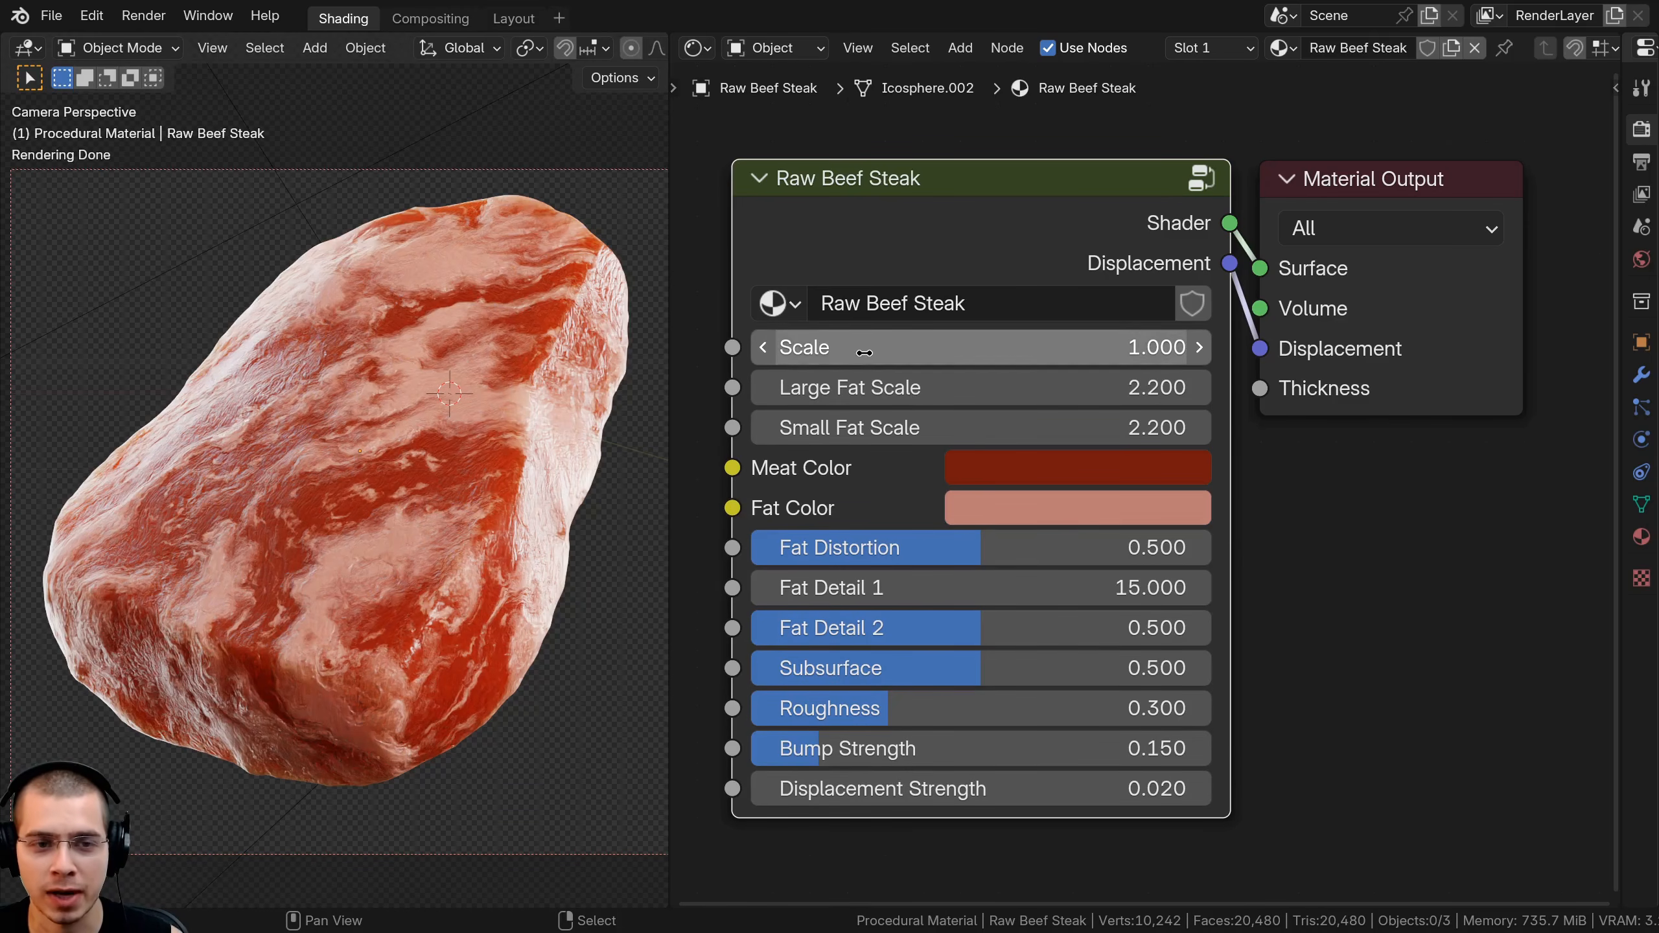
Try different Scale, Large Fat Scale and Small Fat Scale values on the Raw Beef Steak node, cancelling each change
drag(980, 346, 778, 387)
right_click(924, 347)
right_click(777, 387)
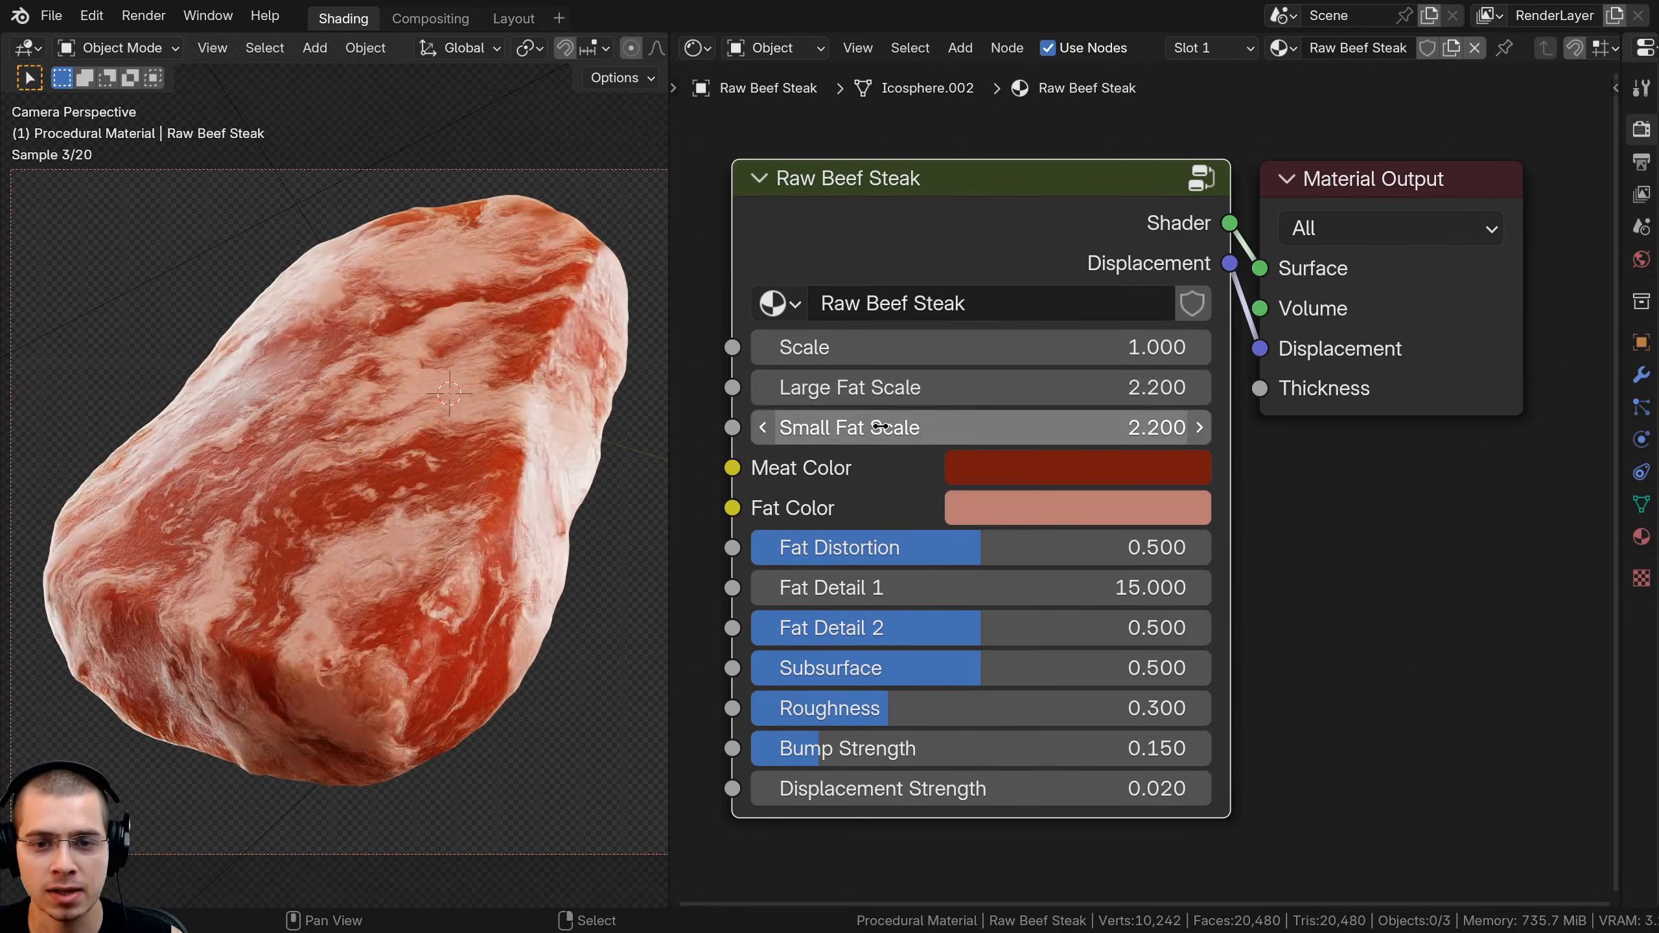
drag(915, 427, 1025, 428)
right_click(915, 427)
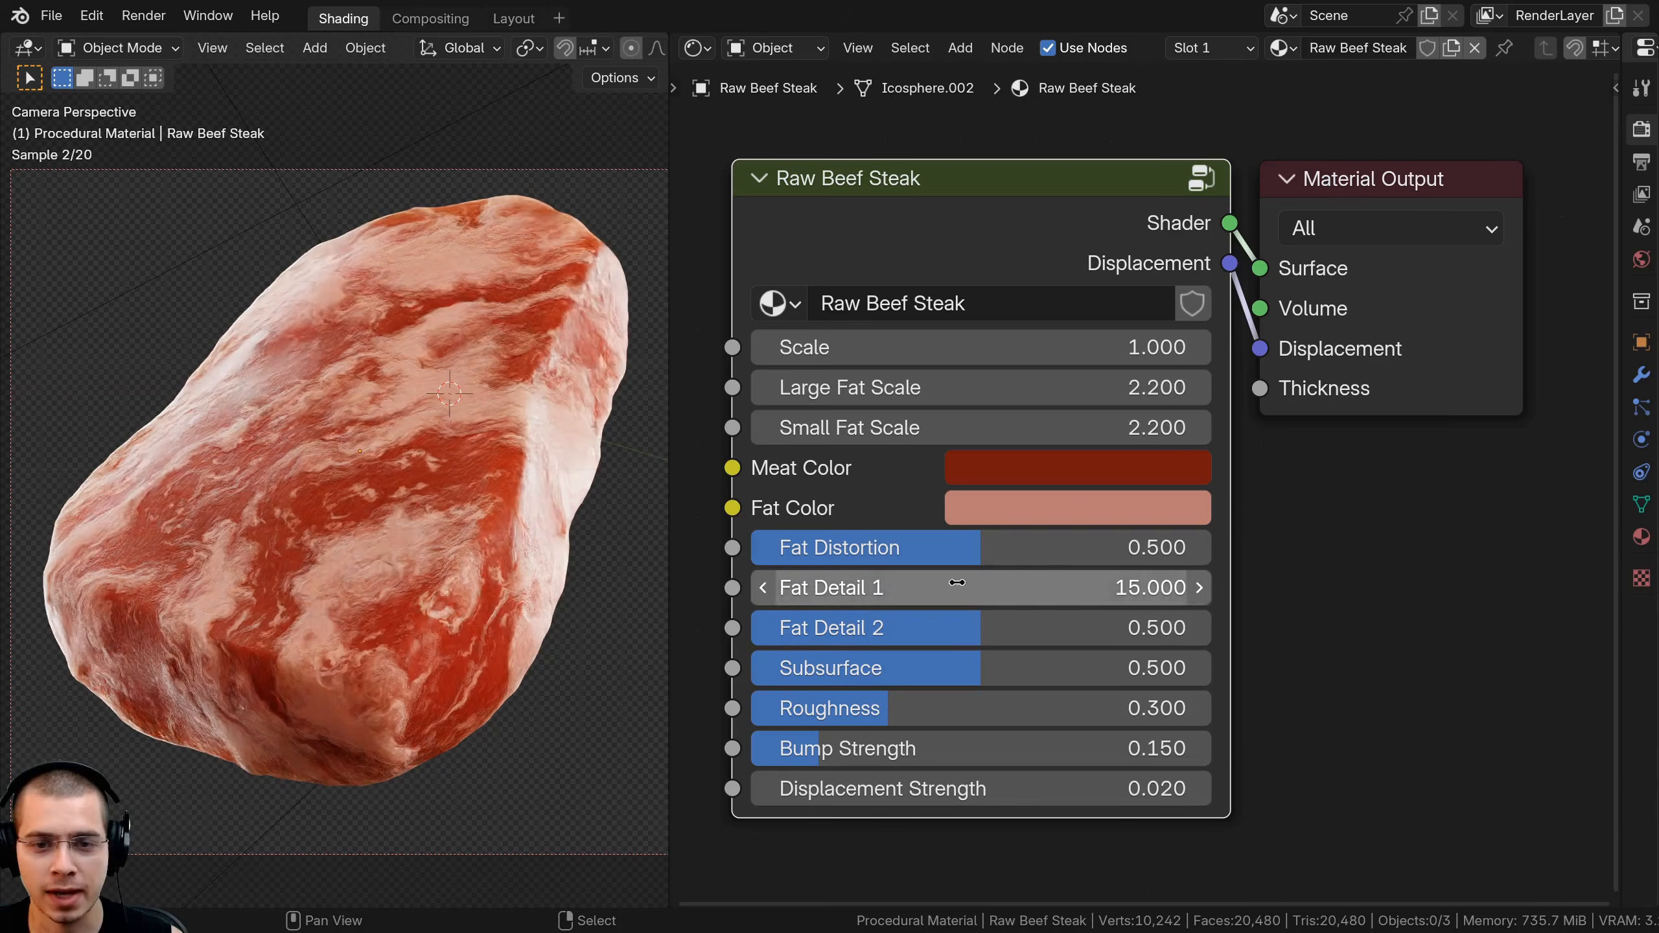
Try other meat and fat colors on the Raw Beef Steak node, cancelling the changes
click(1059, 468)
drag(1113, 323, 1122, 361)
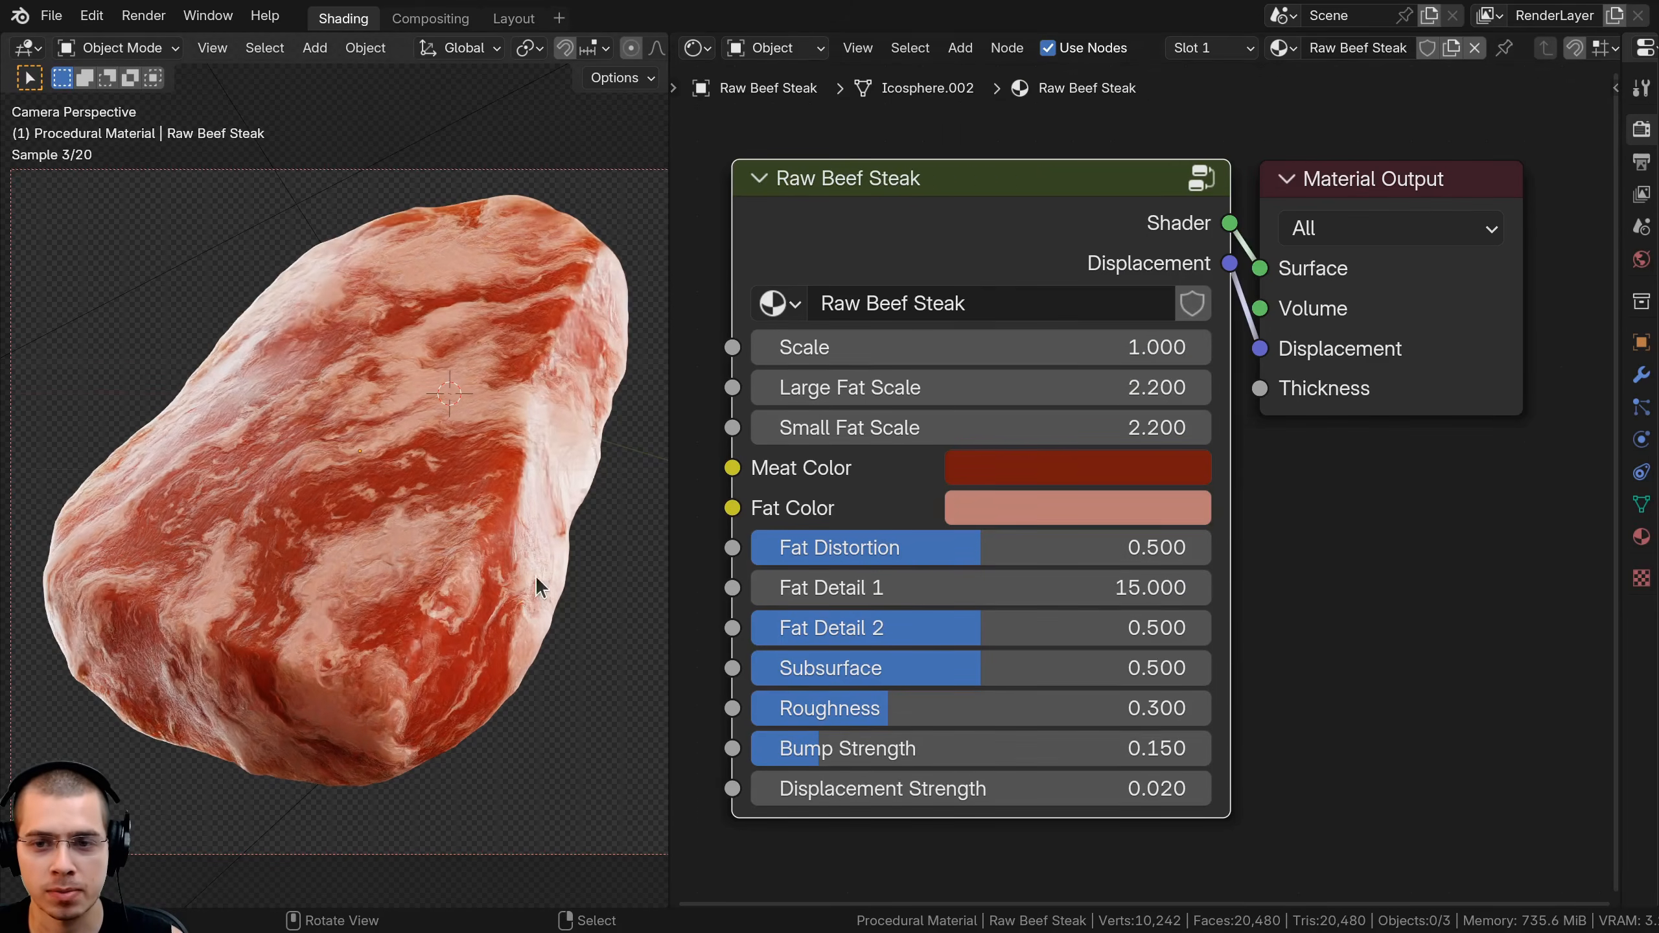
click(1040, 512)
click(1103, 495)
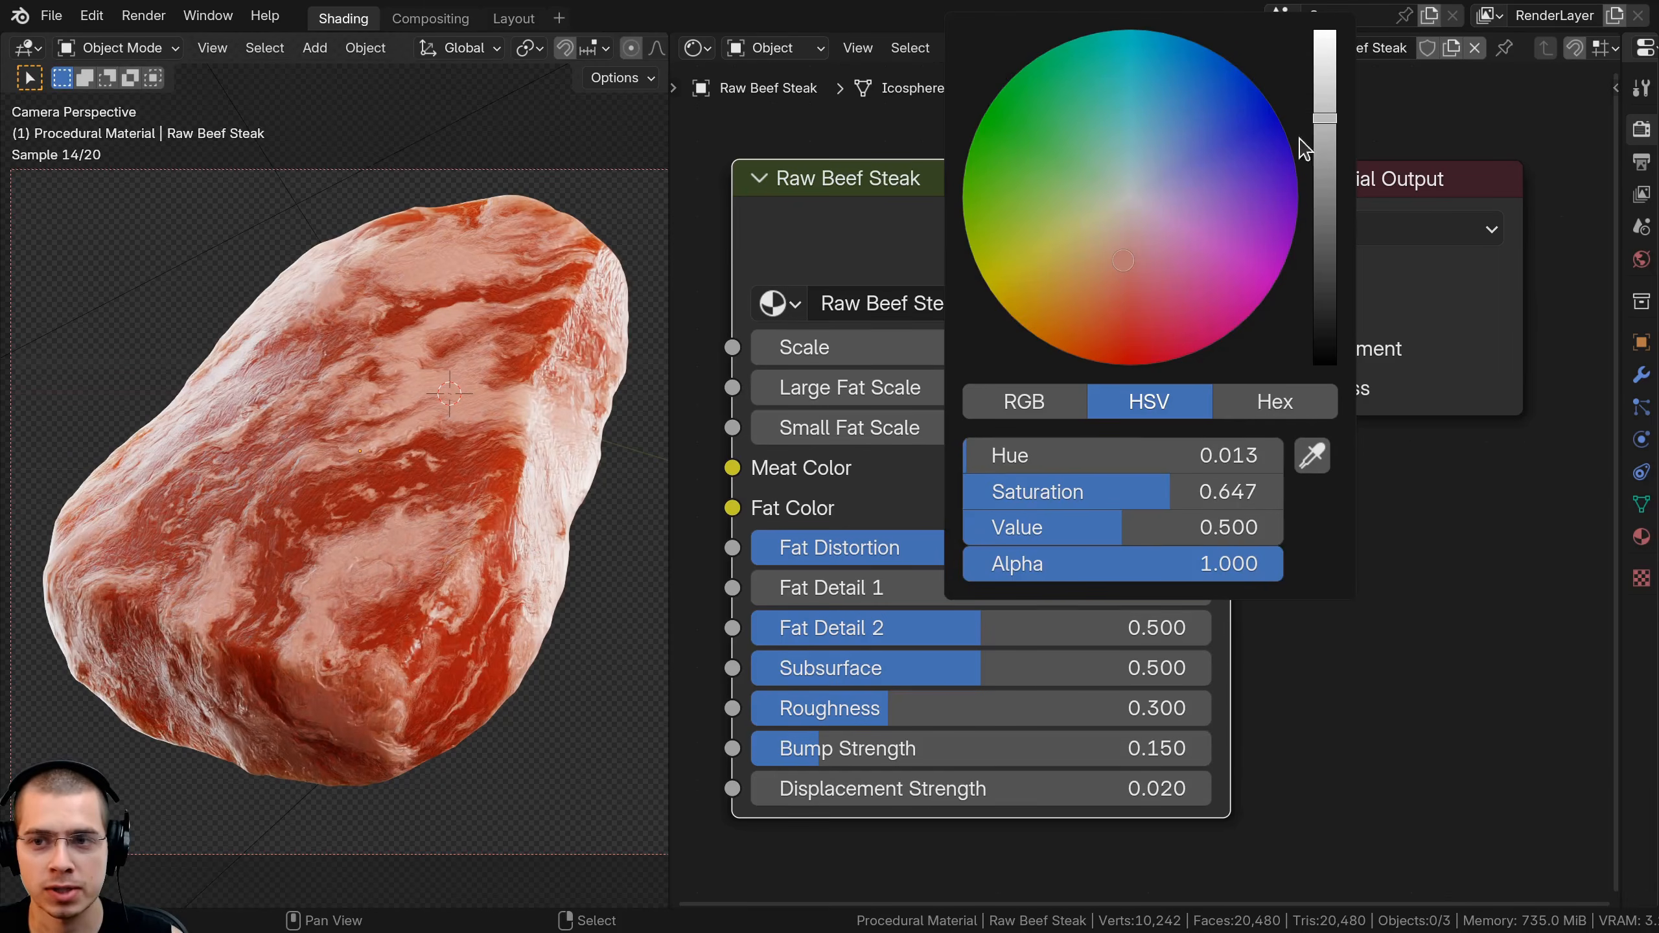
mouse_move(1326, 95)
mouse_down()
mouse_move(1326, 50)
mouse_move(1327, 90)
mouse_up()
right_click(1326, 92)
middle_drag(854, 573, 851, 558)
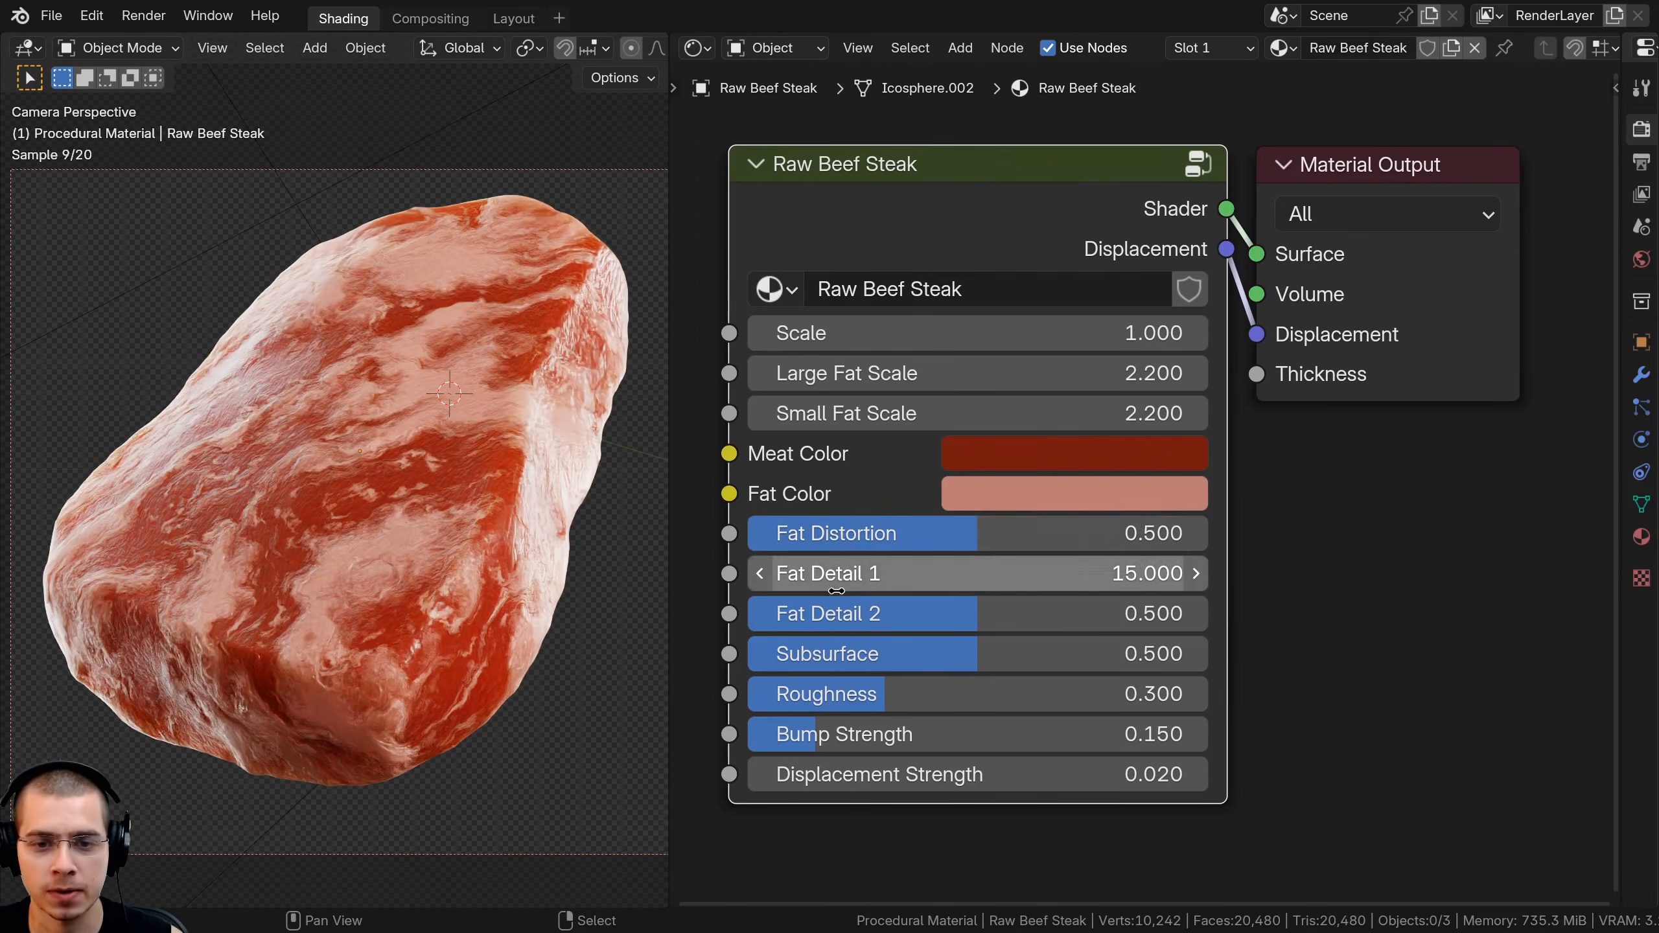
Try a different Fat Distortion and a Fat Detail 1 of 2.300 on the Raw Beef Steak node
drag(870, 531, 872, 531)
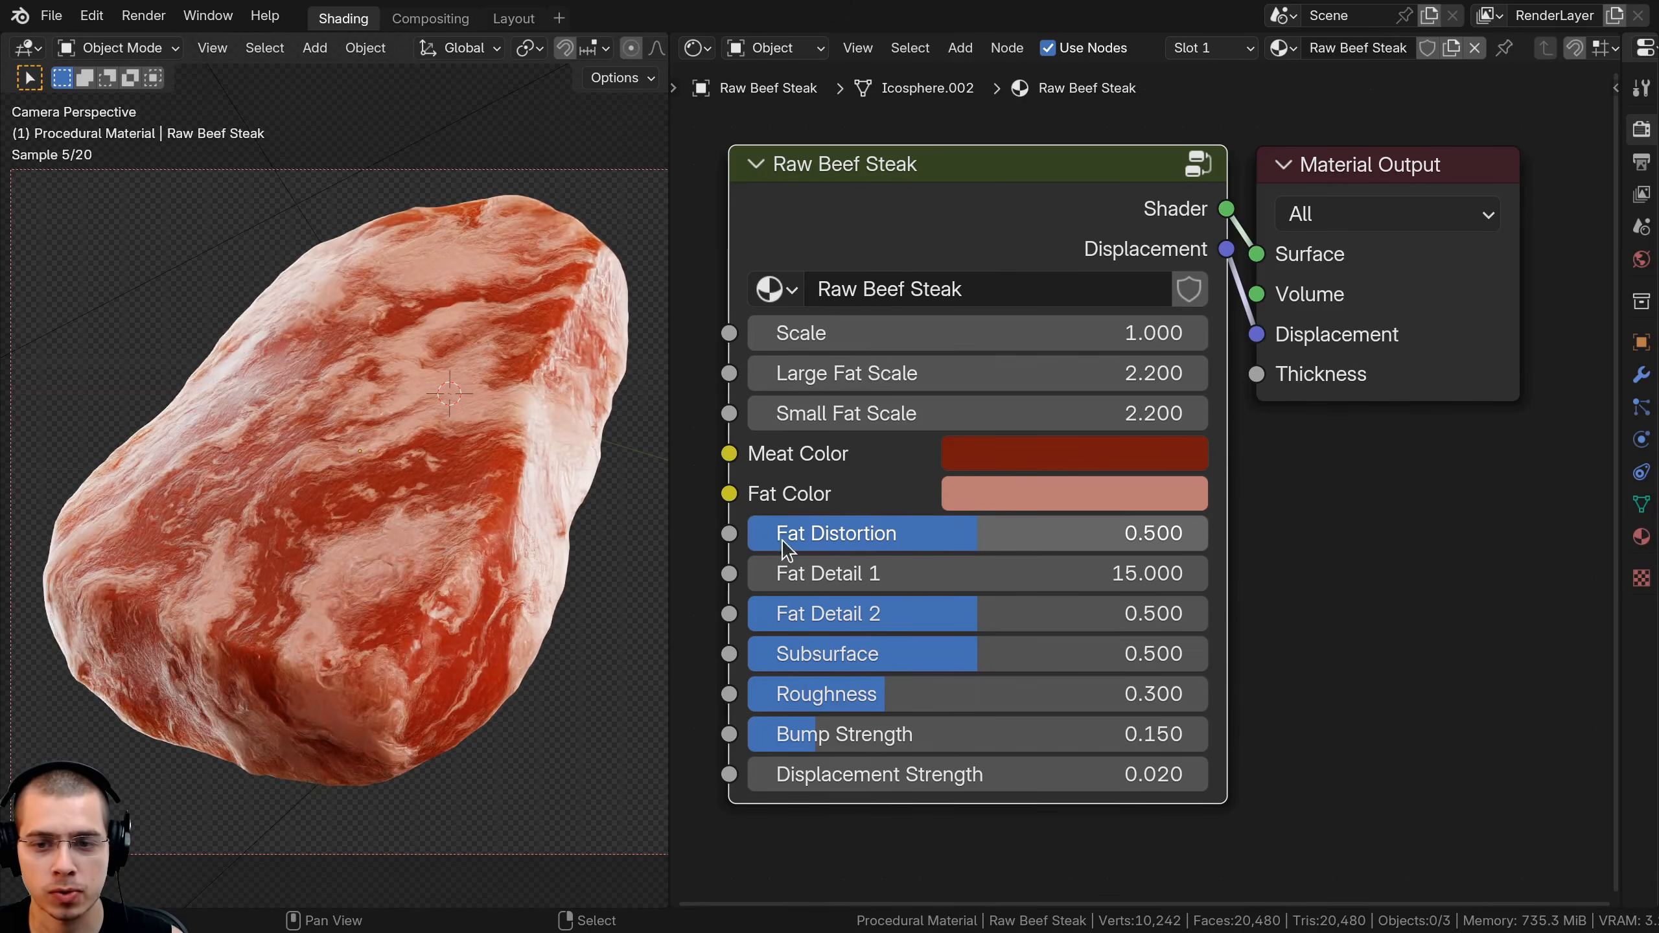
right_click(877, 534)
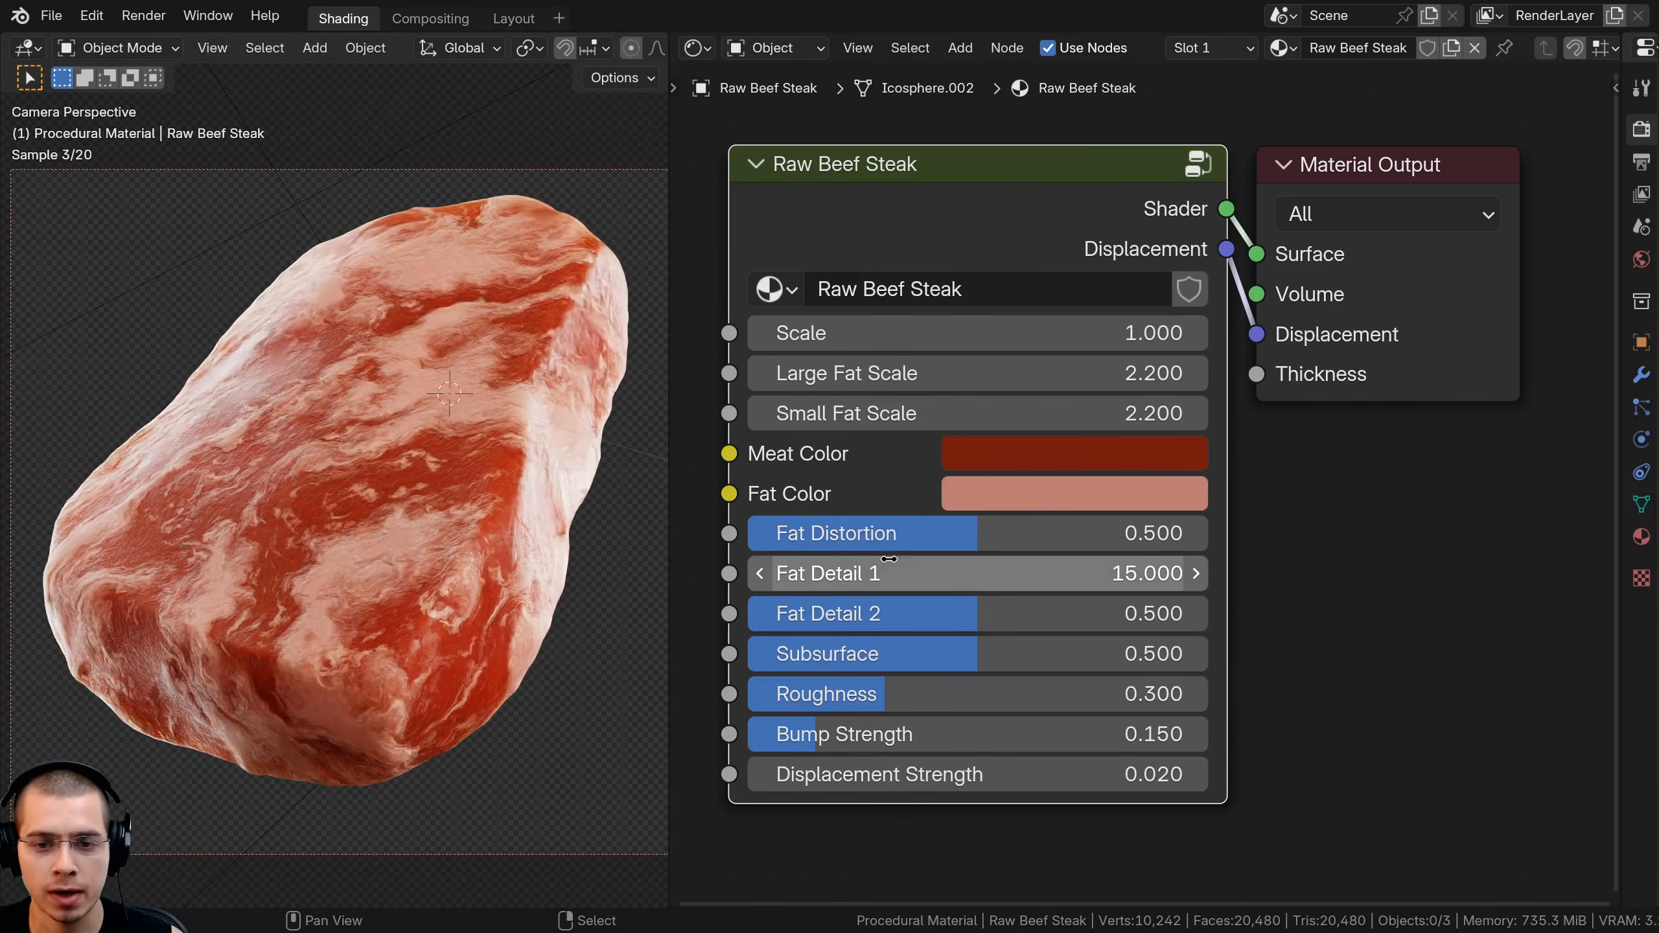
mouse_move(973, 569)
mouse_down()
mouse_move(918, 569)
mouse_move(1003, 569)
mouse_move(937, 569)
mouse_move(957, 569)
mouse_up()
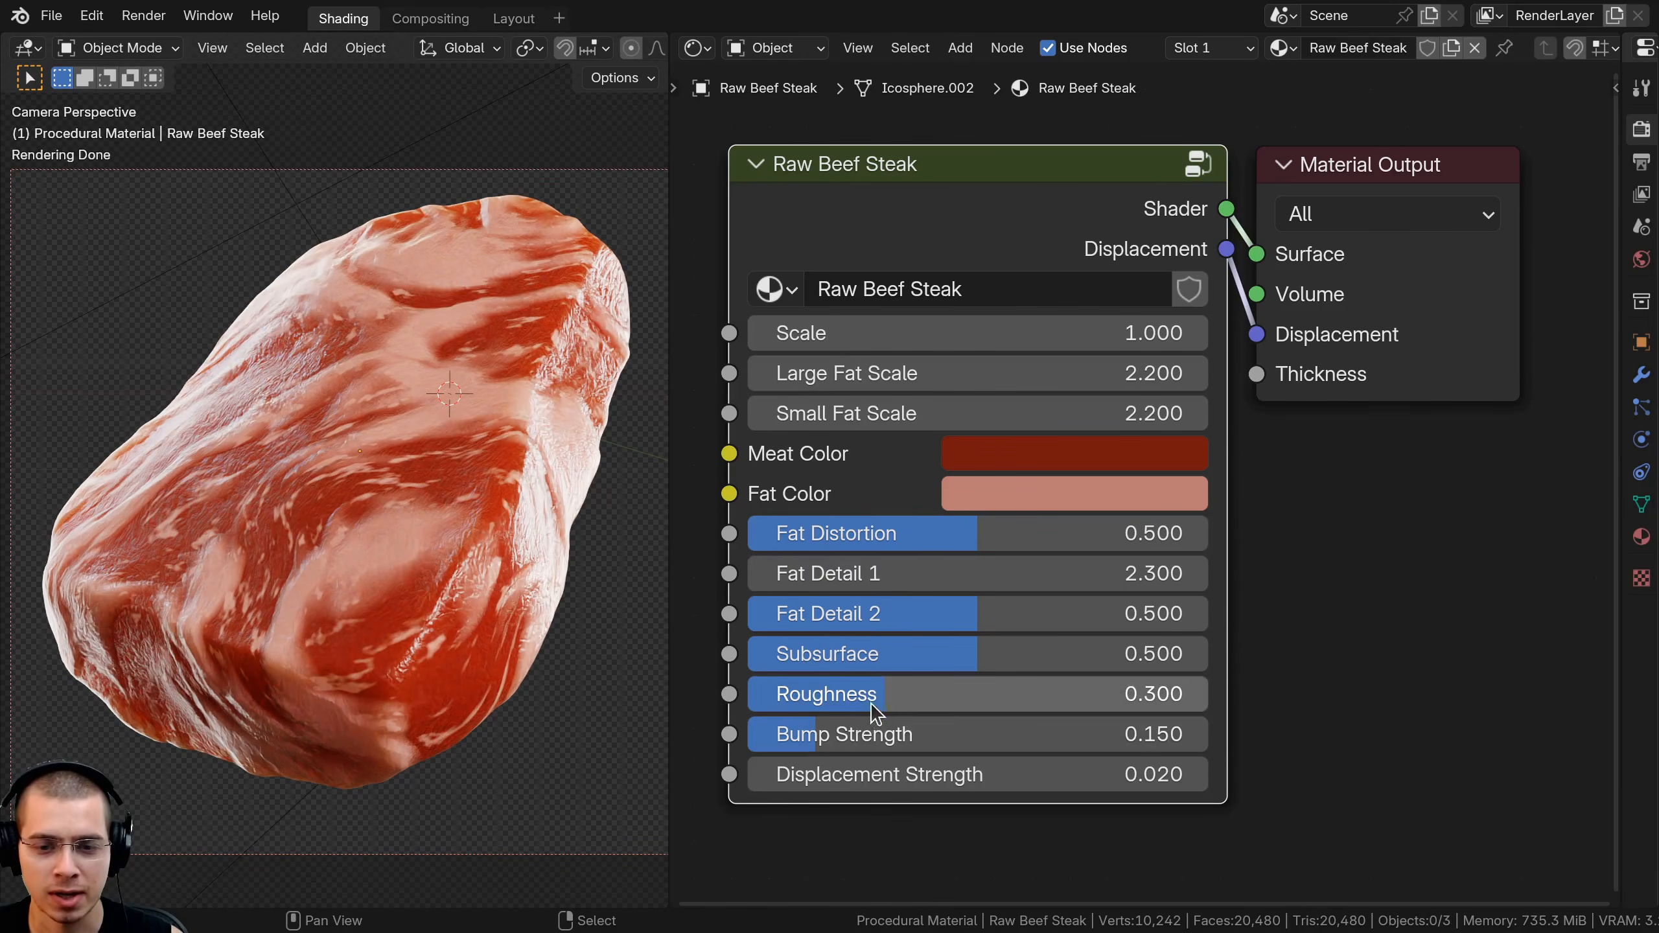
Try a Bump Strength of 0.000, inspect the steak from another angle and return to the camera view
drag(896, 737, 800, 737)
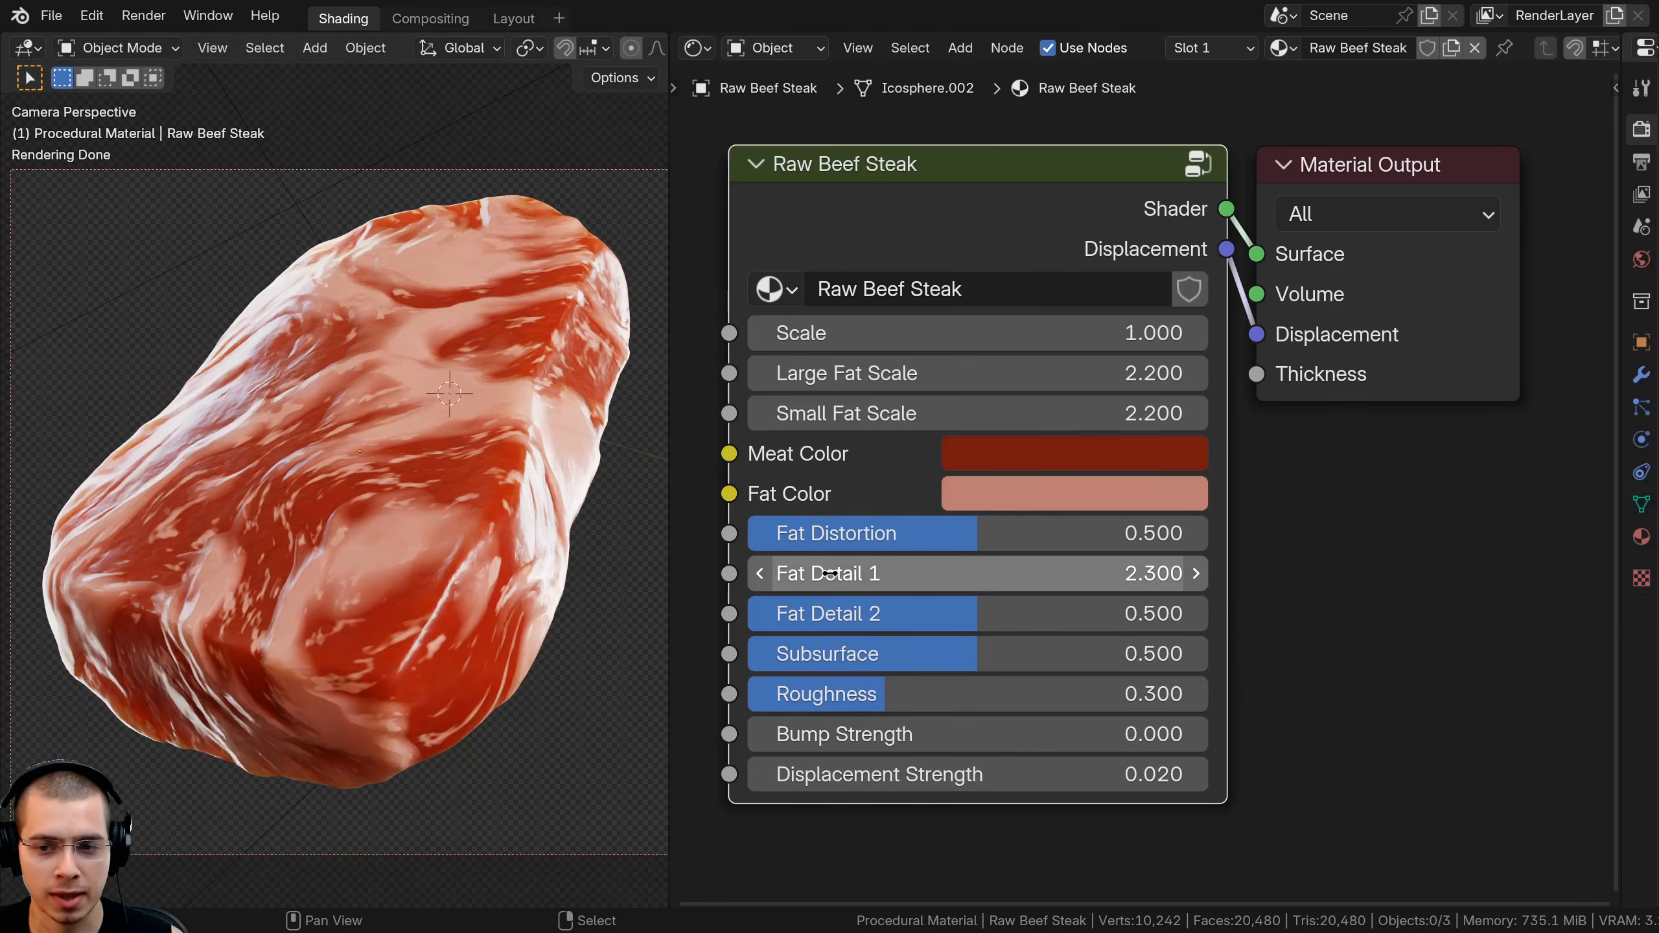
middle_drag(319, 447, 290, 425)
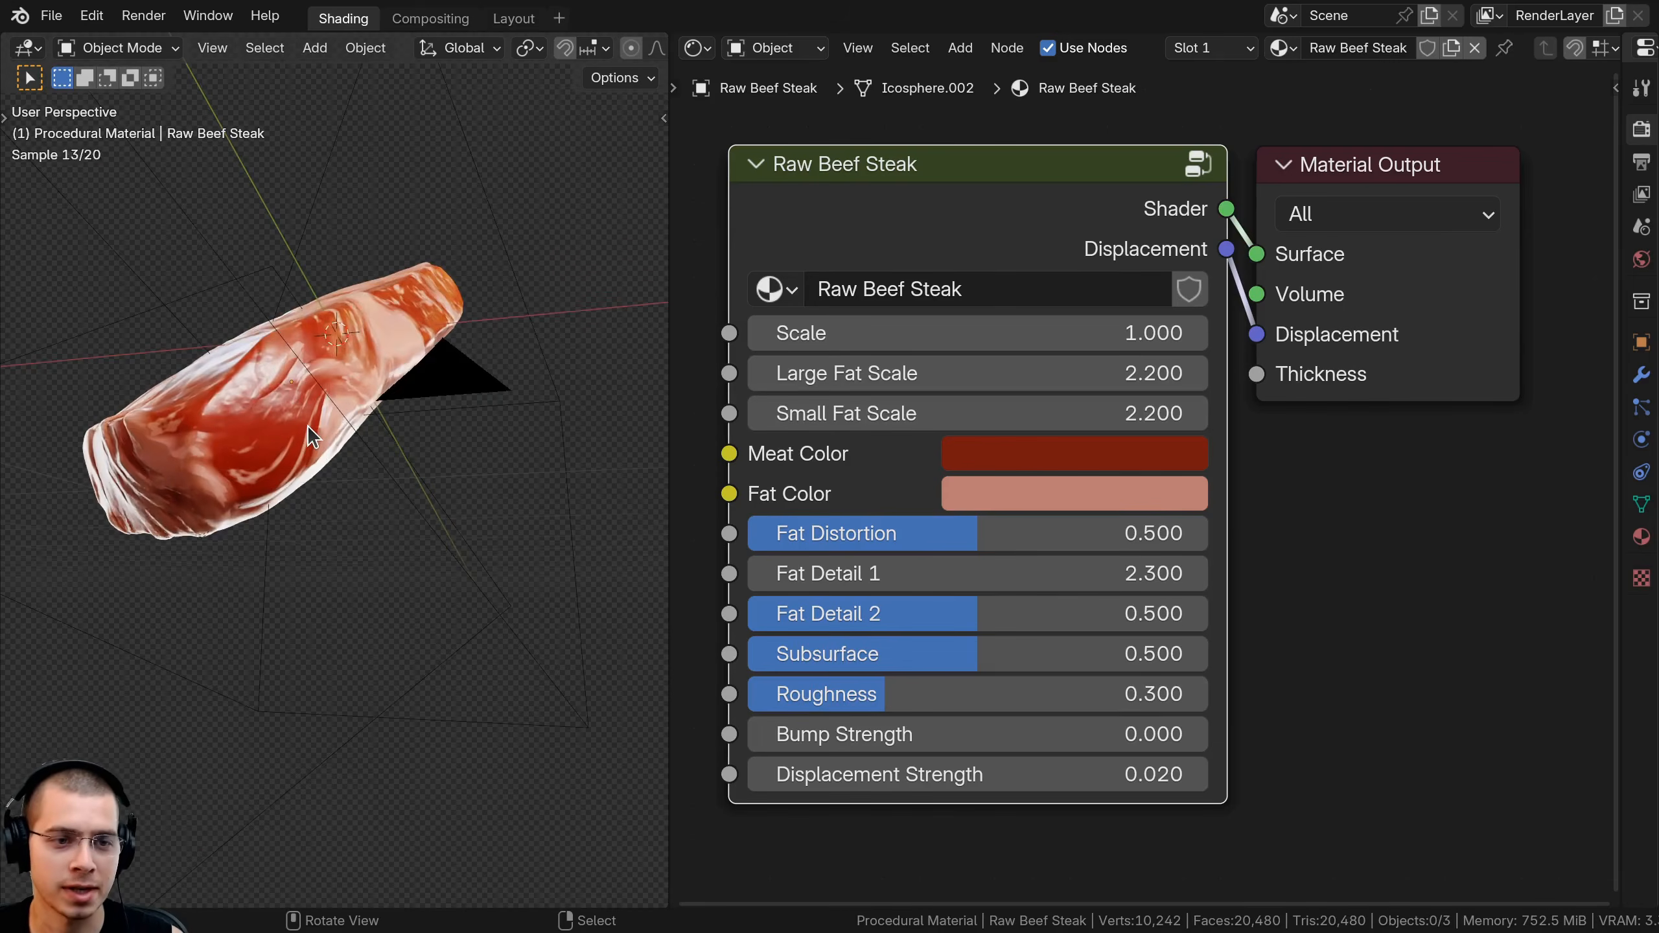
key(KP_0)
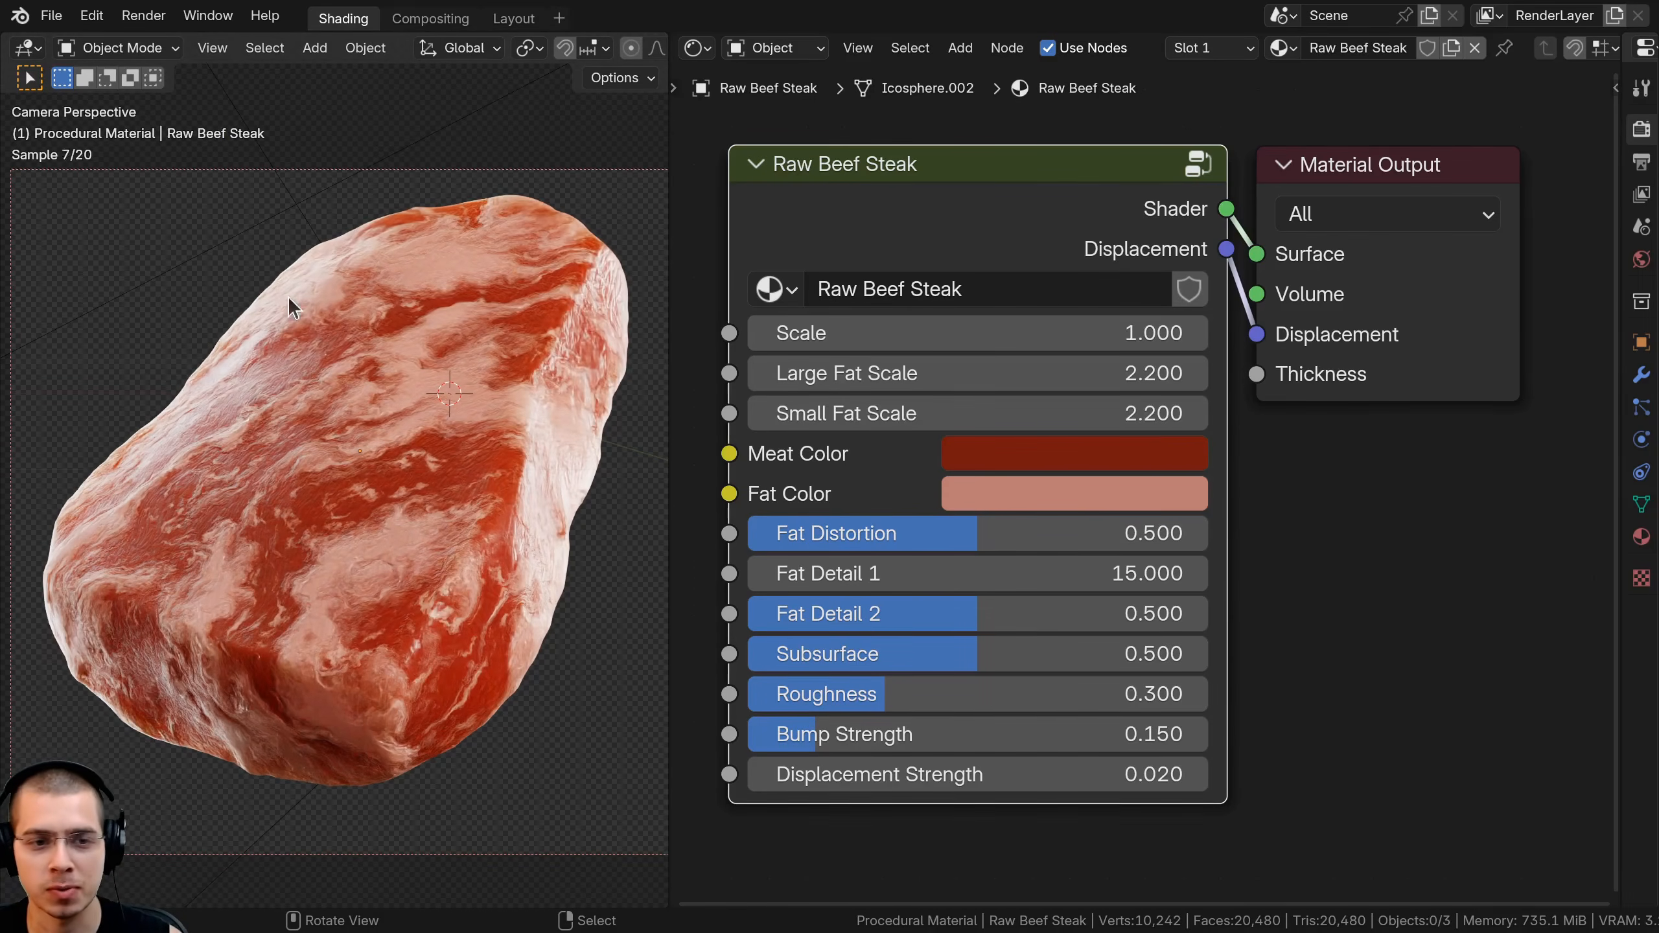
Try other Fat Detail 2, Roughness, Bump Strength and Displacement Strength values on the material node, reverting the changes
drag(973, 615, 883, 693)
key(ctrl+z)
key(ctrl+z)
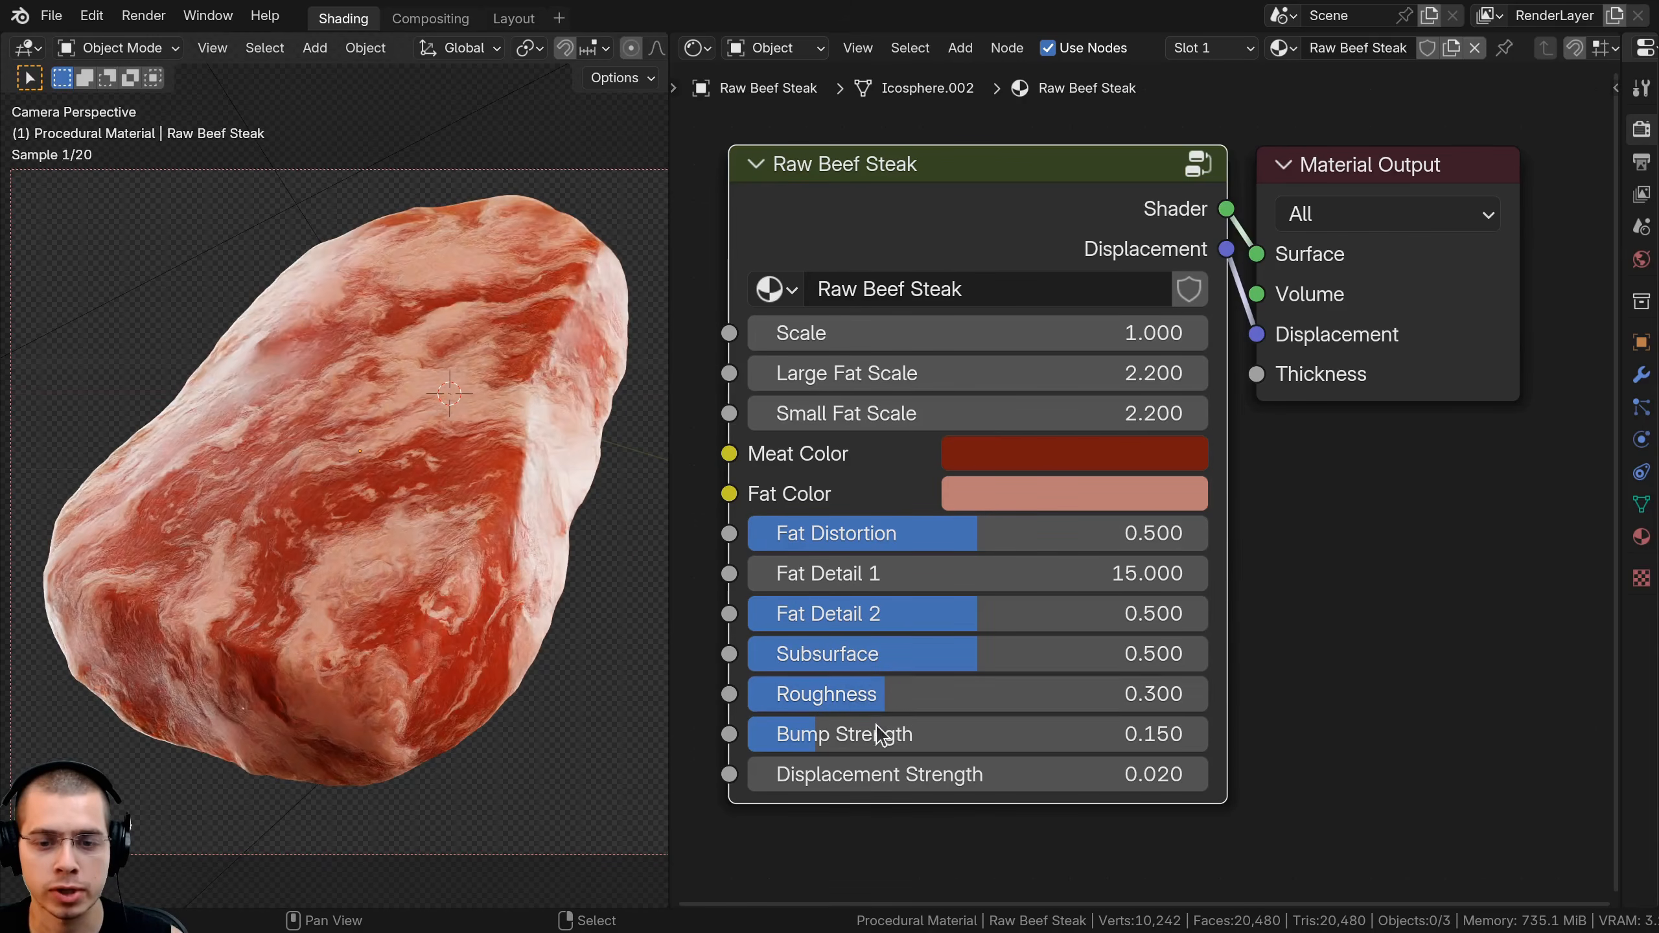
drag(785, 734, 914, 776)
key(Escape)
drag(965, 174, 966, 175)
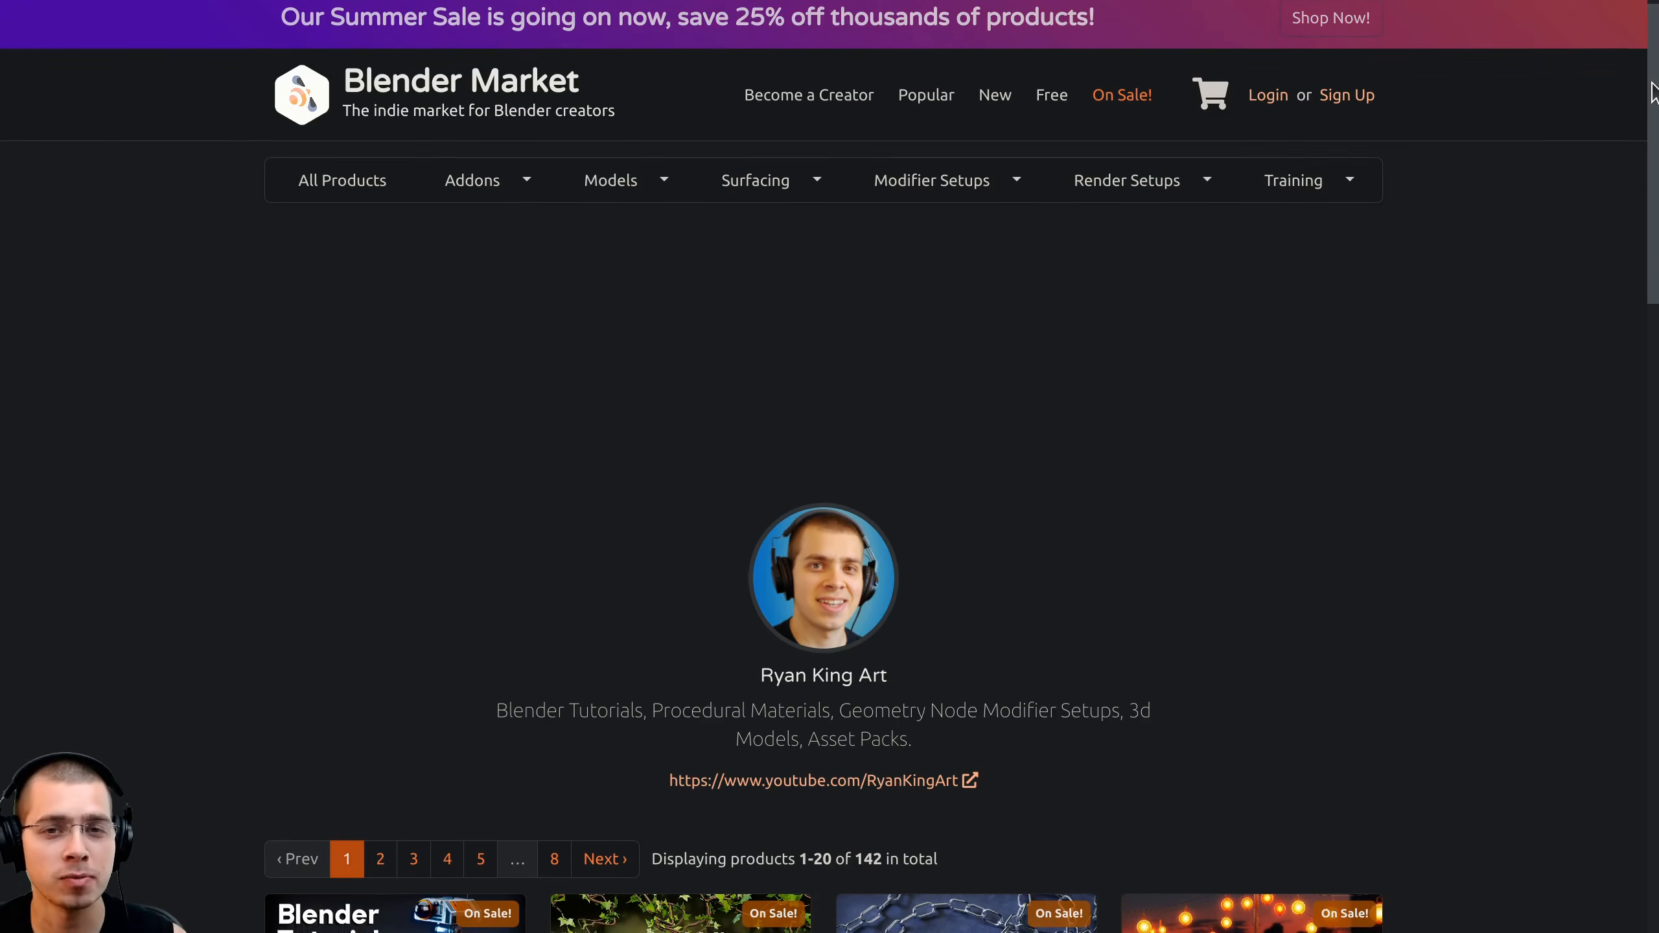
Browse the creator's procedural materials, models and tutorial series on the Blender Market store page
drag(1653, 88, 1647, 295)
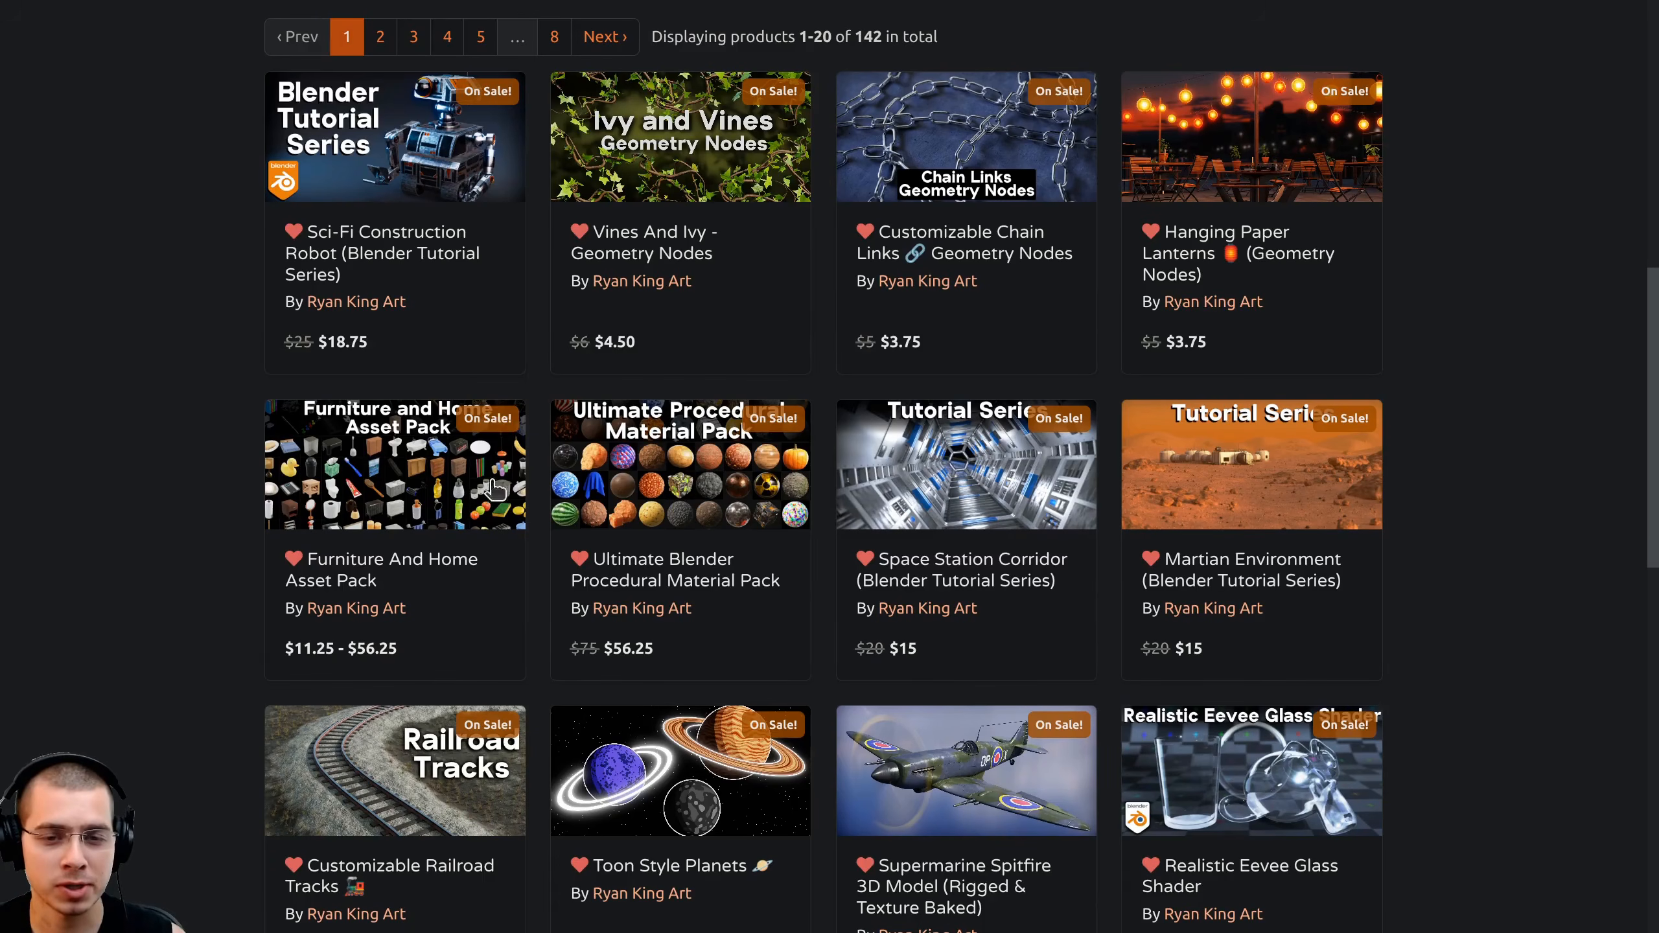
scroll(704, 522, down, 8)
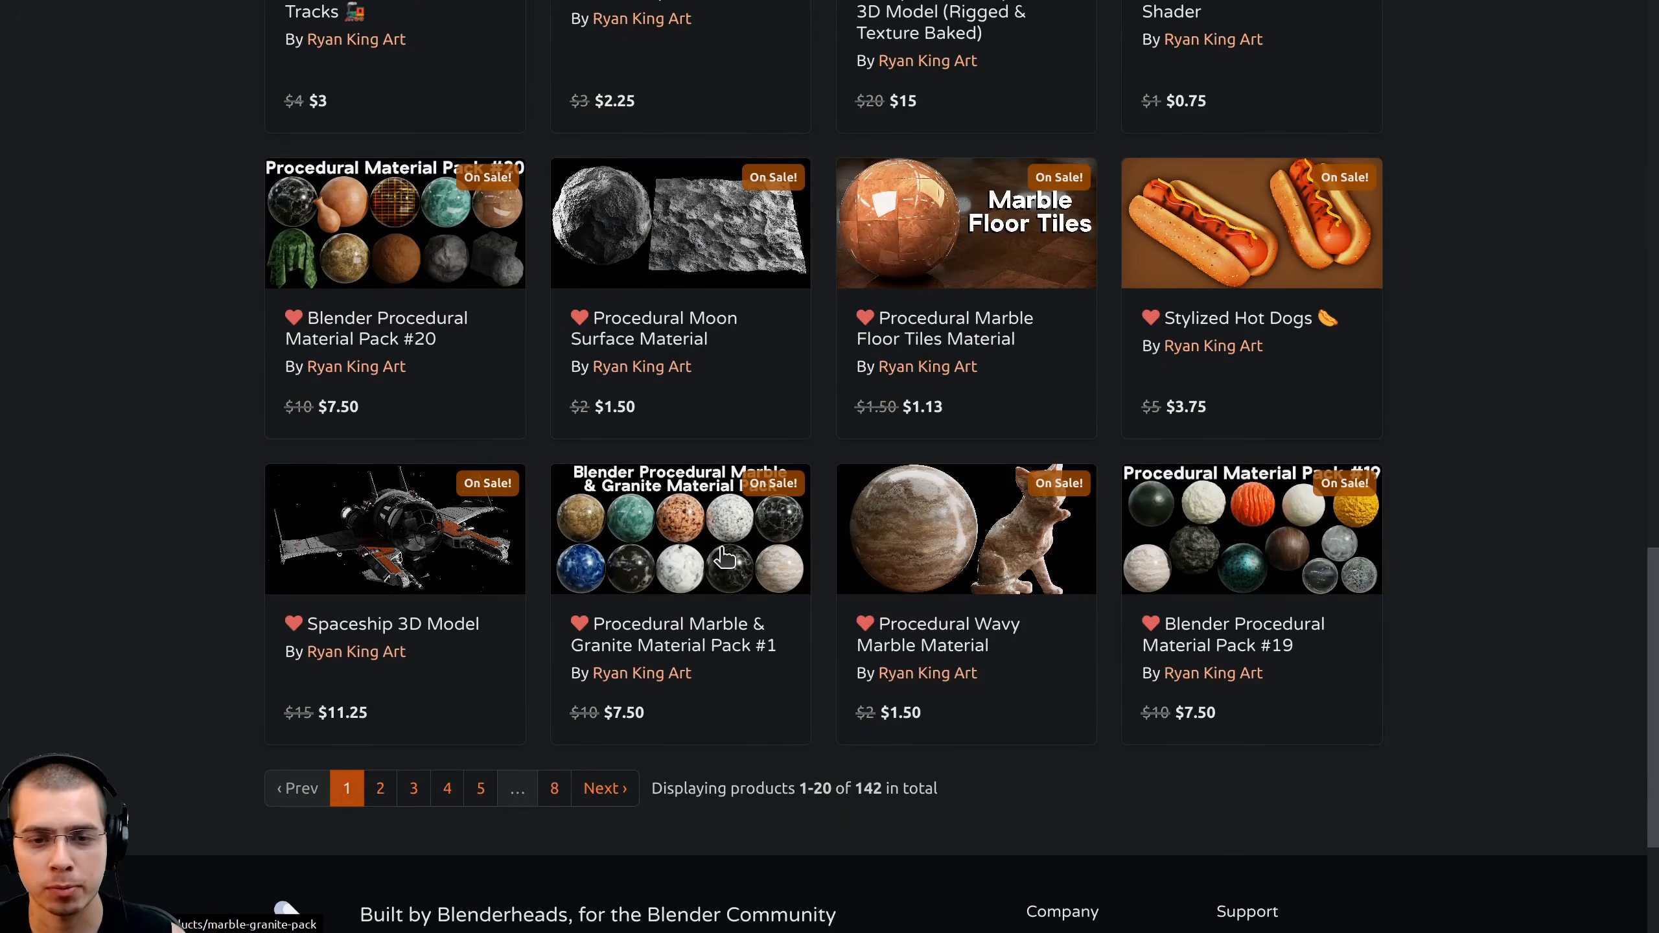
scroll(714, 545, up, 11)
scroll(359, 426, down, 2)
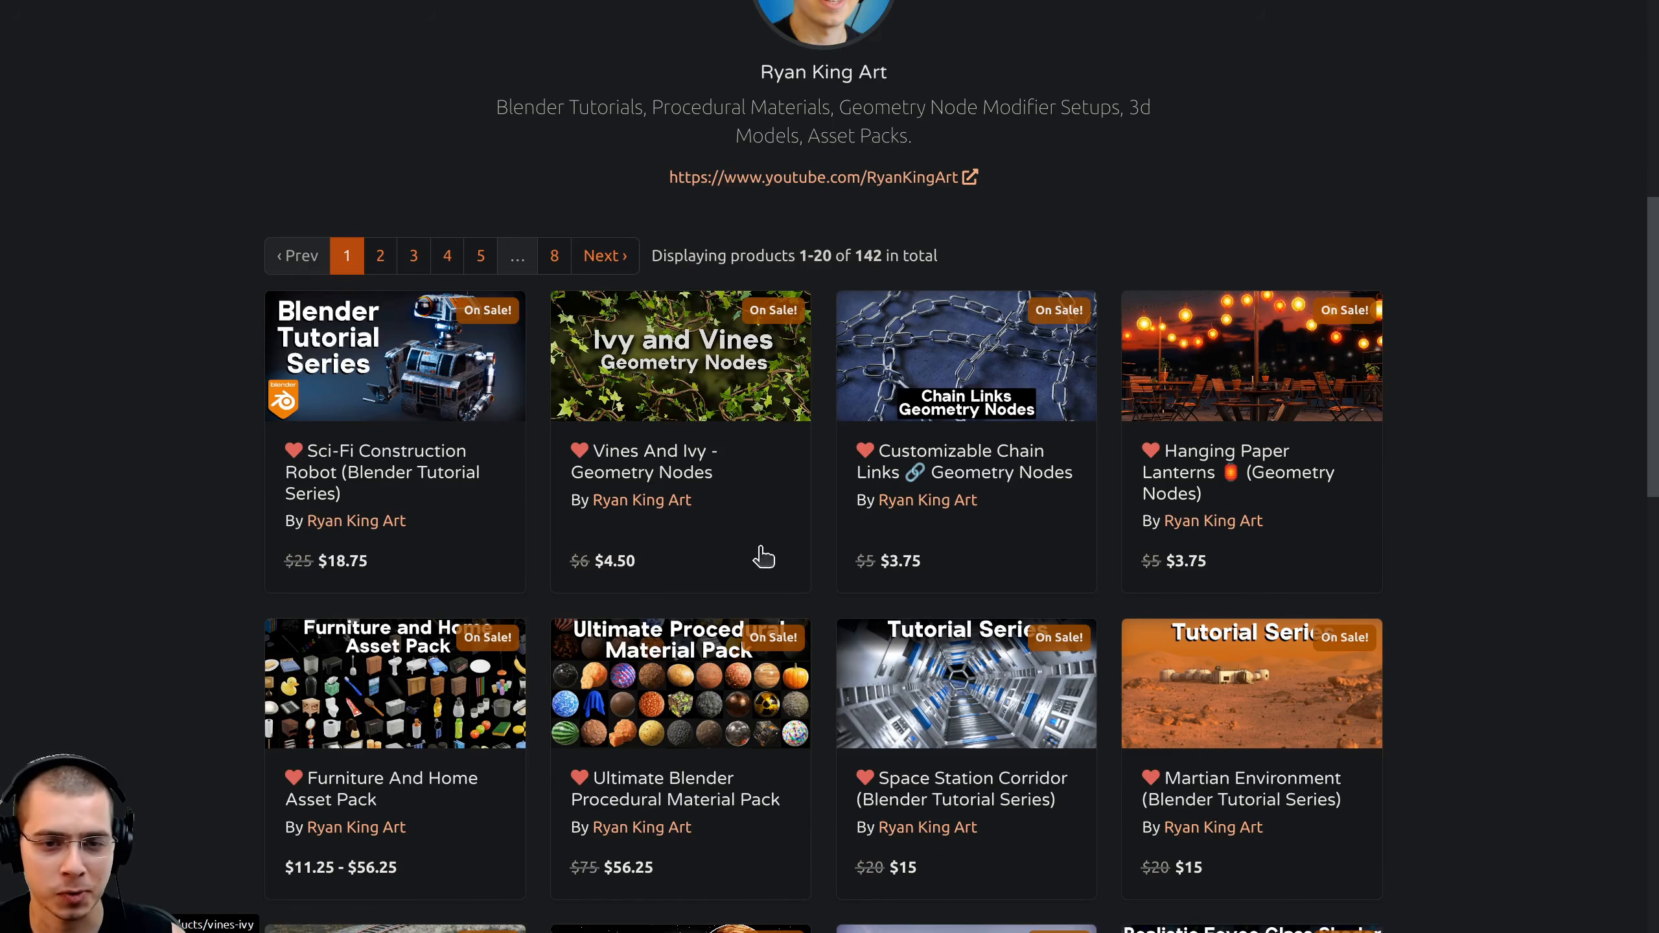
scroll(1232, 284, down, 2)
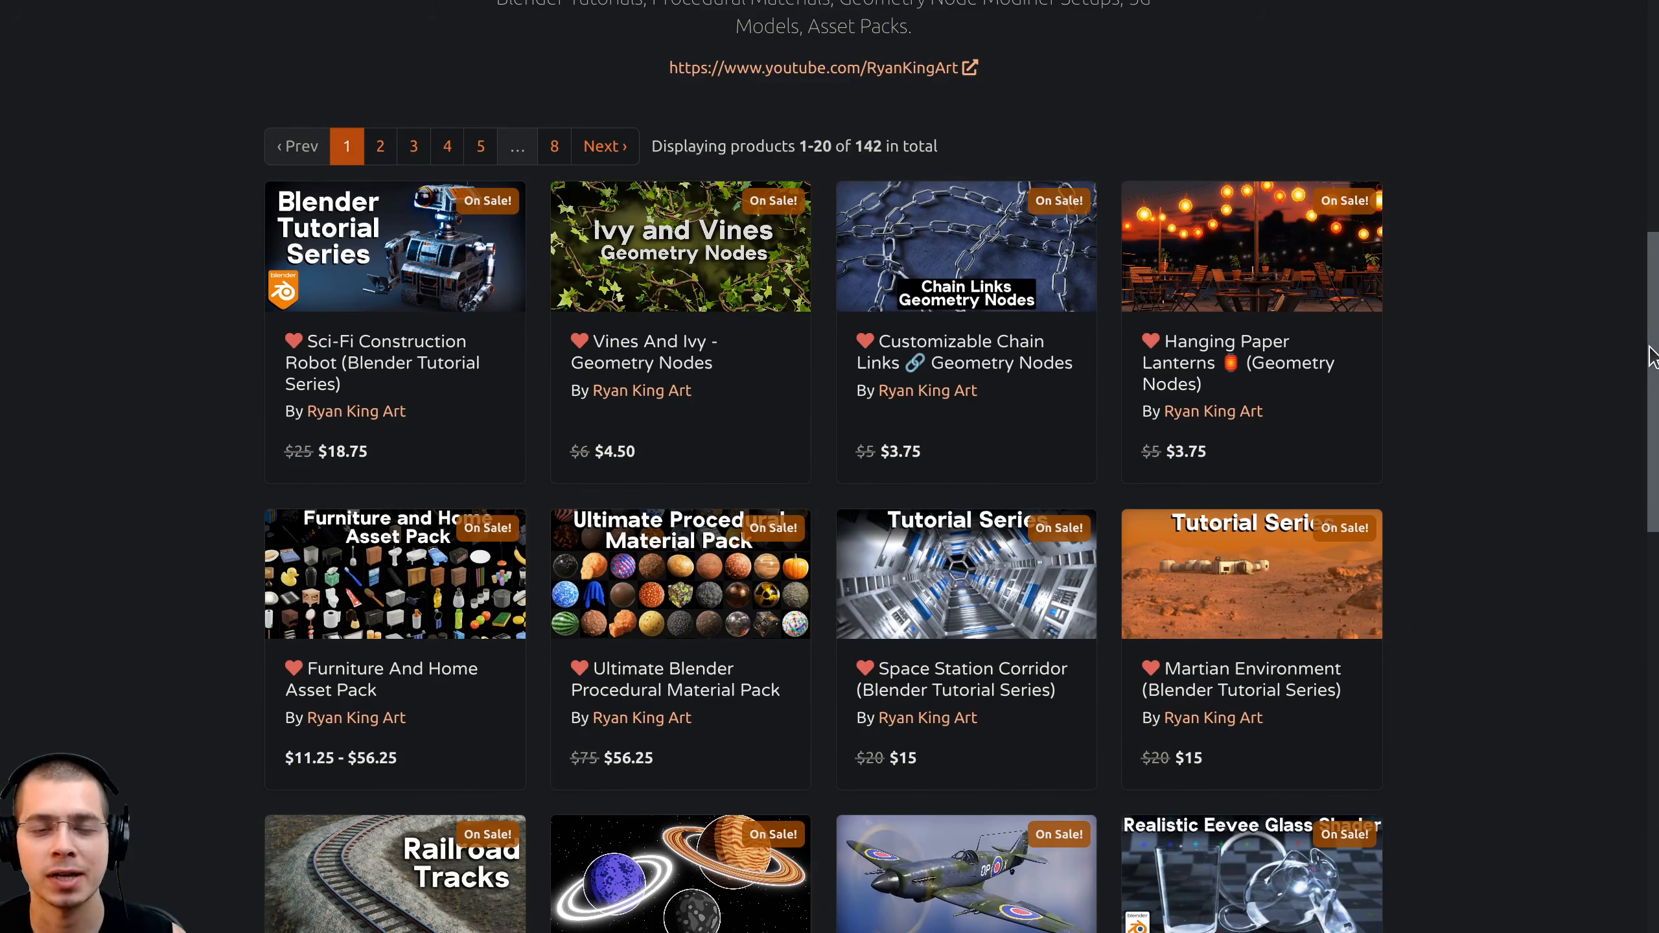
mouse_move(1651, 356)
mouse_down()
mouse_move(1651, 373)
mouse_move(1651, 342)
mouse_up()
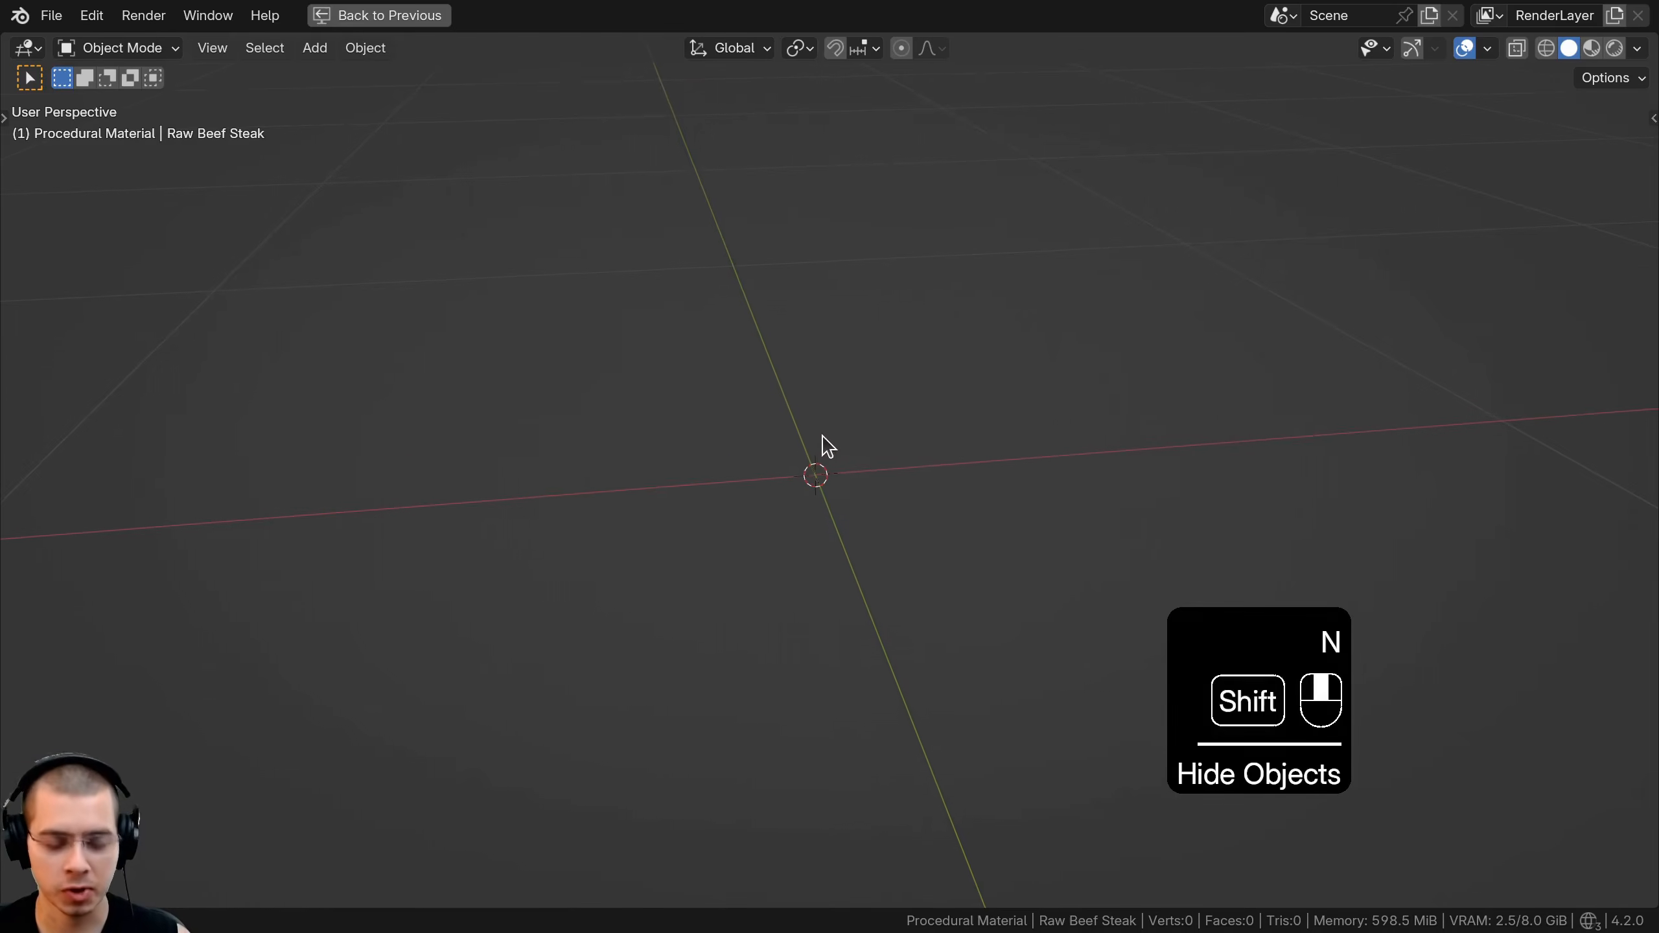
Add a cube mesh at the center of the empty scene
key(shift+v)
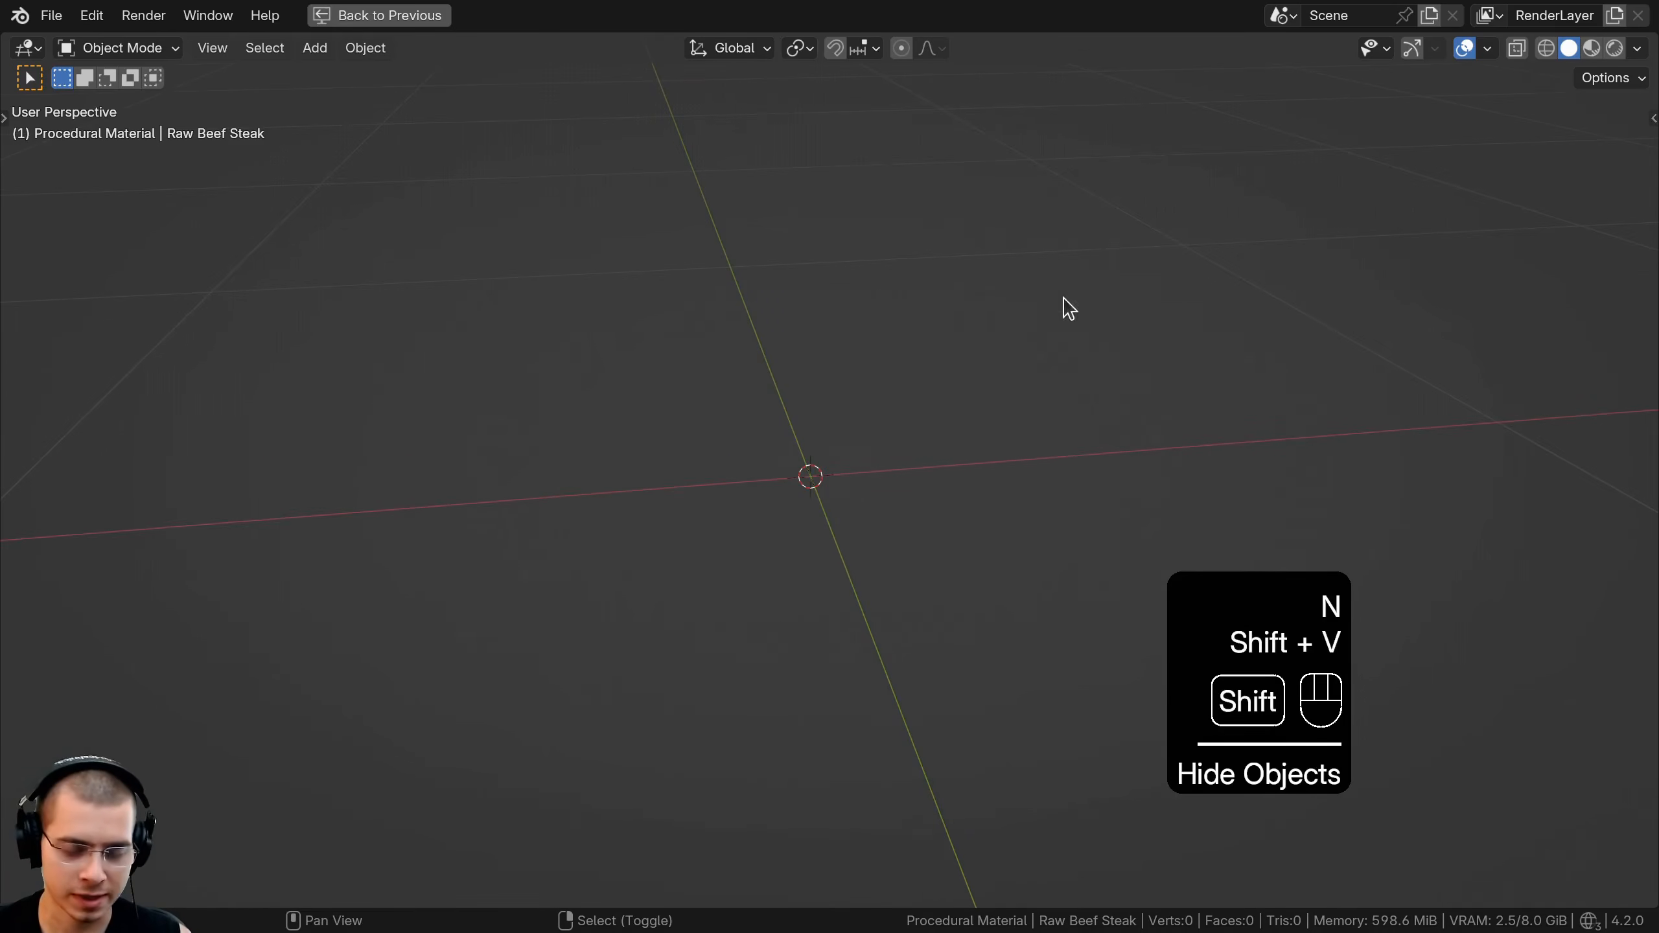
middle_drag(989, 523, 1023, 456)
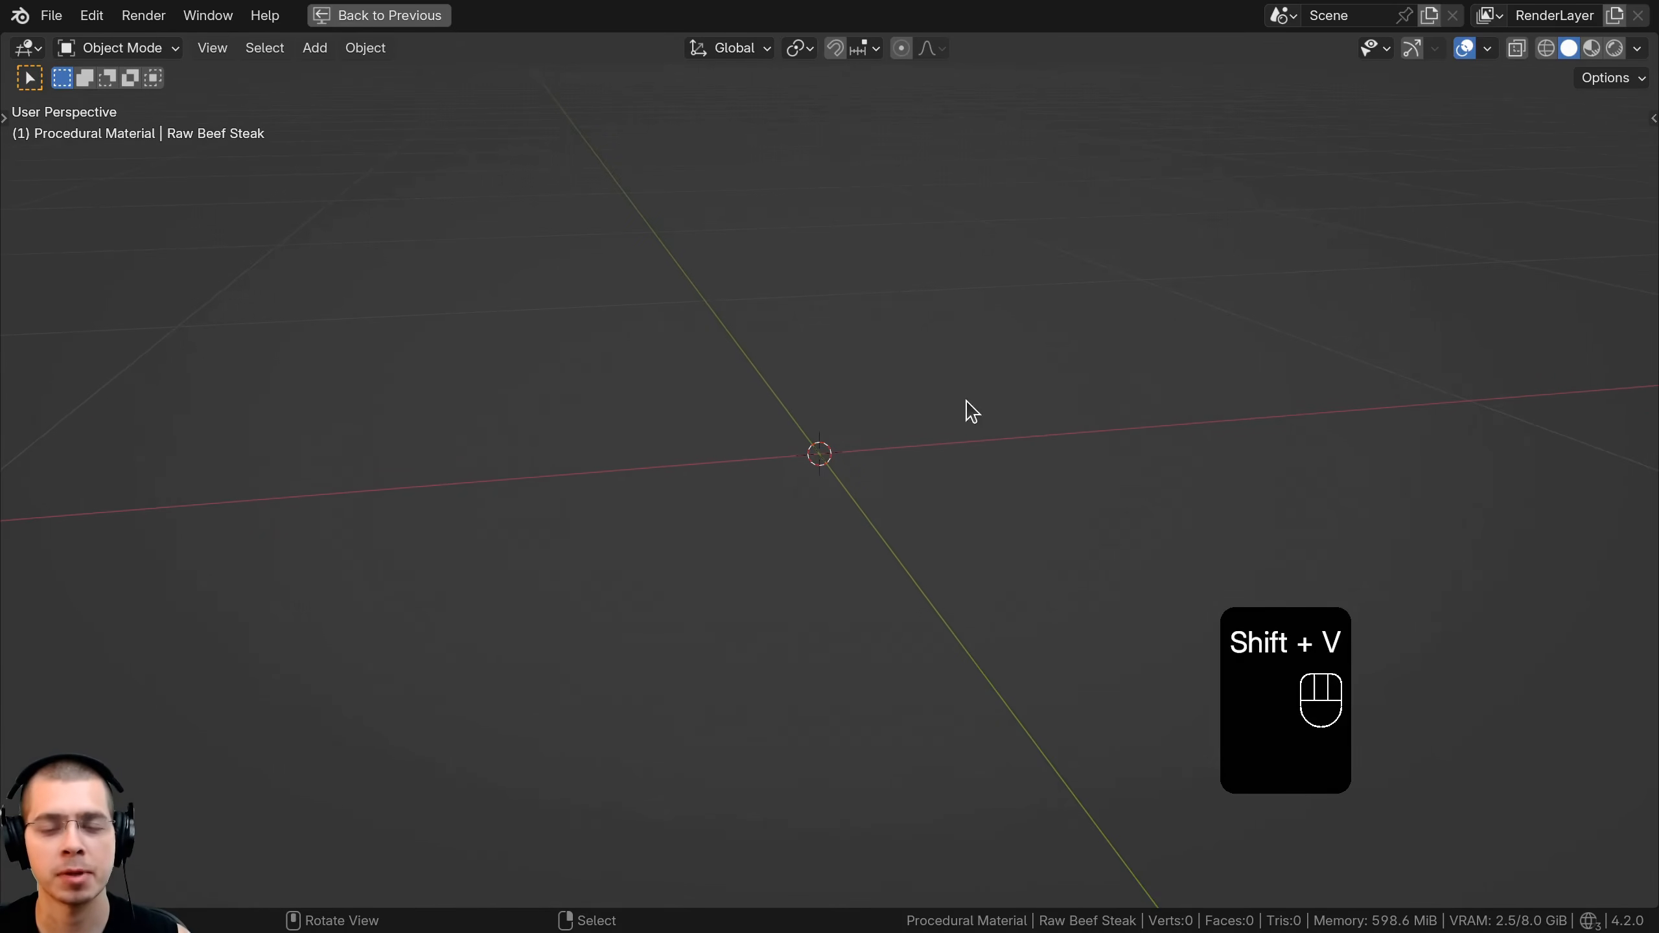
key(shift+a)
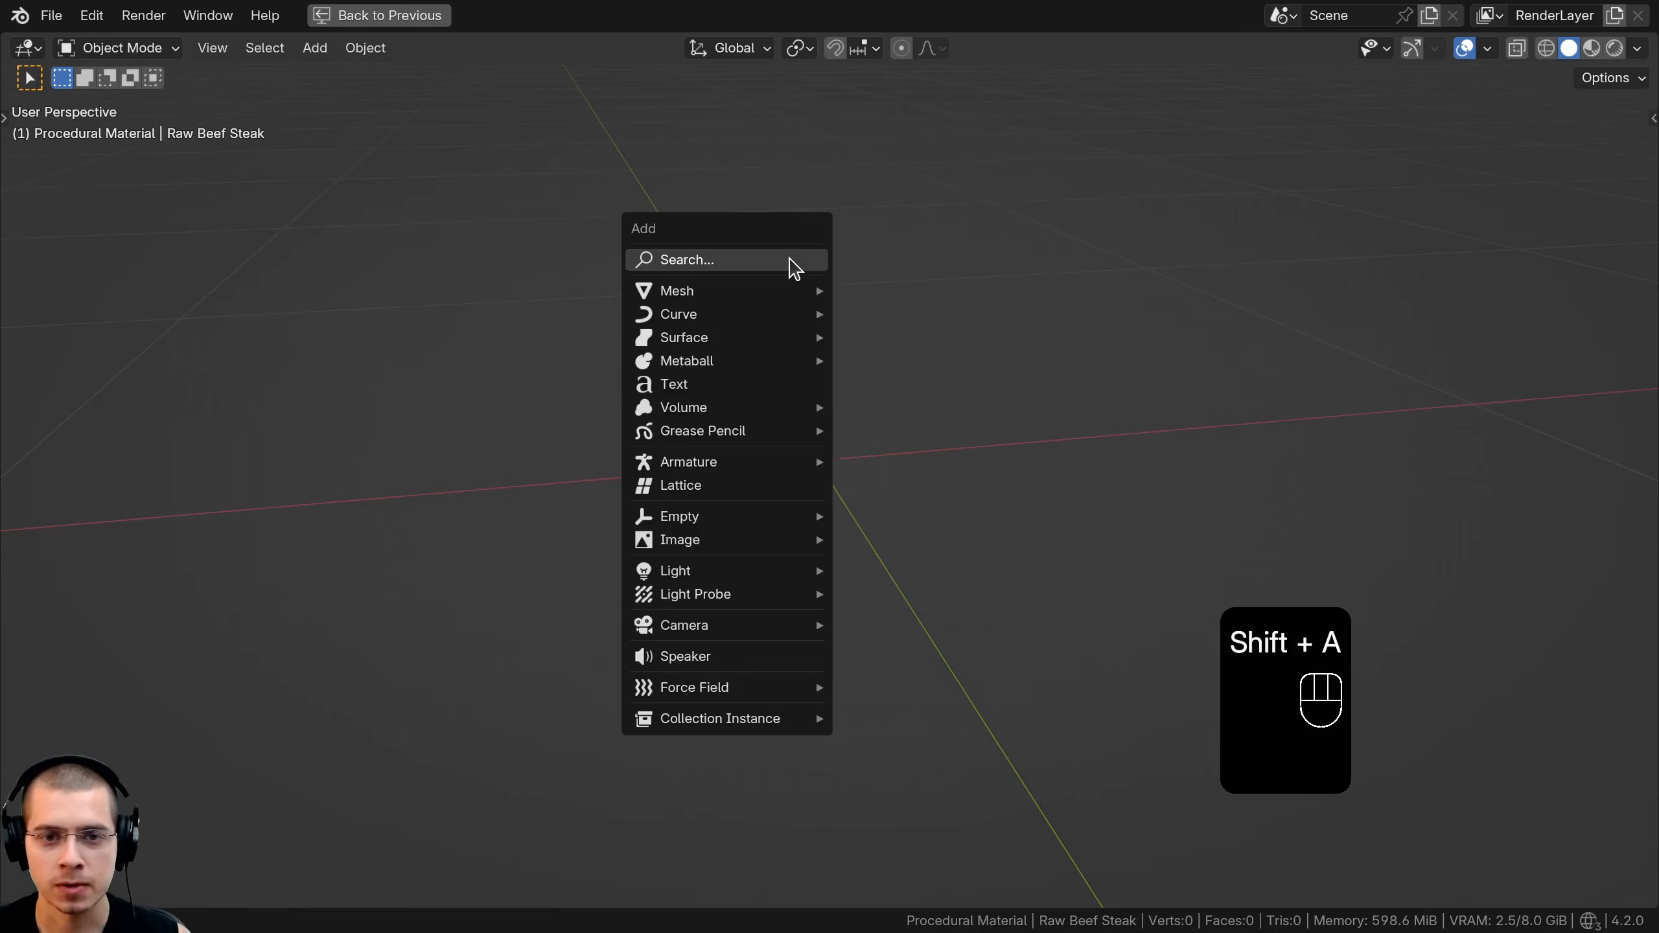
mouse_move(729, 293)
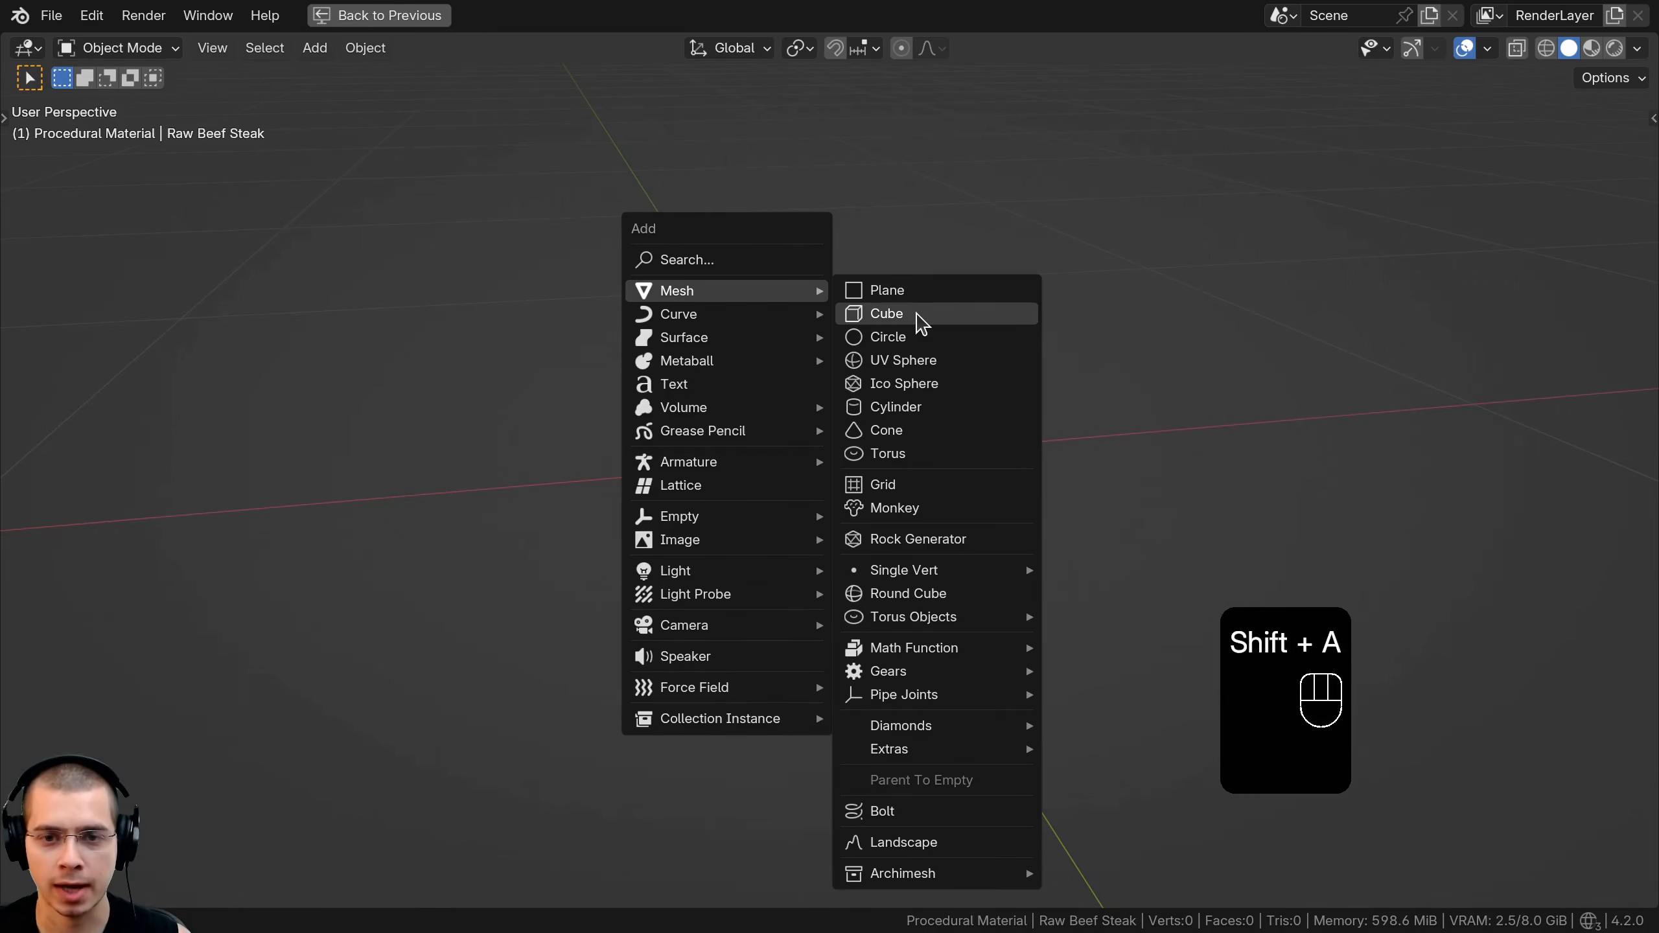
click(914, 313)
In Edit Mode, flatten the cube along the Z axis and narrow it along the X axis
key(Tab)
key(s)
key(z)
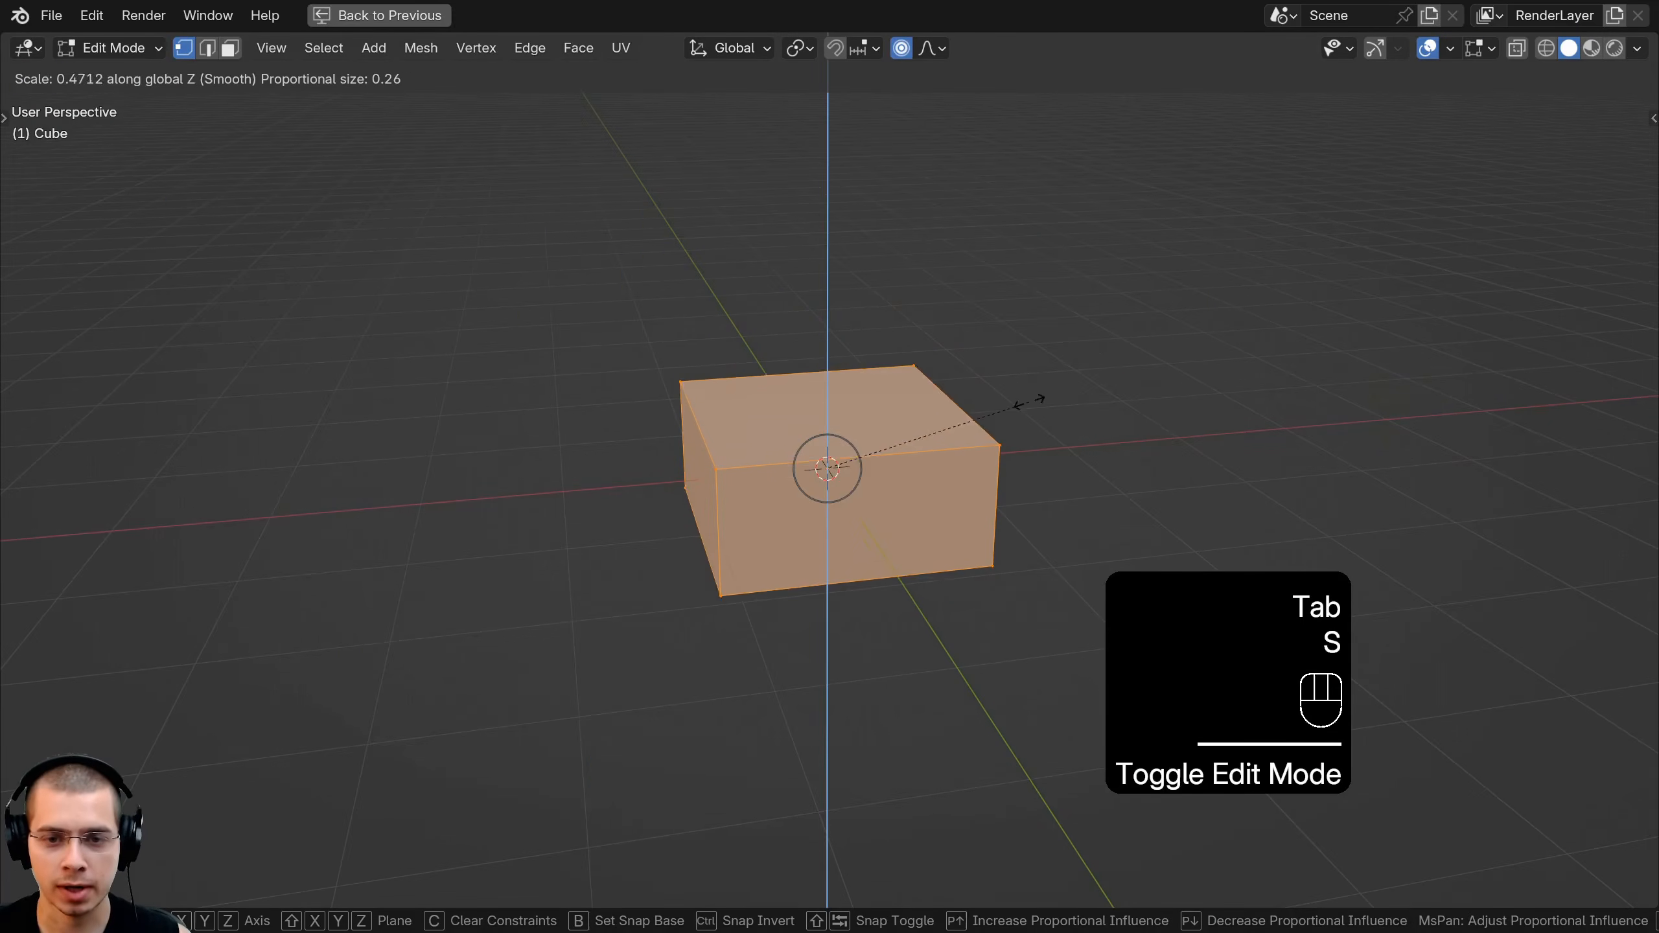
click(971, 448)
key(s)
key(x)
click(994, 447)
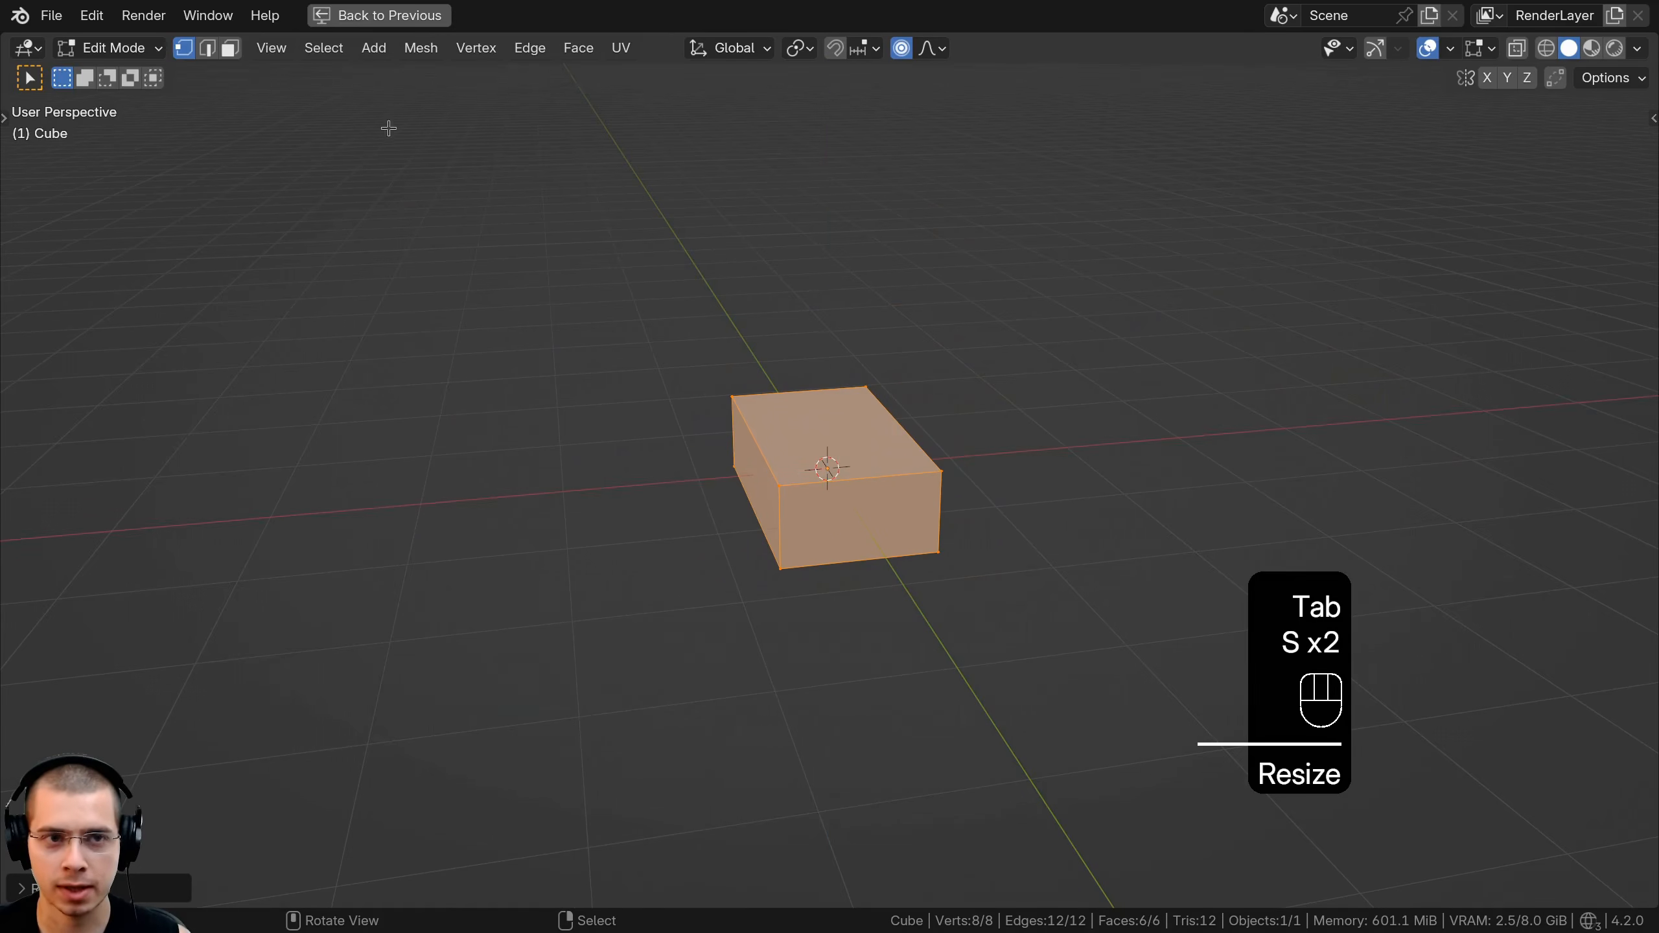
With face selection on and proportional editing off, narrow the box's front end face along the X axis
click(232, 51)
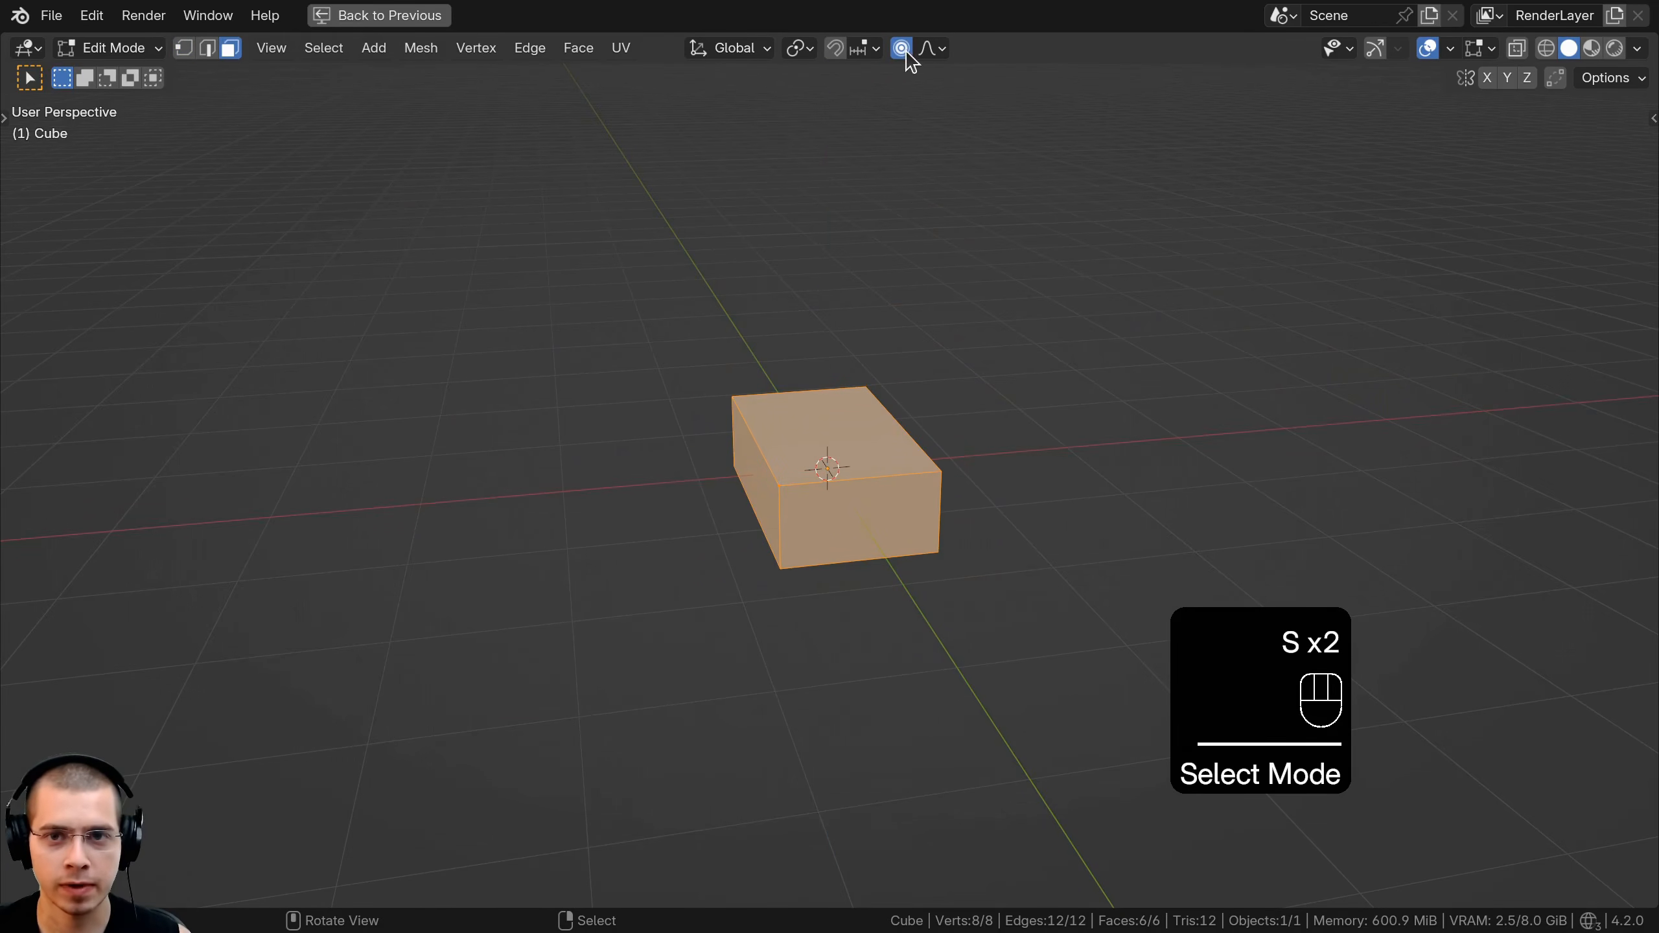
click(903, 504)
key(s)
key(x)
click(1070, 491)
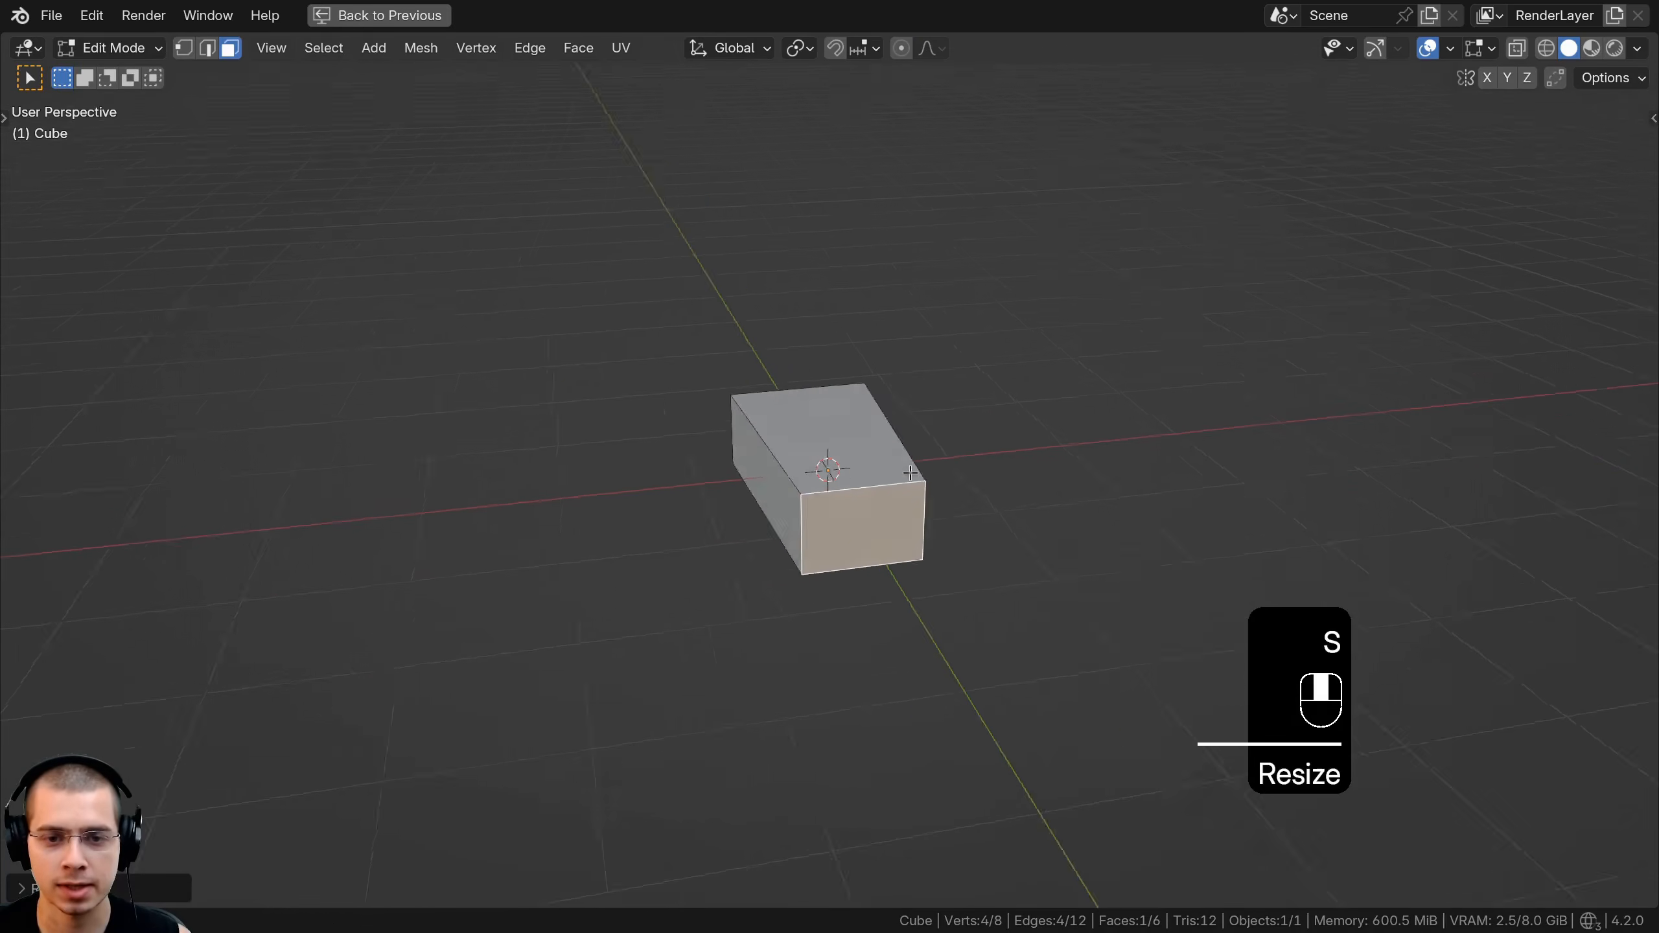
Select the whole mesh and flatten the tapered box further along the Z axis
key(a)
key(a)
middle_drag(1069, 492, 1137, 234)
key(s)
key(z)
click(1084, 421)
Scale the entire mesh down by a factor of 0.2
key(a)
key(a)
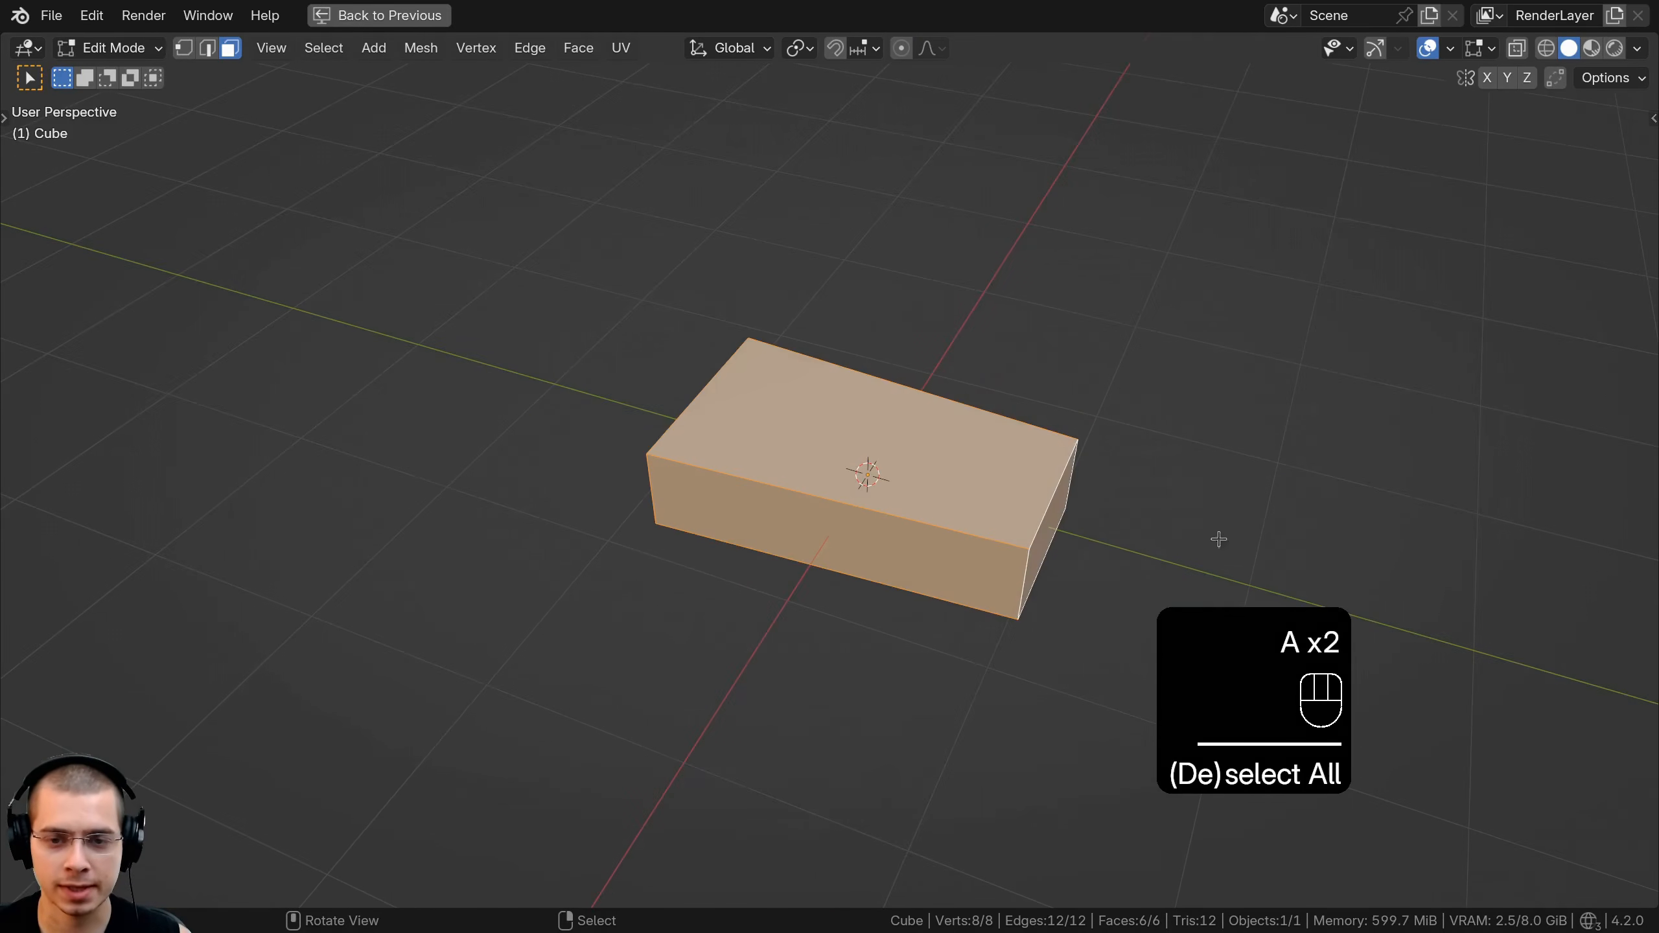
text(s)
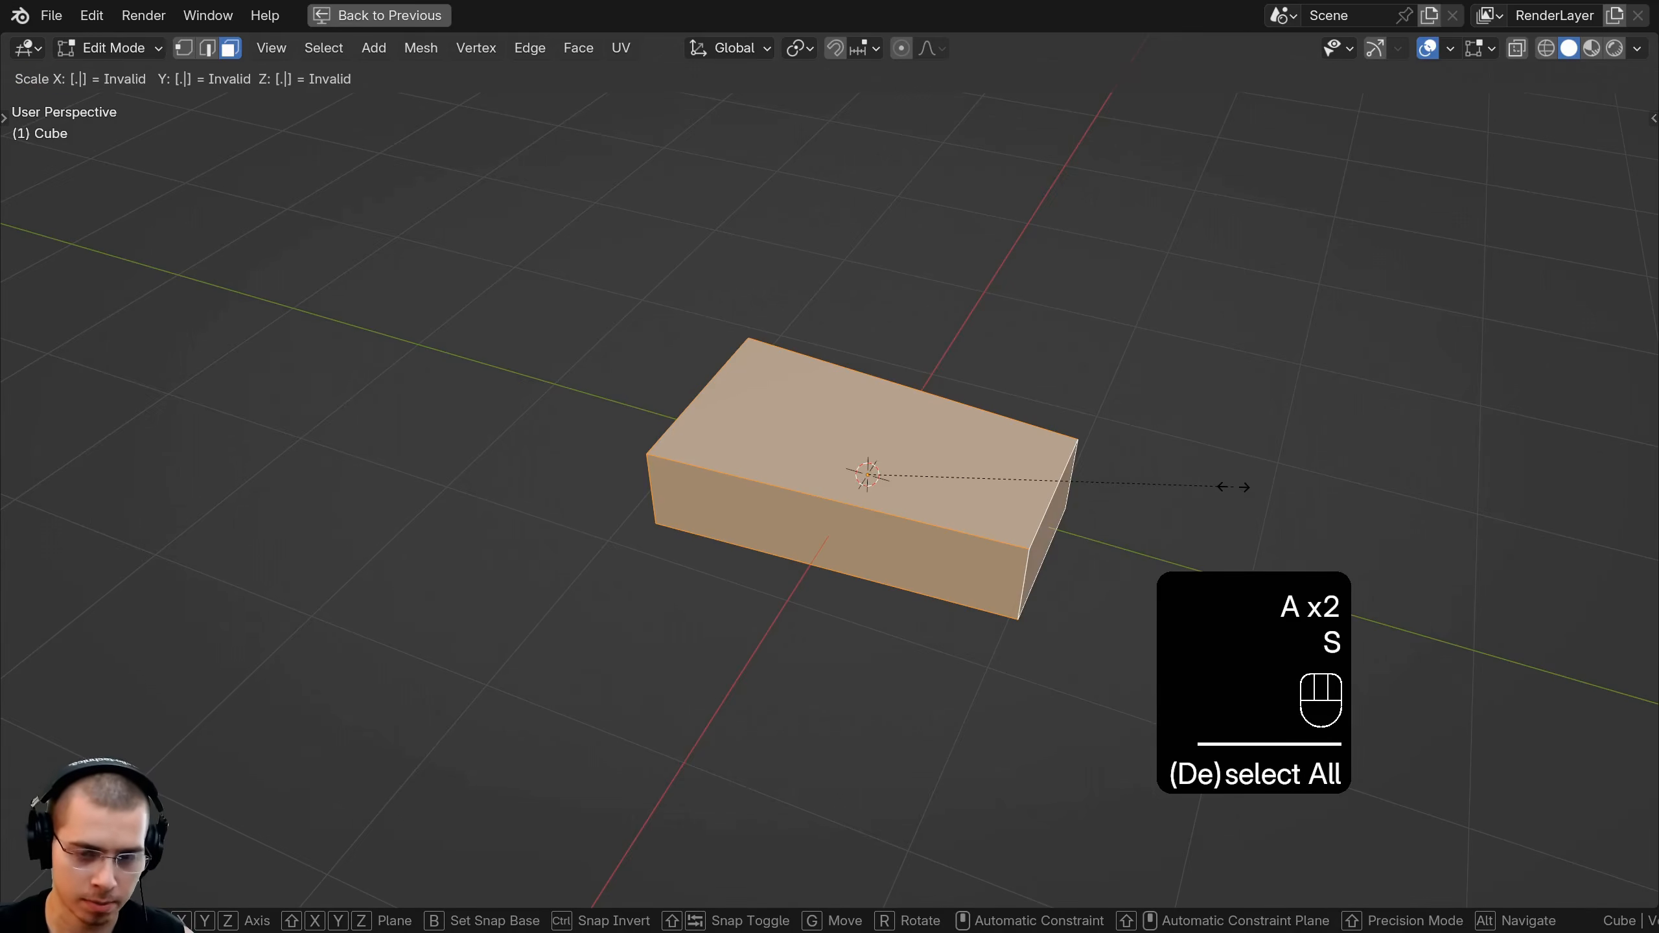
text(2)
click(1247, 489)
Return to Object Mode and apply the box's scale
key(Tab)
scroll(1148, 520, up, 6)
key(ctrl+a)
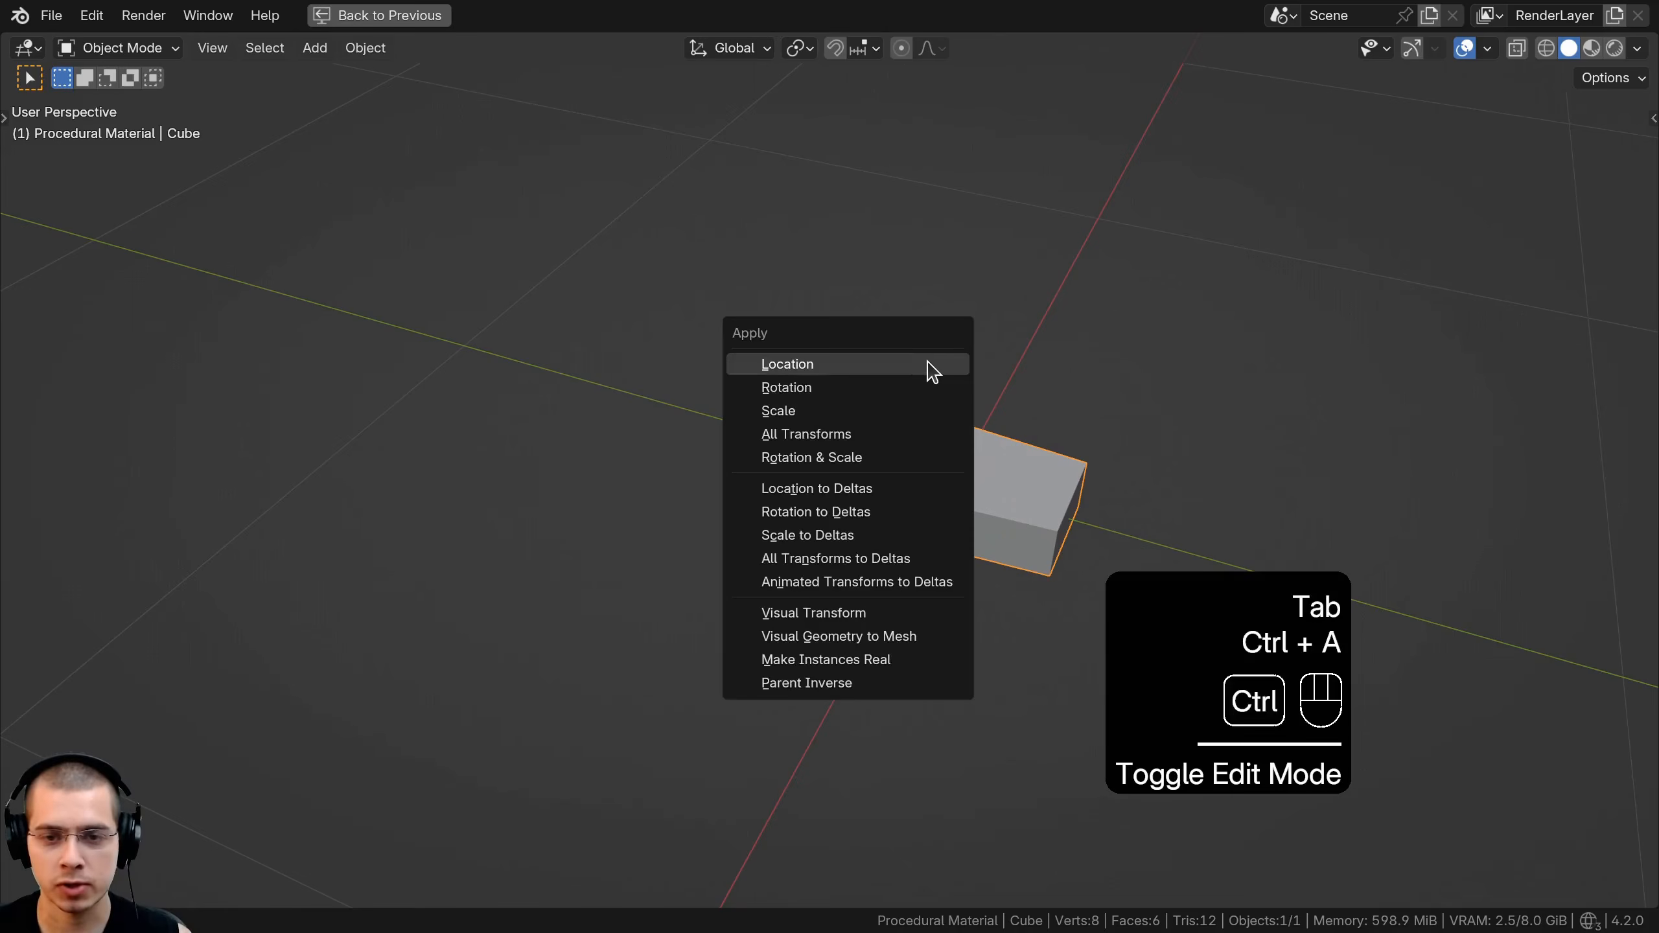
click(835, 412)
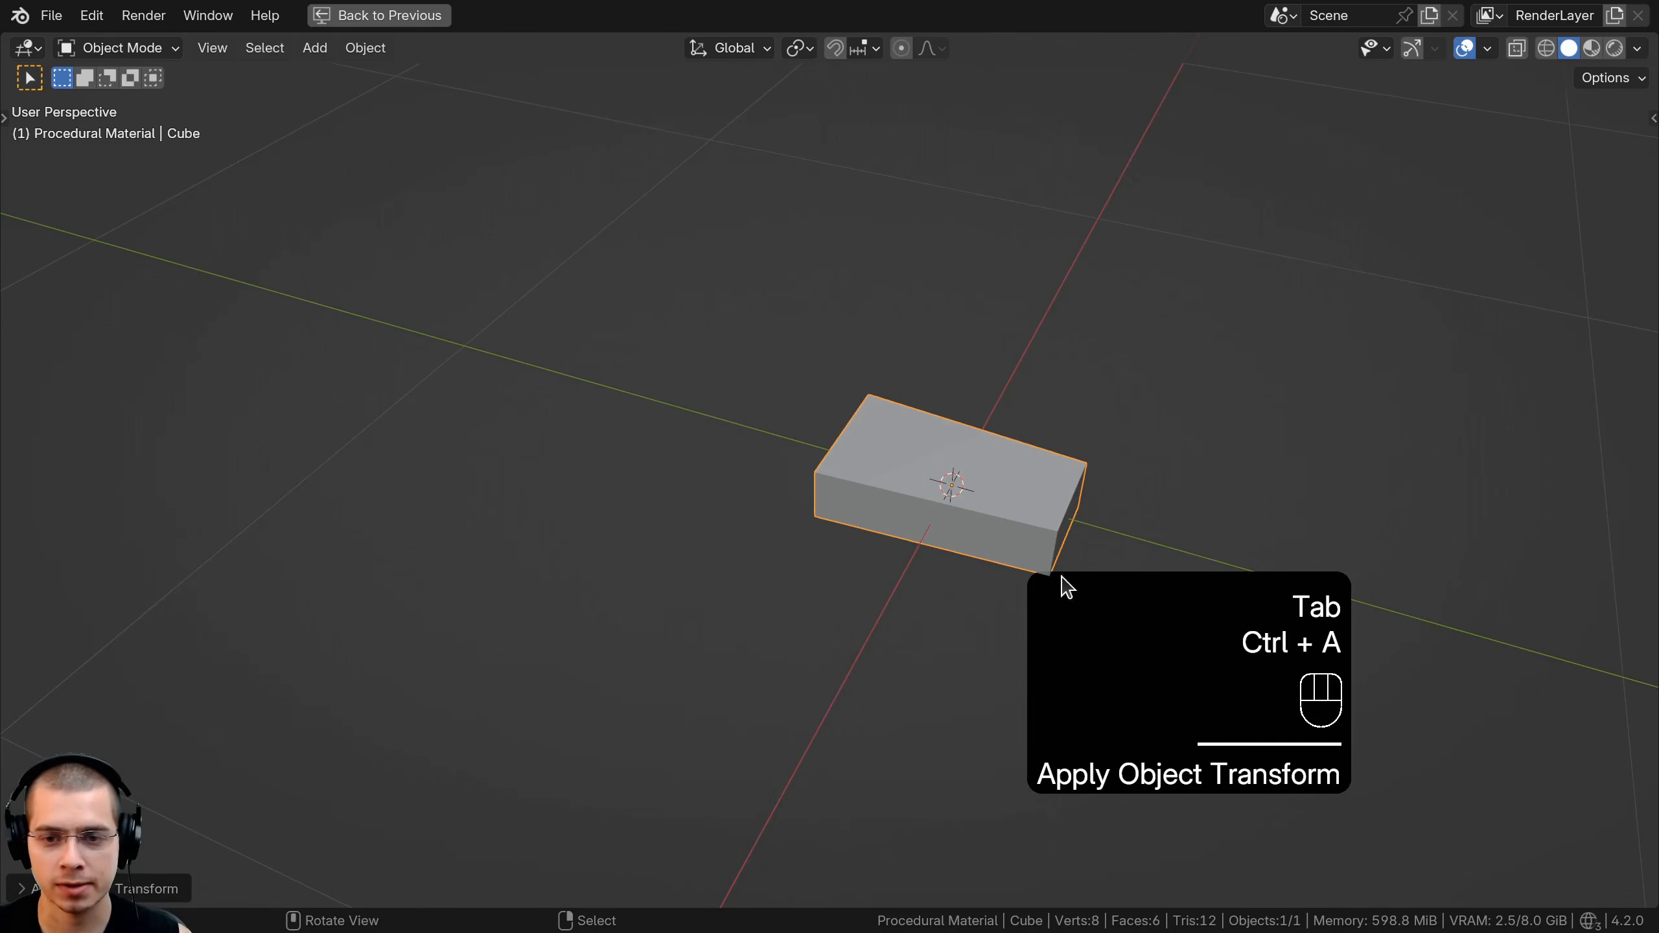
Smooth the box with a level 4 Subdivision Surface modifier
middle_drag(1066, 587, 899, 473)
key(Tab)
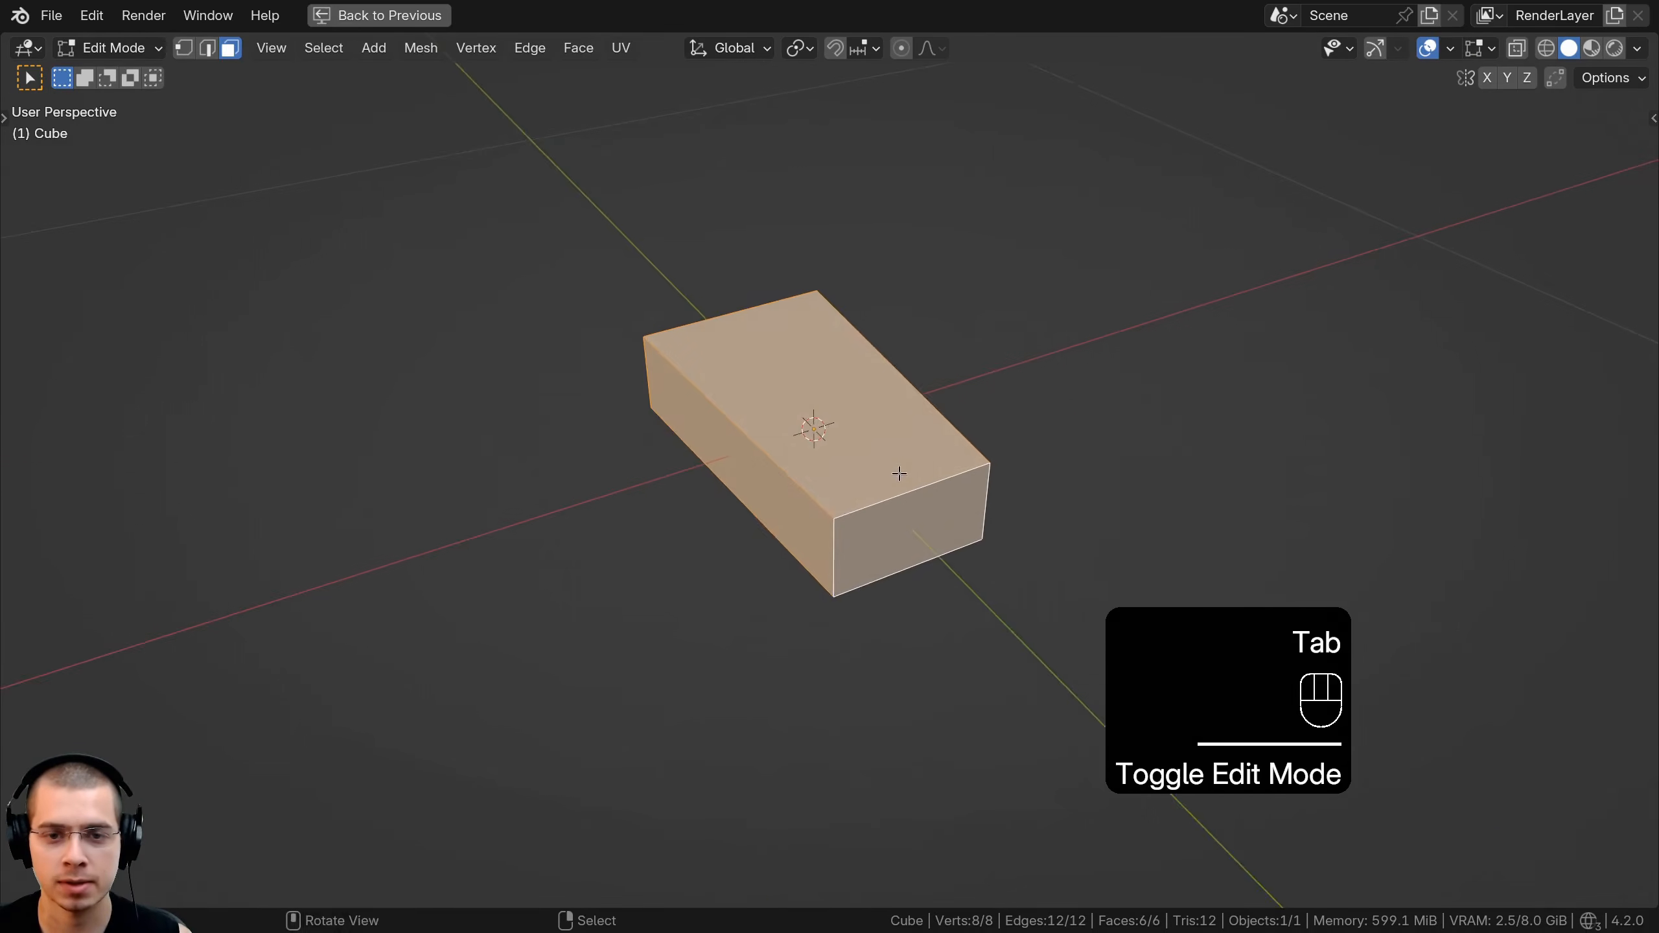
key(Tab)
key(ctrl+4)
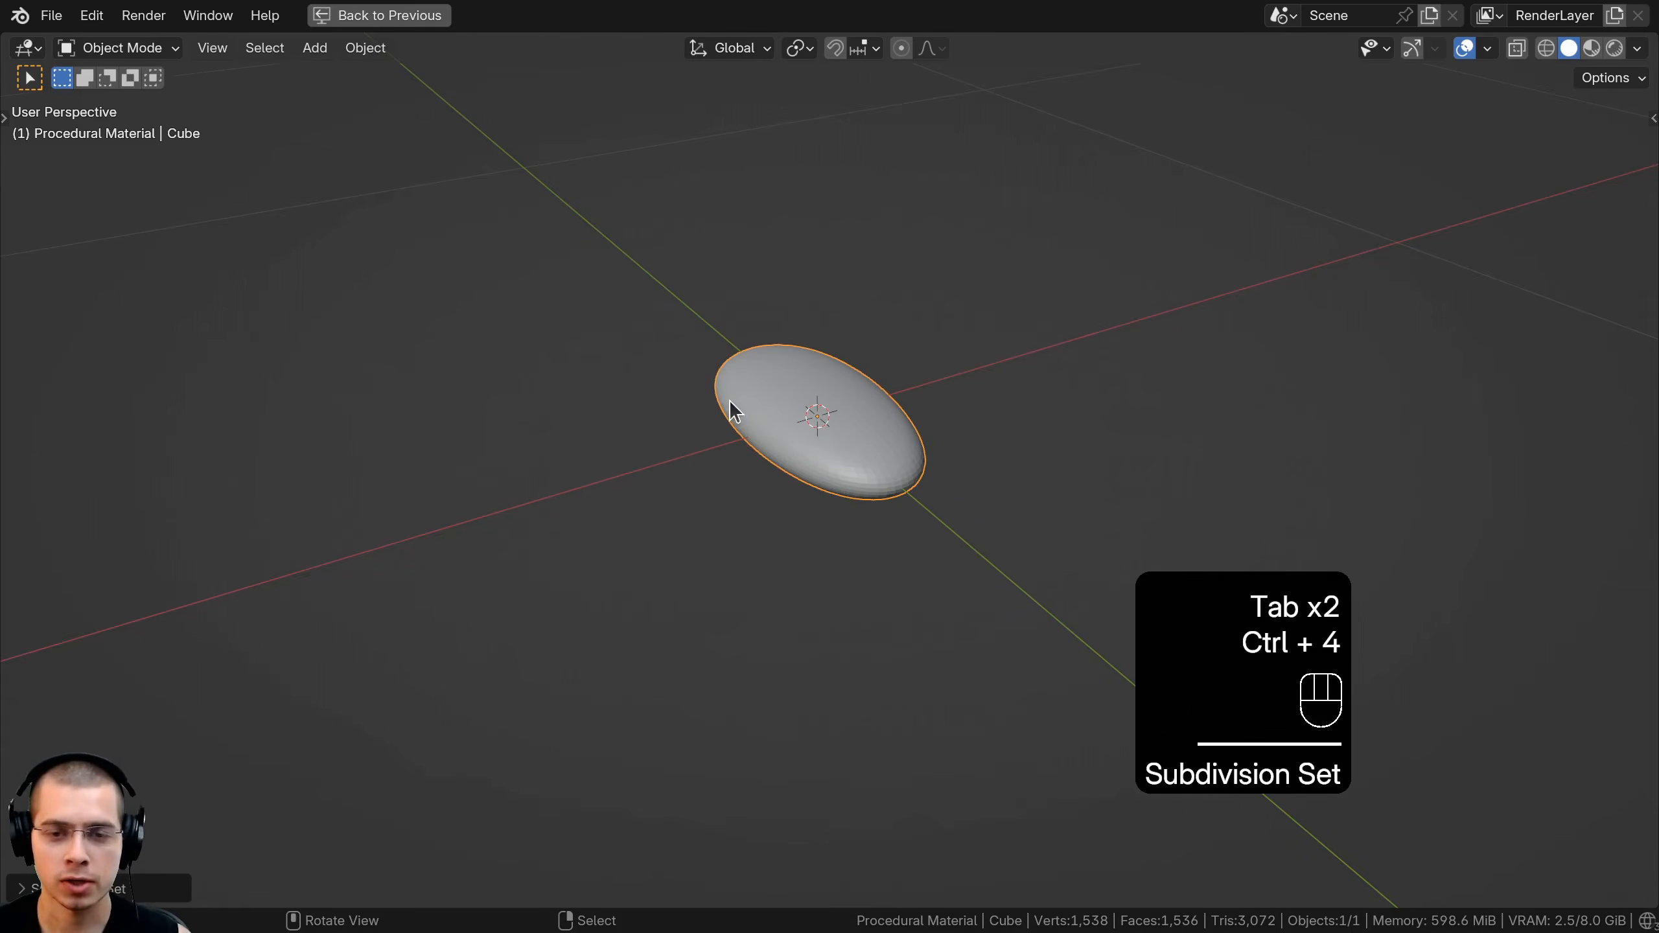
scroll(732, 407, up, 4)
In Edit Mode, add five evenly spaced, unshifted loop cuts across the length of the box
key(Tab)
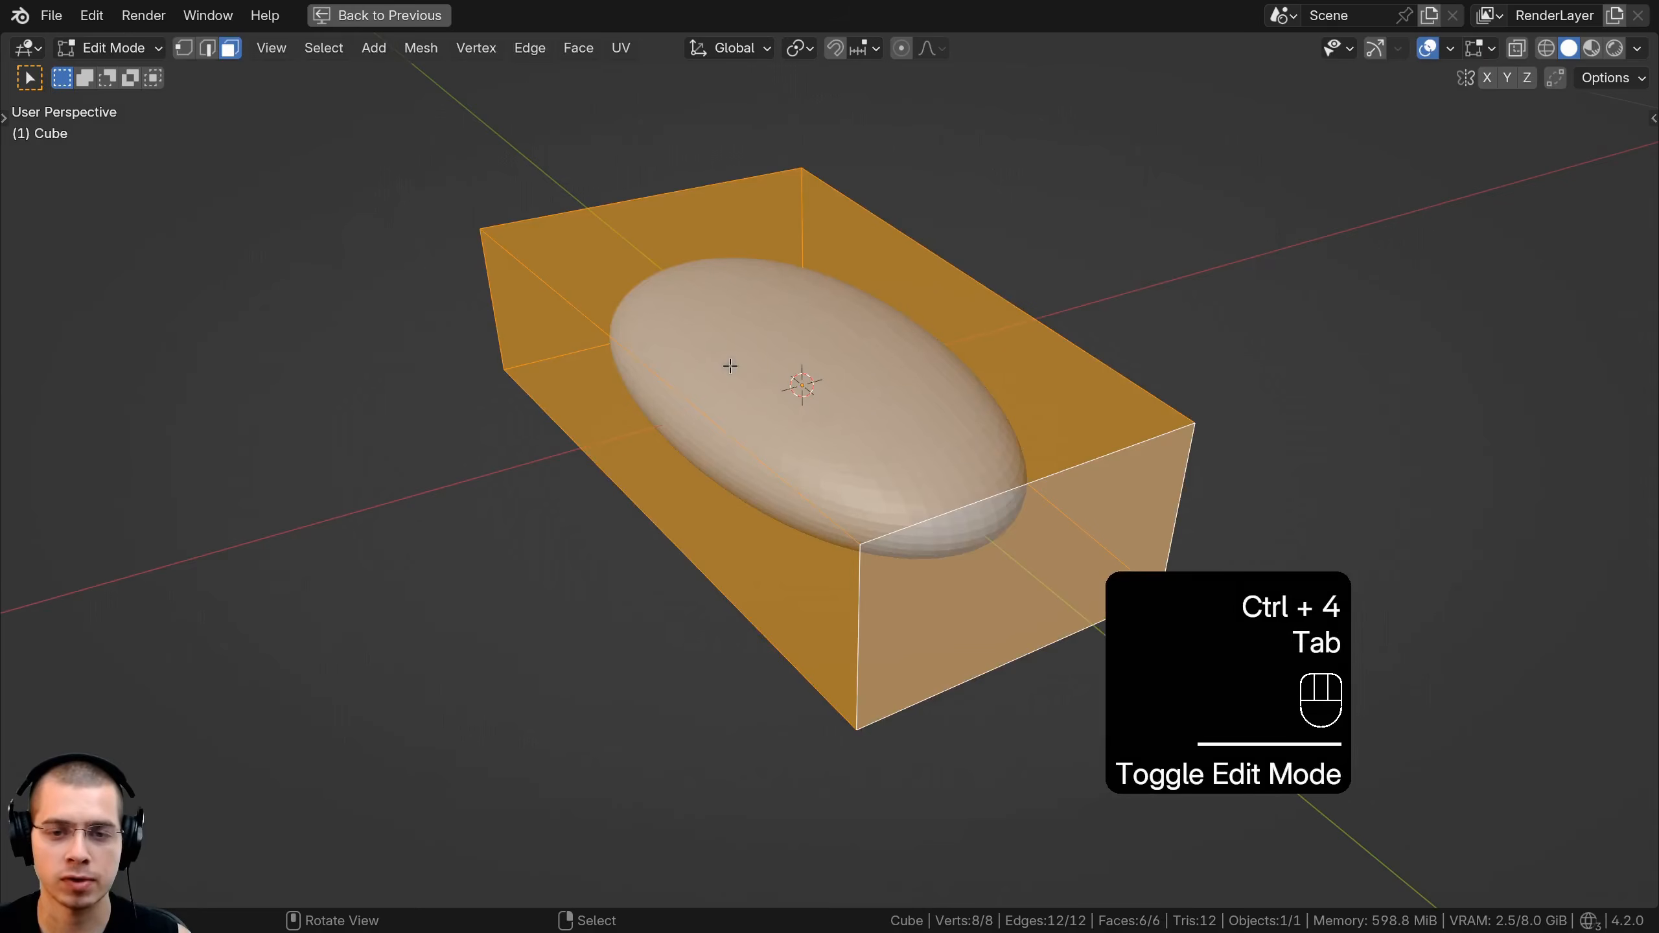
middle_drag(693, 396, 796, 379)
key(ctrl+r)
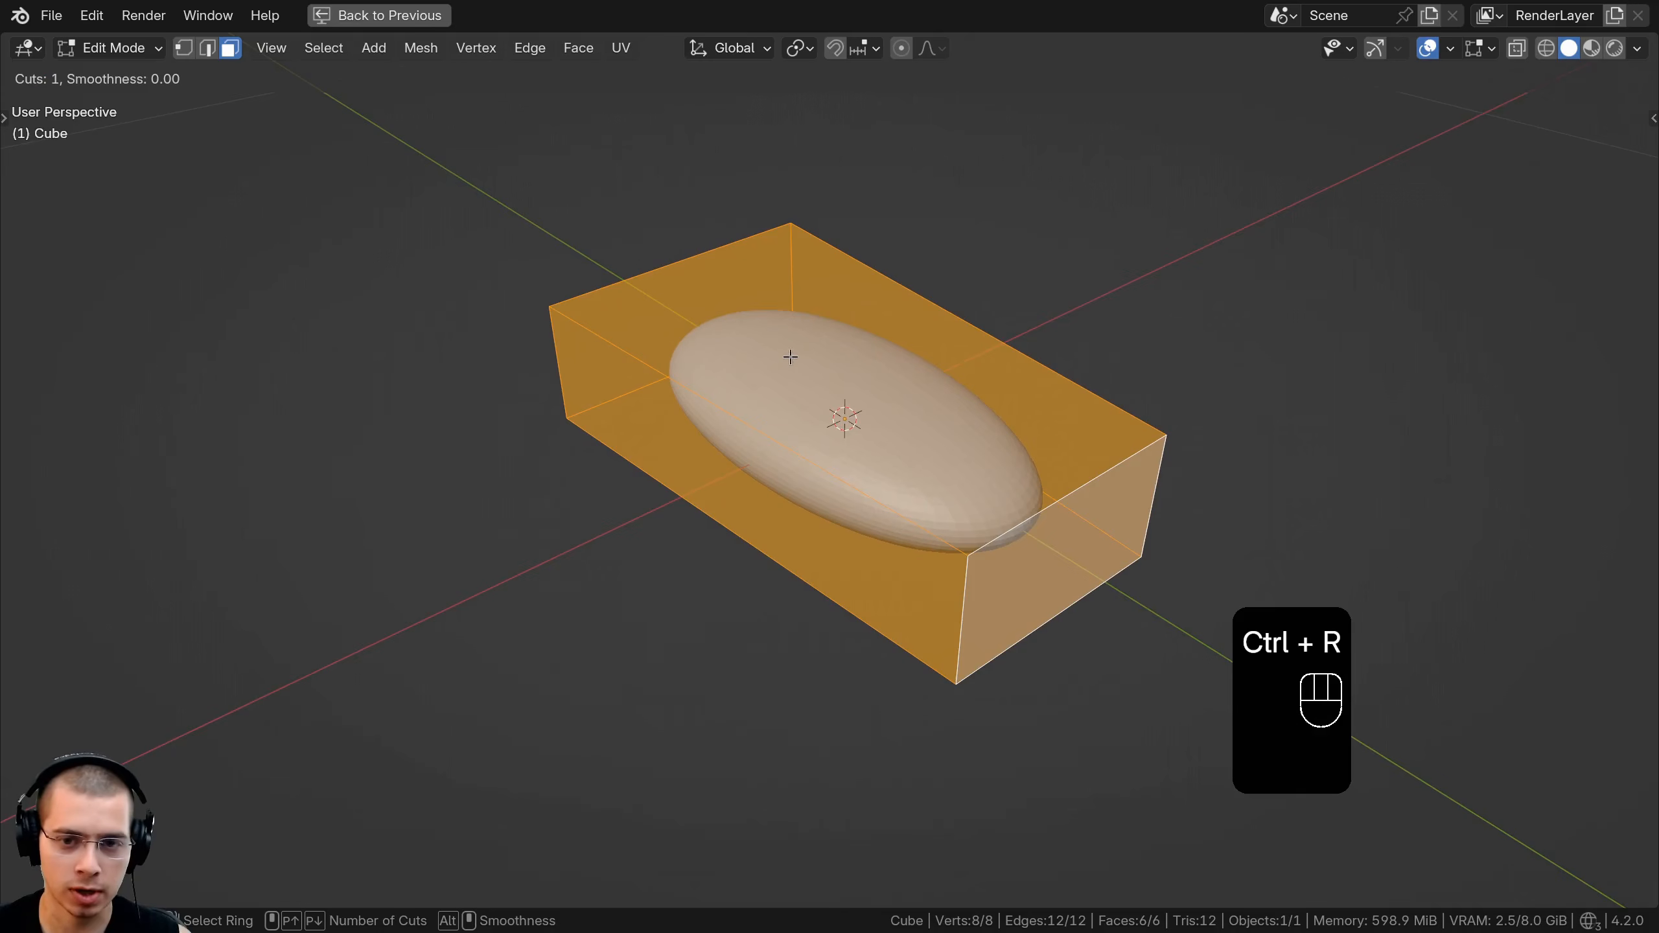
scroll(733, 434, up, 4)
click(734, 425)
right_click(733, 424)
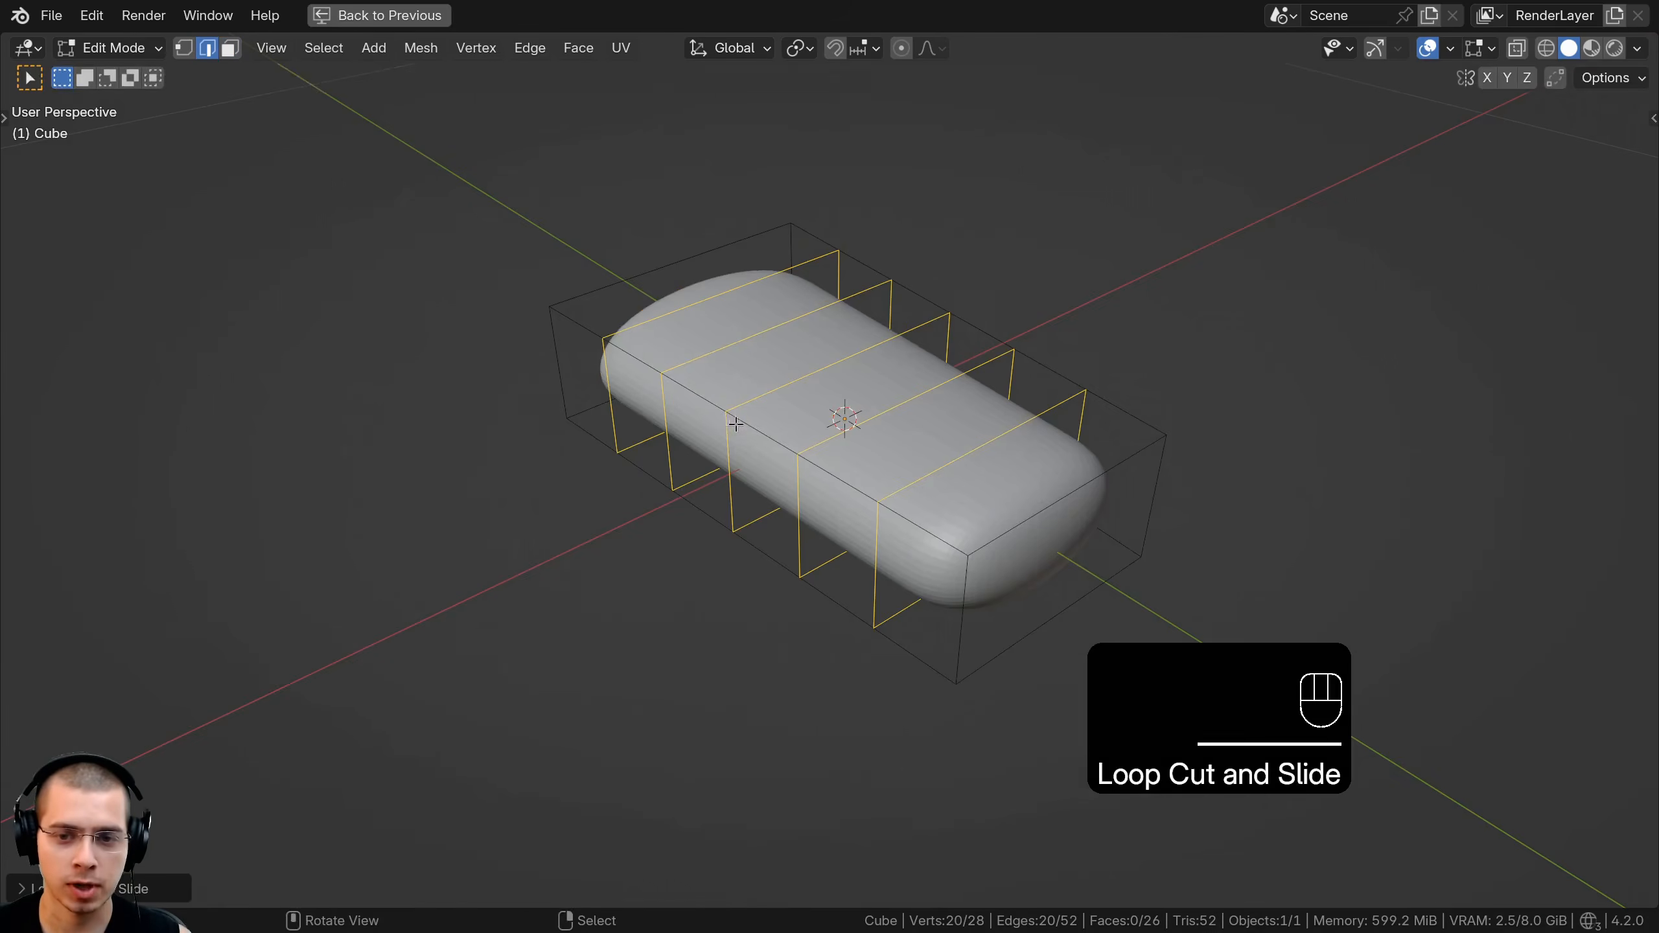
Add one centred loop cut around the box's height and three evenly spaced loop cuts across its width, unshifted, and return to Object Mode
middle_drag(734, 424, 702, 394)
key(ctrl+r)
key(ctrl+r)
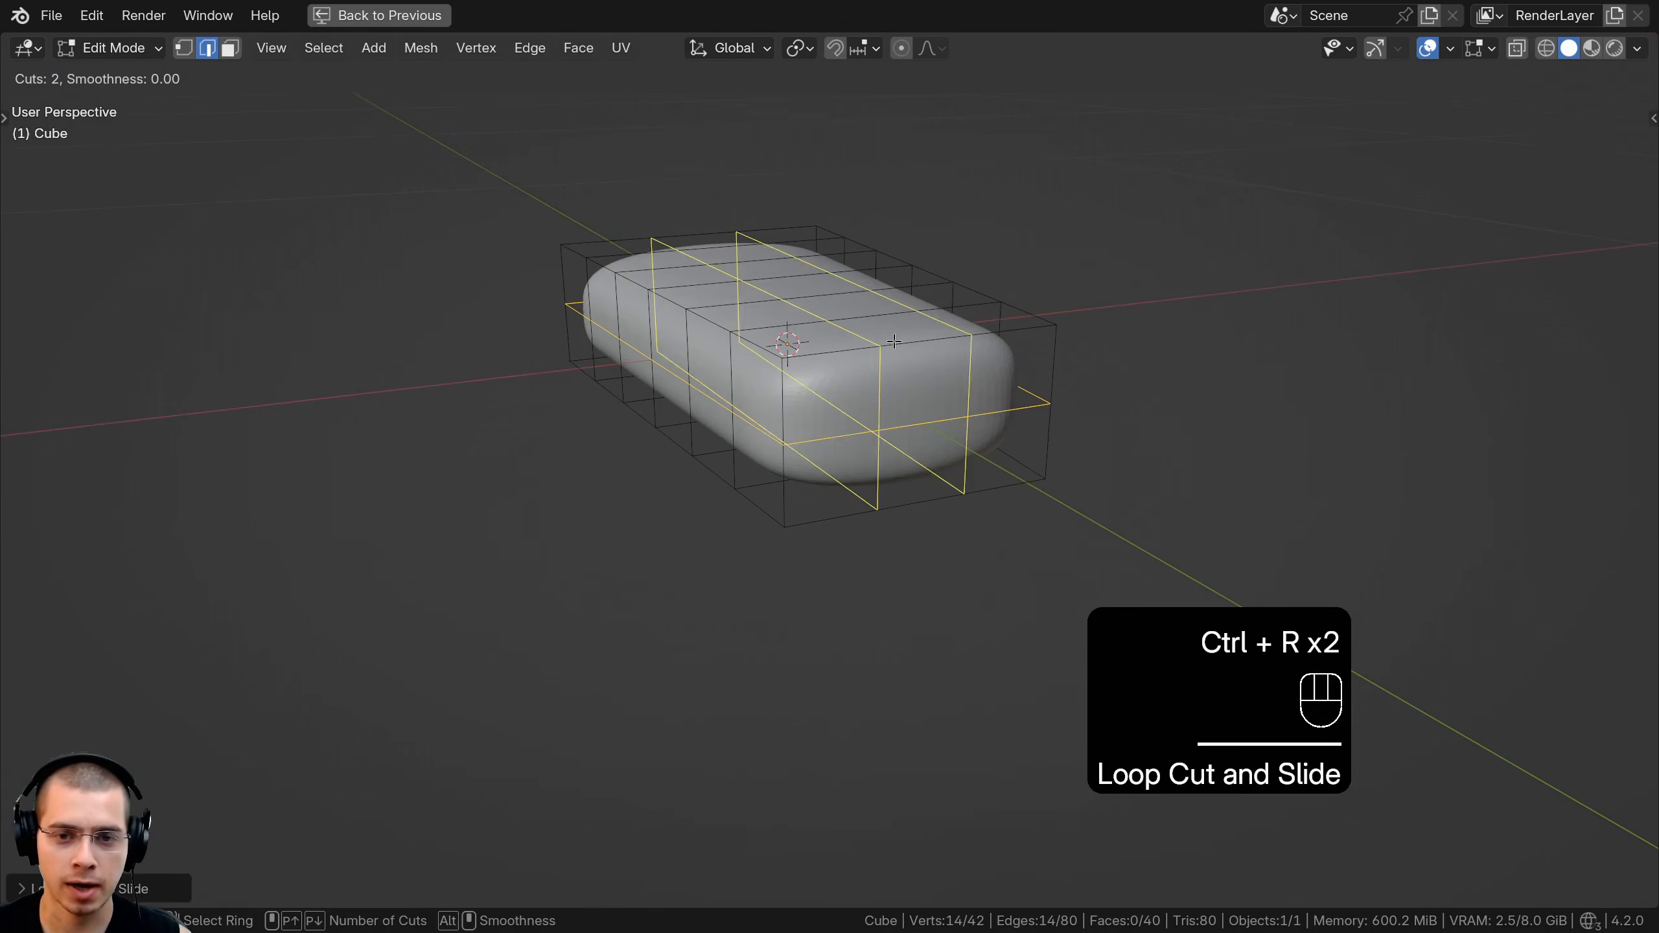
scroll(894, 342, up, 2)
click(894, 343)
right_click(894, 342)
scroll(894, 342, down, 3)
middle_drag(894, 342, 752, 481)
key(Tab)
scroll(737, 419, up, 4)
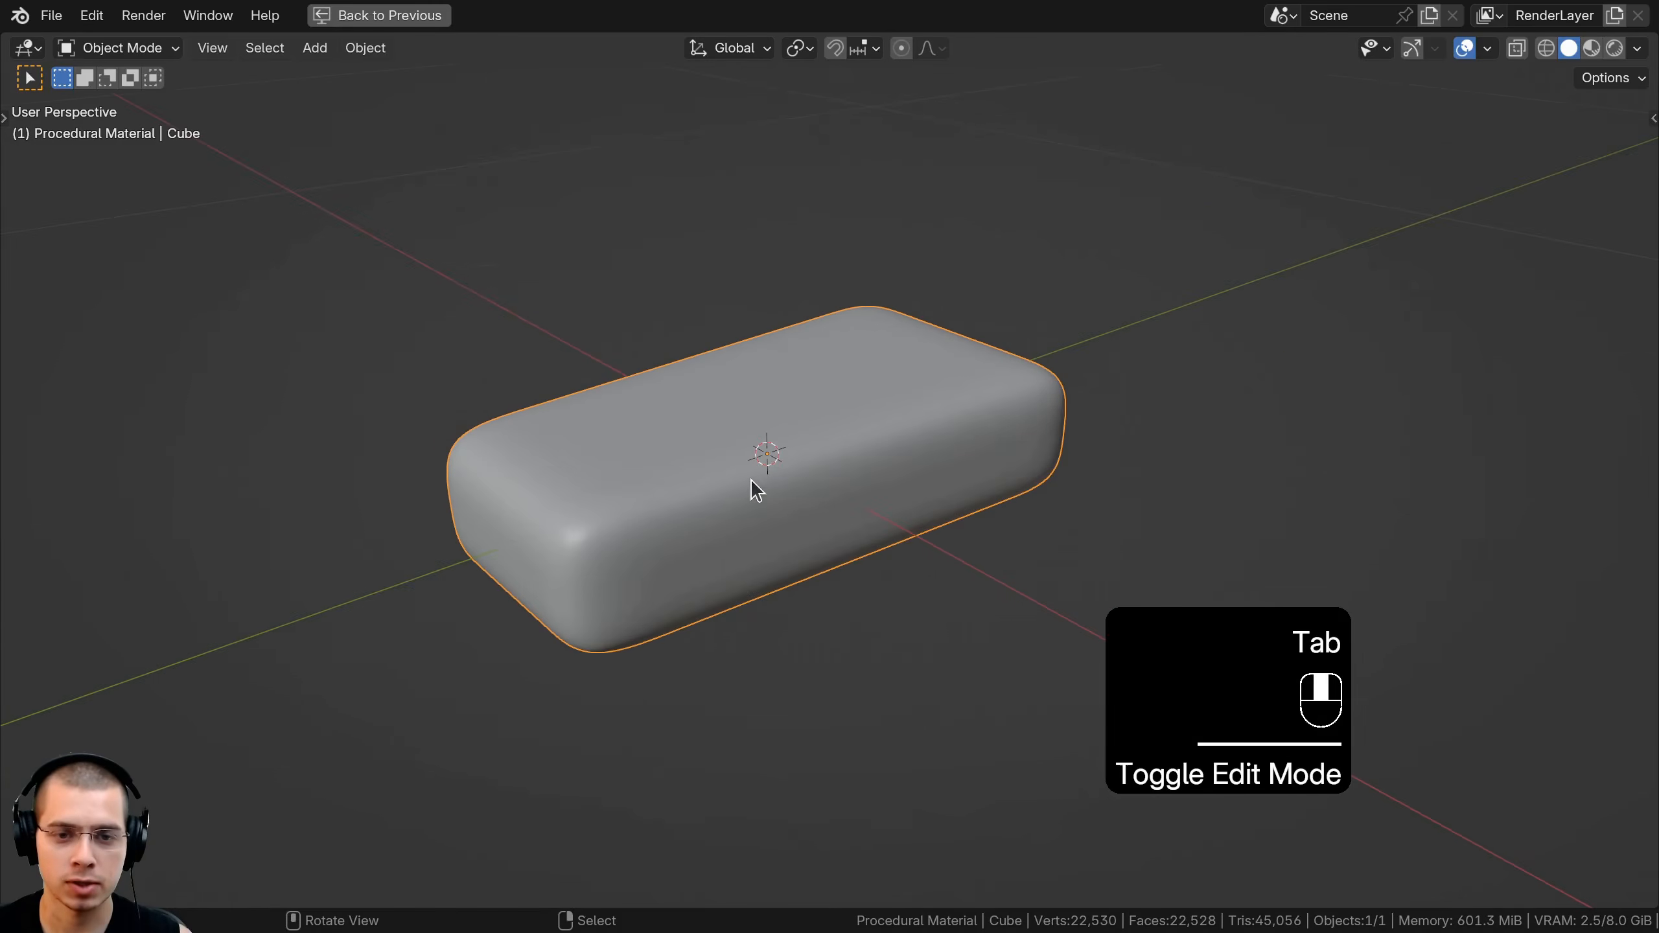
Apply the box's Subdivision modifier and check the resulting mesh in Edit Mode, ending in Object Mode
click(395, 18)
click(1200, 376)
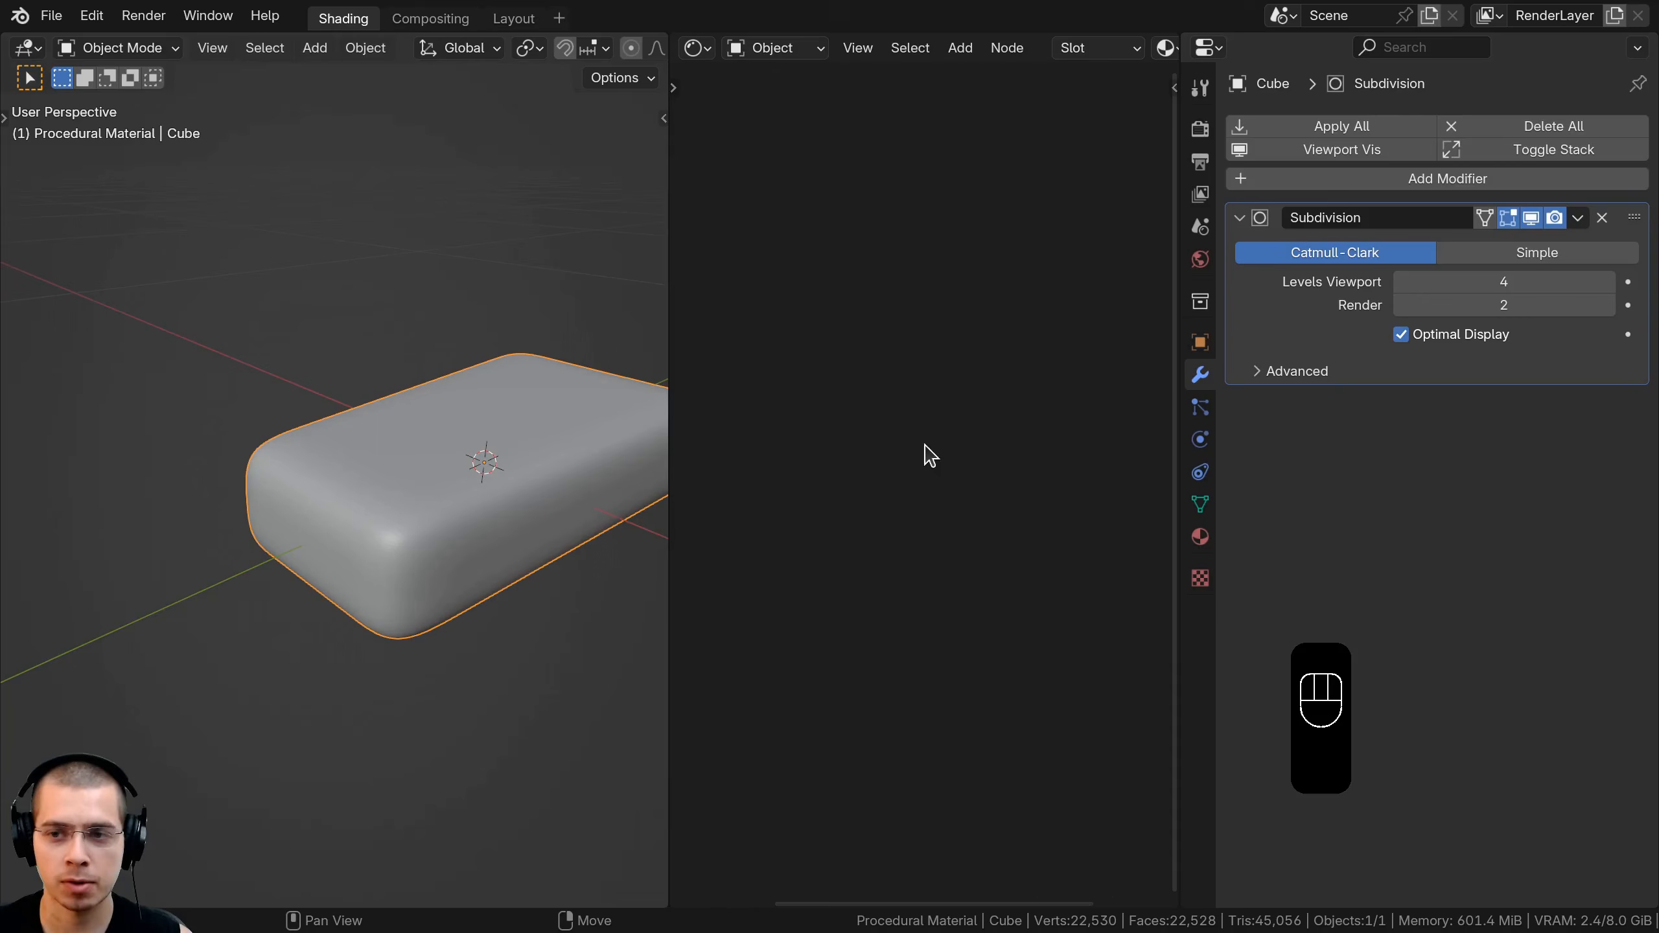
click(1578, 220)
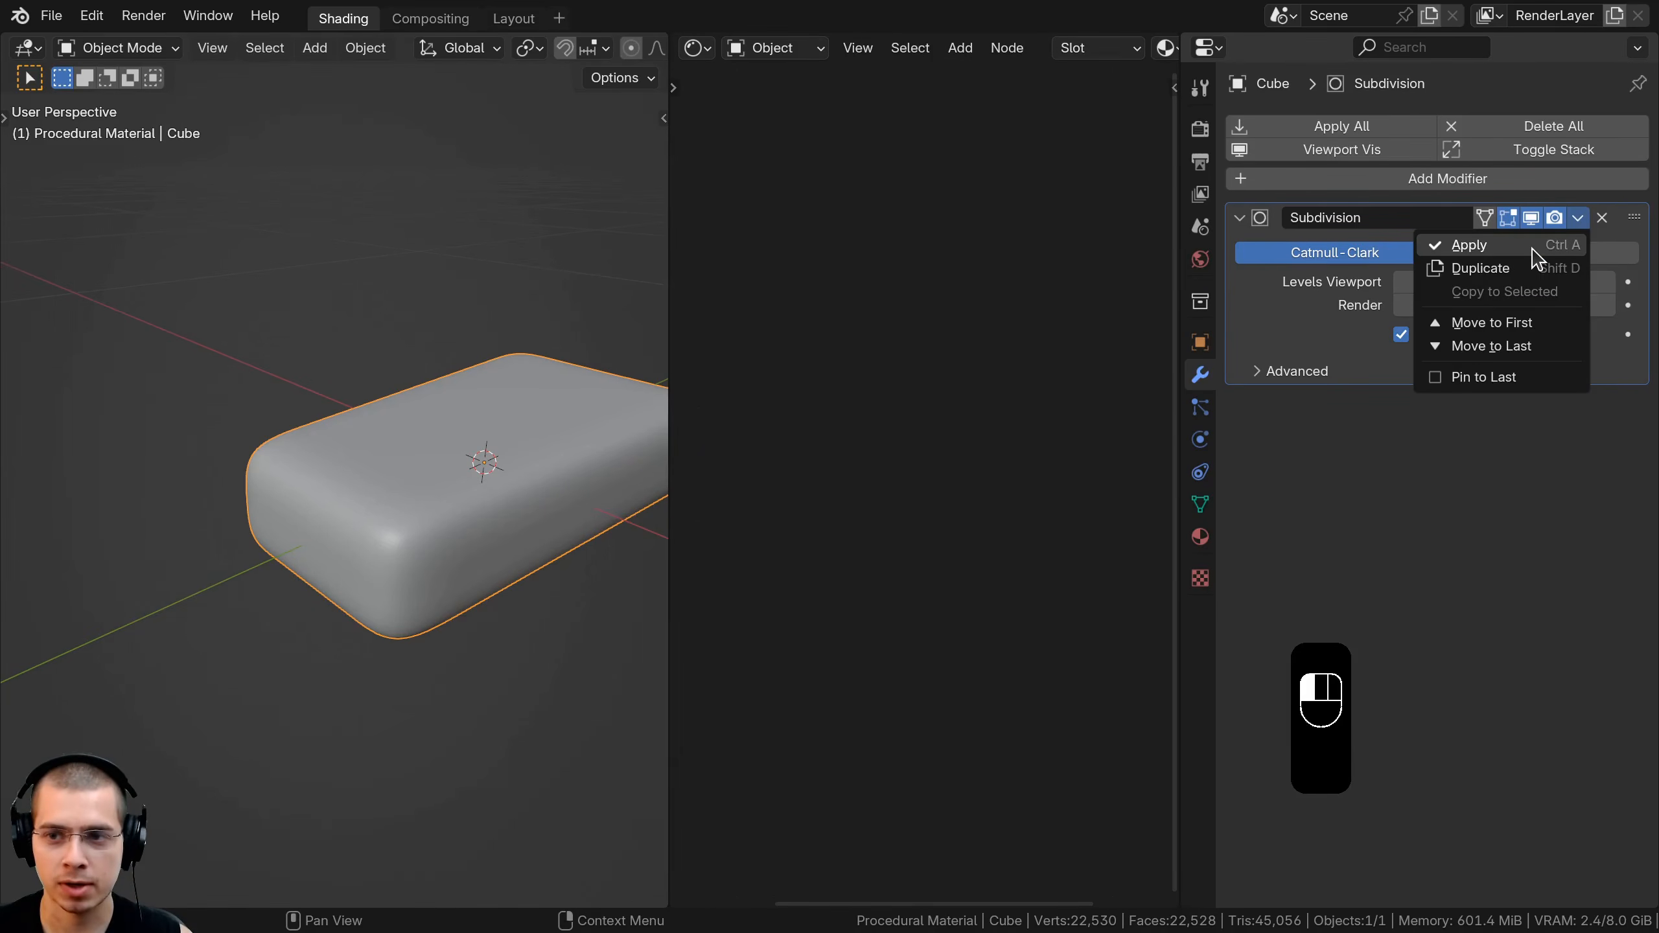
click(1533, 252)
key(Tab)
middle_drag(356, 482, 422, 470)
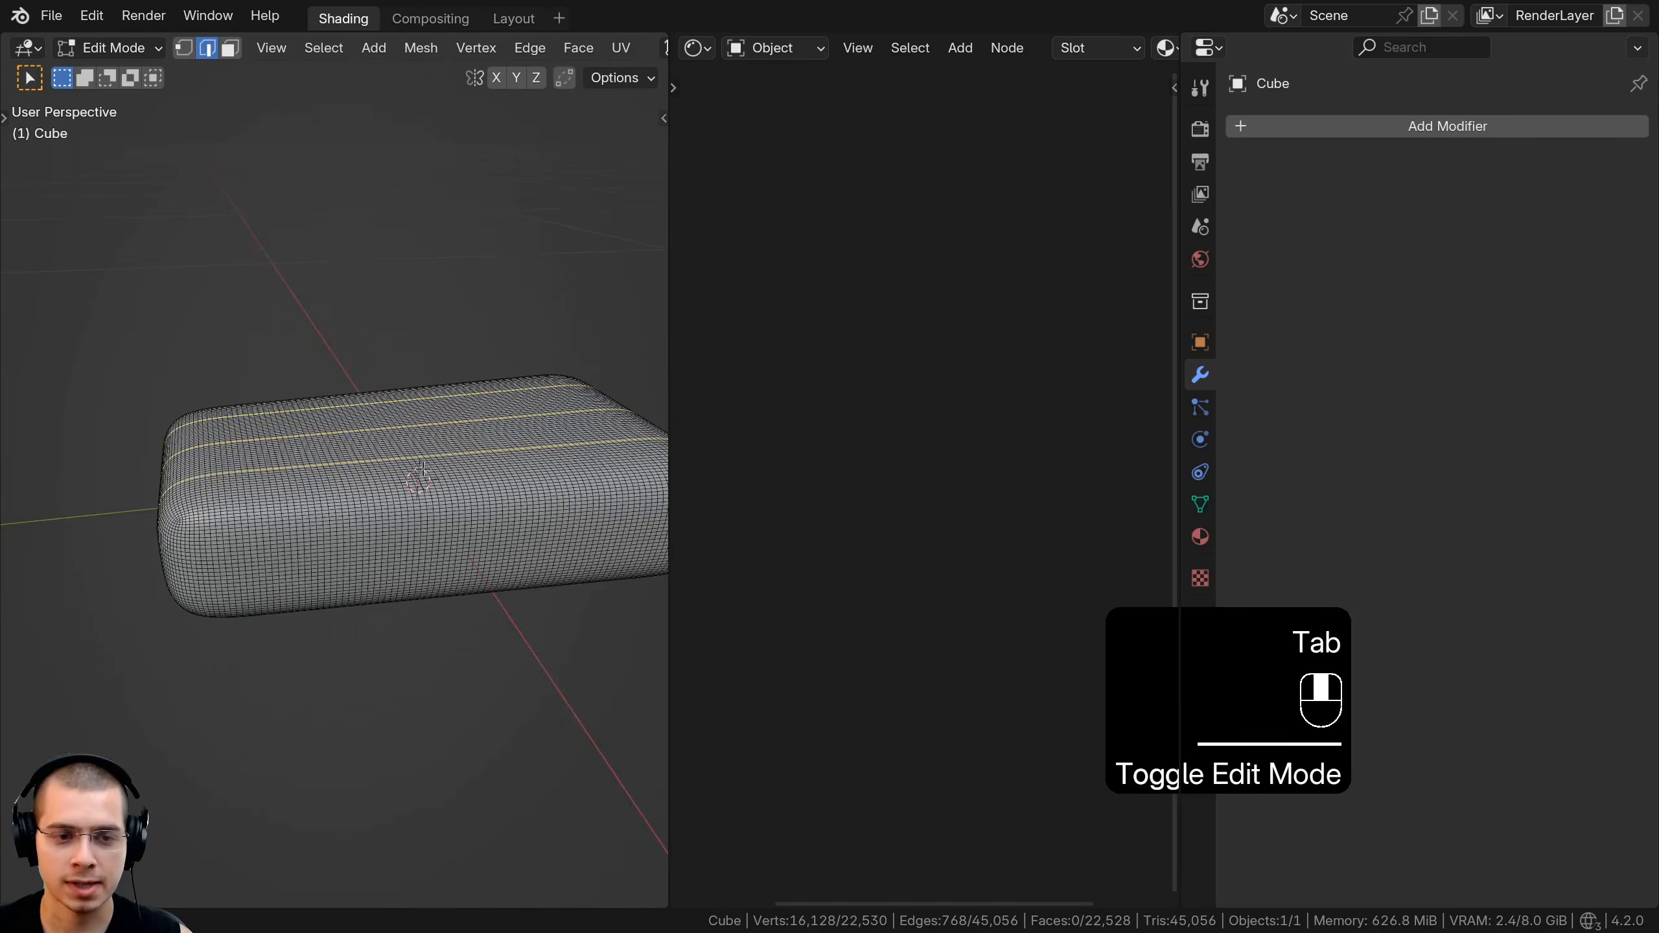
key(Tab)
Maximize the 3D viewport, enter Sculpt Mode and select the Clay Strips brush
key(ctrl+space)
click(120, 48)
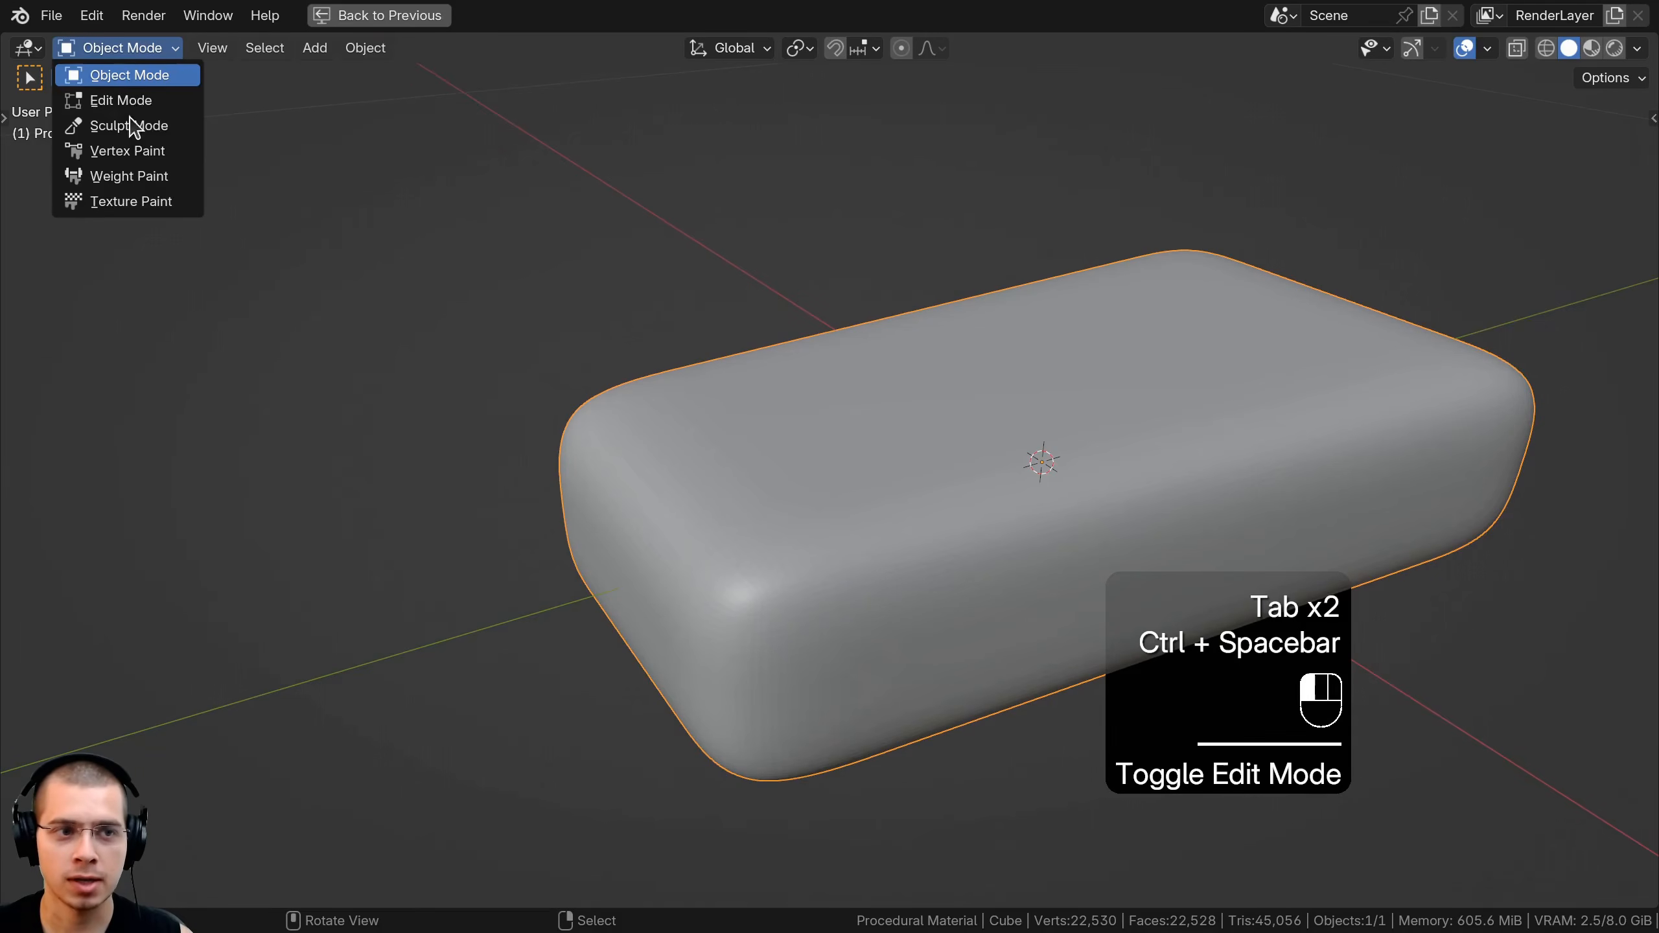
click(136, 129)
shift+middle_drag(774, 529, 566, 440)
scroll(667, 483, down, 1)
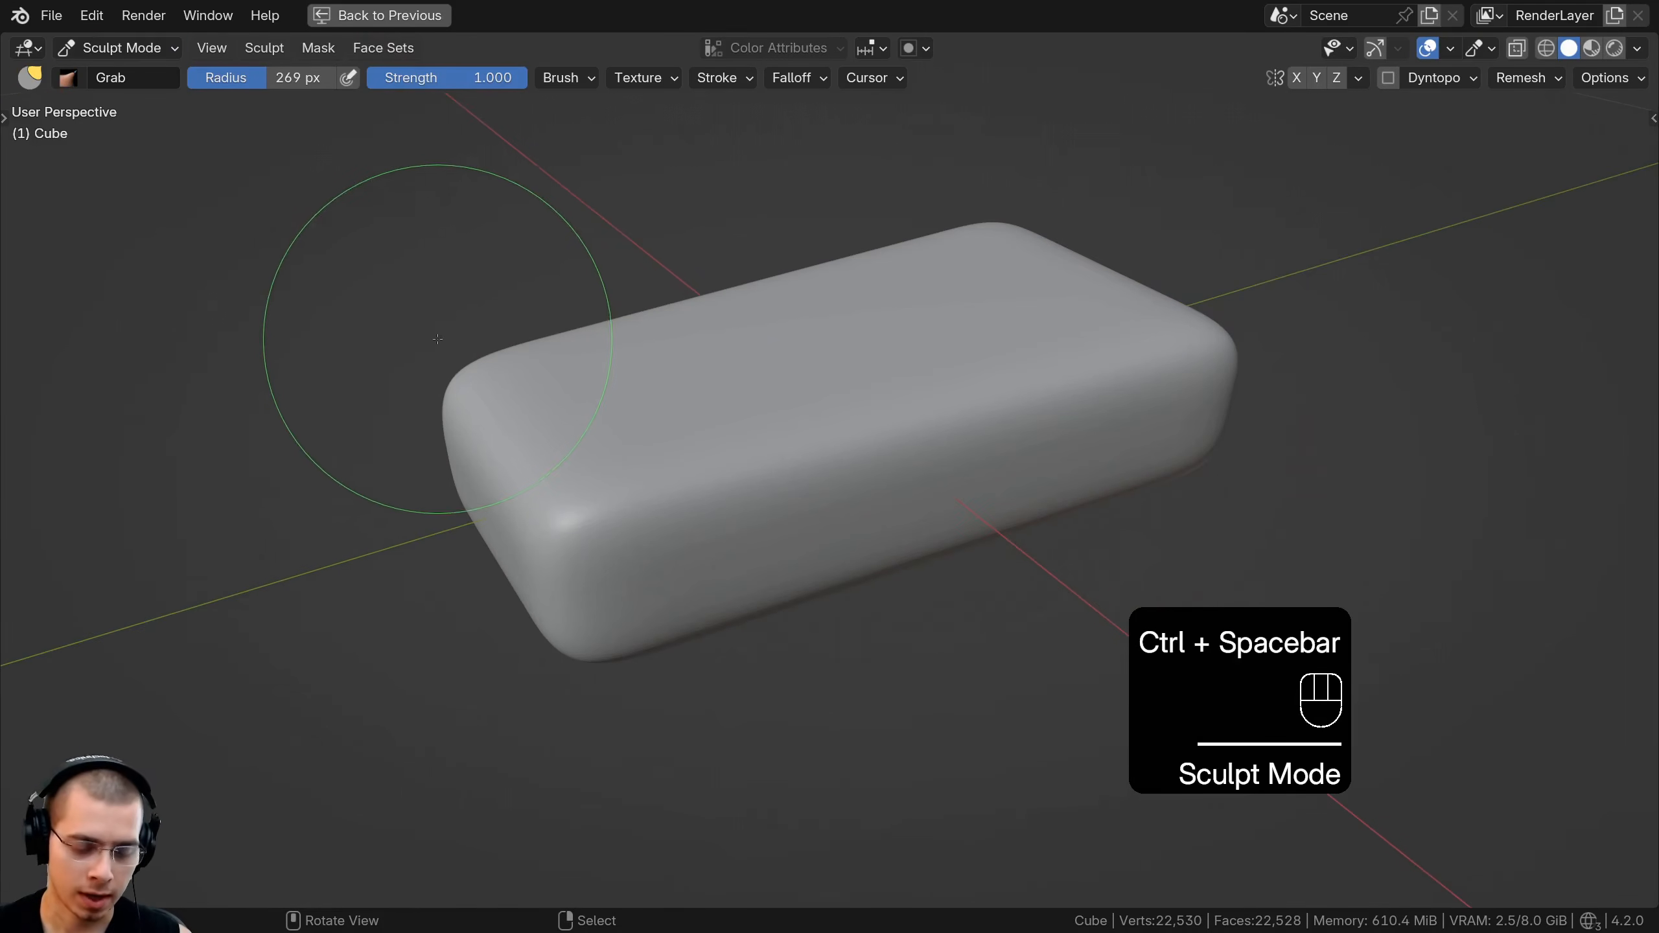
key(t)
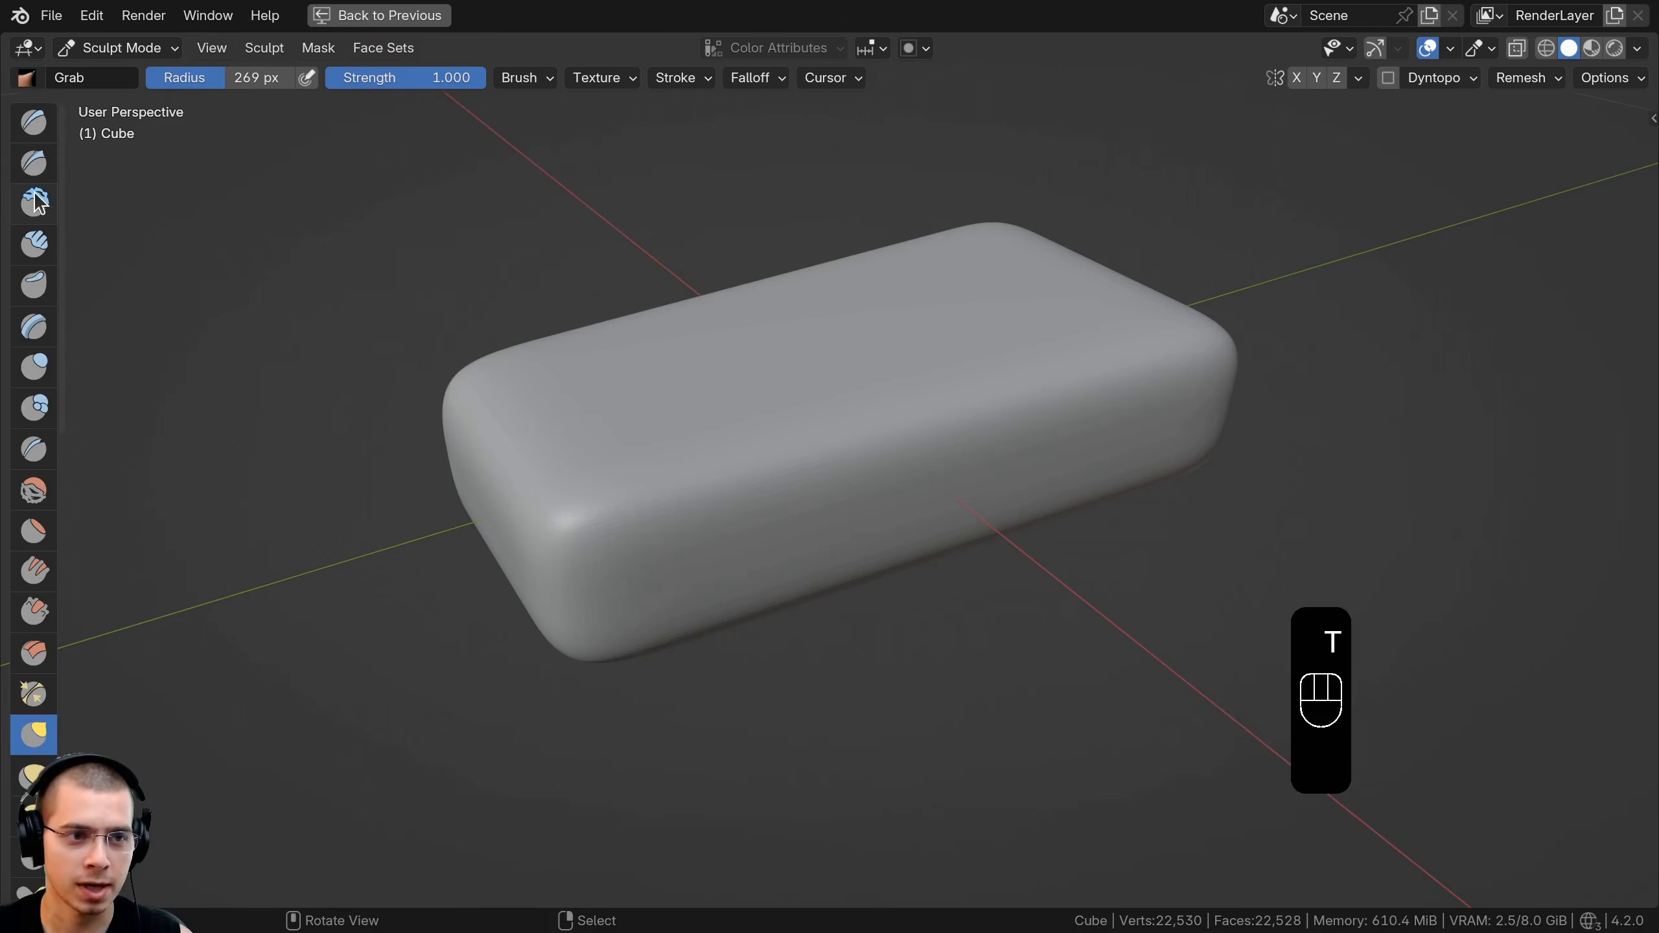
click(36, 244)
Sculpt uneven Clay Strips strokes over the box's top and sides, reducing the brush radius to 110 px
scroll(646, 481, up, 2)
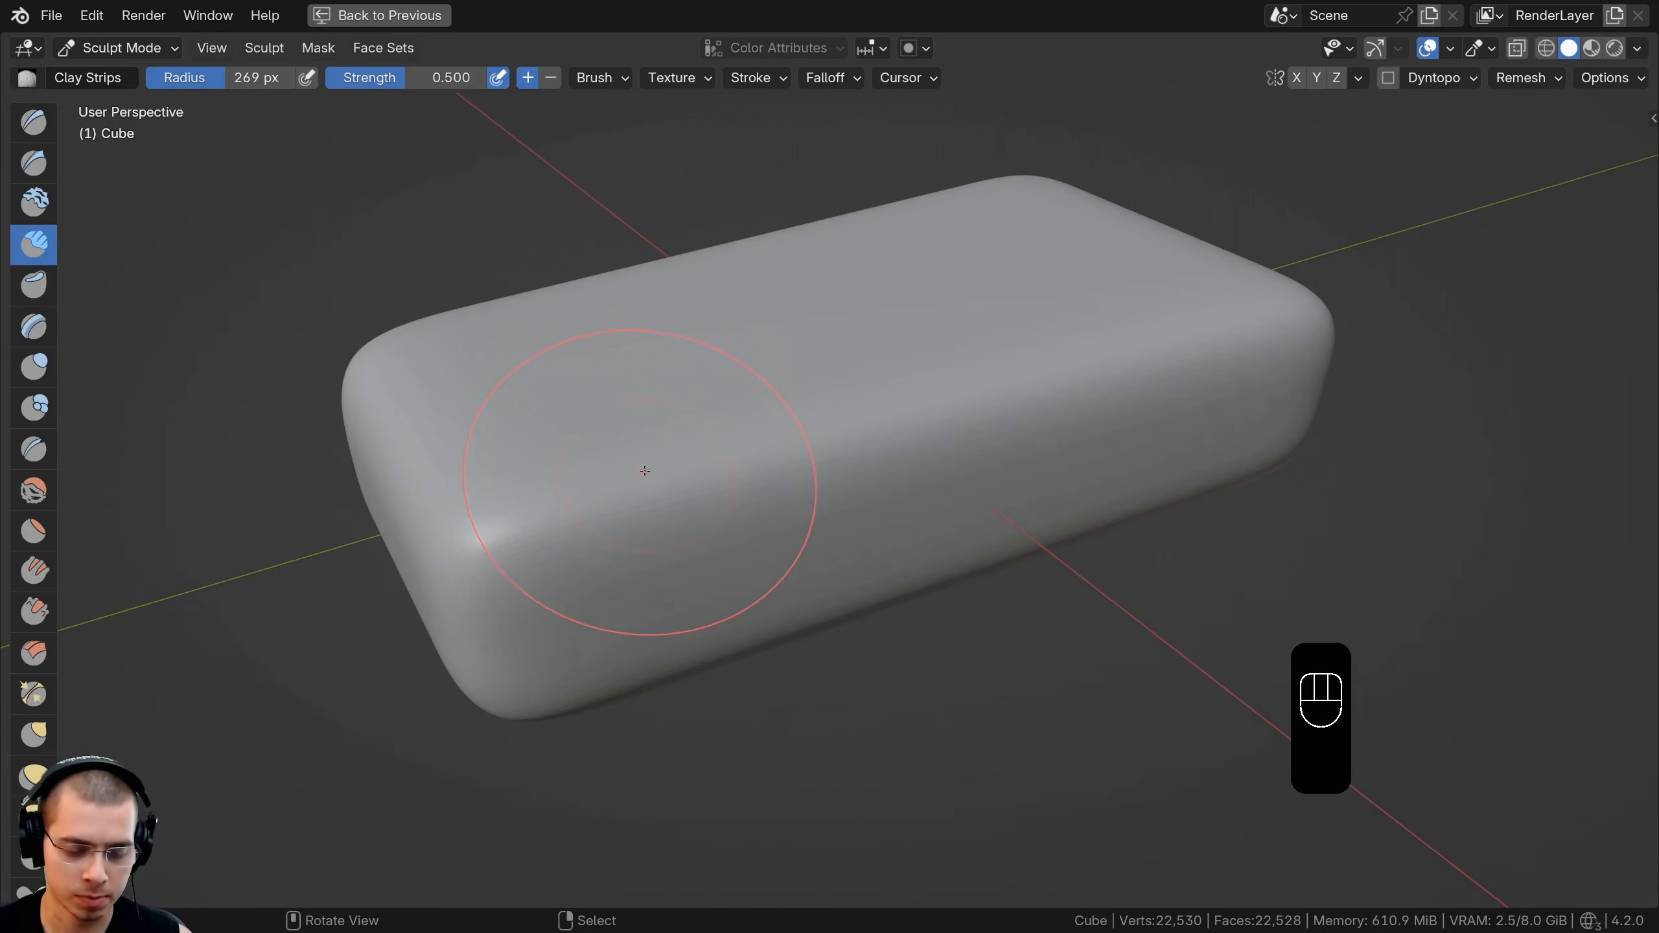
key(f)
drag(616, 445, 914, 380)
middle_drag(931, 381, 922, 404)
key(f)
click(910, 402)
mouse_move(915, 399)
mouse_down()
mouse_move(1074, 333)
mouse_move(1032, 346)
mouse_up()
middle_drag(1030, 347, 940, 314)
key(f)
click(915, 353)
drag(908, 442, 1074, 426)
mouse_move(1074, 426)
middle_down()
mouse_move(726, 307)
mouse_move(718, 241)
mouse_move(771, 261)
mouse_move(797, 297)
mouse_move(723, 611)
mouse_move(781, 365)
mouse_move(778, 397)
mouse_move(878, 584)
middle_up()
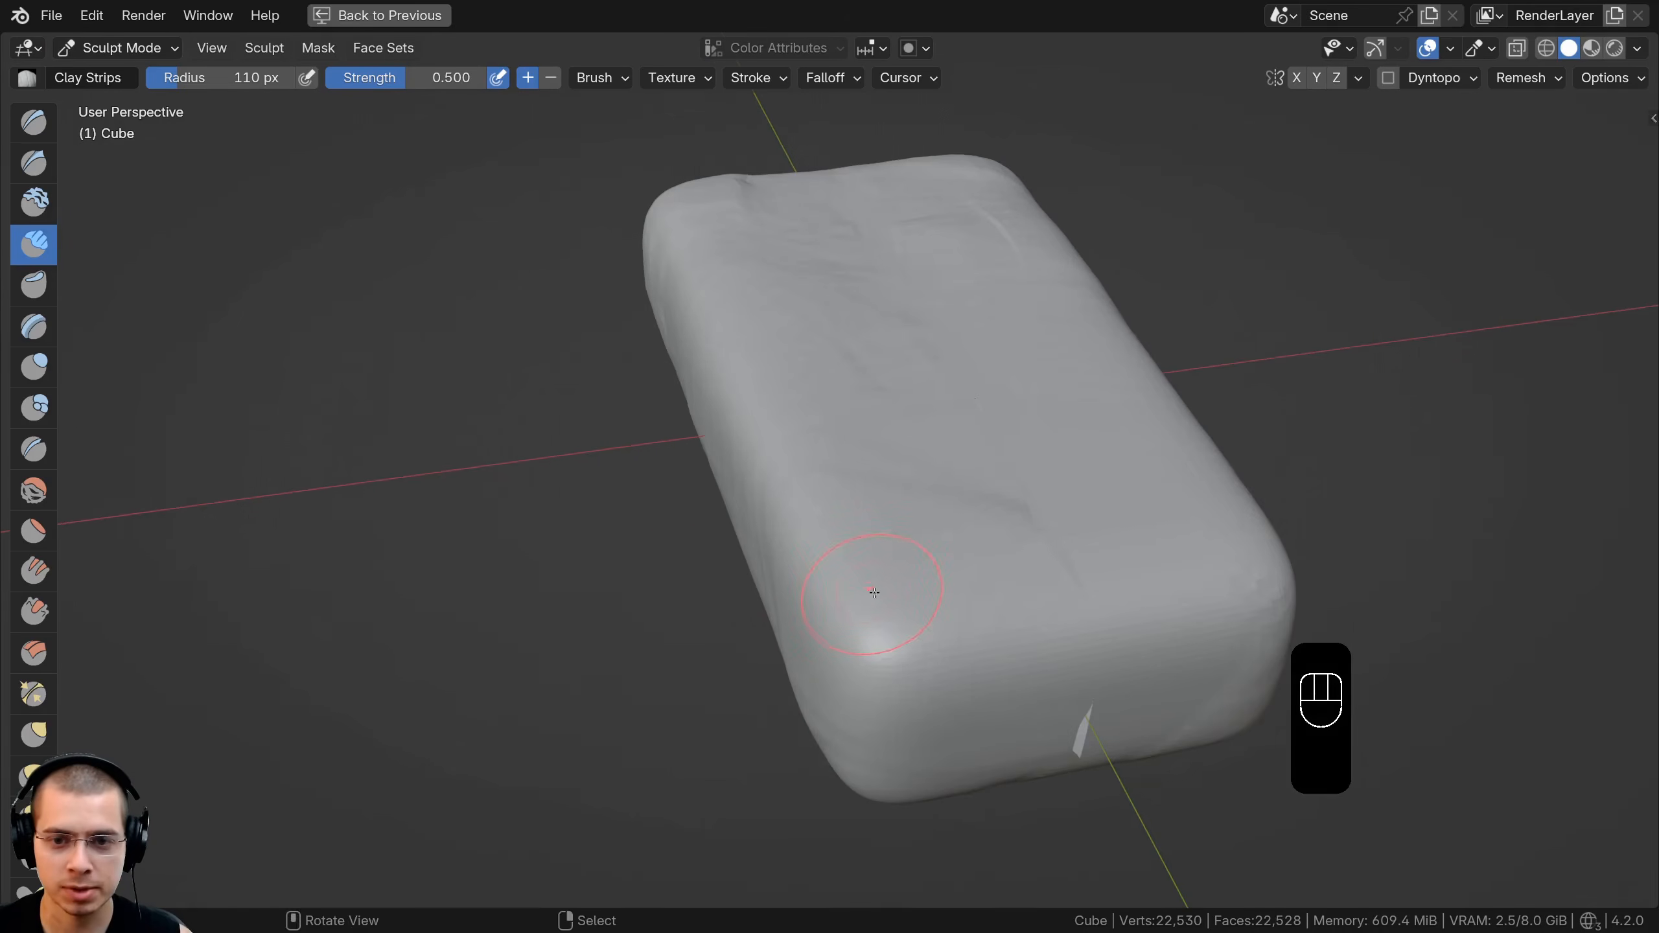
middle_drag(982, 536, 957, 505)
drag(913, 493, 908, 575)
mouse_move(908, 575)
middle_down()
mouse_move(846, 541)
mouse_move(804, 445)
middle_up()
drag(901, 422, 934, 441)
Enlarge the Clay Strips radius to 148 px and build up more uneven clay on the long side and top
key(f)
click(855, 367)
middle_drag(842, 405, 656, 553)
drag(771, 563, 947, 510)
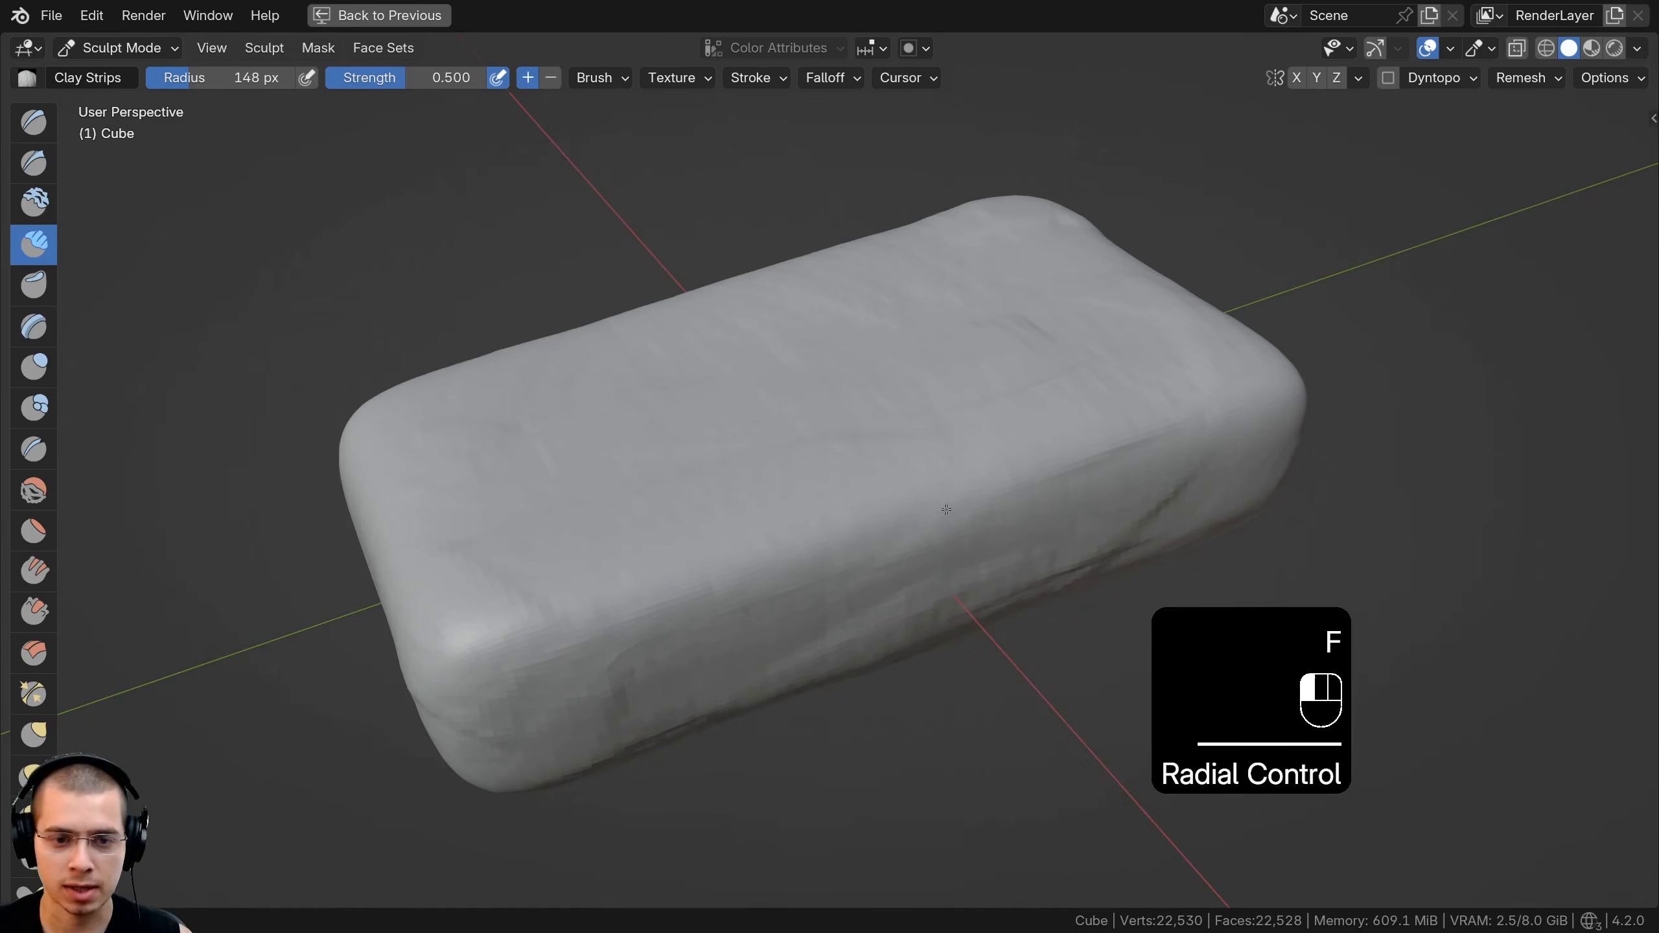
drag(787, 439, 777, 464)
Smooth the rough clay strokes across the slab's top, underside and sides
middle_drag(777, 463, 869, 589)
scroll(868, 601, down, 4)
mouse_move(876, 608)
shift+mouse_down()
mouse_move(893, 403)
mouse_move(849, 471)
shift+mouse_up()
middle_drag(811, 517, 902, 496)
scroll(880, 478, up, 1)
mouse_move(737, 290)
shift+mouse_down()
mouse_move(929, 555)
mouse_move(1006, 514)
shift+mouse_up()
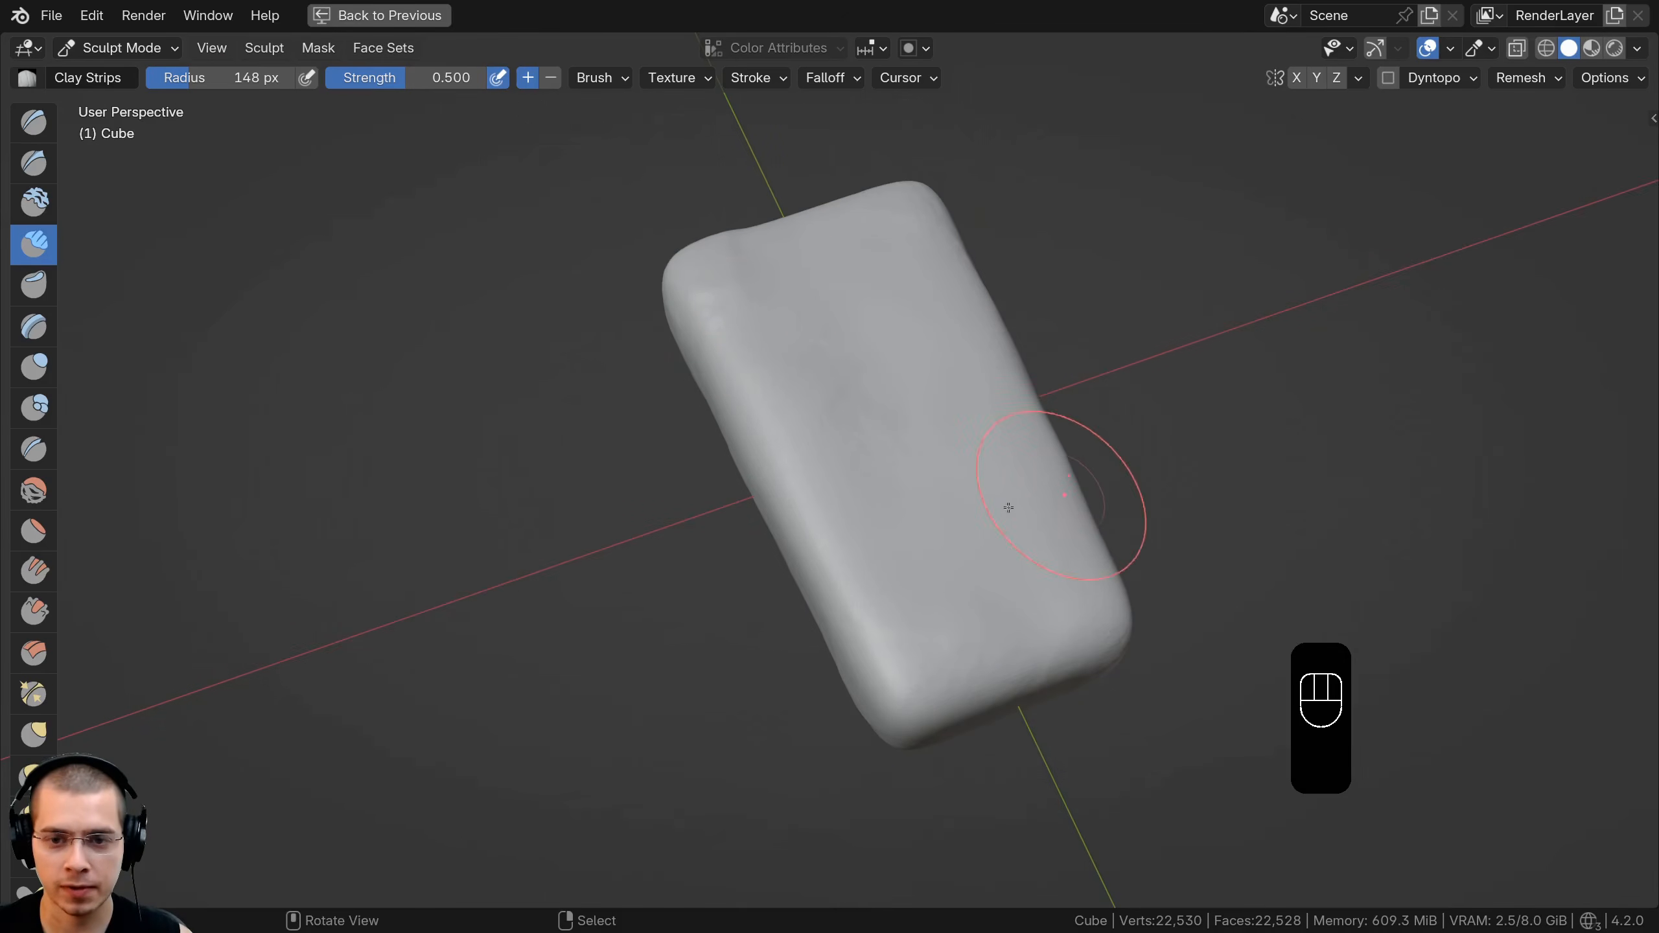
middle_drag(1007, 508, 823, 514)
scroll(824, 514, down, 1)
mouse_move(804, 471)
shift+mouse_down()
mouse_move(753, 450)
mouse_move(862, 458)
shift+mouse_up()
middle_drag(865, 452, 787, 363)
shift+drag(777, 425, 765, 474)
middle_drag(764, 474, 785, 475)
scroll(785, 476, down, 1)
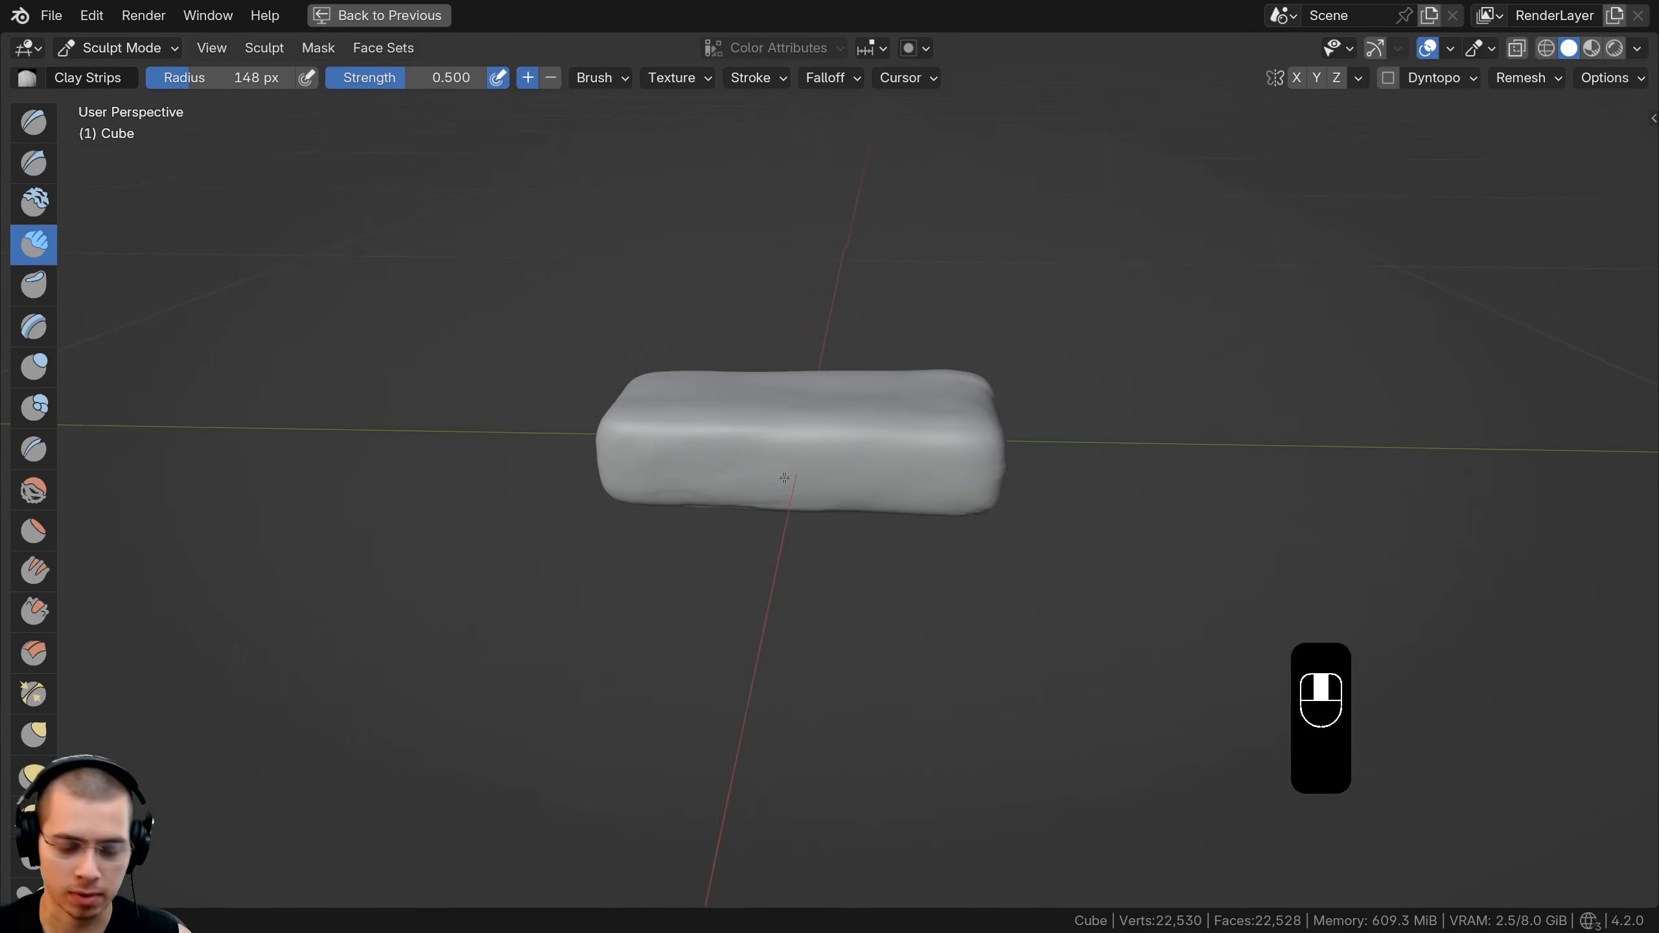
Switch to the Grab brush with a 399 px radius and pull one long side of the slab into an irregular outline
key(g)
key(f)
click(921, 472)
key(f)
click(1026, 607)
mouse_move(904, 470)
middle_down()
mouse_move(967, 562)
mouse_move(902, 563)
middle_up()
drag(882, 568, 890, 597)
drag(792, 555, 781, 578)
Grab the opposite long side and its corners to give the slab an uneven steak-like outline
middle_drag(745, 534, 726, 549)
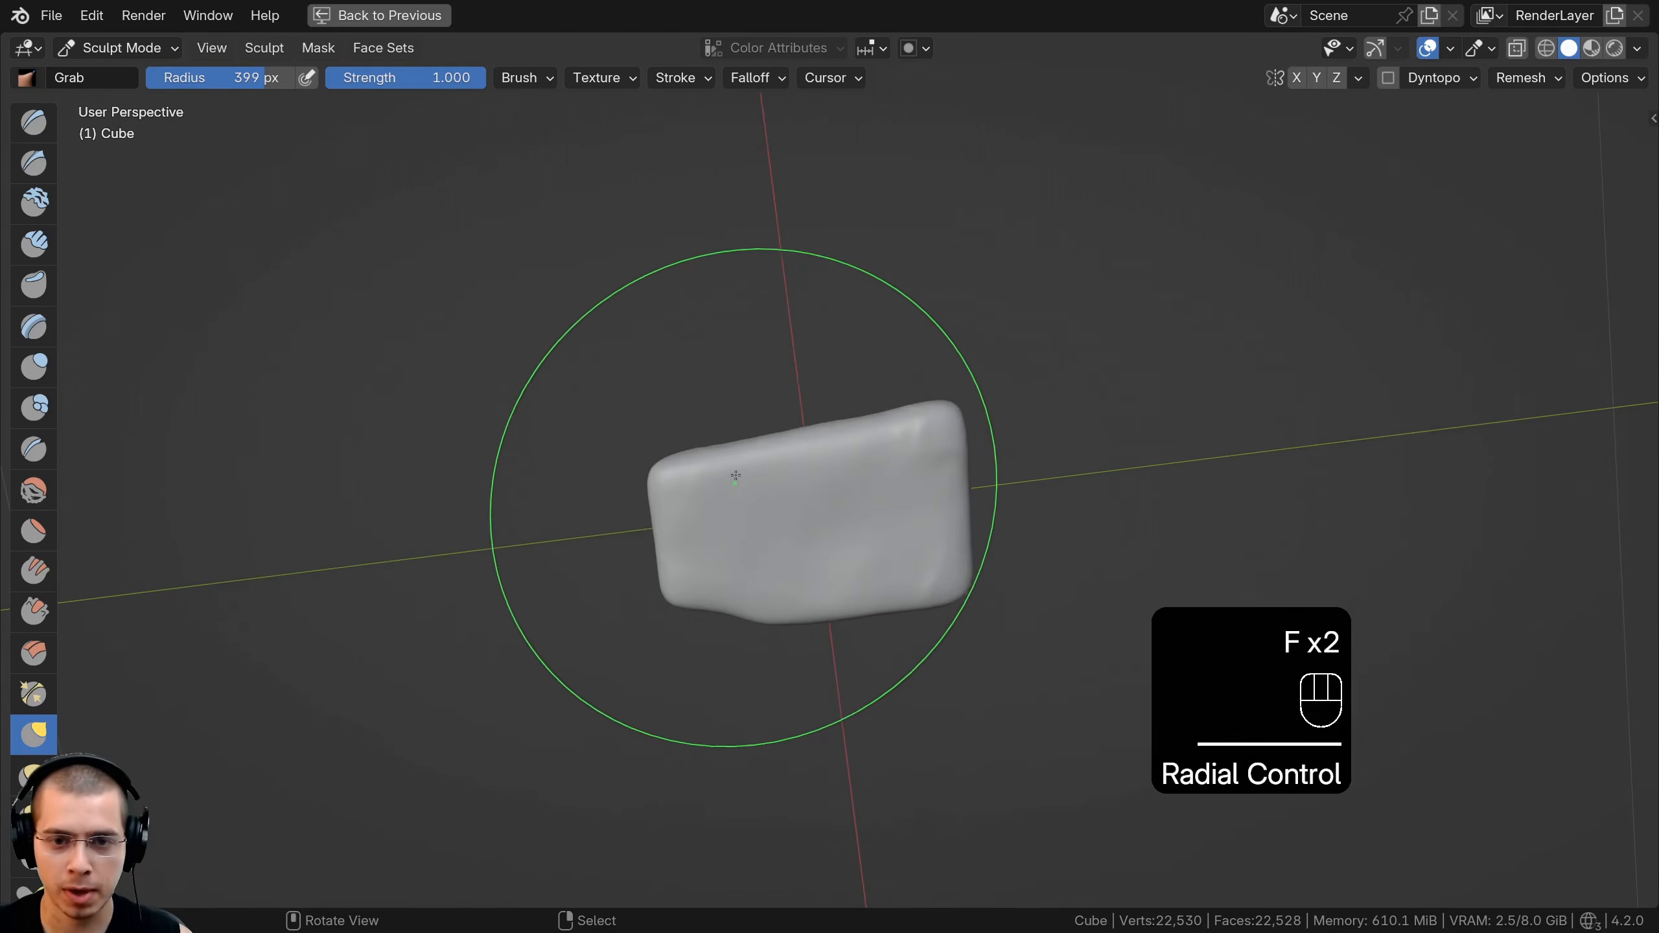
drag(757, 457, 765, 434)
drag(903, 433, 906, 425)
drag(687, 449, 691, 469)
scroll(793, 474, up, 3)
drag(819, 402, 822, 418)
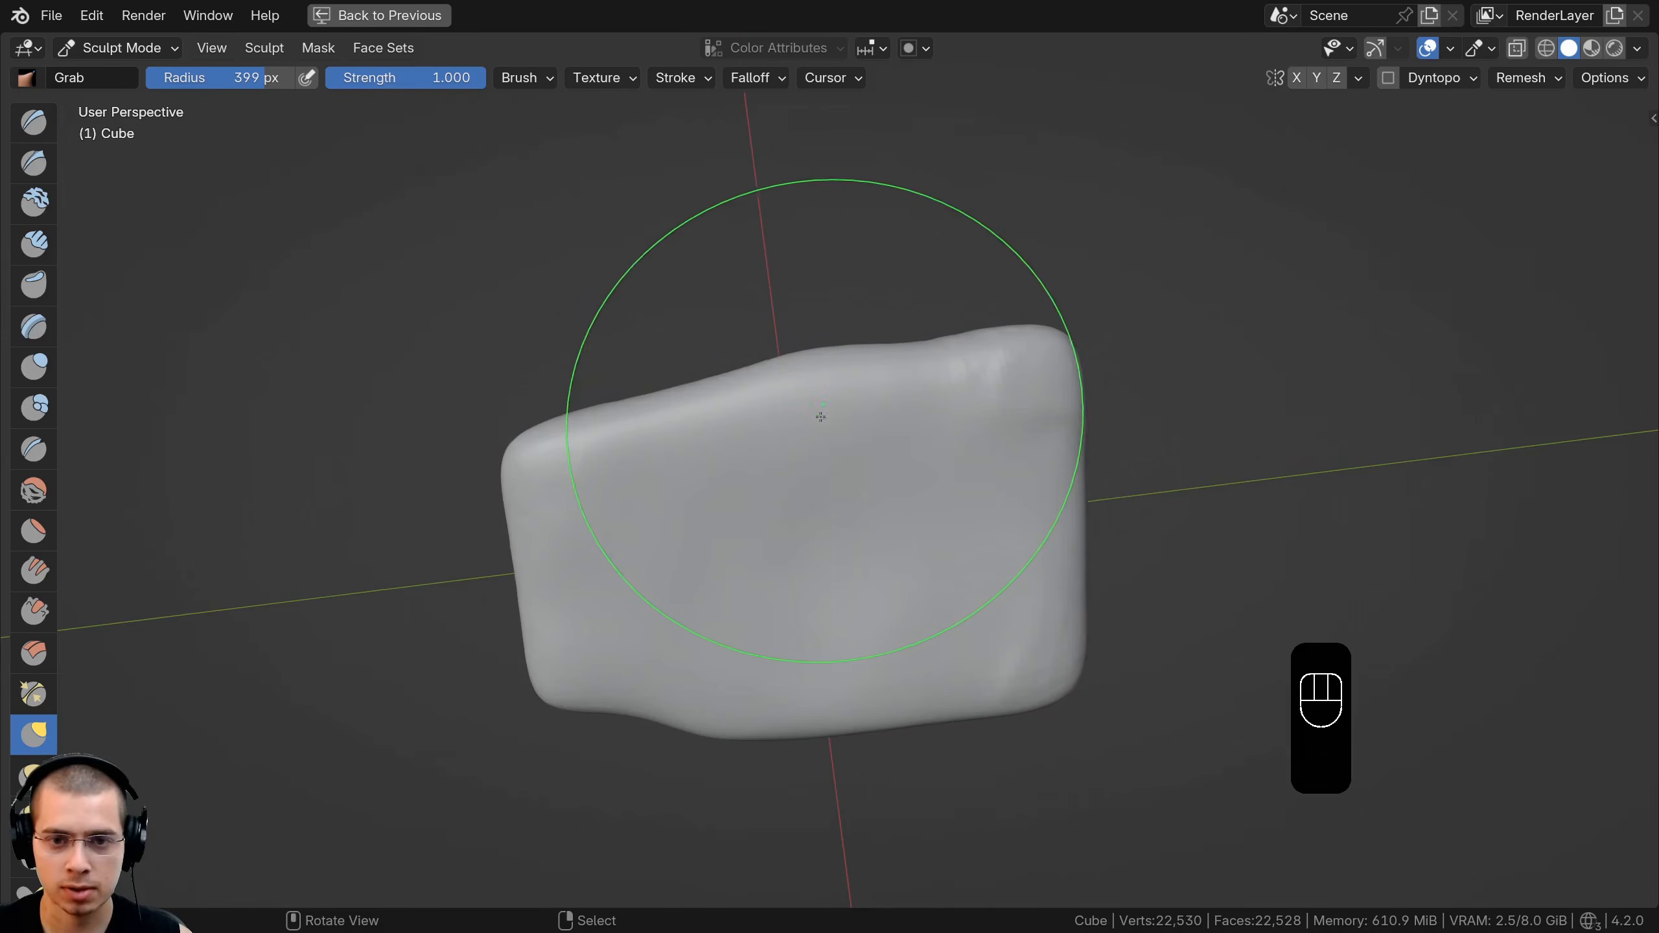
Sharpen the upper edge along one long side with the inverted Crease brush at a 159 px radius
middle_drag(822, 418, 820, 320)
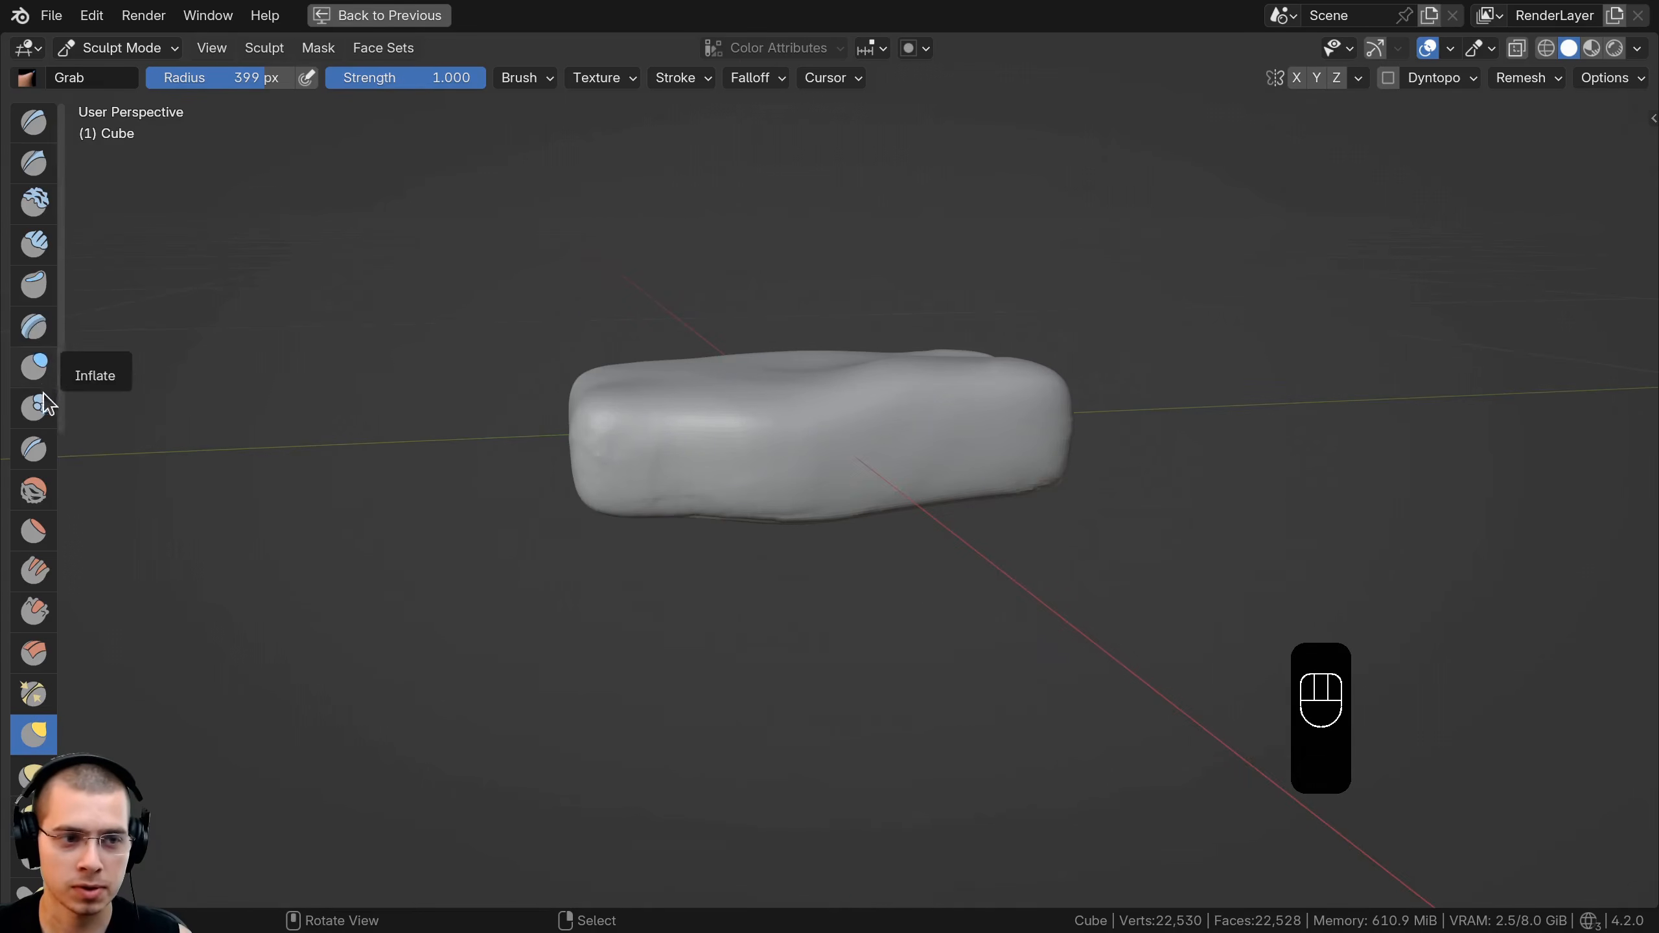
click(36, 460)
scroll(672, 442, up, 2)
middle_drag(672, 442, 689, 480)
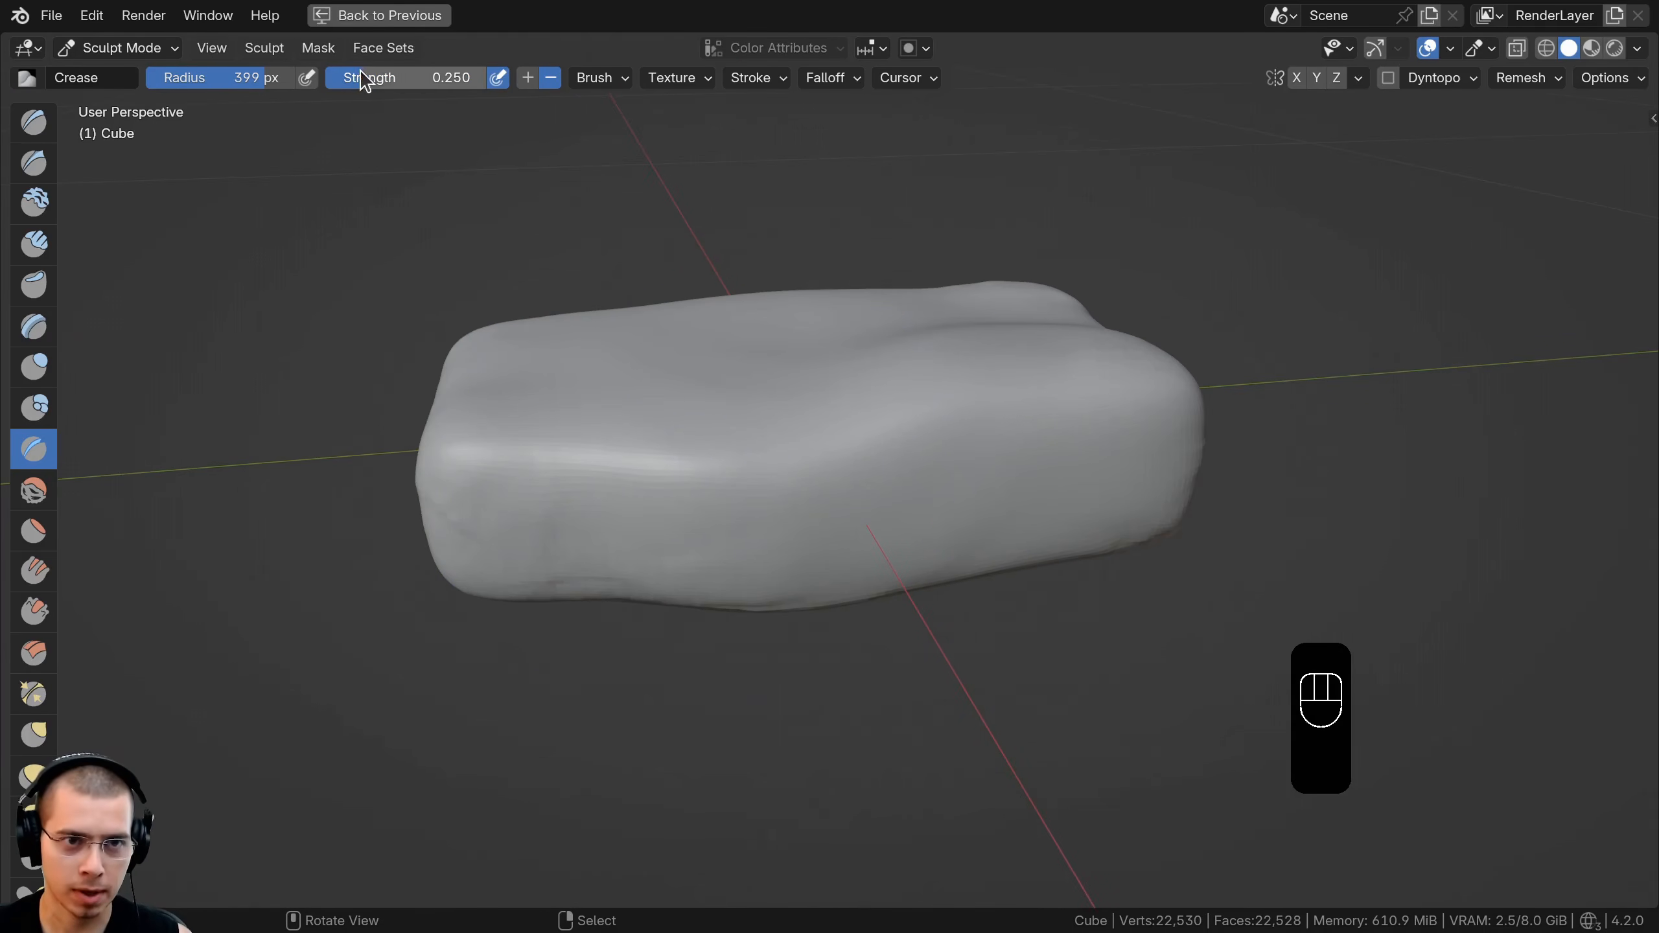
key(f)
click(686, 497)
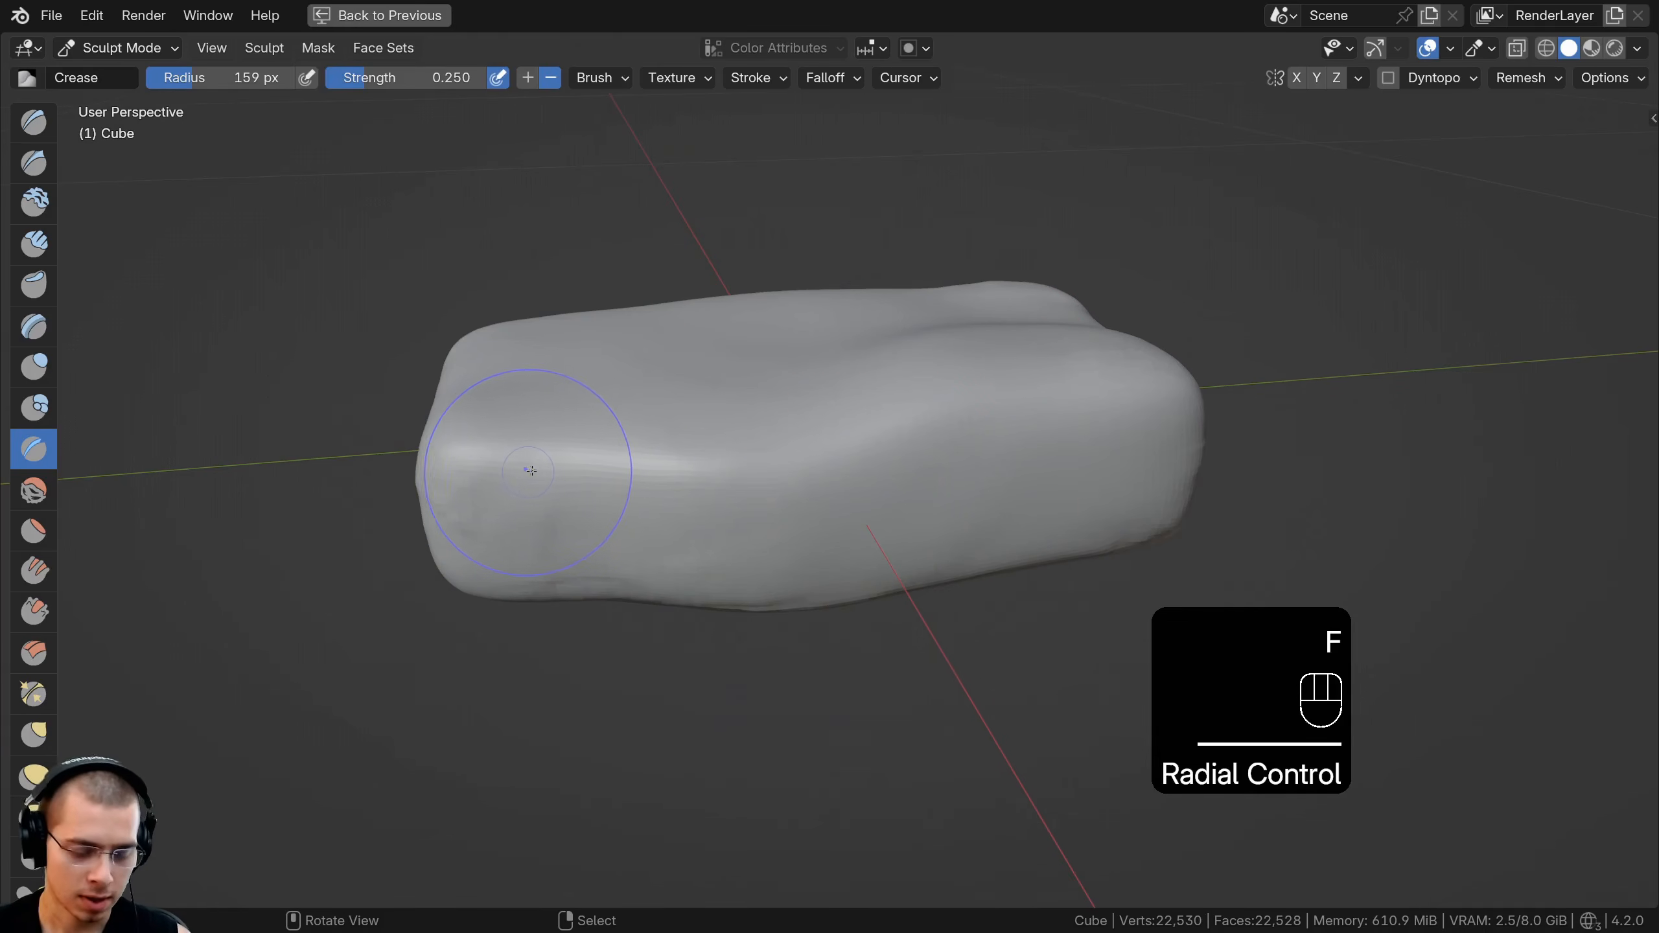
ctrl+drag(537, 464, 967, 397)
scroll(1080, 376, up, 2)
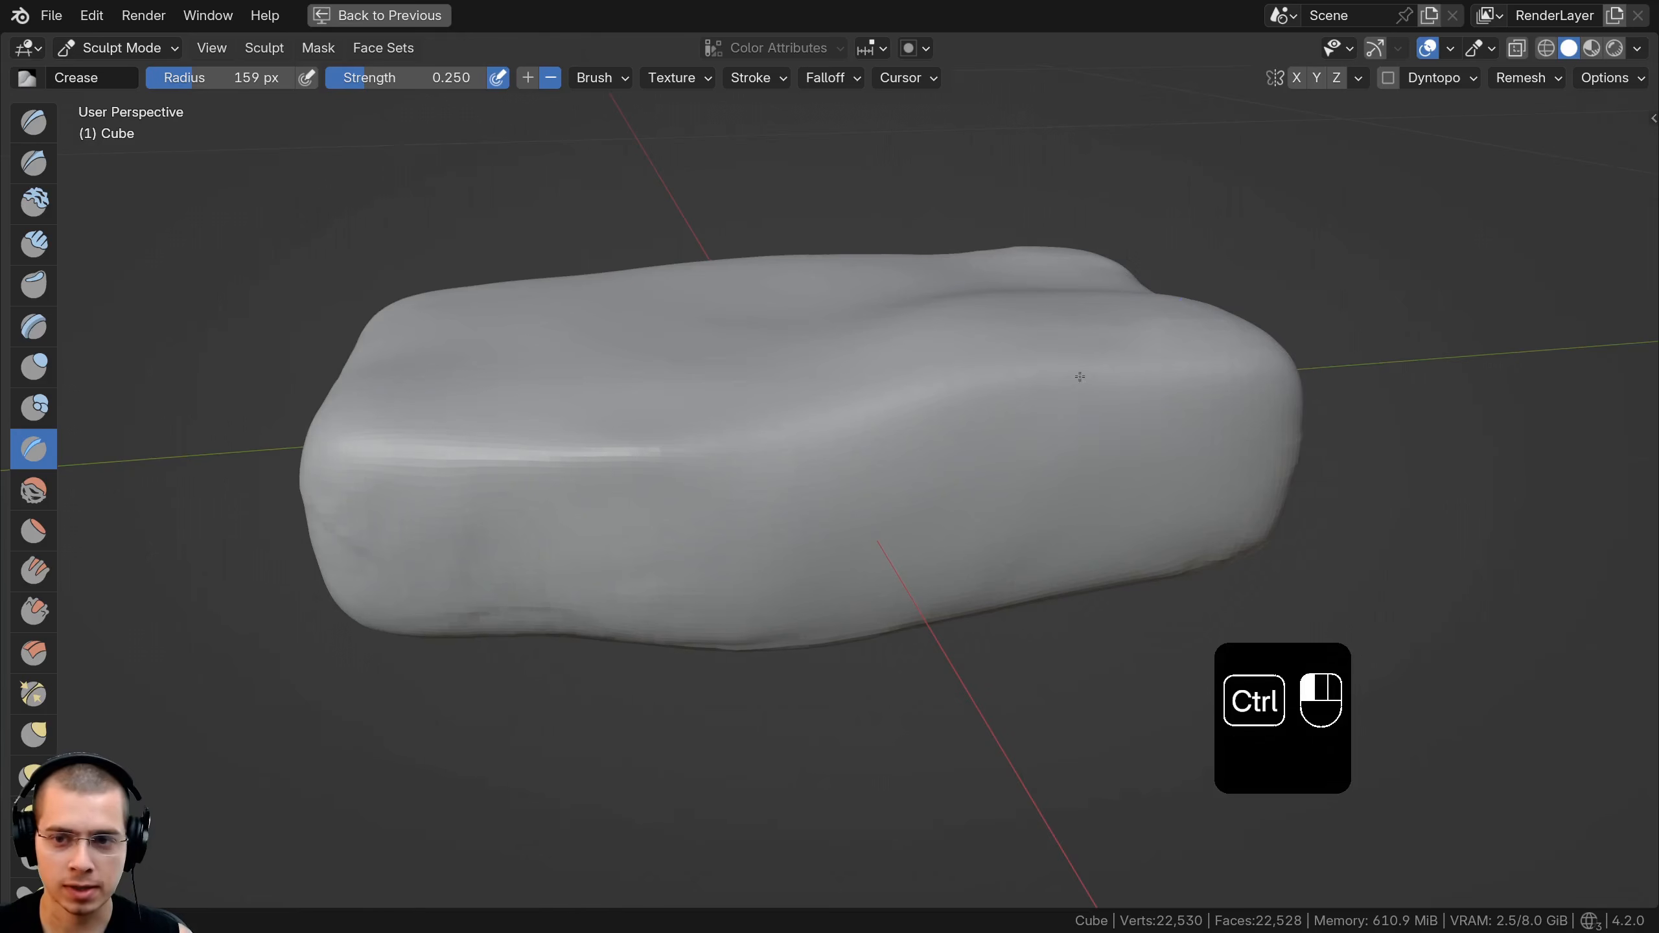
scroll(593, 445, up, 2)
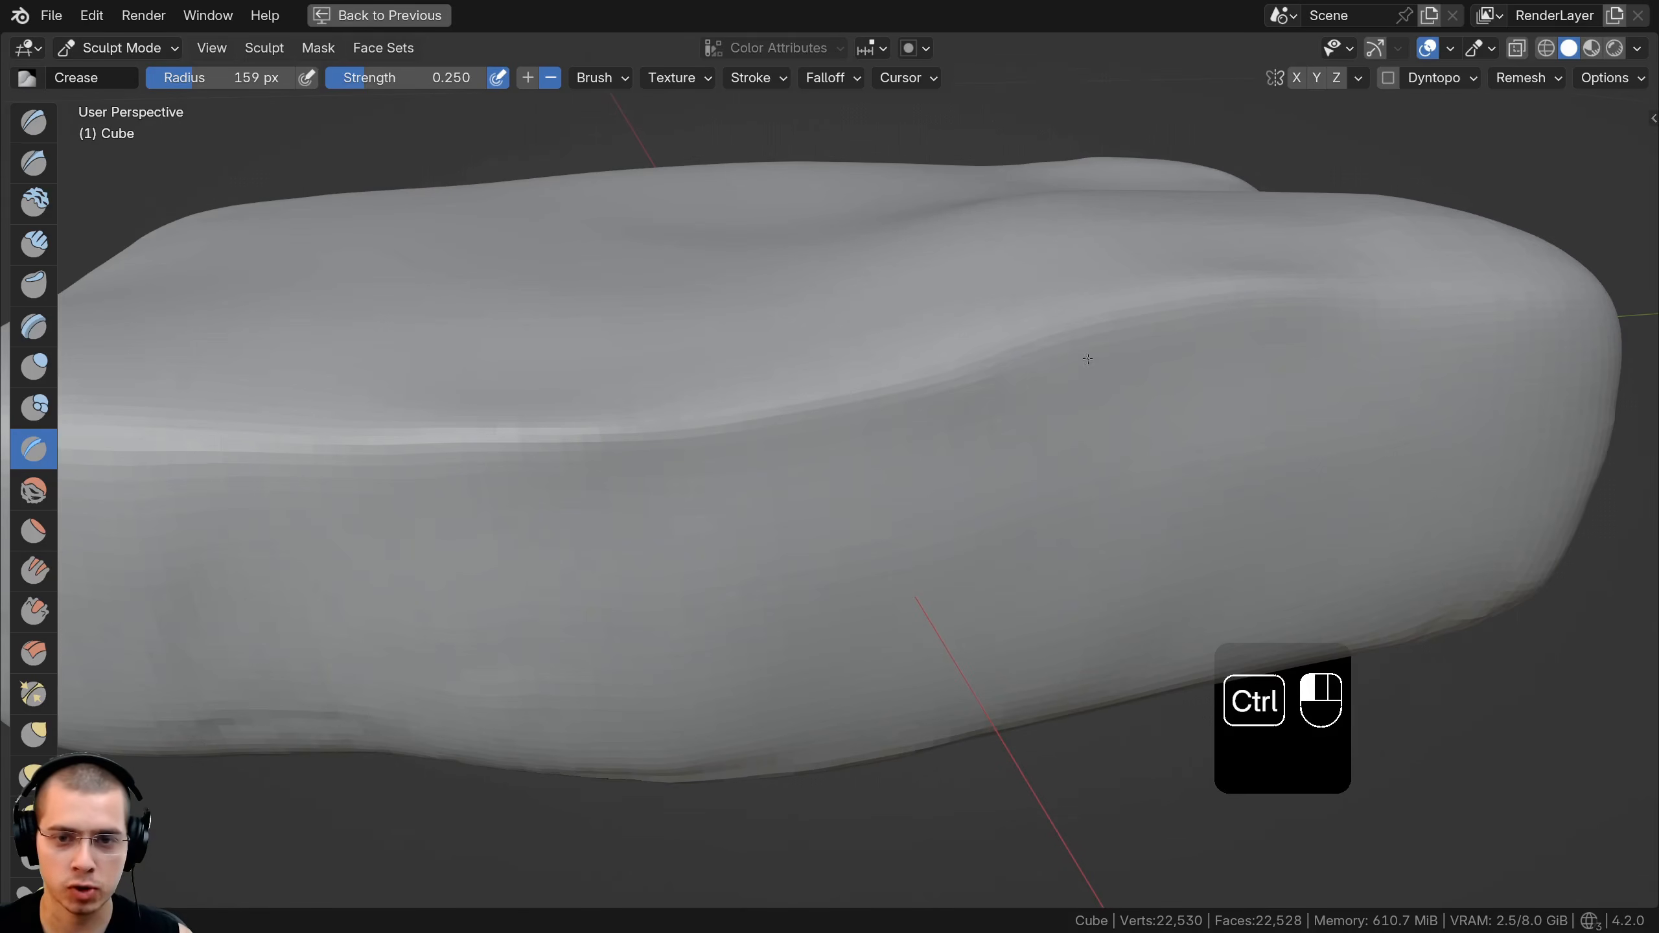
scroll(759, 482, down, 5)
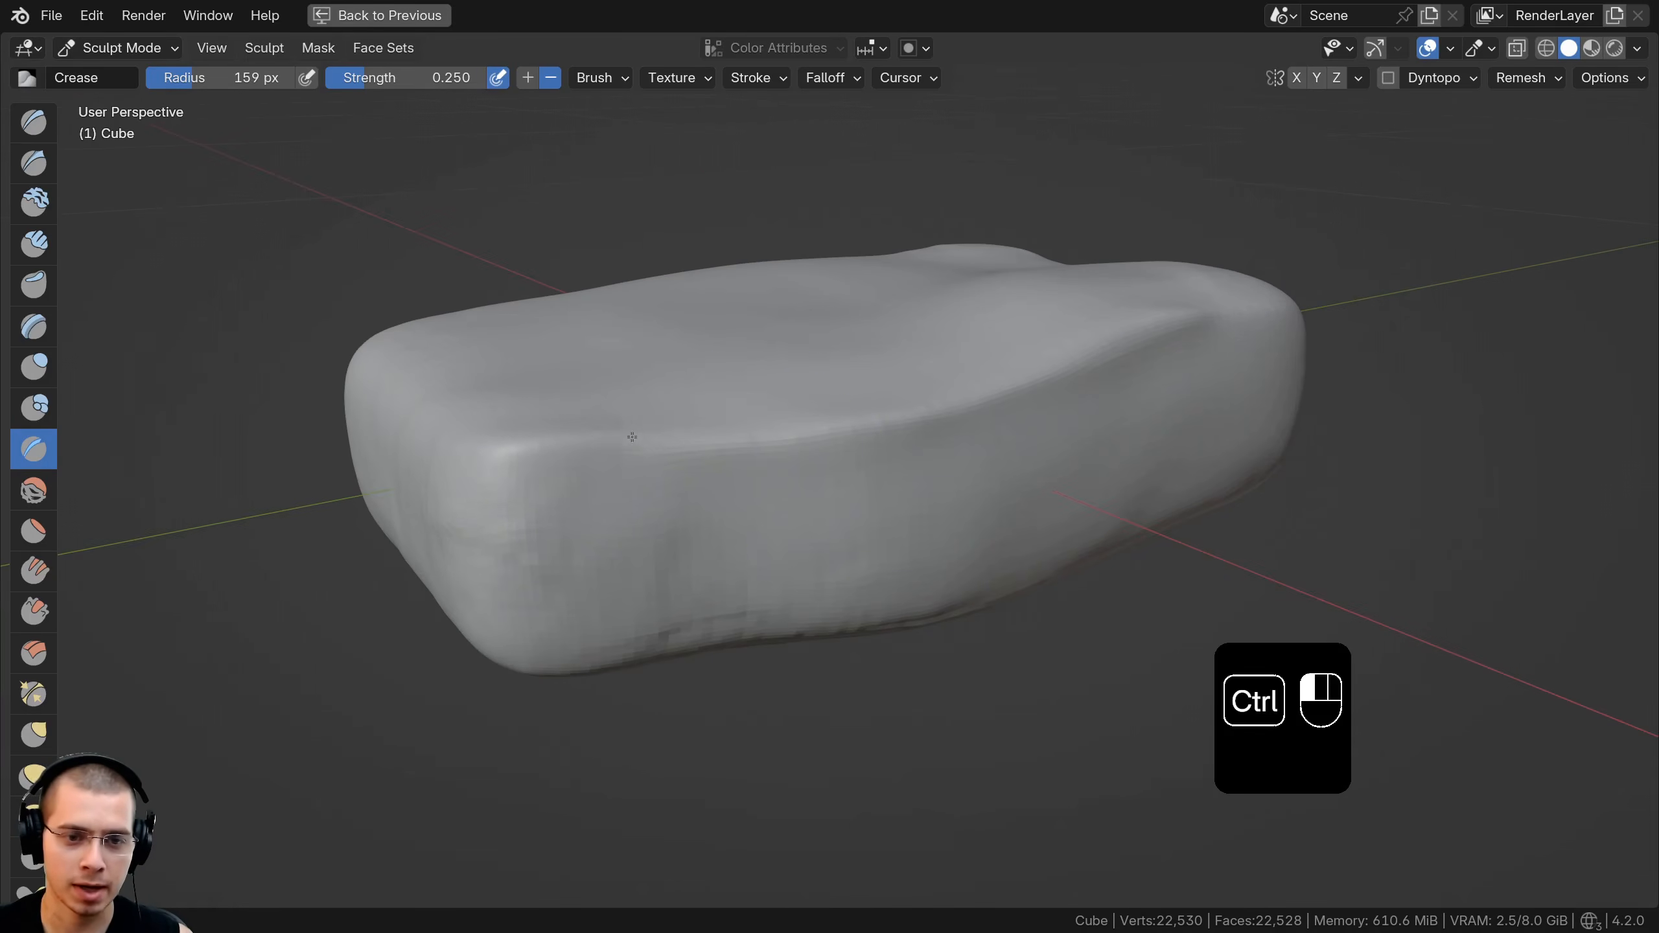
Continue the inverted Crease strokes around the slab's corner, short end and remaining upper edges
middle_drag(632, 437, 677, 429)
mouse_move(732, 405)
ctrl+mouse_down()
mouse_move(756, 434)
mouse_move(741, 428)
ctrl+mouse_up()
middle_drag(741, 428, 885, 519)
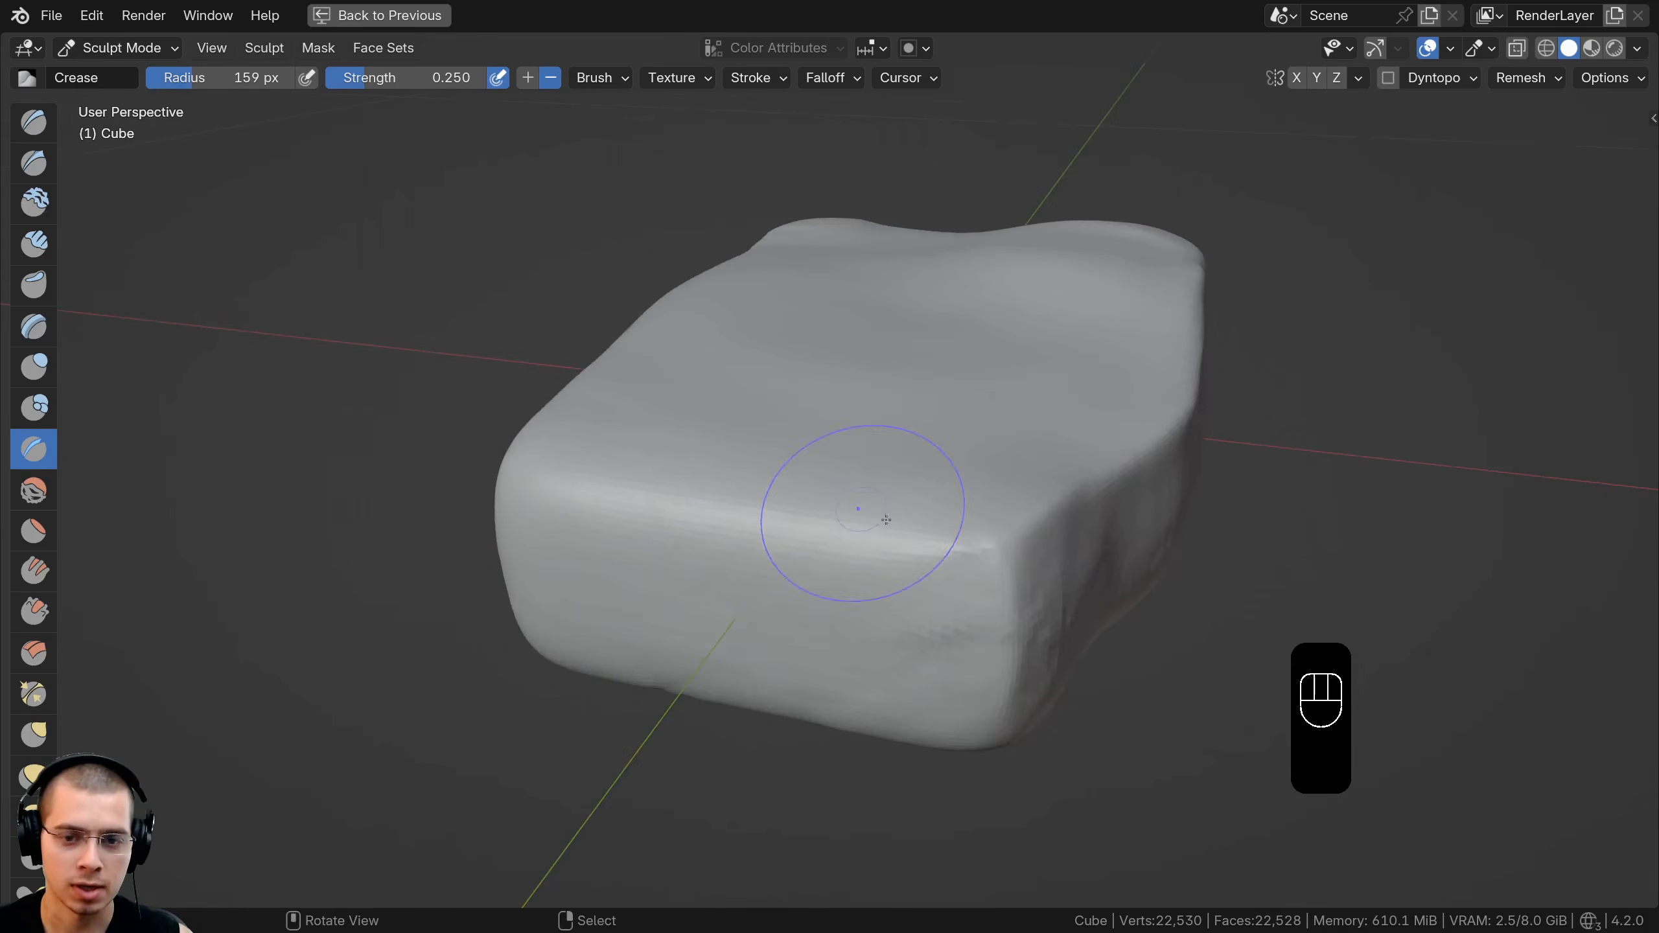
mouse_move(895, 526)
ctrl+mouse_down()
mouse_move(596, 493)
mouse_move(899, 533)
ctrl+mouse_up()
scroll(902, 536, down, 2)
middle_drag(901, 536, 1071, 598)
mouse_move(1090, 611)
ctrl+mouse_down()
mouse_move(774, 500)
mouse_move(628, 399)
ctrl+mouse_up()
Crease the edges of the slab's underside and smooth out the rough marks there
middle_drag(611, 386, 725, 307)
ctrl+drag(686, 445, 958, 389)
middle_drag(955, 384, 926, 309)
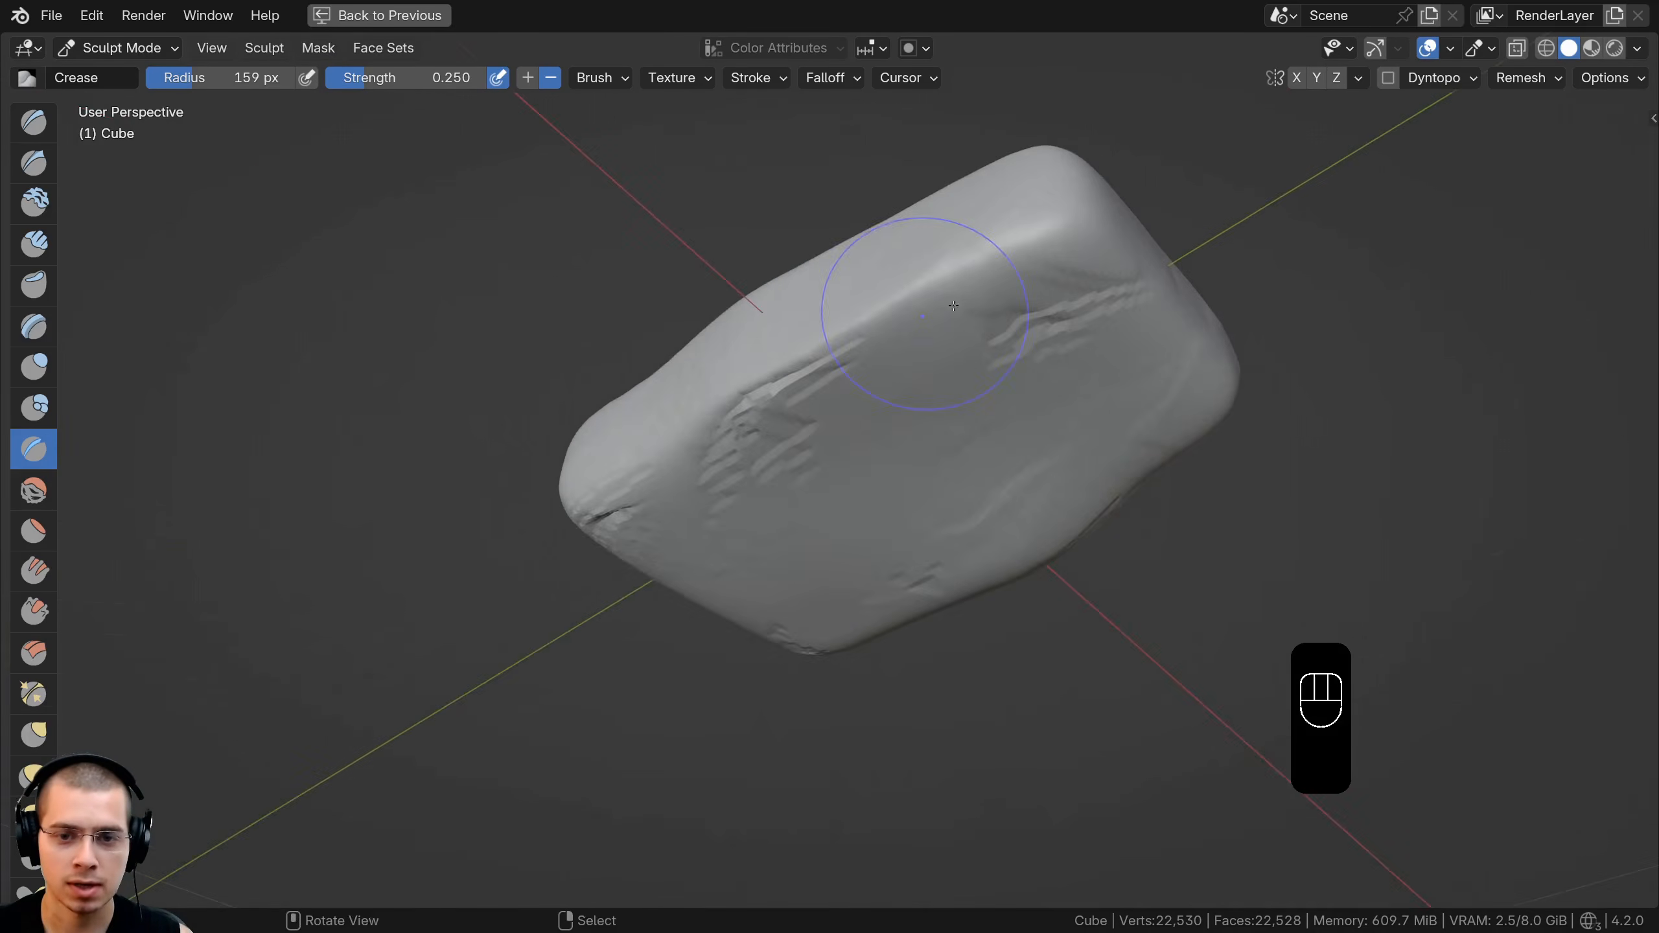
shift+drag(911, 330, 867, 371)
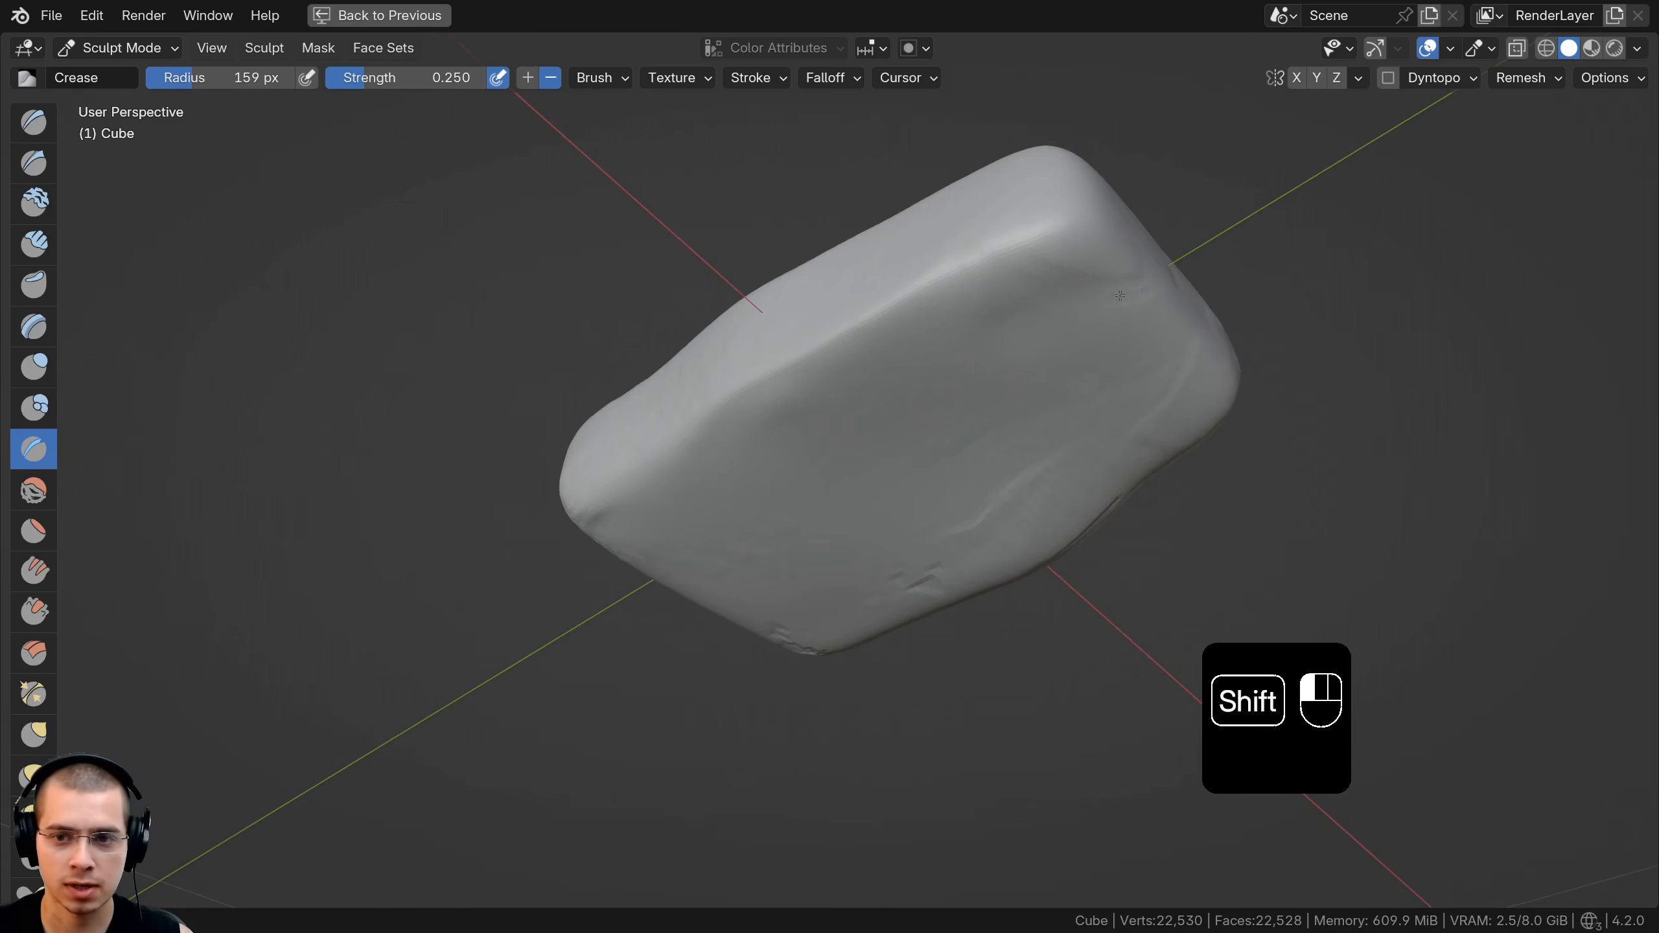
shift+drag(1120, 295, 1110, 206)
Sharpen the slab's lower edges again with inverted Crease strokes along the underside
middle_drag(1103, 213, 1039, 313)
mouse_move(973, 336)
ctrl+mouse_down()
mouse_move(1075, 285)
mouse_move(1176, 157)
mouse_move(843, 345)
mouse_move(866, 335)
ctrl+mouse_up()
scroll(1081, 278, up, 1)
middle_drag(895, 326, 817, 361)
ctrl+drag(726, 346, 1176, 320)
middle_drag(1012, 332, 849, 363)
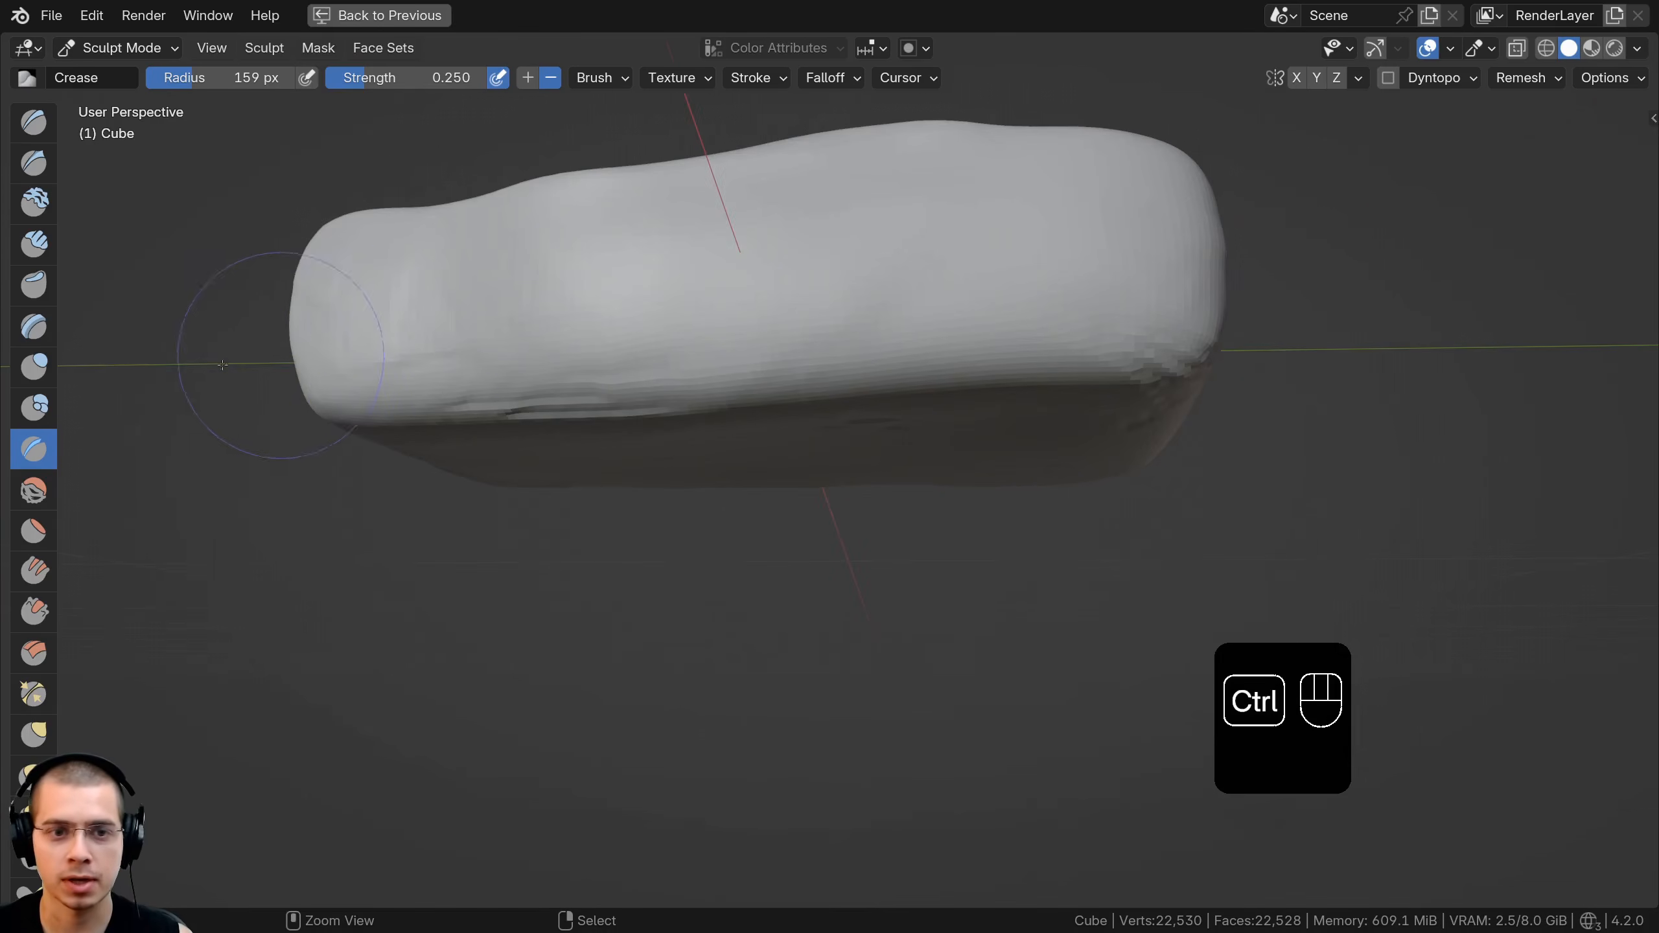
ctrl+drag(307, 398, 562, 406)
middle_drag(588, 261, 694, 314)
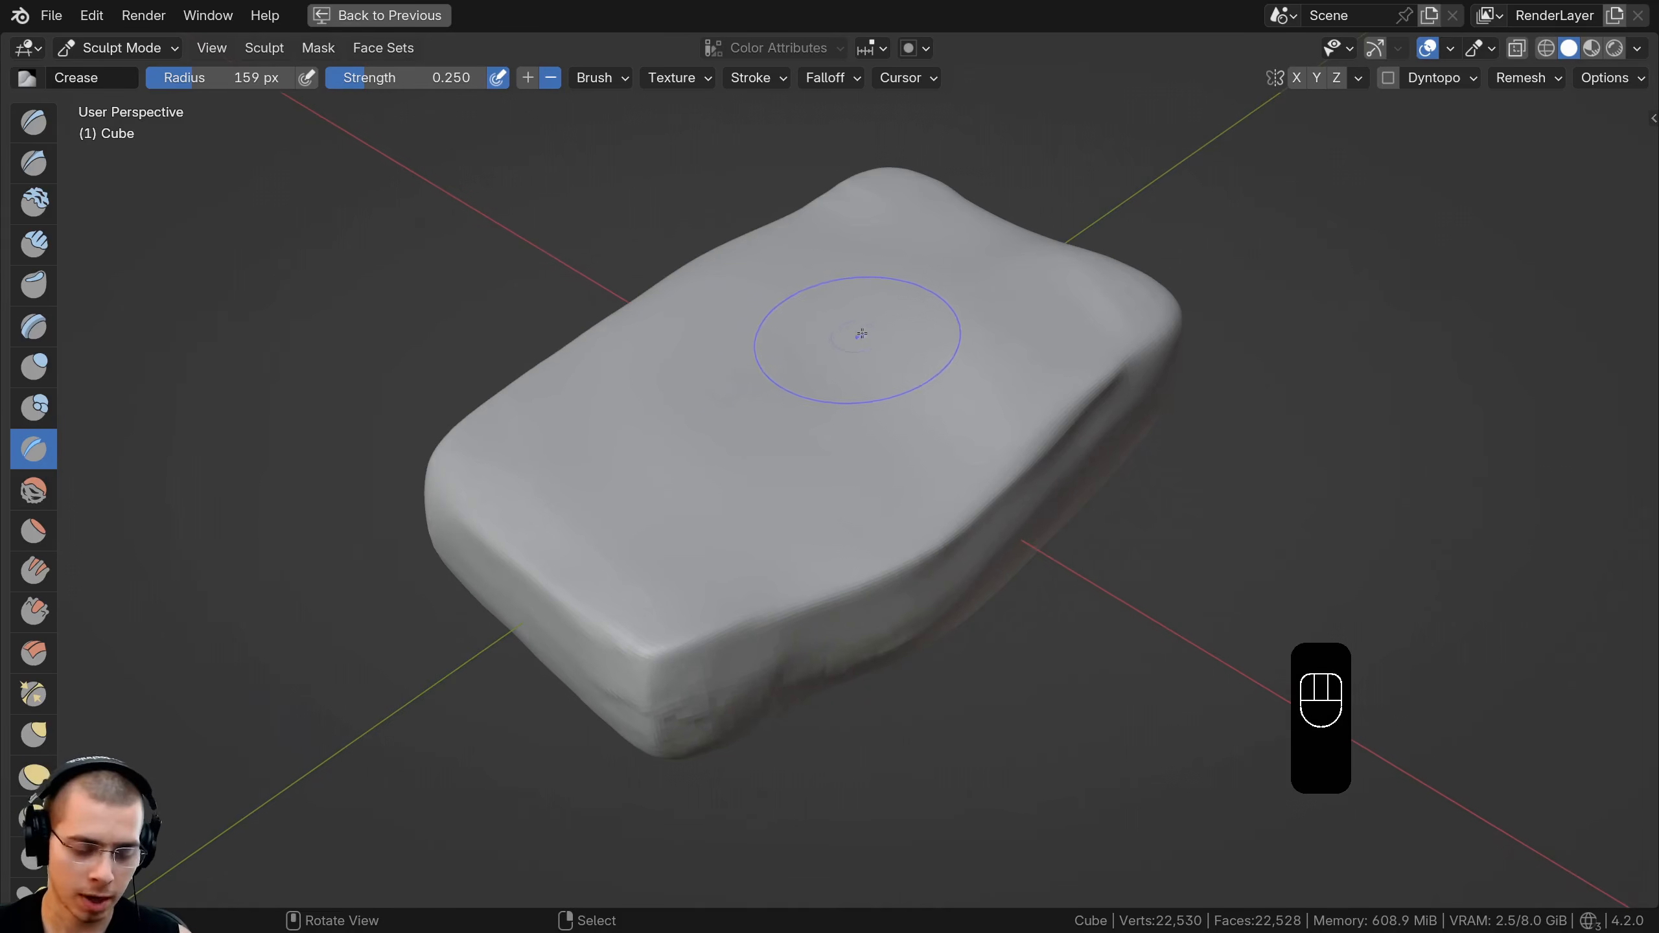
Set the voxel size to 0.01 and voxel remesh the sculpted slab
key(r)
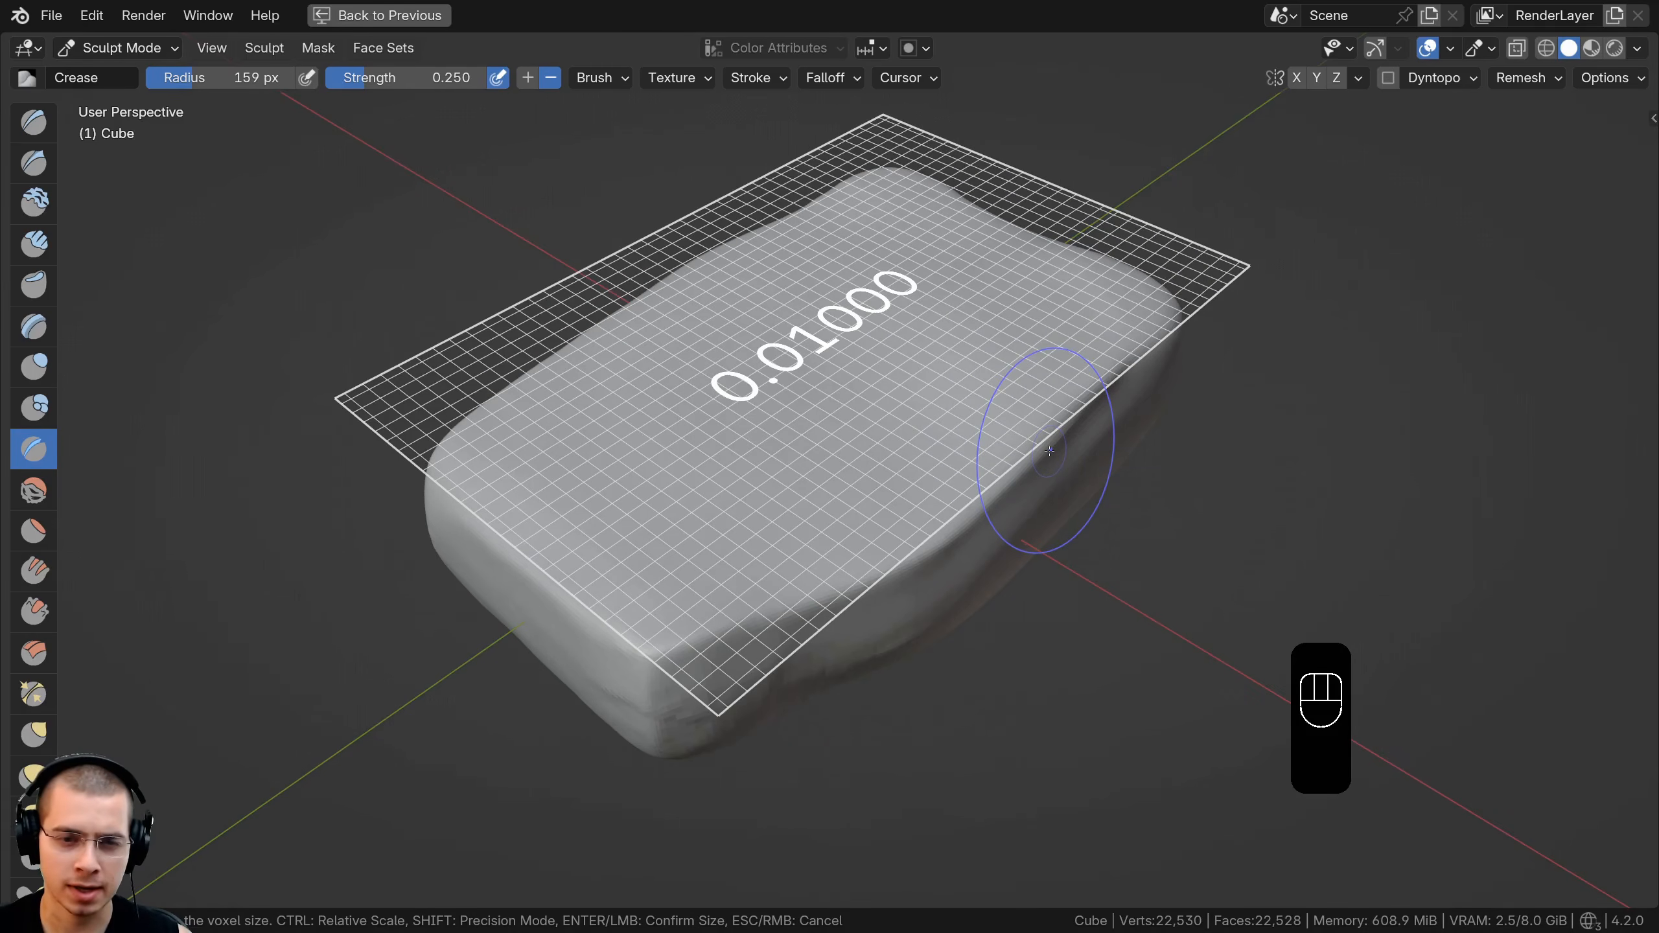
click(923, 406)
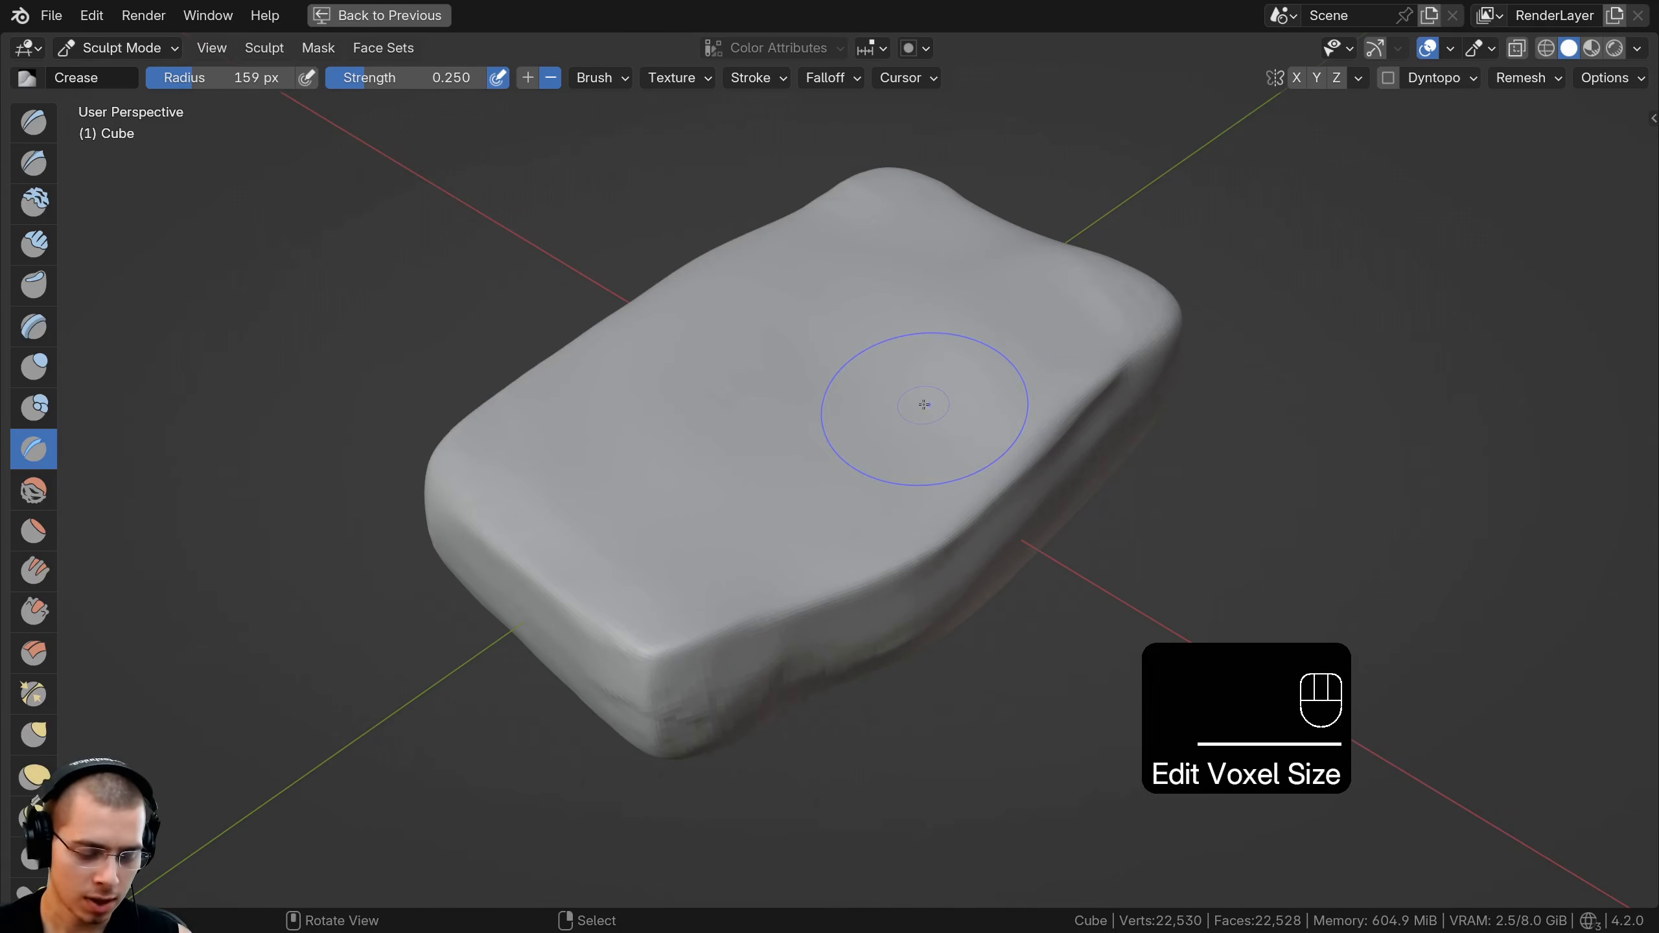
key(ctrl+r)
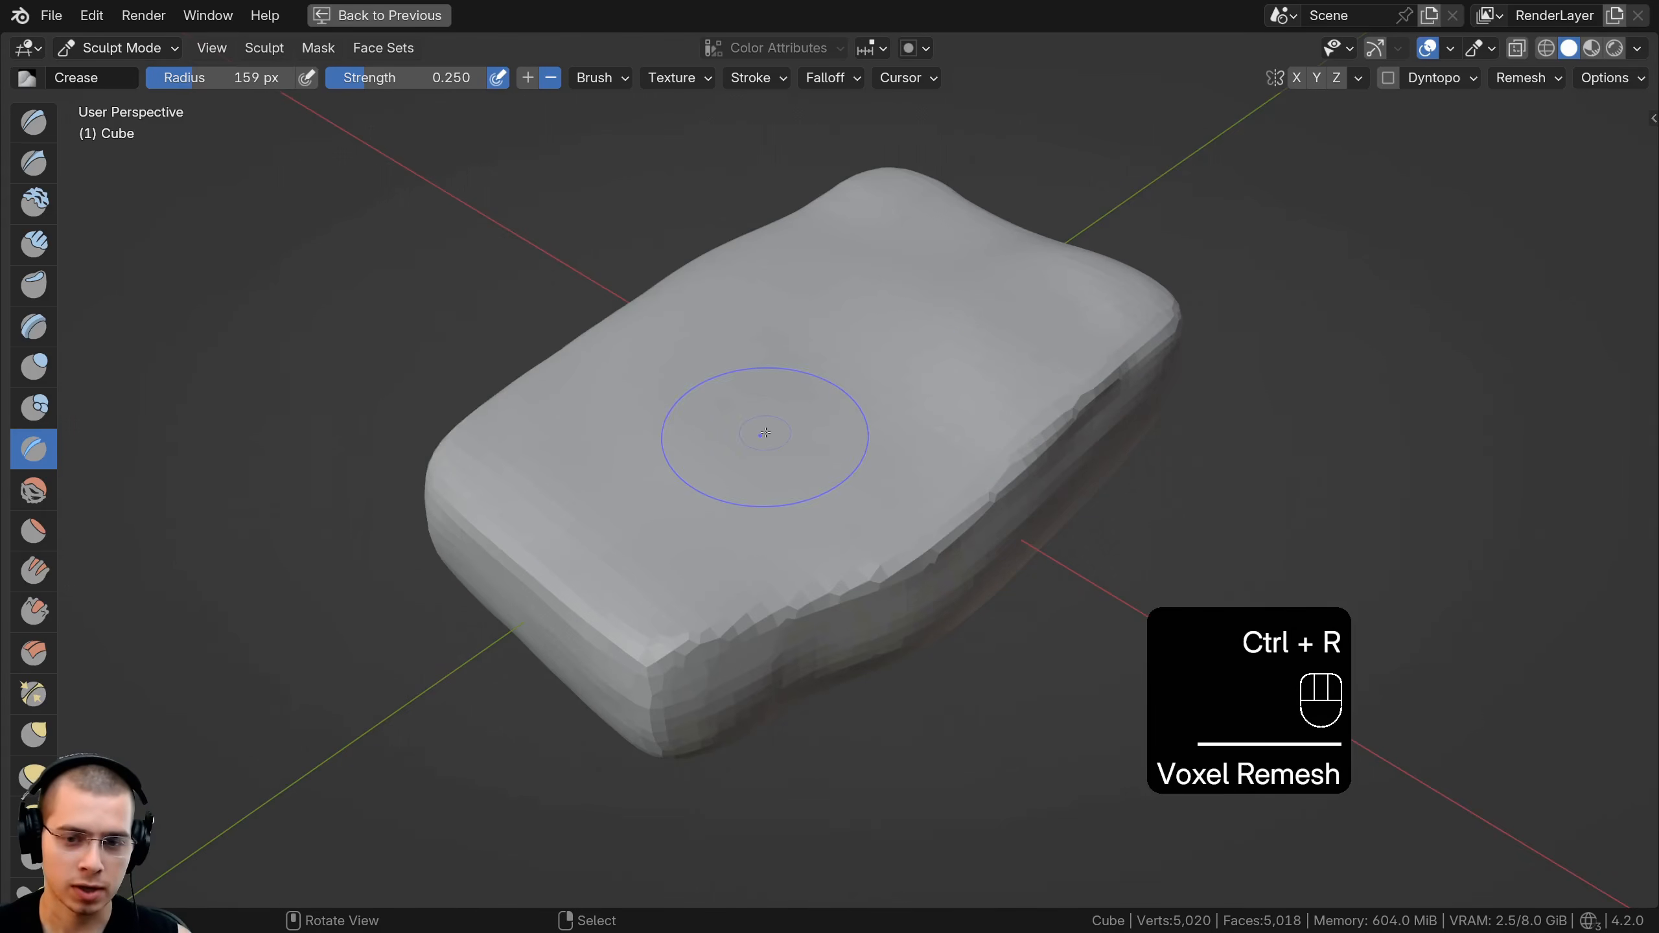
Examine the remeshed slab's face distribution on the top and sides in Edit Mode, and return to Object Mode
middle_drag(766, 433, 828, 364)
click(120, 48)
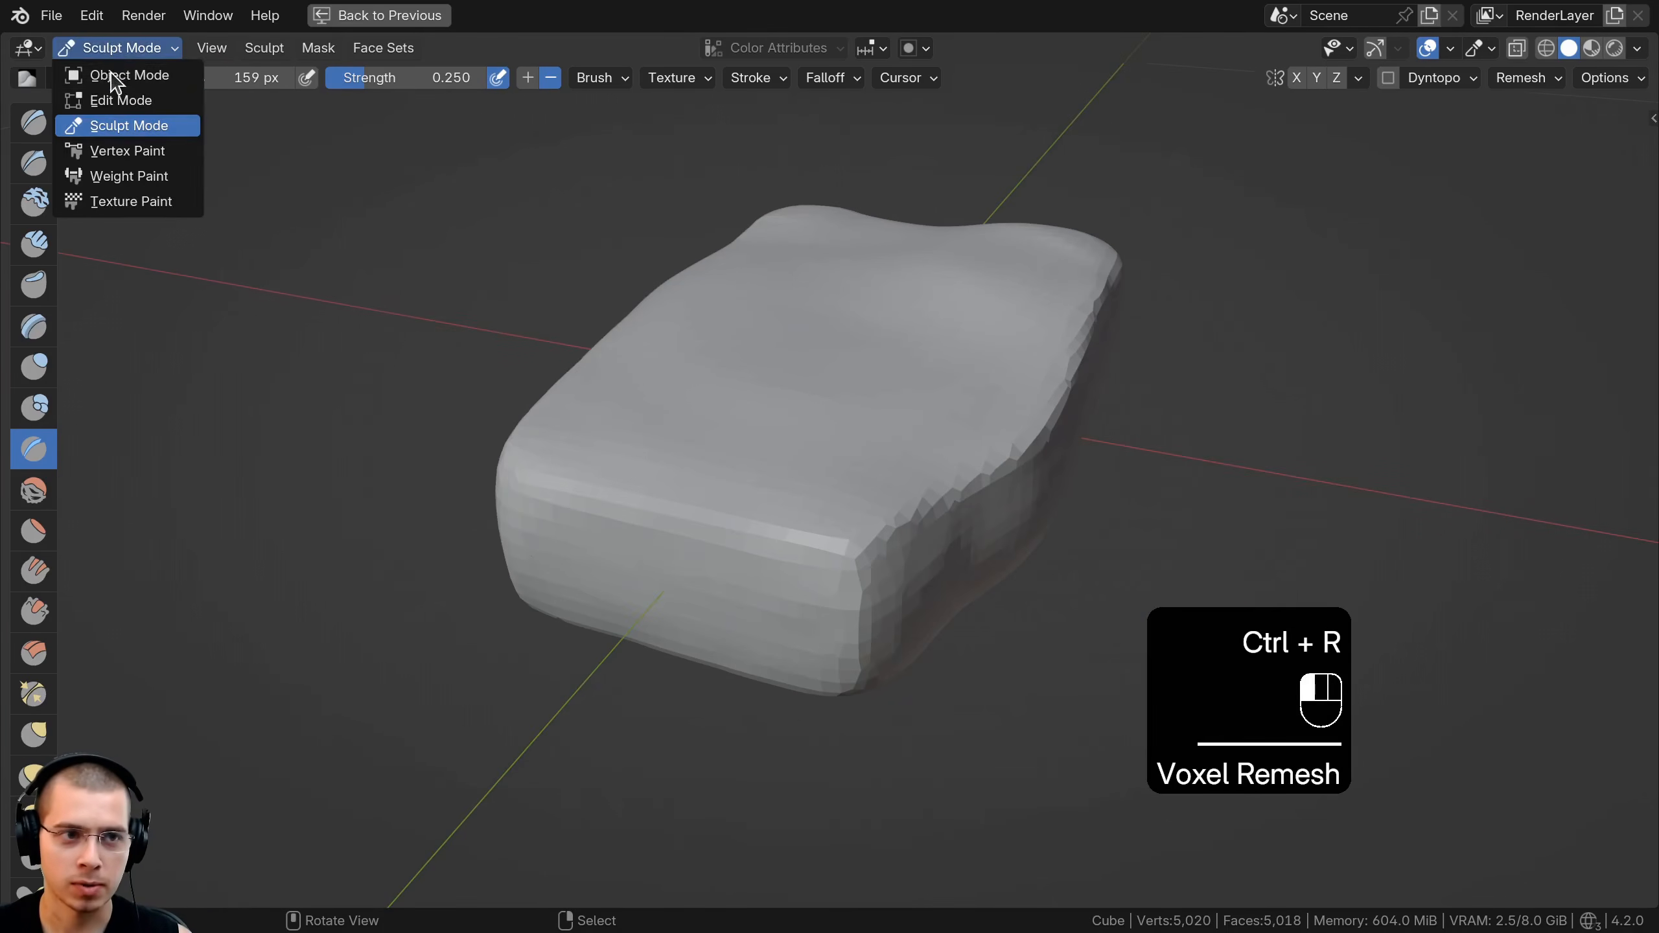
click(120, 100)
middle_drag(458, 523, 886, 492)
scroll(886, 493, up, 2)
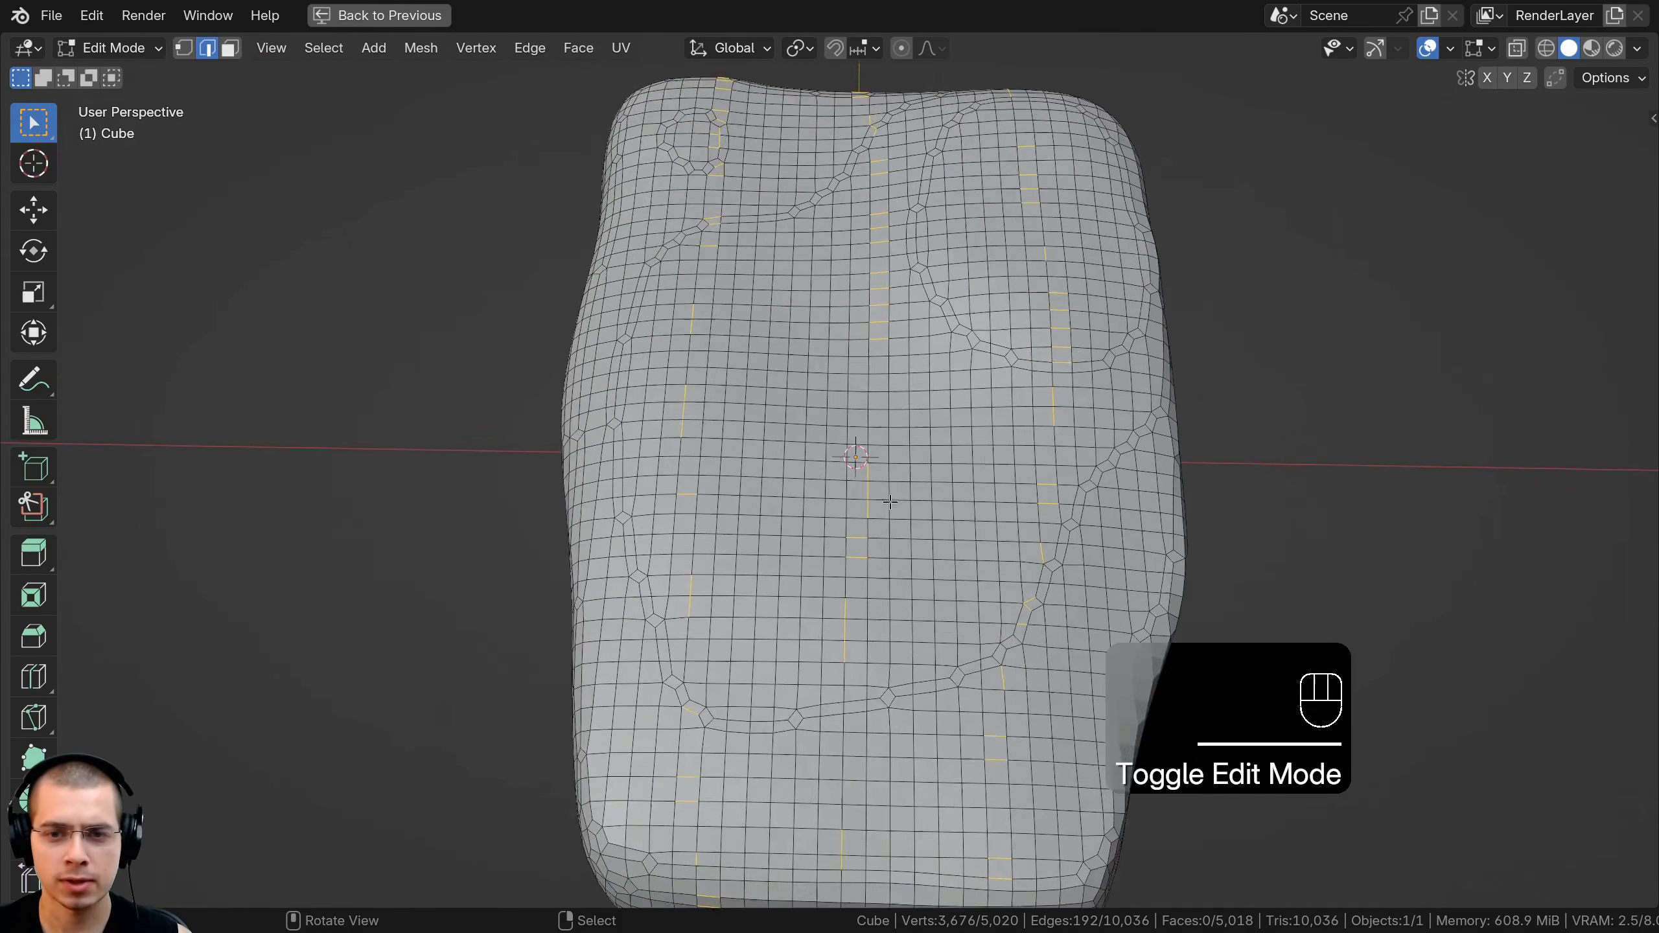
middle_drag(771, 399, 843, 248)
key(a)
shift+middle_drag(837, 311, 759, 402)
key(a)
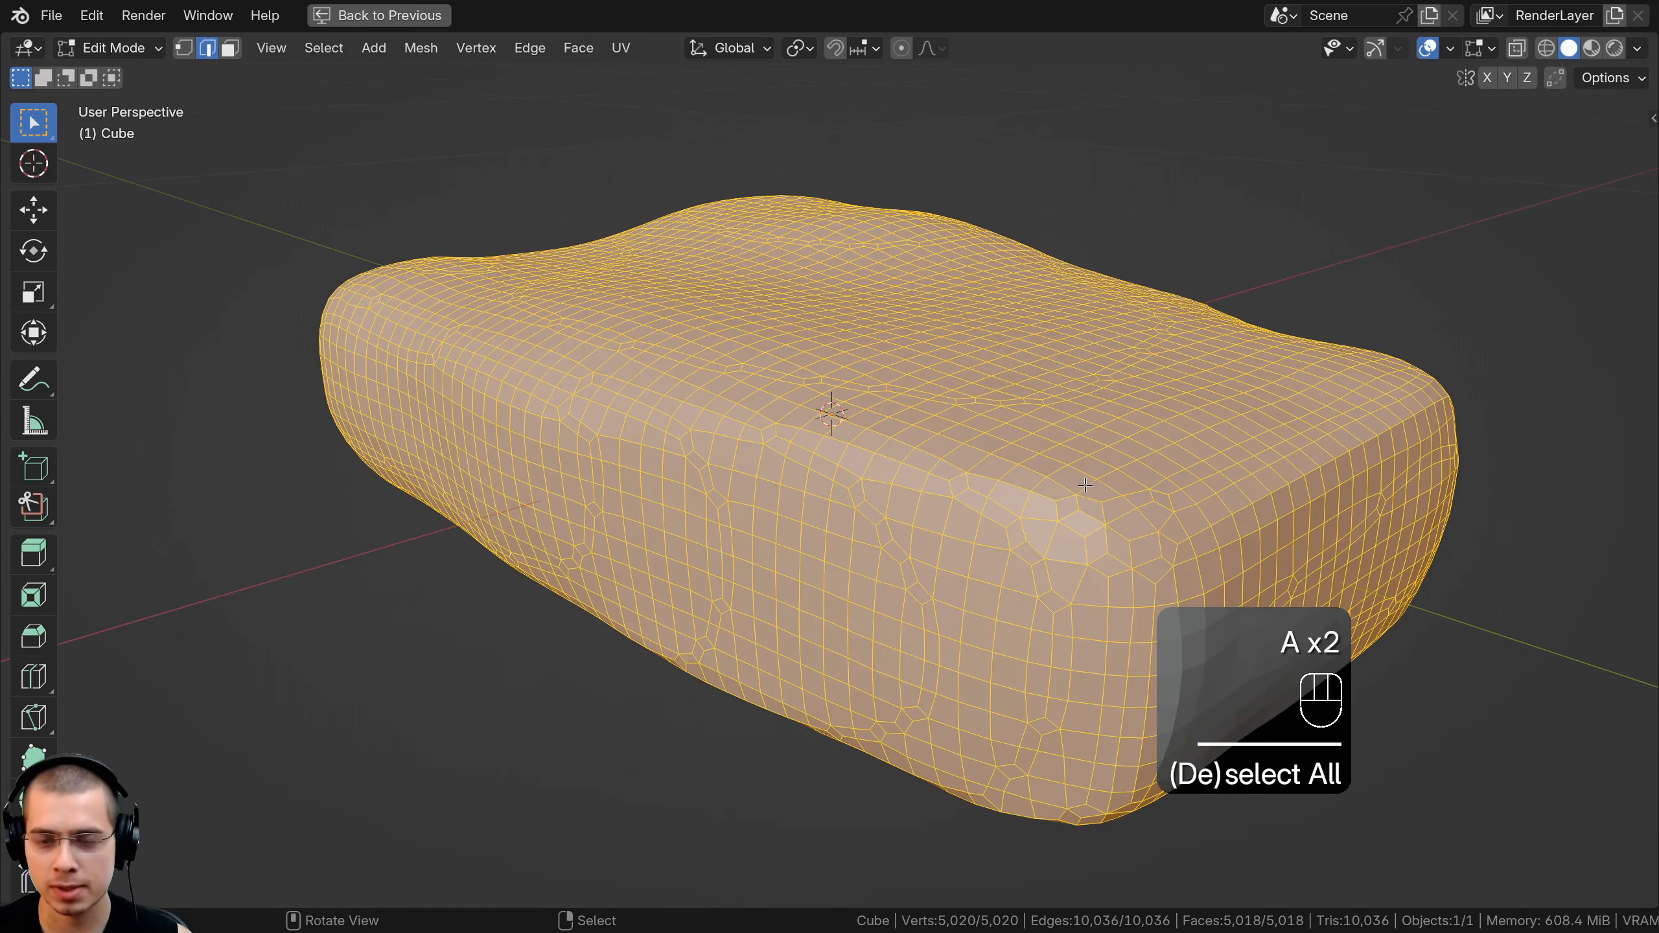
middle_drag(925, 439, 386, 382)
click(103, 48)
click(98, 76)
scroll(765, 397, down, 6)
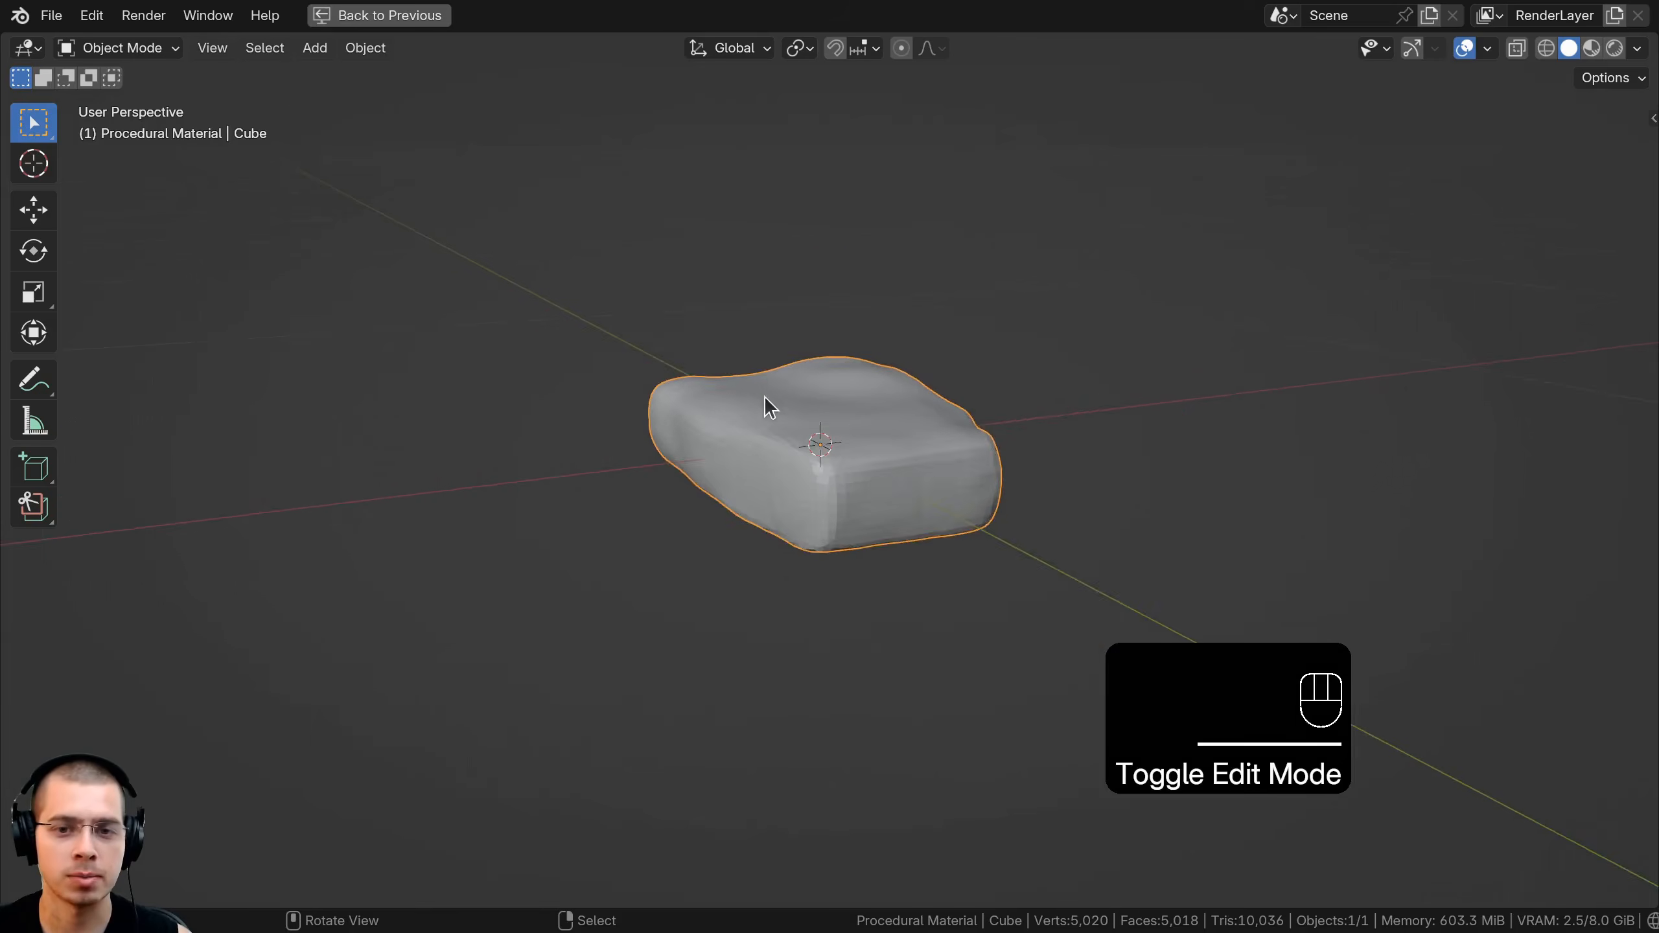
mouse_move(765, 397)
middle_down()
mouse_move(751, 499)
mouse_move(723, 438)
middle_up()
Examine the prepared Raw Beef Steak scene with its material, area light and camera
key(w)
scroll(614, 242, up, 1)
key(w)
click(581, 231)
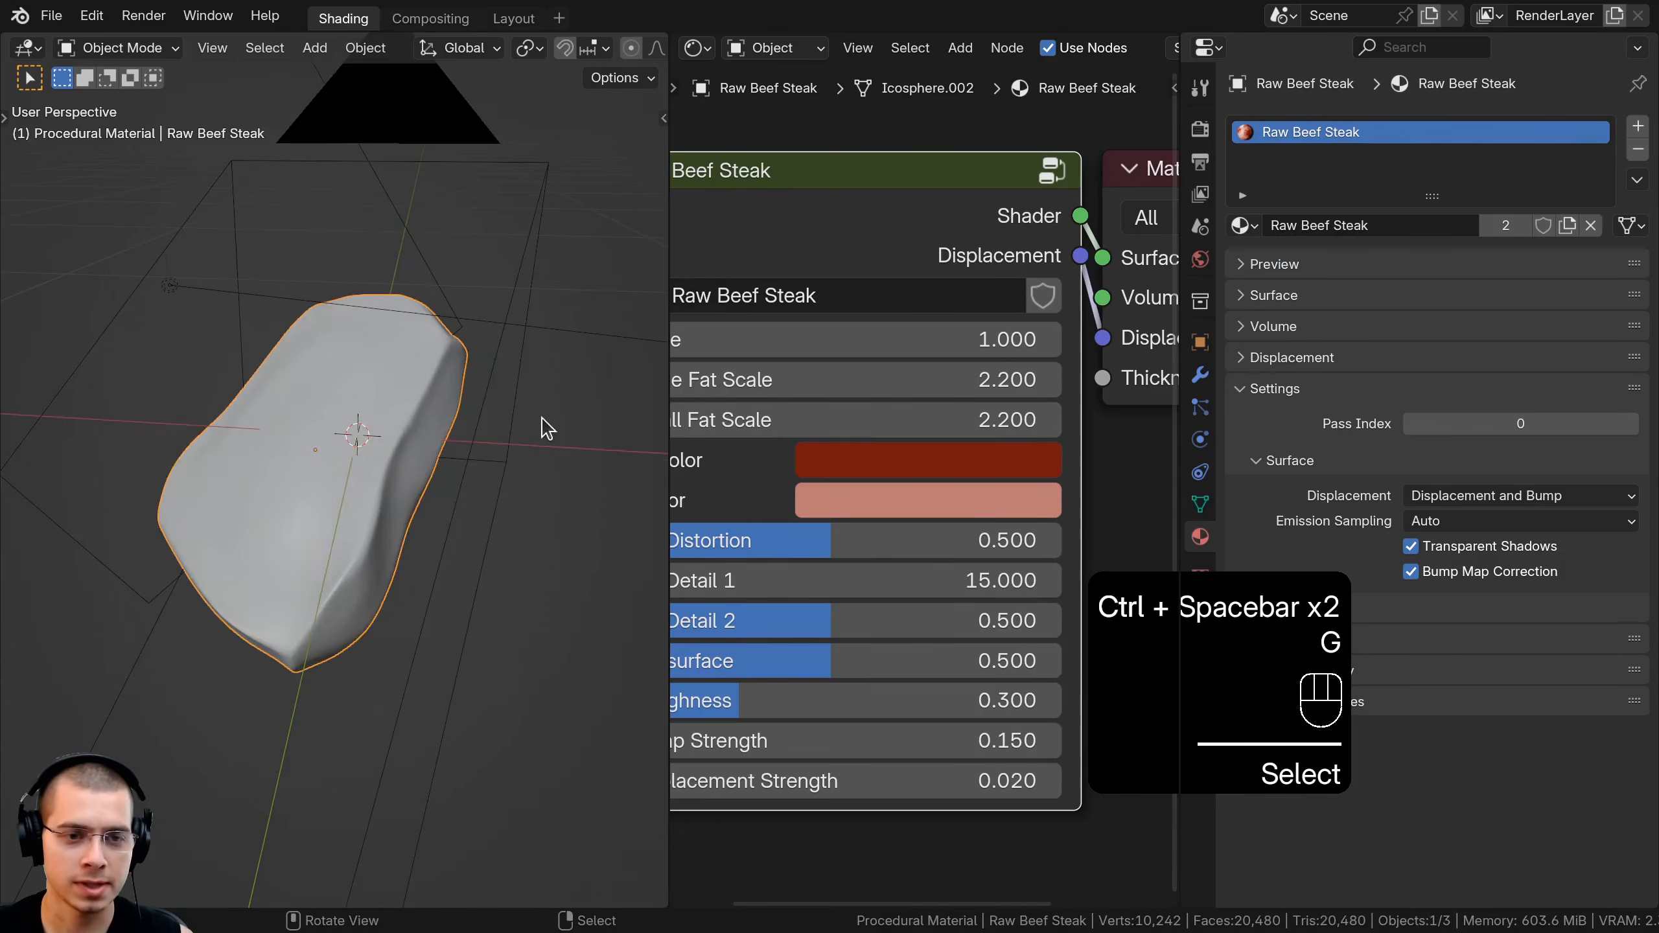
middle_drag(385, 290, 325, 573)
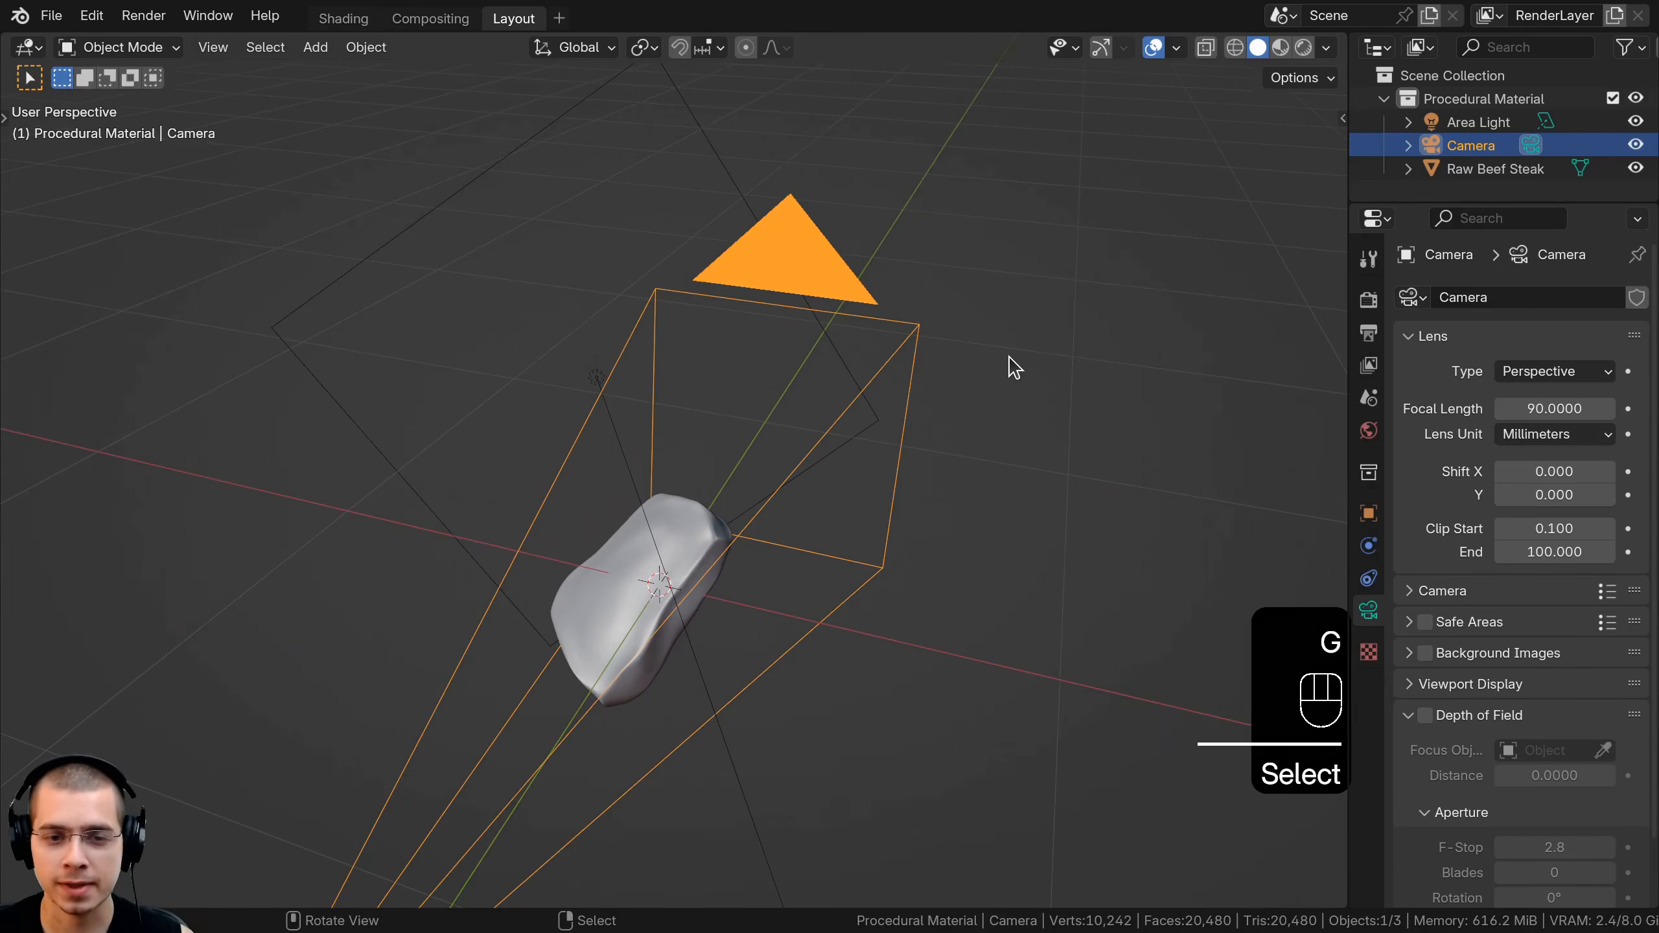
View the steak through the camera, check the camera's focal length, and return to a perspective view of the scene
key(KP_0)
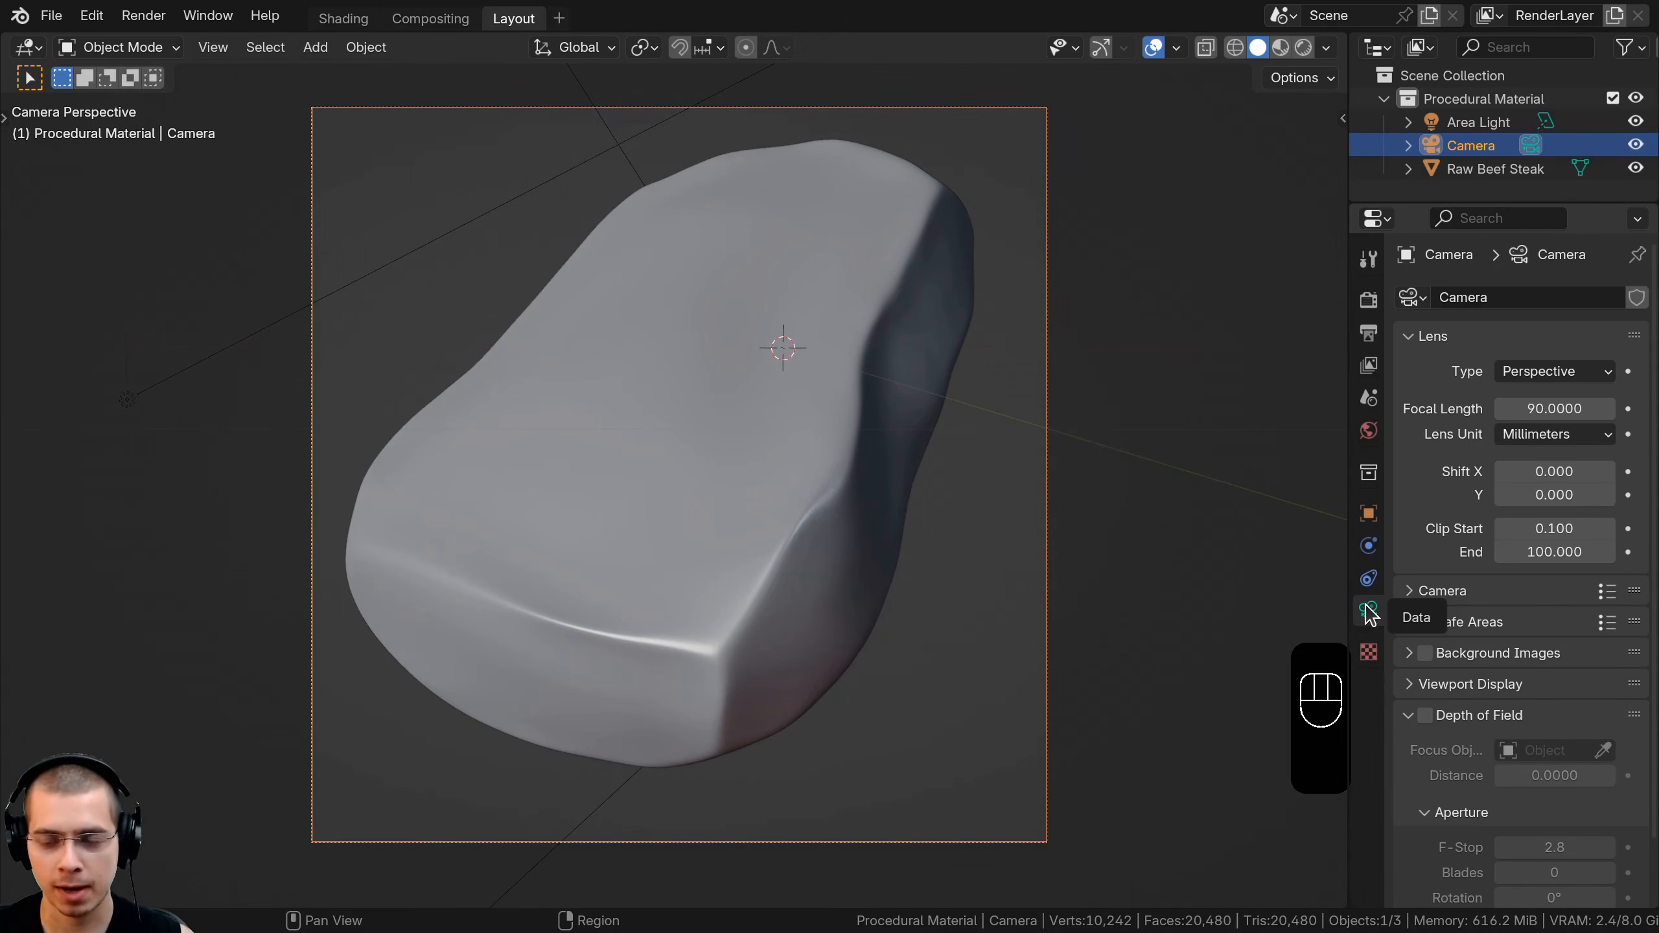
shift+drag(1541, 407, 1547, 407)
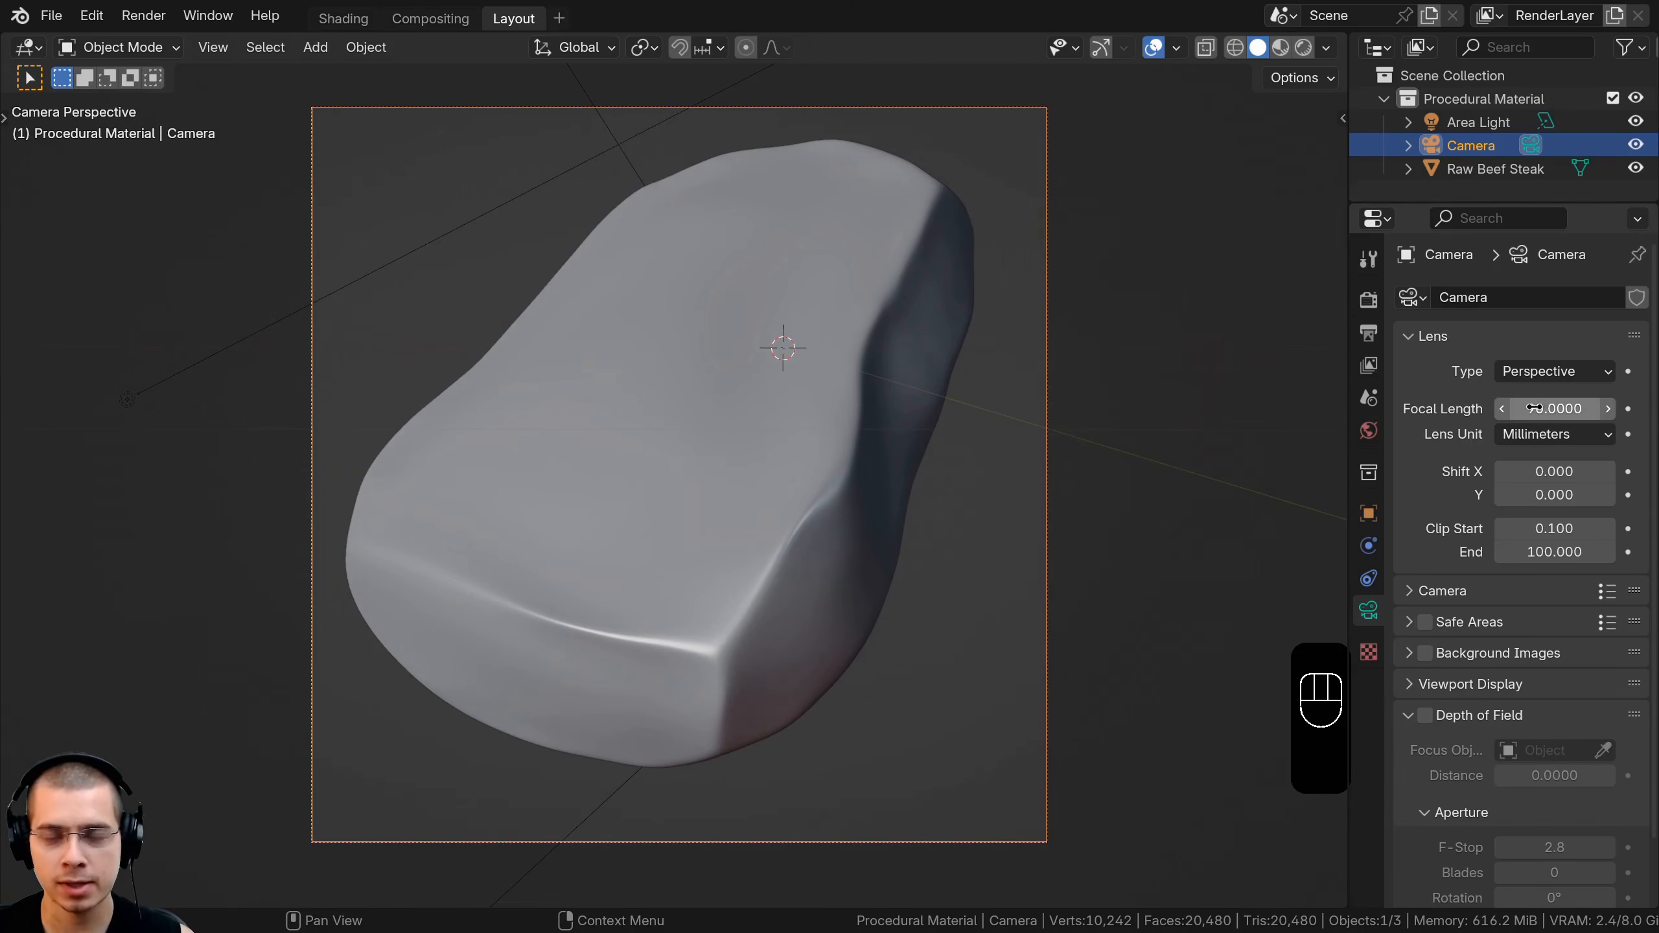
scroll(663, 386, down, 2)
mouse_move(663, 385)
middle_down()
mouse_move(741, 445)
mouse_move(763, 605)
middle_up()
scroll(763, 607, down, 2)
middle_drag(770, 608, 744, 636)
Switch the viewport to rendered shading to show the lit steak
key(z)
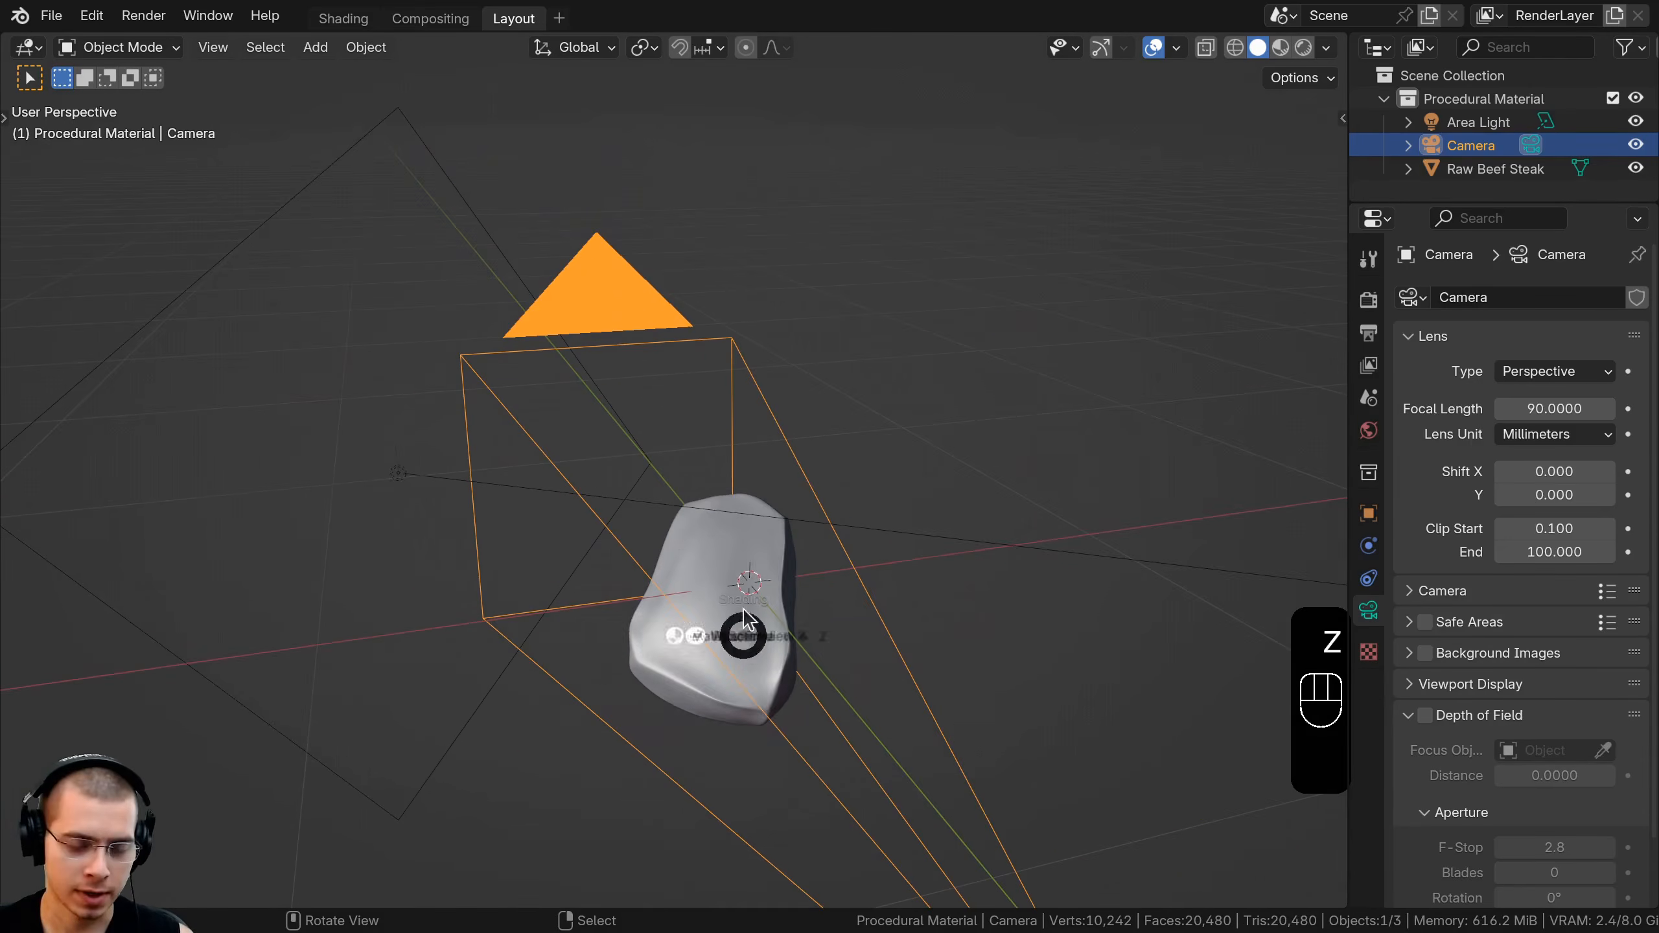
click(692, 452)
shift+middle_drag(628, 426, 659, 427)
middle_drag(634, 594, 553, 546)
shift+middle_drag(553, 547, 548, 537)
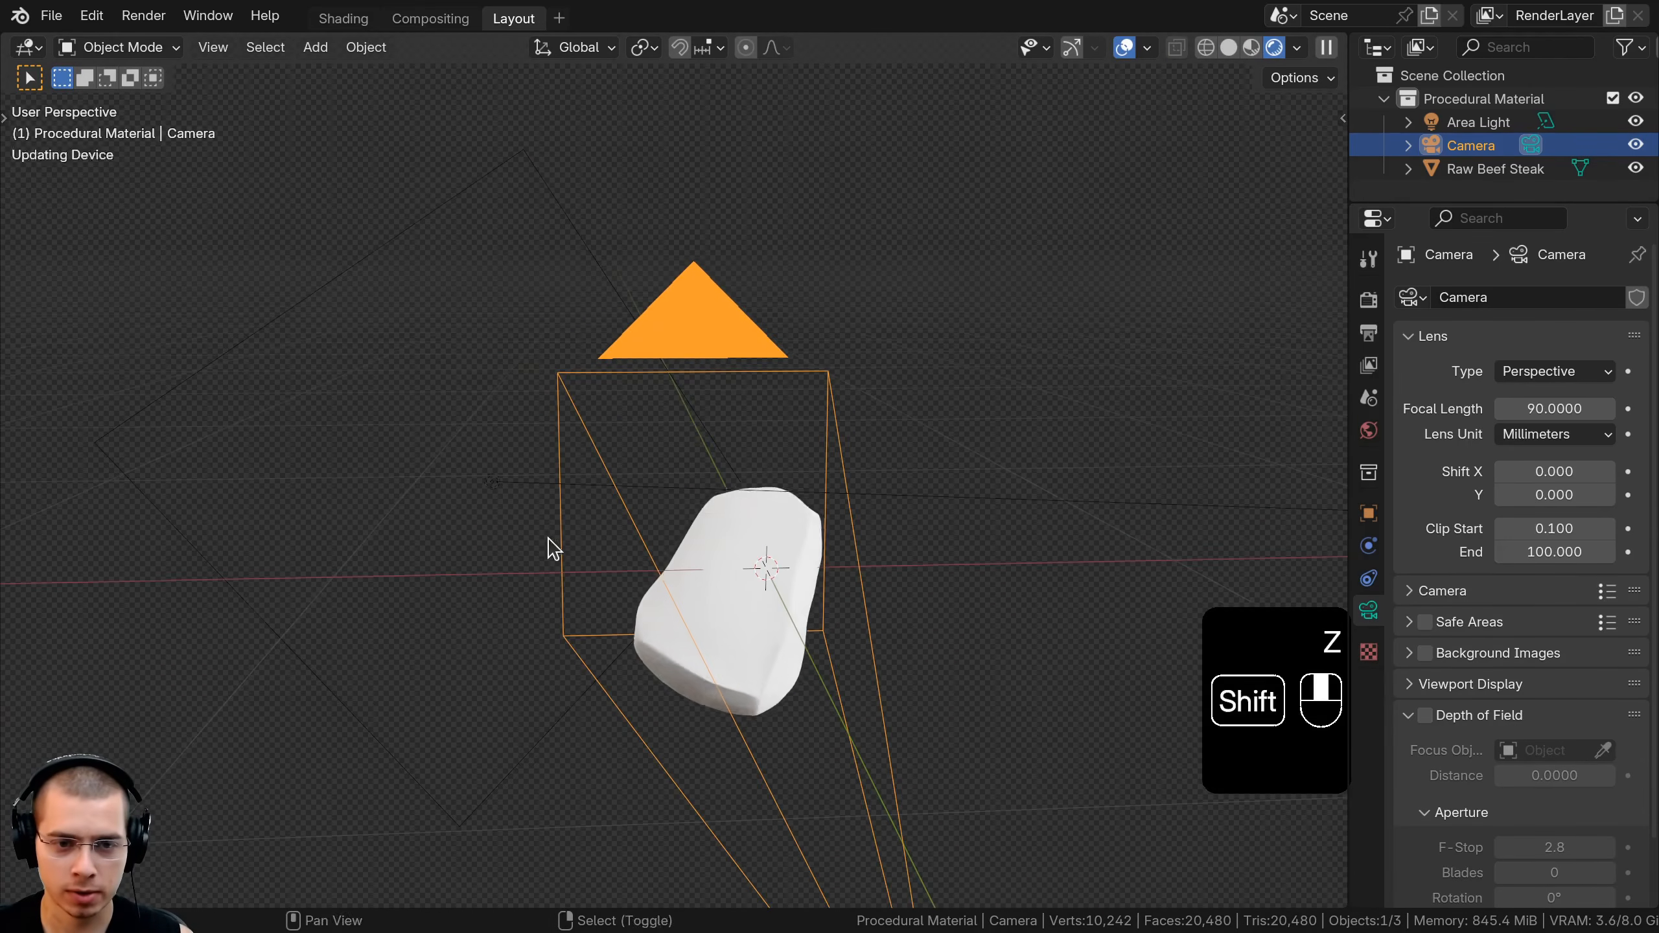
Select the area light and examine its settings and its placement relative to the steak, leaving it in place
click(495, 487)
scroll(588, 458, down, 3)
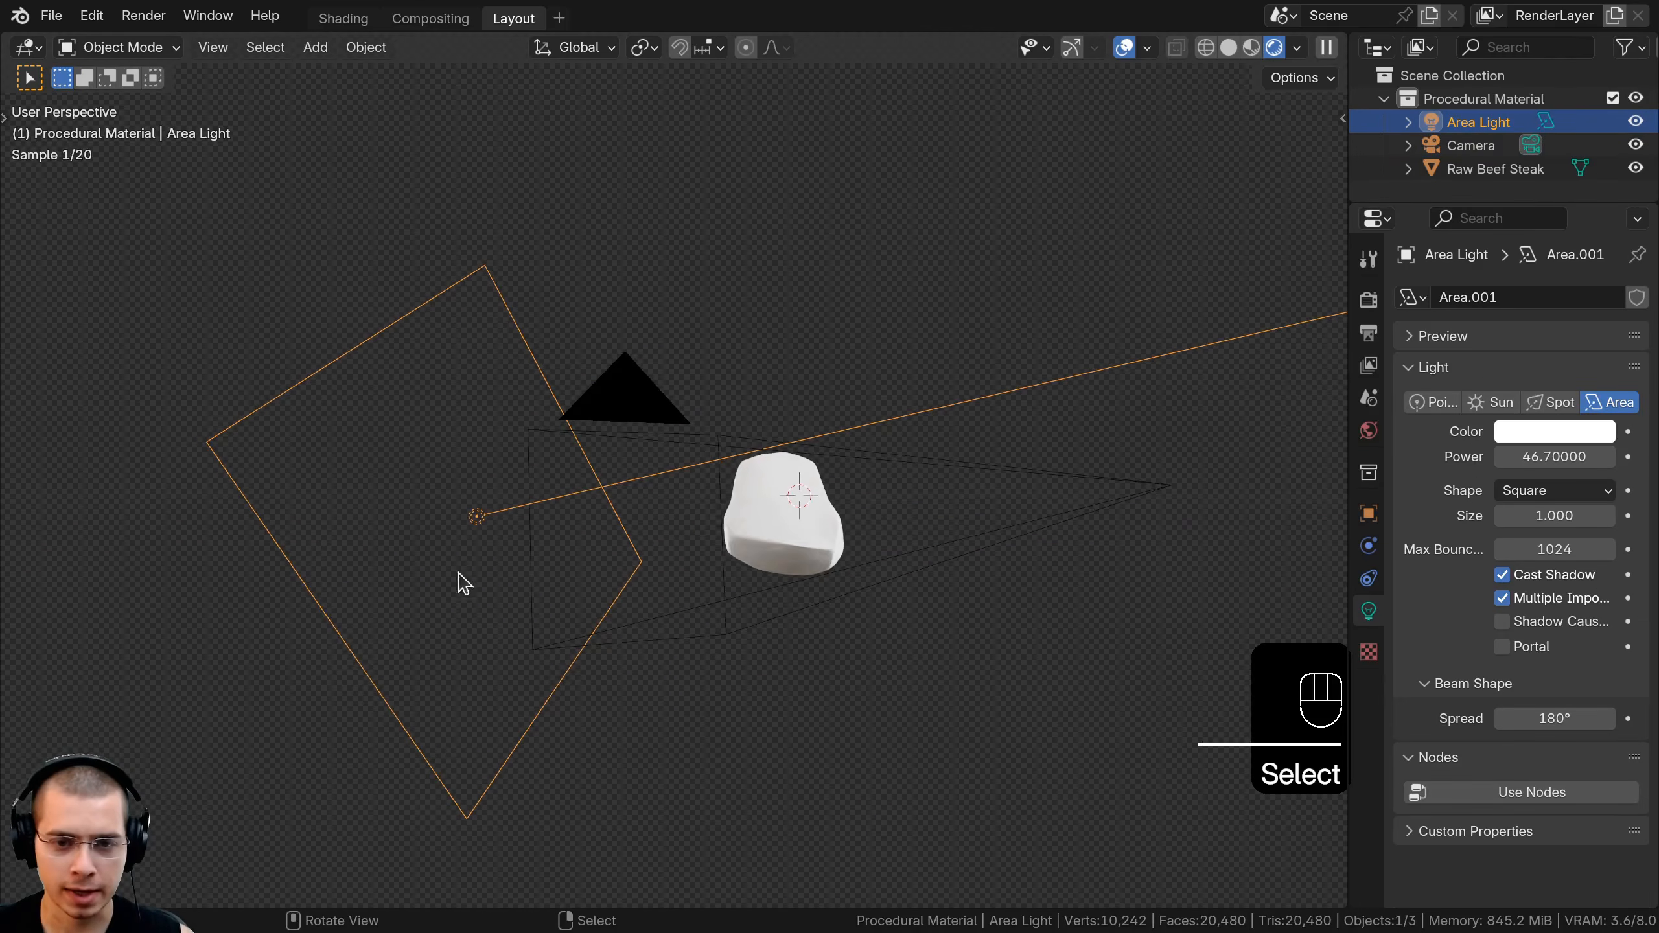
middle_drag(670, 524, 836, 511)
key(g)
right_click(414, 396)
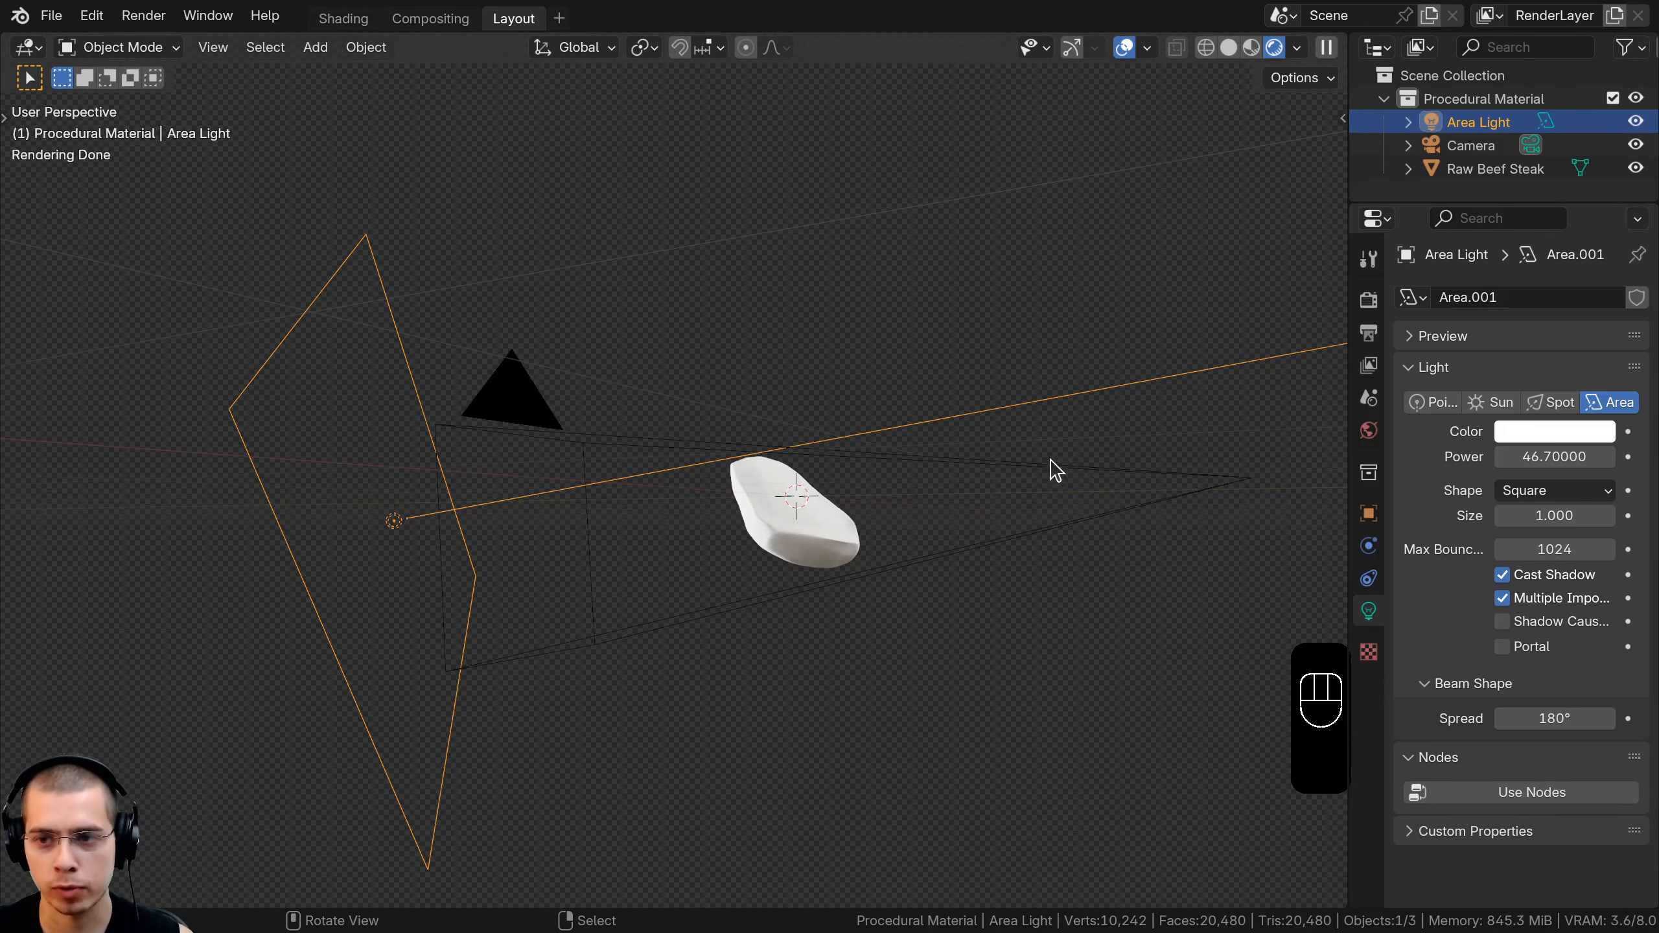
Examine the world surface settings and the name of the machine_shop_02_1k.hdr environment image
click(1368, 432)
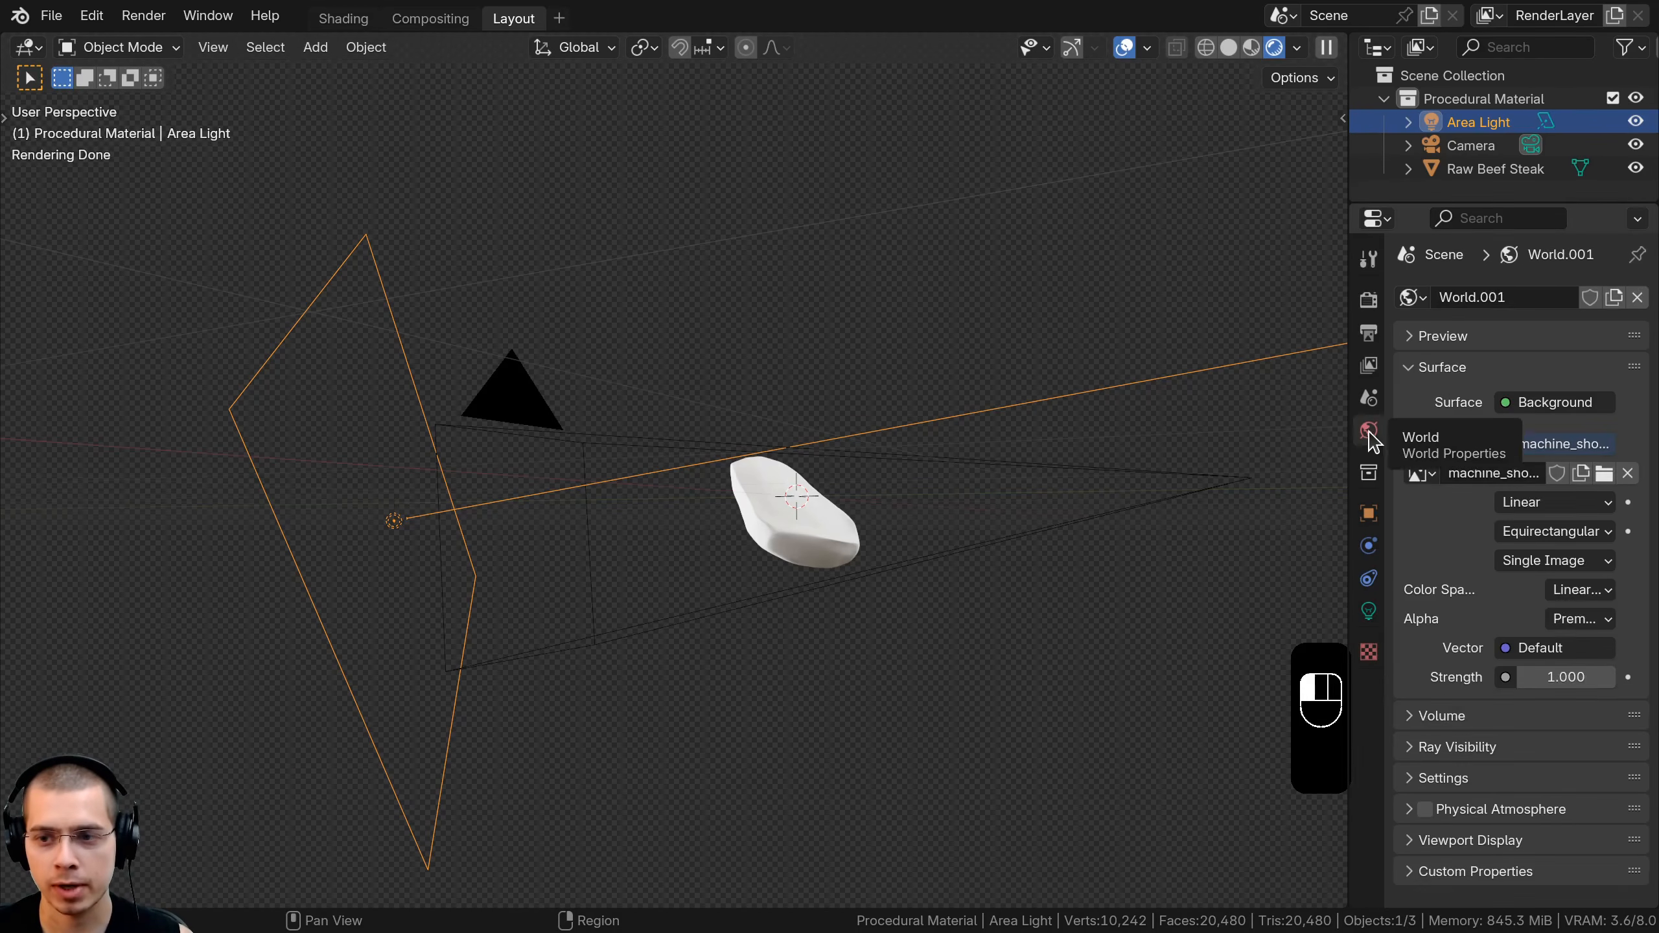
drag(1348, 458, 1160, 458)
click(1274, 479)
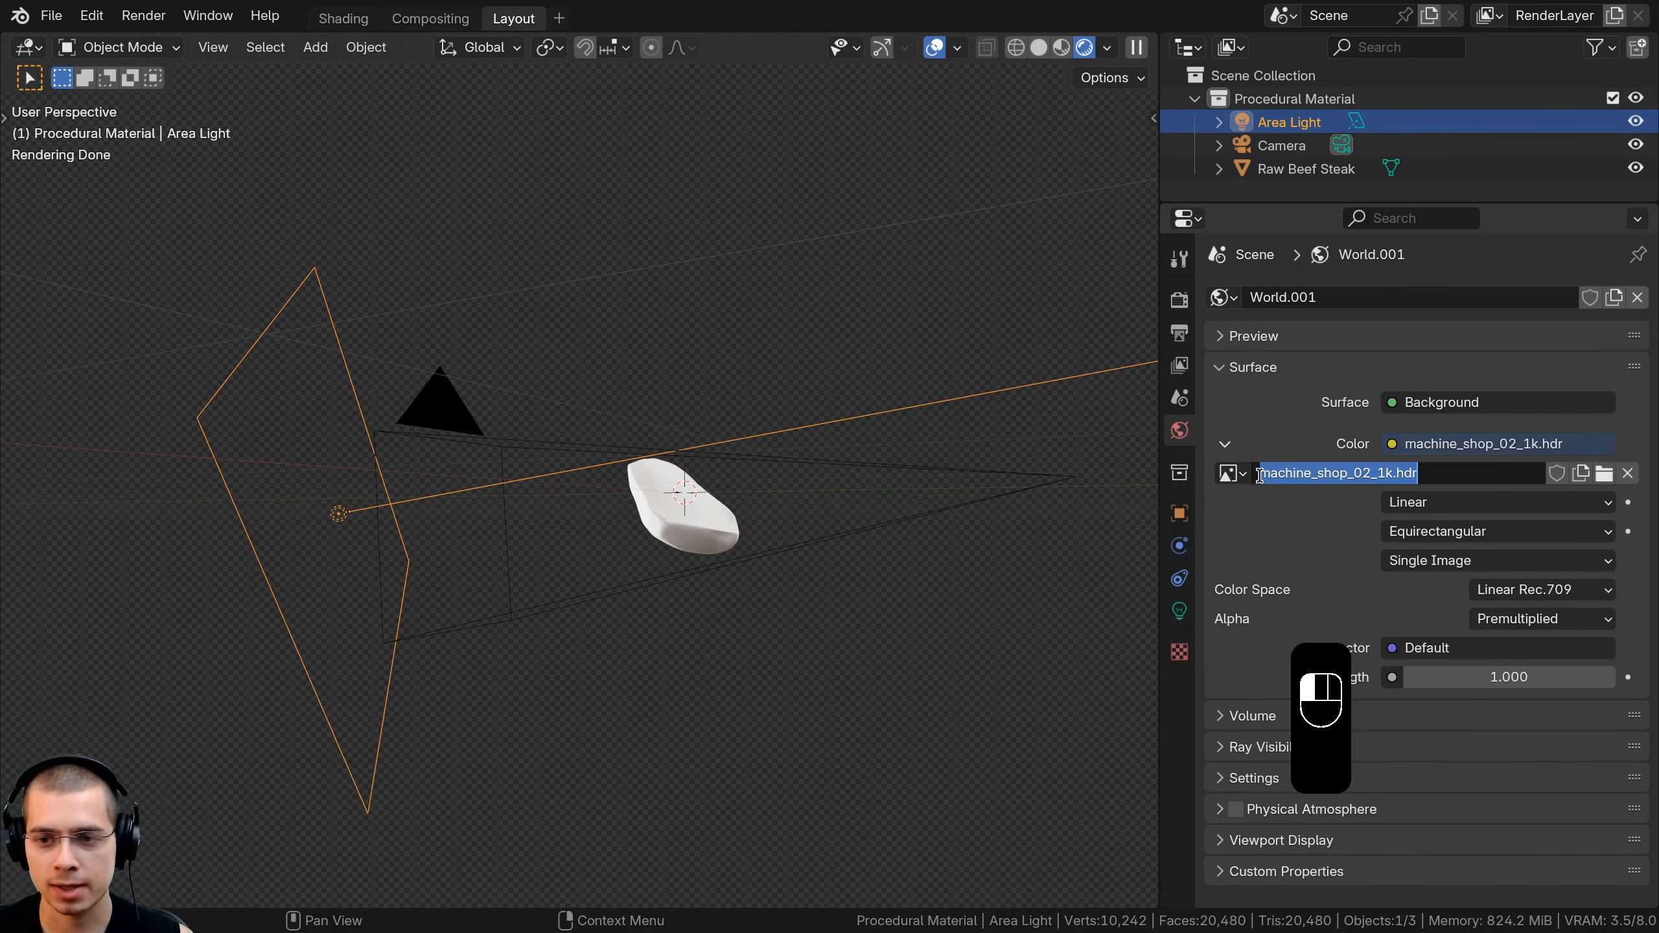
drag(1261, 473, 1283, 473)
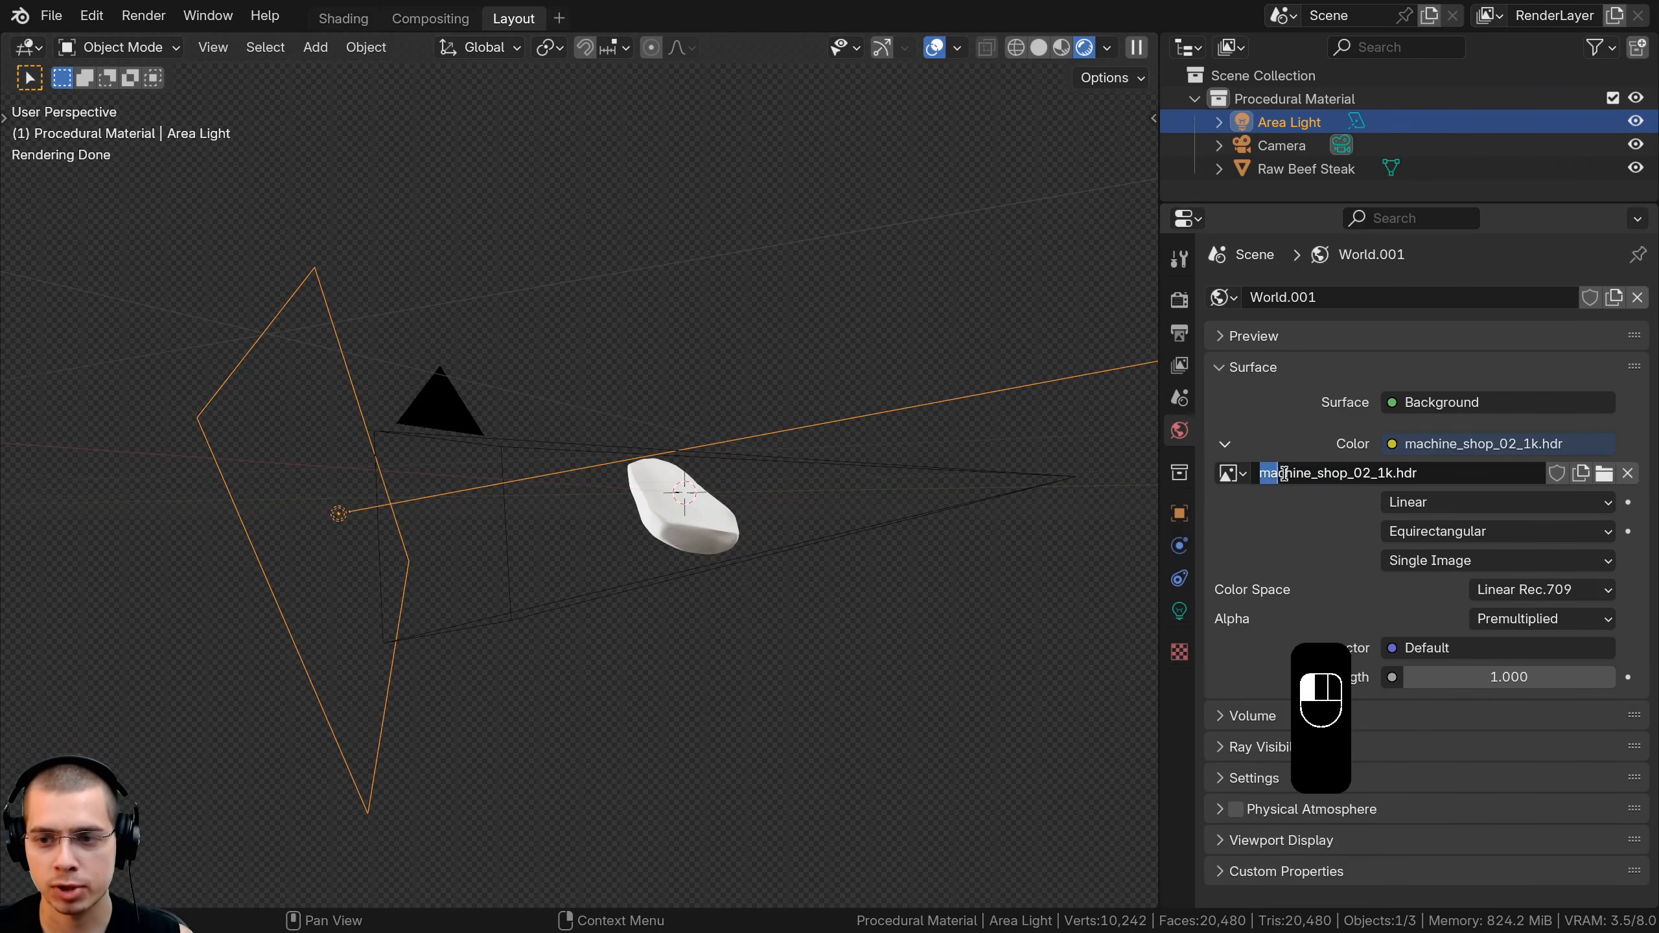
click(1376, 503)
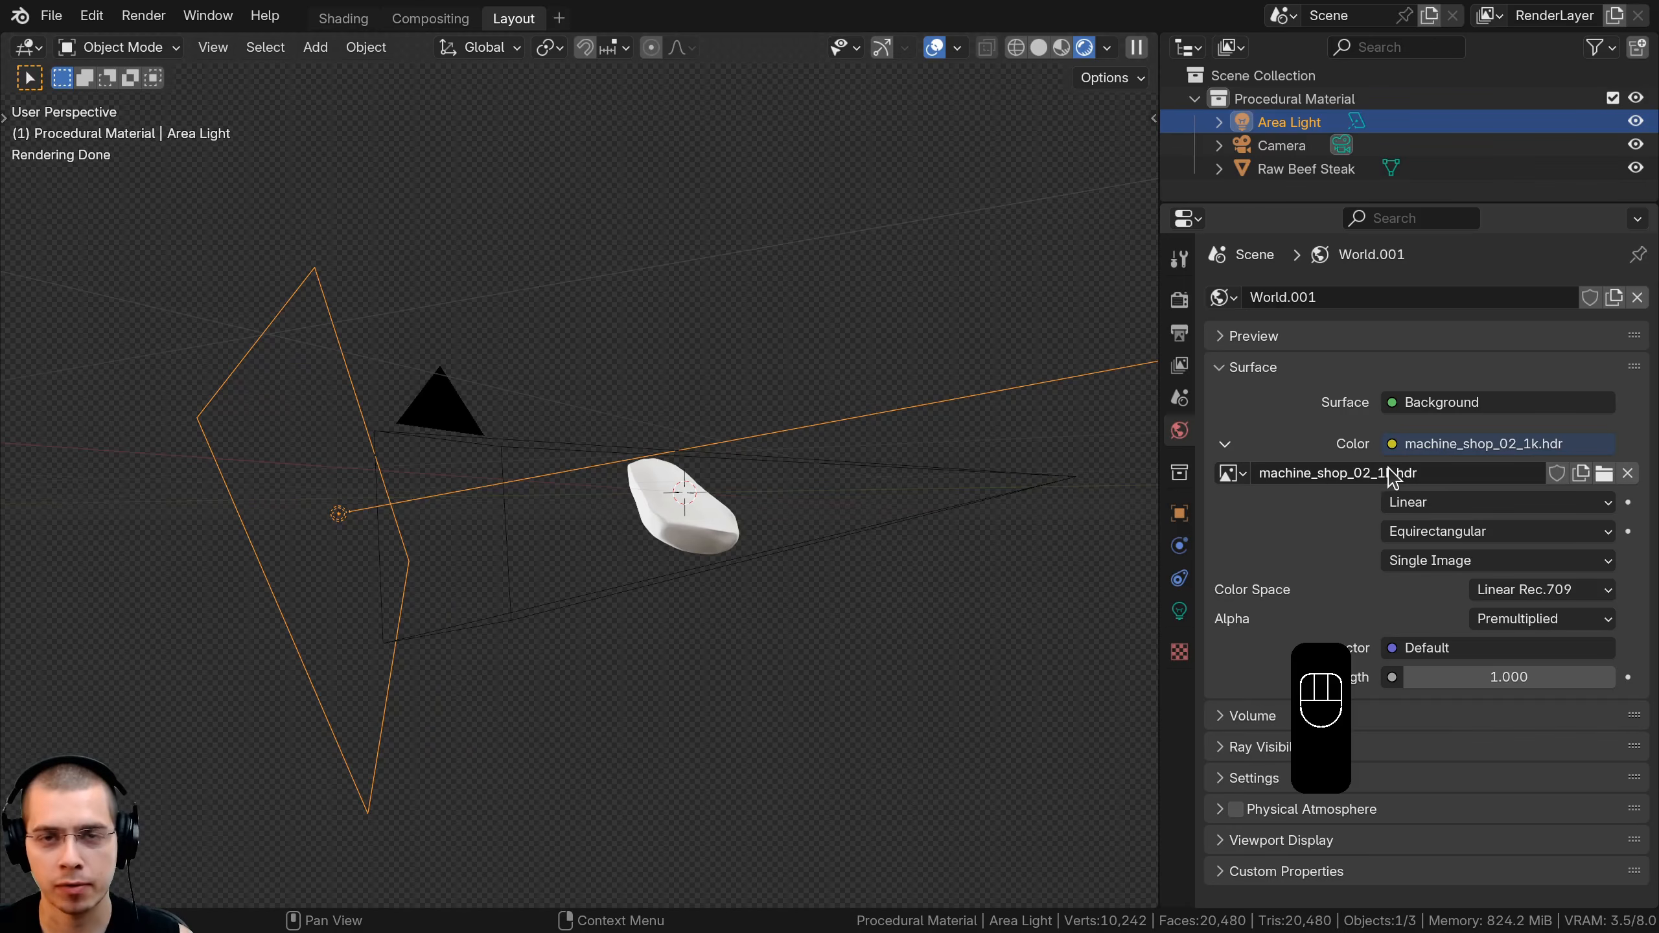
click(1384, 475)
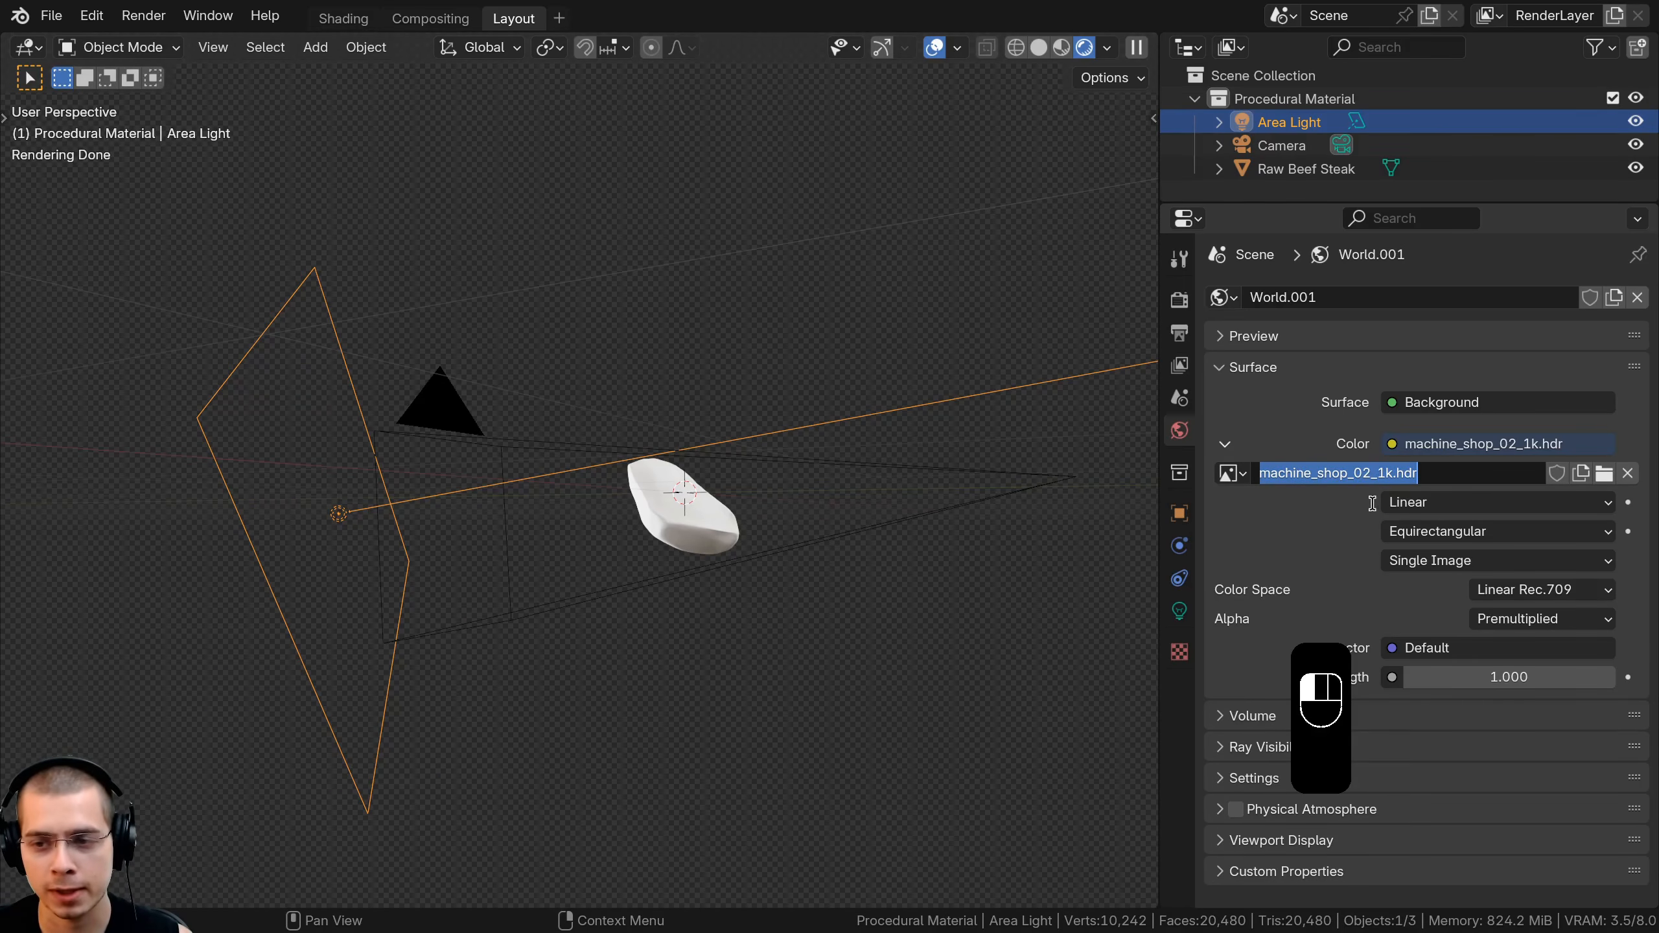
click(1371, 547)
click(1381, 475)
click(1381, 474)
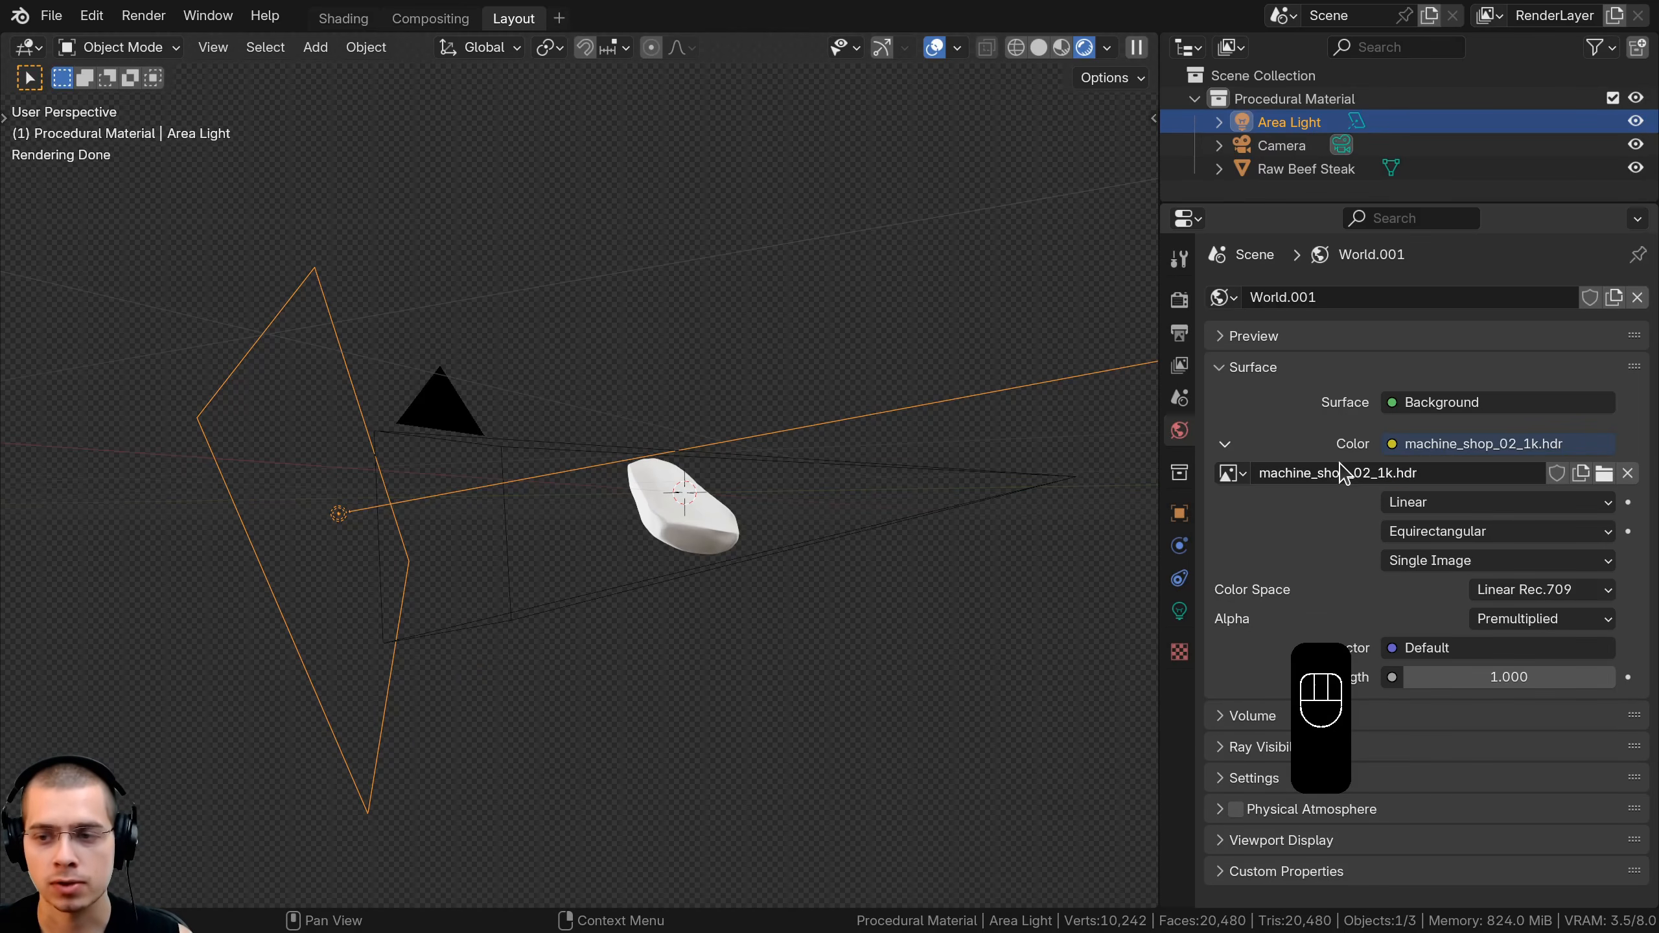
click(1394, 448)
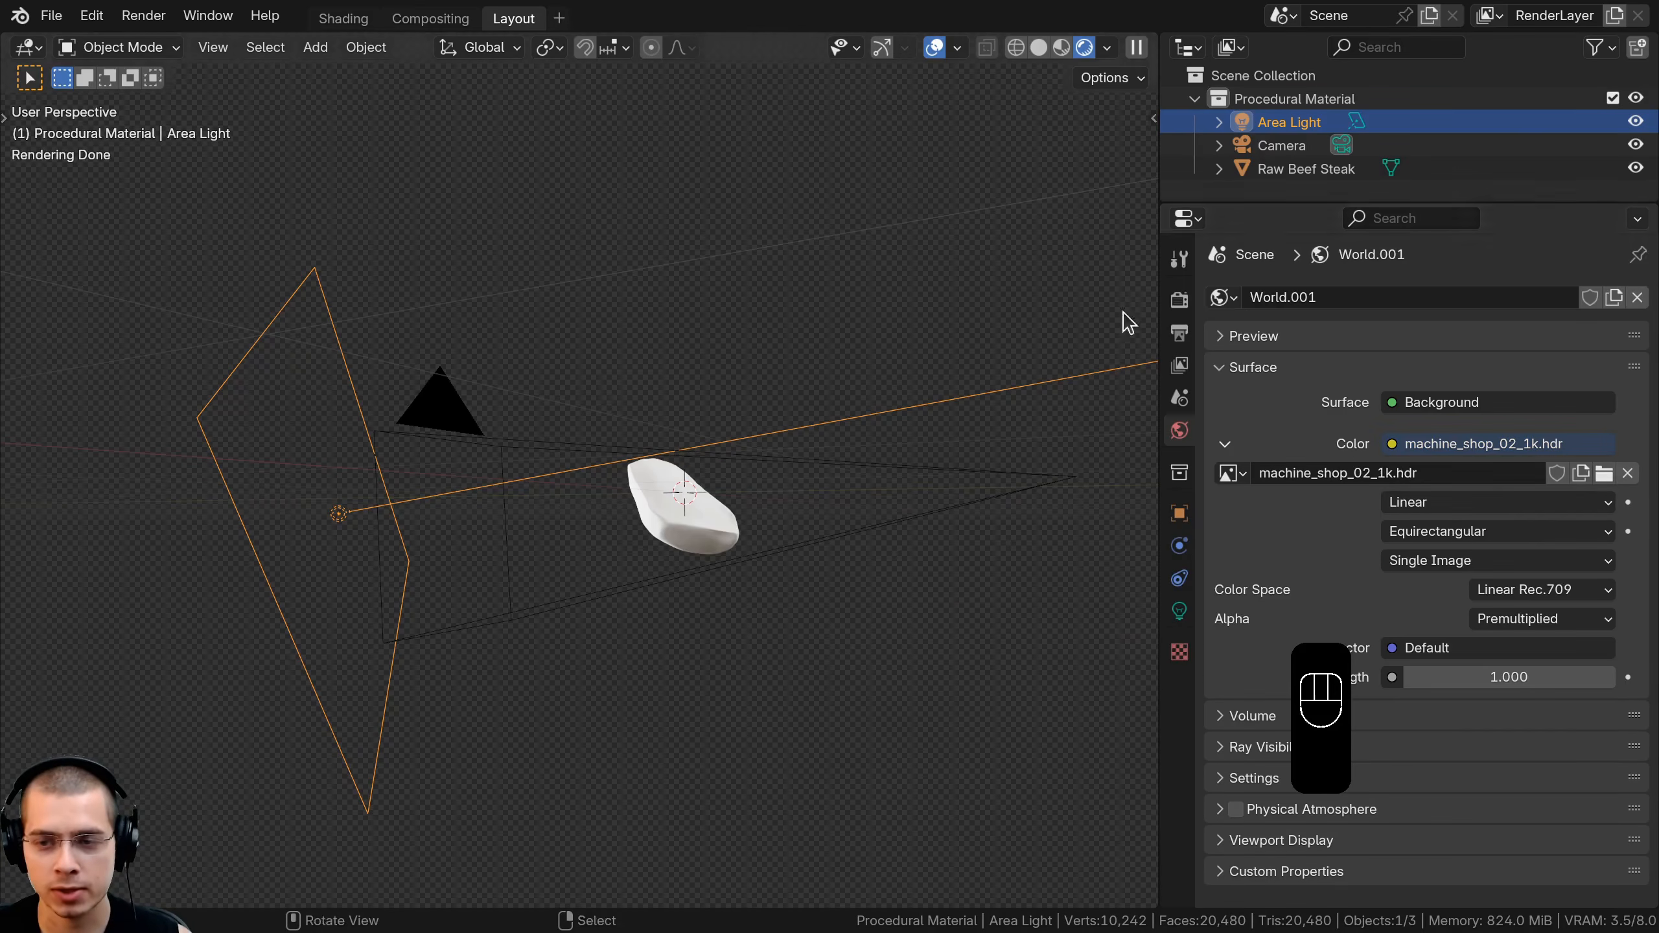
Check the scene's render engine options, keeping Cycles as the render engine
middle_drag(643, 544, 530, 463)
drag(1159, 314, 1148, 313)
click(1168, 302)
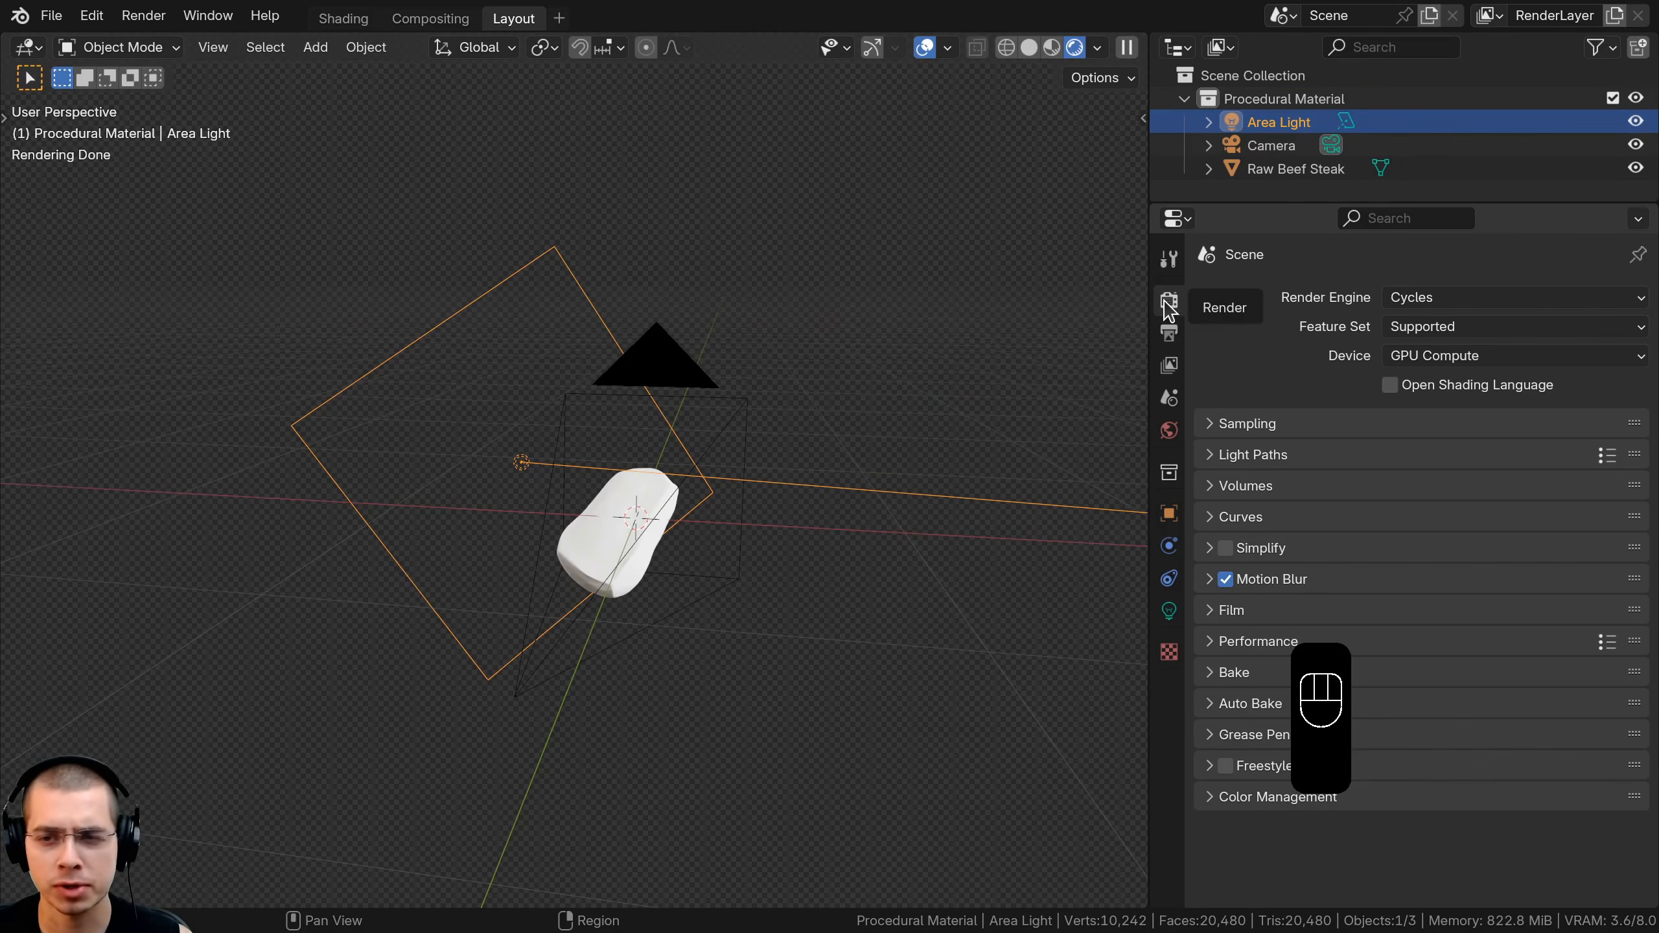
click(1169, 313)
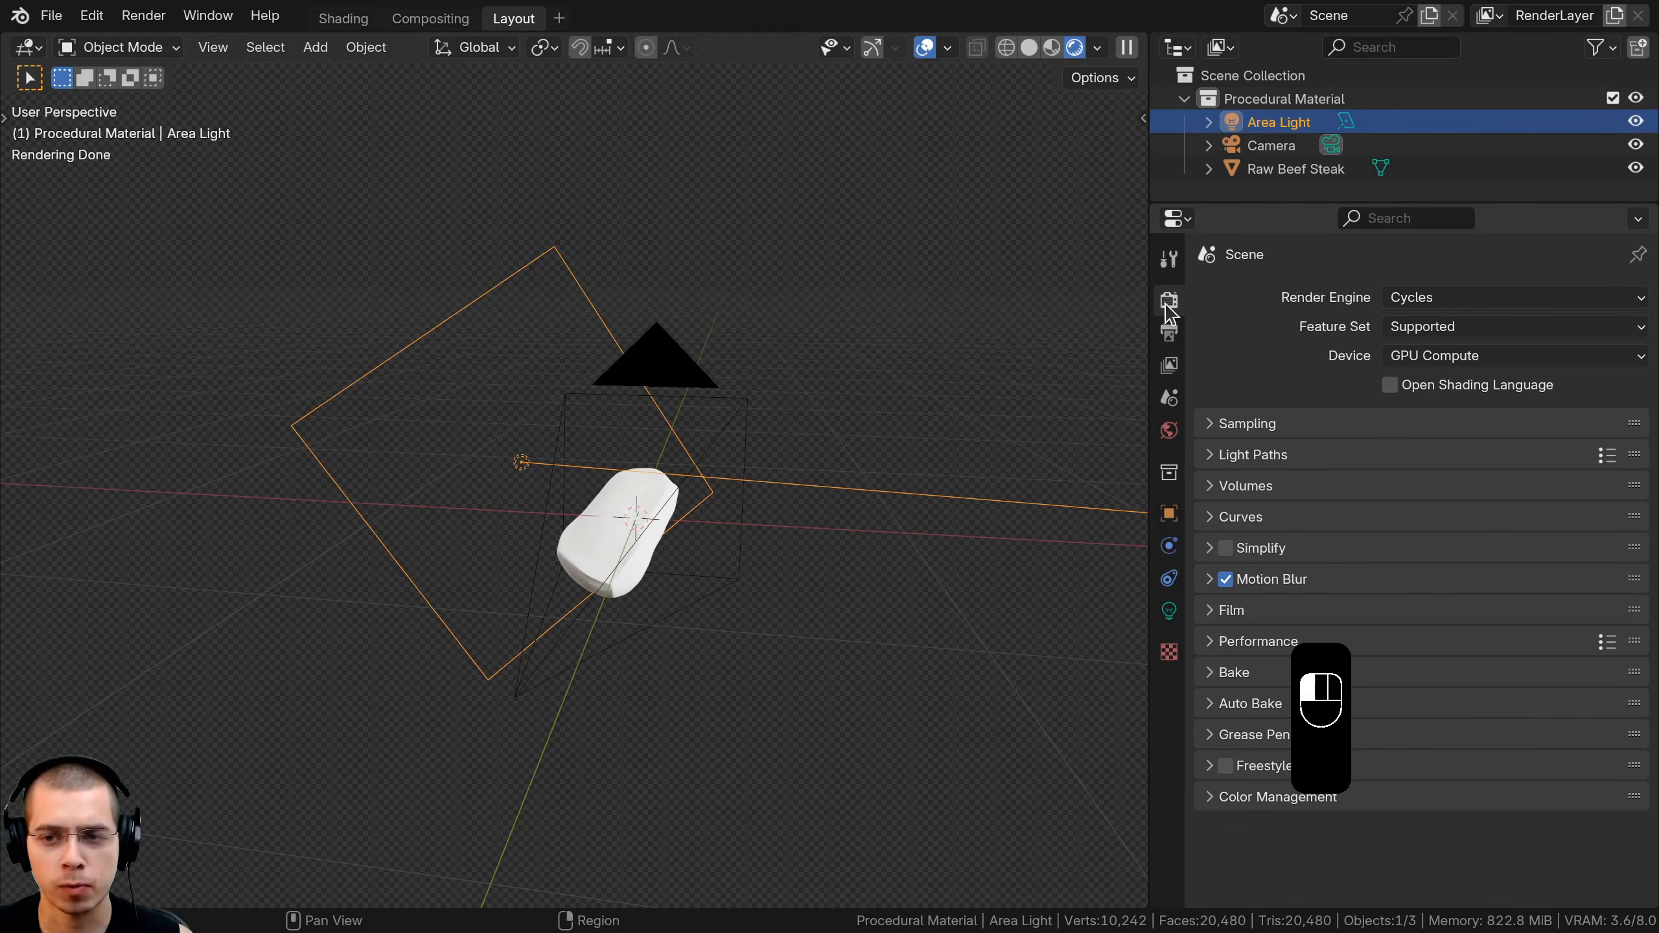
click(1424, 302)
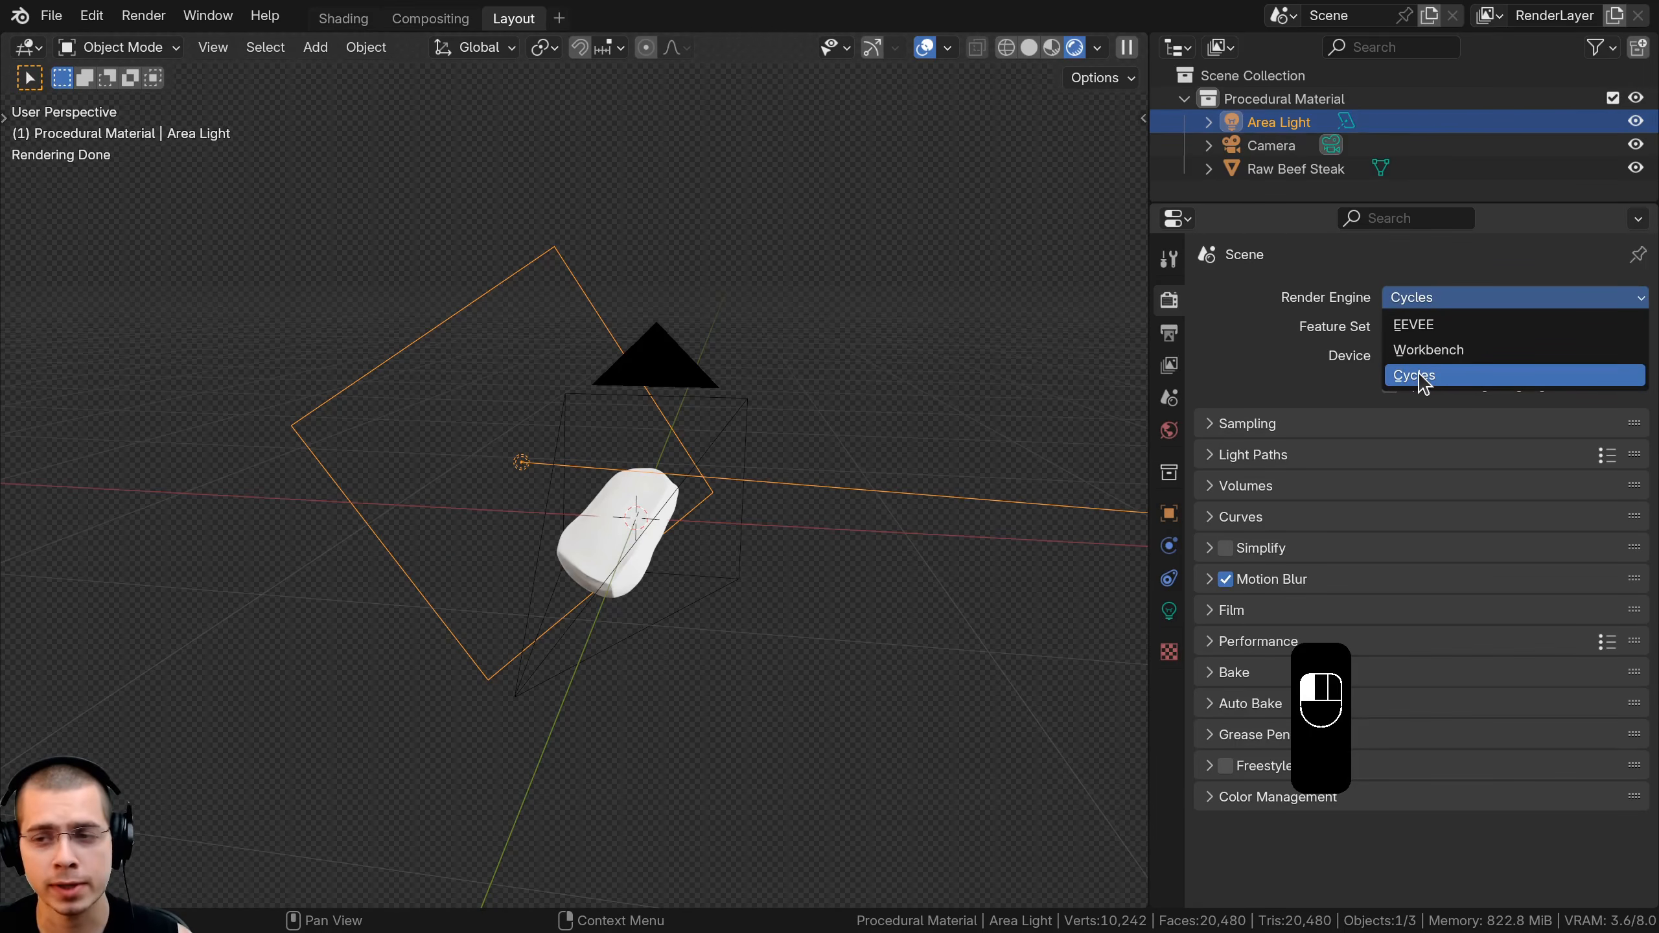
click(1208, 339)
Compare the rendered background with Film transparency off and on, leaving Transparent enabled
click(1212, 610)
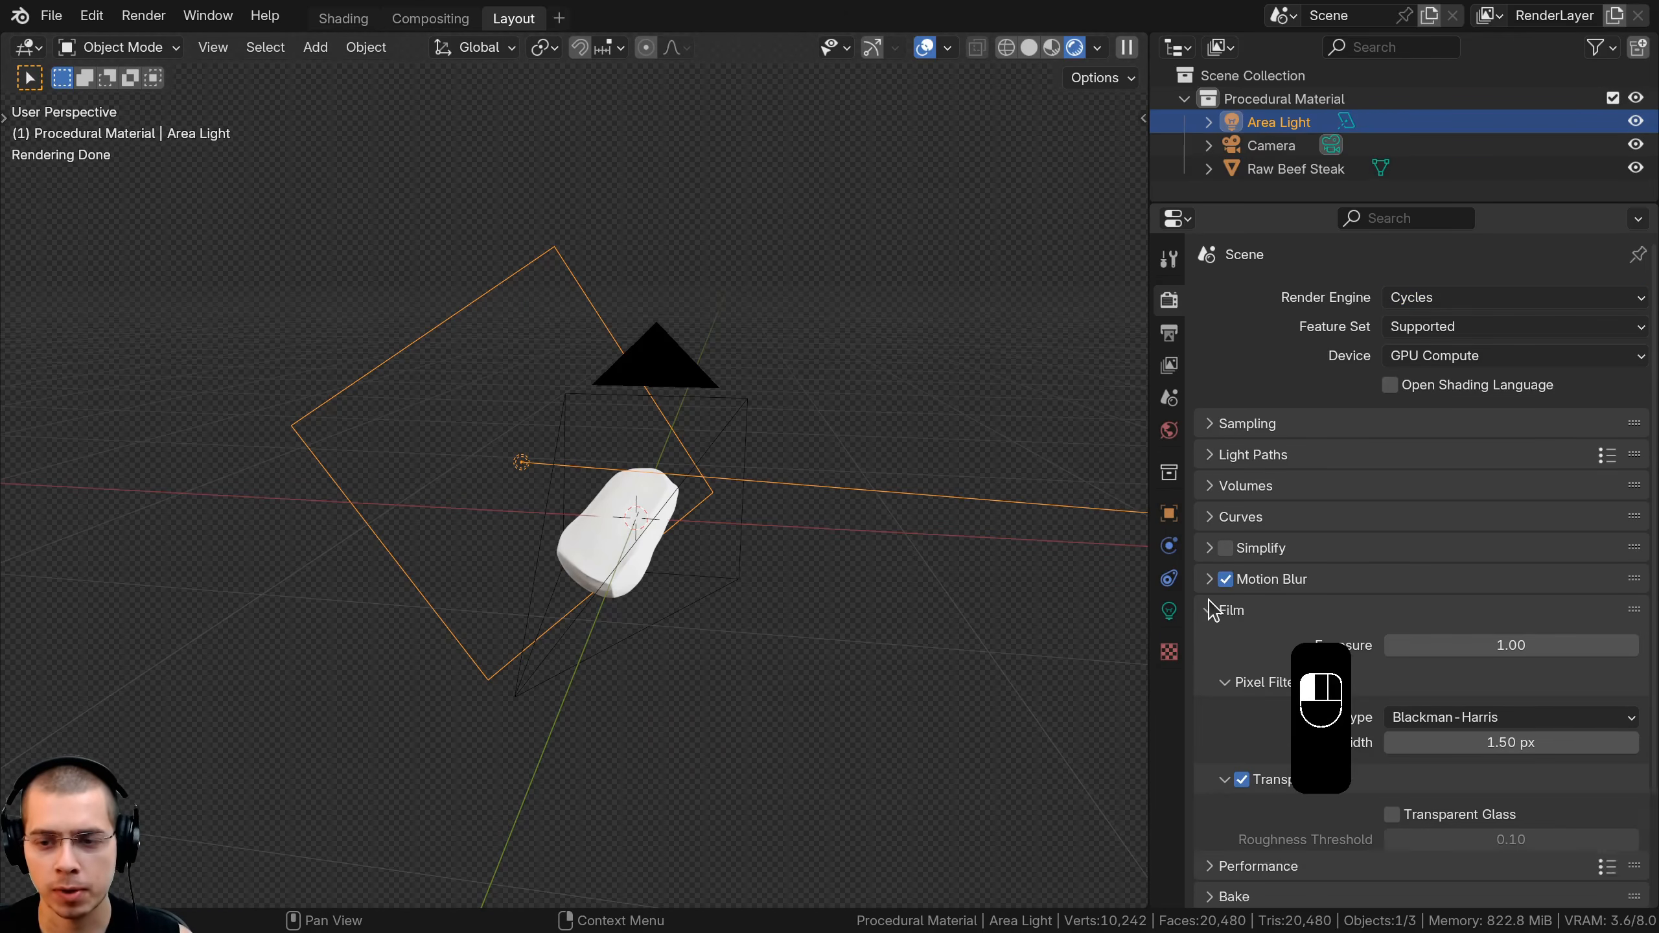
scroll(1254, 722, down, 5)
click(1241, 639)
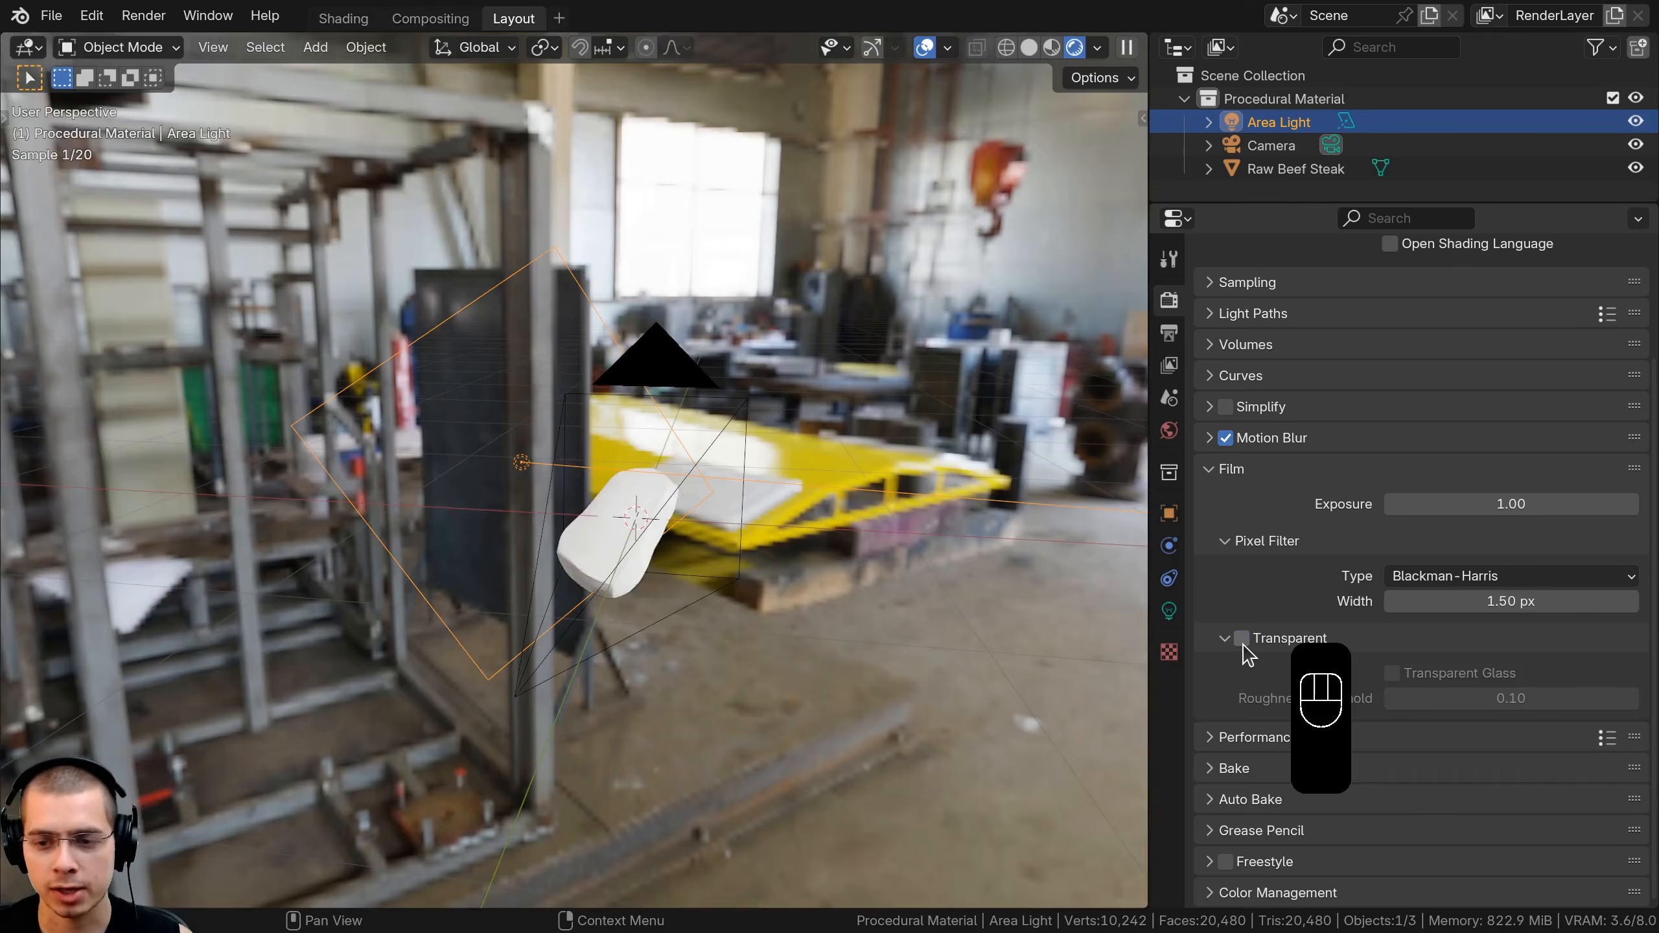
click(1241, 639)
click(1241, 638)
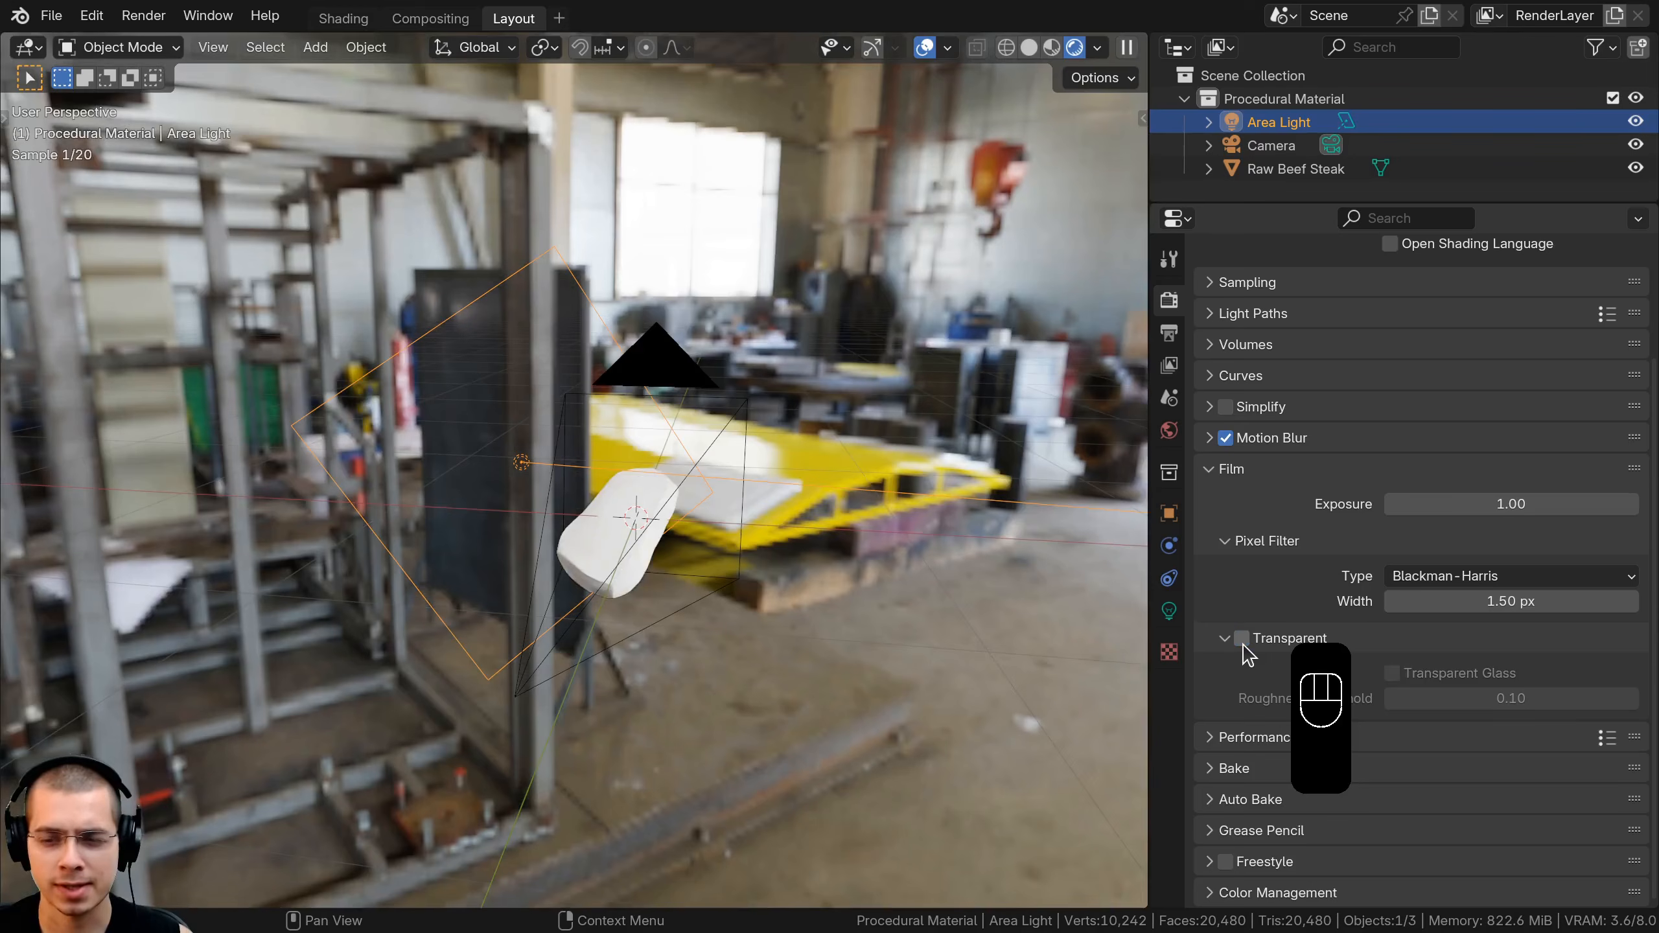
click(1241, 638)
middle_drag(915, 556, 765, 376)
click(1214, 479)
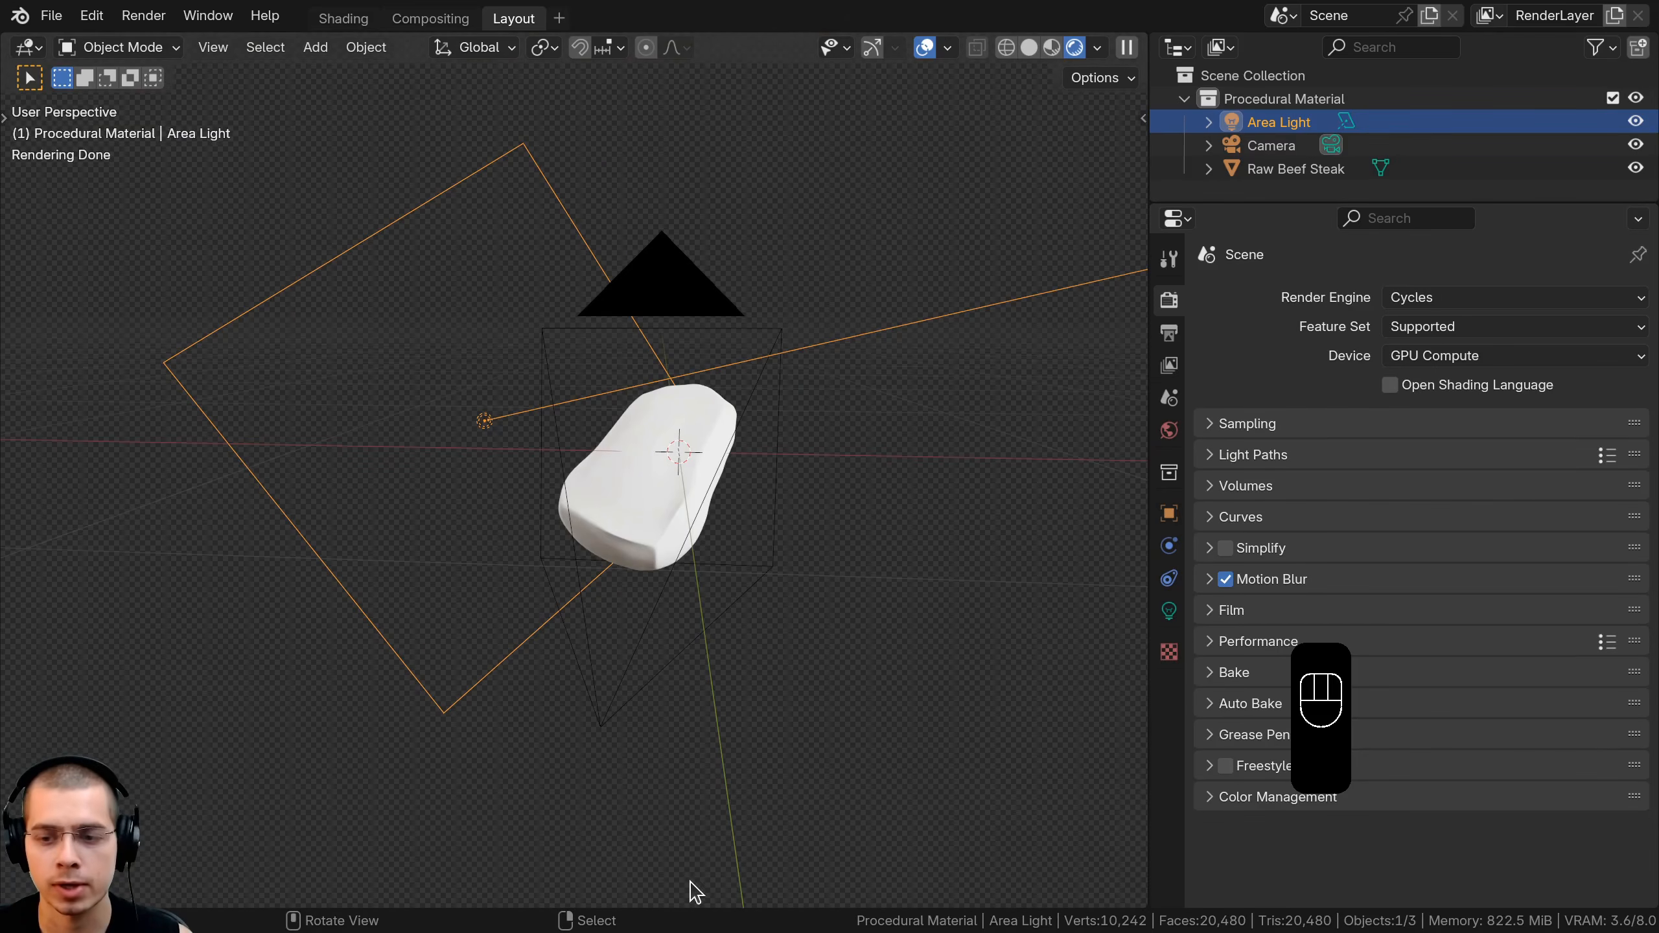
Examine the scene's color management settings, including the view transform and look
click(1221, 799)
scroll(1222, 811, down, 5)
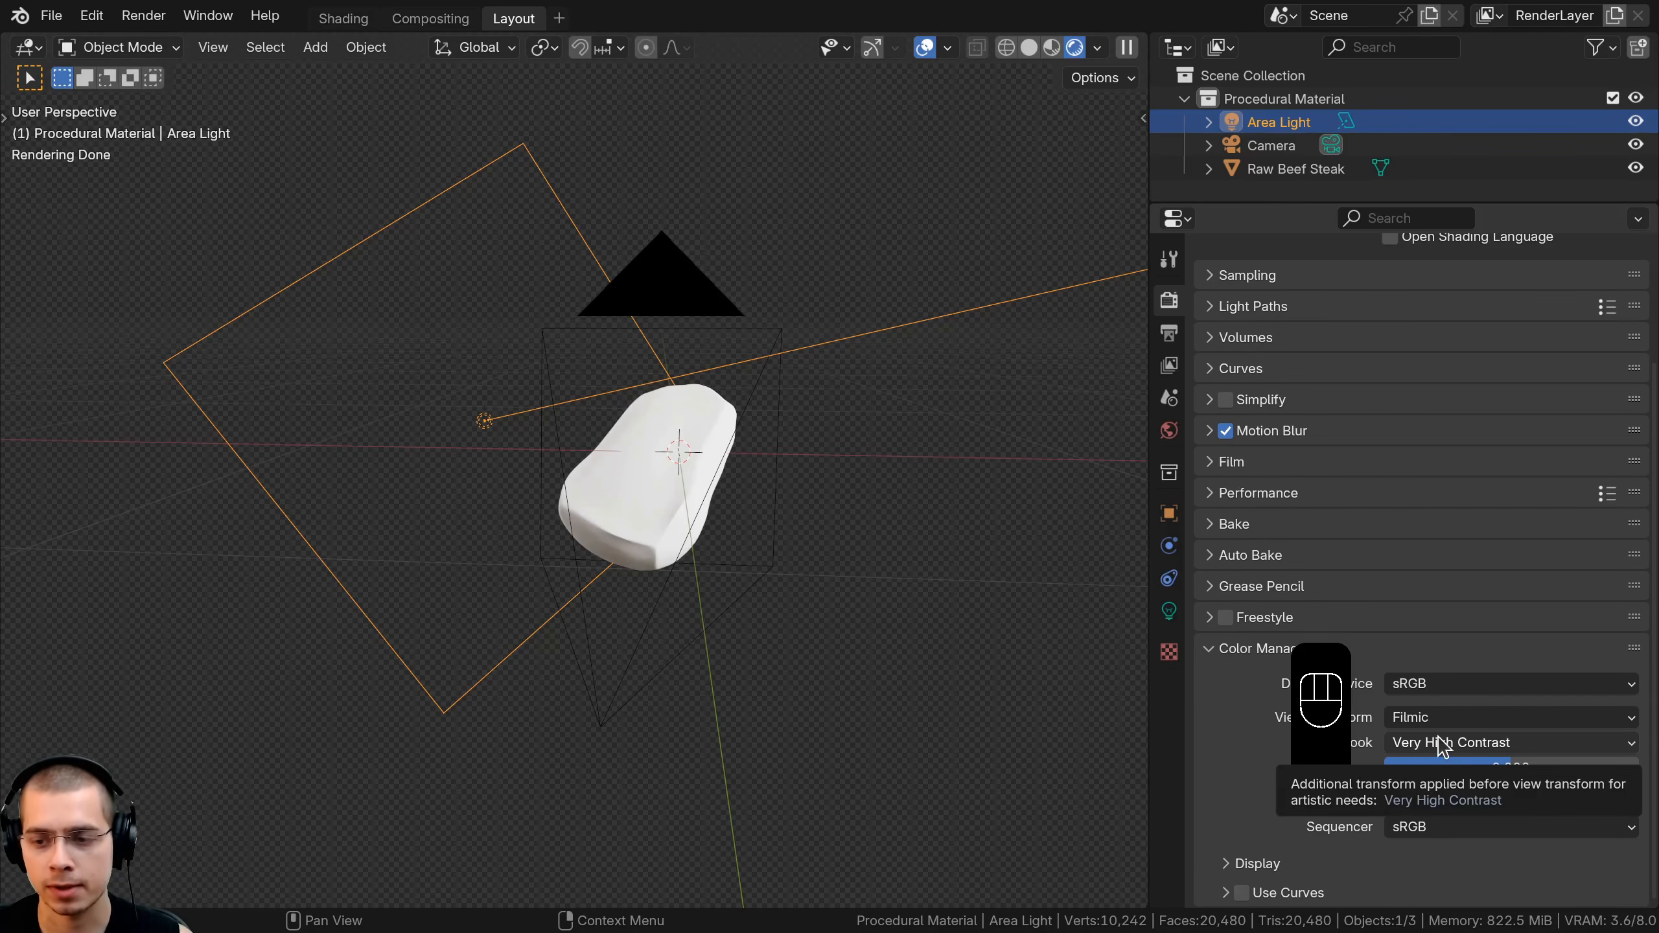
mouse_move(830, 586)
middle_down()
mouse_move(752, 586)
mouse_move(804, 593)
middle_up()
Set up the Shading workspace with a rendered camera view, an enlarged node editor, and the Raw Beef Steak object selected
click(333, 19)
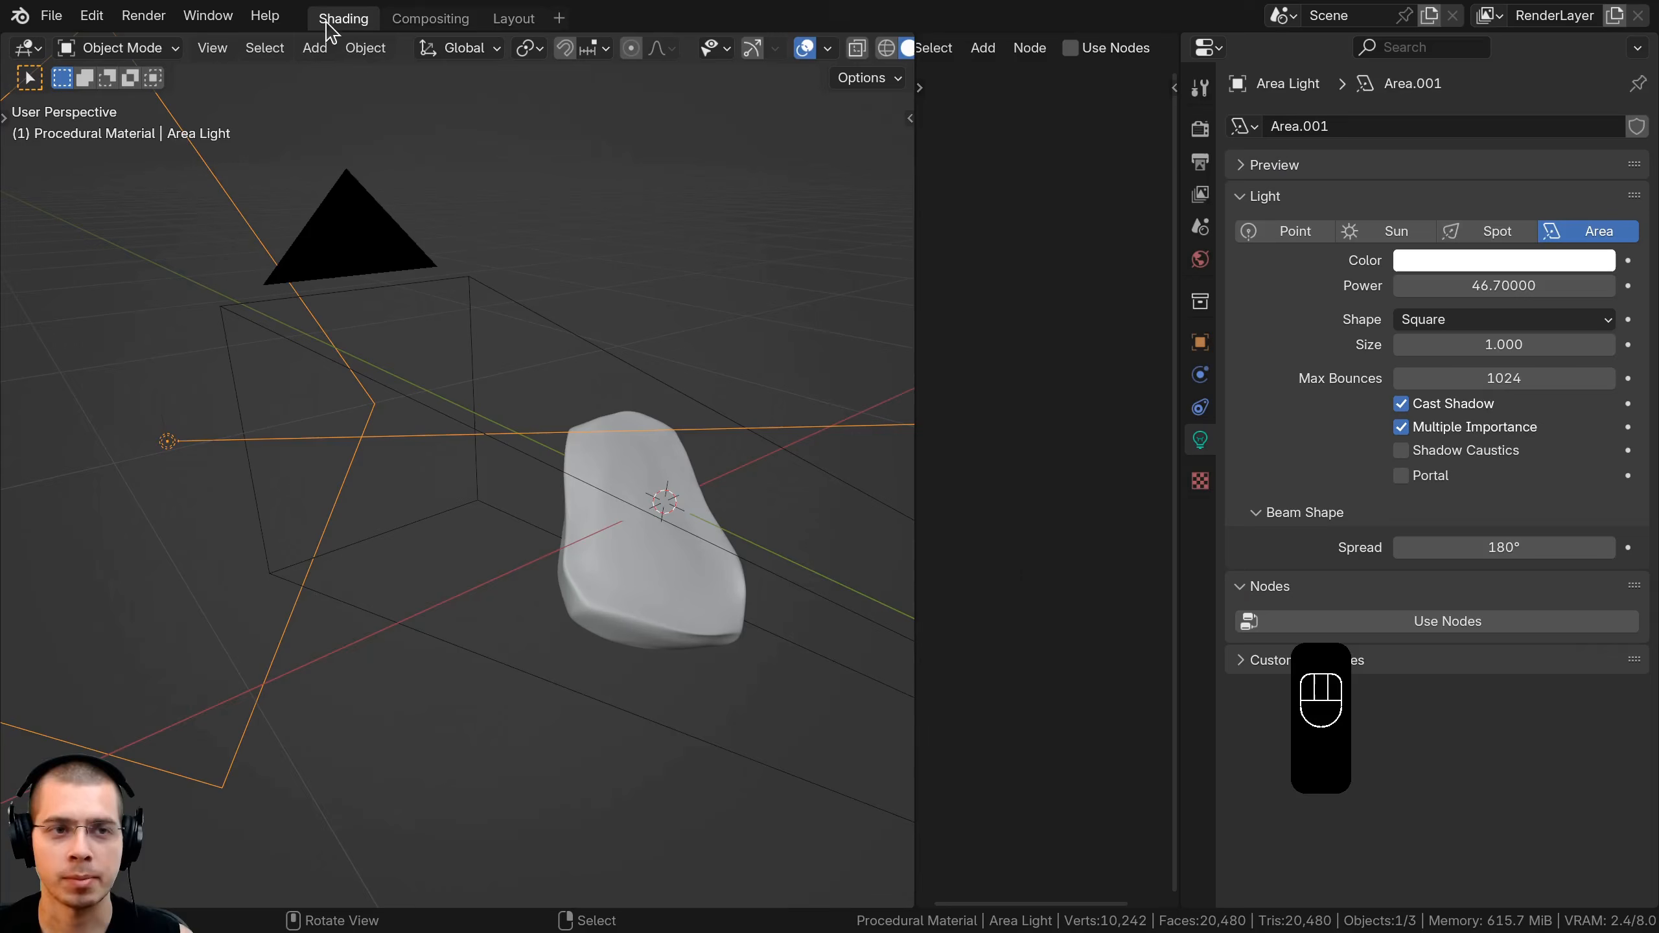
key(KP_0)
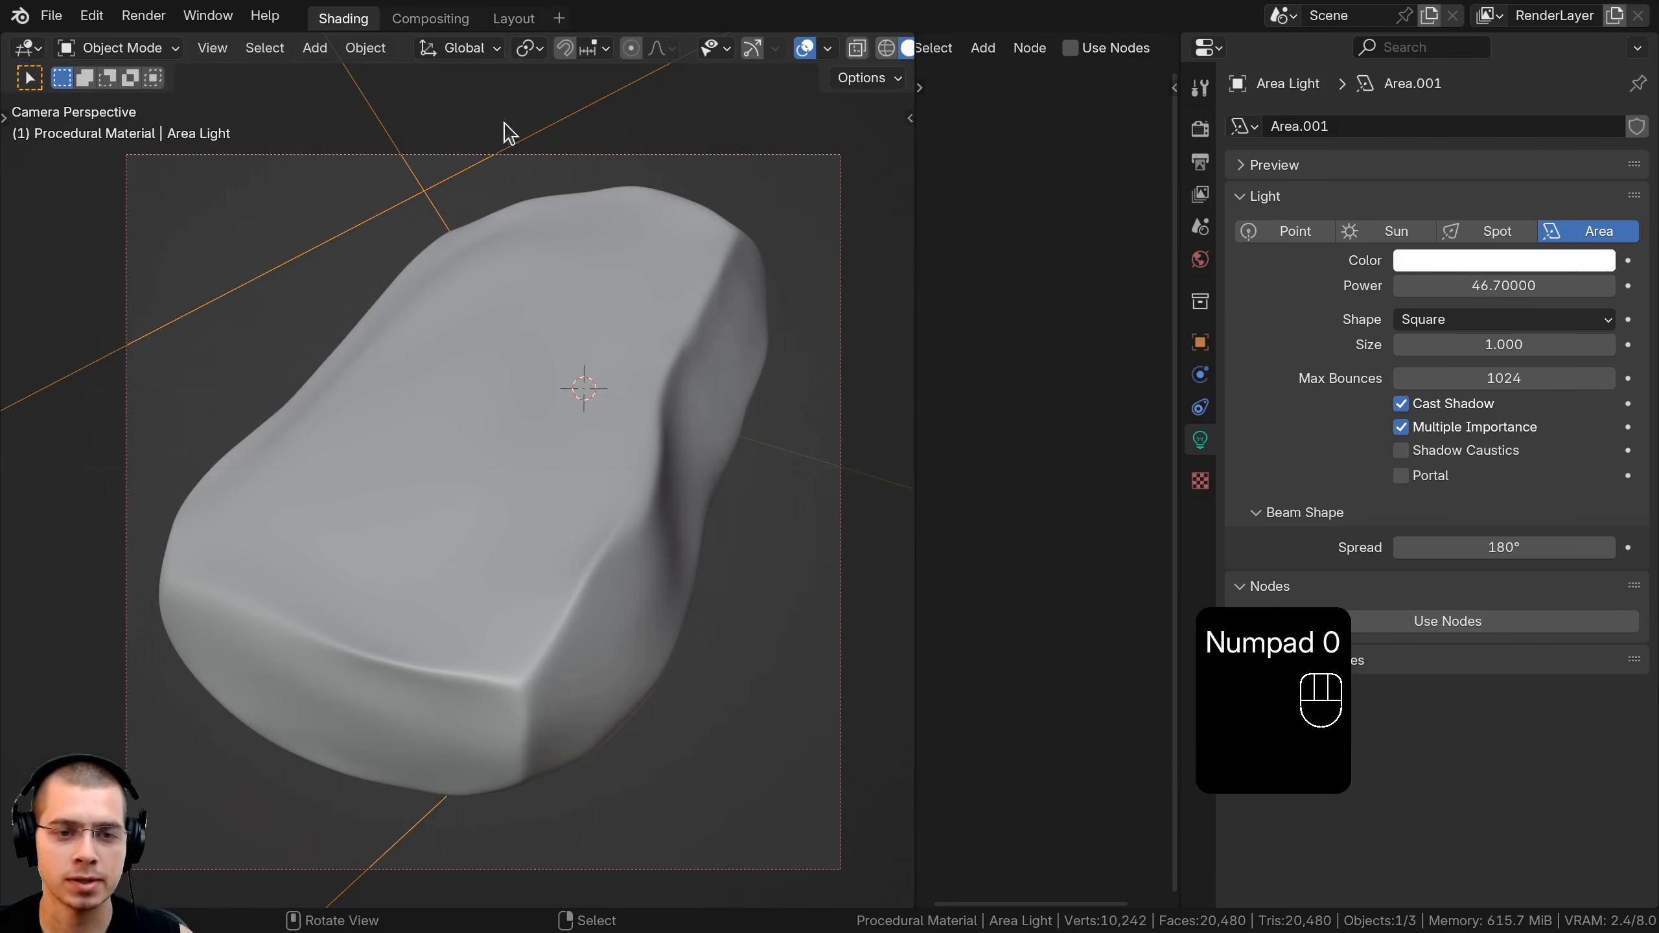
drag(911, 313, 508, 307)
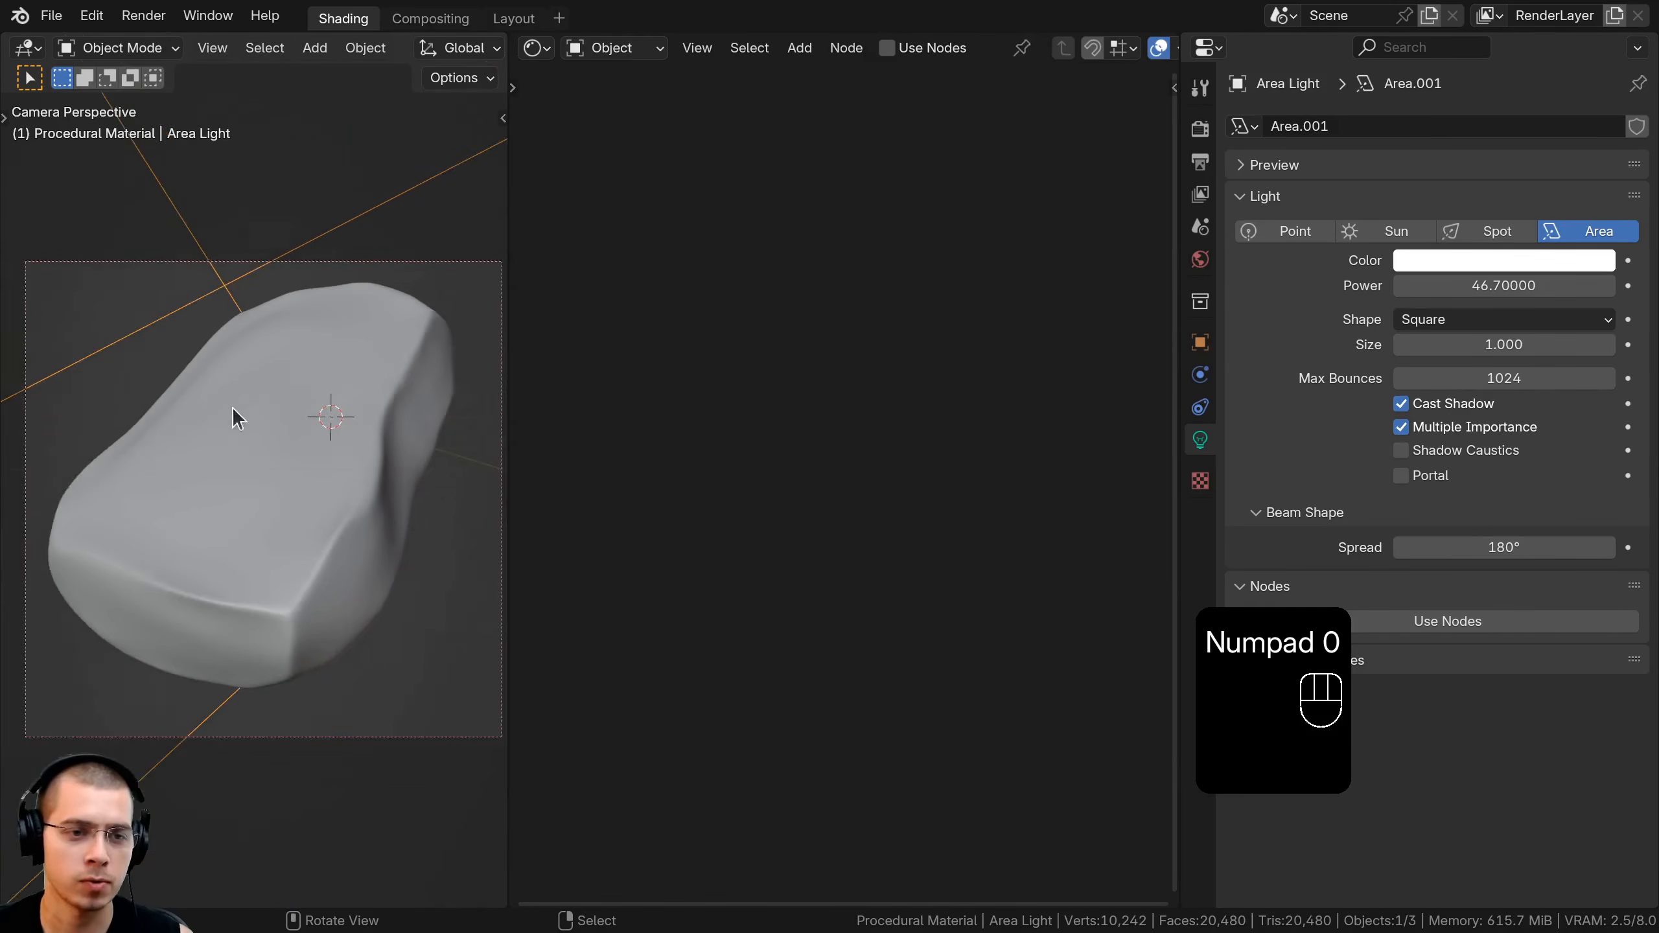
key(z)
click(511, 353)
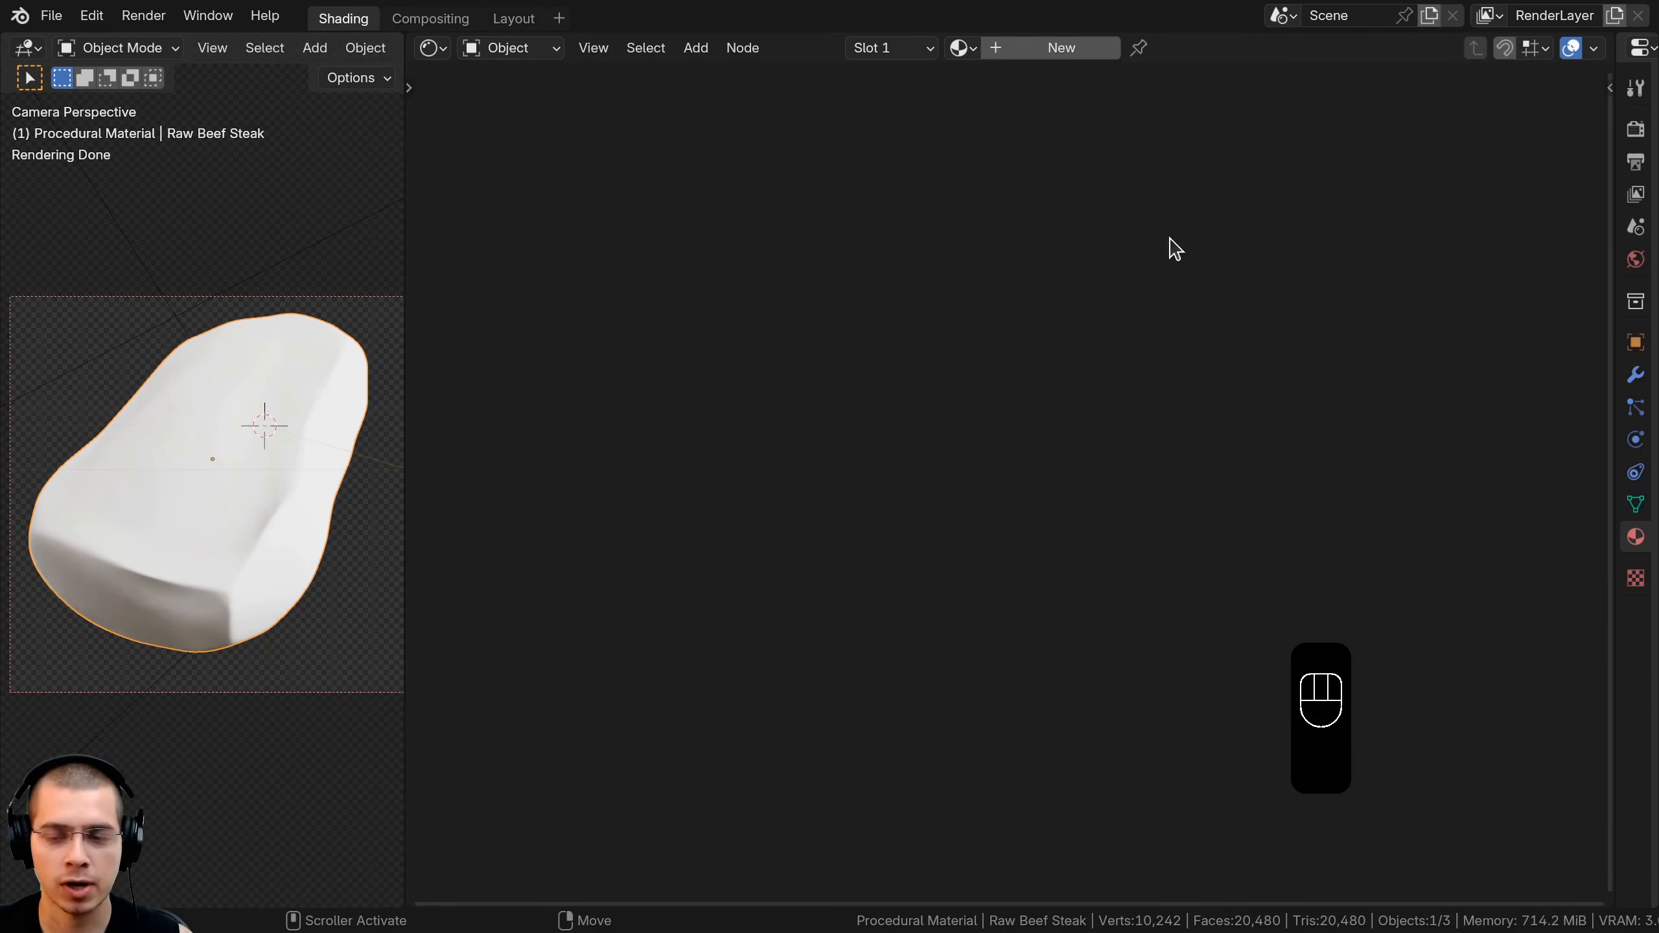
key(g)
right_click(308, 405)
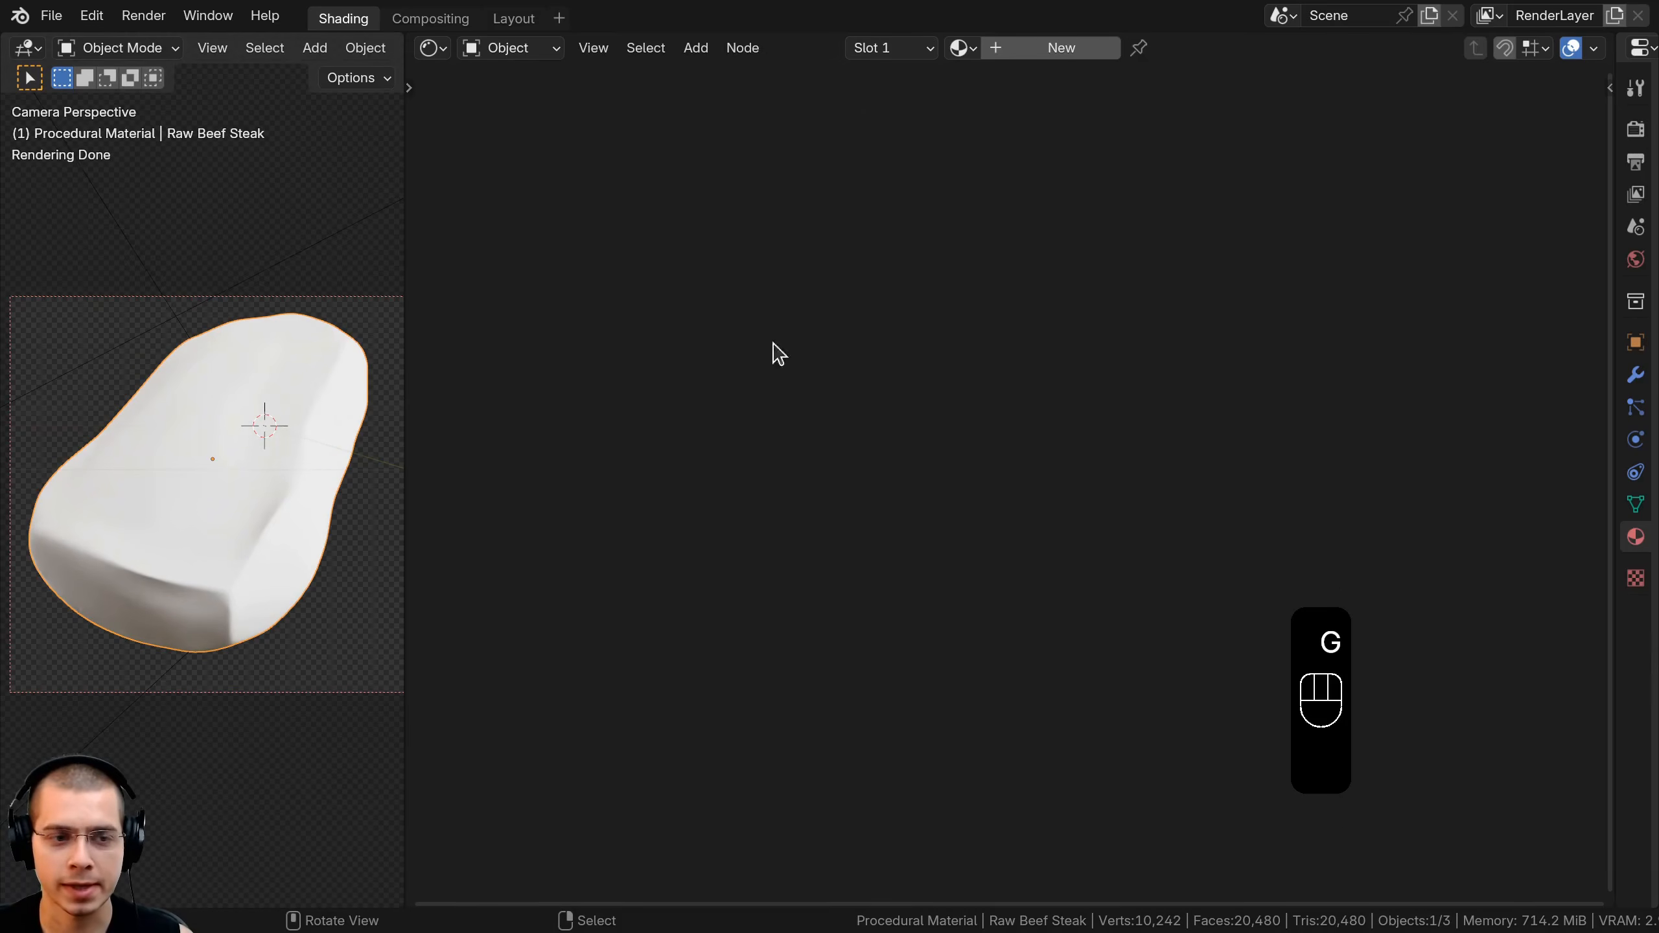
Create a new material named Raw Beef Steak and move its Principled BSDF node closer to the Material Output
click(1072, 49)
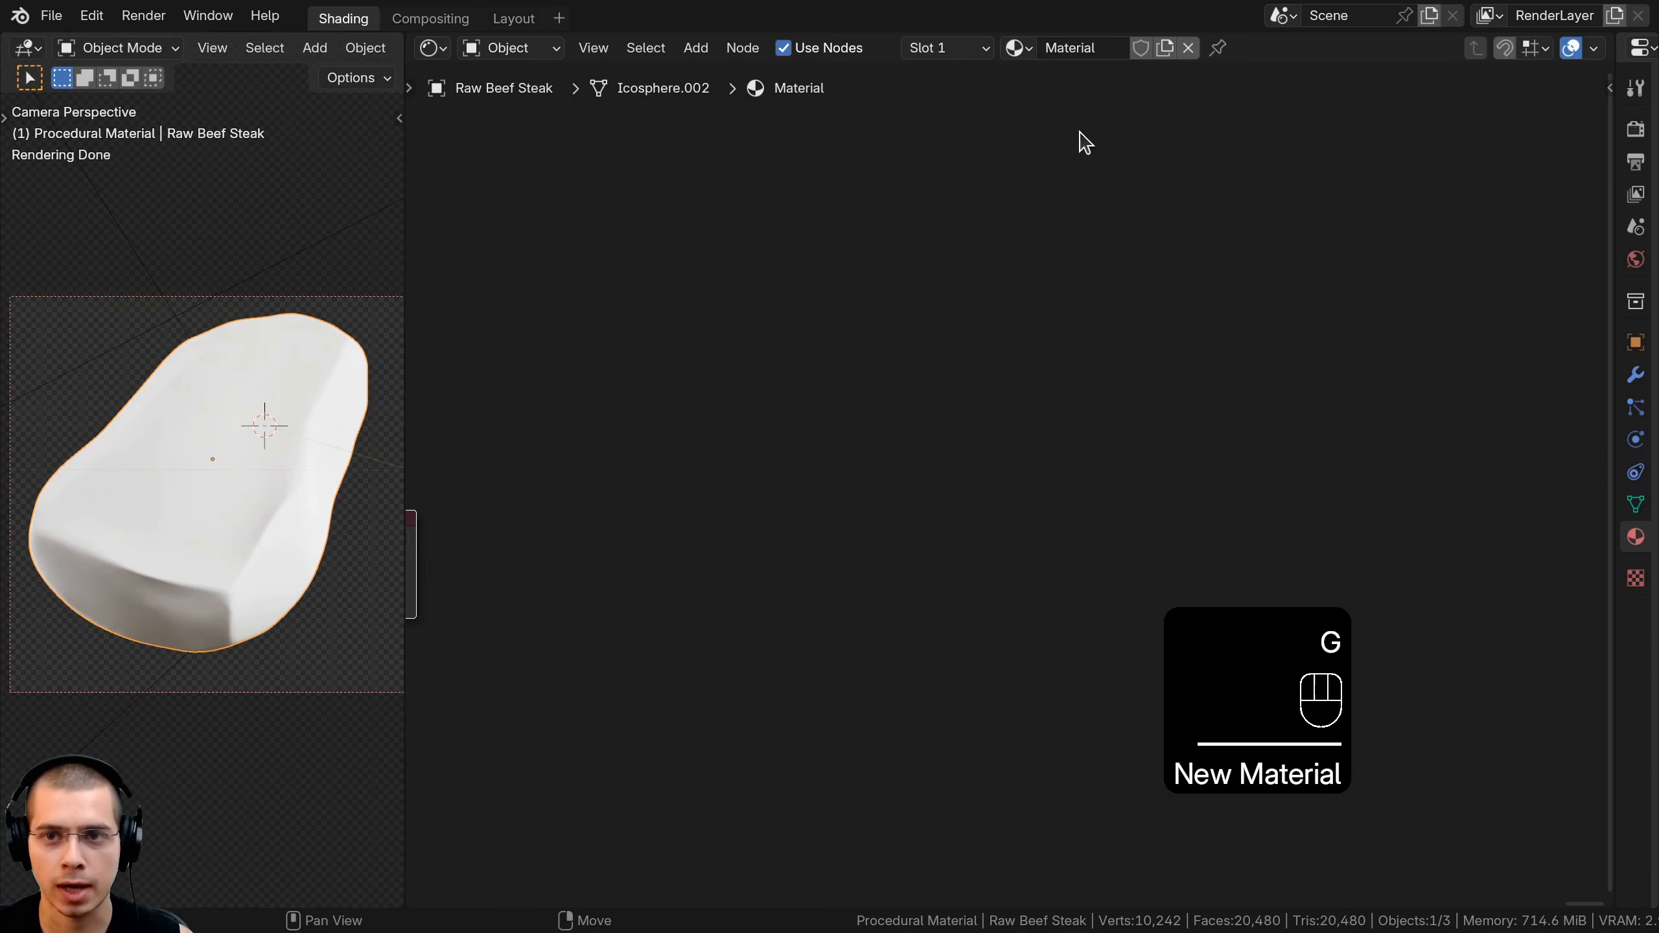
key(Return)
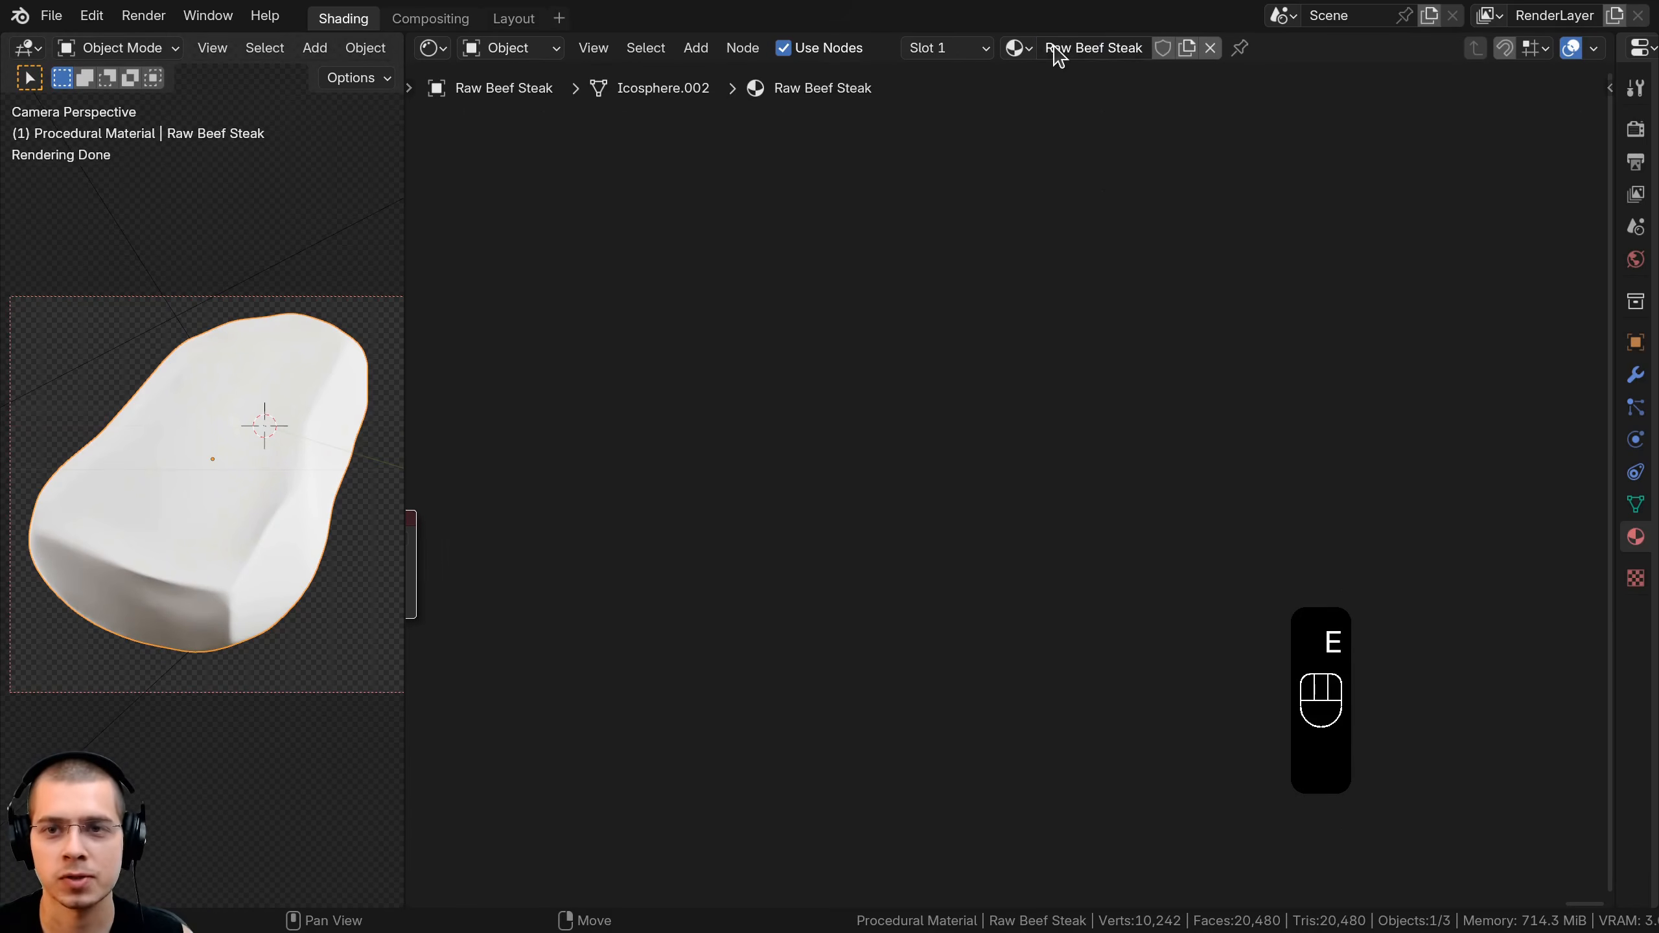
key(Home)
scroll(876, 458, up, 2)
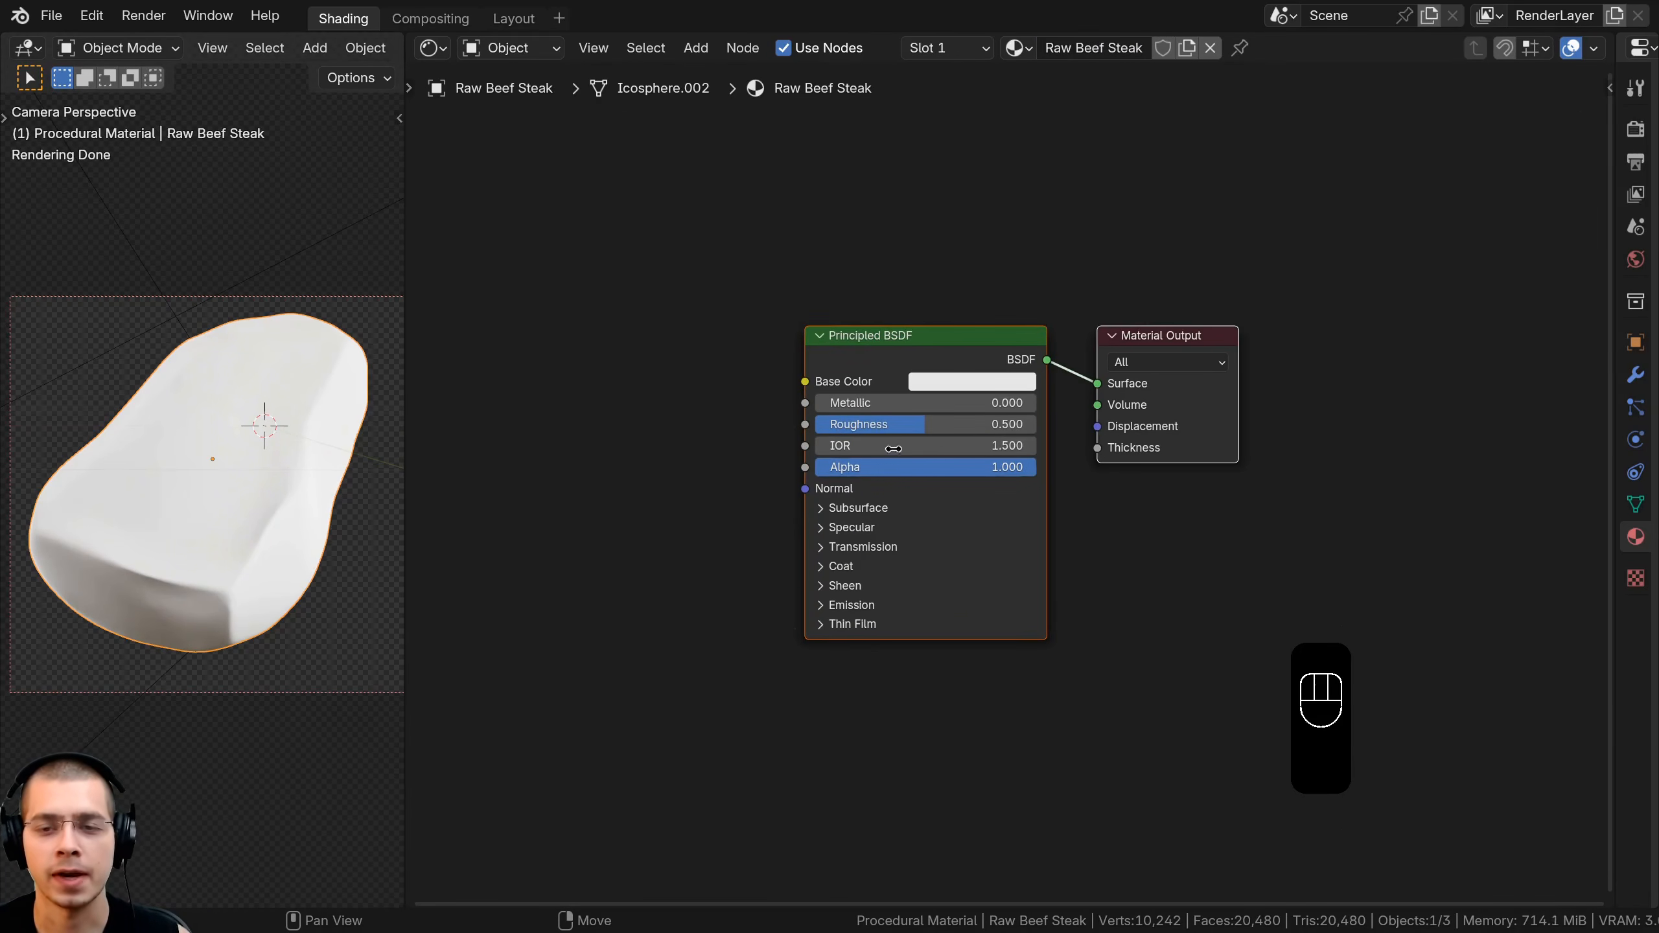
key(a)
drag(910, 343, 956, 320)
scroll(935, 340, up, 2)
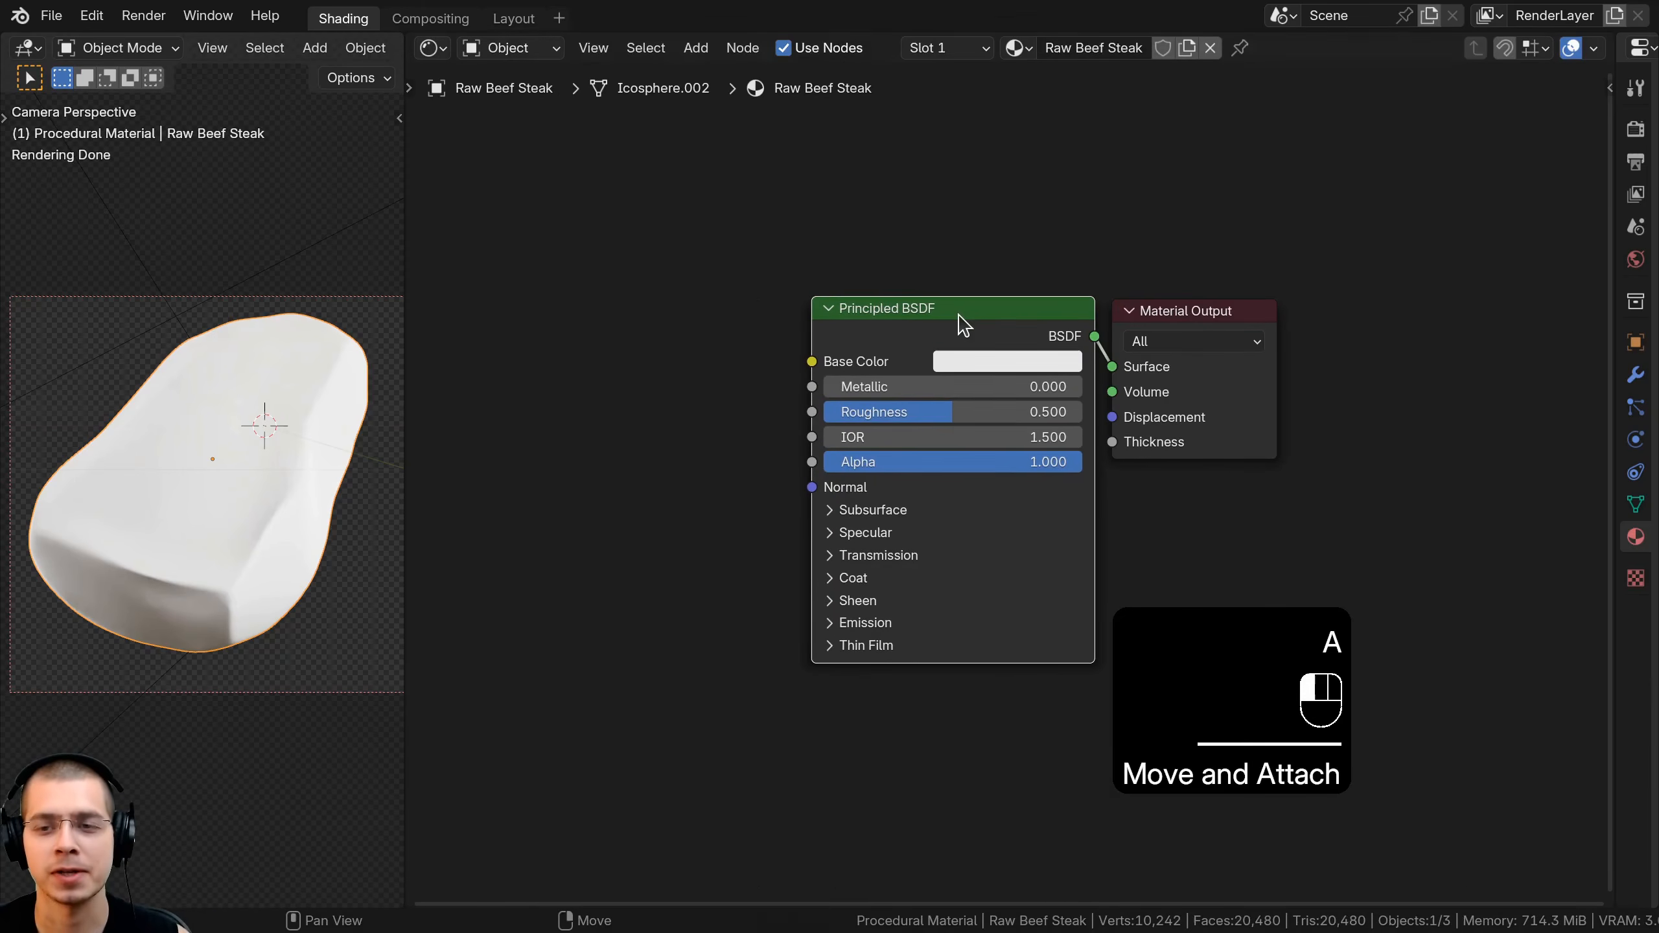
scroll(927, 282, up, 1)
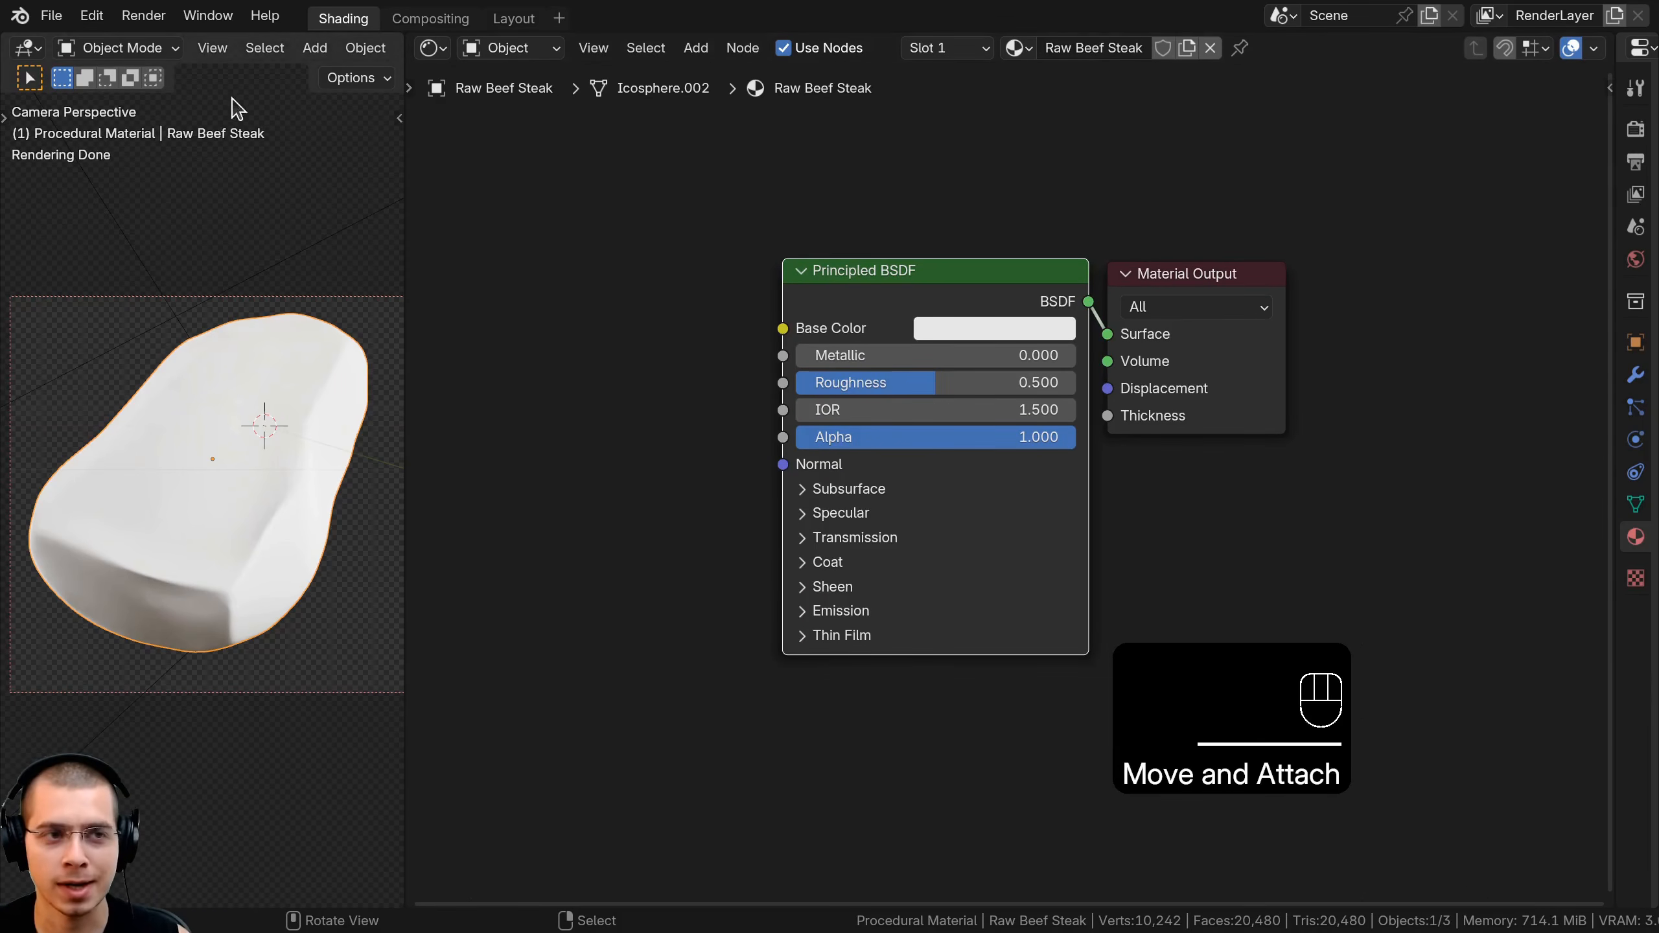
Search the add-on preferences for "node" to check that Node Wrangler is enabled, and return to the material's nodes
click(92, 16)
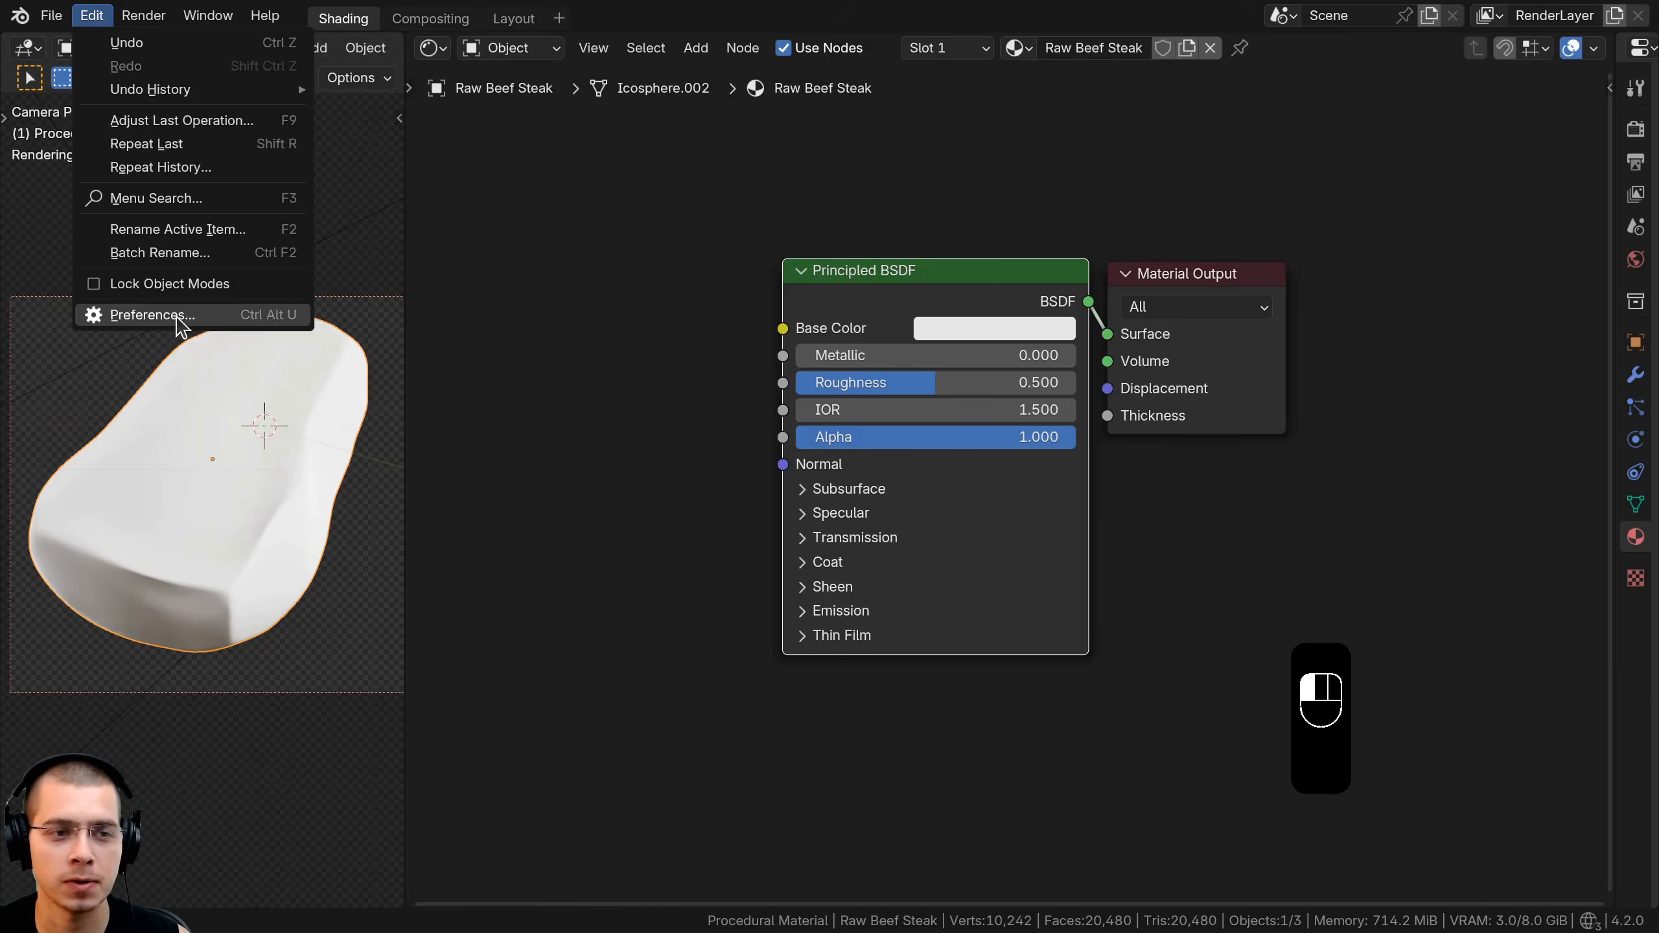
click(178, 316)
click(79, 236)
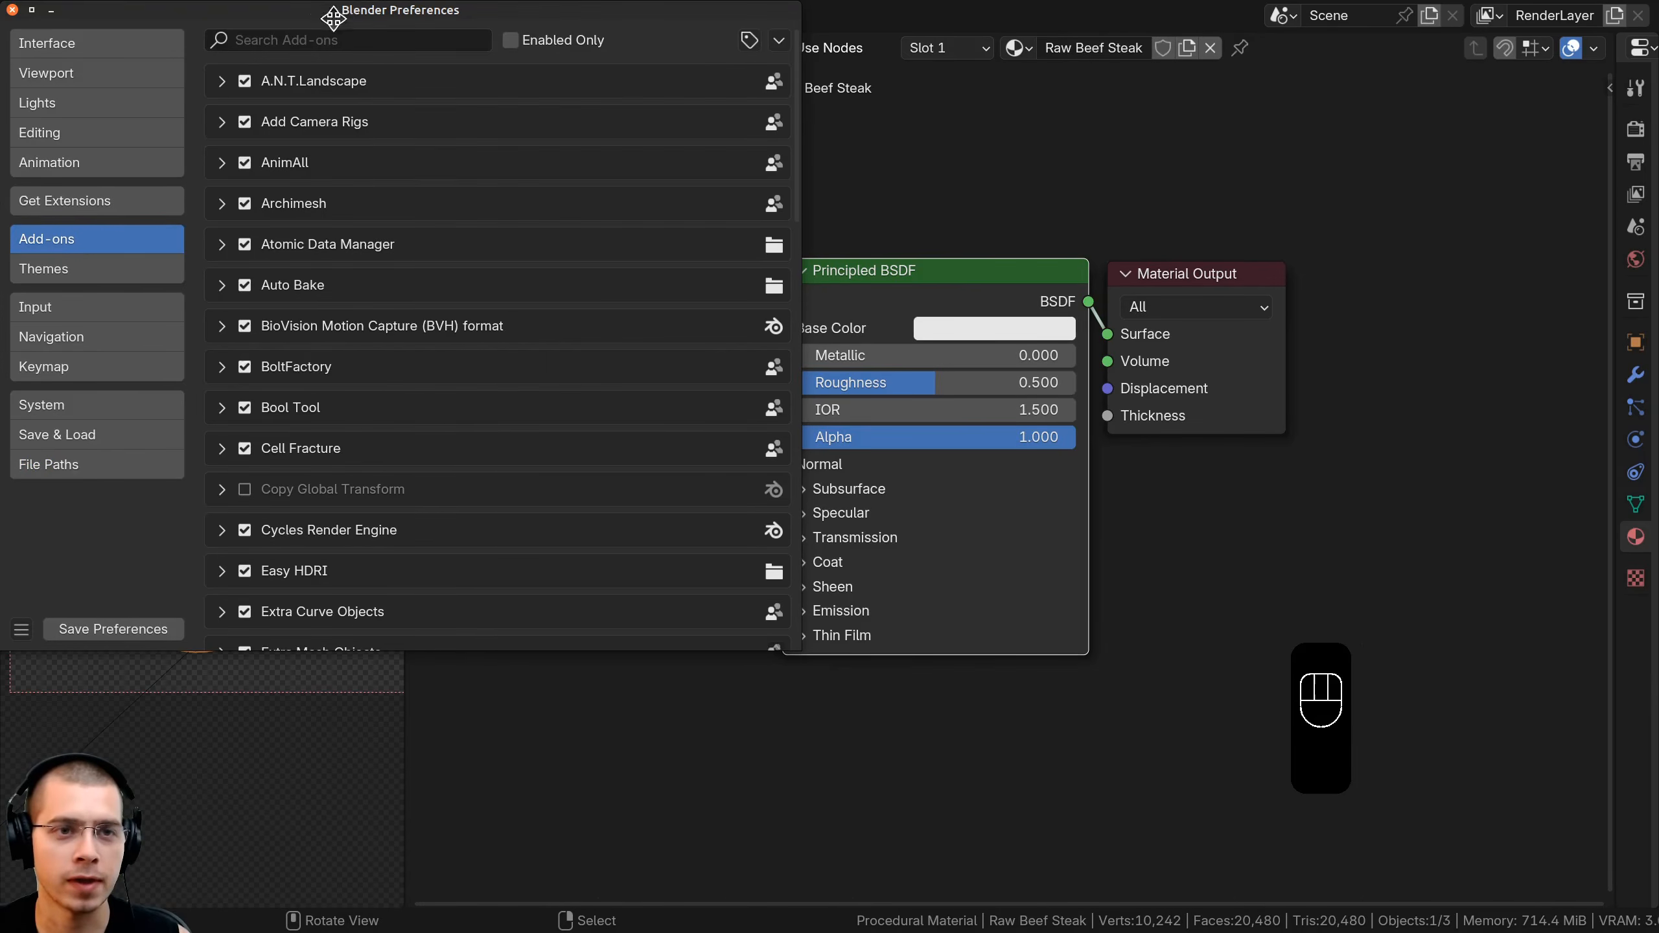
drag(320, 8, 593, 67)
click(623, 97)
text(node)
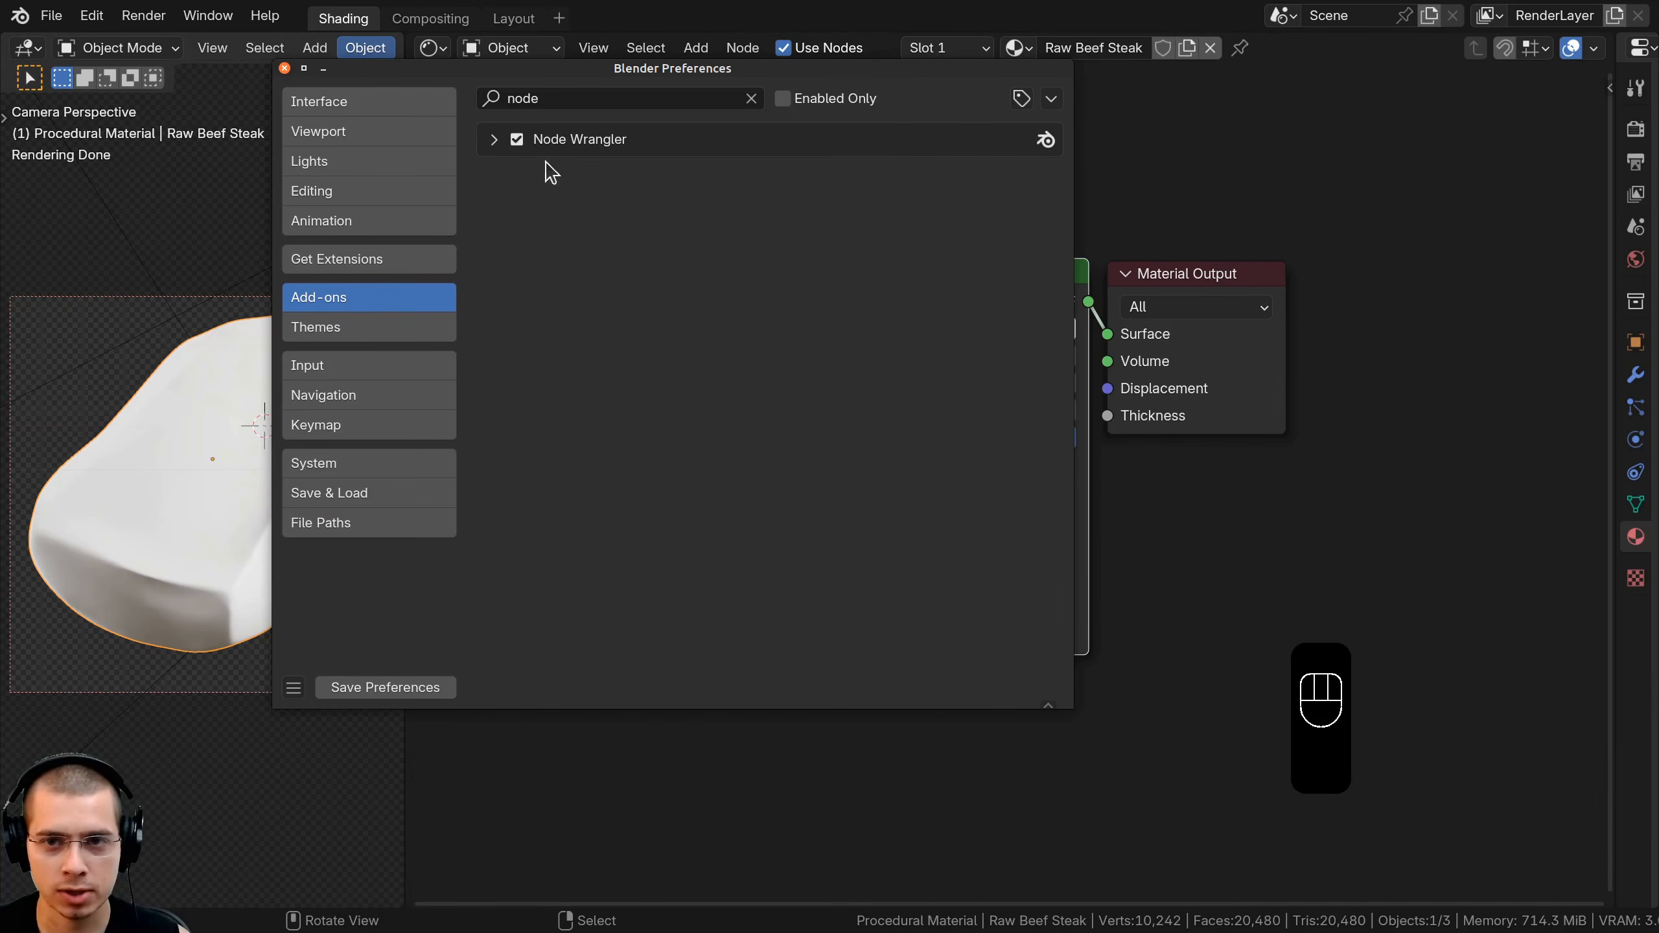
click(285, 68)
key(a)
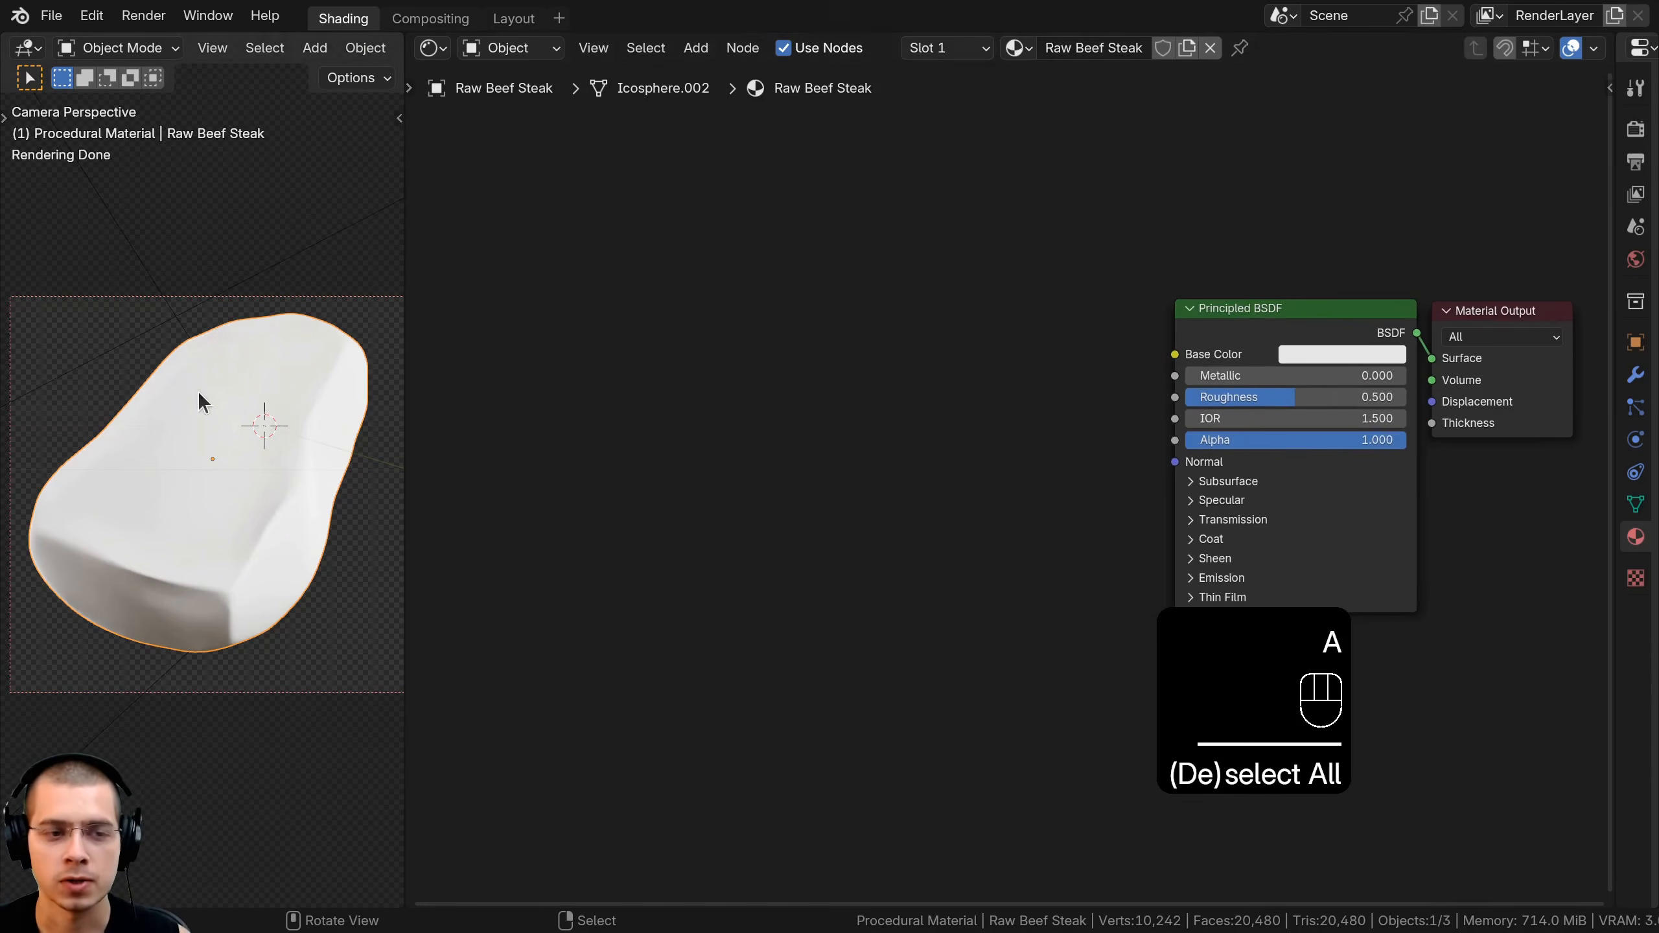
Add a Noise Texture node in the empty space well before the Principled BSDF node
scroll(247, 385, up, 1)
scroll(273, 435, down, 1)
shift+middle_drag(250, 400, 246, 399)
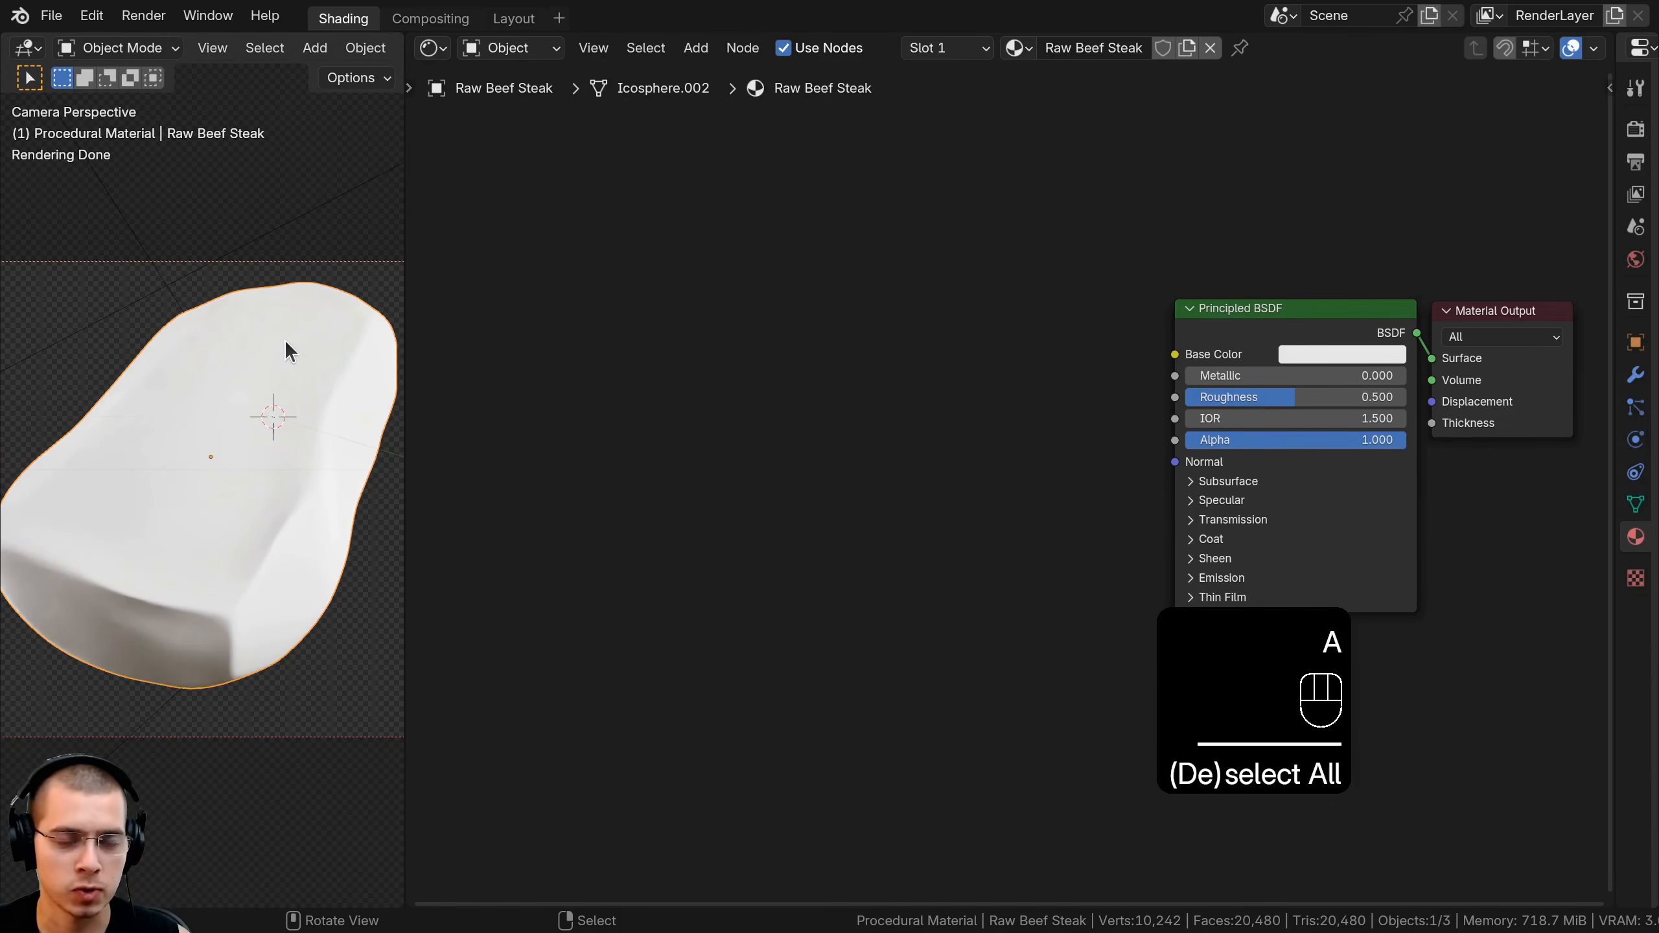
scroll(770, 256, down, 1)
mouse_move(766, 253)
middle_down()
mouse_move(750, 251)
mouse_move(765, 252)
middle_up()
key(shift+a)
click(767, 254)
text(nois)
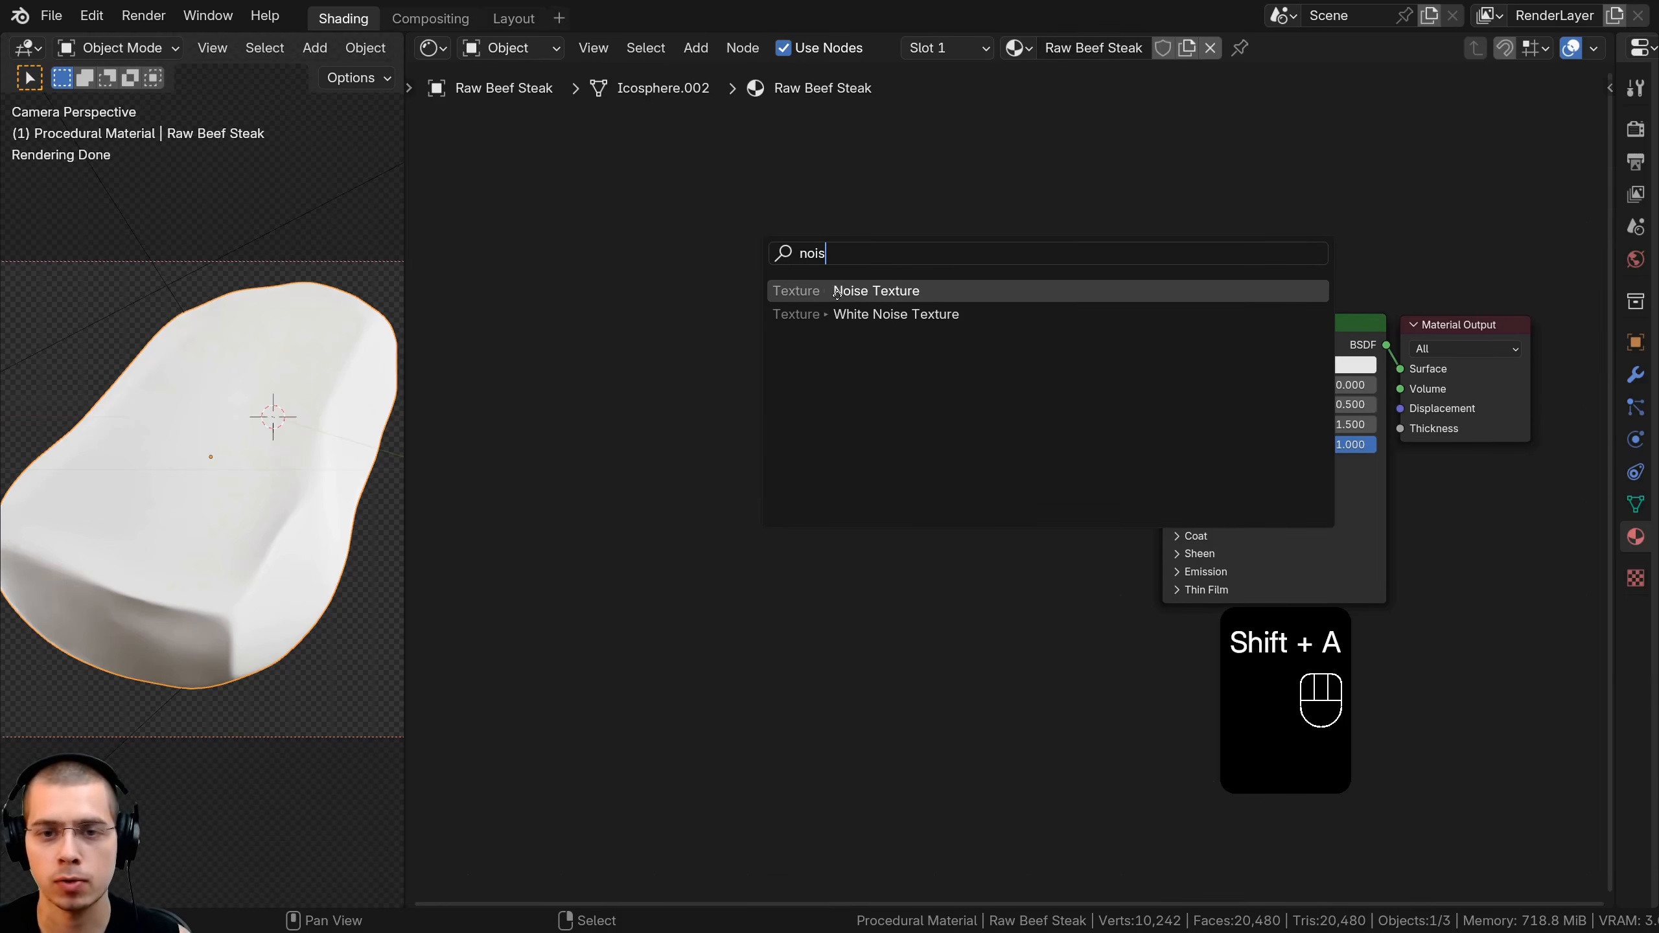
click(837, 292)
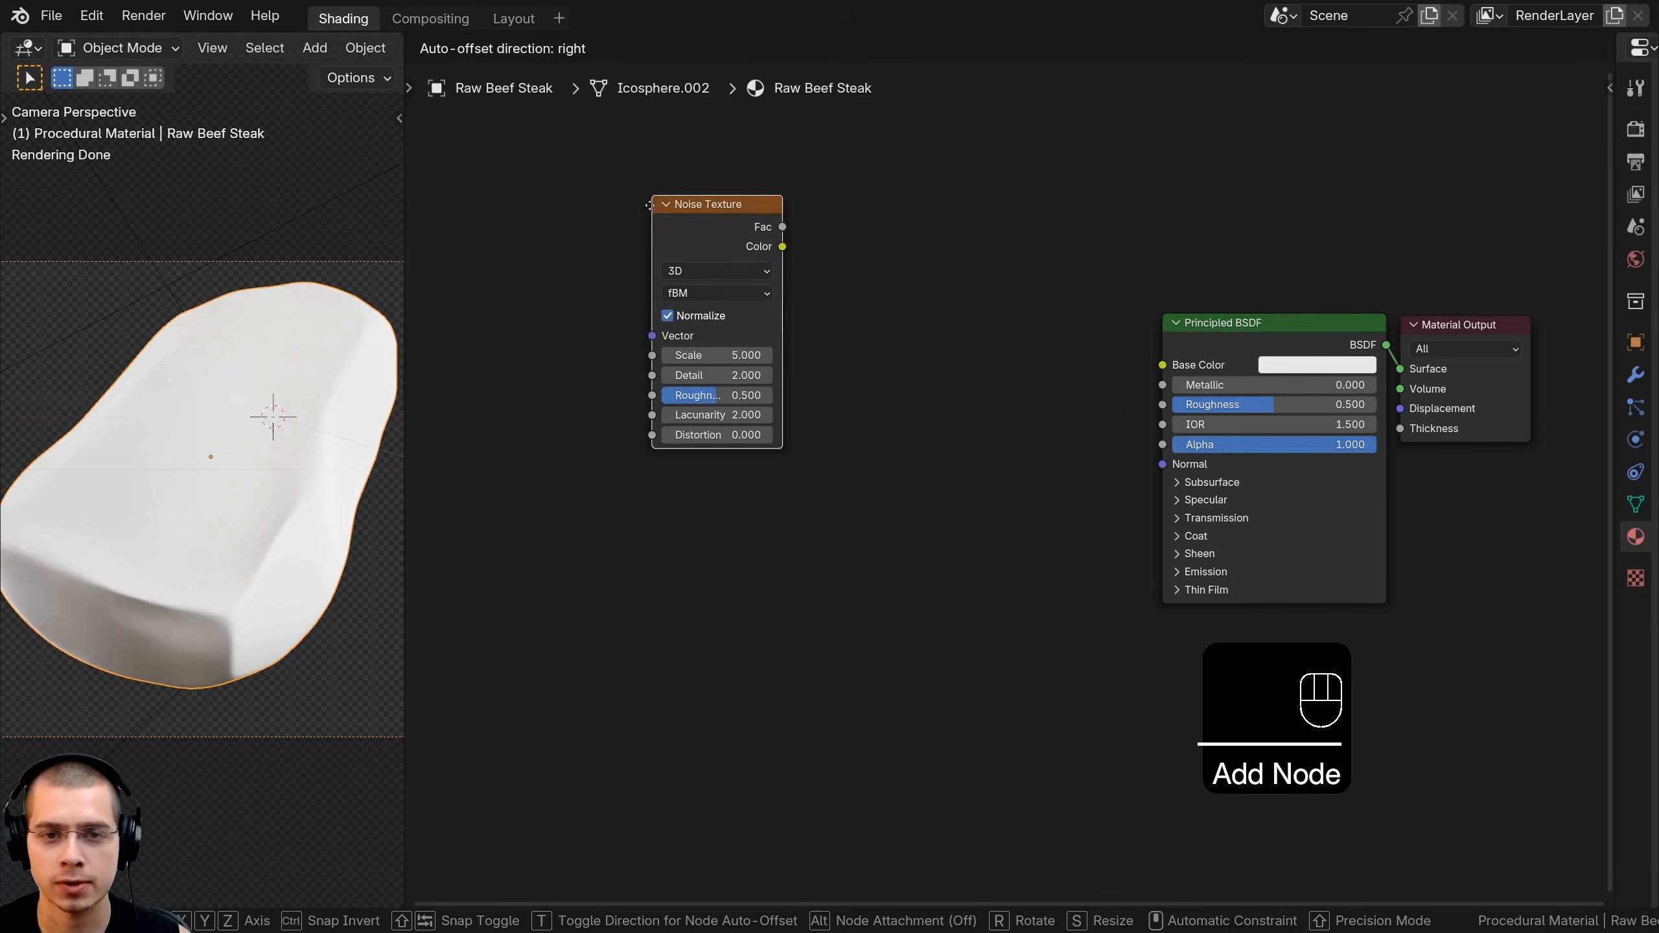
click(941, 307)
drag(940, 310, 923, 311)
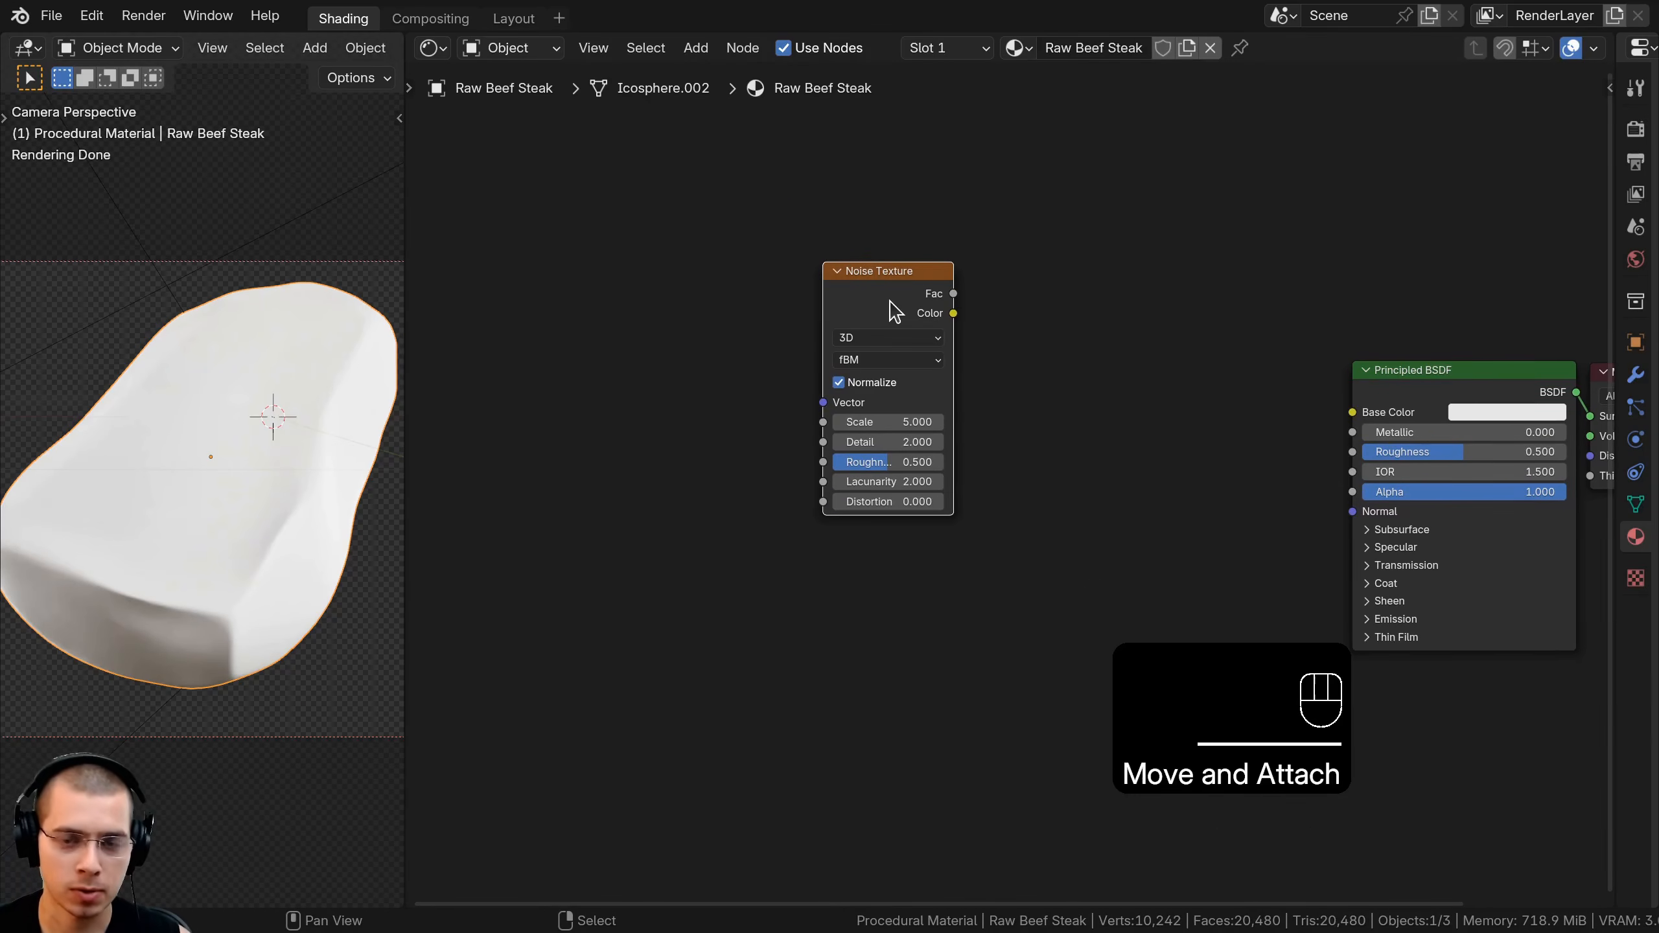
Add Texture Coordinate and Mapping nodes feeding the Noise Texture's Vector input
key(ctrl)
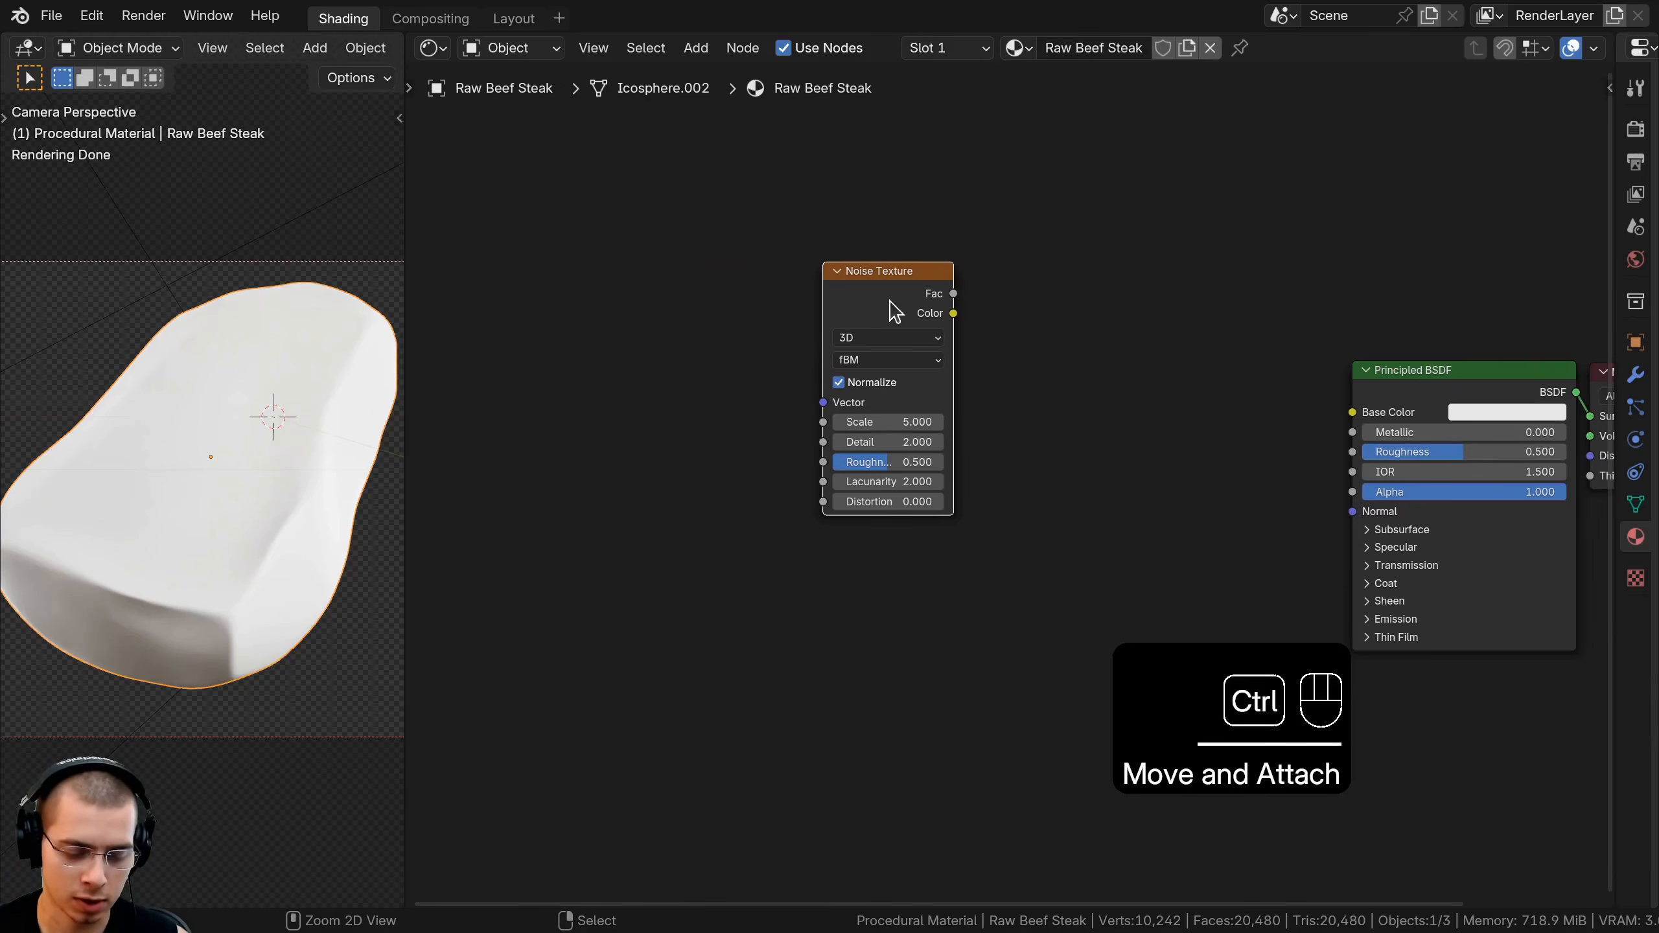
key(ctrl+t)
key(g)
key(g)
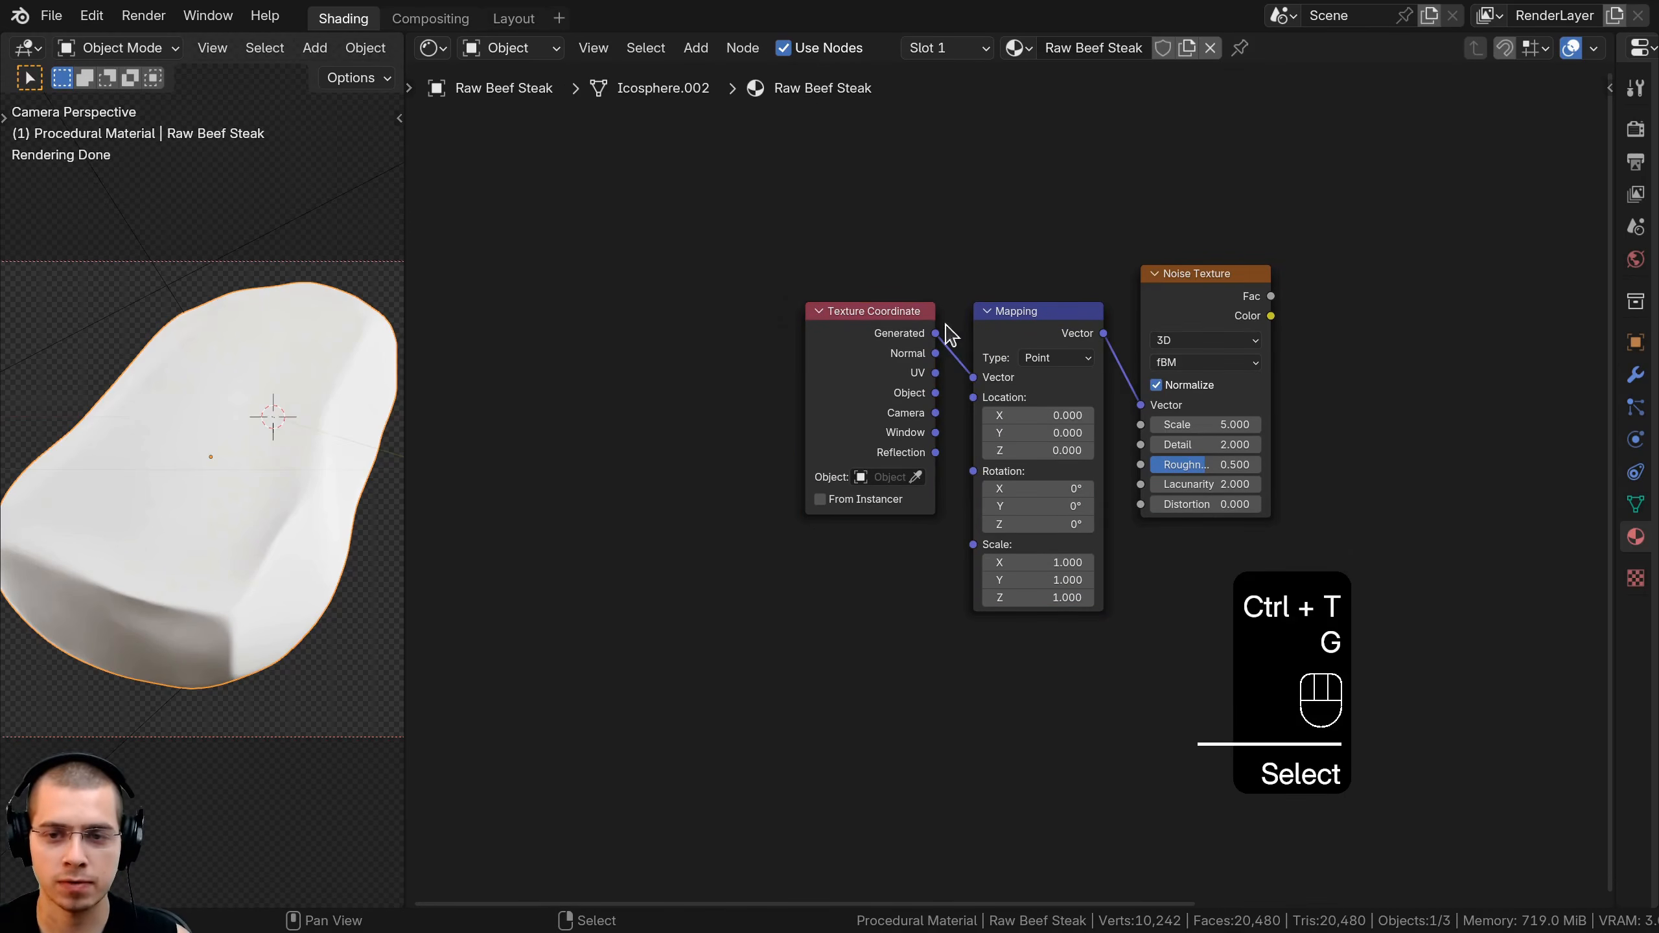
click(1175, 464)
Connect the Texture Coordinate's Object output to the Mapping node's Vector input and move the two nodes closer together
scroll(948, 443, up, 3)
key(a)
click(722, 370)
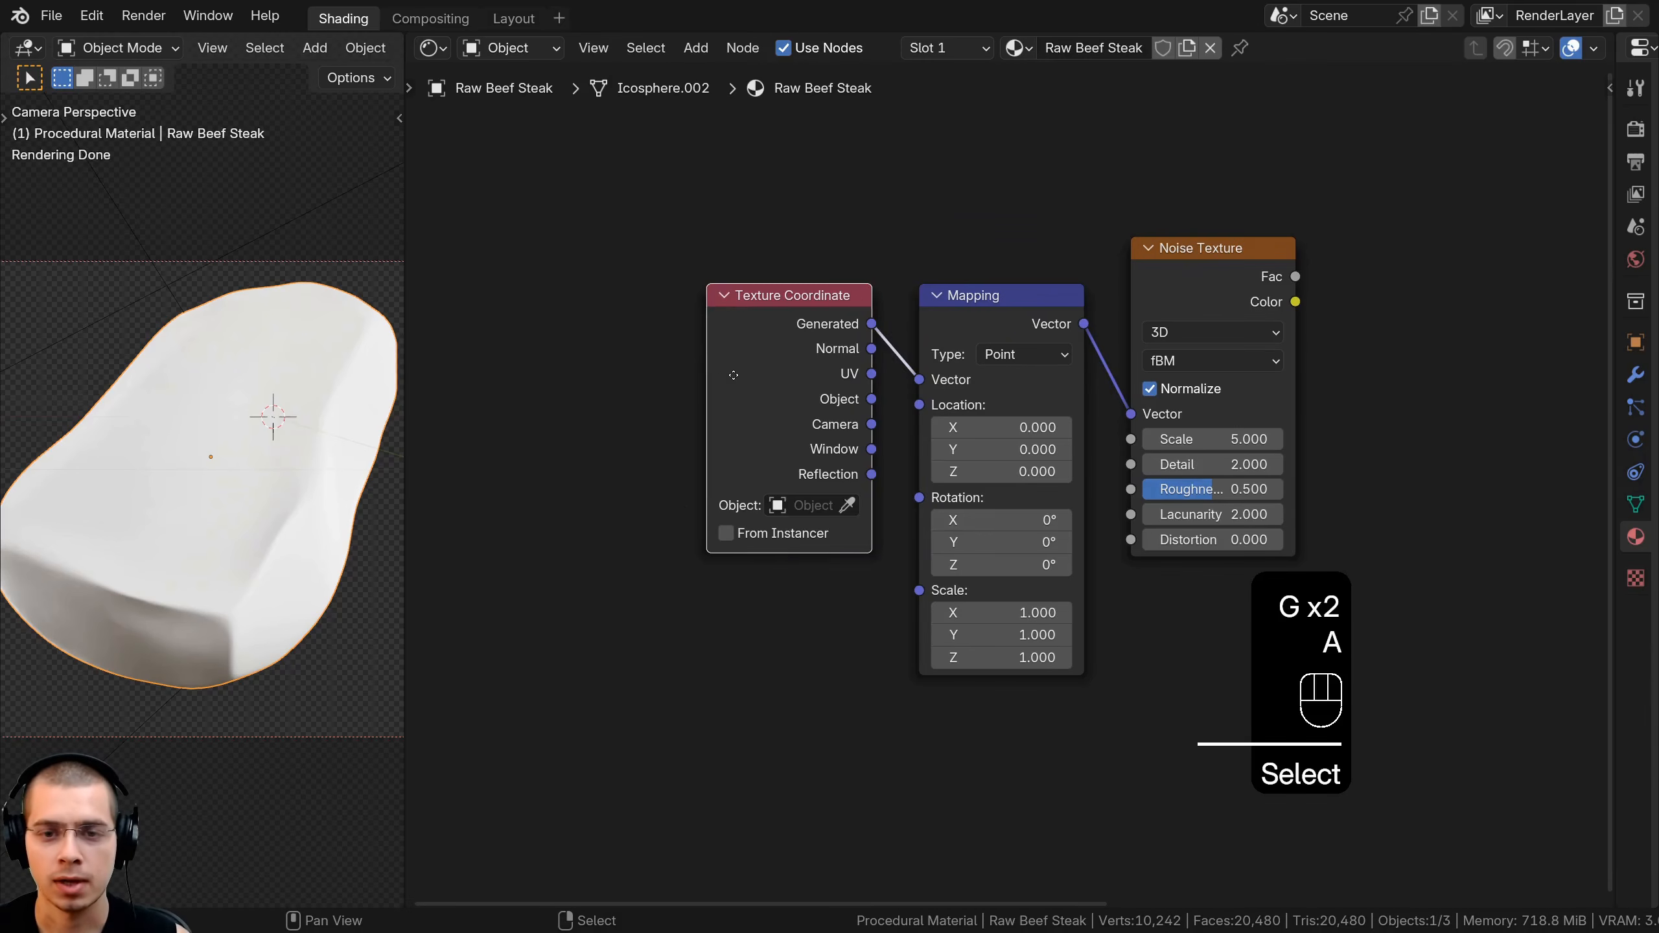
scroll(741, 371, up, 2)
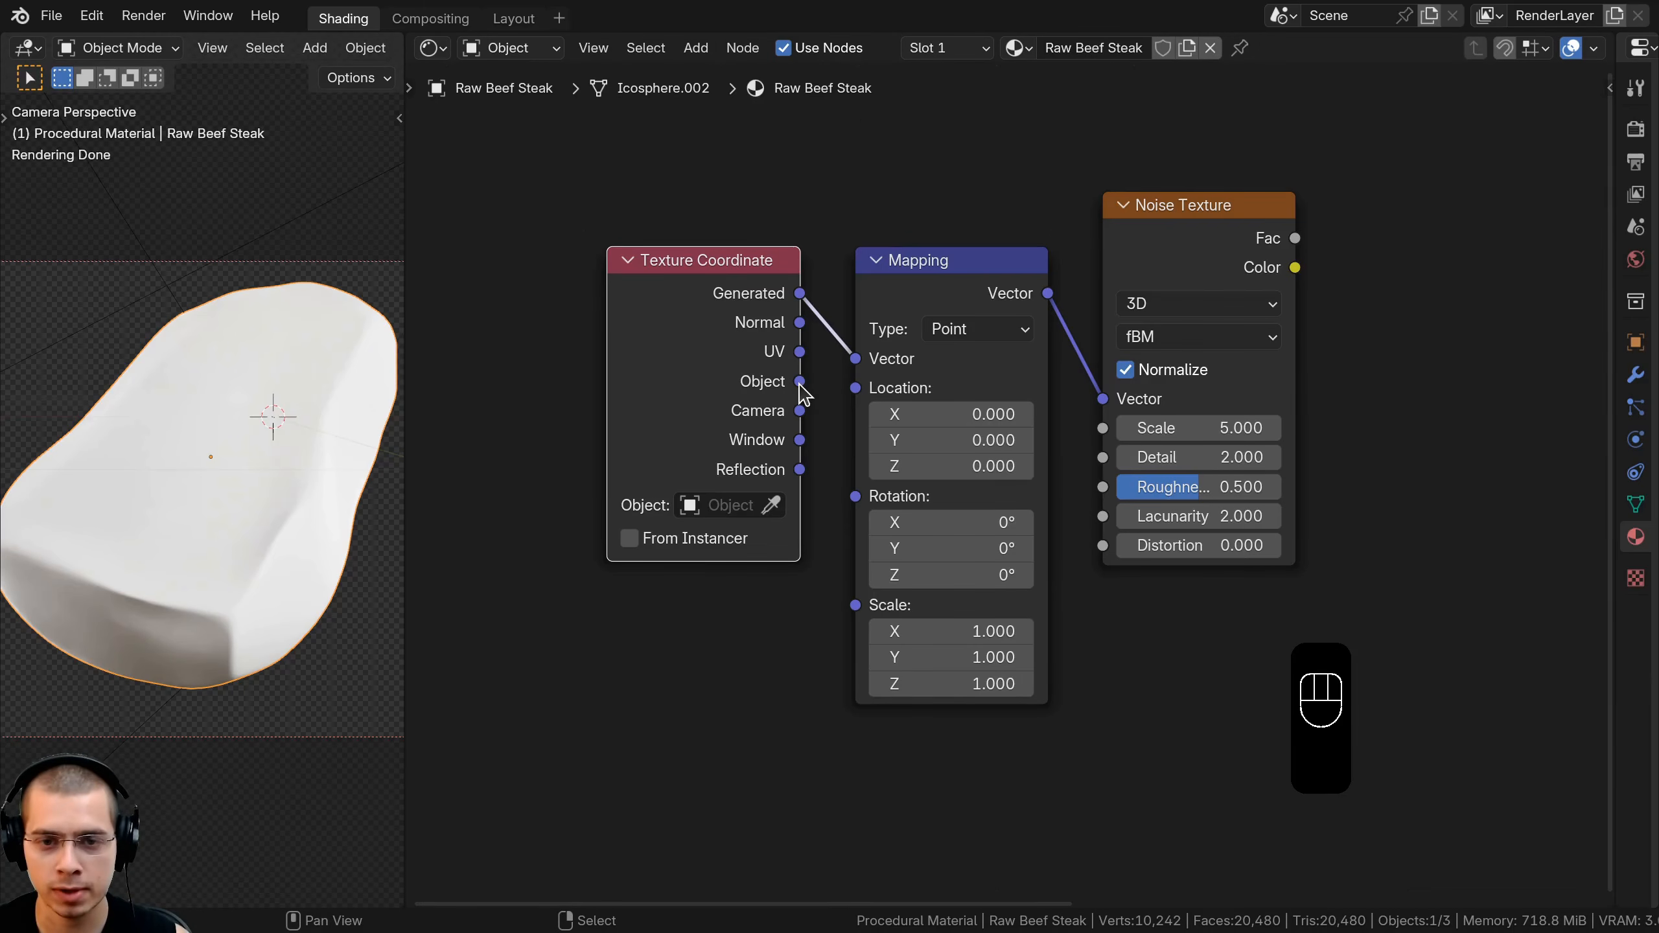
drag(800, 383, 869, 356)
drag(752, 324, 783, 330)
Join the Texture Coordinate and Mapping nodes in a frame and place it lower, well apart from the Noise Texture
scroll(779, 613, down, 4)
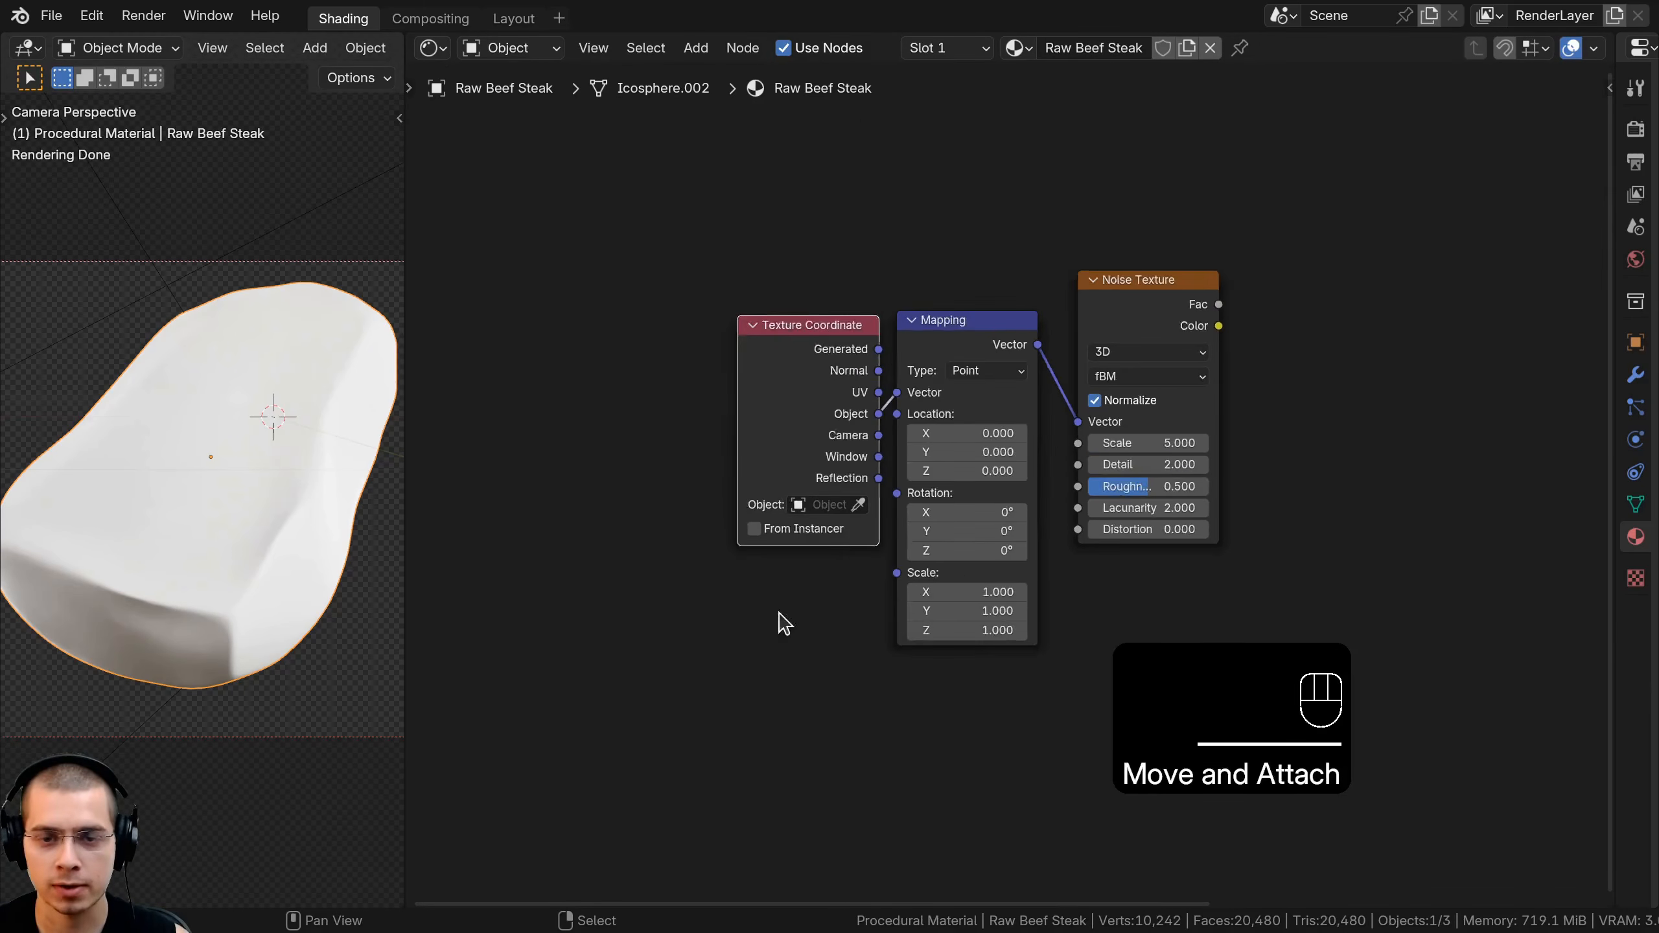
scroll(779, 612, down, 2)
middle_drag(1551, 569, 1330, 548)
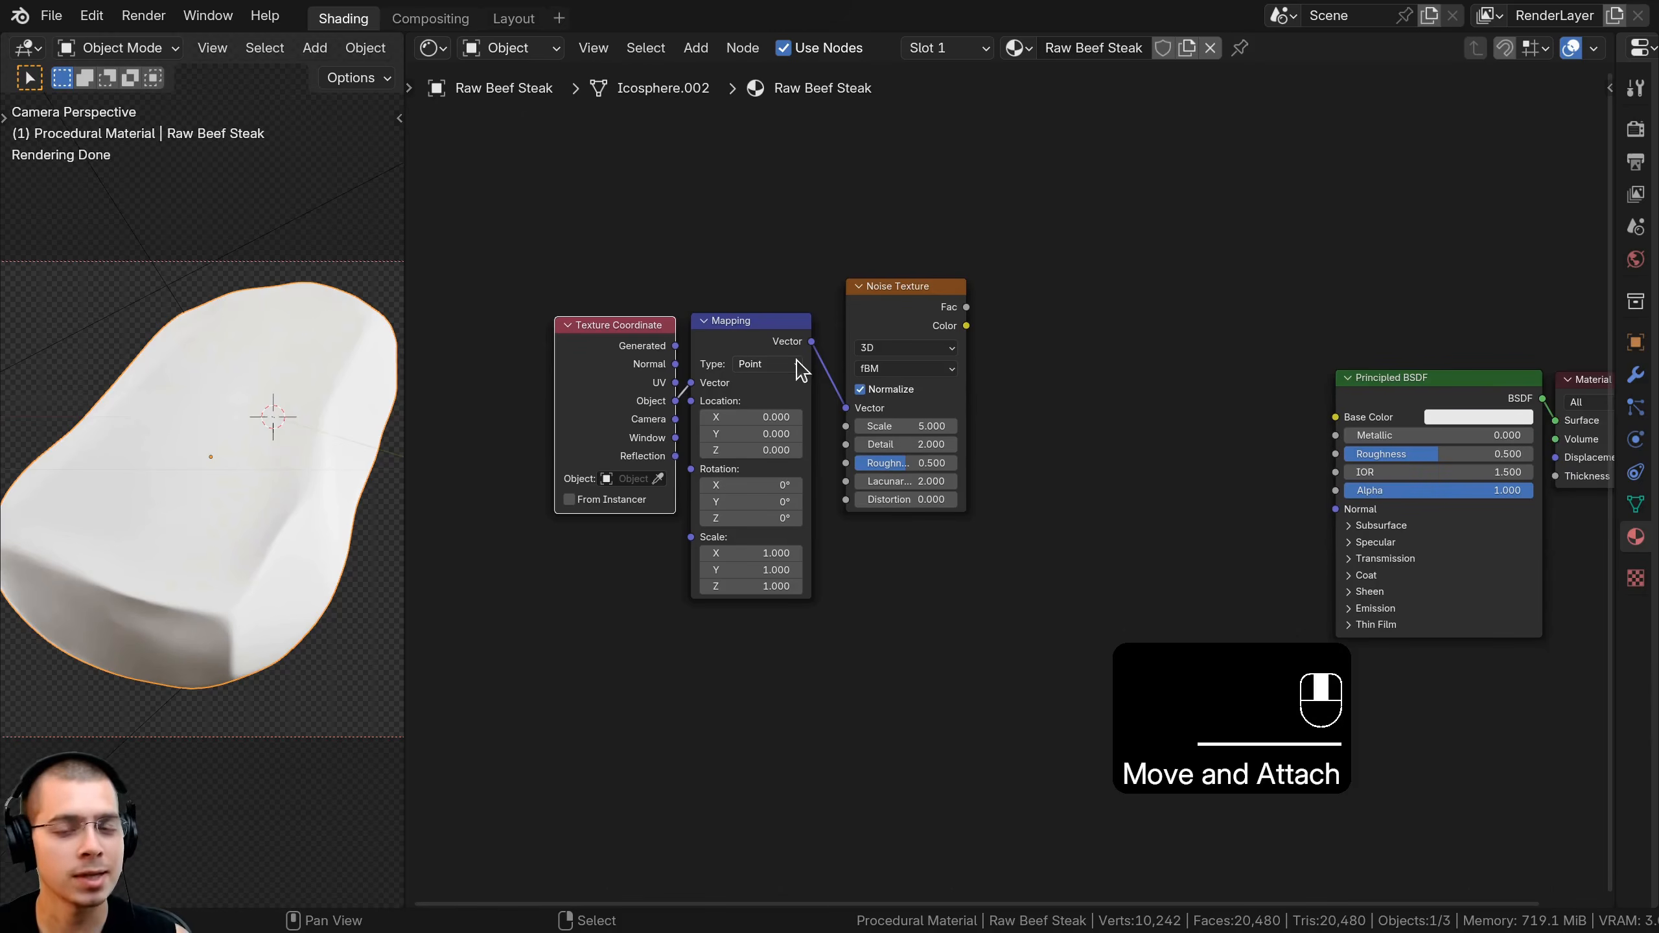
middle_drag(1061, 288, 1054, 288)
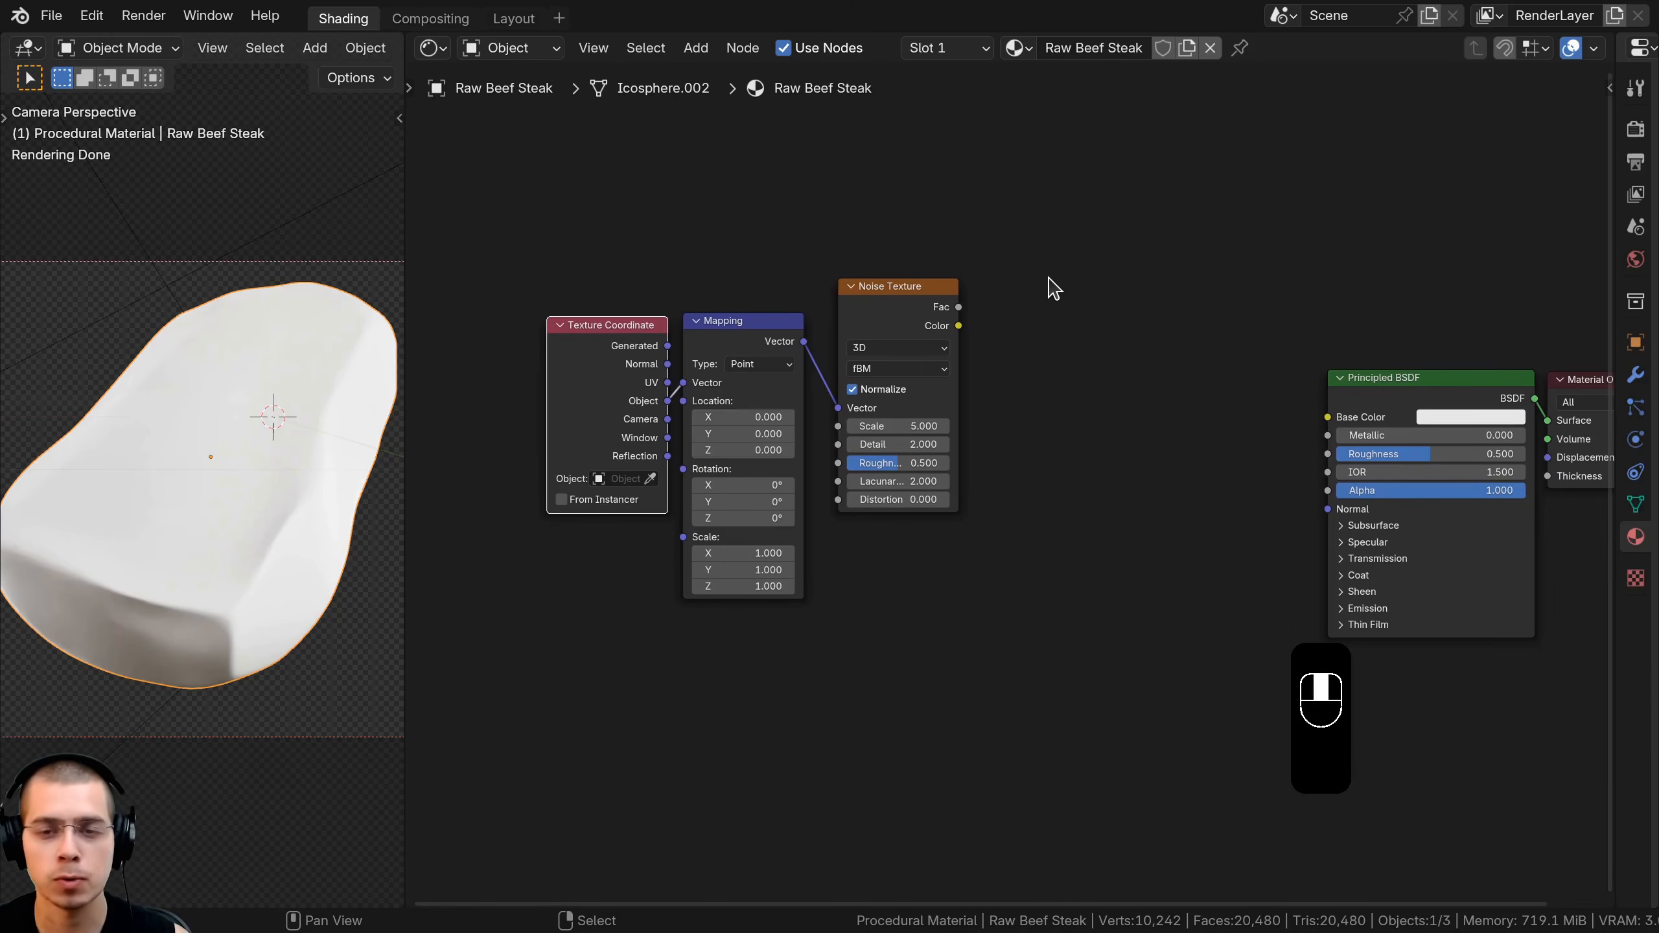
click(580, 521)
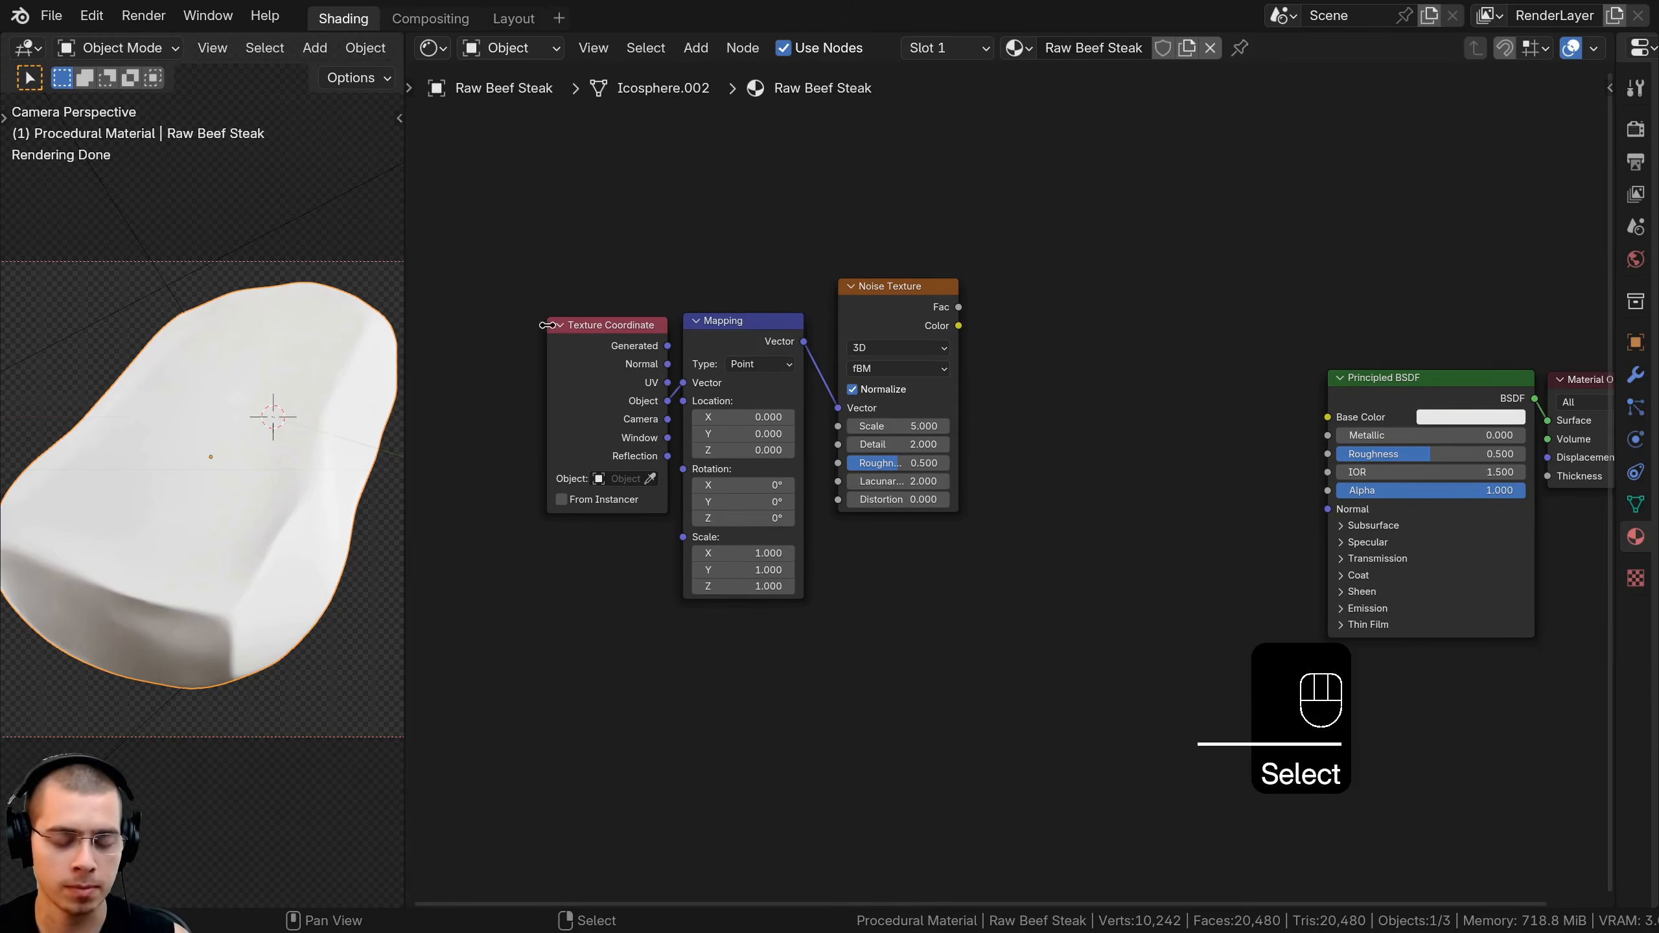
drag(530, 204, 823, 656)
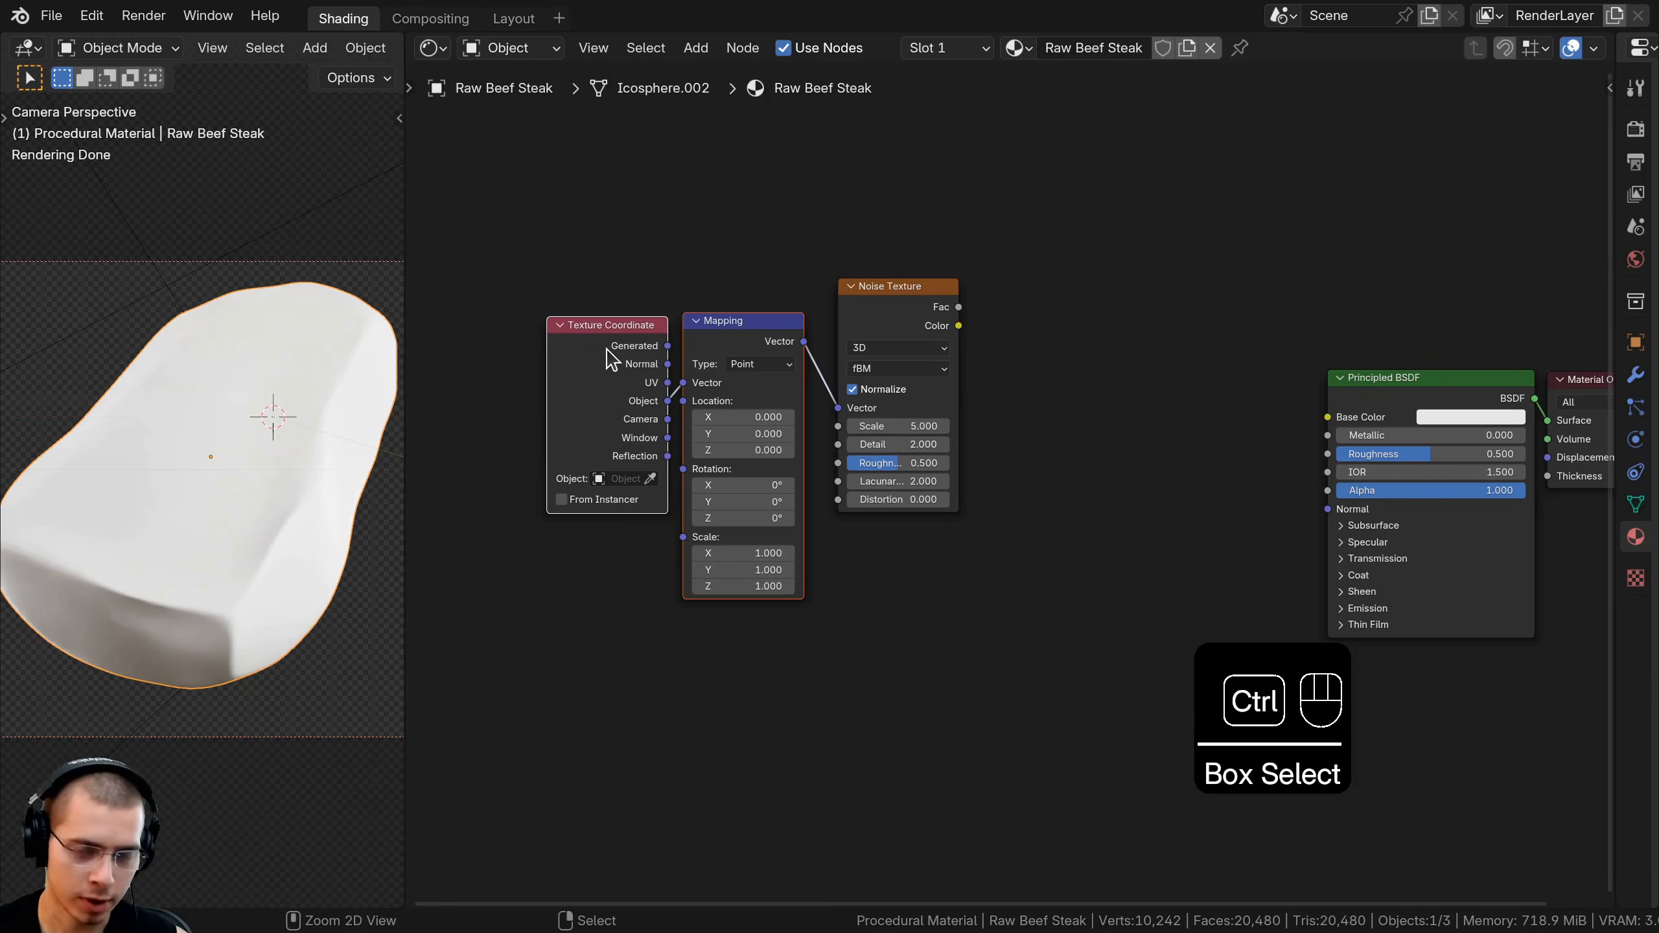
key(ctrl+j)
drag(679, 291, 514, 558)
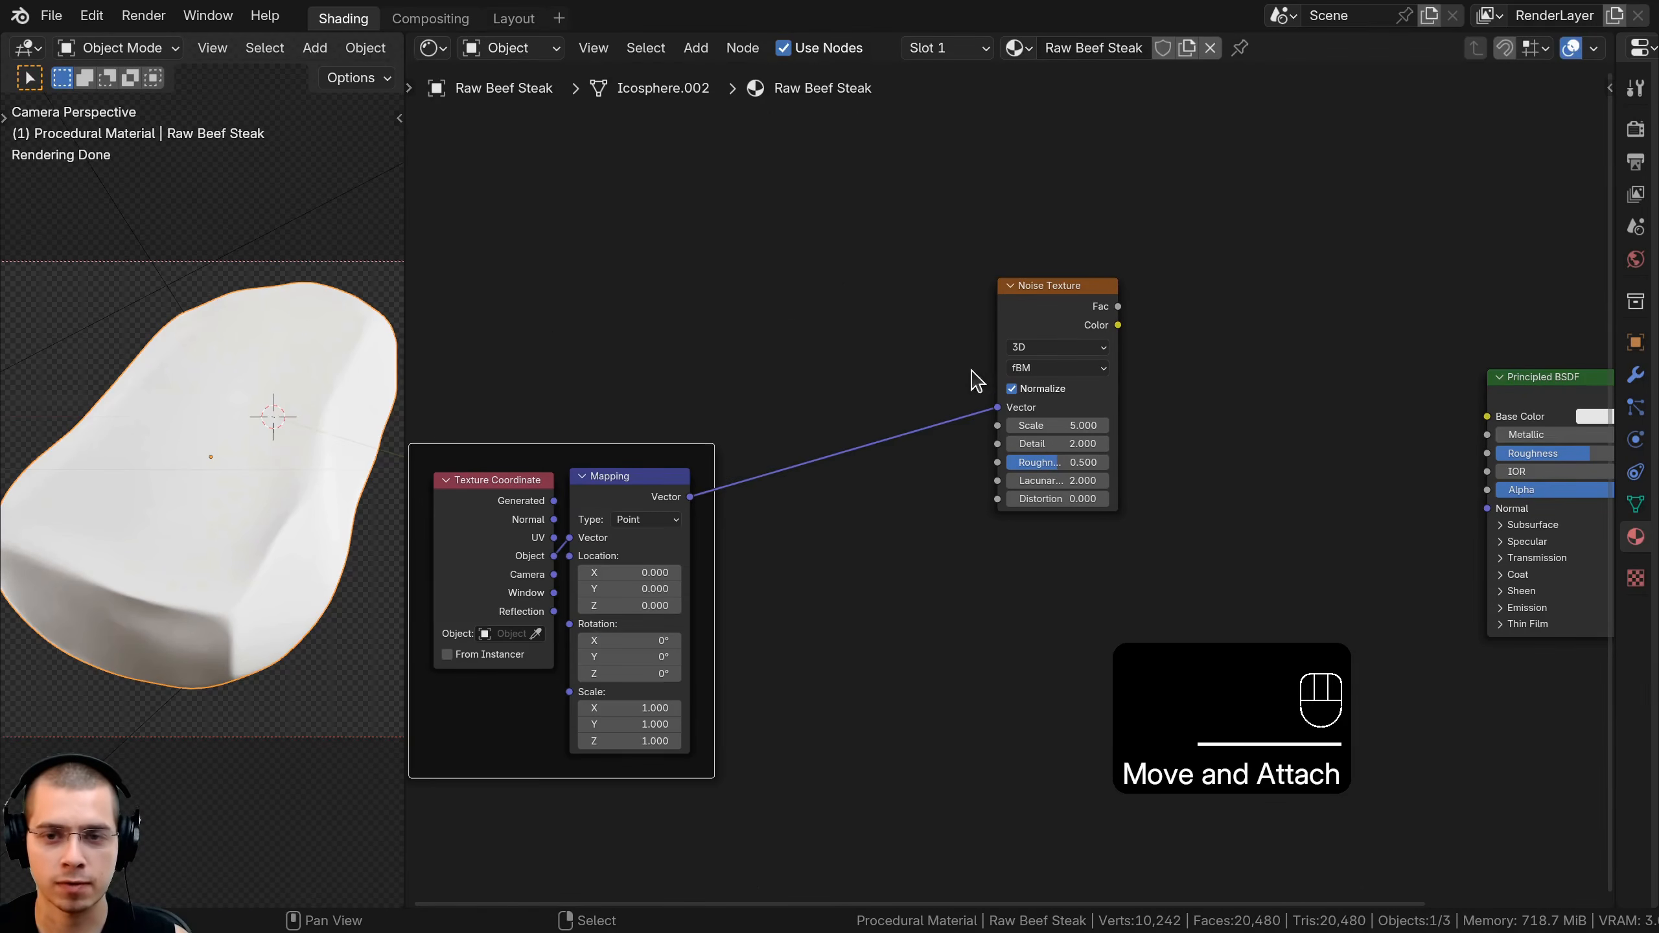
drag(1020, 314, 1010, 302)
Label the frame around the coordinate nodes "Mapping"
click(535, 446)
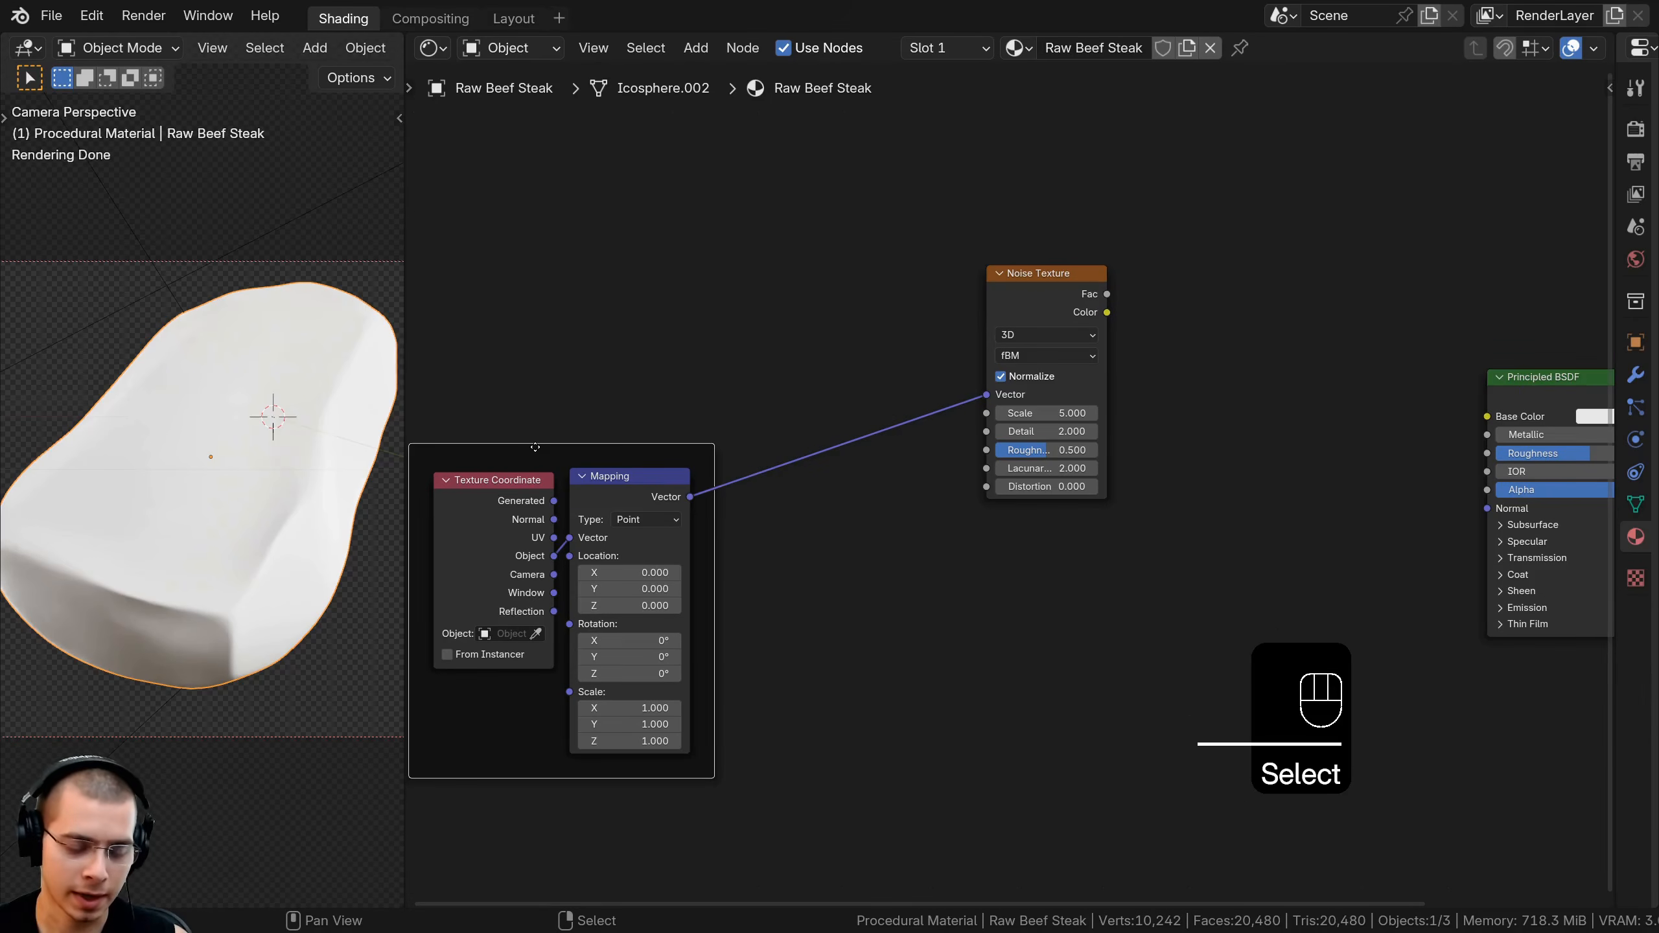
key(F2)
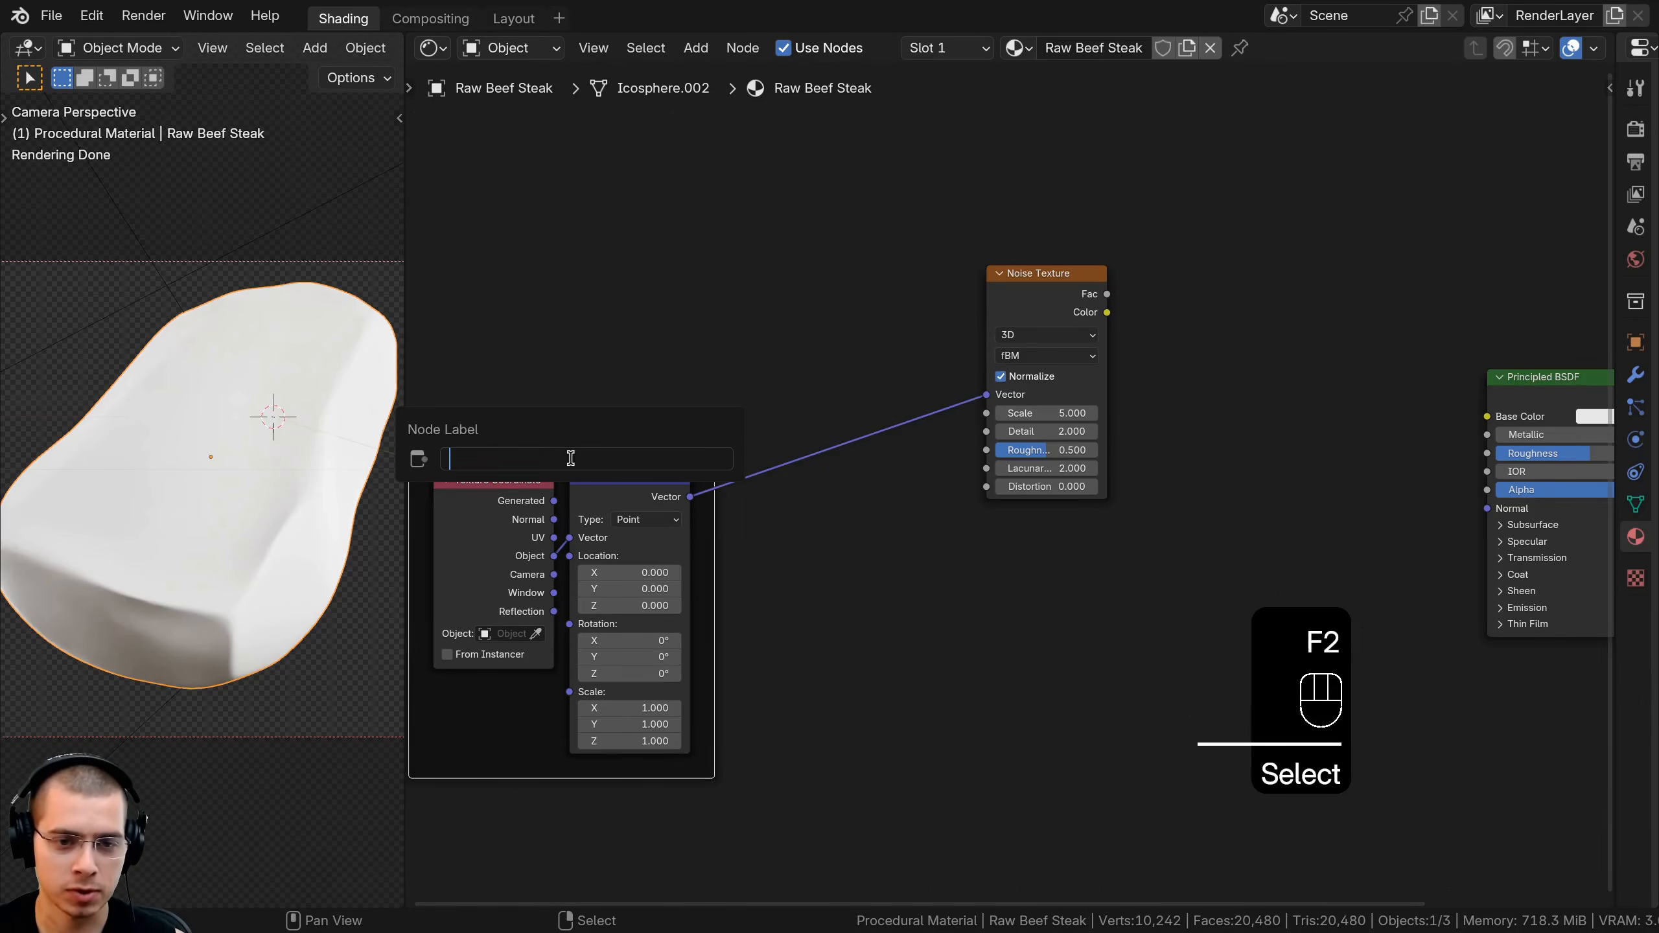
text(Mapping)
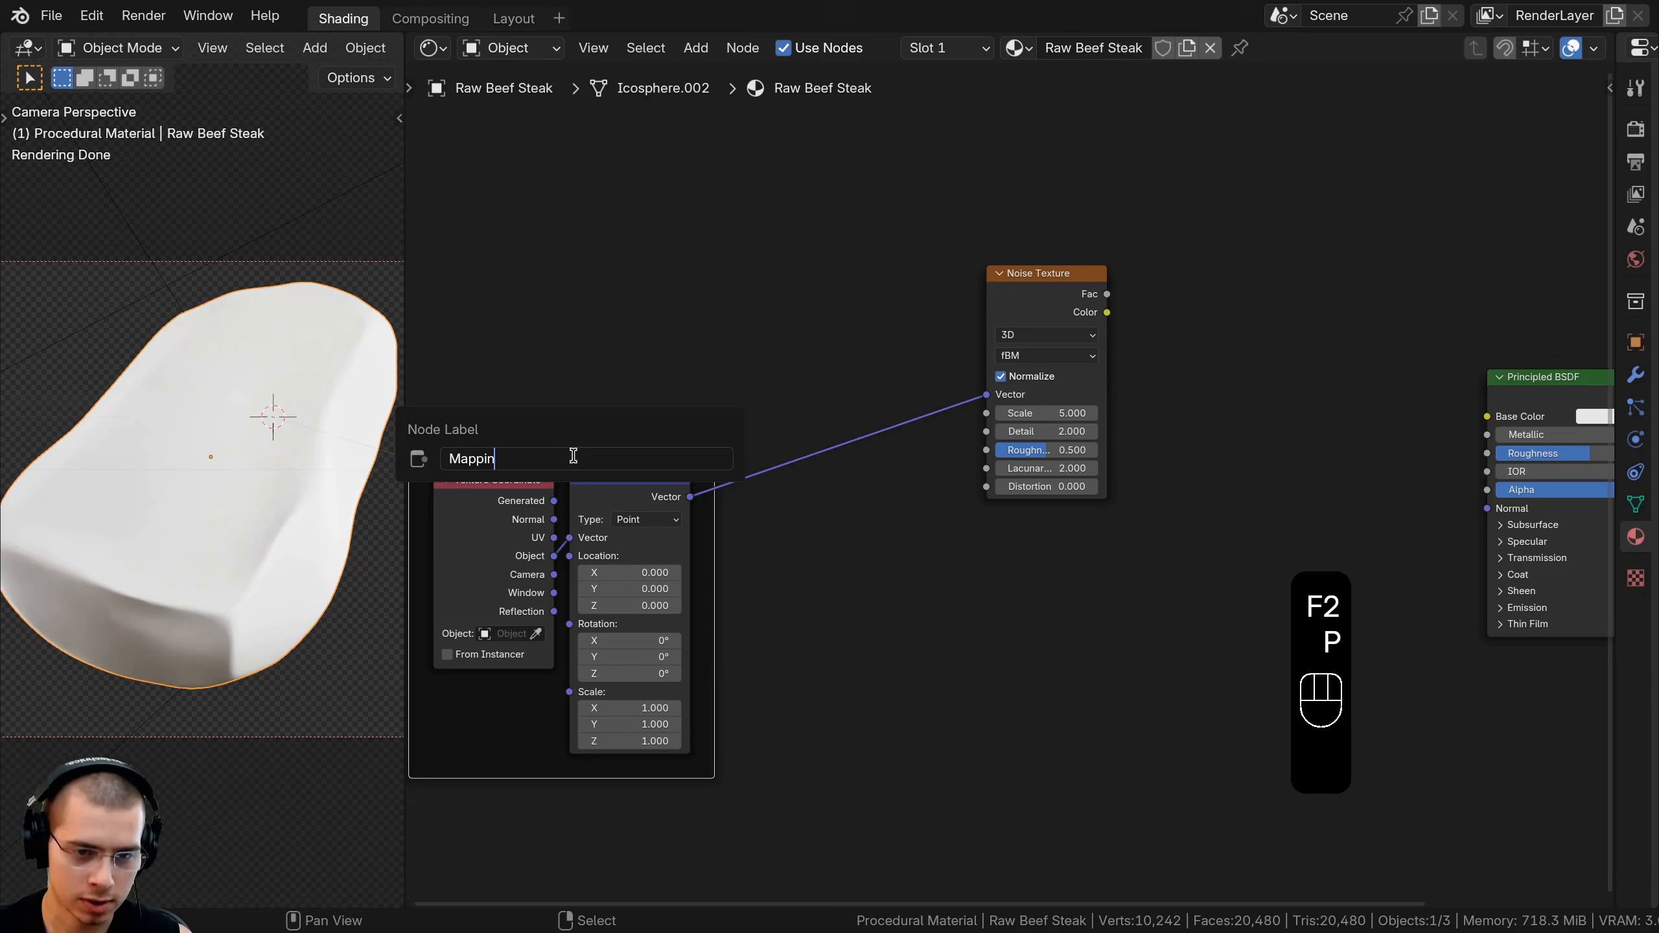
key(Return)
Preview the Noise Texture's Fac output directly on the steak
scroll(982, 448, down, 1)
middle_drag(982, 448, 866, 463)
ctrl+shift+click(938, 344)
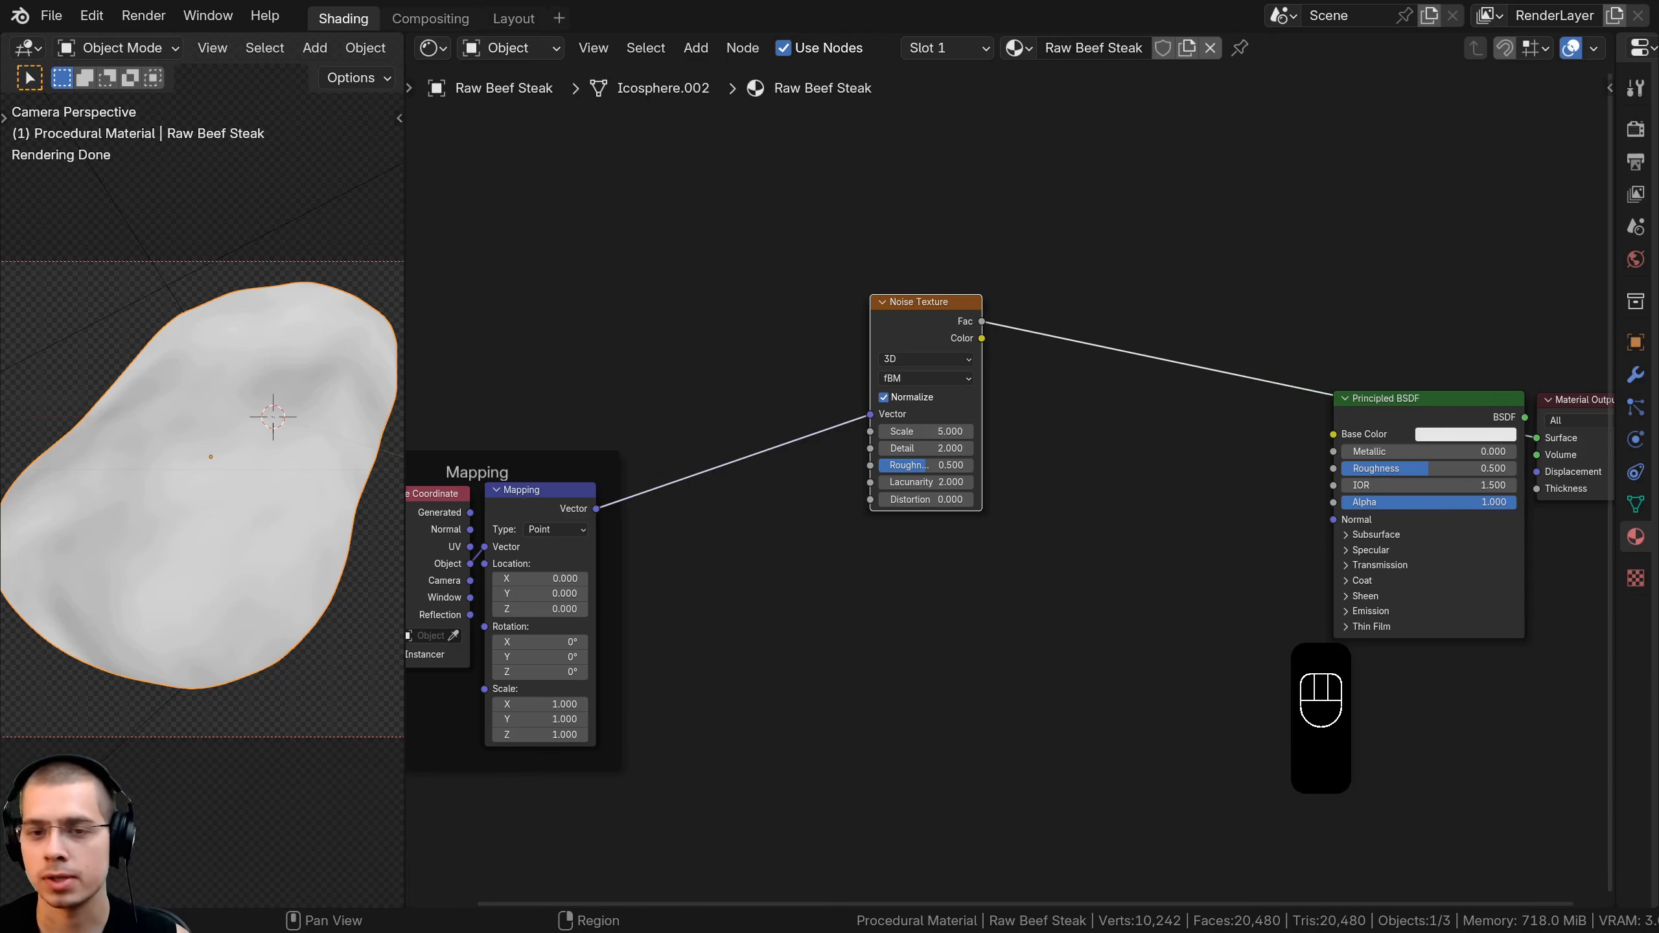
Set the Noise Texture's Scale to 8, Detail to 15 and Roughness to 0.6, and shift the node further from the Mapping frame
scroll(944, 444, up, 2)
click(915, 421)
text(8)
key(Return)
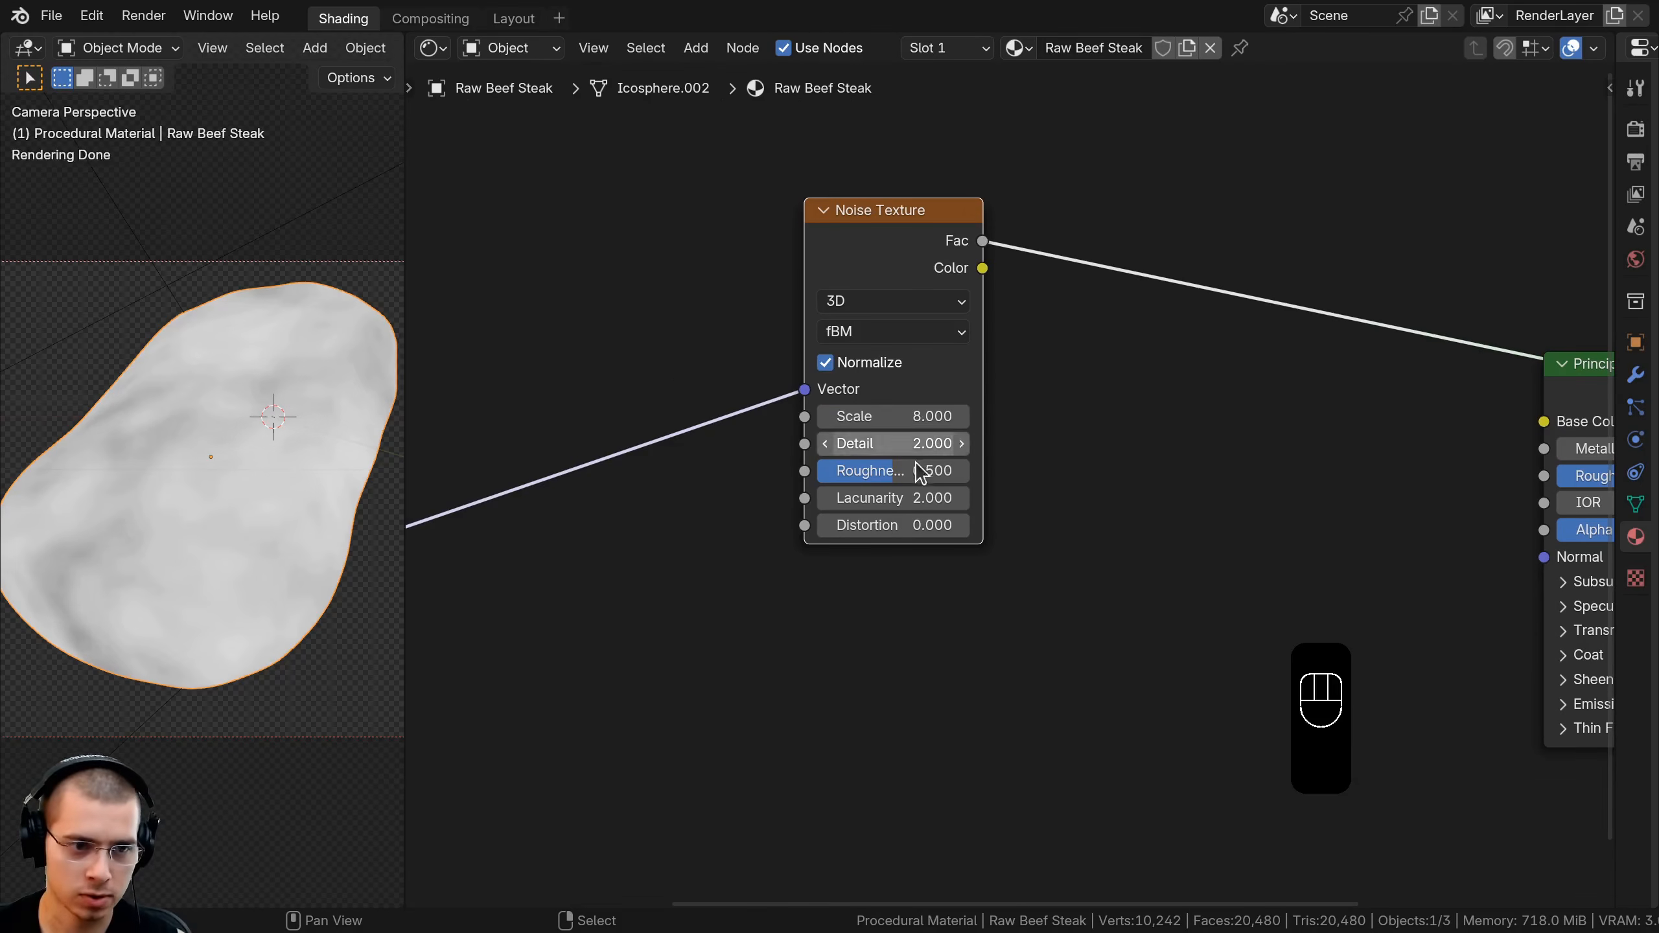
click(914, 451)
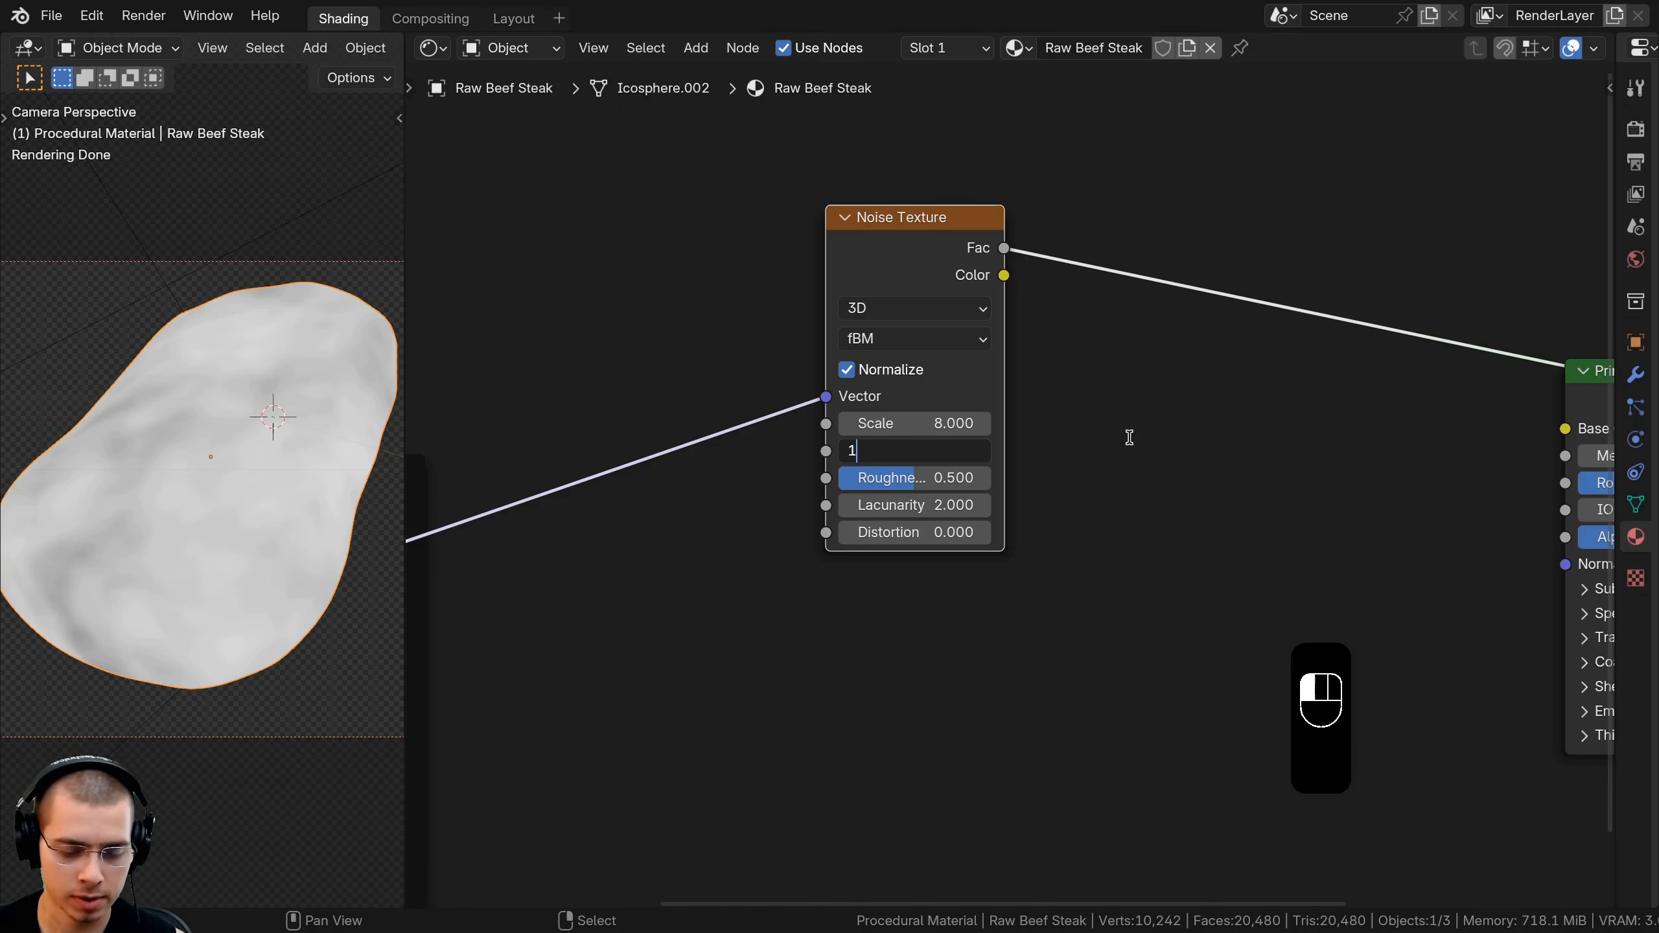
key(Return)
middle_drag(1135, 449, 1160, 470)
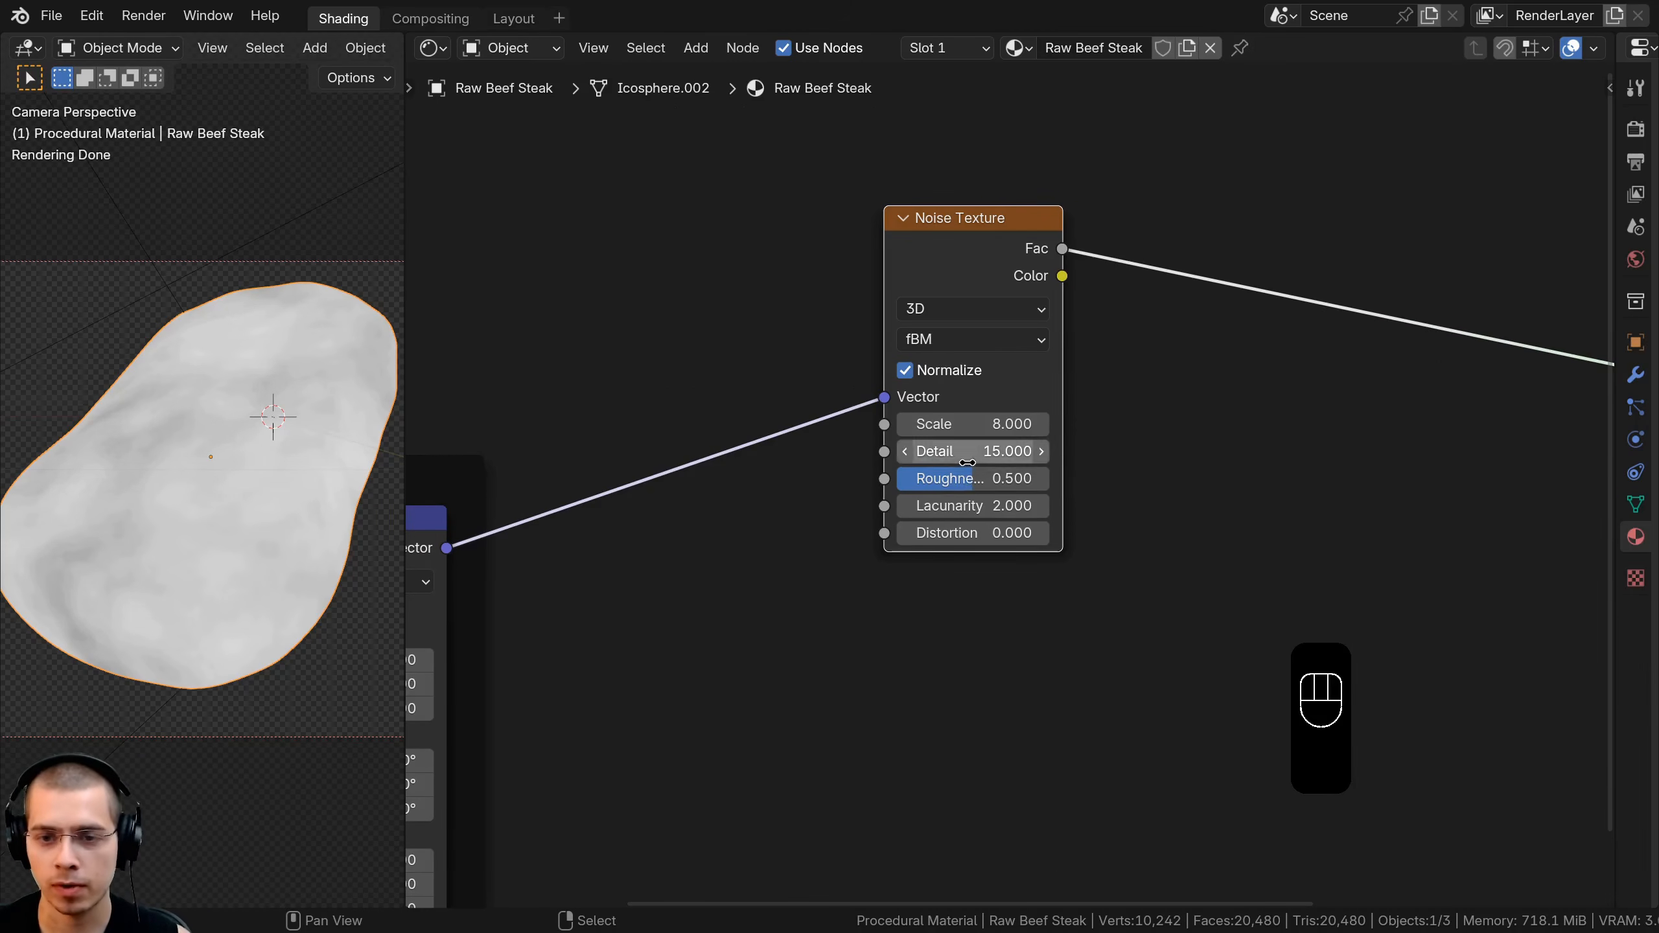
click(972, 476)
text(.6)
key(Return)
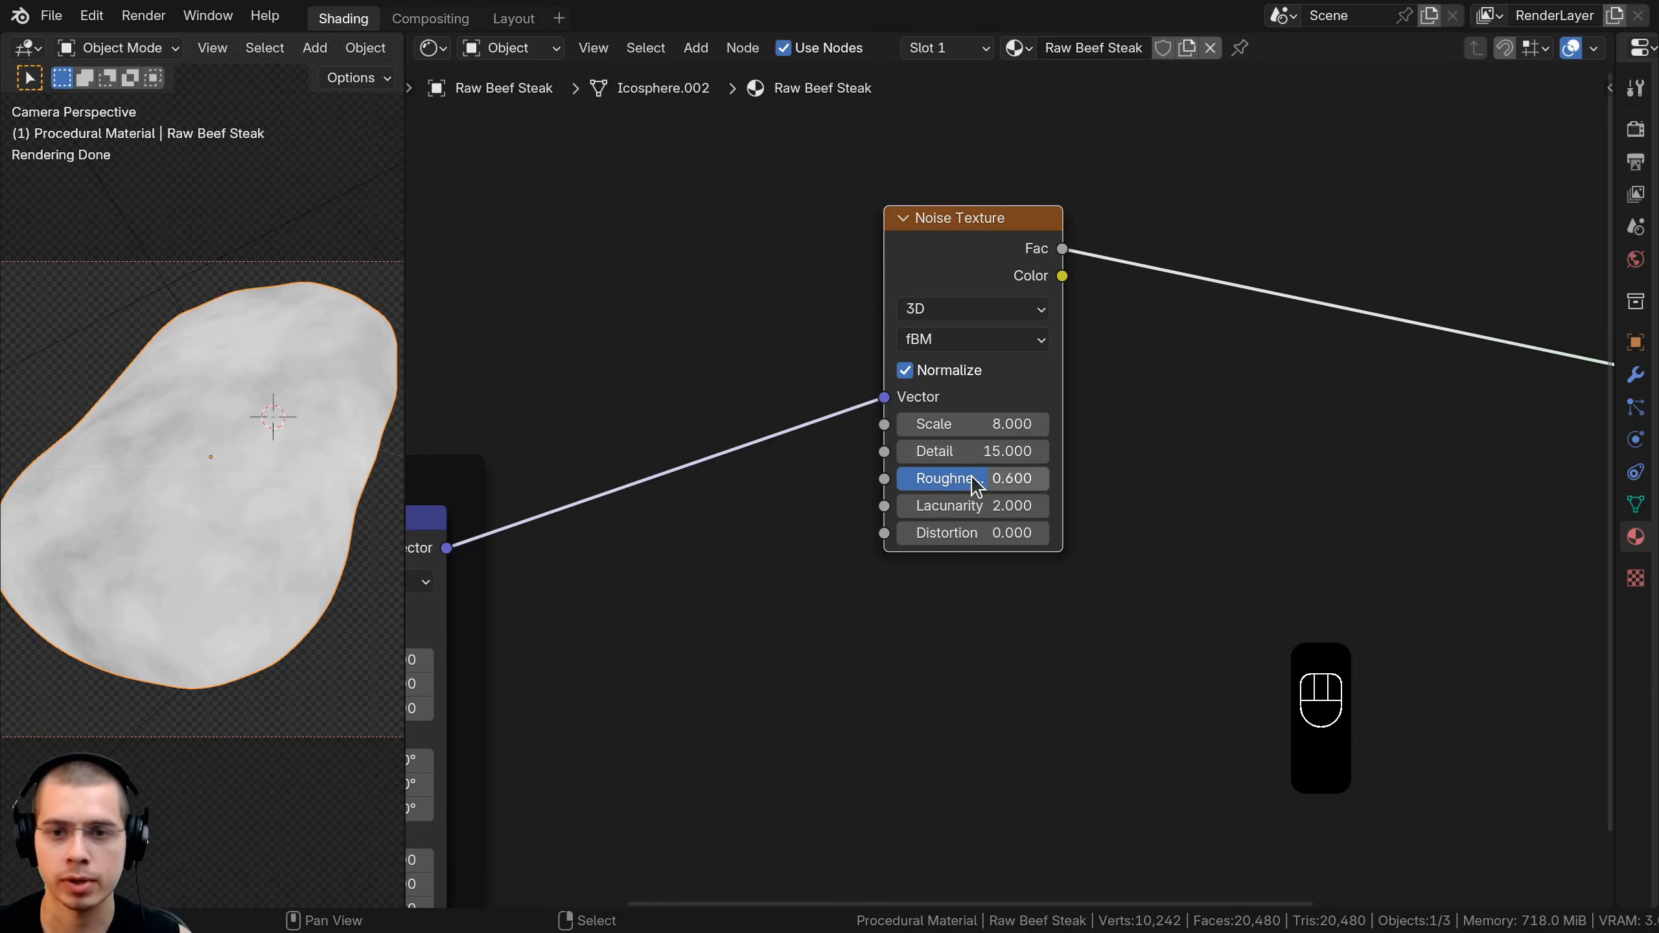
middle_drag(1108, 621, 1144, 615)
drag(1009, 215, 1043, 219)
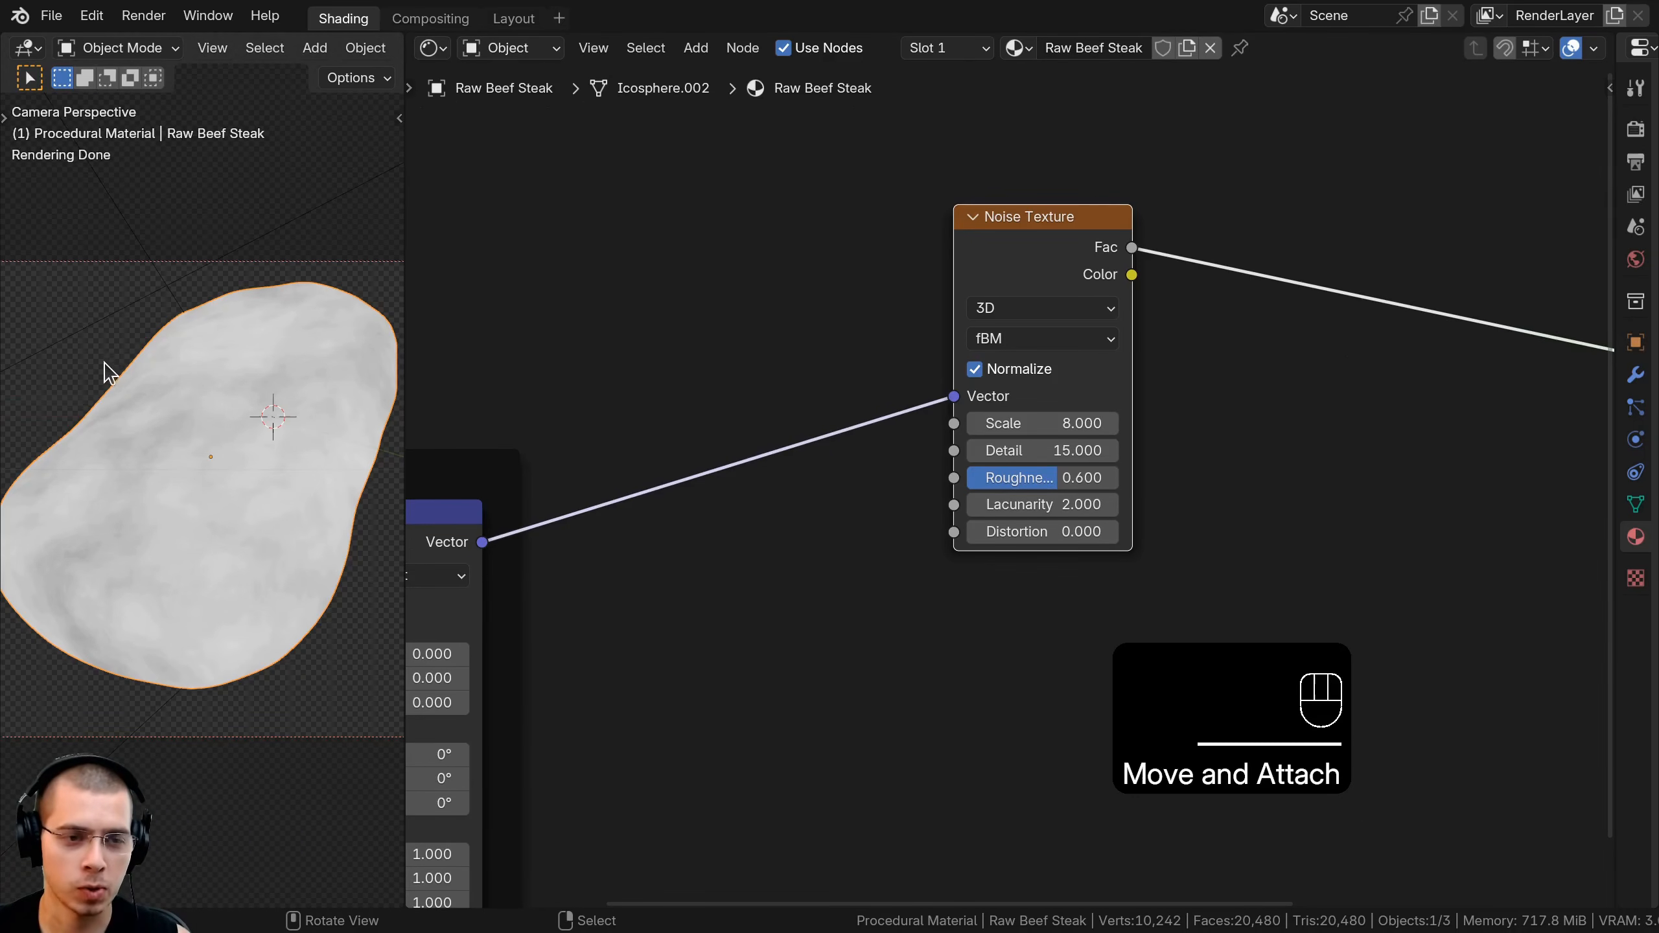
Duplicate the Noise Texture and insert the copy between the Mapping node and the original, with its Color output driving the original's Vector
scroll(280, 399, up, 2)
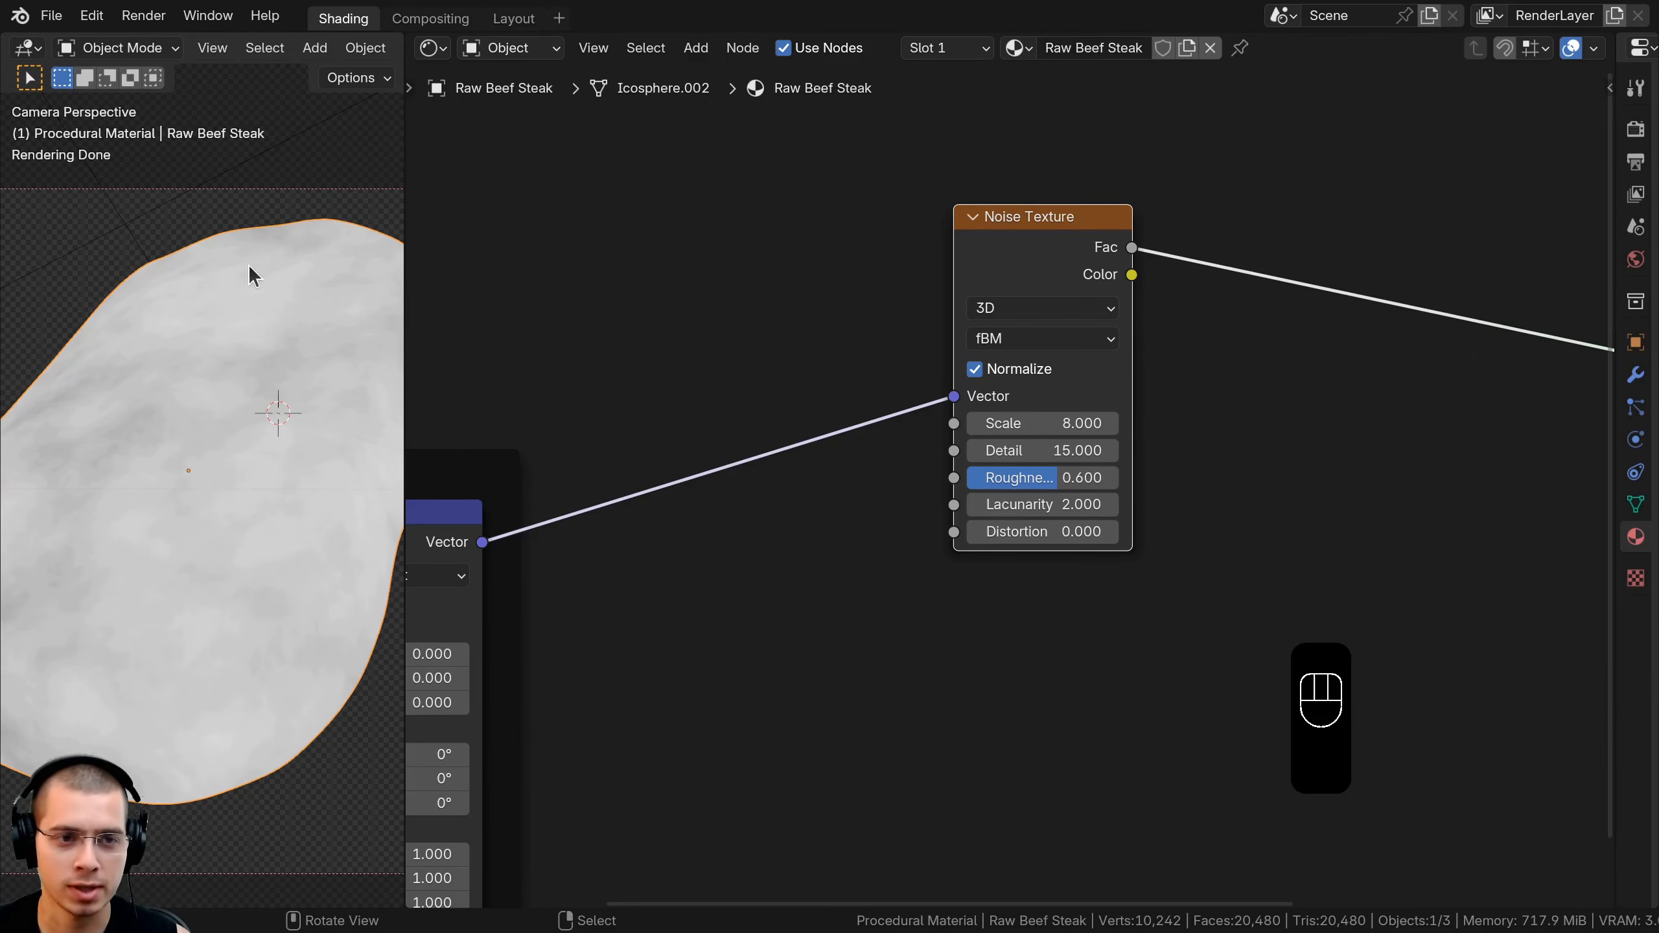
scroll(1013, 478, down, 3)
drag(1045, 286, 1057, 286)
middle_drag(1081, 320, 1180, 286)
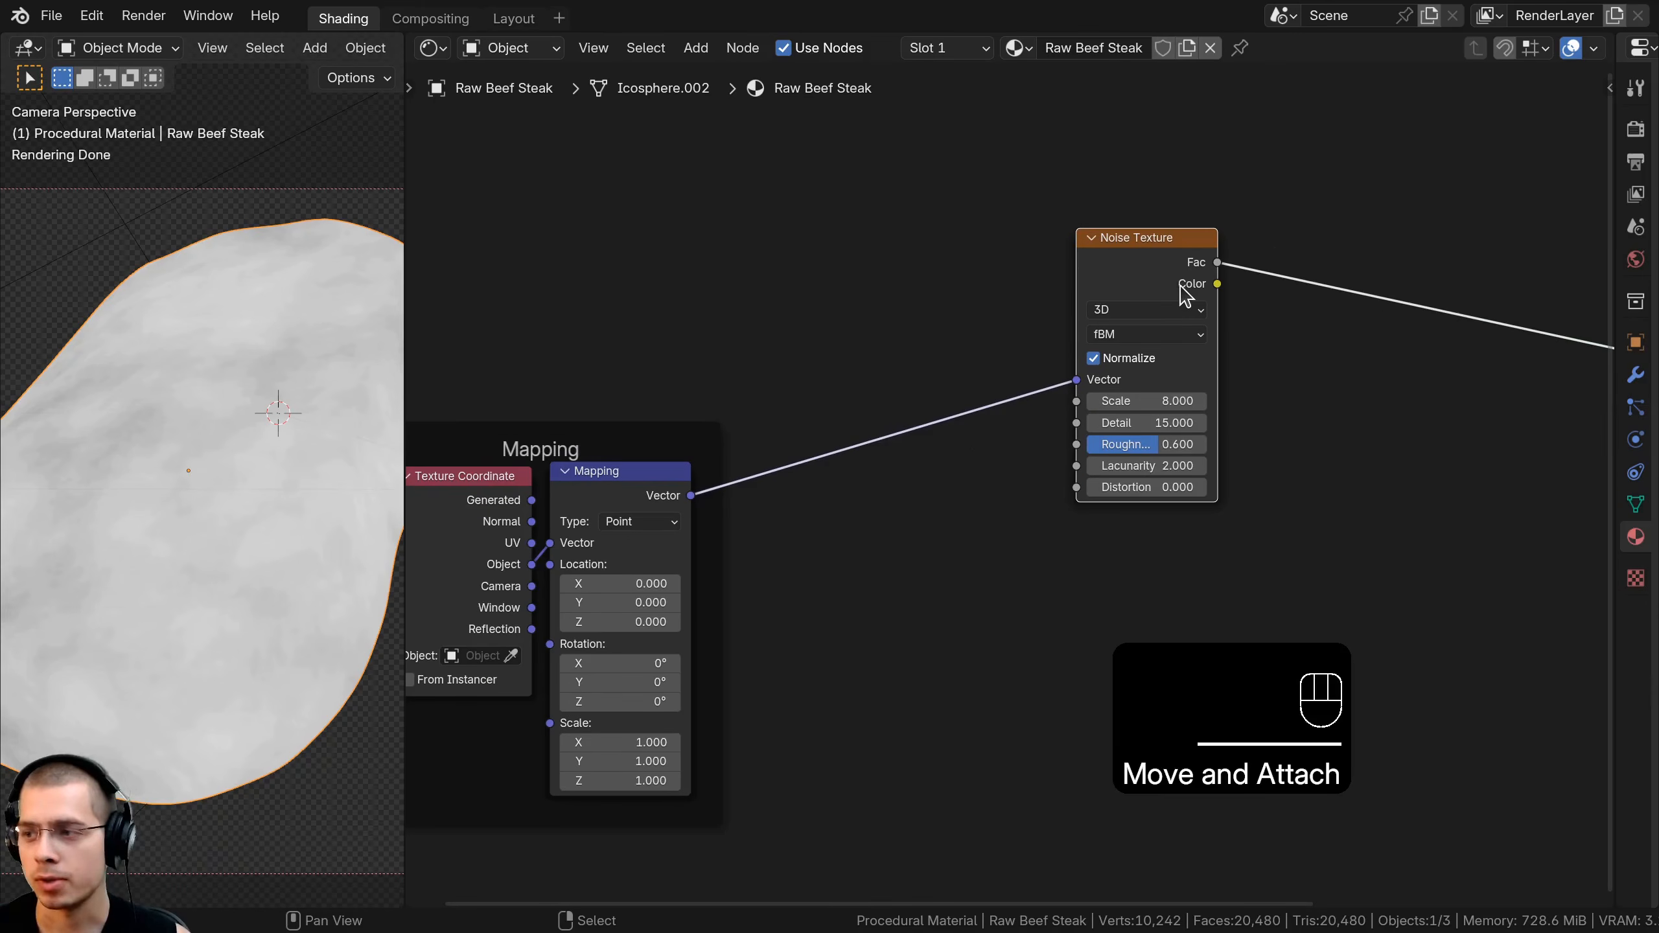
key(shift+d)
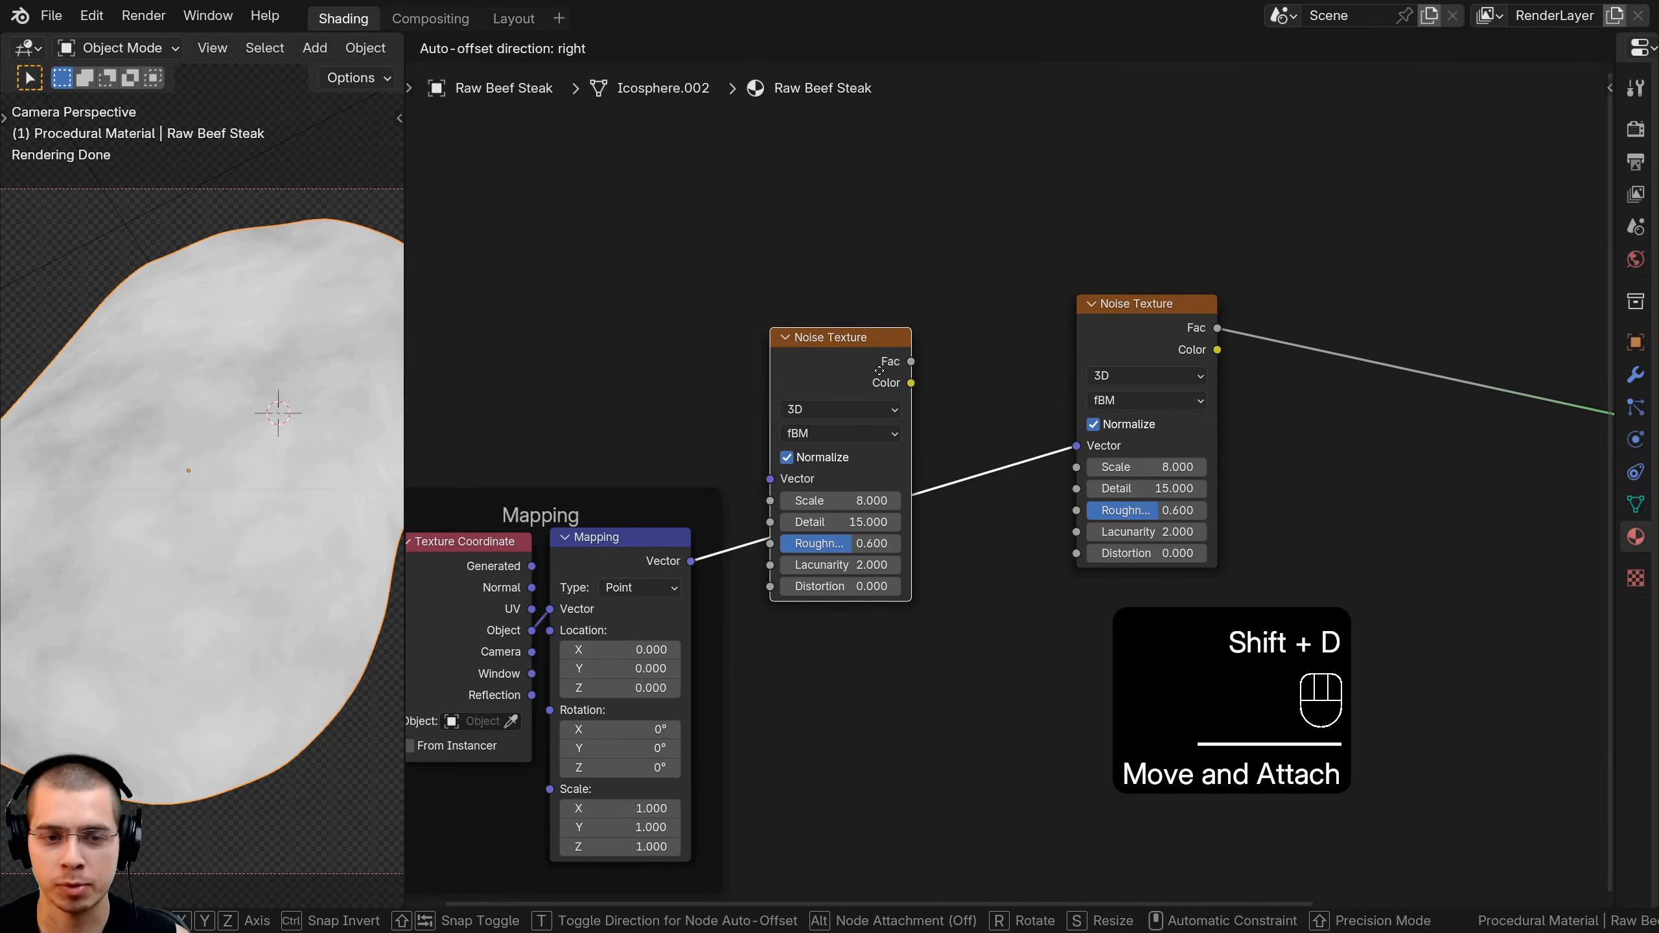
click(880, 373)
scroll(770, 615, up, 1)
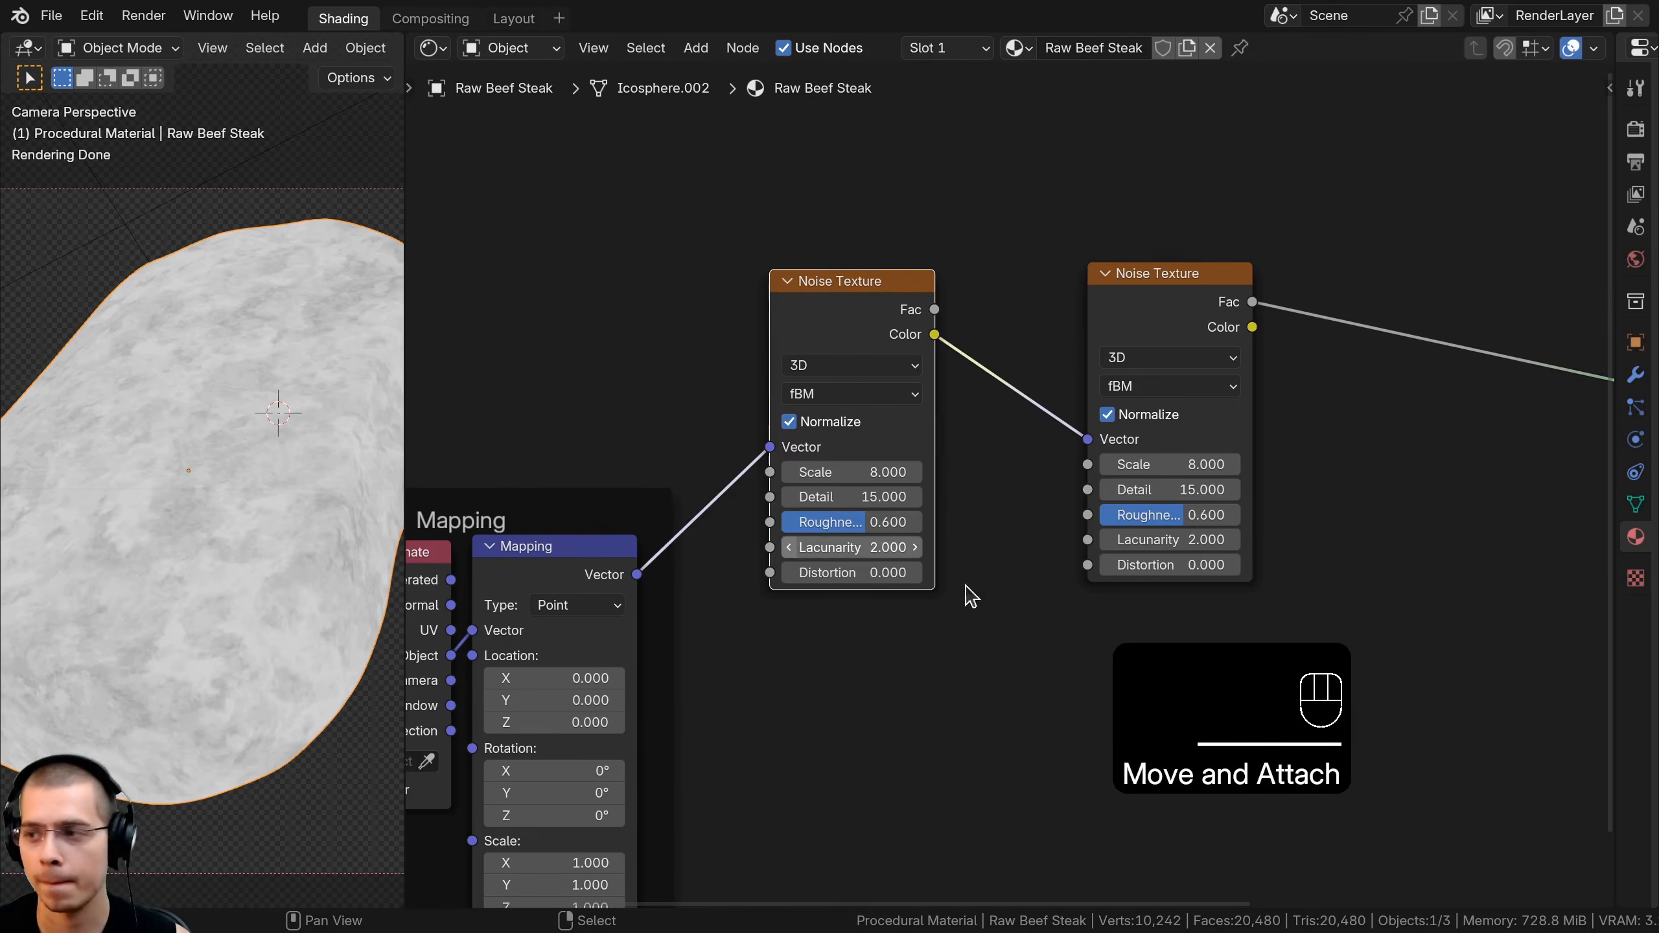
drag(915, 344, 925, 330)
Set the duplicated Noise Texture's Scale to 2.2 and Roughness to 0.5
scroll(1012, 497, up, 1)
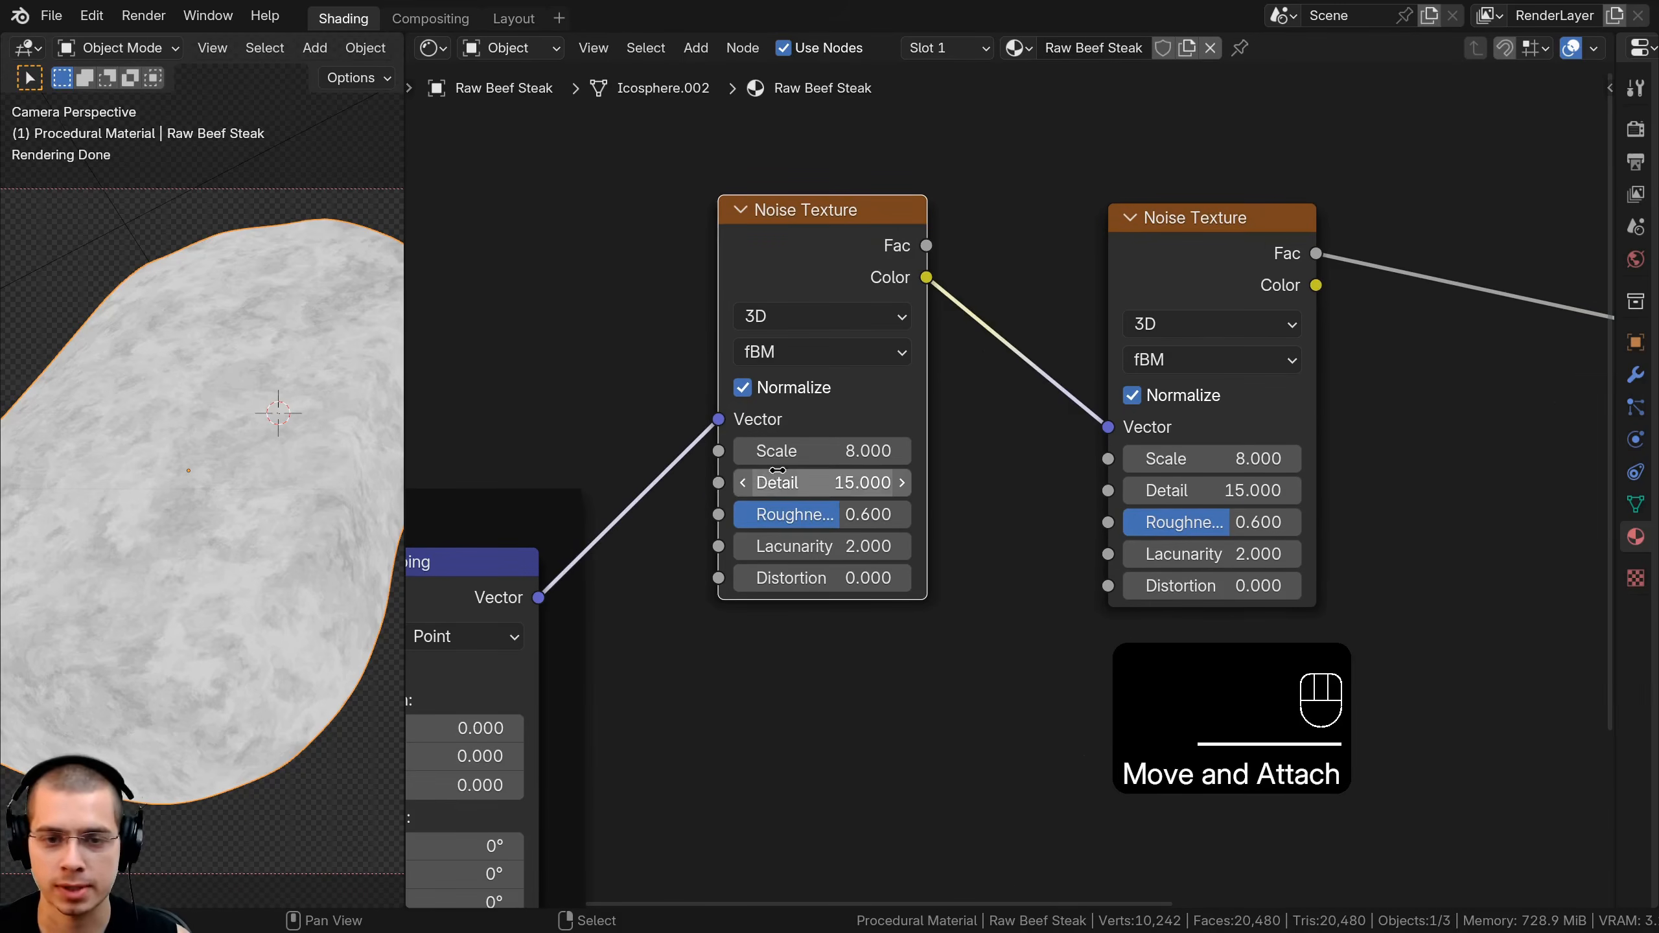
click(908, 457)
text(2.)
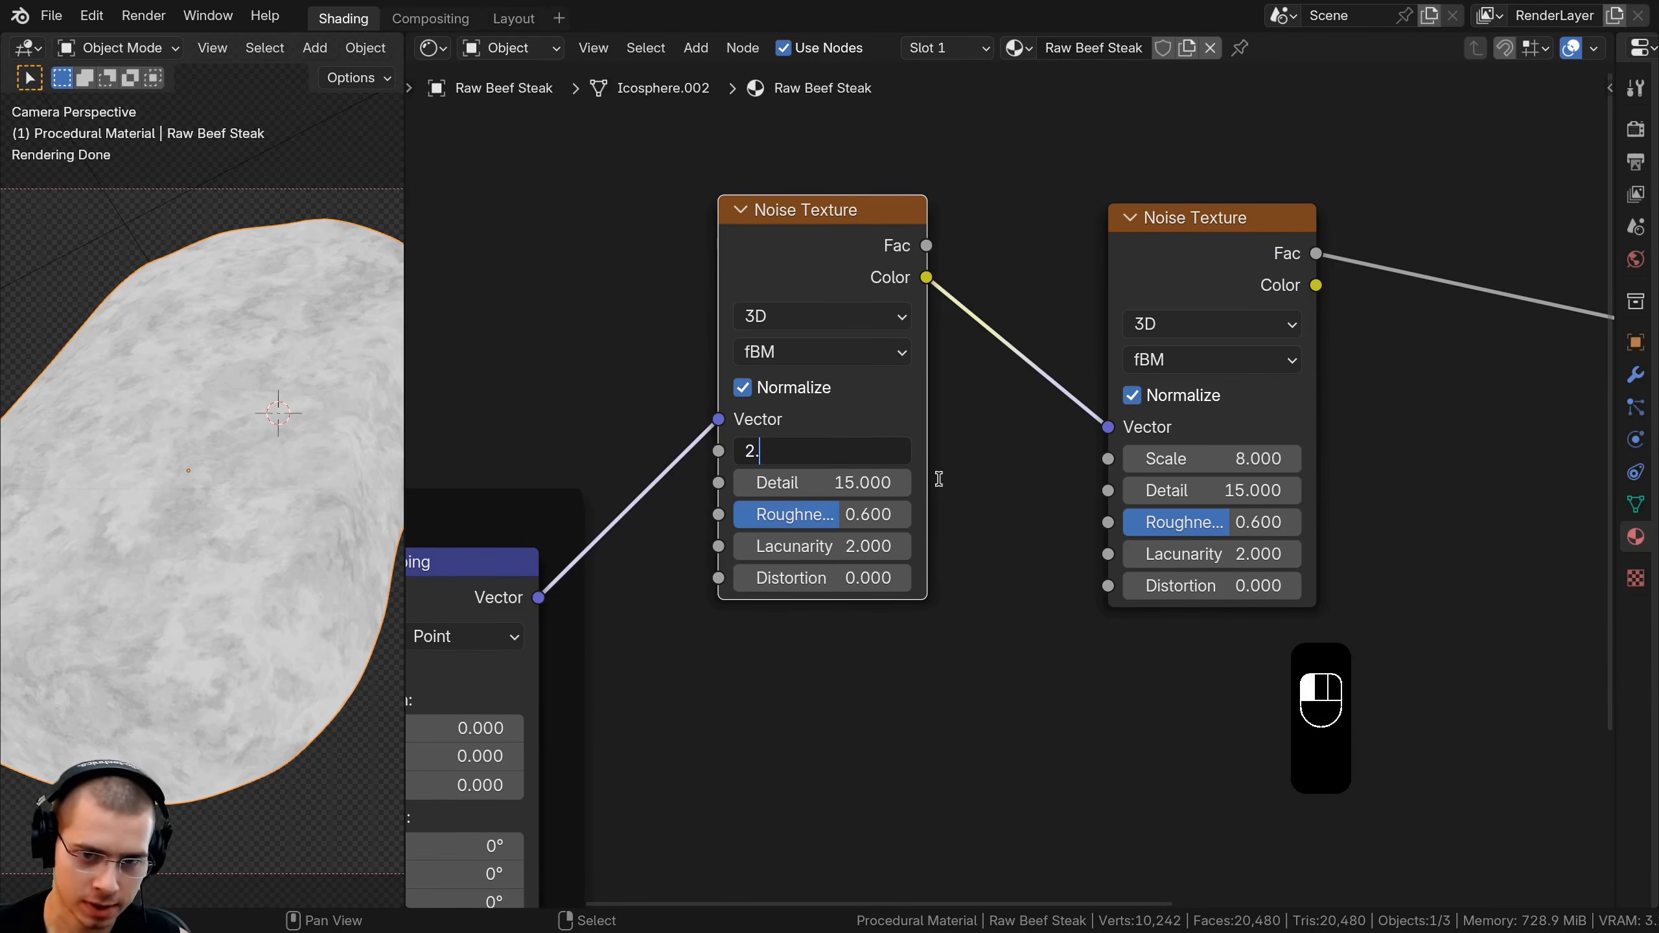
text(2)
key(Return)
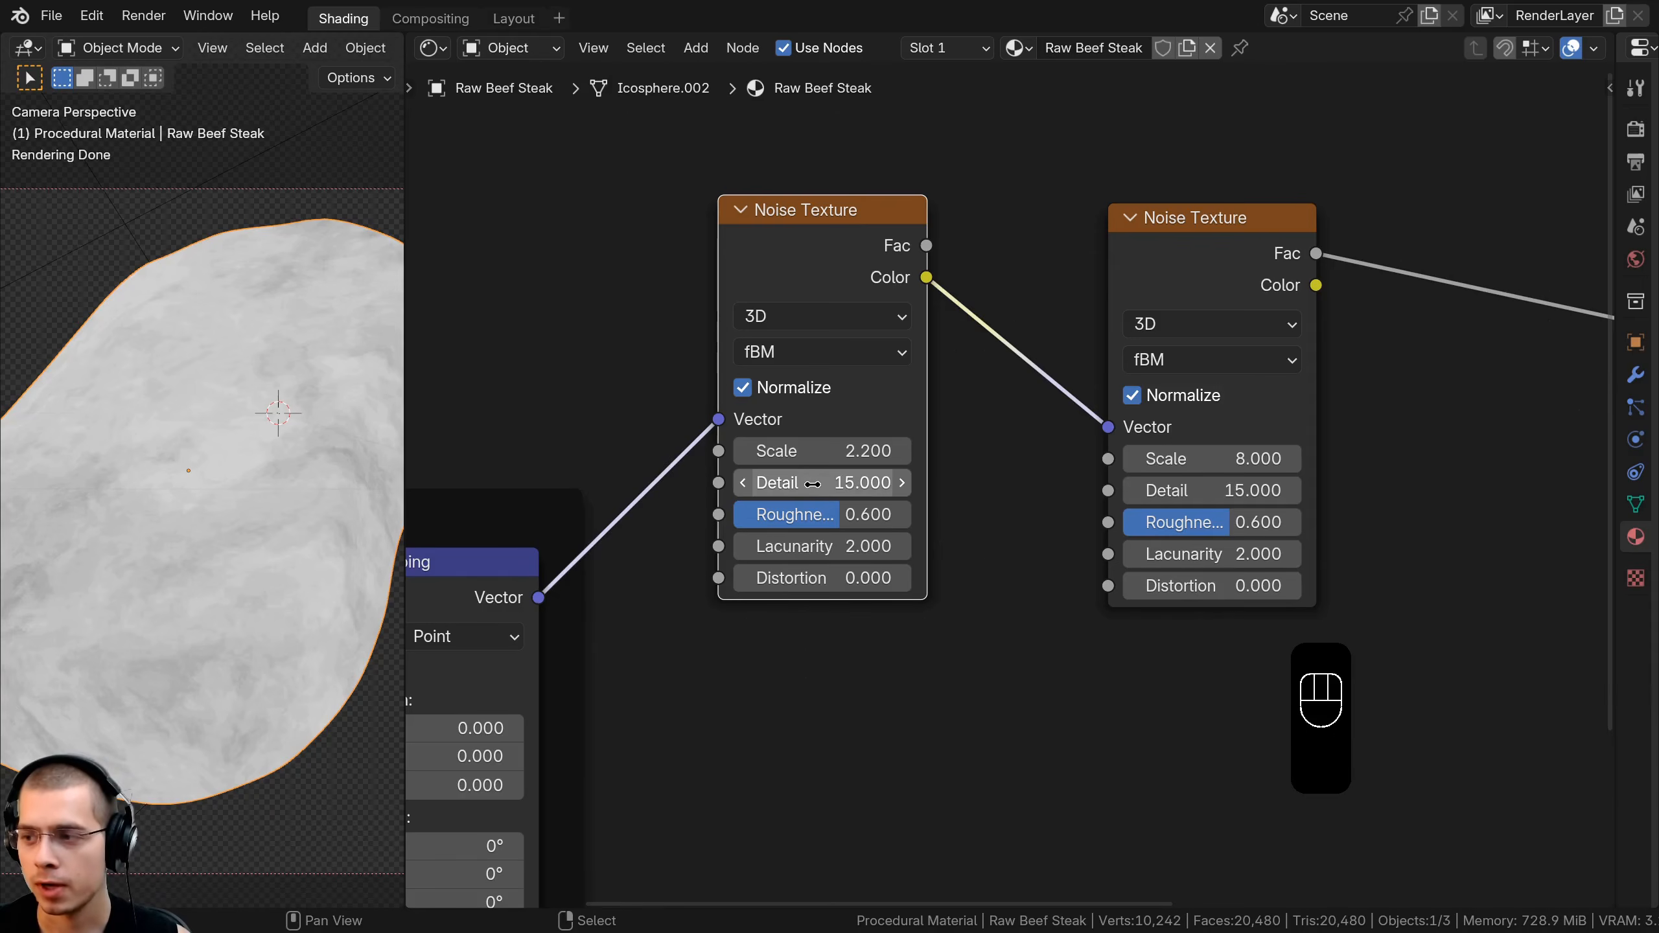
double_click(820, 516)
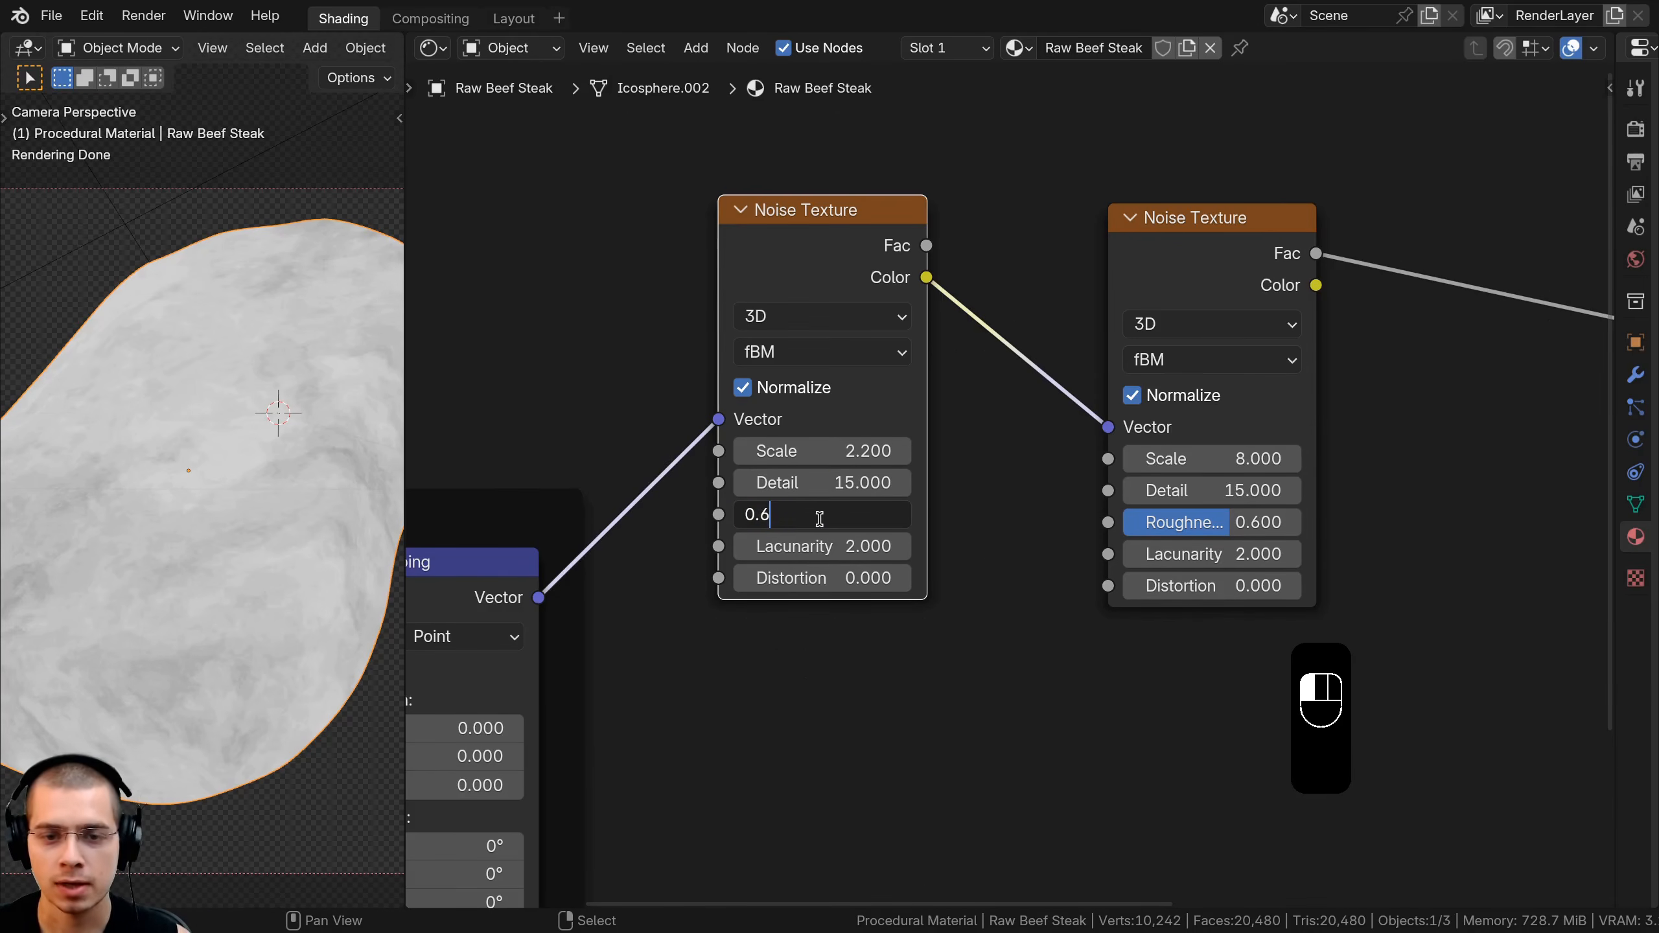
text(0.5)
key(Return)
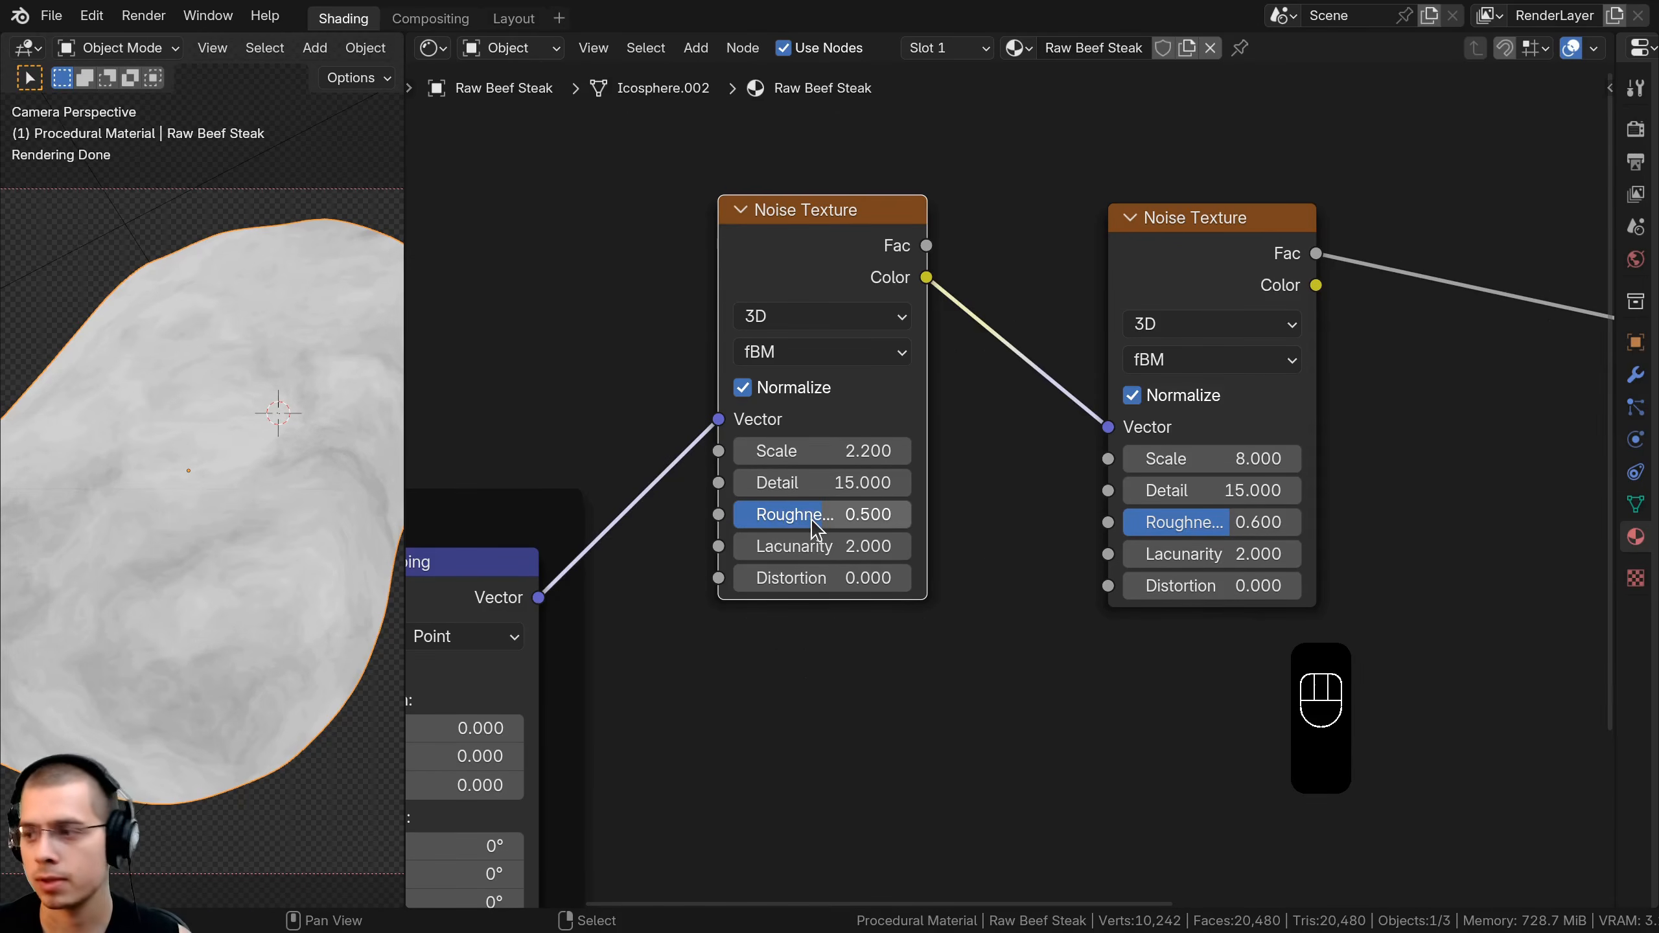
scroll(191, 460, down, 2)
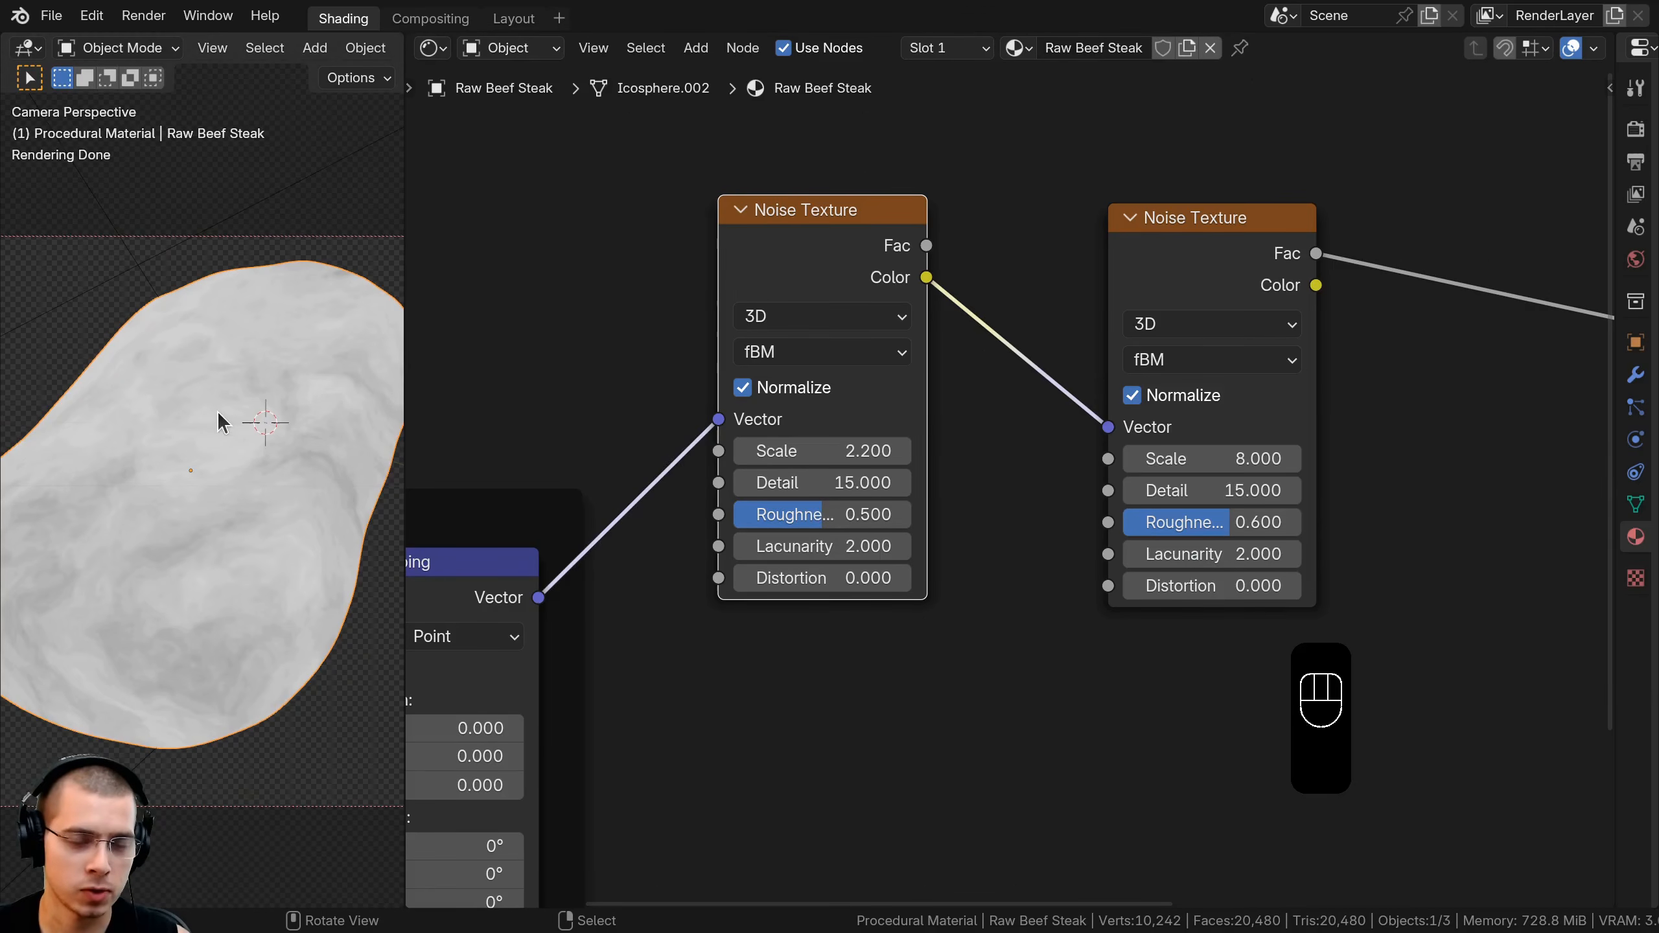
Spread the two Noise Texture nodes further apart to leave room between them
drag(816, 260, 774, 266)
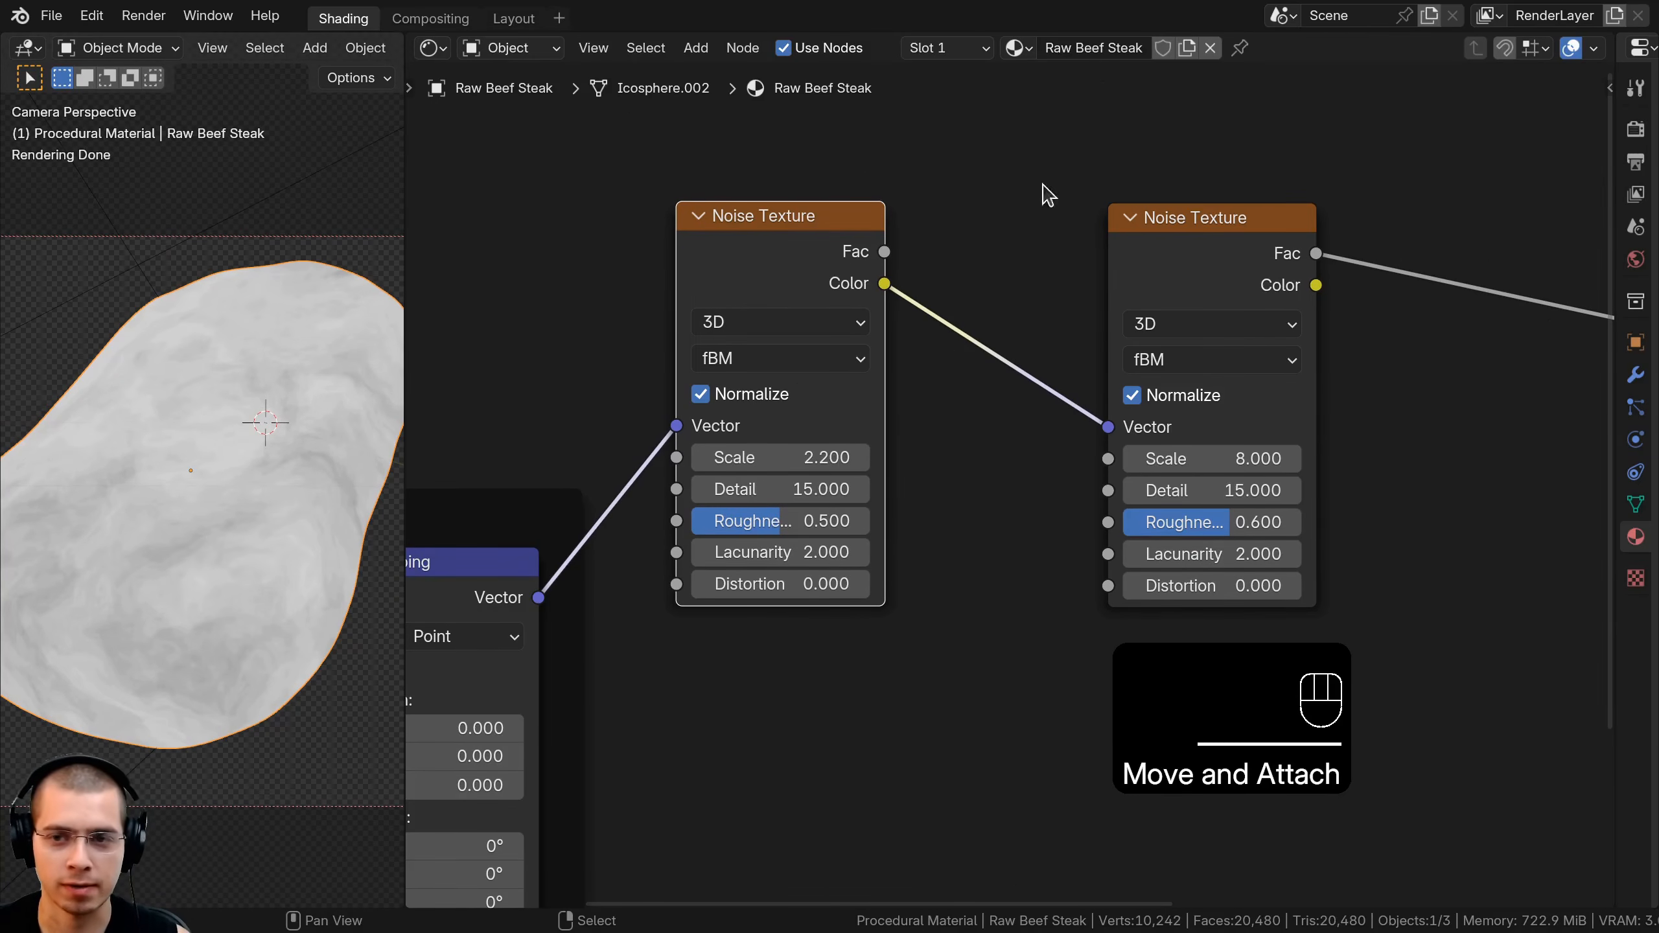
drag(1182, 230, 1298, 215)
scroll(1014, 314, down, 2)
middle_drag(1013, 300, 1005, 315)
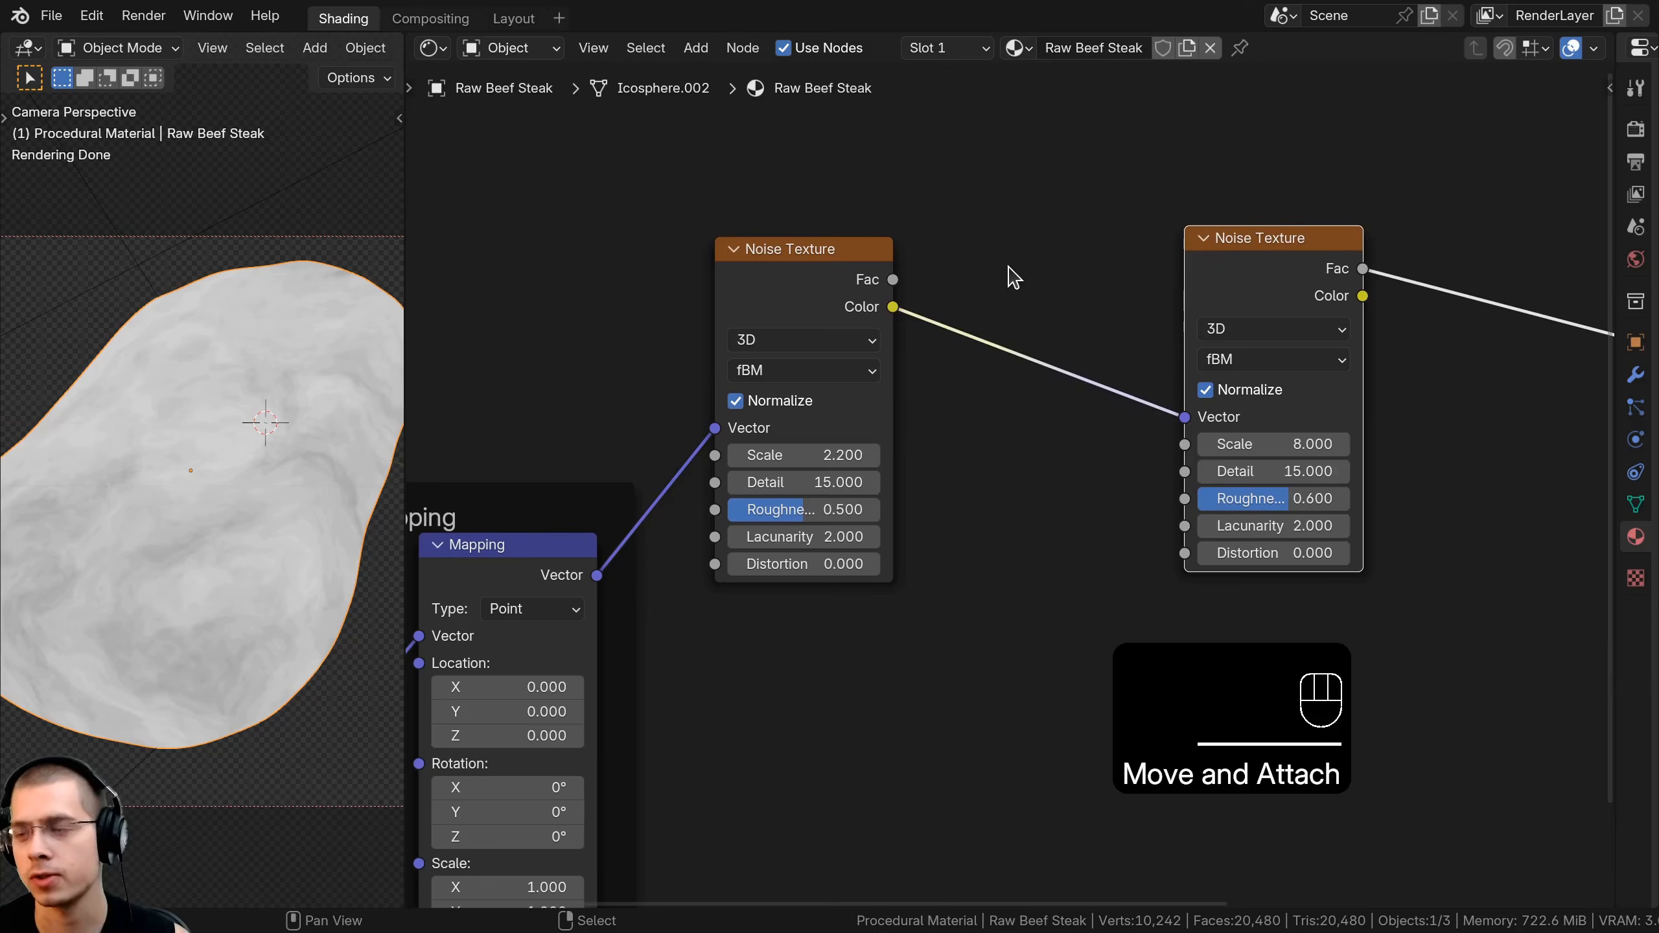
Add a Mix Color node on the link between the two Noise Textures
key(shift+a)
text(mix)
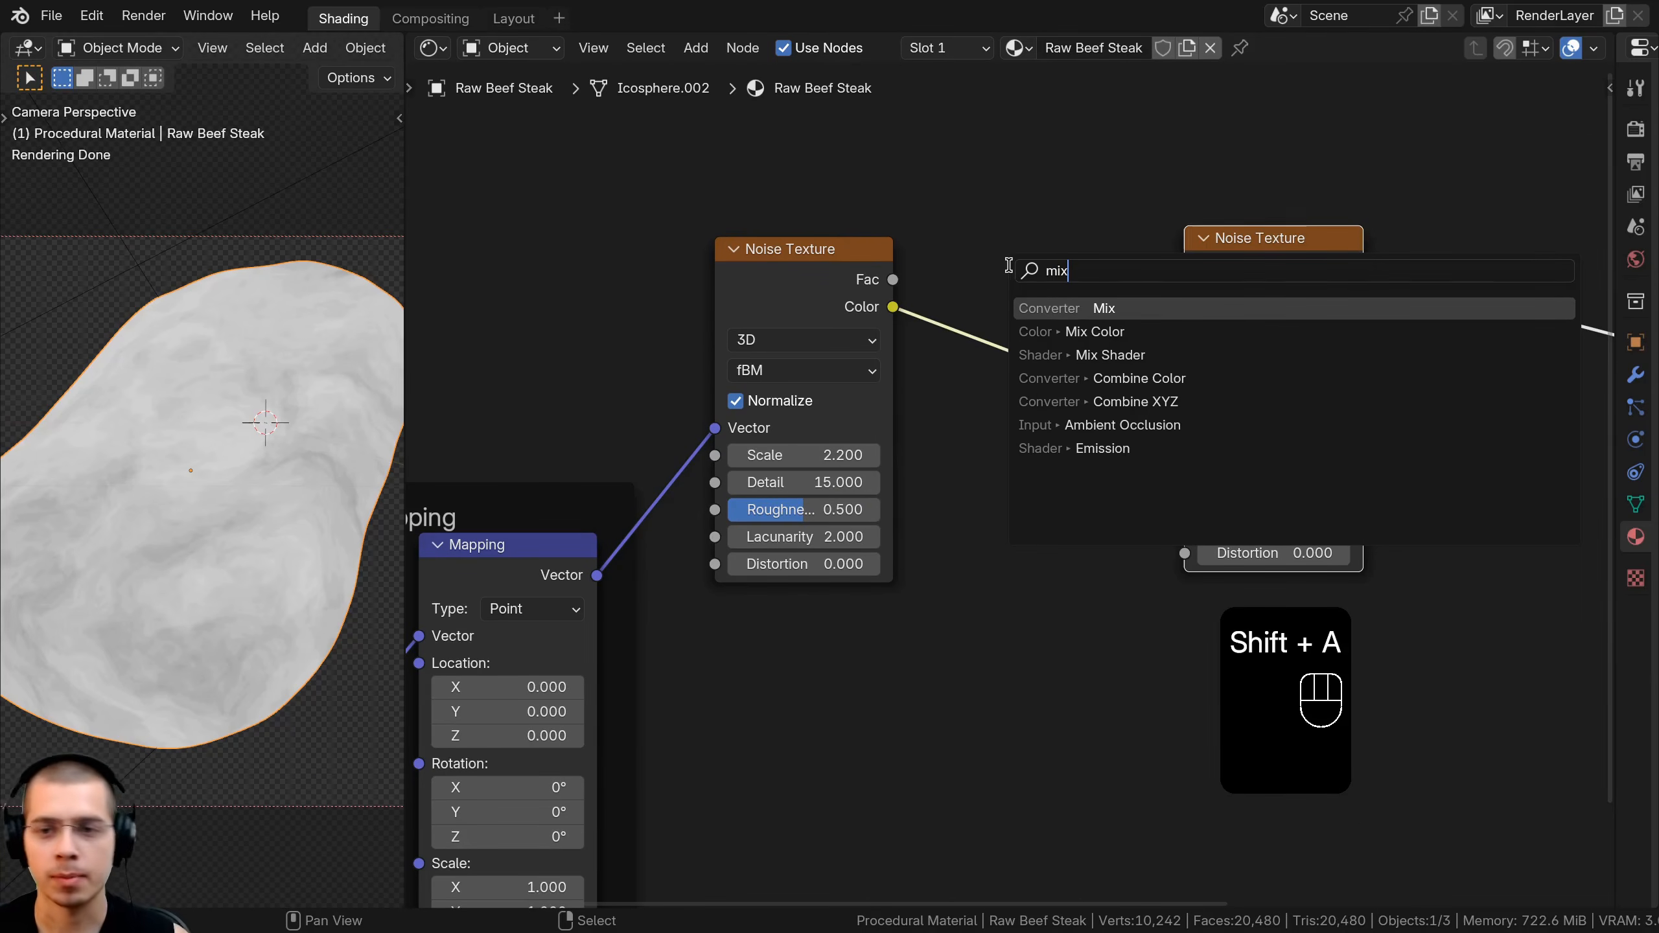
click(1045, 331)
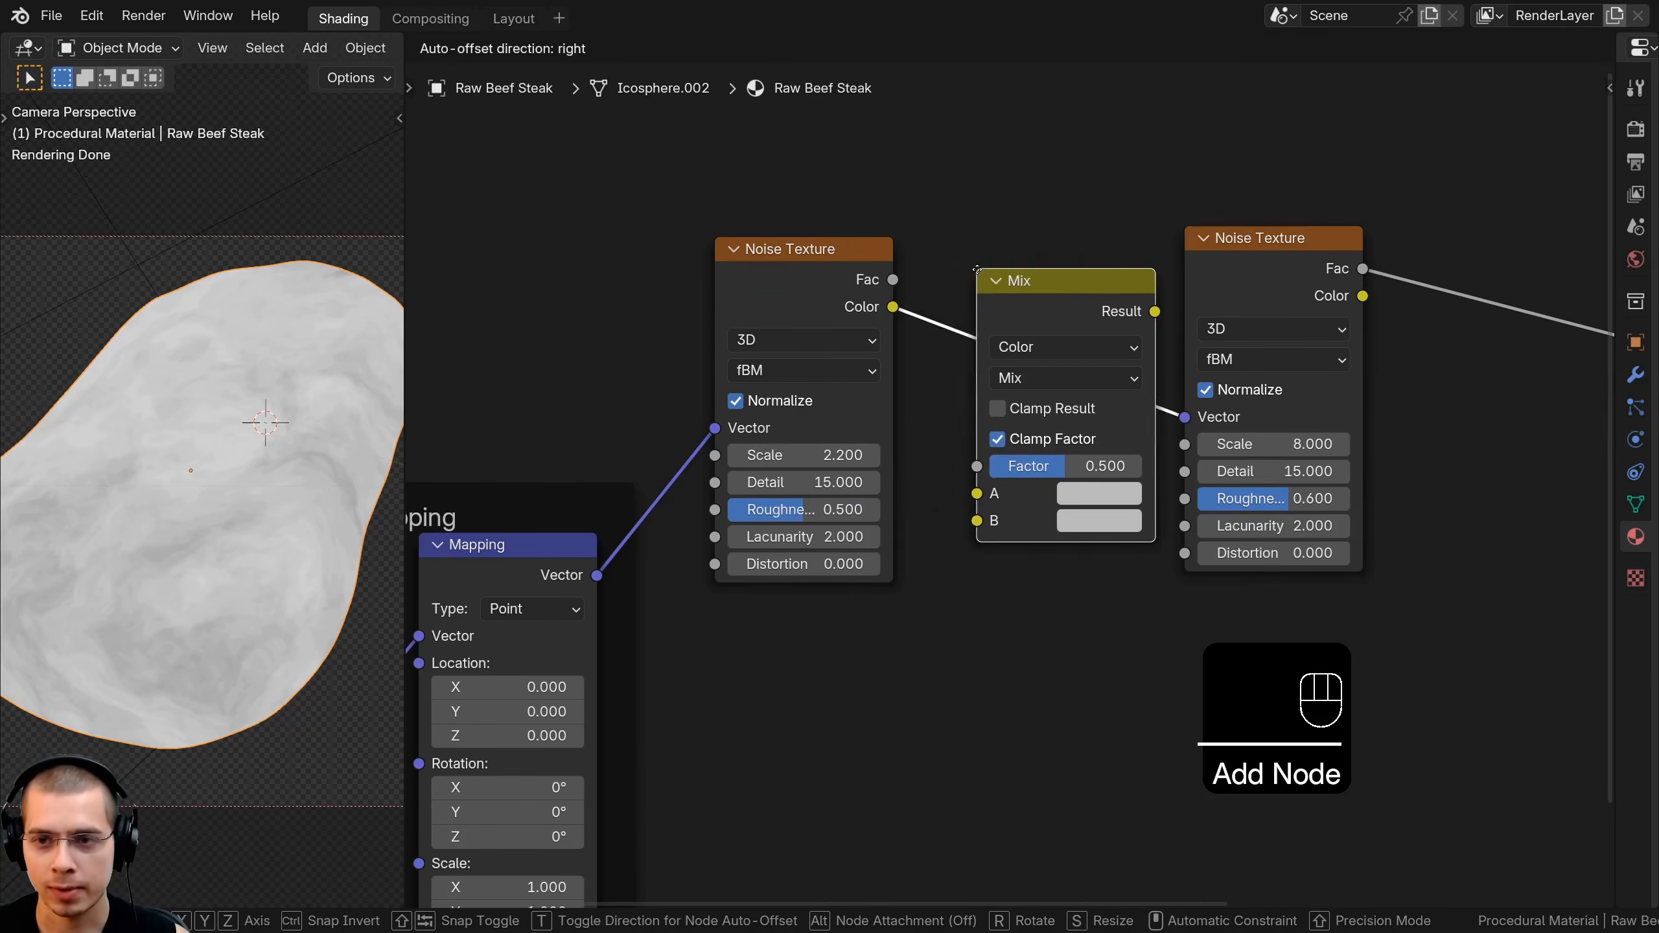
click(967, 257)
drag(981, 276, 982, 265)
middle_drag(866, 371, 898, 327)
click(859, 264)
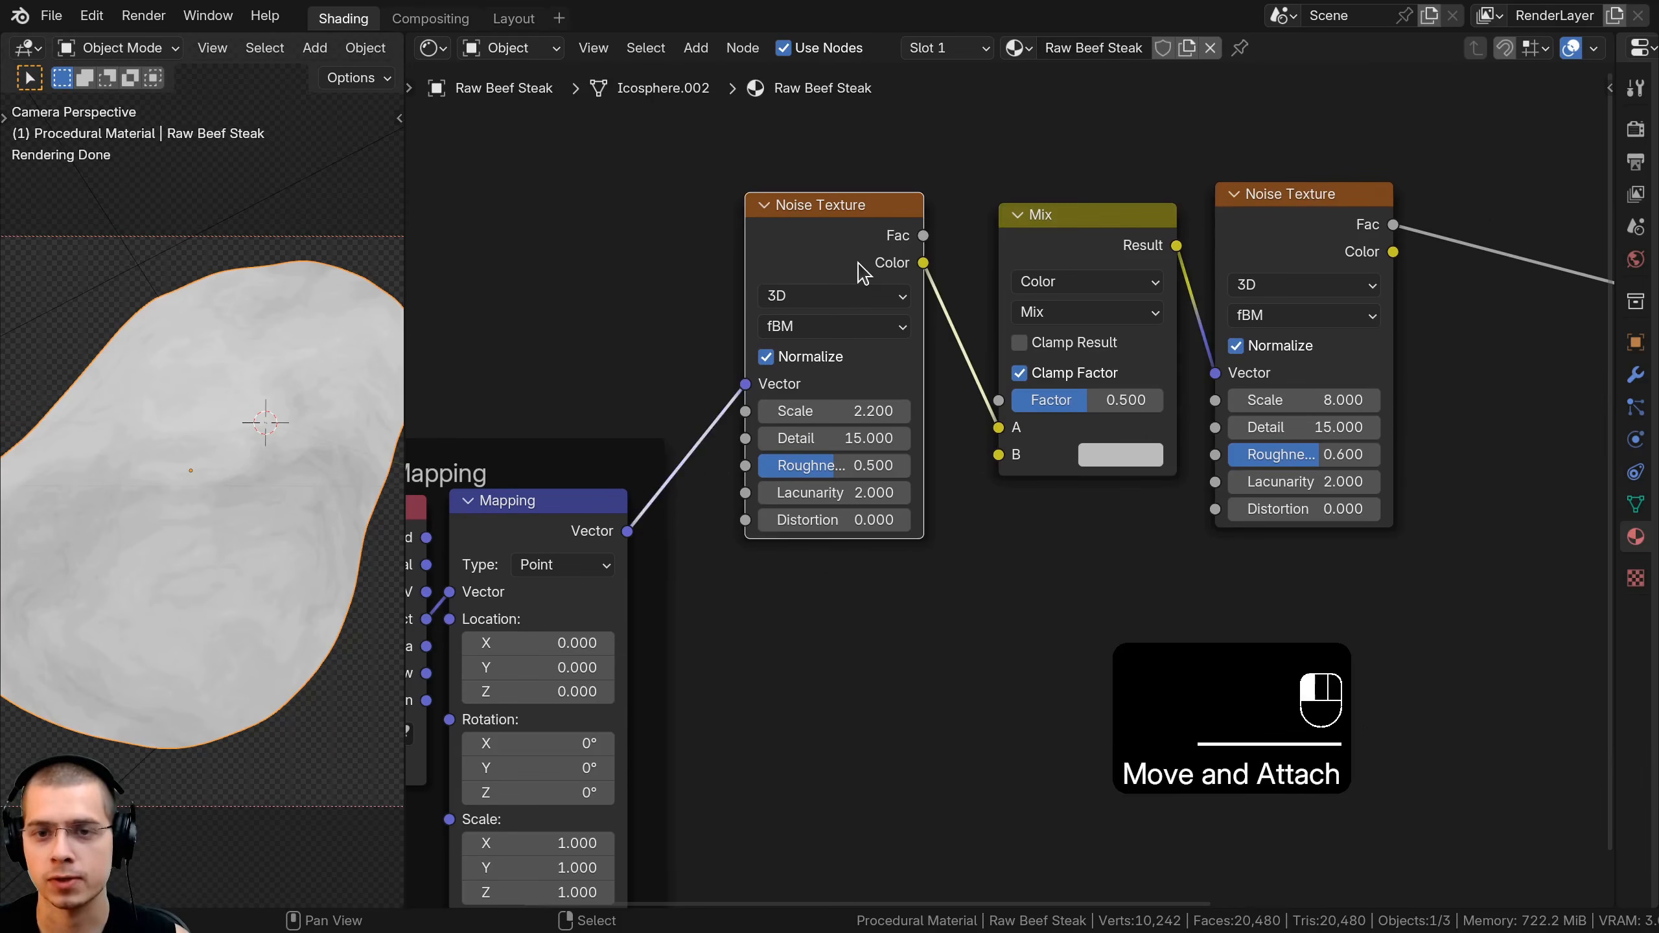
Reroute the first Noise Texture into the Mix node's B input and connect the Mapping node's Vector to input A
mouse_move(998, 427)
mouse_down()
mouse_move(876, 255)
mouse_move(971, 463)
mouse_move(999, 454)
mouse_up()
drag(847, 246, 818, 501)
middle_drag(693, 536, 818, 480)
click(669, 424)
click(657, 452)
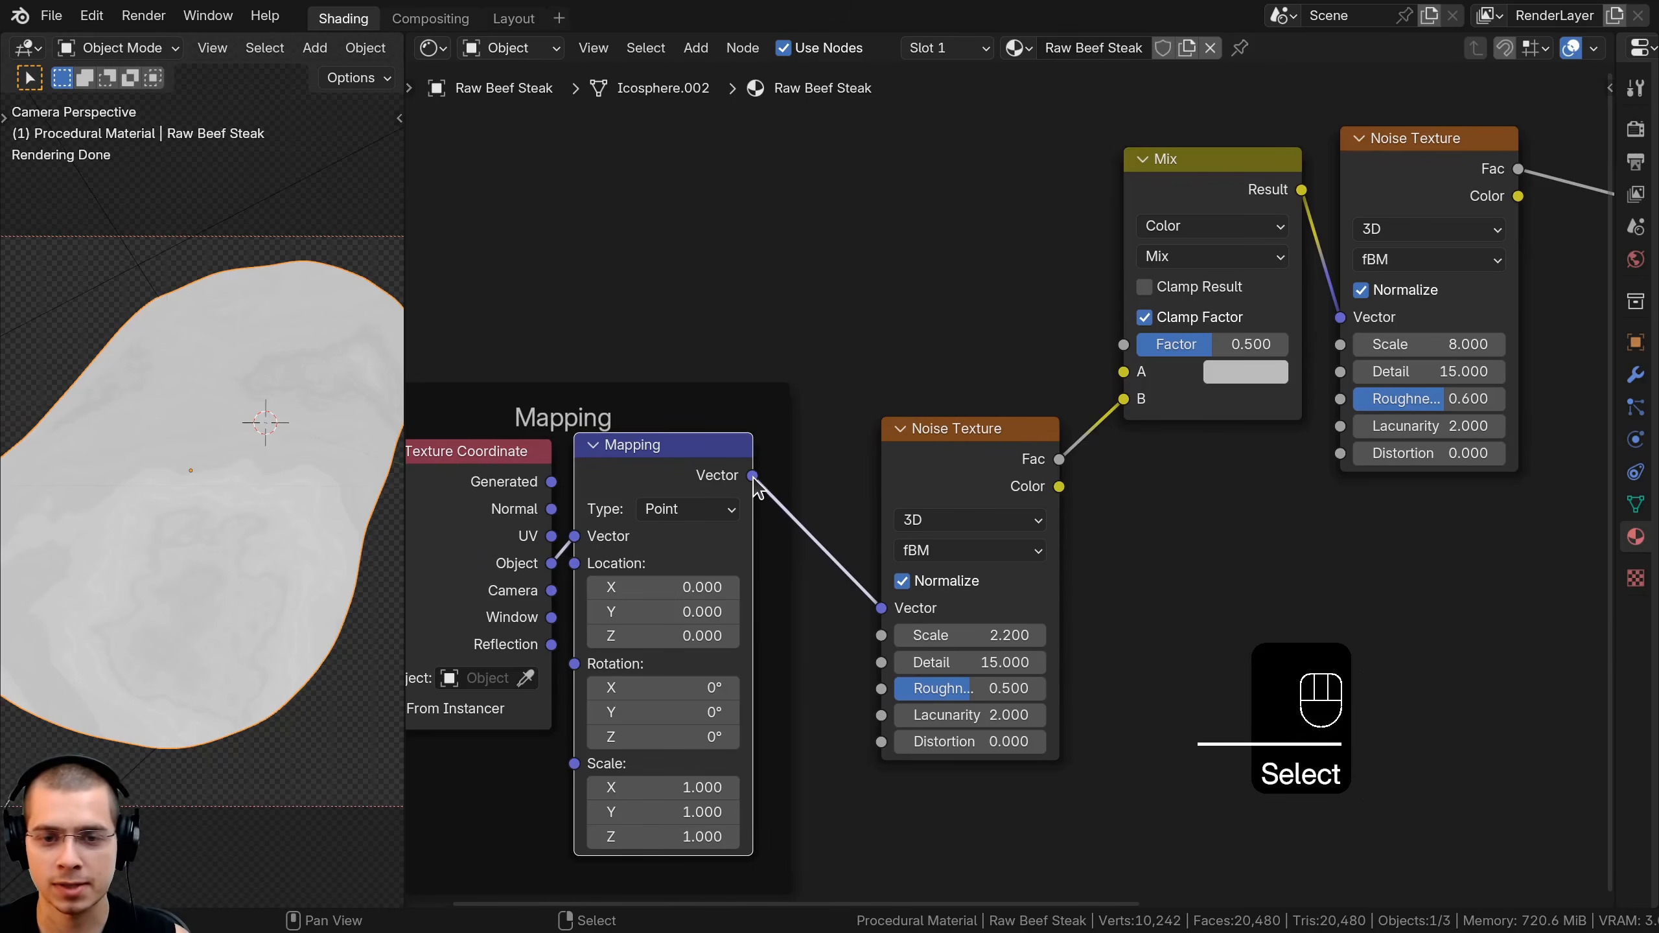
drag(753, 475, 1124, 371)
drag(1028, 451, 1023, 243)
Set the Mix node's blending mode to Linear Light with a Factor of 0.5
middle_drag(1202, 343, 1054, 379)
drag(1072, 400, 1140, 381)
right_click(1084, 374)
right_click(1137, 380)
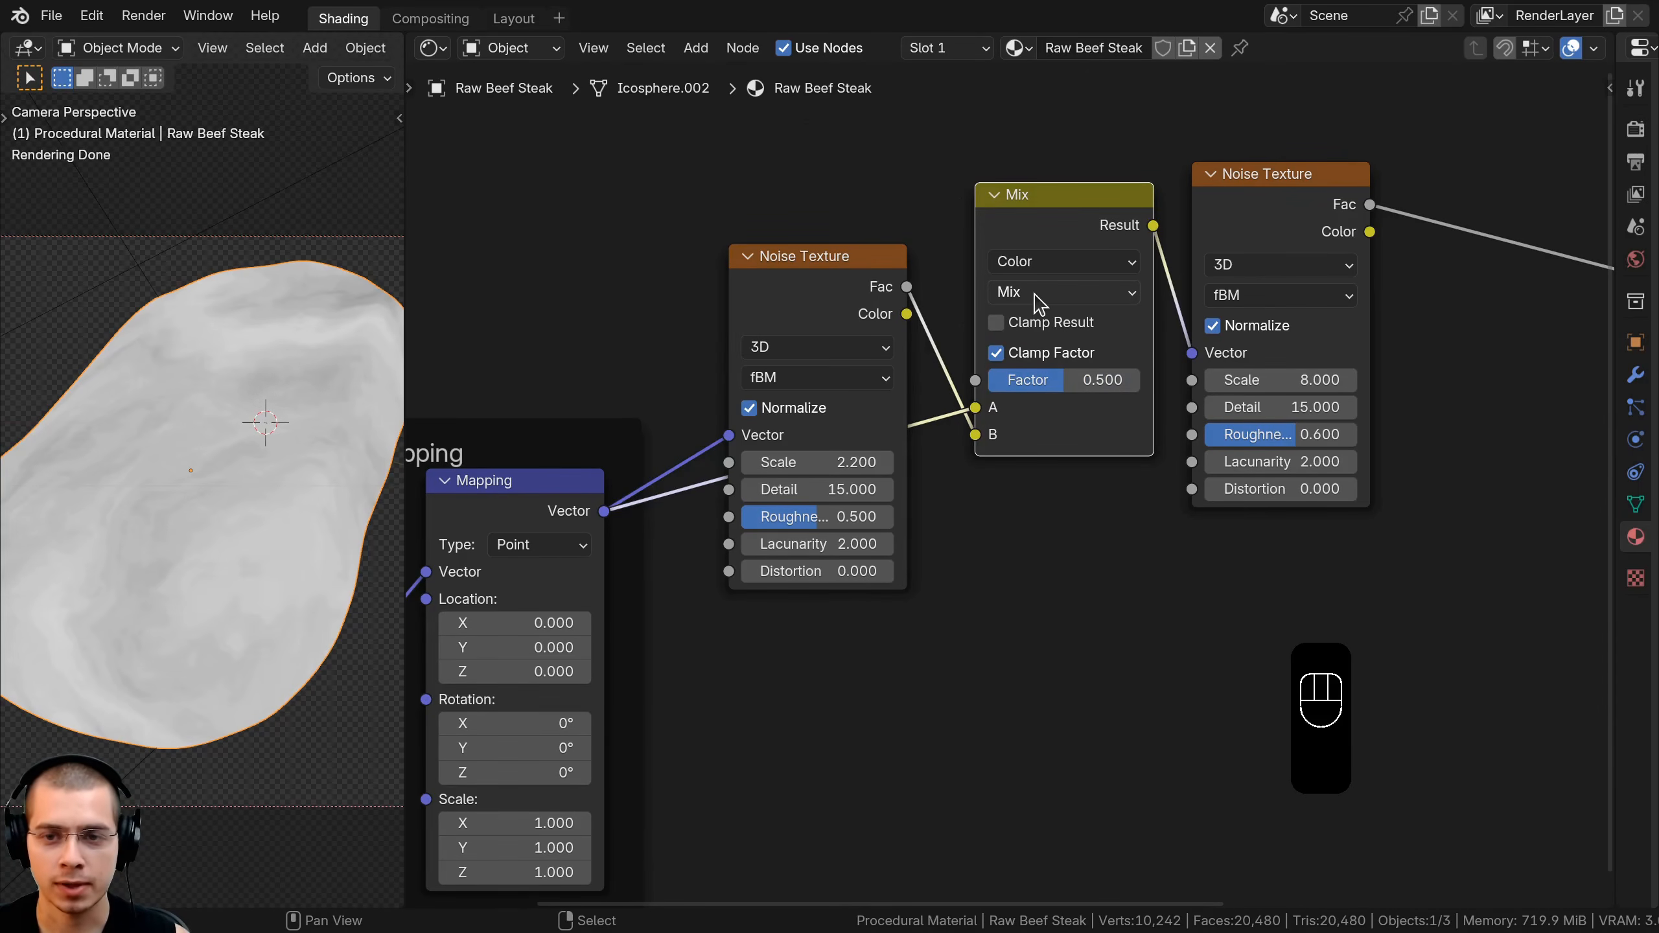
click(1040, 301)
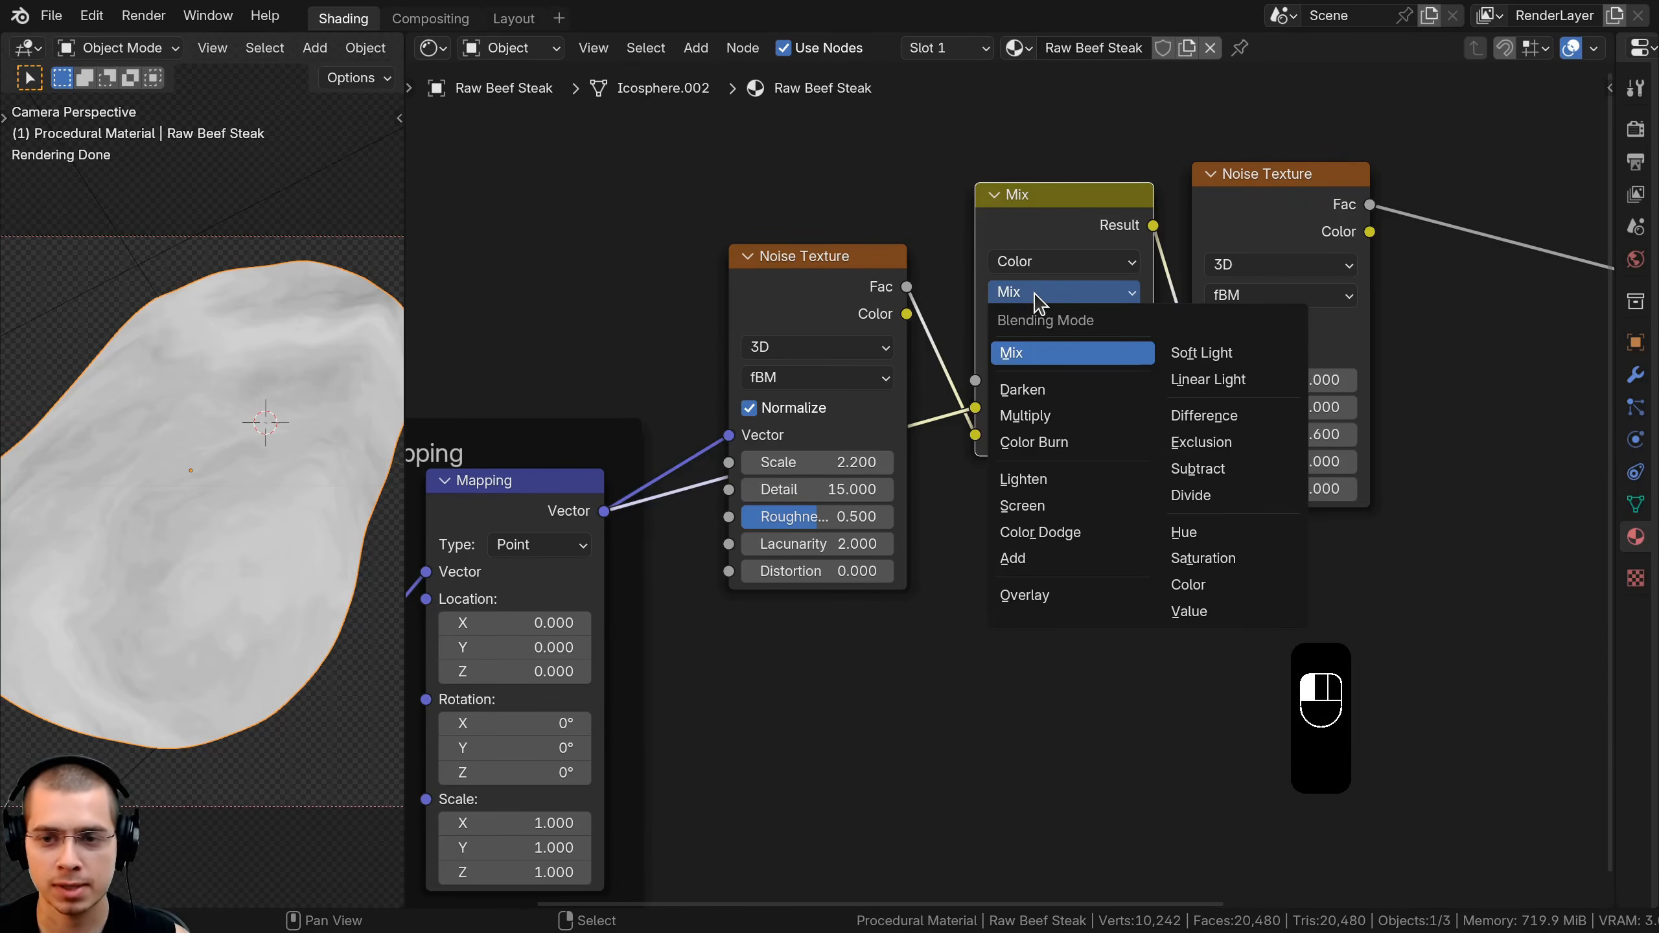
click(1201, 381)
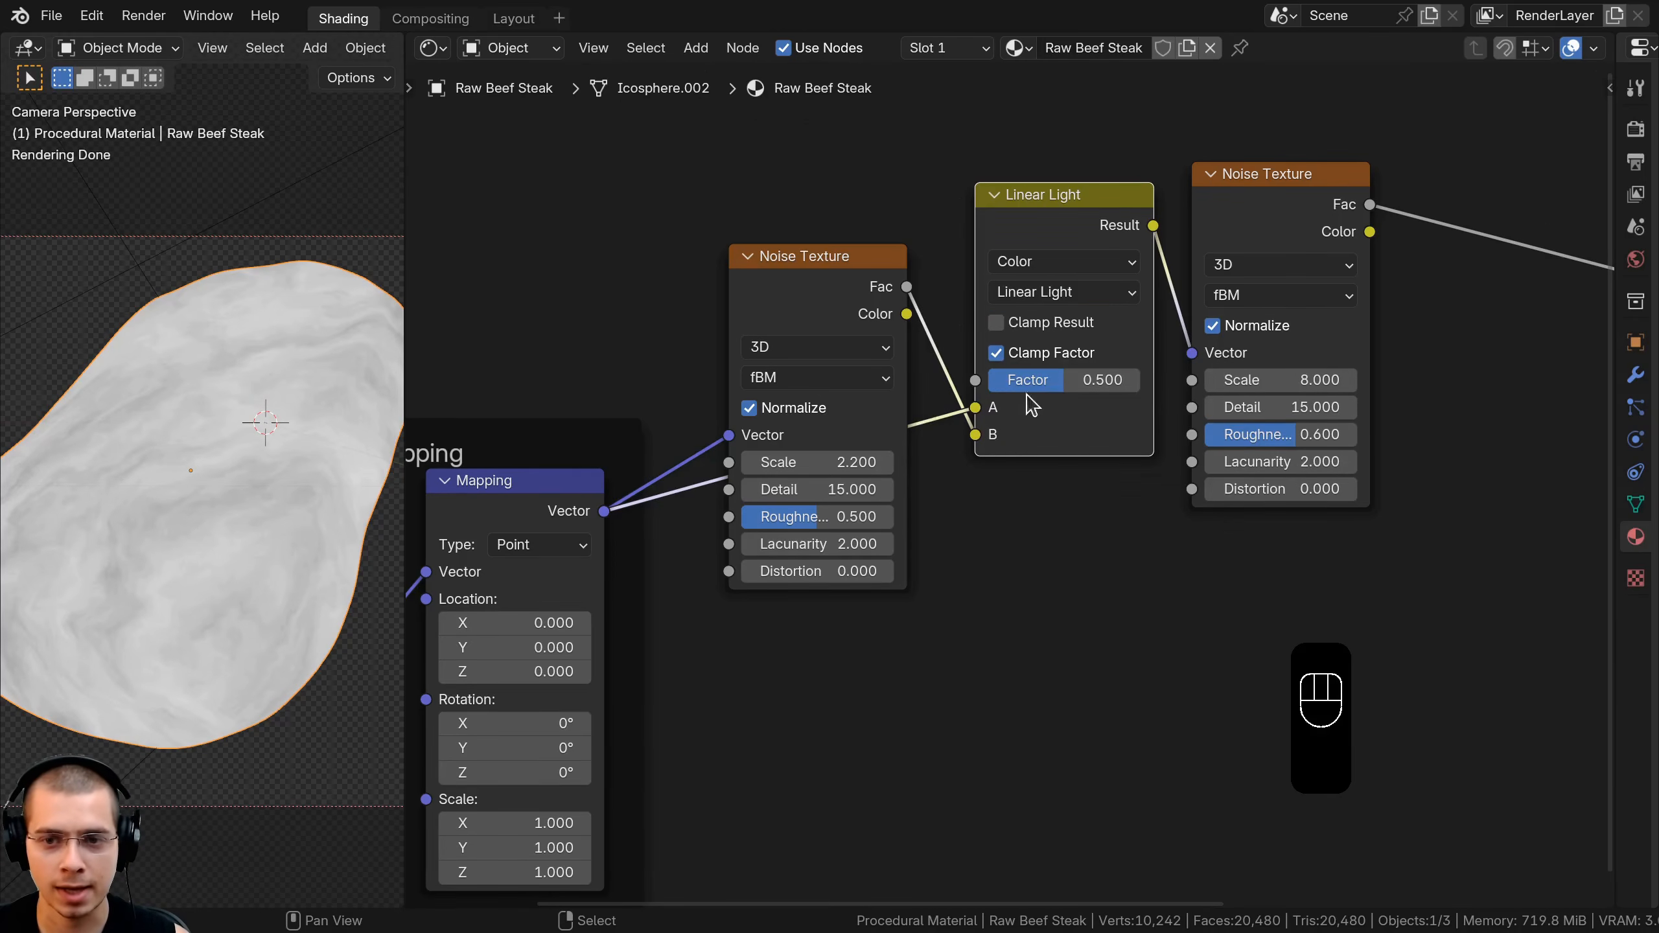
mouse_move(1048, 380)
mouse_down()
mouse_move(1116, 381)
mouse_move(1046, 381)
mouse_up()
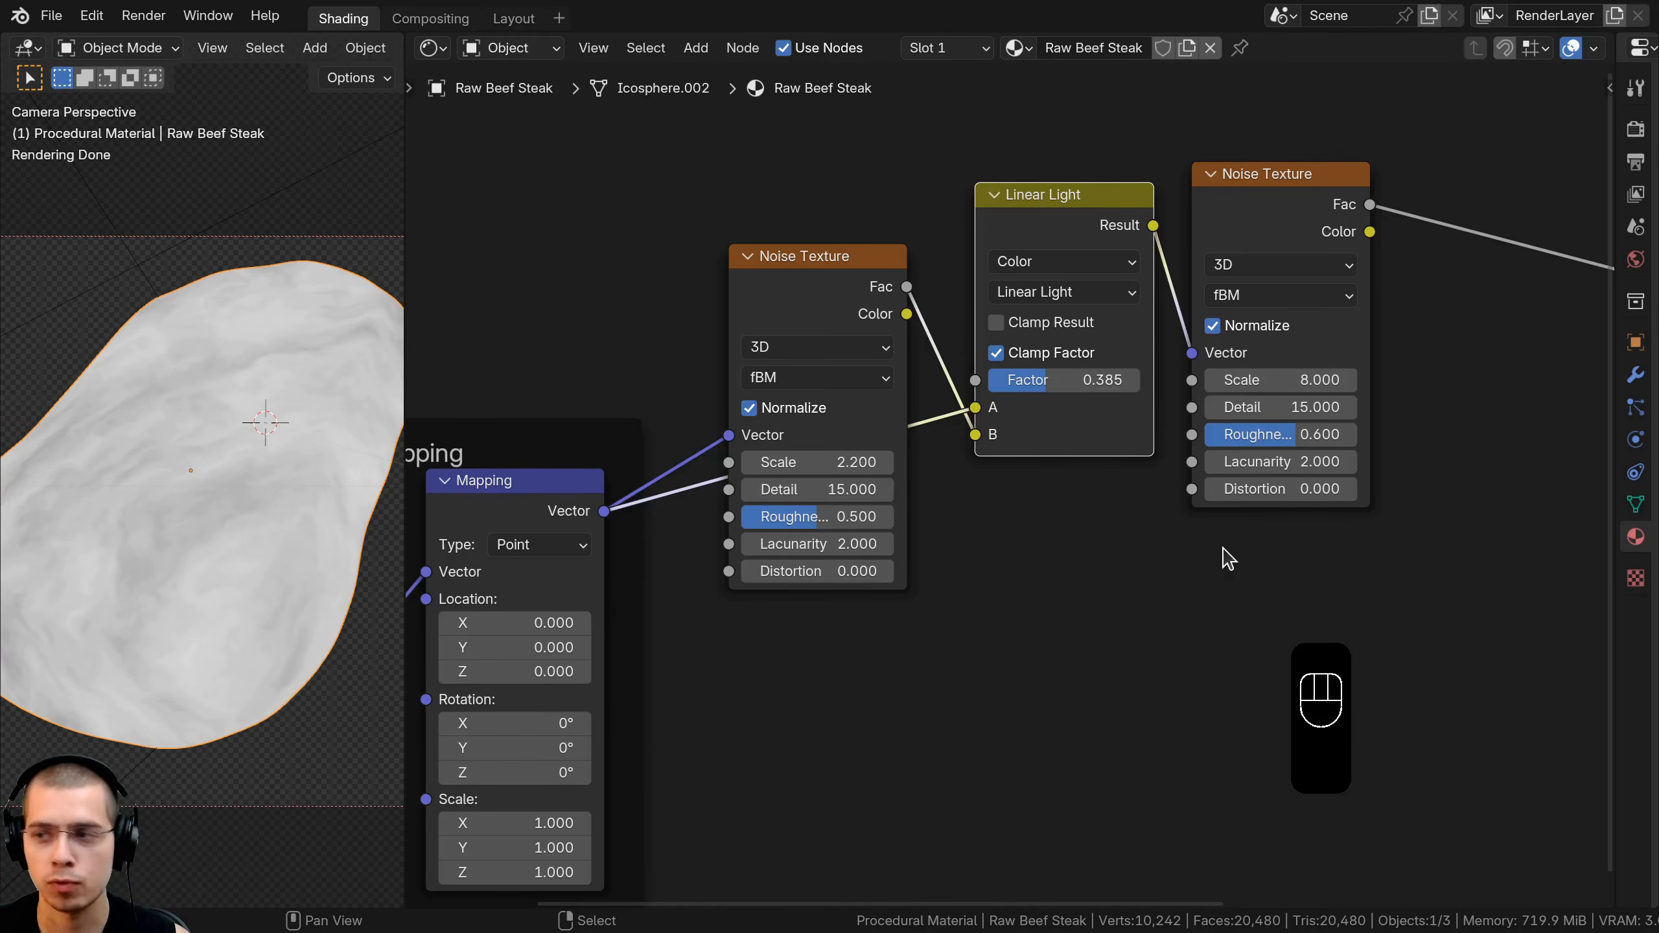
click(1075, 387)
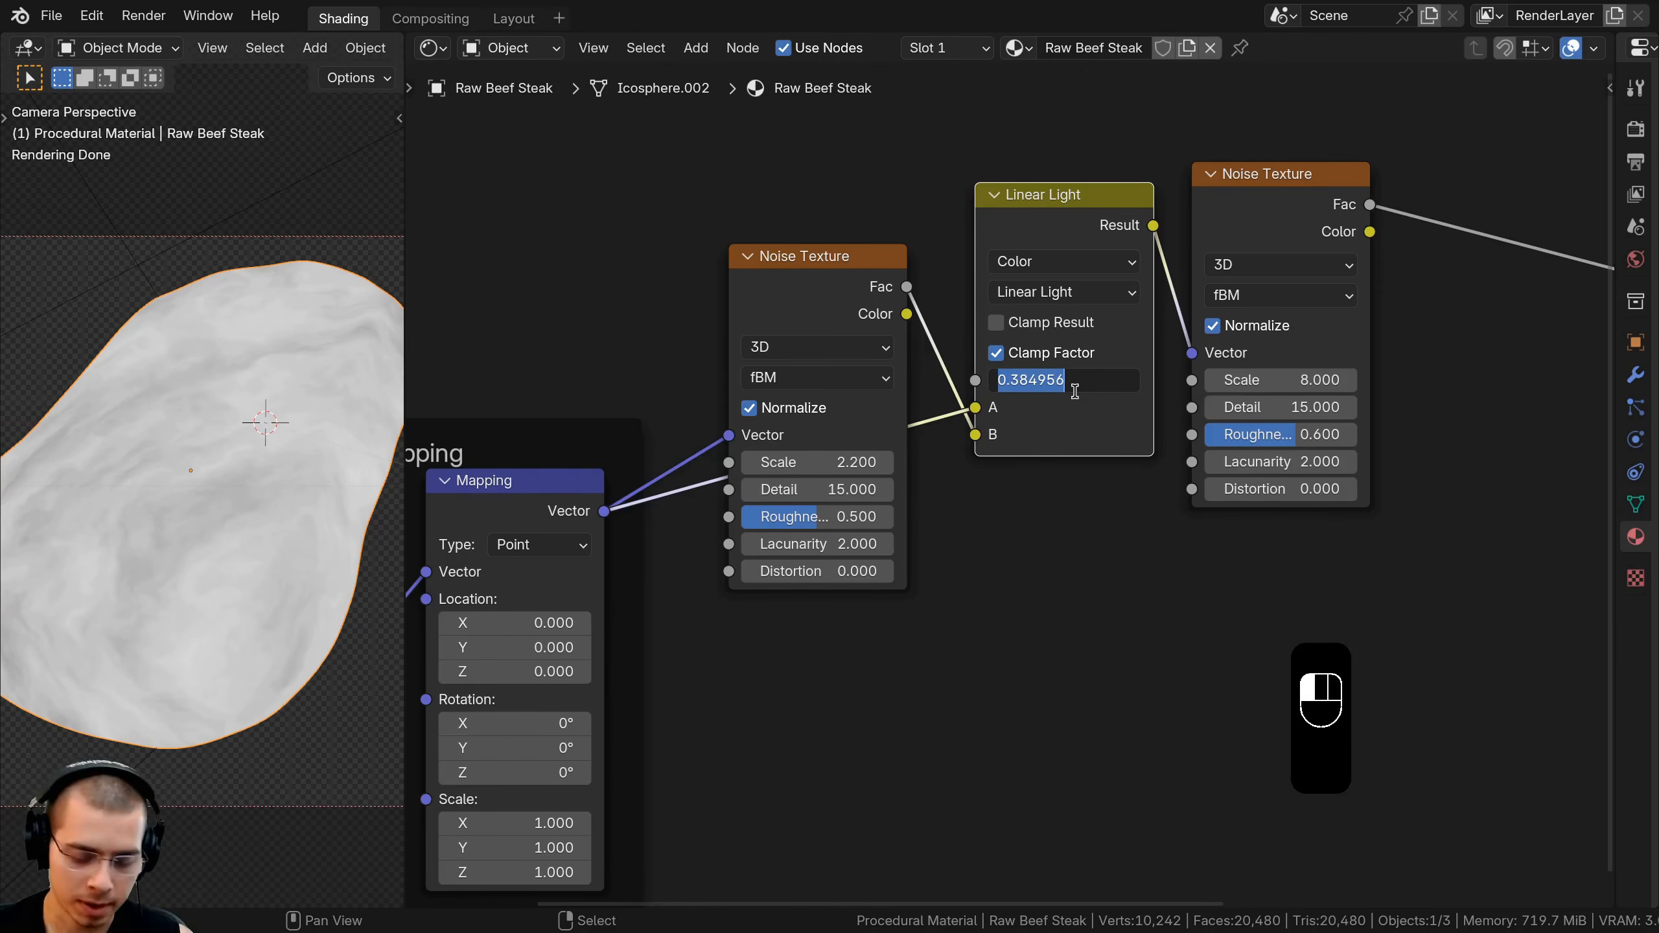
text(.5)
key(Return)
Insert a Color Ramp on the link leaving the second Noise Texture's Fac output
scroll(147, 507, up, 3)
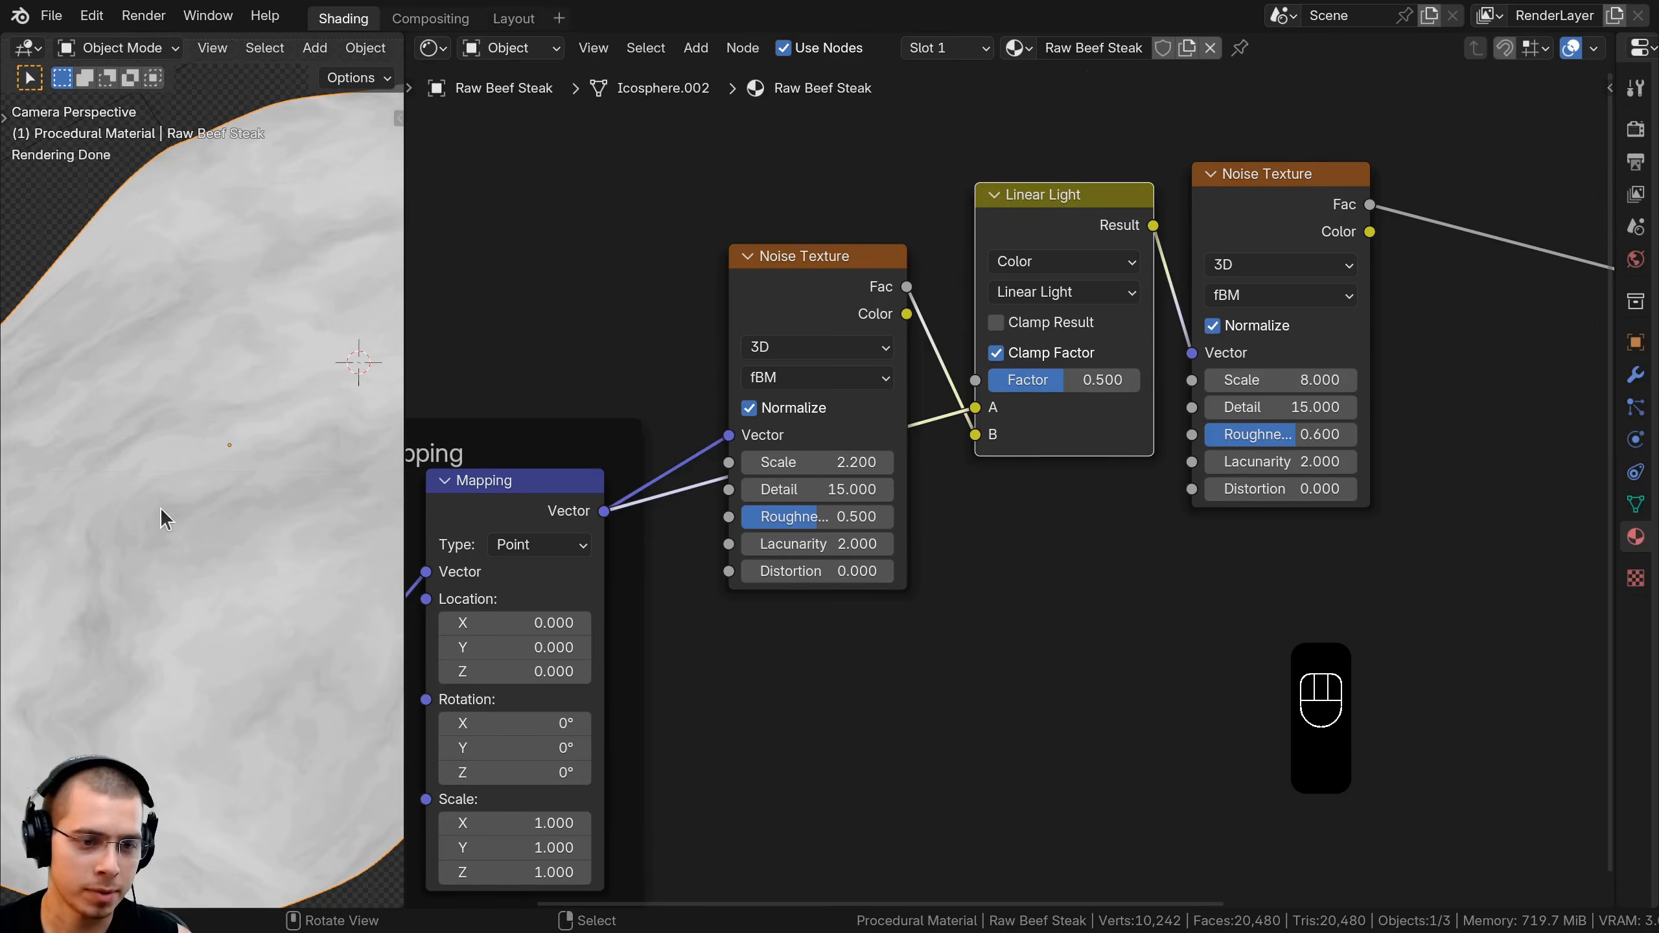
scroll(163, 507, down, 3)
shift+middle_drag(179, 498, 239, 482)
scroll(282, 519, up, 3)
scroll(282, 520, down, 3)
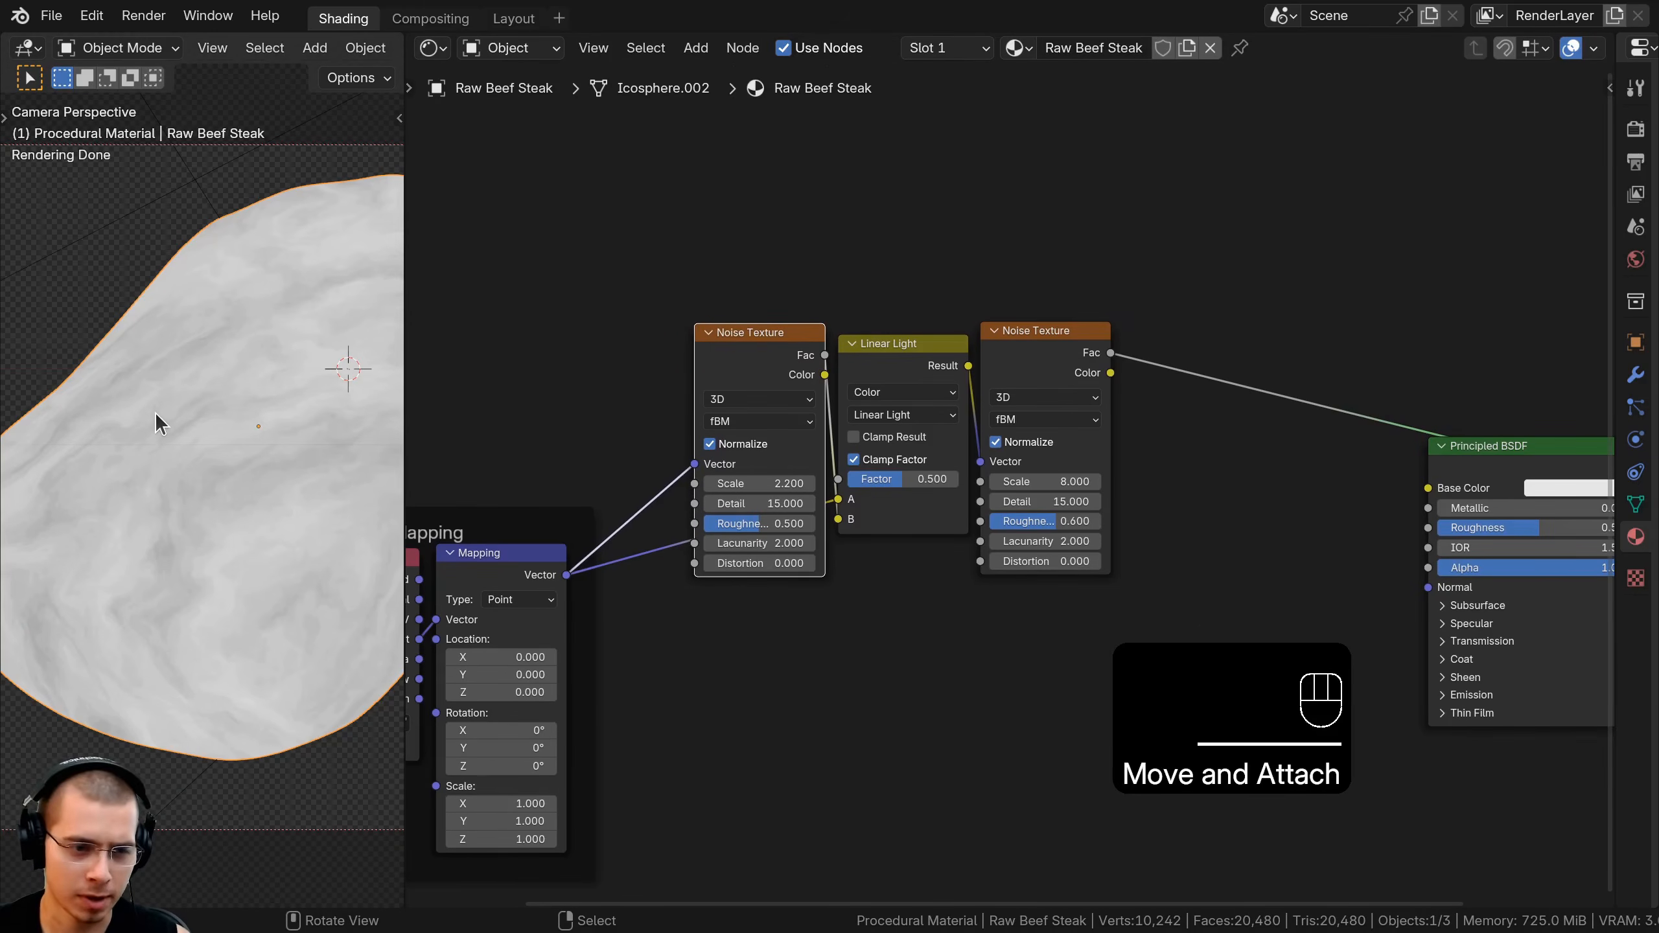
scroll(155, 412, up, 5)
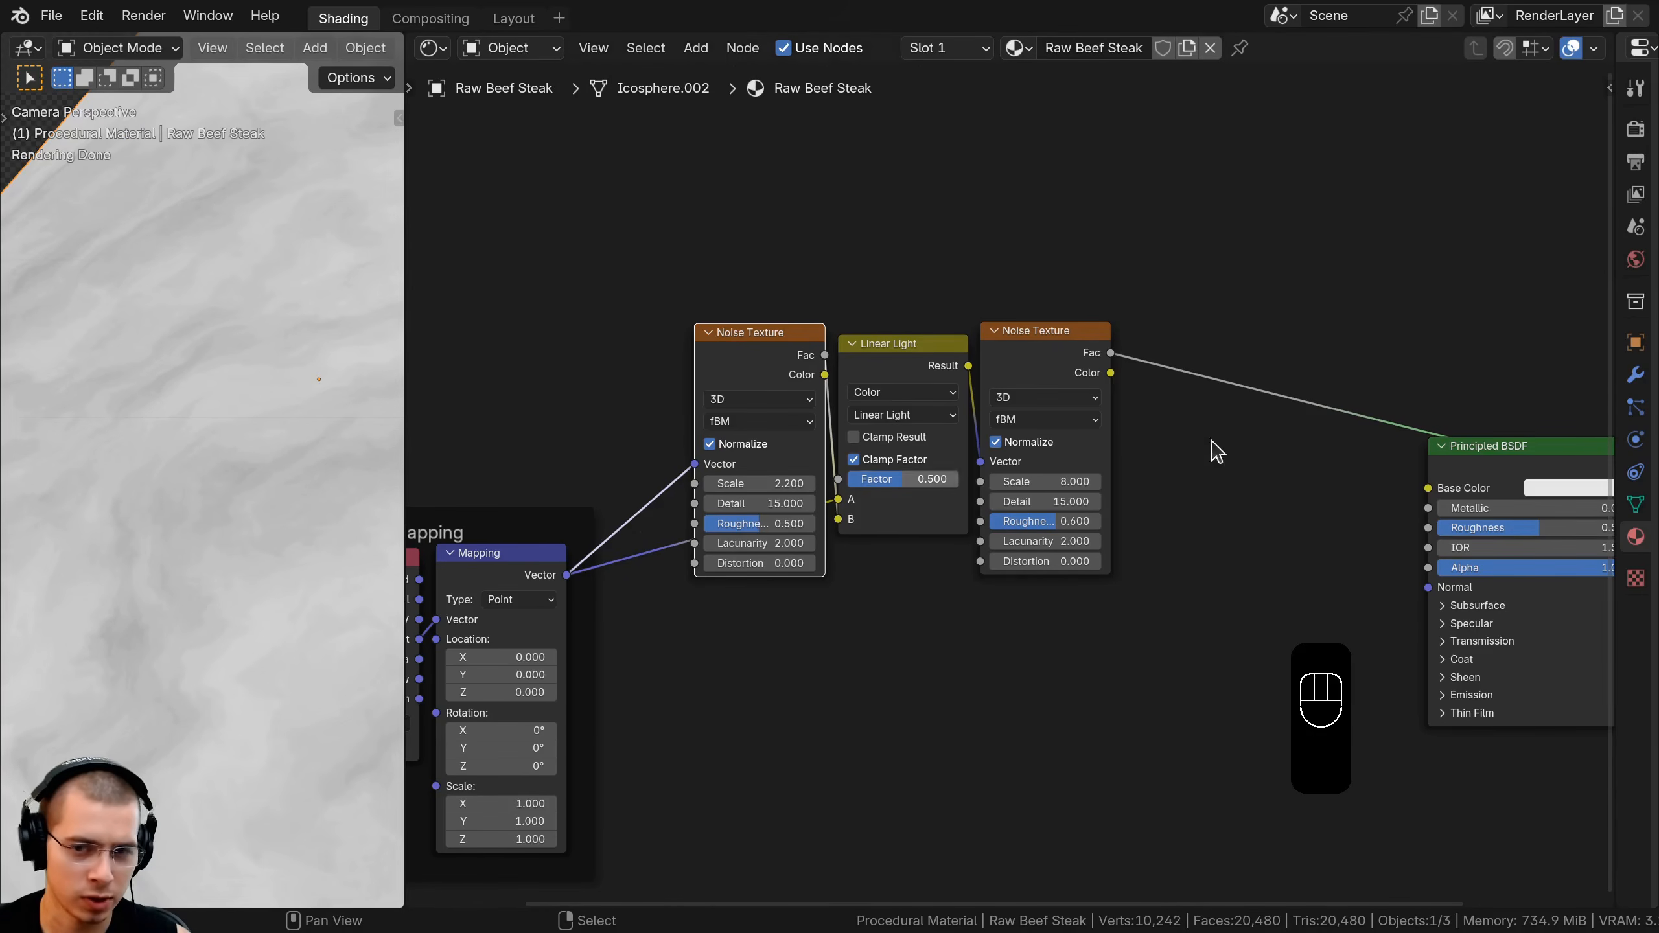
key(shift+a)
click(1149, 238)
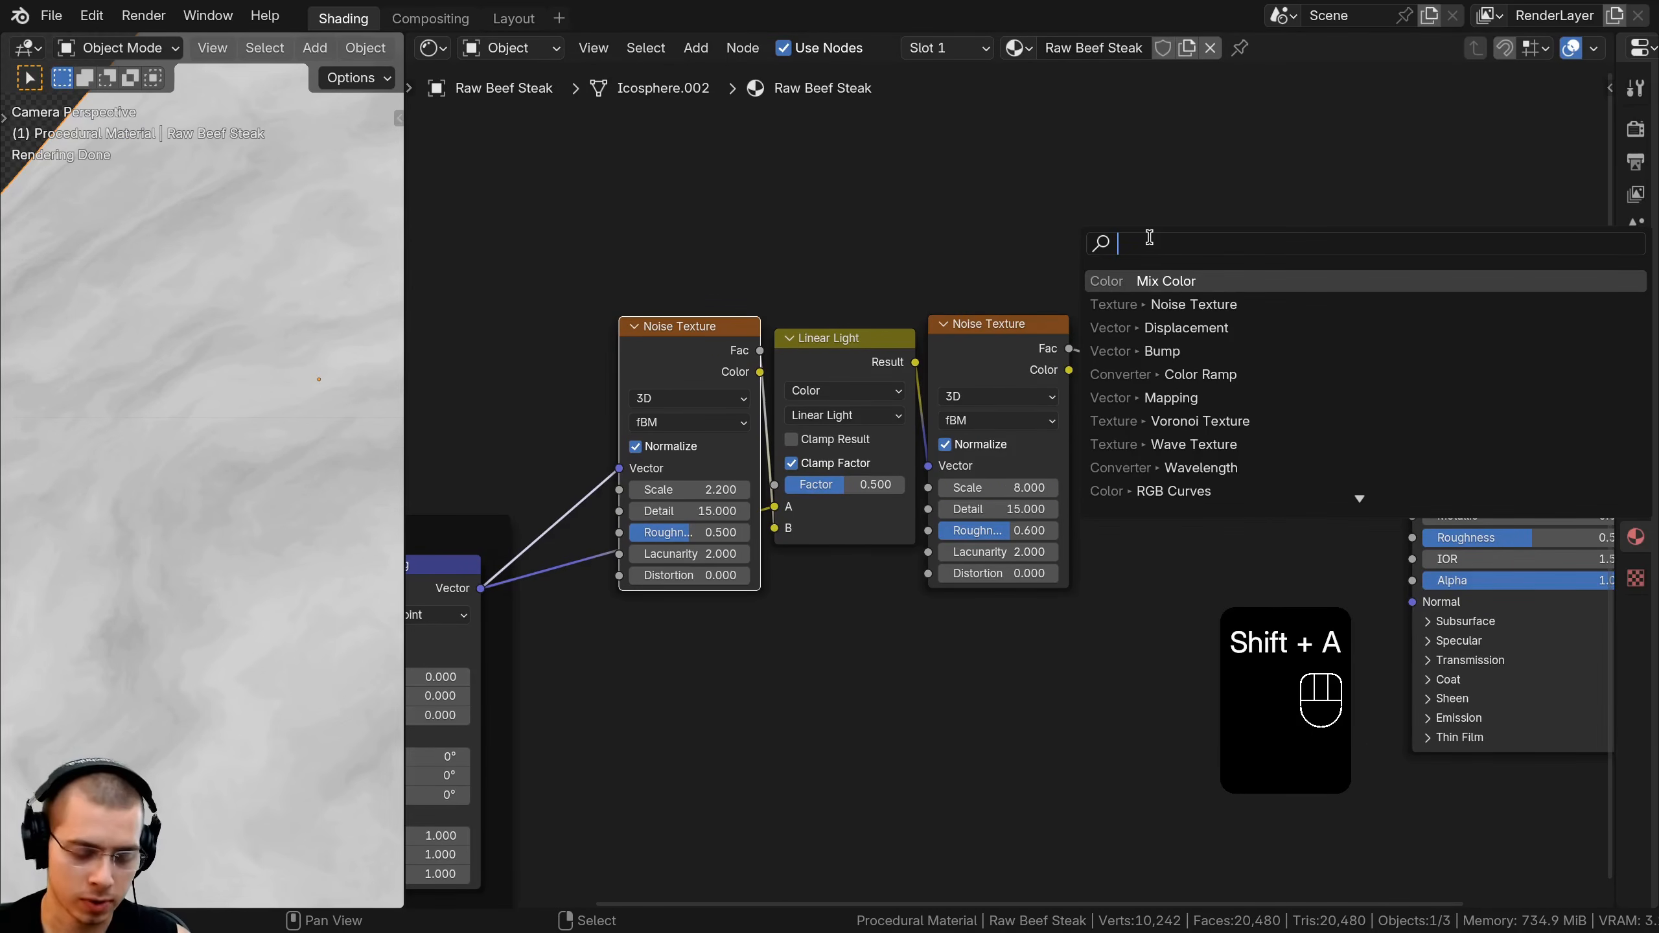
text(col)
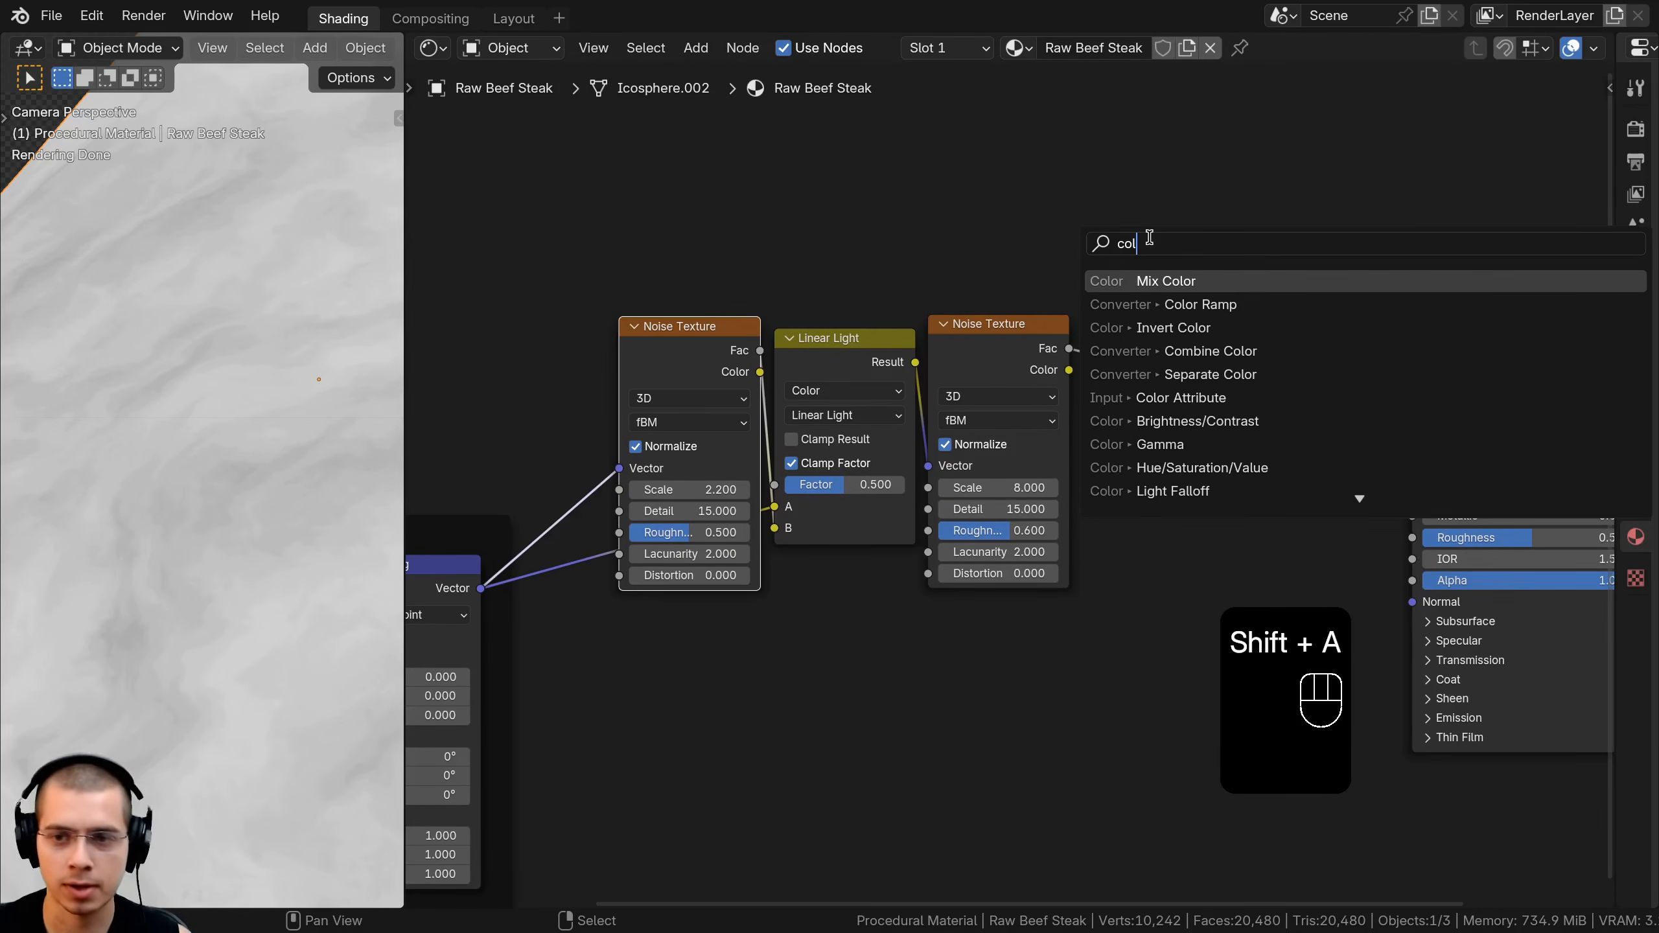
click(1184, 304)
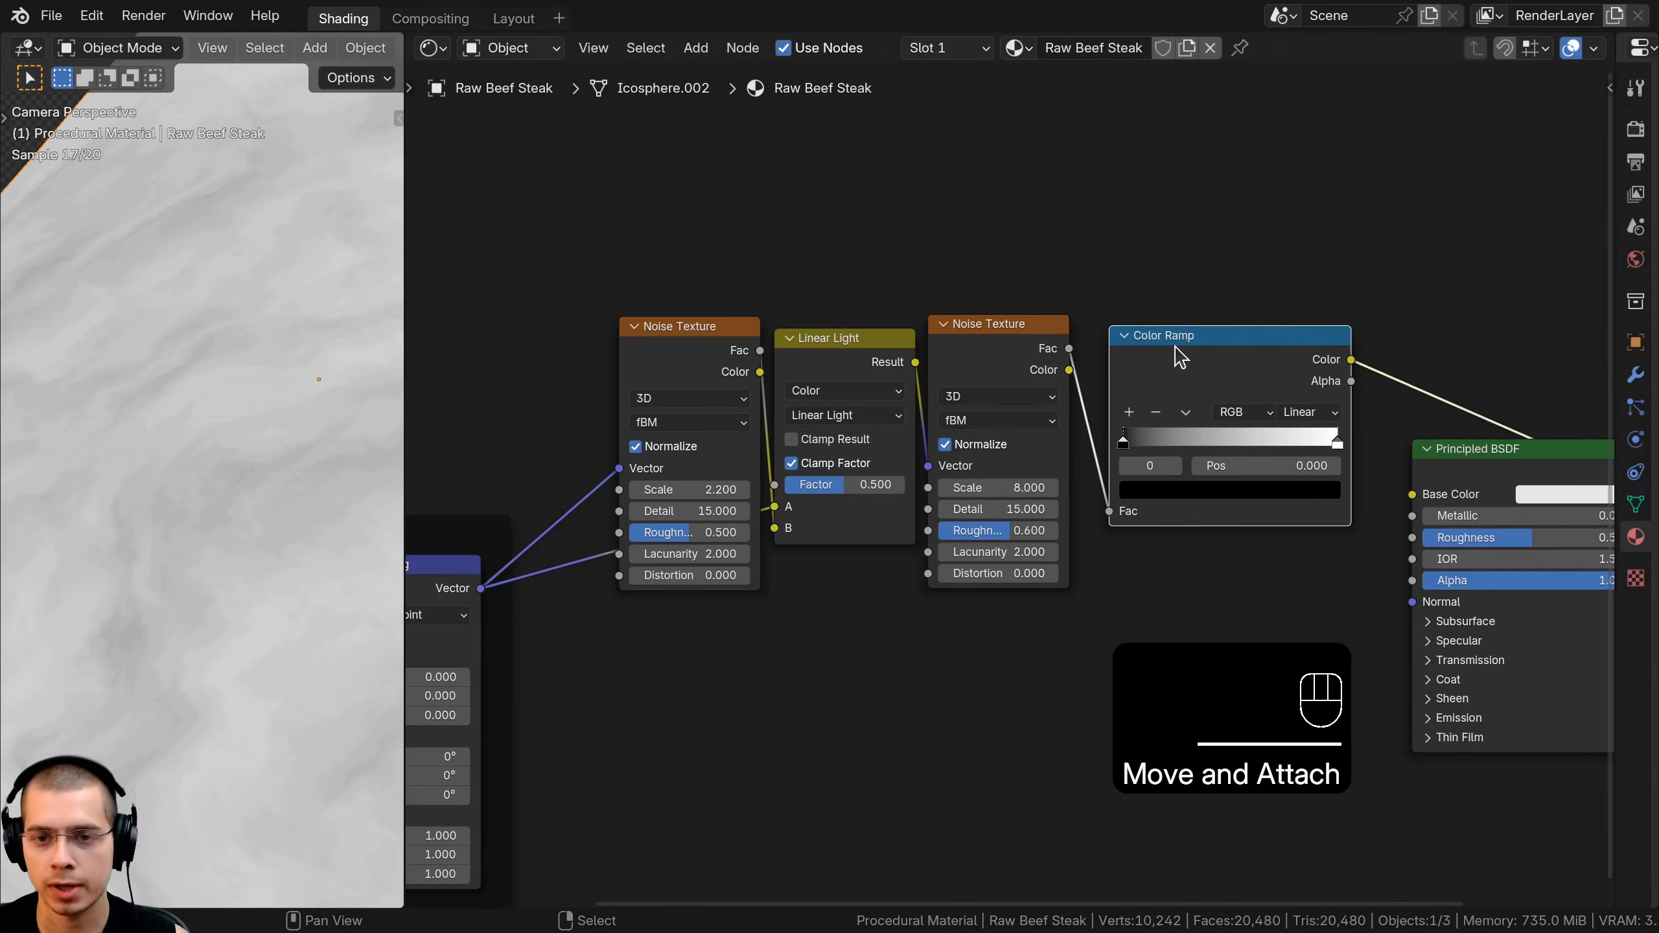
click(1148, 349)
Tighten the Color Ramp's contrast by placing the black stop at 0.461 and the white stop at about 0.6
scroll(1199, 542, up, 2)
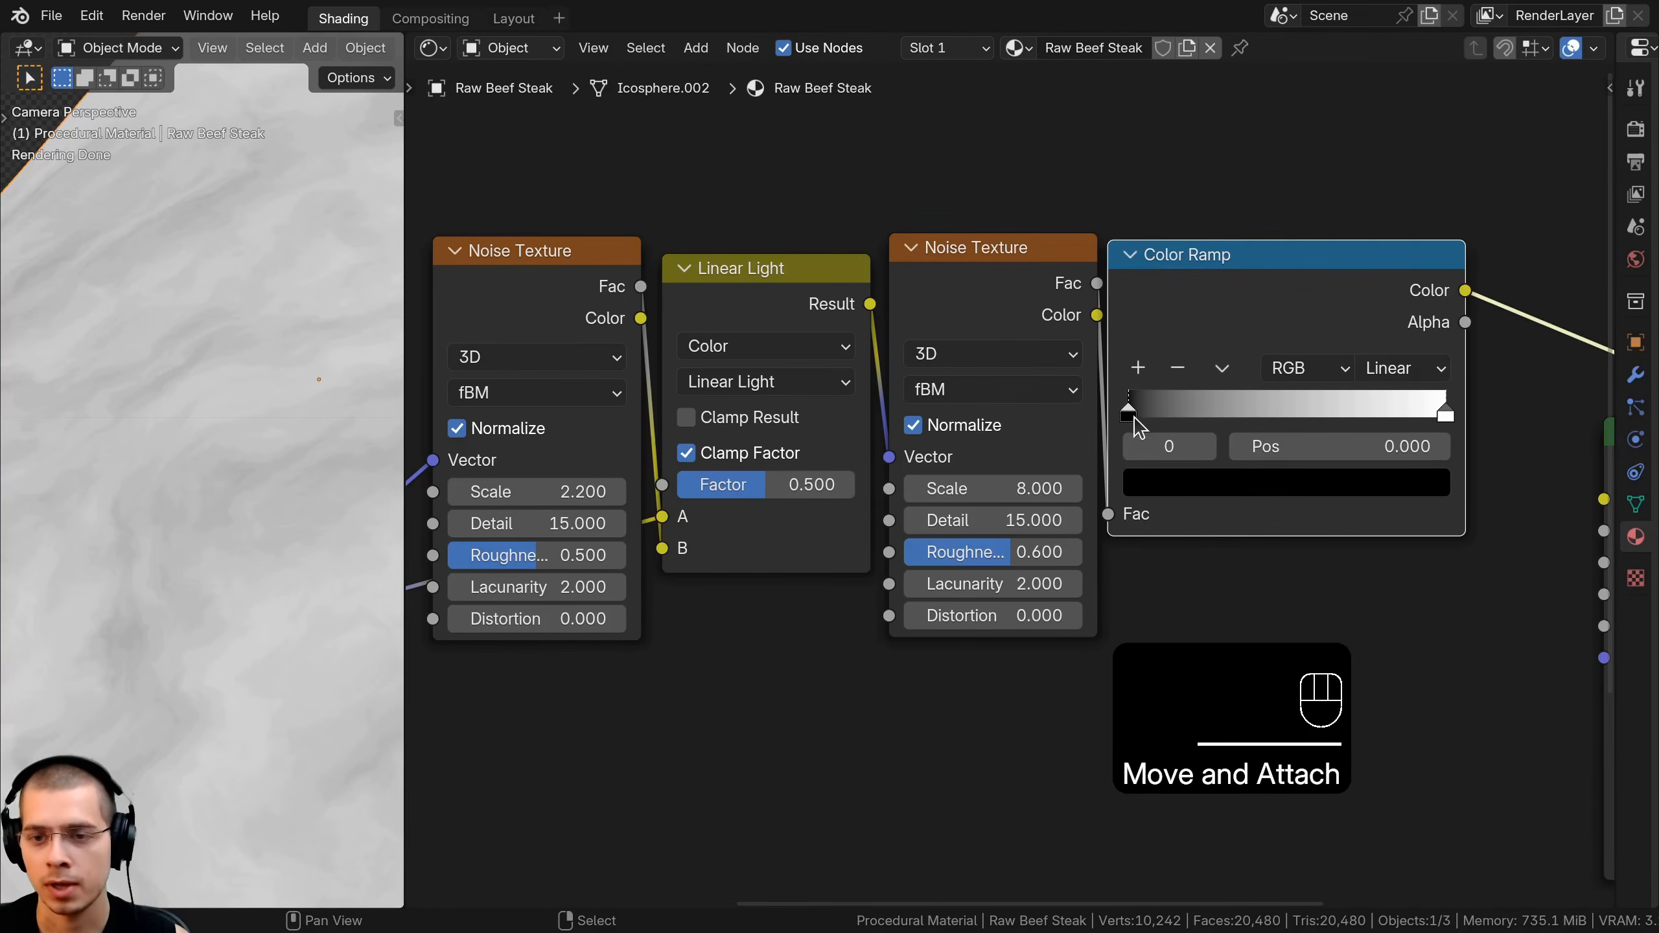
drag(1130, 413, 1267, 413)
drag(1444, 412, 1316, 418)
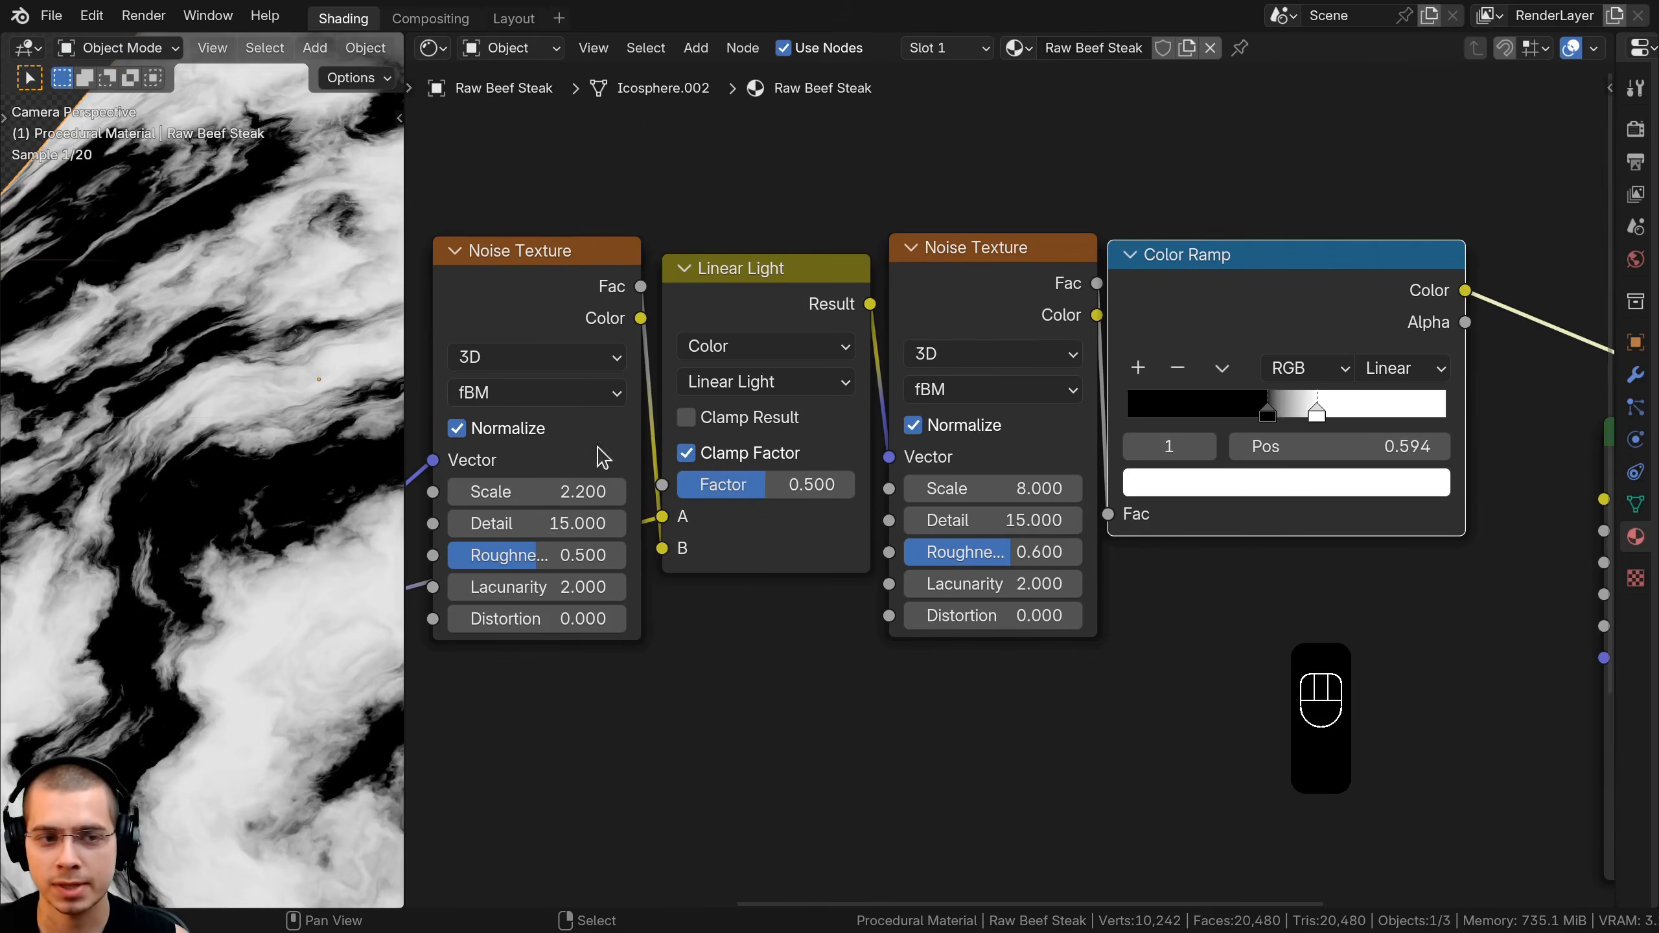
scroll(158, 421, down, 6)
scroll(1236, 412, up, 5)
scroll(1241, 444, up, 1)
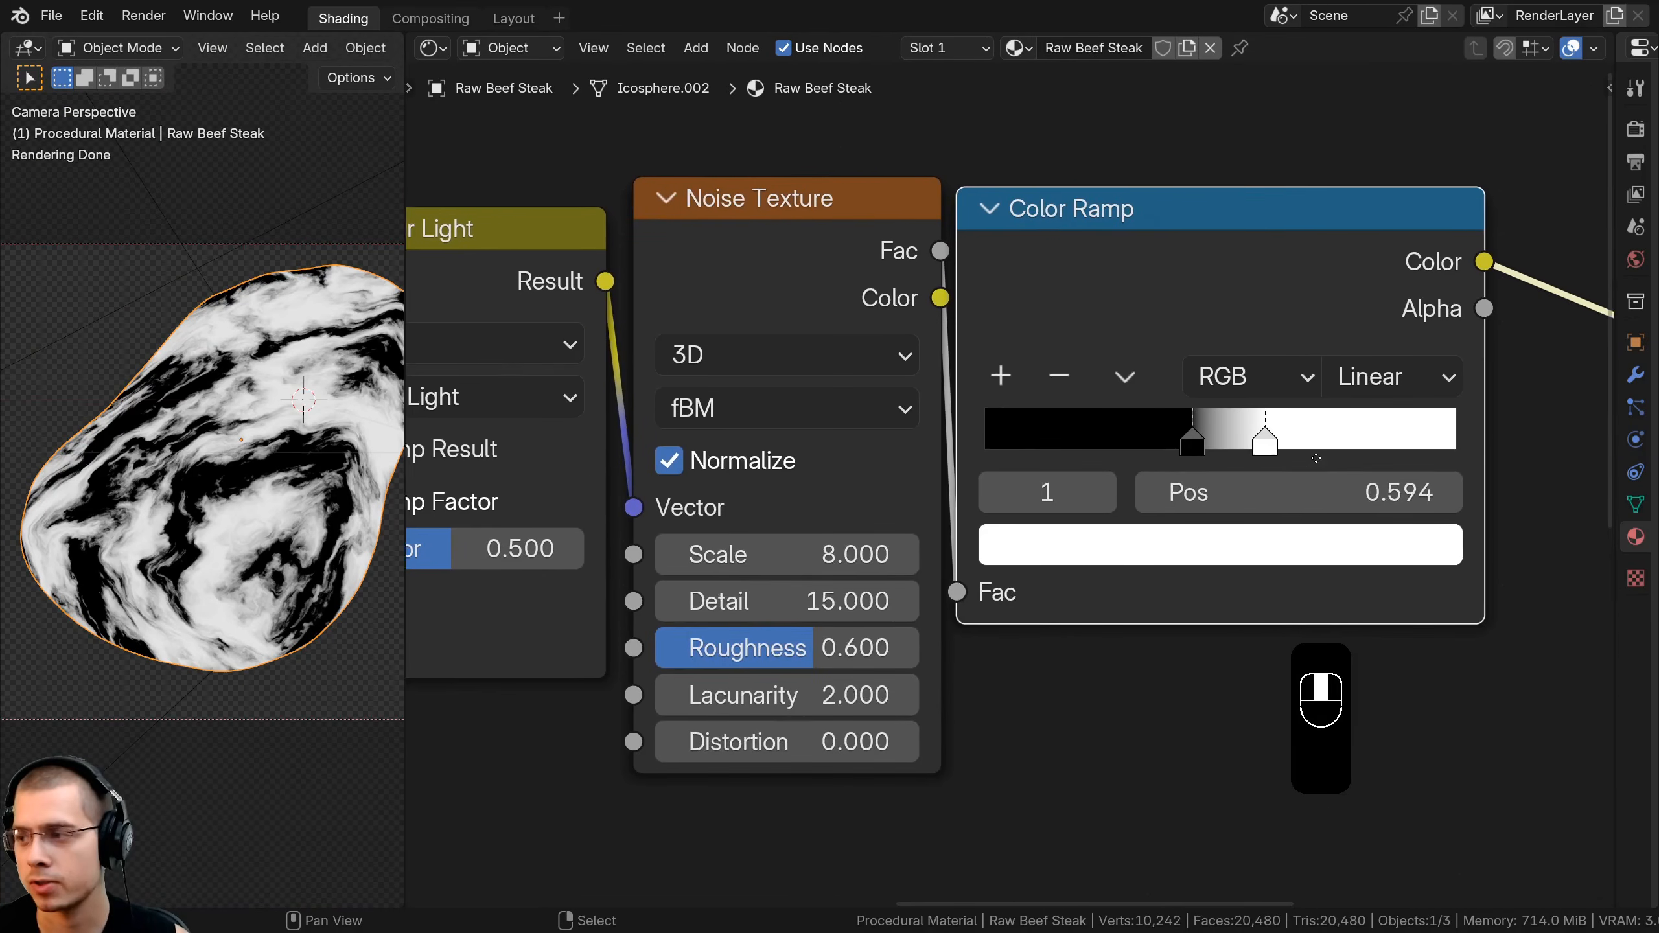
drag(1284, 440, 1215, 445)
scroll(171, 424, down, 1)
shift+middle_drag(348, 413, 317, 452)
scroll(316, 452, up, 1)
scroll(1168, 336, down, 7)
scroll(1111, 379, down, 3)
click(1081, 402)
Join both Noise Textures, the Linear Light node and the Color Ramp in a frame labelled "Large Fat Texture"
scroll(1124, 418, down, 2)
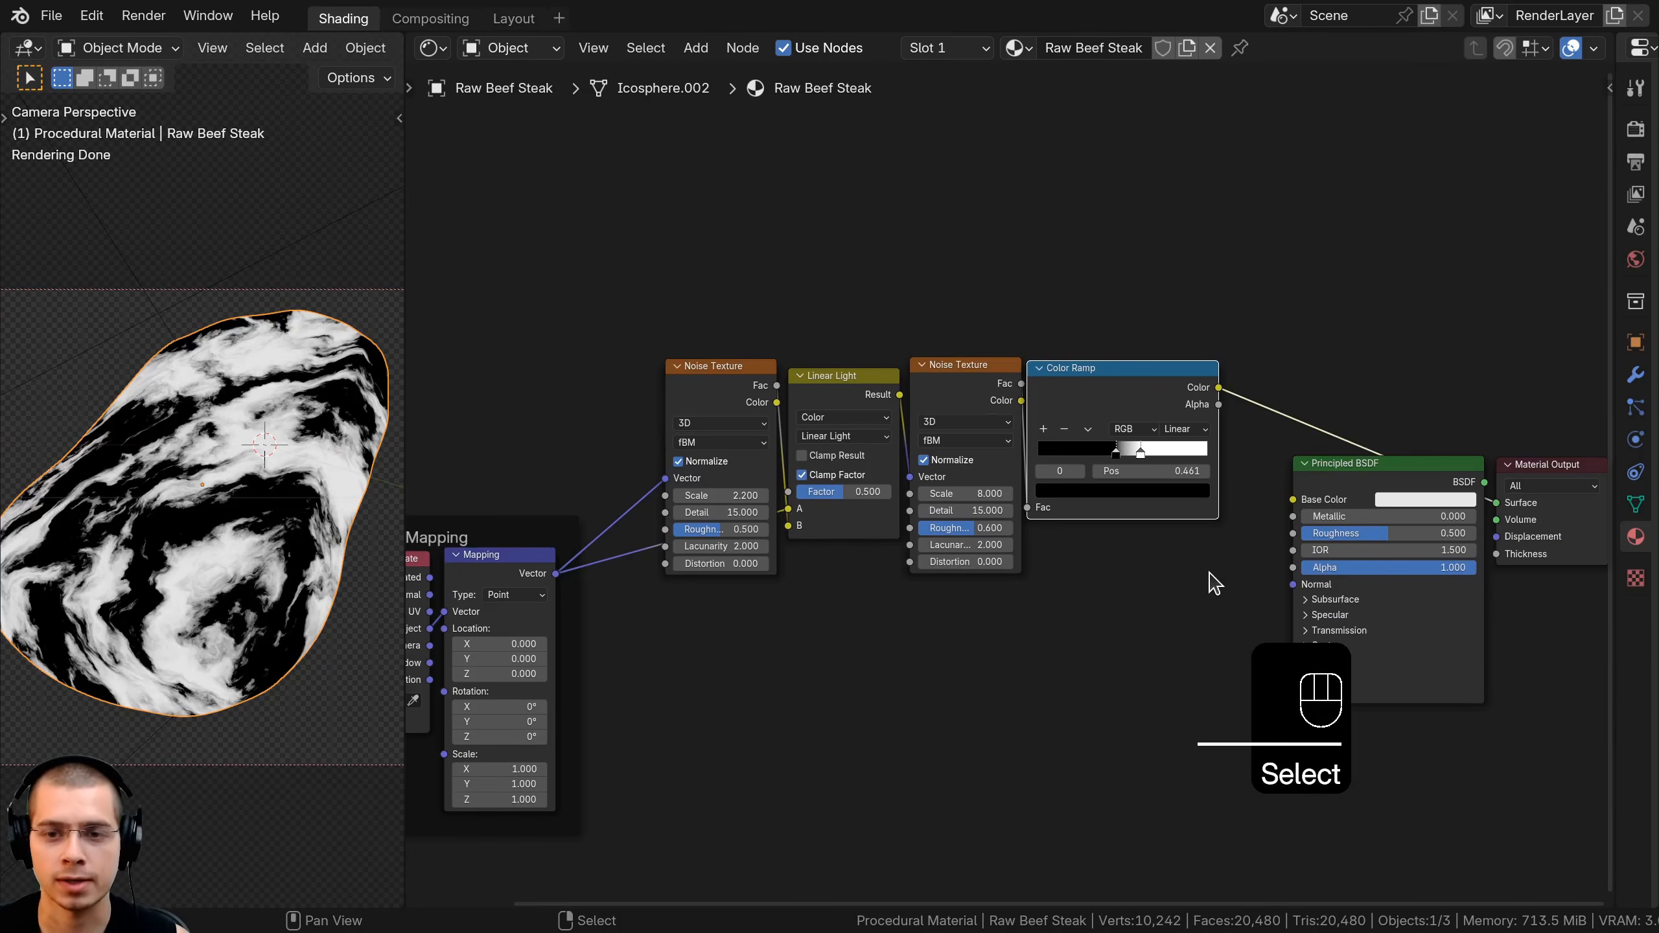
drag(1171, 652, 641, 291)
key(ctrl+j)
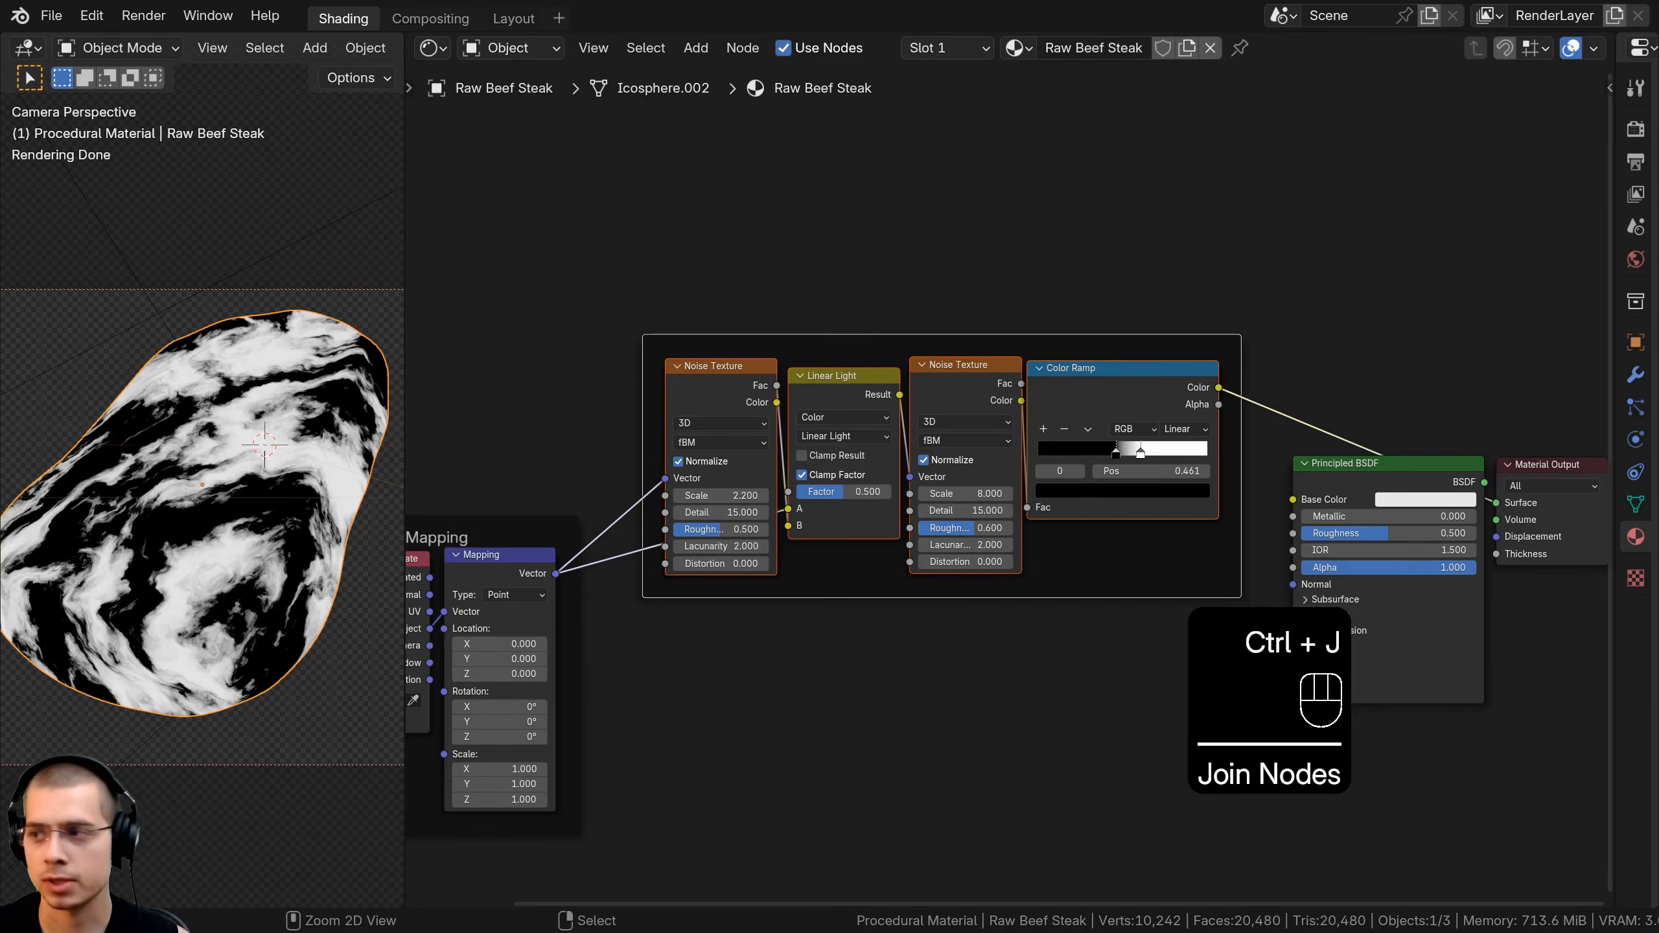
drag(971, 343, 951, 307)
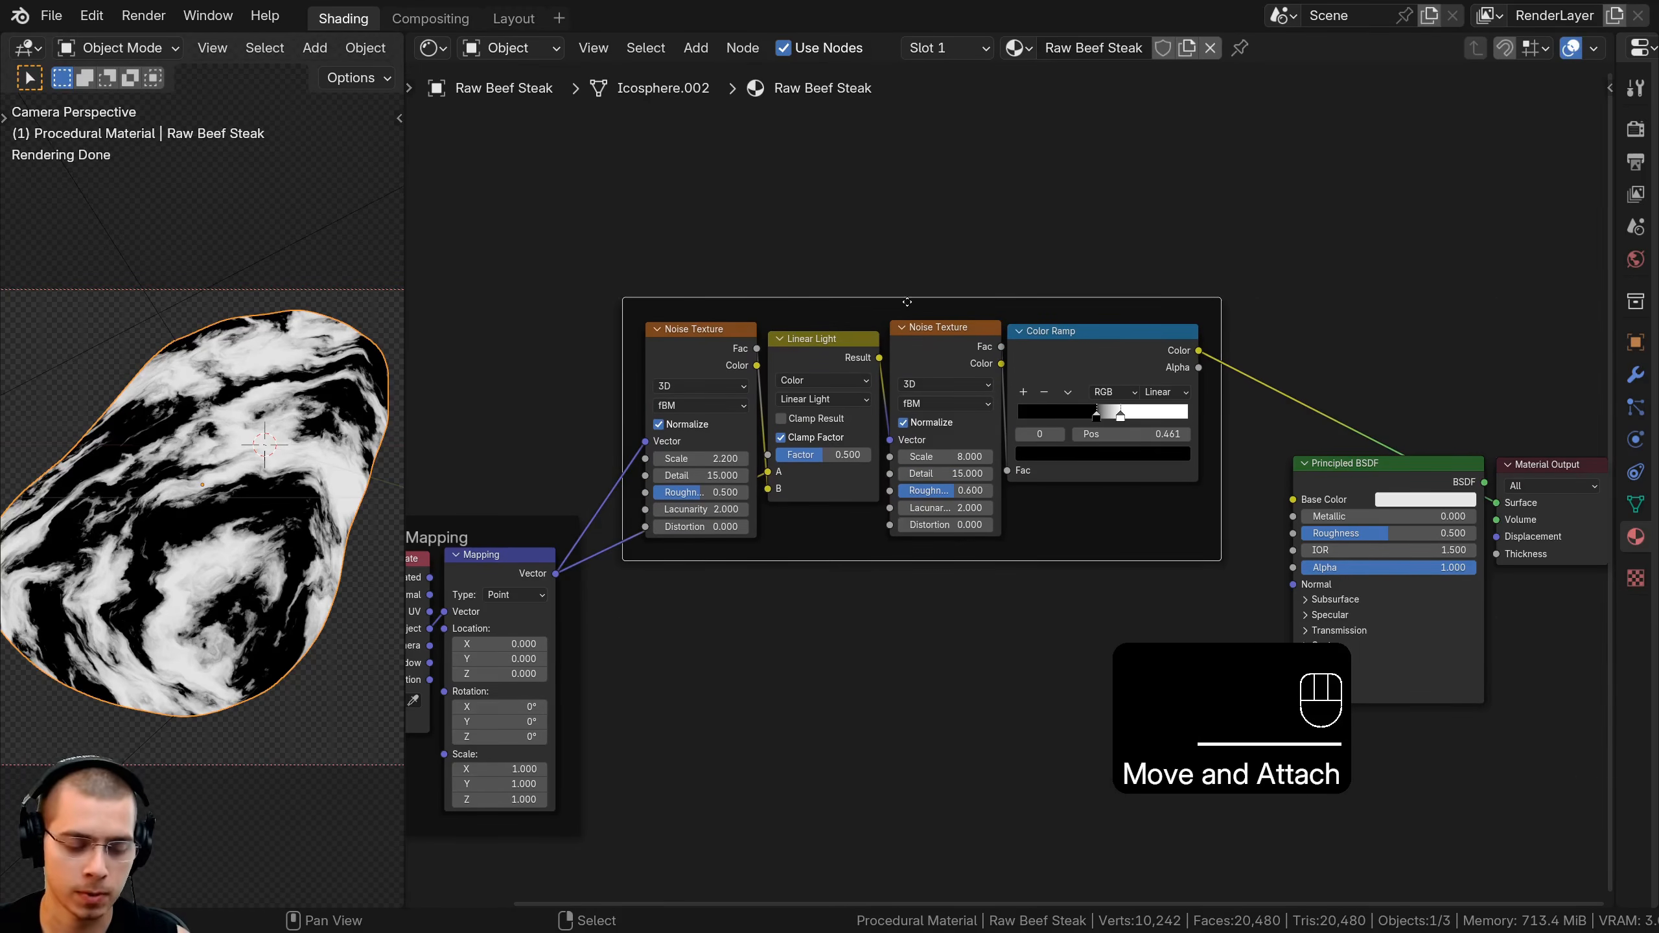
scroll(908, 302, up, 1)
key(F2)
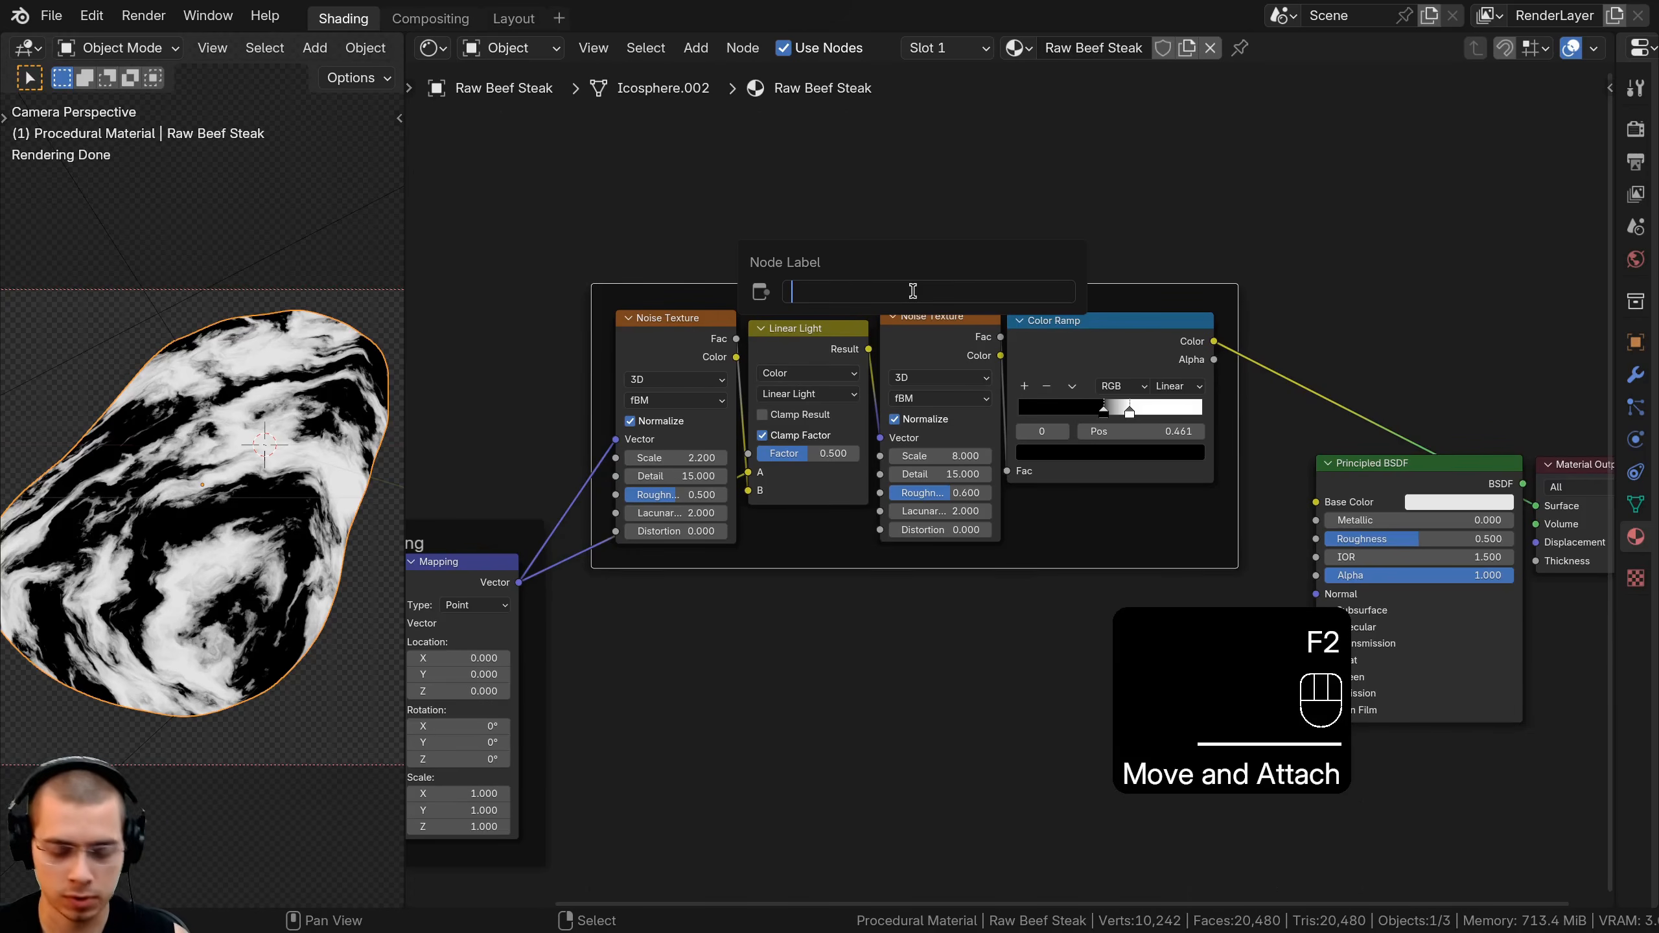
text(Large Fat )
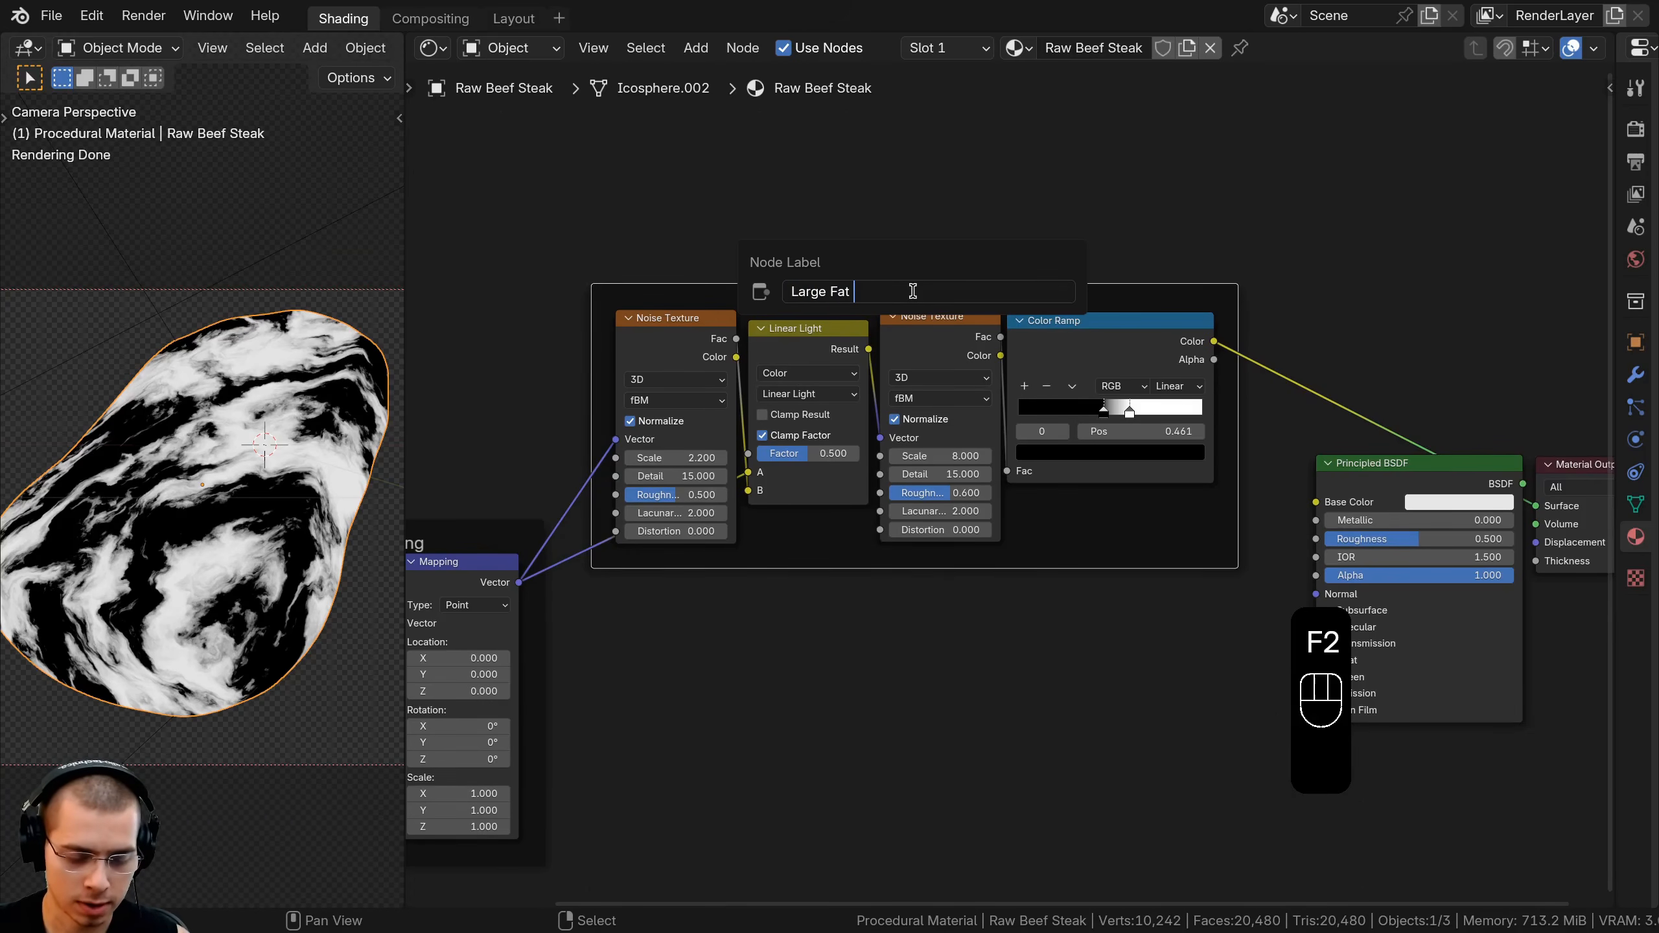
text(Texture)
key(Return)
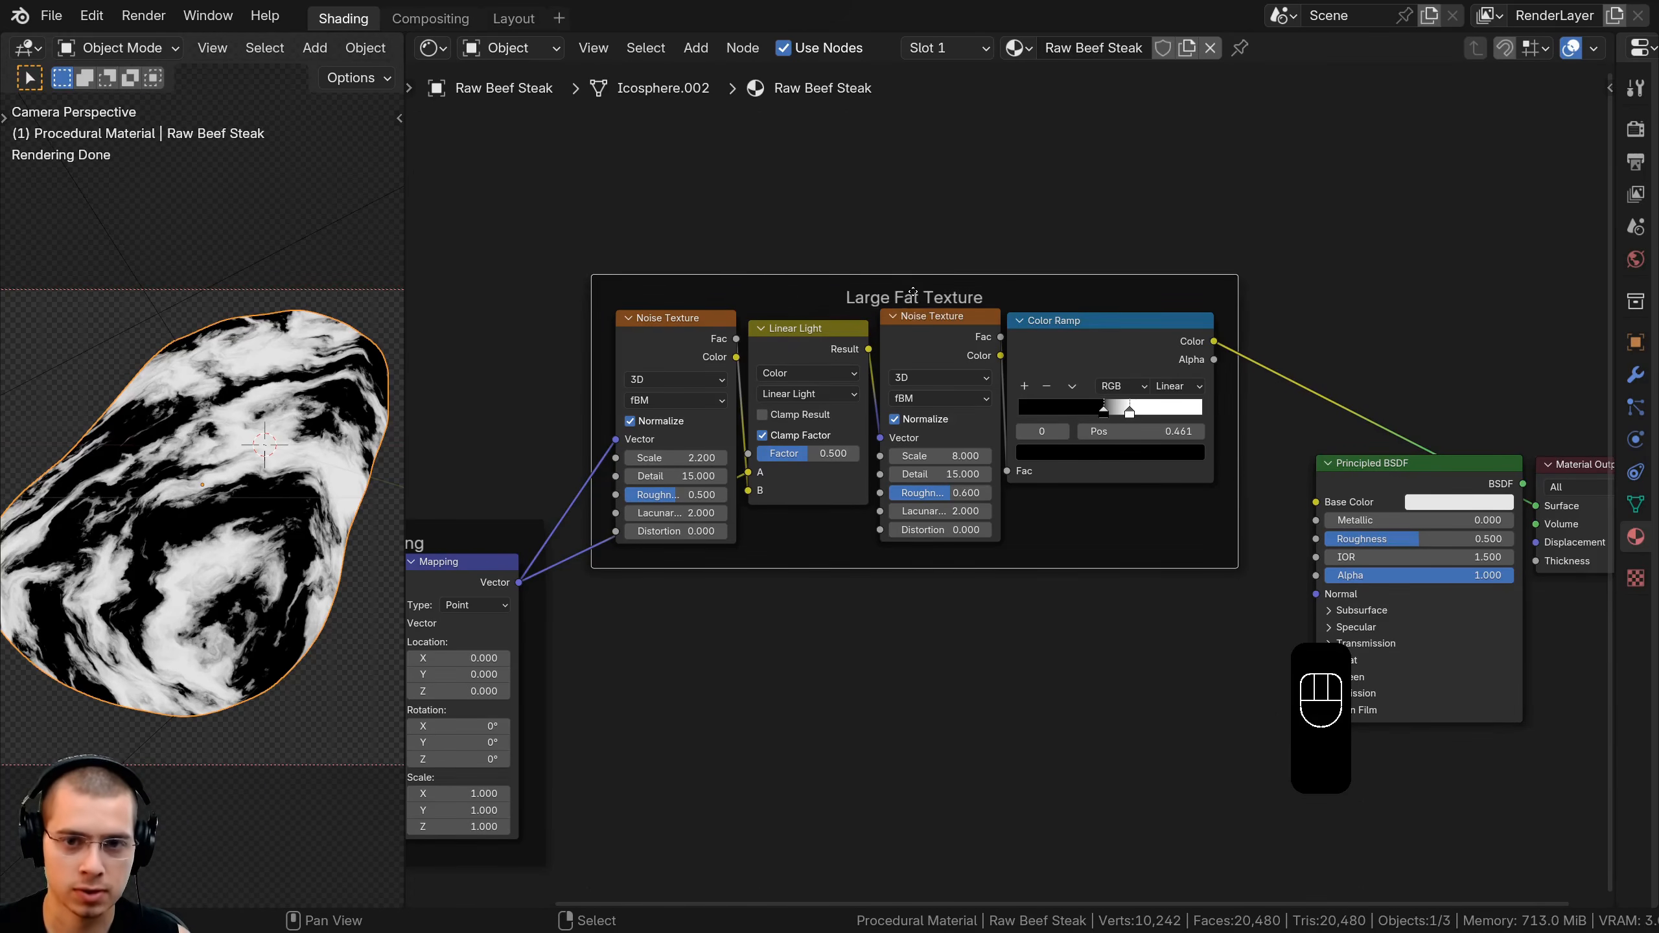
key(a)
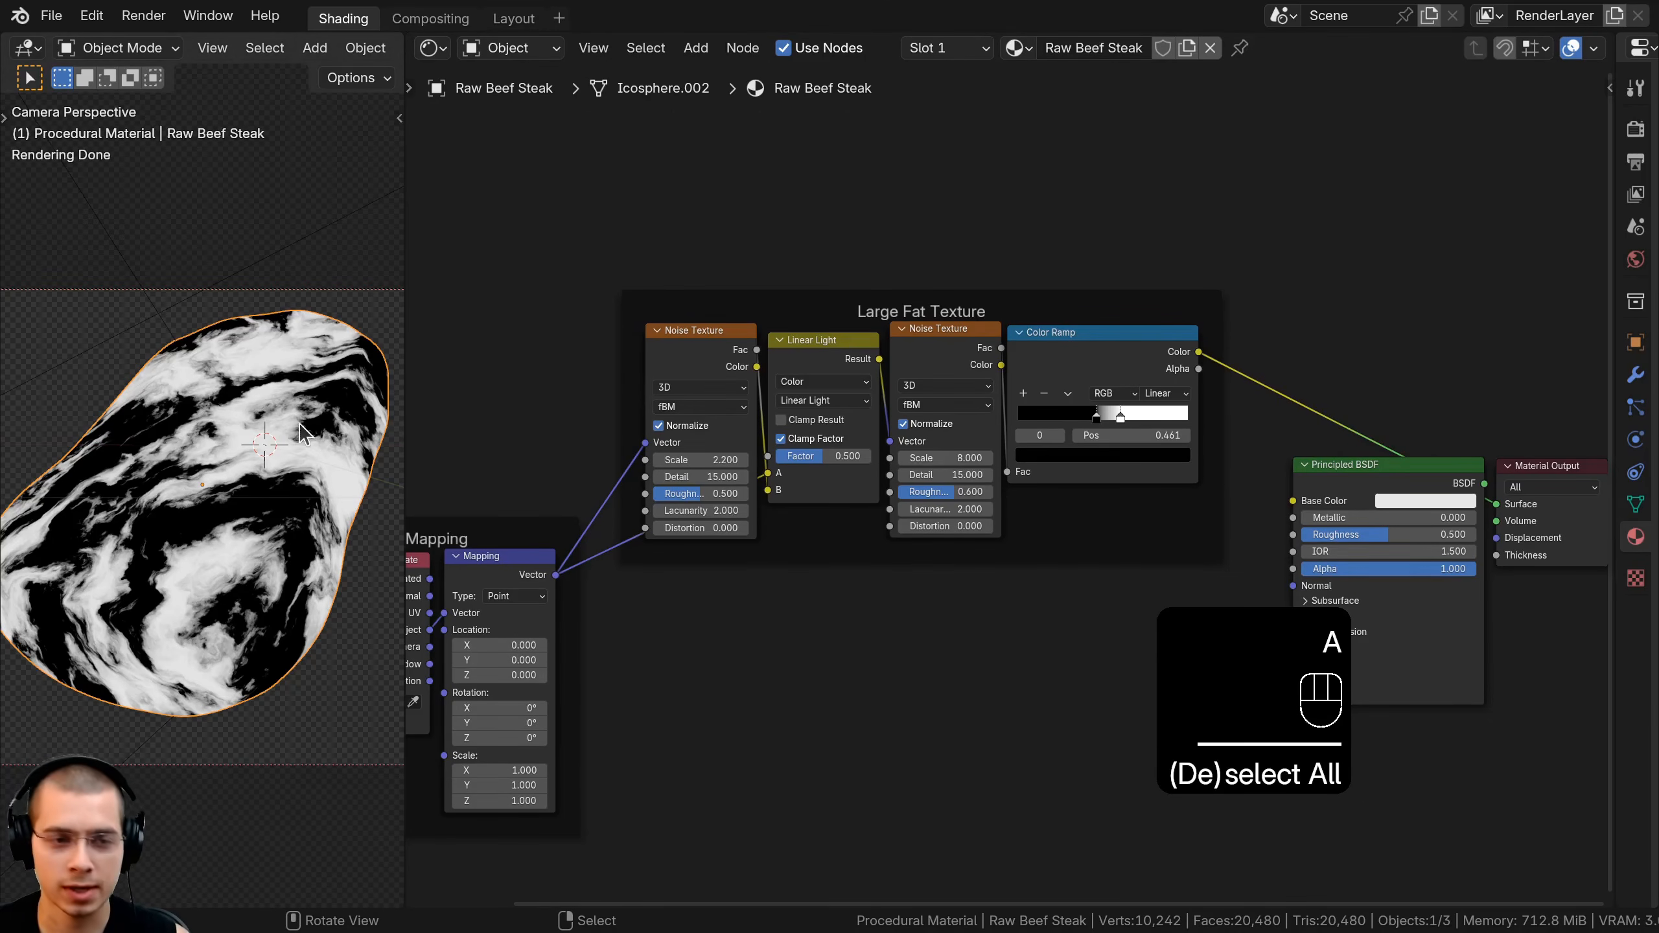
Duplicate the Large Fat Texture frame with its nodes, keeping the Mapping connections, and place the copy above the original
middle_drag(899, 461, 904, 469)
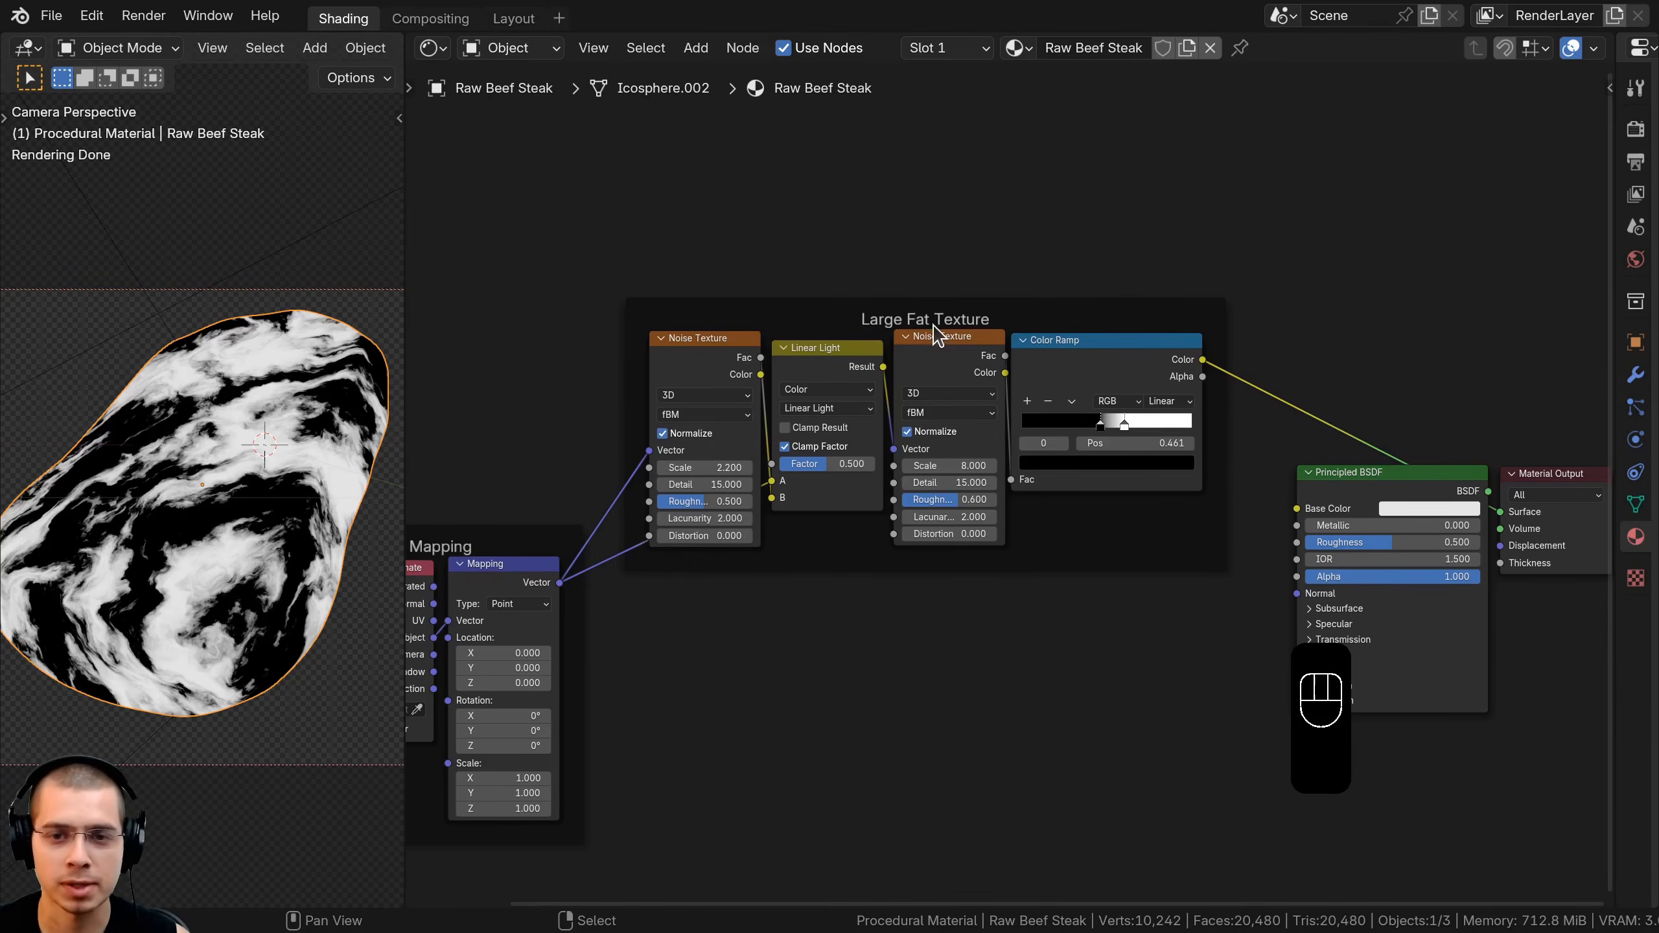
drag(878, 321, 880, 327)
click(641, 252)
drag(607, 178, 1232, 643)
middle_drag(1077, 608, 1093, 663)
key(shift+ctrl+d)
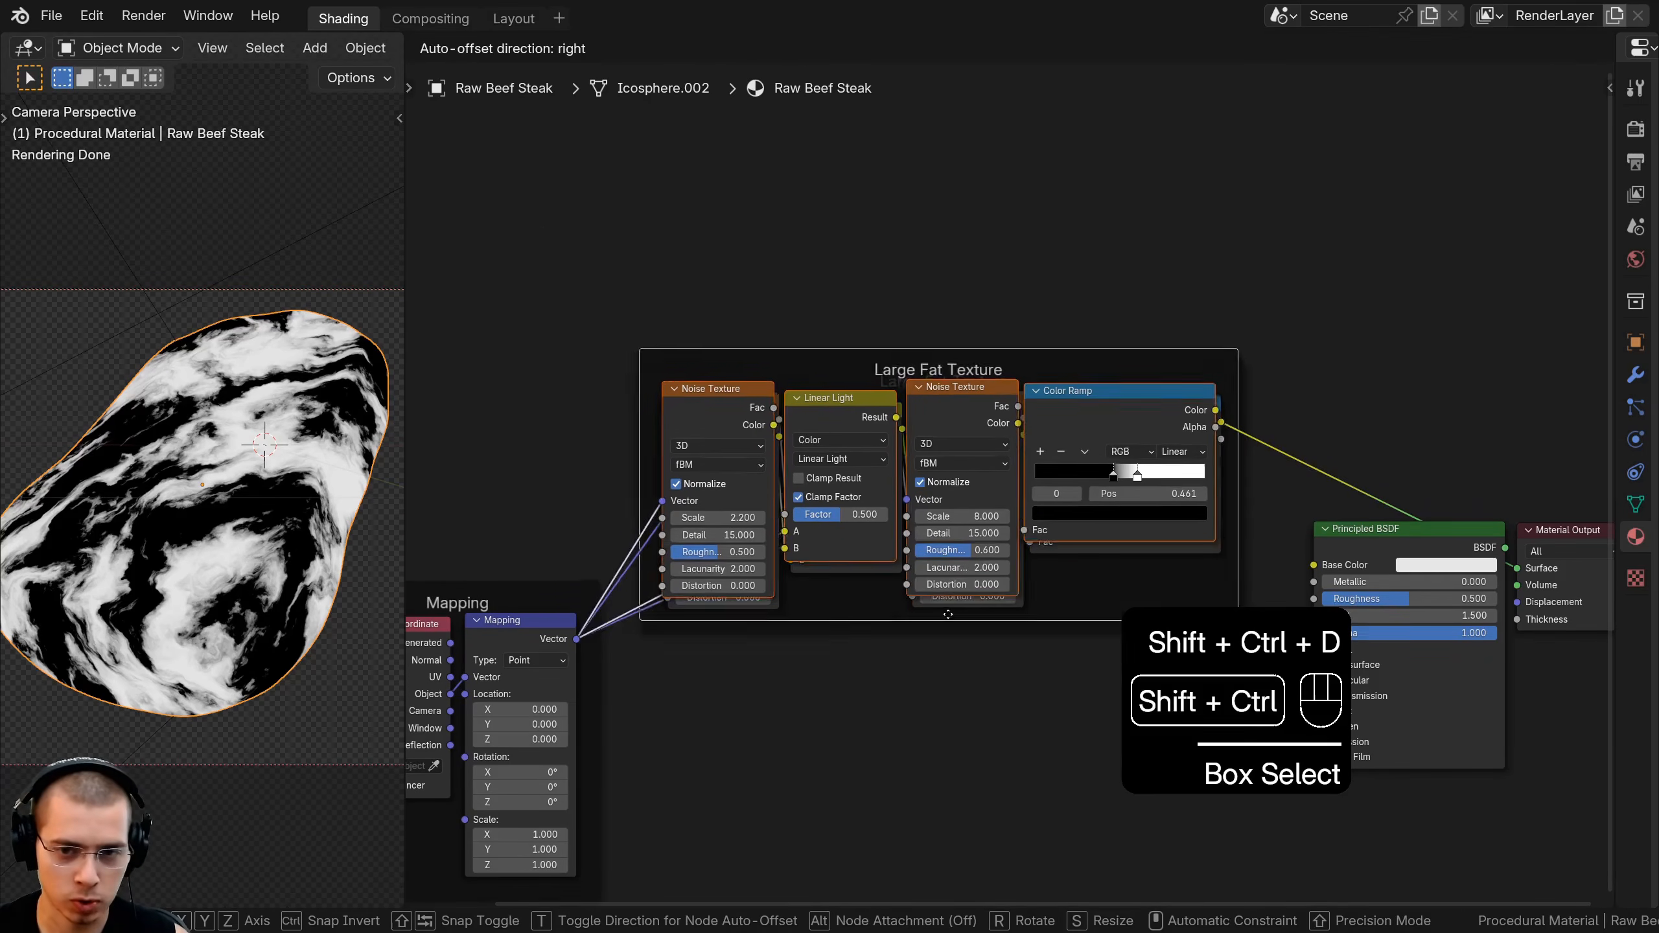
click(950, 340)
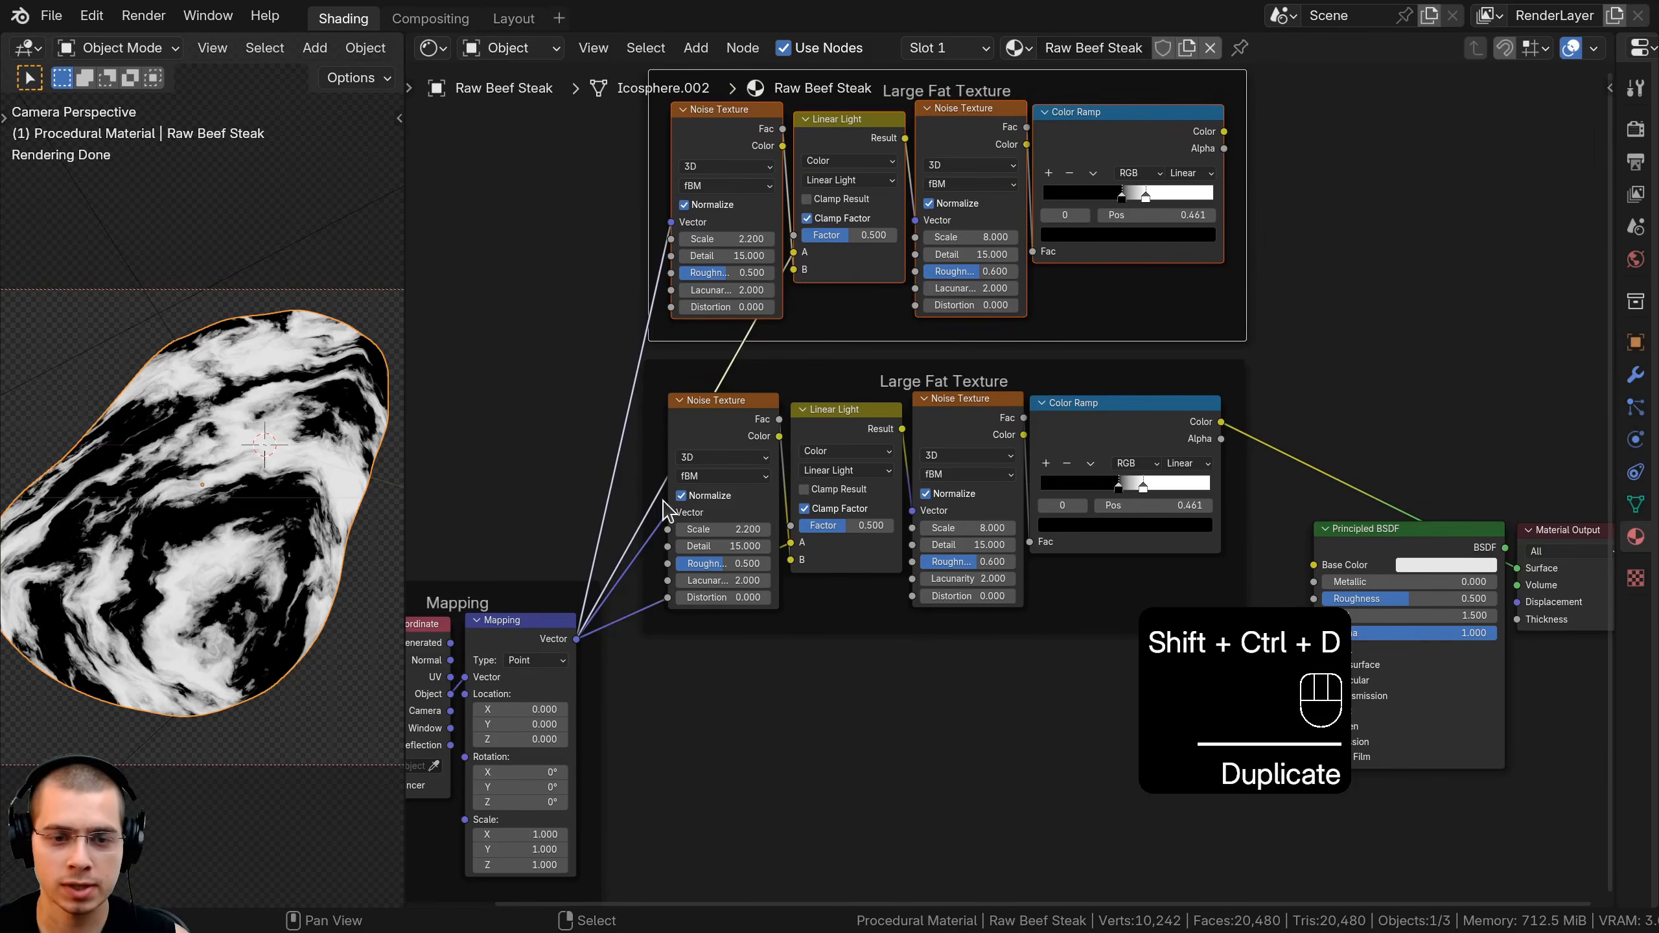
Shift the Mapping frame further away from the two Large Fat Texture frames
scroll(490, 578, down, 4)
middle_drag(451, 592, 816, 568)
drag(816, 568, 851, 496)
drag(827, 390, 749, 495)
click(786, 558)
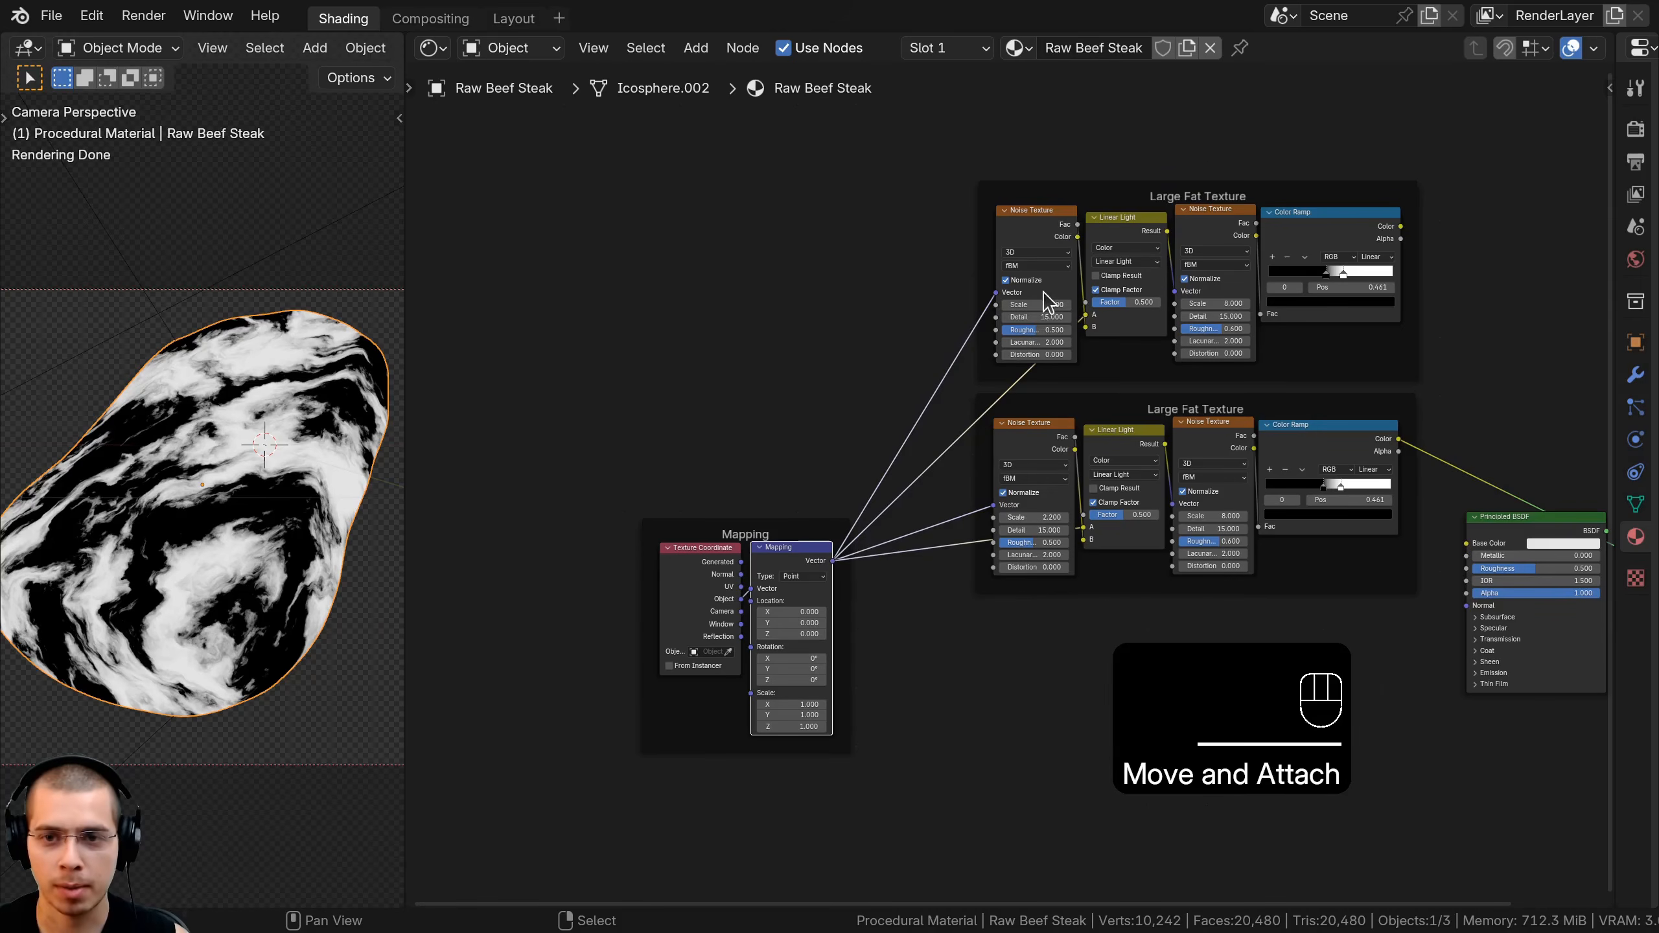
Preview the duplicated group by connecting its Color Ramp's Color output to the Material Output
scroll(894, 393, up, 6)
middle_drag(1036, 317, 780, 526)
scroll(1013, 471, up, 1)
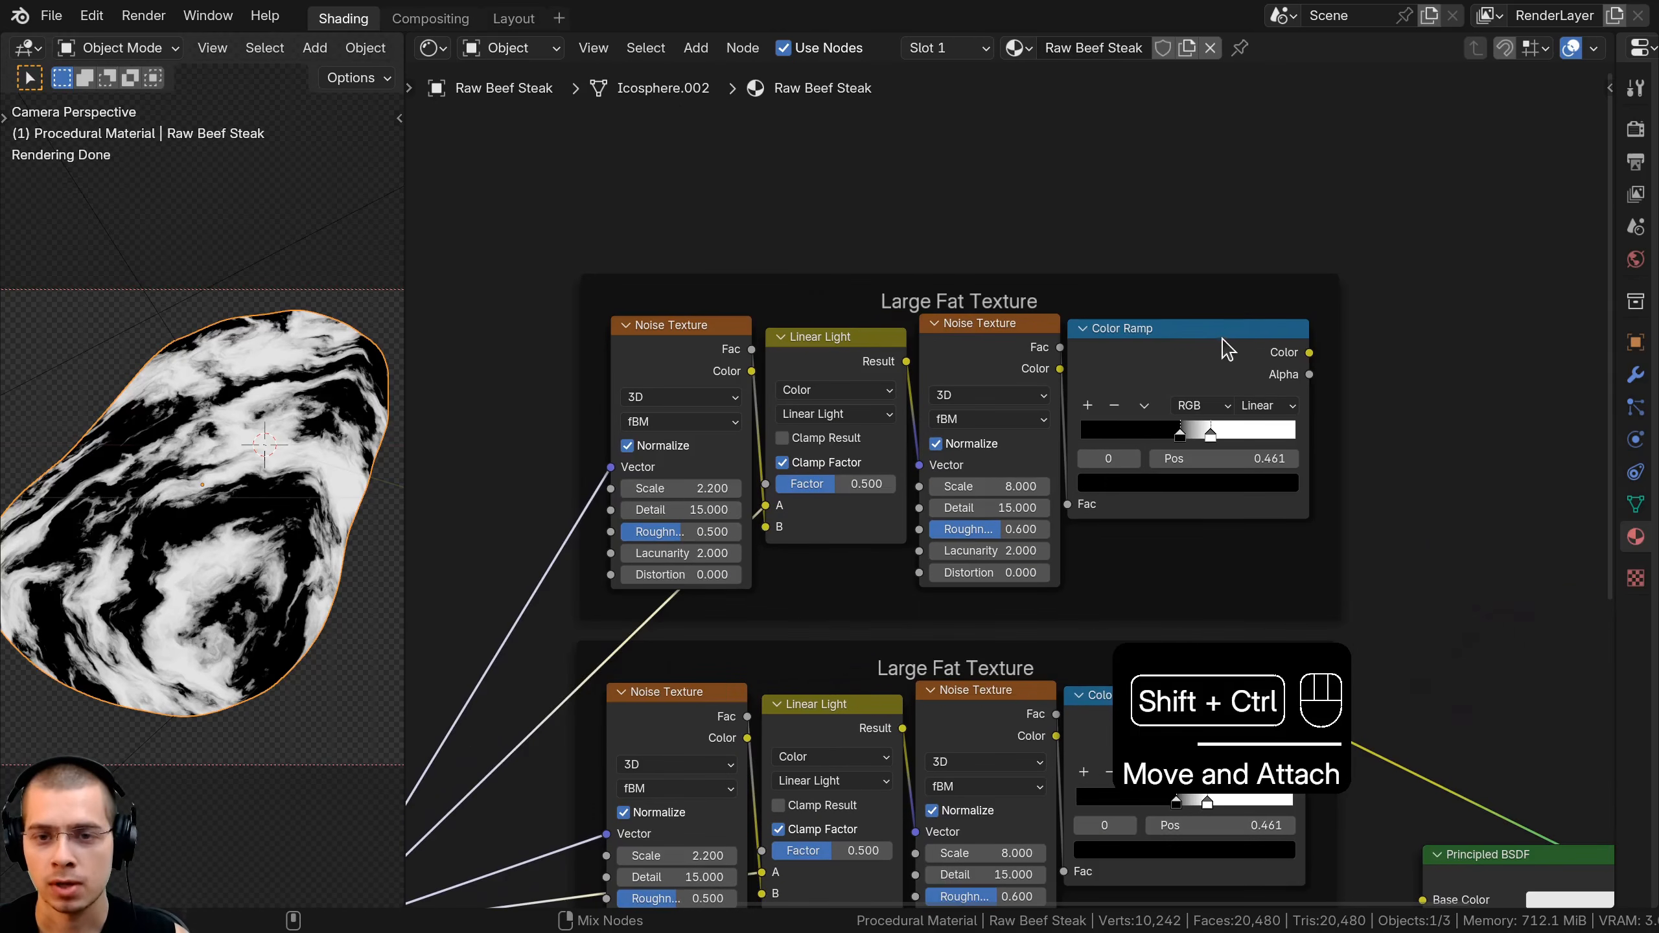
ctrl+shift+click(1176, 369)
scroll(1176, 365, up, 1)
drag(1177, 365, 1186, 362)
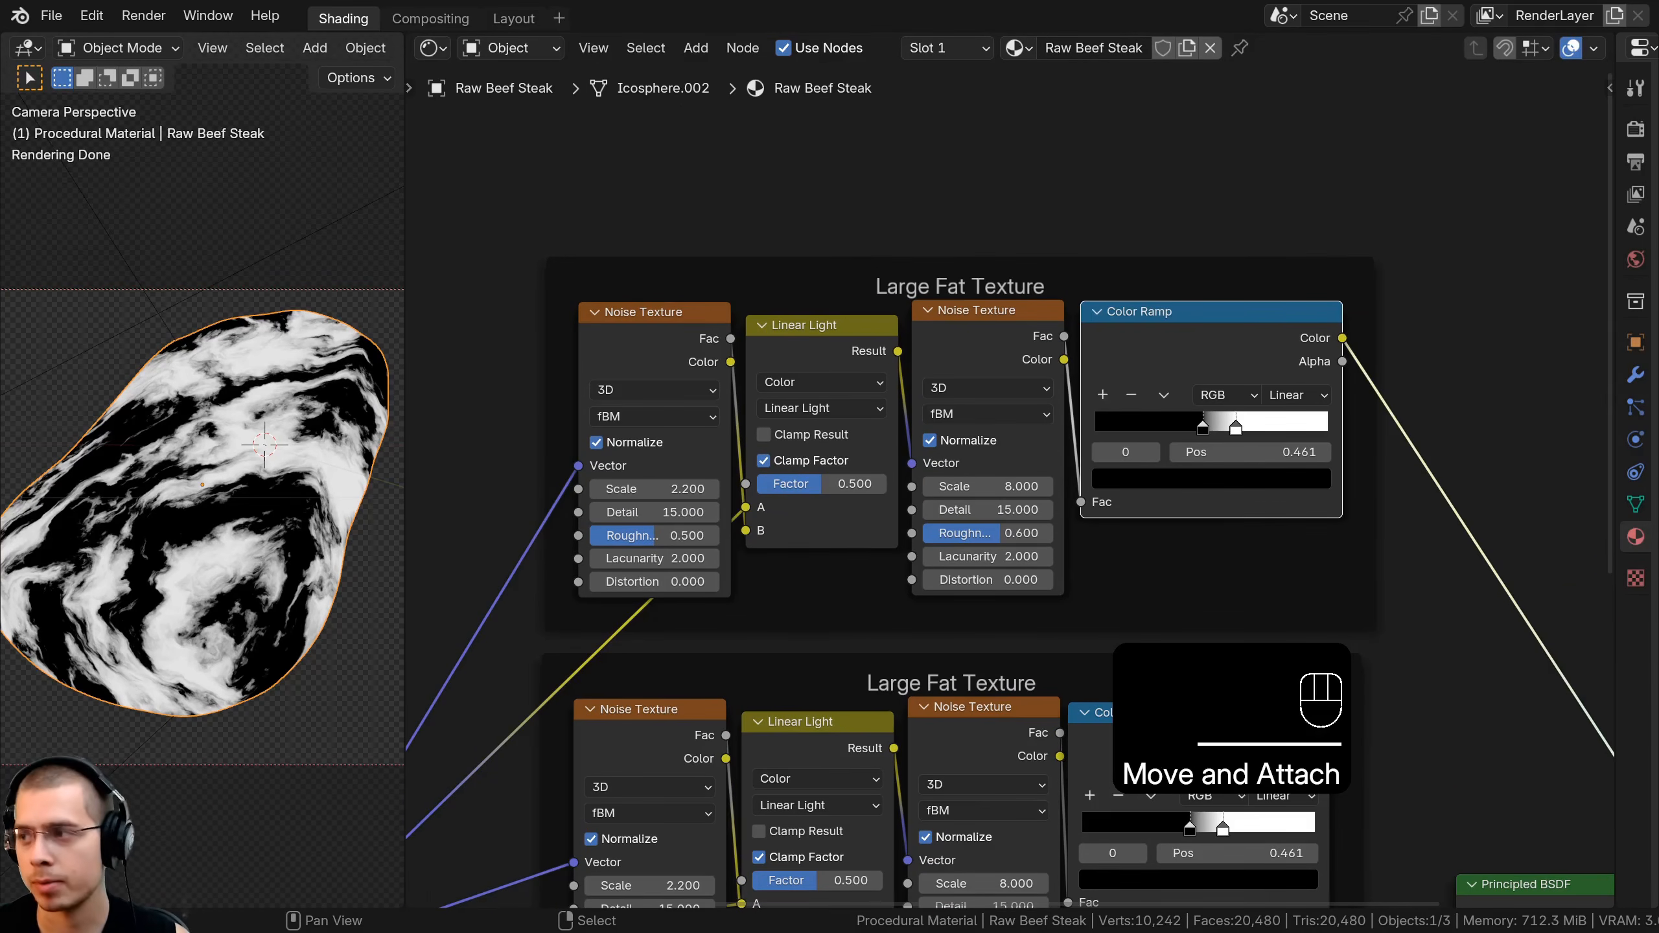
Set the Scale of the duplicated group's second Noise Texture to 43
scroll(963, 470, up, 2)
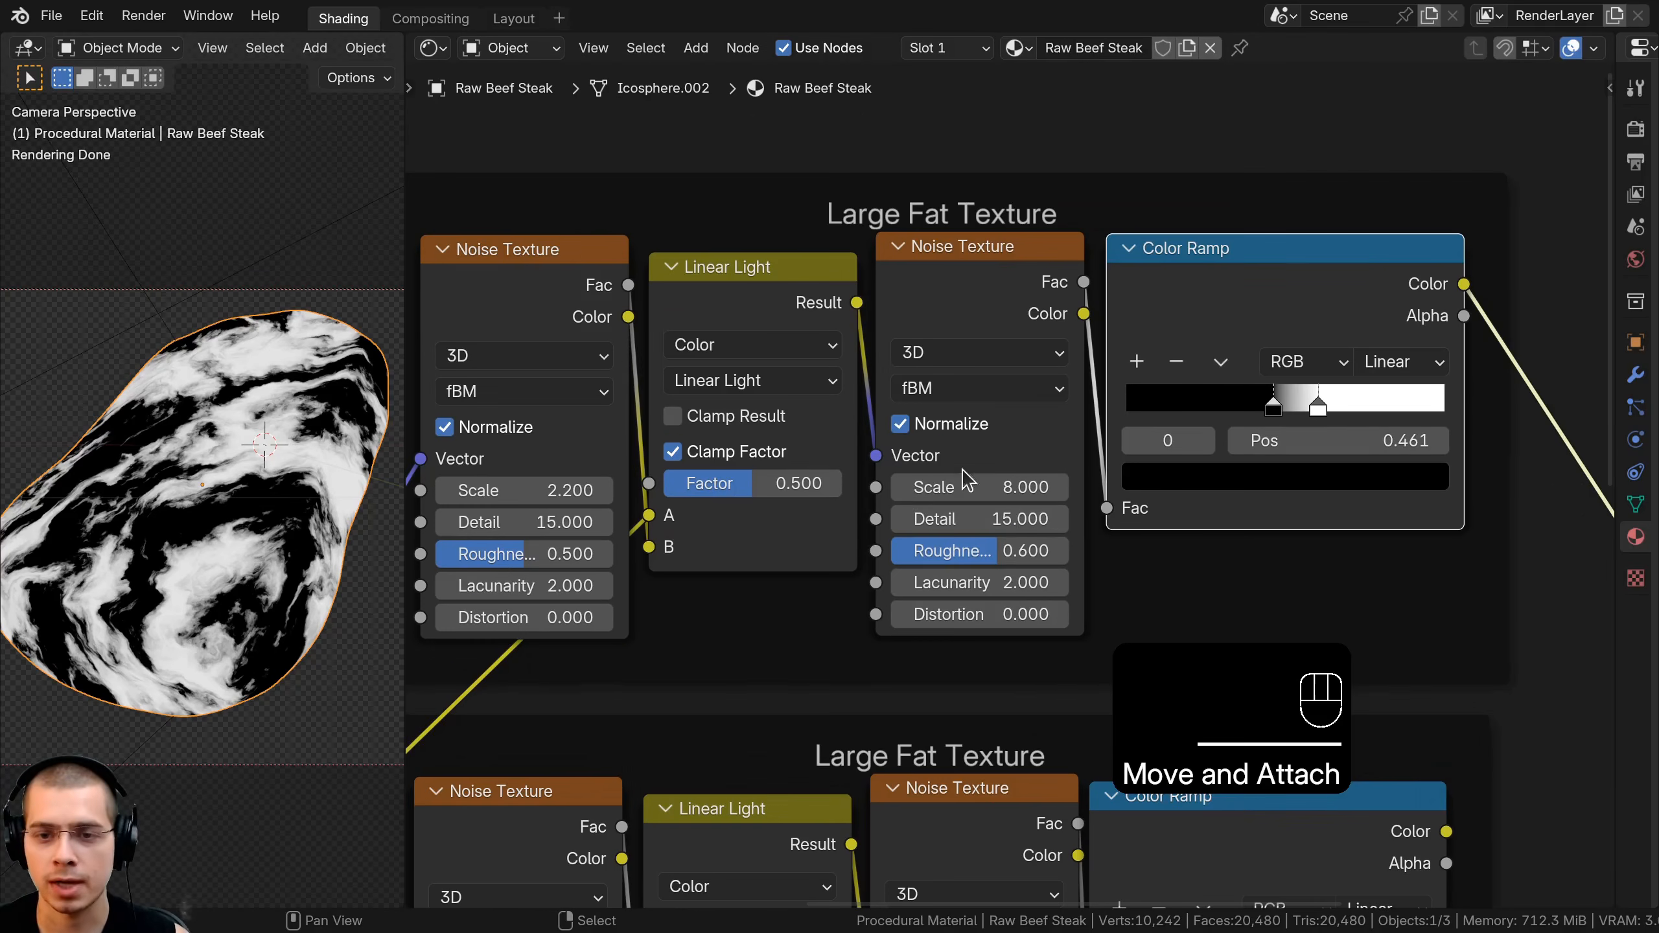
click(974, 298)
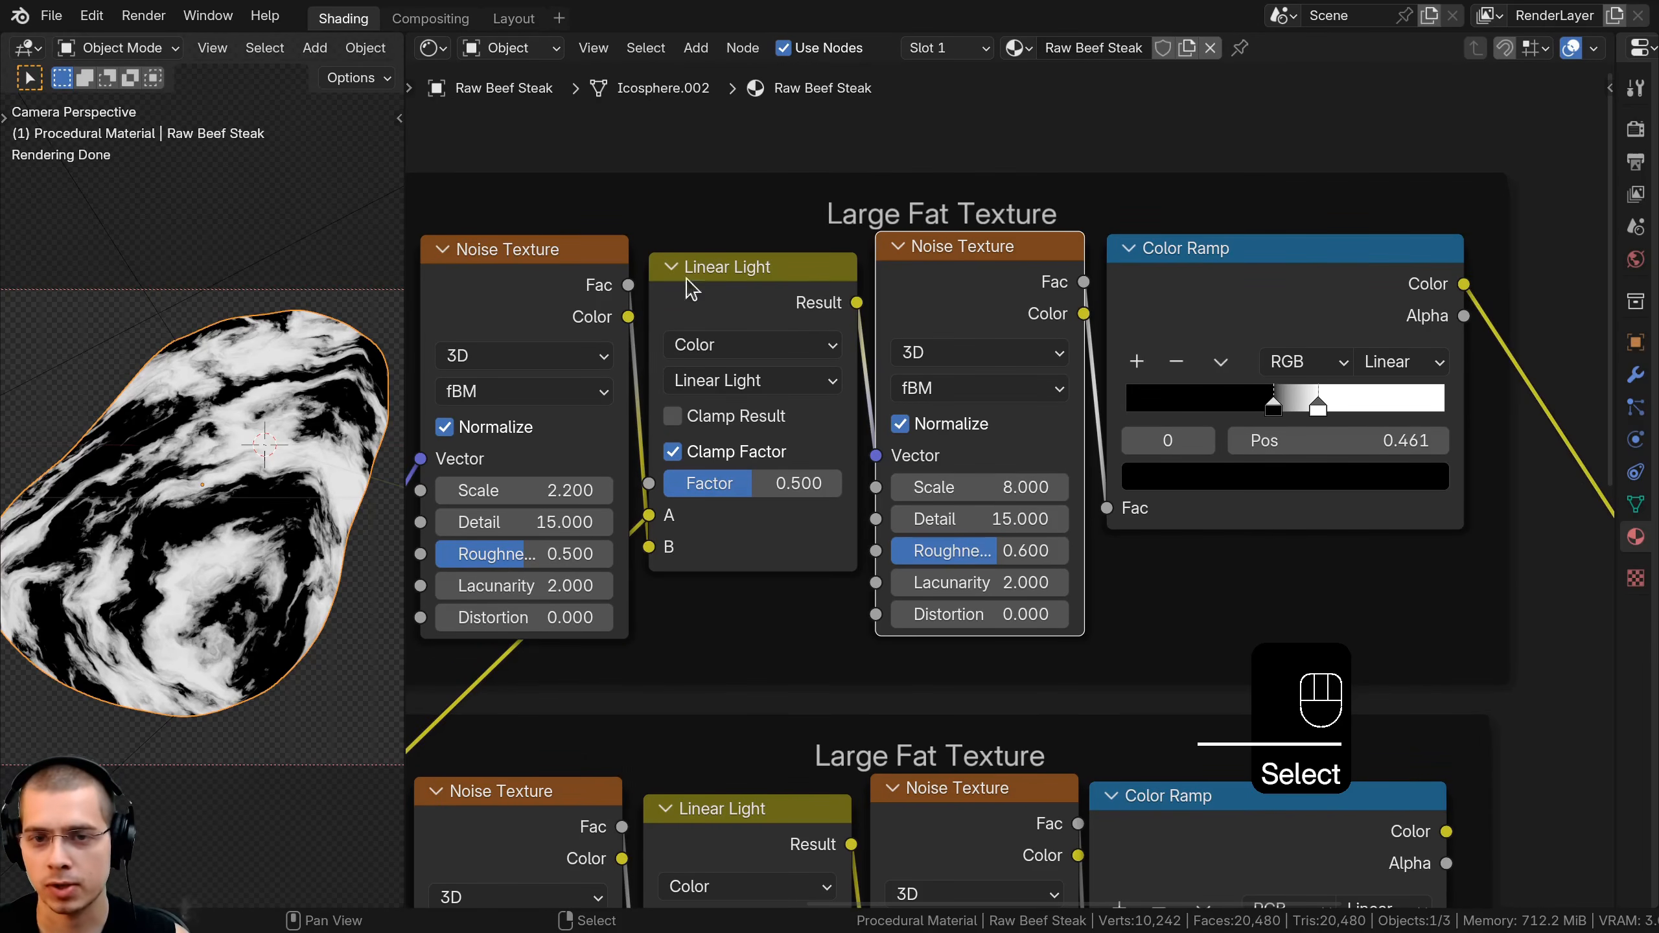
click(979, 489)
text(43)
key(Return)
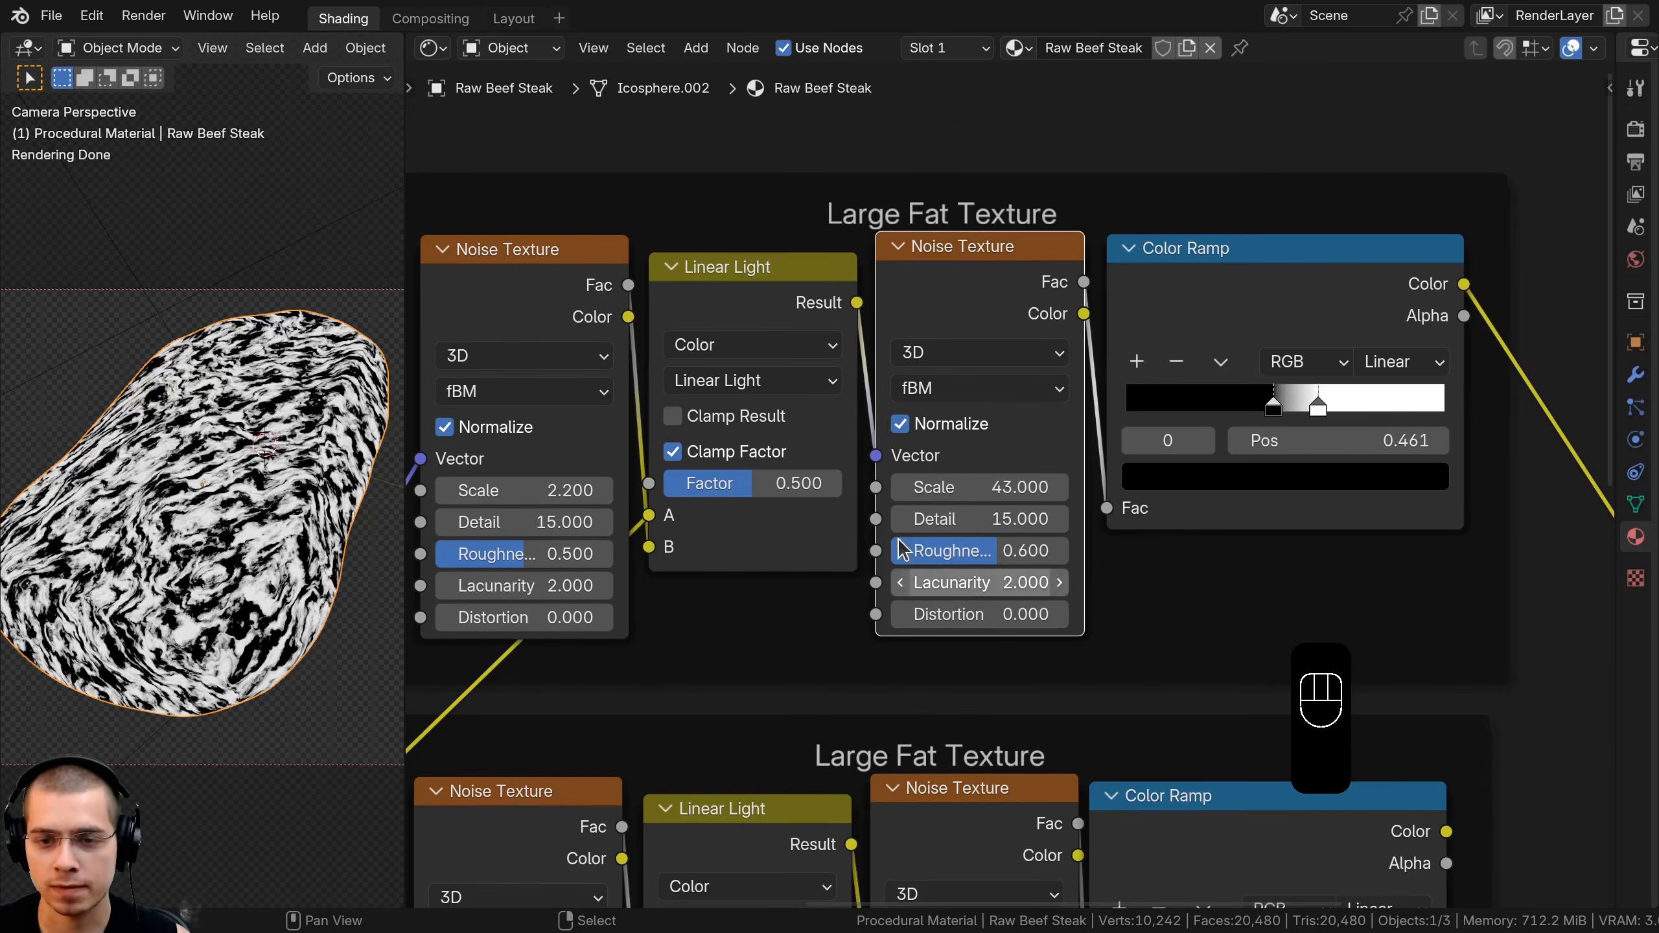
middle_drag(901, 550, 910, 552)
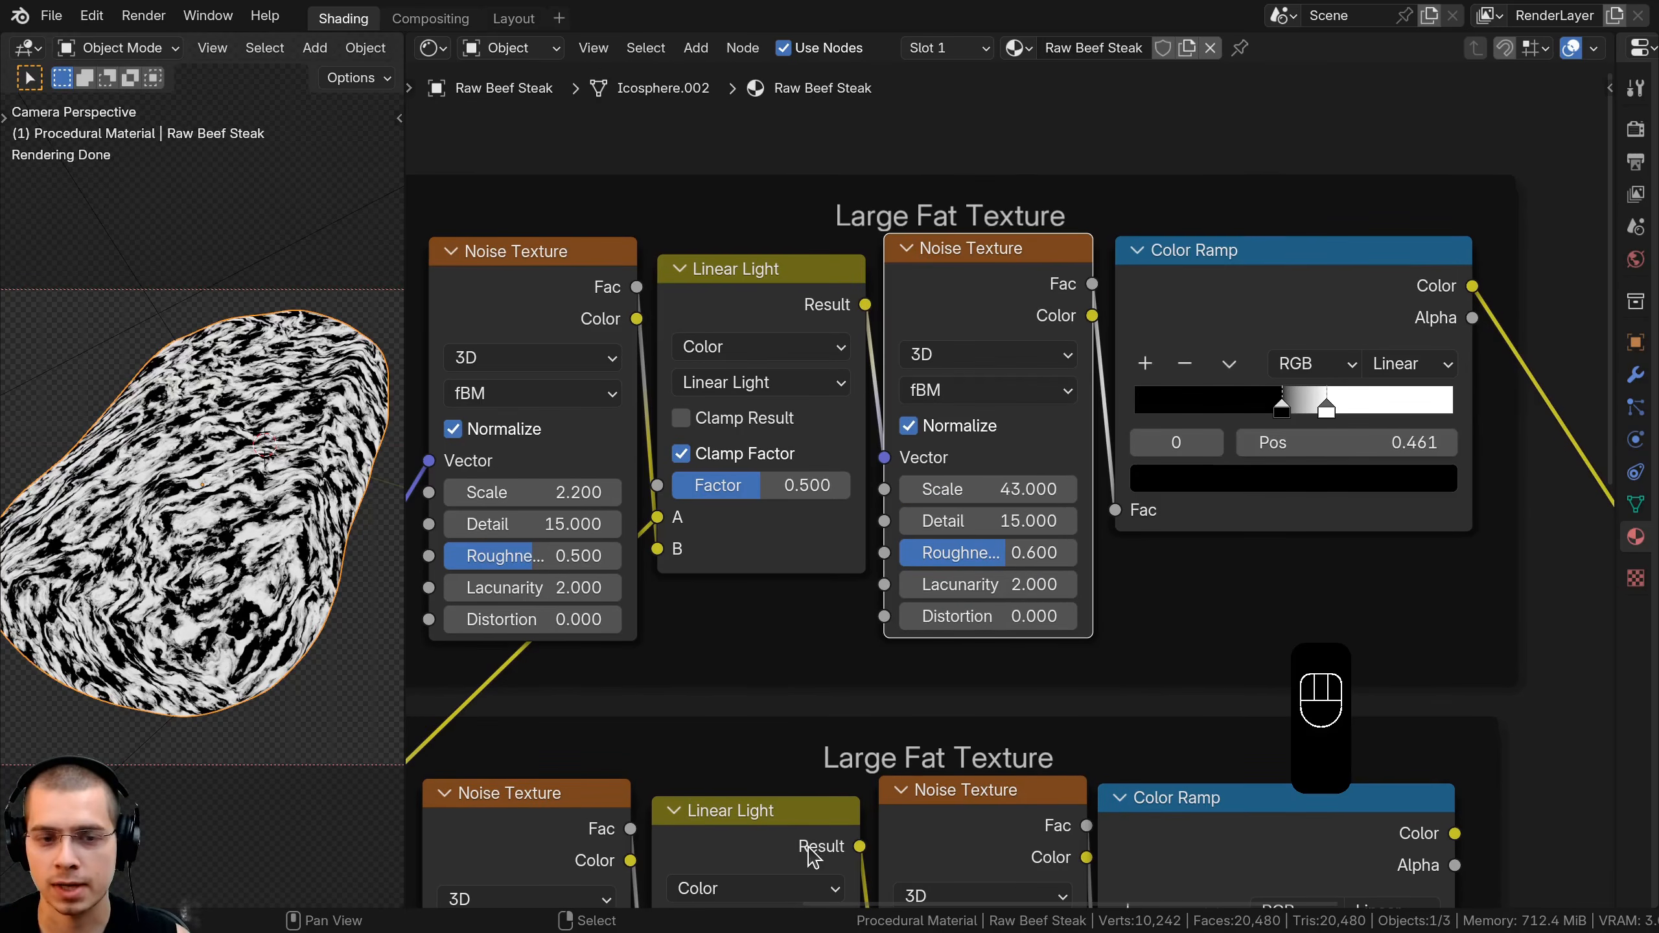
click(474, 275)
key(g)
right_click(523, 293)
middle_drag(491, 495, 561, 484)
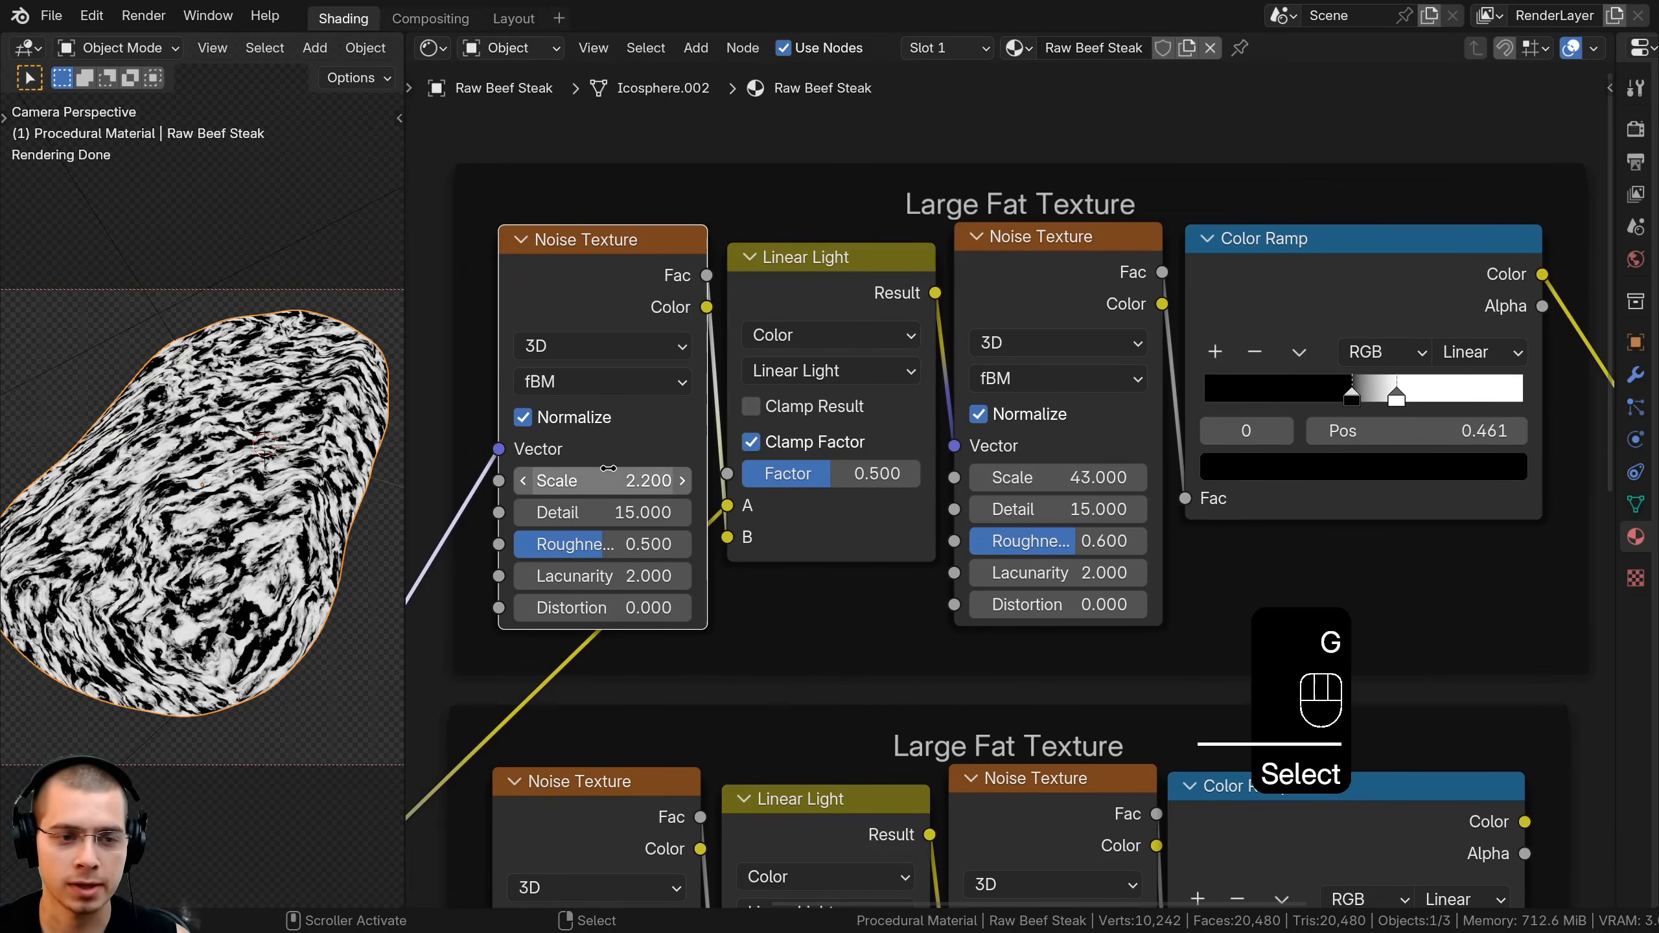
Tighten the upper group's Color Ramp by moving the black stop to 0.548 and the white stop to 0.684
middle_drag(1224, 567, 955, 656)
scroll(967, 656, up, 3)
click(1170, 427)
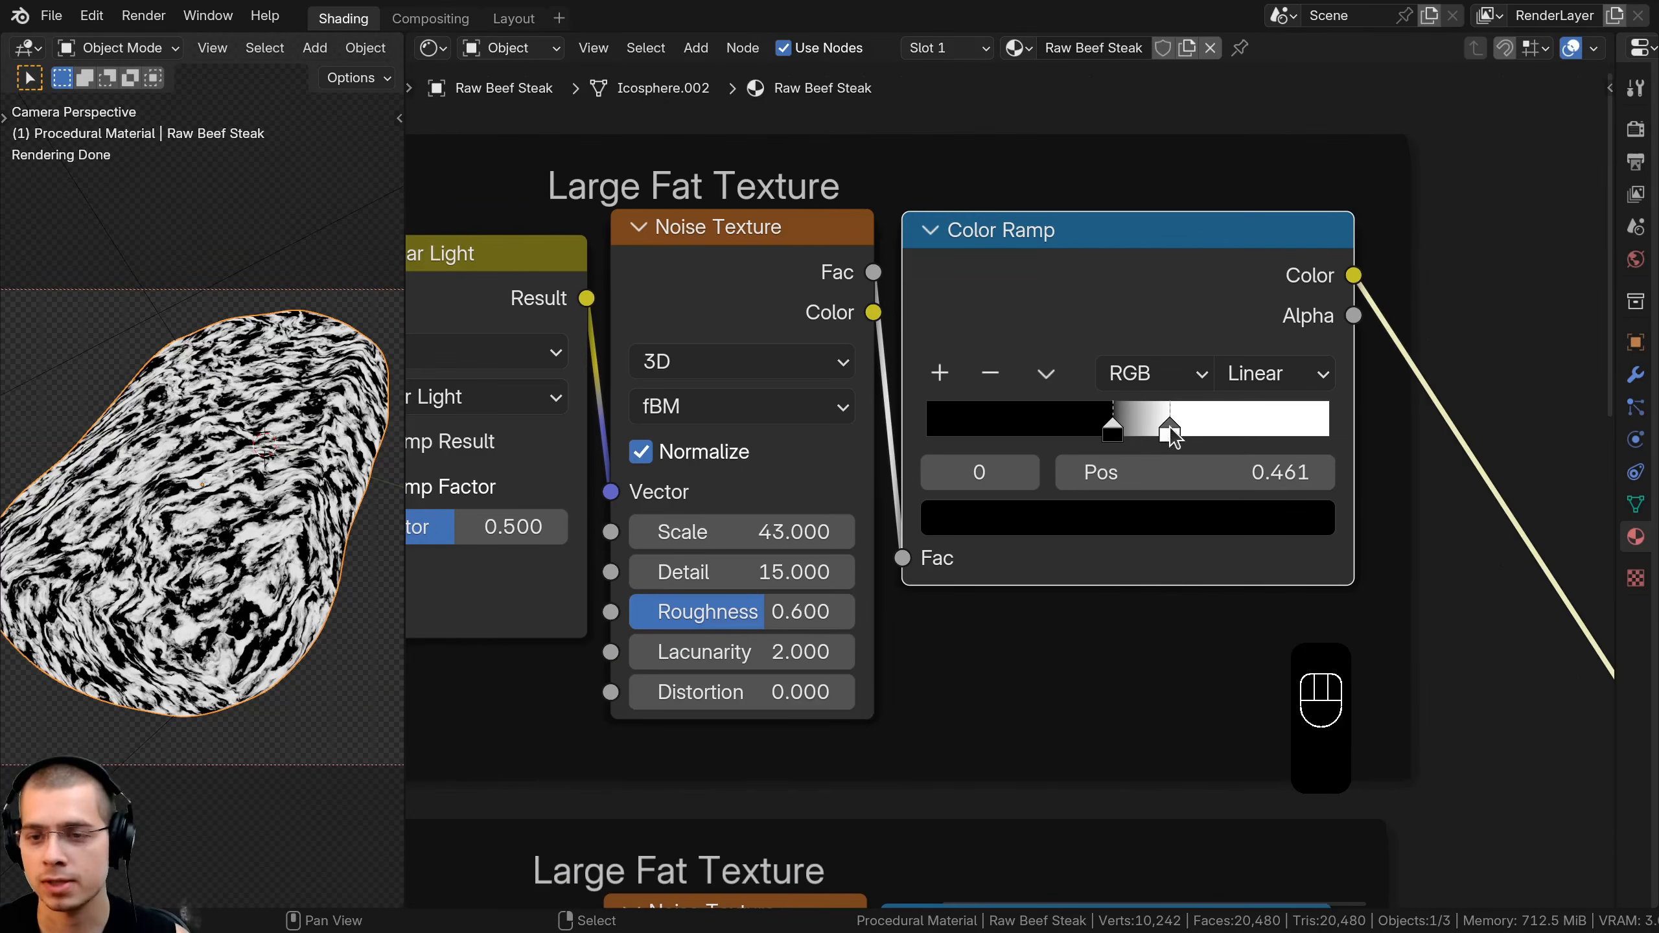
mouse_move(1170, 421)
mouse_down()
mouse_move(1197, 421)
mouse_move(1146, 429)
mouse_move(1157, 437)
mouse_up()
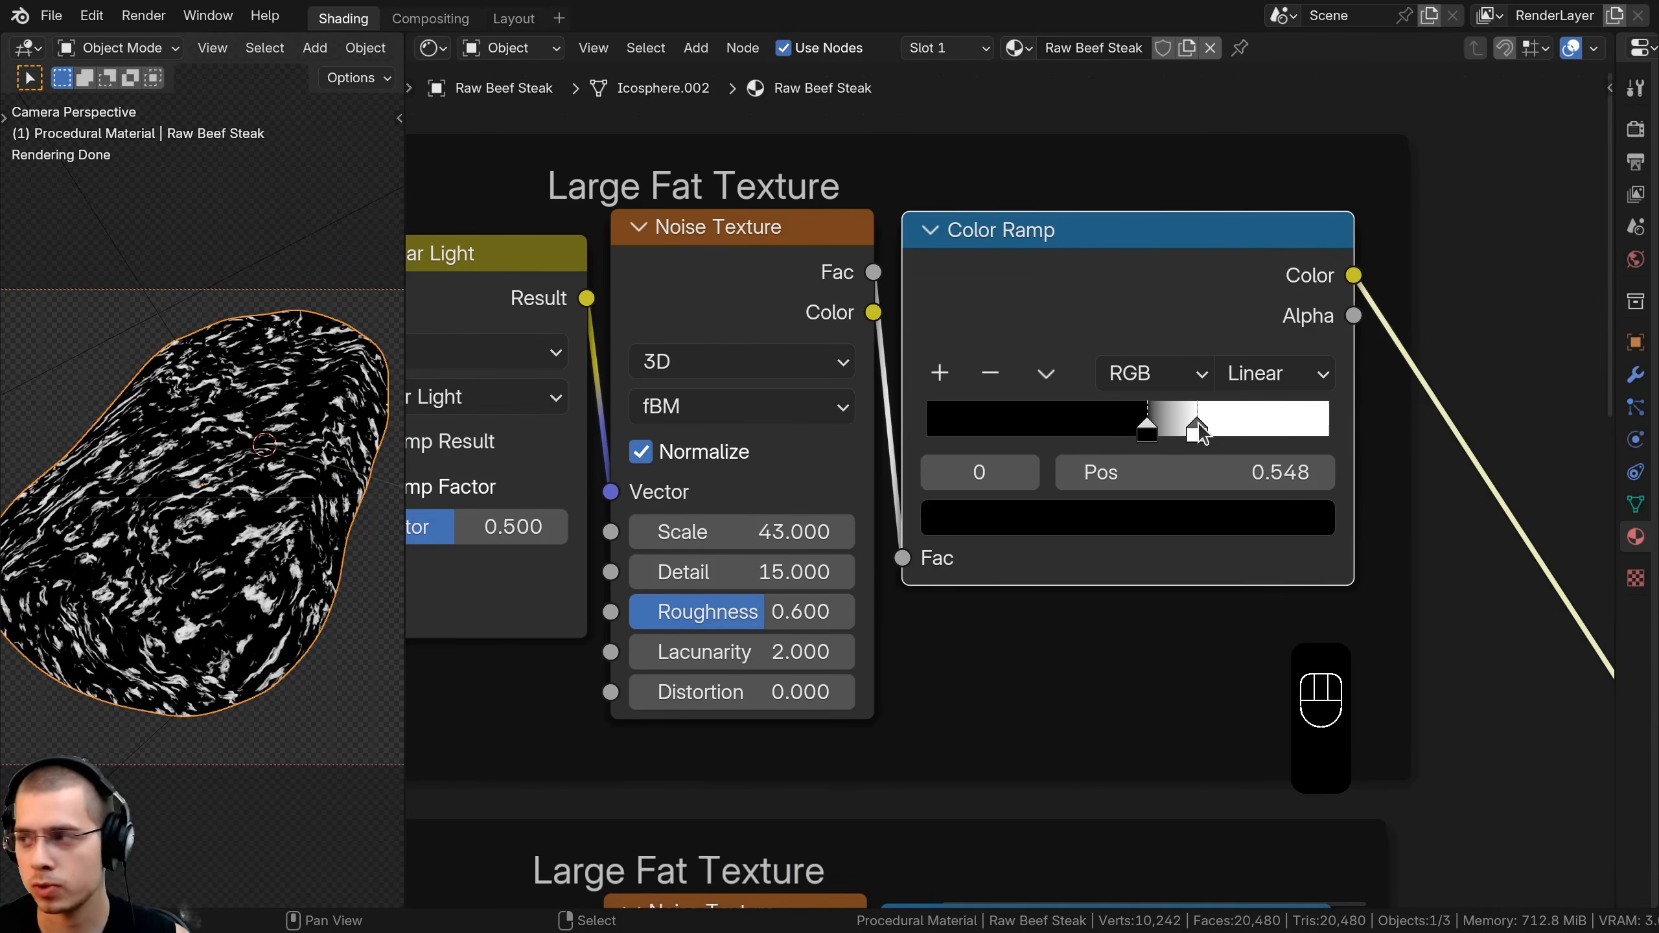
click(1198, 428)
drag(1148, 432, 1202, 428)
scroll(1004, 488, down, 2)
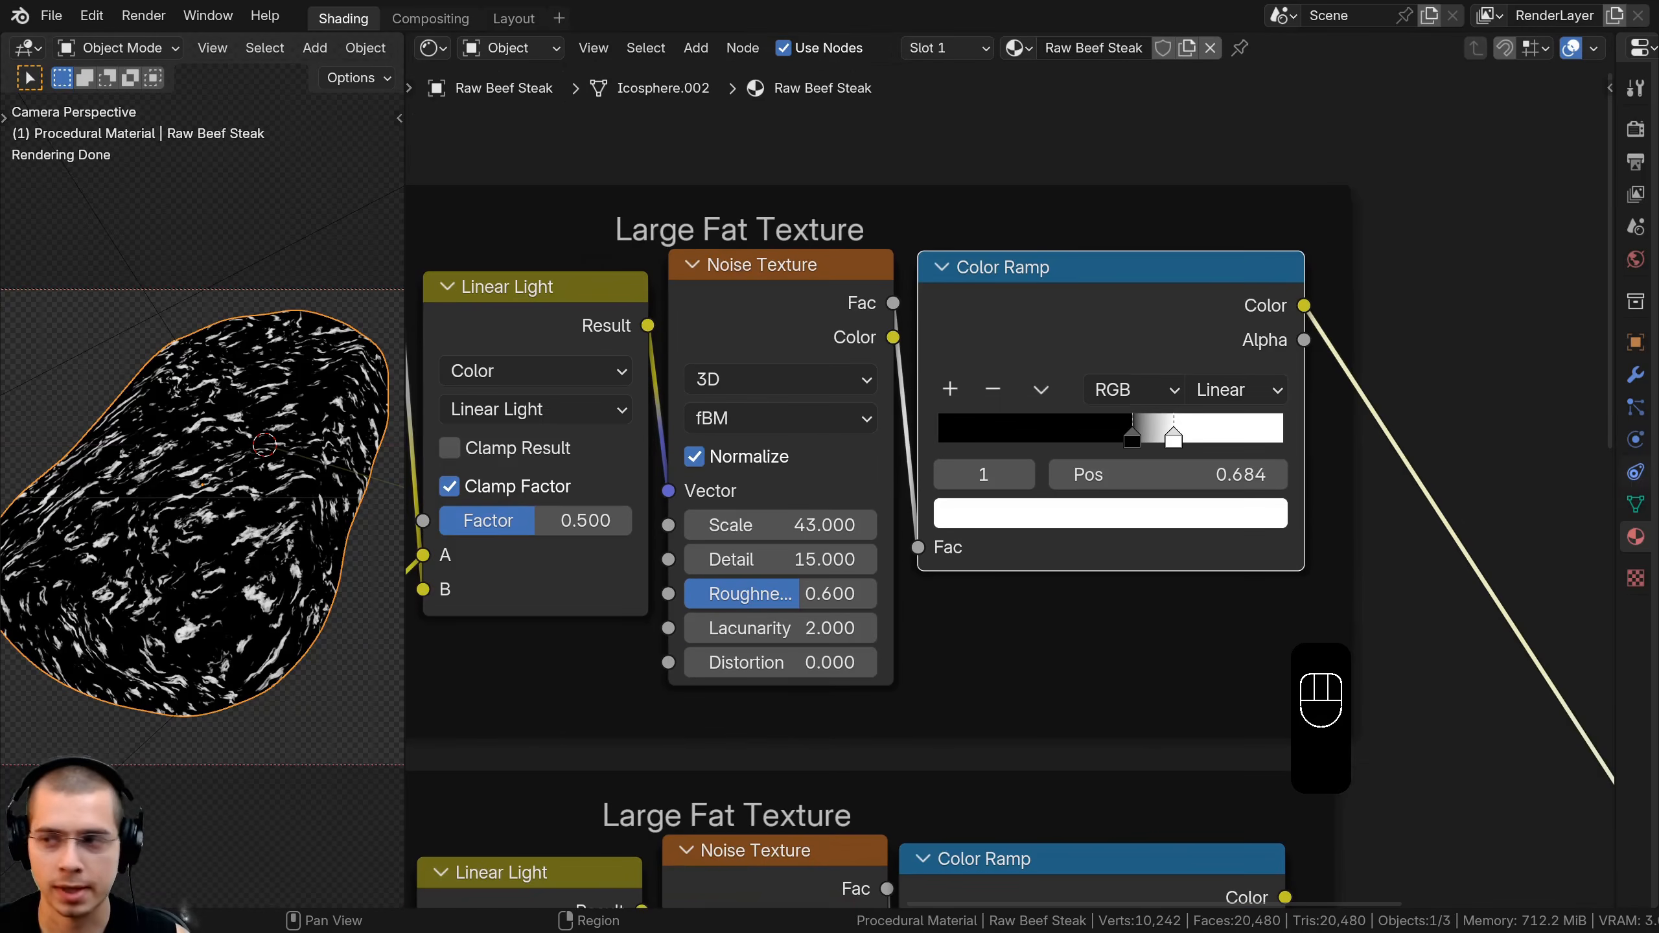
shift+middle_drag(166, 557, 253, 495)
scroll(254, 494, up, 3)
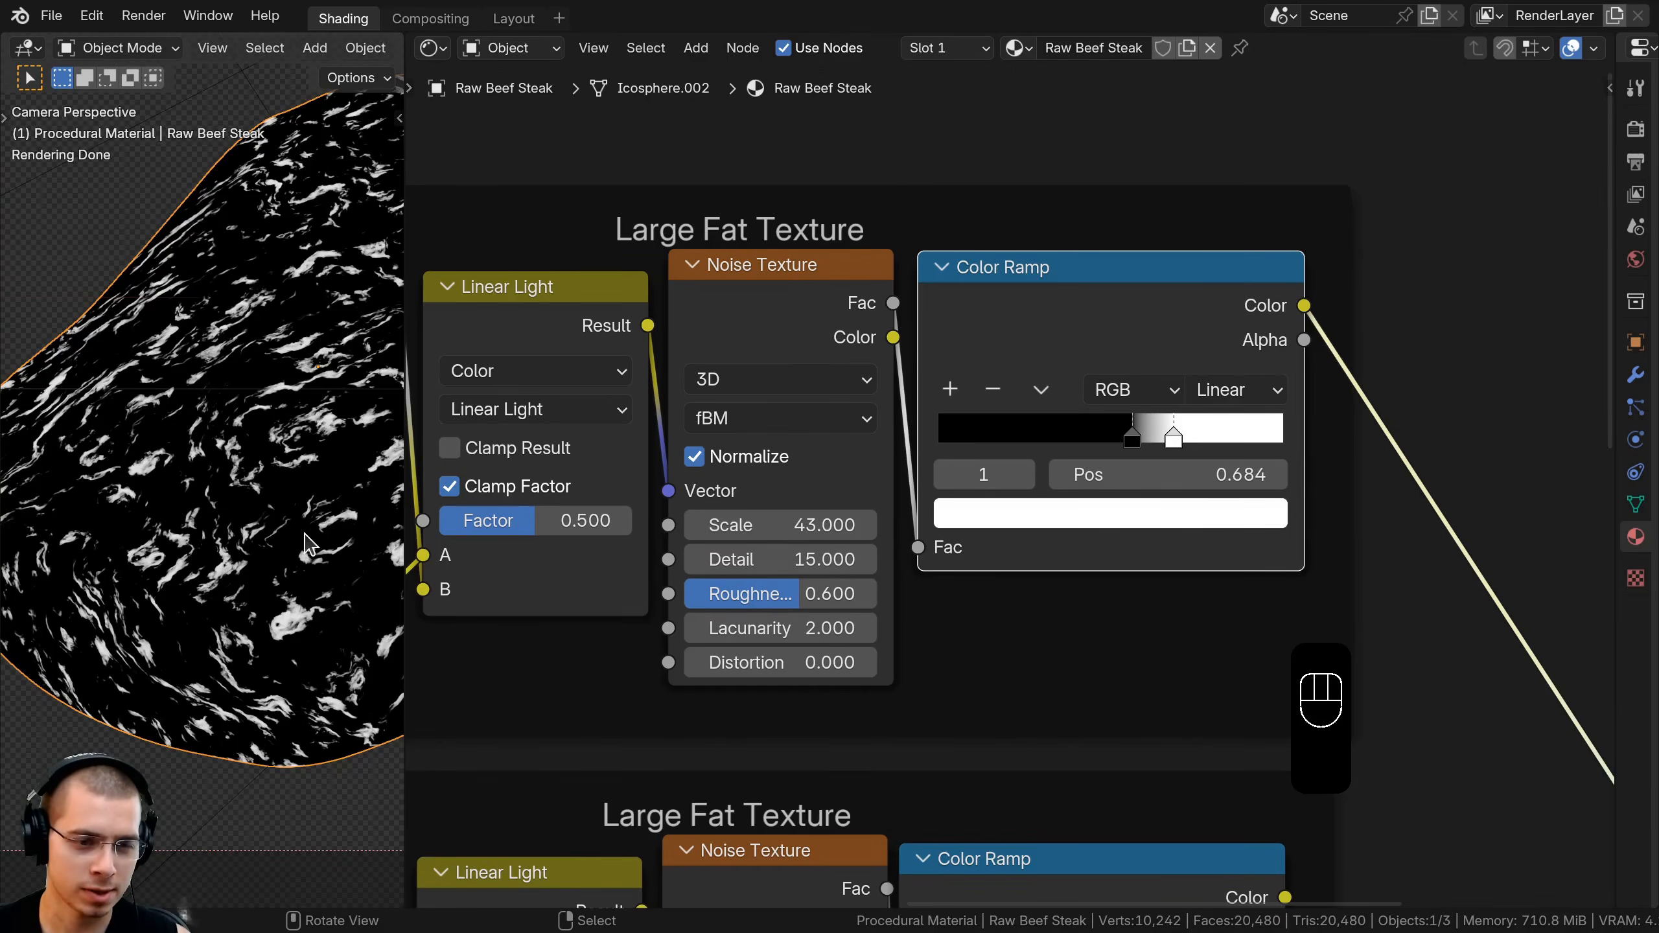
scroll(216, 333, down, 2)
scroll(988, 372, down, 2)
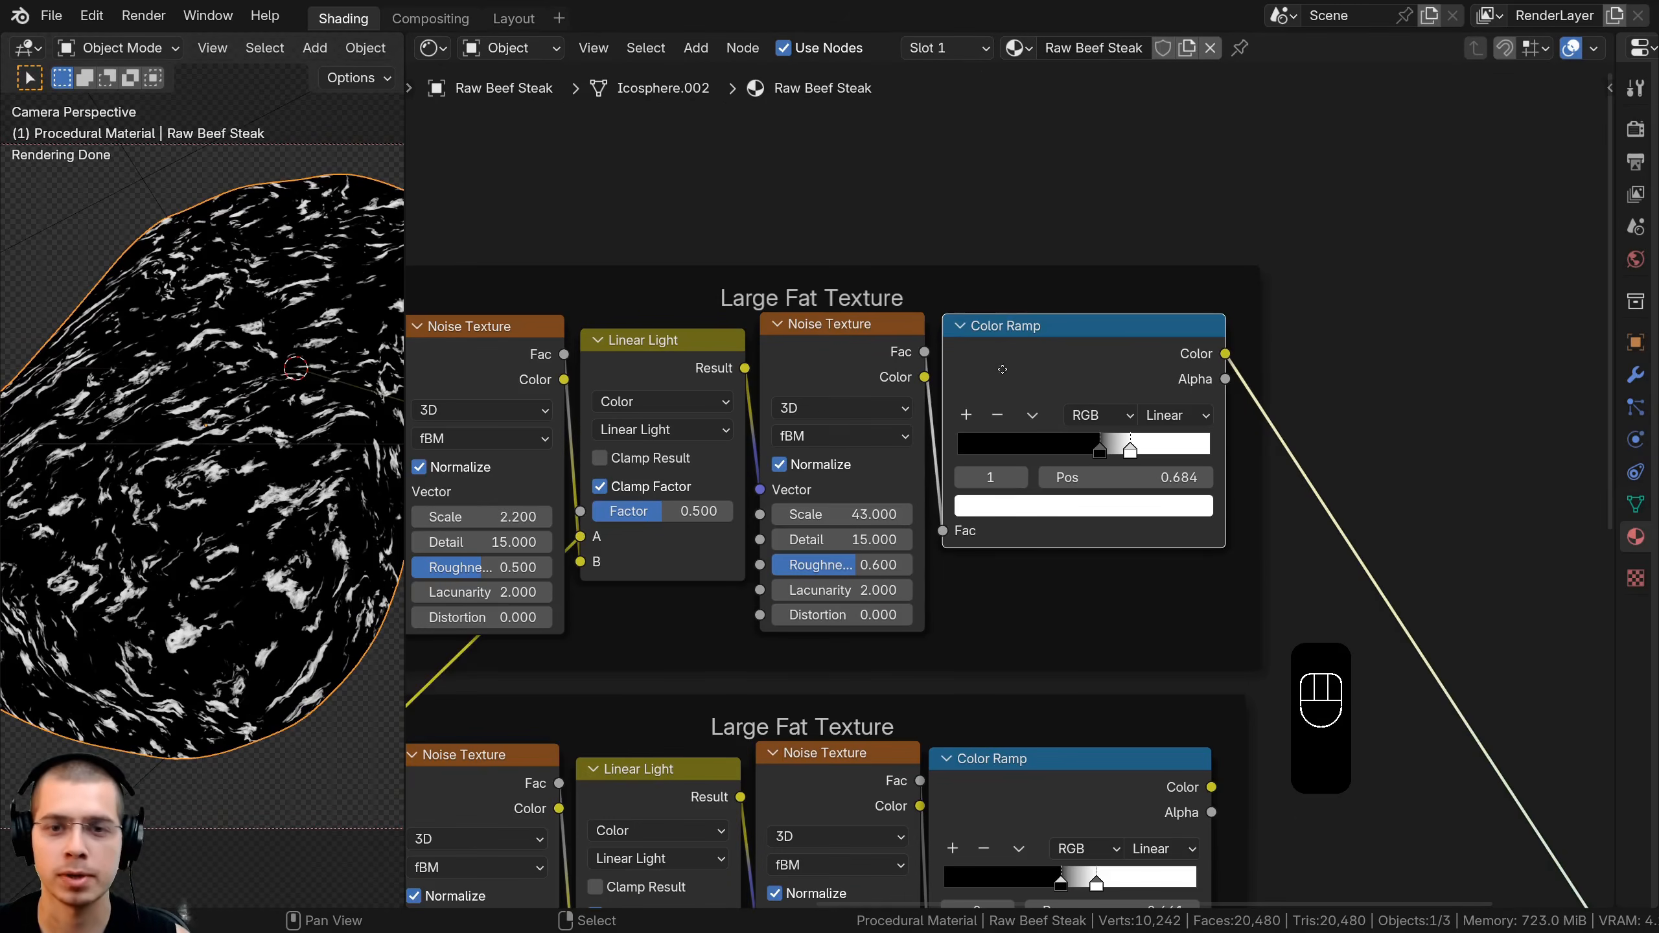
Relabel the upper duplicated frame as Small Fat Texture
scroll(996, 364, down, 2)
middle_drag(988, 389, 1045, 360)
drag(1039, 360, 1042, 360)
key(a)
drag(901, 320, 916, 301)
key(F2)
key(Home)
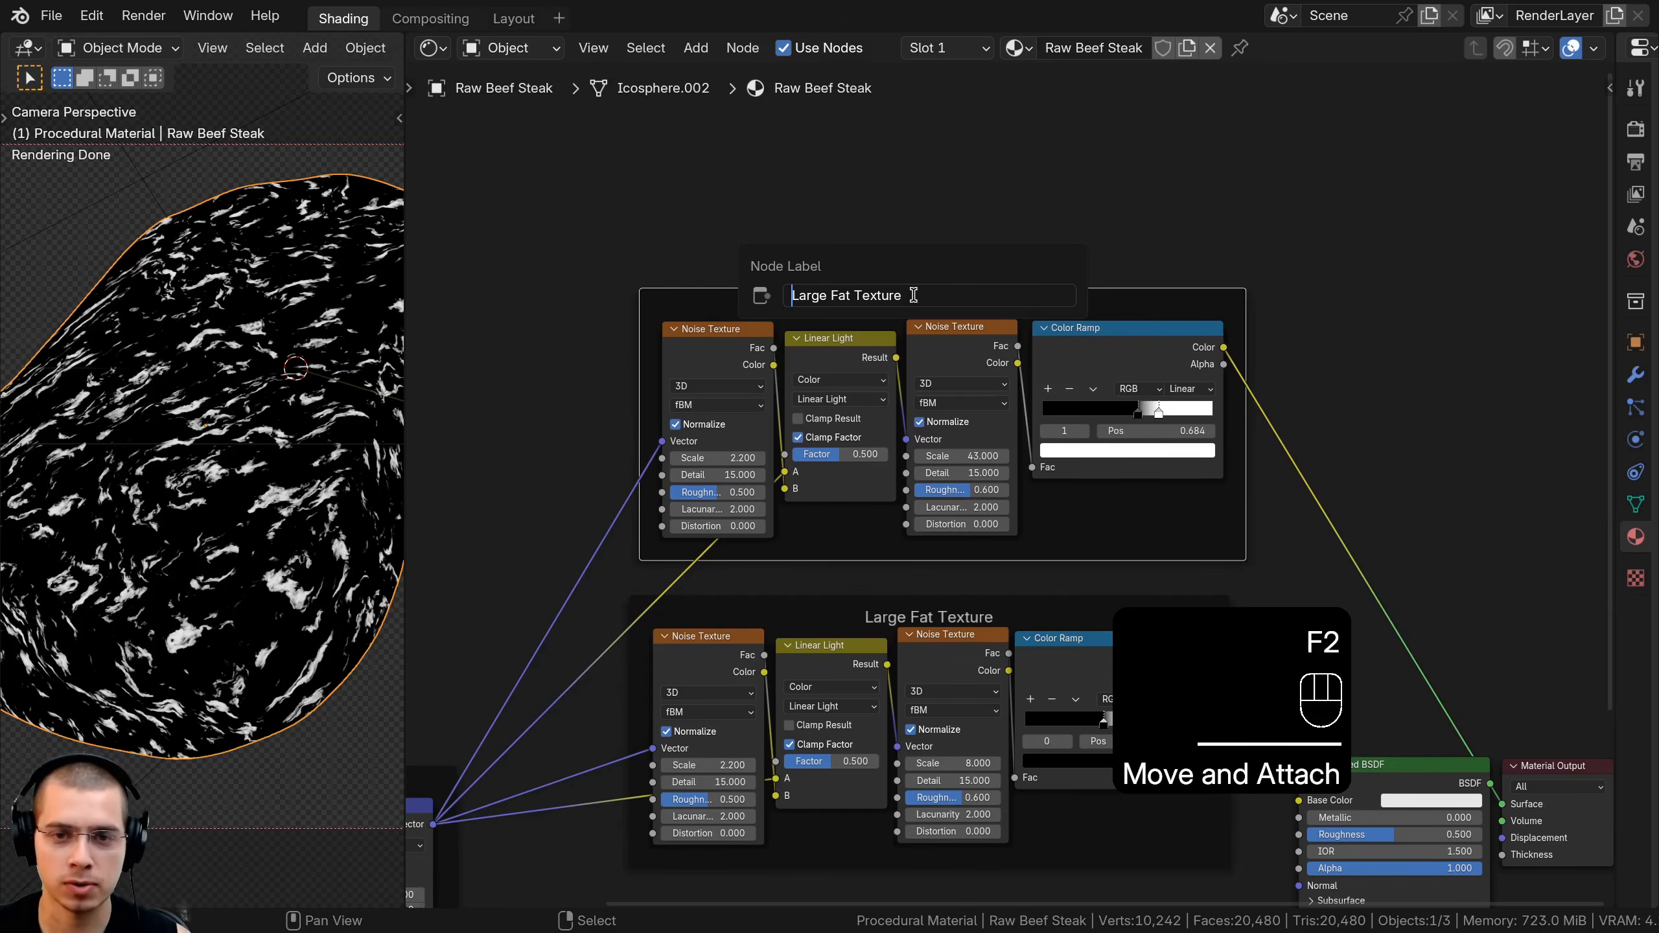
key(Right)
key(Right)
key(BackSpace)
key(BackSpace)
key(BackSpace)
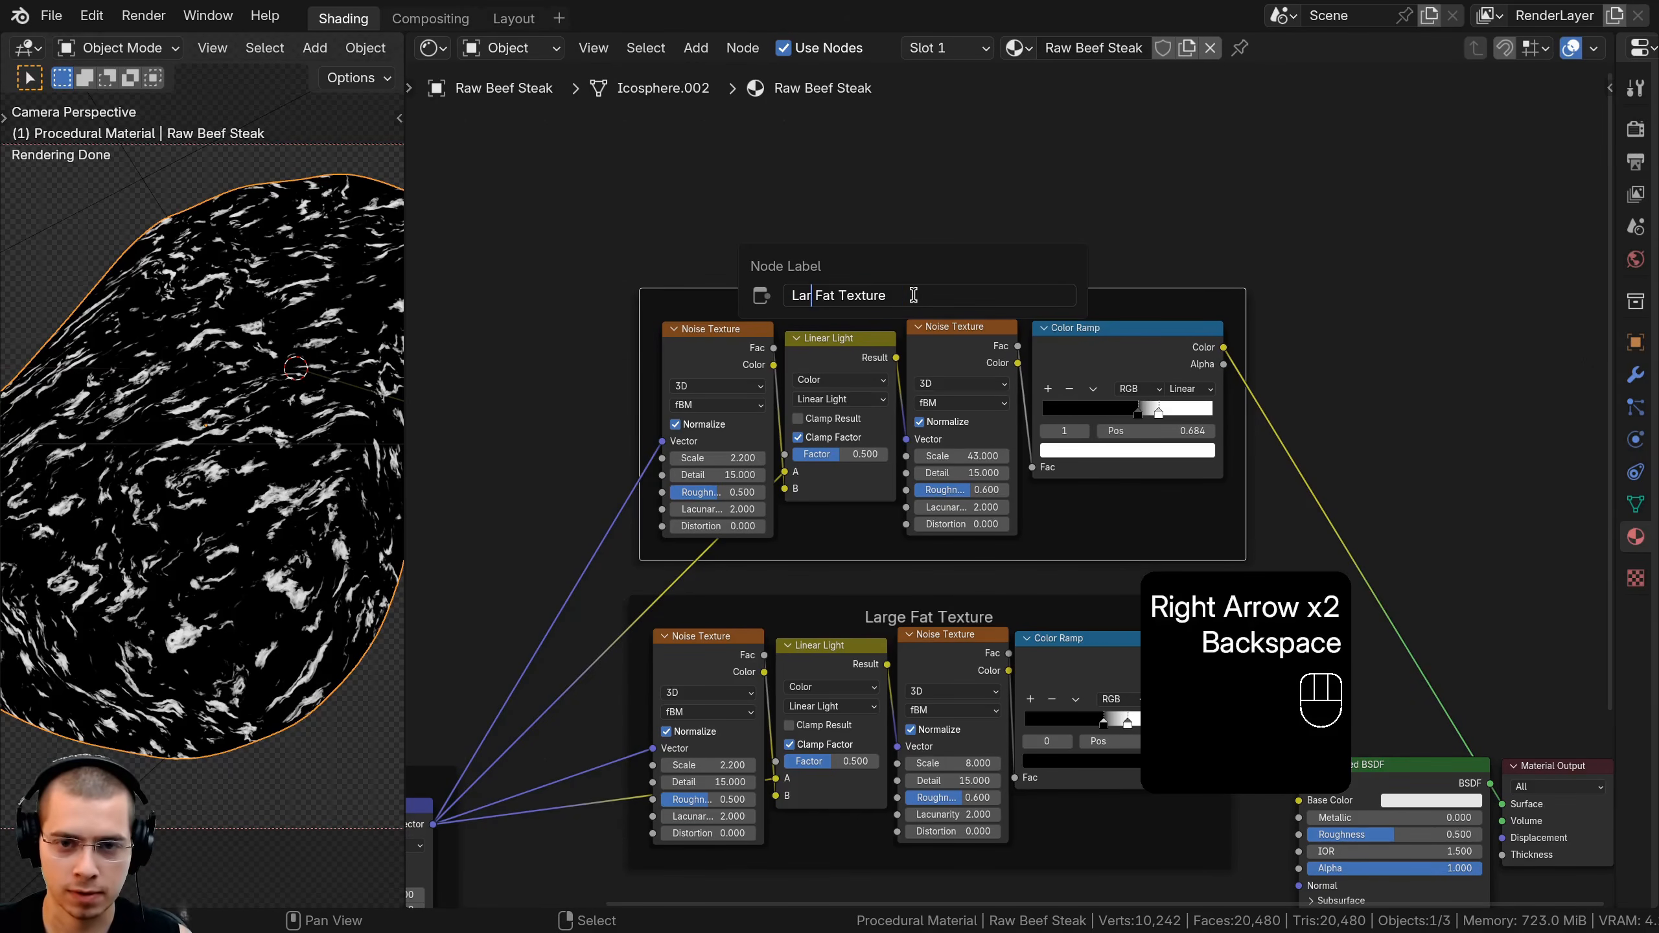
text(Small )
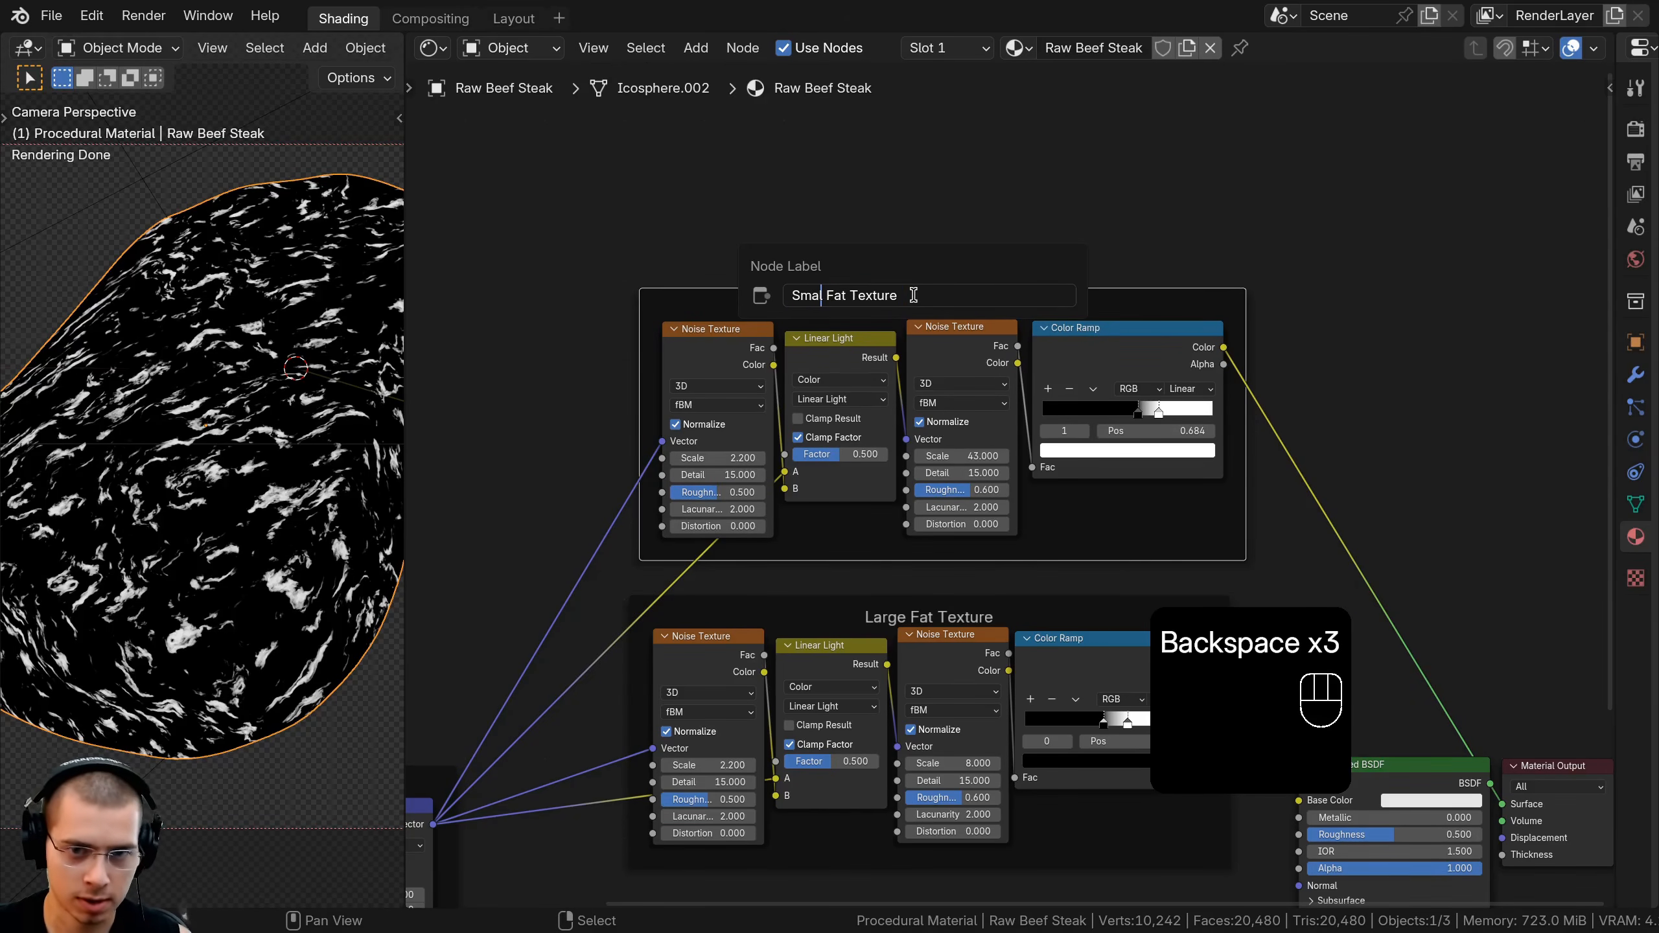
text(la)
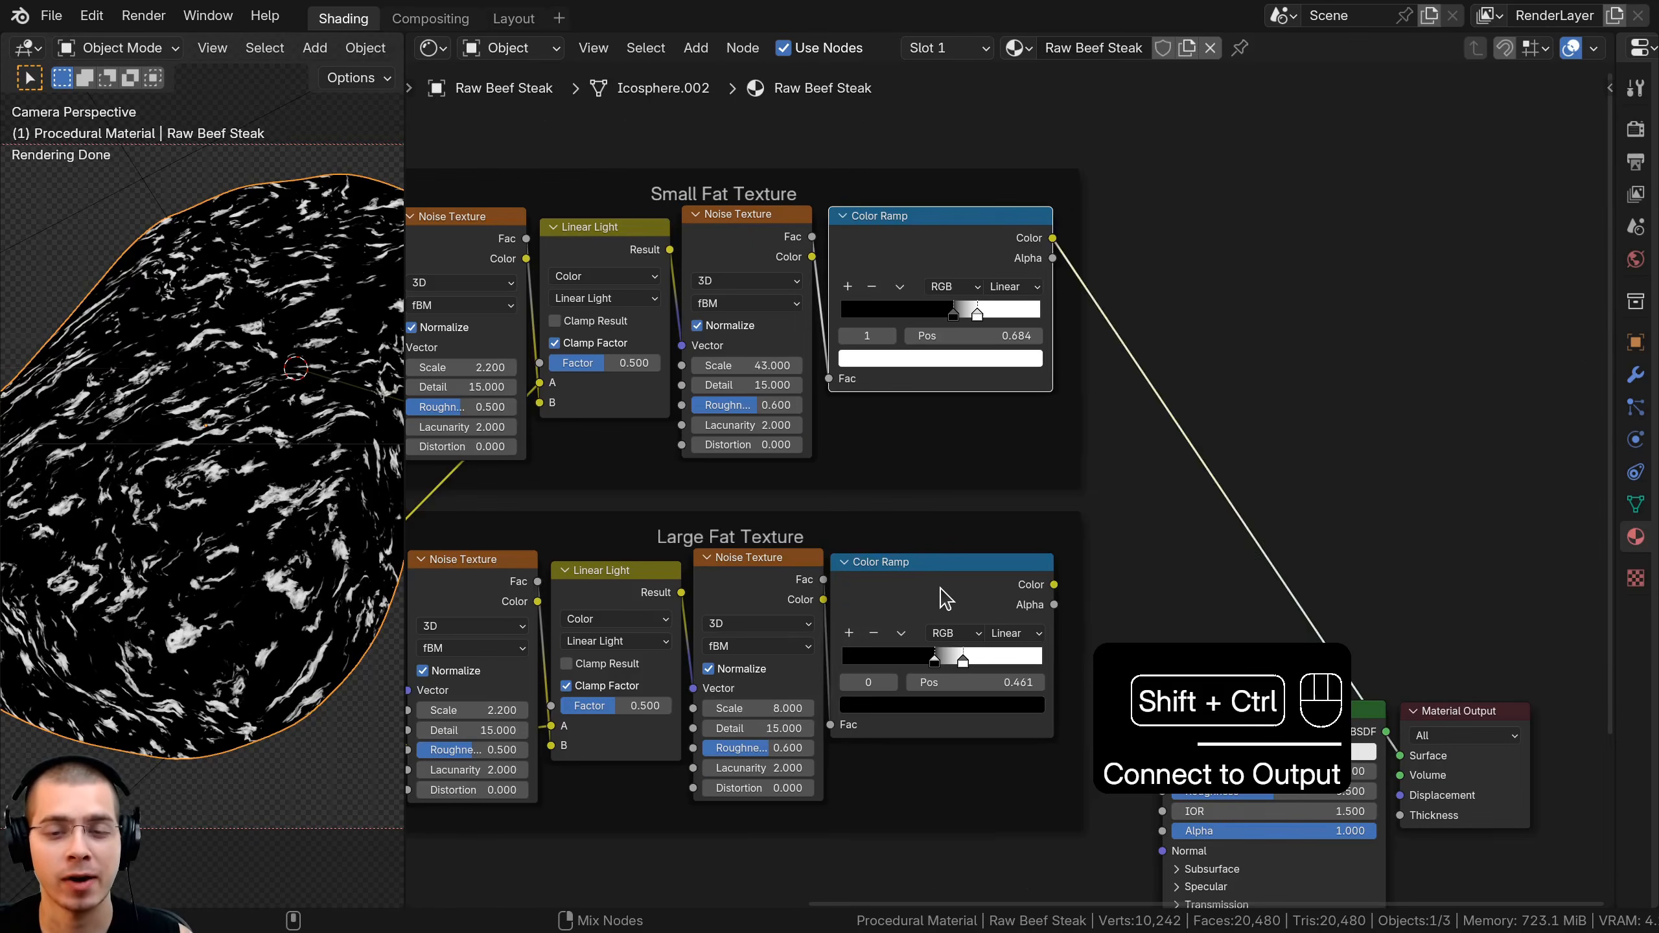
Preview the Large Fat Texture Color Ramp and the Small Fat Texture Color Ramp in turn on the Material Output
ctrl+shift+click(941, 575)
ctrl+shift+click(930, 245)
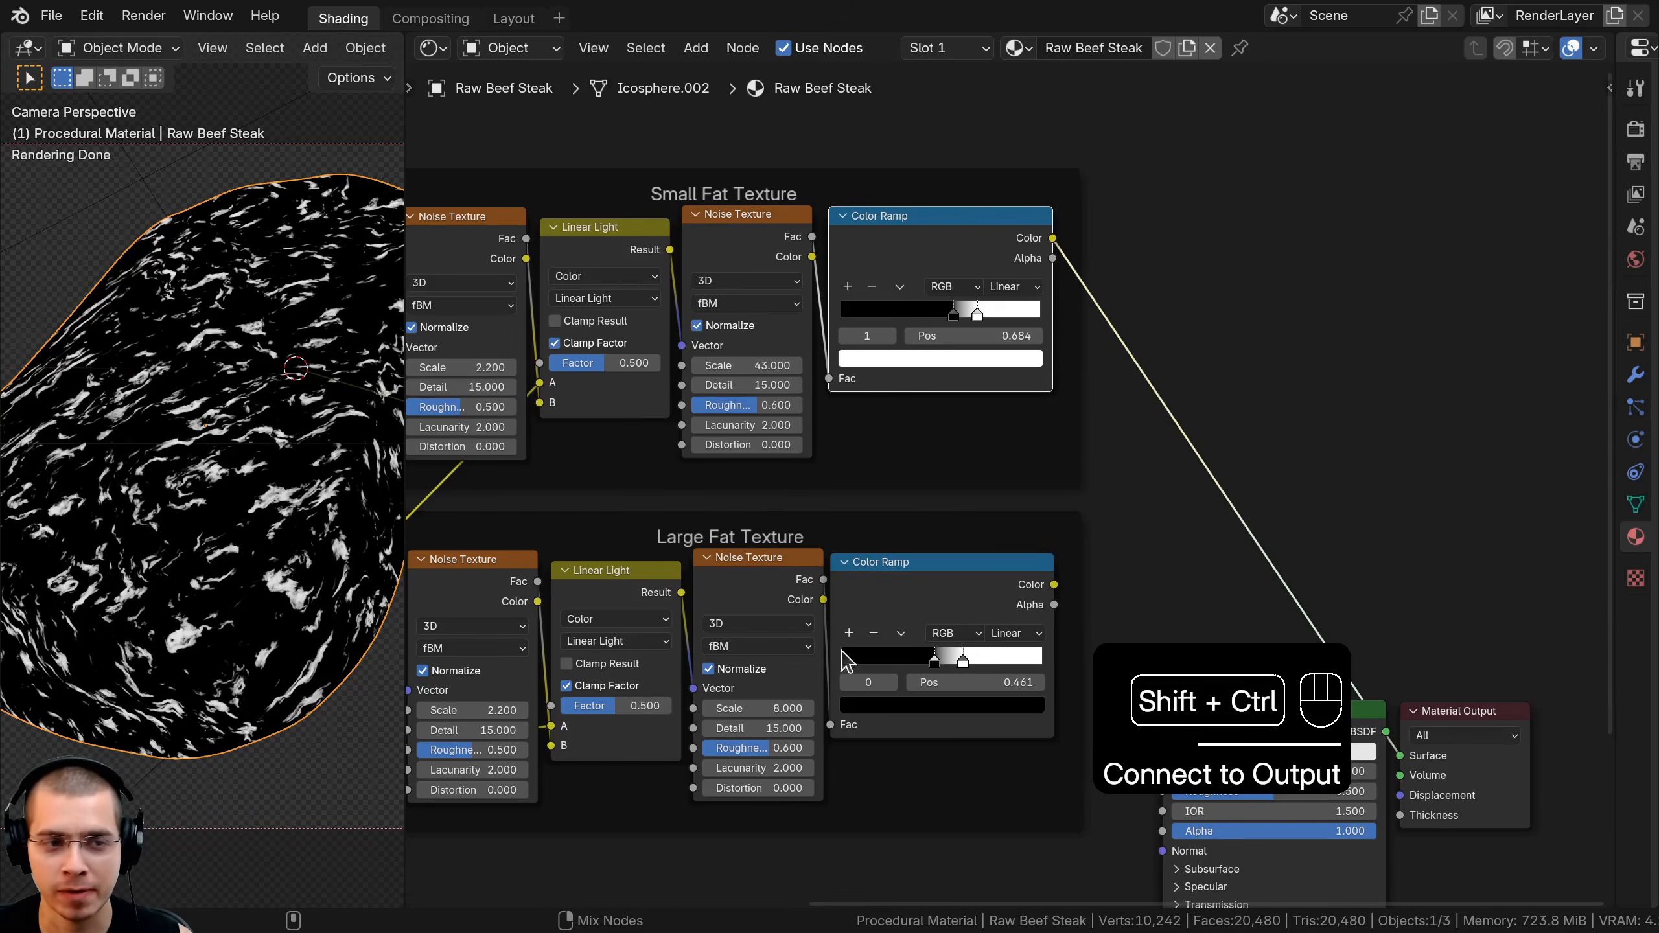
drag(914, 573, 917, 576)
Move the Principled BSDF and Material Output nodes further away from the two fat texture frames
drag(1150, 463, 1339, 692)
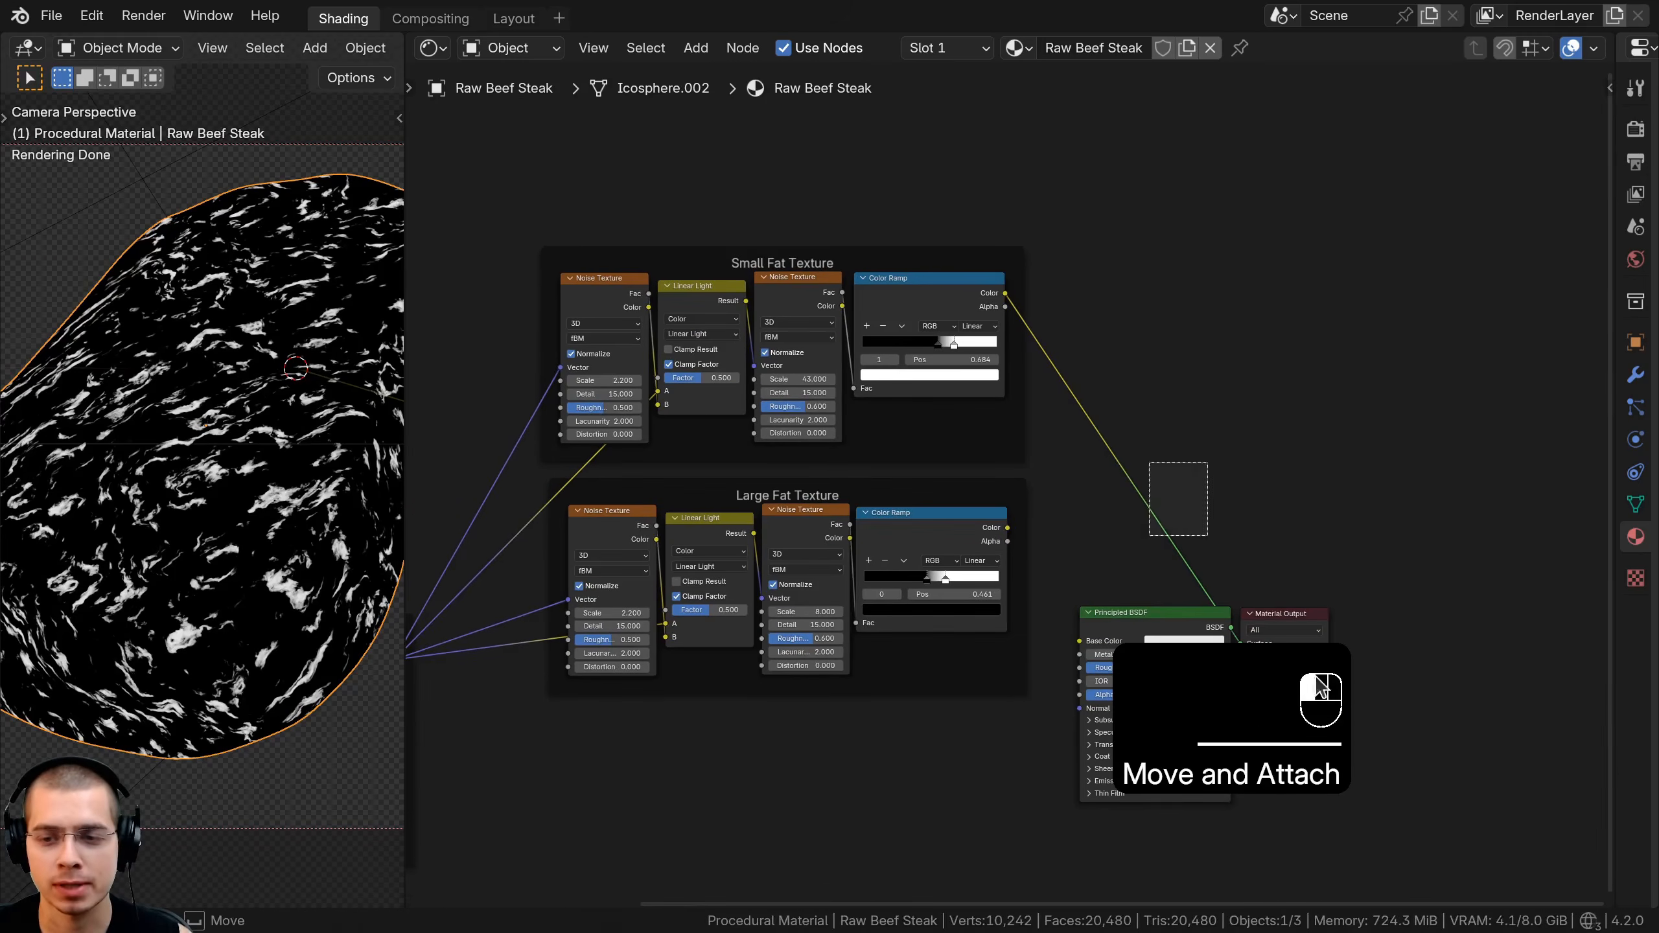
key(g)
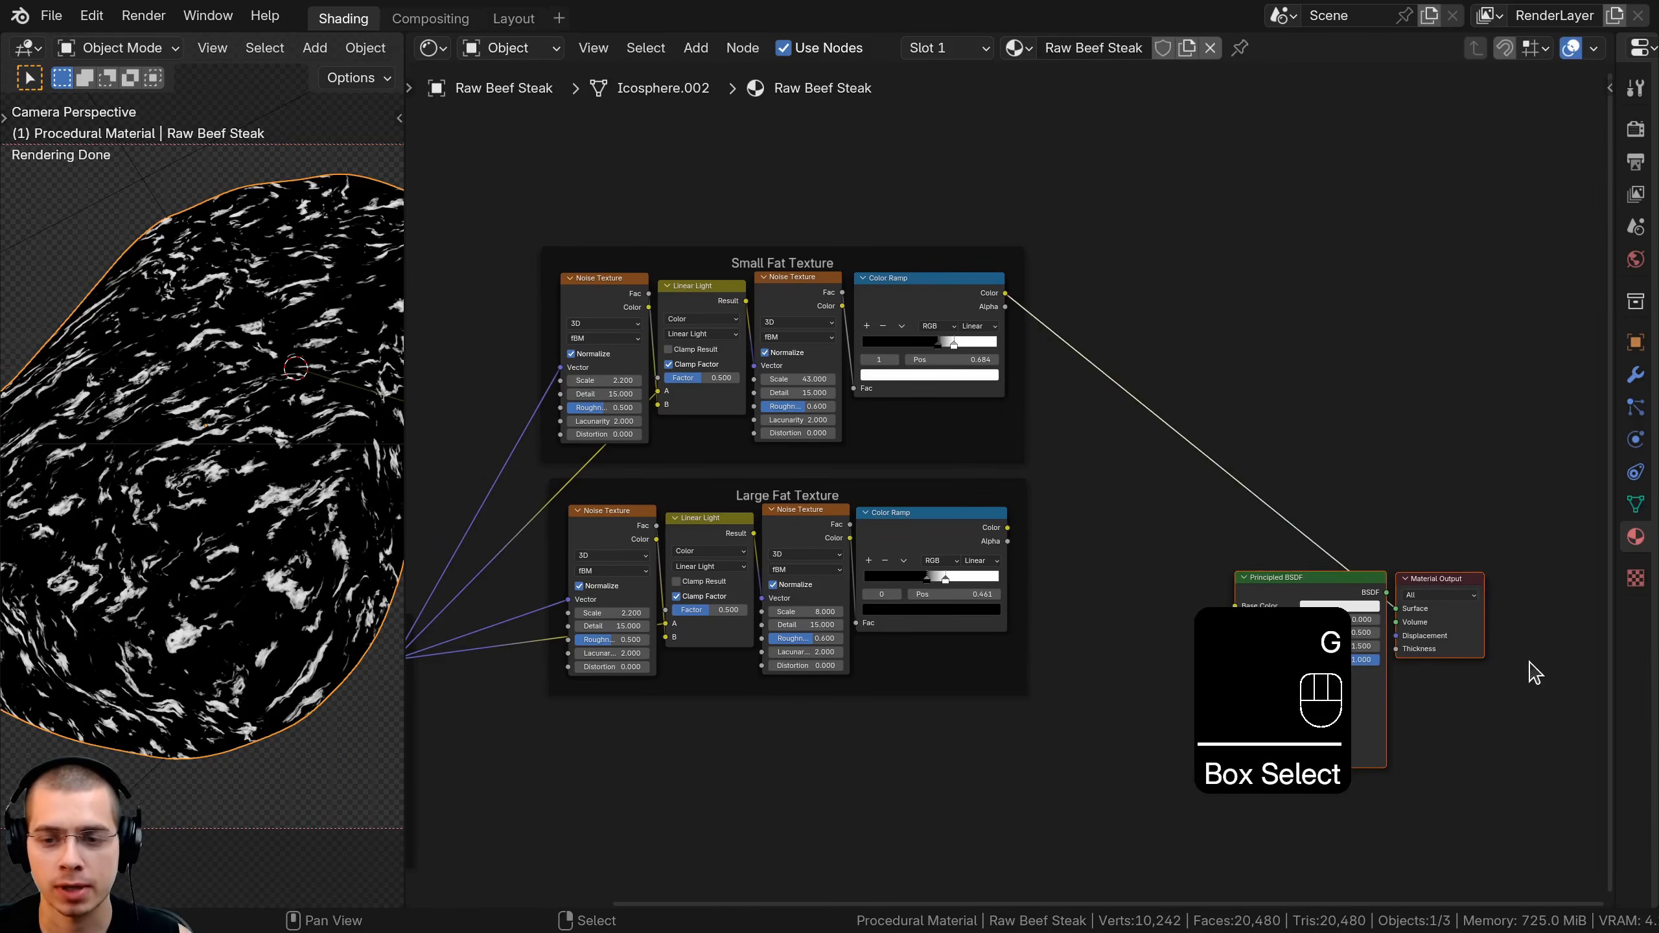
click(1530, 662)
key(a)
Merge the Color Ramps of both fat groups through a Mix node, expand it and place it beside the Small Fat Texture frame
scroll(854, 635, up, 3)
click(856, 552)
shift+click(864, 243)
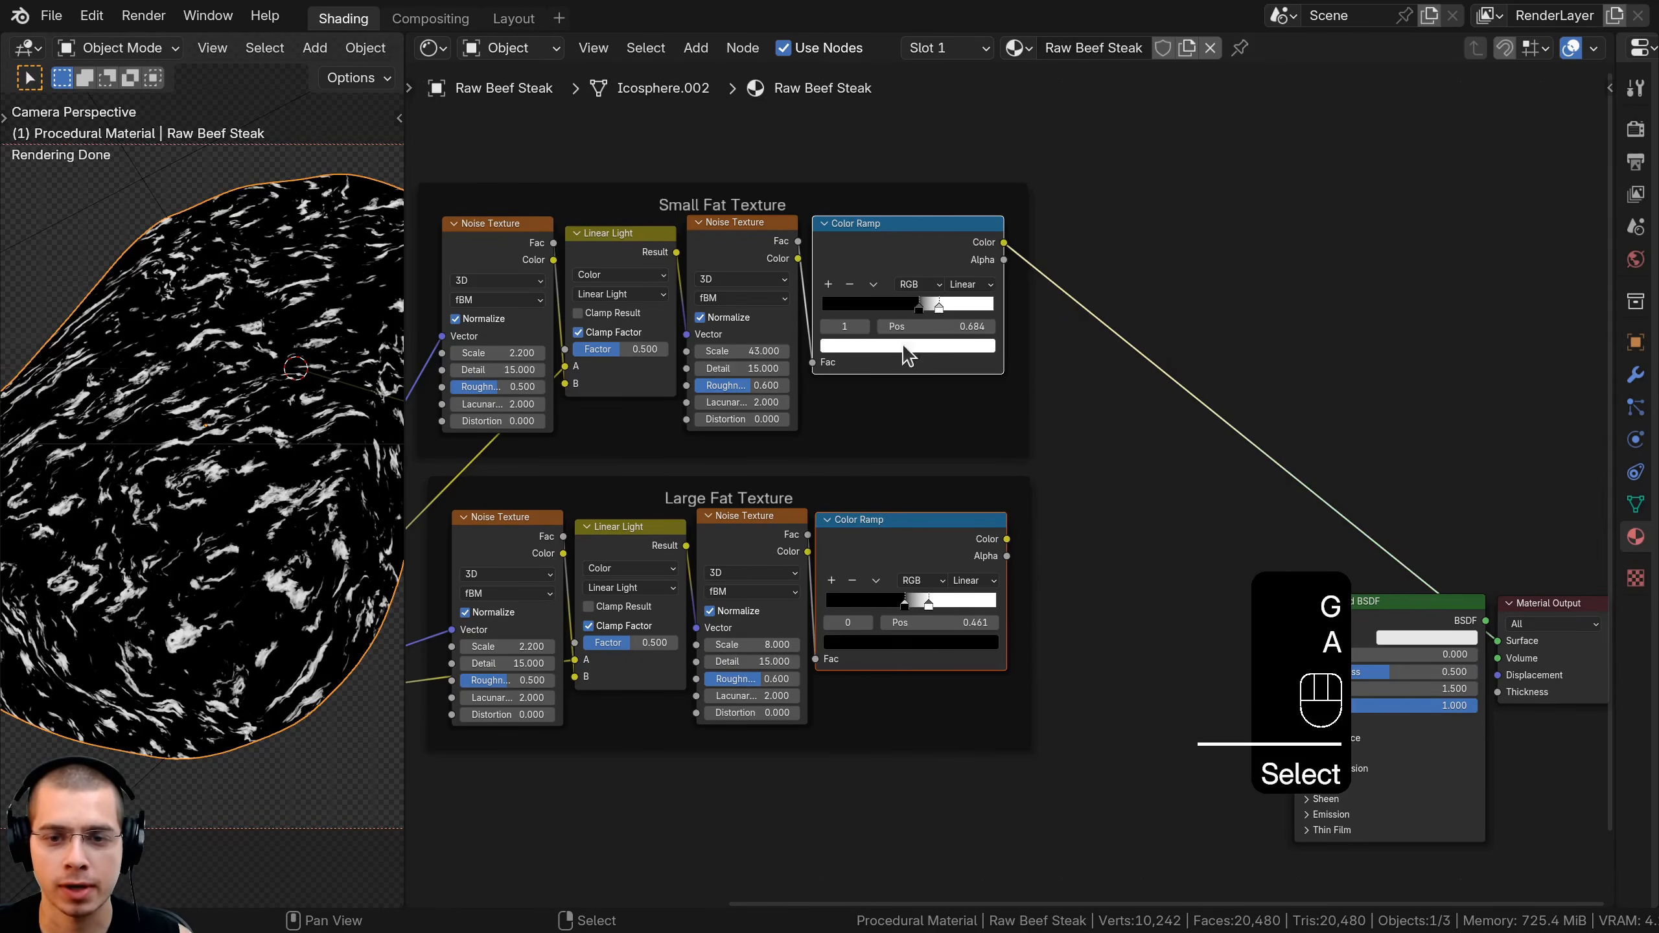
key(ctrl+0)
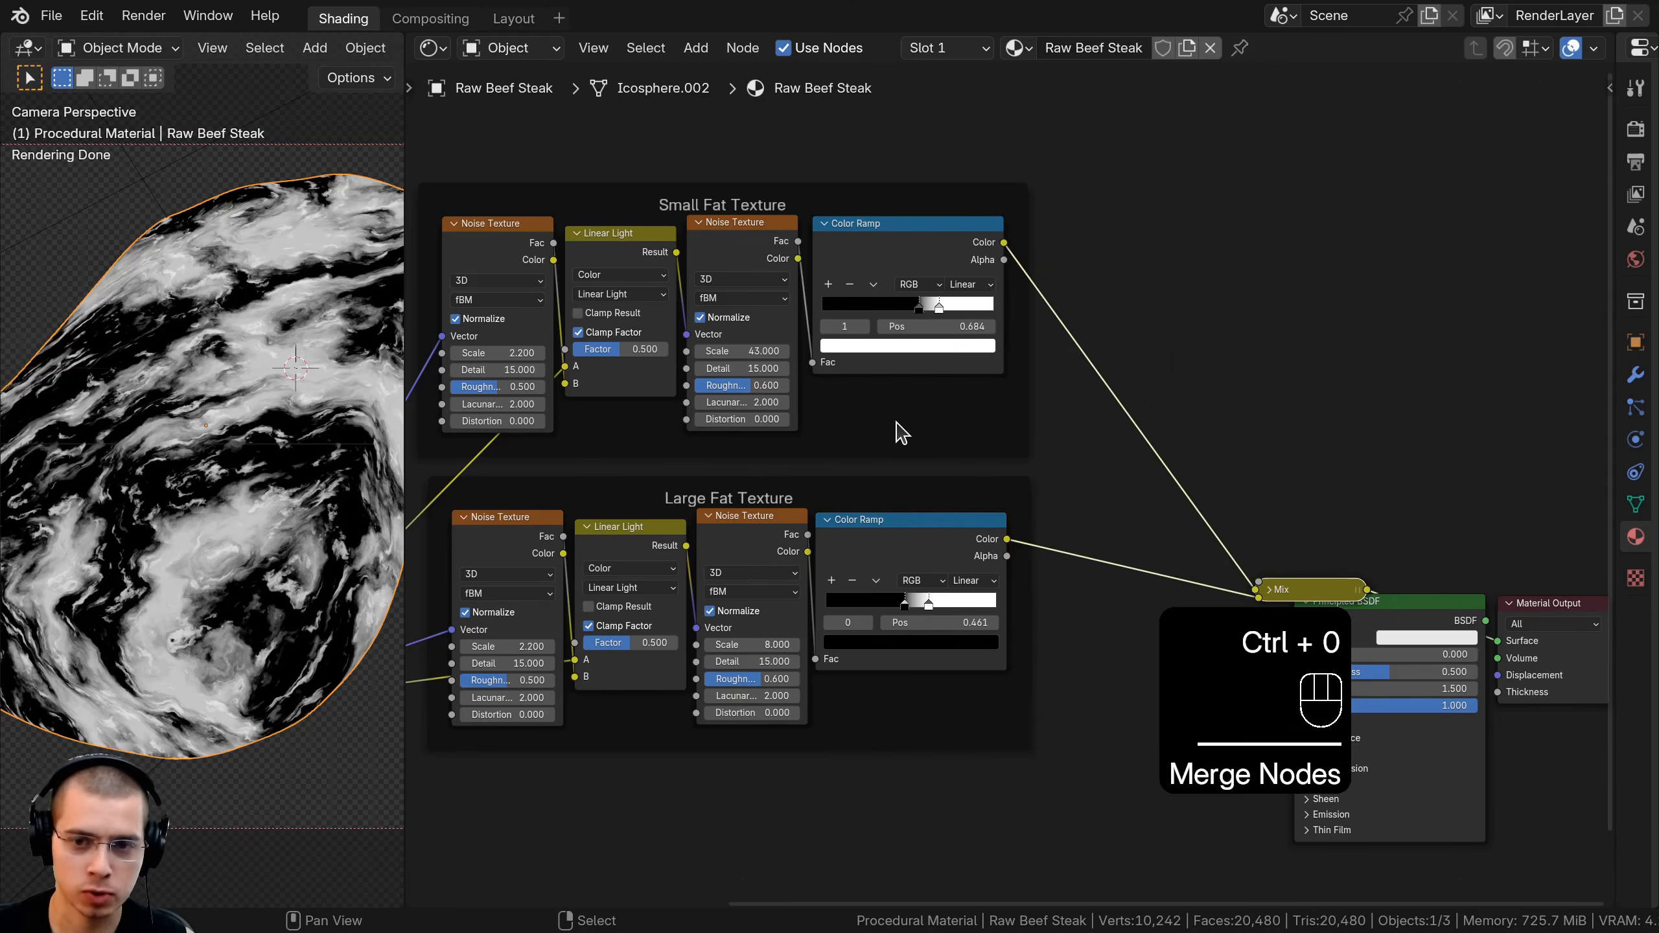
scroll(1176, 520, up, 1)
click(1317, 612)
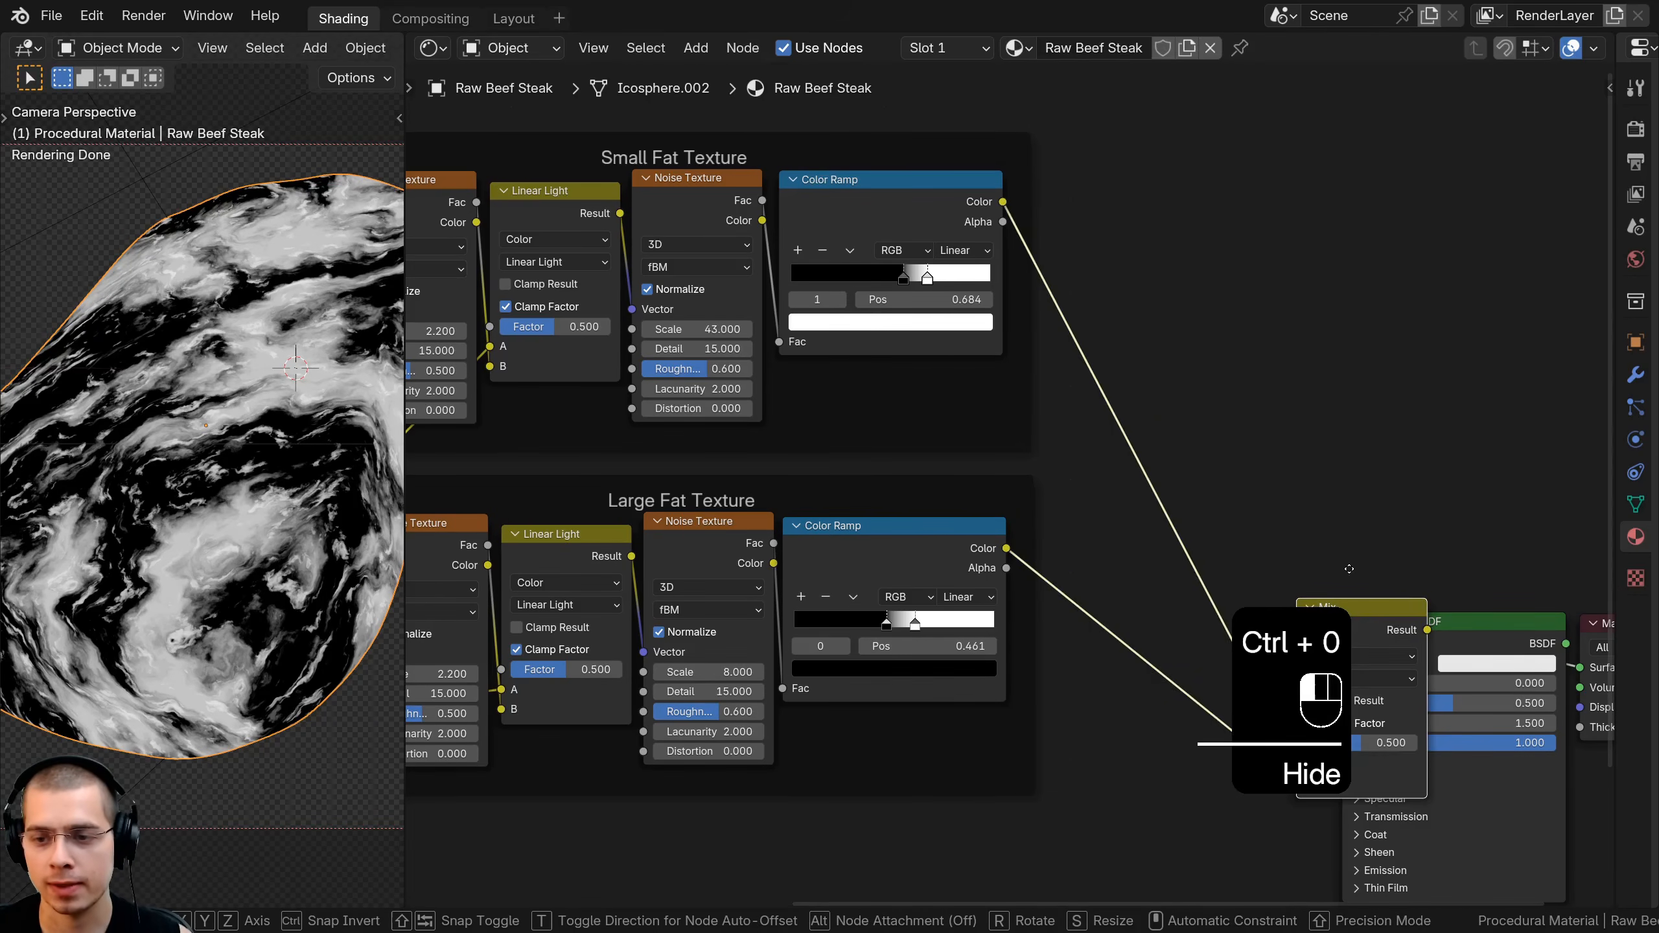
drag(1365, 617, 1140, 259)
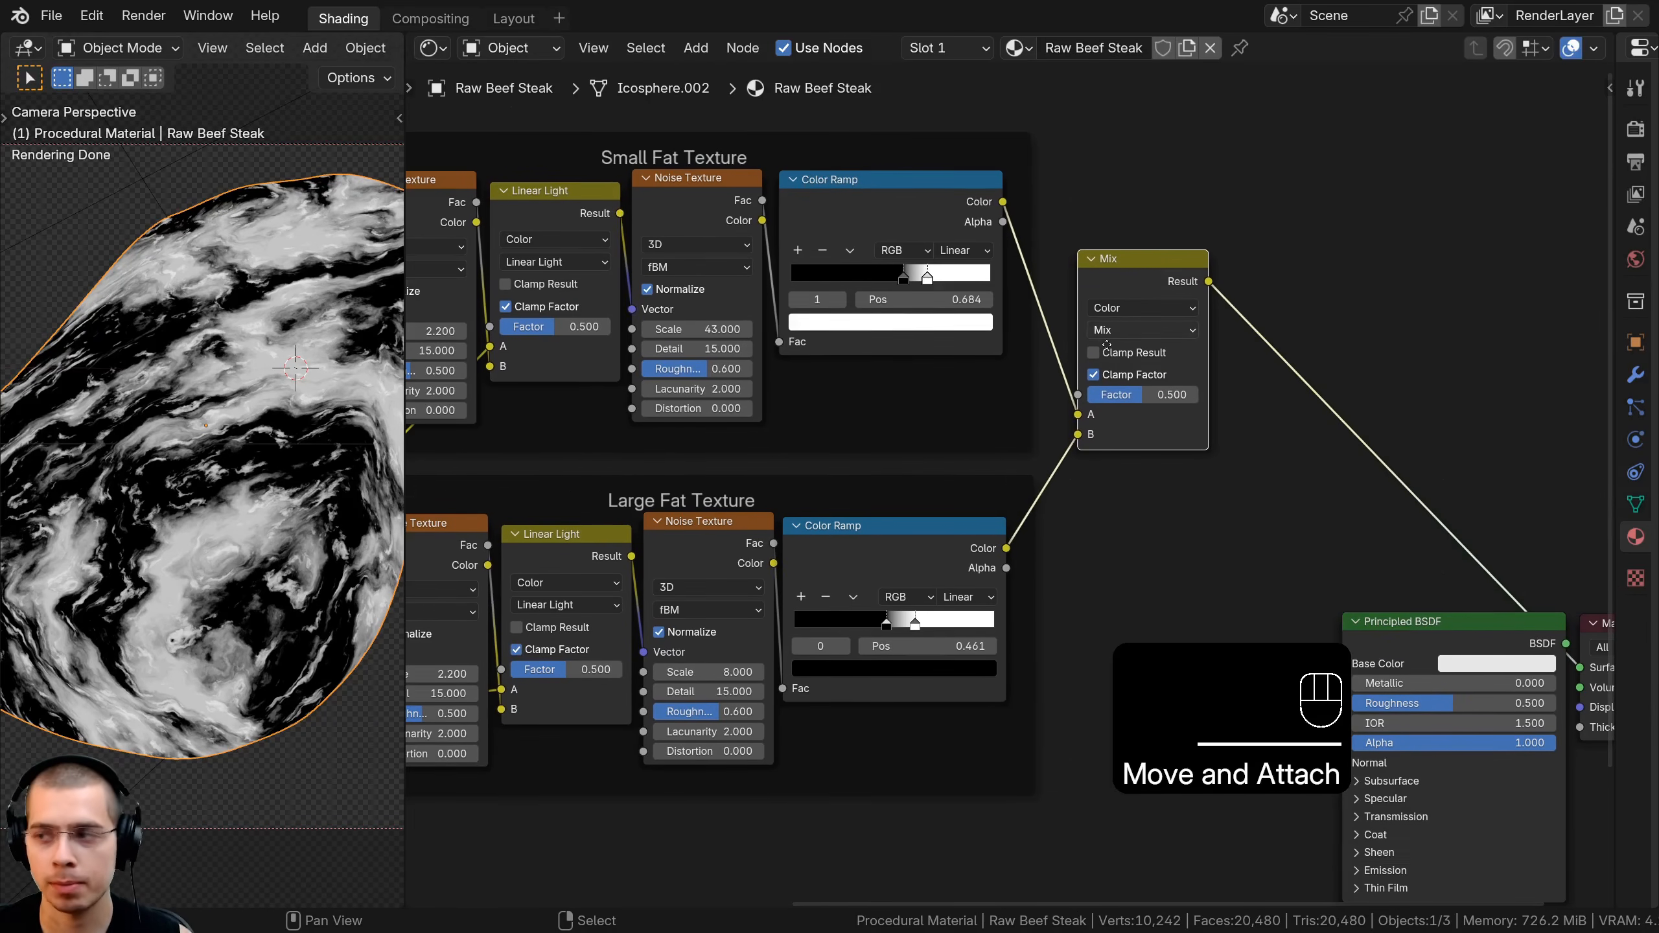
middle_drag(1108, 341, 1065, 385)
scroll(1071, 474, up, 1)
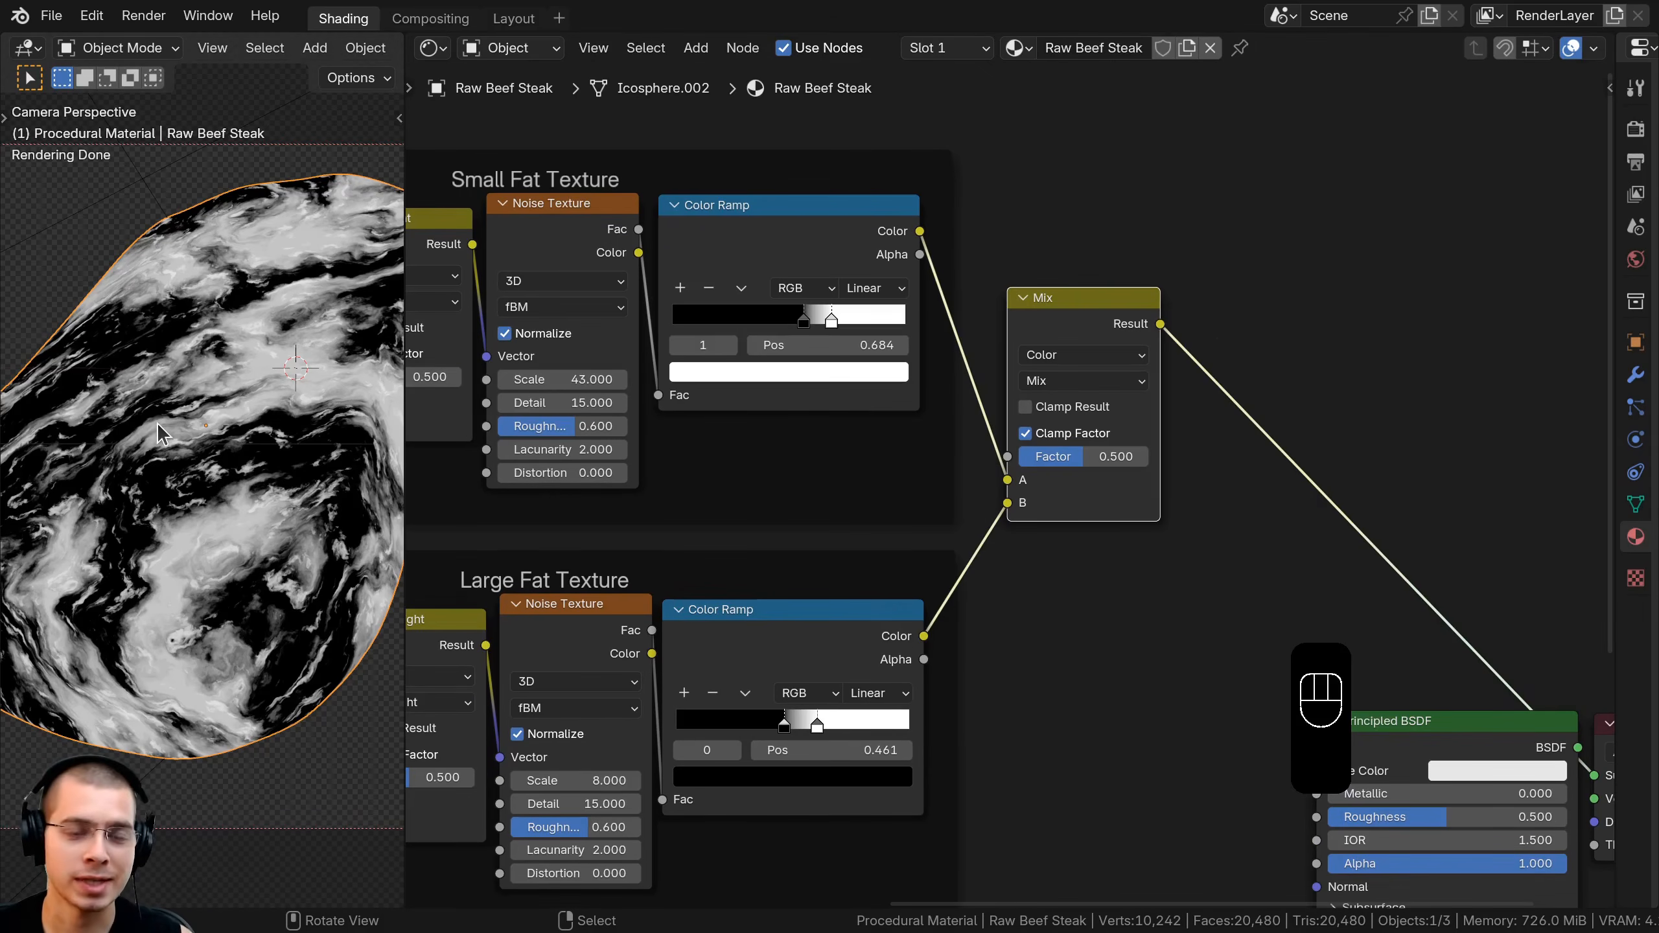
Set the Mix node's blending mode to Add with a Factor of 1.000
shift+middle_drag(161, 416, 152, 459)
scroll(245, 456, up, 8)
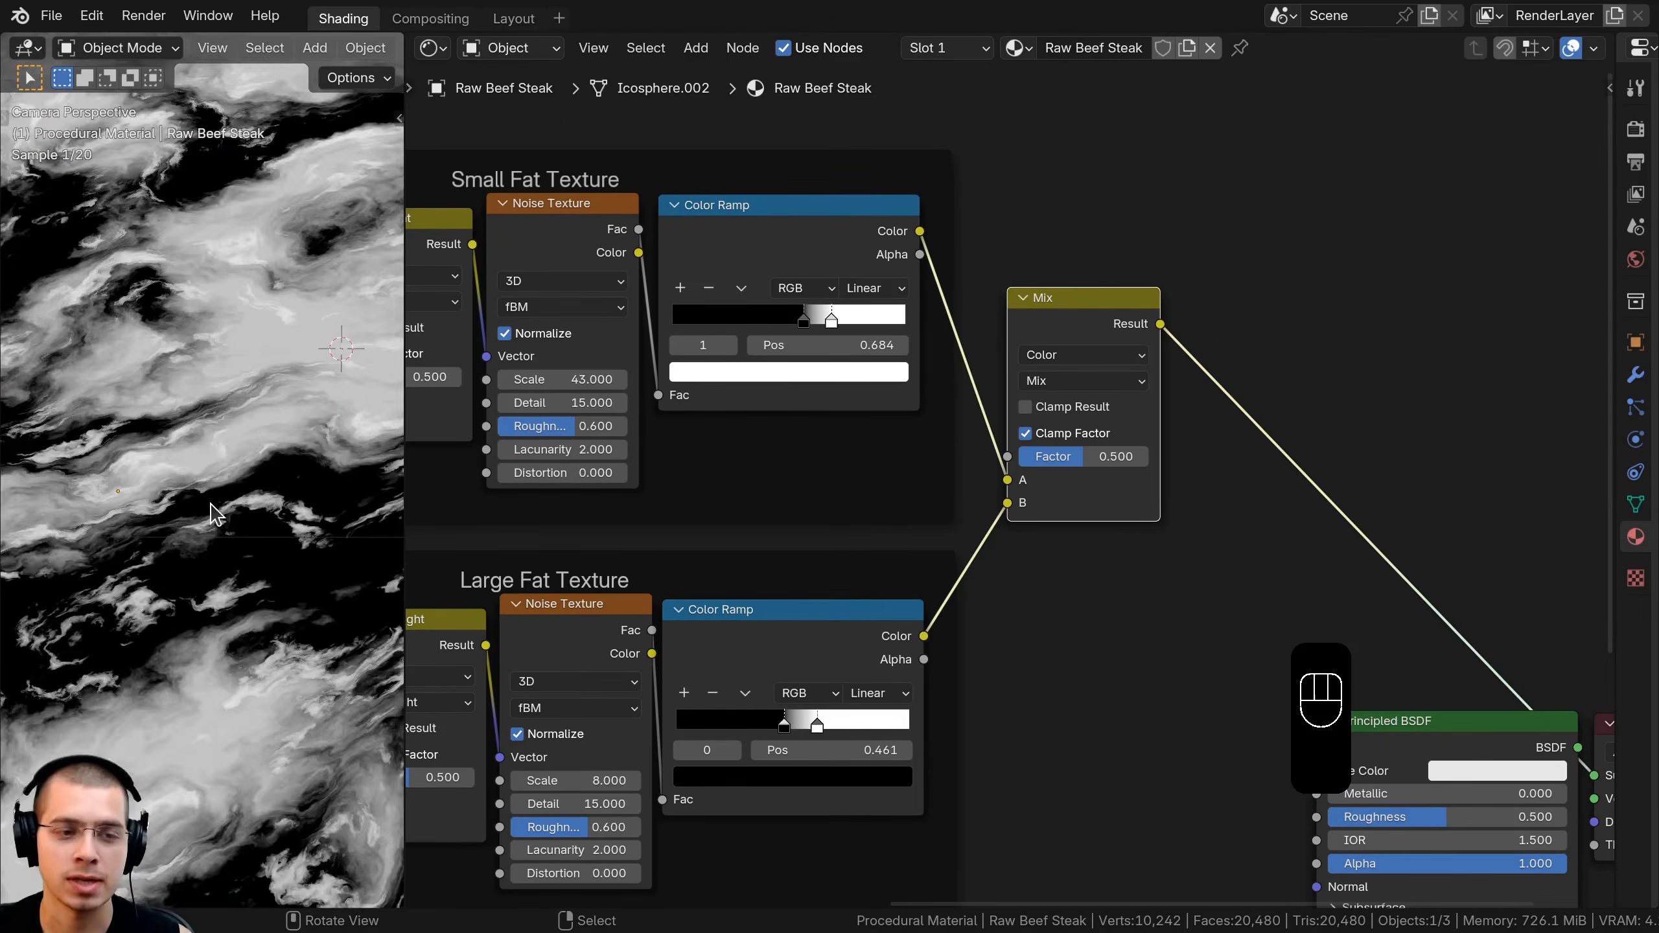
shift+middle_drag(261, 432, 208, 416)
scroll(275, 446, up, 6)
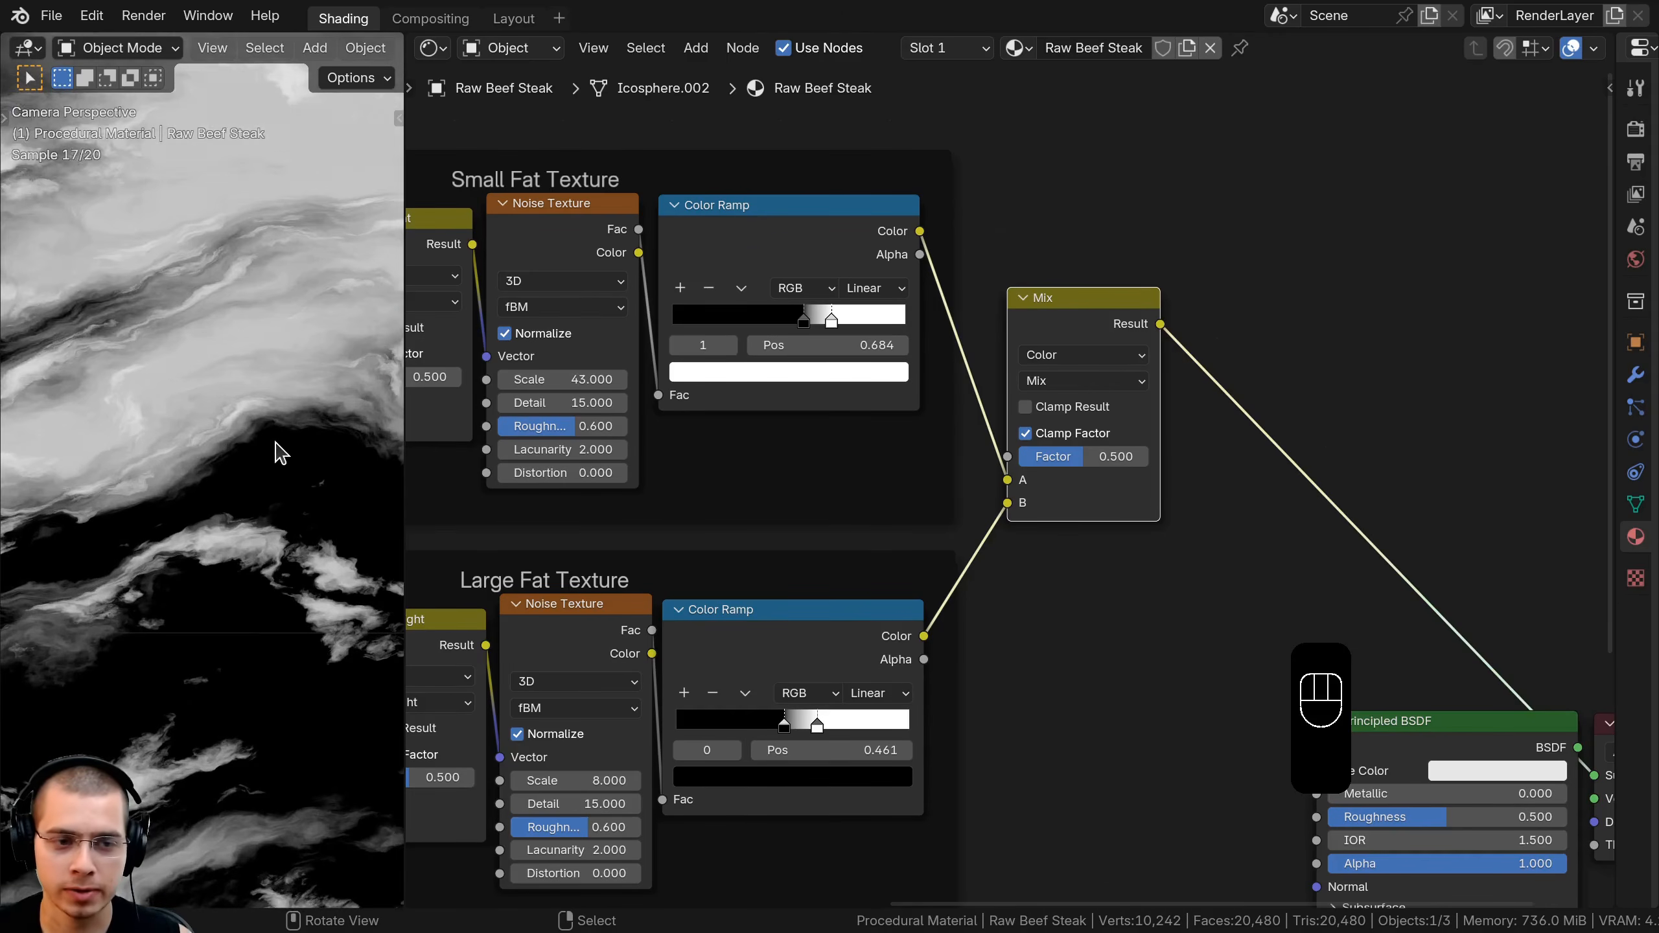
scroll(171, 323, down, 1)
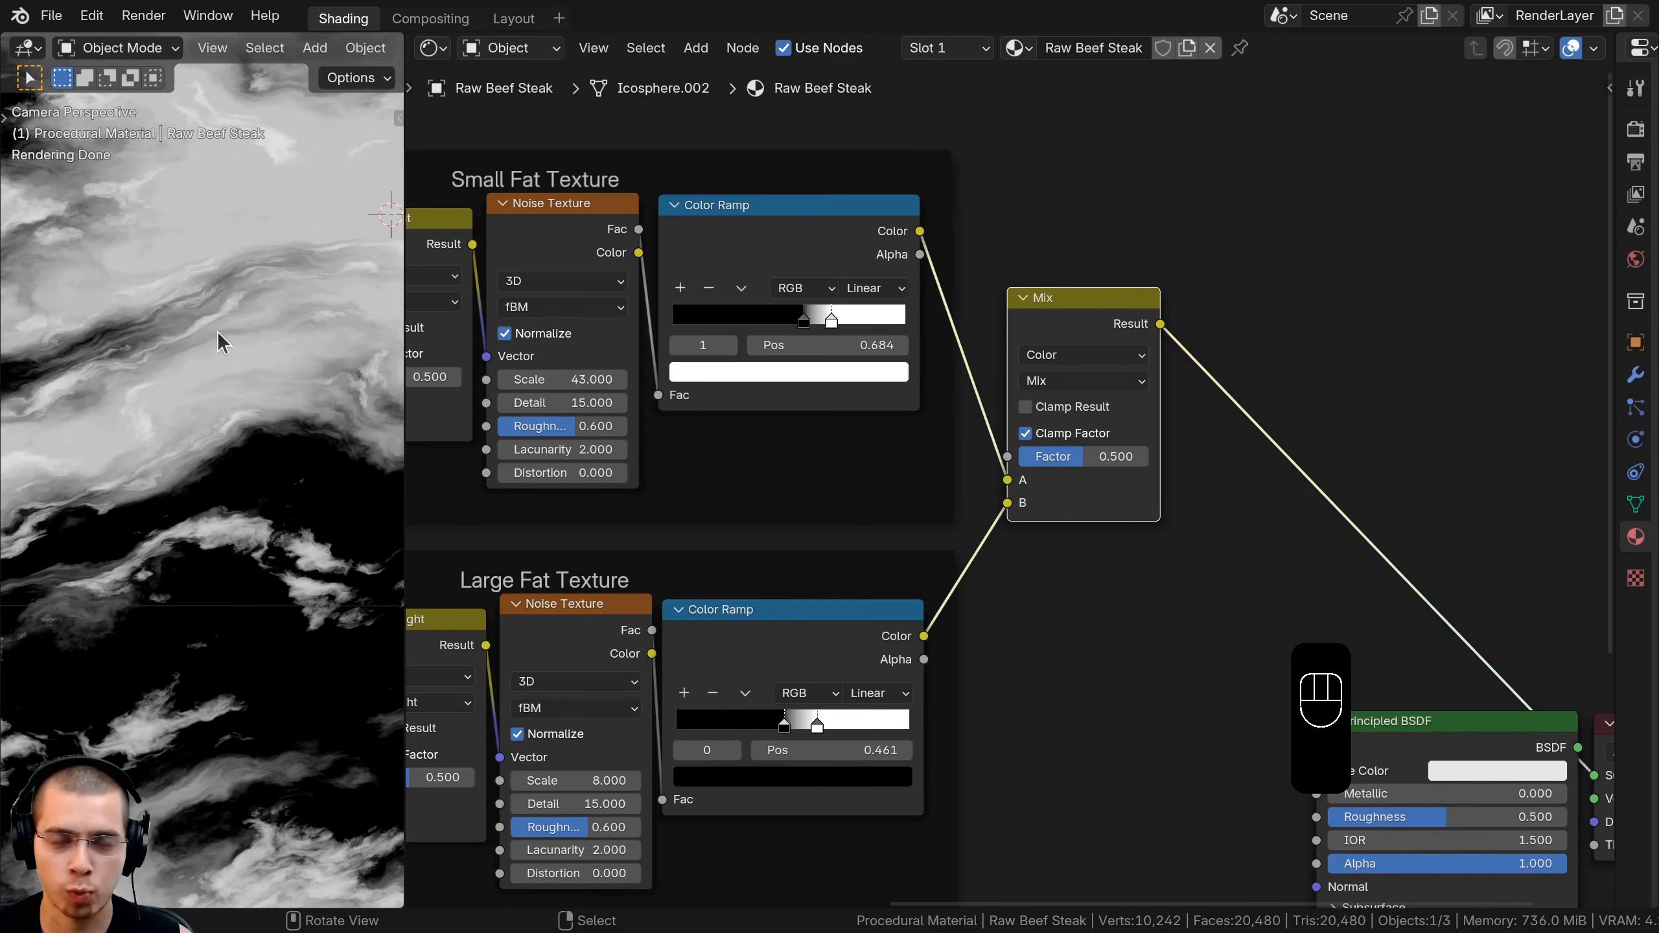
click(1062, 382)
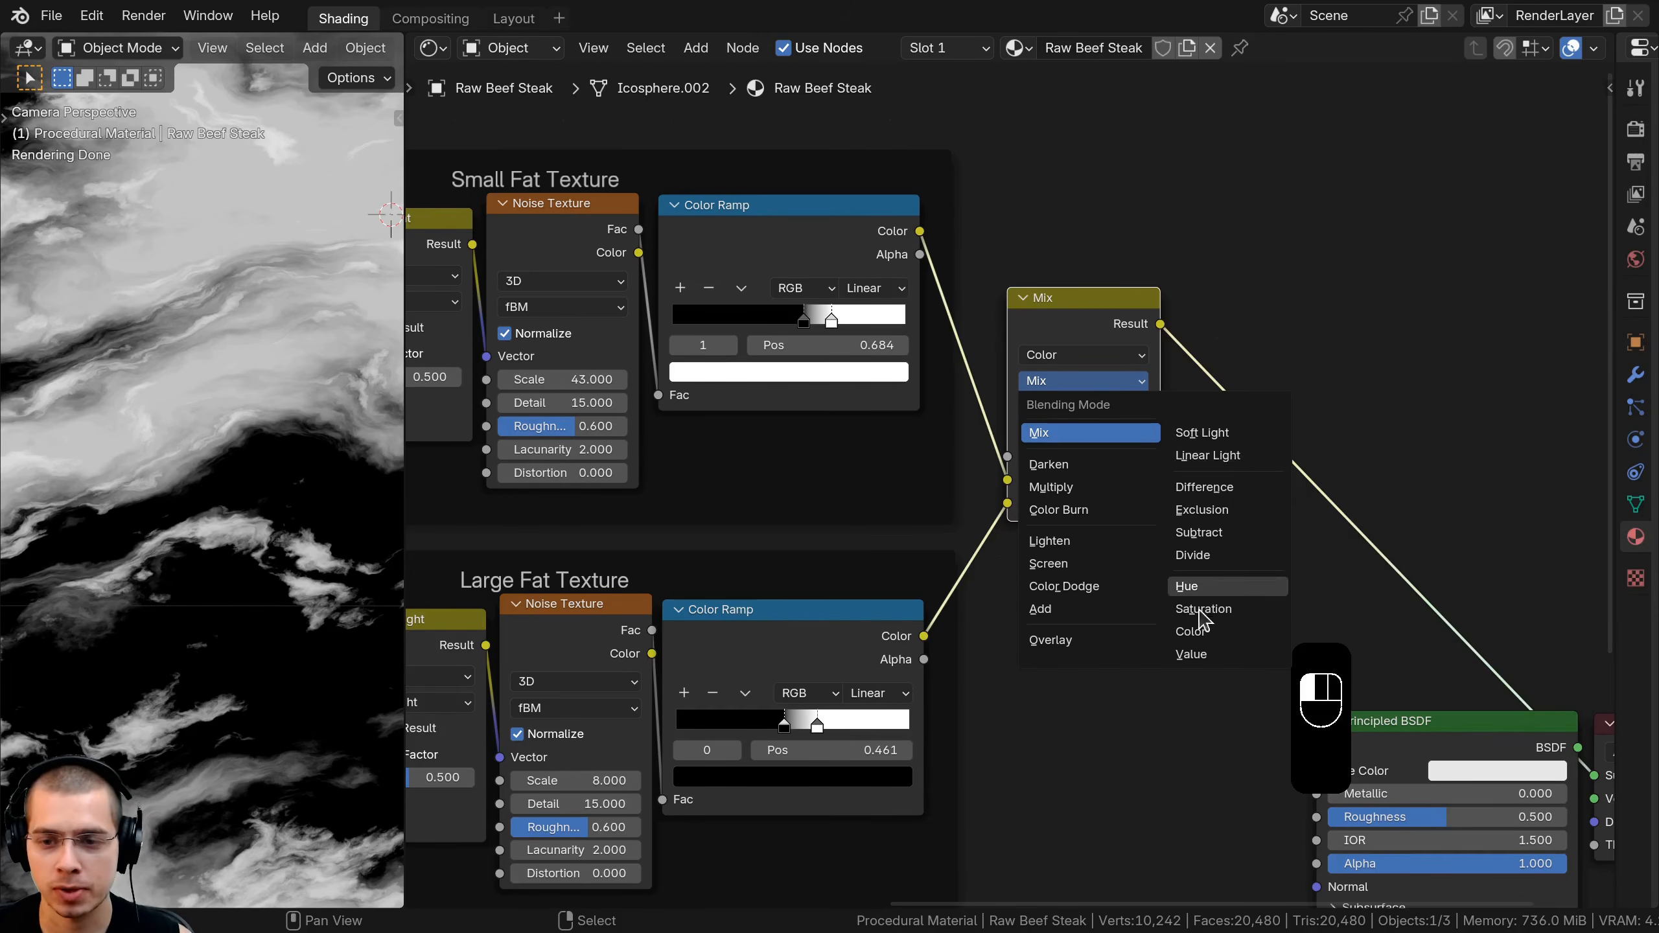
click(1059, 609)
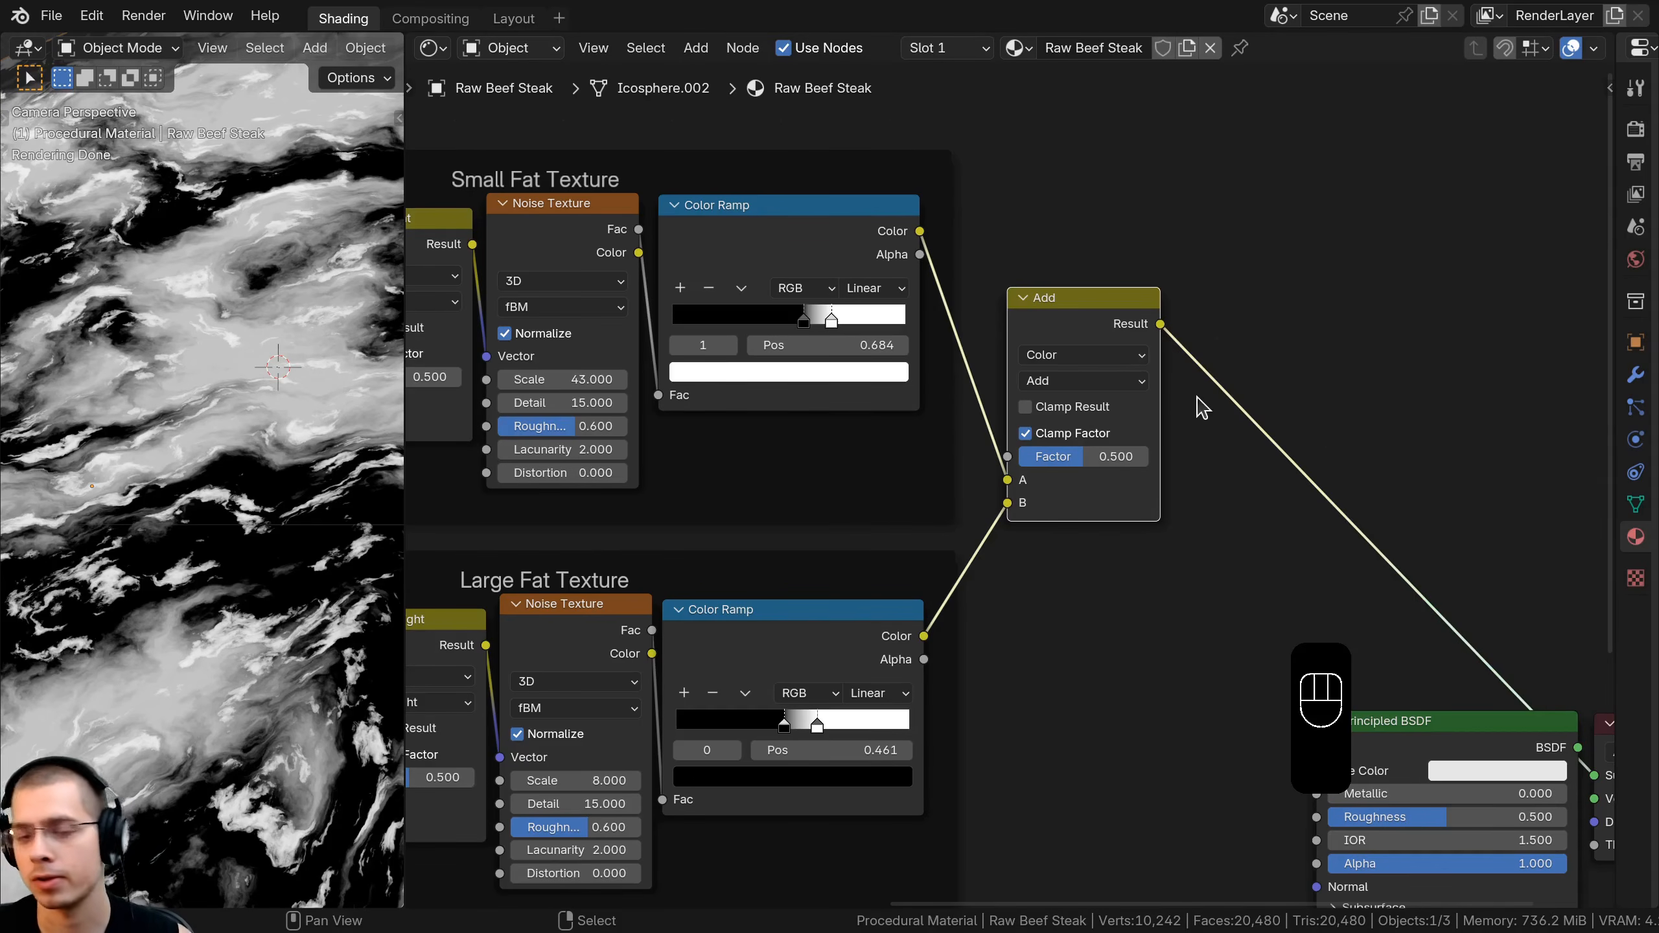
drag(1024, 454, 1146, 456)
scroll(185, 479, down, 6)
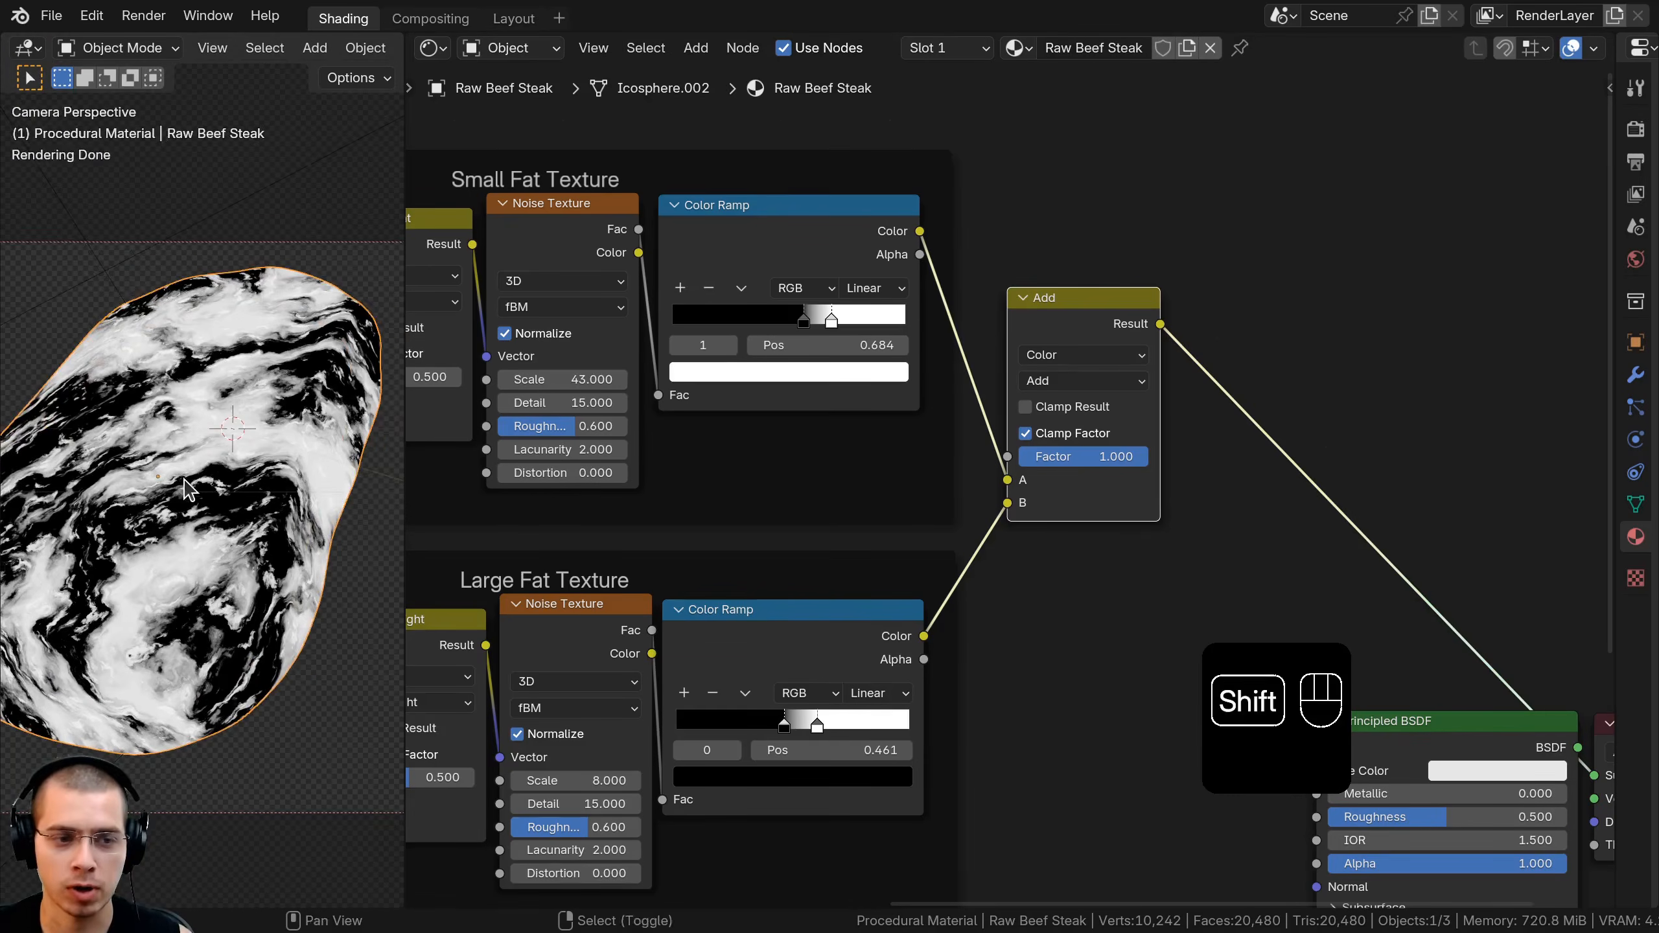
shift+middle_drag(185, 480, 211, 480)
mouse_move(1075, 456)
mouse_down()
mouse_move(942, 456)
mouse_move(1074, 457)
mouse_up()
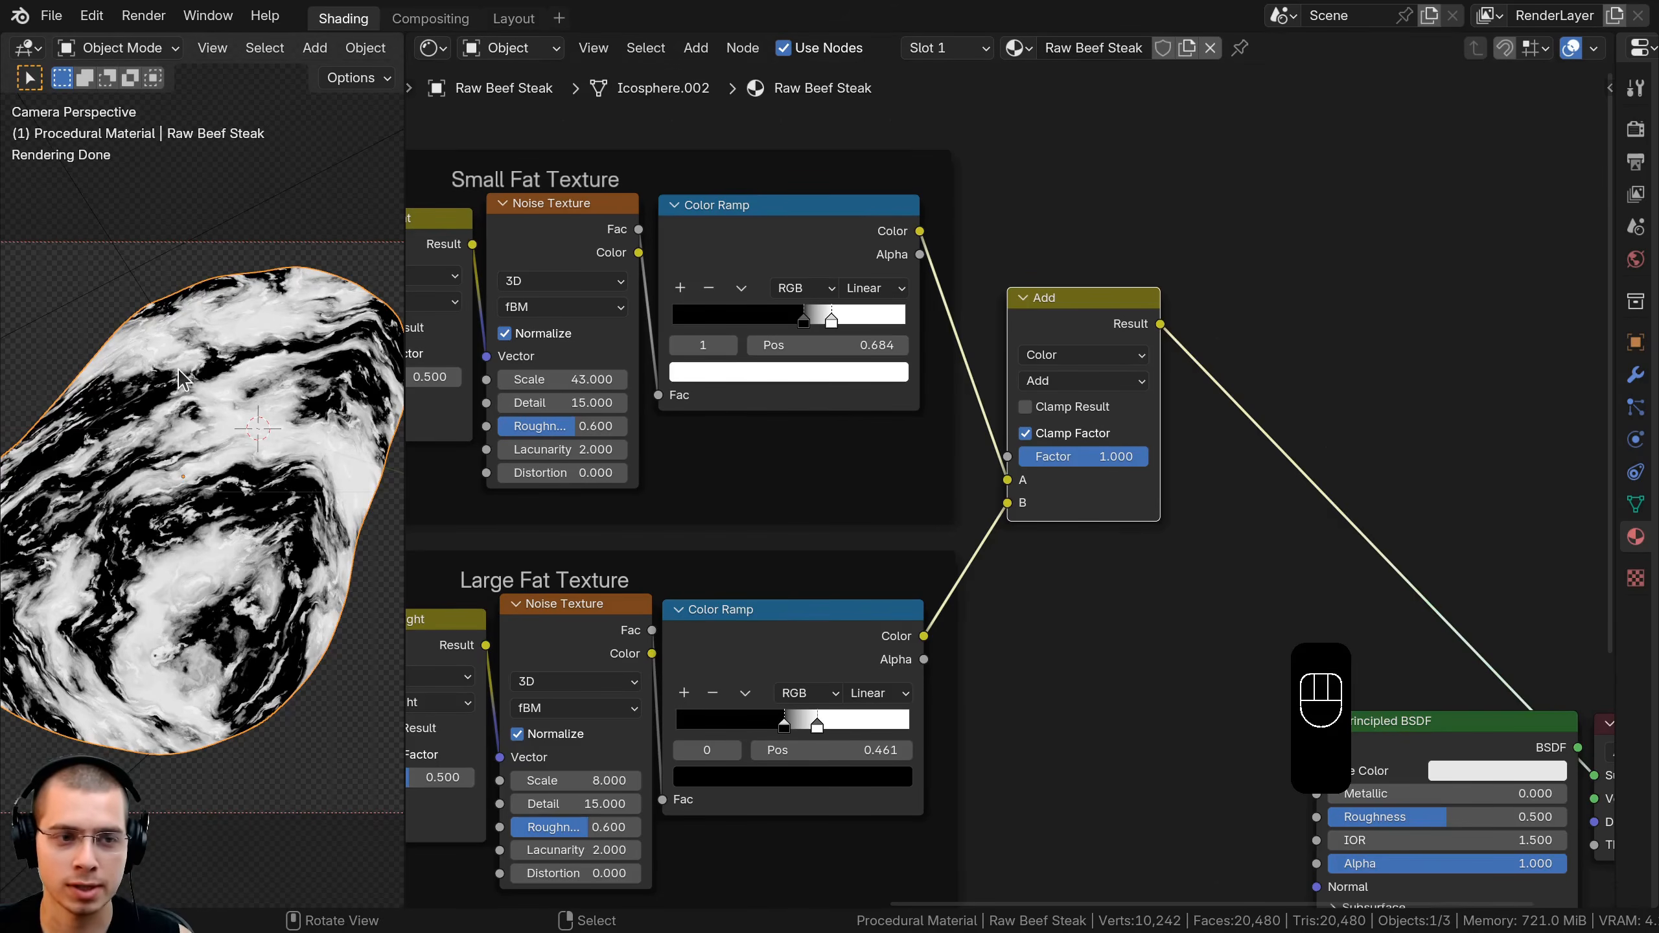
Nudge the Large Fat Texture group's Color Ramp slightly away from its Noise Texture and inspect the combined fat pattern
click(740, 651)
drag(740, 651, 749, 648)
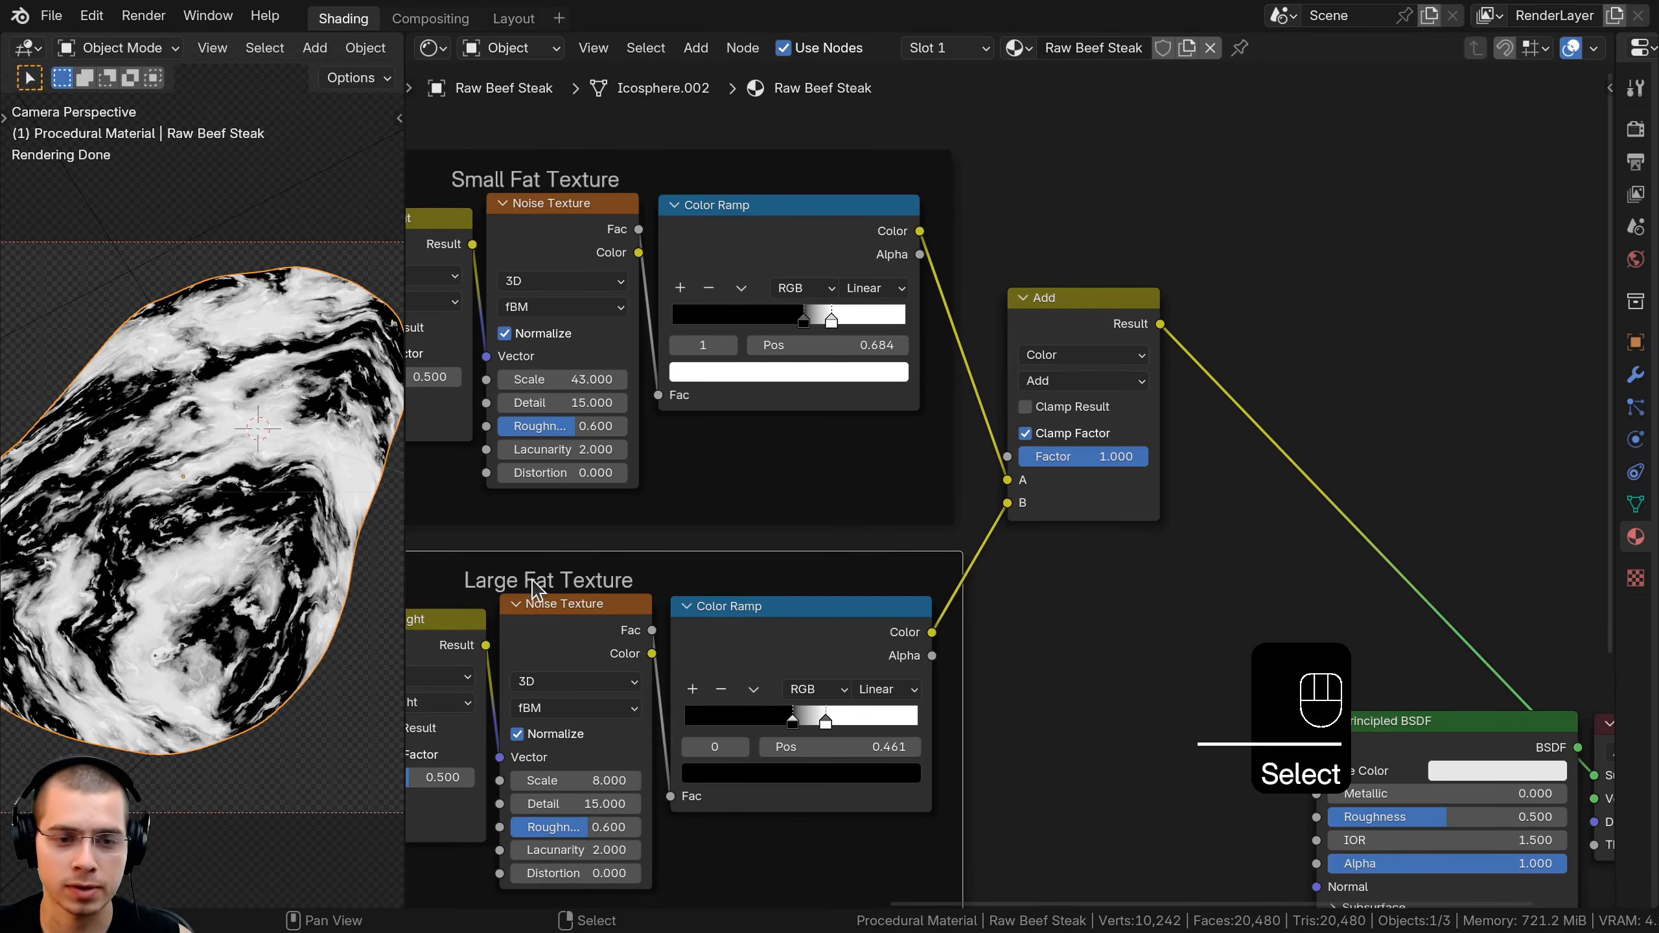
middle_drag(236, 451, 274, 463)
scroll(273, 455, up, 2)
scroll(251, 377, down, 4)
shift+middle_drag(252, 377, 227, 377)
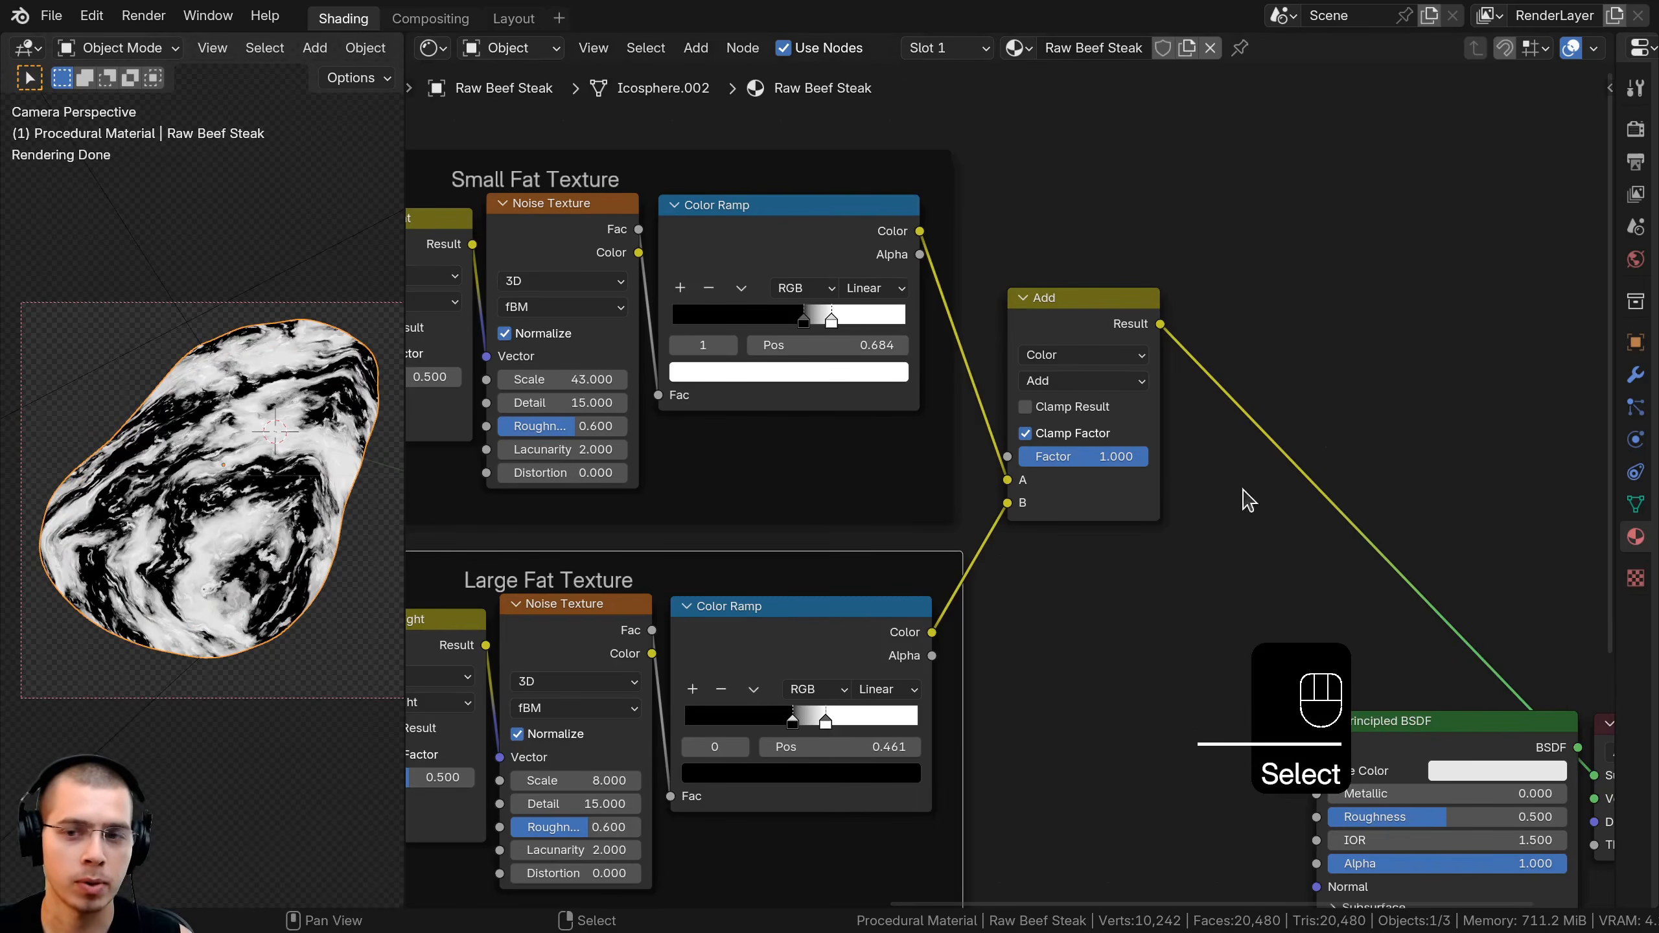
Reposition the Add node slightly lower, between the outputs of the two Color Ramps
scroll(1241, 497, down, 5)
drag(1085, 385, 1086, 396)
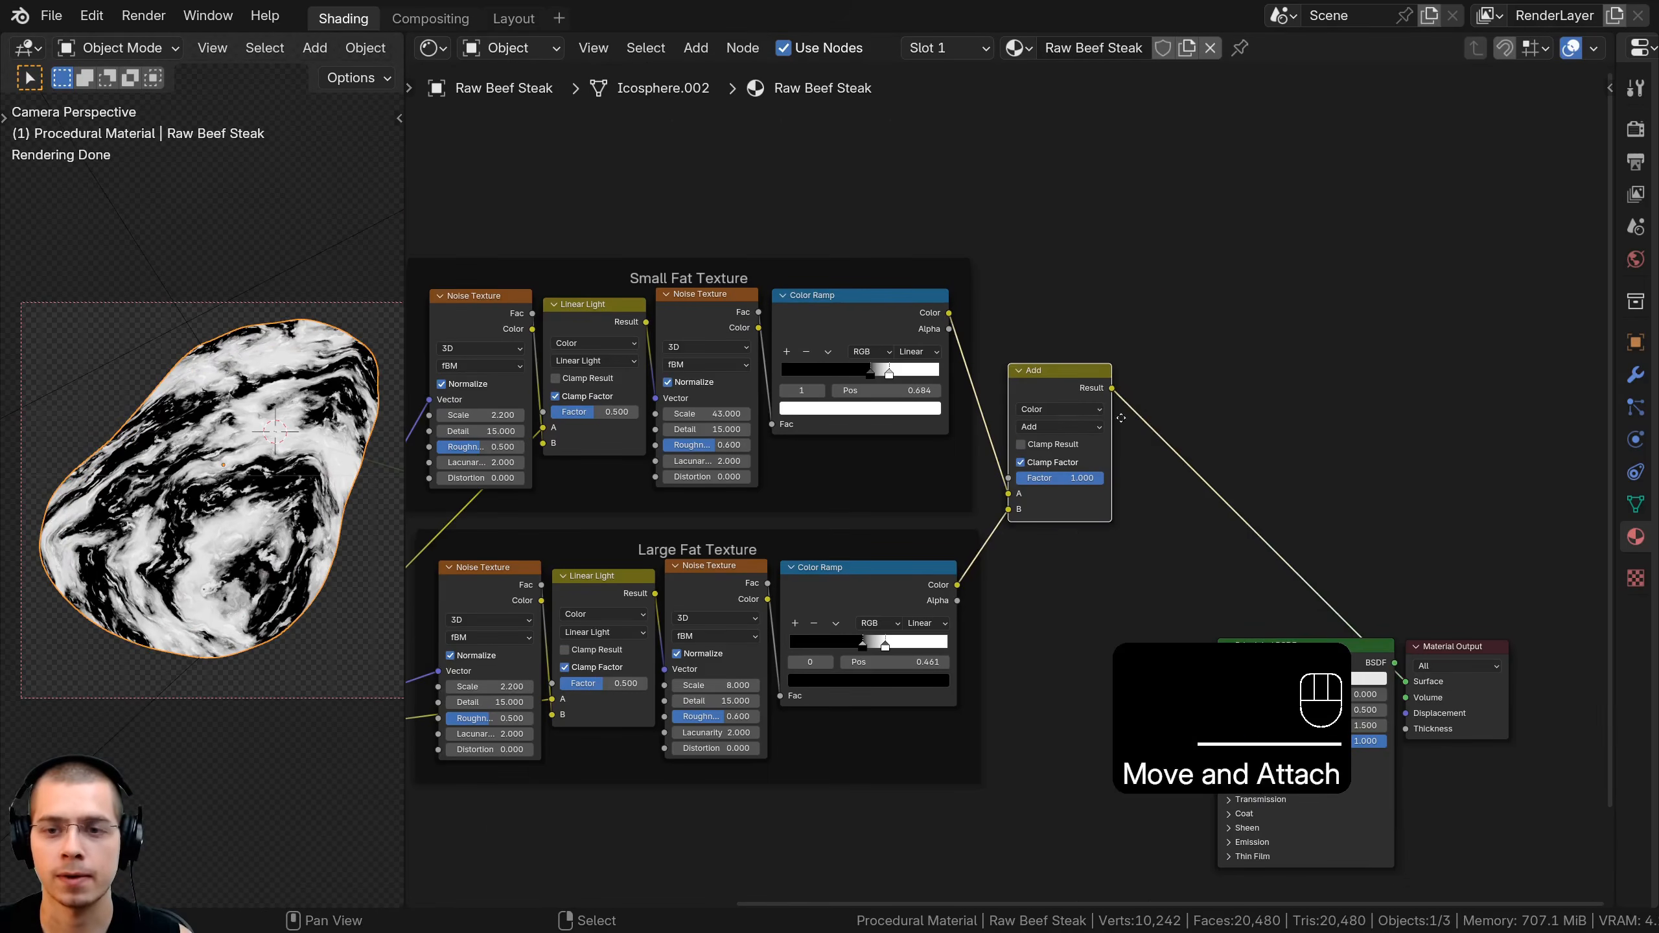
scroll(849, 428, up, 3)
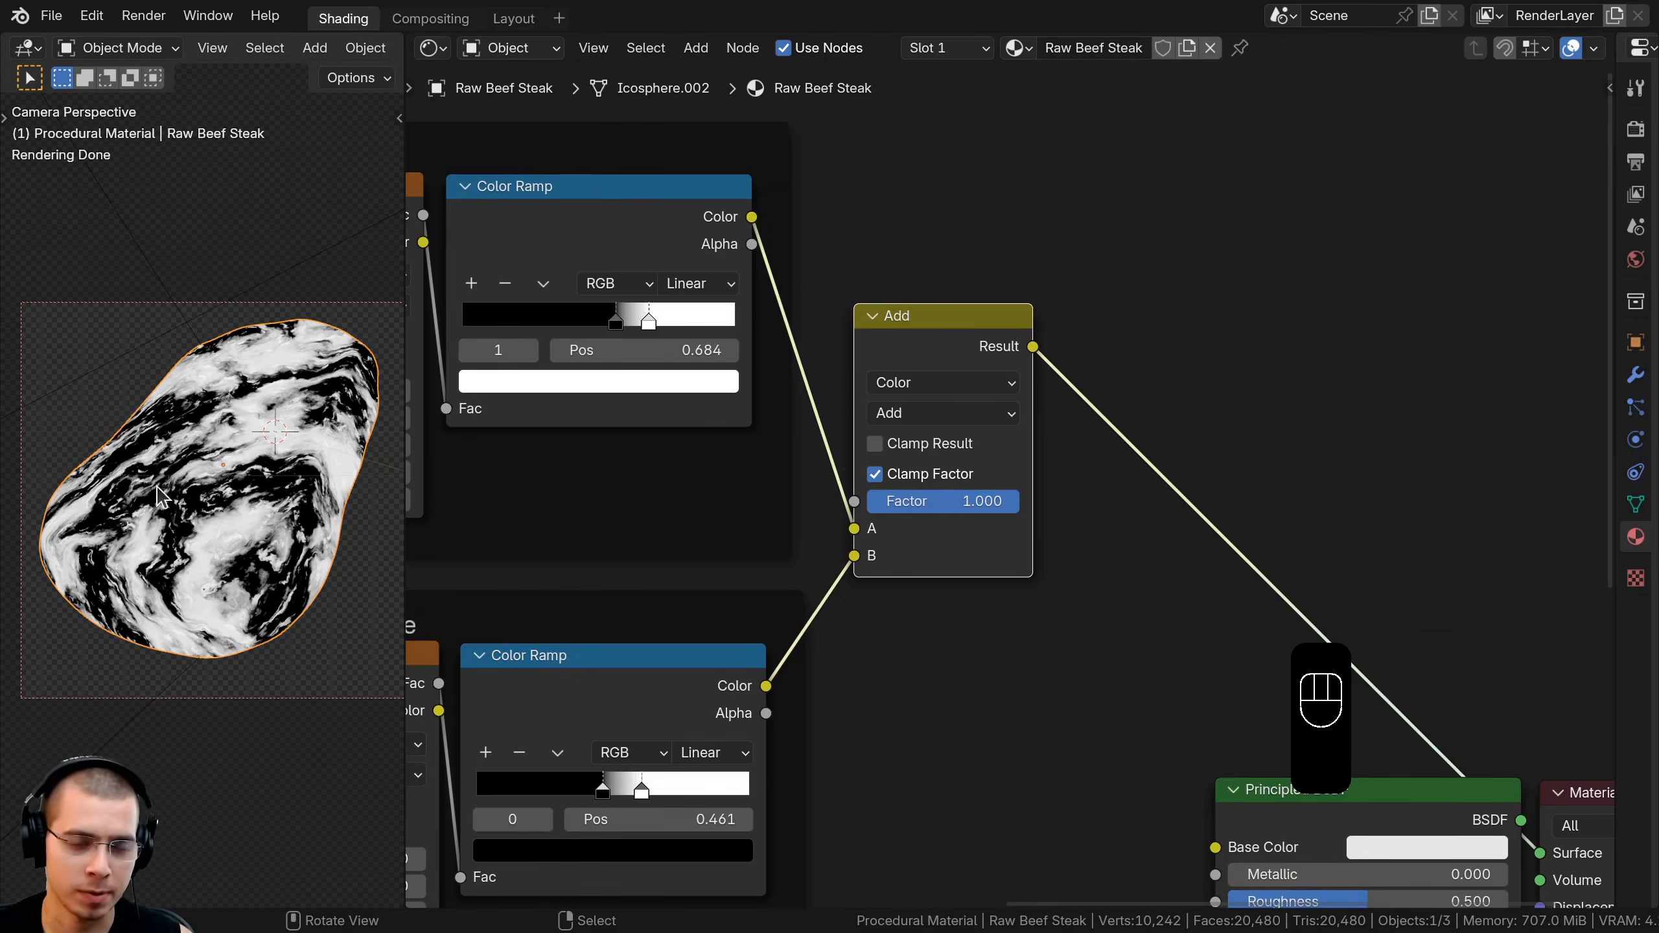
middle_drag(1035, 452, 1004, 455)
drag(911, 344, 903, 347)
middle_drag(914, 361, 909, 360)
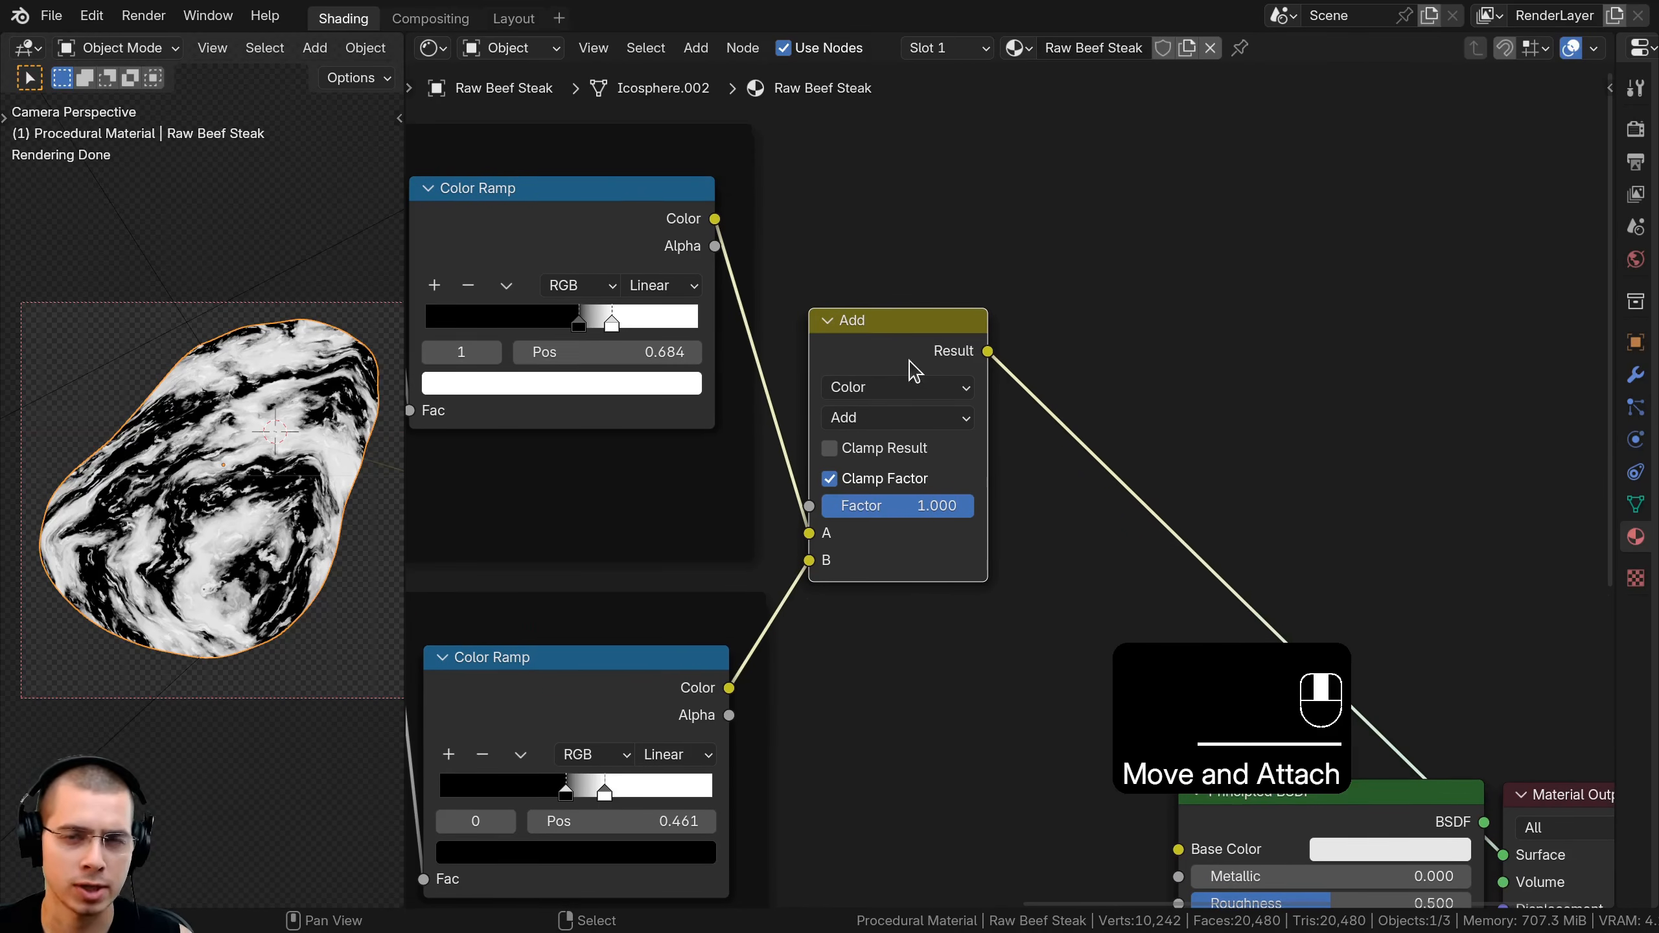
Insert a Mix Color node after the Add node and connect the Add node's Result to its Factor
middle_drag(1001, 456, 992, 441)
middle_drag(993, 340, 976, 295)
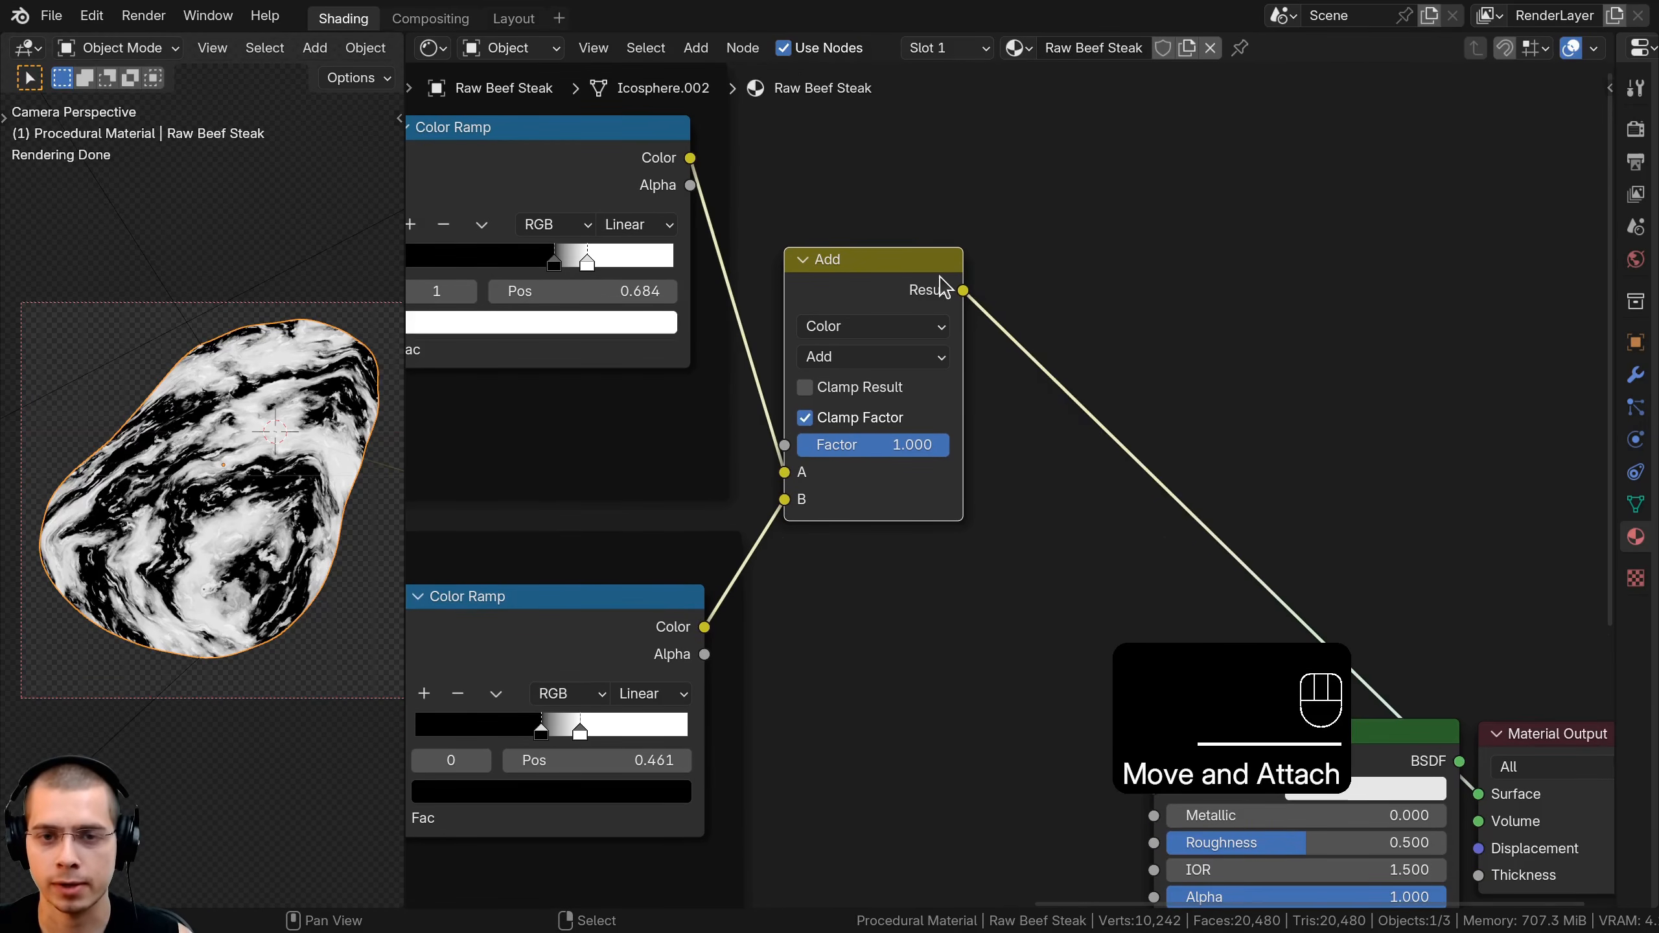
key(shift+a)
text(mix)
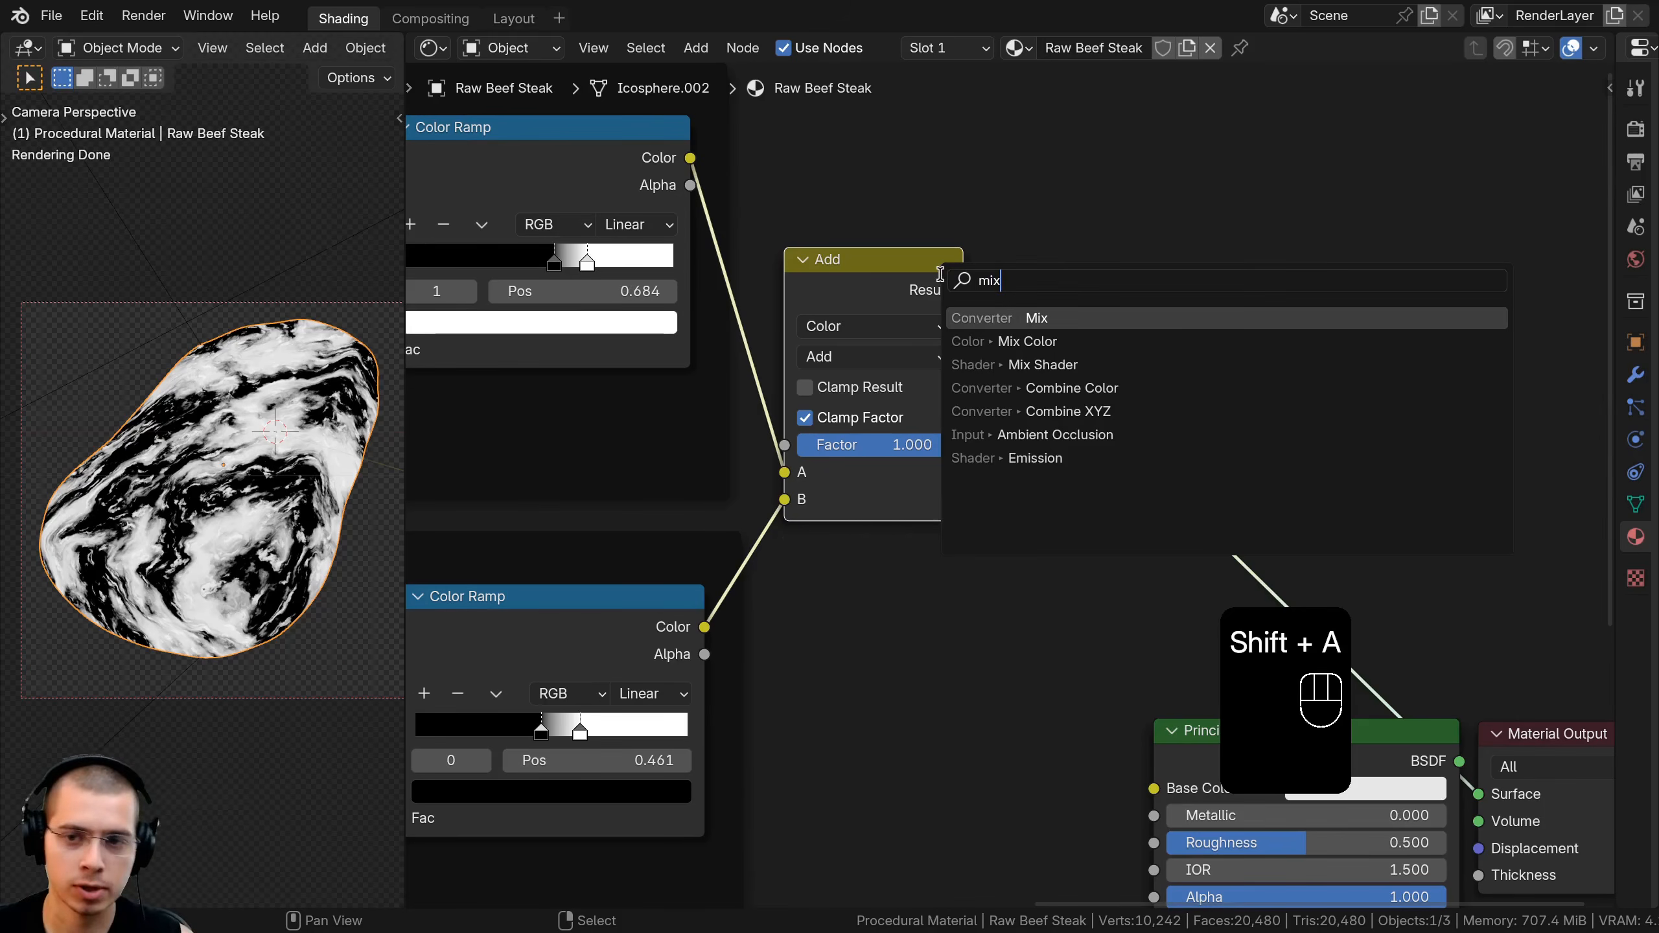
click(980, 341)
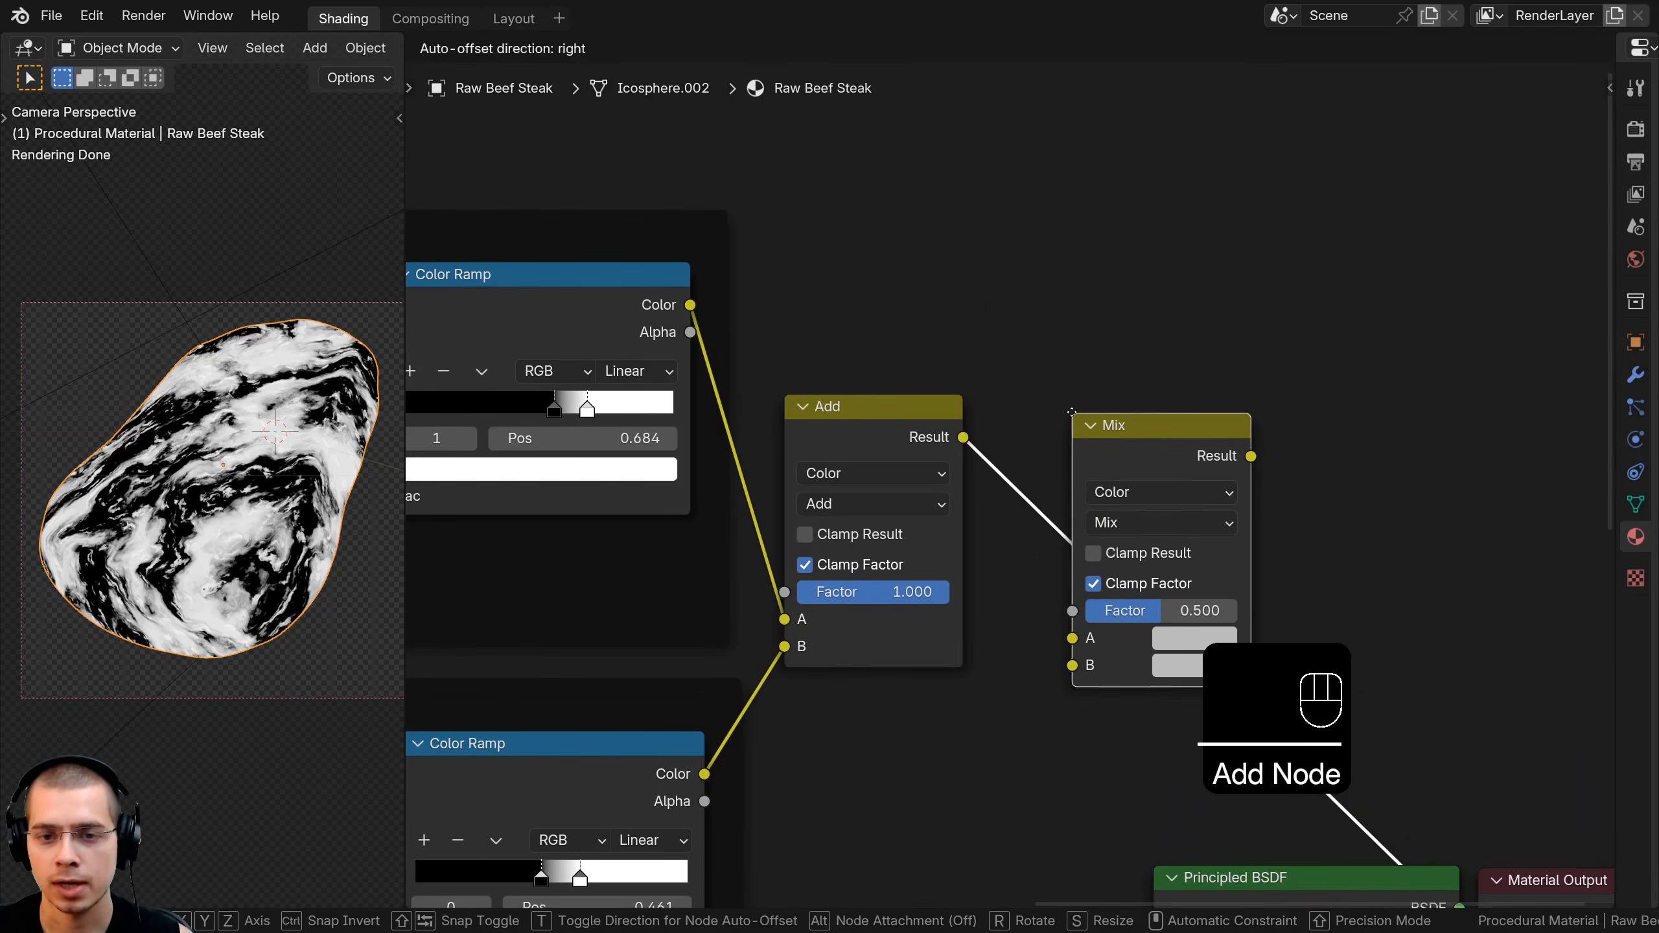
click(1071, 412)
drag(1130, 476, 1074, 420)
middle_drag(1031, 383, 1037, 263)
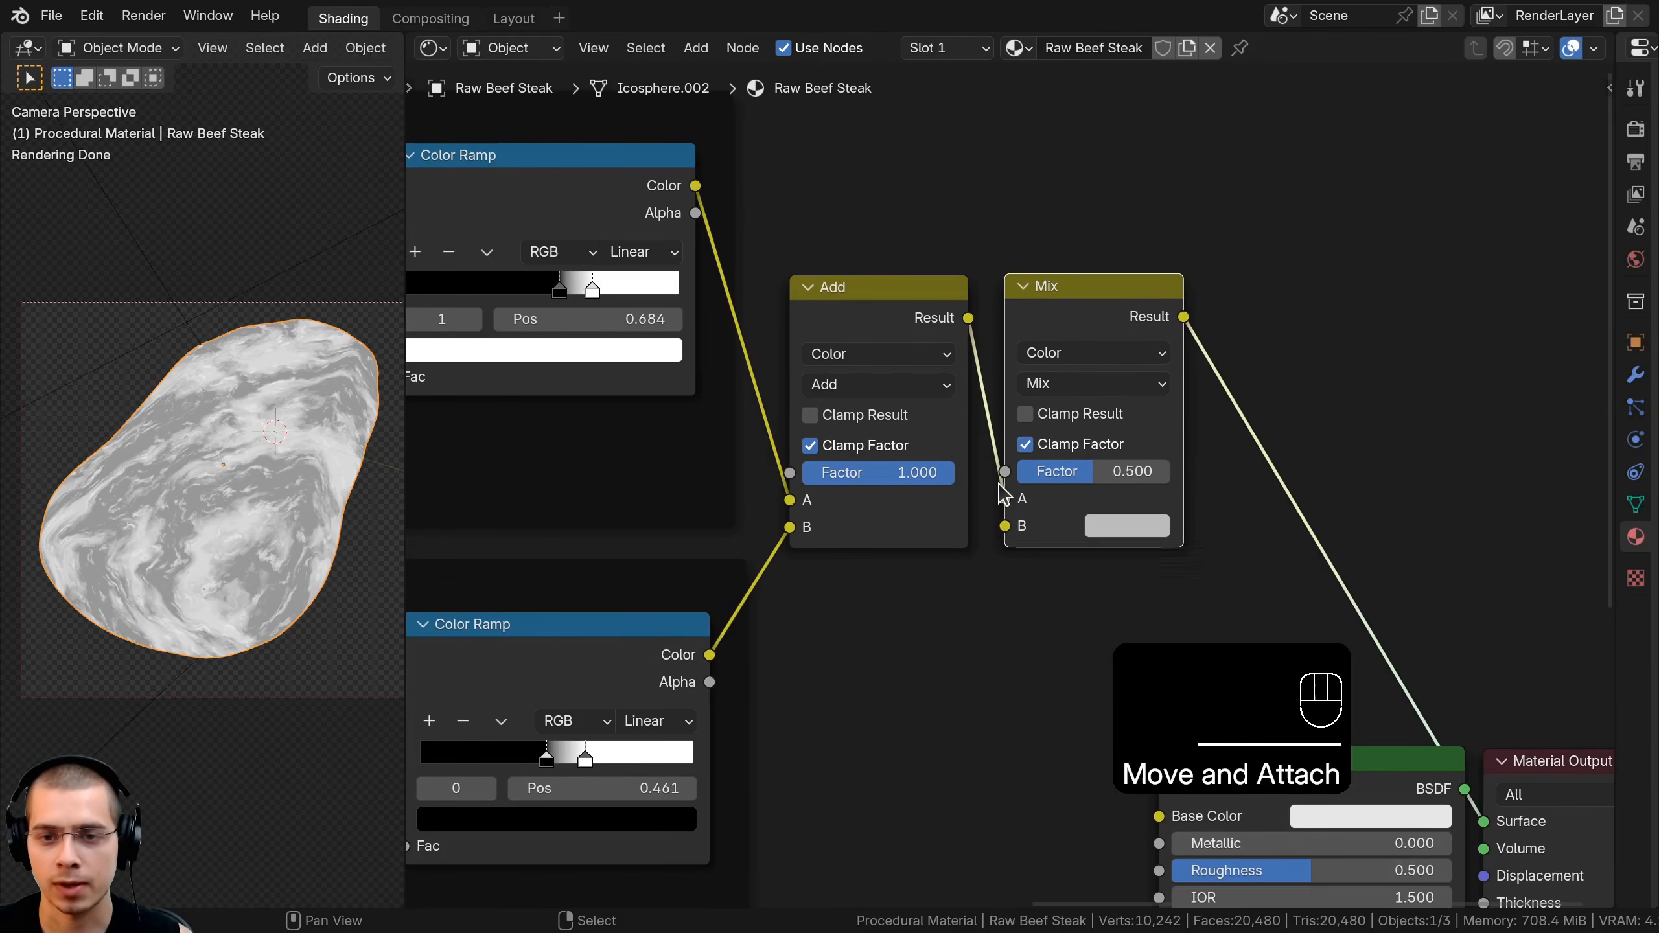
drag(1005, 498, 1005, 471)
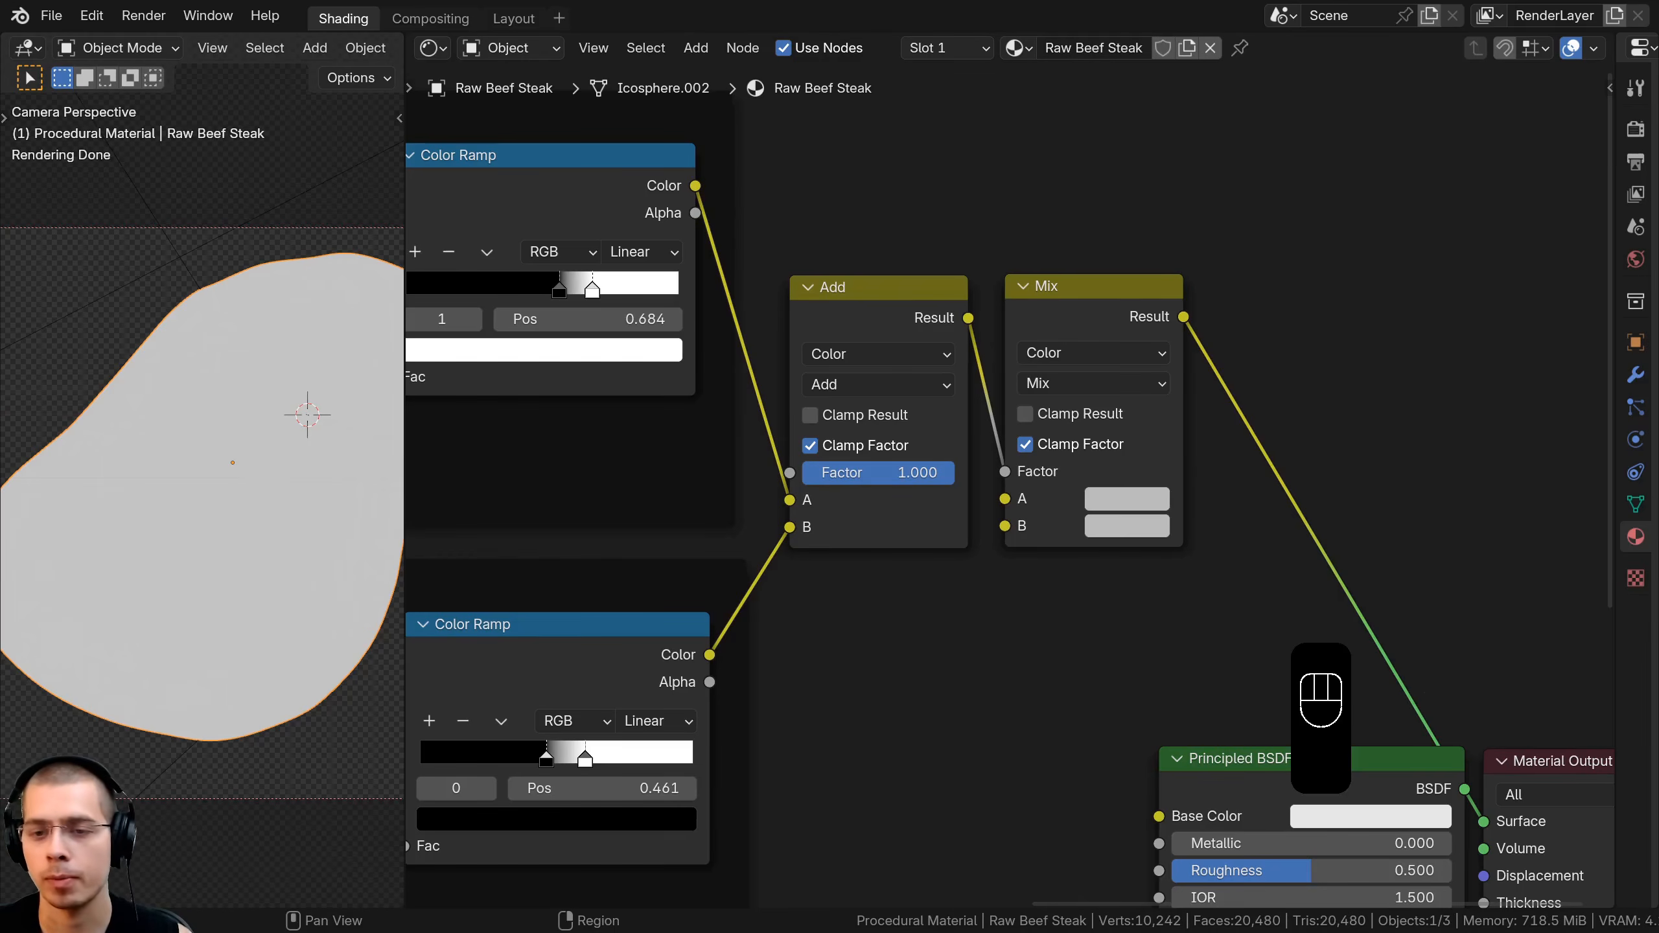
Set the Mix node's A color to a deep red with hue about 0.007 and saturation about 0.952
scroll(1054, 534, up, 2)
click(1134, 498)
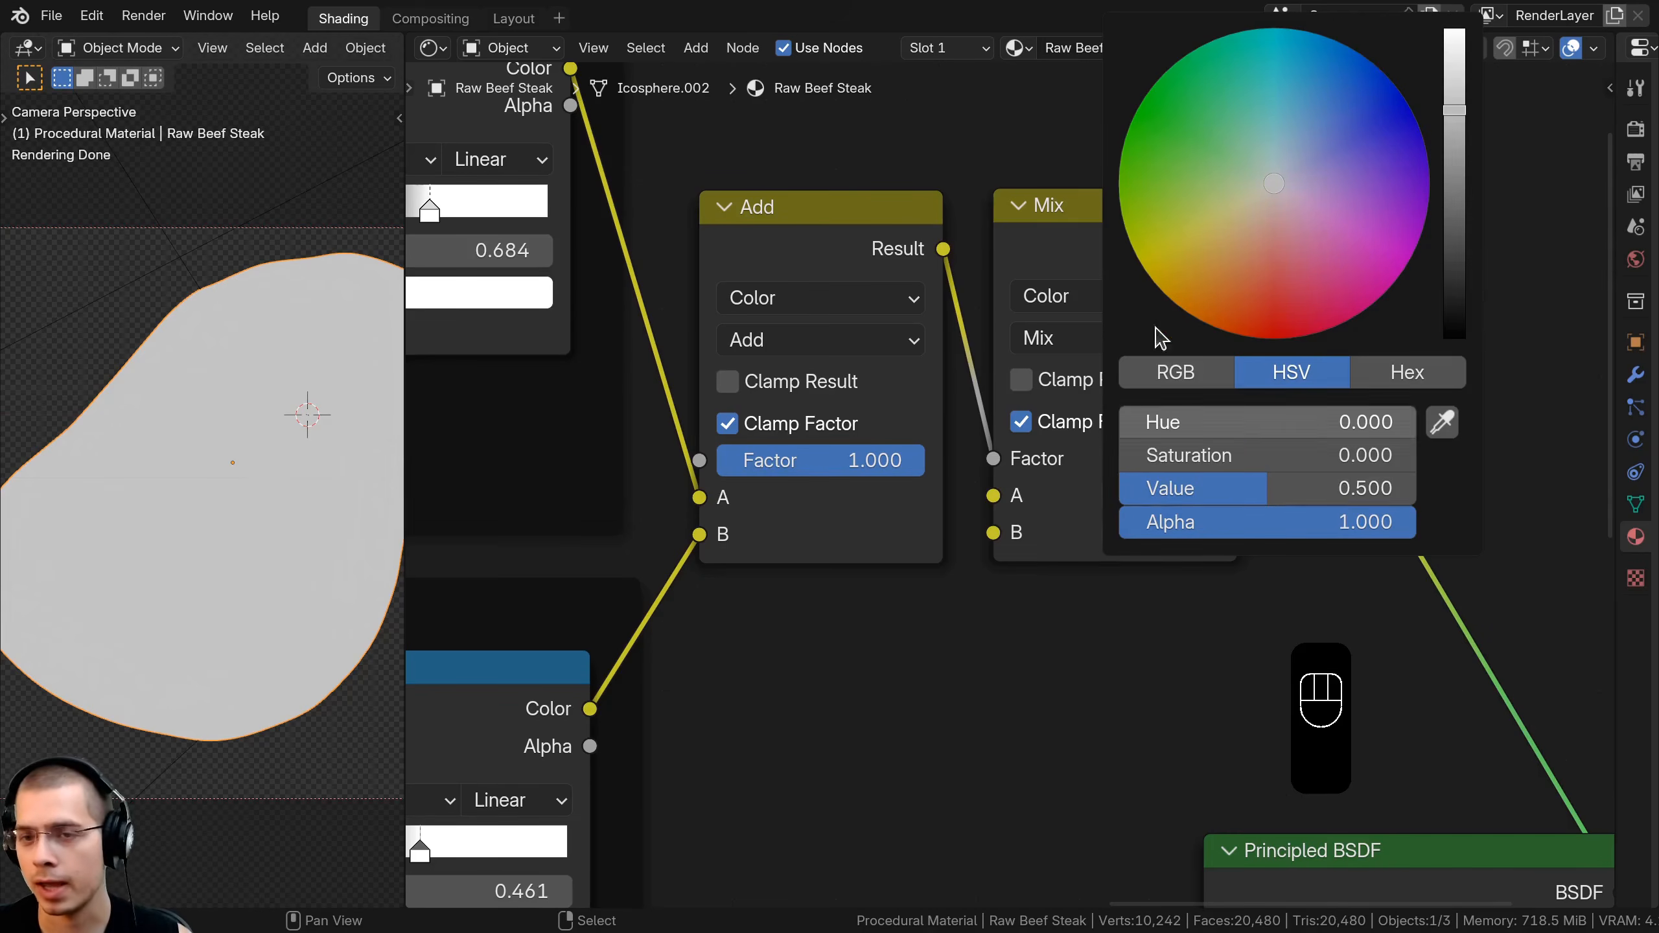
drag(1288, 212, 1261, 304)
scroll(1259, 290, down, 2)
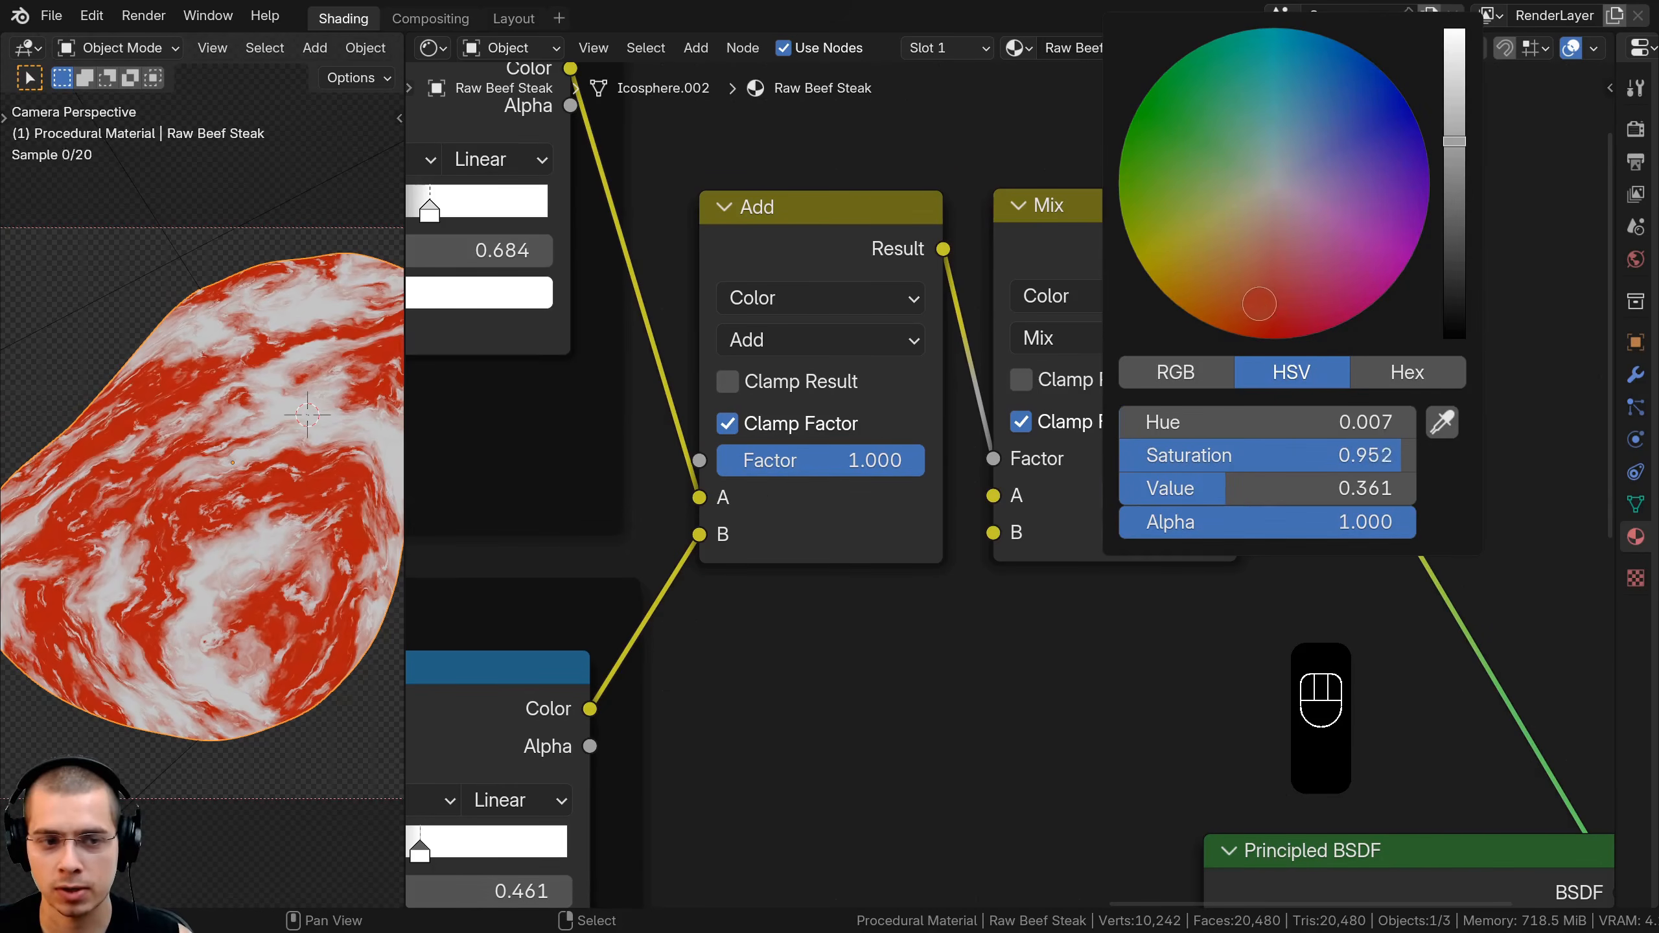
scroll(1261, 304, down, 2)
scroll(1150, 516, down, 1)
Set the Mix node's B color to a pale pink, hex BC7C75, and darken color A to a value of 0.171
click(1151, 522)
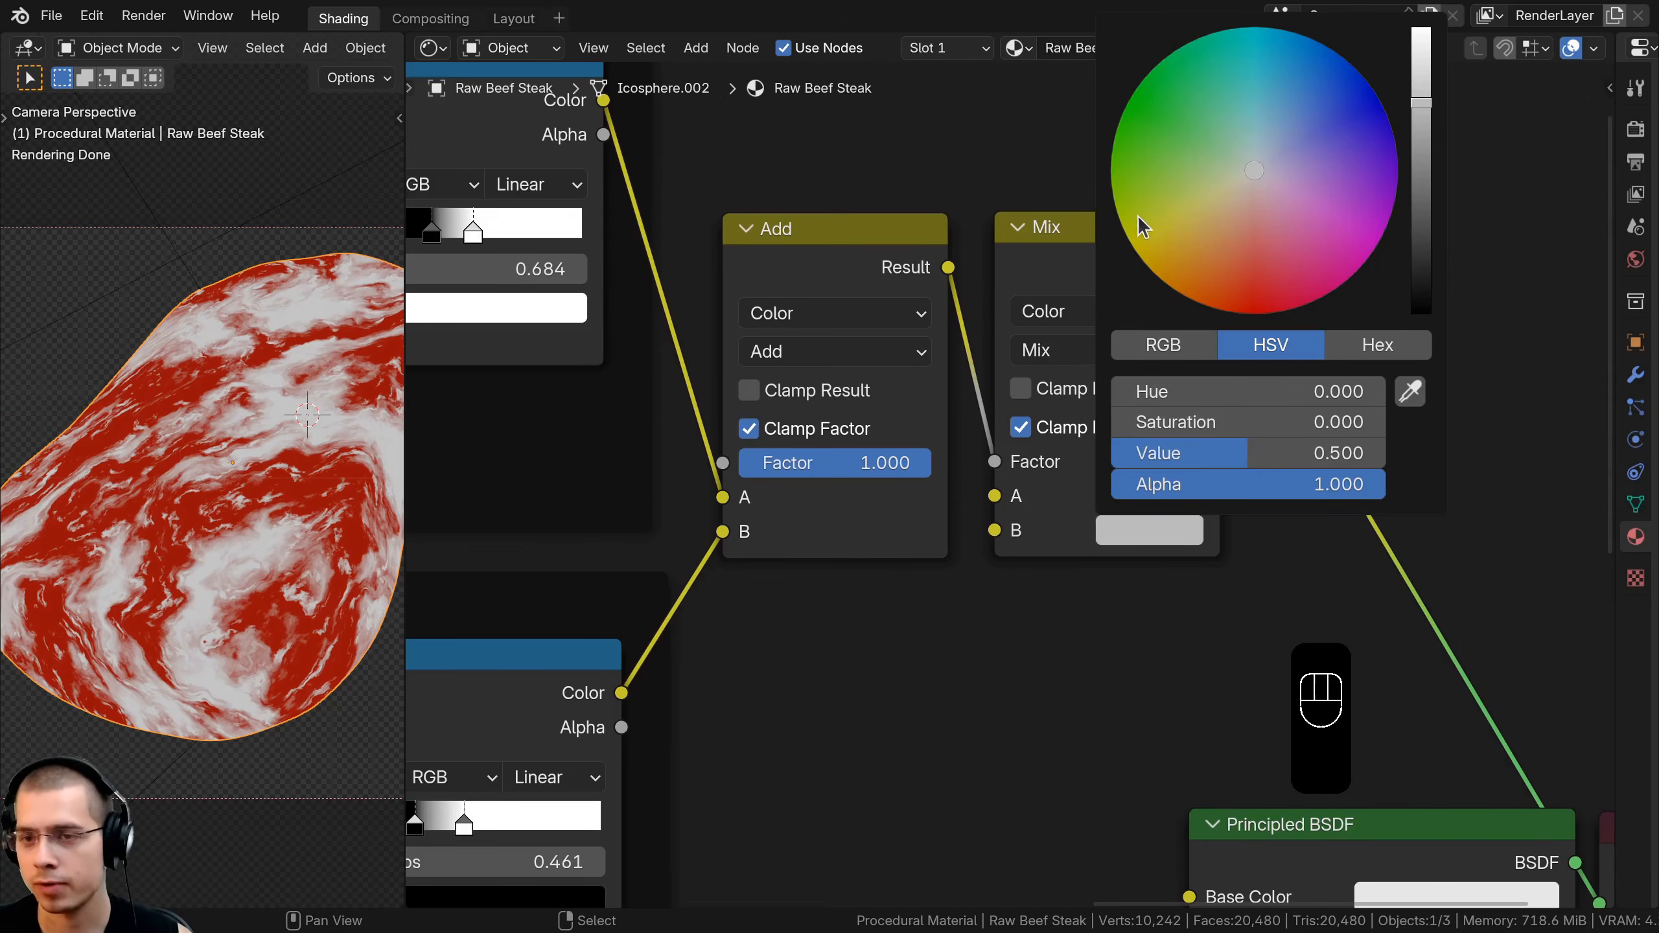
scroll(1242, 200, up, 2)
drag(1247, 181, 1236, 216)
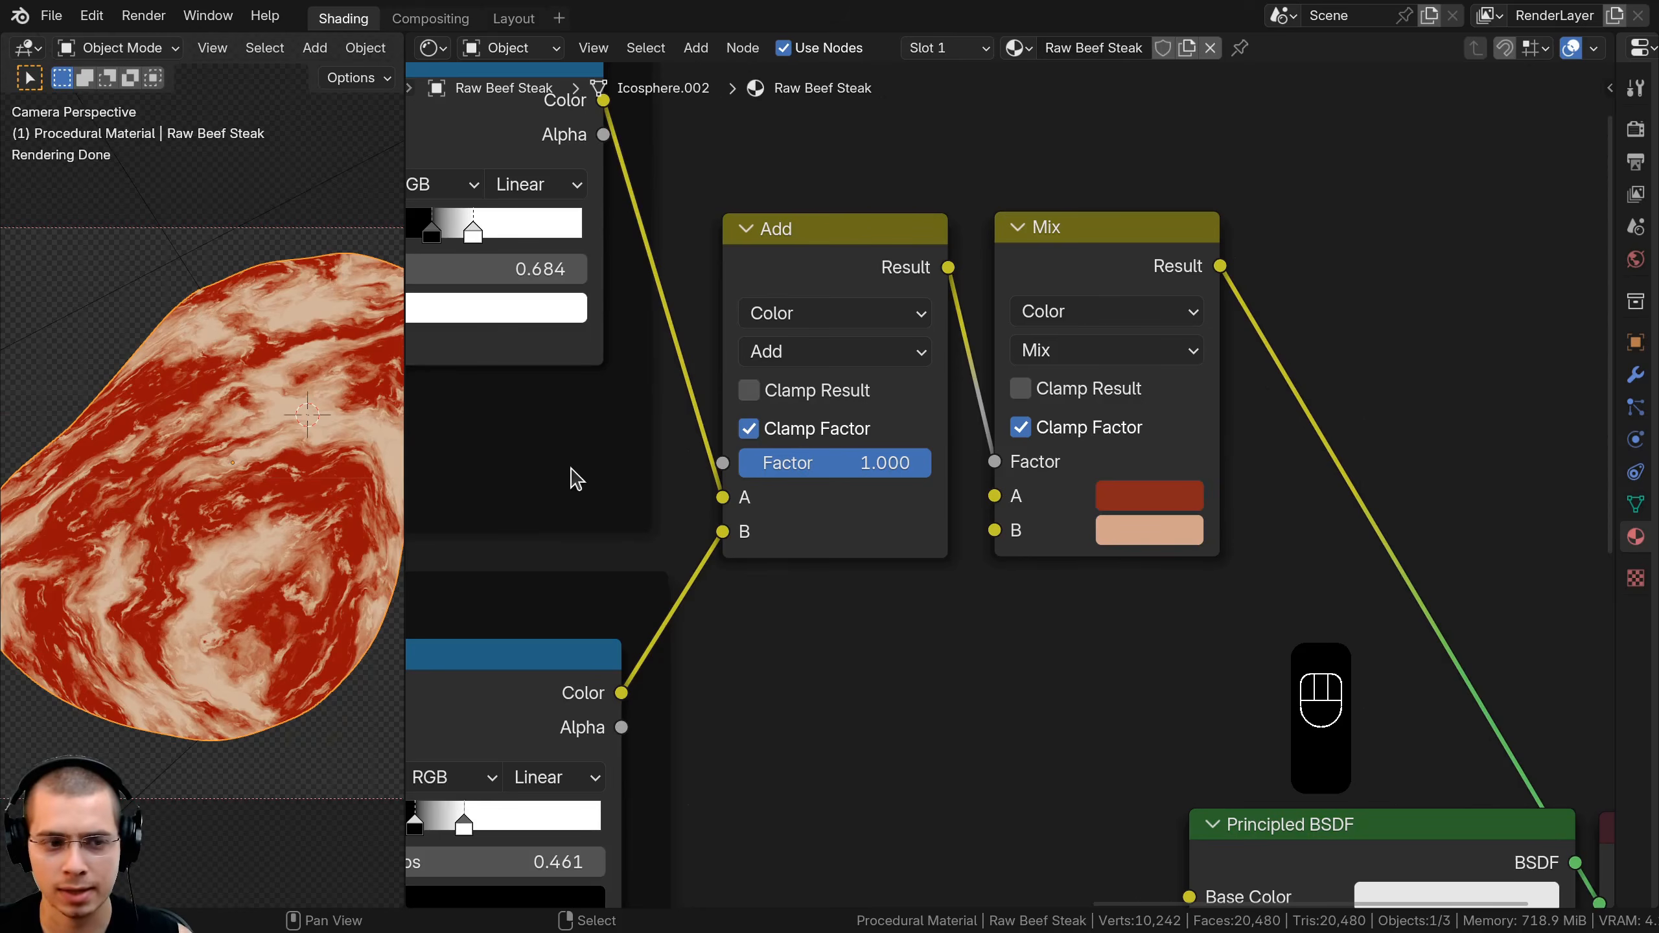
scroll(985, 482, down, 3)
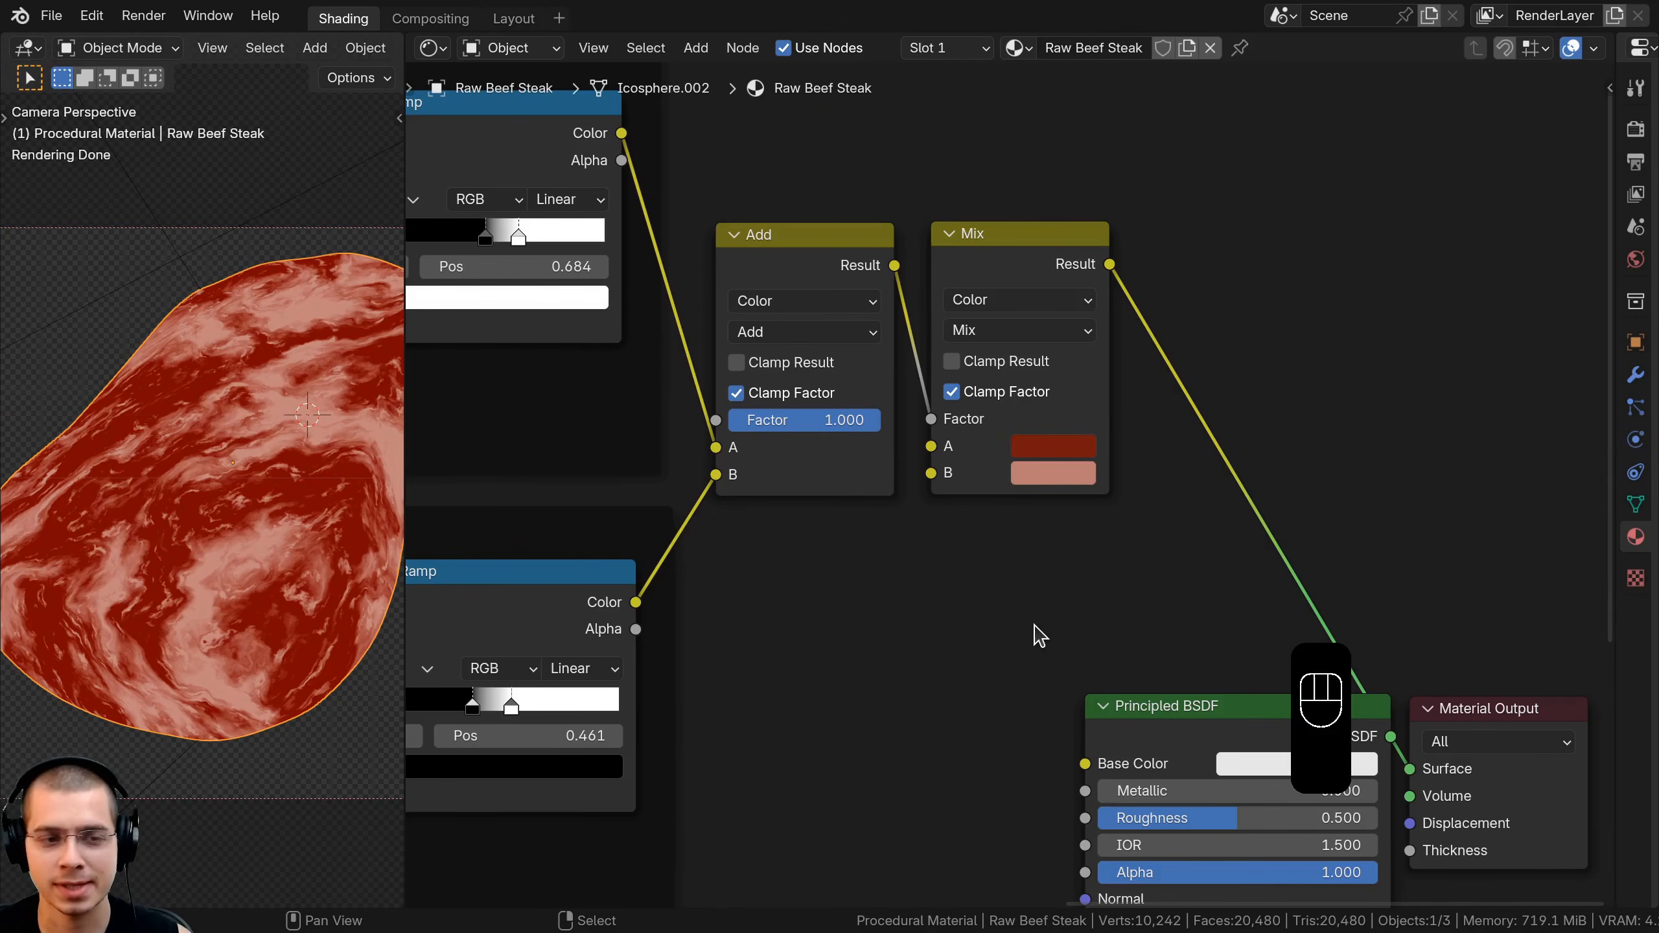
middle_drag(1001, 501, 997, 496)
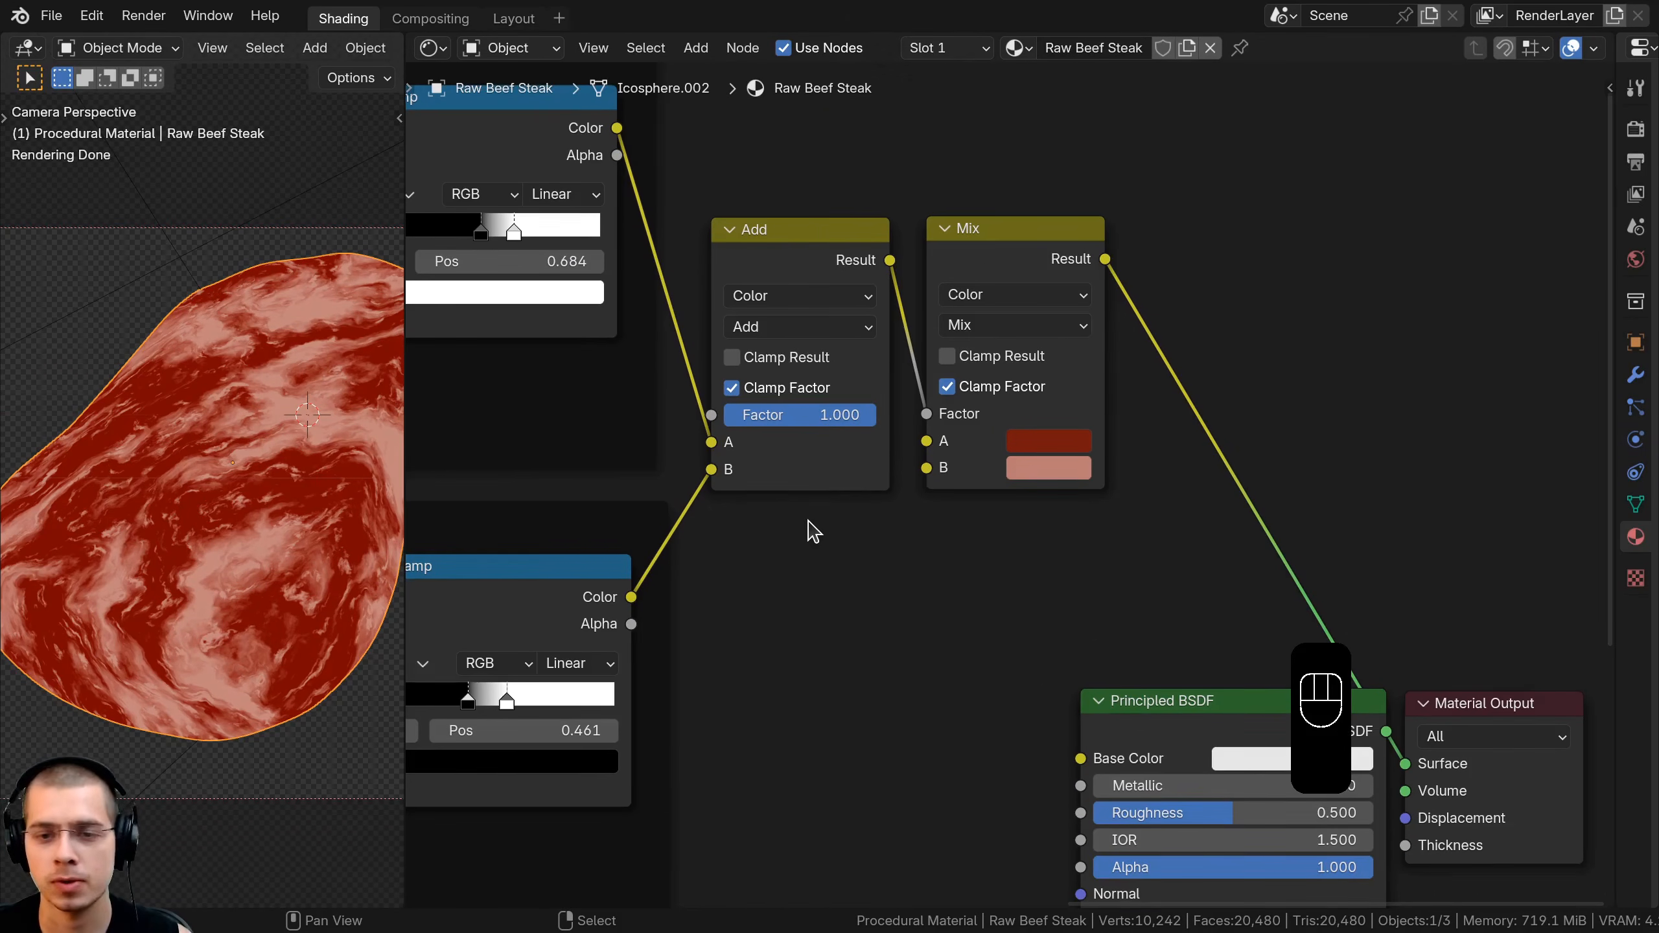
Examine the hex codes of the Mix node's A and B colors
click(1020, 446)
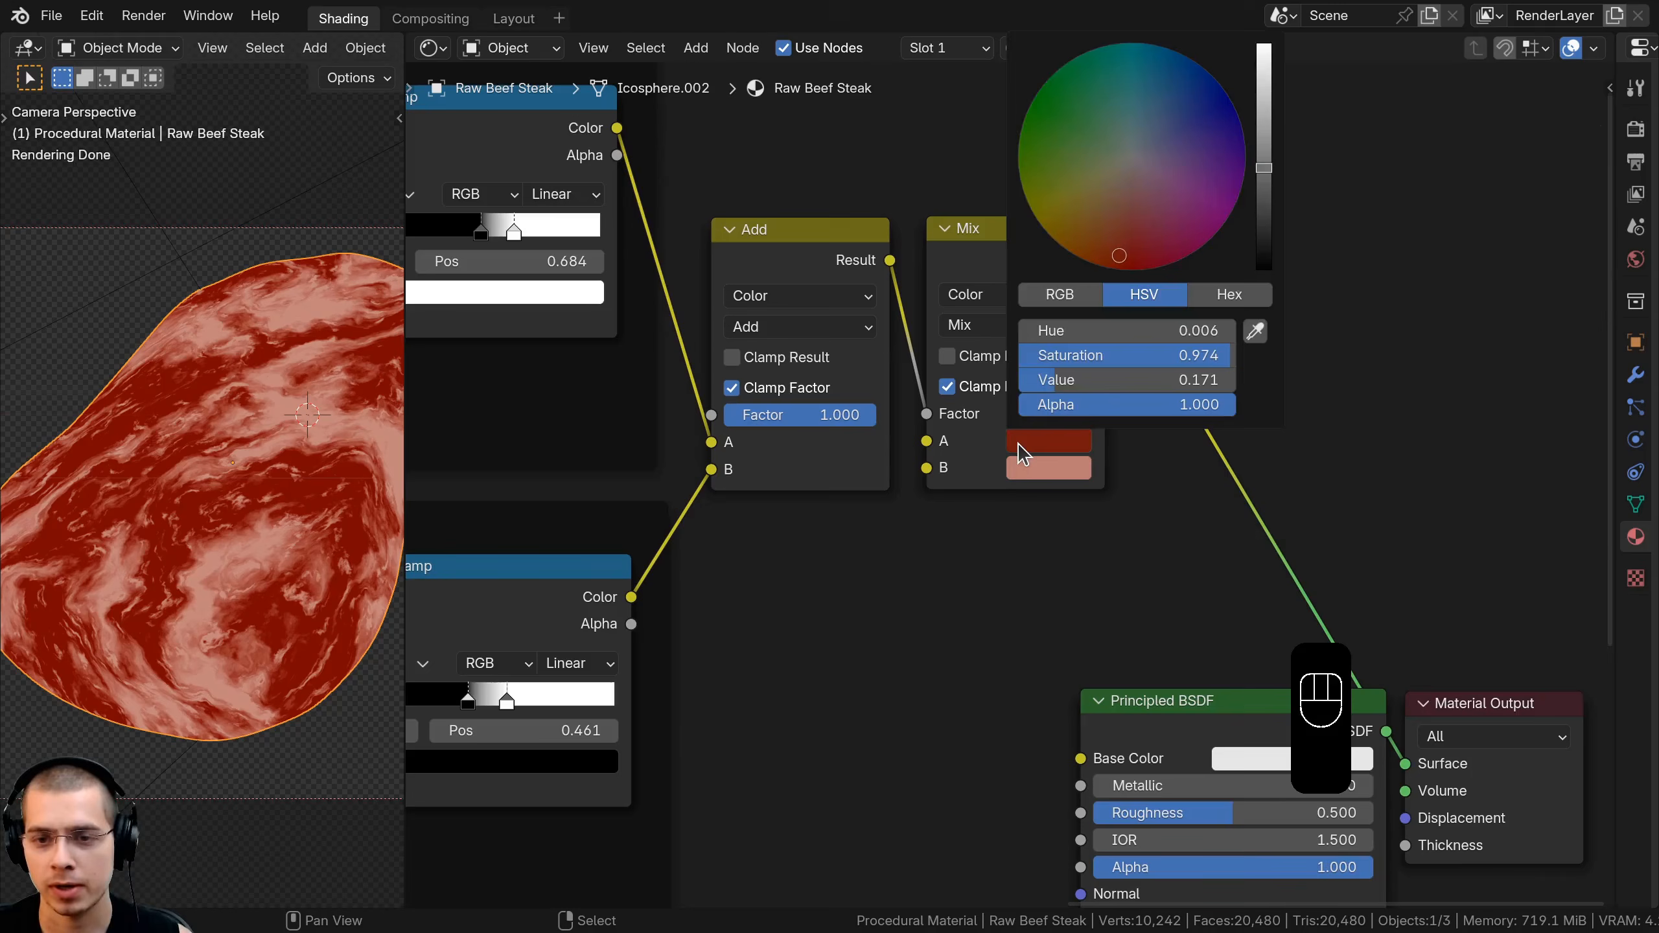
click(1244, 296)
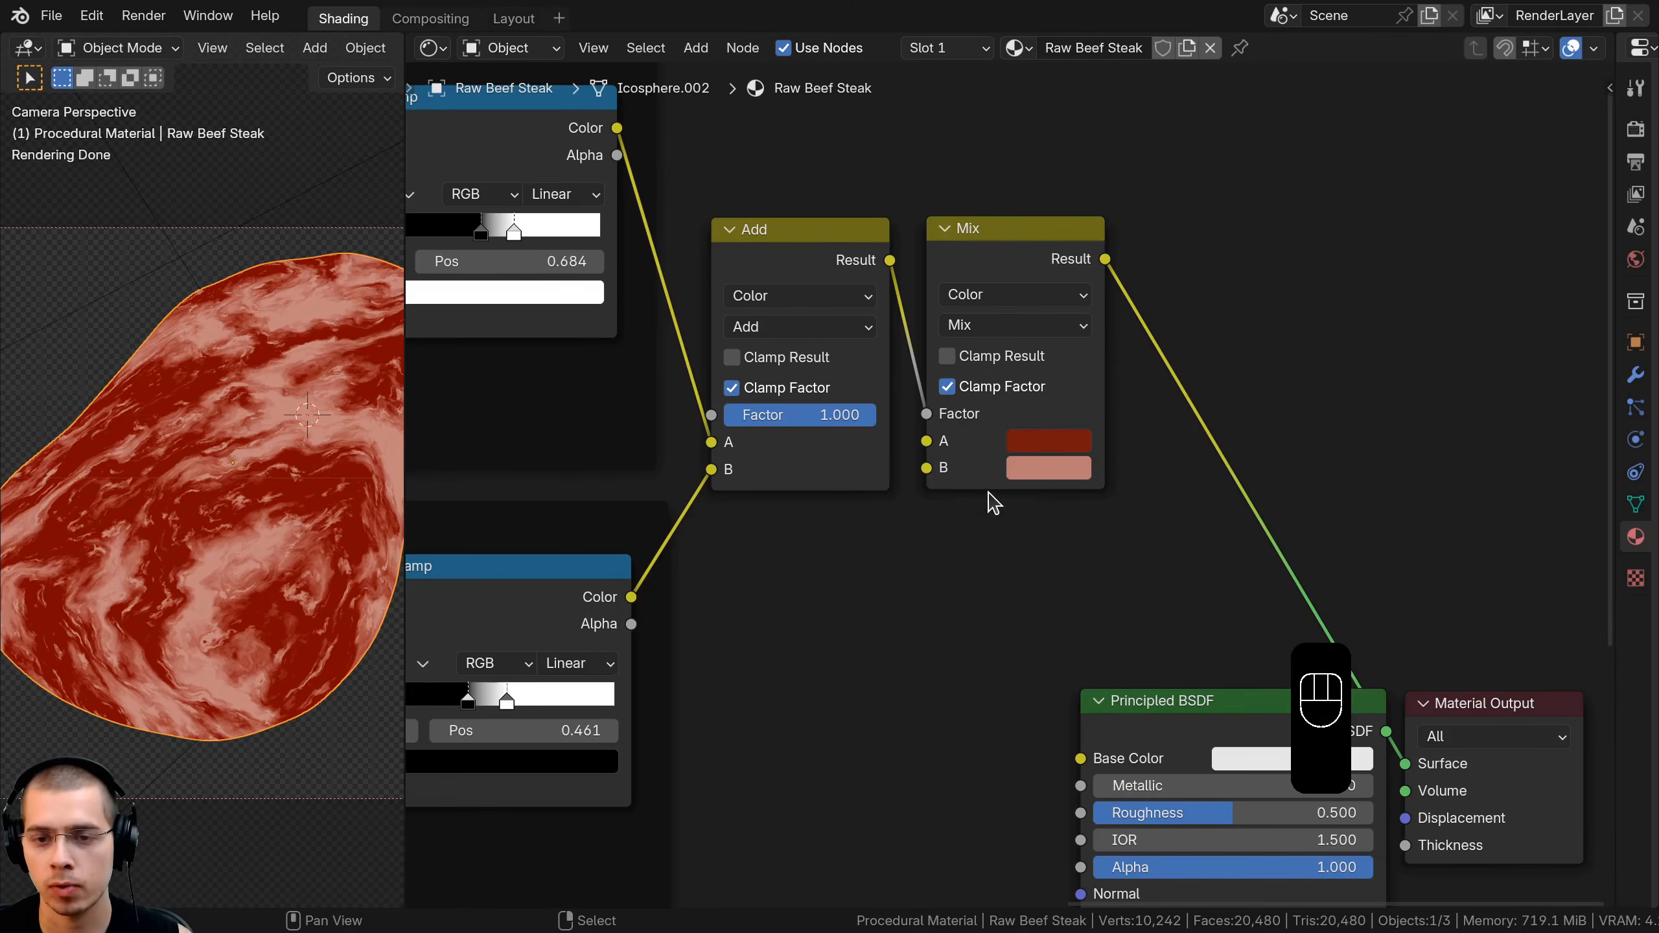
click(1029, 467)
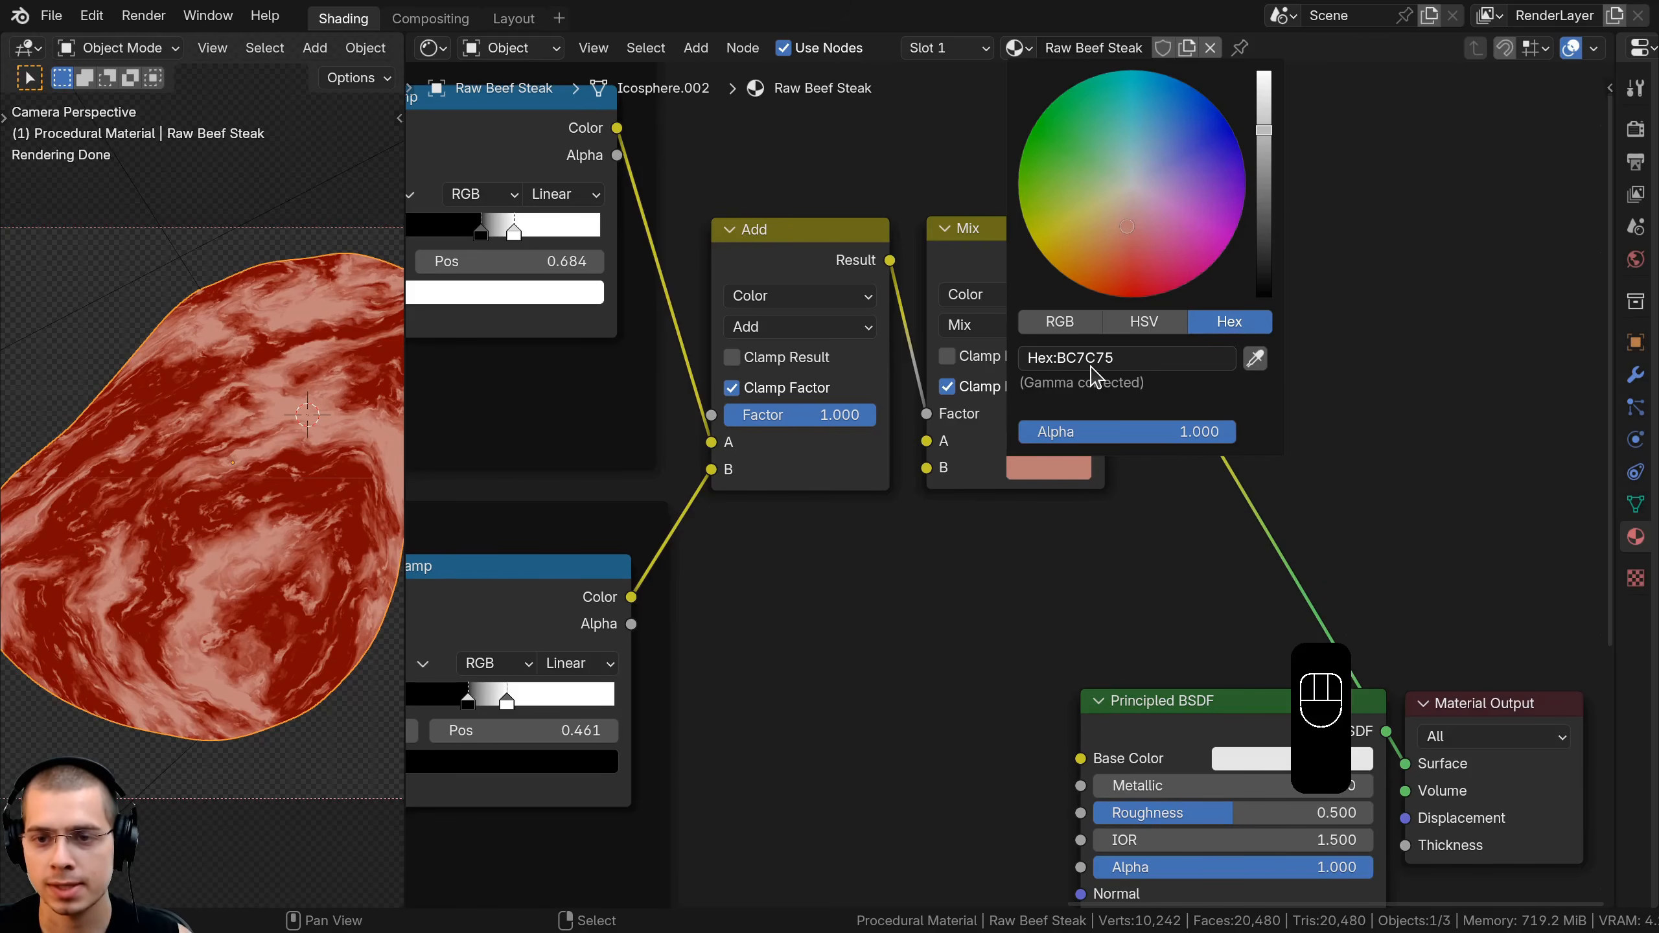
Connect the Mix node's Result to the Principled BSDF's Base Color and route the BSDF back to the Material Output's Surface
drag(981, 260, 972, 266)
scroll(1012, 305, down, 4)
middle_drag(1013, 288, 935, 268)
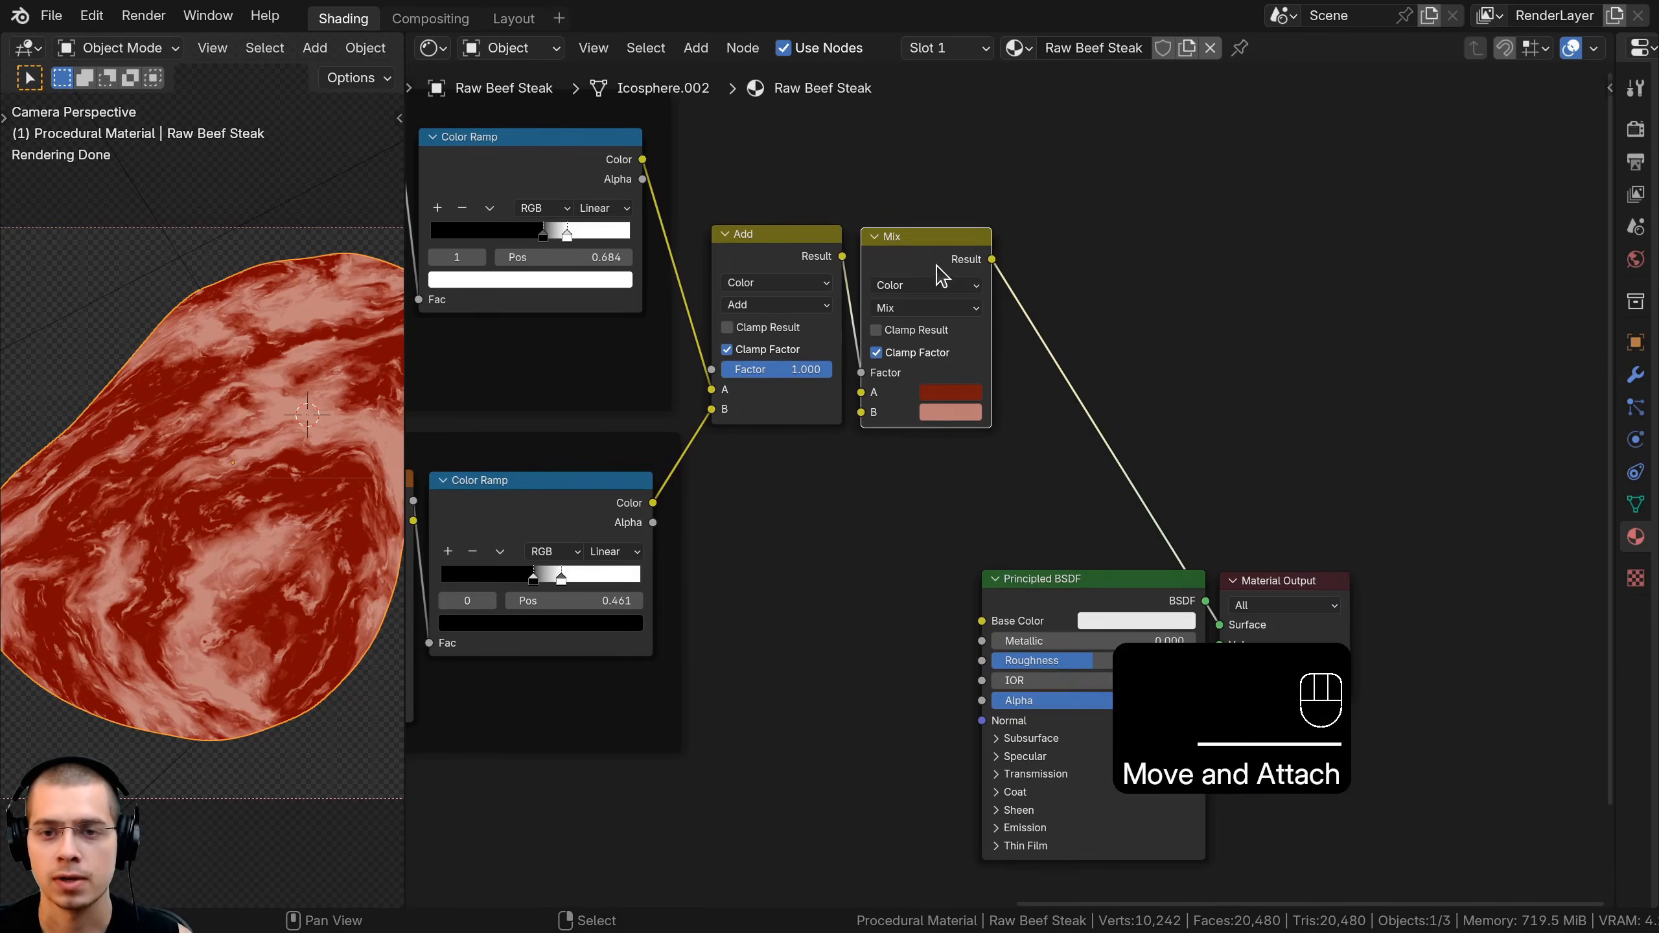
click(962, 251)
drag(993, 261, 983, 621)
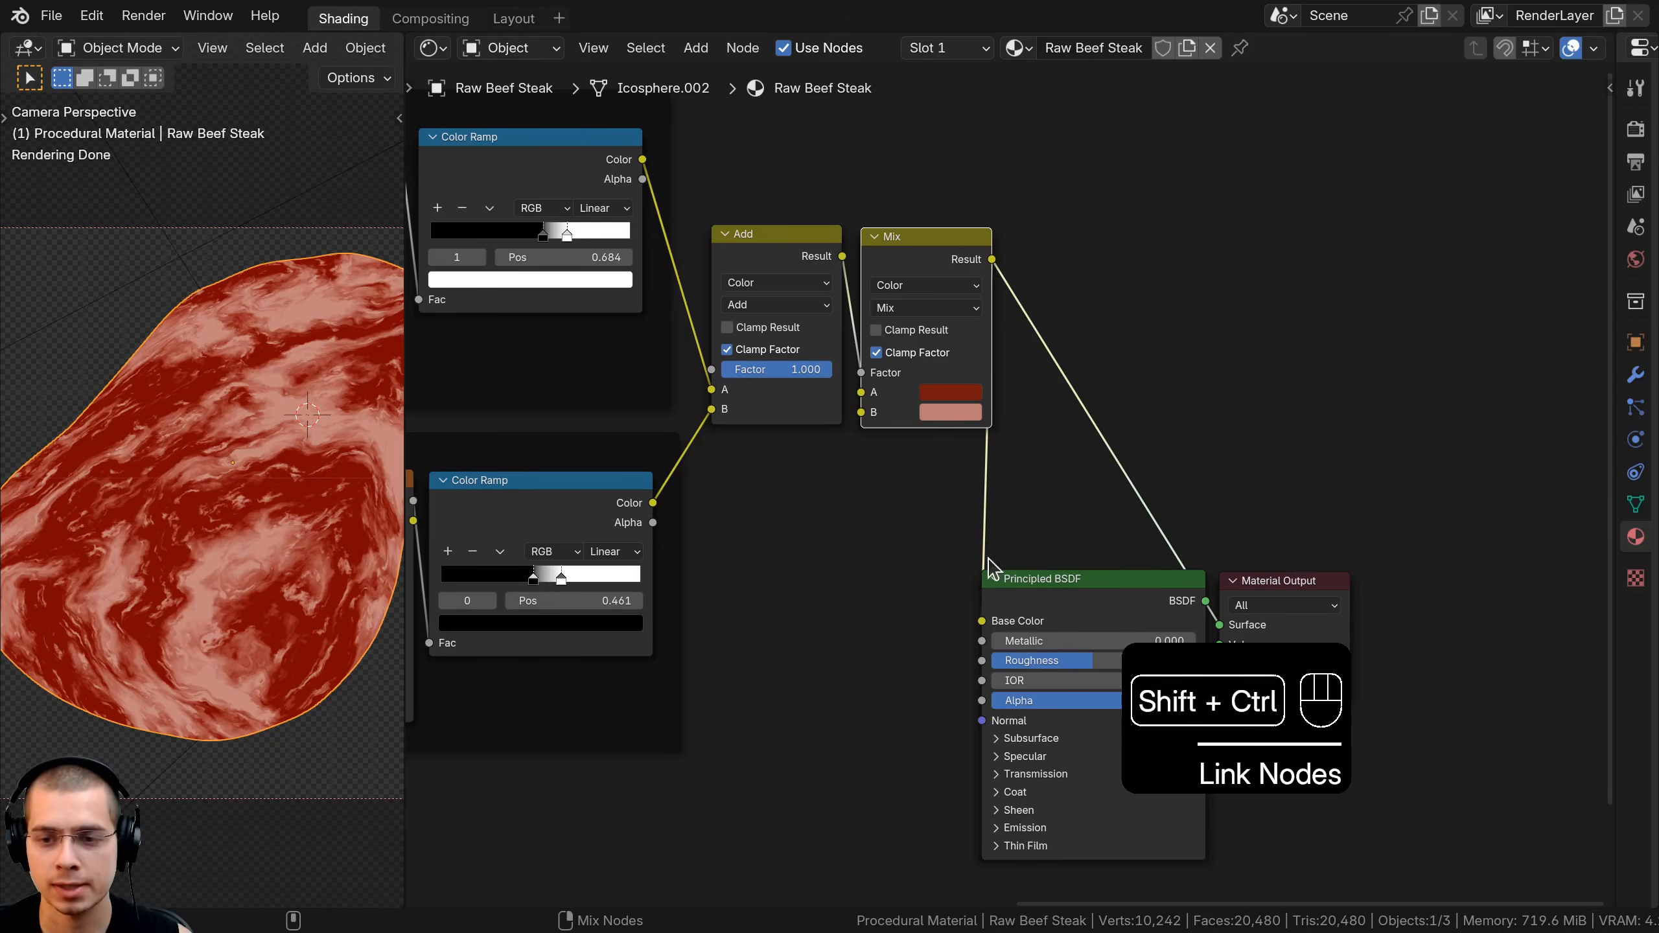
ctrl+shift+click(1090, 598)
Move the Principled BSDF and Material Output nodes up beside the Mix node, level with it
drag(982, 432, 1278, 793)
key(g)
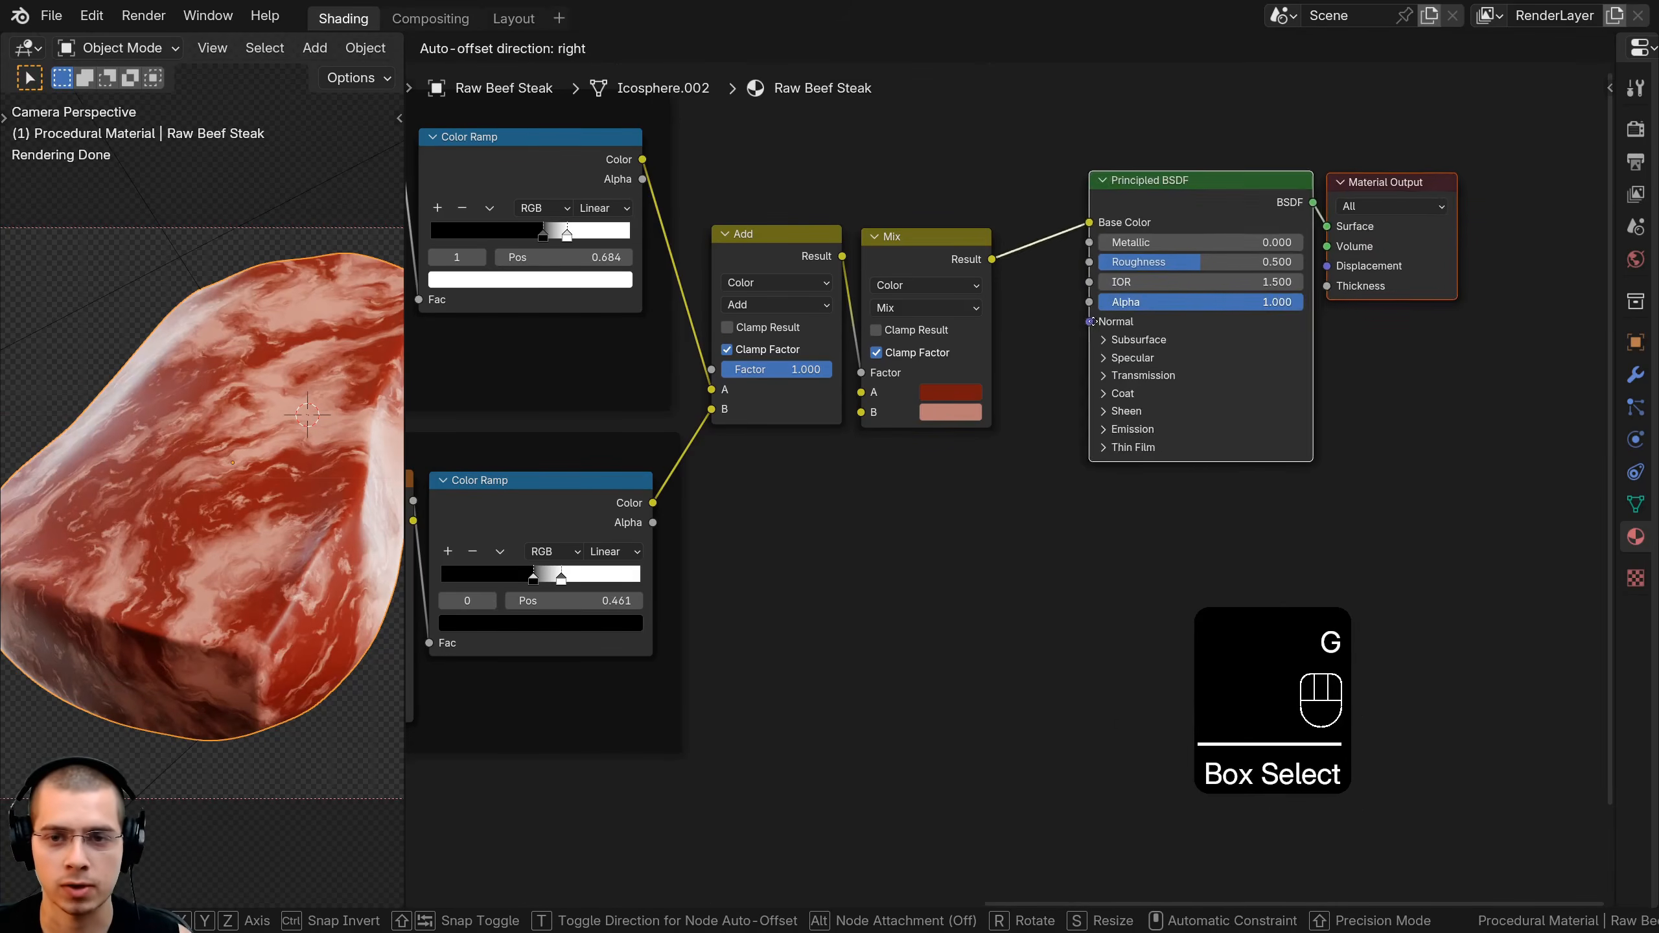
click(1043, 381)
middle_drag(1088, 406, 1093, 451)
key(a)
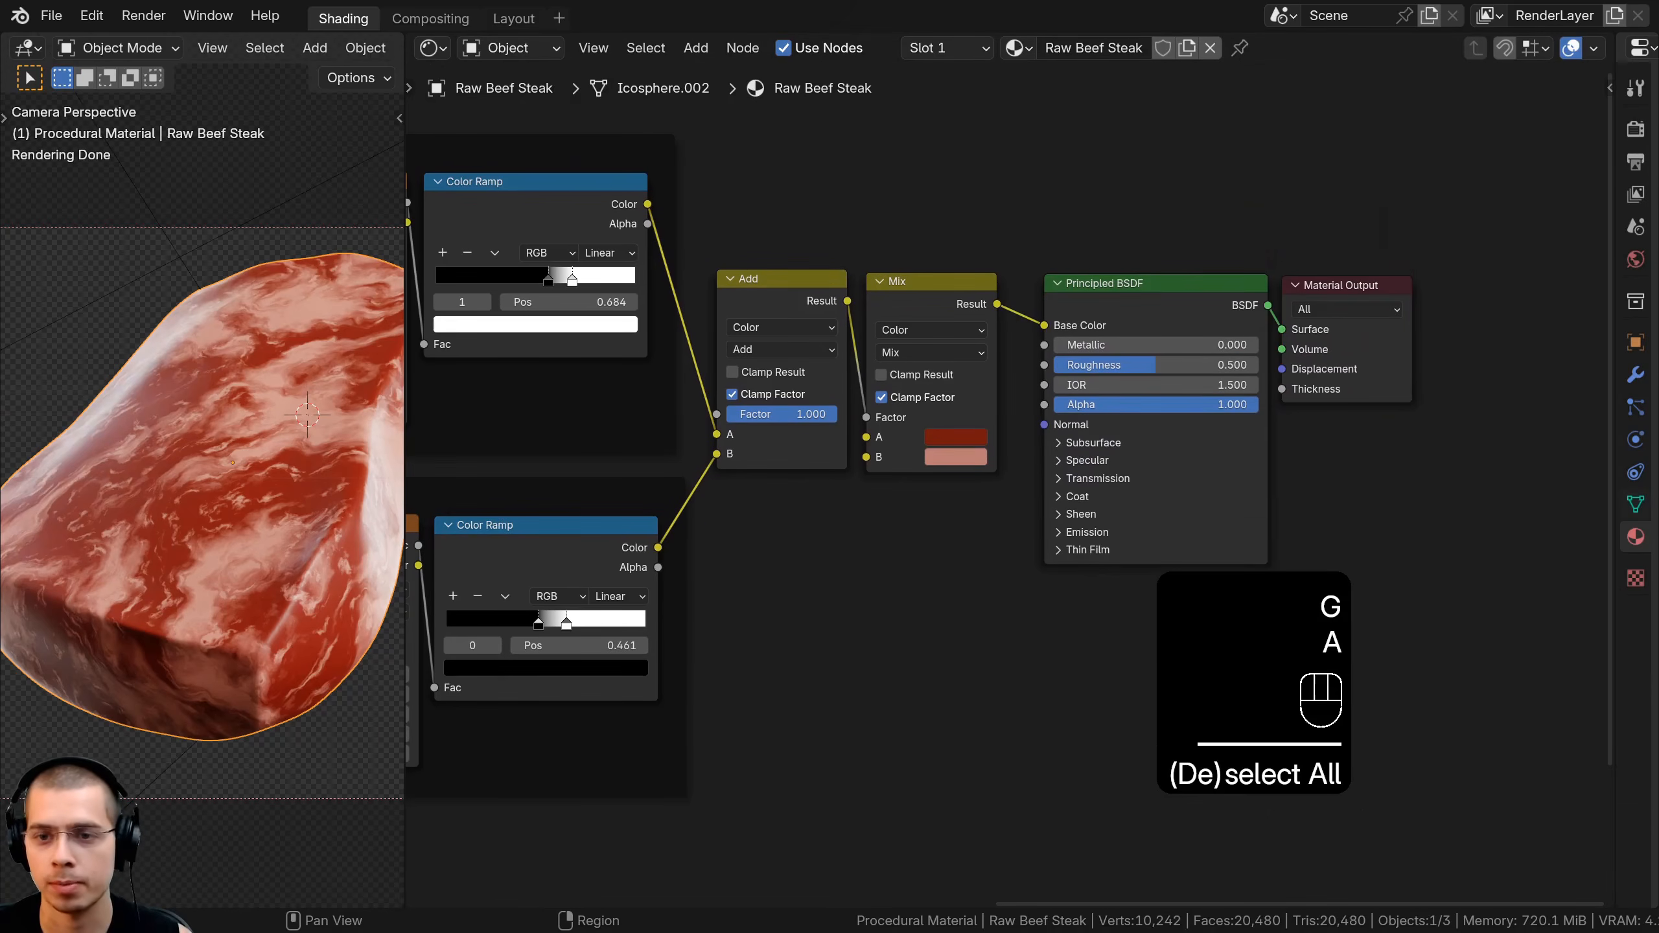
Set the Principled BSDF's Roughness to 0.3 and recenter the steak to check its shine
scroll(1013, 485, up, 2)
click(1213, 324)
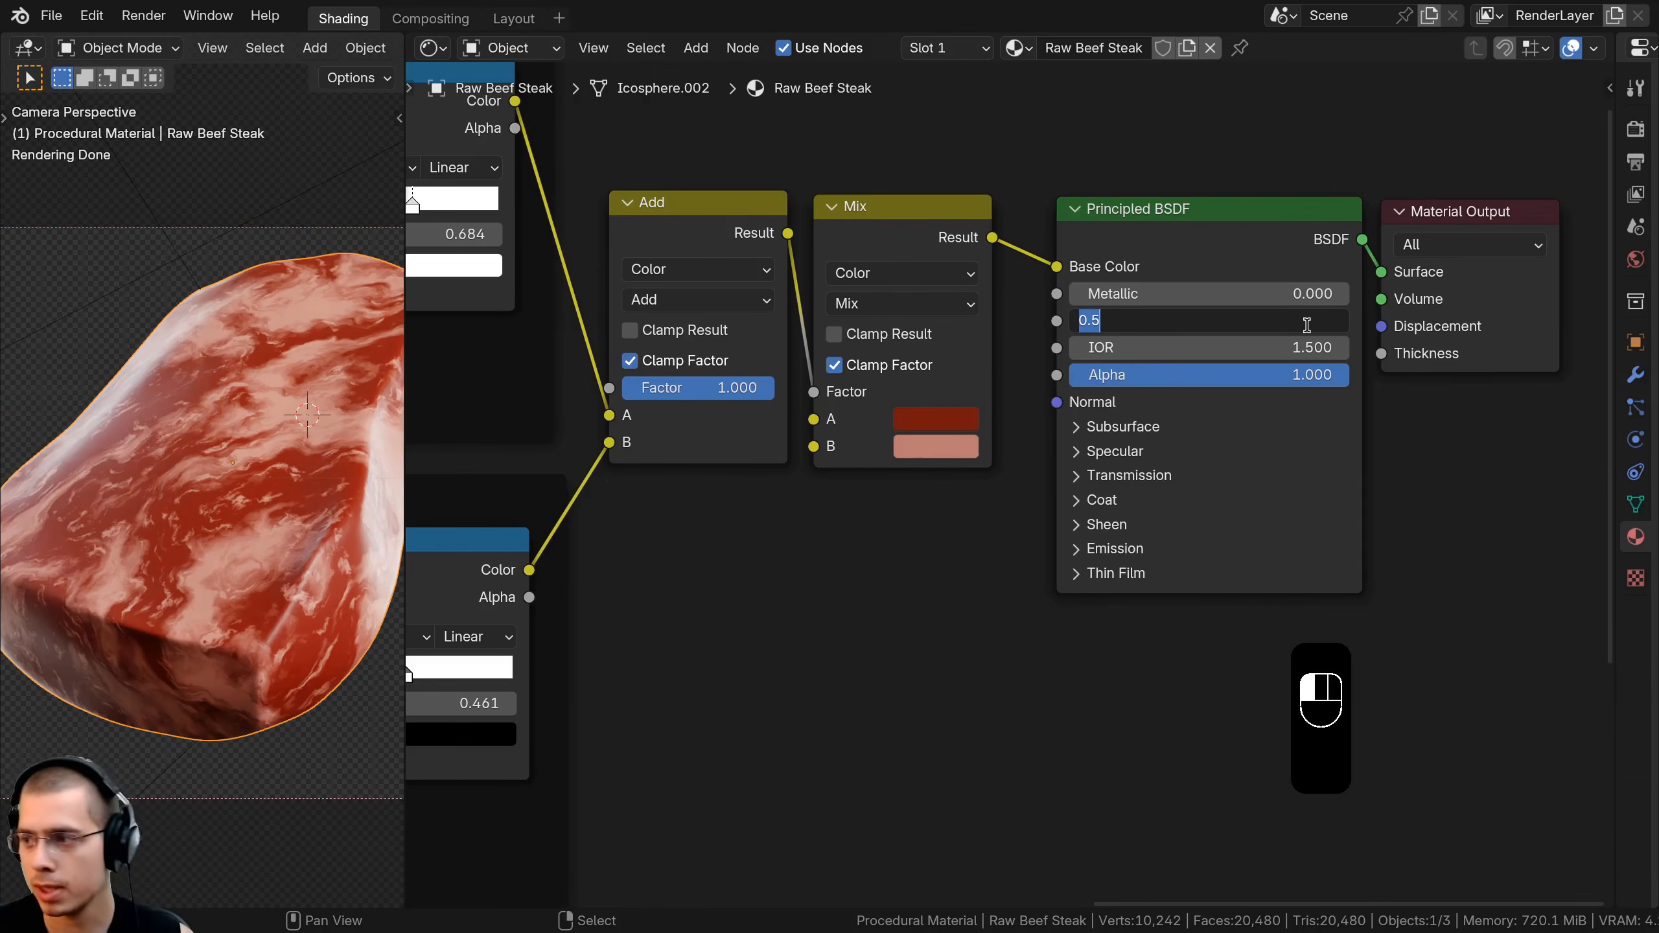
text(0.3)
key(Return)
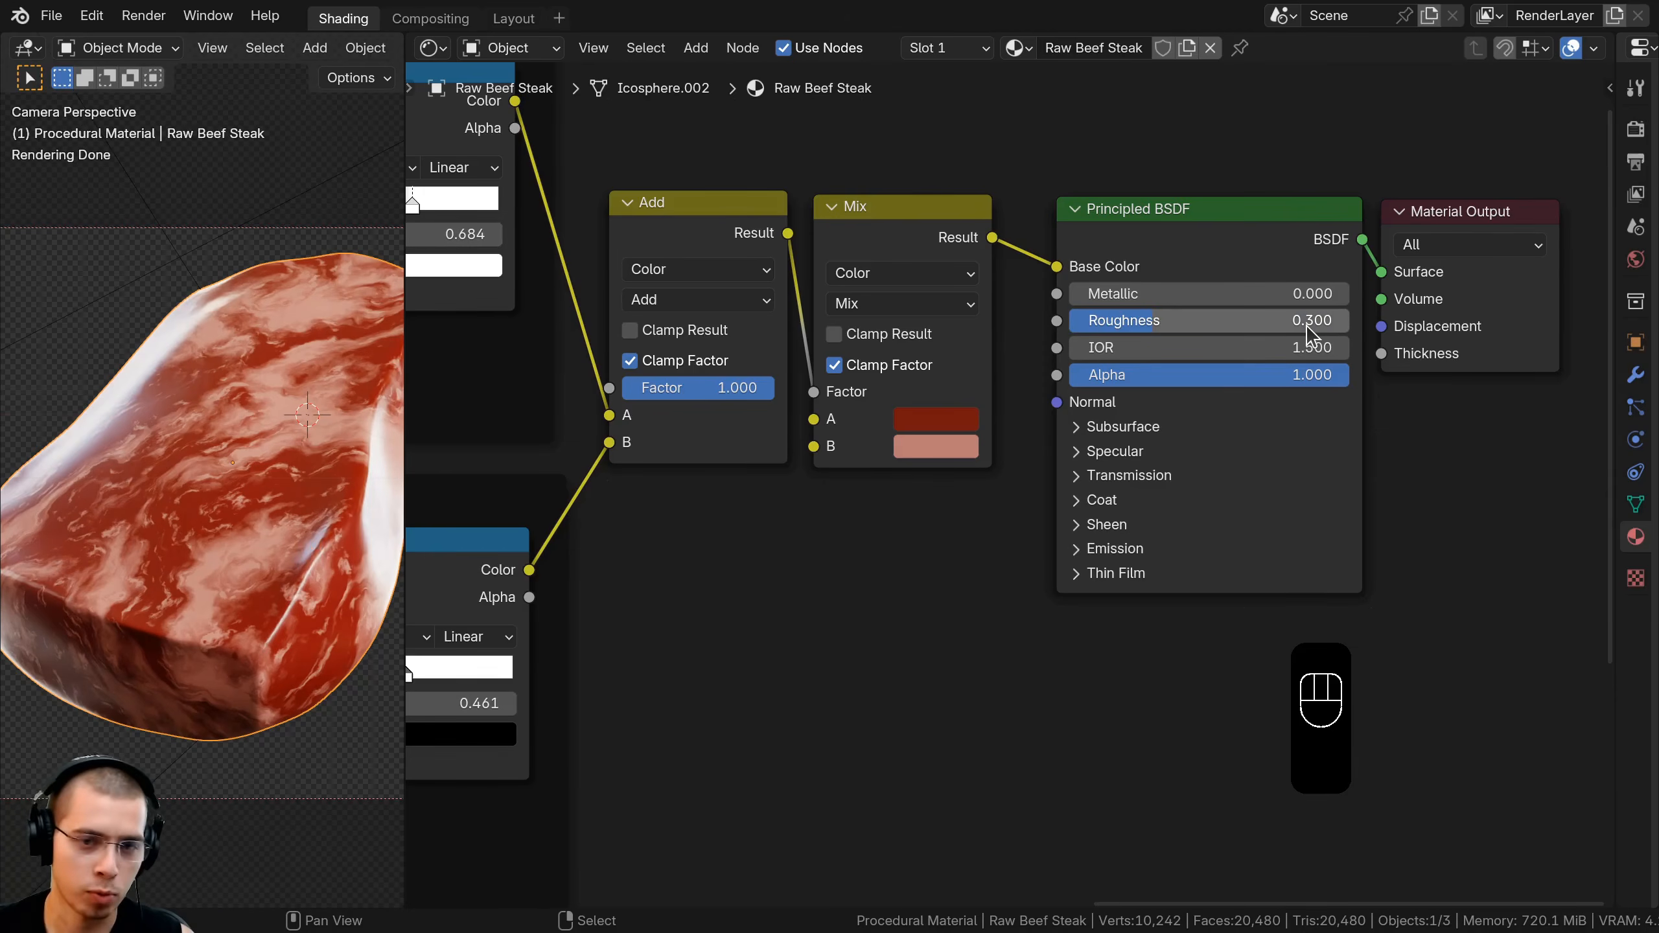
shift+middle_drag(213, 469, 139, 451)
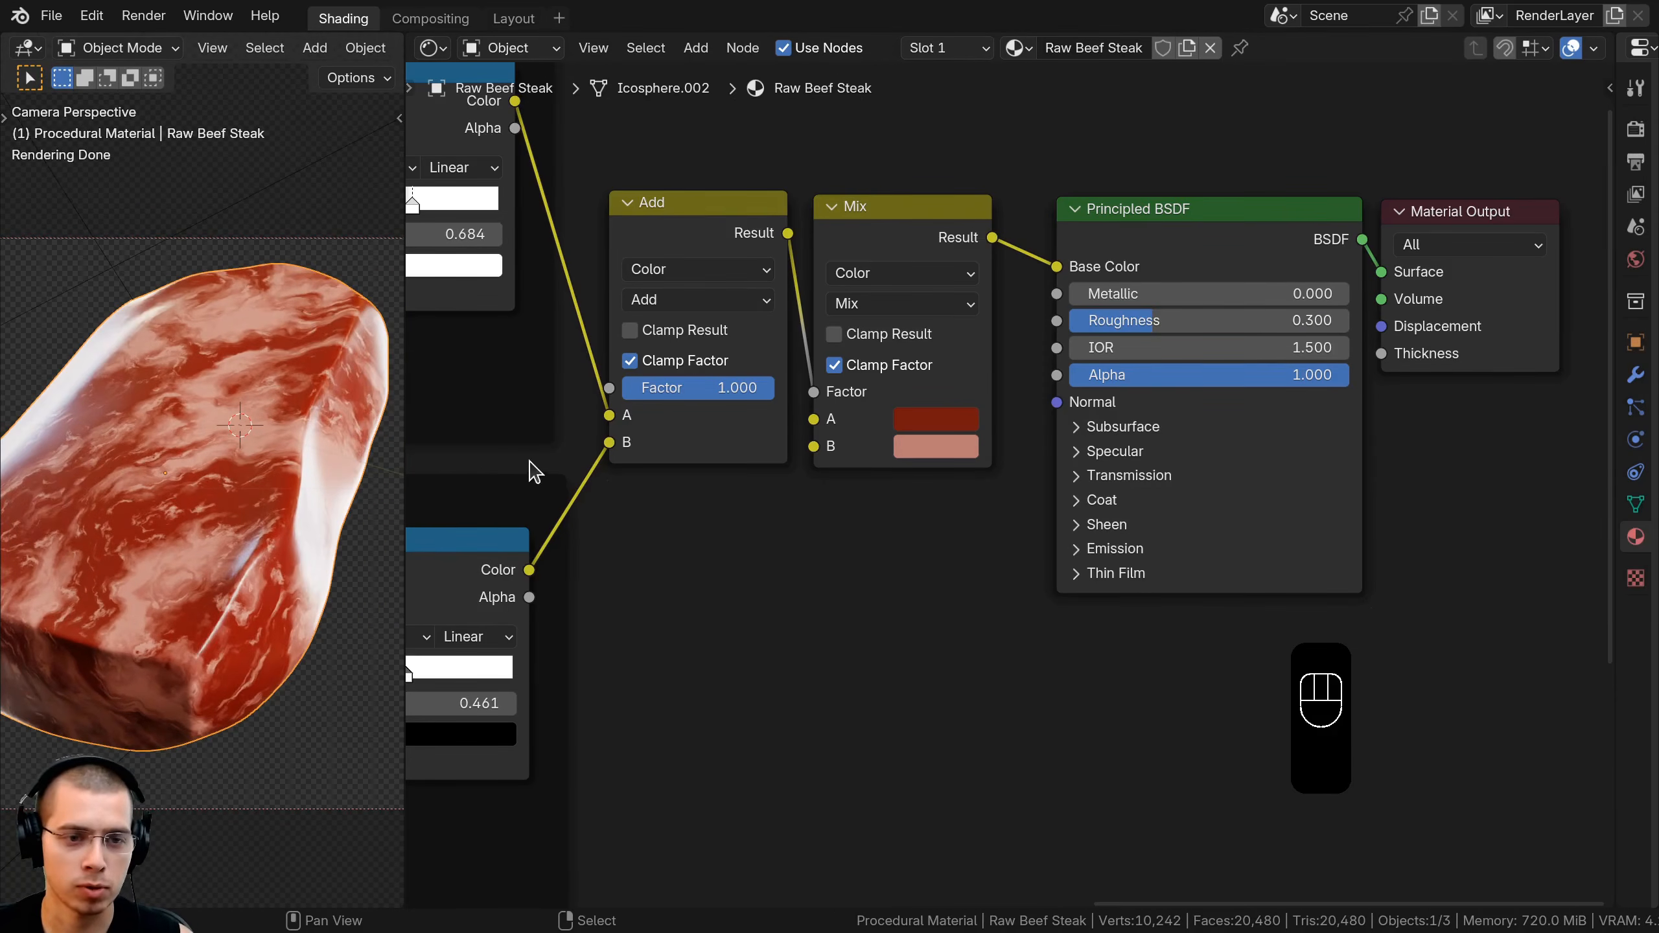
Expand the Principled BSDF's Subsurface settings and set the Weight to 0.5
scroll(1154, 282, down, 3)
scroll(1137, 473, up, 2)
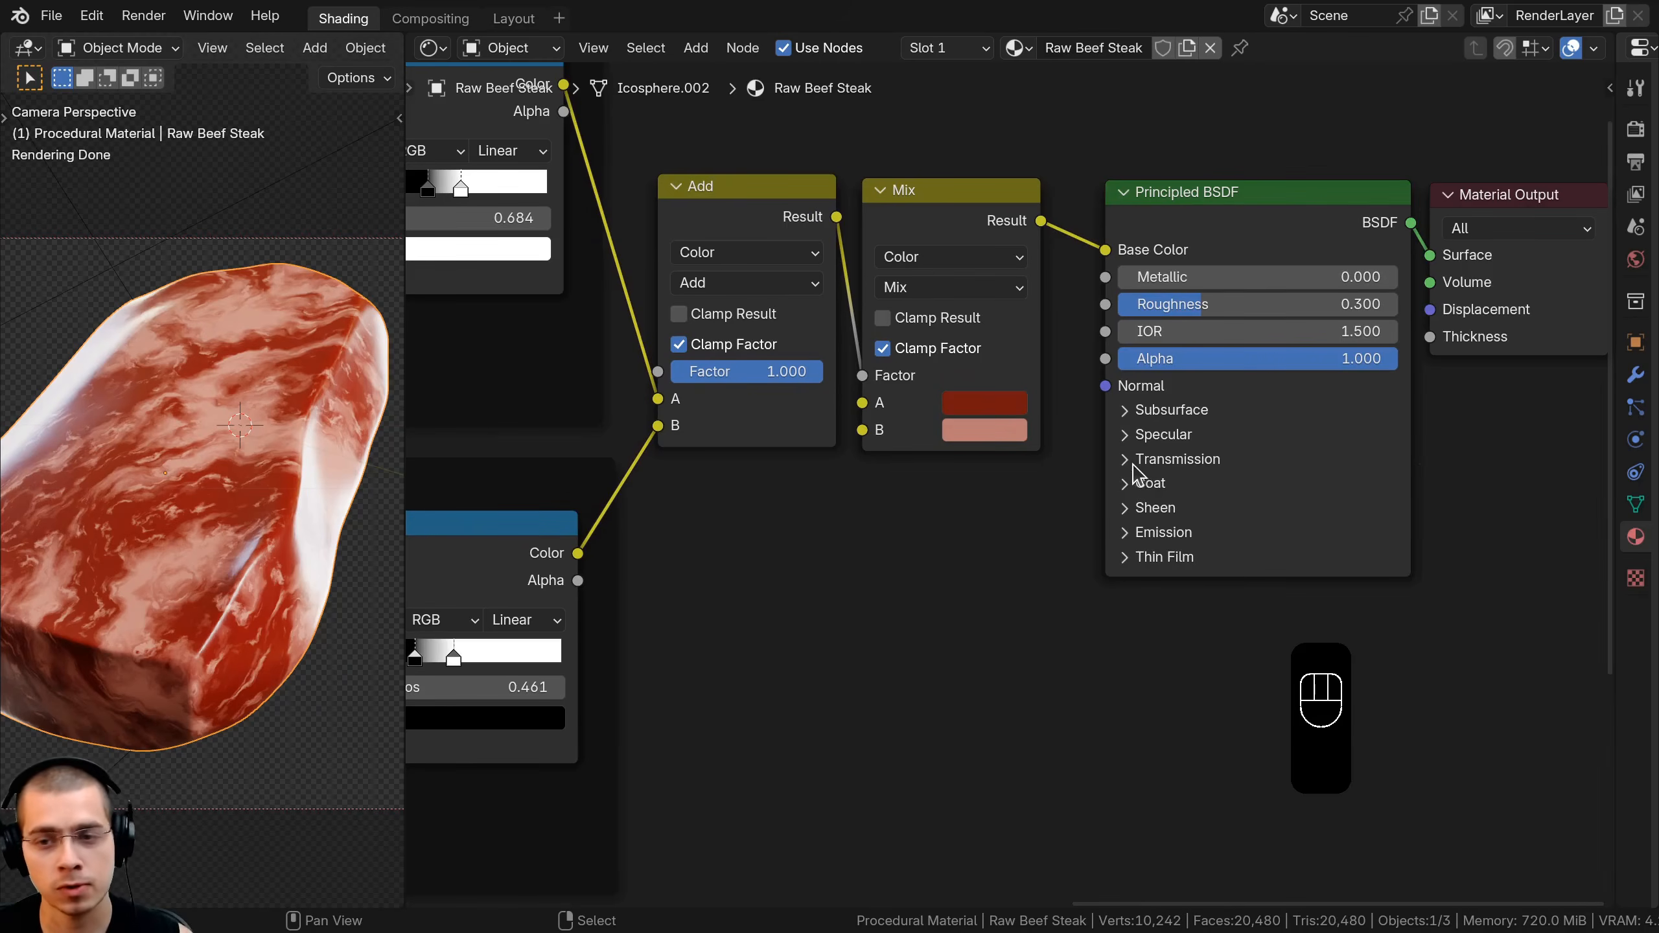
click(1127, 410)
scroll(1117, 420, right, 2)
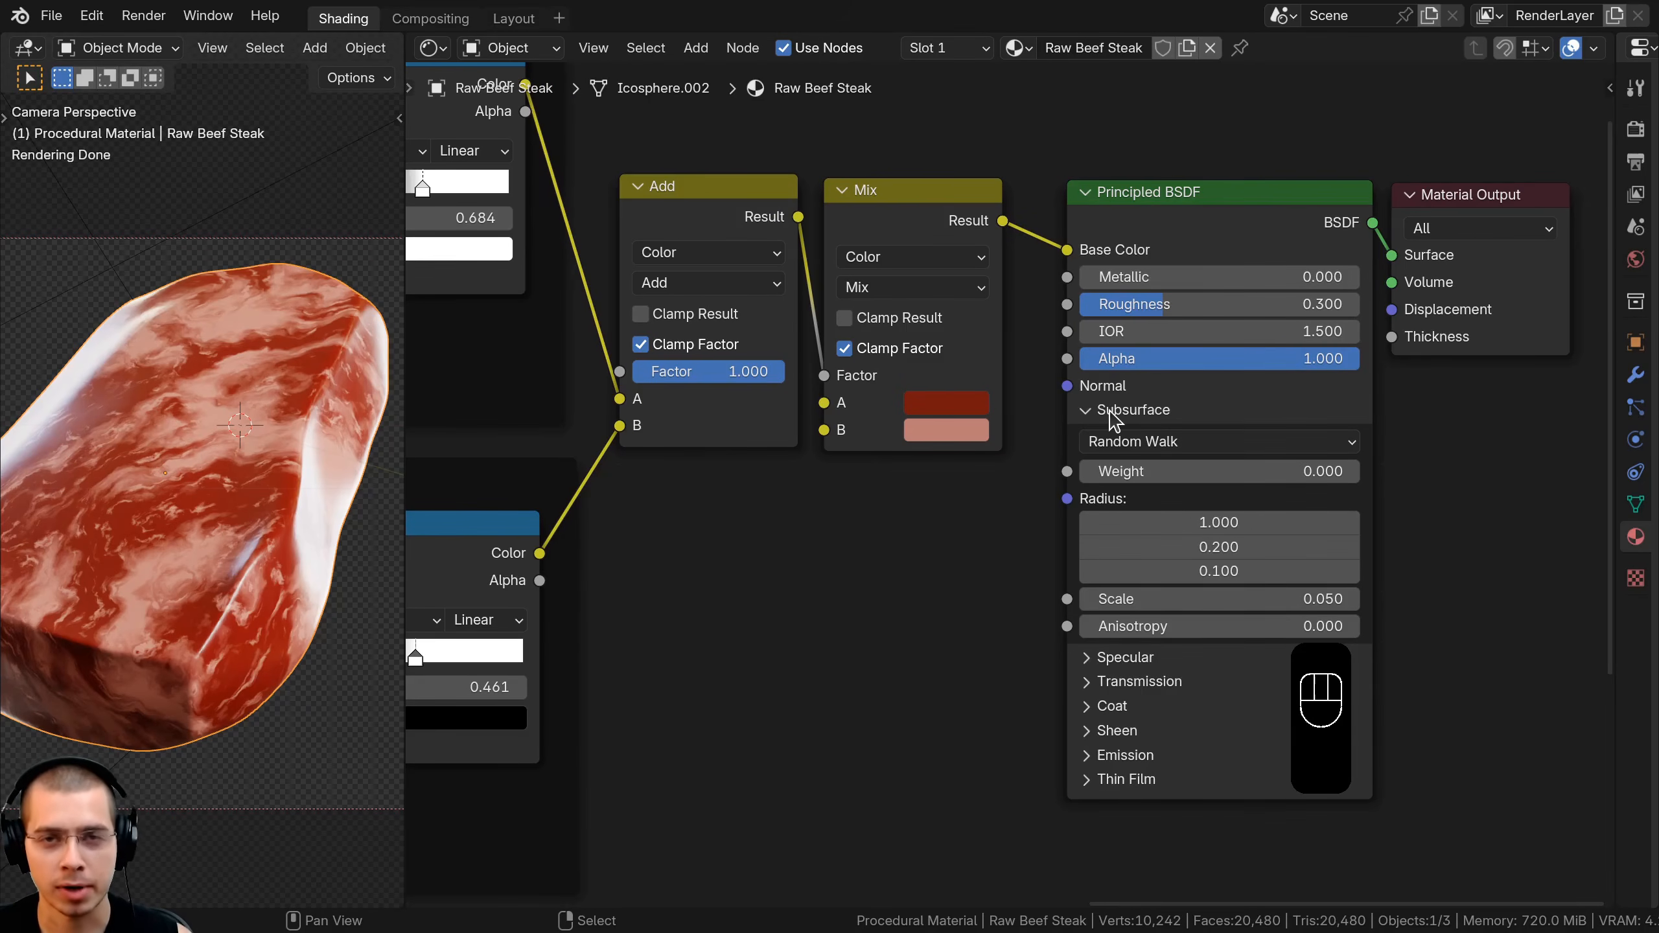
shift+middle_drag(223, 391, 260, 400)
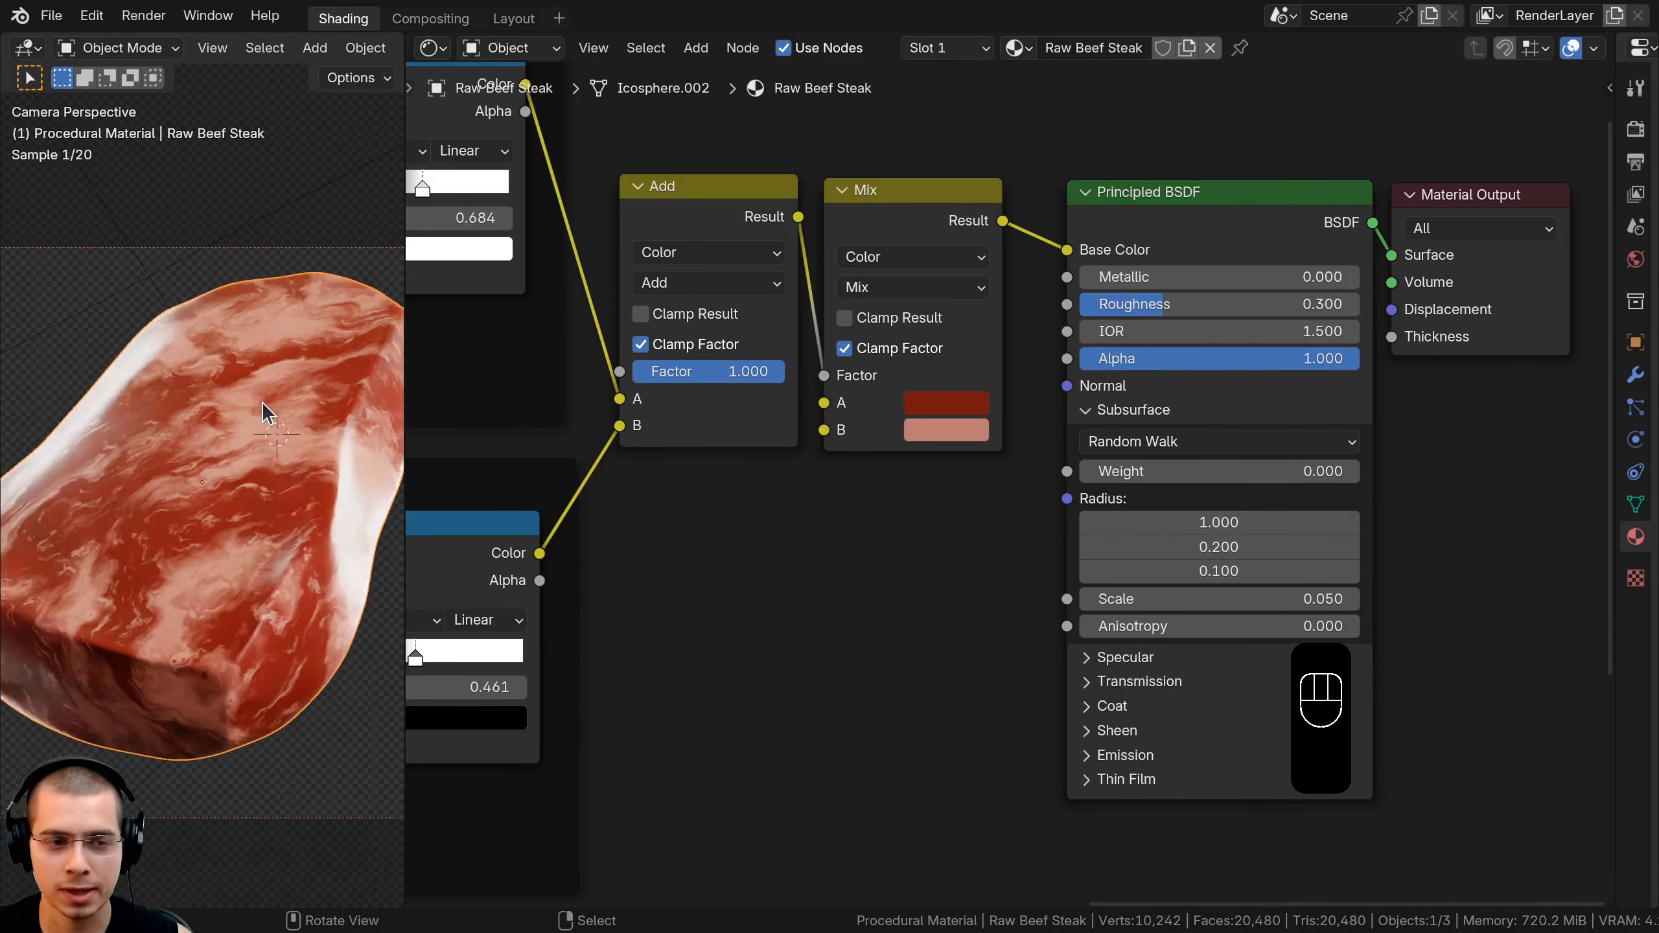
middle_drag(1196, 480, 1142, 480)
scroll(1143, 479, up, 1)
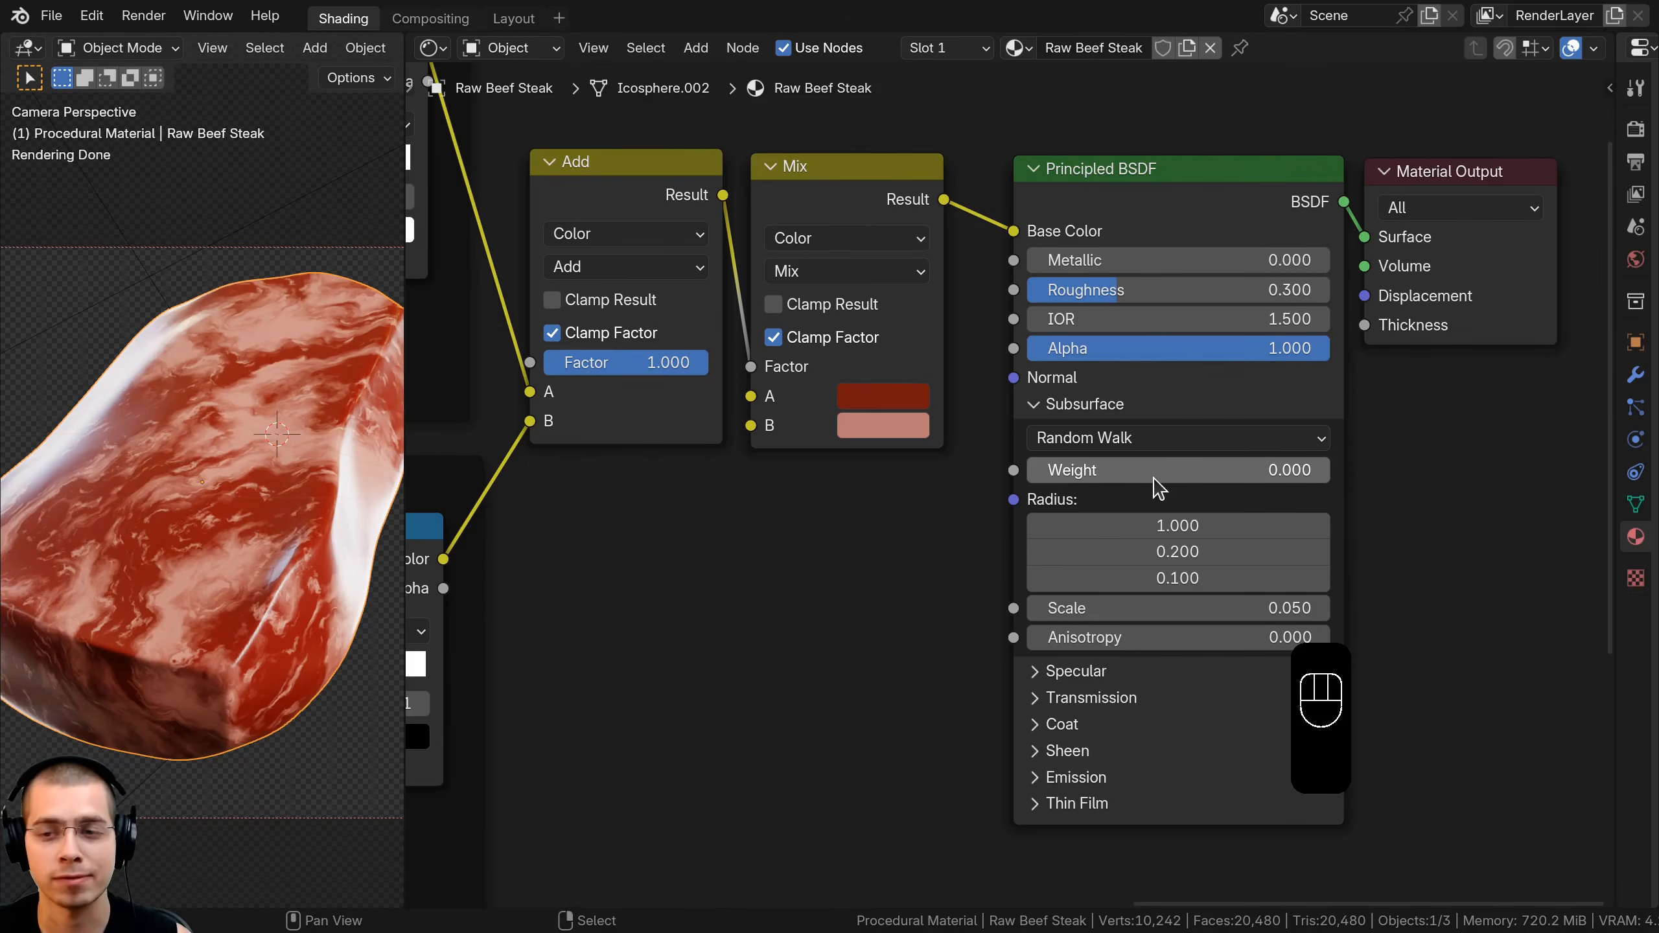
click(1150, 472)
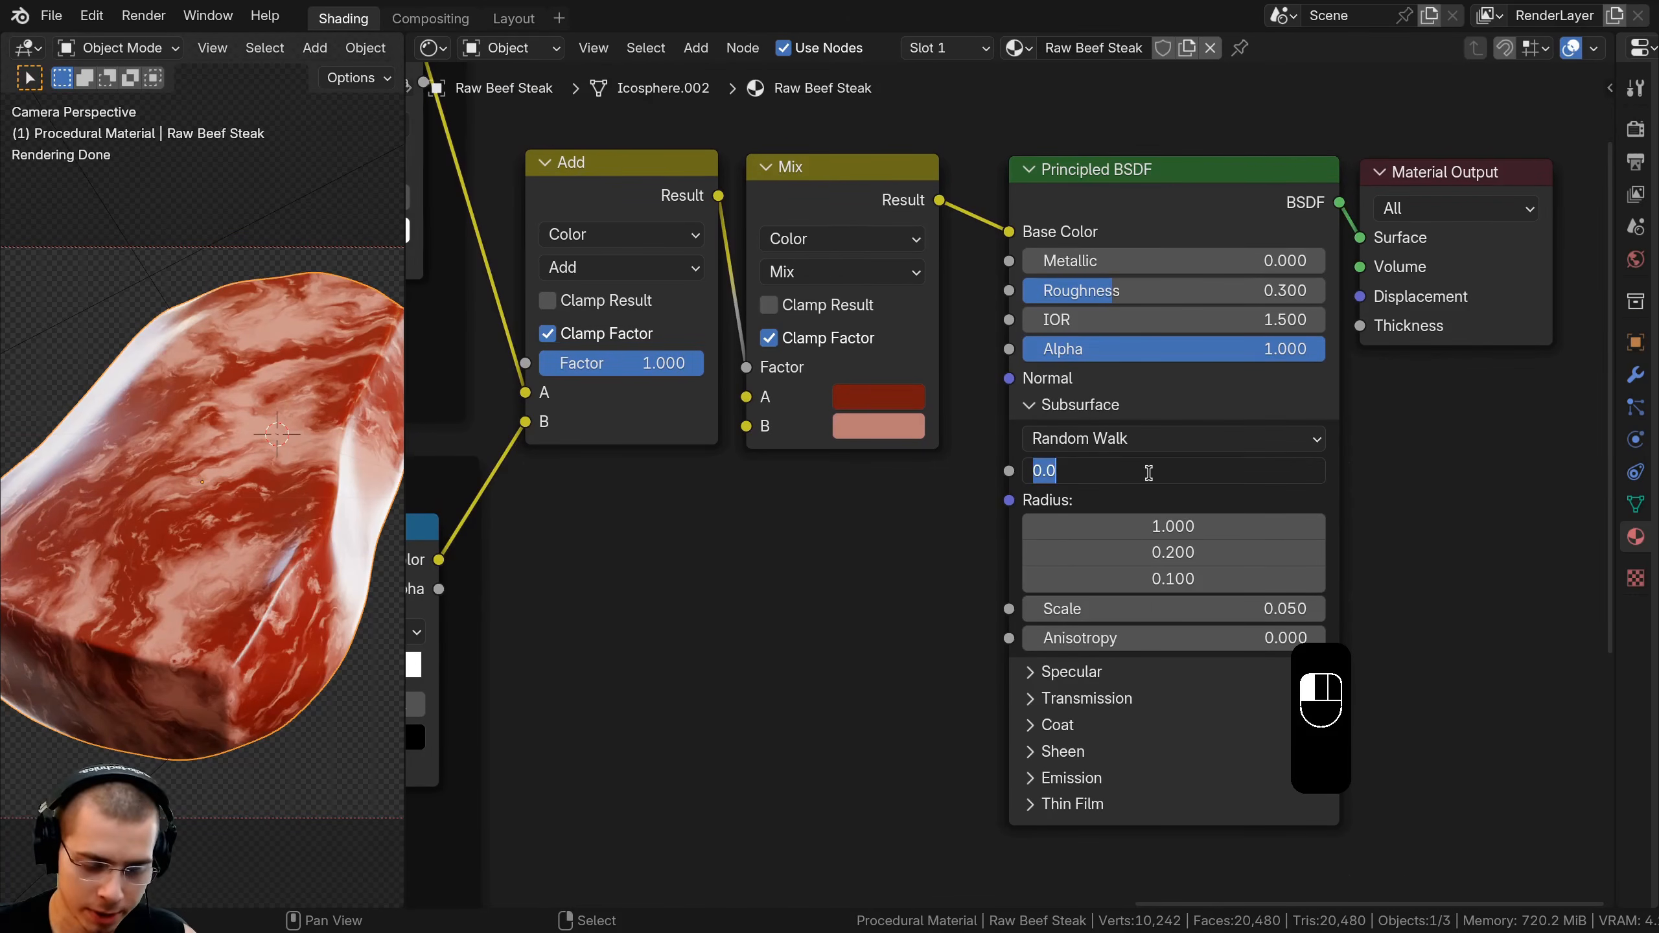
key(Return)
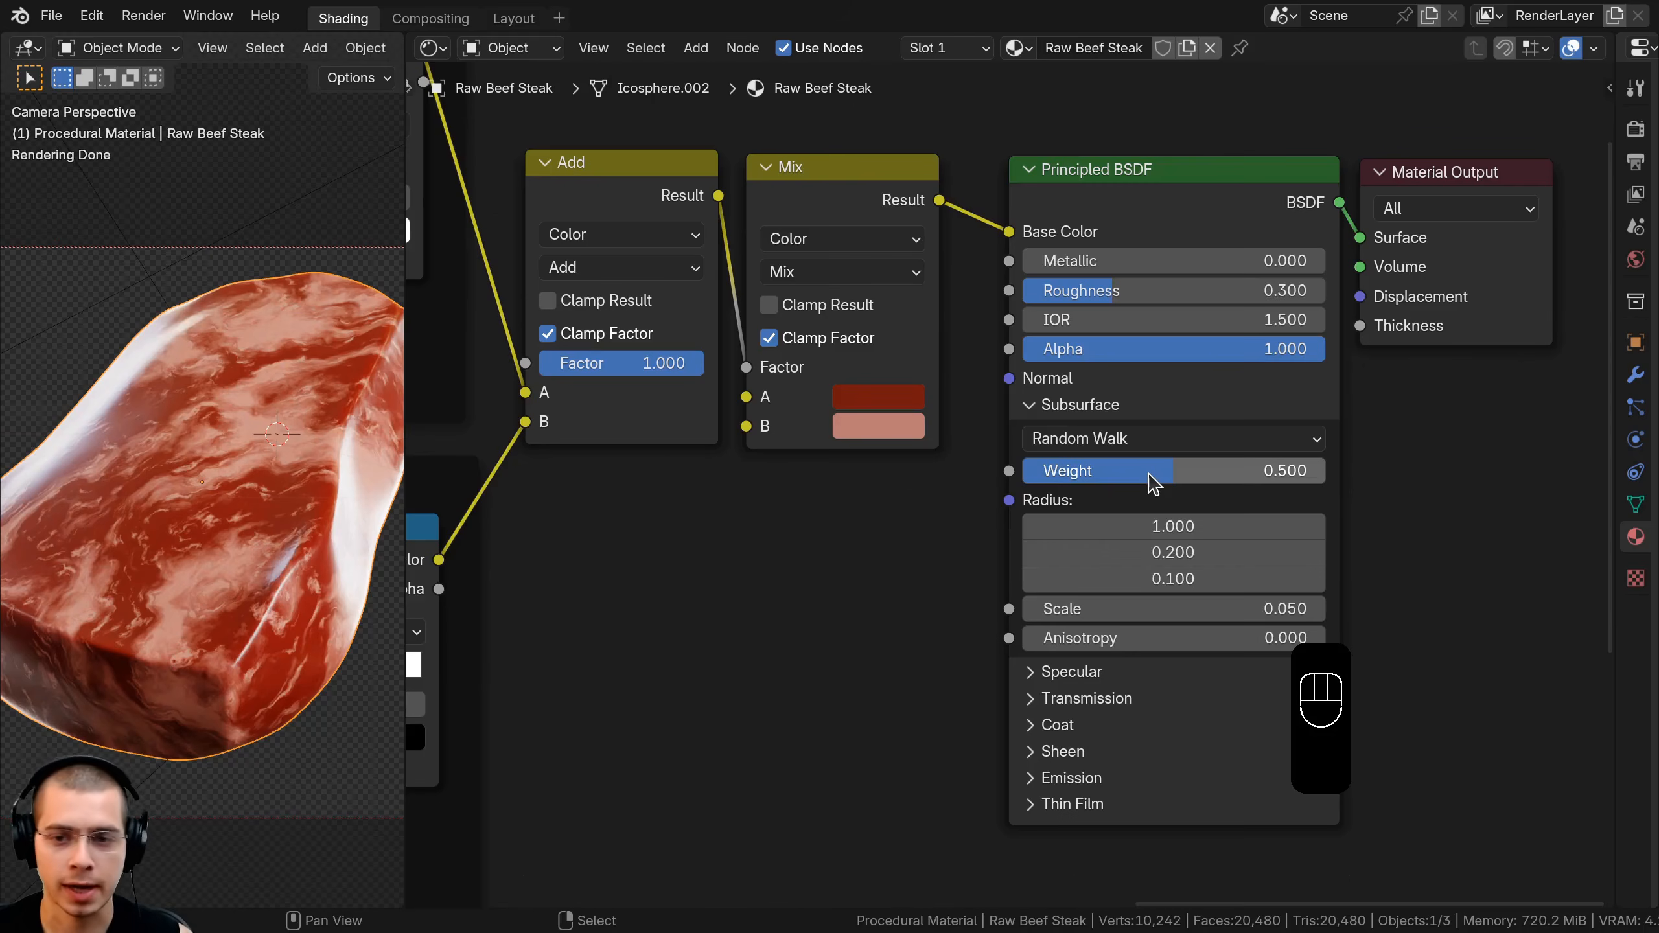
Change the Principled BSDF's subsurface method to Random Walk (Skin)
click(1123, 450)
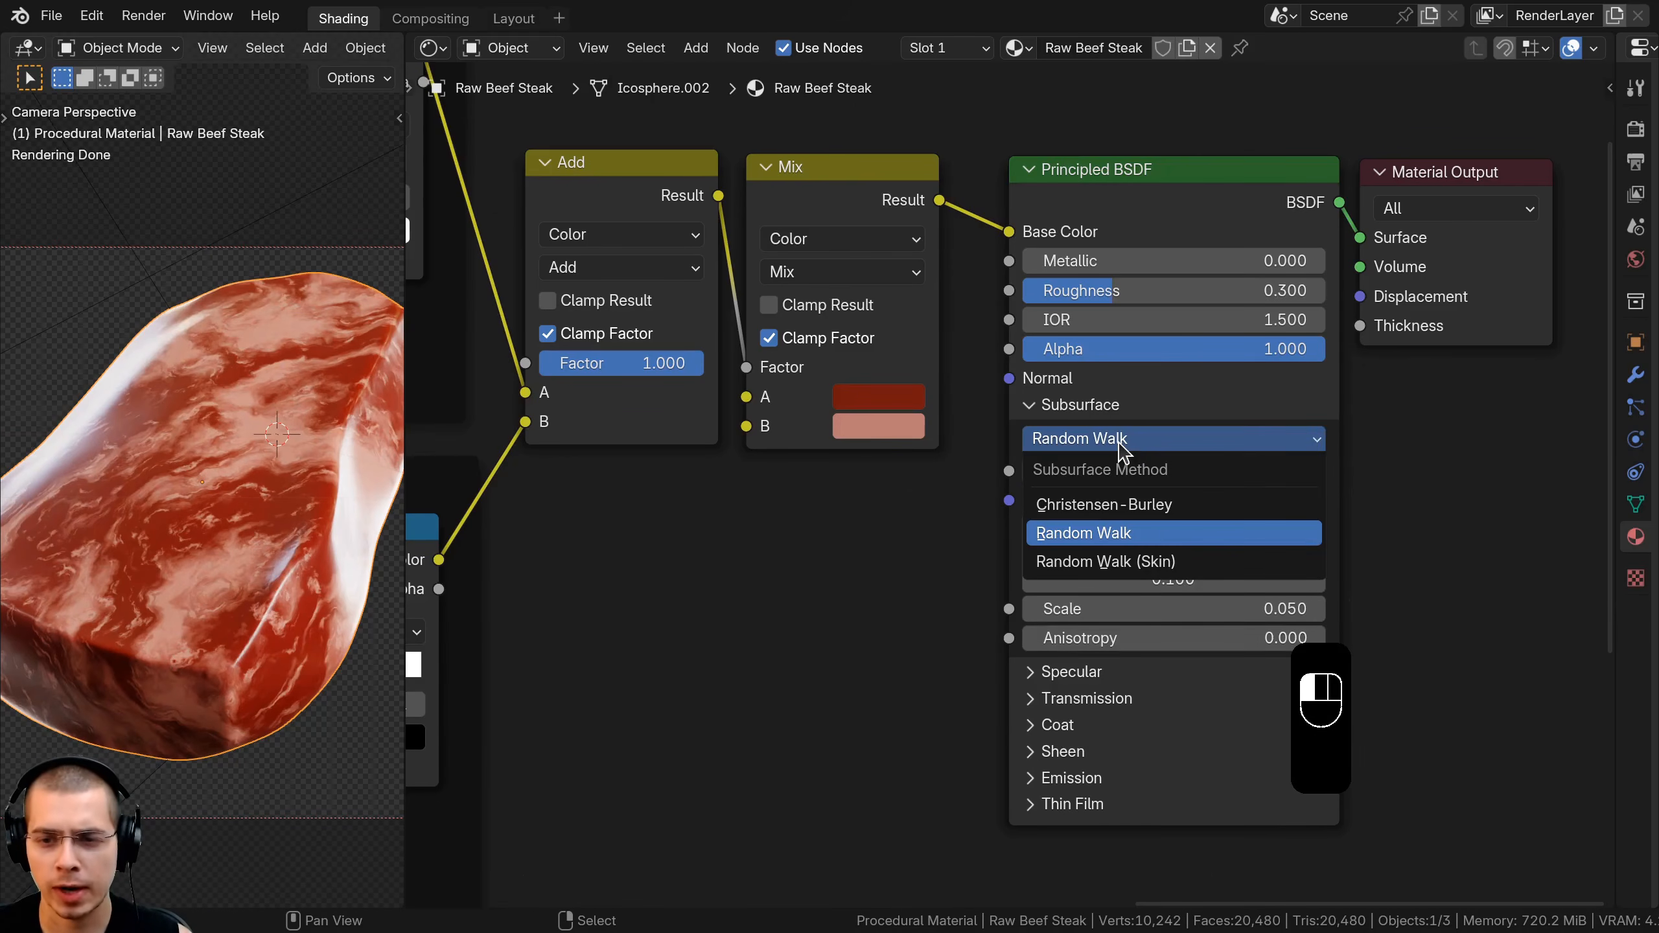
click(1090, 562)
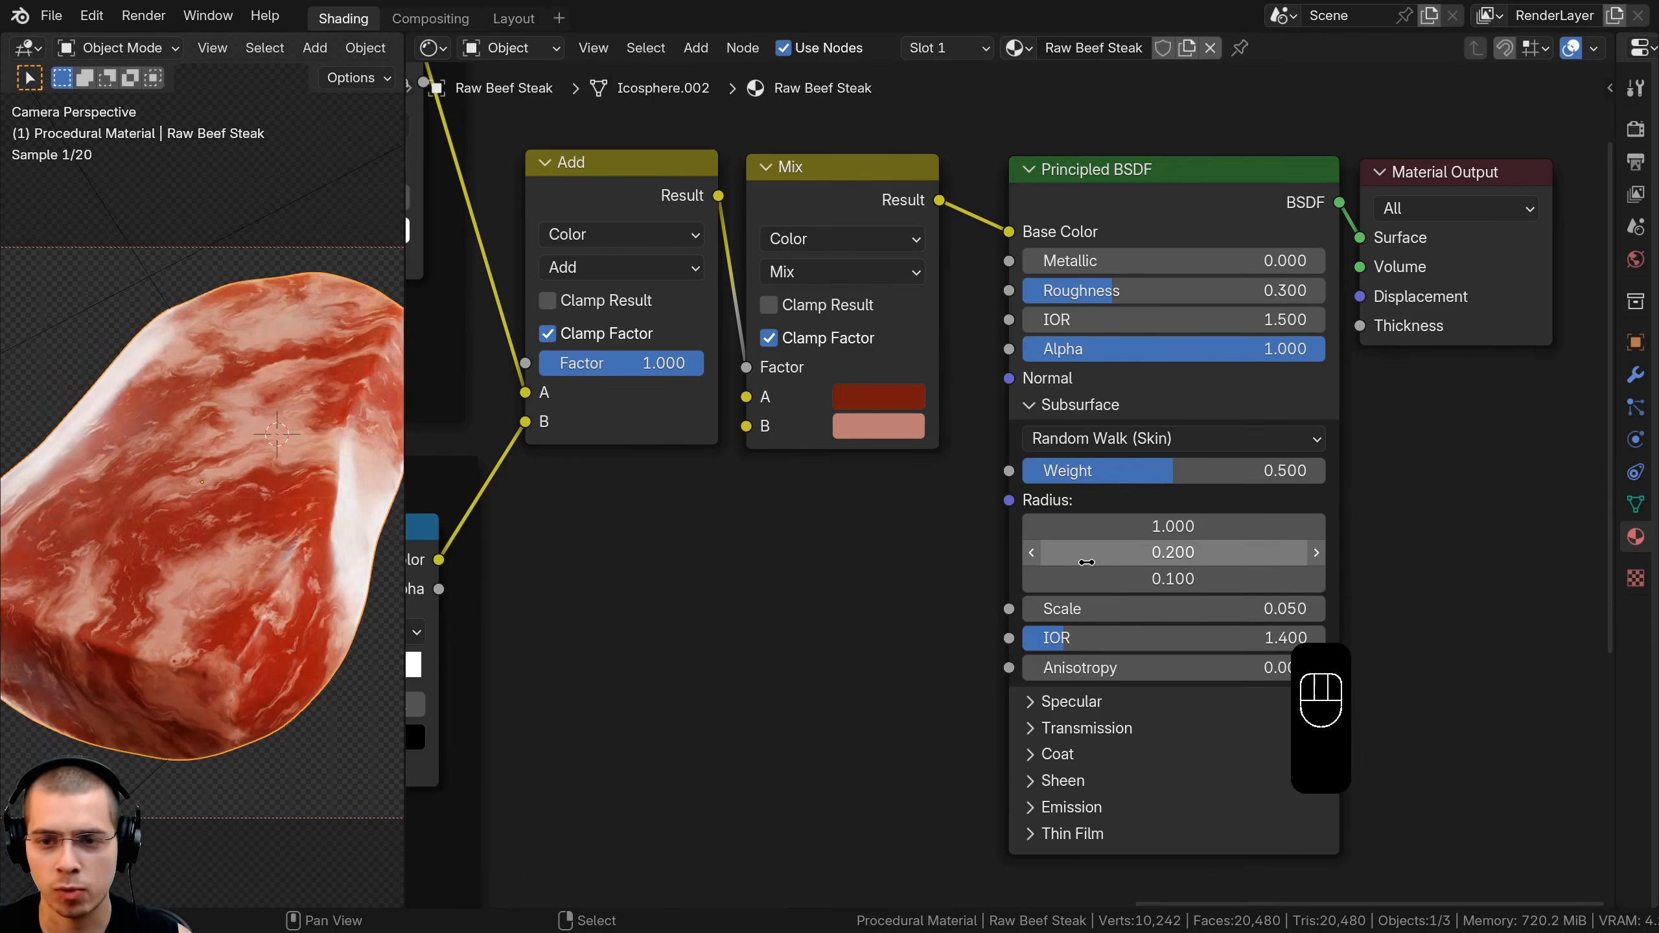
scroll(203, 492, down, 1)
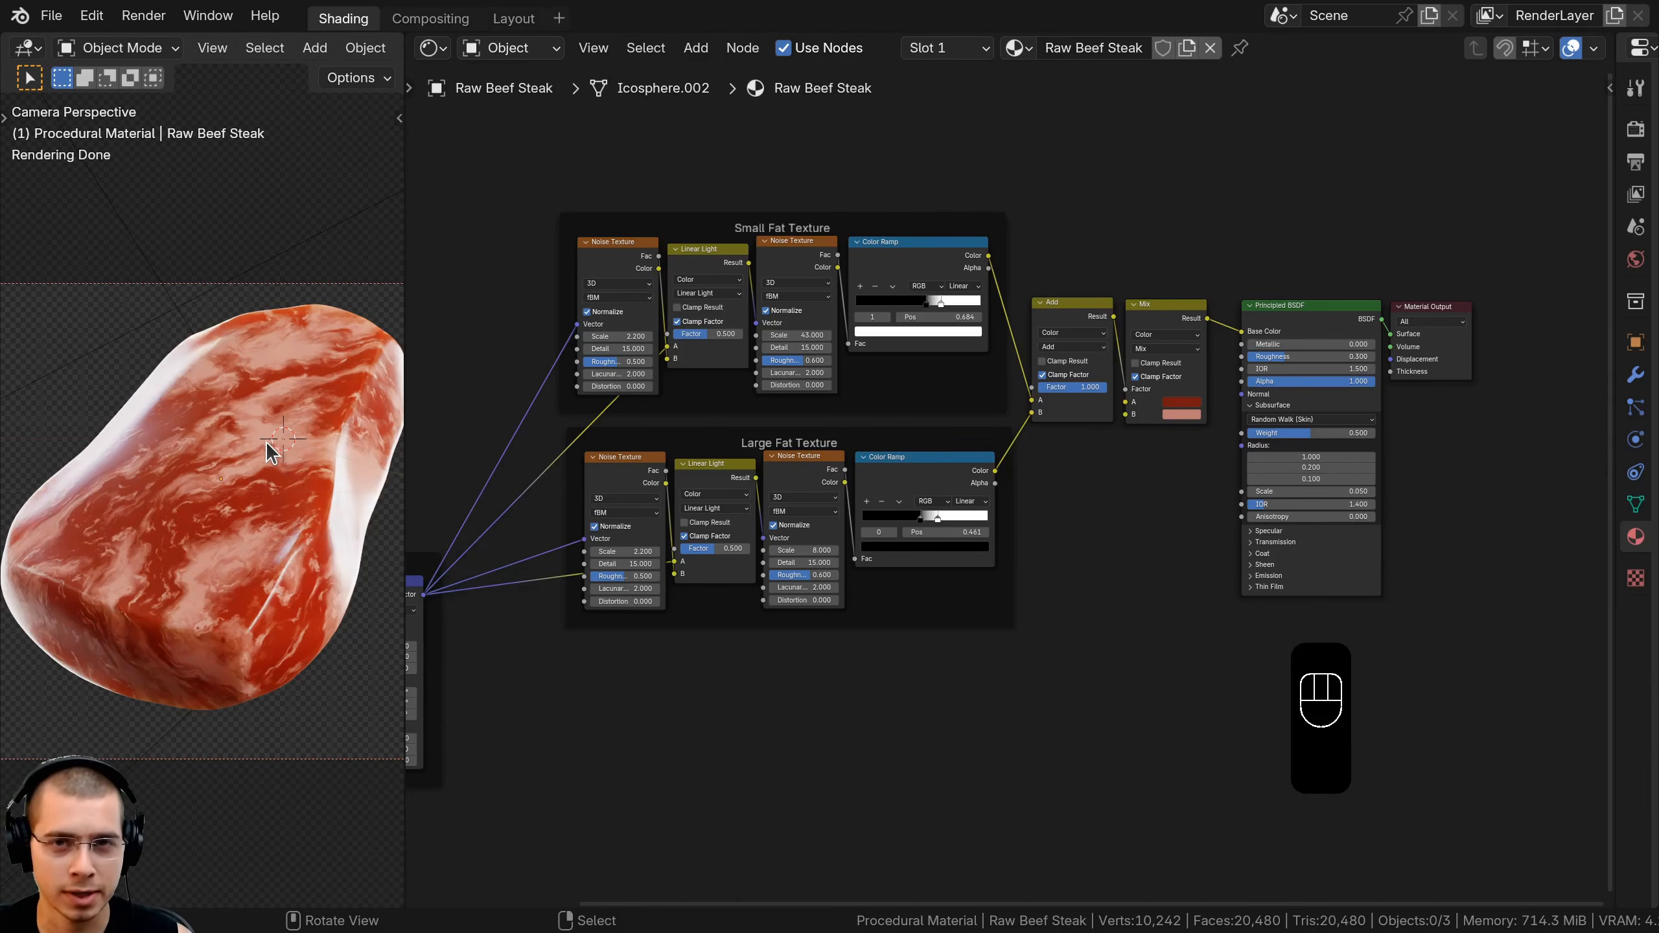
Examine the fat streaks and subsurface shading on the rendered steak up close
shift+middle_drag(209, 477, 251, 364)
scroll(290, 457, up, 5)
scroll(307, 336, up, 2)
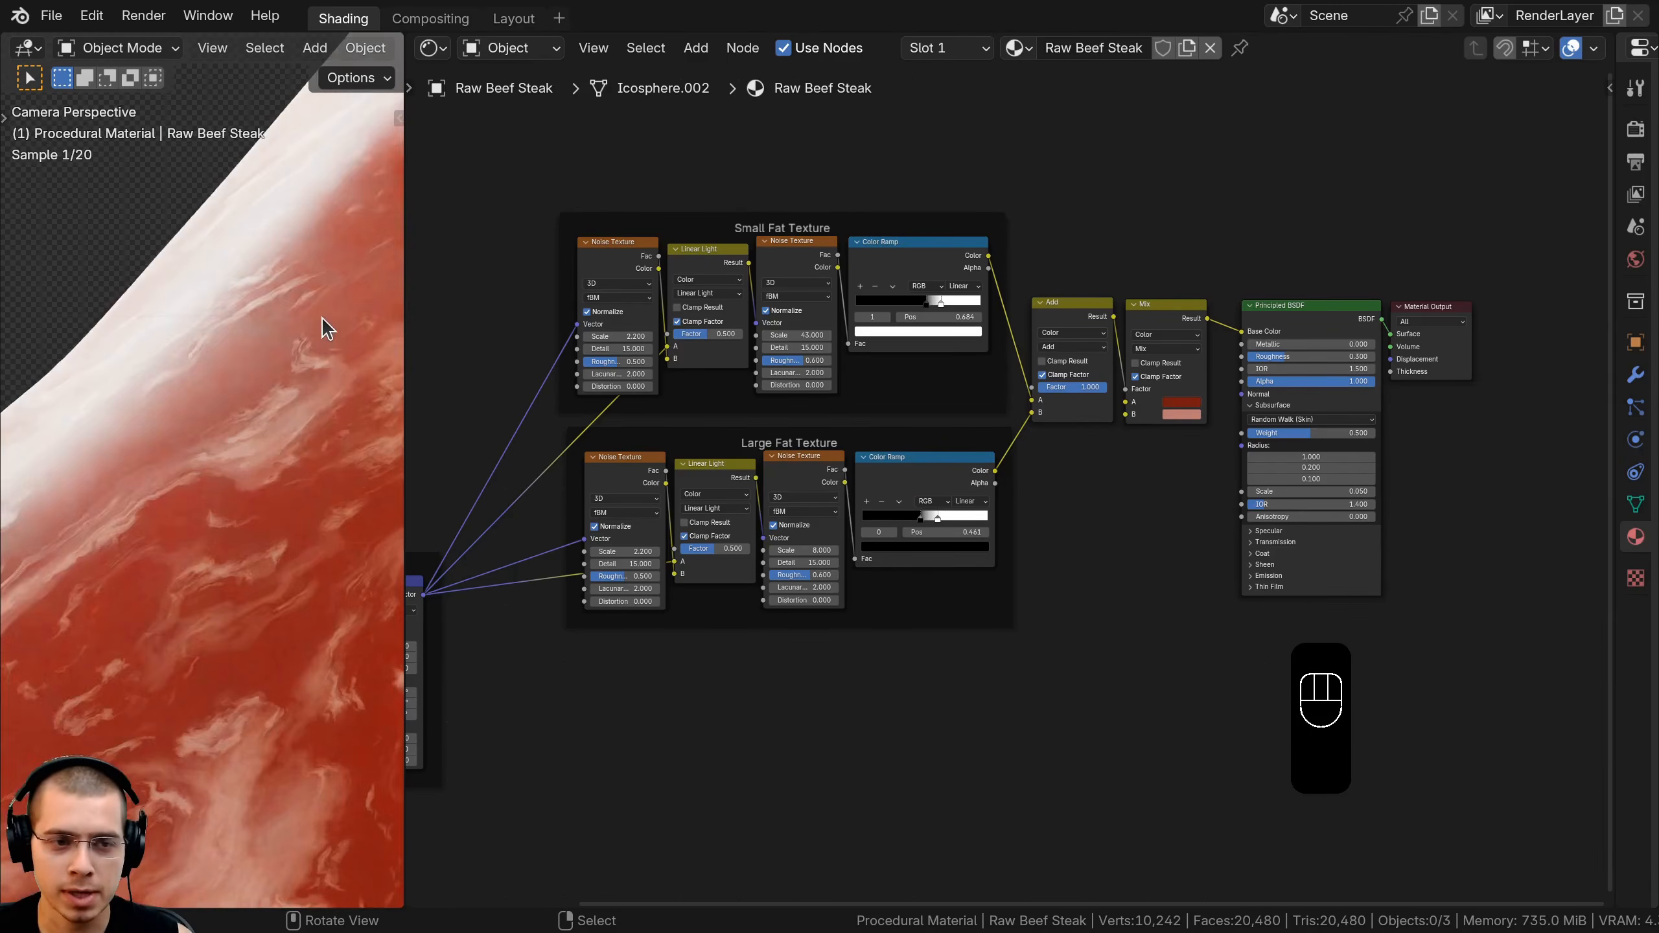
scroll(281, 385, up, 1)
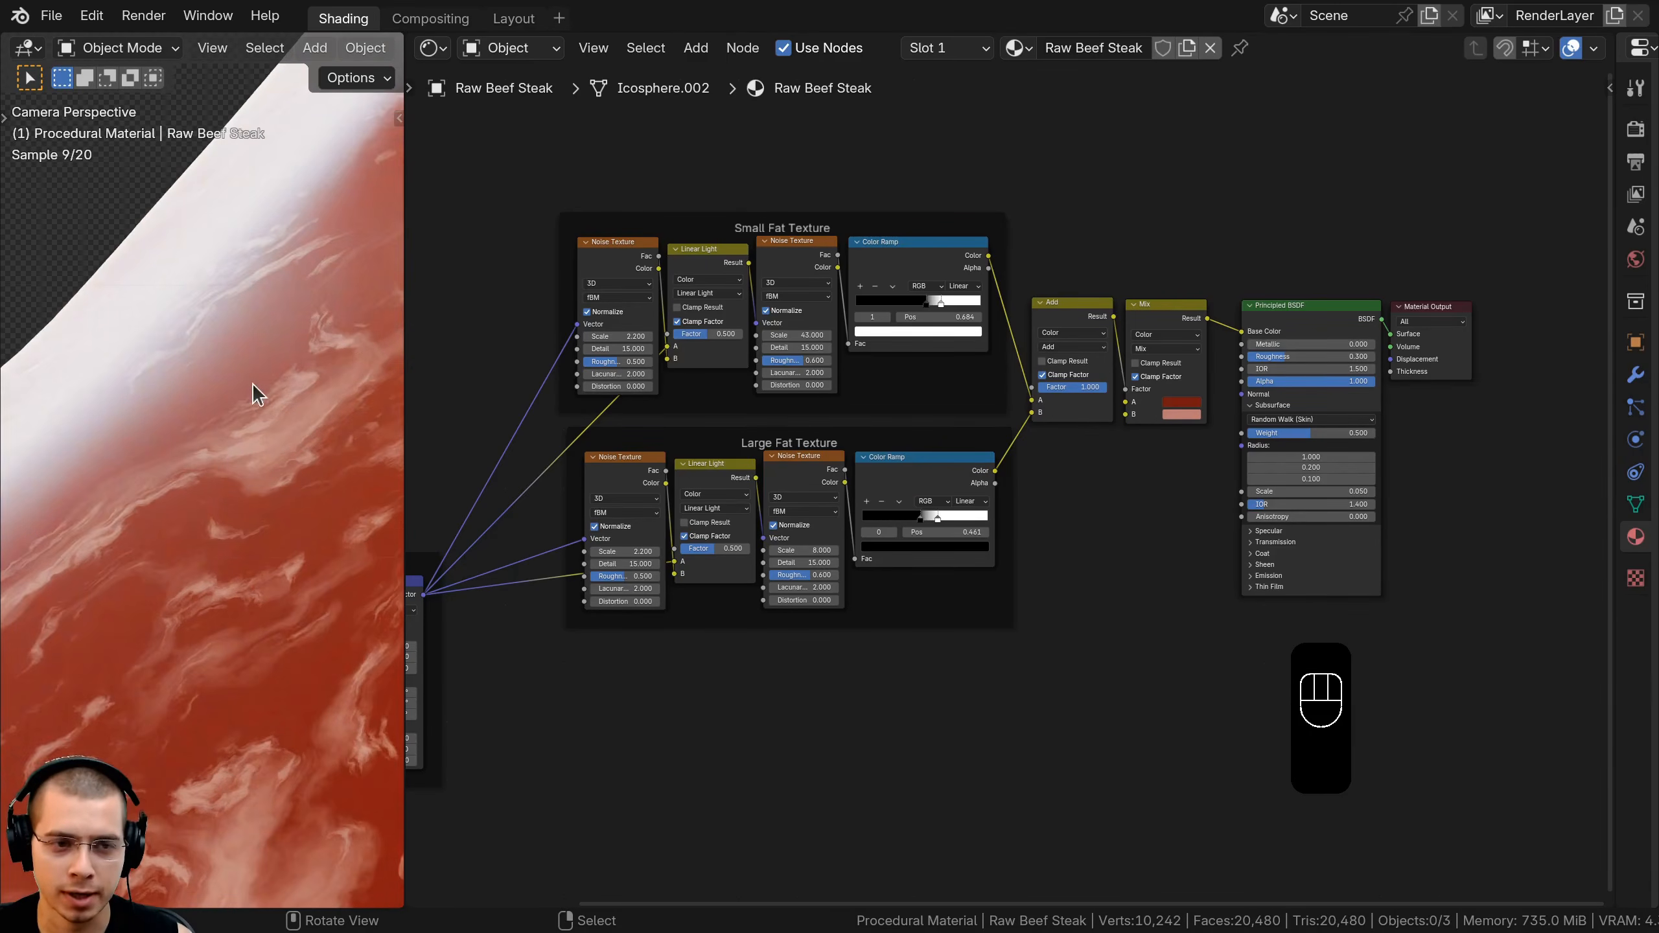
scroll(255, 404, down, 2)
shift+middle_drag(255, 404, 186, 342)
scroll(186, 342, down, 3)
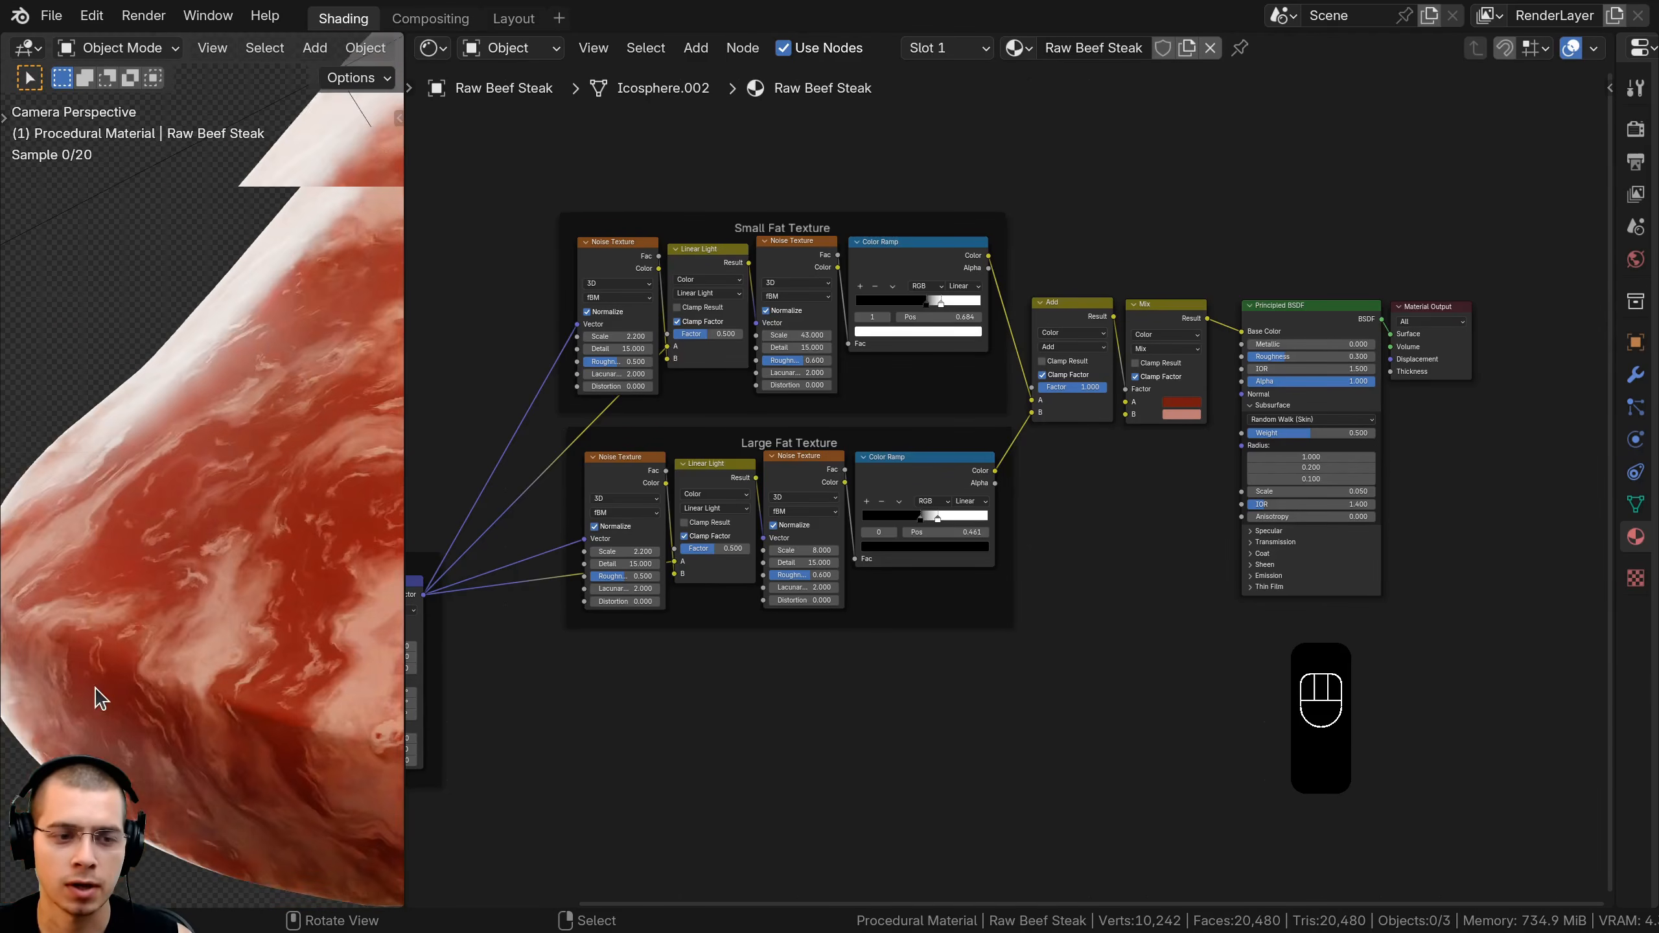
Add a Voronoi Texture node below the Large Fat Texture group and preview its Distance output on the steak
middle_drag(967, 594, 1026, 492)
scroll(1026, 493, up, 1)
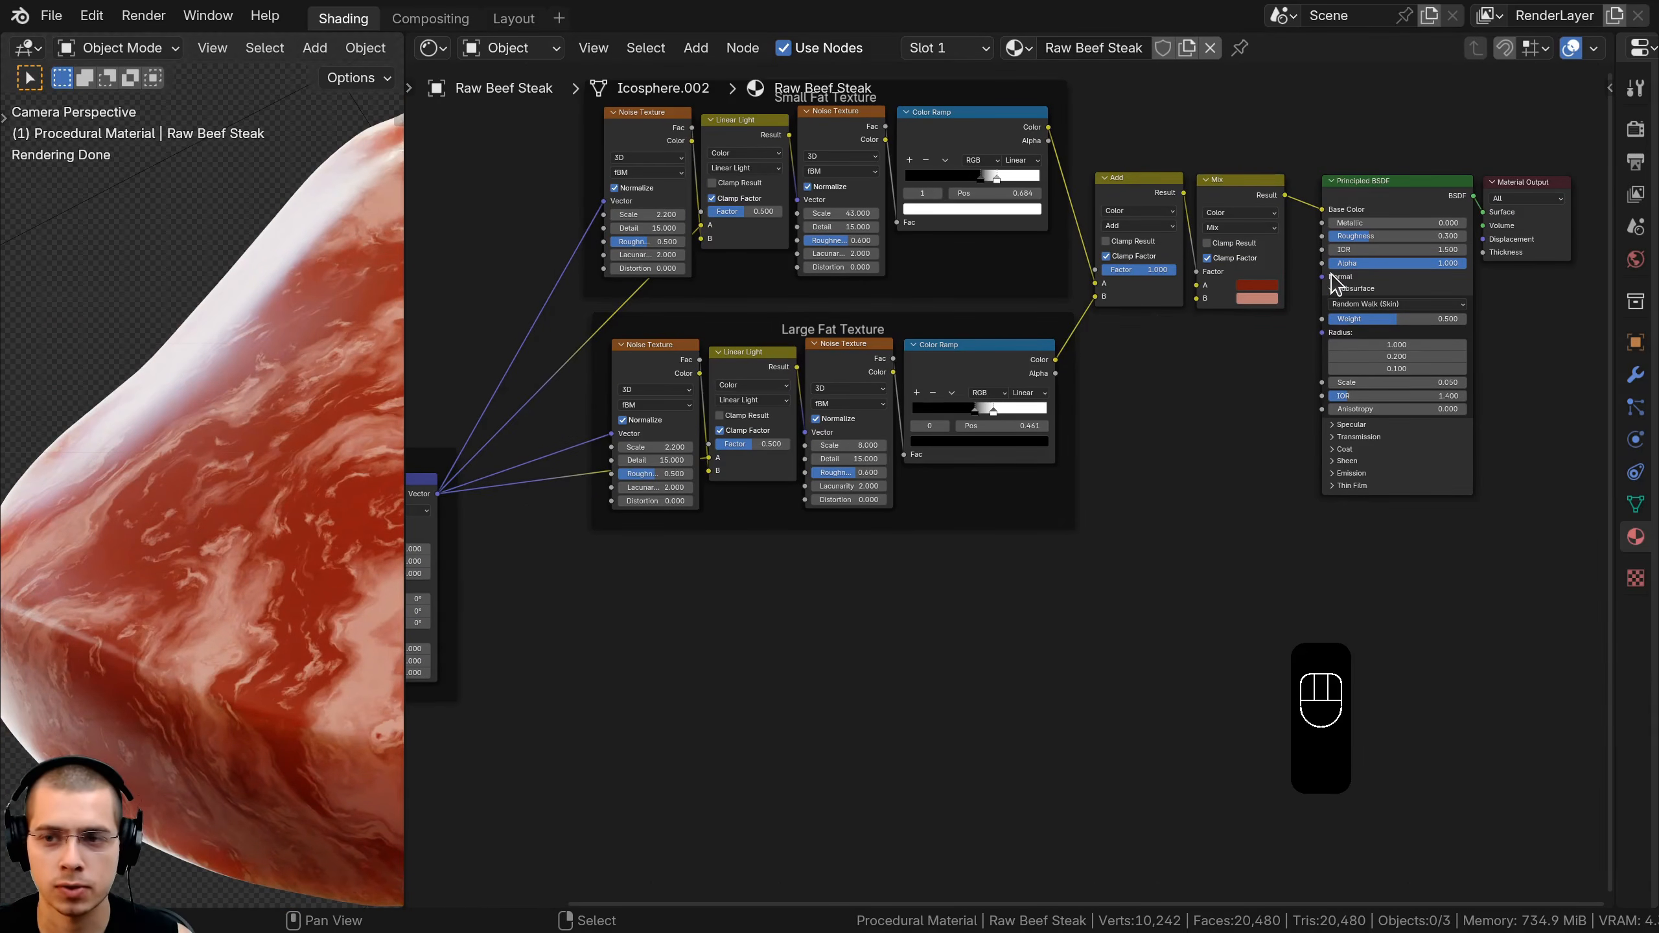
middle_drag(1110, 496, 1118, 442)
scroll(1118, 442, up, 1)
key(shift+a)
click(1121, 440)
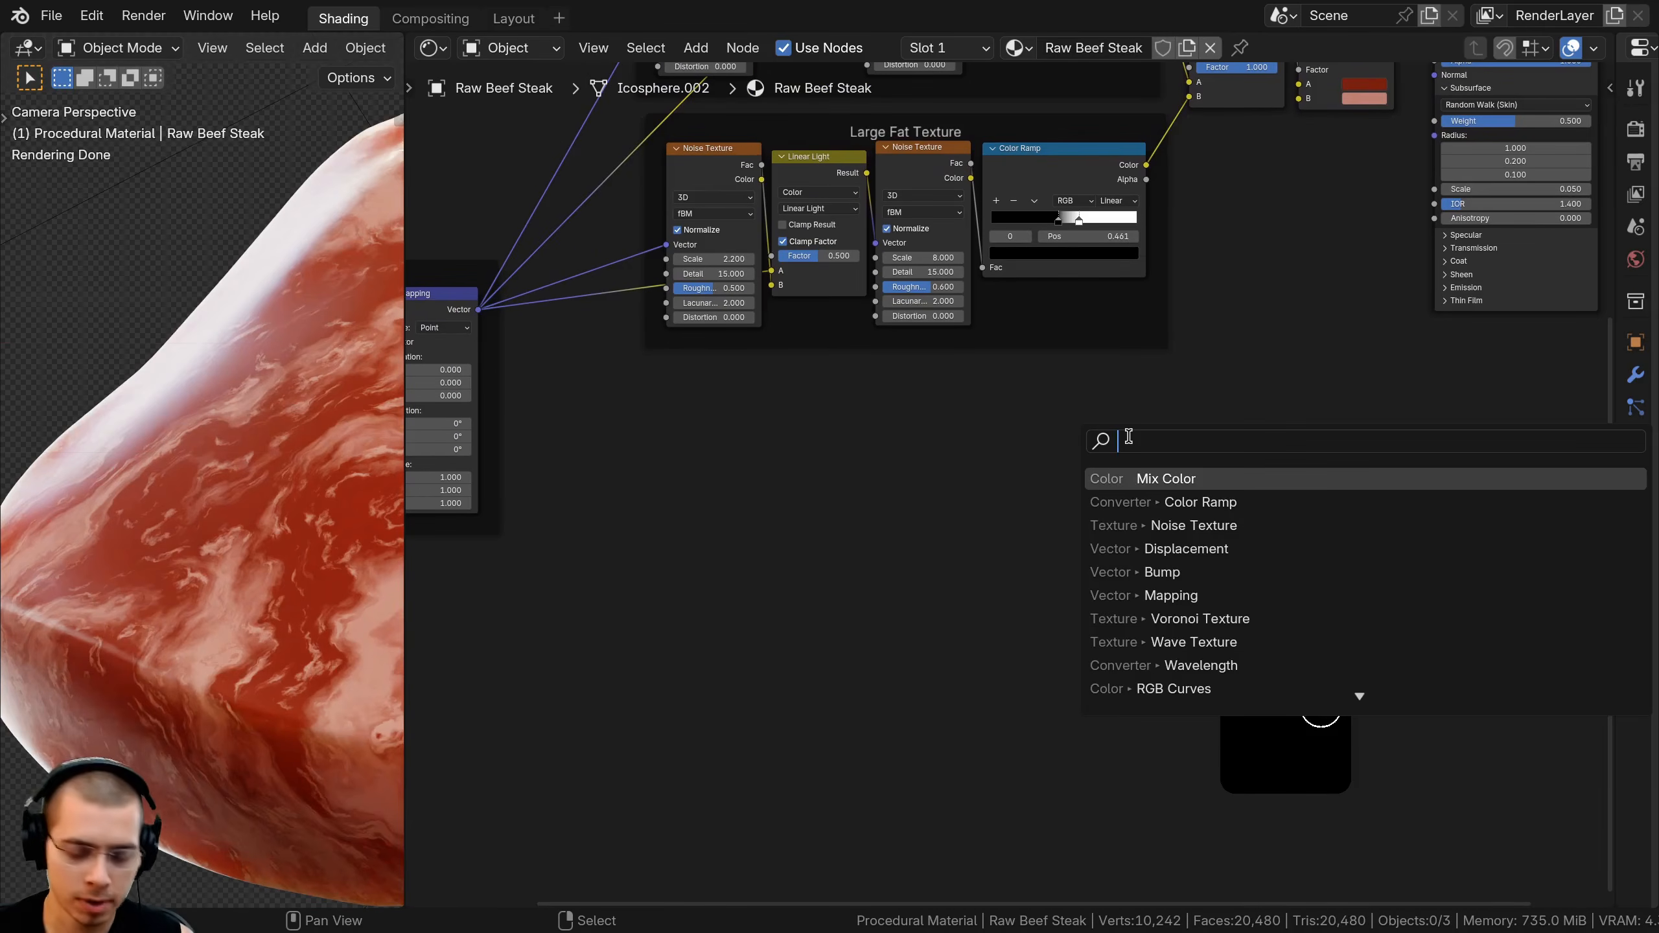
text(vor)
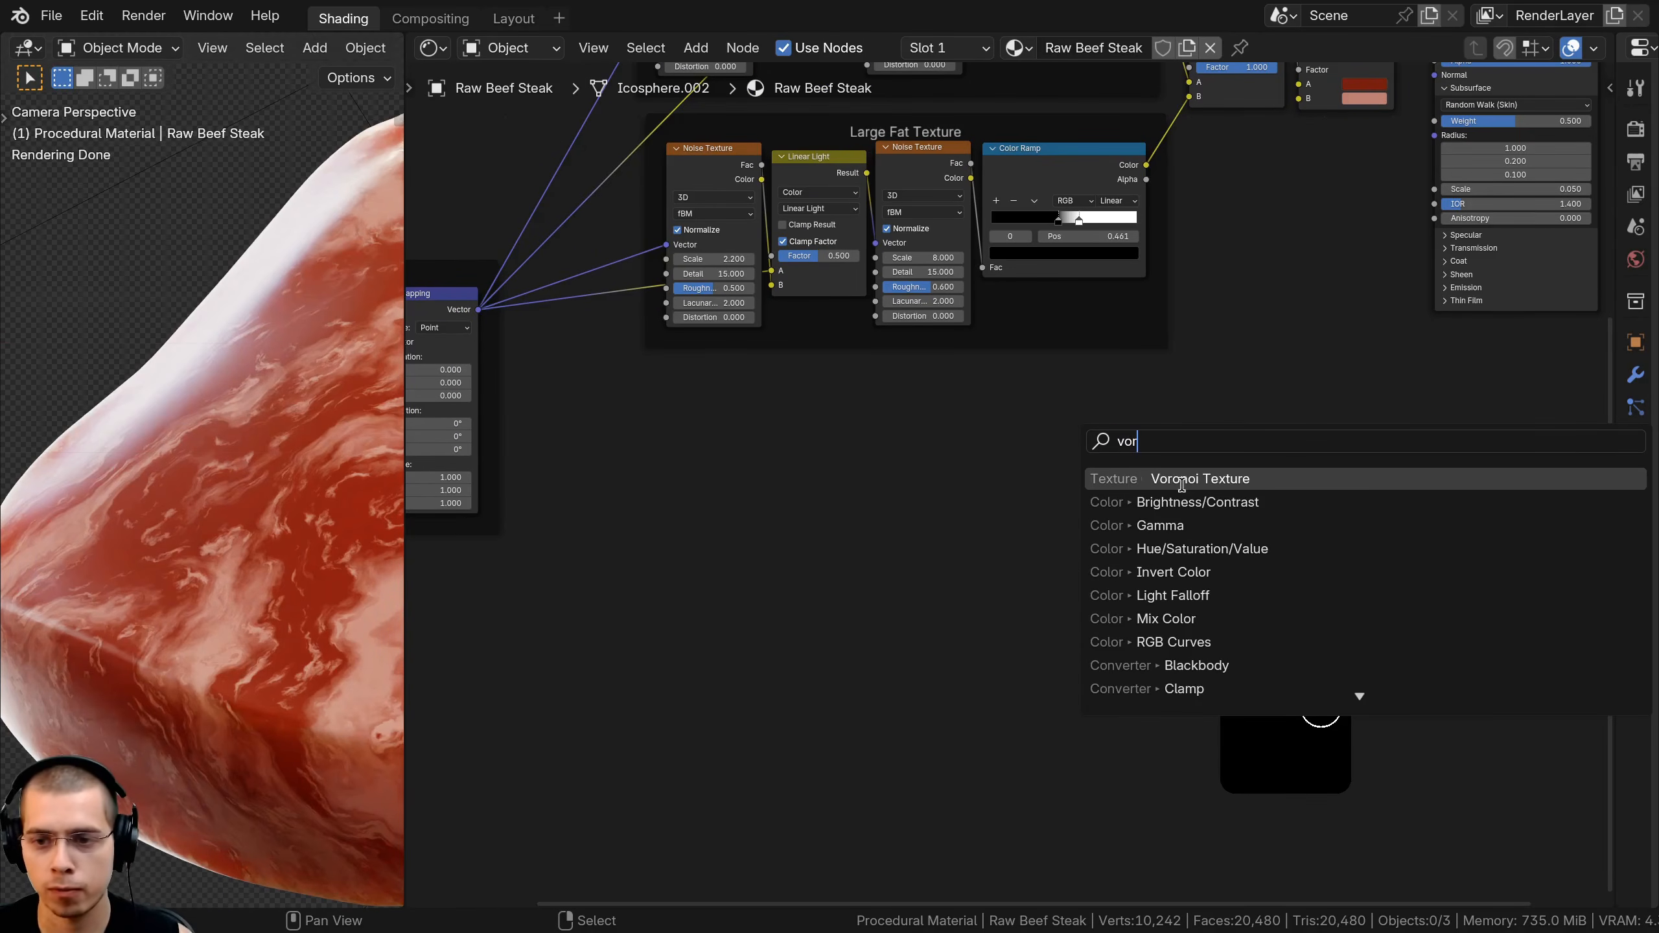
key(Return)
click(1030, 368)
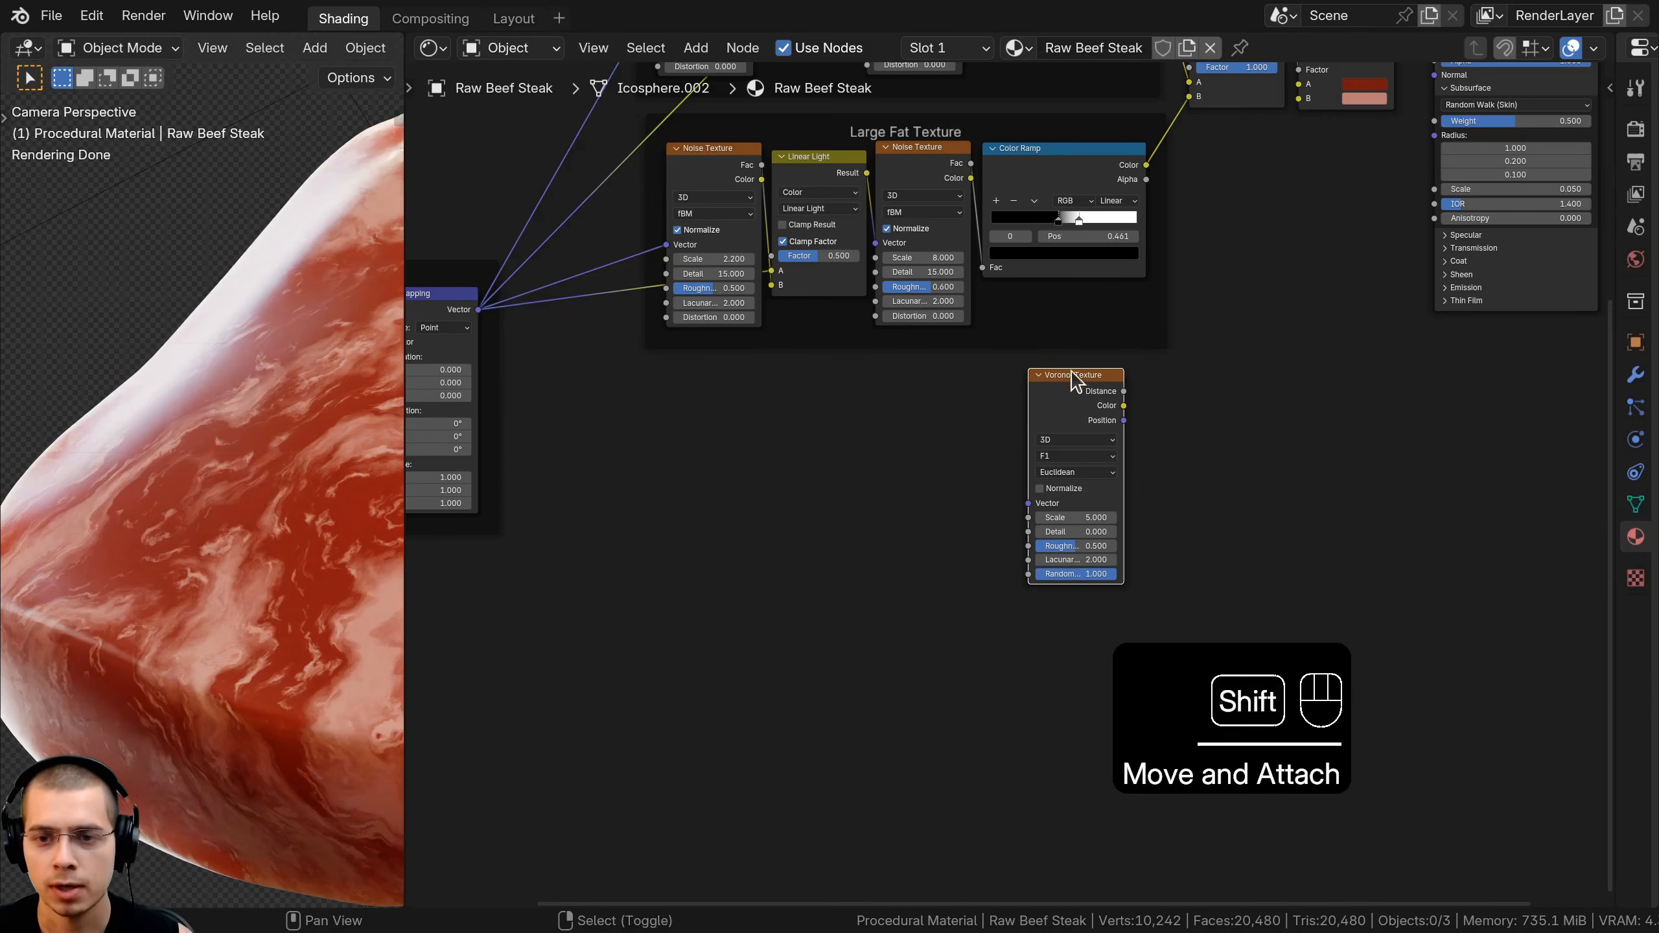
ctrl+shift+click(1072, 408)
scroll(164, 489, down, 2)
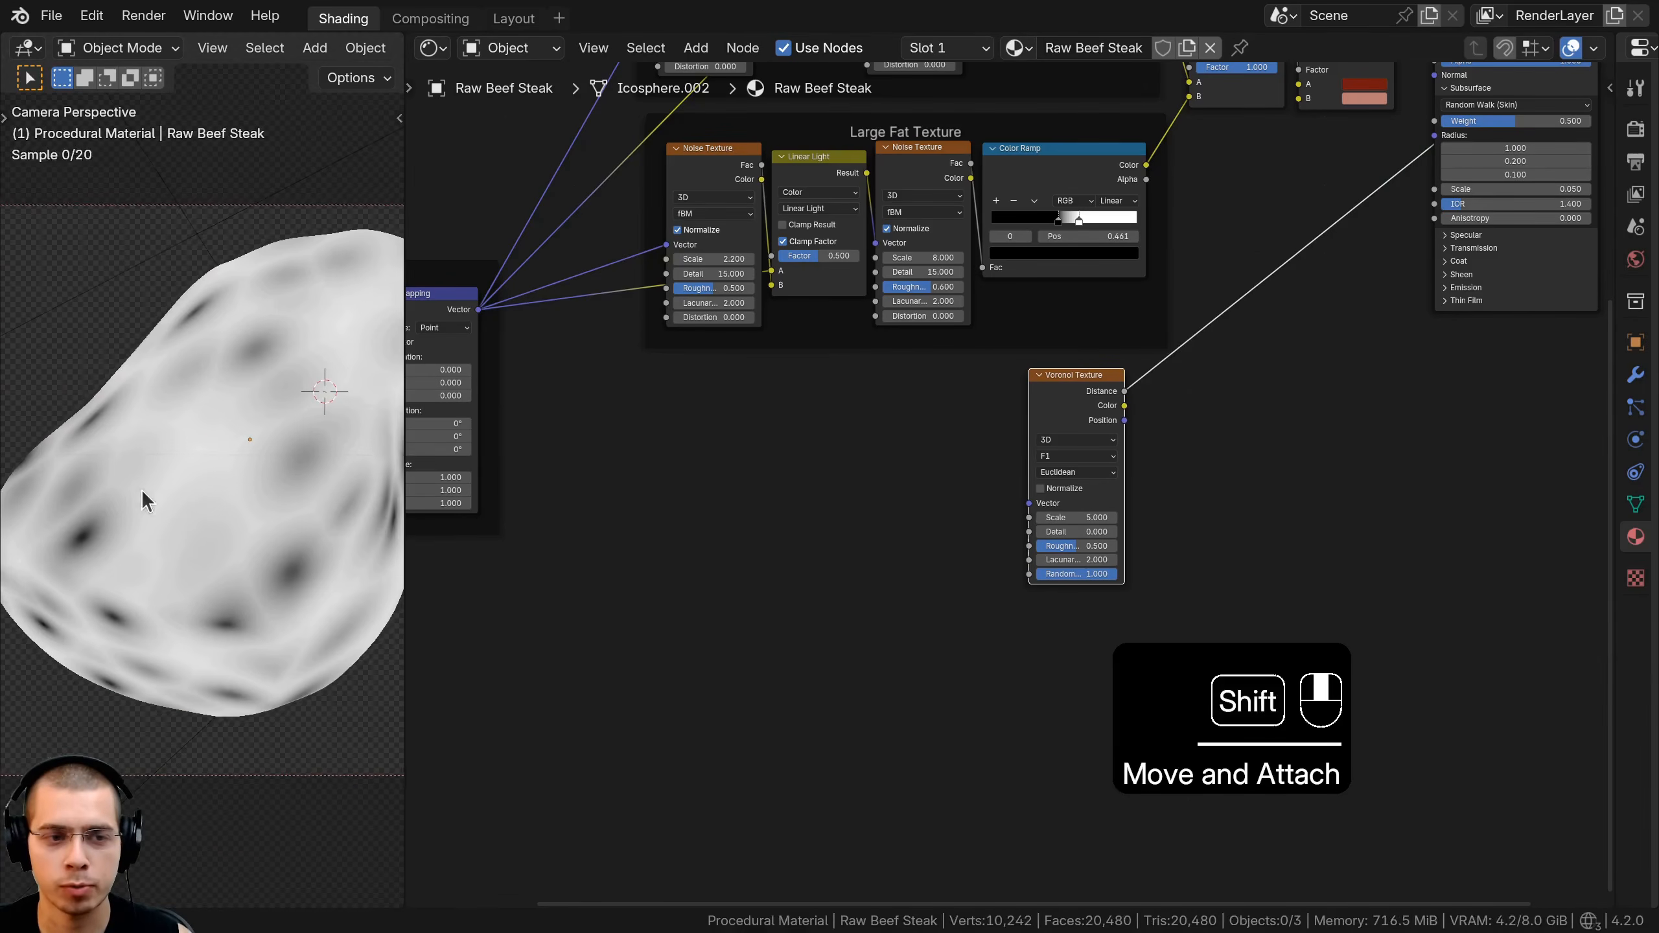
Set the Voronoi Texture's feature output to Distance to Edge and its scale to 150
scroll(1078, 510, up, 2)
click(1125, 443)
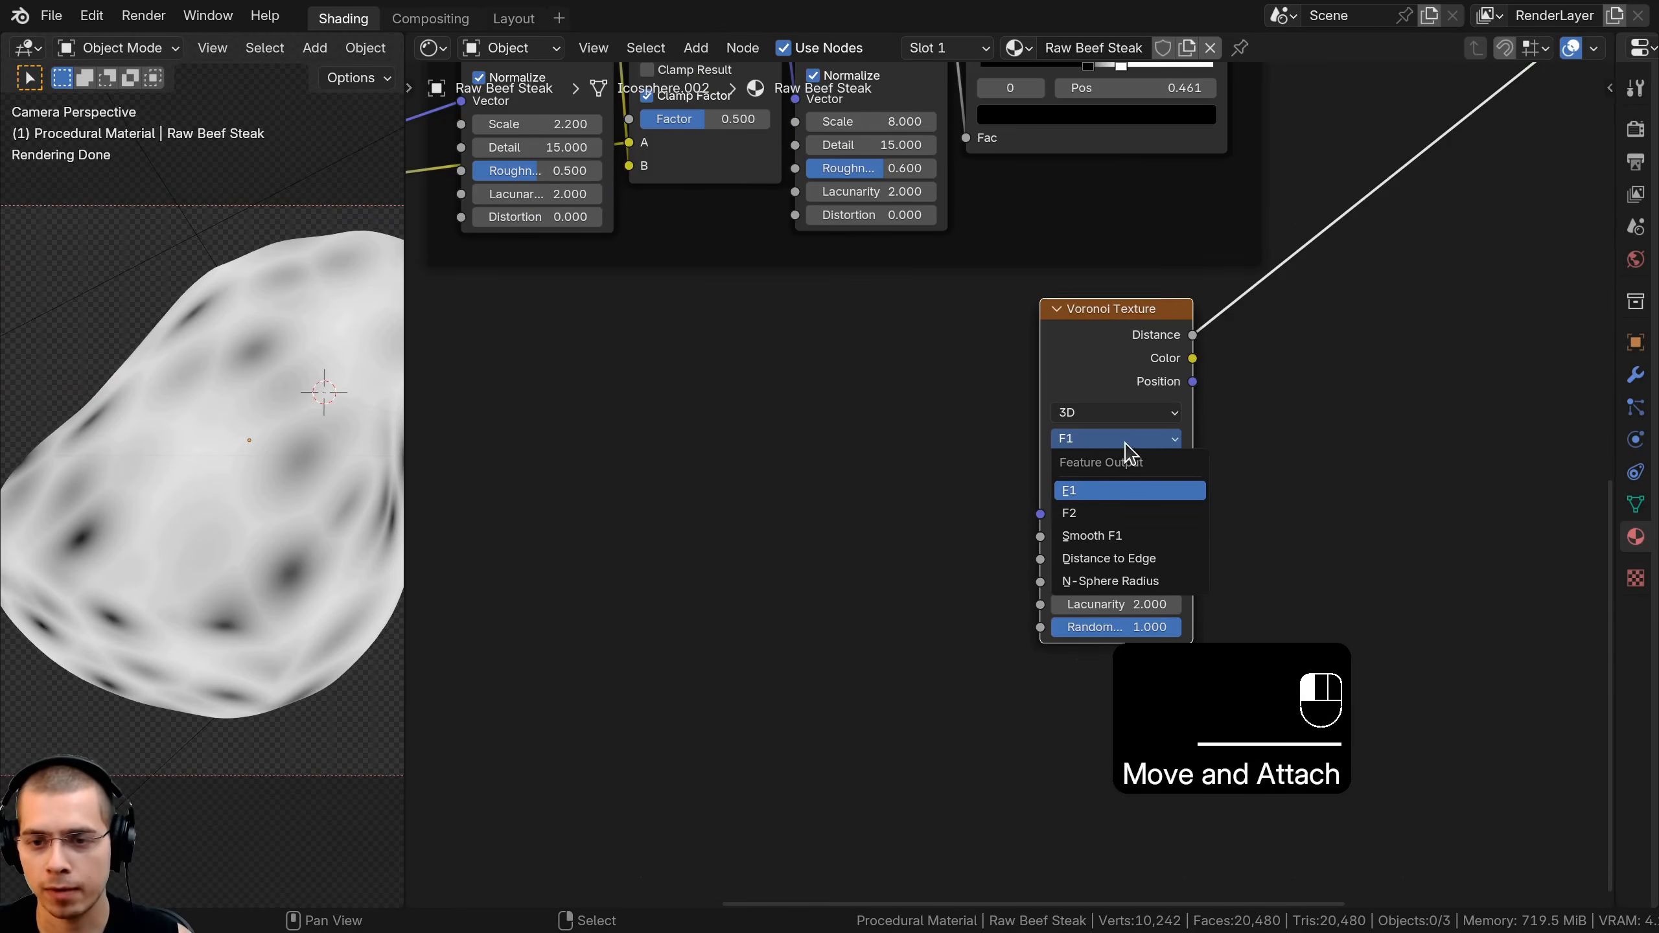
click(1133, 559)
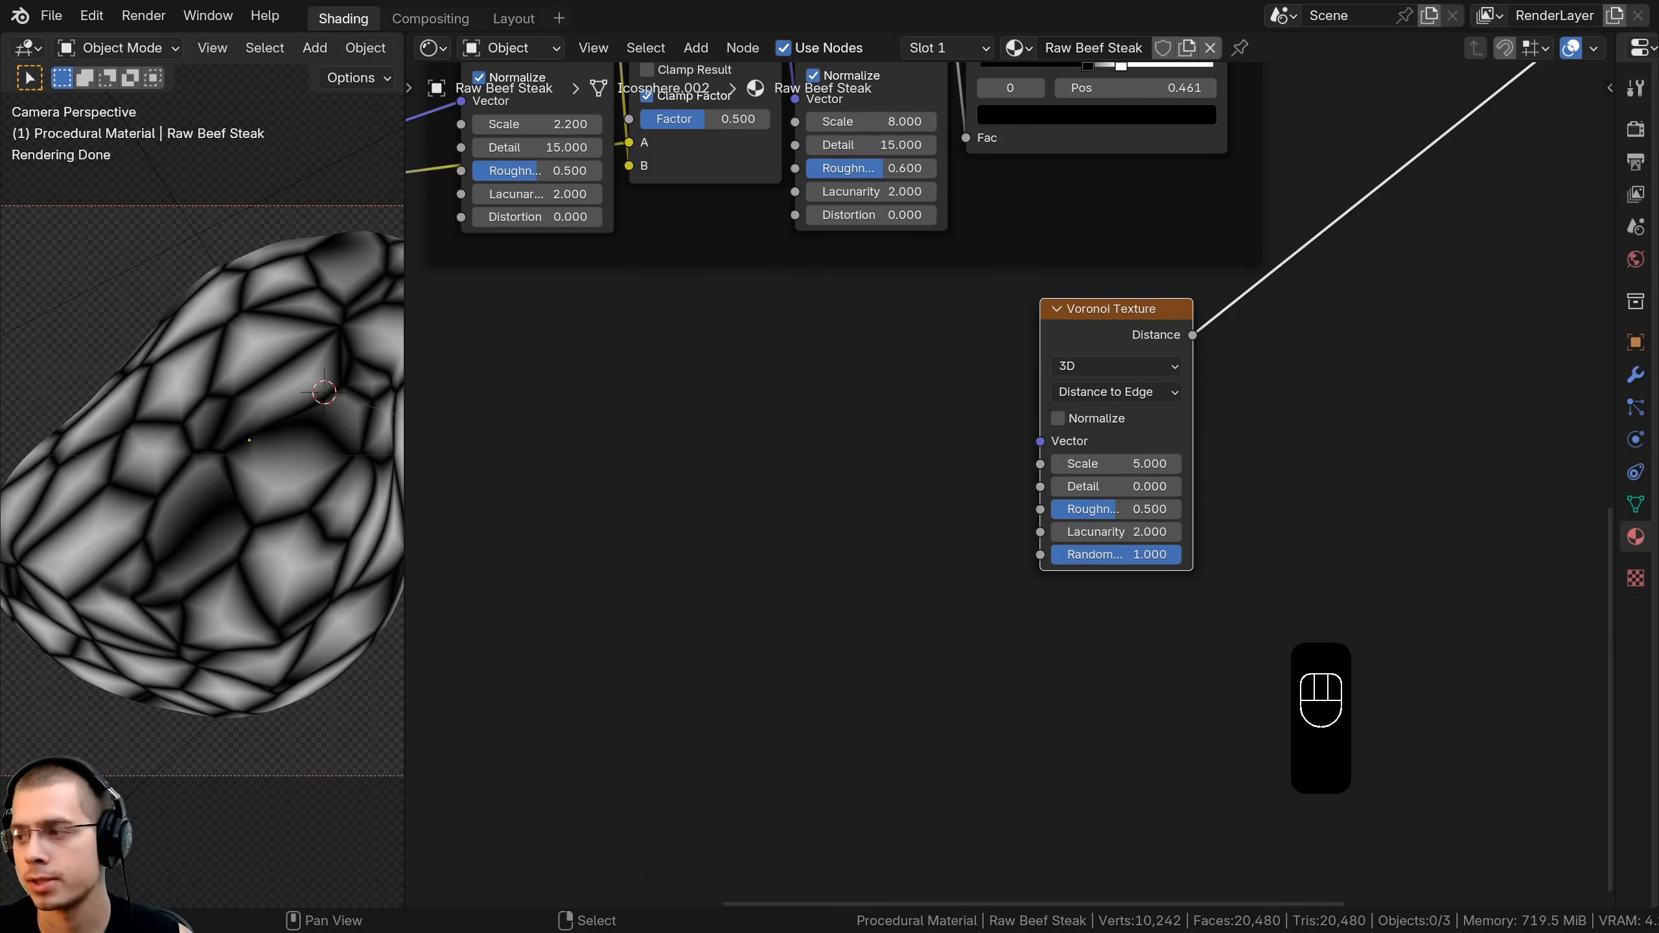
scroll(1008, 484, up, 2)
double_click(1116, 462)
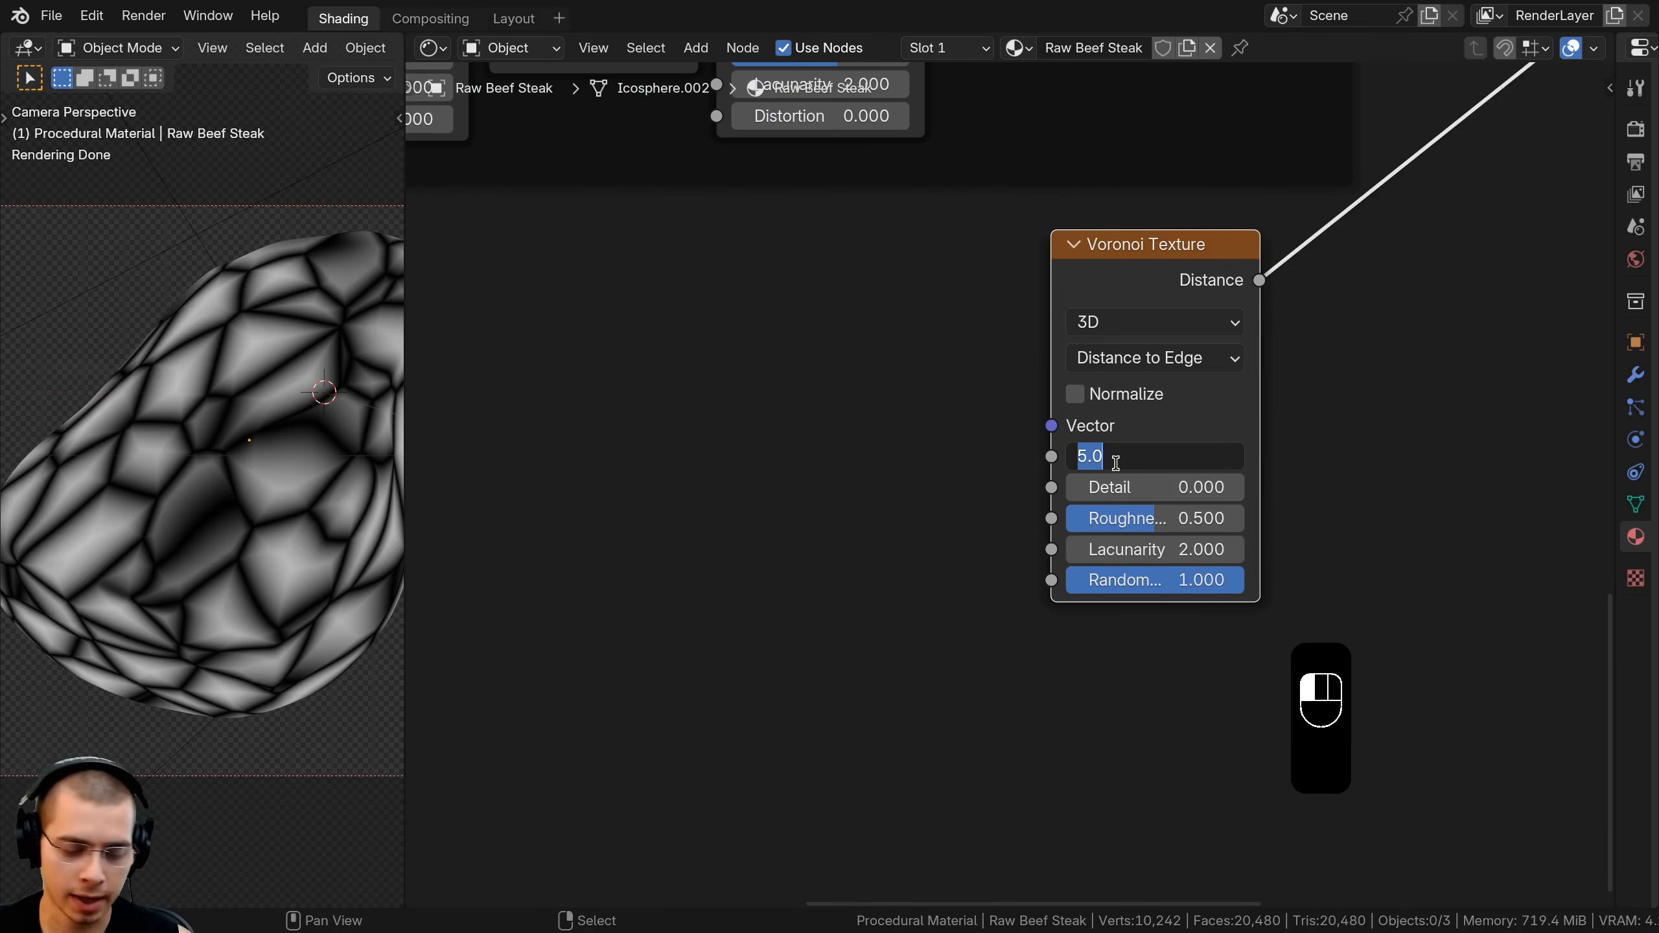
key(Return)
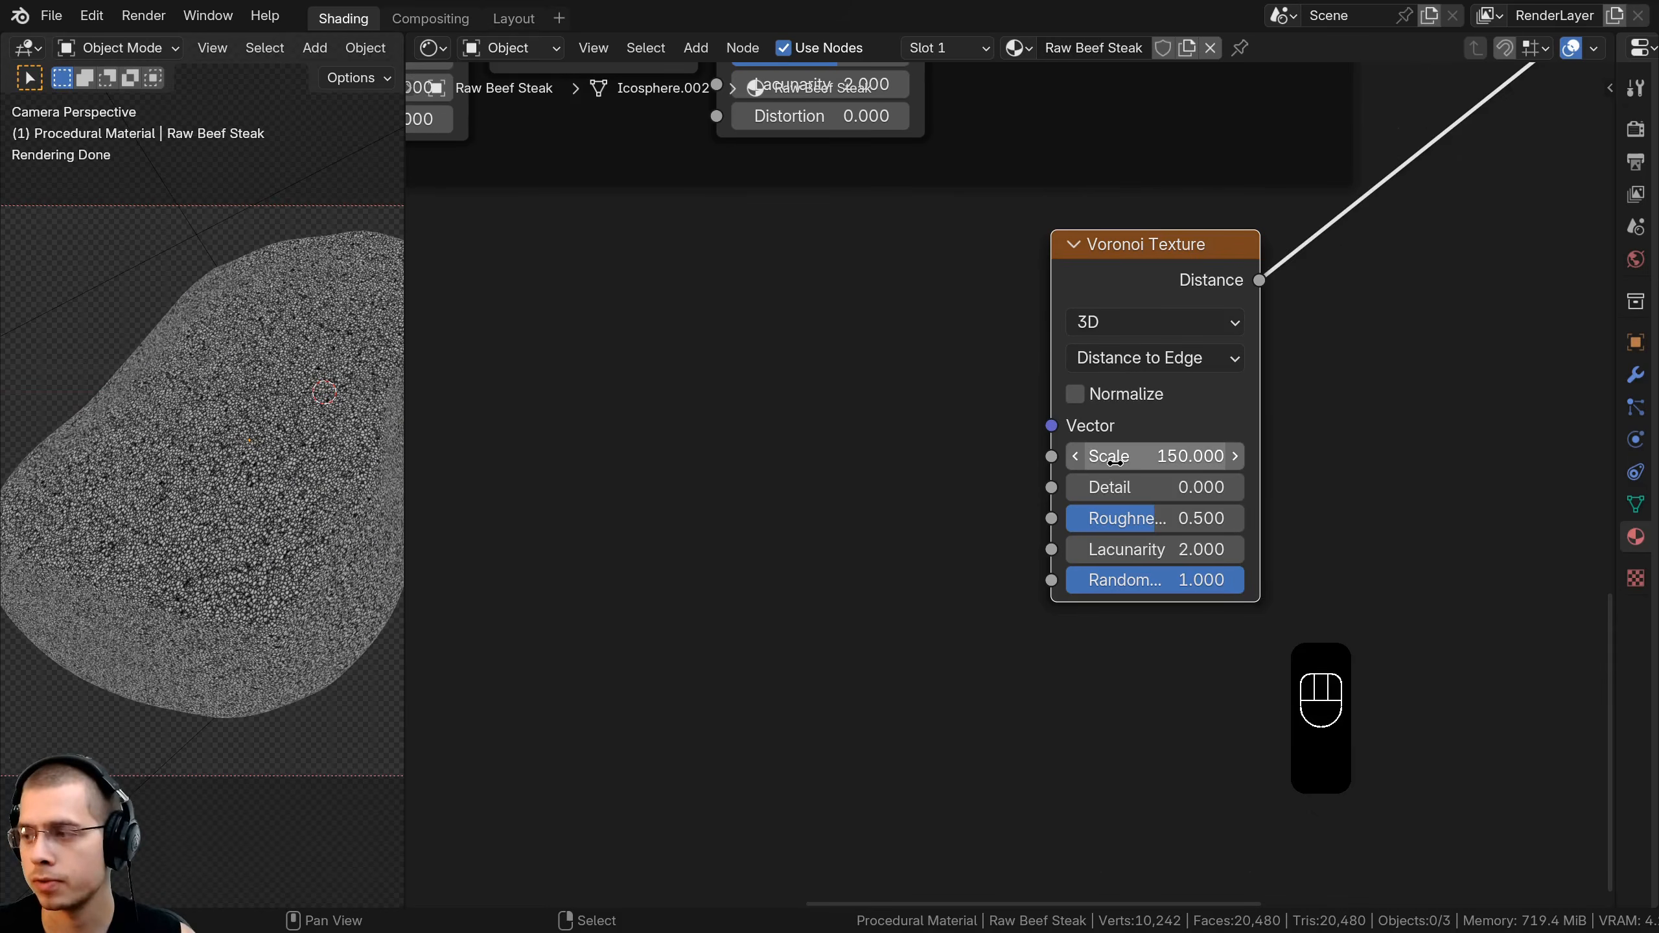
Set the Voronoi Texture's detail to 0.8 and its roughness to 0.63
double_click(1205, 495)
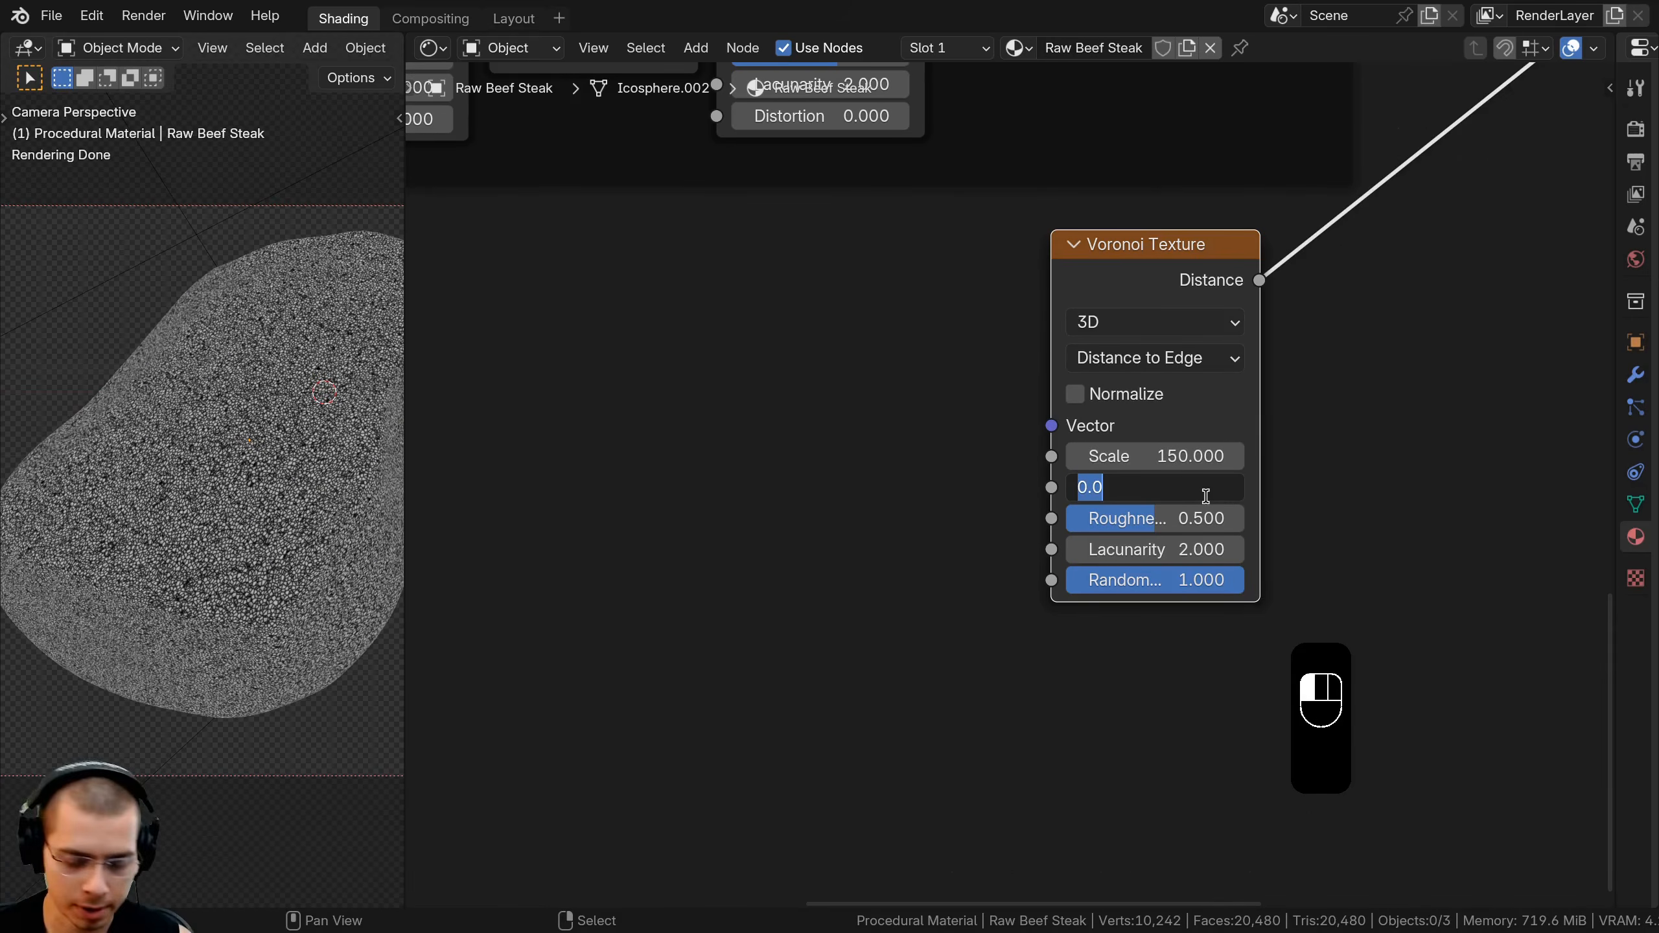
scroll(337, 667, up, 3)
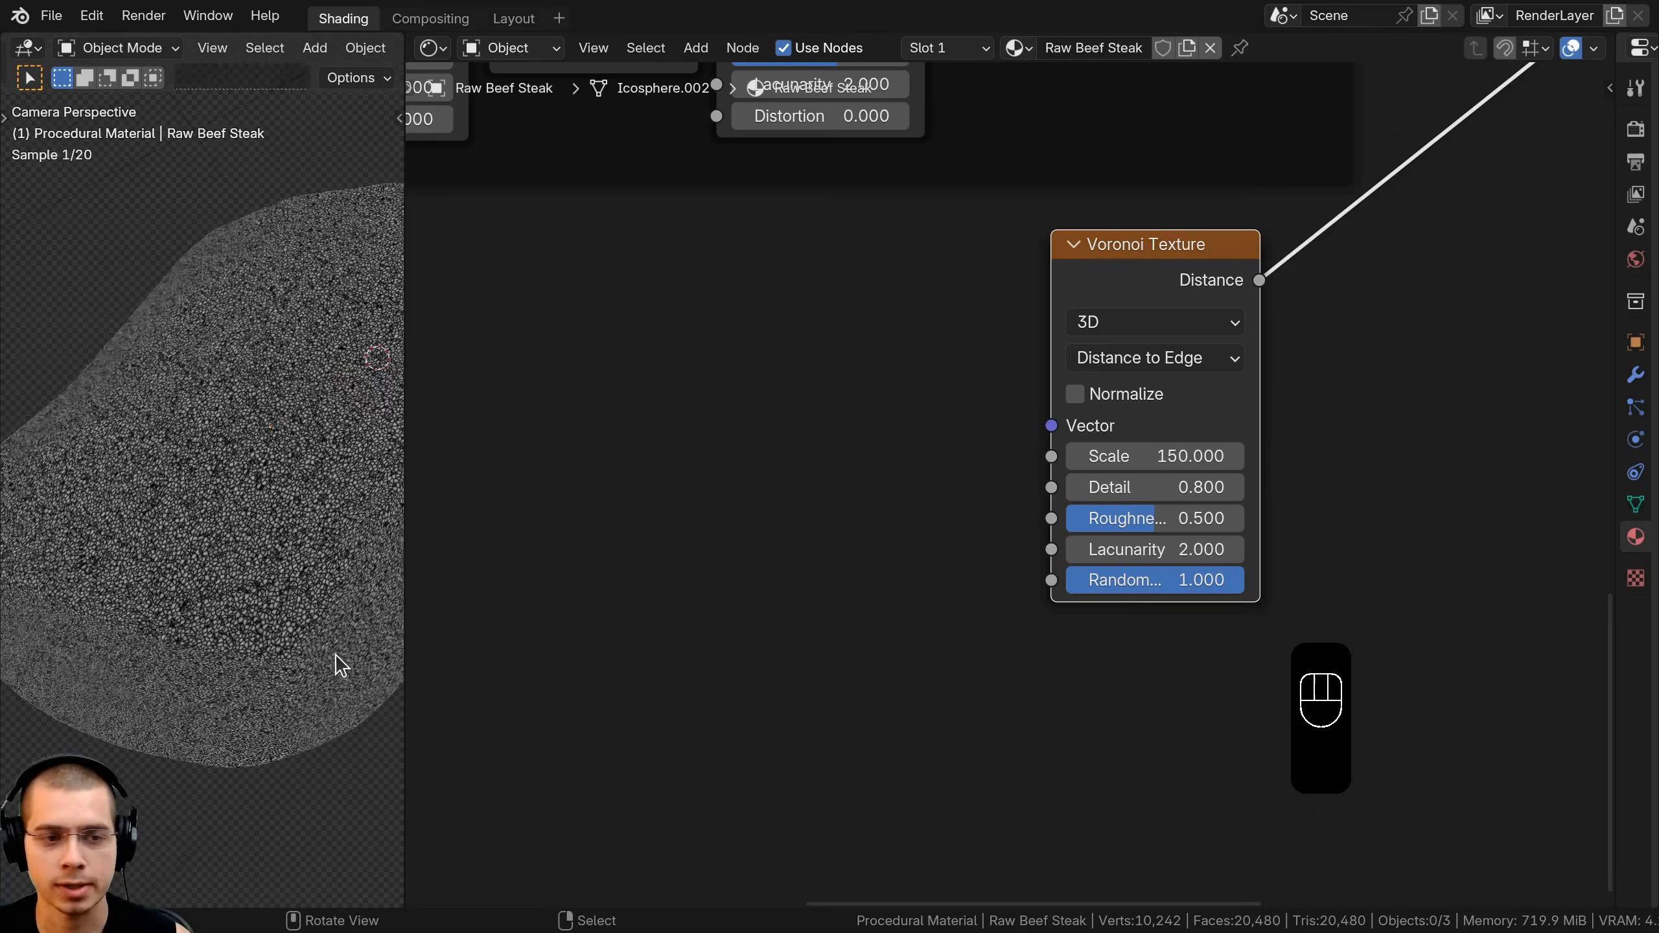
scroll(1143, 575, down, 2)
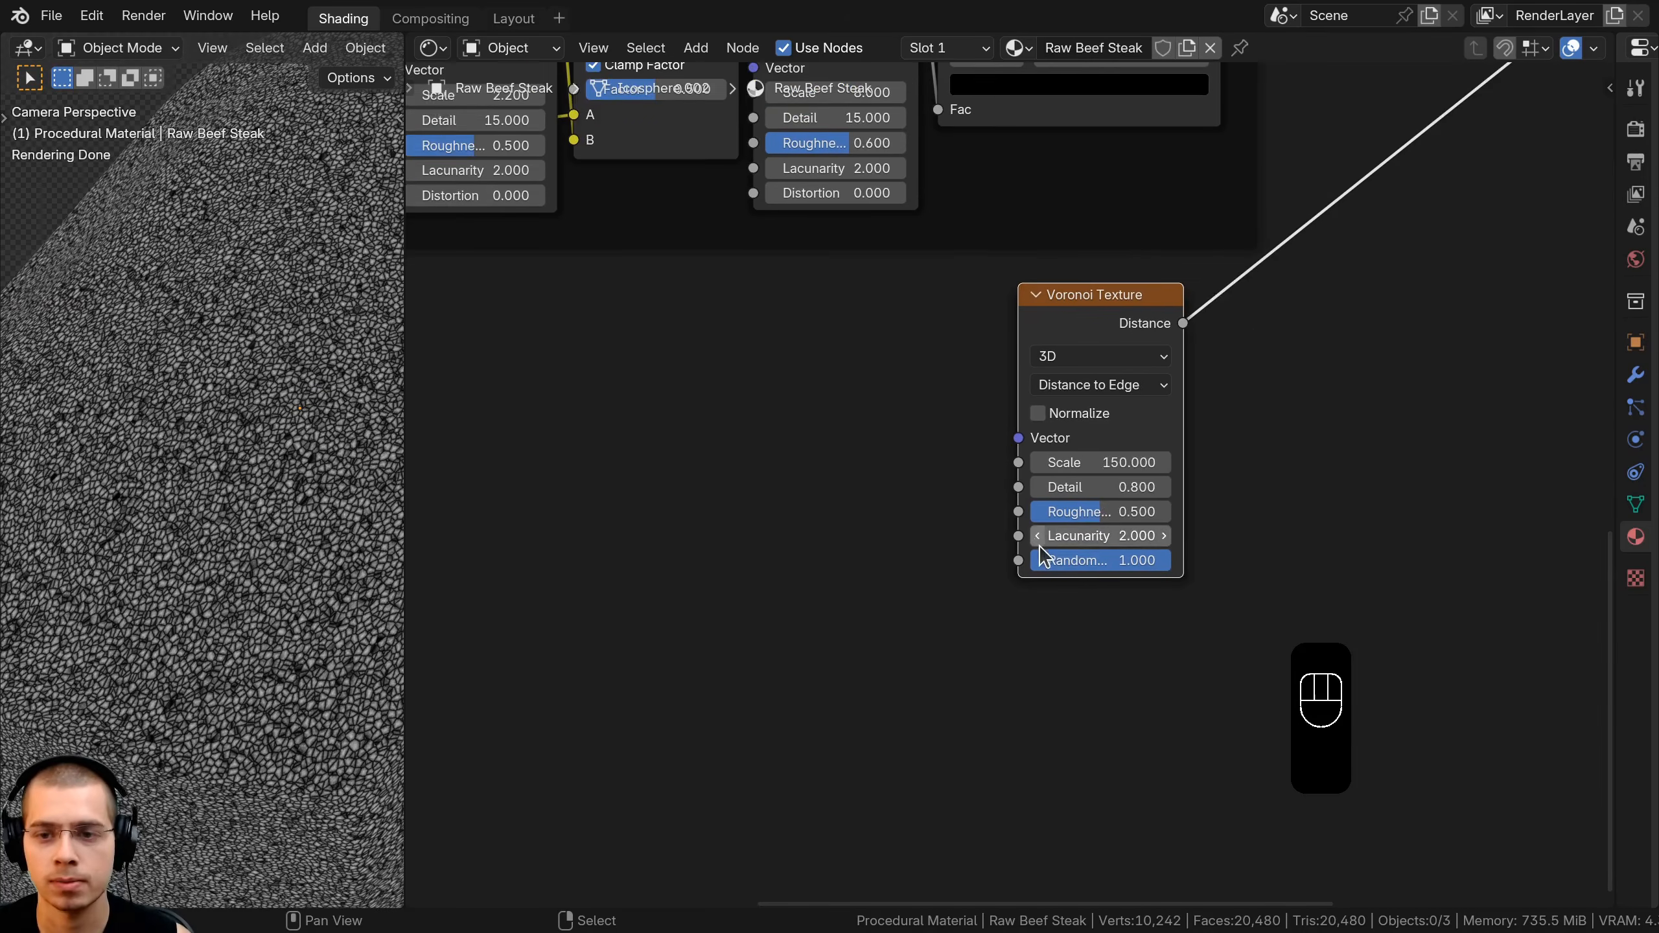
middle_drag(1044, 555, 1005, 564)
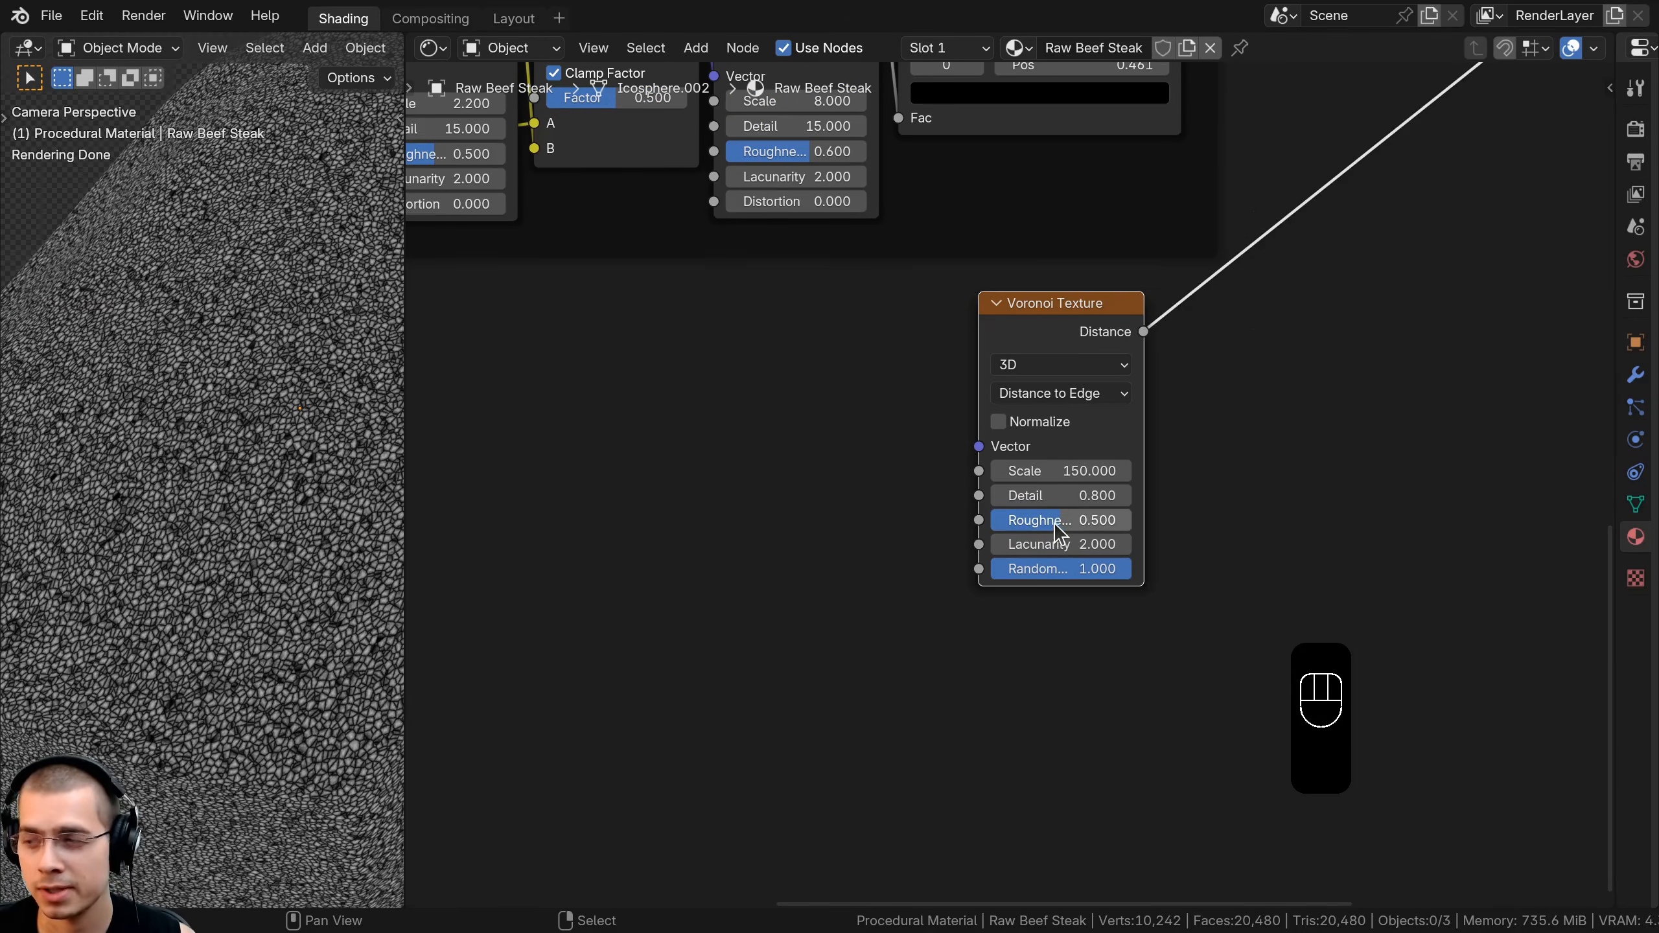
click(1055, 521)
text(.6)
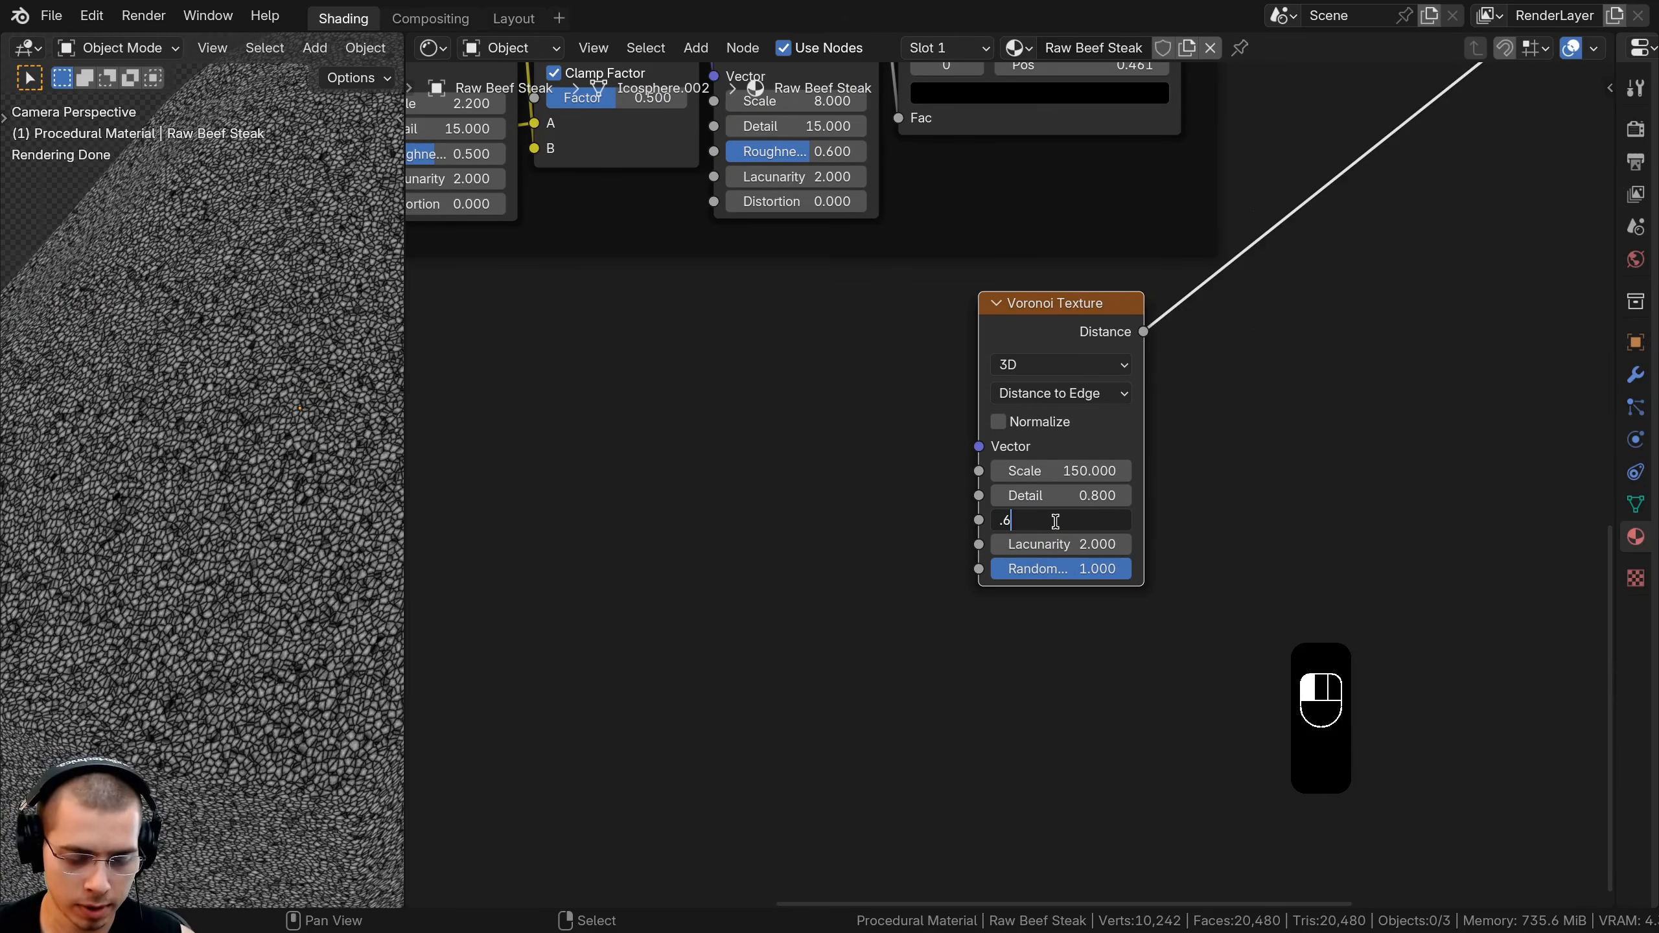
text(3)
key(Return)
Connect the Mapping node's Vector output to the Voronoi Texture's Vector input
scroll(970, 418, down, 5)
middle_drag(972, 418, 1086, 461)
drag(1094, 422, 1046, 431)
middle_drag(896, 416, 1138, 376)
click(674, 278)
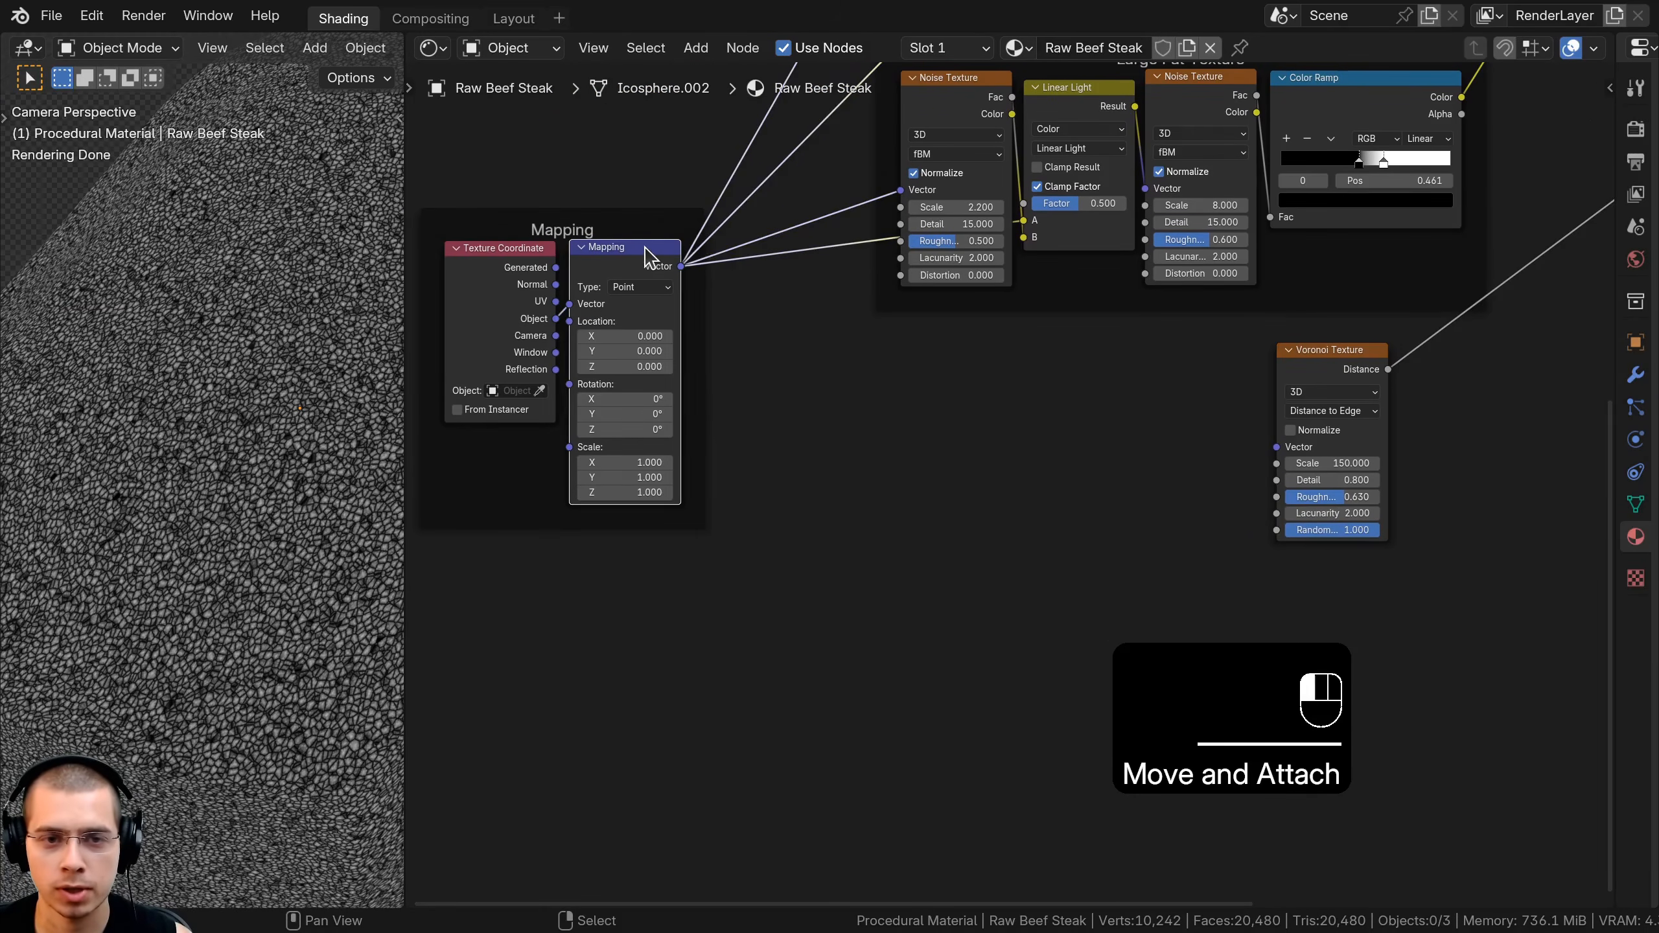
drag(679, 268, 1276, 447)
middle_drag(1403, 384, 1364, 394)
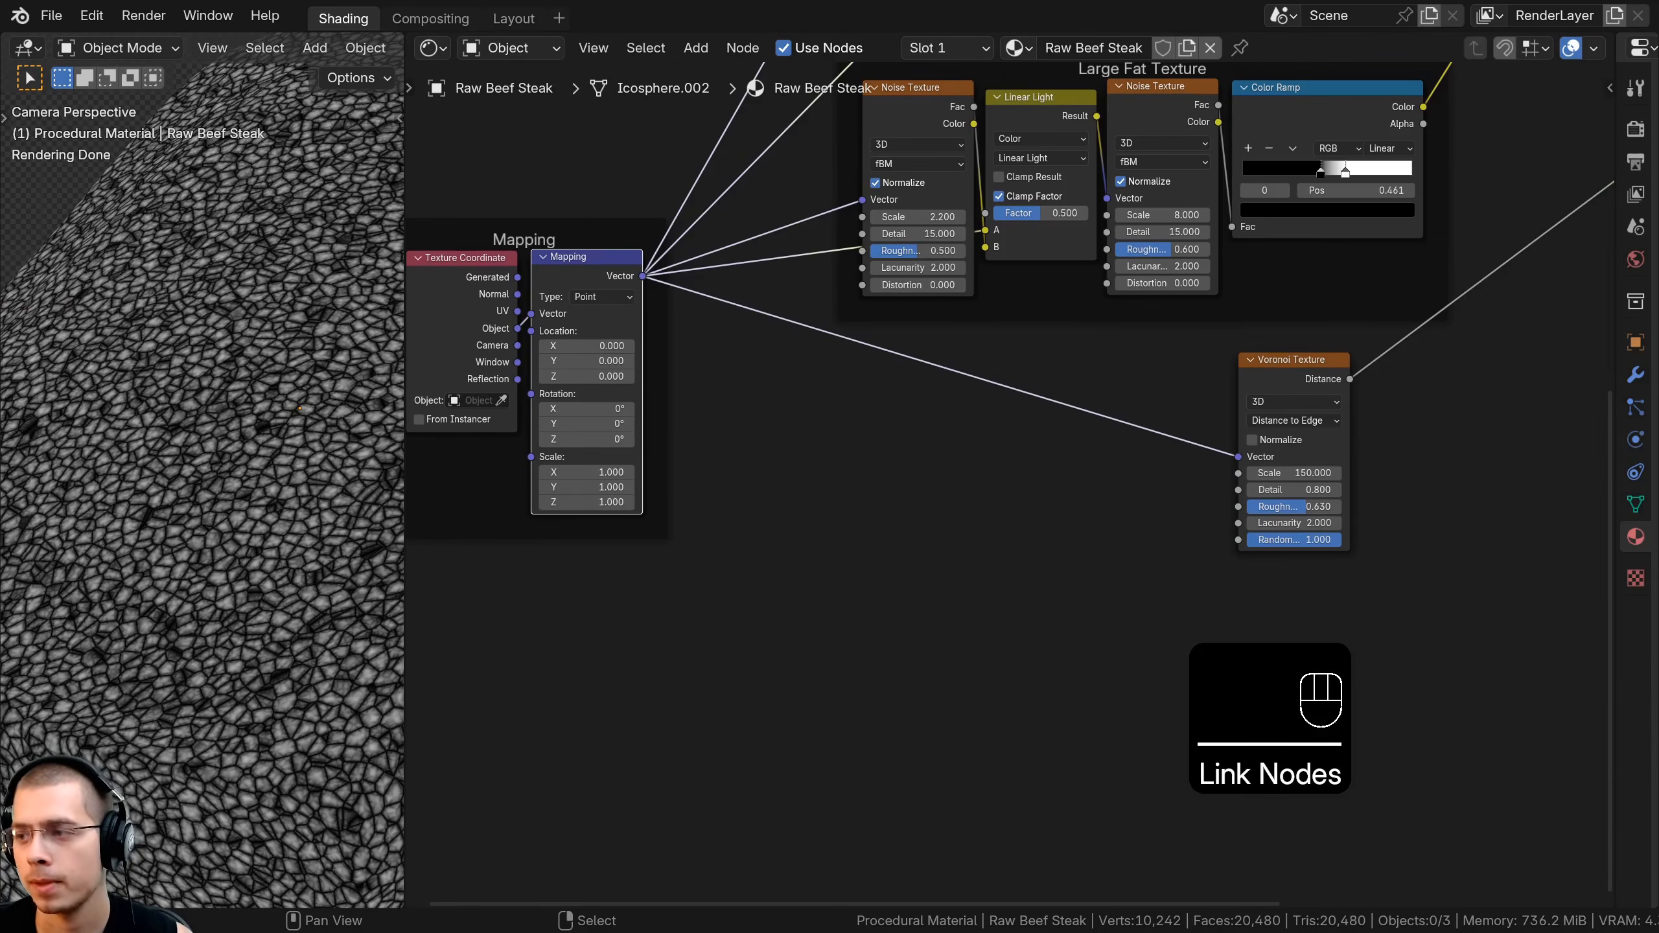
middle_drag(1117, 392, 1104, 392)
drag(1282, 380, 1283, 392)
Insert a Noise Texture between the Mapping and Voronoi Texture nodes, feeding its Color output into the Voronoi's Vector input
middle_drag(974, 359, 866, 493)
scroll(868, 487, up, 3)
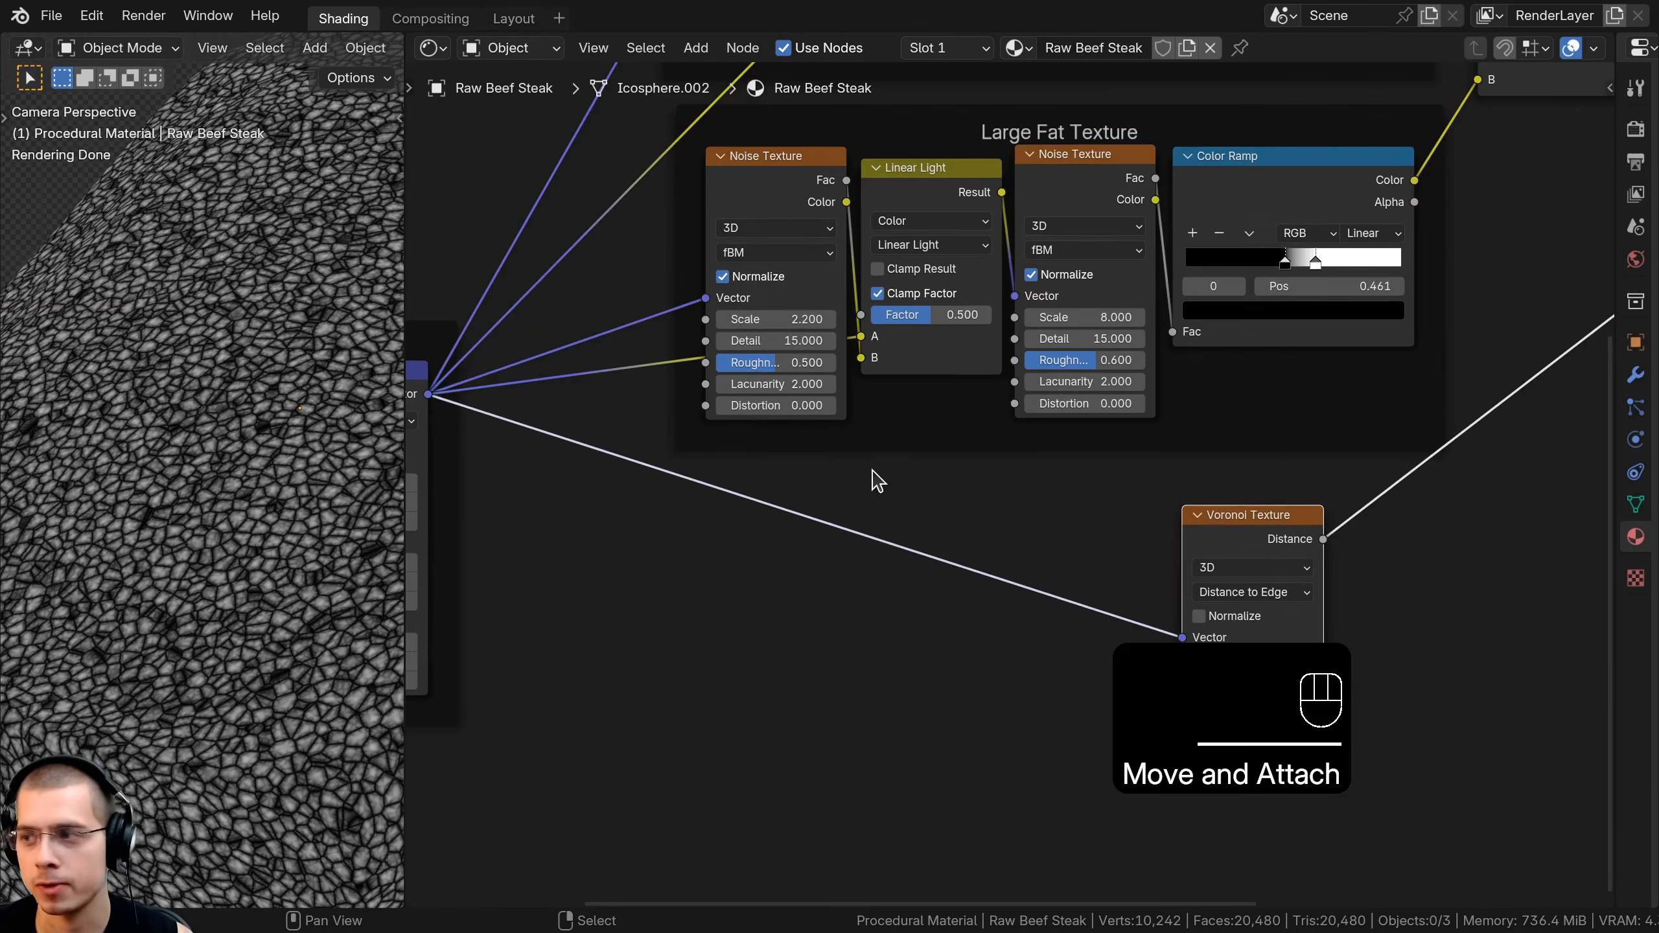
click(796, 199)
click(912, 196)
scroll(954, 294, down, 4)
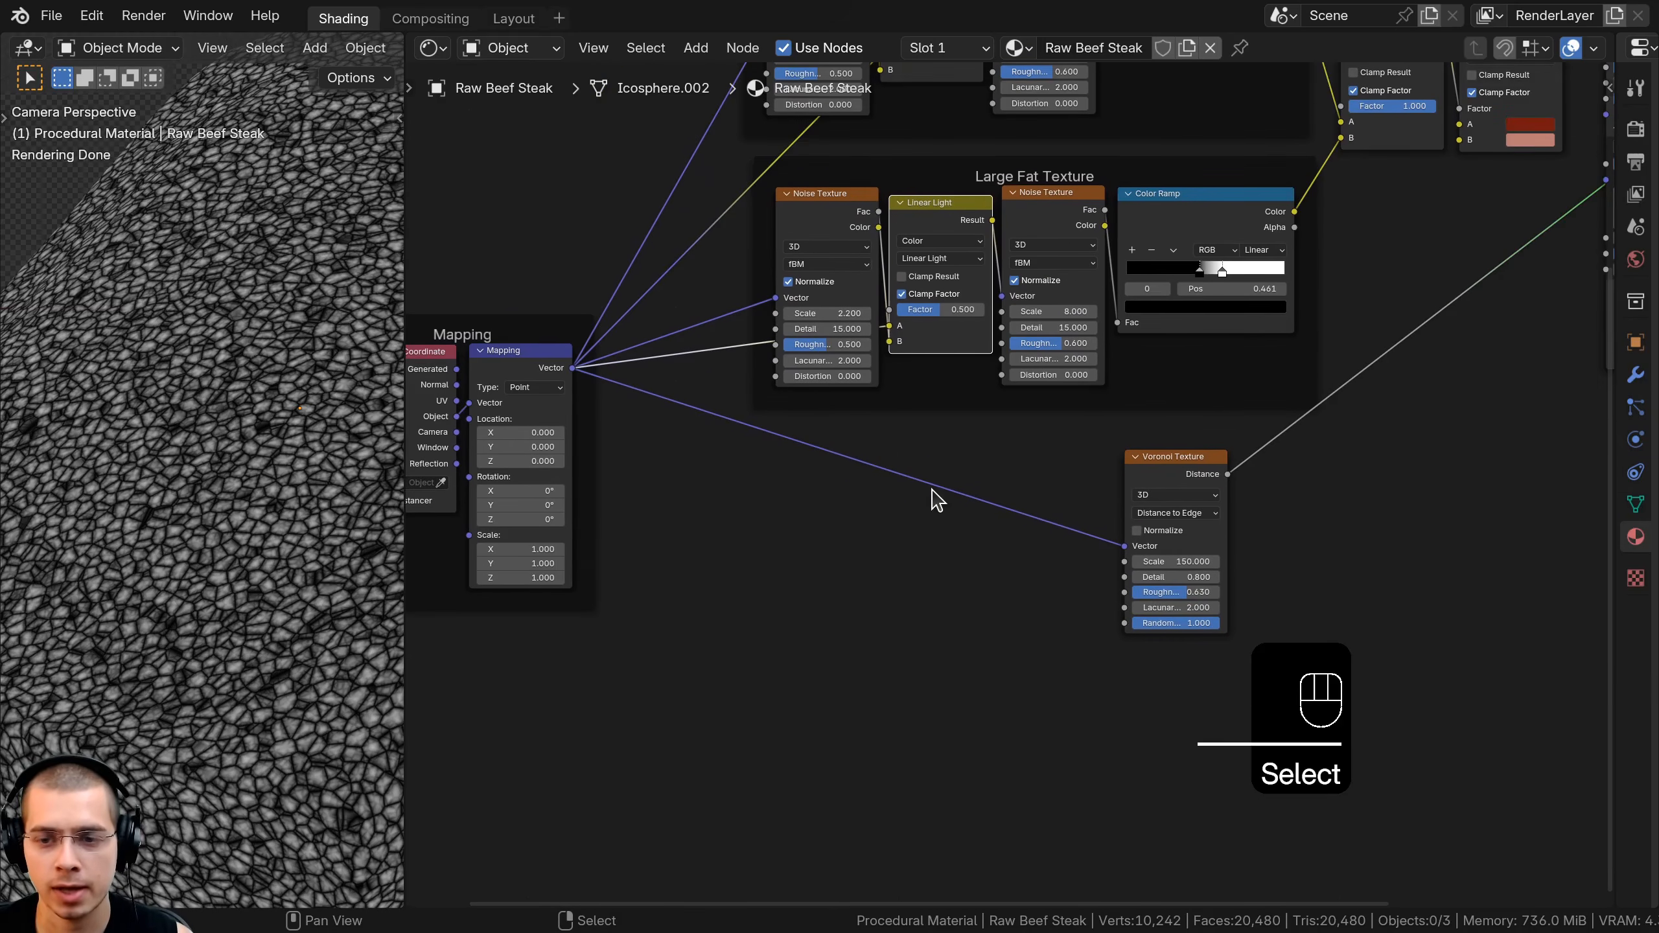
middle_drag(928, 459, 944, 432)
key(shift+a)
text(snois)
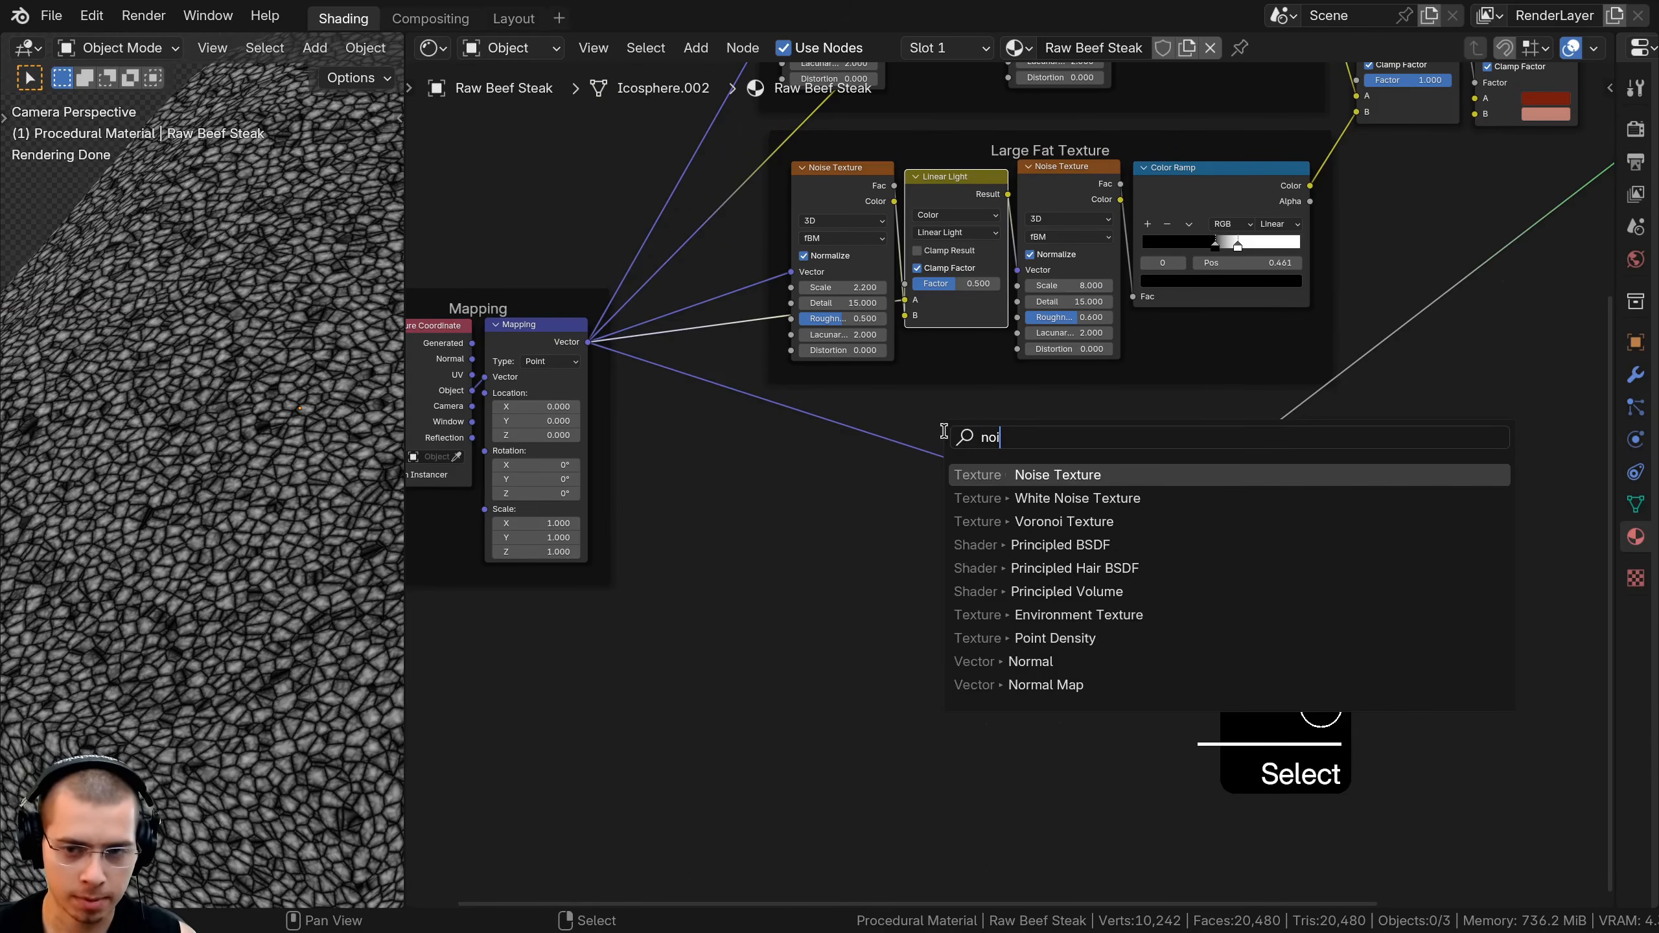
click(978, 475)
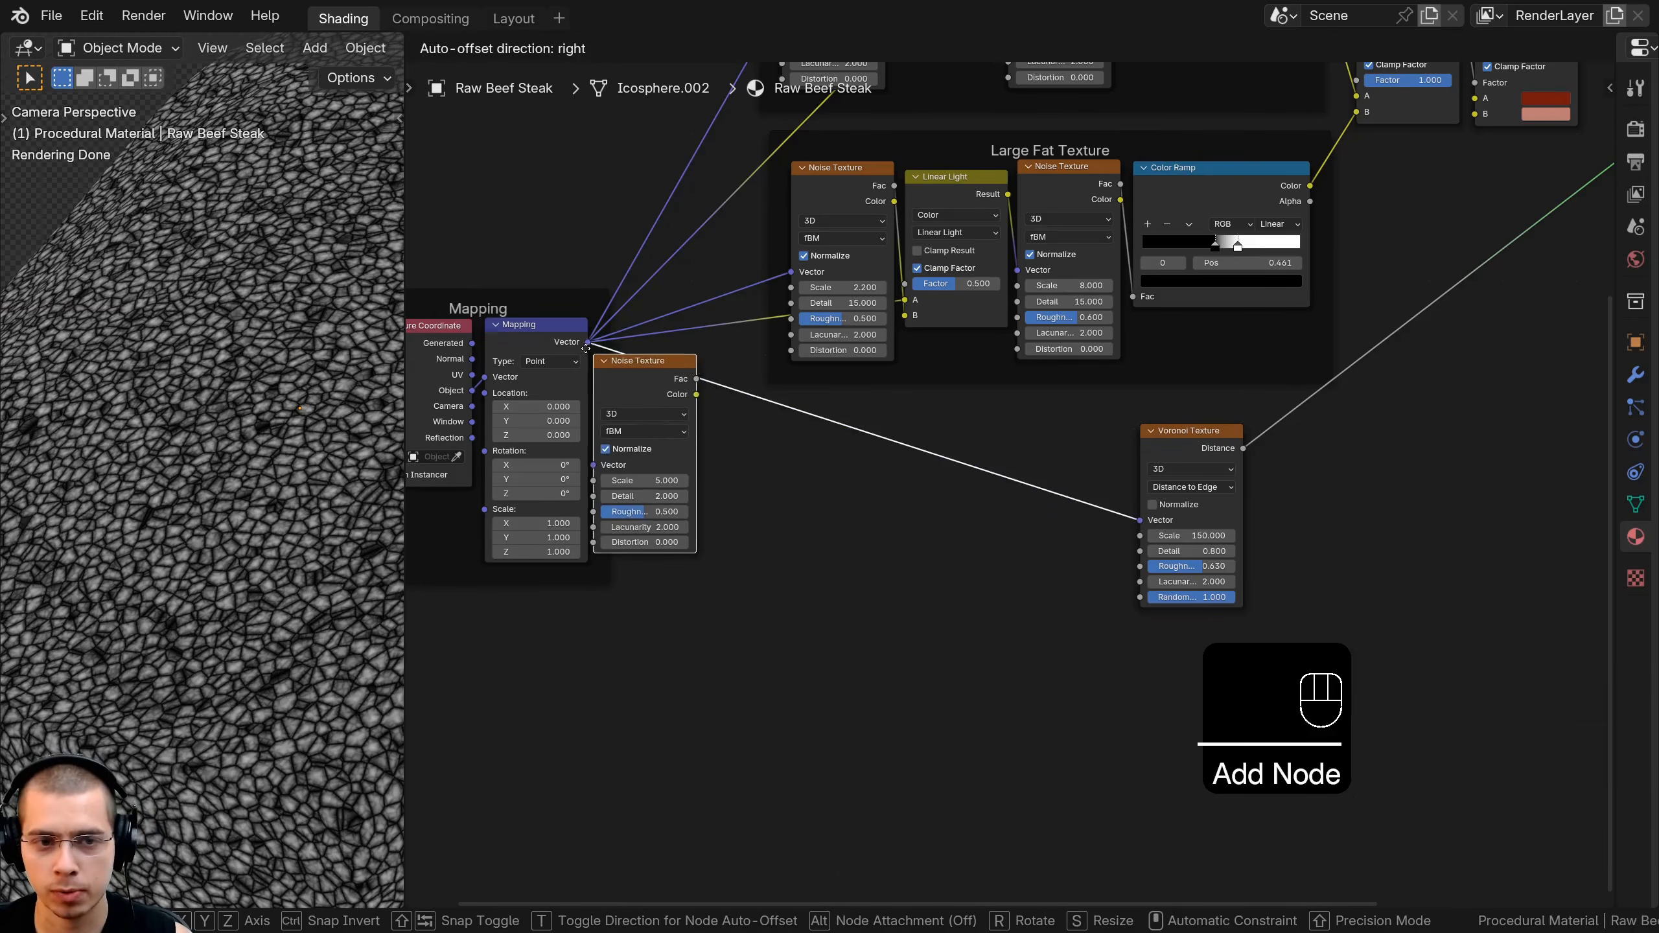
click(857, 460)
Set the new Noise Texture's scale to 3.55 and detail to 15, and check the pattern on the steak
scroll(945, 500, up, 5)
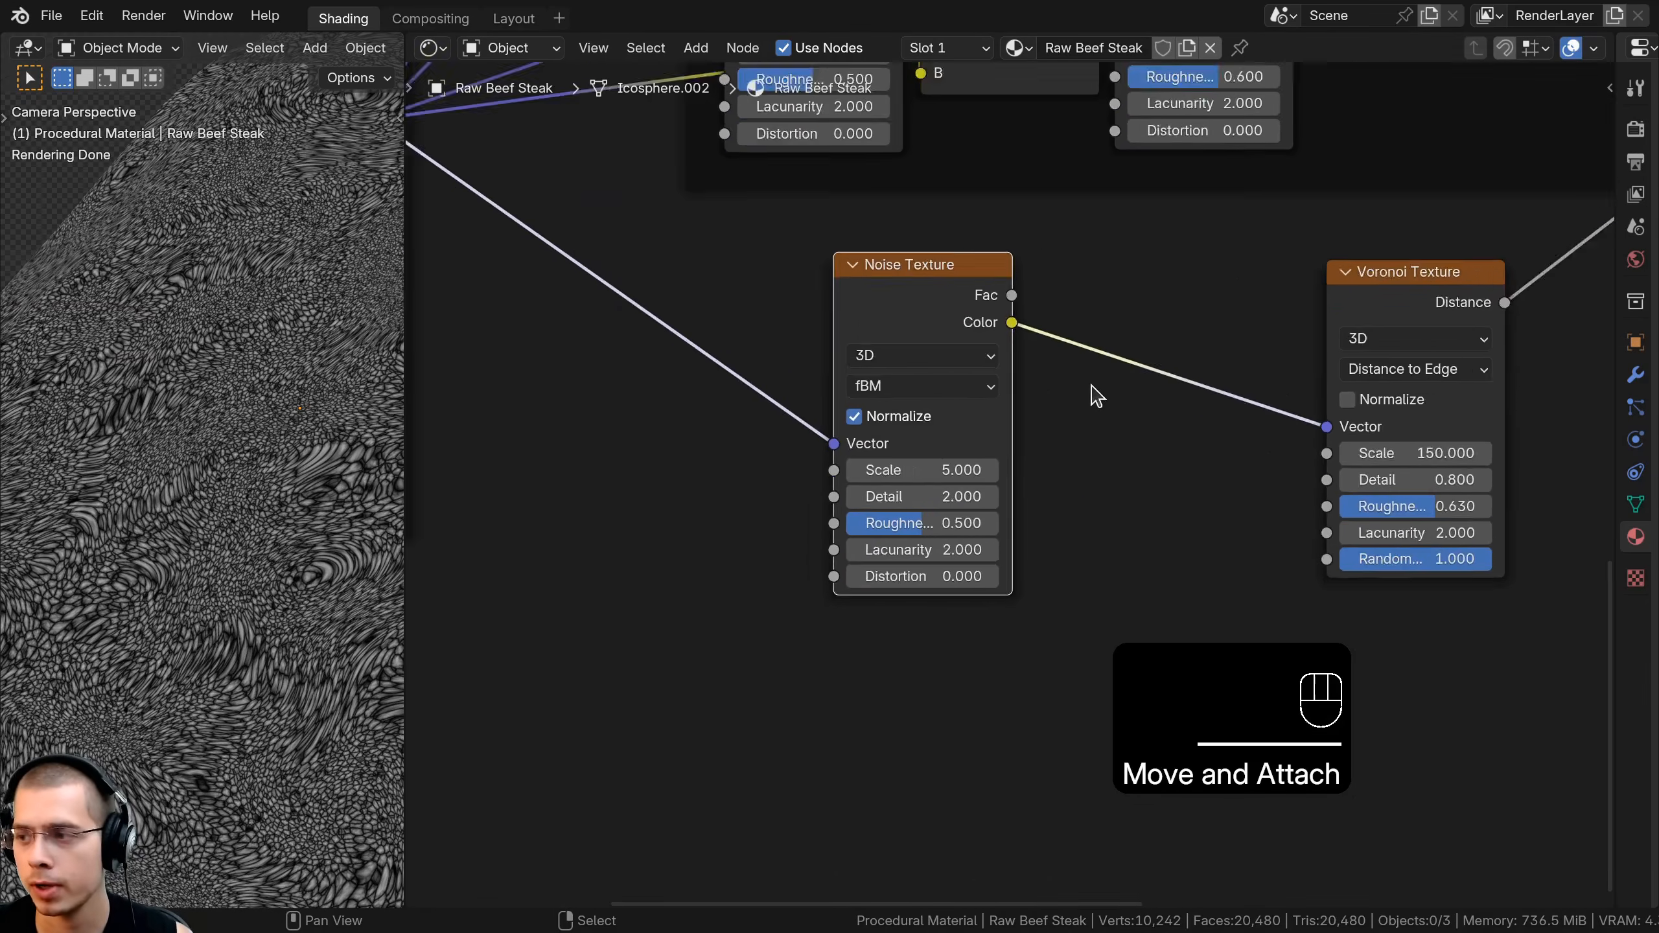
click(851, 465)
text(3.55)
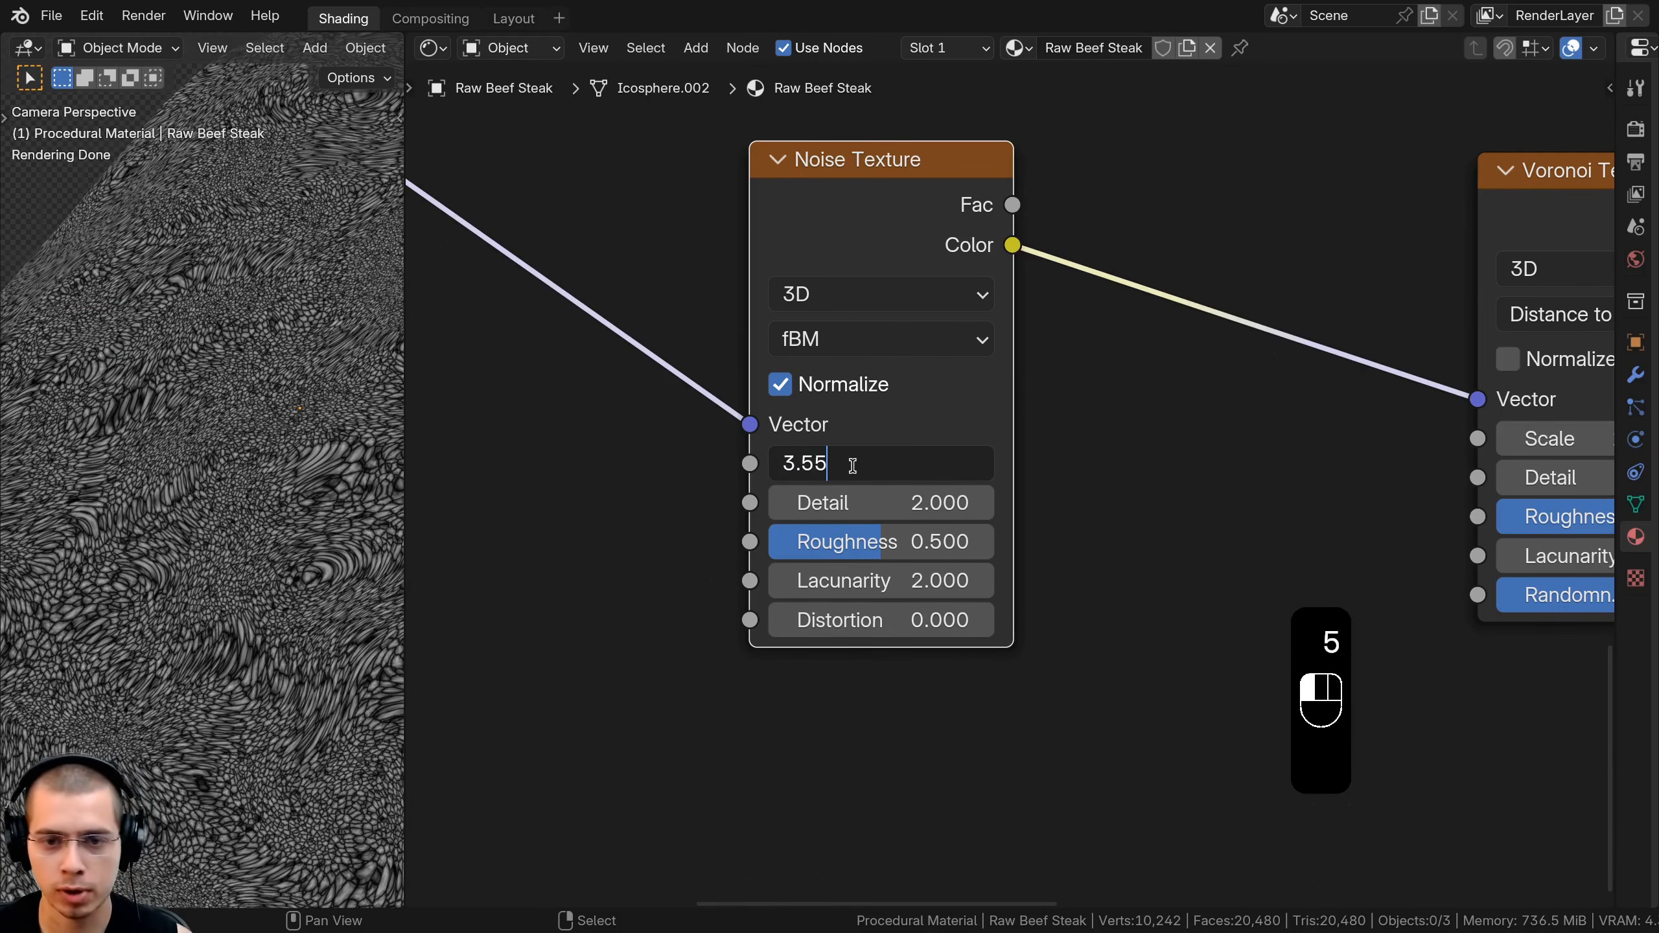
key(Return)
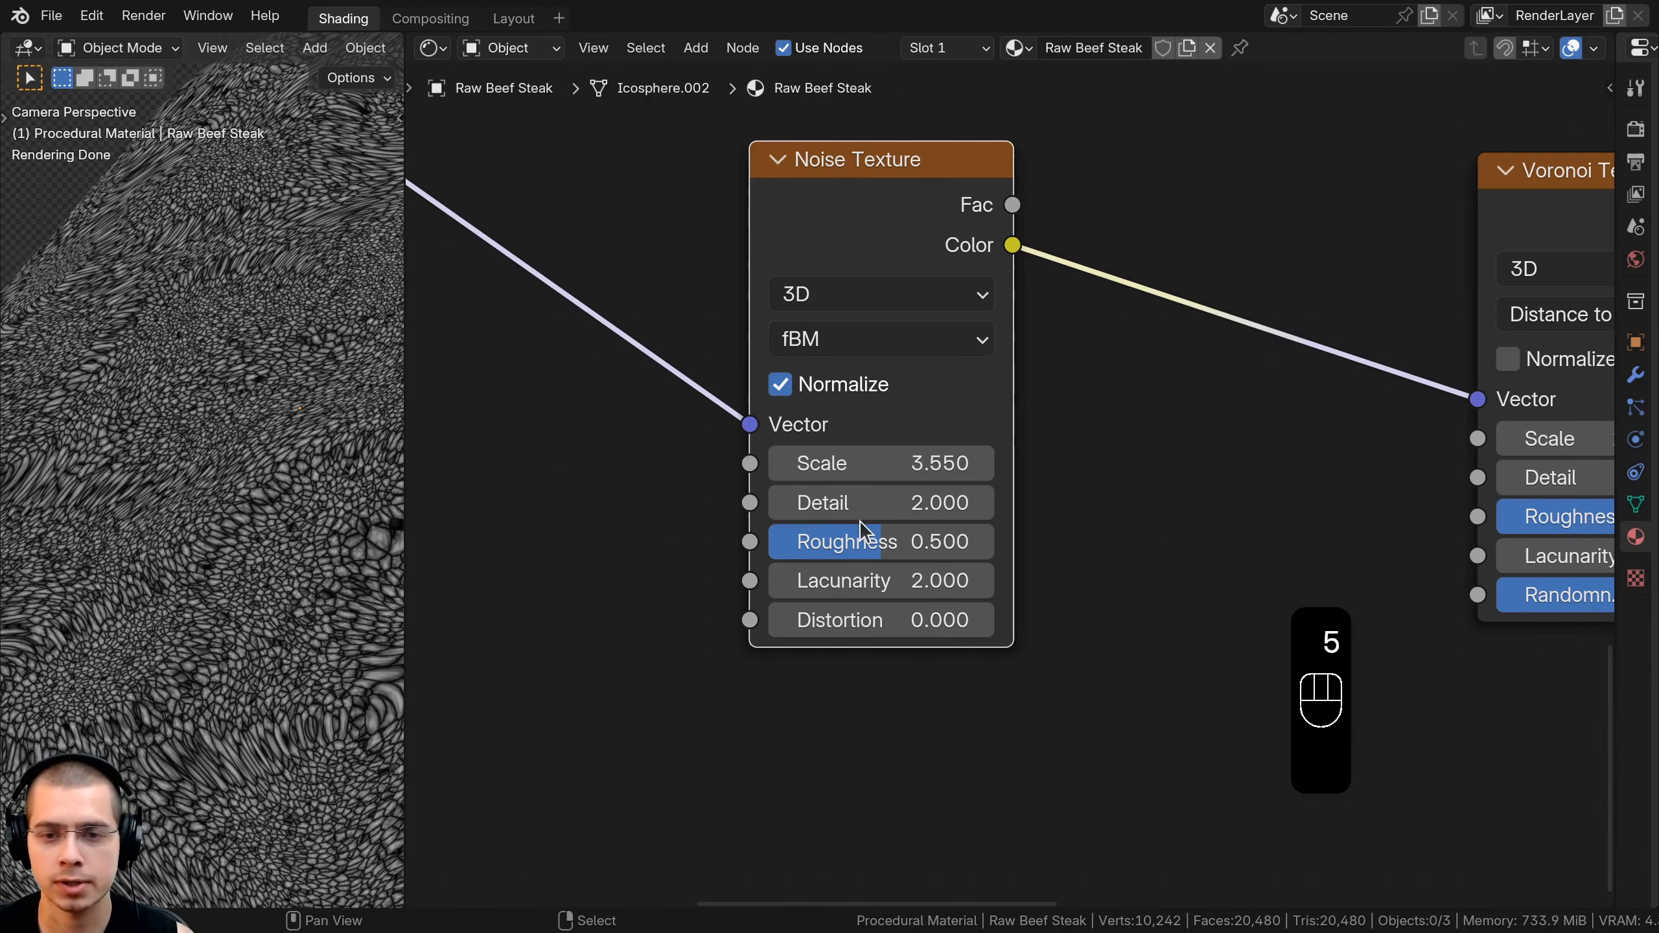
drag(891, 513, 954, 513)
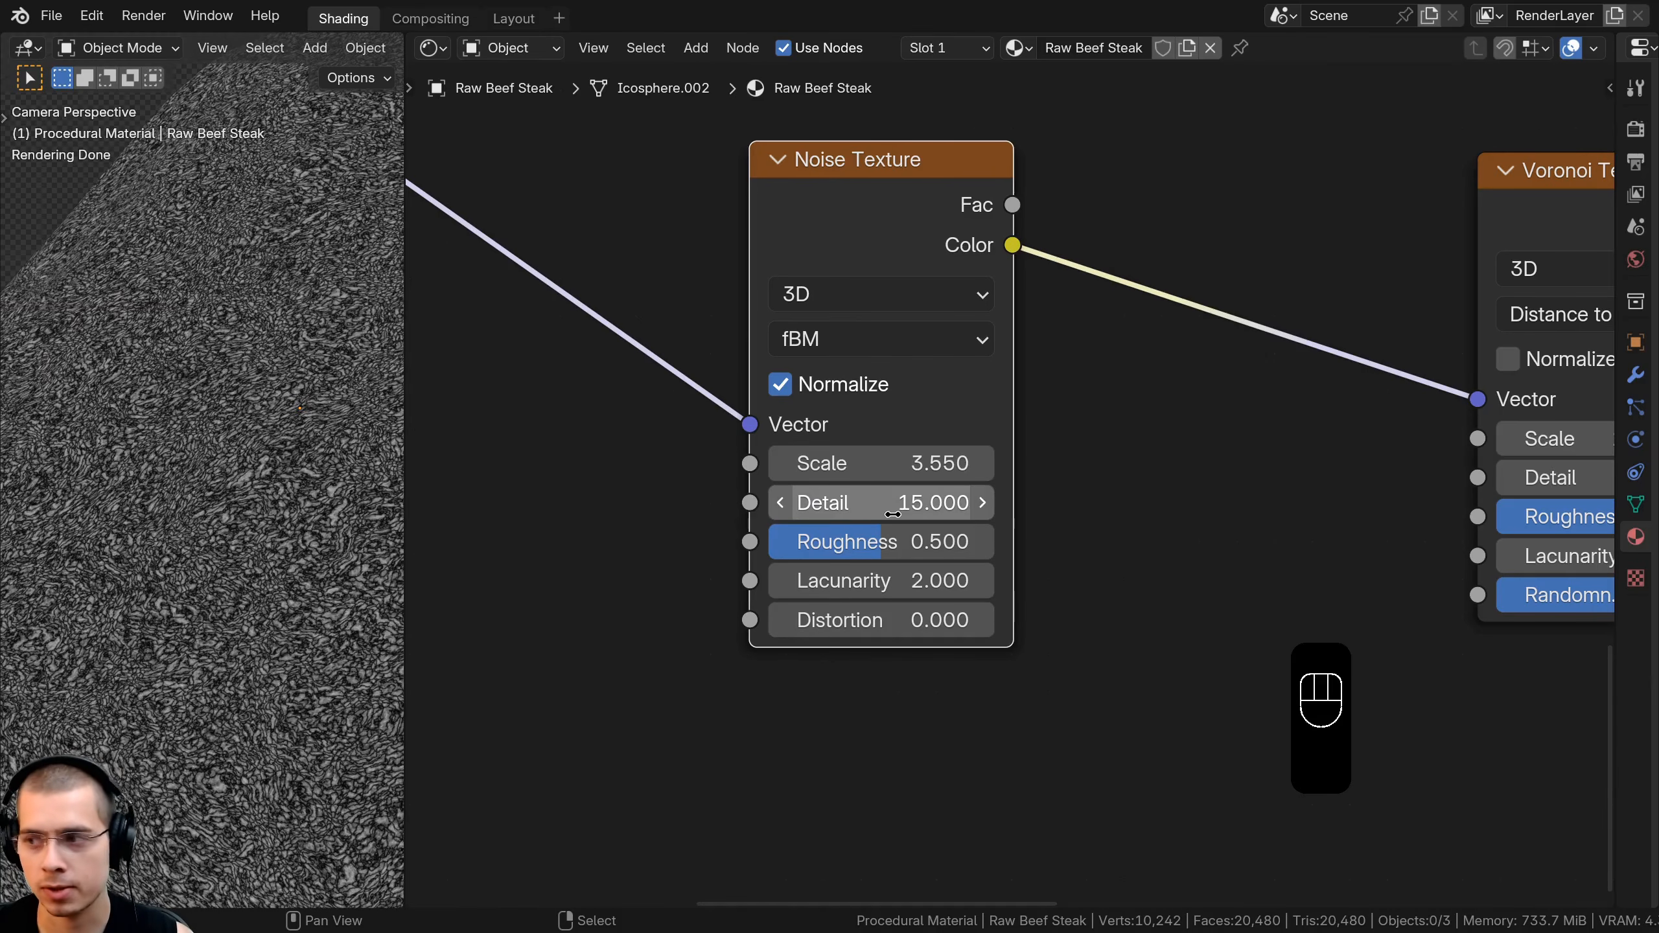
drag(901, 249, 864, 301)
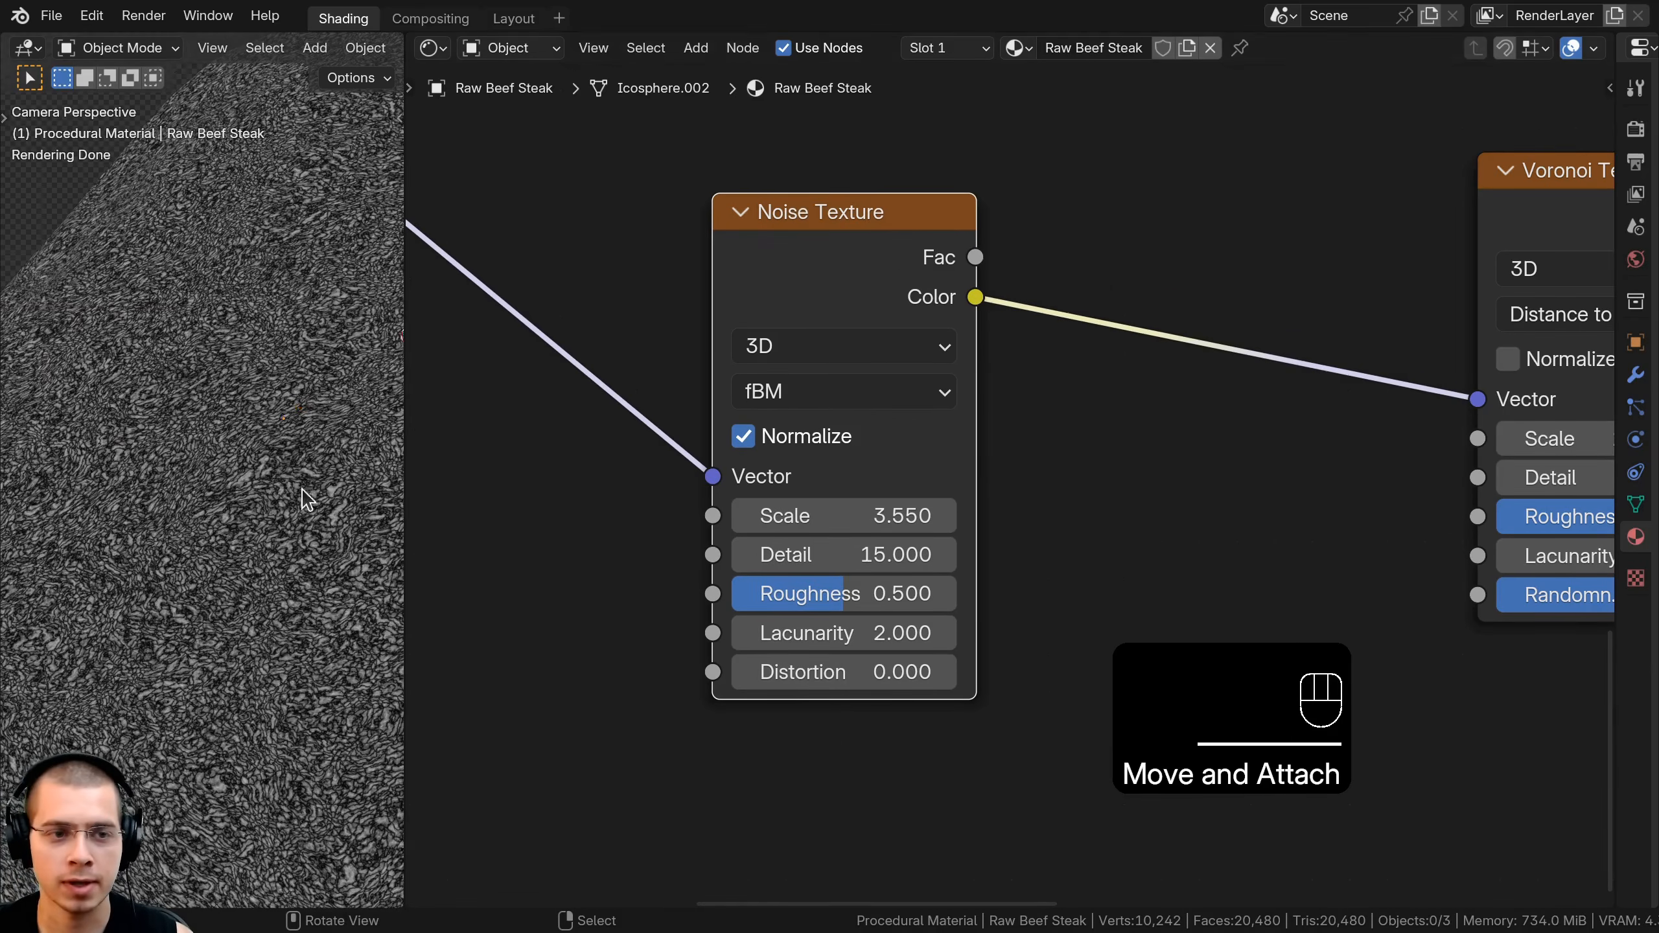
scroll(274, 502, down, 5)
shift+middle_drag(226, 503, 211, 493)
scroll(215, 441, up, 5)
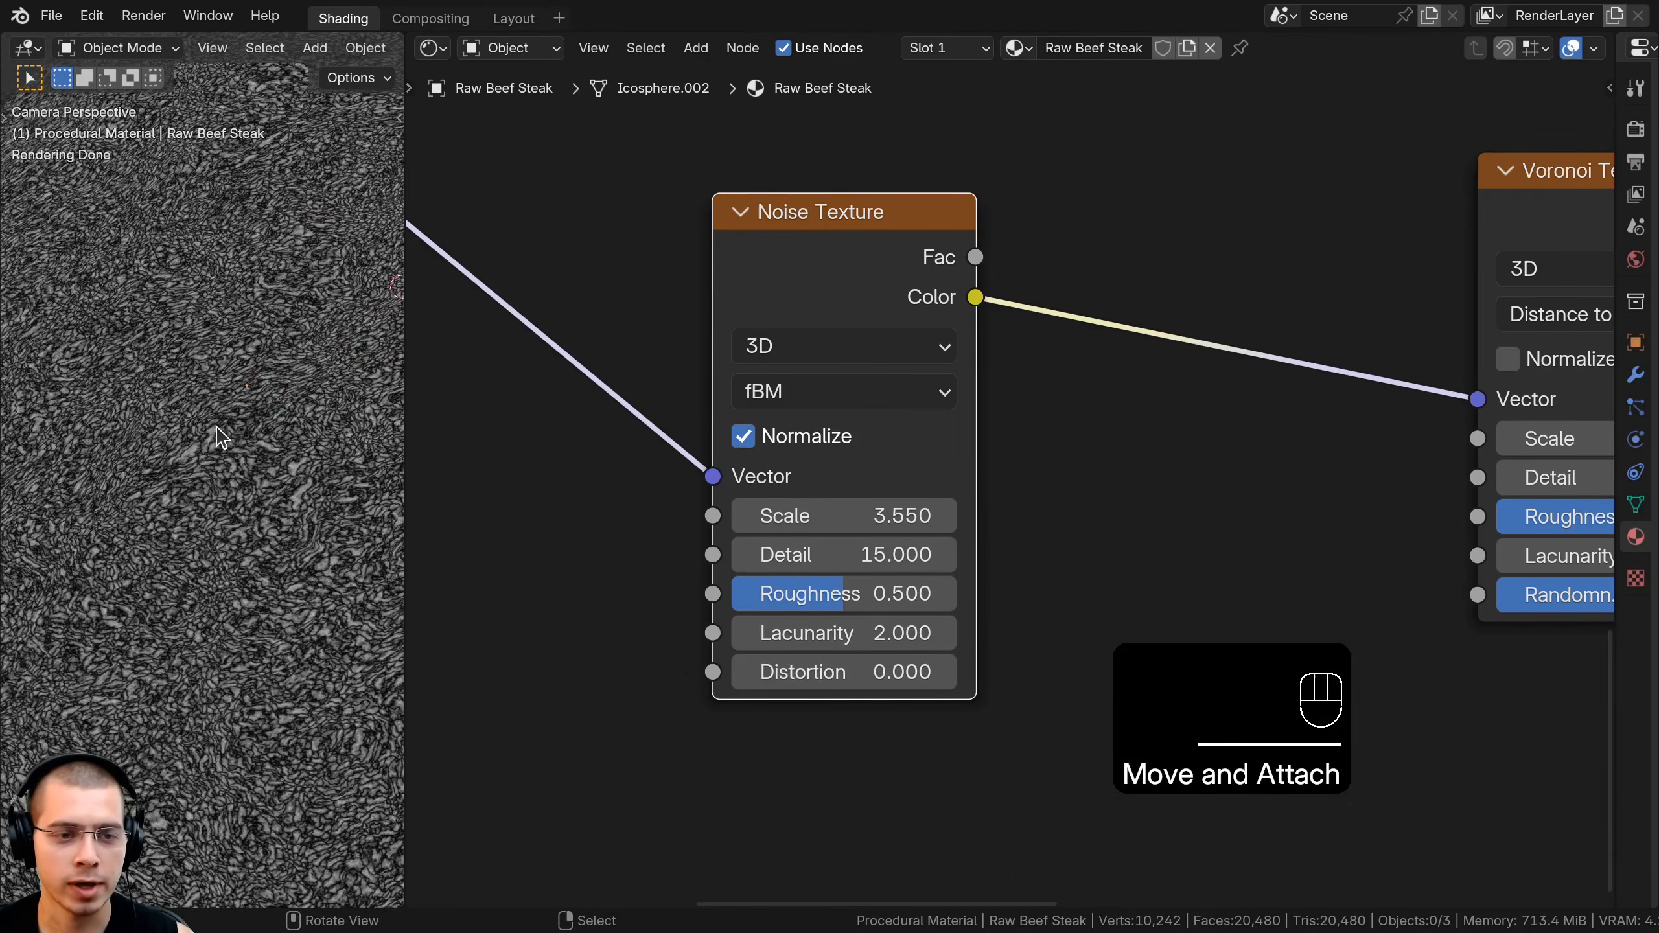
Insert a Mix Color node between the new Noise Texture and the Voronoi Texture, with its blend mode set to Linear Light
scroll(215, 442, down, 3)
scroll(1006, 320, down, 3)
middle_drag(1006, 320, 942, 321)
drag(815, 339, 805, 338)
key(shift+a)
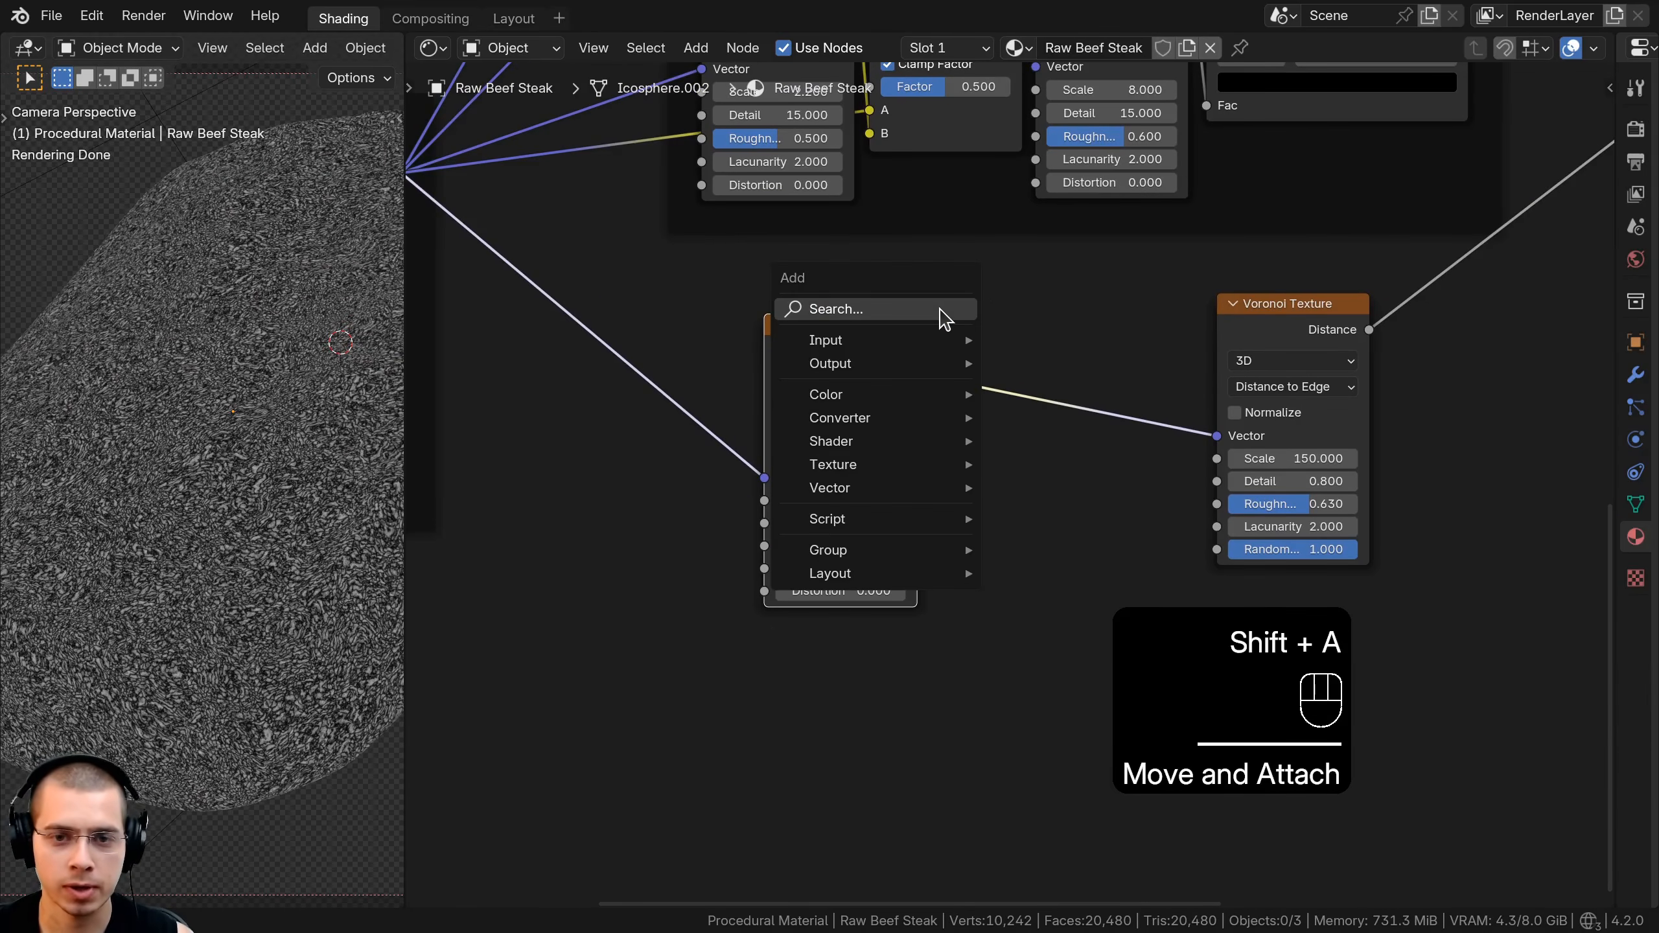
click(944, 318)
text(mix)
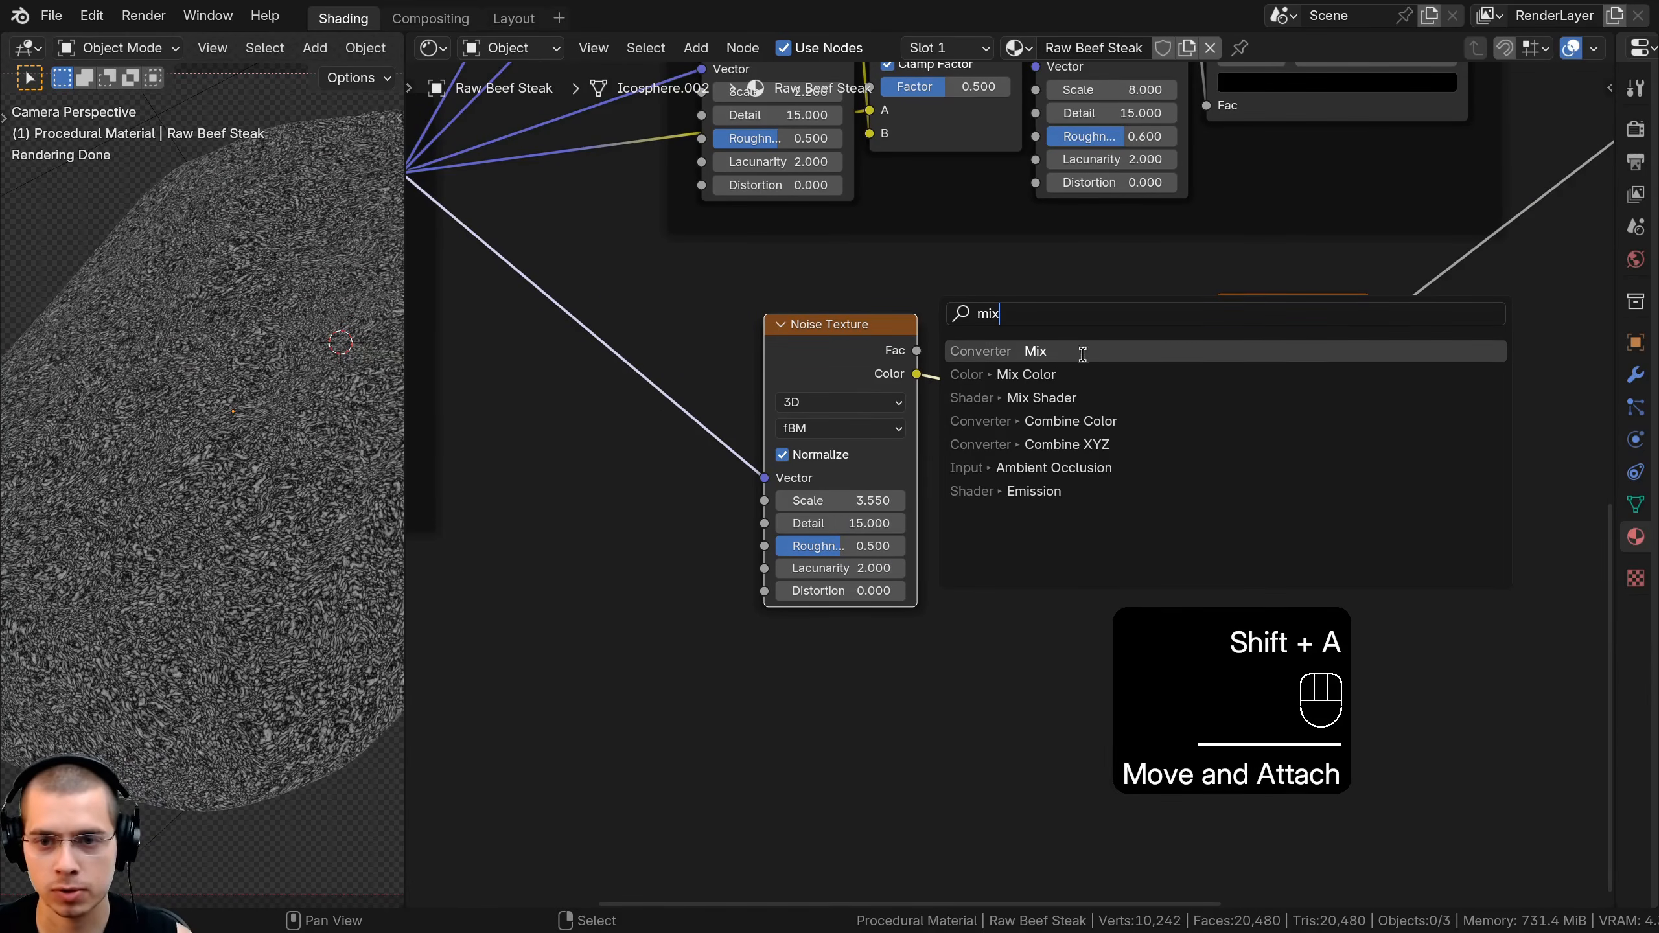
click(1078, 374)
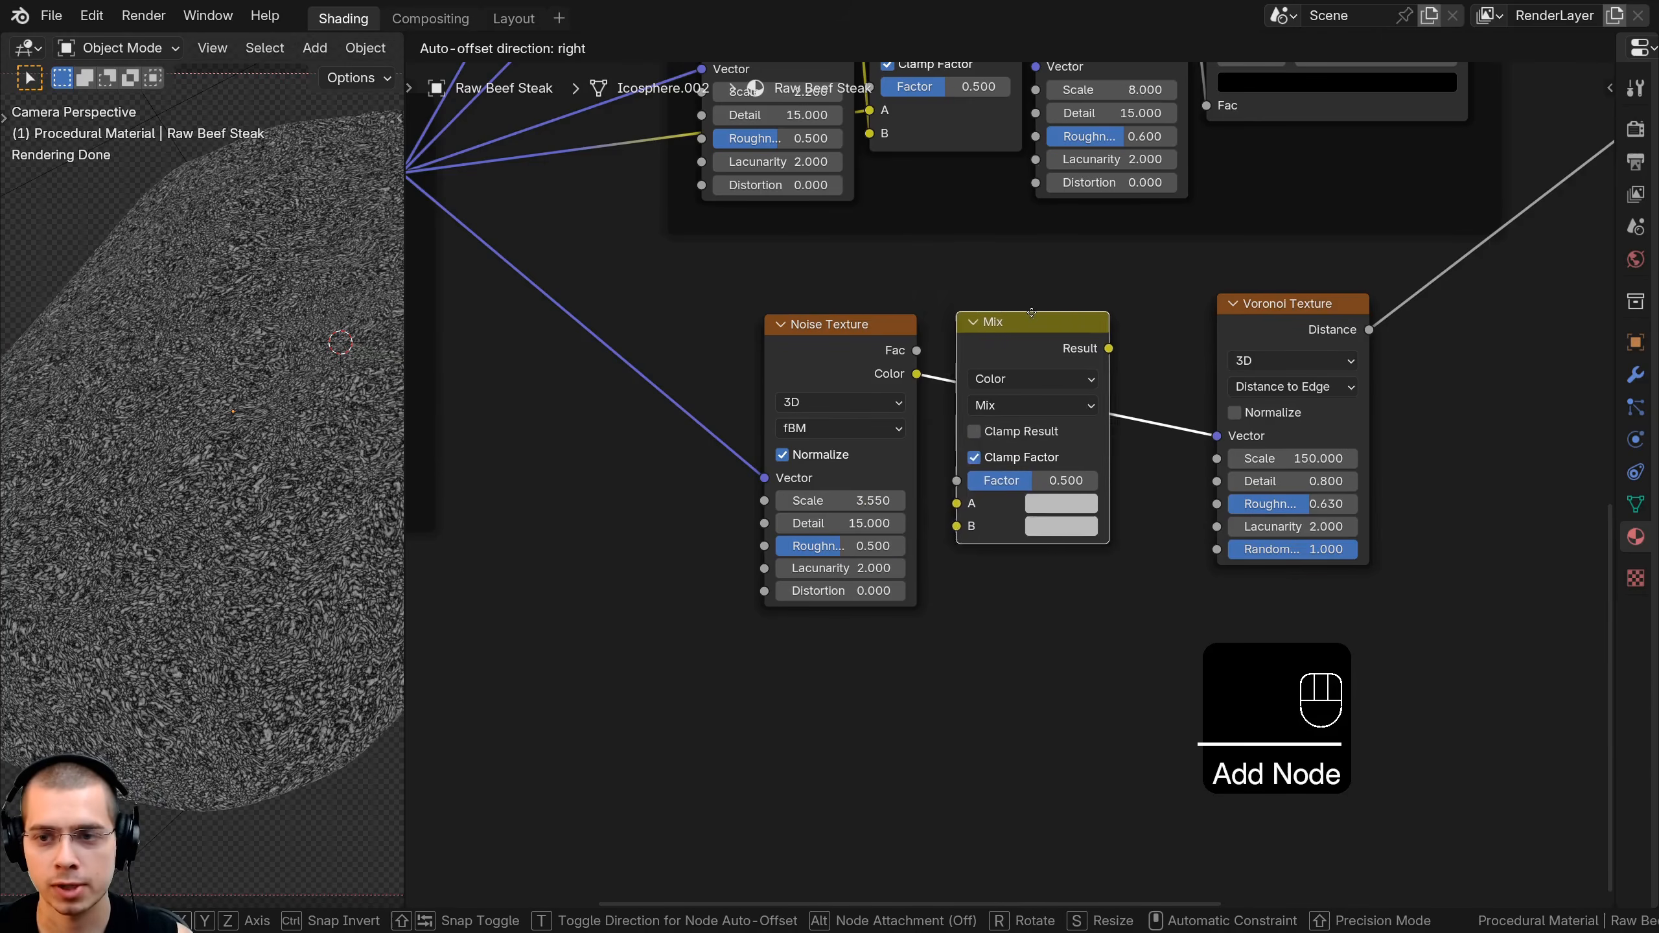
click(1088, 307)
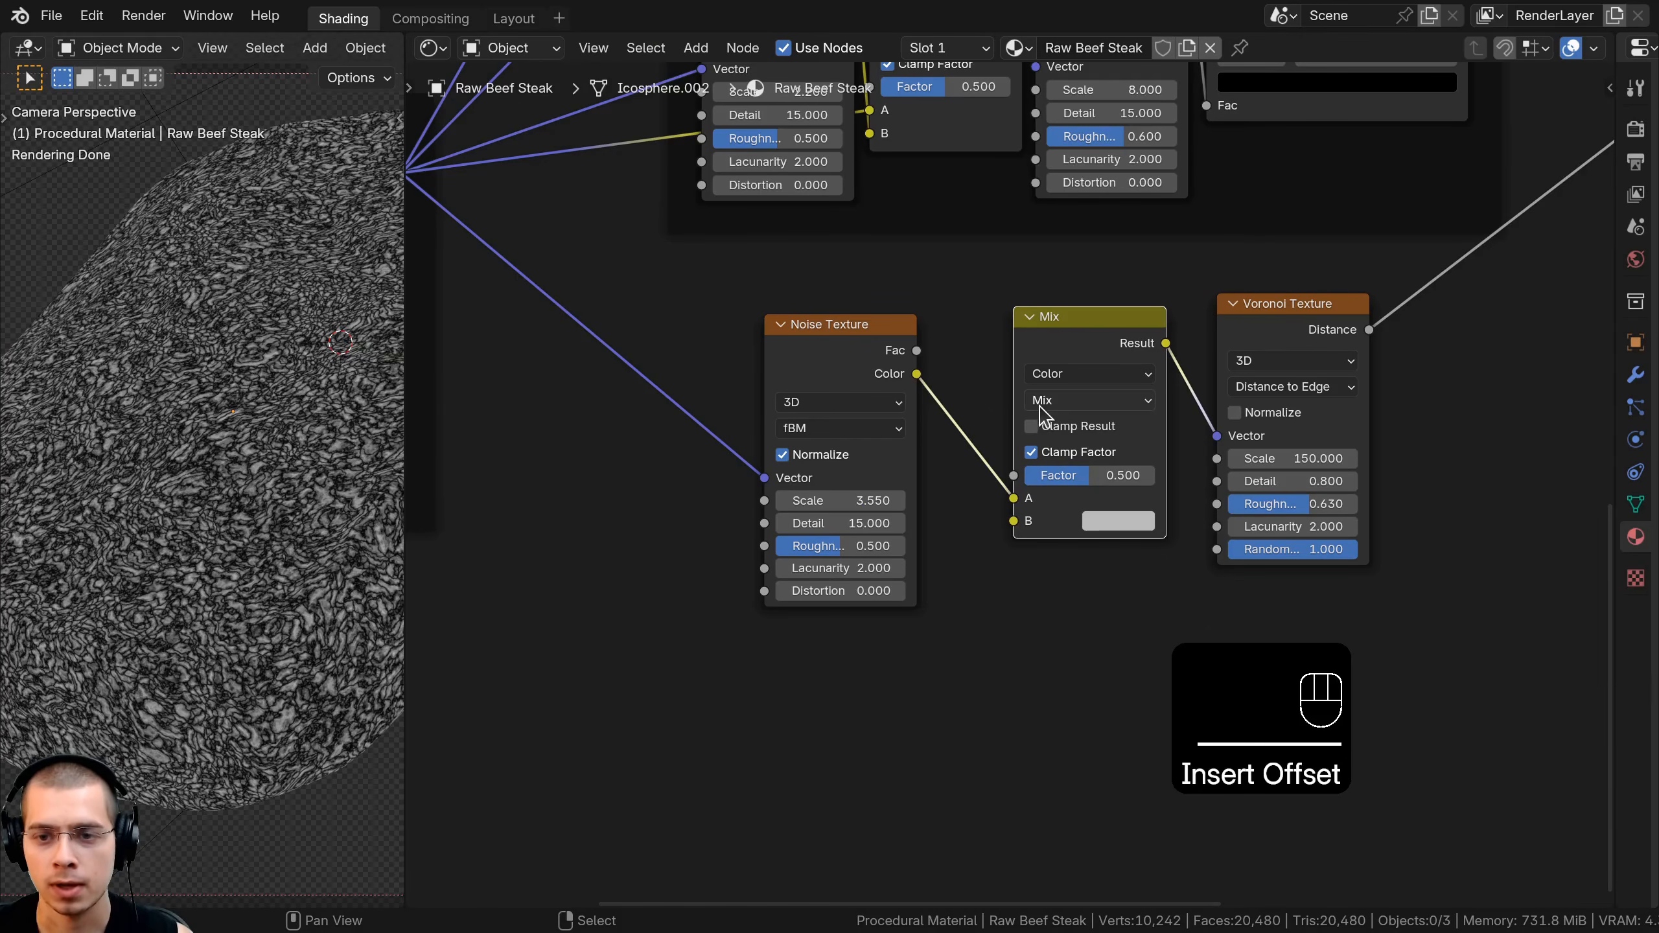
click(1042, 401)
click(1201, 475)
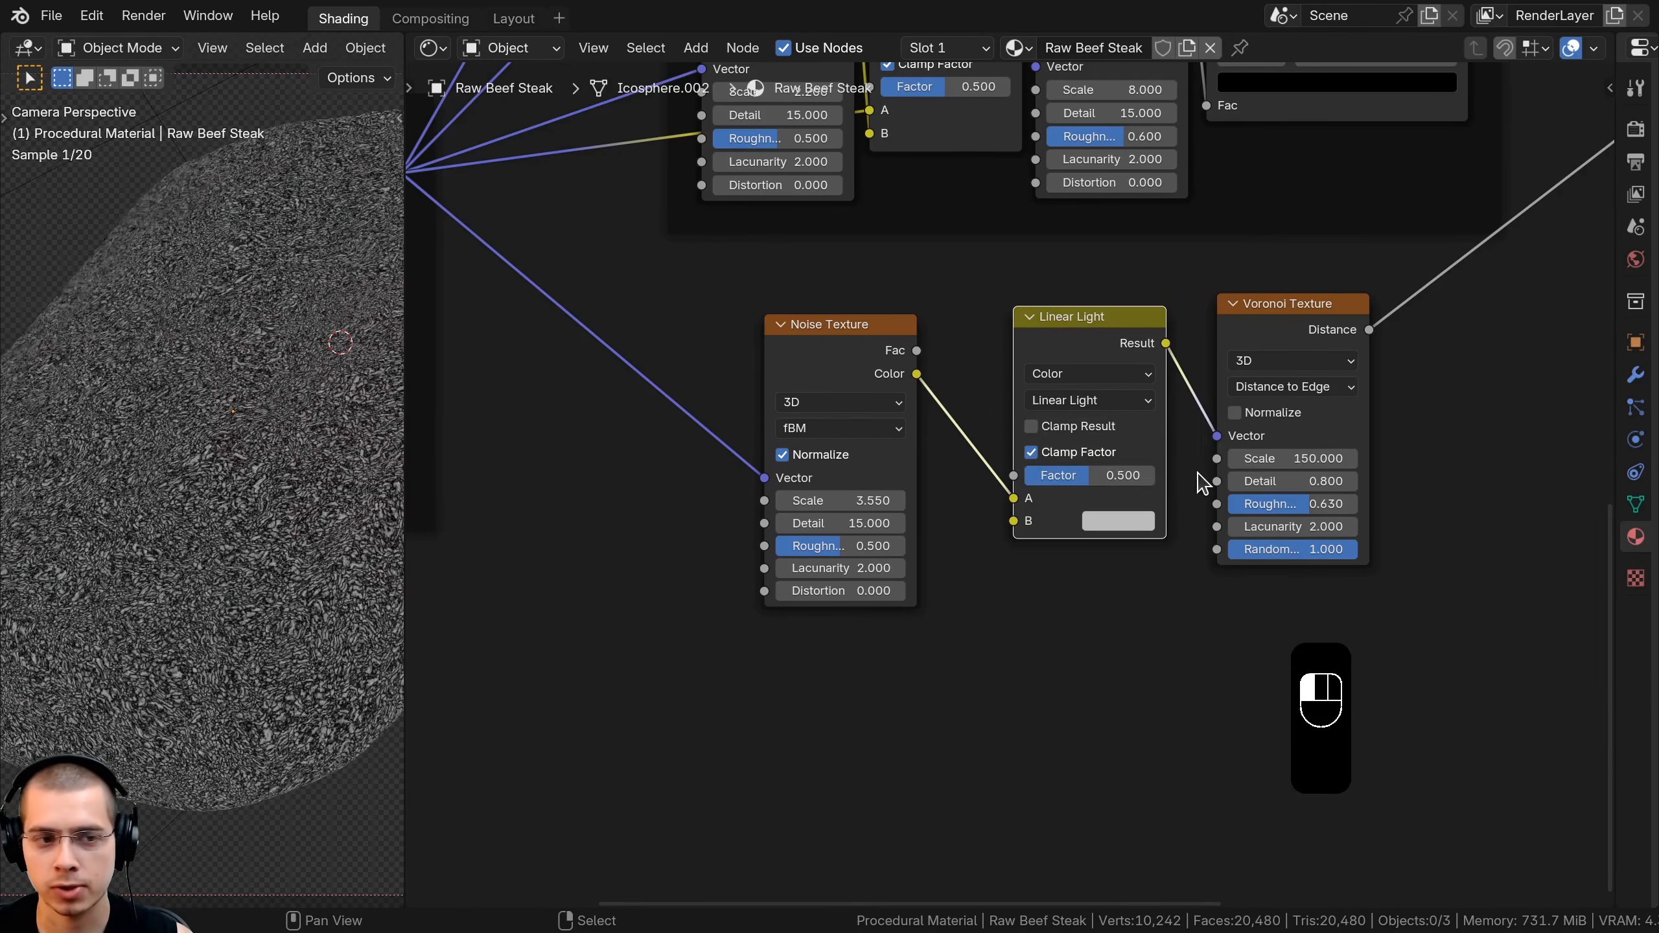
Move the Noise Texture's Color link from input A to input B of the new Linear Light node and reposition the noise node
scroll(974, 437, down, 2)
drag(939, 411, 864, 389)
scroll(902, 399, up, 1)
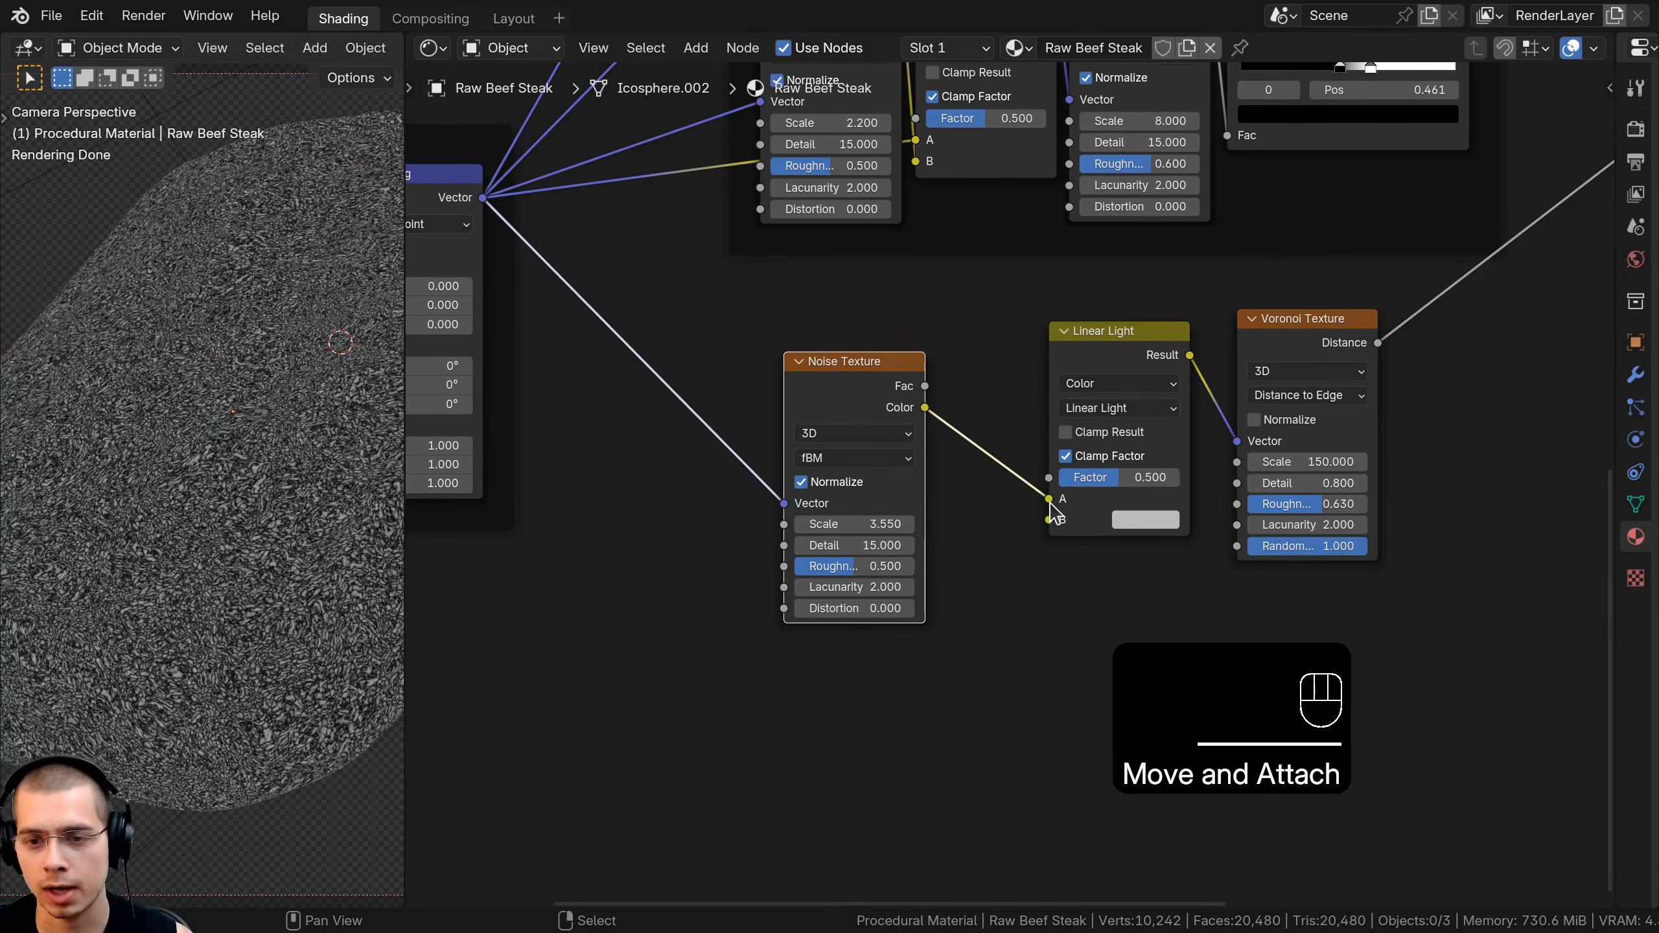
drag(1051, 500, 1054, 520)
drag(825, 396, 826, 476)
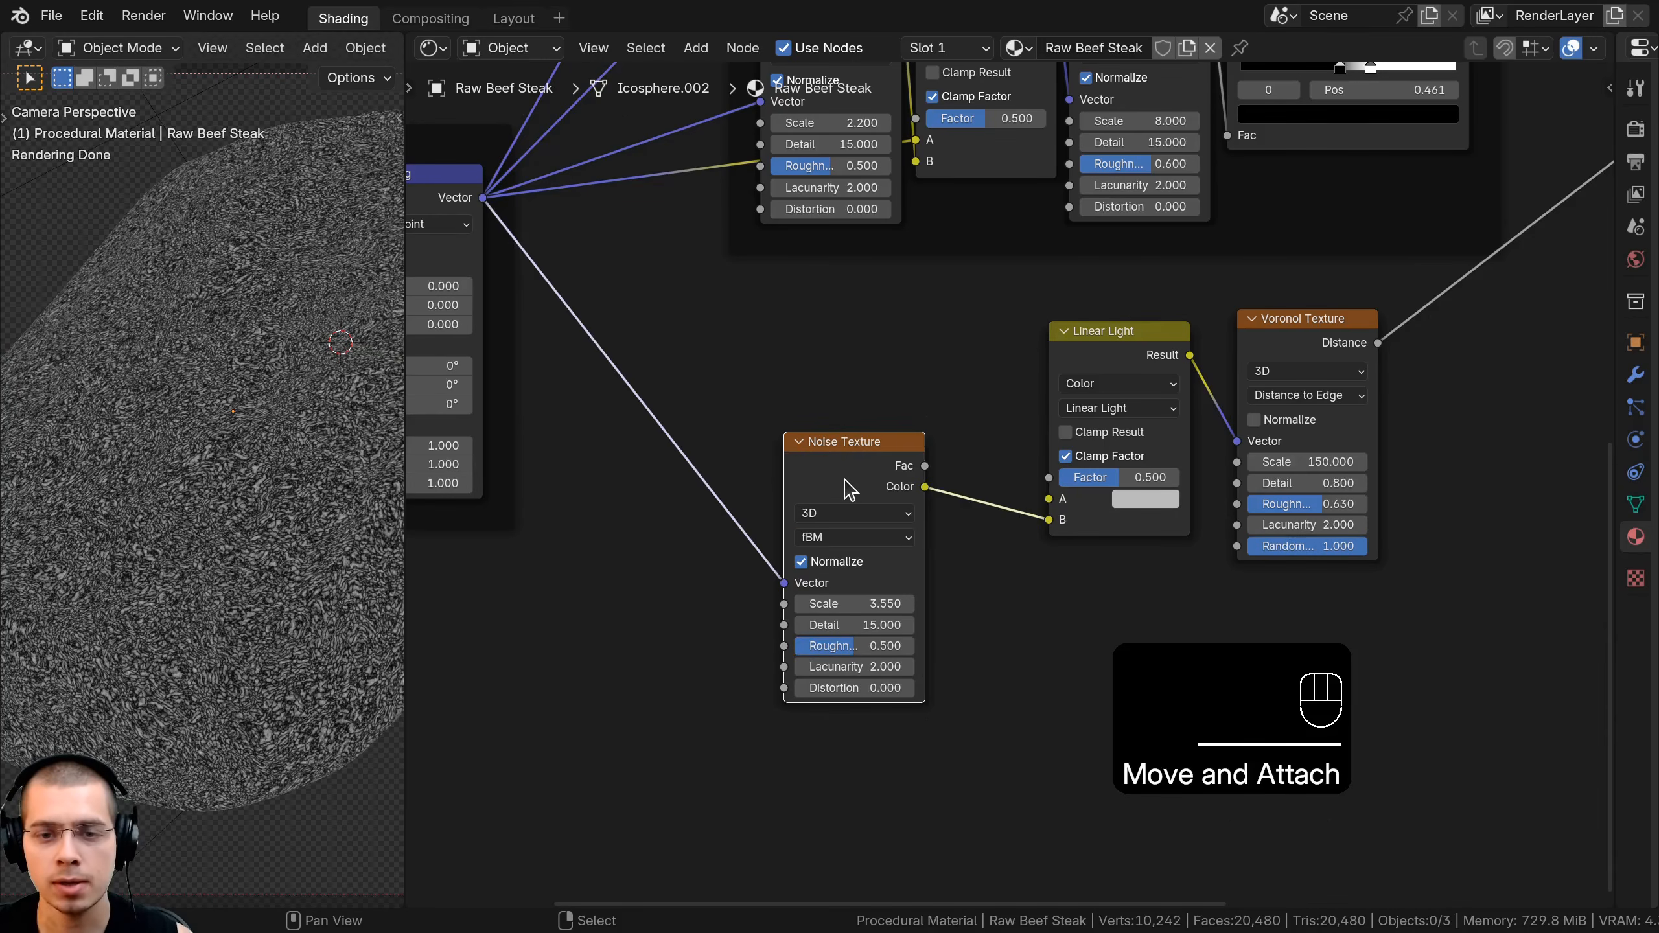
key(g)
click(846, 439)
key(g)
click(846, 460)
Connect the Mapping node's Vector output to input A of the new Linear Light node
middle_drag(618, 274, 844, 302)
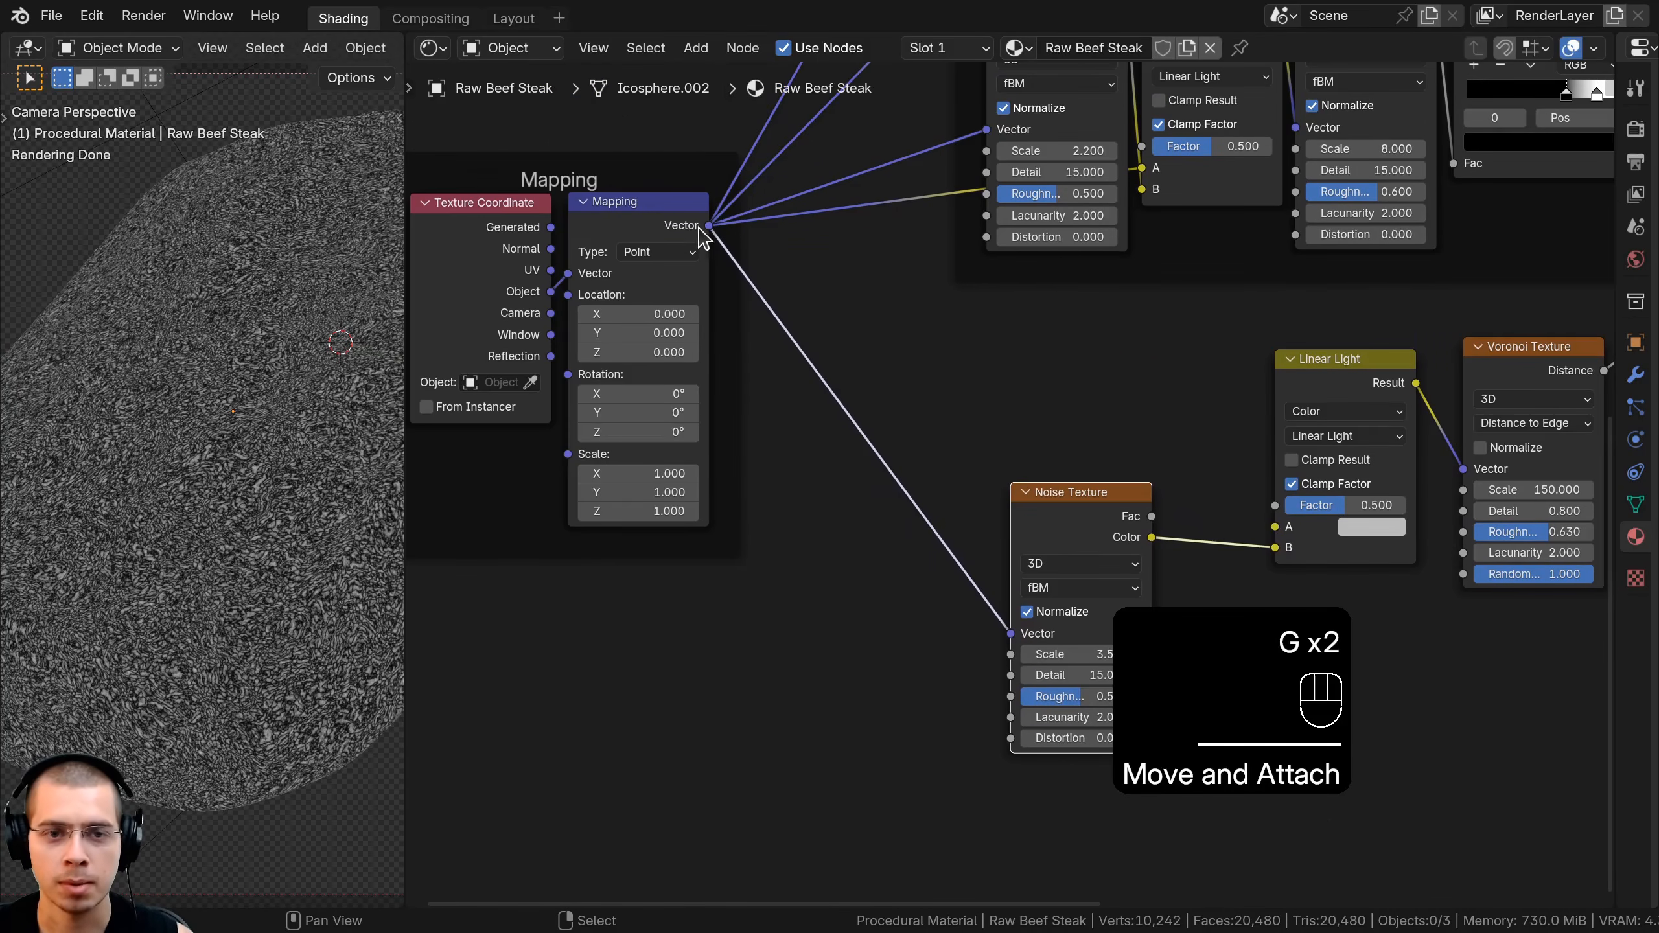
click(654, 230)
drag(709, 226, 1208, 493)
scroll(1222, 519, up, 2)
right_click(1208, 493)
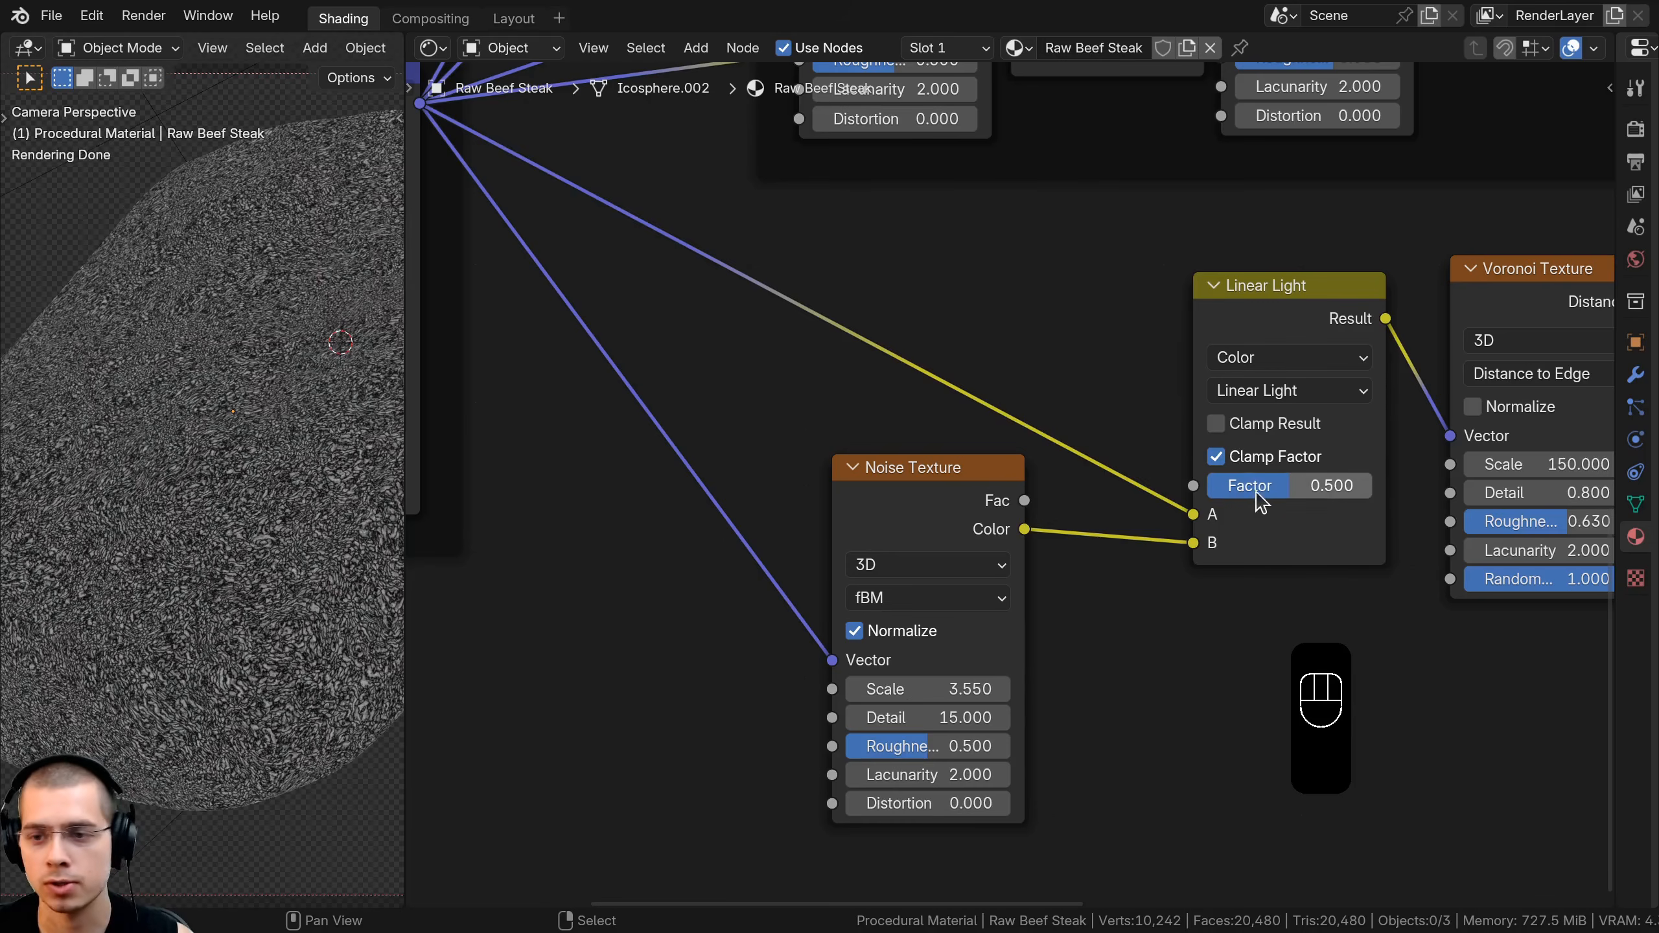
Set the factor of the Linear Light node feeding the Voronoi Texture to 0.132 and check the distorted pattern up close
middle_drag(1301, 484, 1197, 485)
scroll(1160, 486, up, 3)
click(1167, 483)
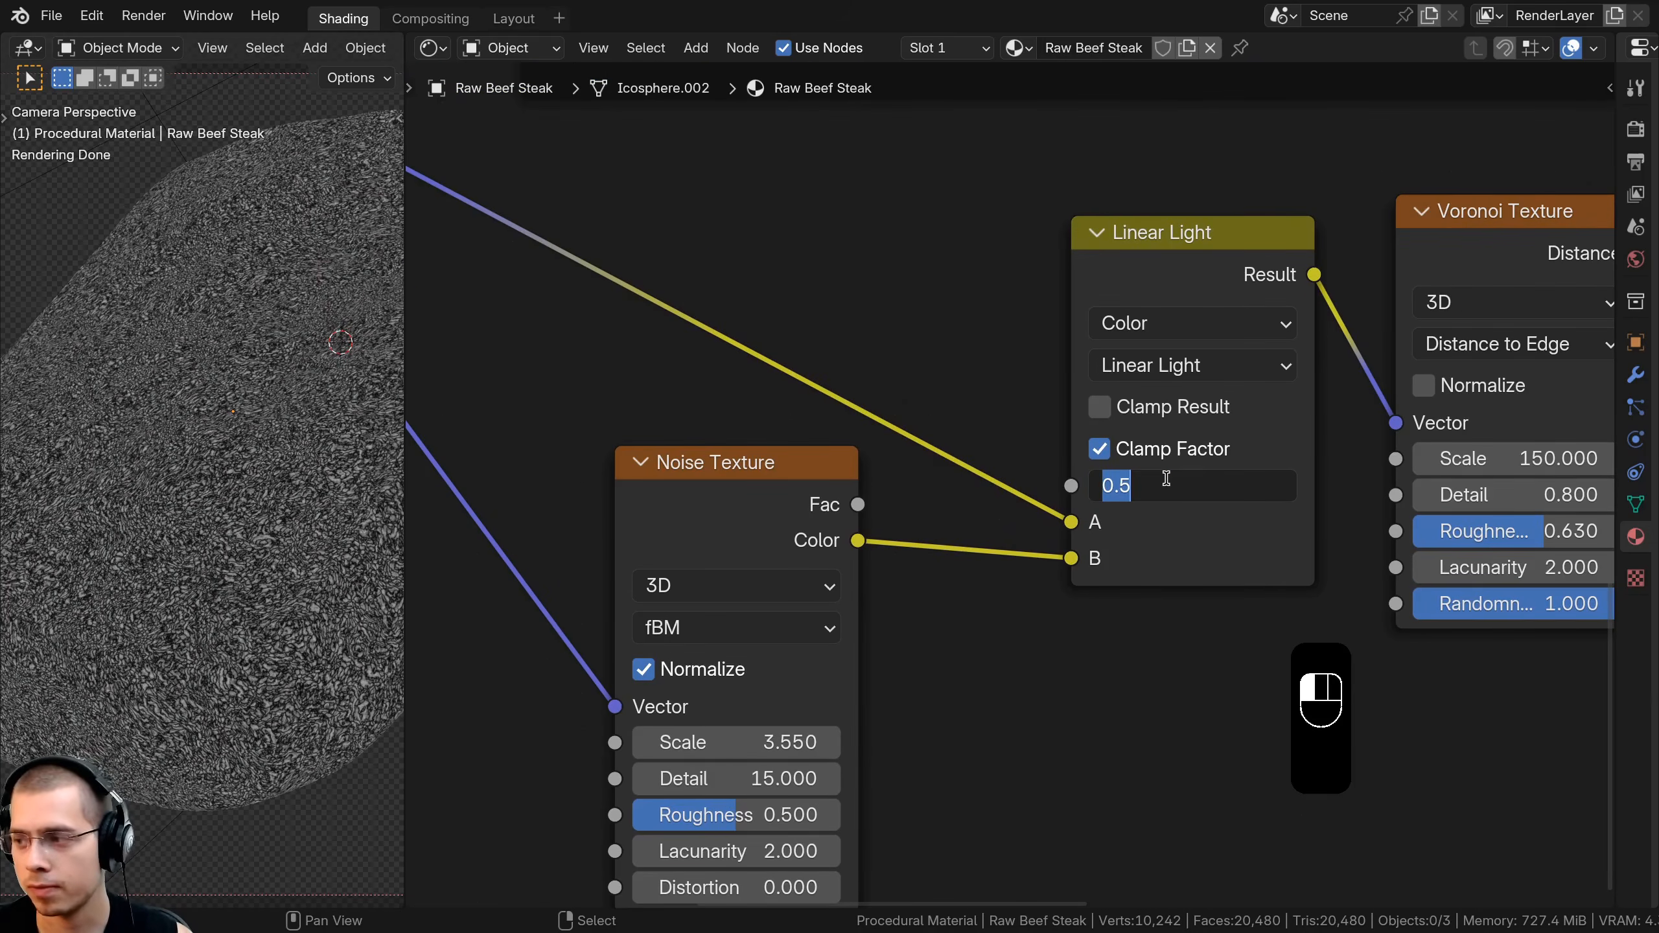
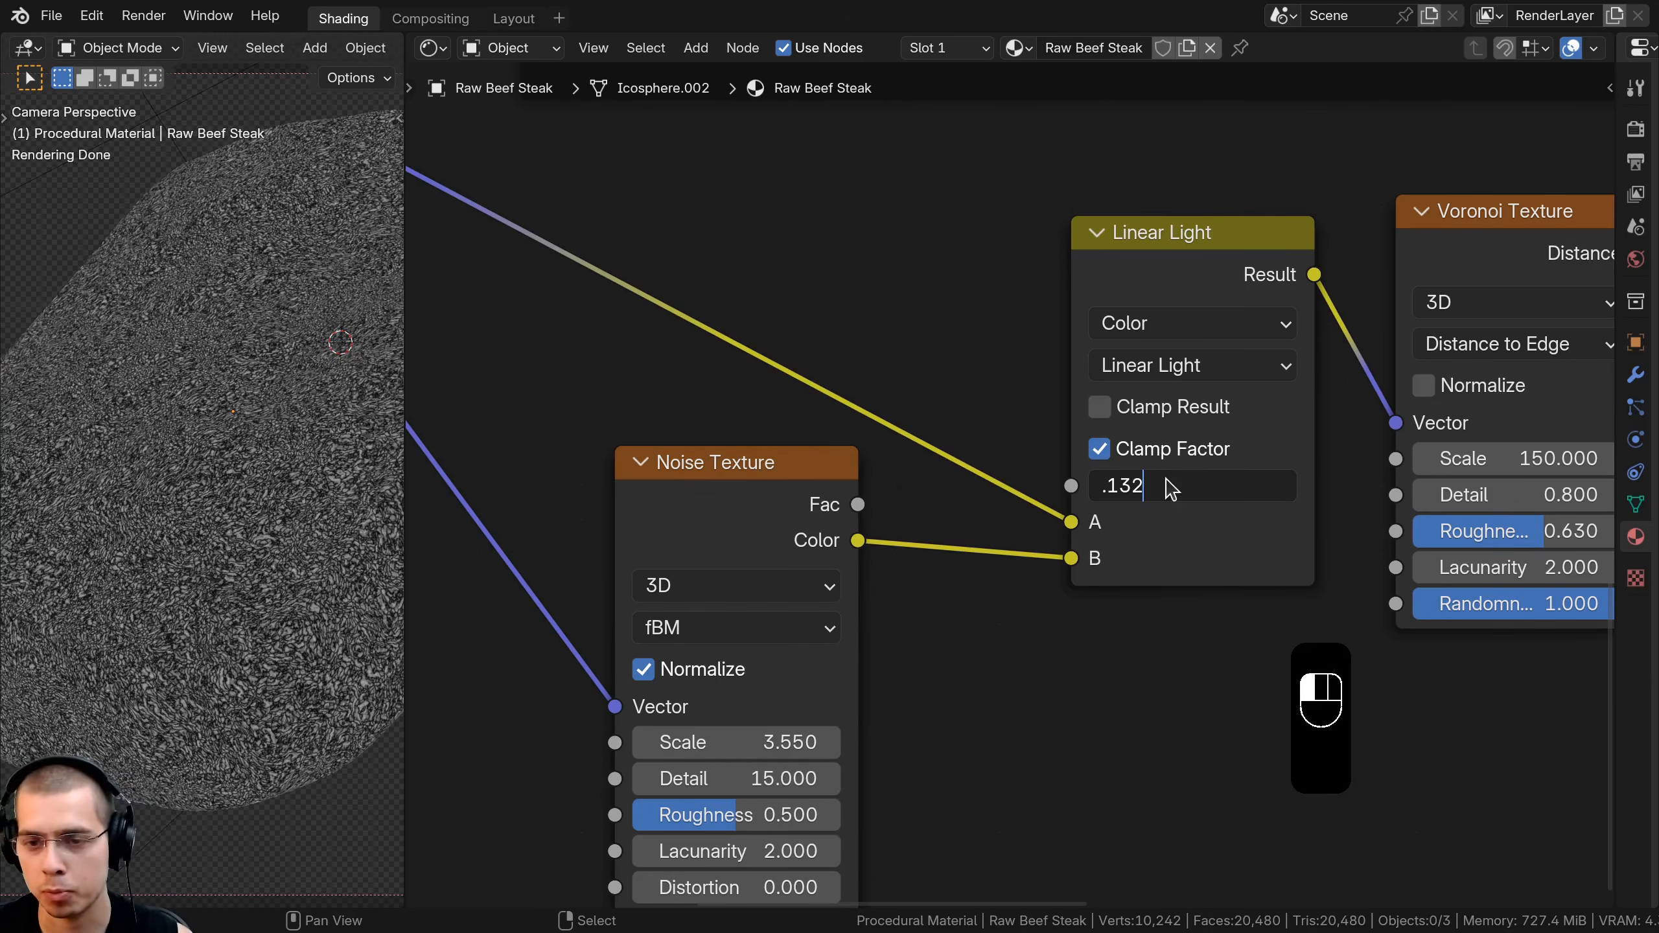
text(.132)
key(Return)
scroll(257, 643, up, 5)
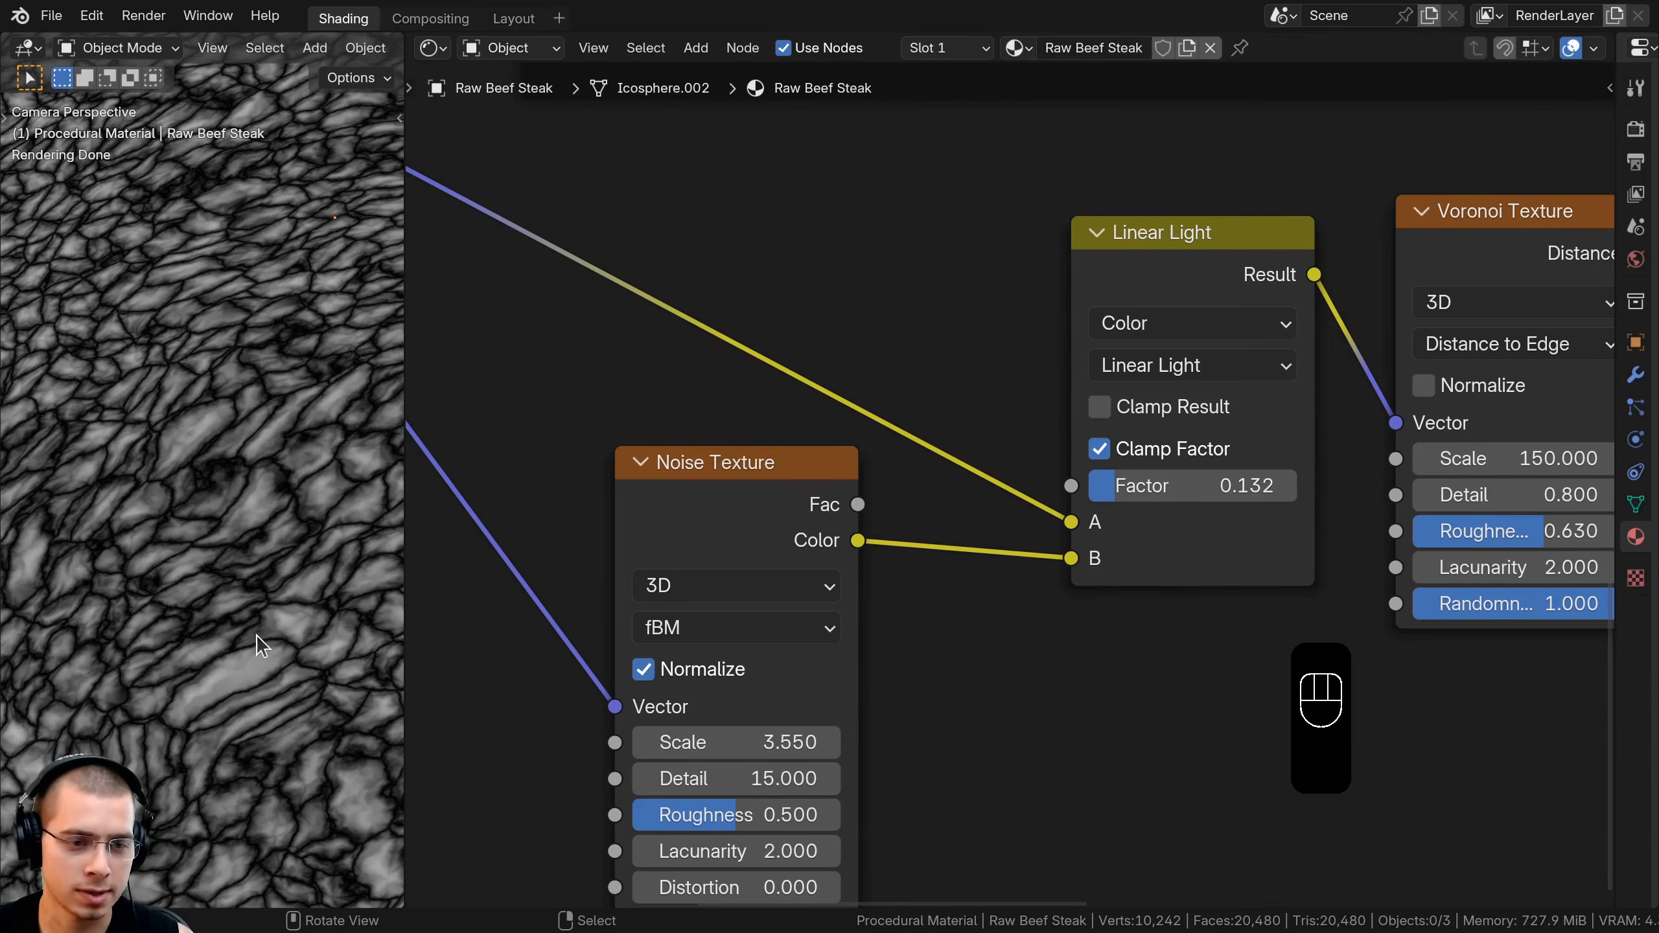
scroll(242, 359, down, 4)
Arrange the new Noise Texture, Linear Light and Voronoi Texture nodes in a compact row below the Large Fat Texture frame
click(649, 504)
scroll(654, 510, down, 3)
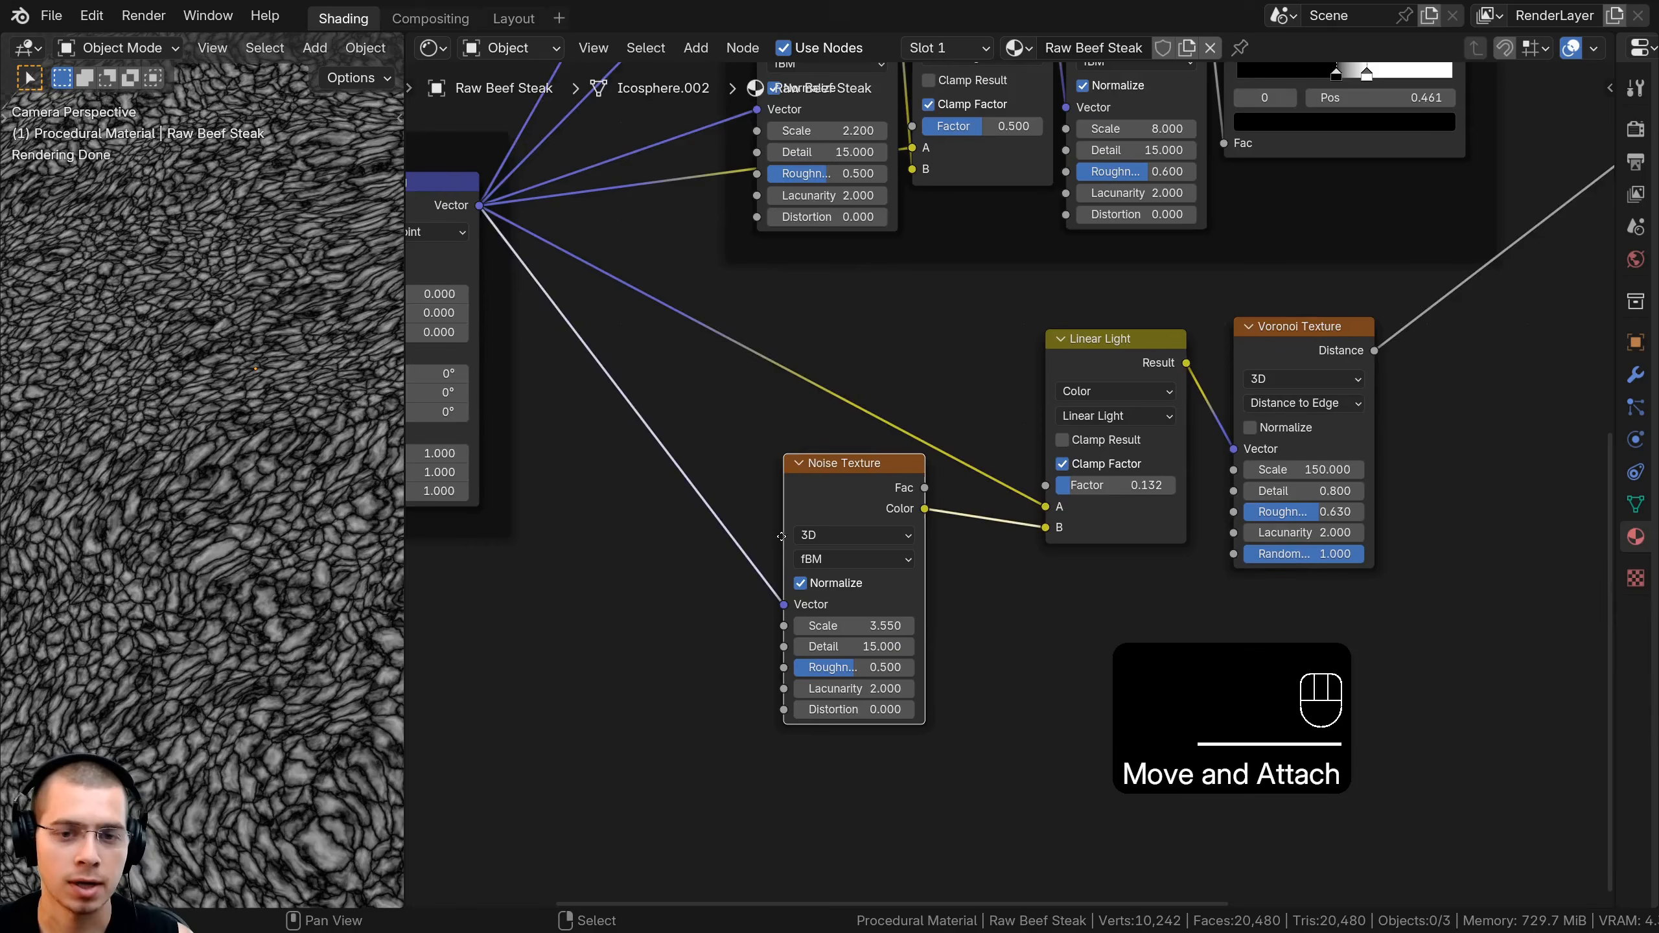
drag(784, 545, 757, 401)
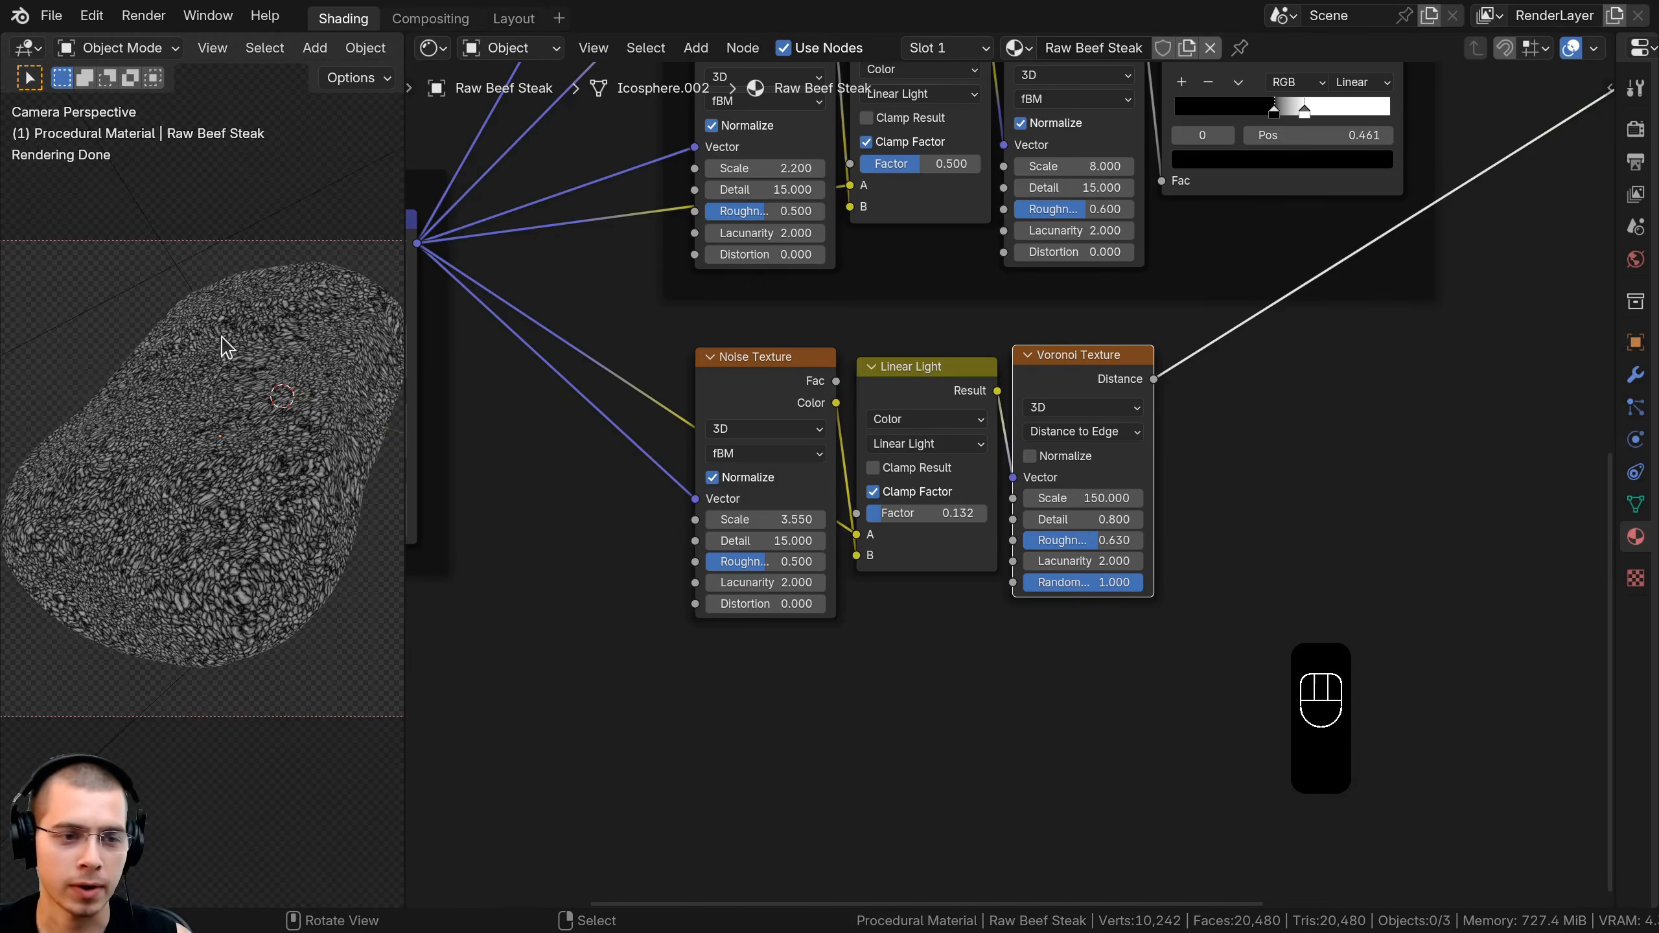
Add a Mapping node on the link between the lower Linear Light node and the Voronoi Texture
shift+middle_drag(232, 386, 288, 239)
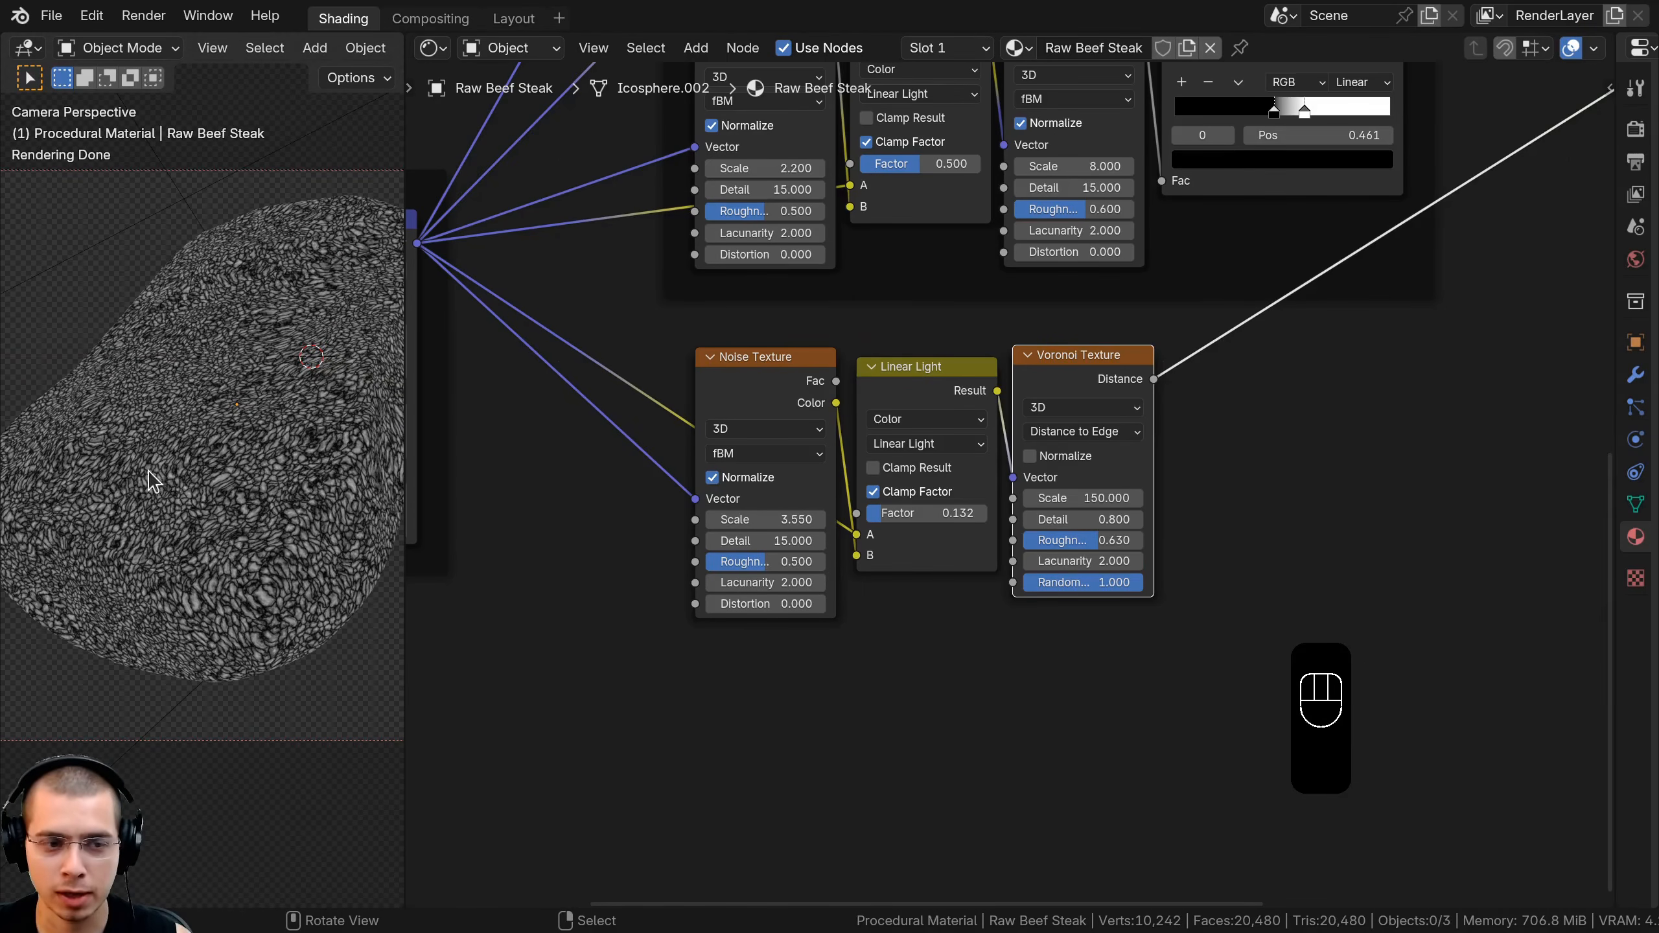
middle_drag(1084, 356, 974, 370)
key(shift+a)
mouse_move(974, 371)
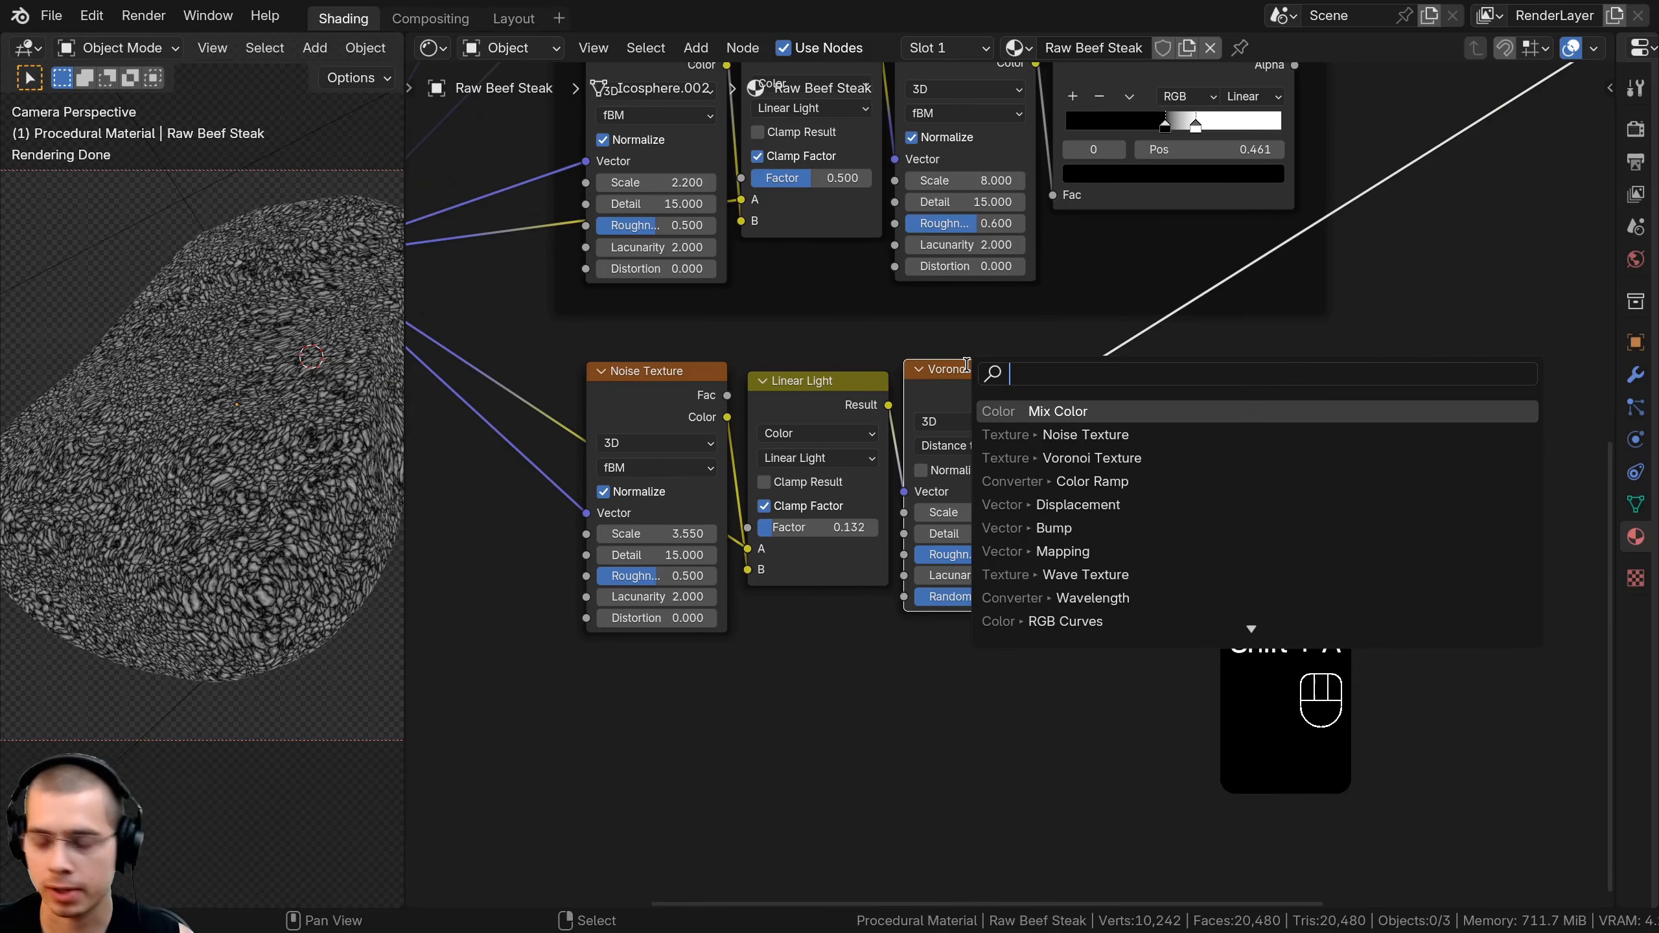
text(mapp)
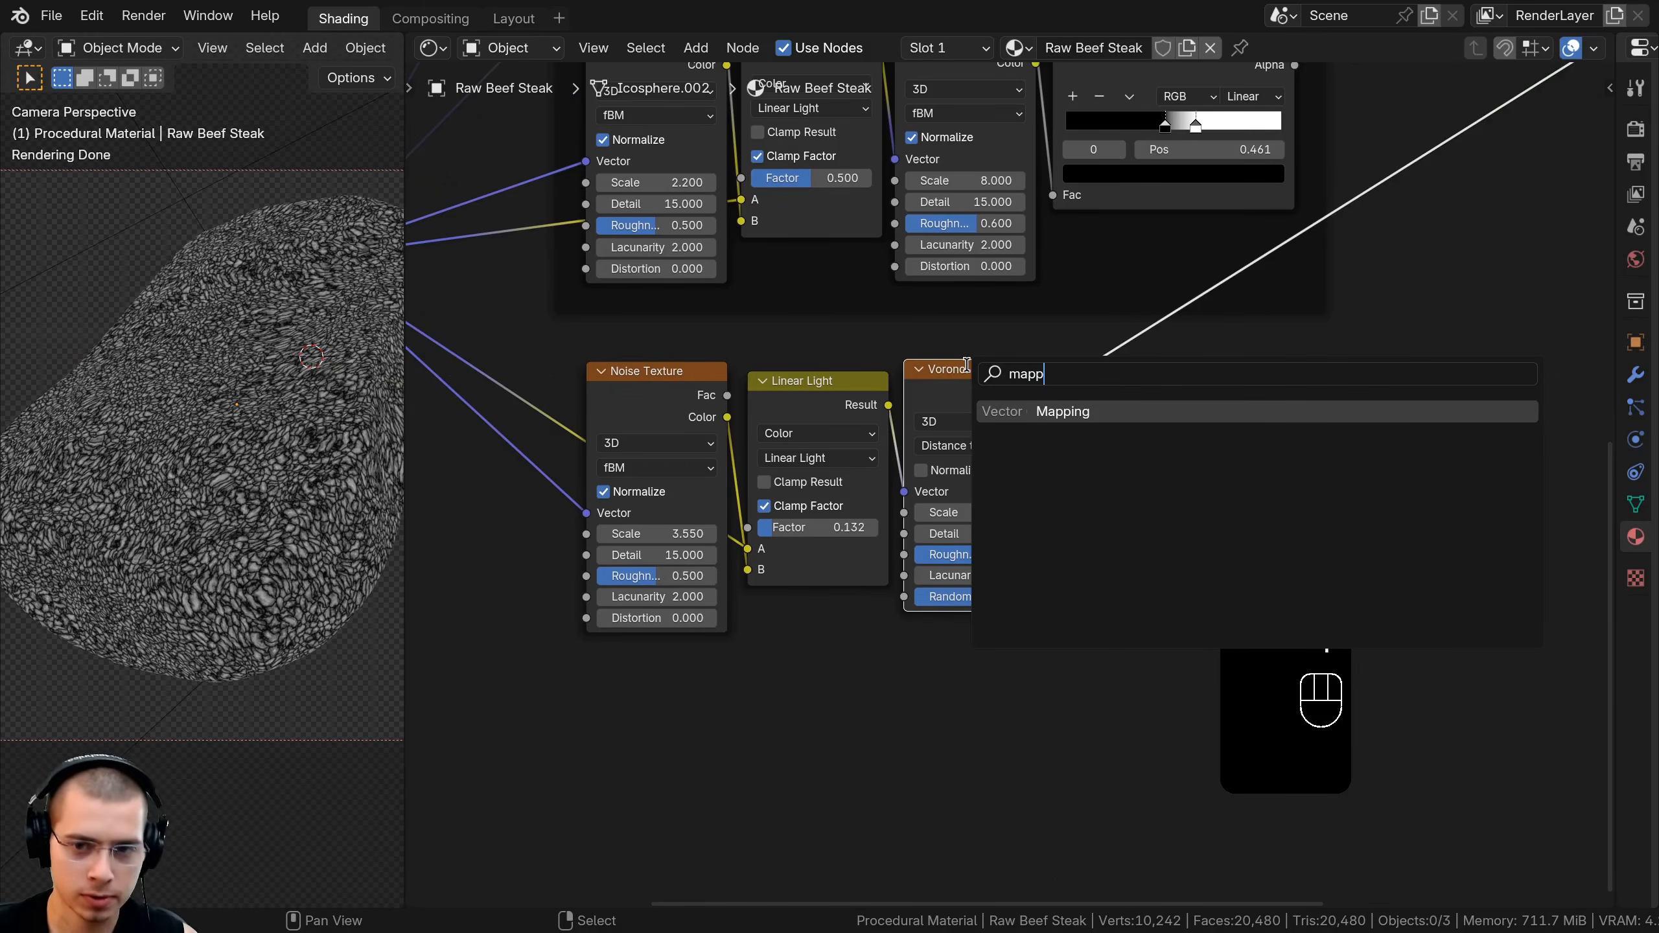
click(1010, 409)
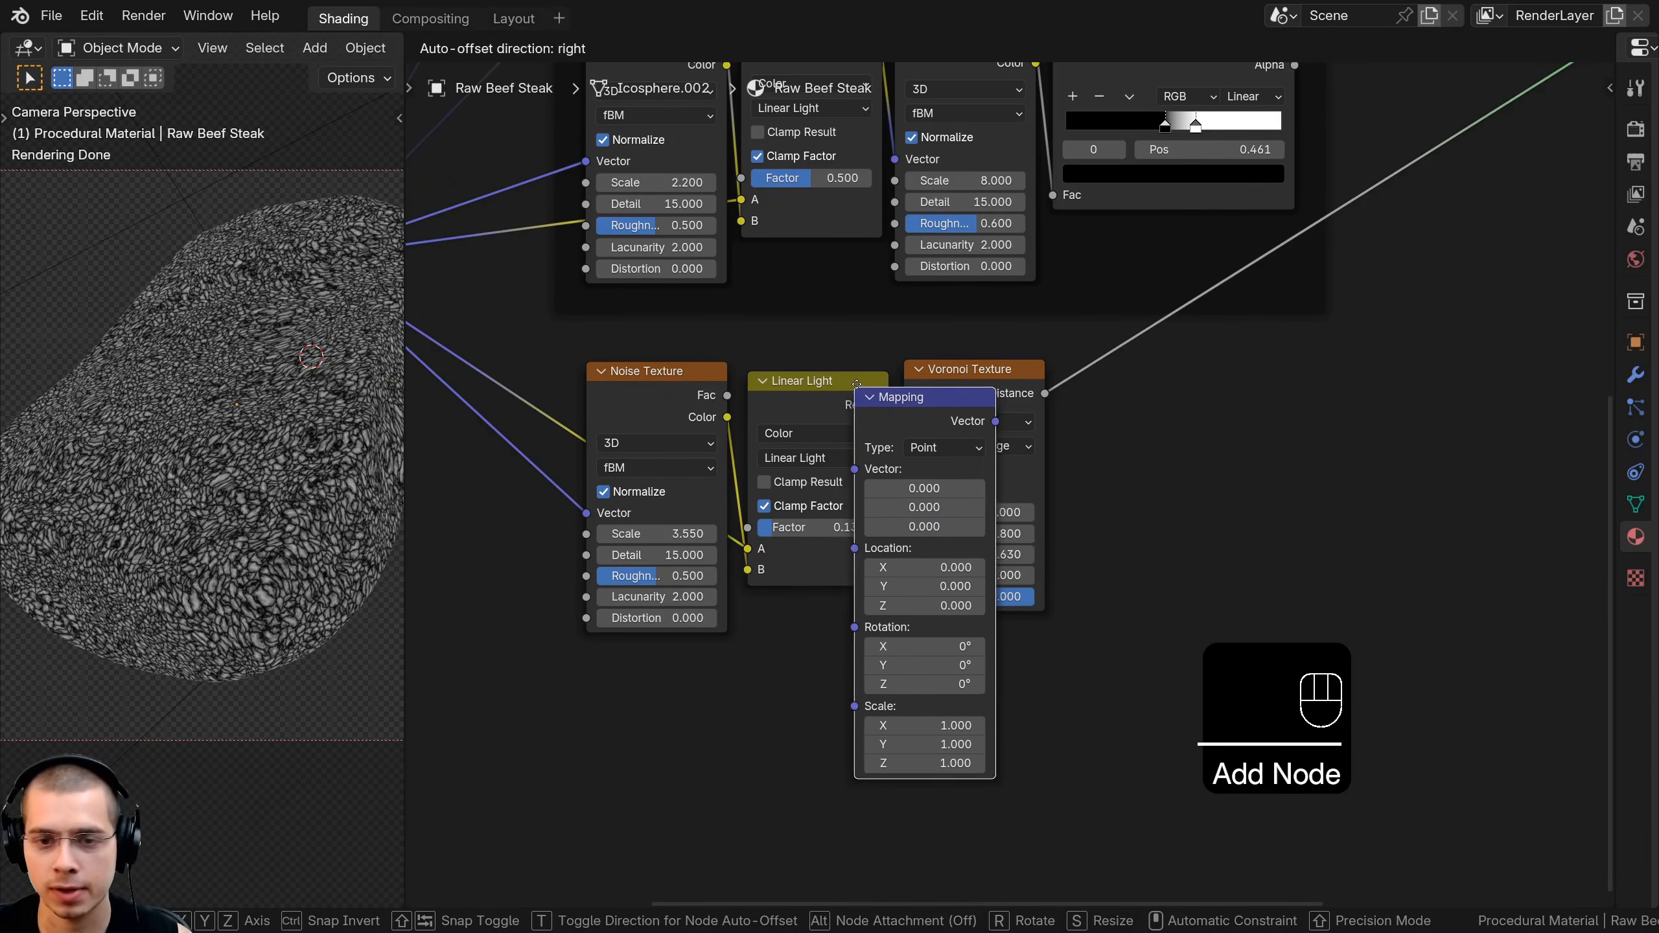
click(918, 386)
Set the new Mapping node's scale to 1.6 in X and -0.3 in Y and check the stretched pattern
scroll(1039, 523, up, 3)
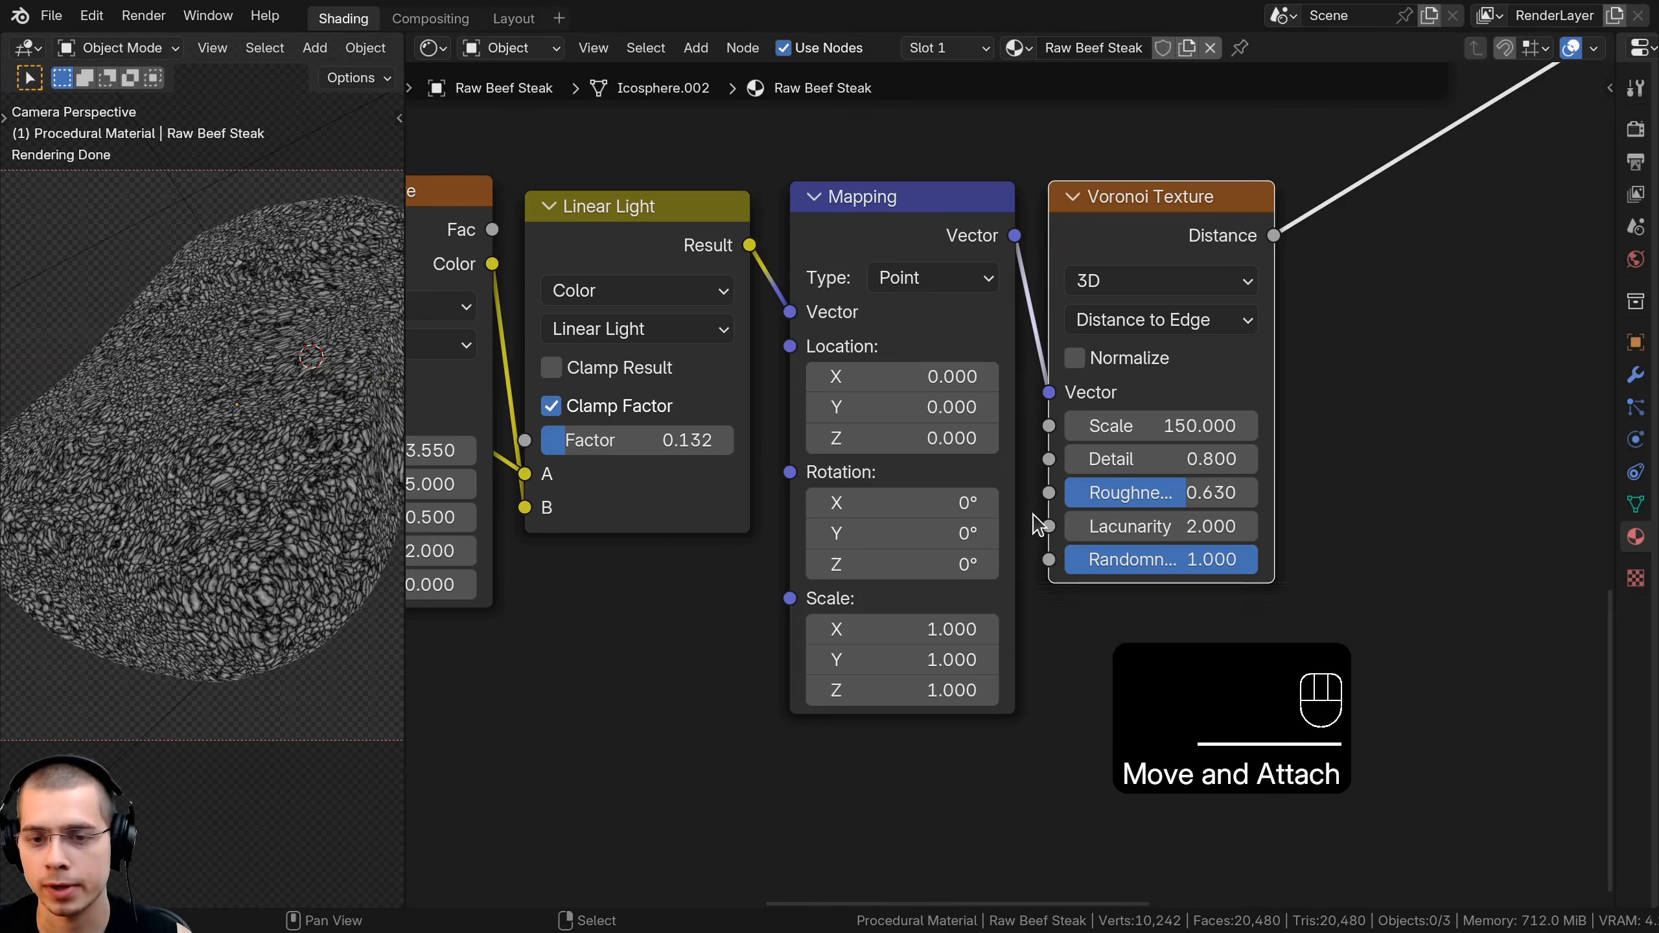
mouse_move(902, 629)
mouse_down()
mouse_move(954, 629)
mouse_move(891, 639)
mouse_up()
click(892, 639)
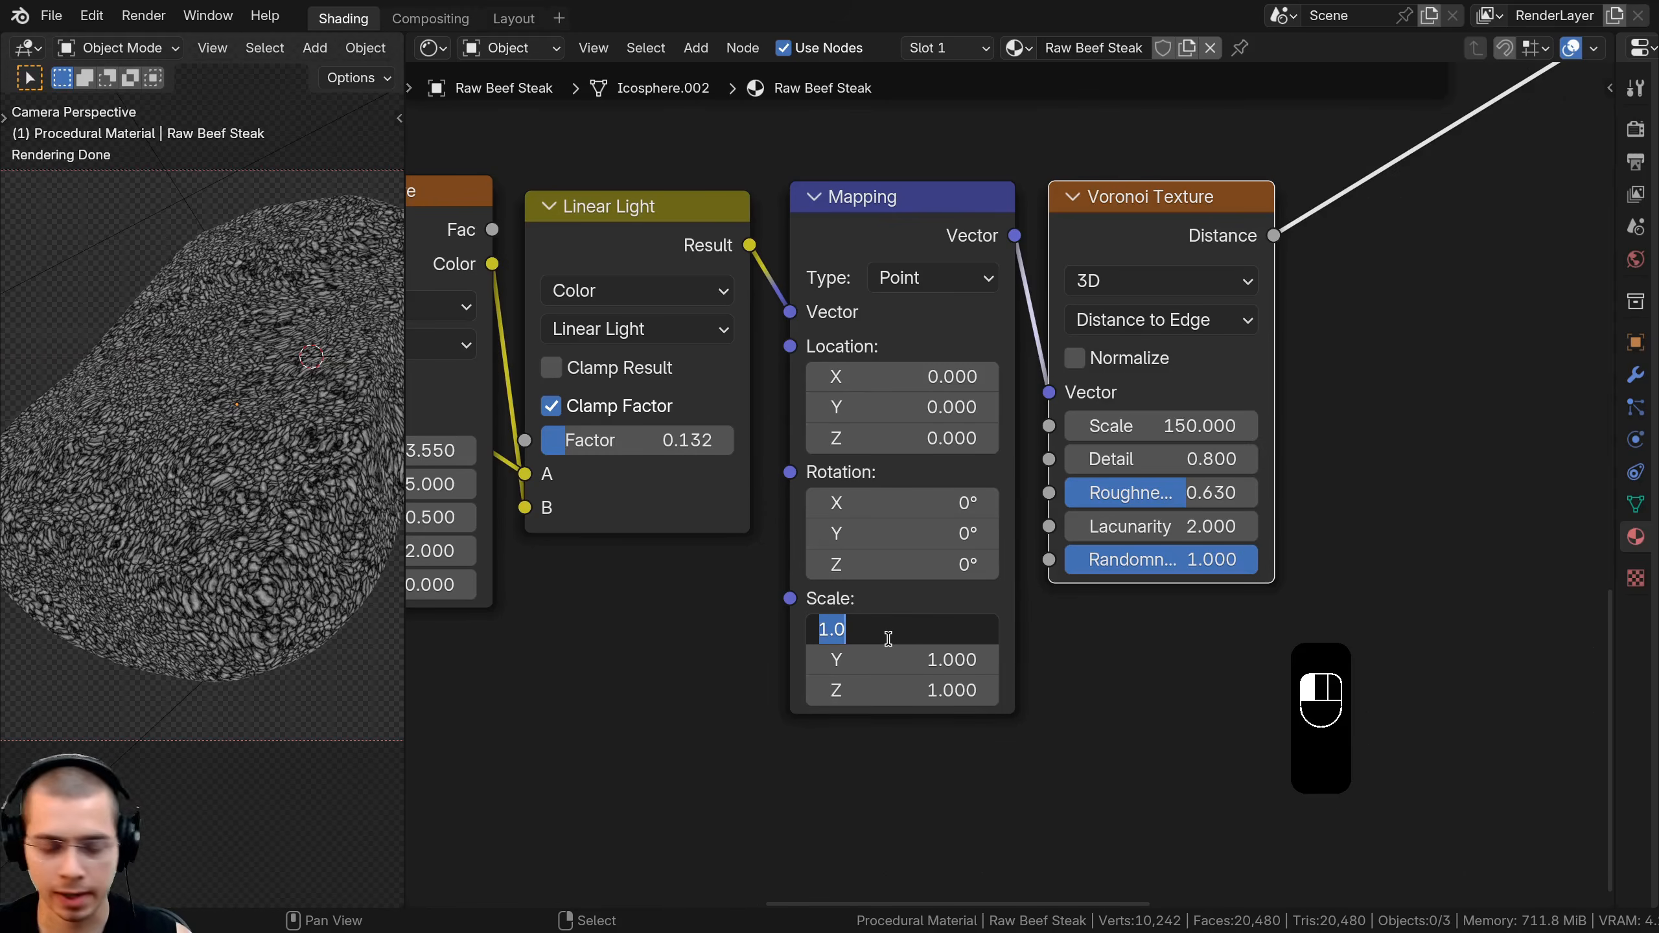
text(1.6)
key(Return)
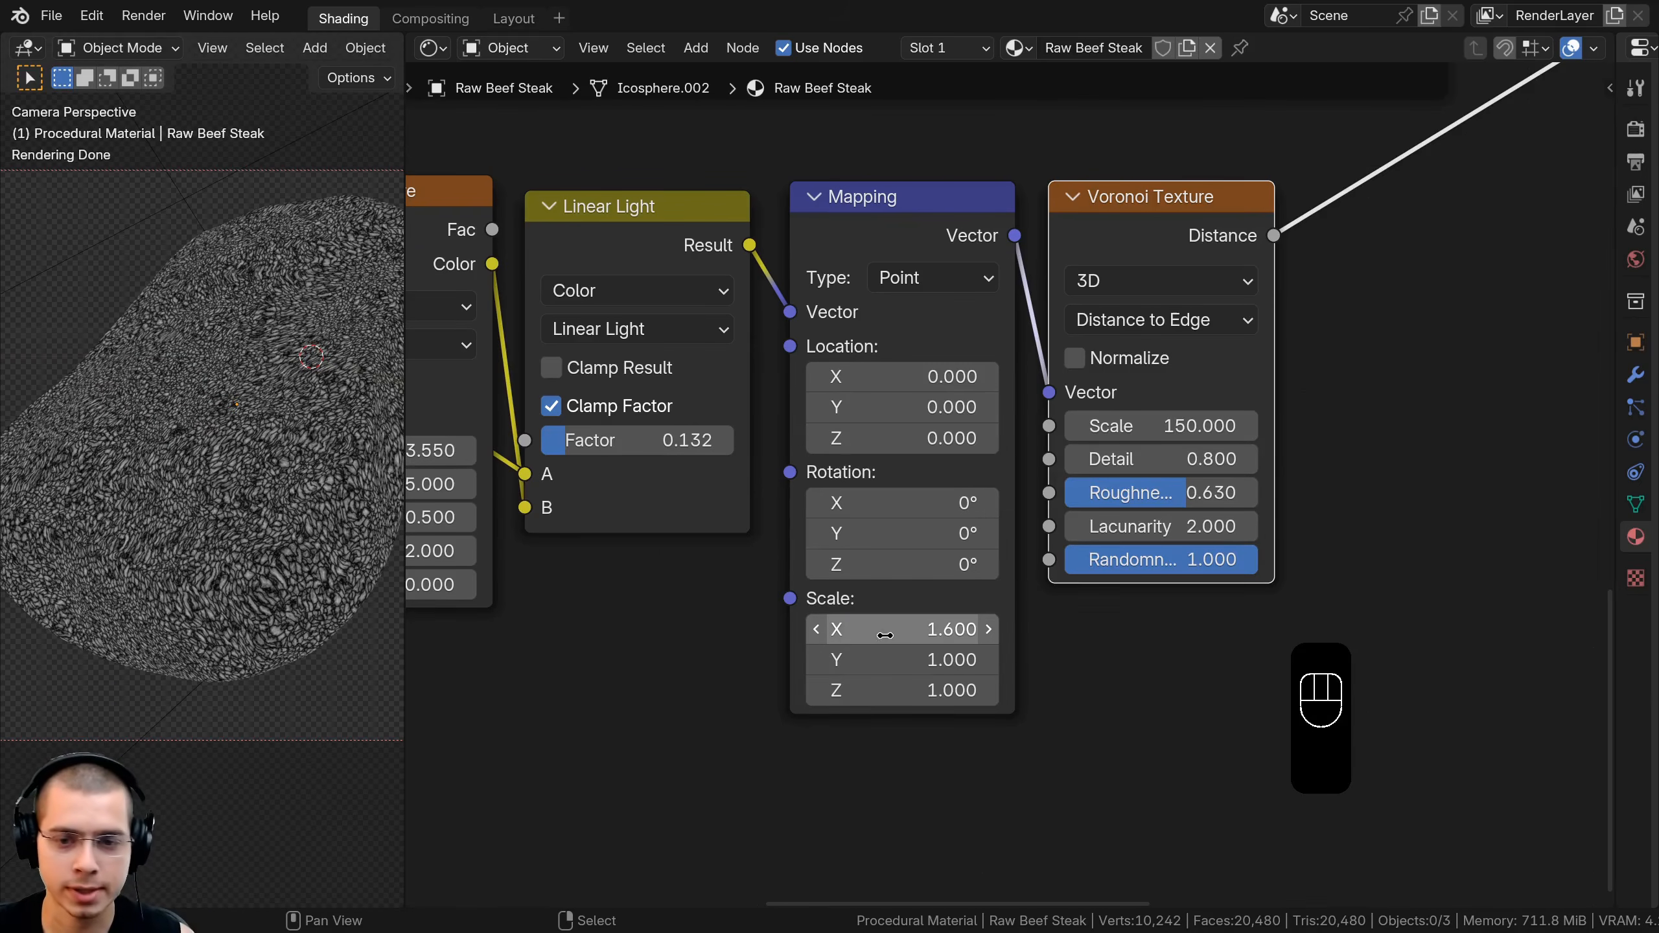
click(874, 660)
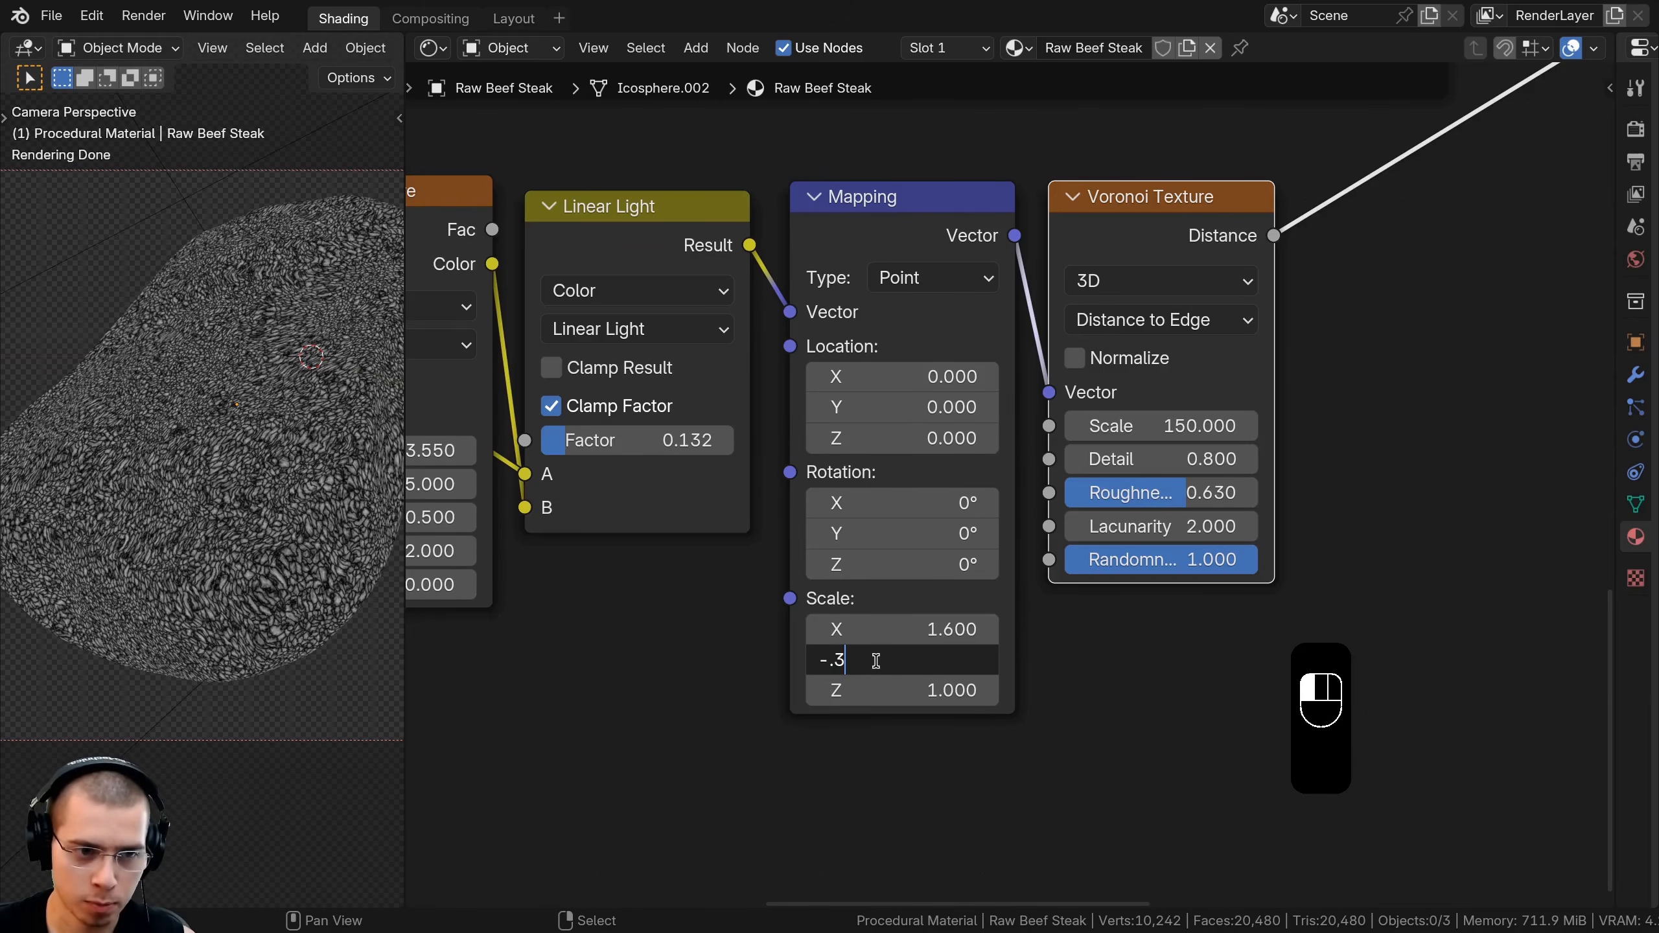
text(-.3)
key(Return)
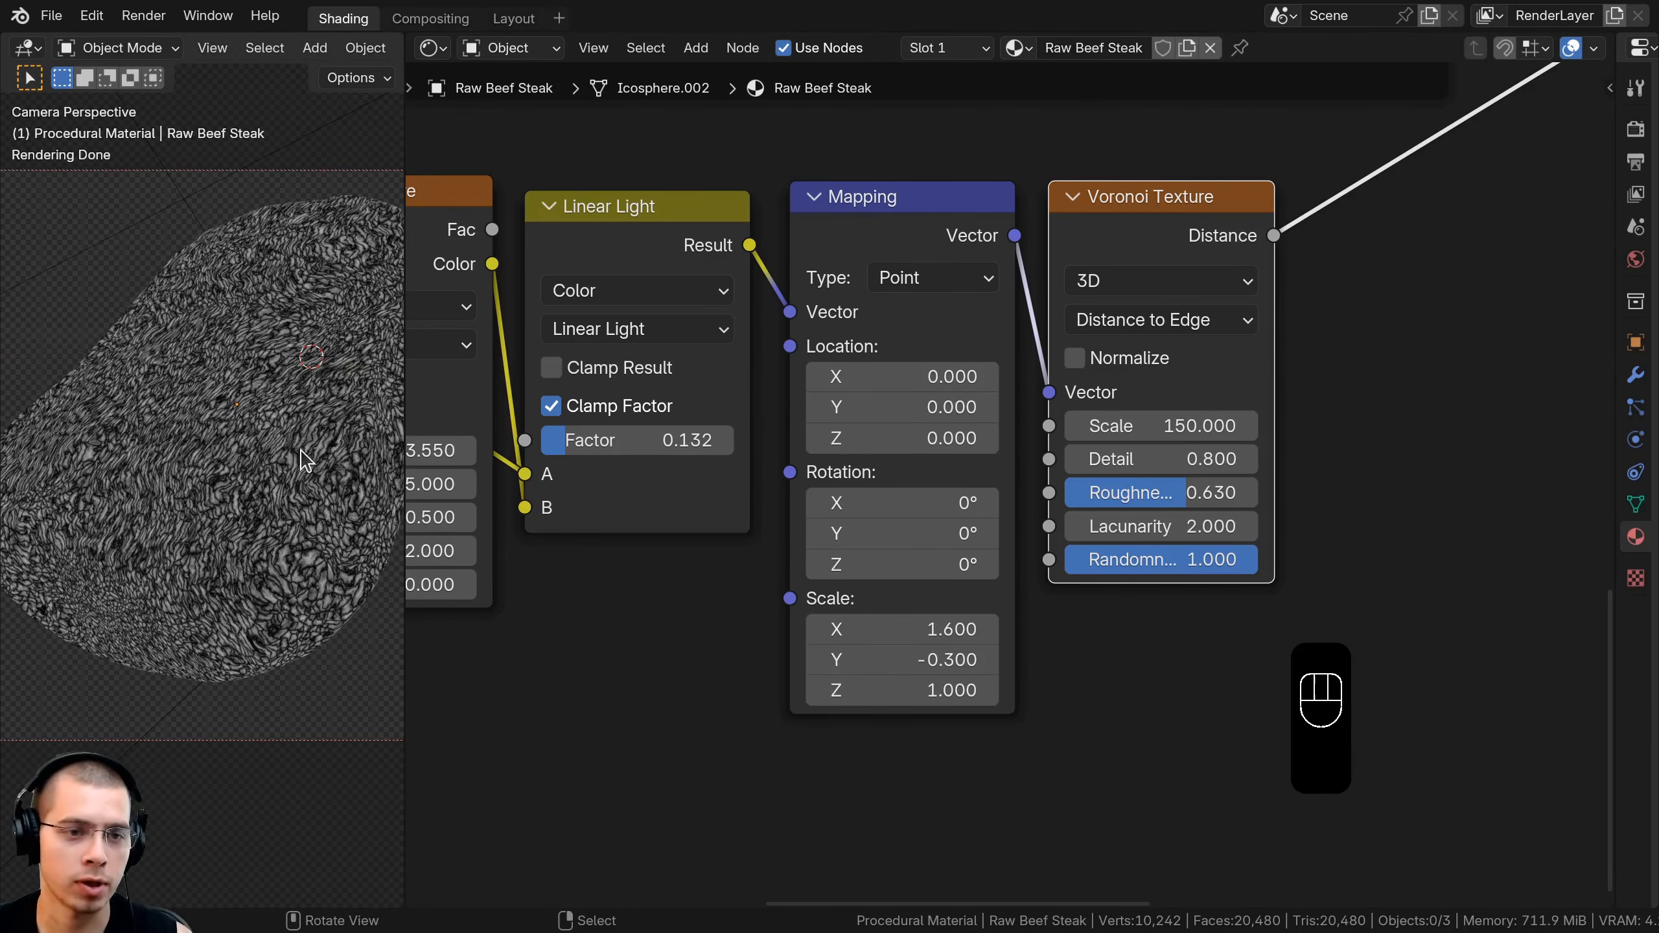
scroll(265, 285, up, 5)
scroll(196, 405, down, 5)
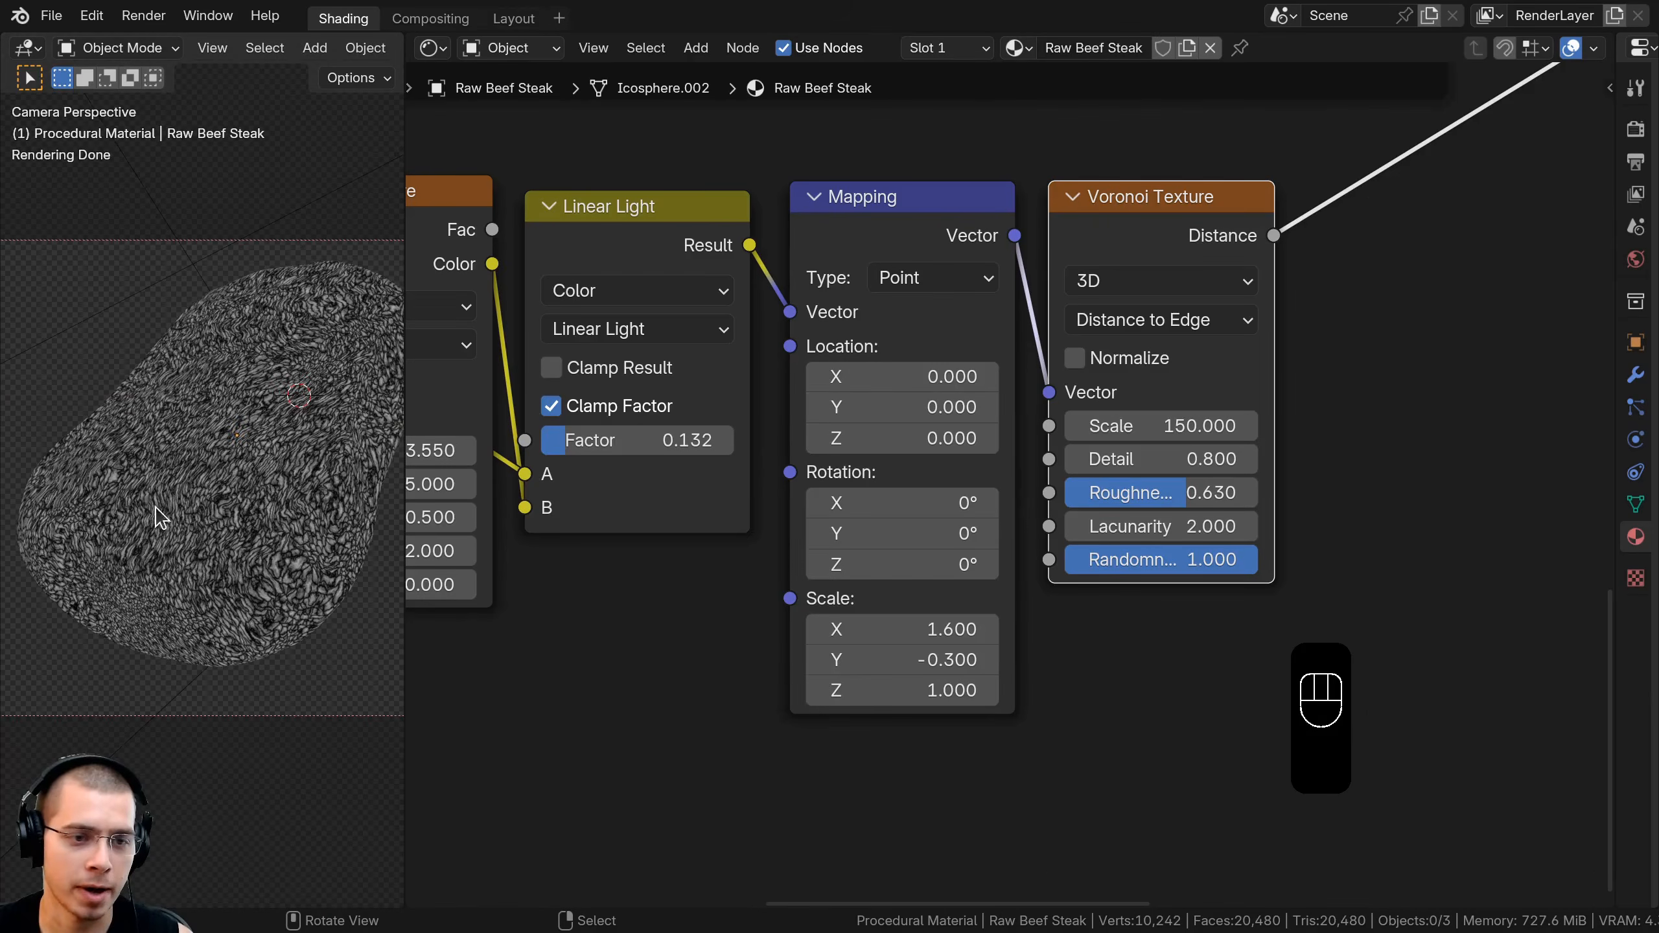
mouse_move(909, 662)
shift+mouse_down()
mouse_move(964, 662)
mouse_move(880, 662)
mouse_move(908, 661)
shift+mouse_up()
Add a Color Ramp node on the link leaving the Voronoi Texture's Distance output
scroll(1215, 356, down, 5)
middle_drag(1215, 357, 1131, 434)
drag(1115, 370, 1111, 377)
middle_drag(1111, 377, 1030, 391)
key(shift+a)
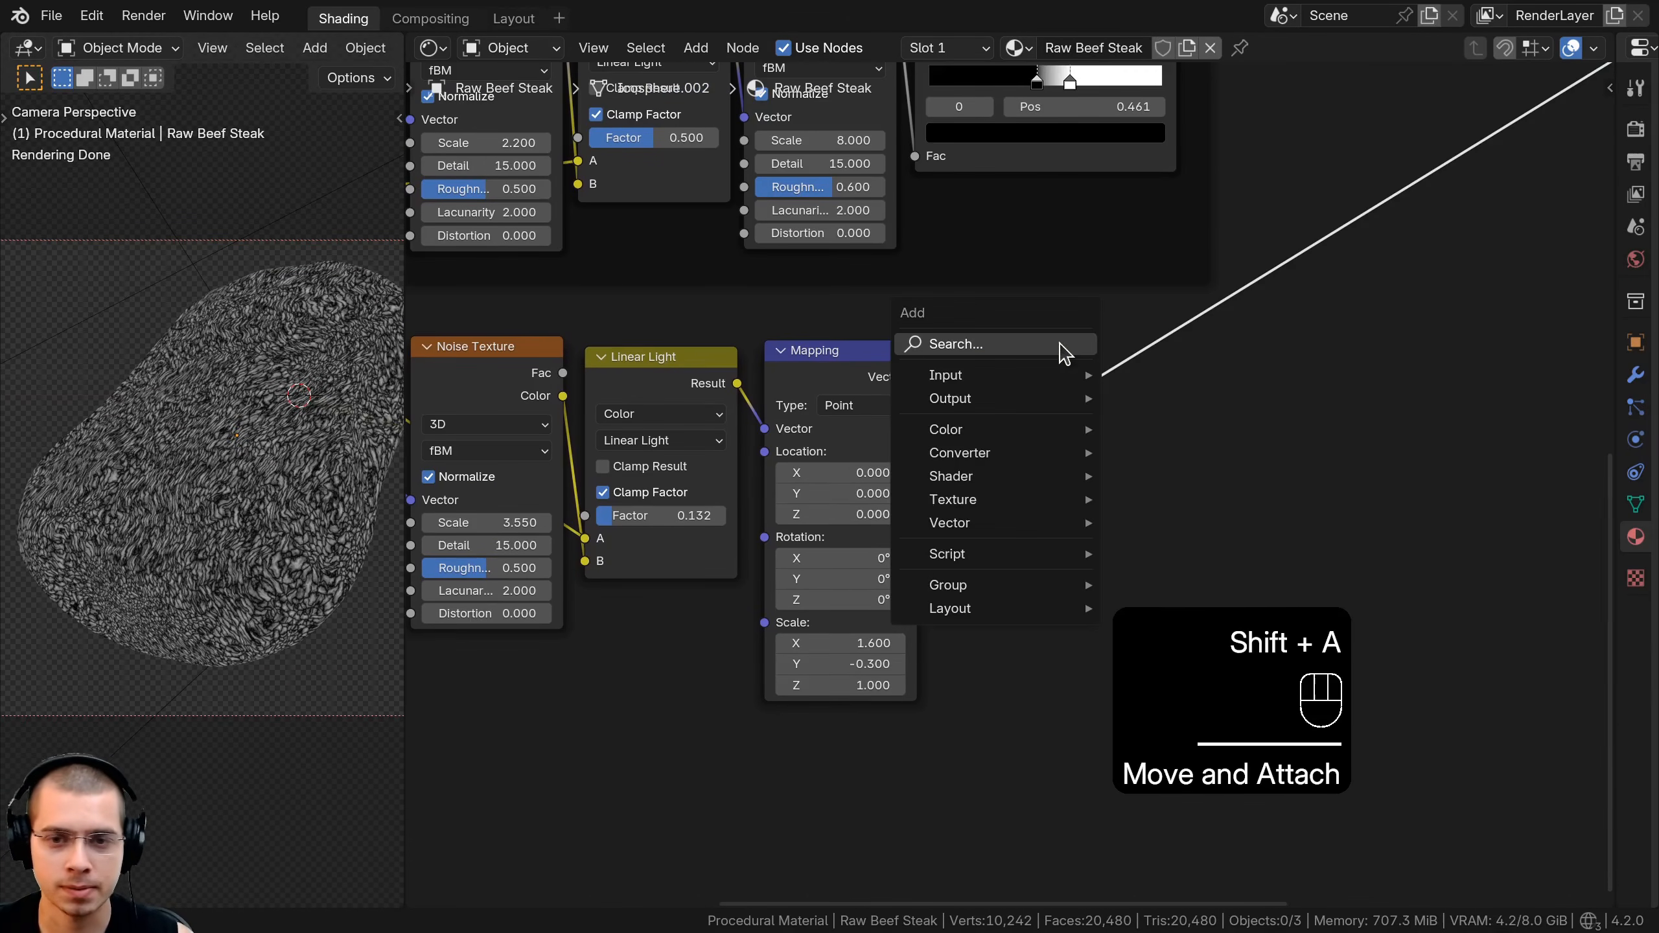
text(col)
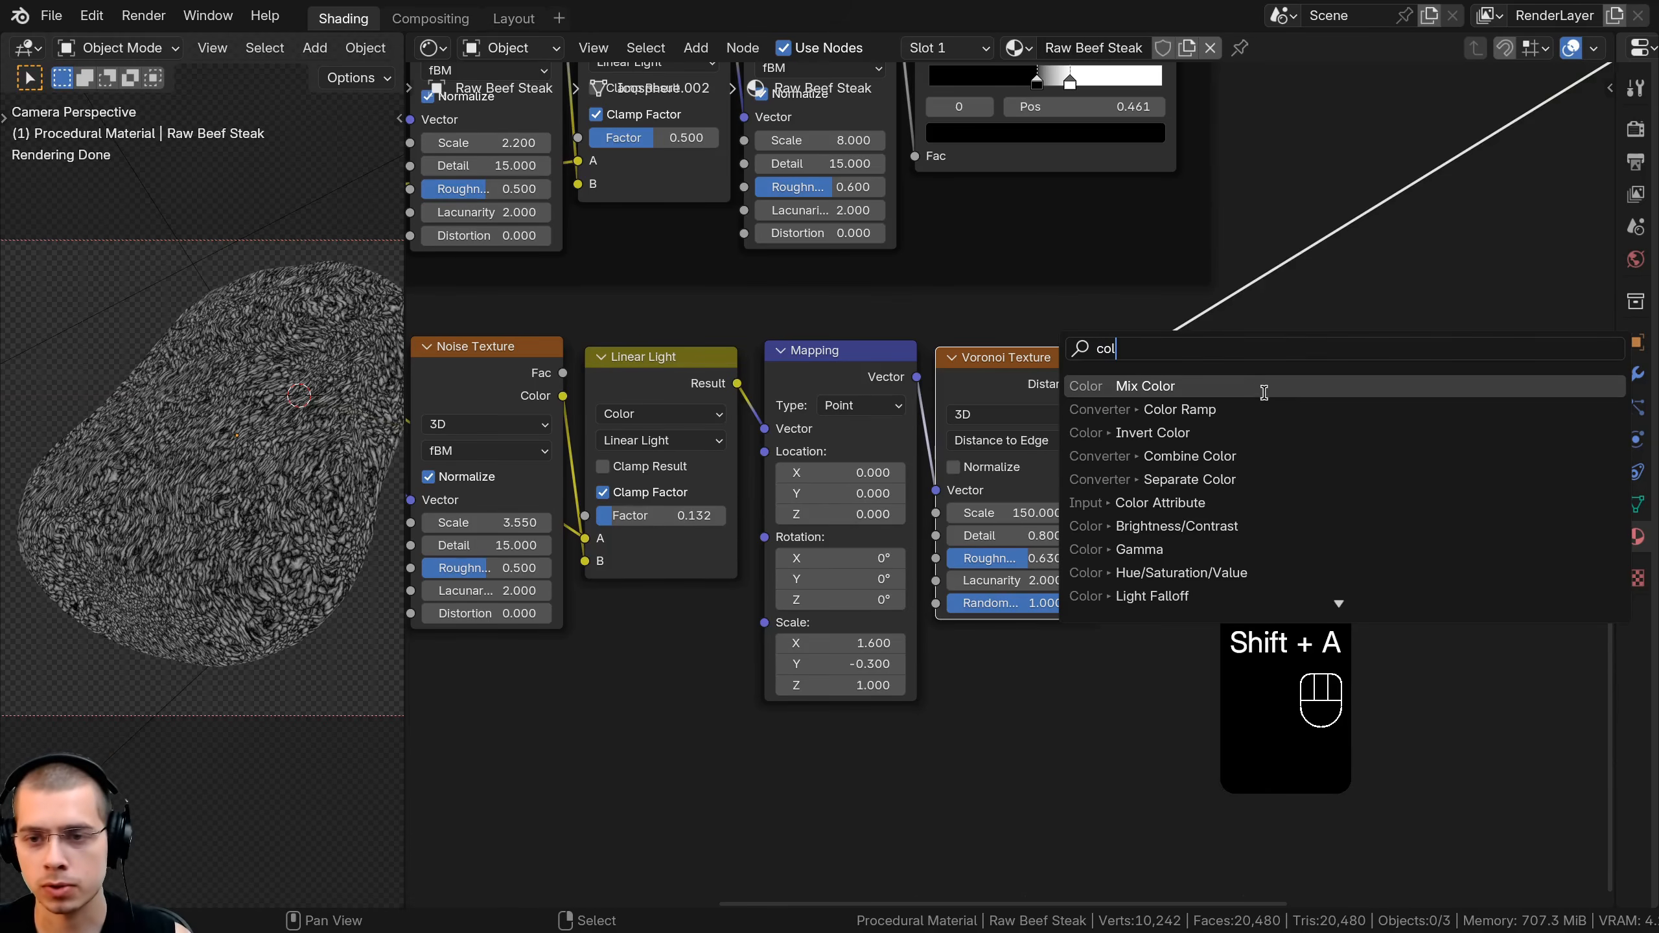
click(1244, 409)
click(1107, 331)
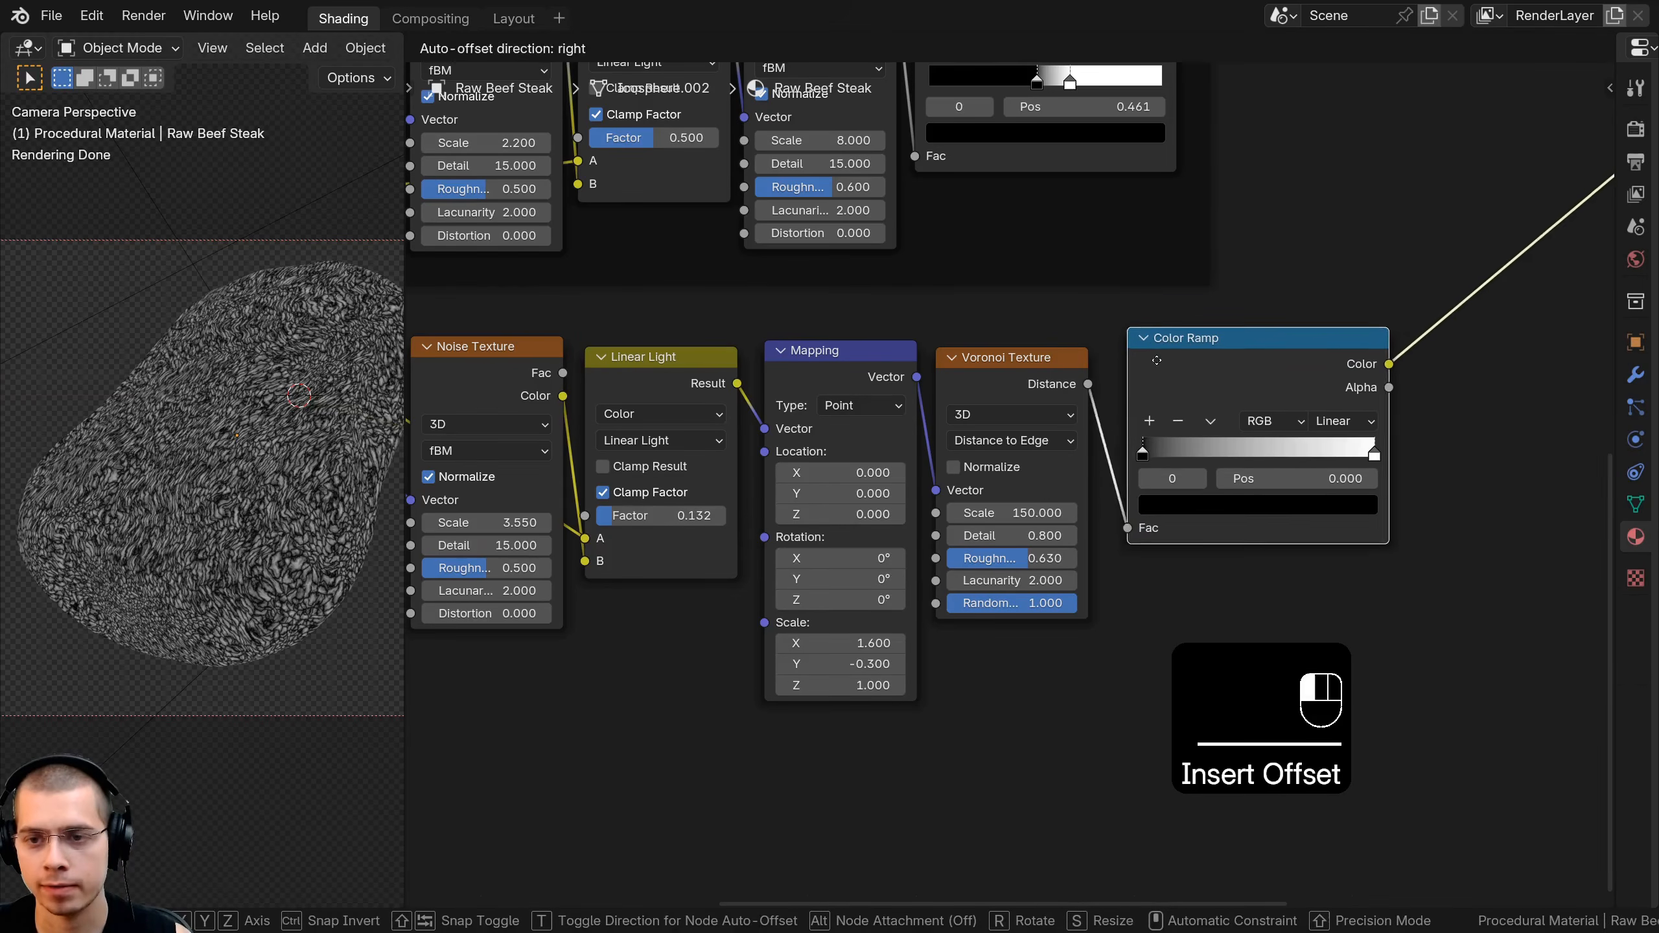
Reverse the new Color Ramp with the white stop at 0.000 and the black stop close beside it
scroll(1242, 480, up, 2)
drag(1325, 481, 908, 475)
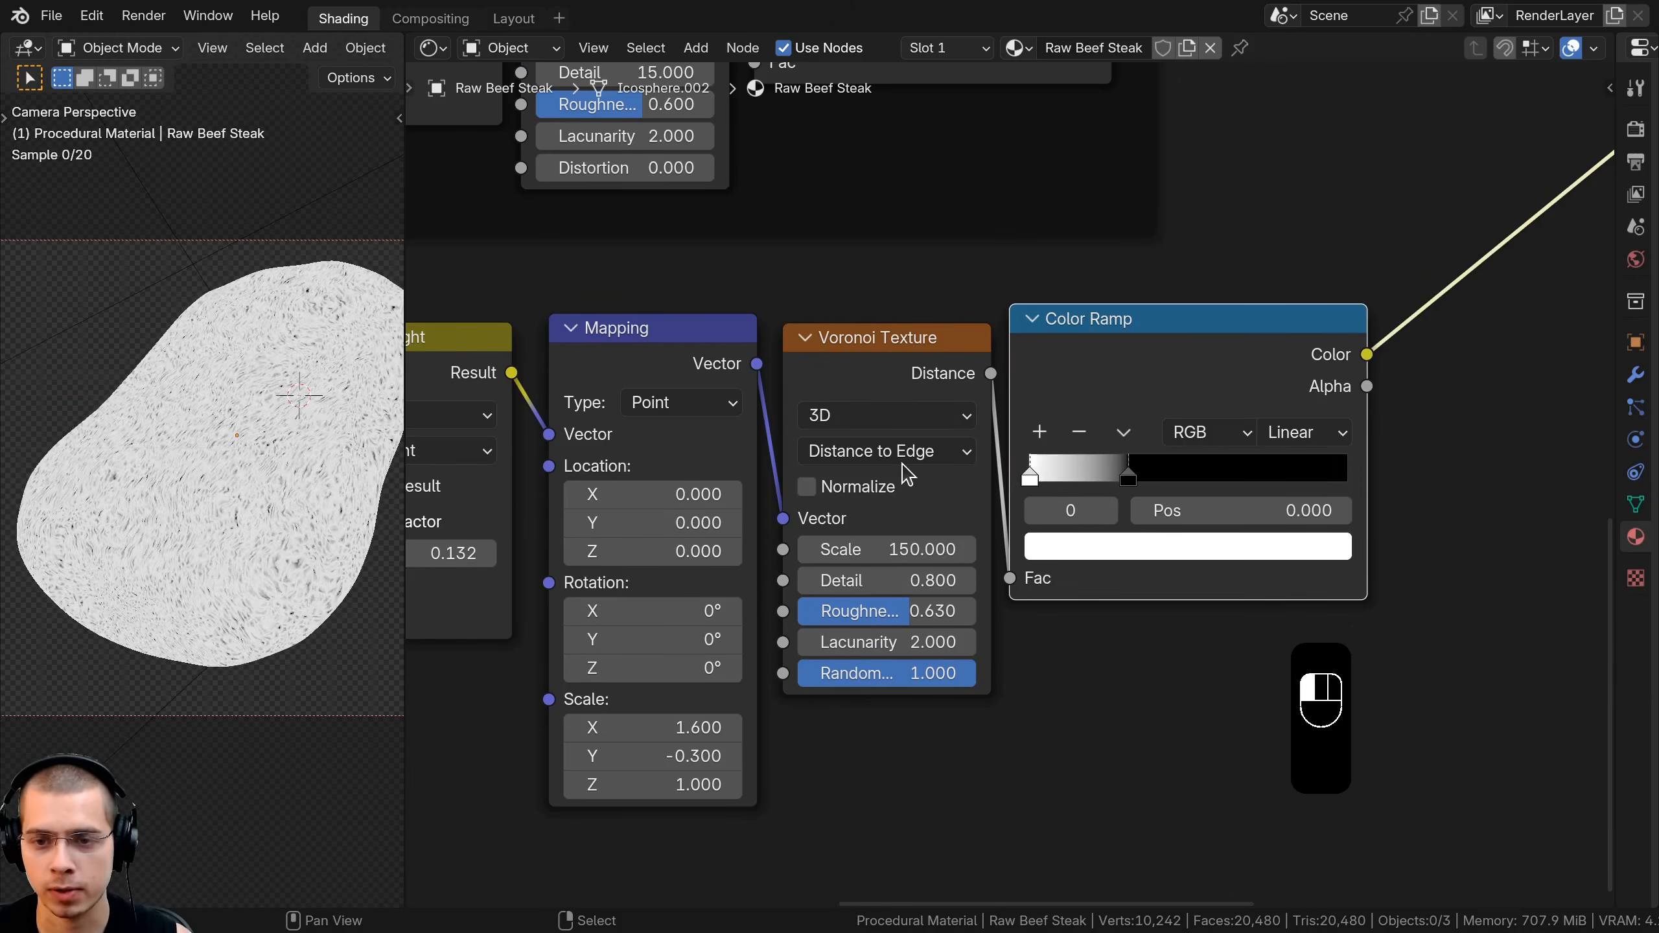
drag(1139, 483, 1009, 483)
scroll(170, 497, up, 7)
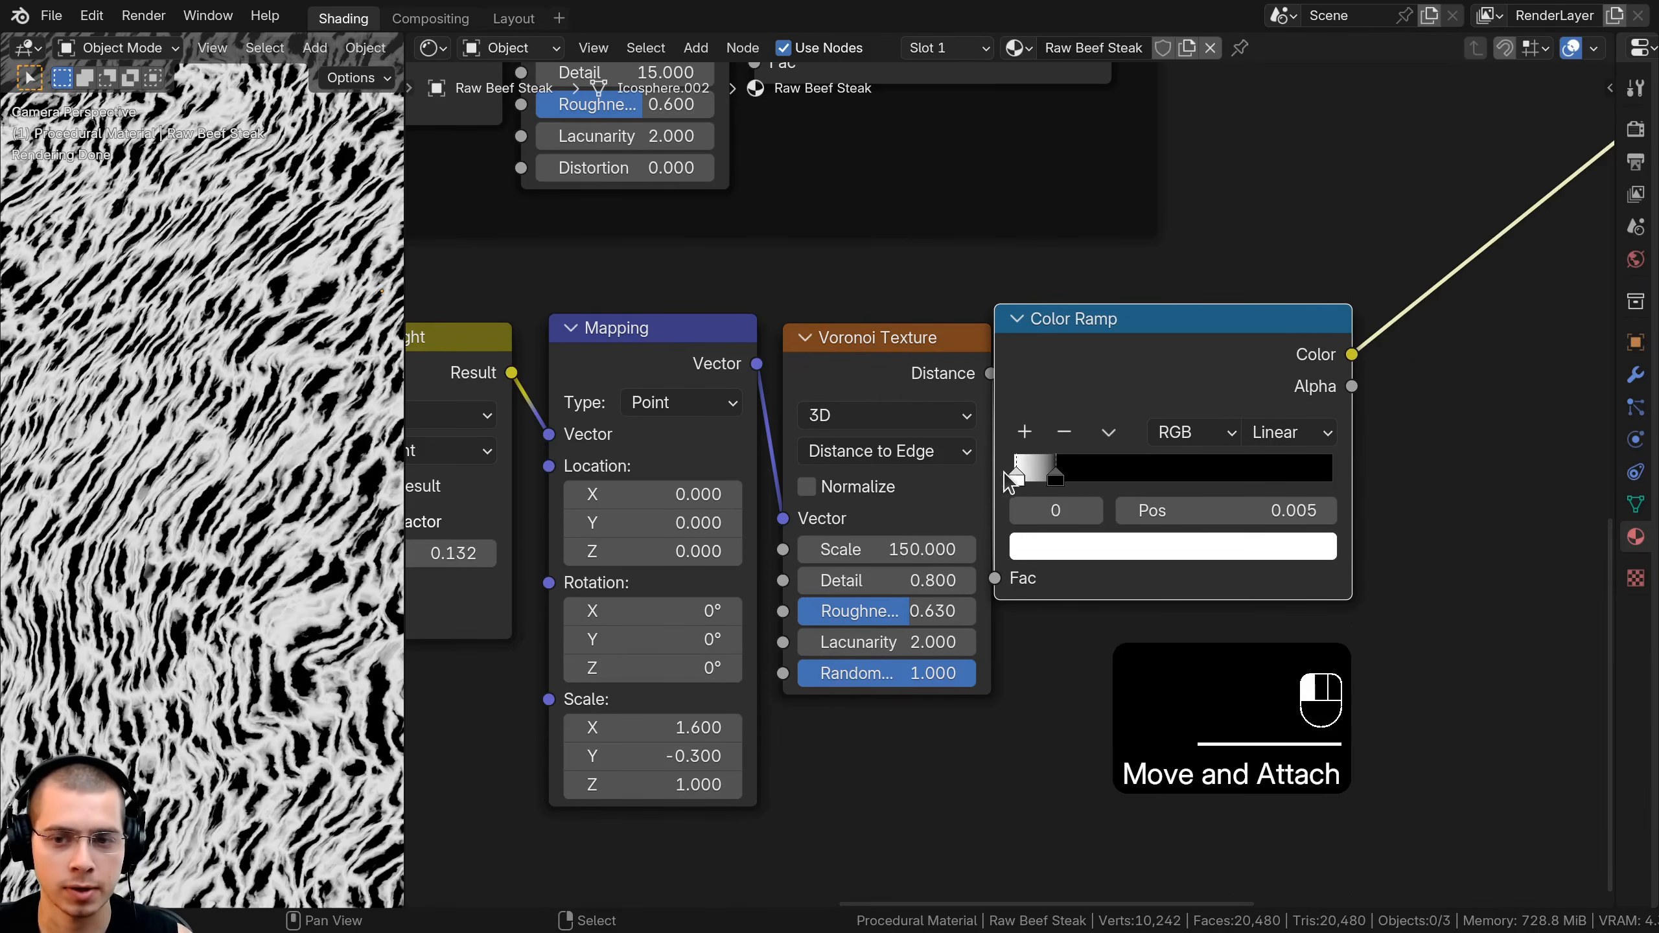
drag(1009, 483, 1007, 483)
Join the five lower nodes, from Noise Texture to Color Ramp, into a frame labelled "Meat Bump Texture"
drag(1206, 658, 580, 408)
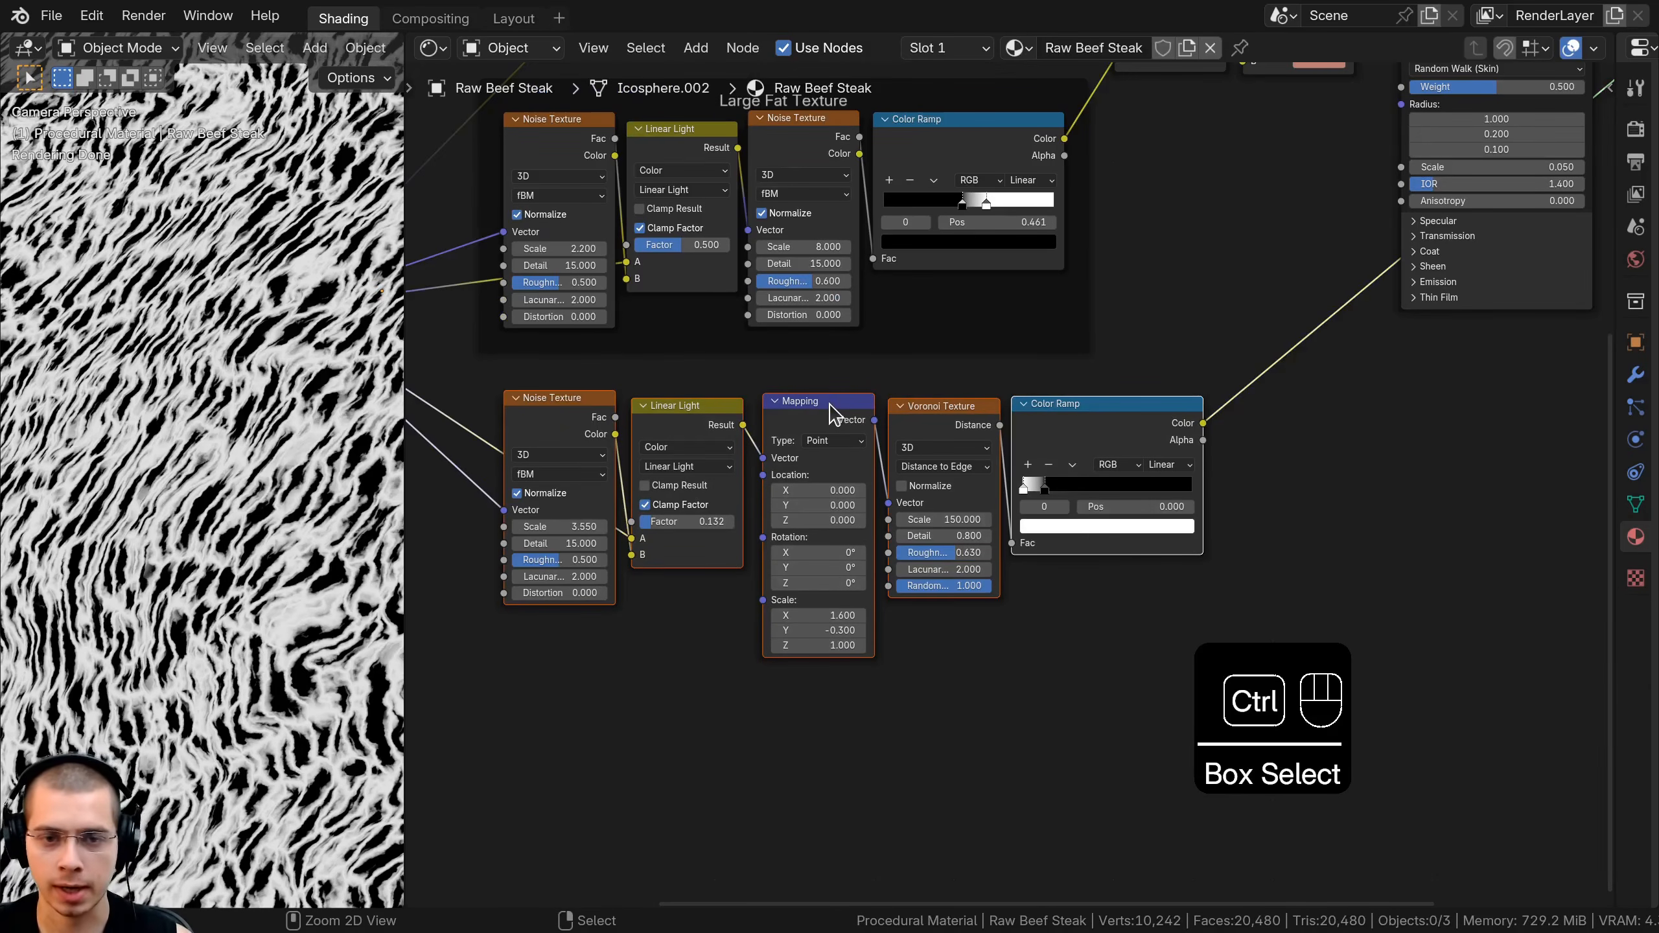
key(ctrl+j)
drag(818, 378, 762, 391)
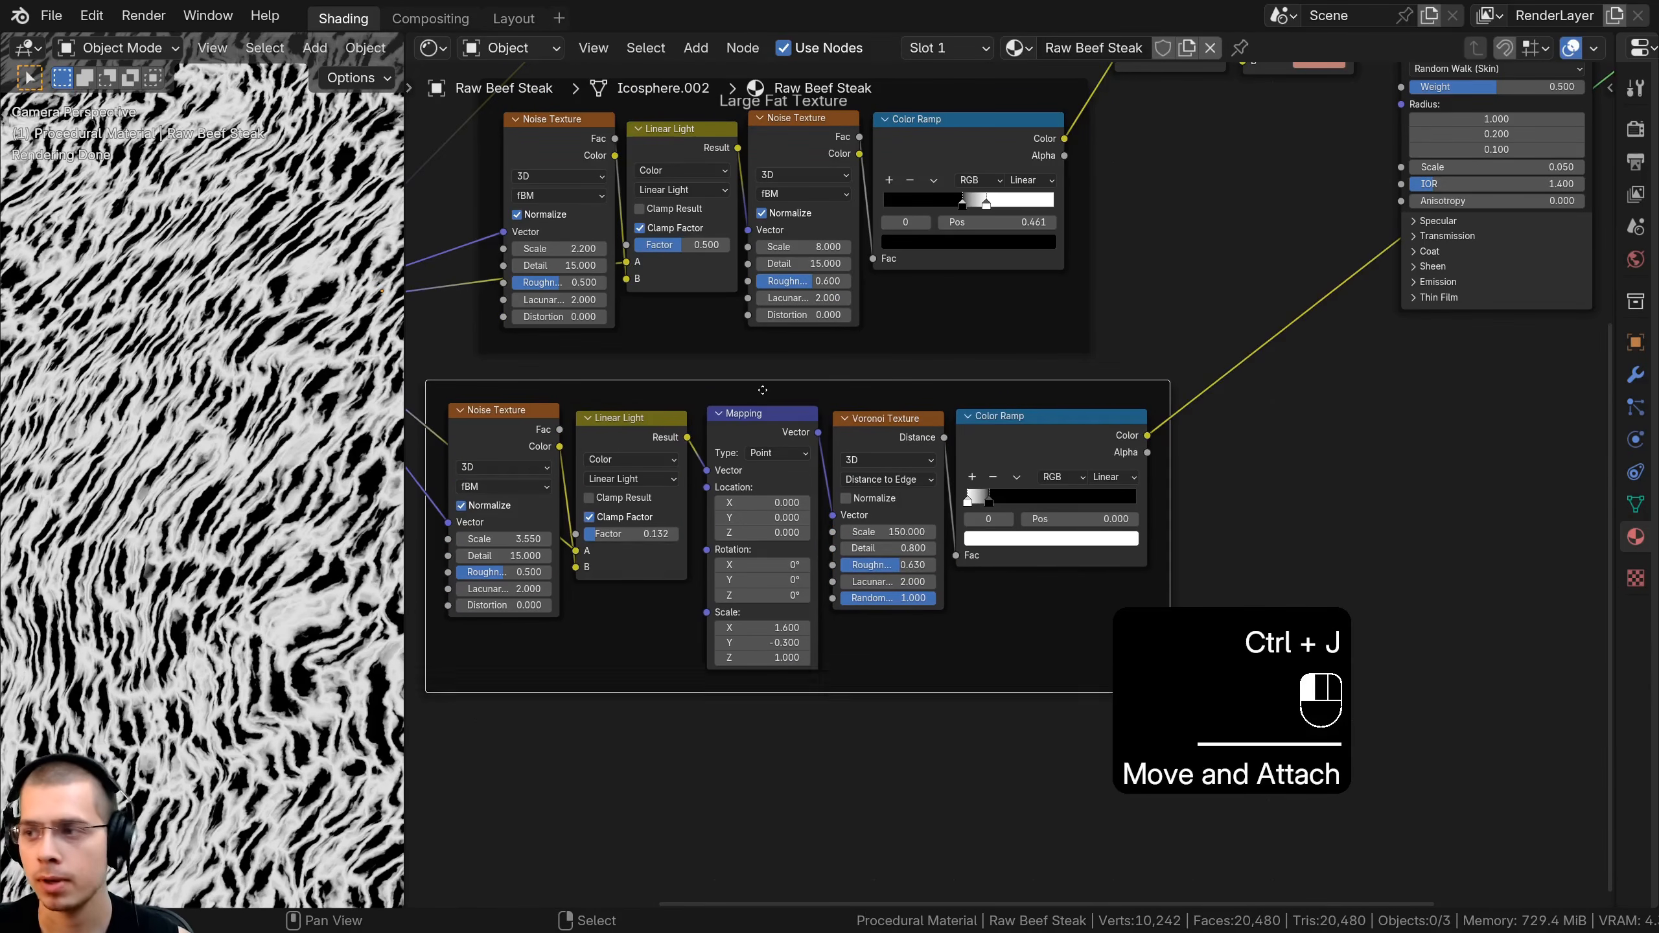
key(F2)
text(Ma)
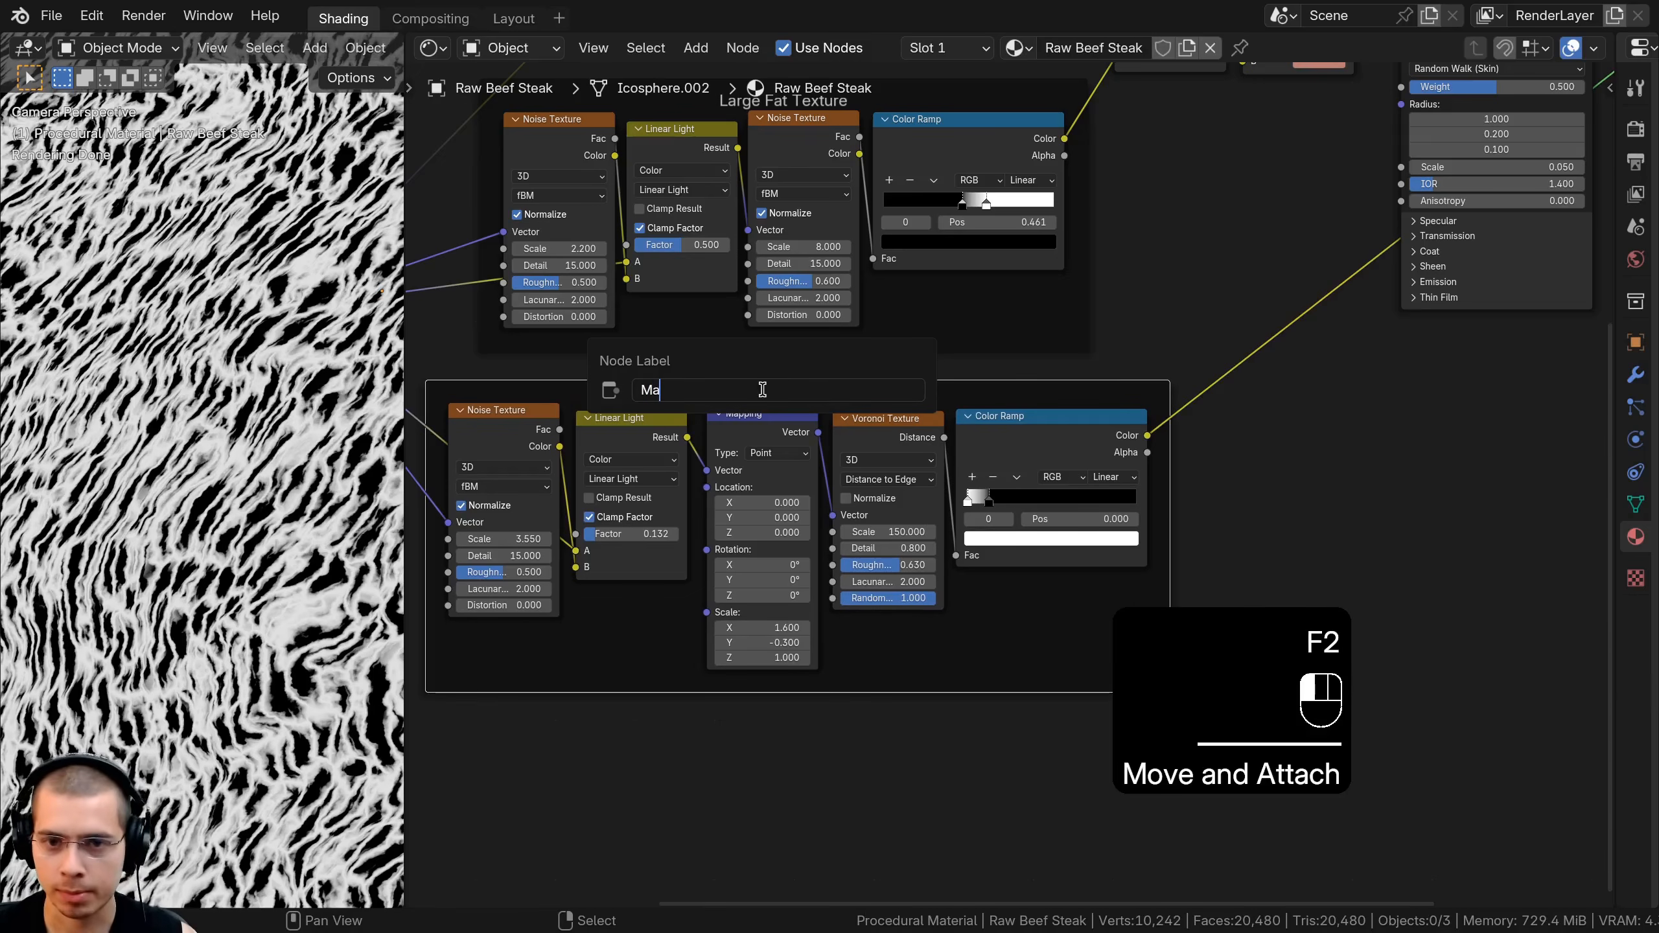
text(at )
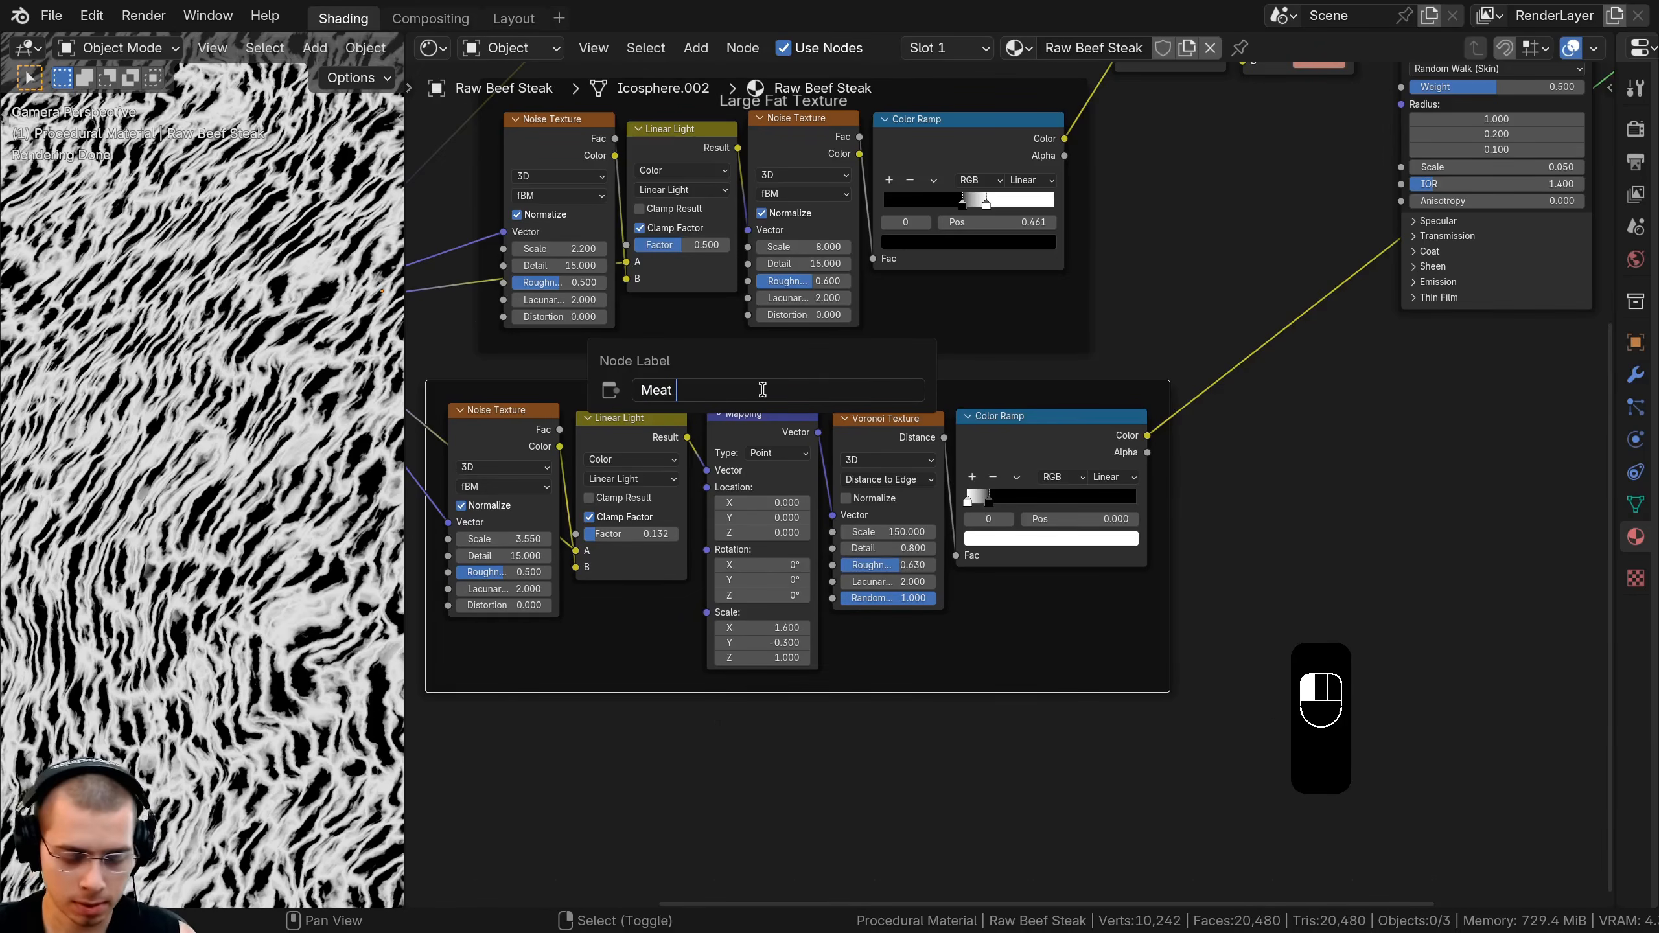
text(Bump Te)
Connect the Meat Bump Texture Color Ramp's Color output to the Principled BSDF's Normal input and preview the full shader
click(905, 512)
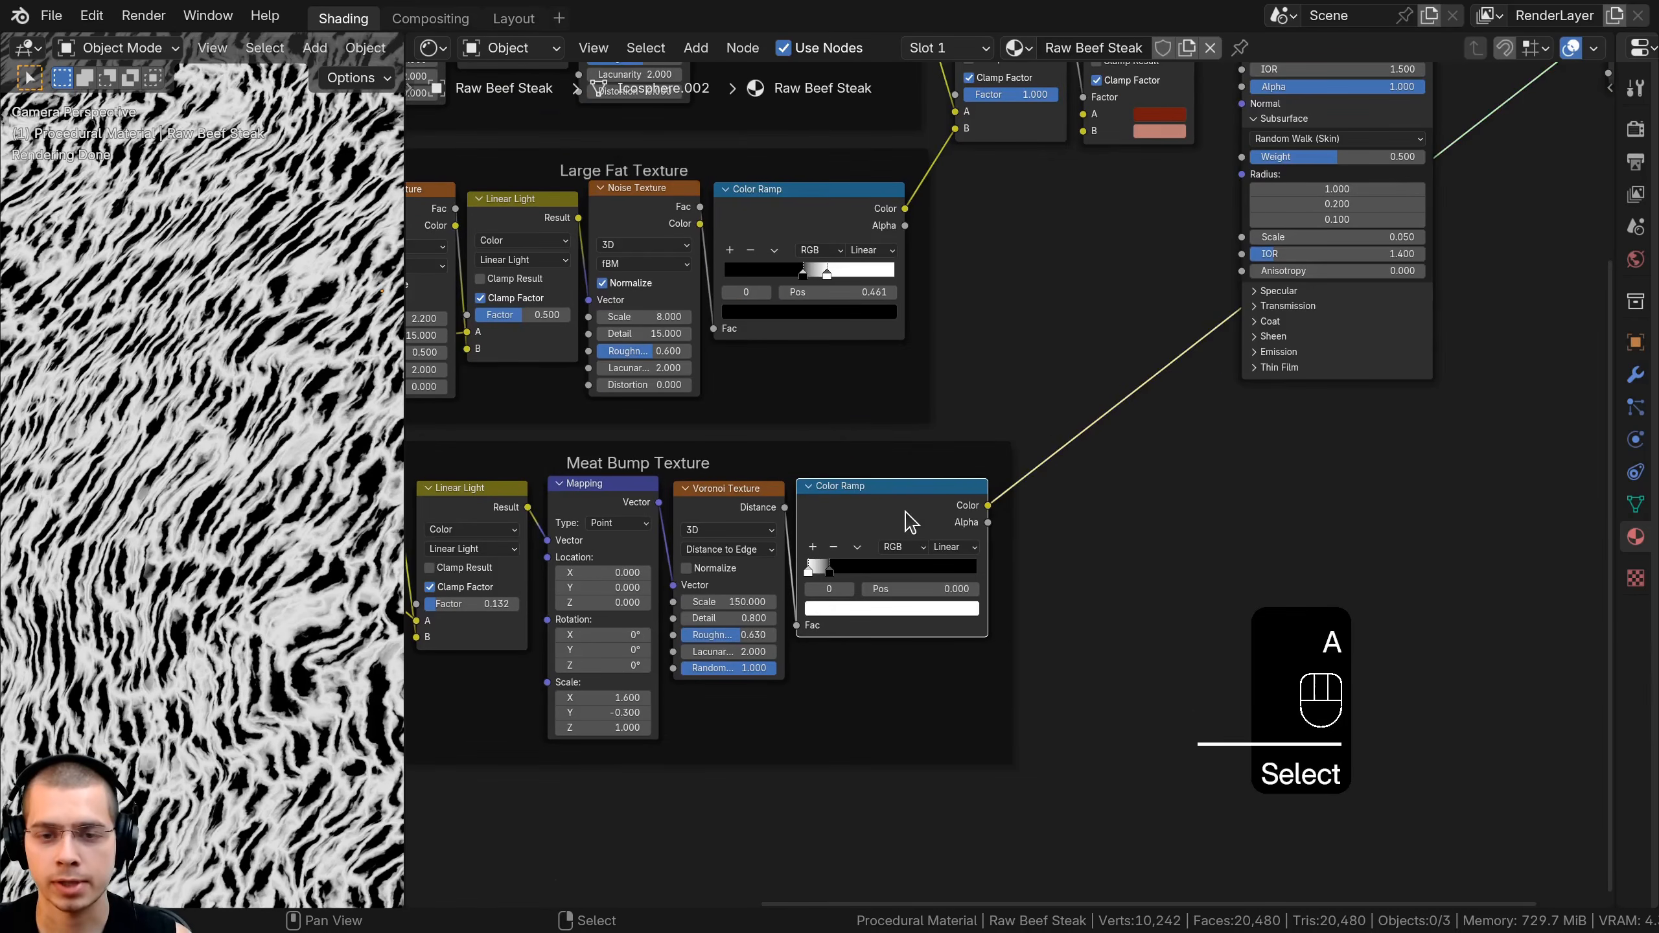
drag(988, 505, 1242, 149)
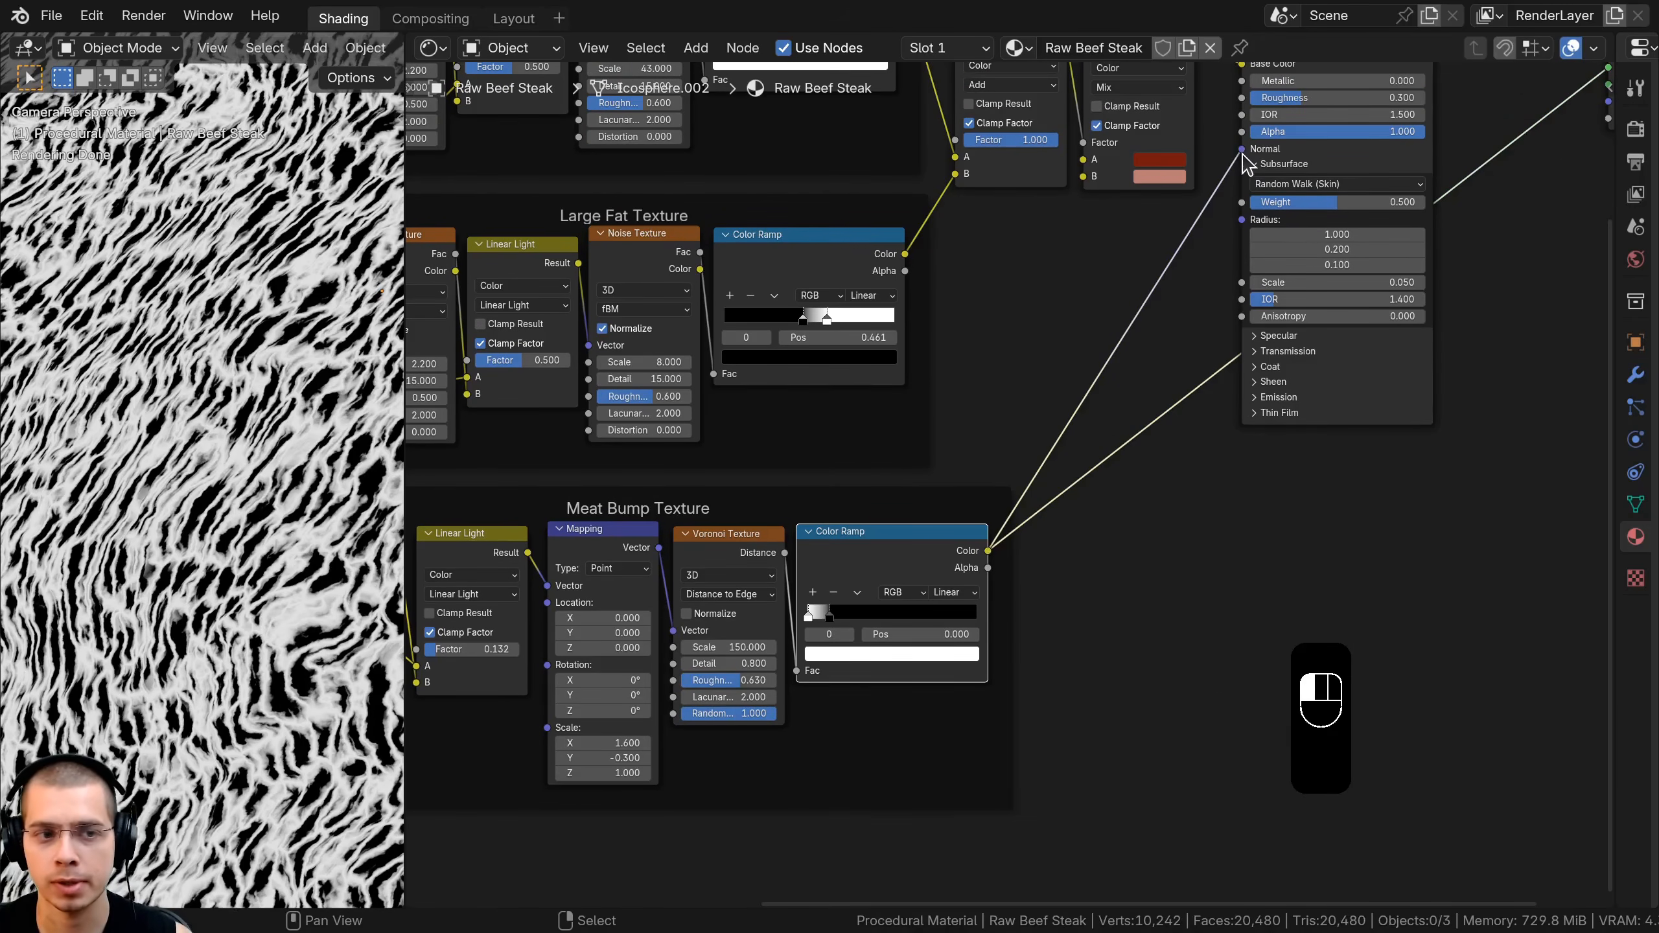
scroll(1308, 352, down, 1)
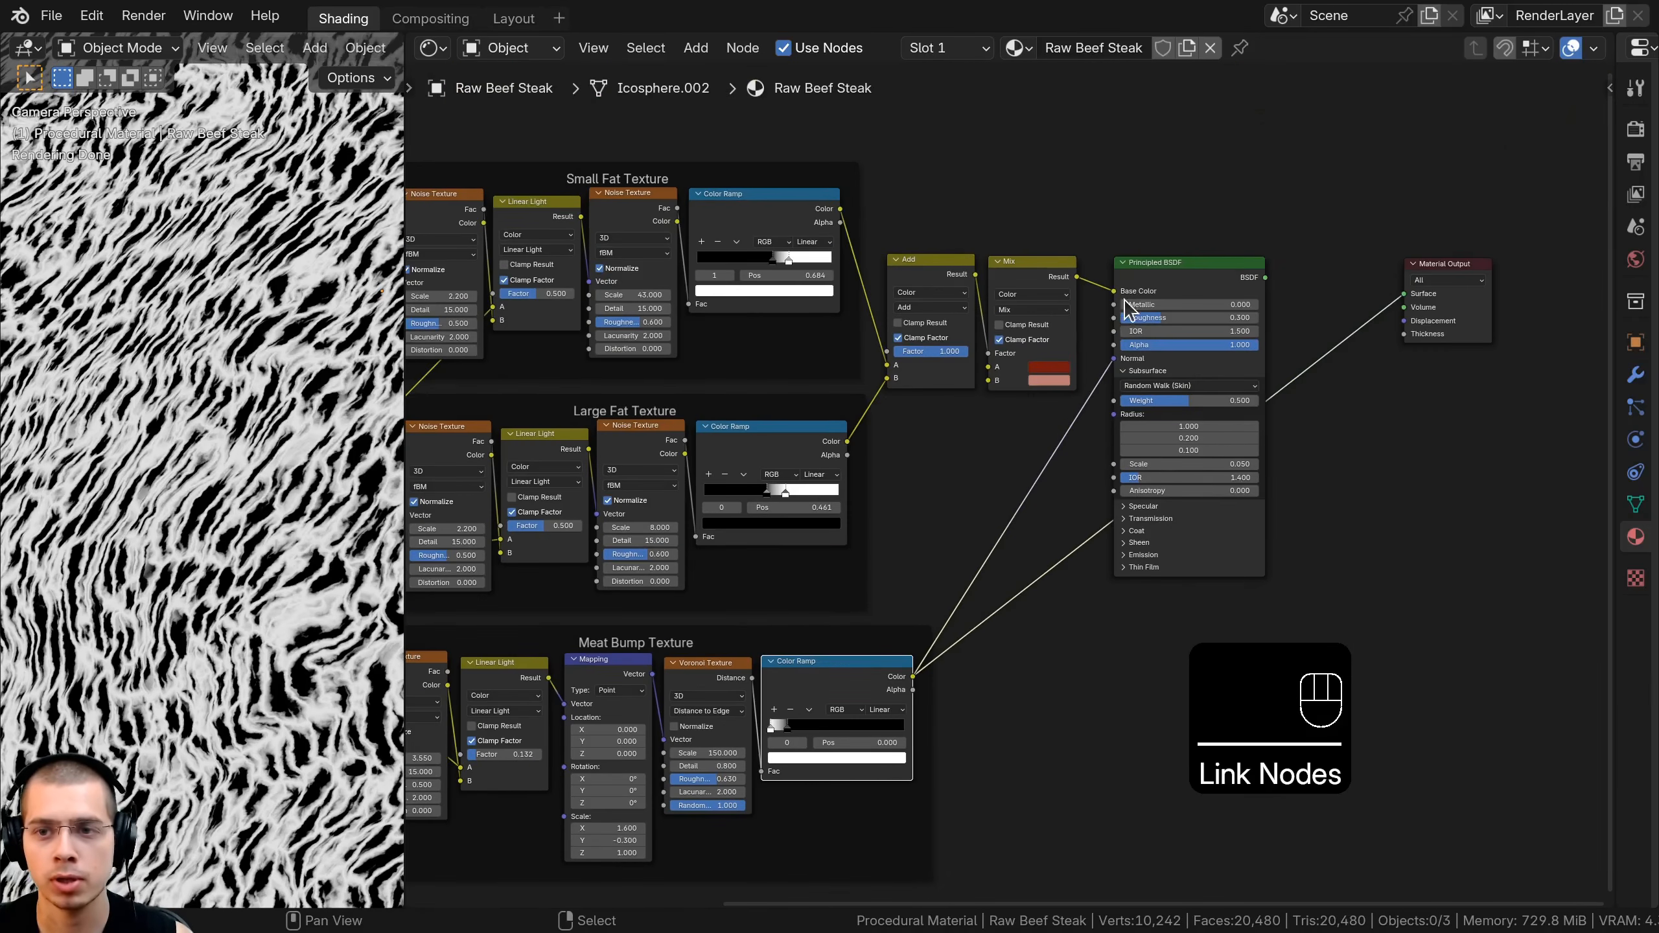
ctrl+shift+click(1174, 286)
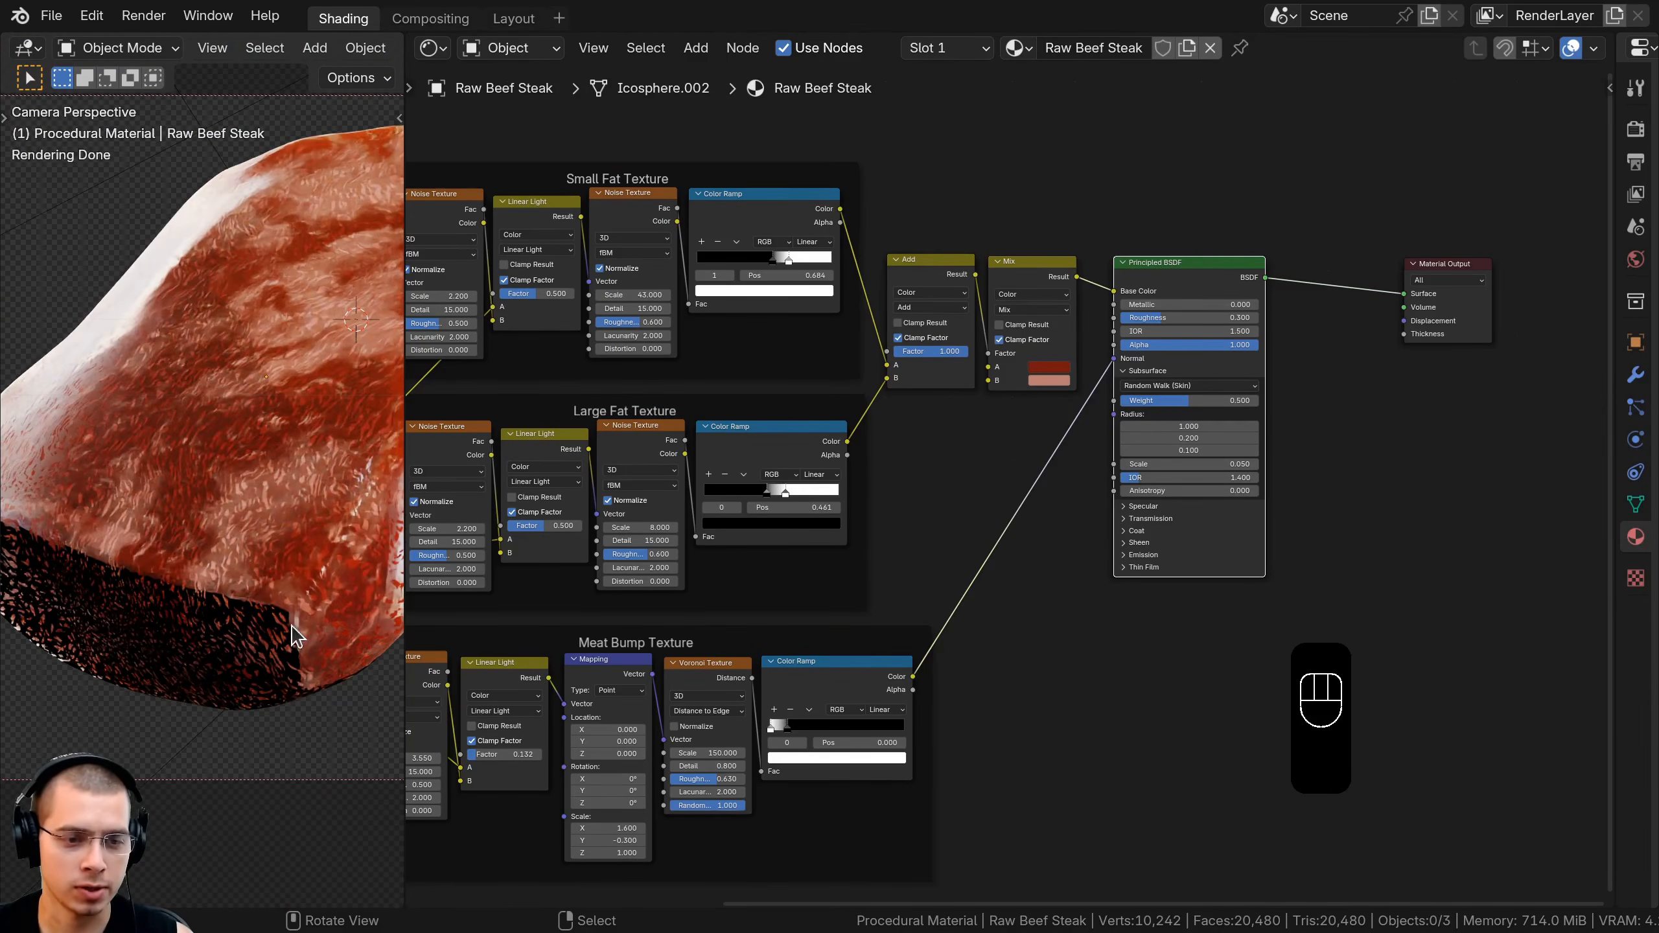
Insert a Bump node on the link between the Meat Bump Texture Color Ramp and the Principled BSDF's Normal input
scroll(775, 572, up, 3)
middle_drag(775, 572, 723, 464)
drag(745, 599, 743, 597)
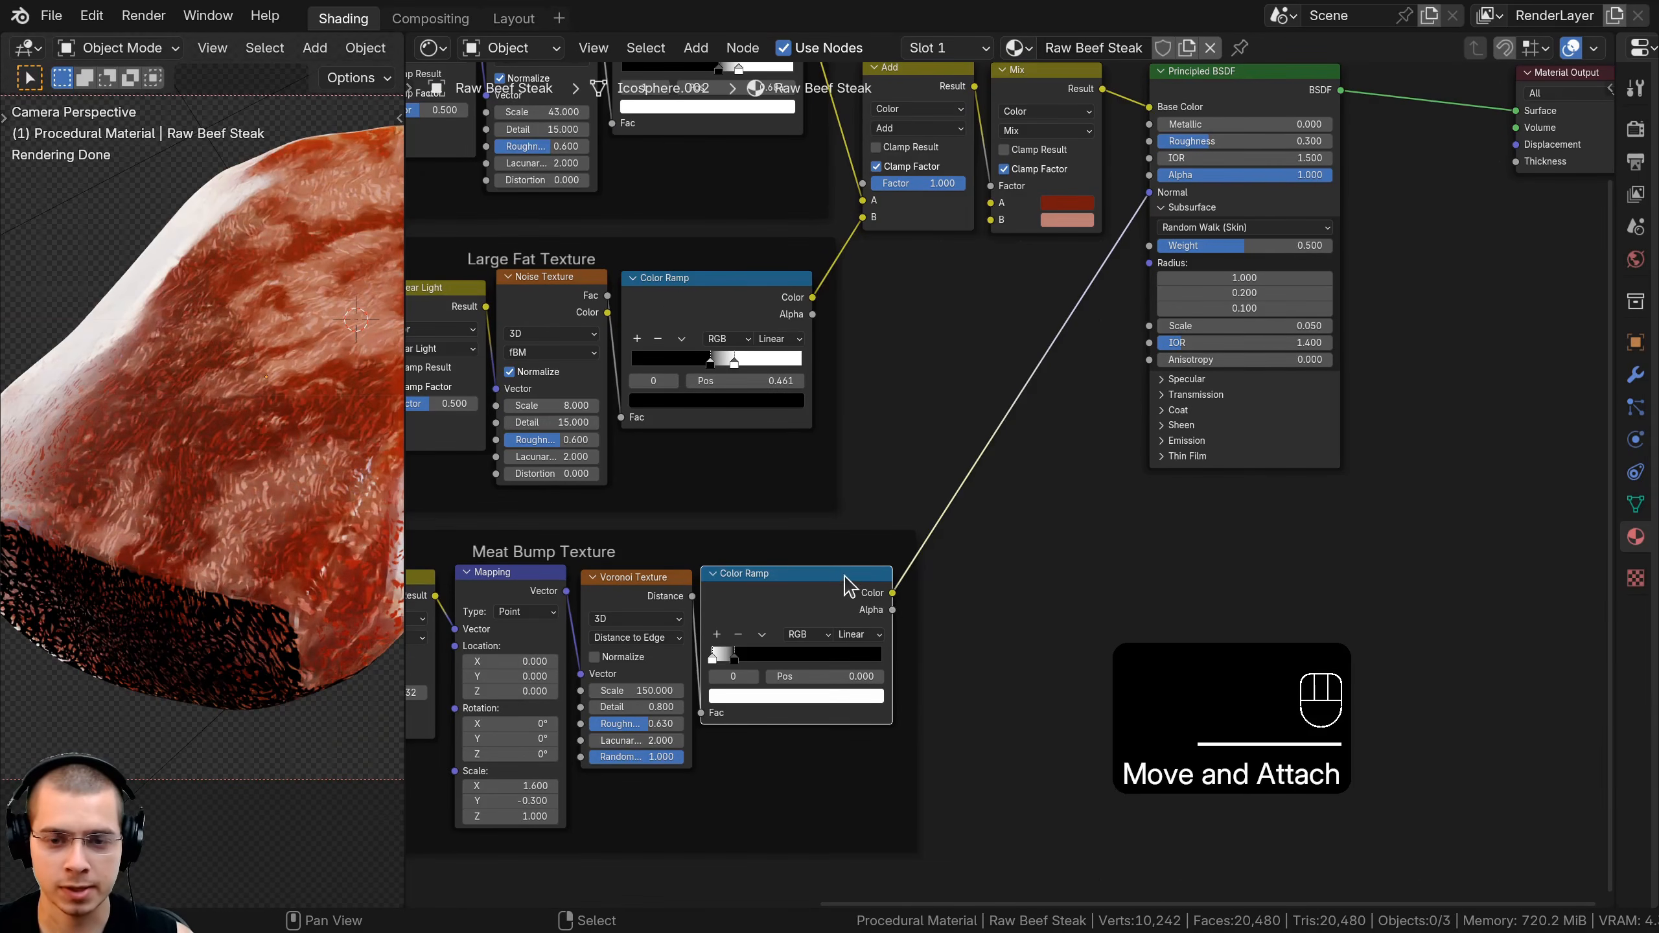
mouse_move(1003, 376)
middle_down()
mouse_move(977, 434)
mouse_move(995, 370)
middle_up()
key(shift+a)
text(b)
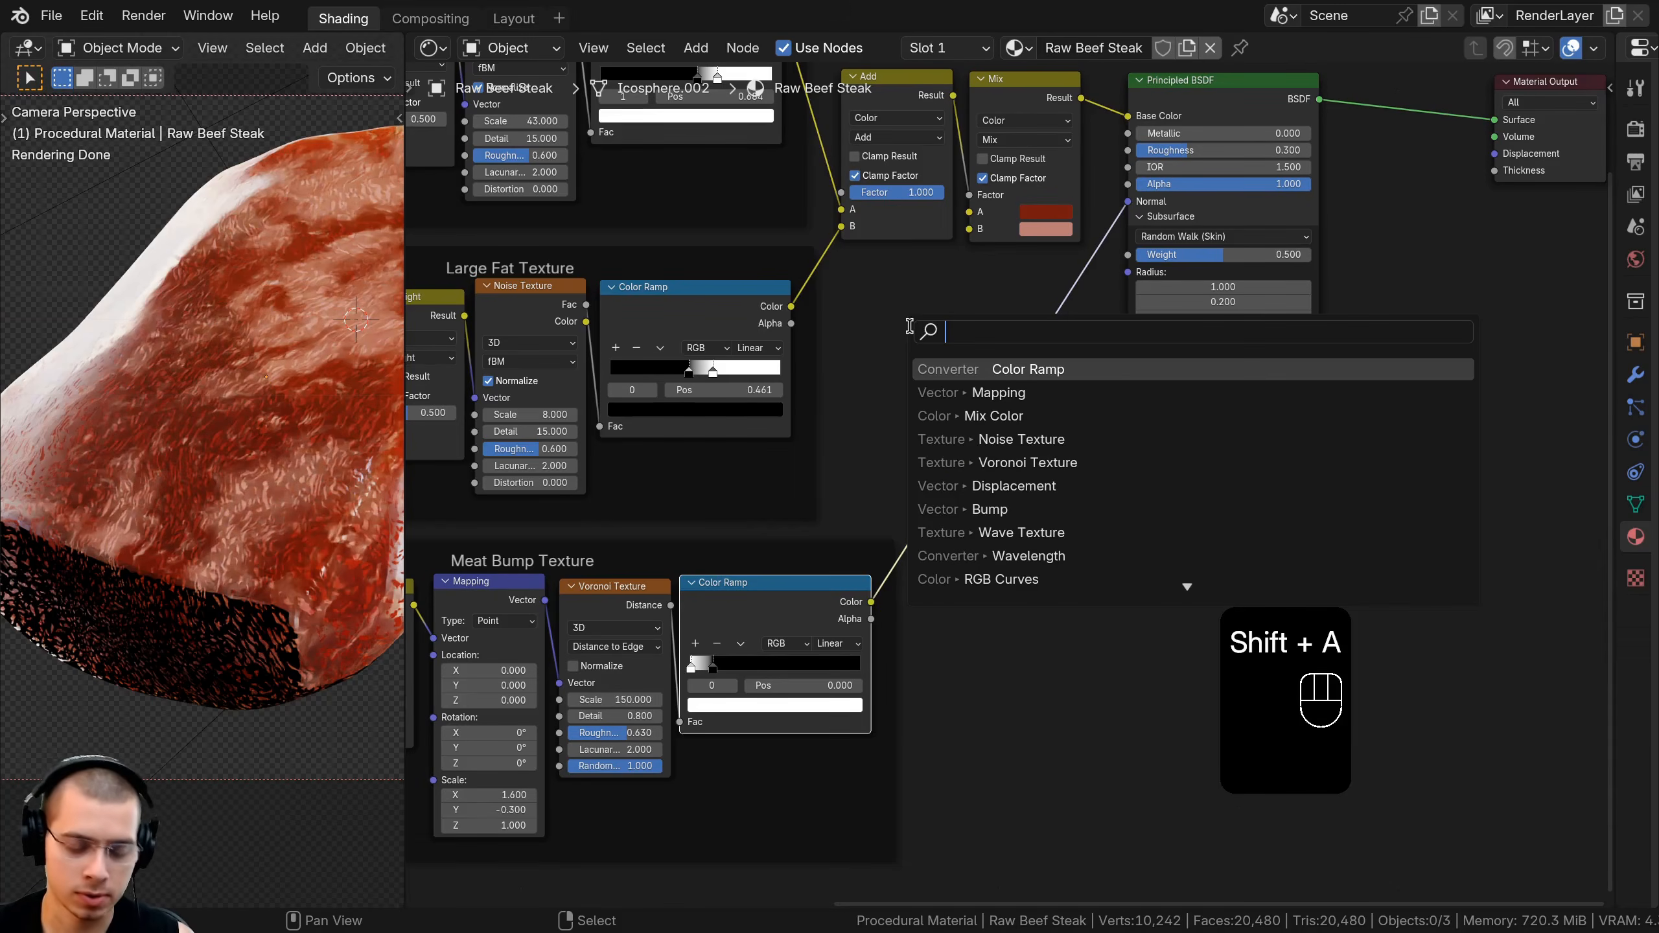
text(um)
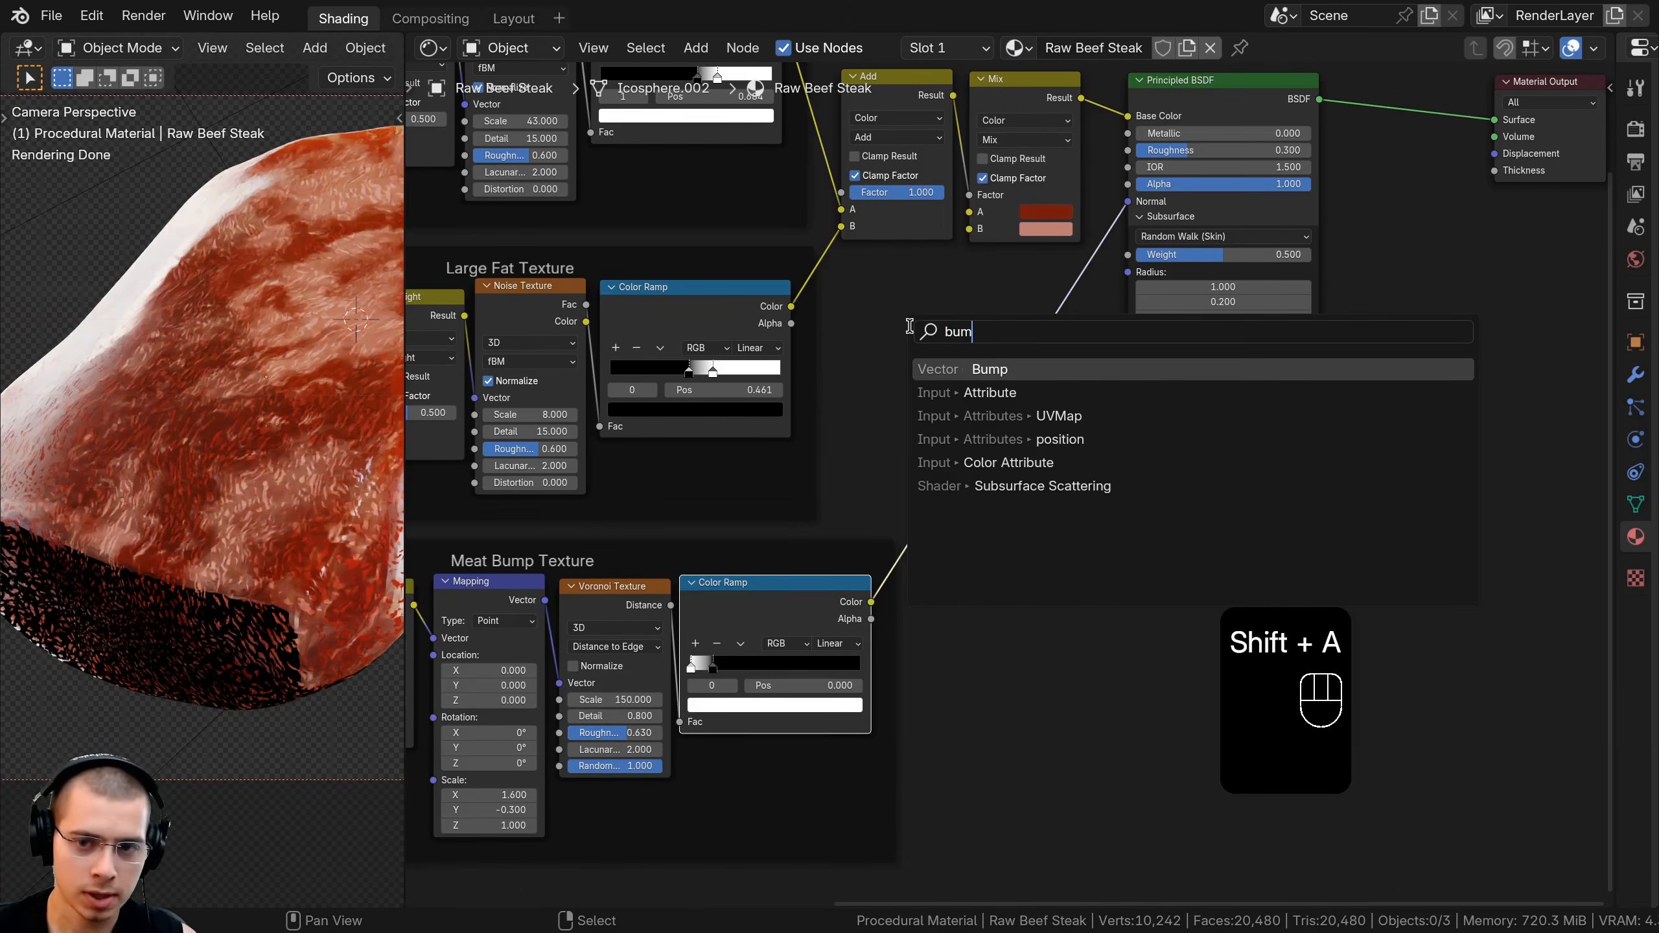
click(971, 376)
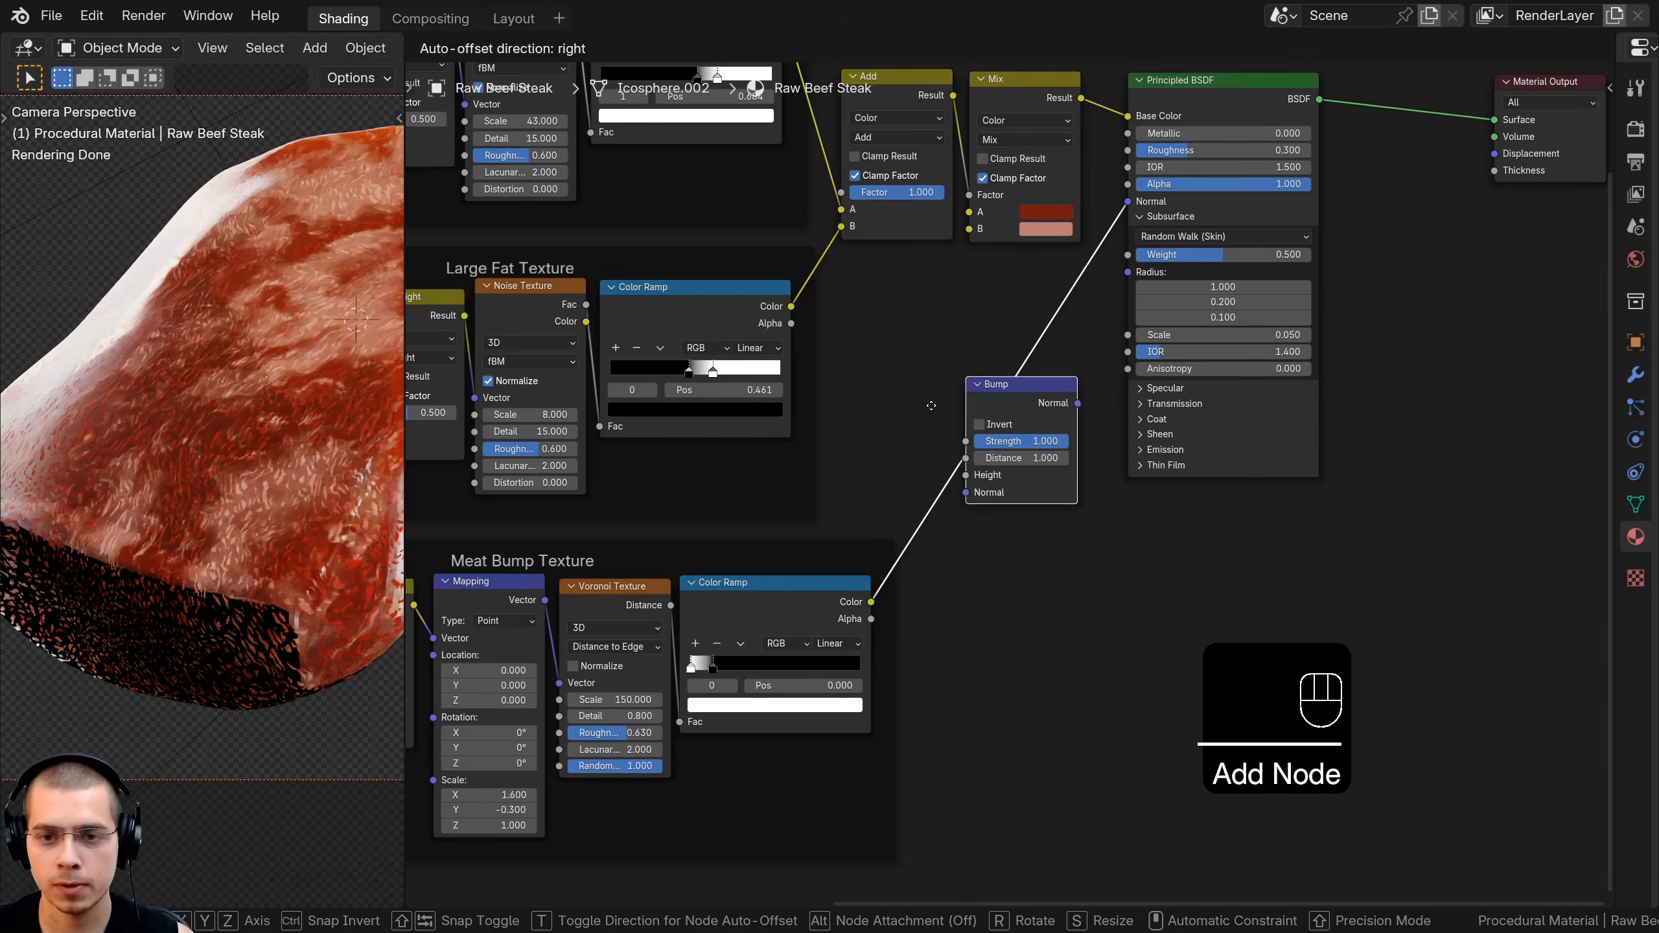
click(983, 338)
Move the Color Ramp link from the Bump node's Normal input to its Height input and check the surface up close
scroll(1002, 503, up, 2)
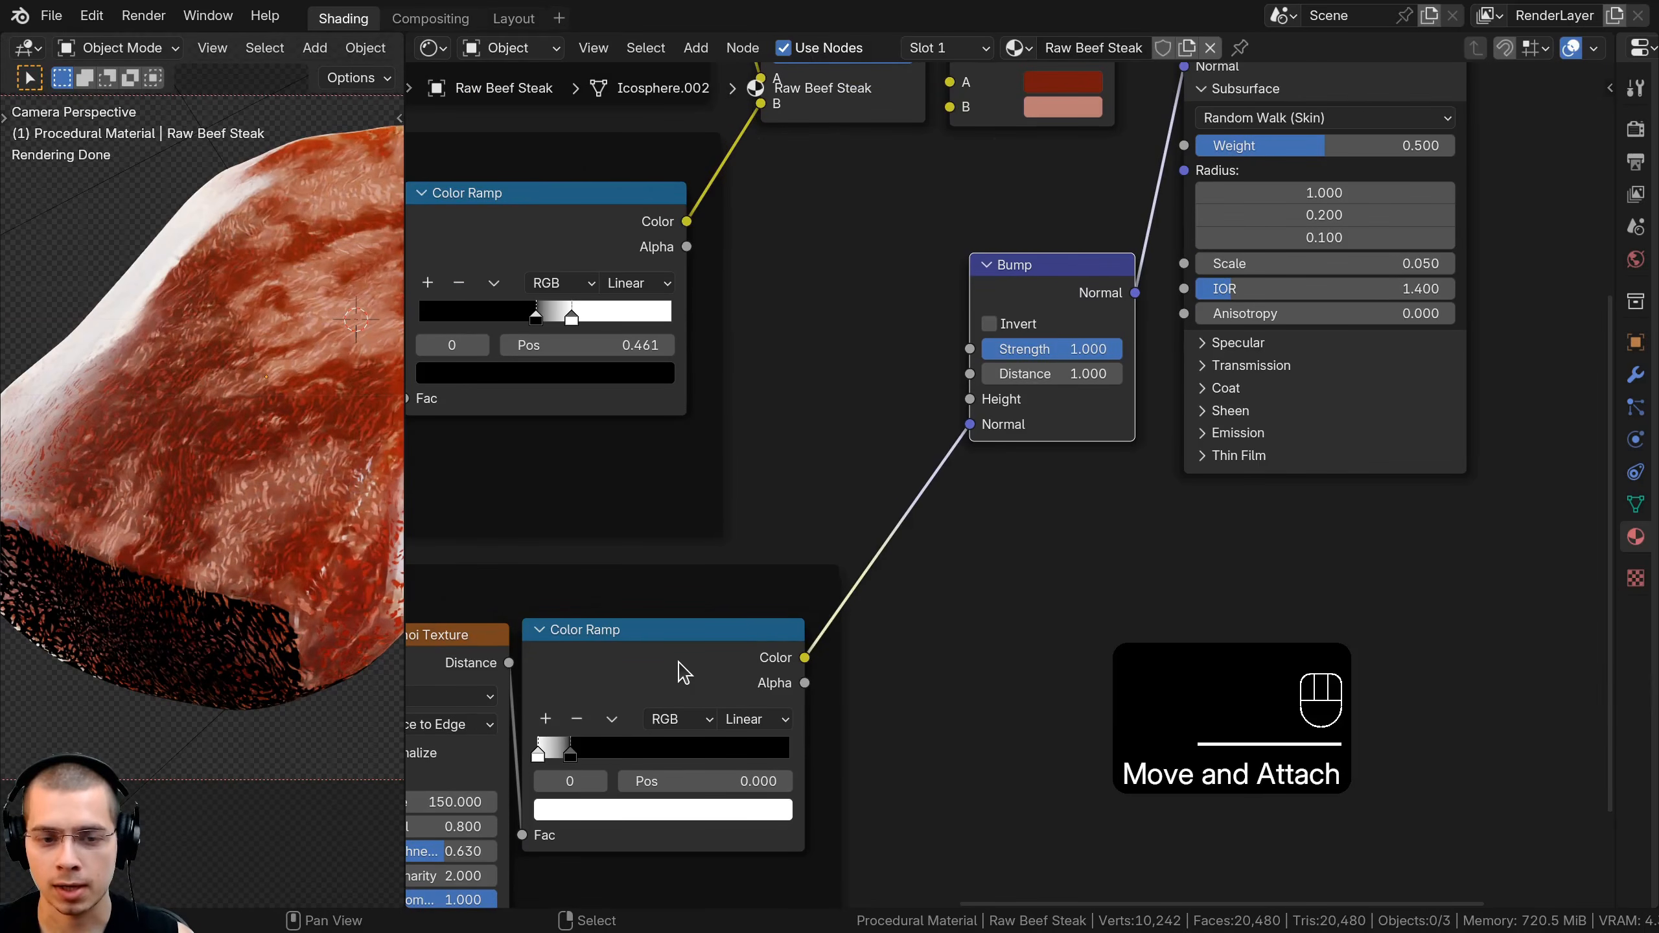
drag(969, 426, 970, 400)
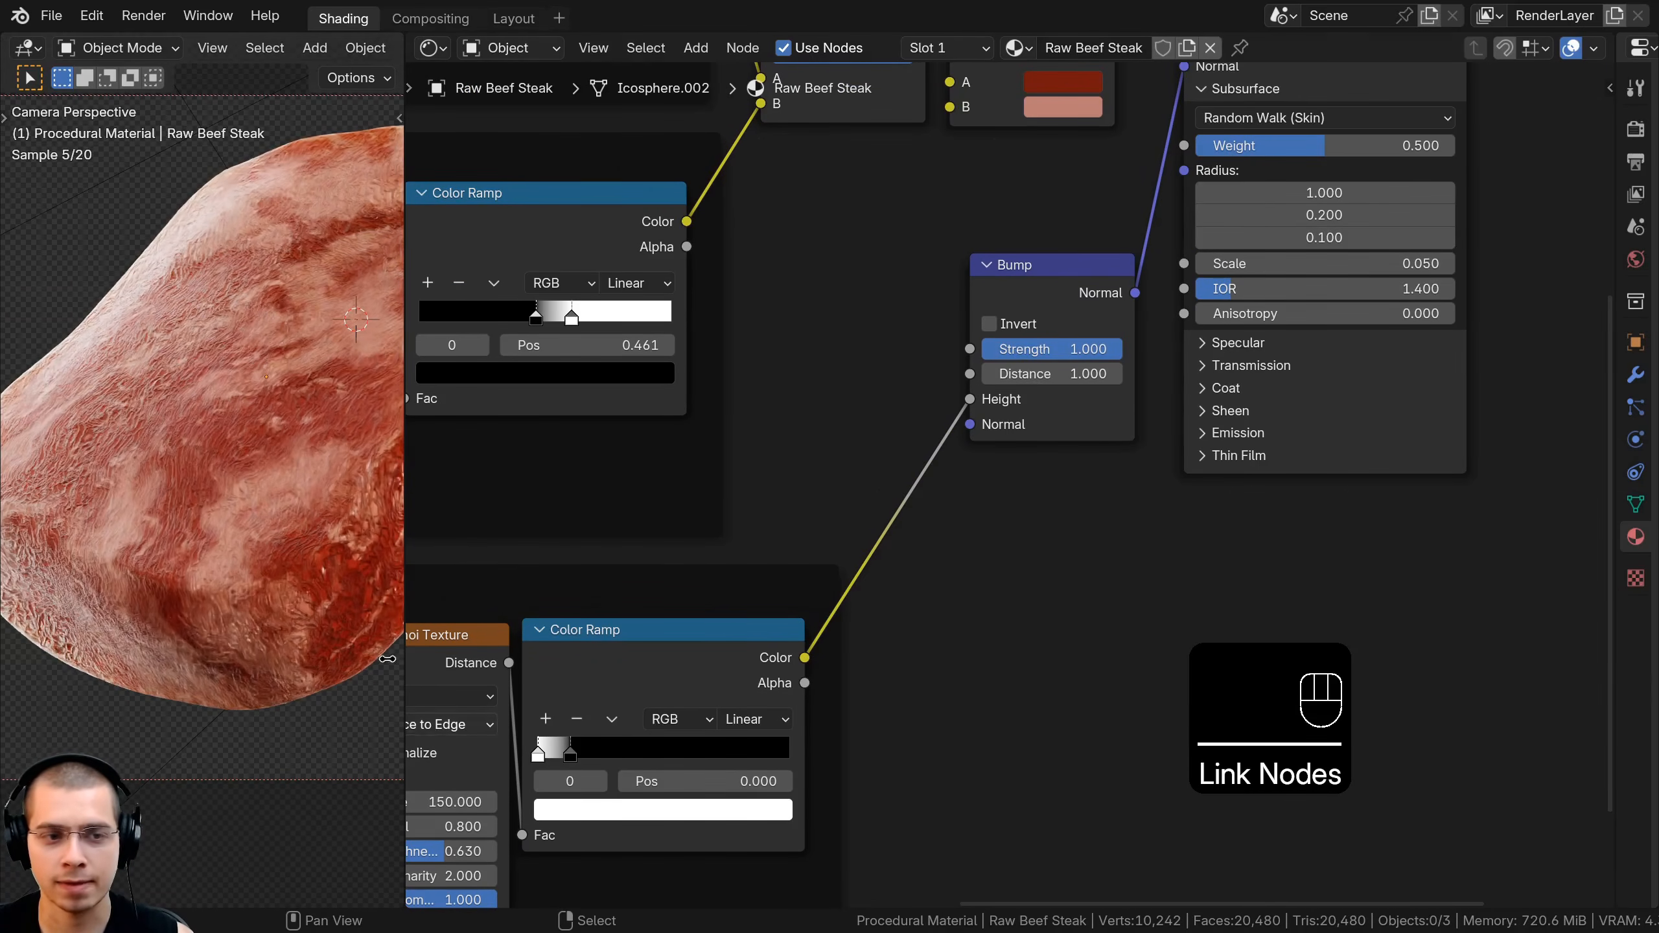
scroll(326, 433, up, 6)
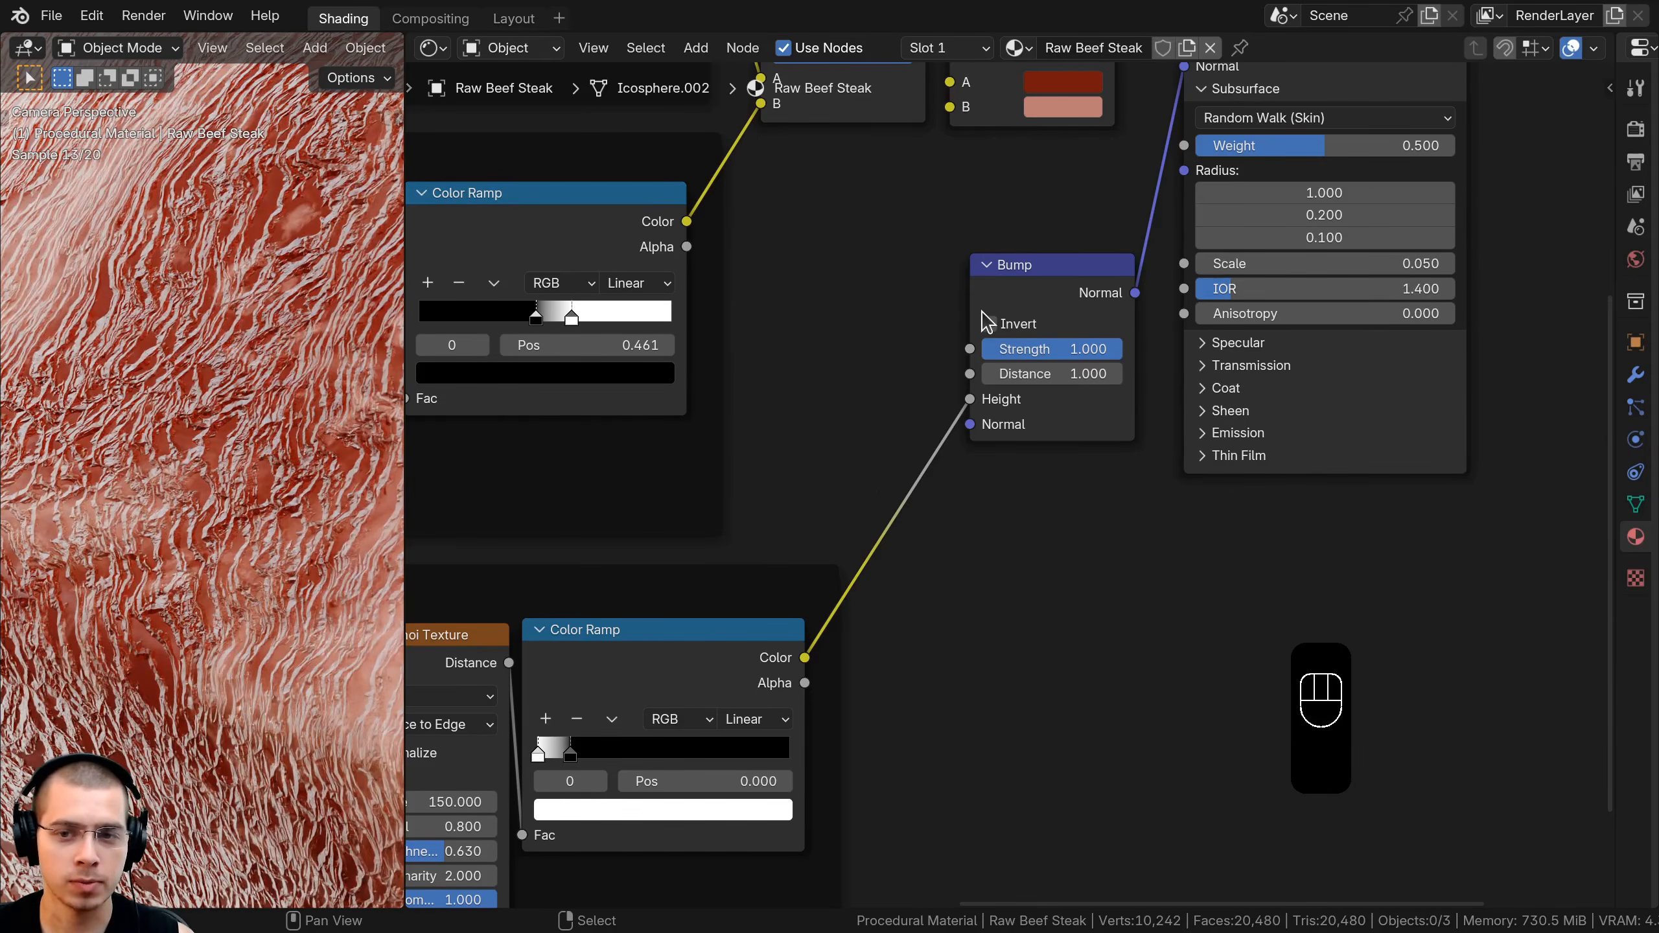
Enable Invert on the Bump node, set its Strength to 0.150, and inspect the meat surface from several spots
click(988, 323)
drag(1046, 307, 1028, 290)
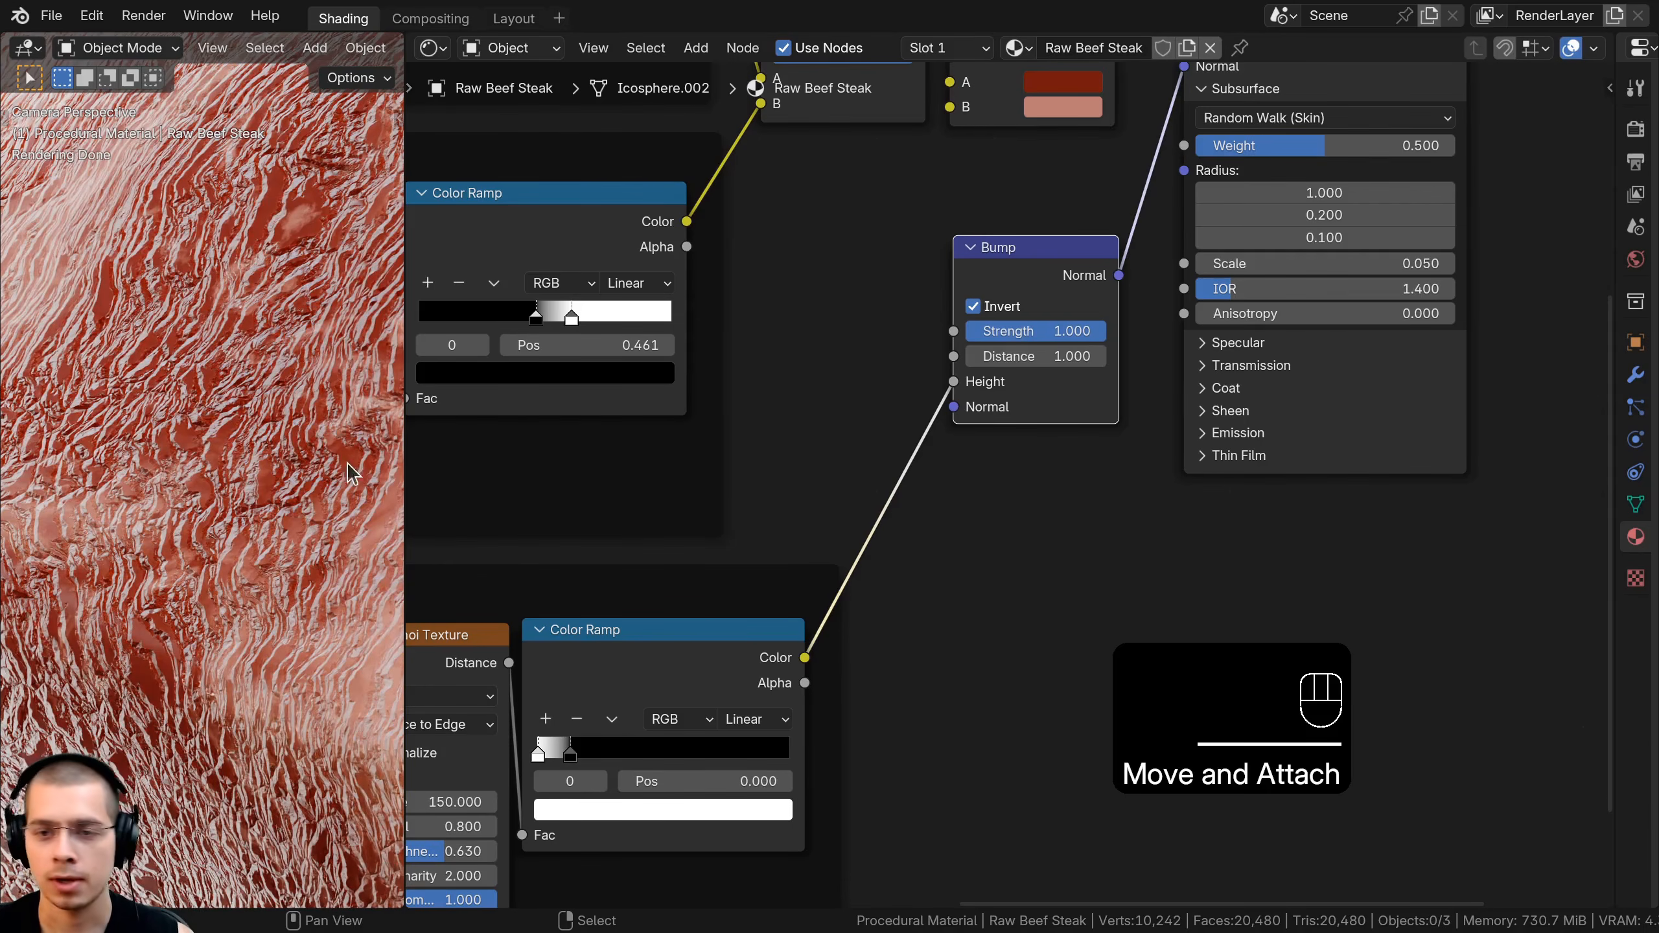
click(1047, 331)
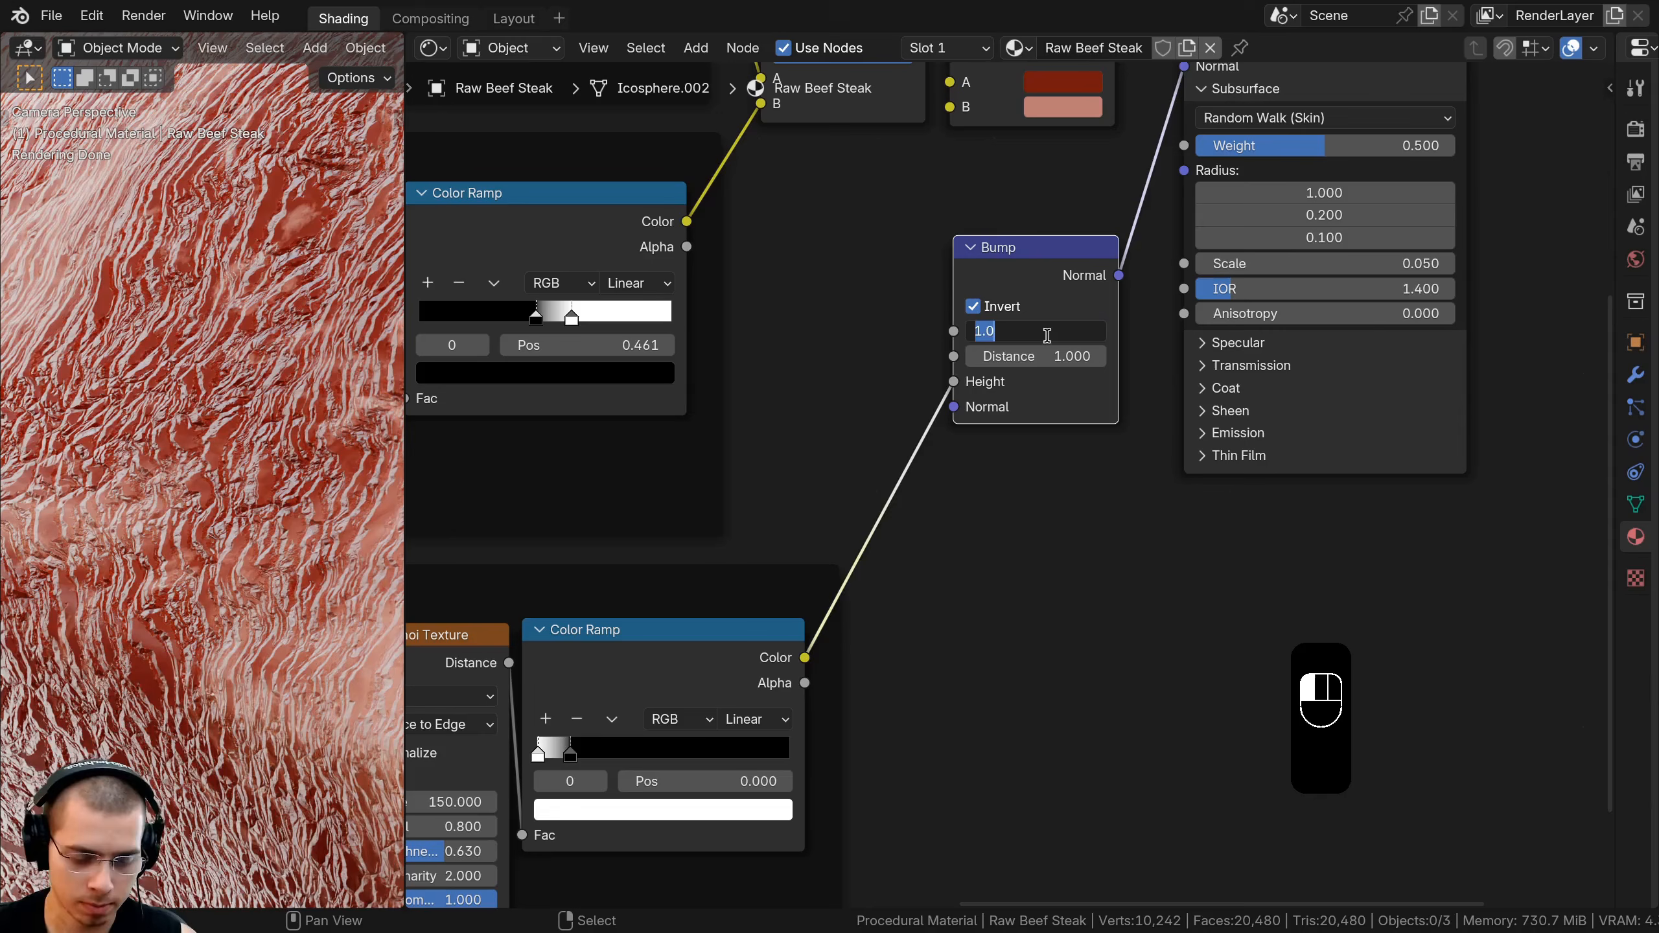
key(Return)
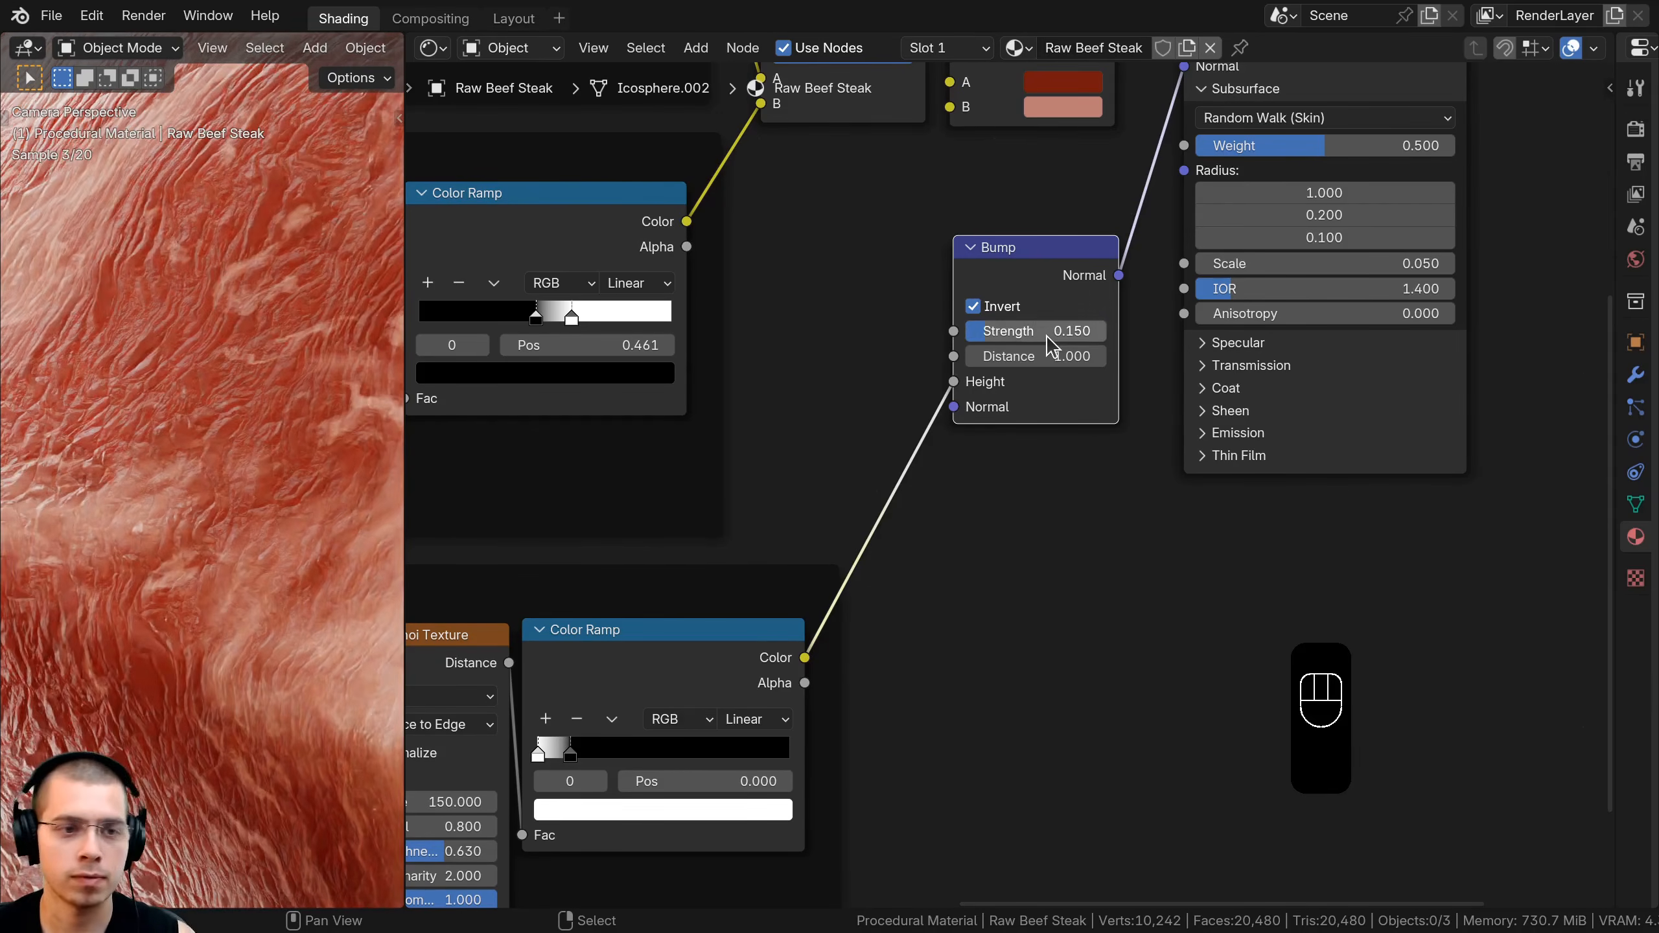
scroll(330, 433, down, 4)
shift+middle_drag(122, 469, 226, 212)
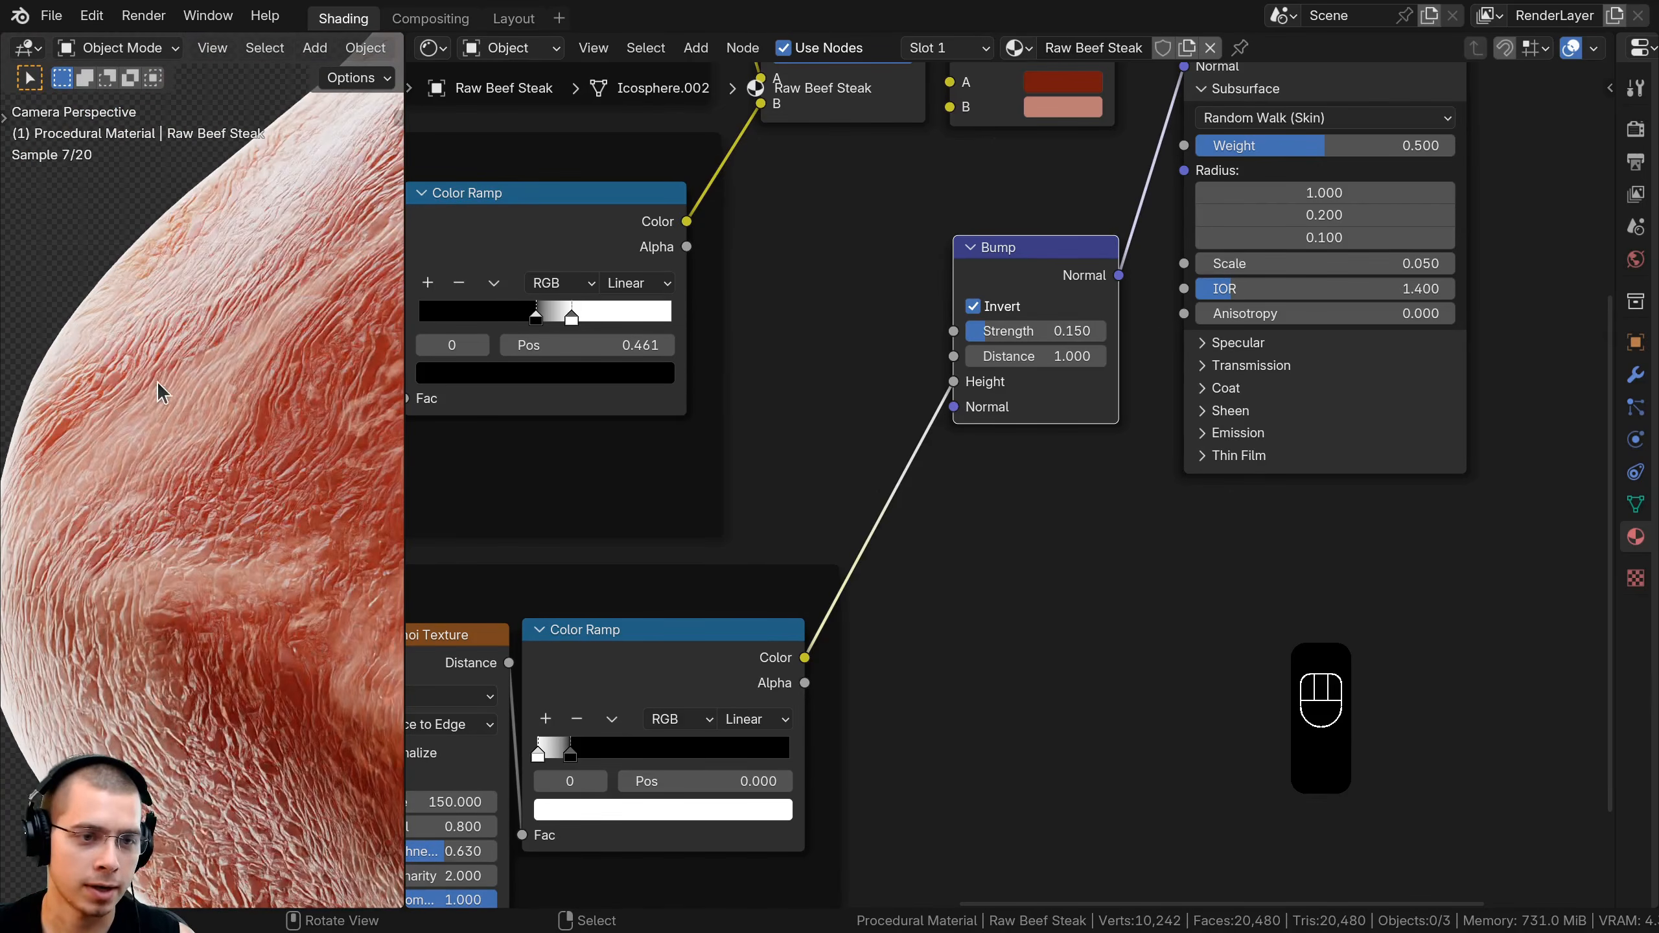
shift+middle_drag(96, 647, 297, 713)
scroll(264, 474, down, 4)
shift+middle_drag(265, 474, 471, 610)
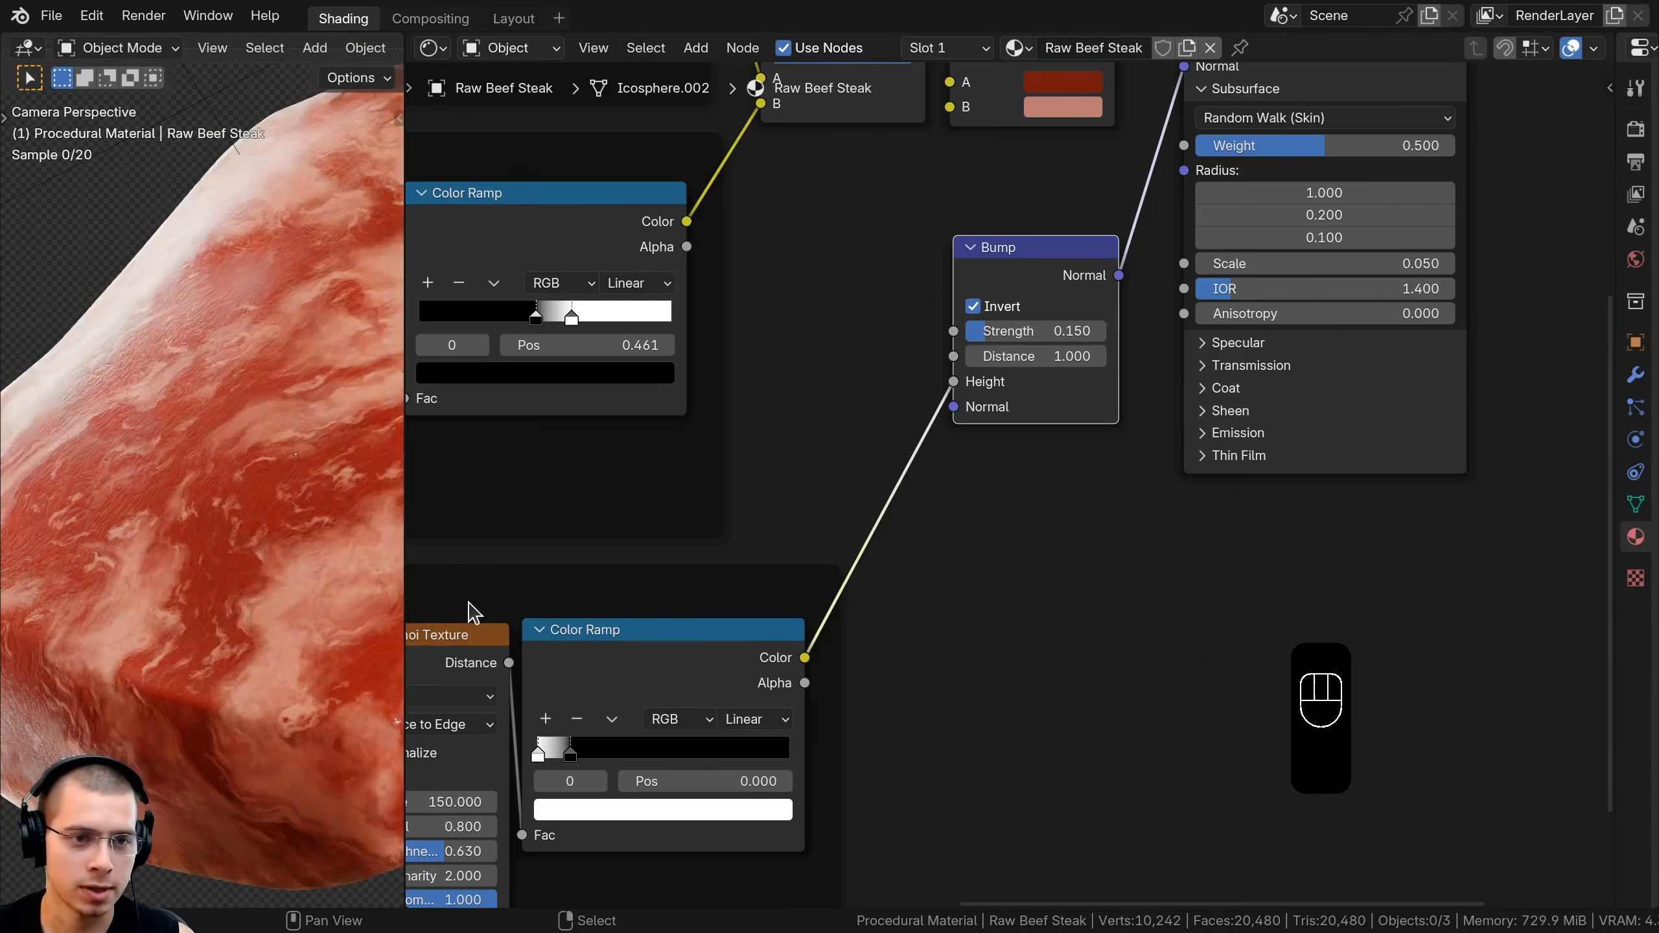
Add a Noise Texture node below the Bump node in the shader graph
scroll(470, 610, down, 4)
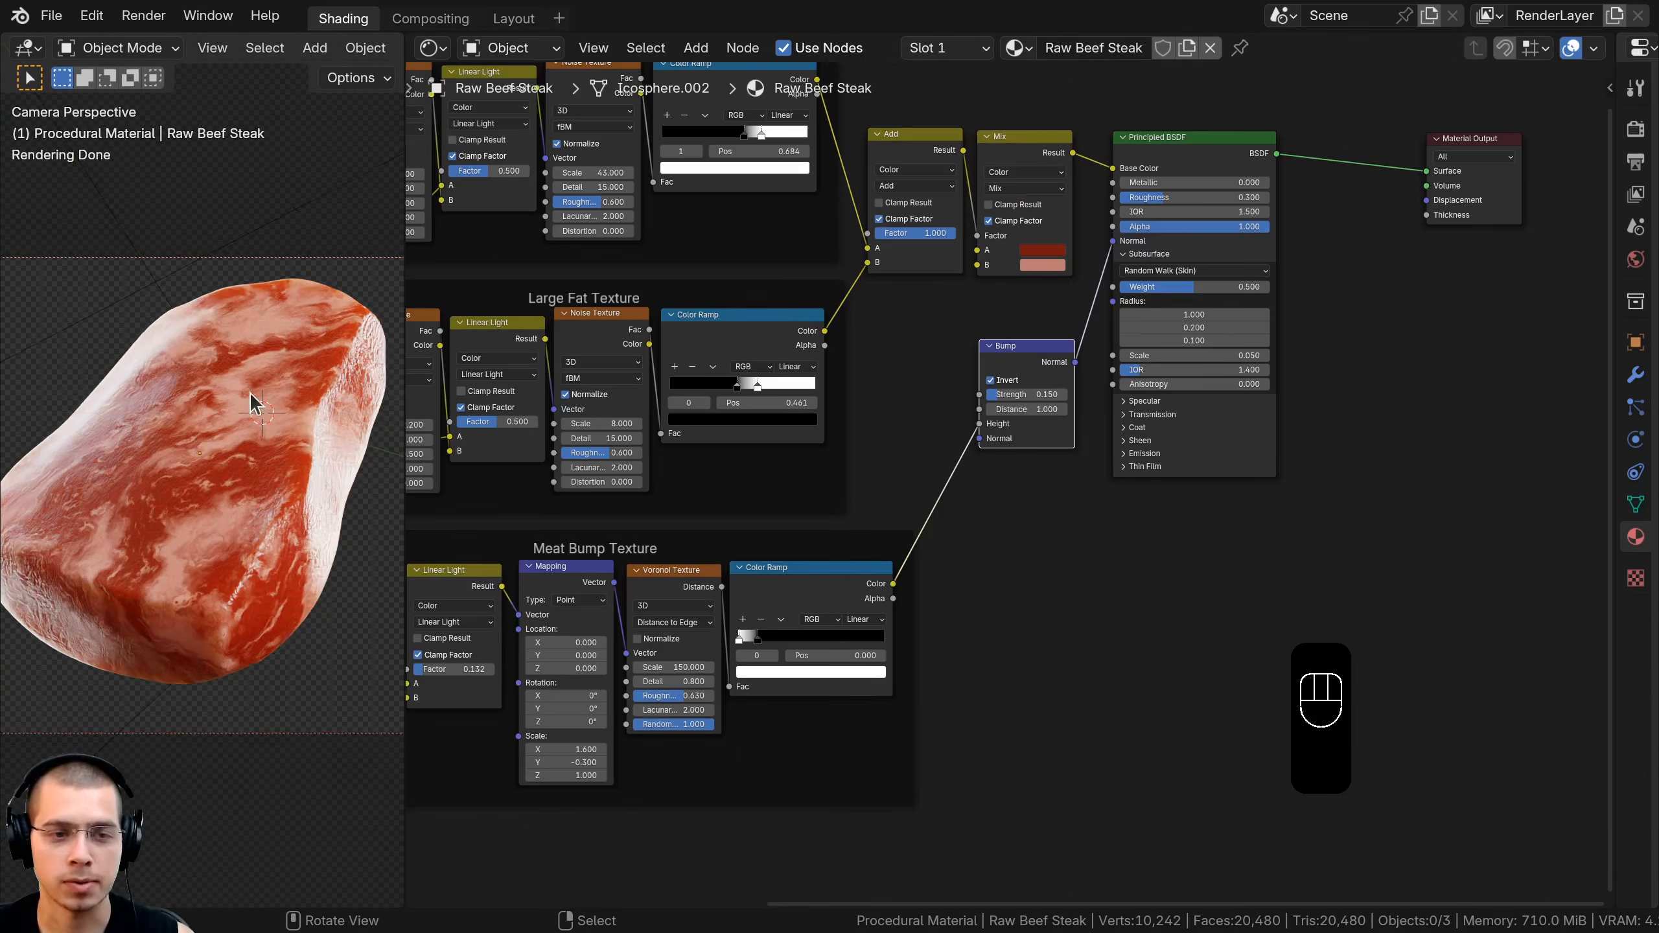
key(a)
key(a)
key(Home)
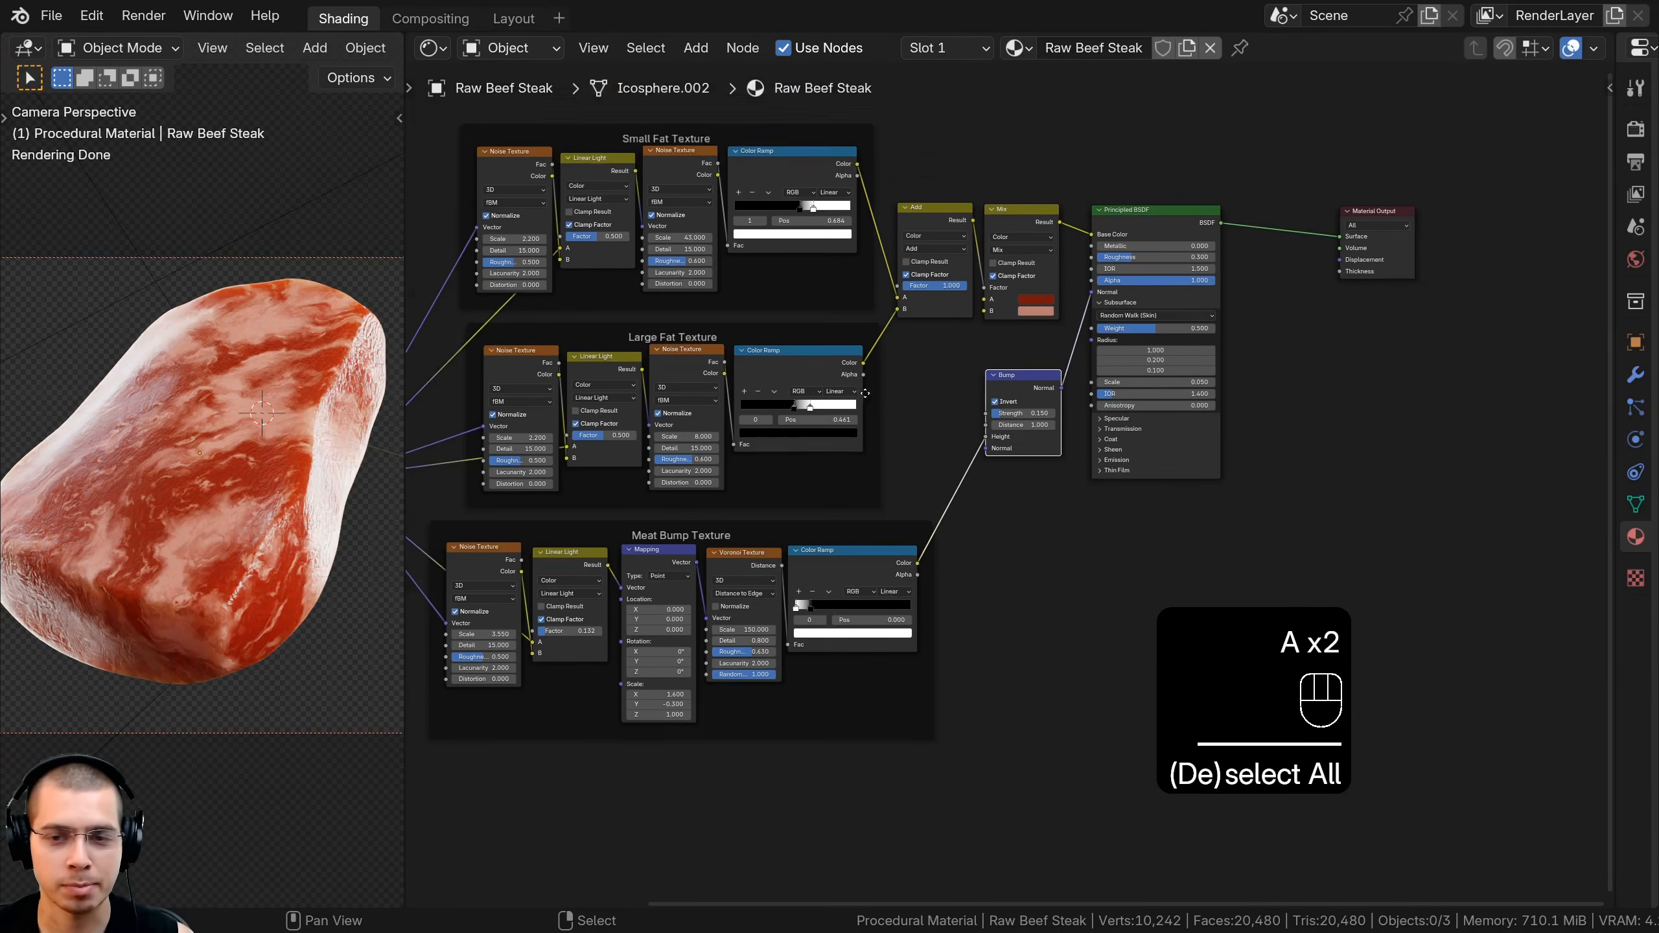
key(shift+a)
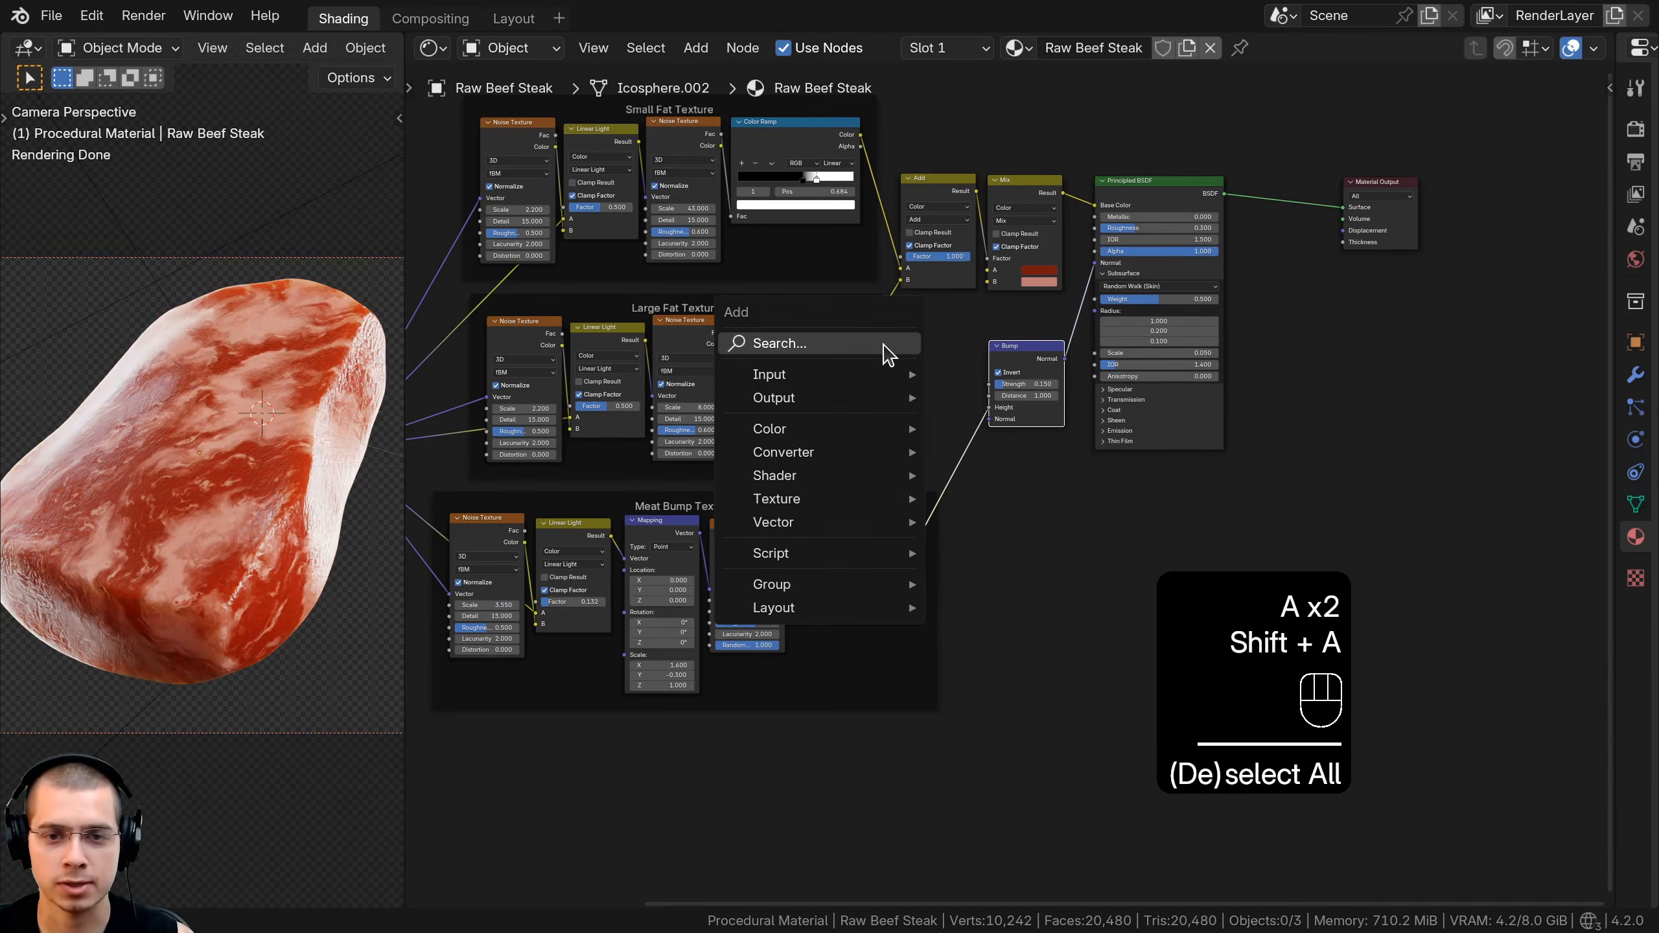
click(882, 344)
text(noise)
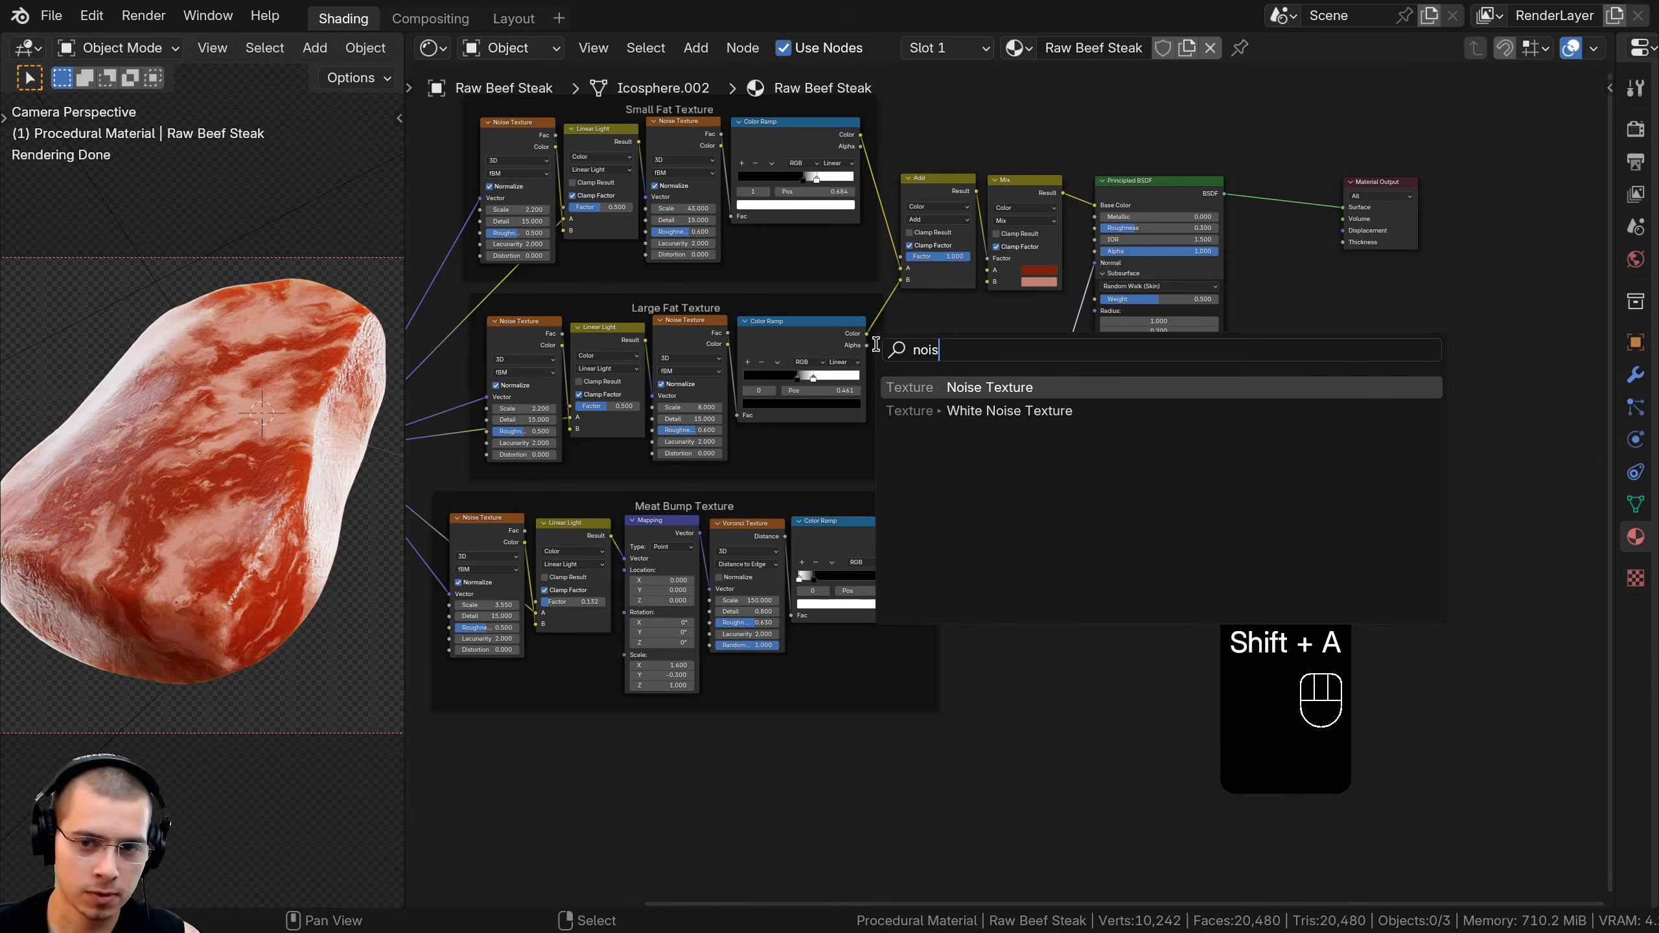
click(937, 390)
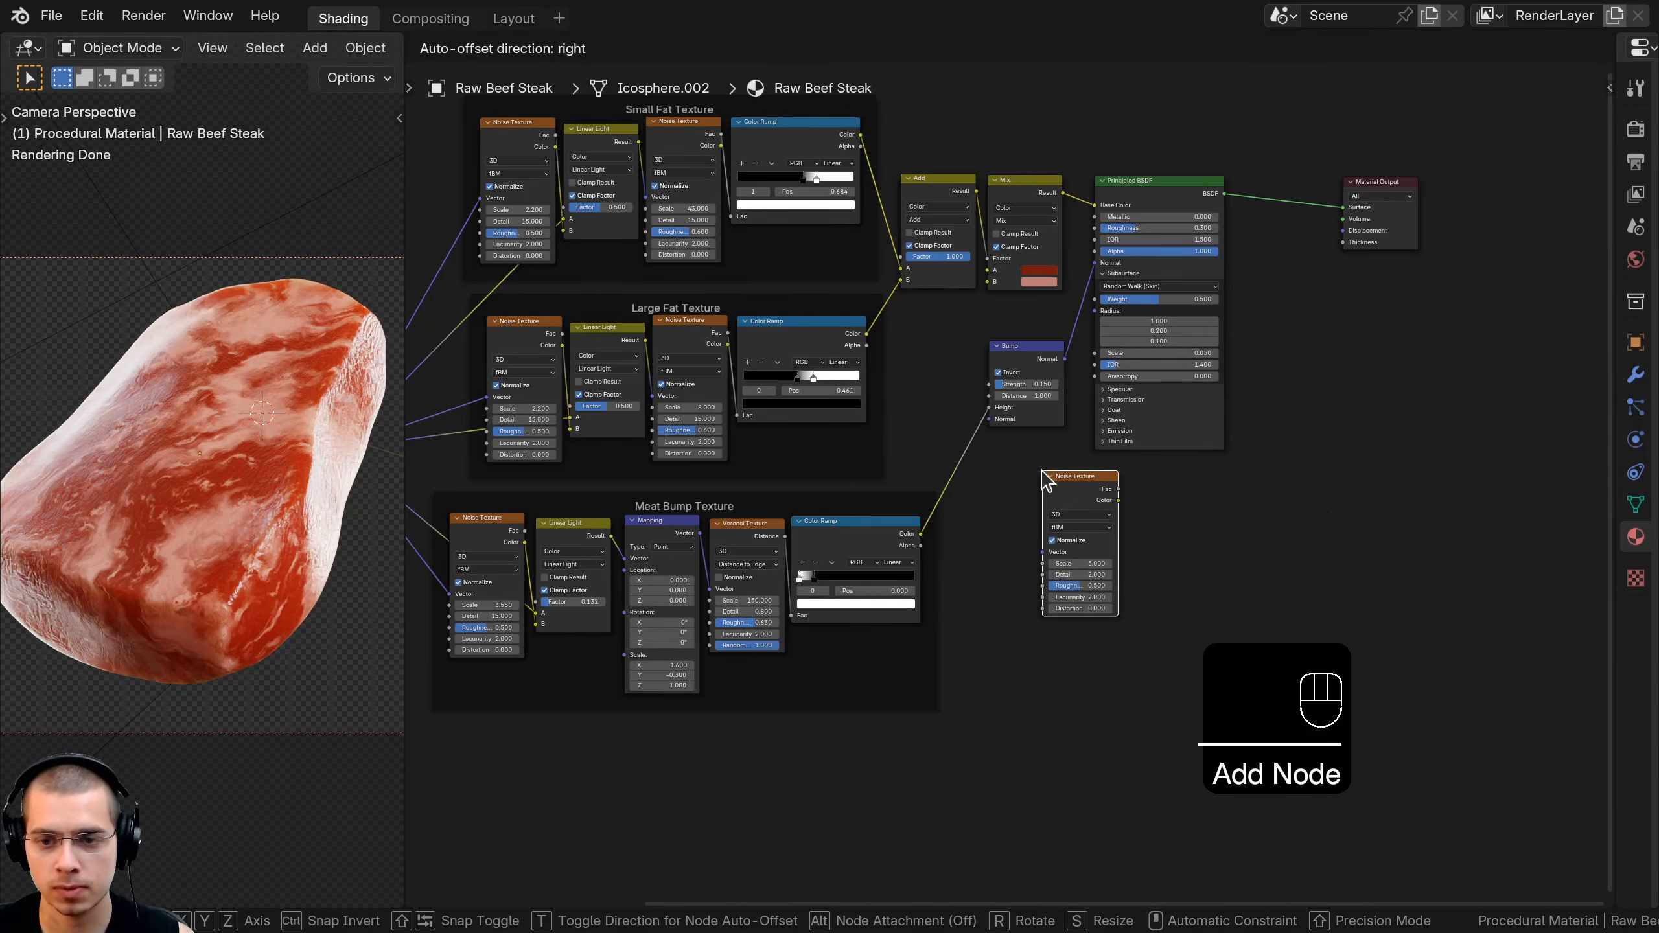
click(1047, 448)
Connect the Mapping node's Vector output to the new Noise Texture's Vector input and preview the noise on the steak
key(Home)
click(528, 410)
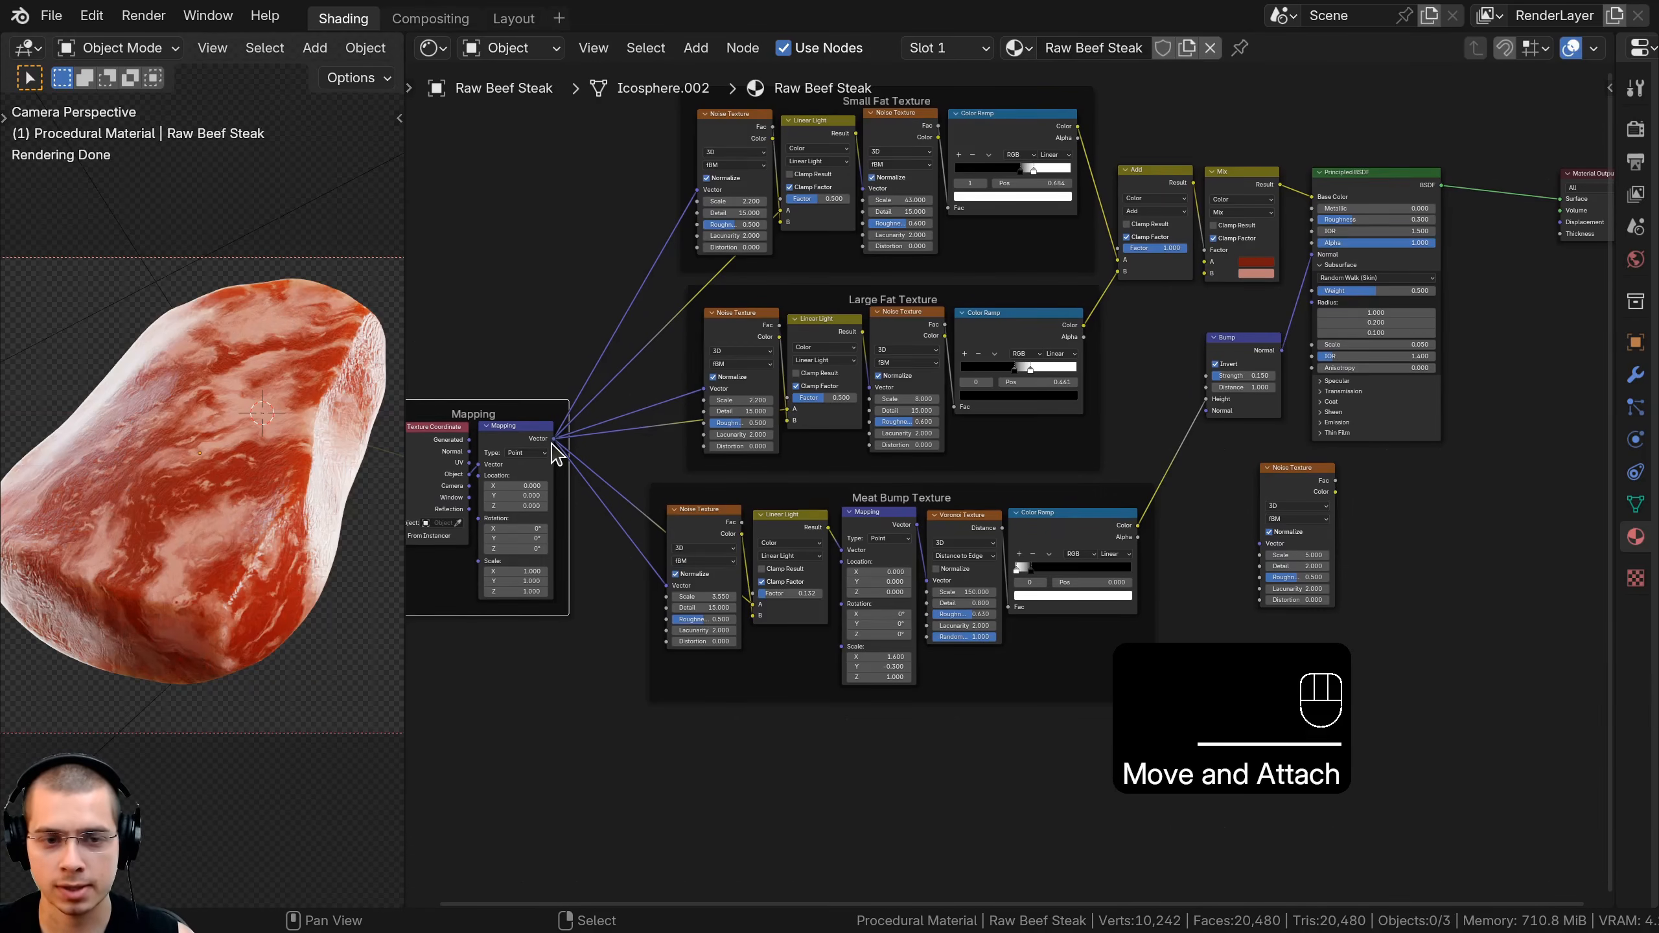
drag(553, 441, 1259, 544)
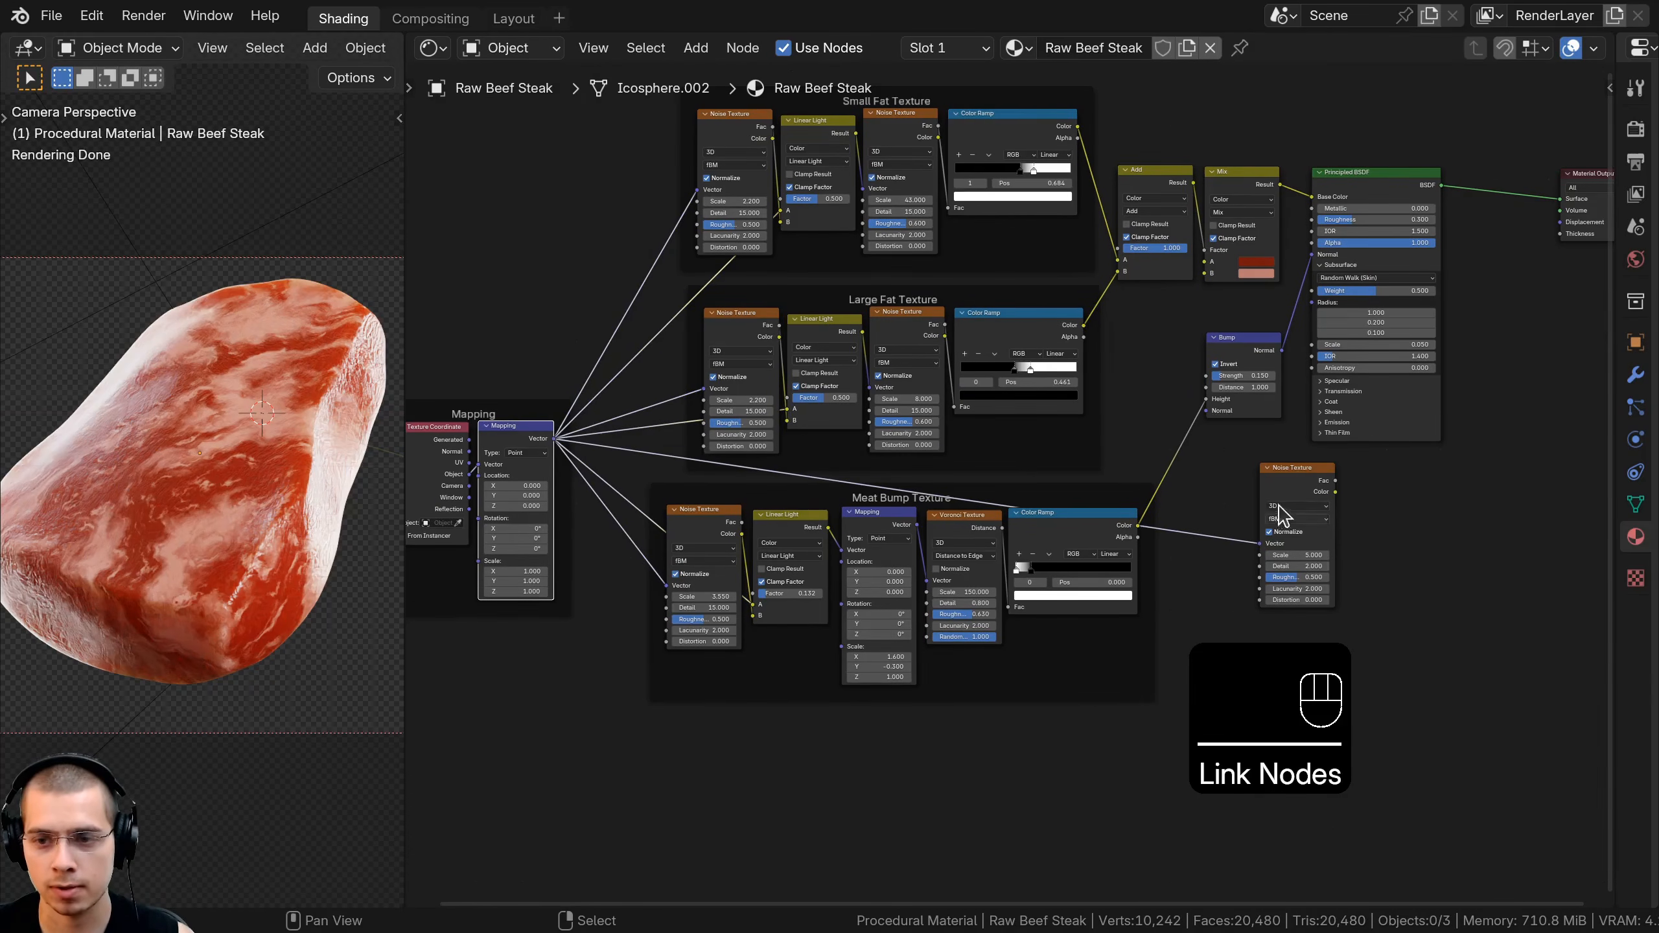
middle_drag(1319, 522, 847, 459)
scroll(848, 459, up, 4)
scroll(852, 467, up, 1)
ctrl+shift+click(819, 400)
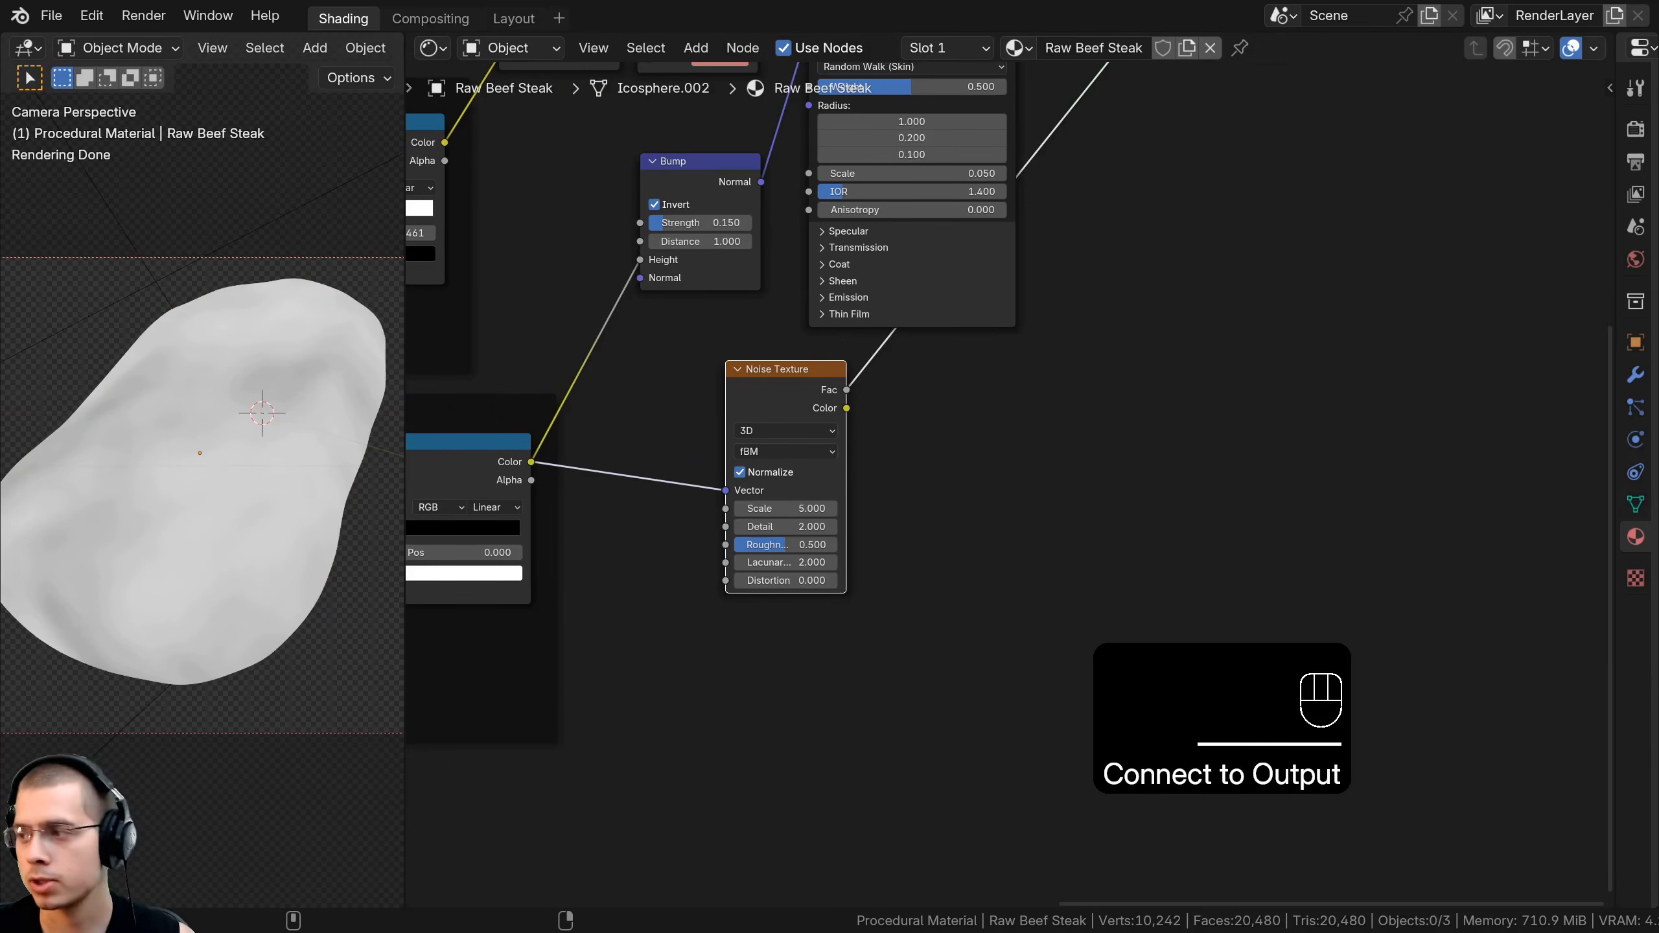
Set the new Noise Texture's Scale to 4 and its Detail to 8
scroll(660, 537, up, 2)
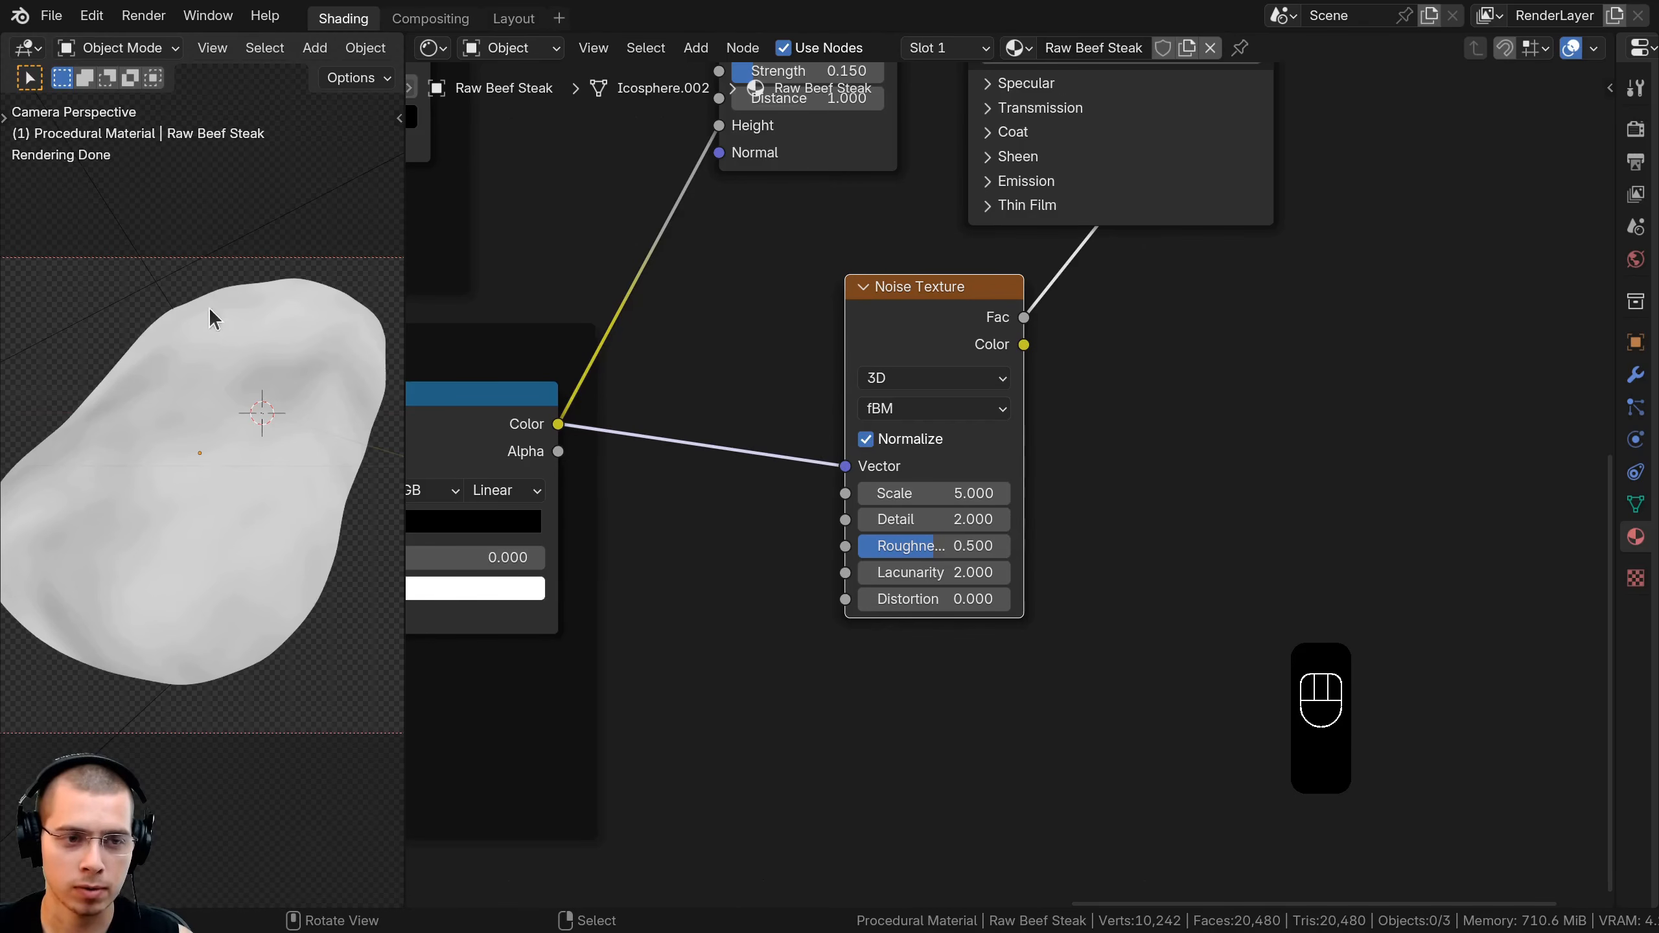
click(920, 492)
text(4)
key(Return)
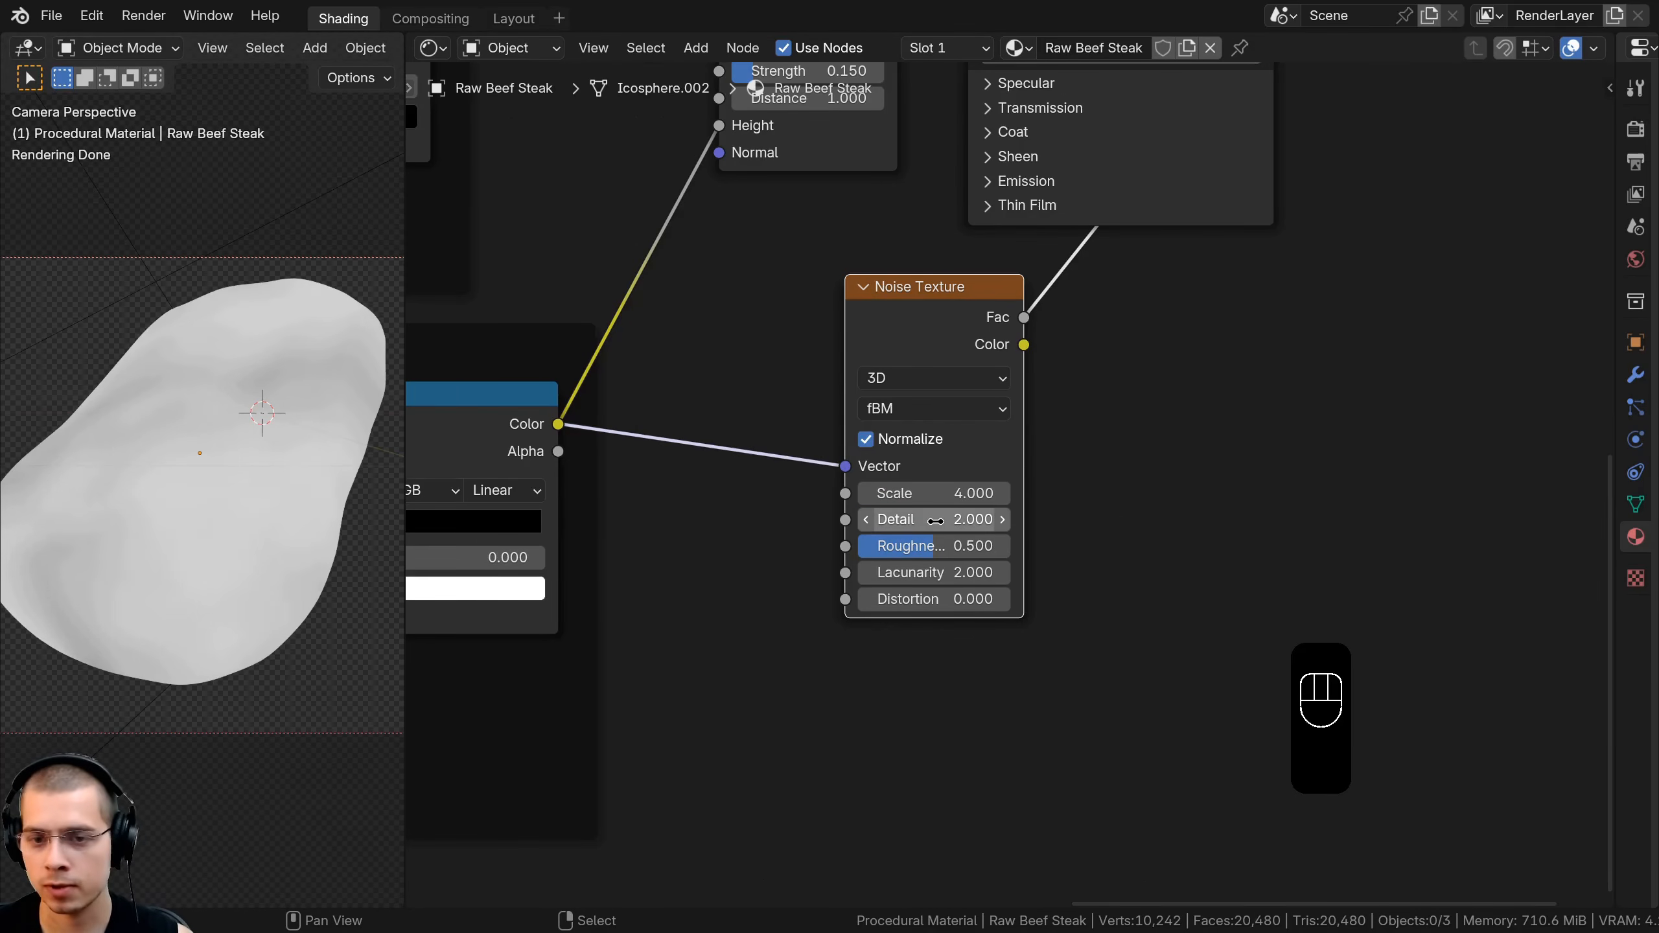
click(936, 520)
text(8)
key(Return)
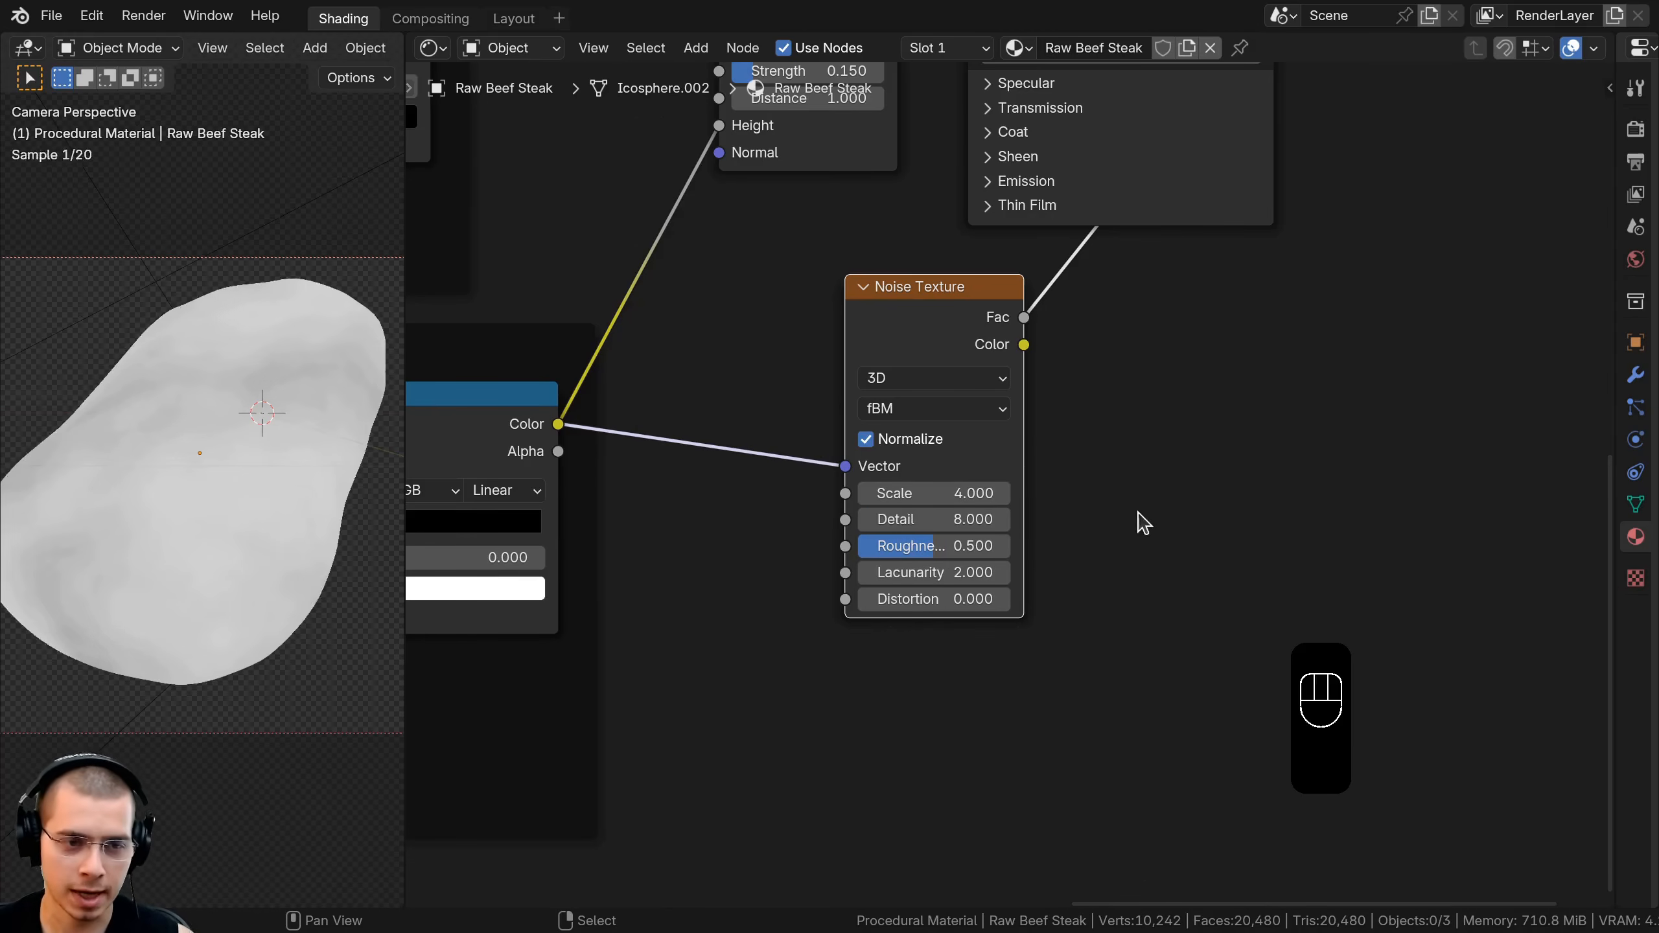
scroll(1035, 670, up, 1)
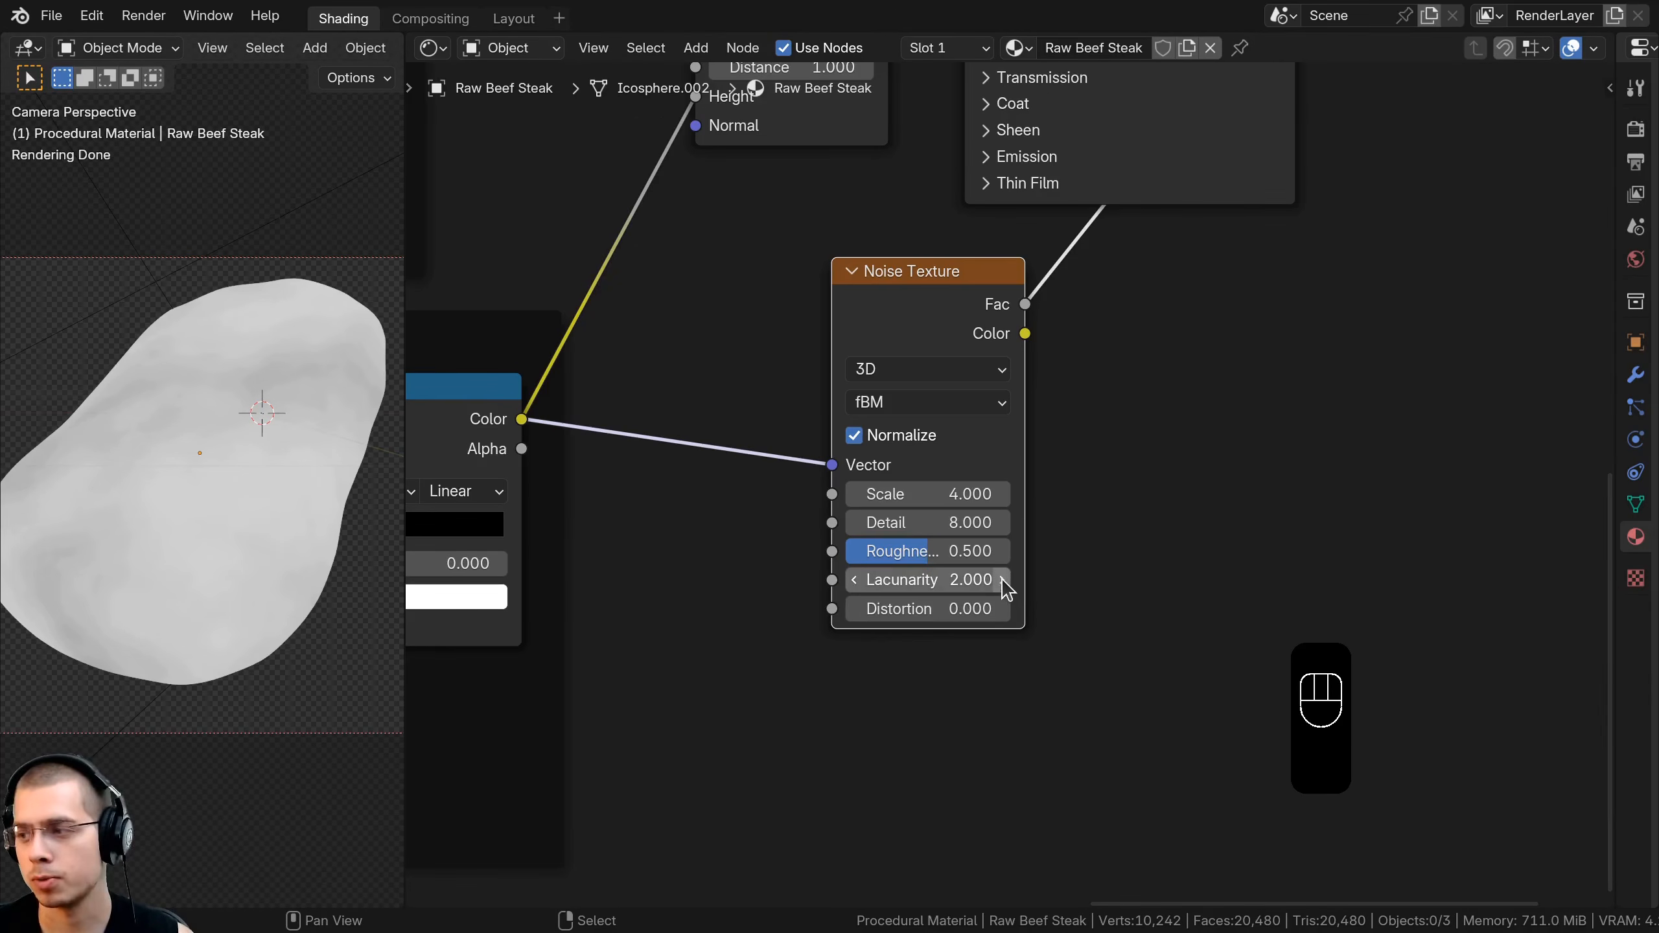
Link the Noise Texture's Fac output to the Material Output's Displacement, restore the Principled BSDF to Surface, and inspect the steak up close
drag(898, 298, 898, 298)
scroll(1039, 263, down, 5)
middle_drag(1039, 263, 870, 504)
scroll(1038, 456, down, 1)
middle_drag(1037, 456, 856, 601)
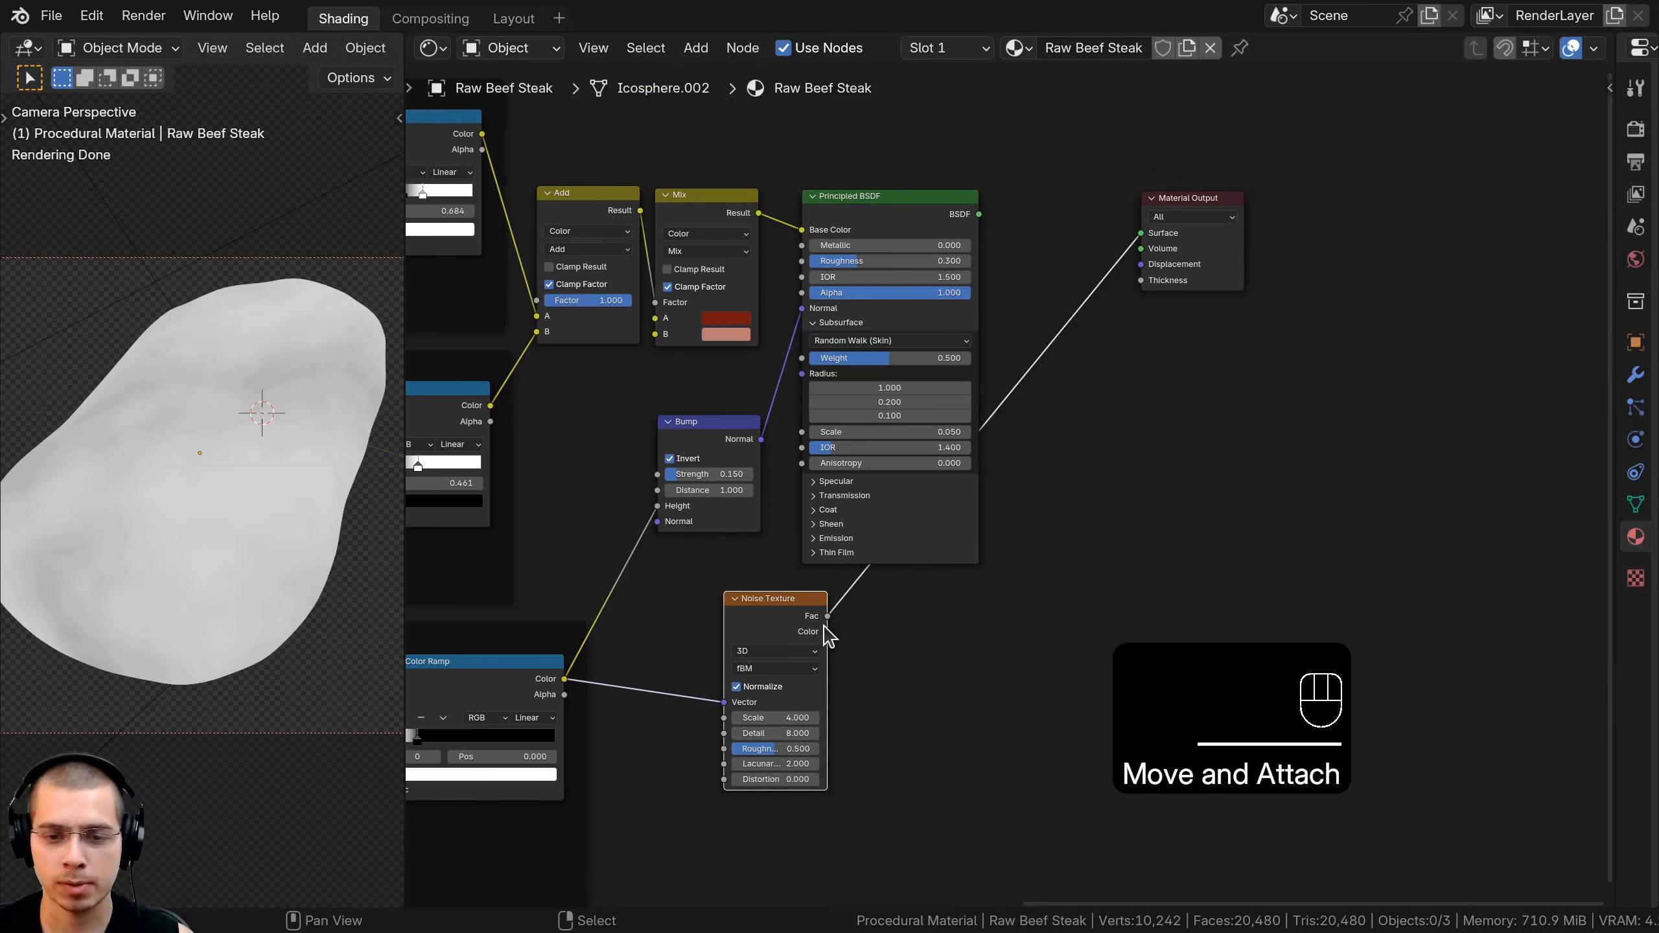
drag(827, 633, 783, 552)
drag(1073, 260, 1141, 264)
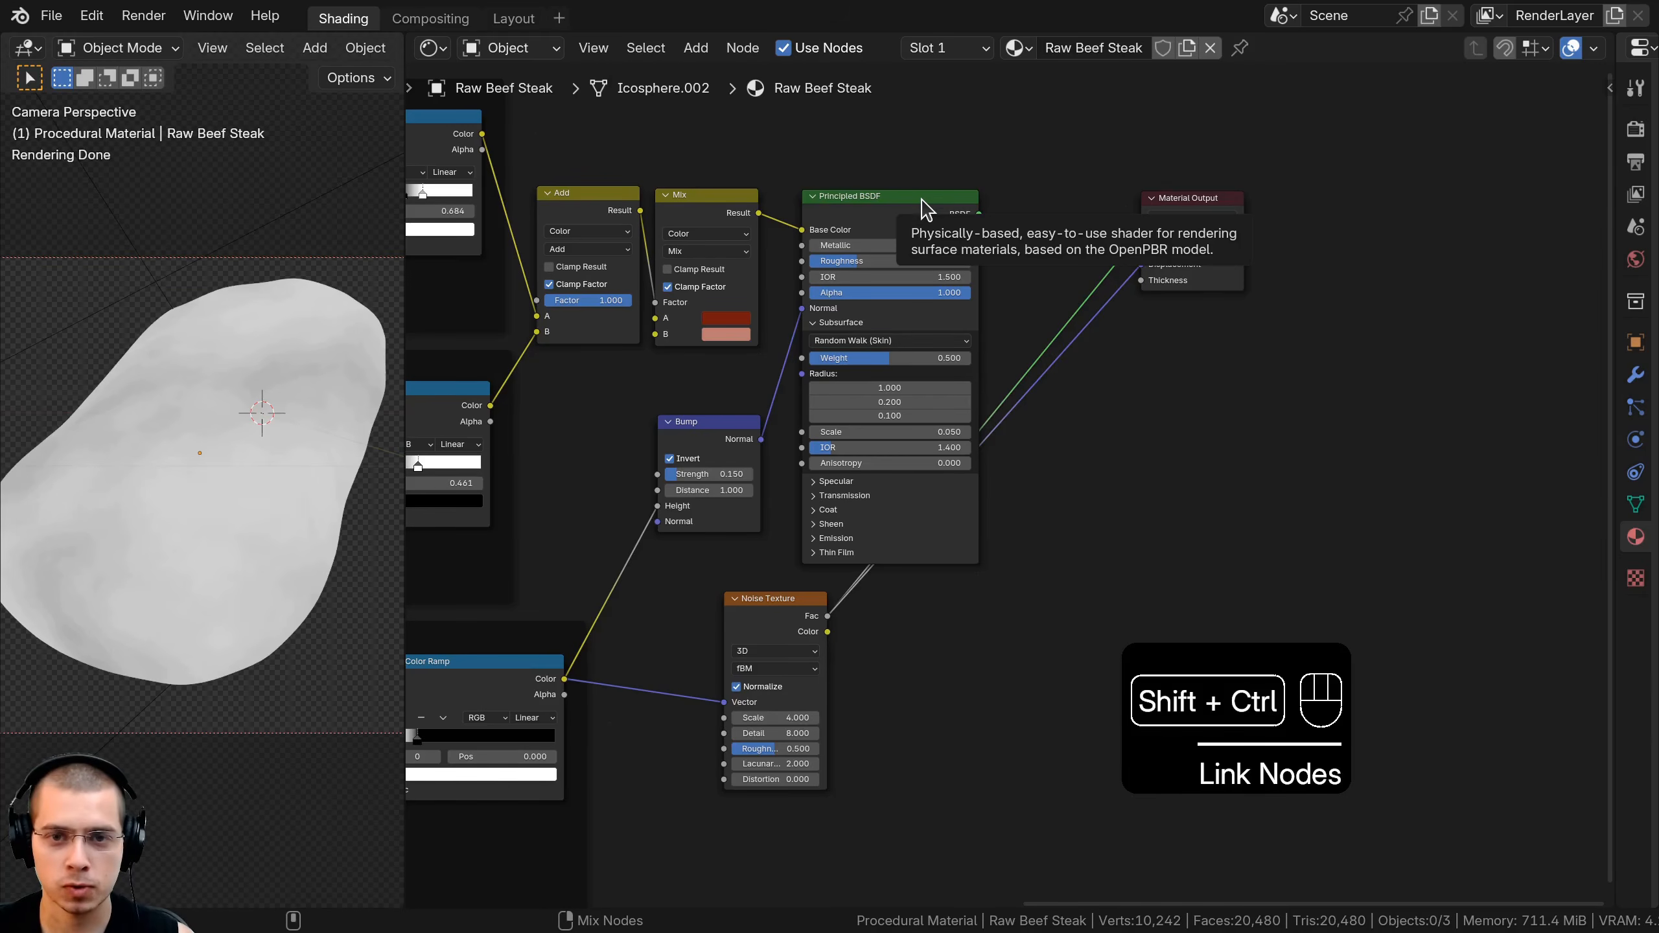
ctrl+shift+click(928, 209)
shift+middle_drag(231, 511, 214, 389)
scroll(234, 491, up, 4)
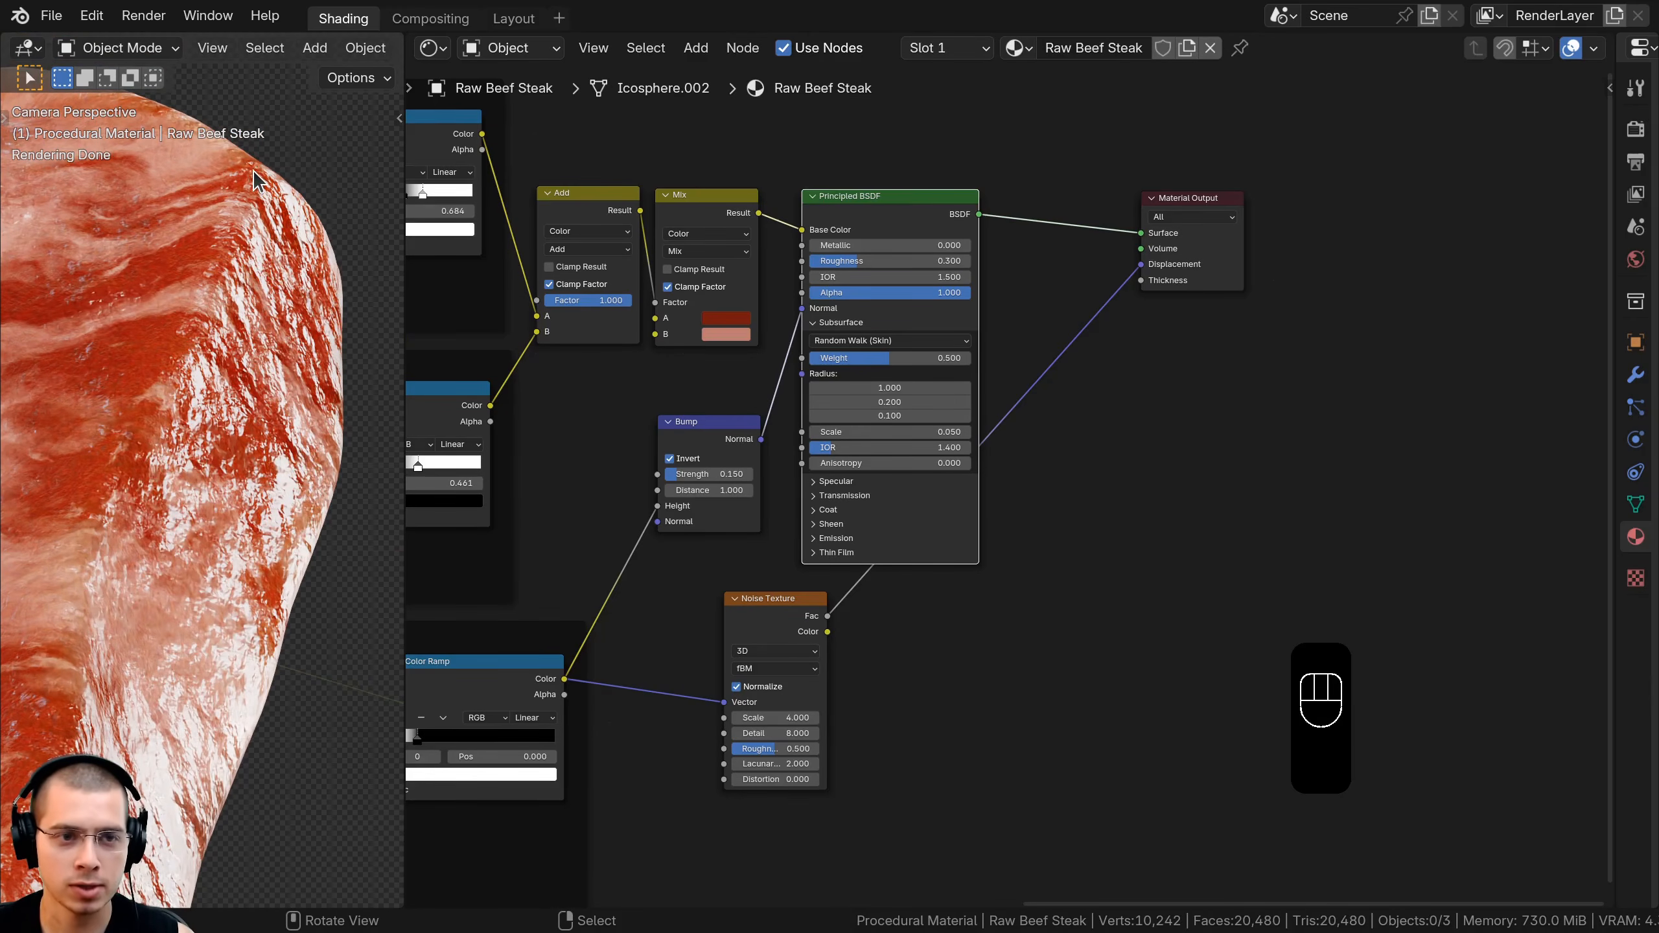
middle_drag(325, 266, 199, 452)
scroll(188, 482, down, 4)
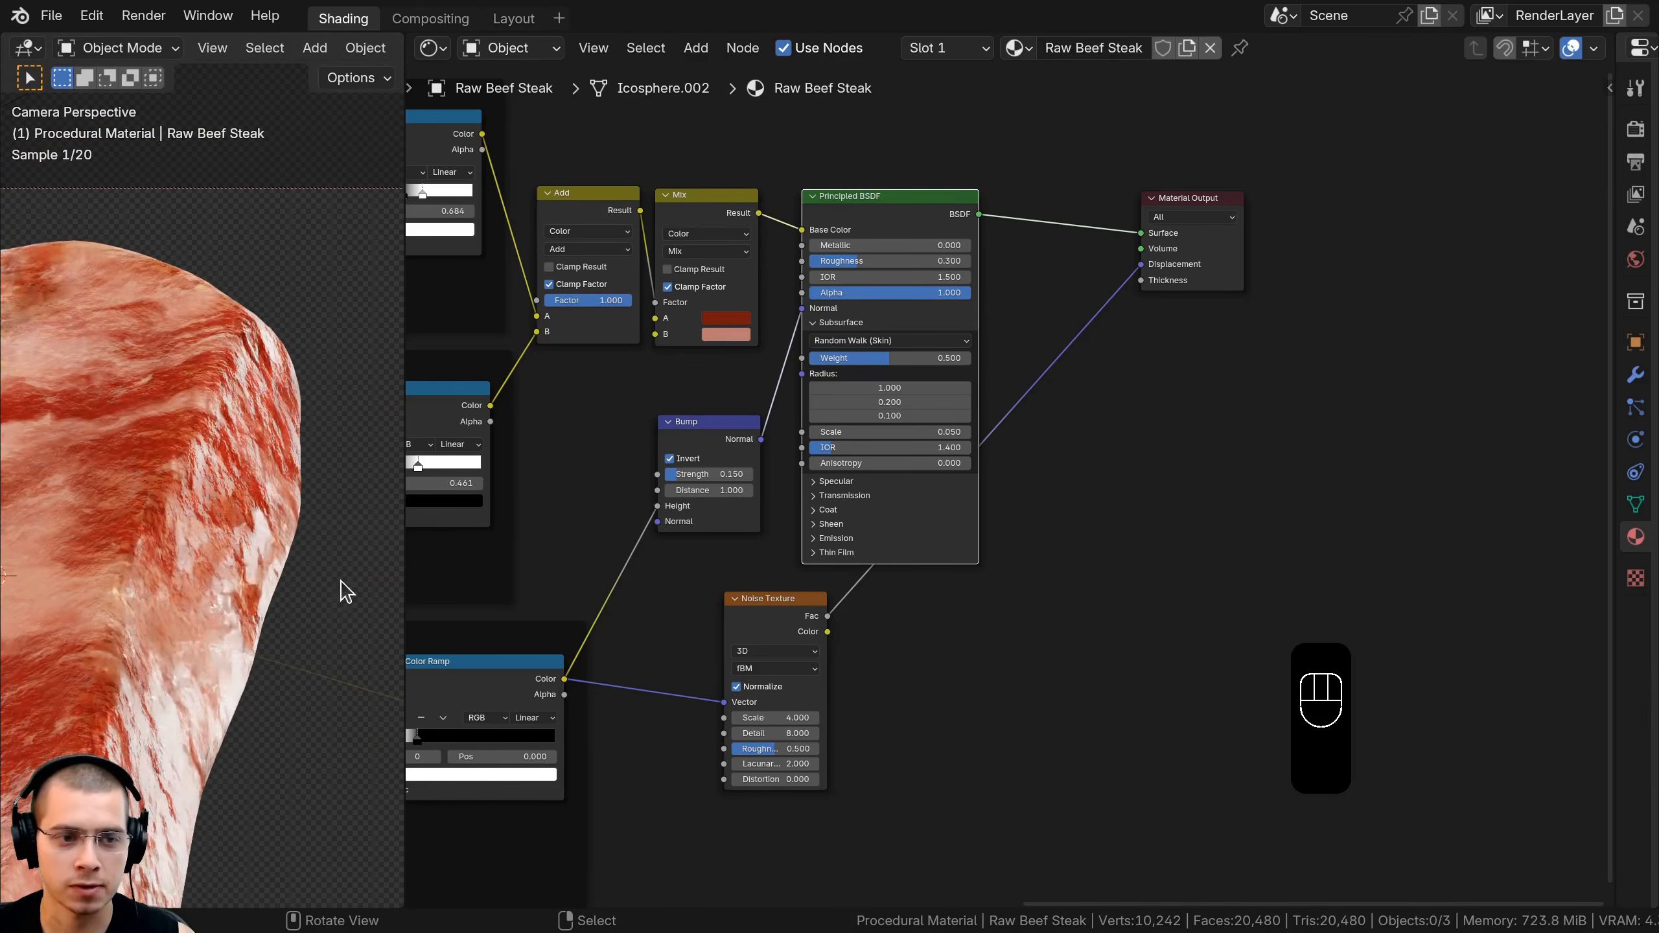
Set the material's surface Displacement method to Displacement and Bump
drag(1616, 327, 1176, 321)
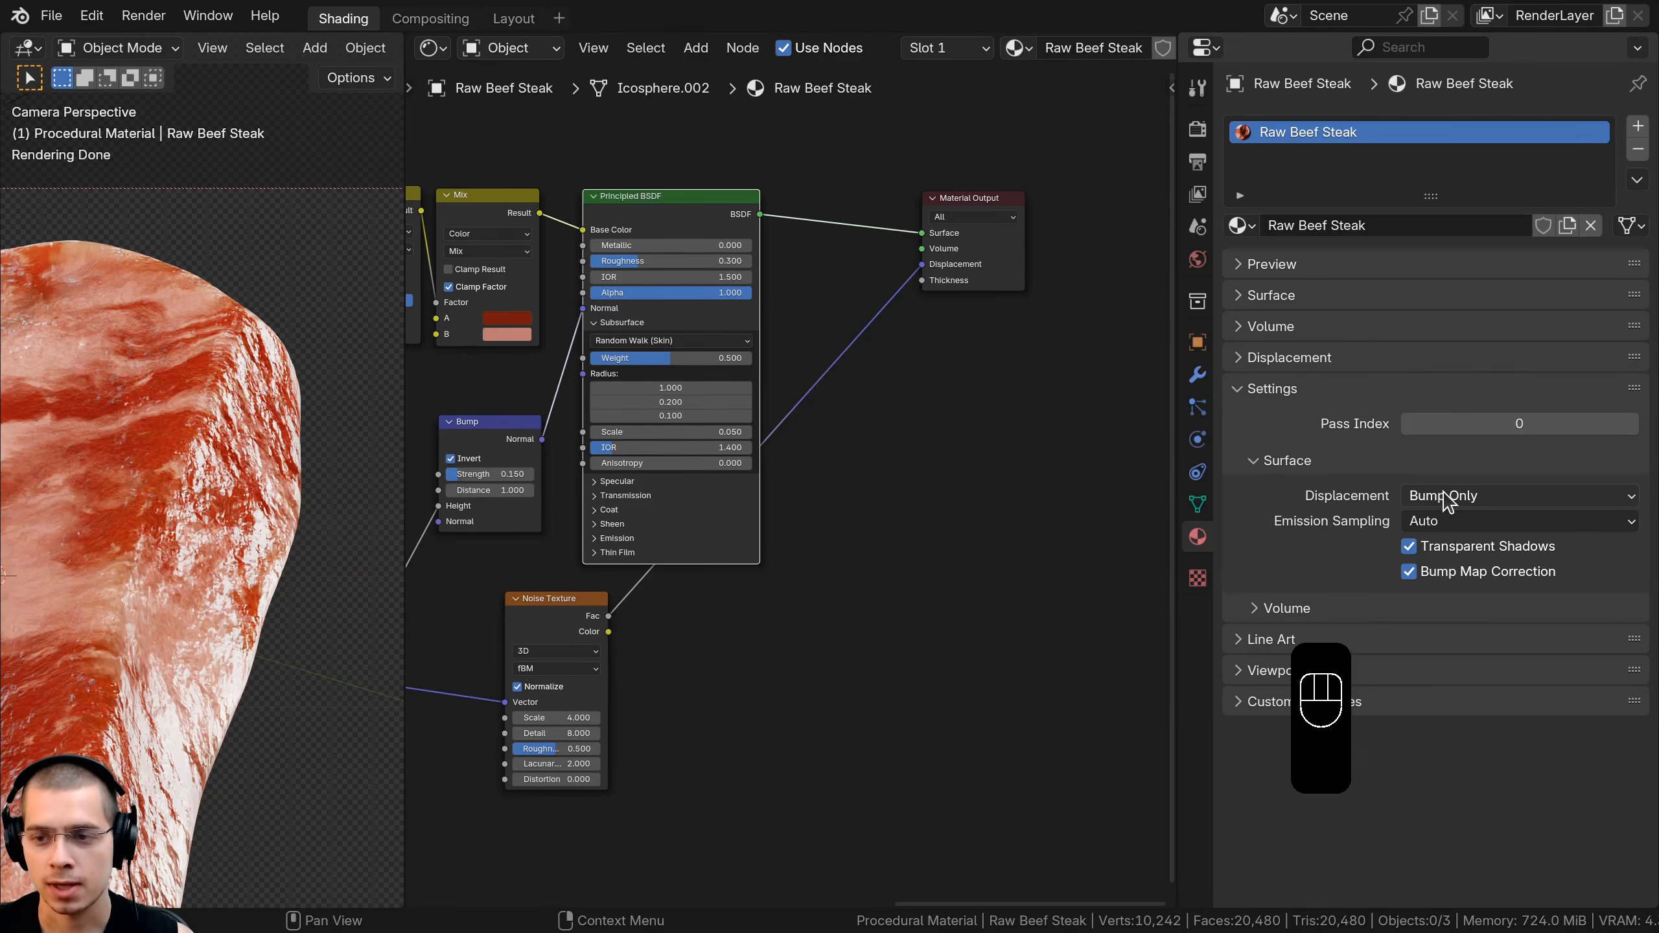
click(1447, 497)
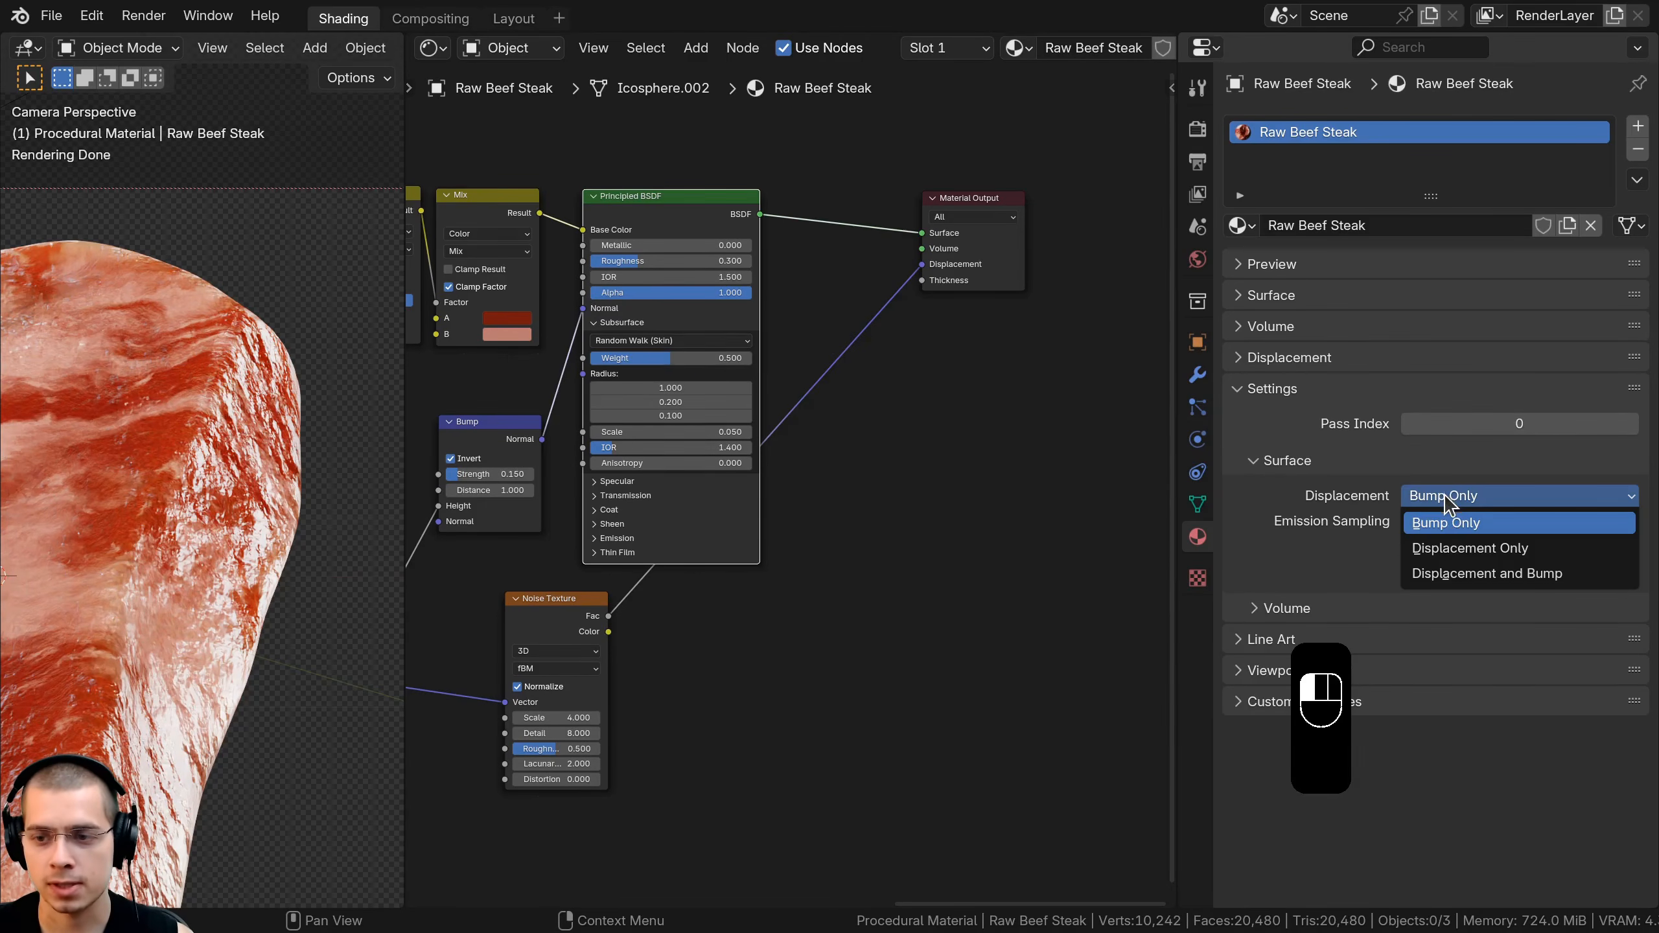
click(1439, 573)
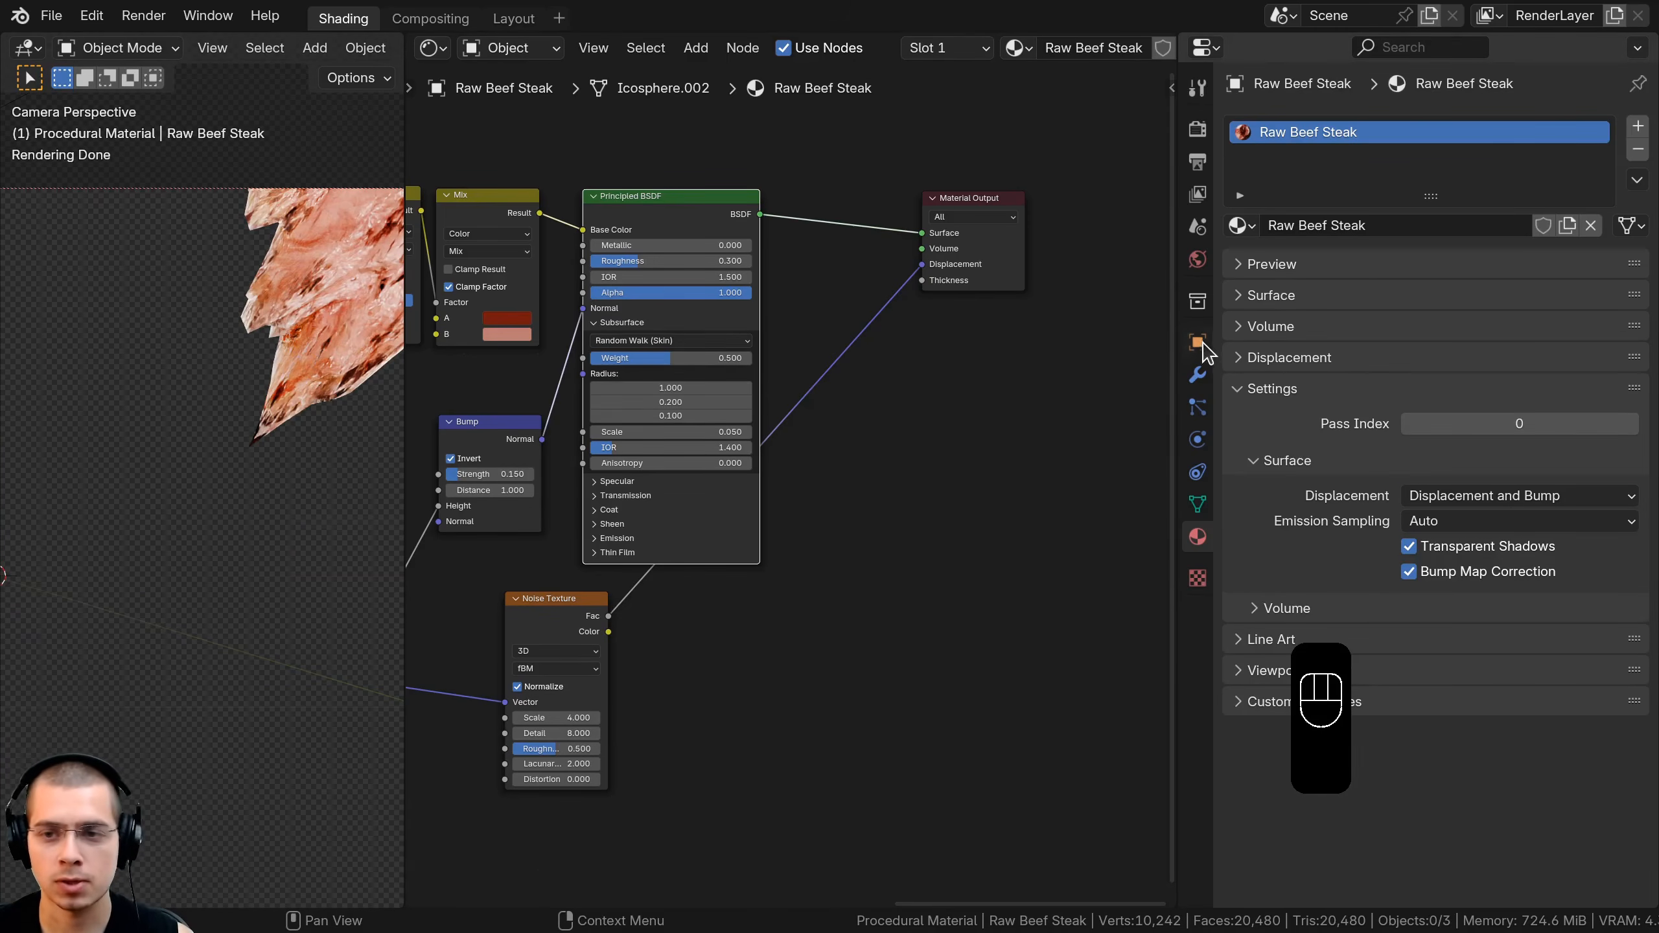
drag(1175, 334, 1615, 334)
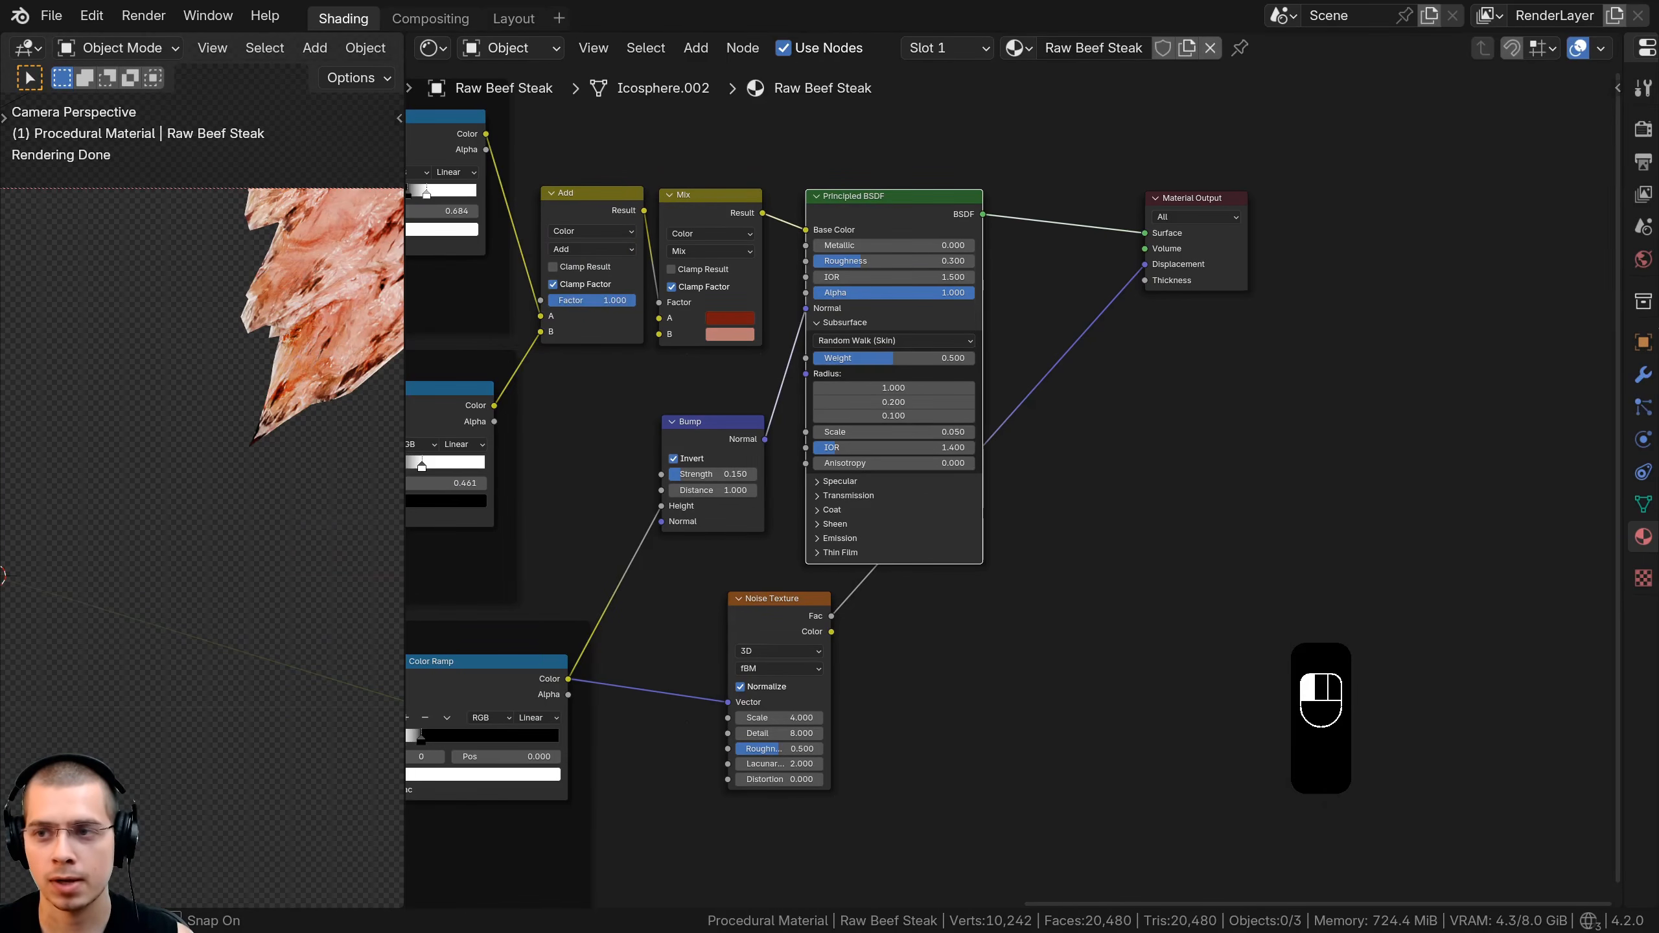
Check the displaced mesh from outside the camera view and move the Bump node up, away from the new Noise Texture
scroll(235, 493, down, 3)
middle_drag(273, 421, 222, 586)
scroll(801, 577, up, 3)
middle_drag(800, 577, 797, 504)
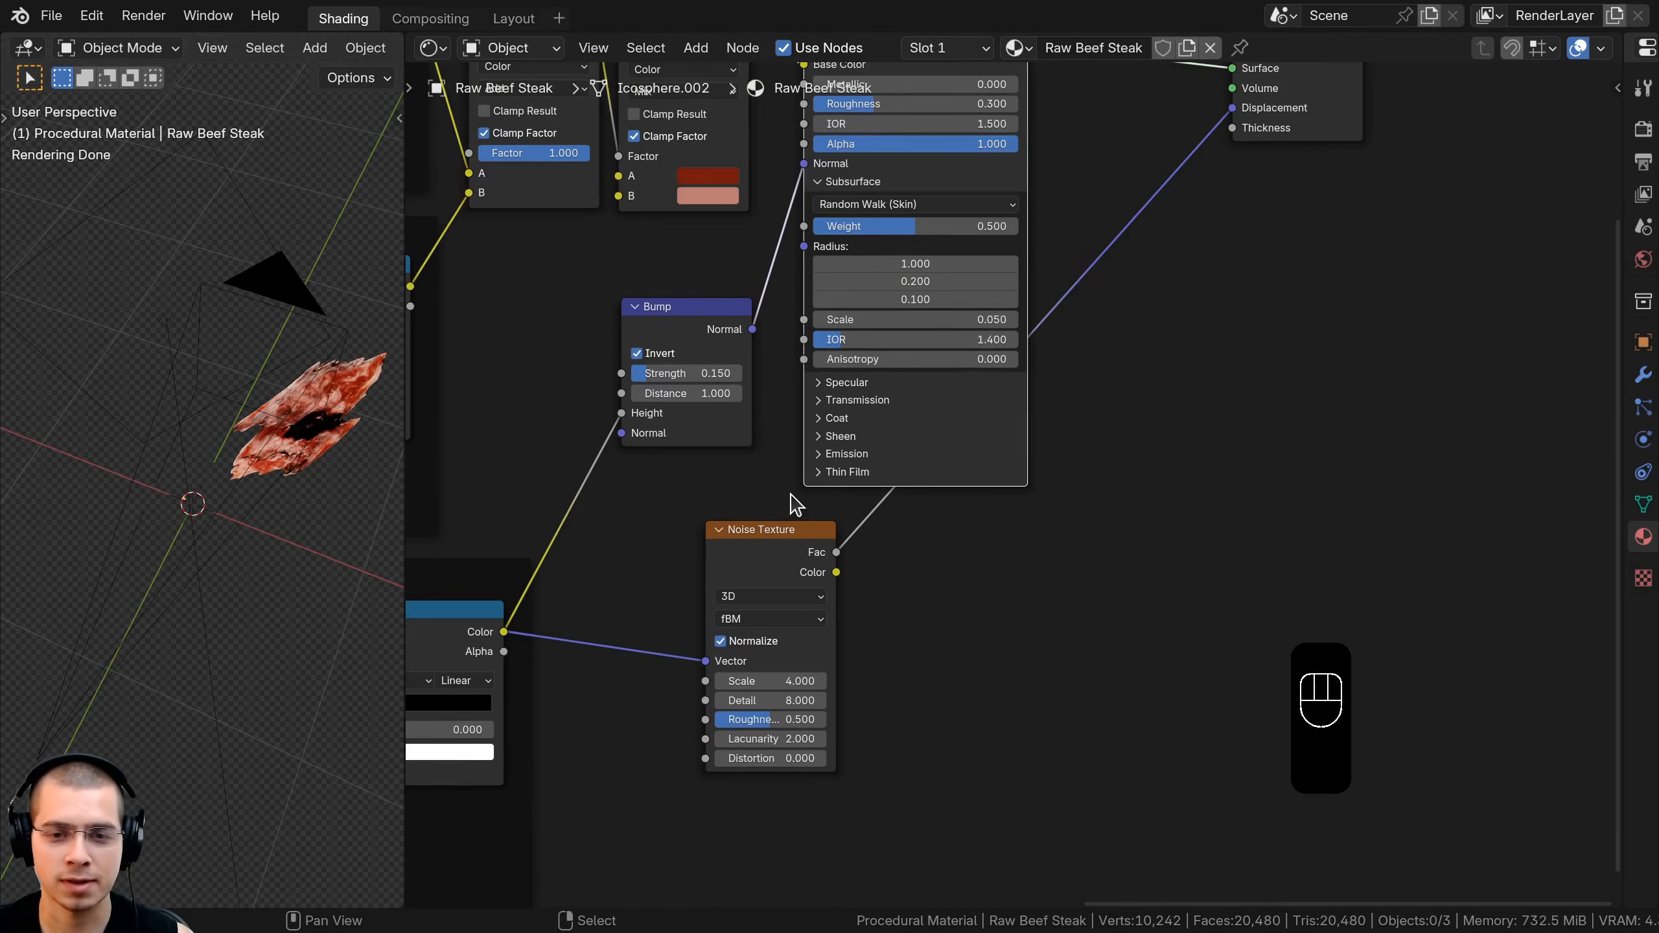
drag(793, 561, 781, 557)
click(709, 339)
key(g)
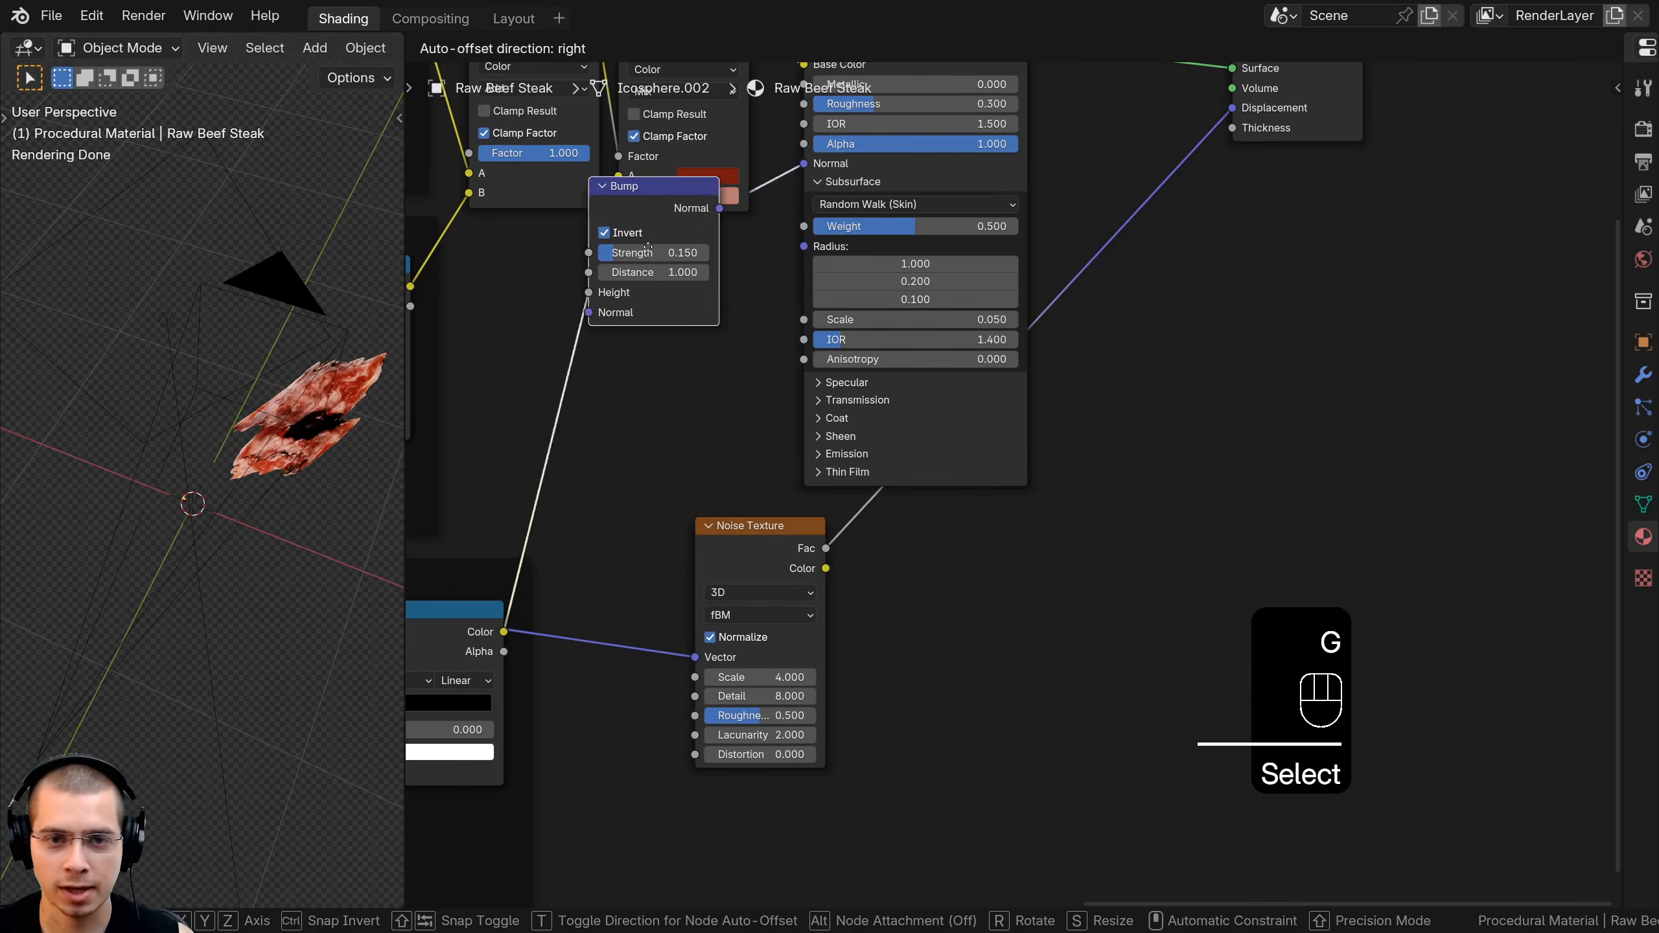
click(711, 269)
Reposition the new Noise Texture node below the Bump and Principled BSDF nodes
click(763, 564)
scroll(763, 581, up, 3)
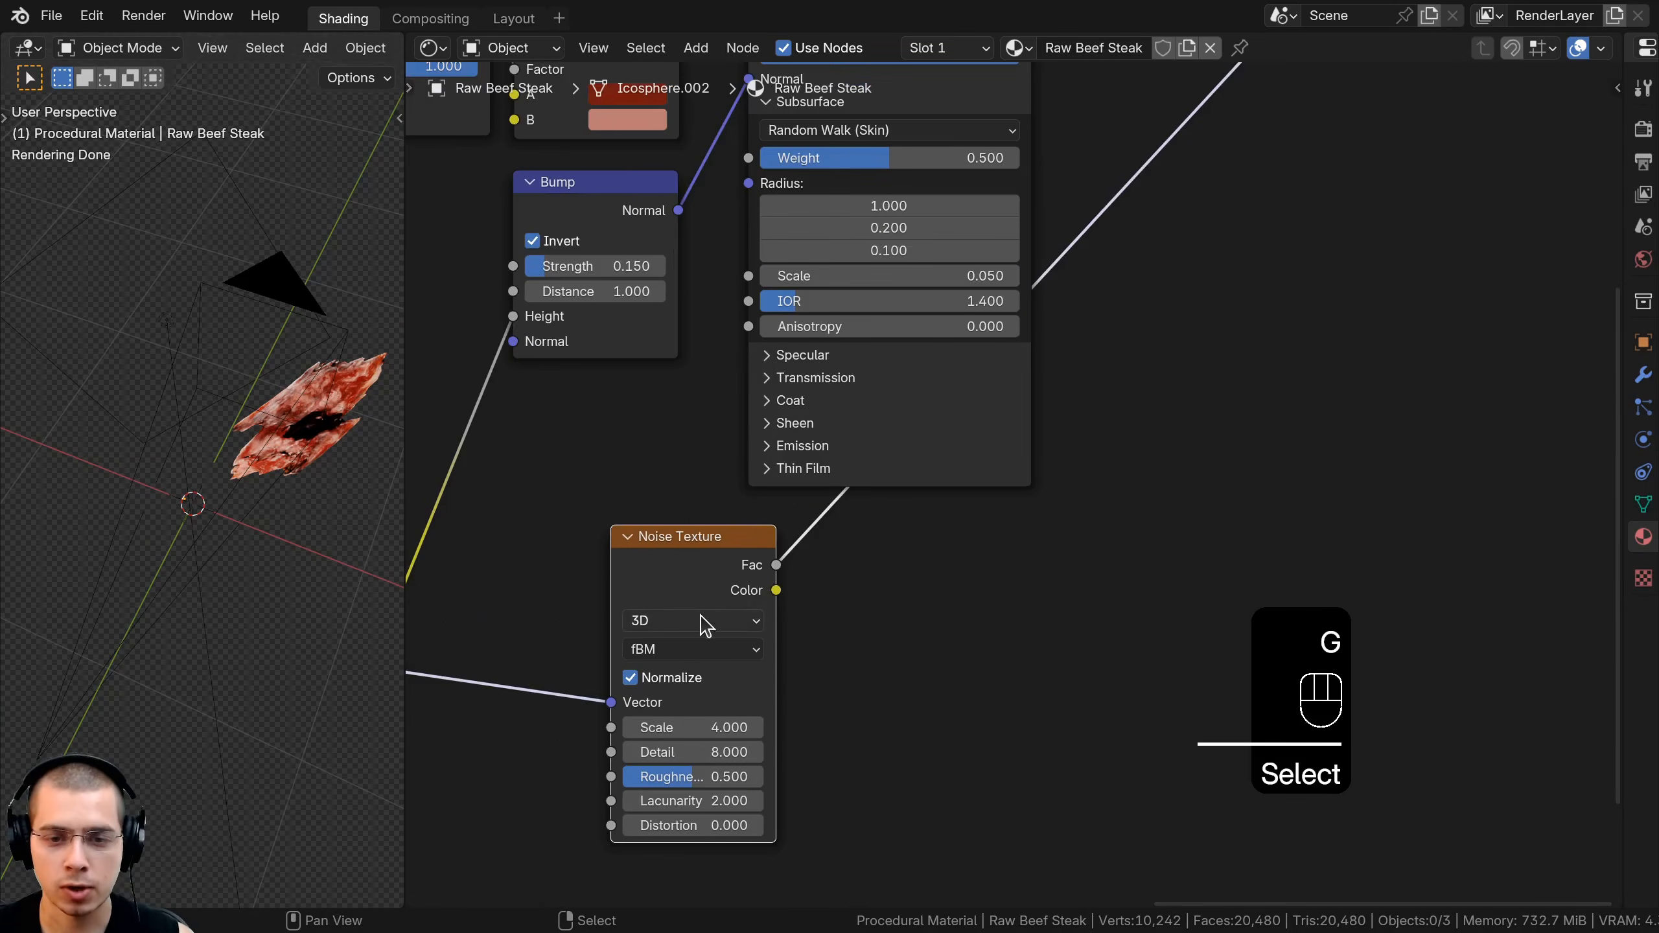
key(g)
click(759, 603)
scroll(763, 603, down, 2)
key(g)
click(803, 571)
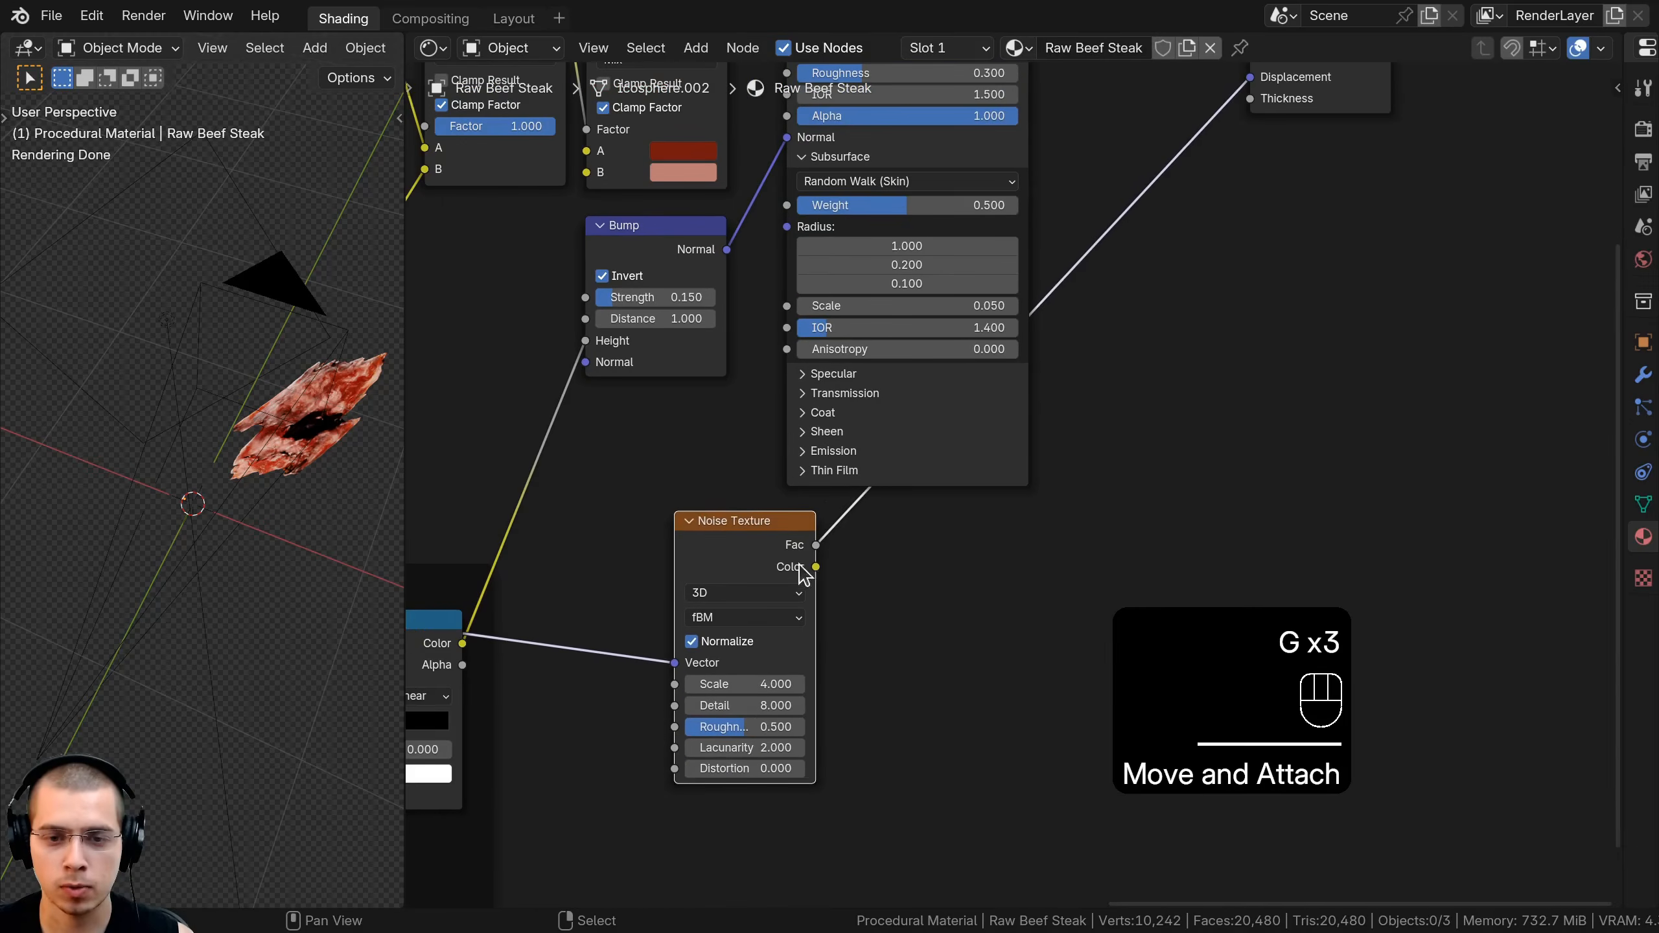
middle_drag(1160, 201, 991, 525)
click(1147, 307)
key(g)
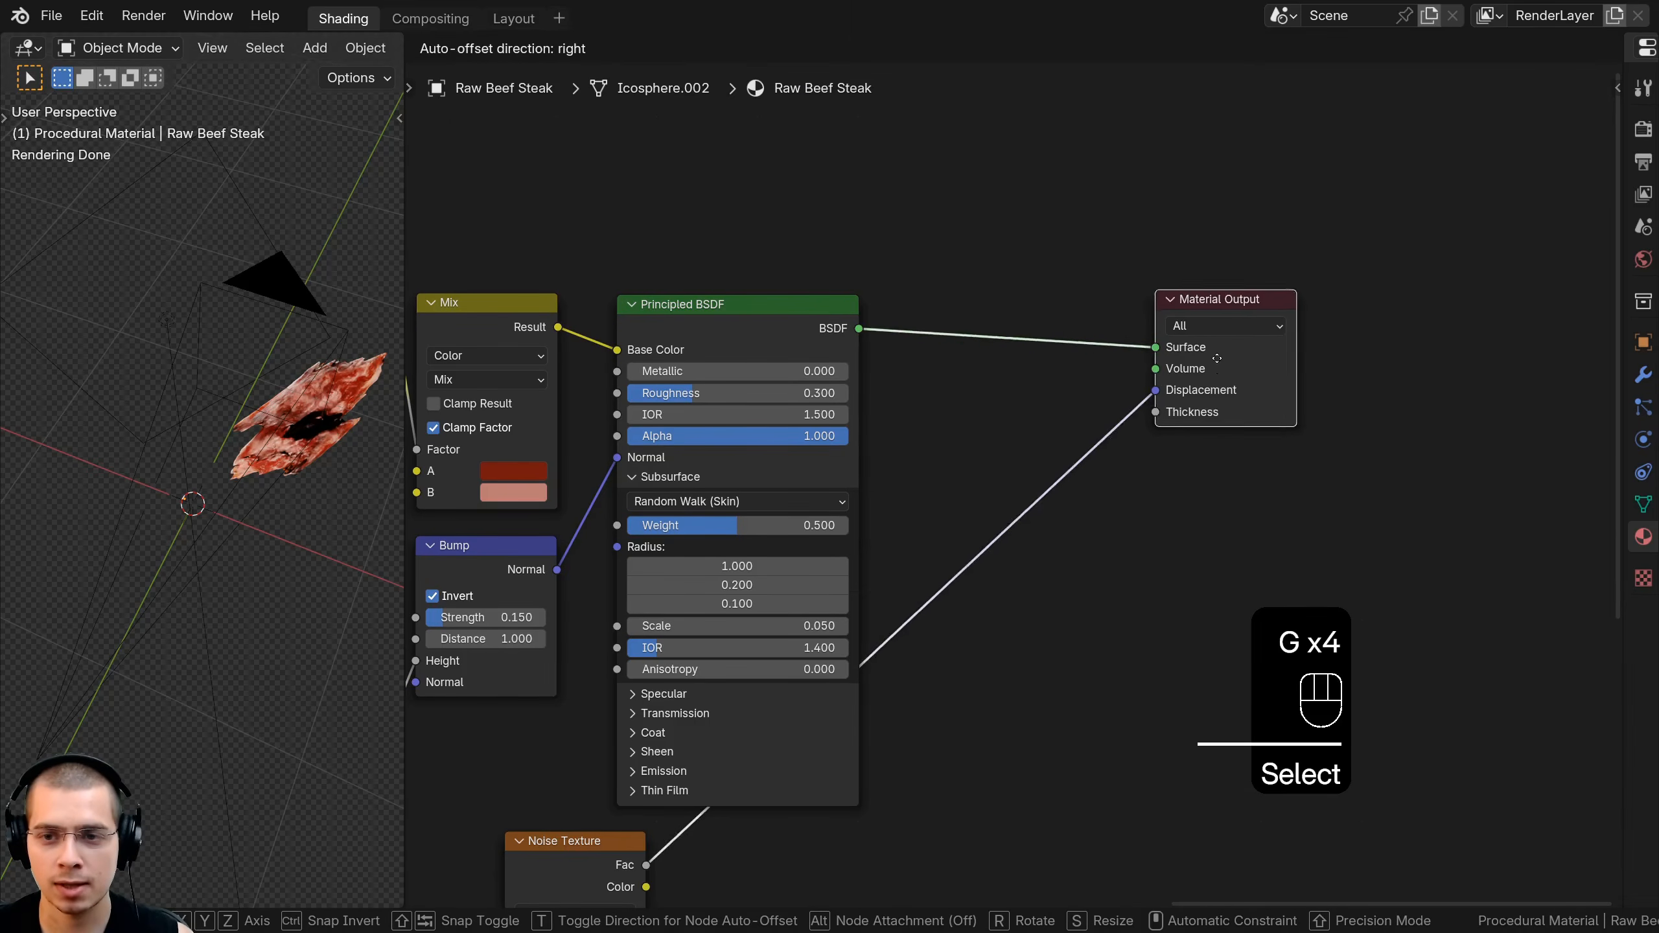
right_click(1169, 313)
Insert a Displacement node between the Noise Texture and the Material Output, with the noise's Fac output feeding its Height input
middle_drag(785, 691, 874, 413)
key(shift+a)
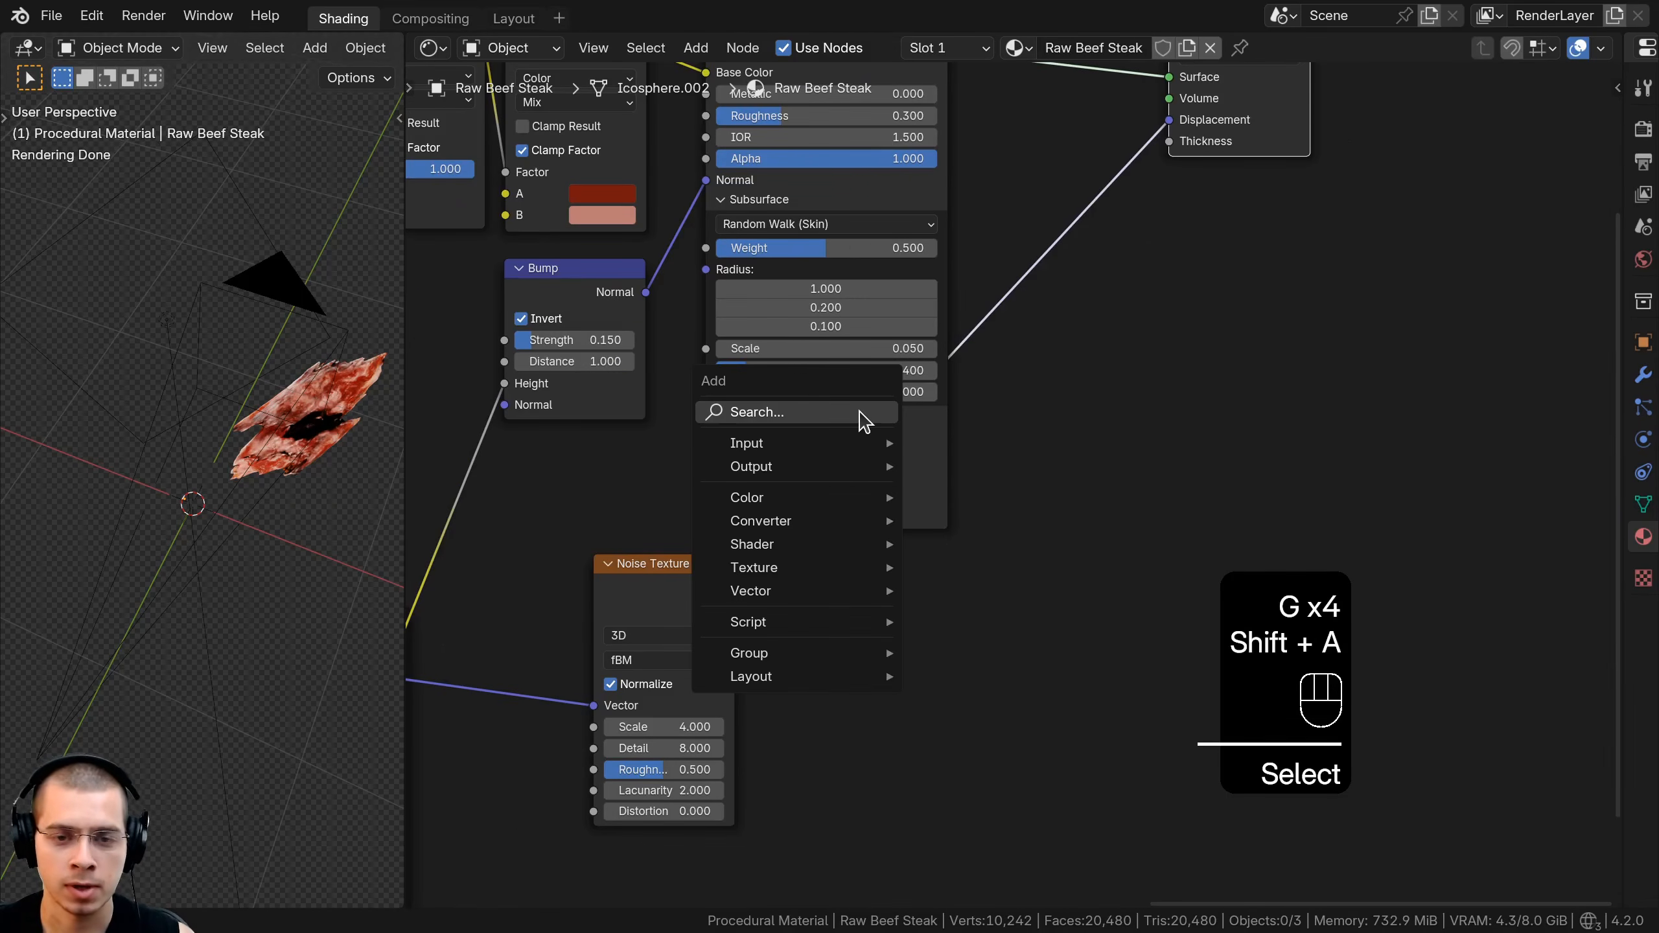
text(dis)
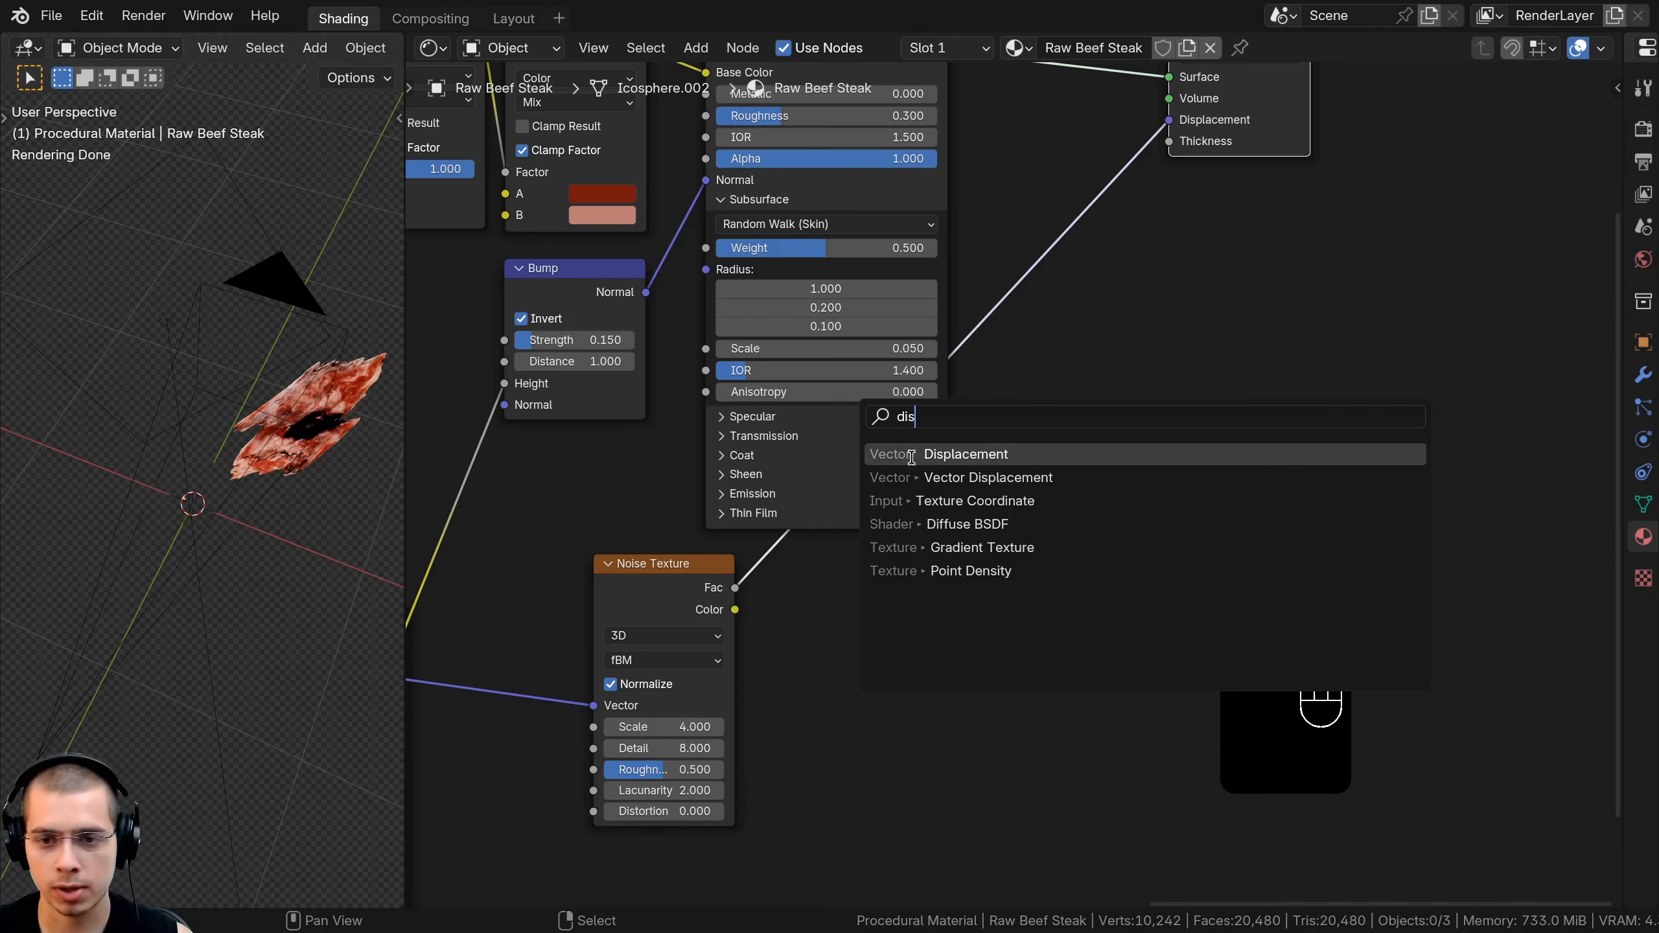
click(940, 454)
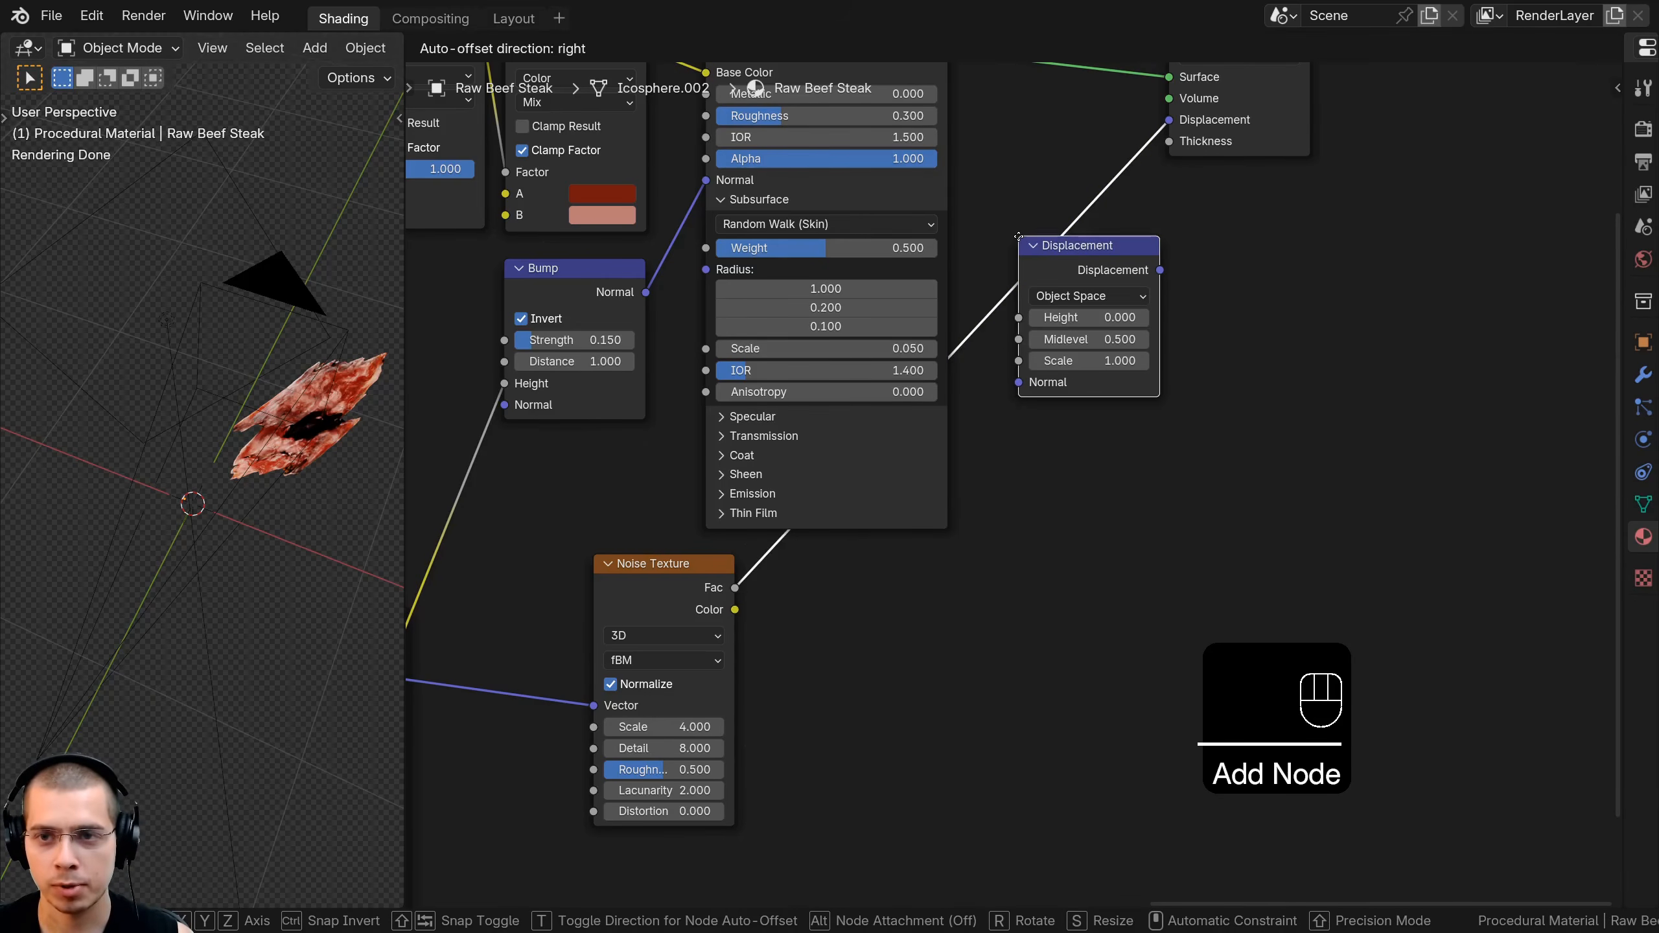
click(986, 235)
drag(1076, 251, 865, 557)
scroll(709, 411, up, 2)
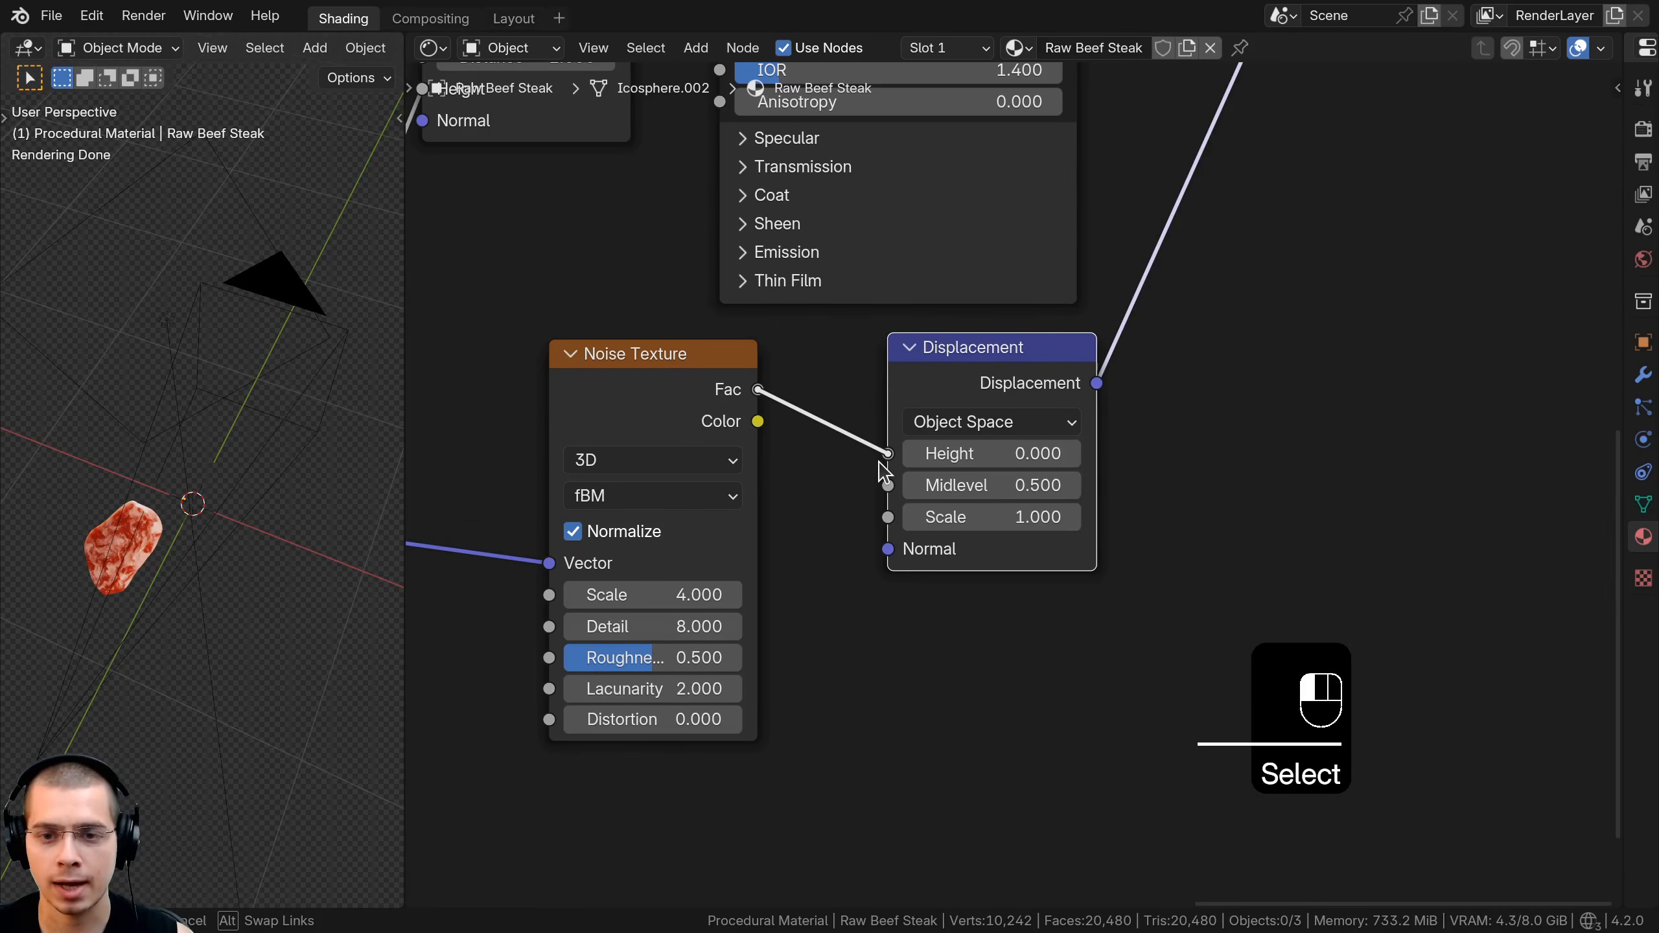
drag(883, 469, 885, 466)
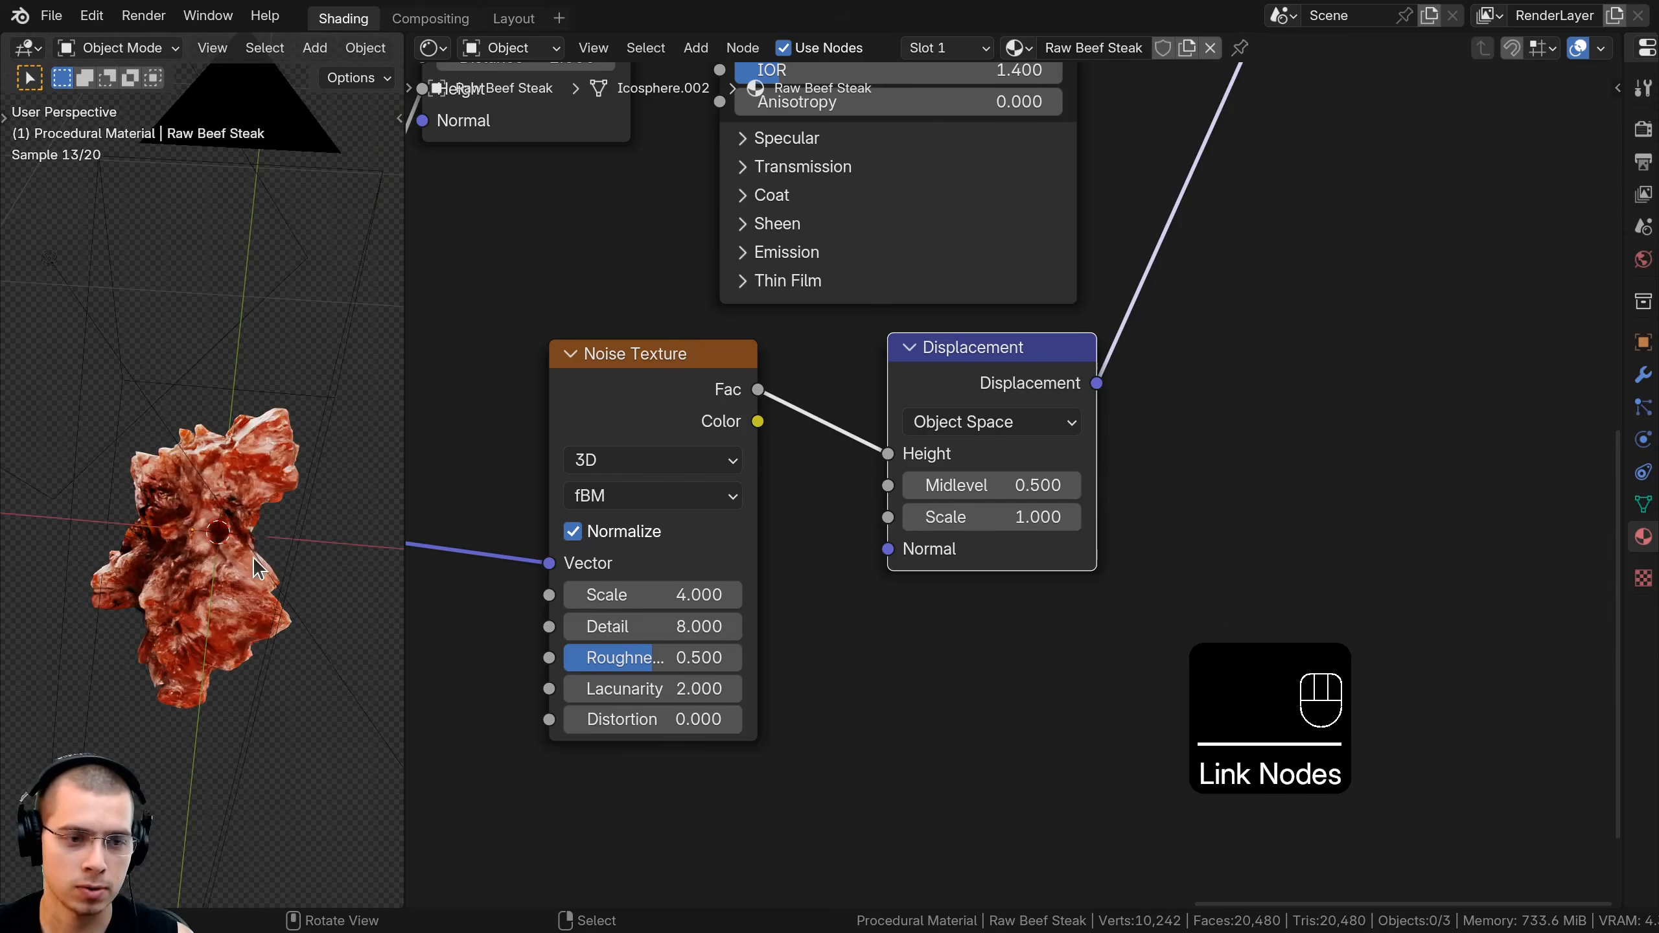
Set the Displacement node's Scale to 0.02 and view the steak from another angle
mouse_move(985, 518)
shift+mouse_down()
mouse_move(947, 518)
mouse_move(995, 524)
shift+mouse_up()
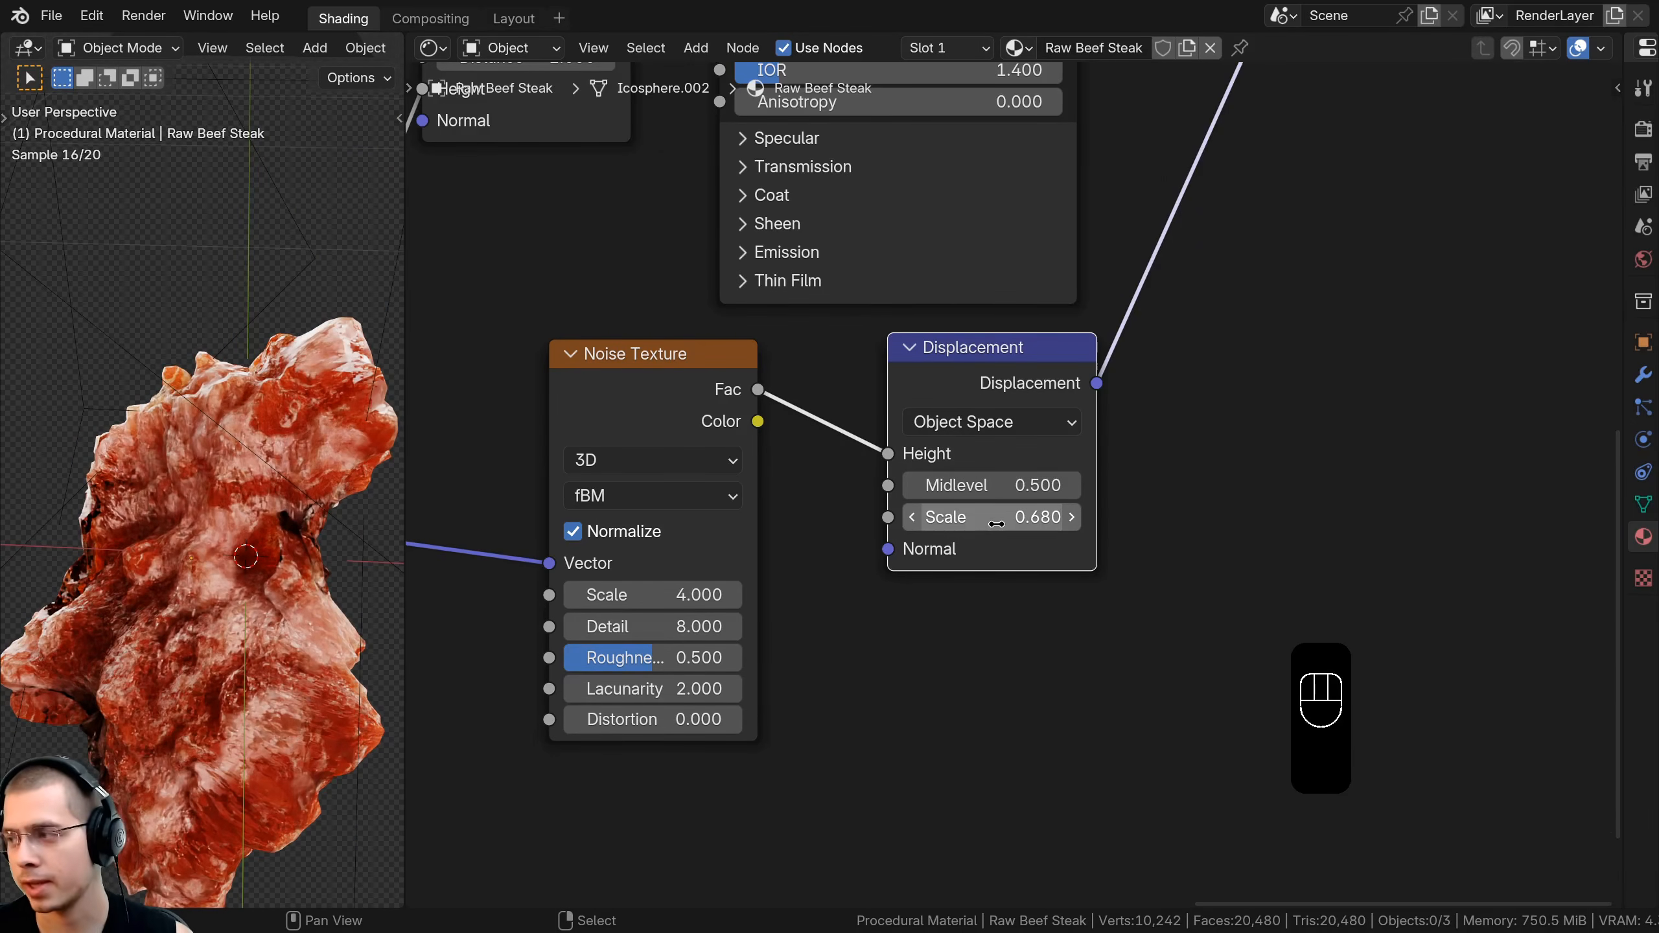
click(995, 524)
text(.0)
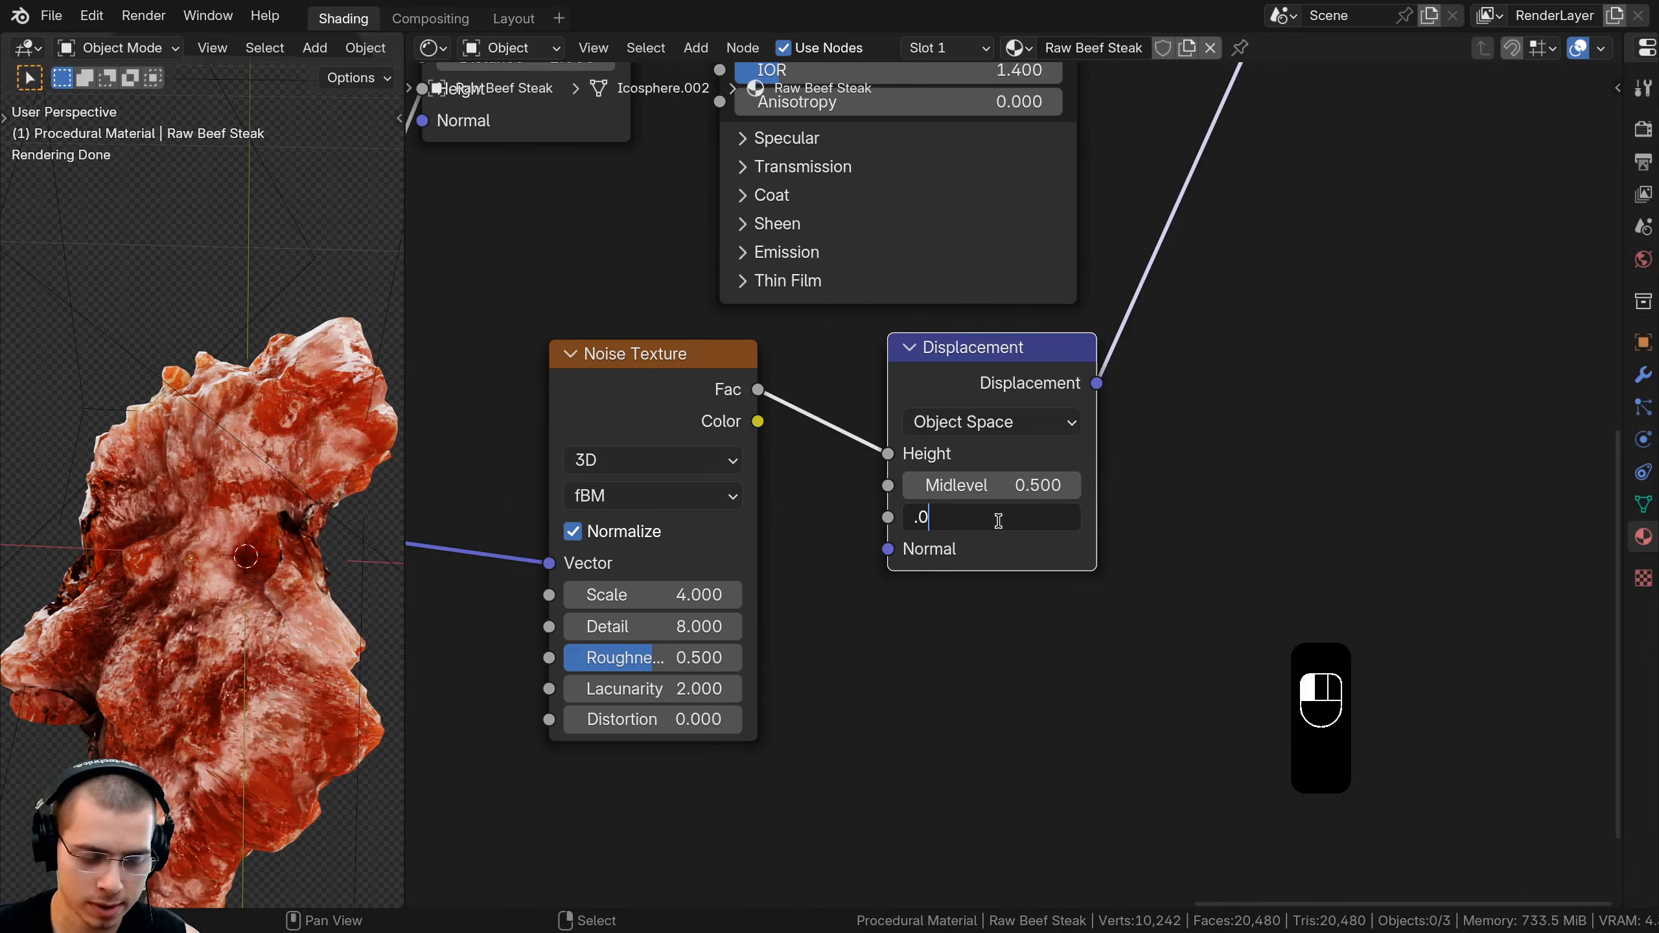
text(2)
key(Return)
middle_drag(229, 618, 232, 530)
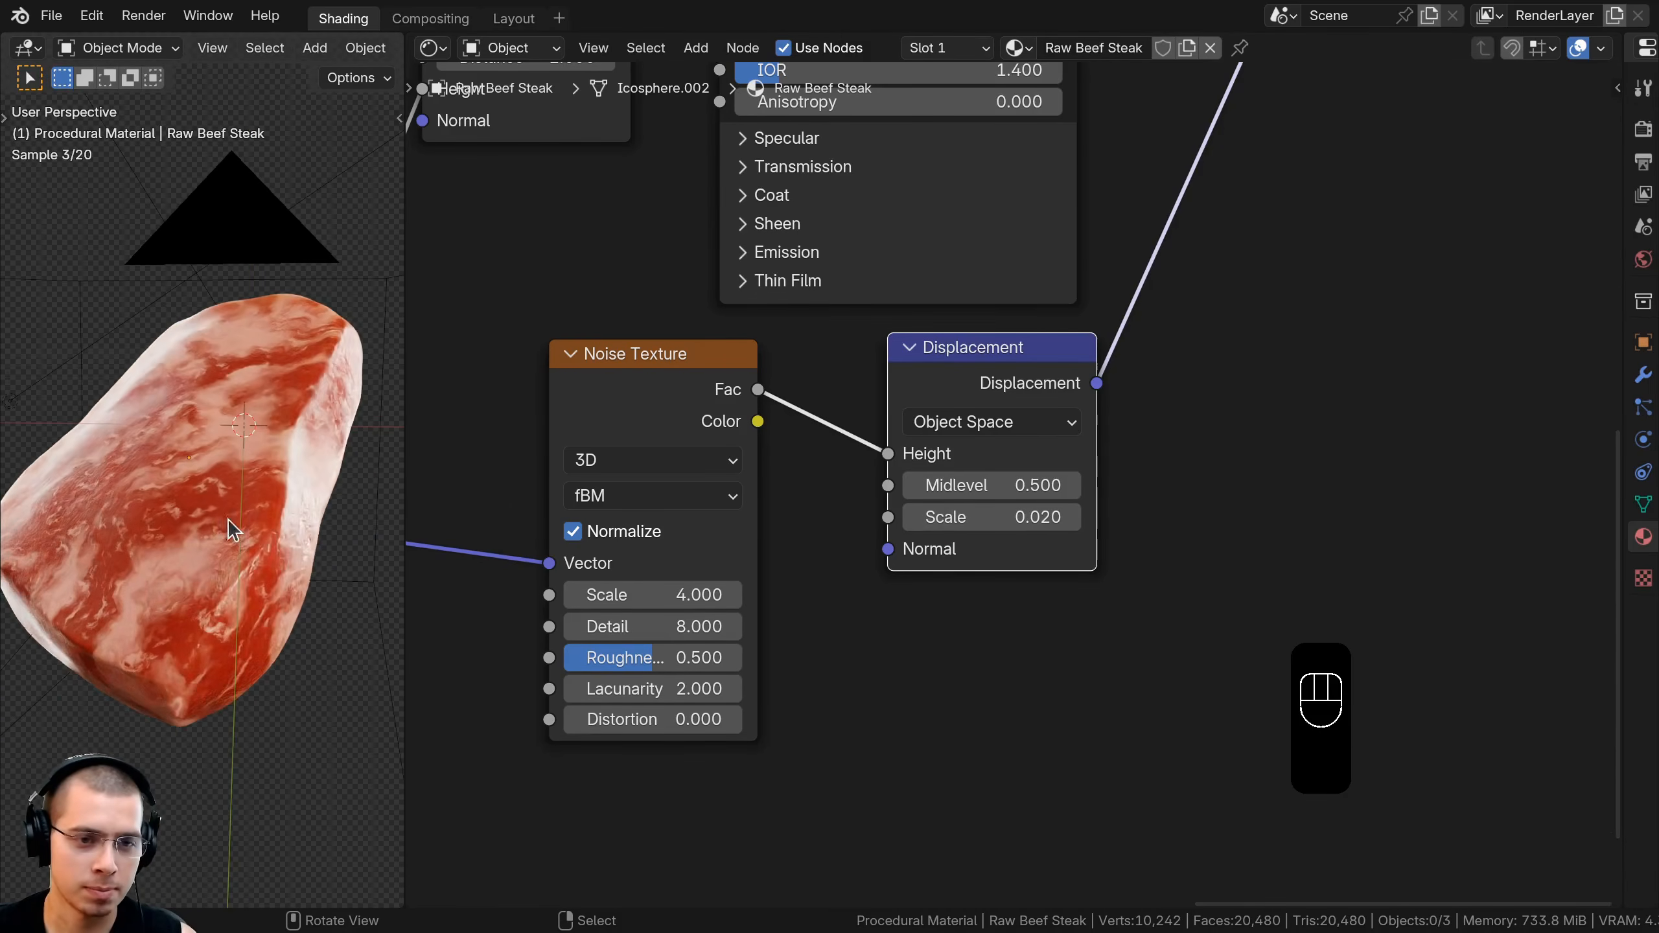
Try a stronger Displacement Scale of 0.120 on the meat surface
scroll(229, 521, up, 2)
mouse_move(1003, 518)
shift+mouse_down()
mouse_move(1093, 518)
mouse_move(1024, 532)
shift+mouse_up()
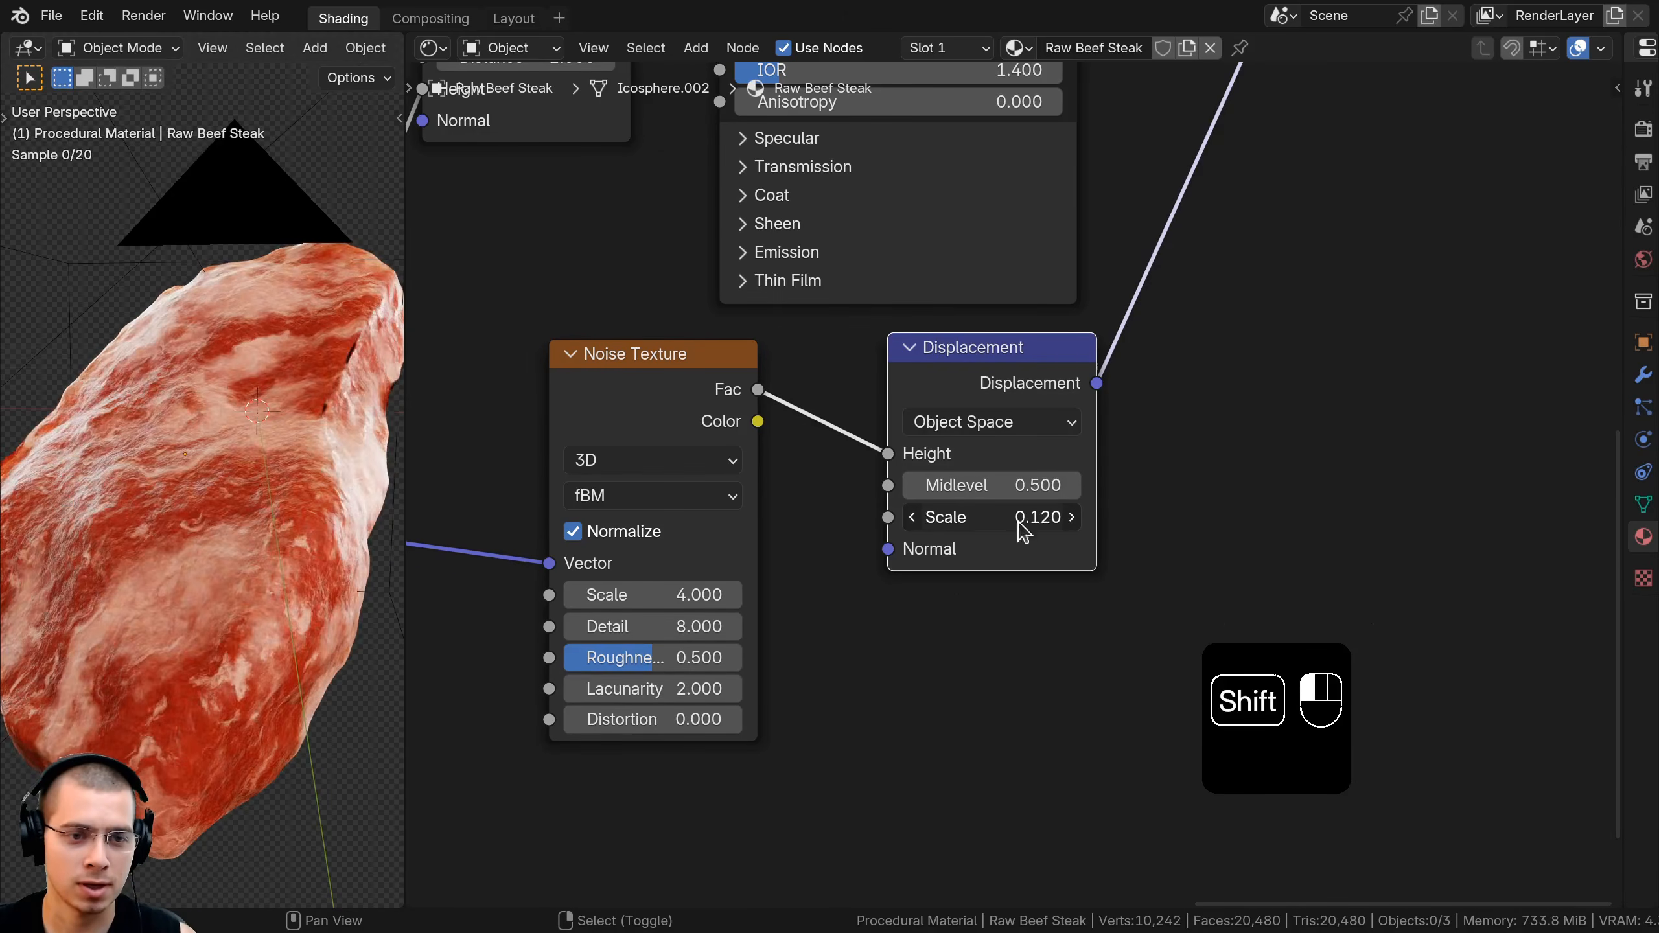
key(Escape)
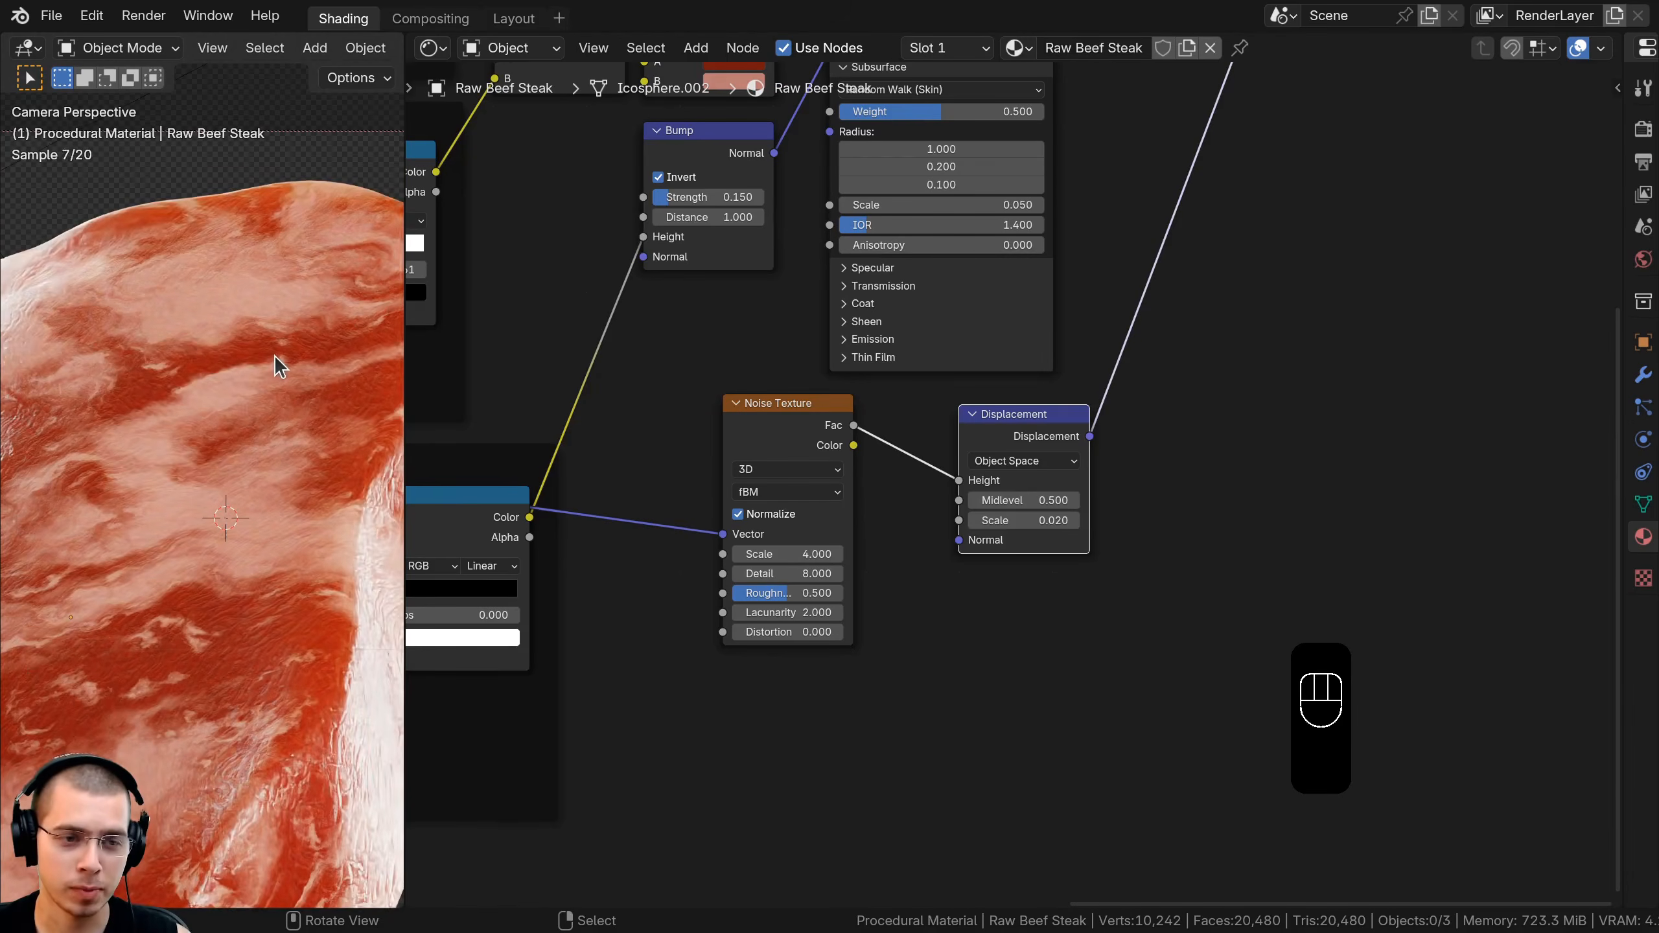
Insert a Mix Color node between the new Noise Texture and the Displacement node's Height input
scroll(275, 356, up, 2)
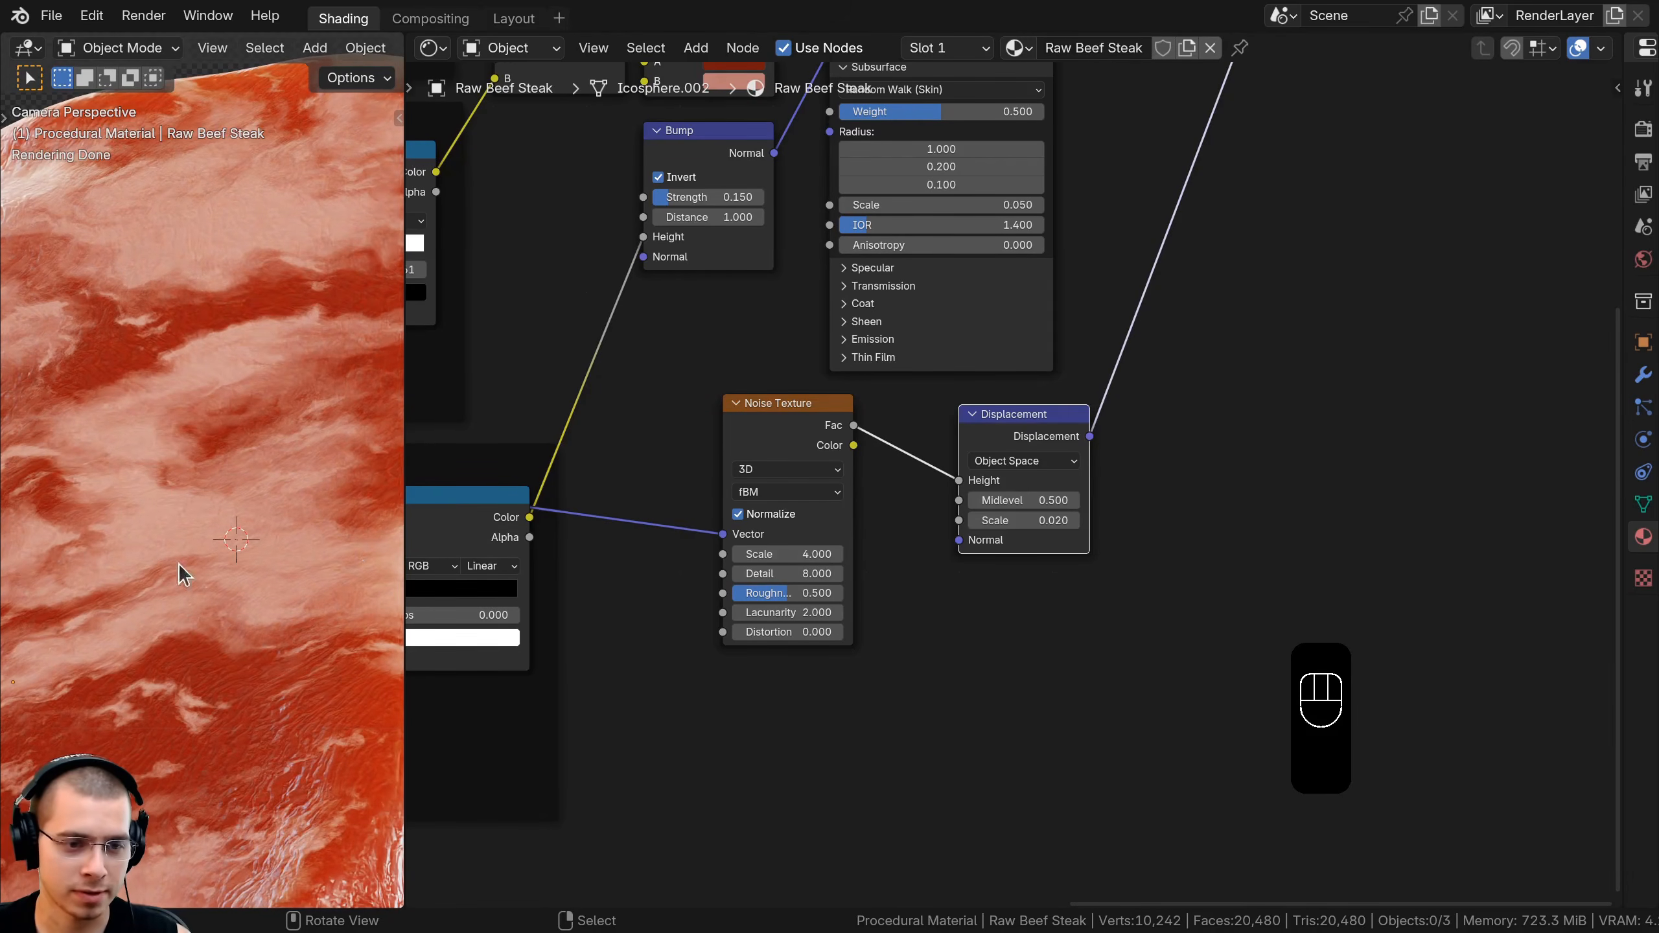
scroll(169, 393, down, 2)
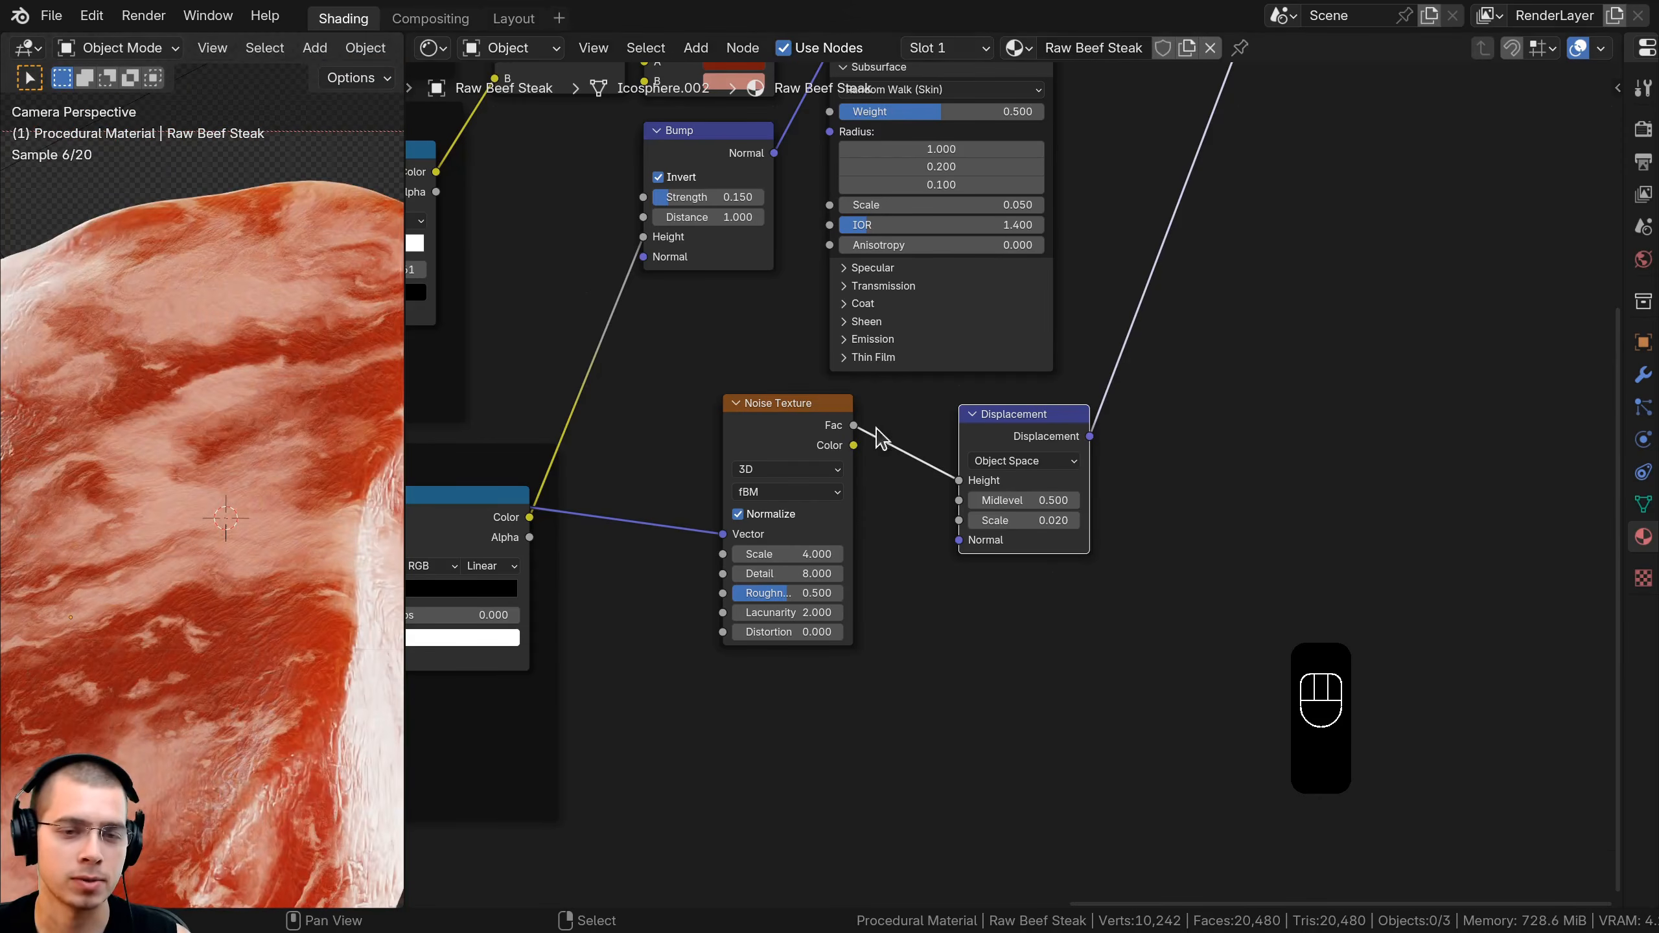
scroll(876, 400, down, 1)
scroll(876, 399, down, 1)
scroll(233, 418, down, 1)
scroll(657, 422, down, 1)
middle_drag(660, 425, 828, 553)
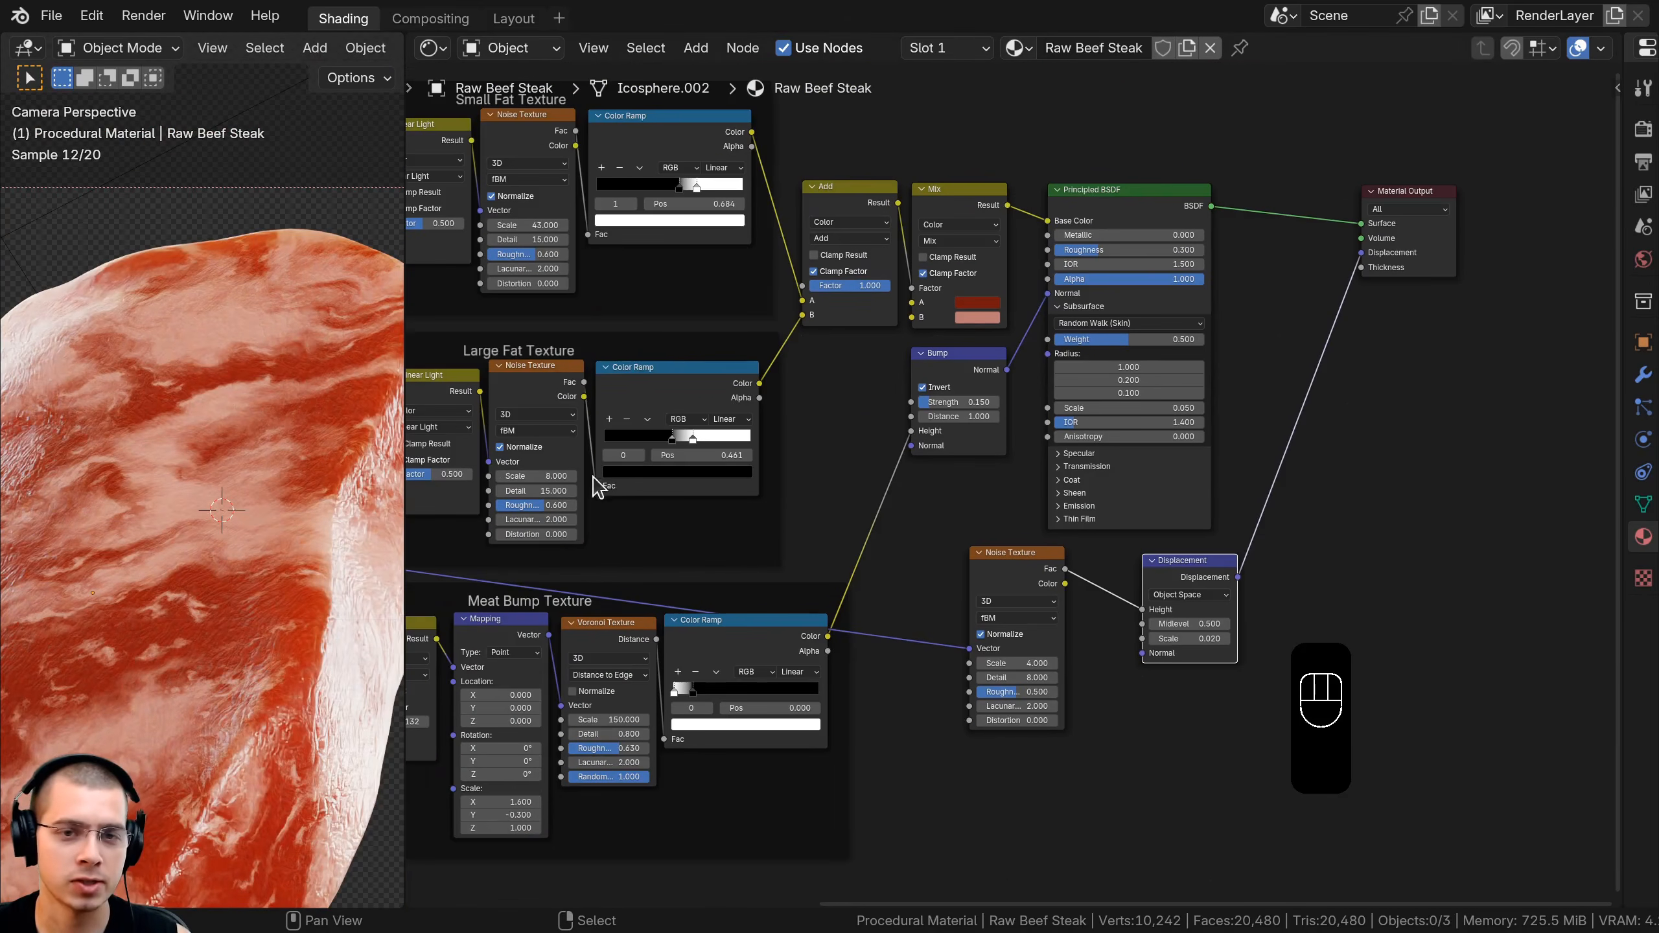
scroll(901, 563, up, 2)
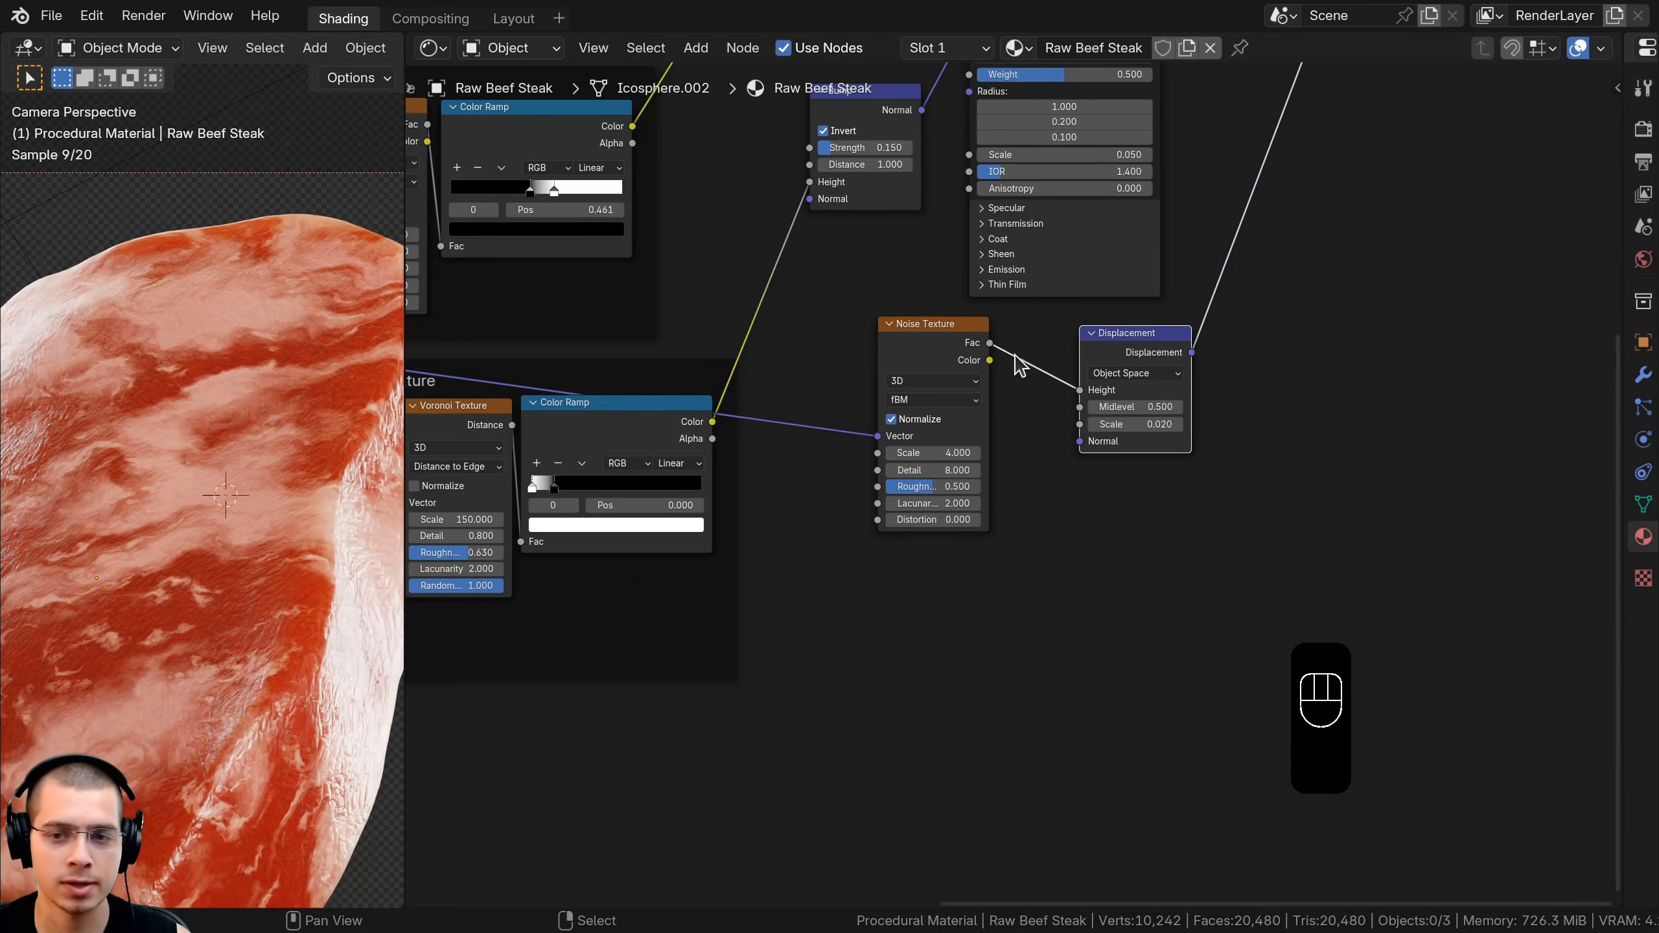
key(shift+a)
click(1071, 358)
text(mix)
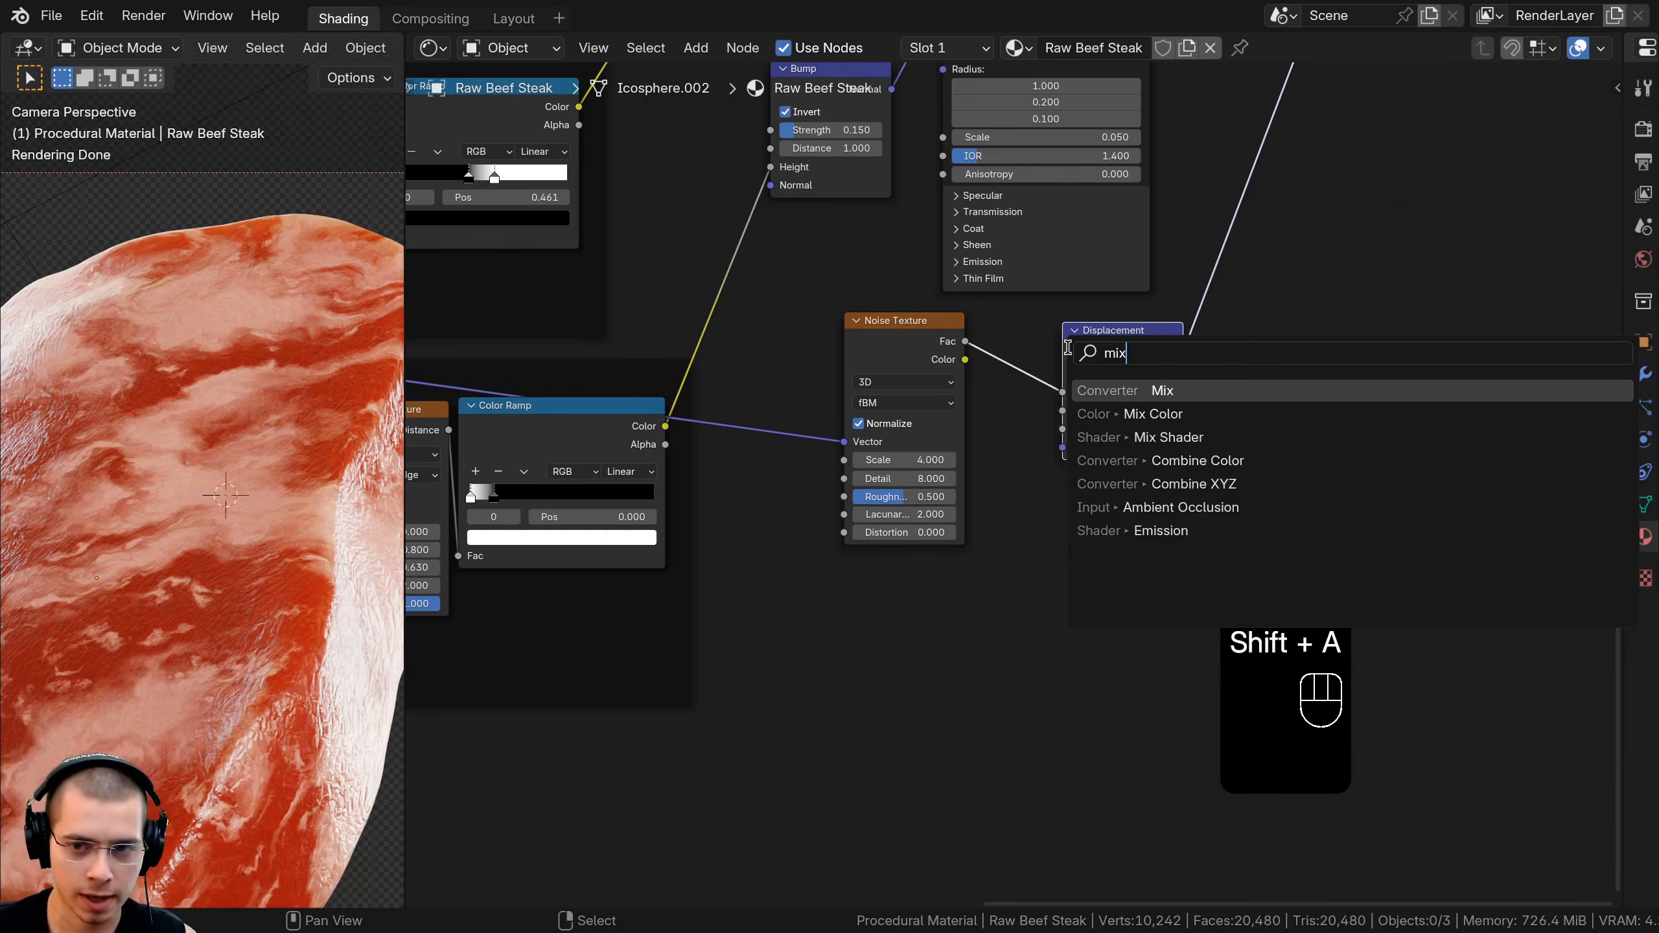
click(1097, 387)
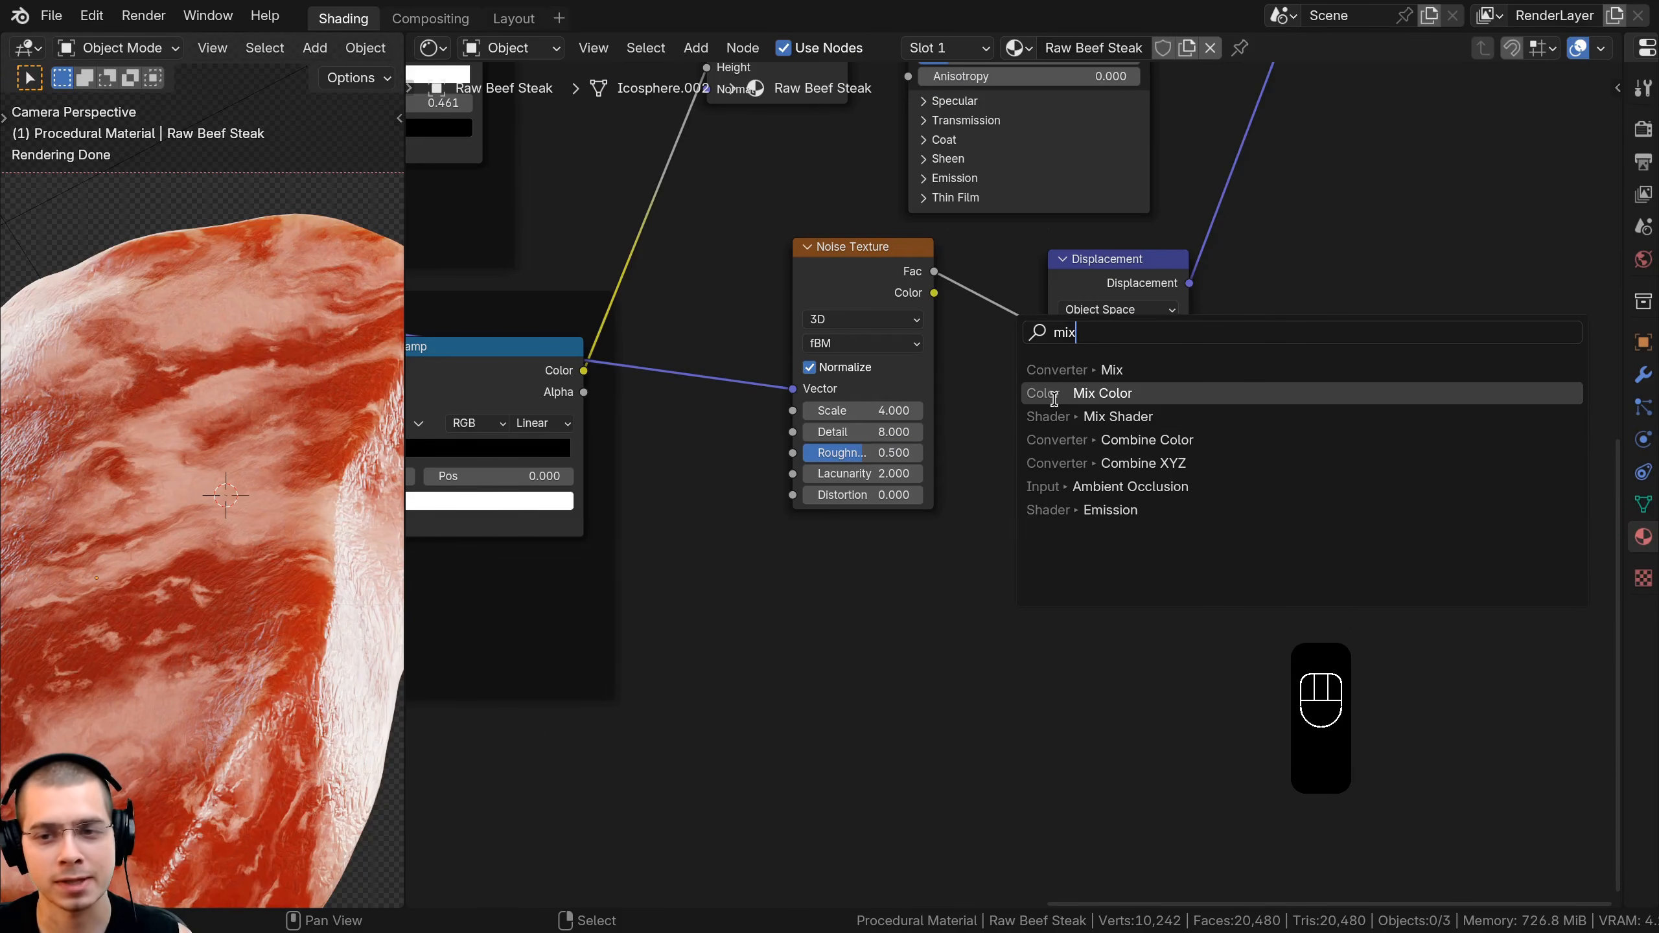
click(1054, 393)
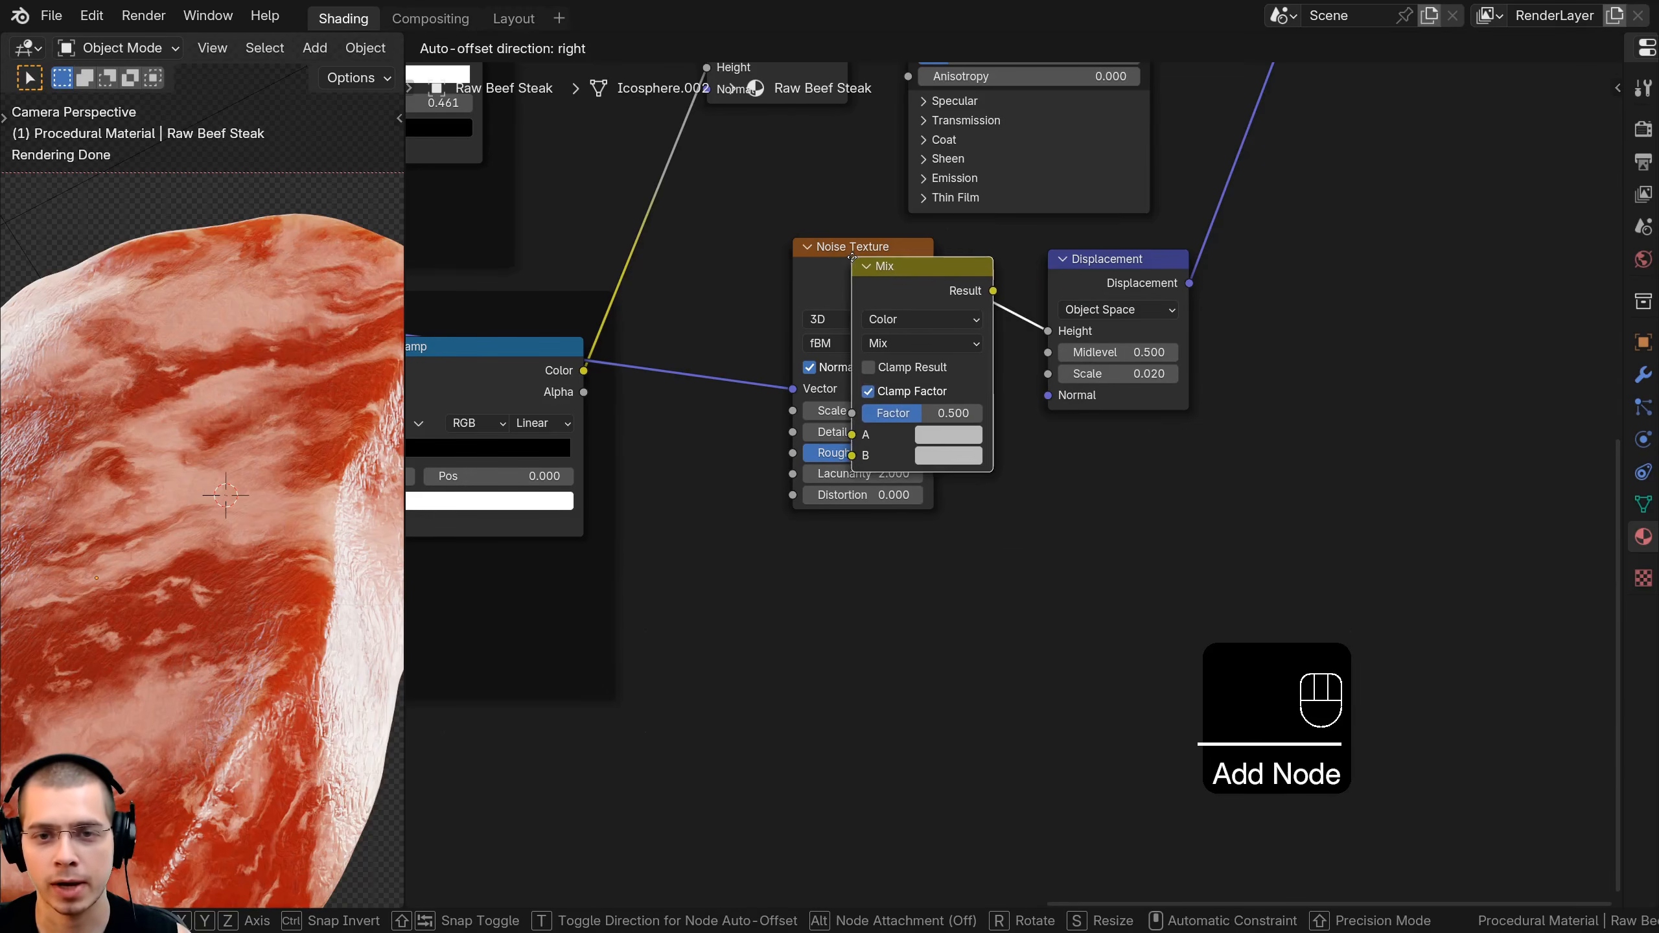
click(974, 243)
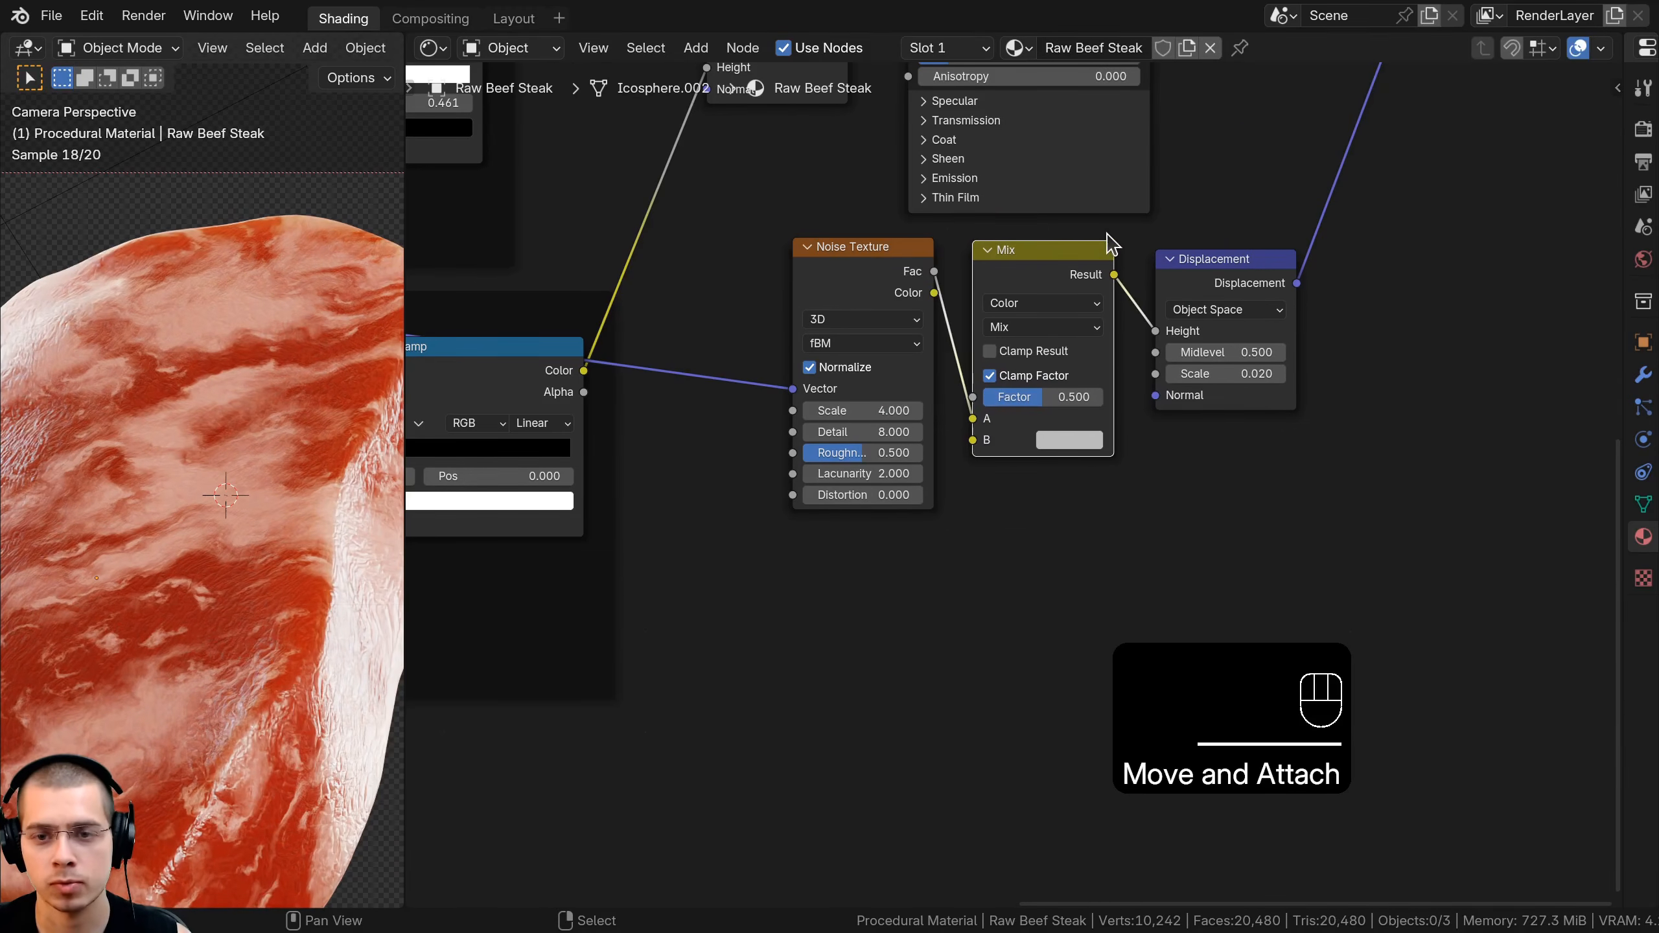
Set the new Mix node's blending mode to Add and move the Noise Texture slightly away from it
scroll(1129, 320, up, 1)
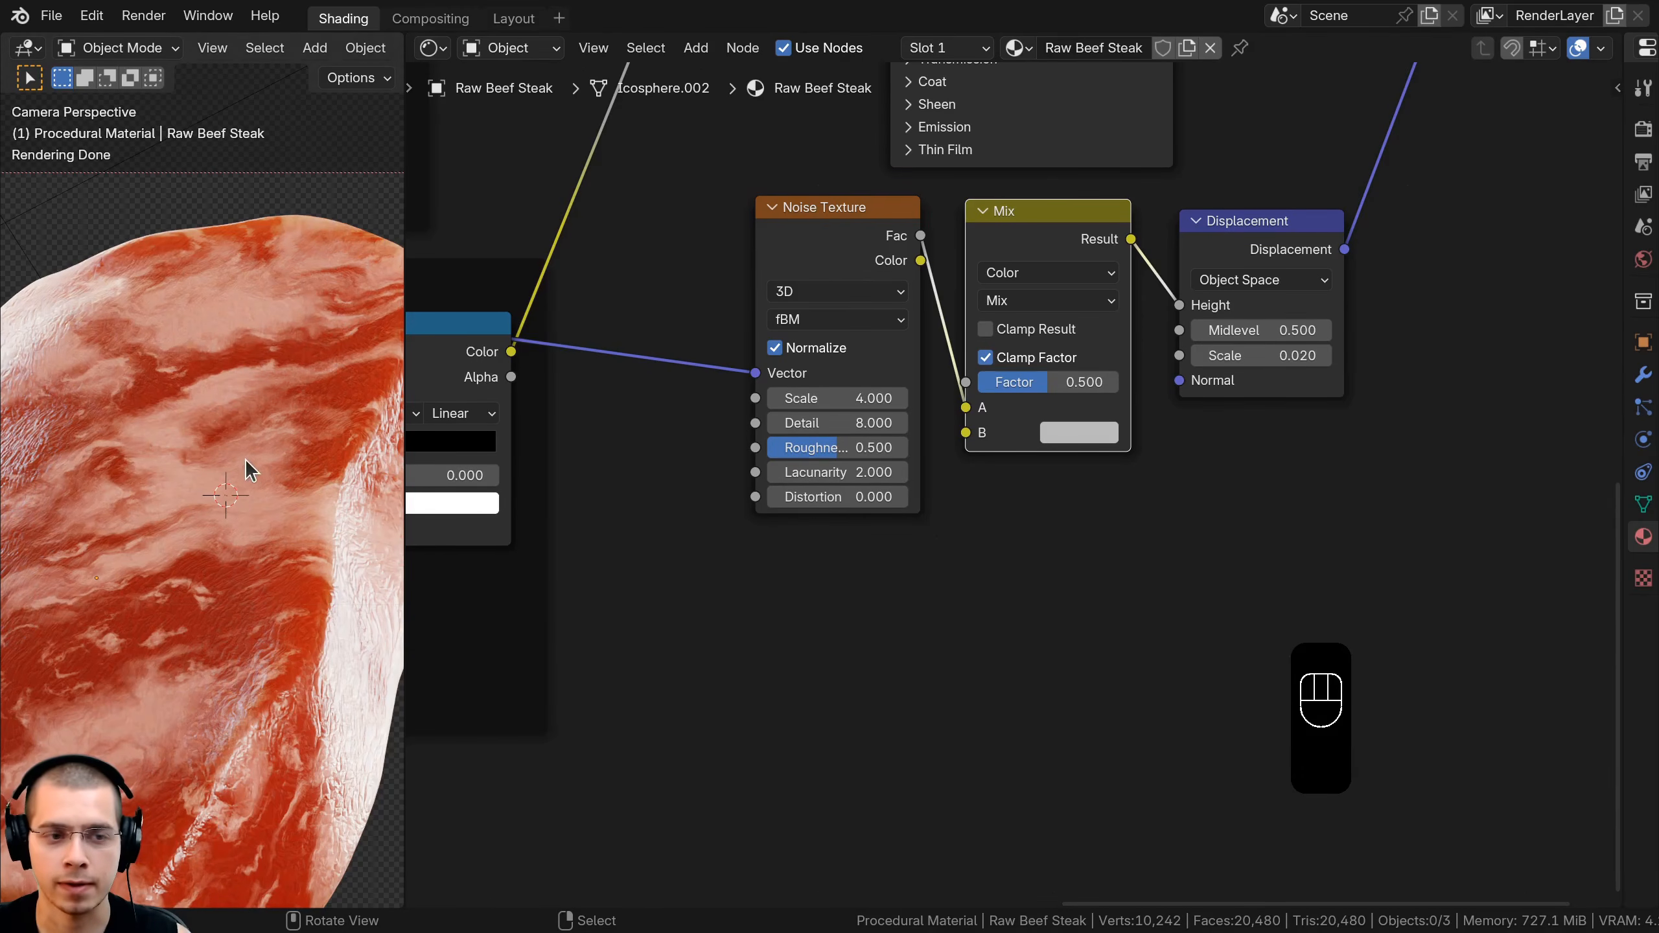
click(1024, 302)
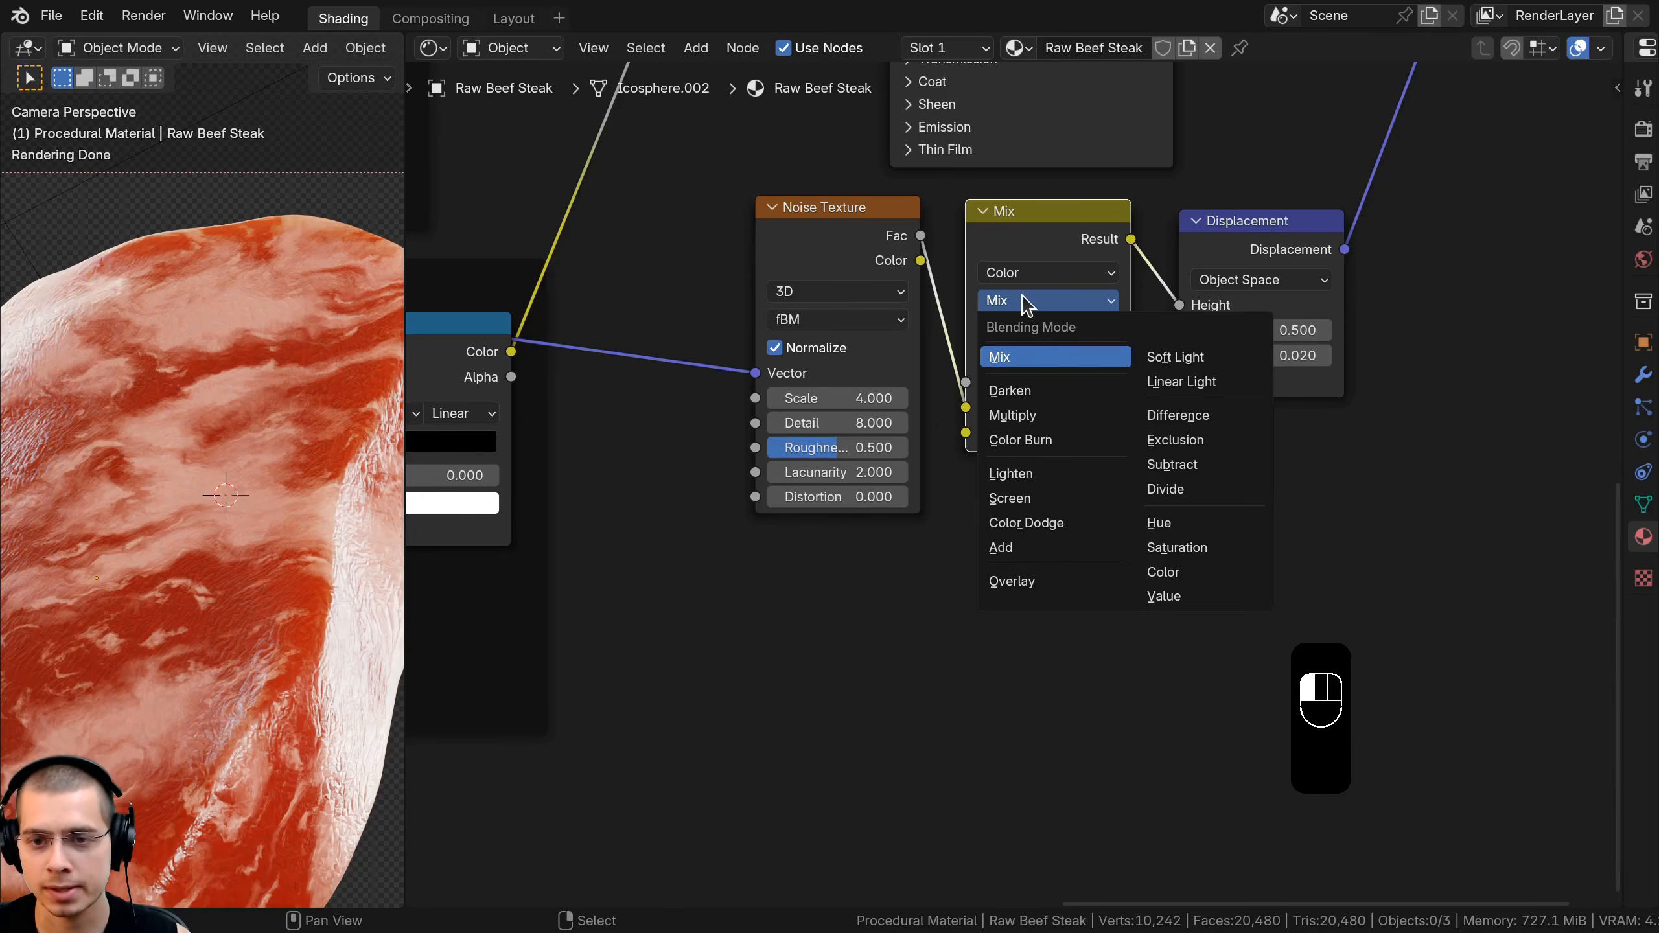
click(1039, 548)
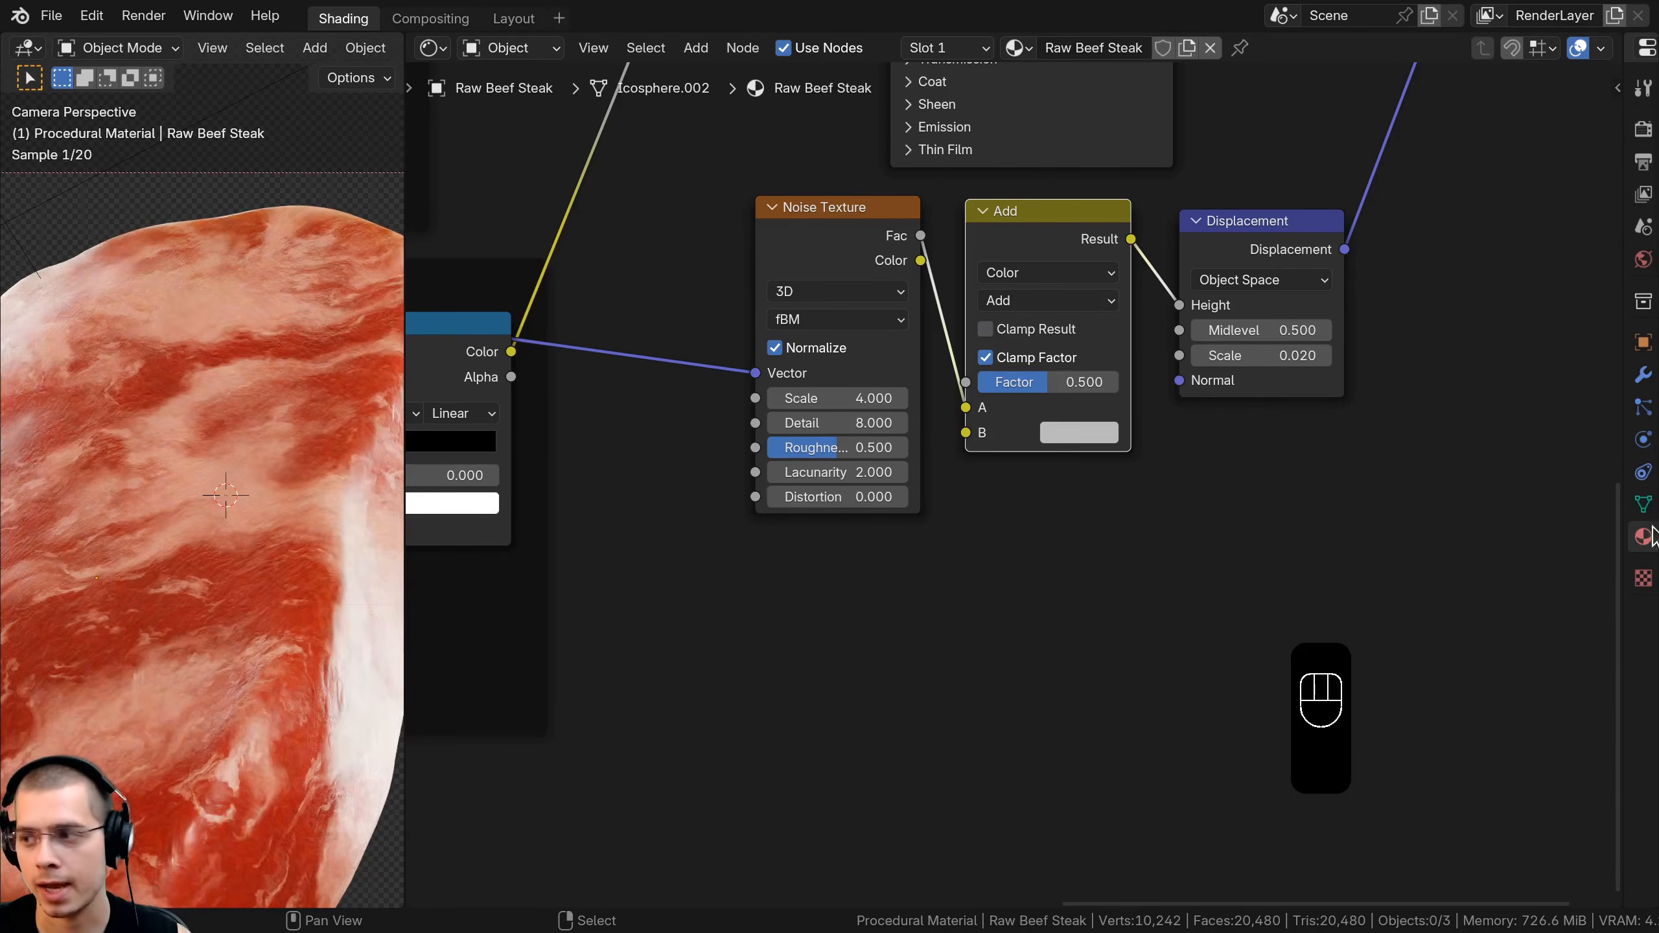
drag(874, 267, 834, 271)
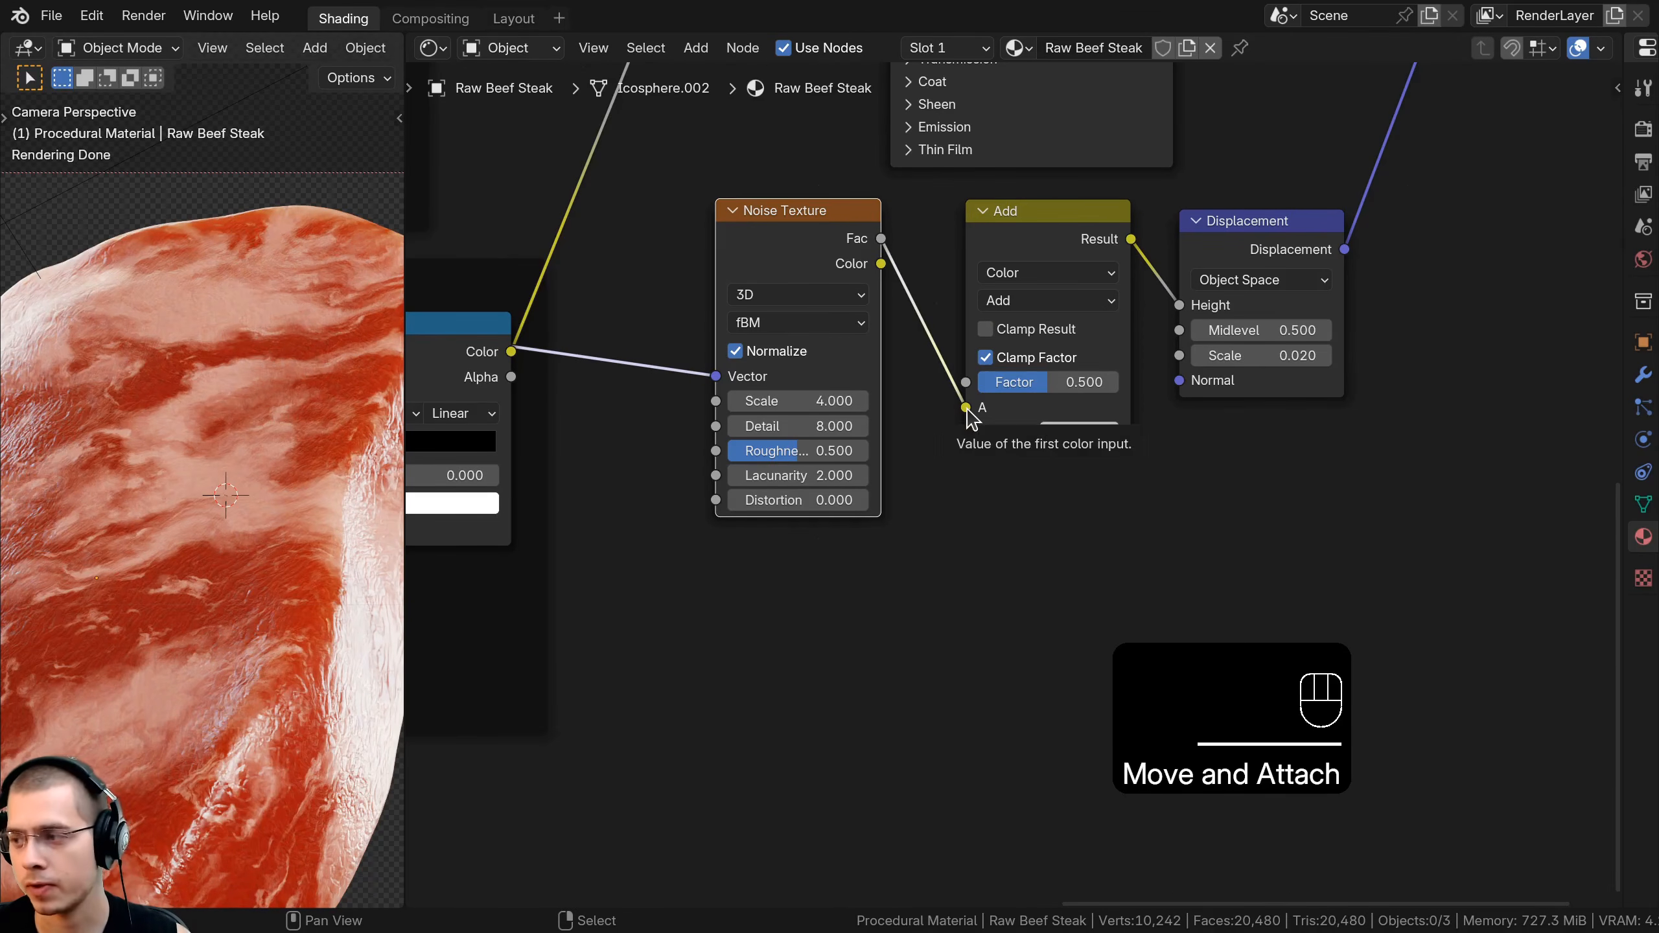
Preview the Large Fat Texture's Color Ramp and link its Color output to input B of the displacement Add node
scroll(967, 486, down, 2)
middle_drag(716, 283, 1204, 574)
scroll(653, 336, down, 2)
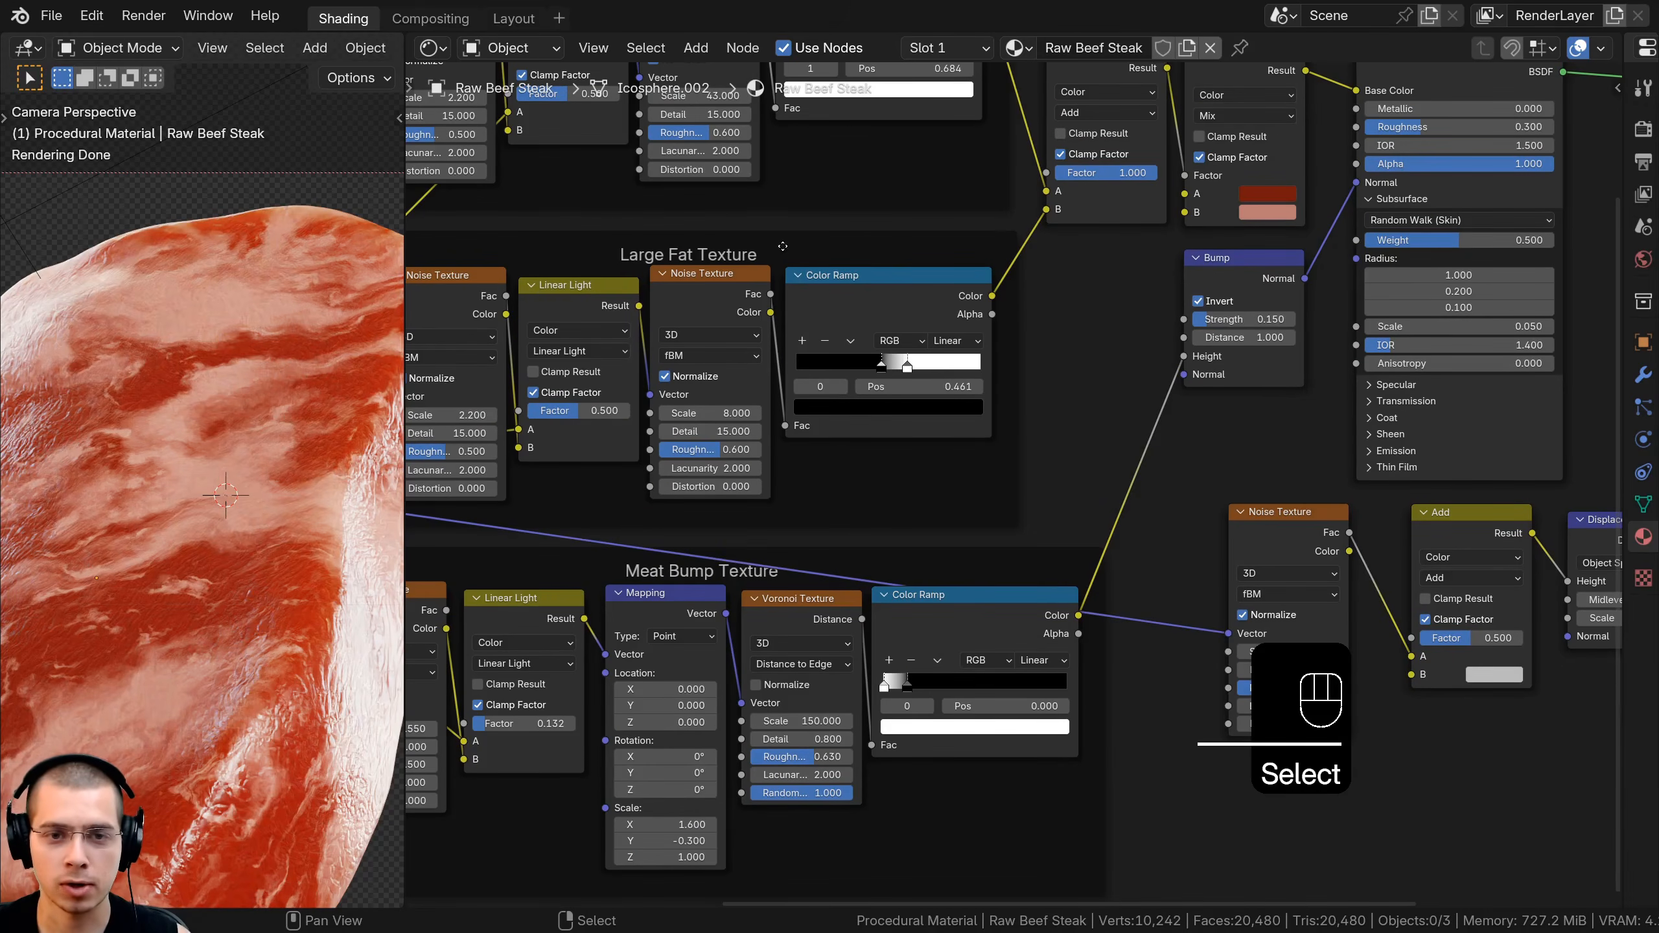
ctrl+shift+click(918, 285)
middle_drag(989, 298, 870, 247)
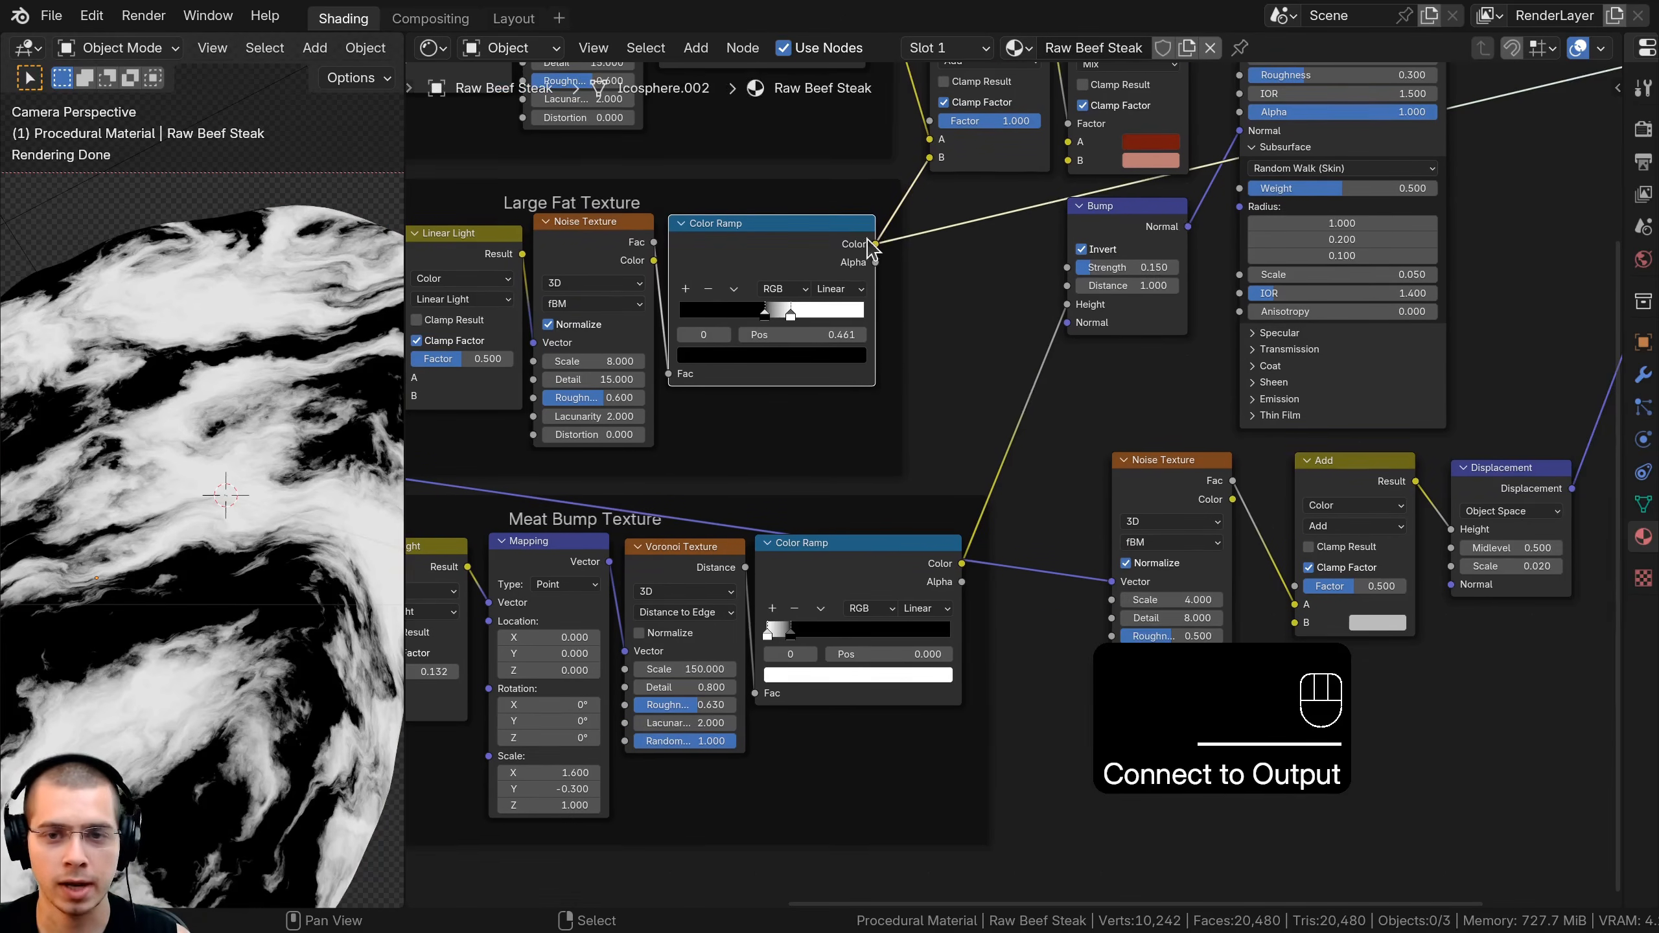
drag(876, 244, 1304, 624)
middle_drag(772, 411, 679, 394)
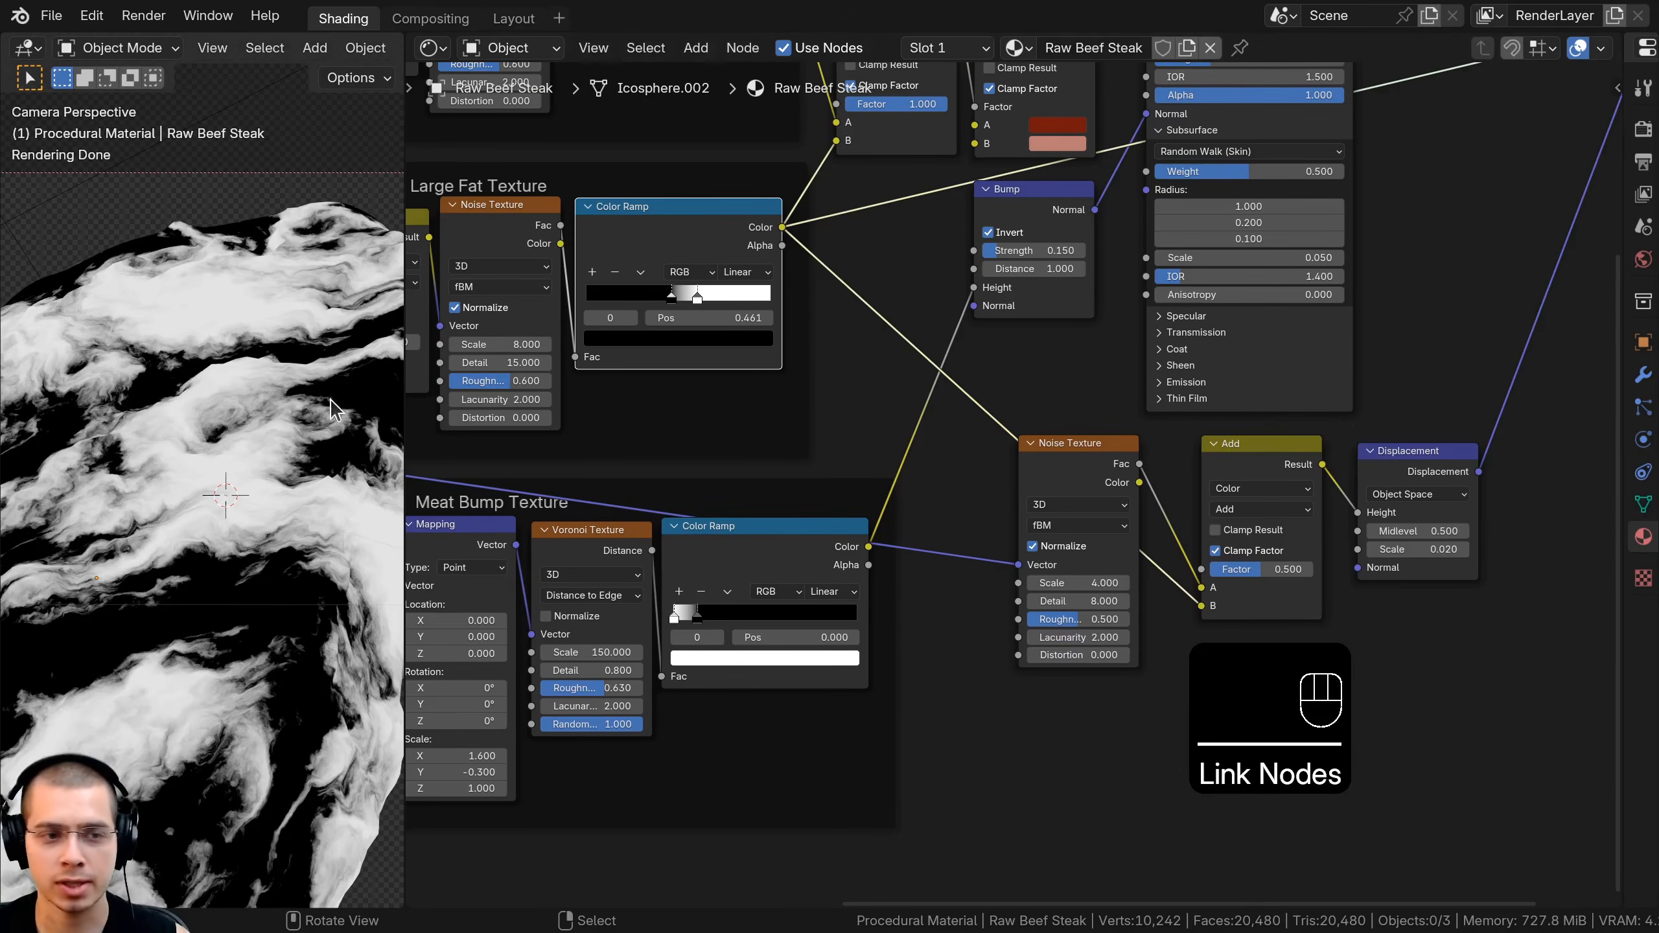
Connect the Principled BSDF back to the Material Output's Surface and inspect the displaced edge of the steak
scroll(309, 309, up, 2)
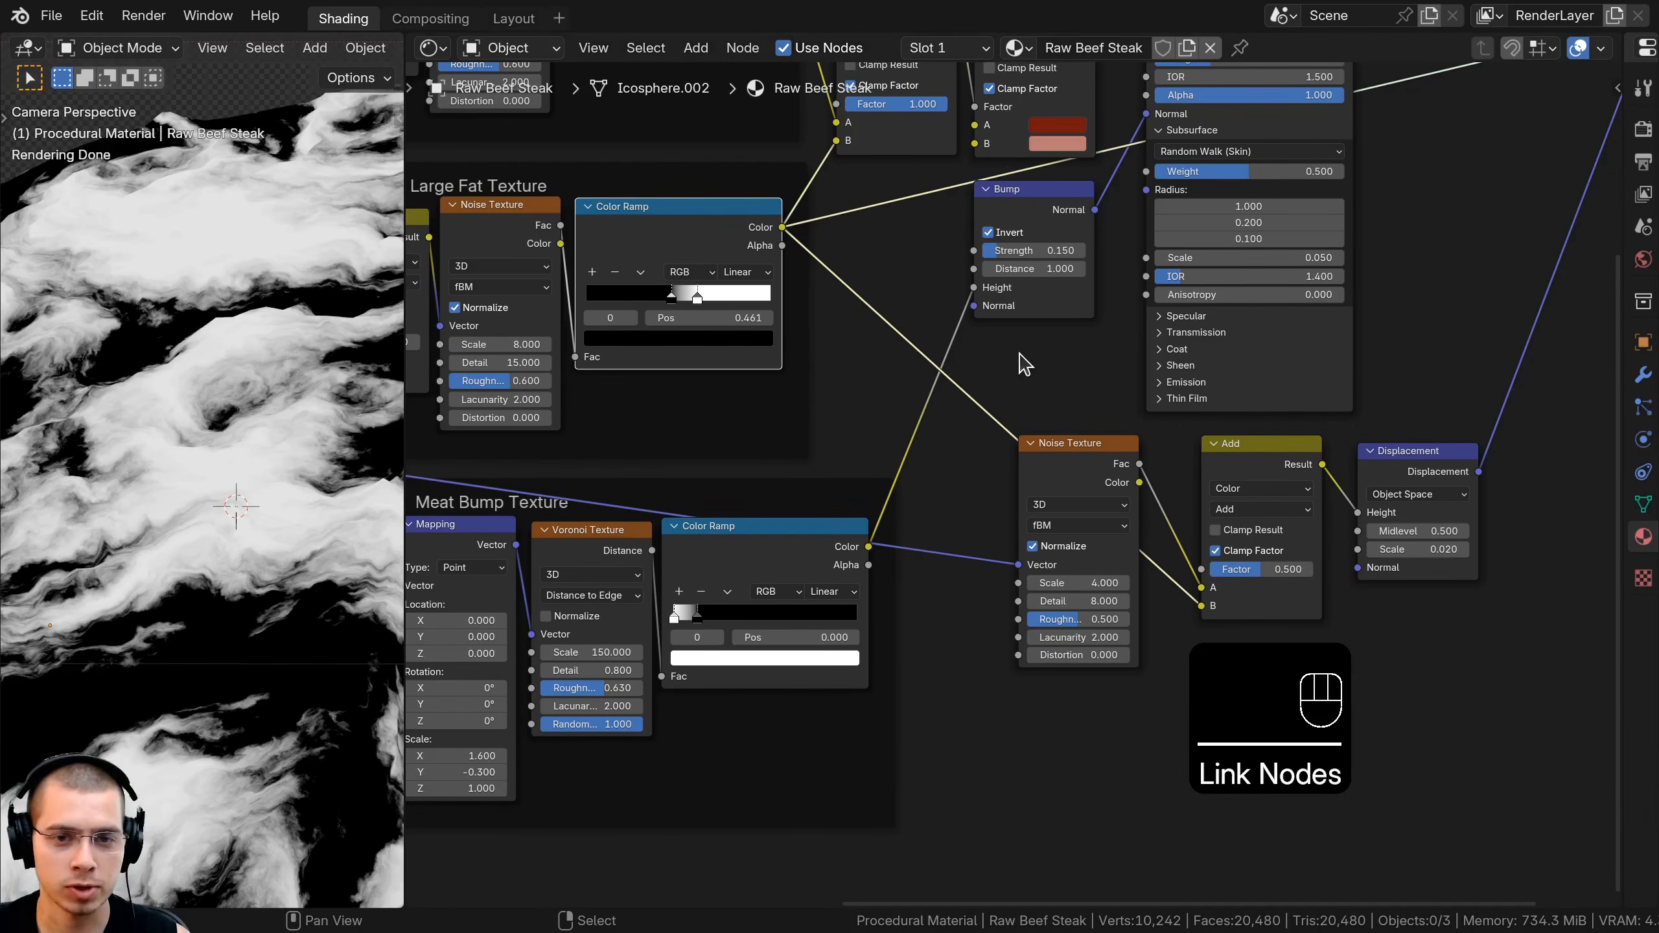
middle_drag(1024, 363, 816, 467)
ctrl+shift+click(1053, 114)
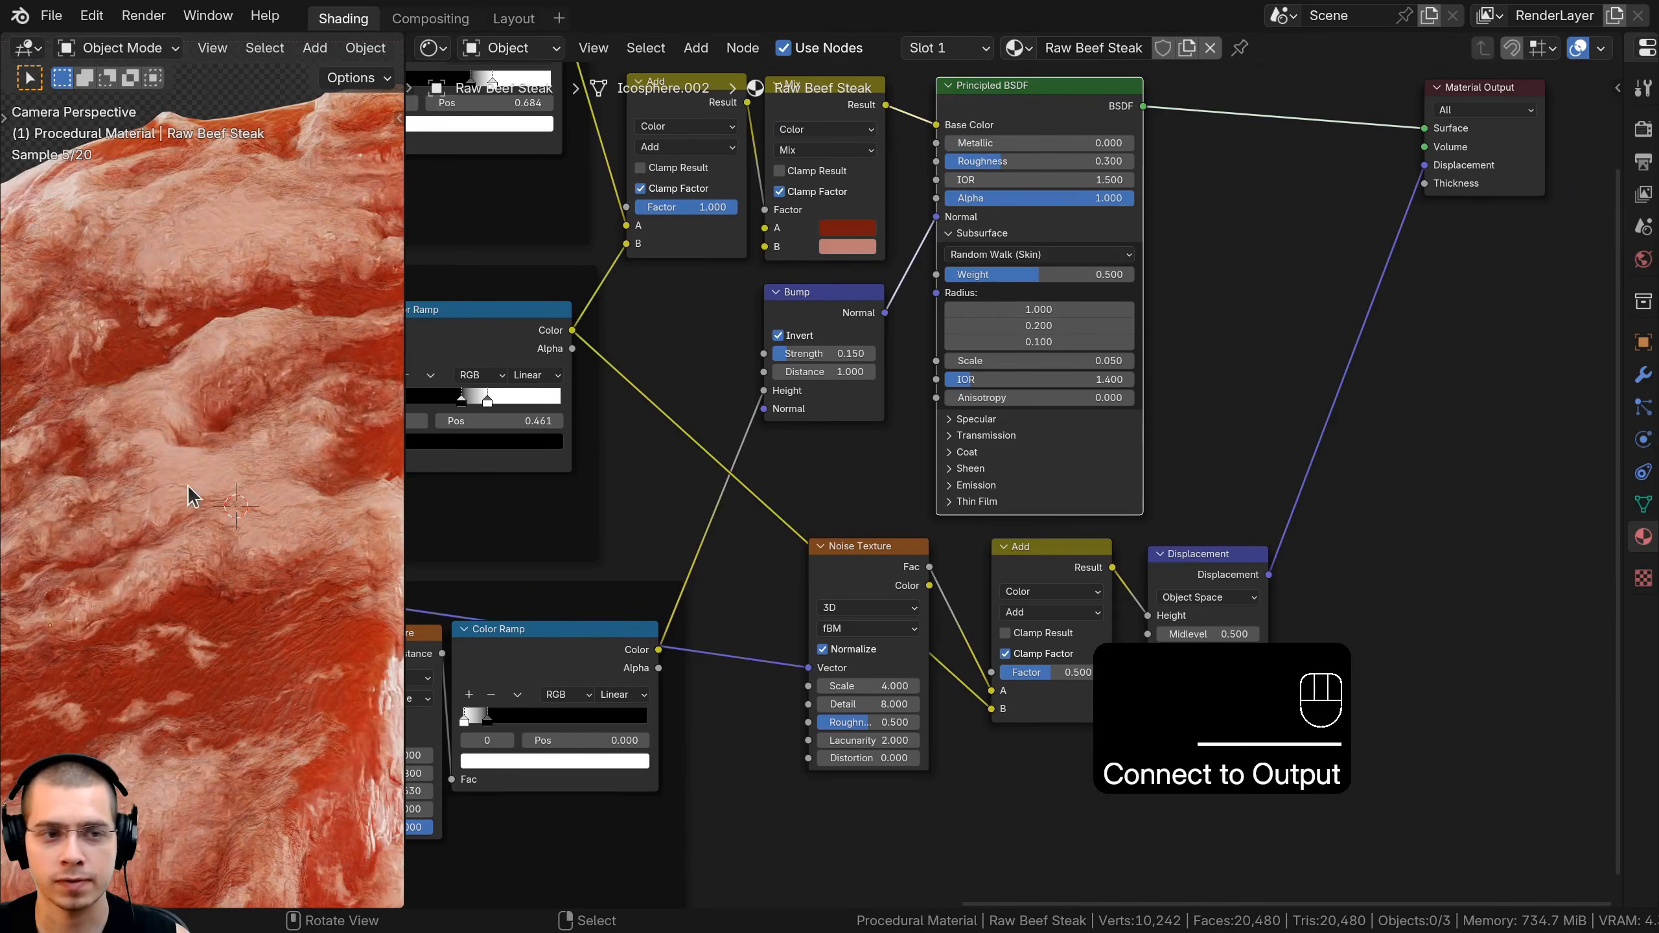
scroll(186, 485, down, 6)
shift+middle_drag(211, 556, 263, 410)
scroll(261, 455, up, 6)
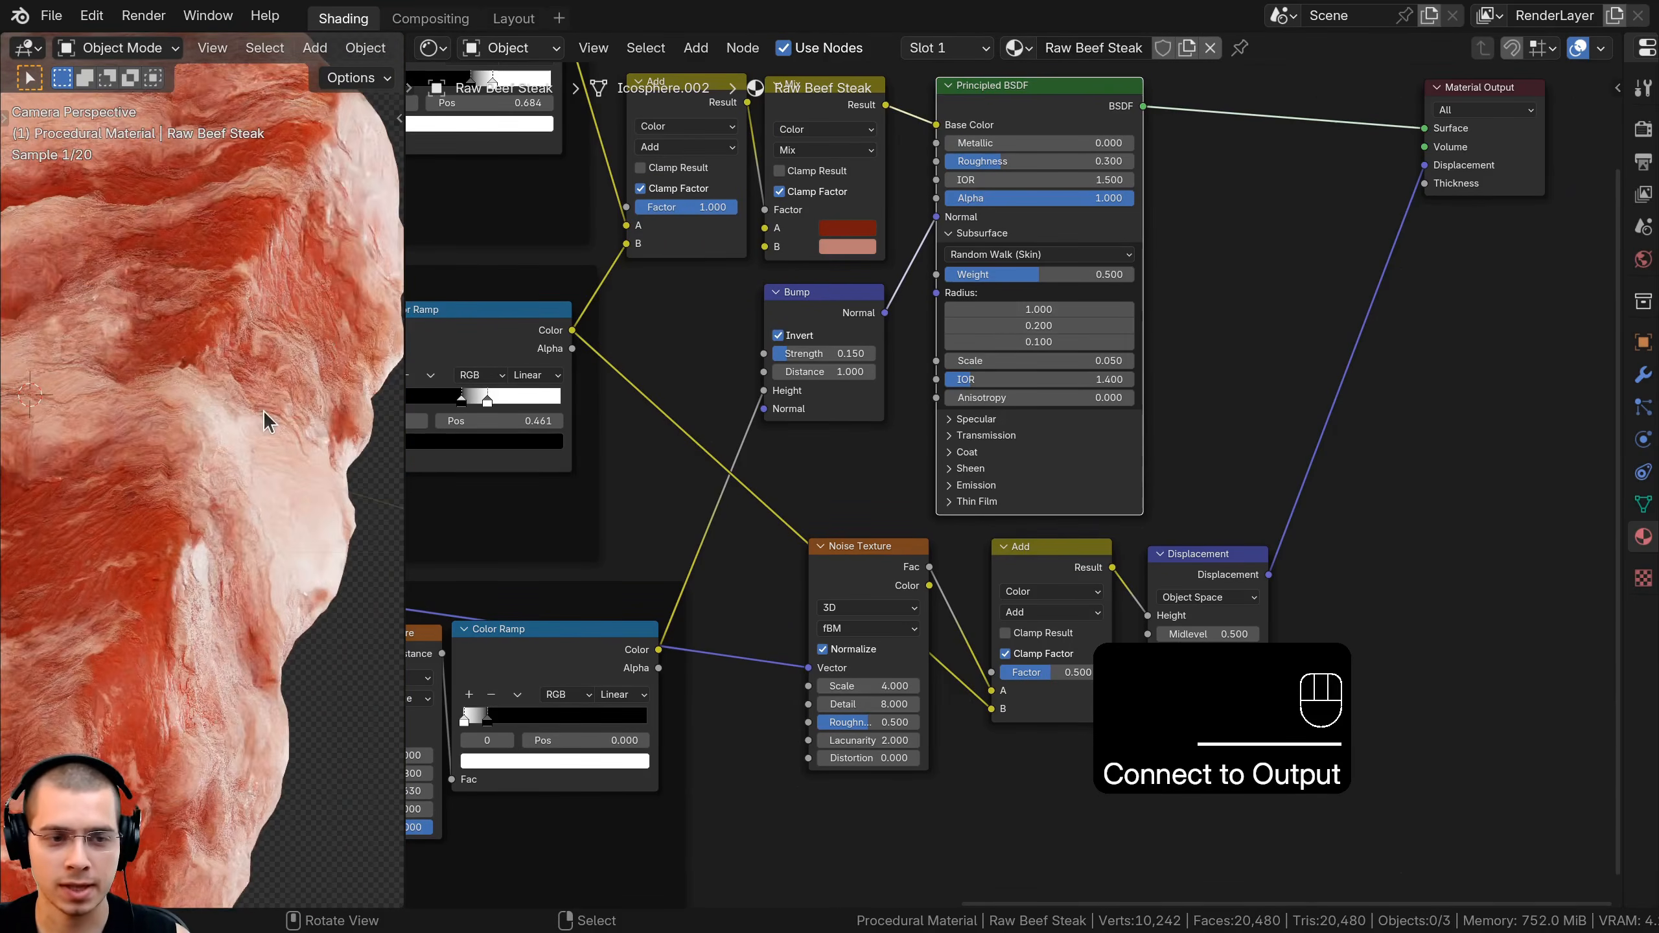
scroll(1148, 704, up, 2)
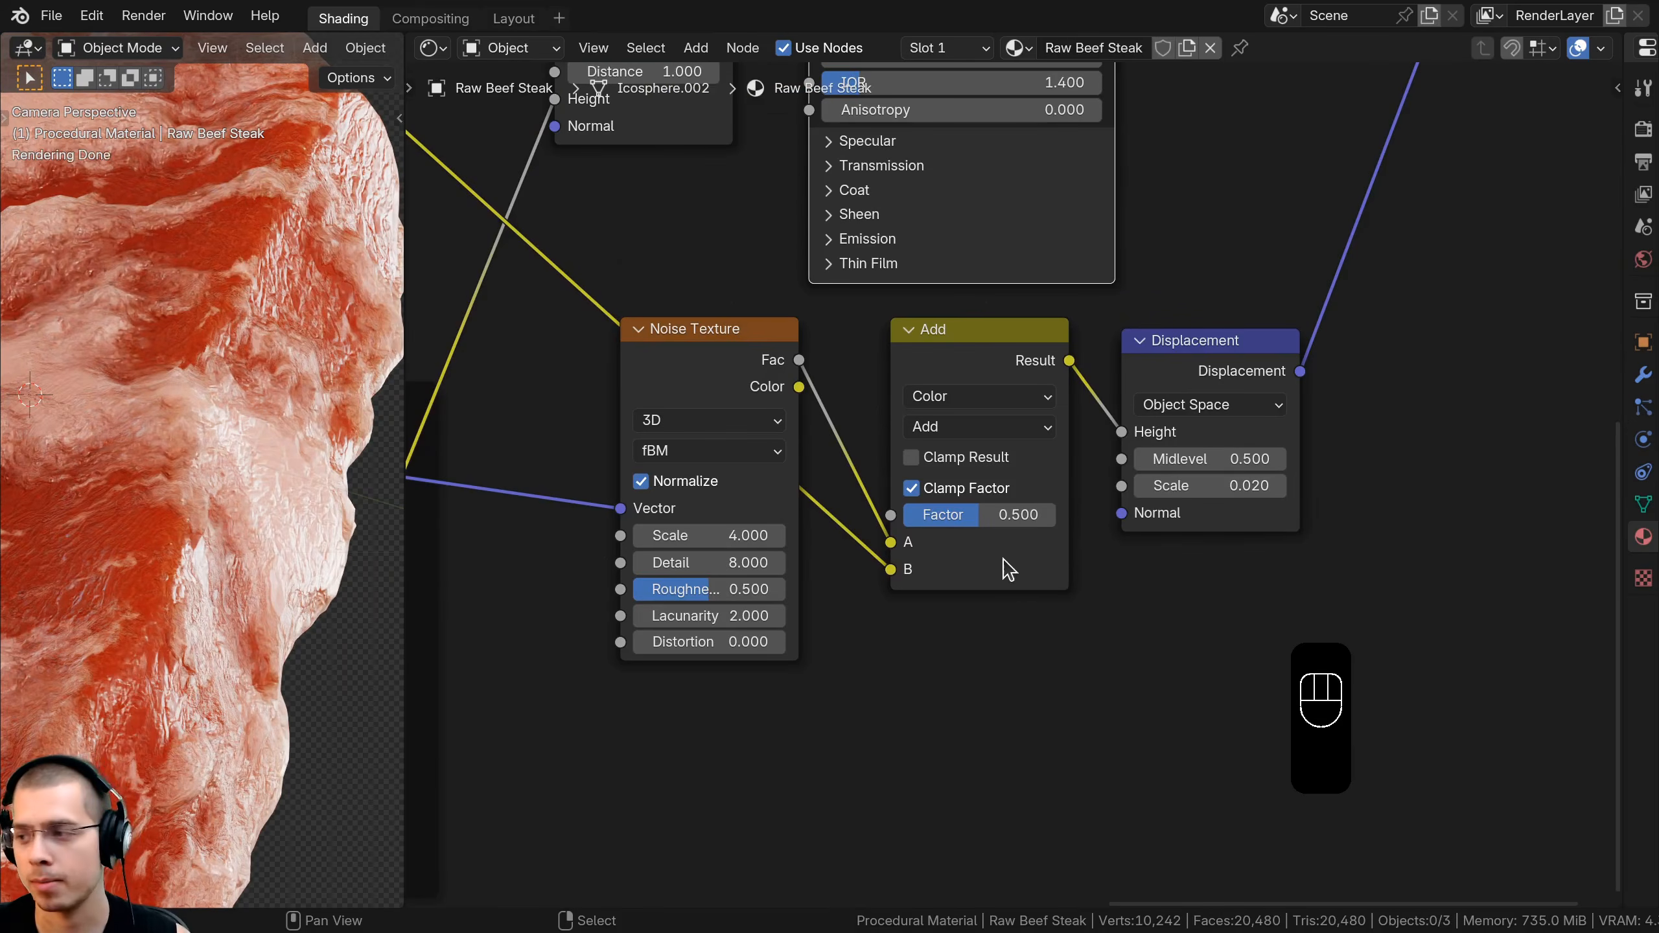
Set the displacement Add node's Factor to 0.2 and inspect the fat displacement on the steak
scroll(1161, 597, up, 2)
mouse_move(901, 527)
mouse_down()
mouse_move(1006, 527)
mouse_move(864, 527)
mouse_move(927, 527)
mouse_up()
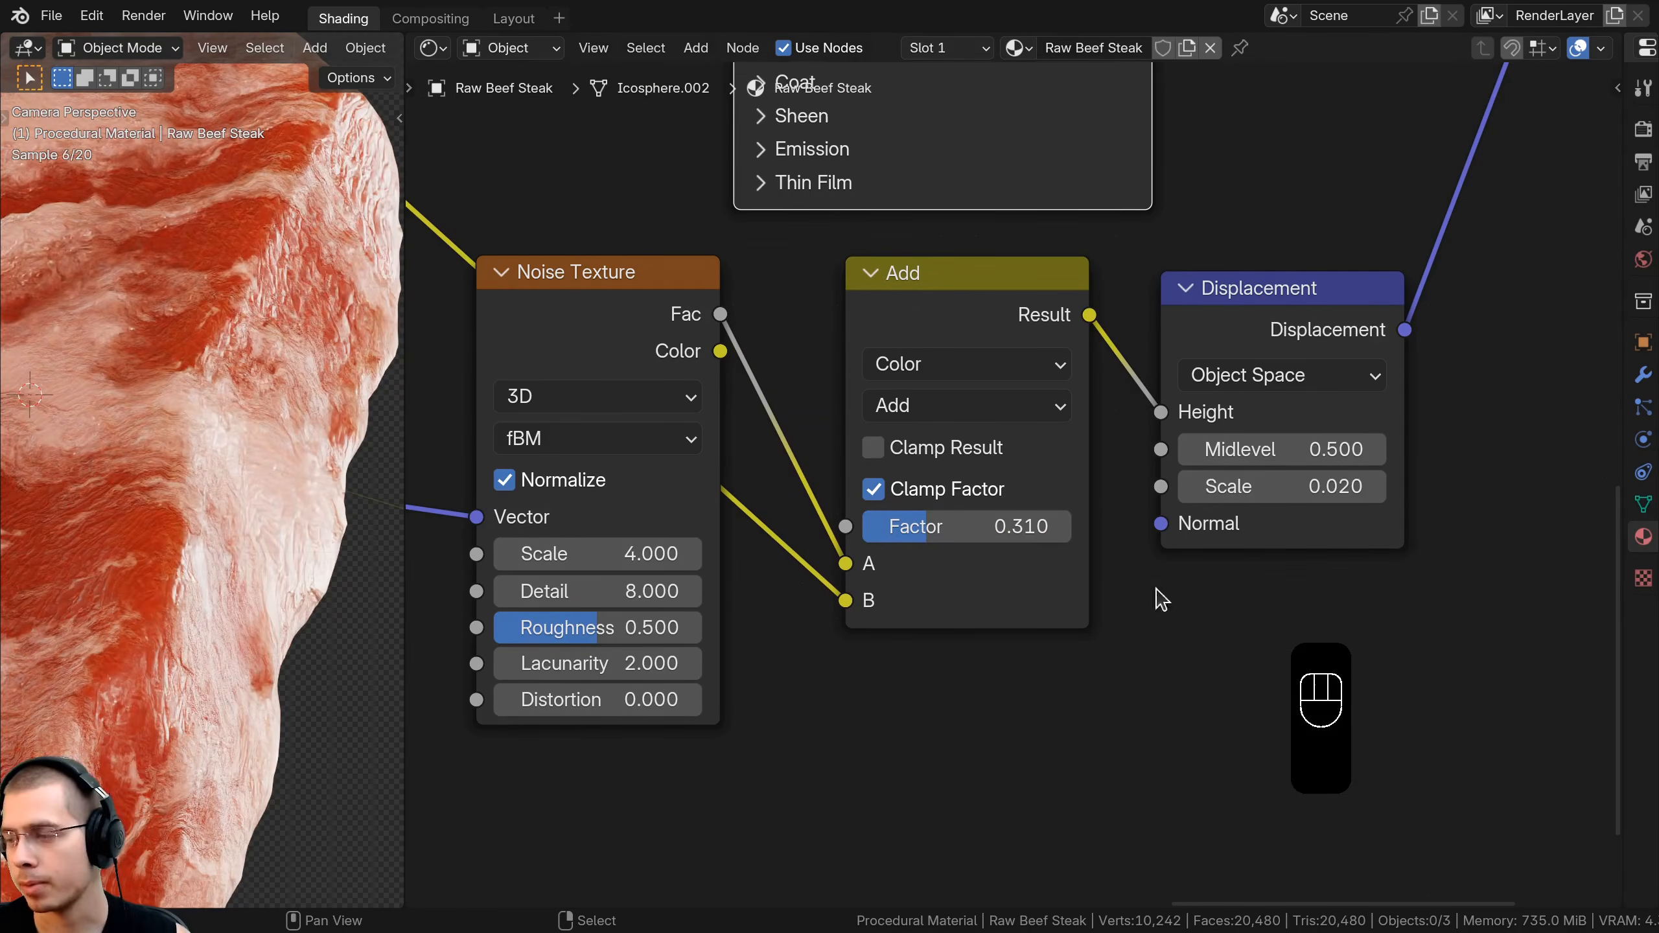
click(969, 523)
text(.2)
key(Return)
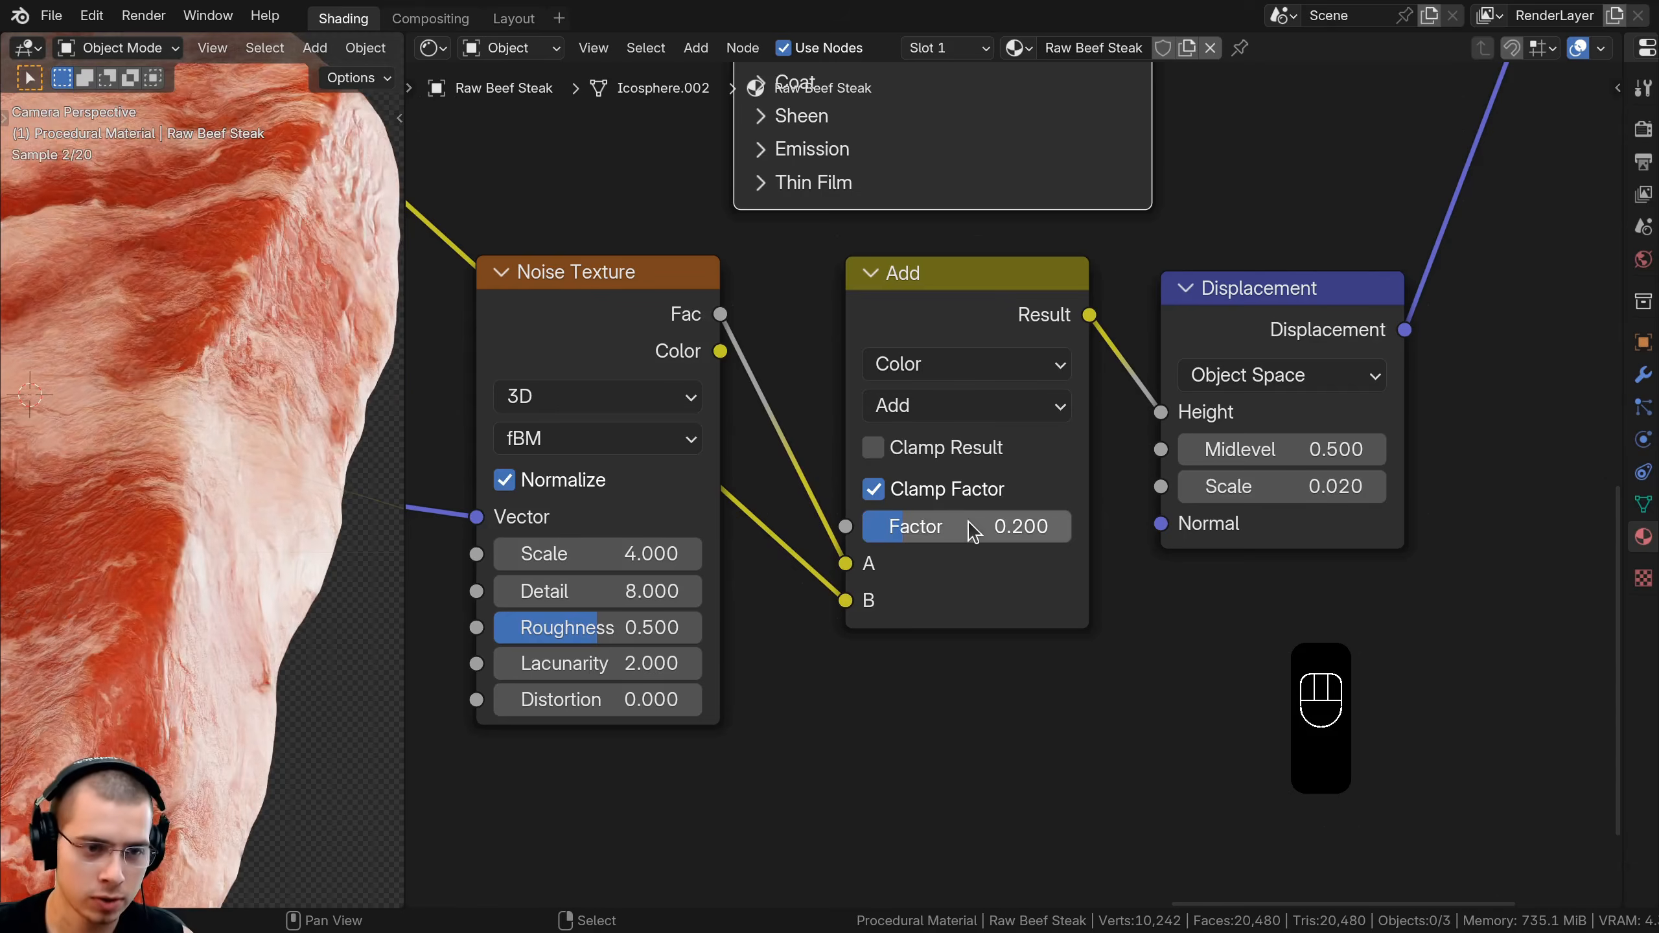
scroll(239, 359, down, 2)
shift+middle_drag(239, 358, 352, 482)
shift+middle_drag(163, 469, 239, 450)
scroll(238, 450, up, 4)
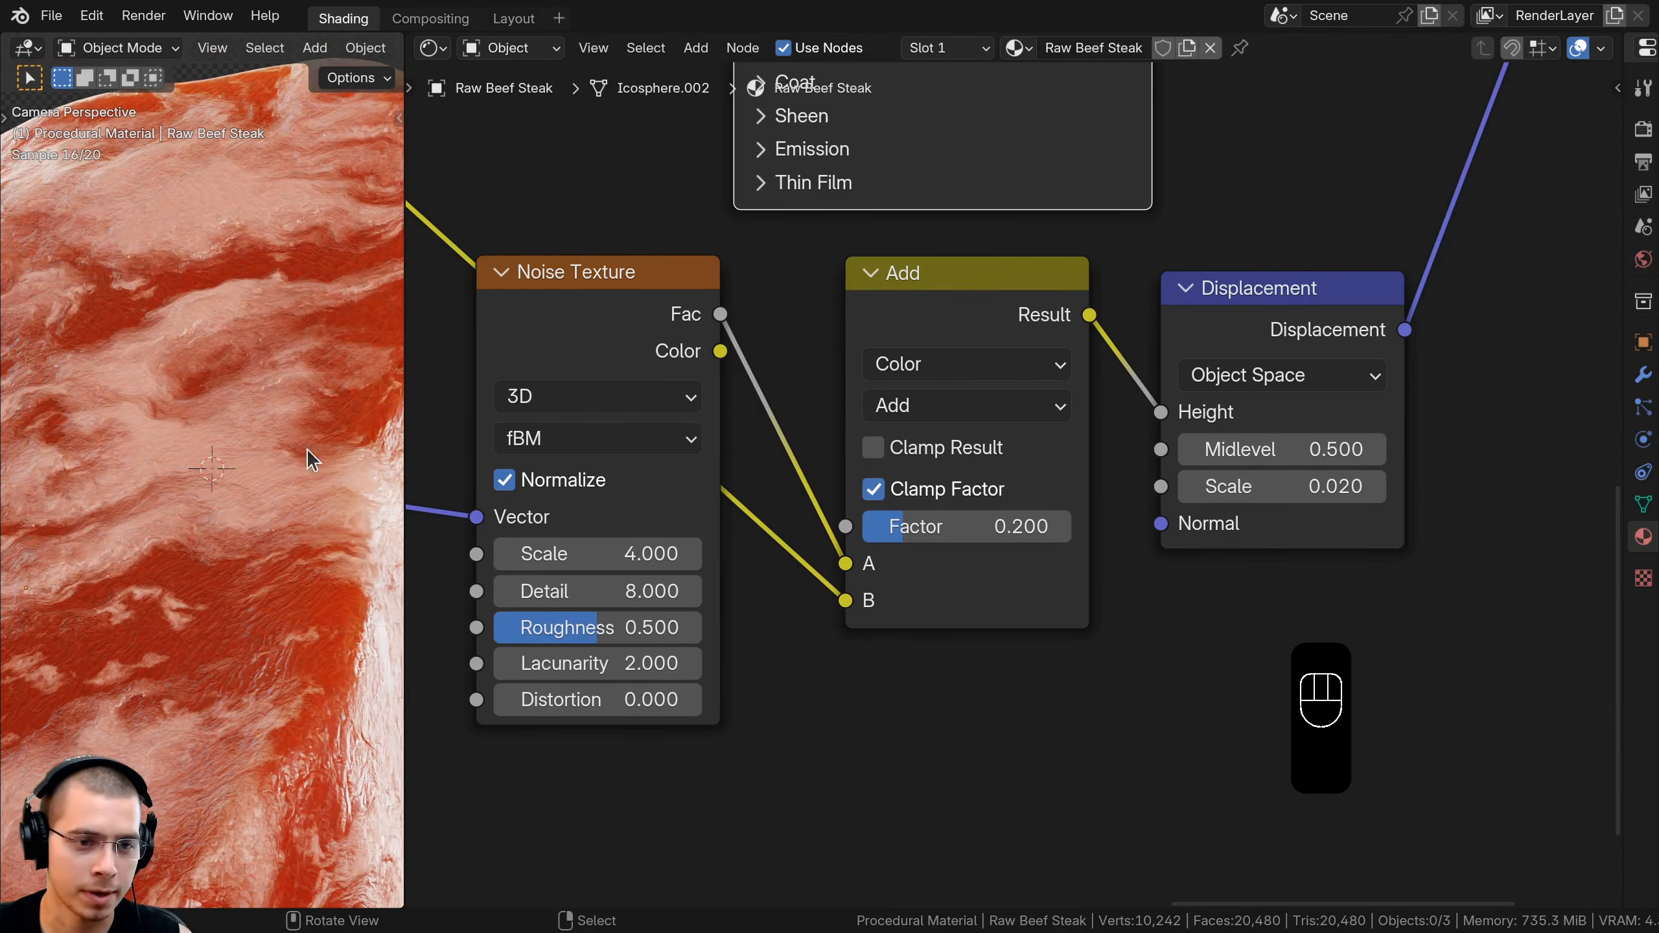
Frame the Noise Texture, Add and Displacement nodes together and label the frame "Displacement"
scroll(215, 472, down, 3)
drag(1148, 605, 807, 398)
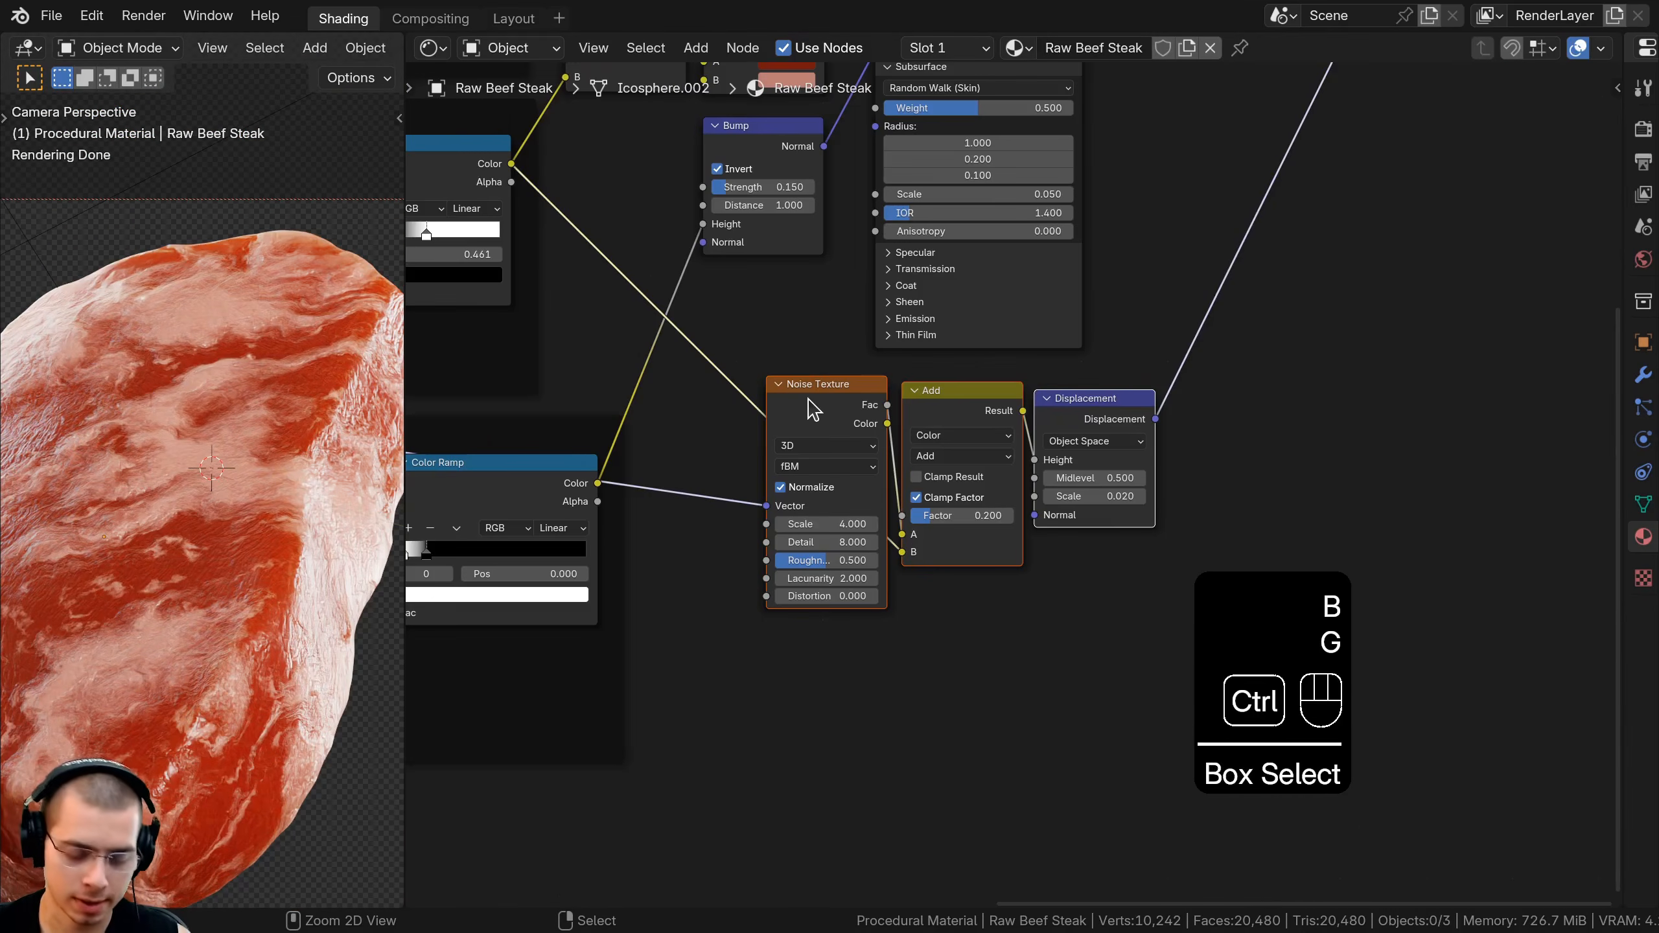
key(ctrl+j)
key(a)
drag(933, 365, 934, 377)
key(F2)
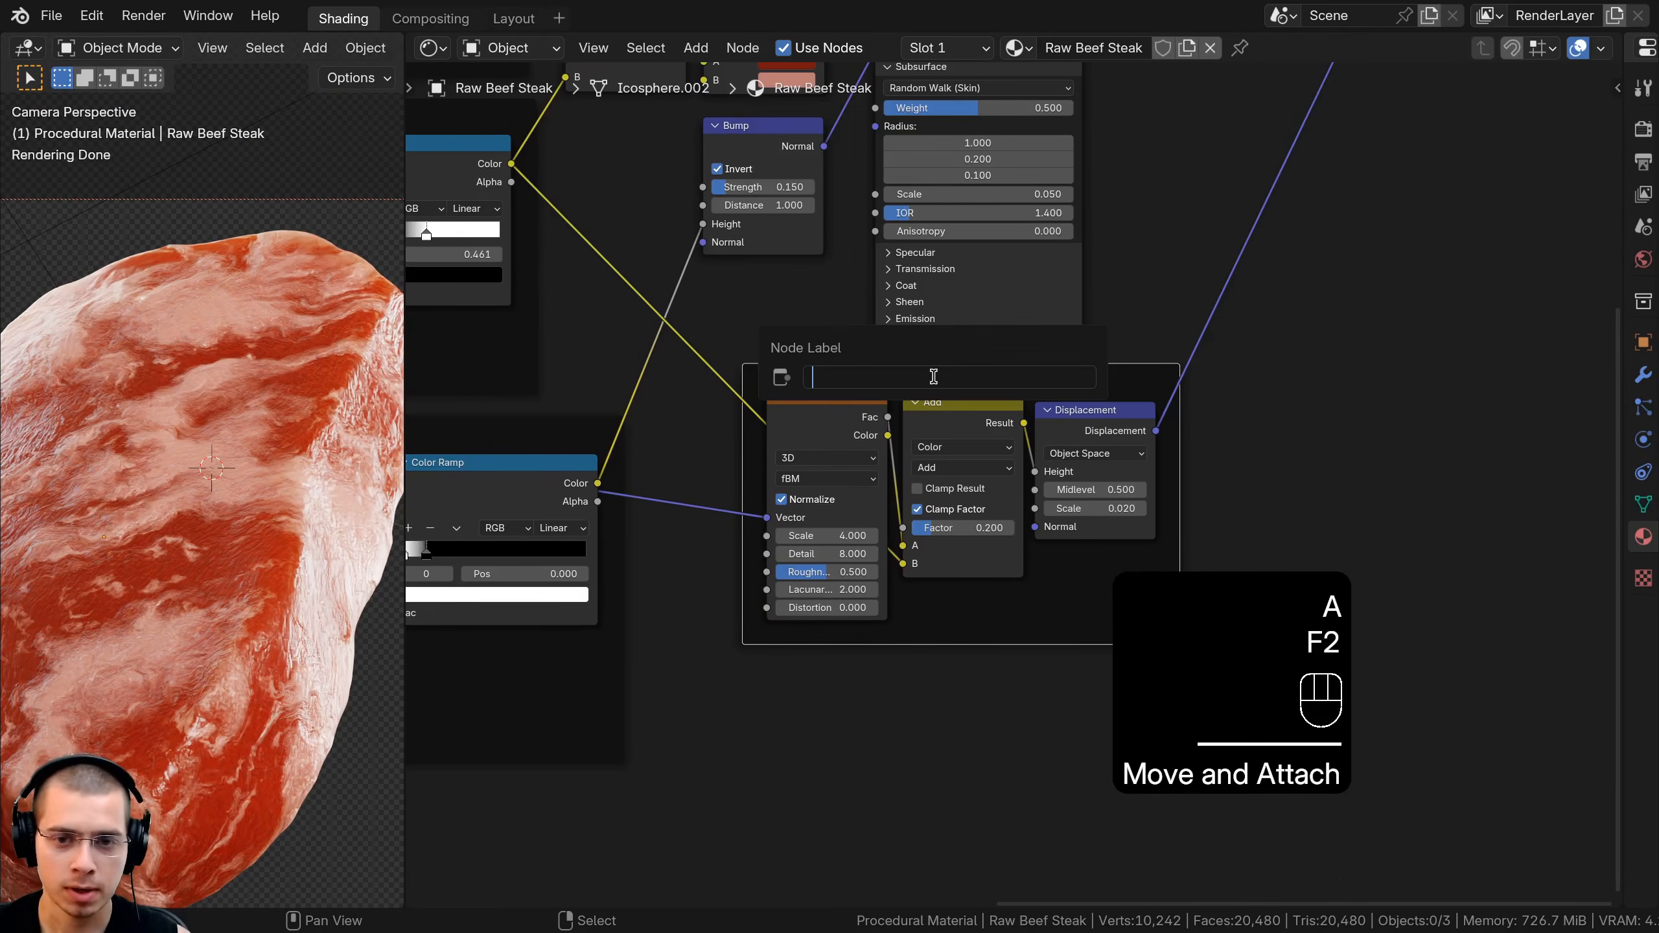
text(Displacement)
key(Return)
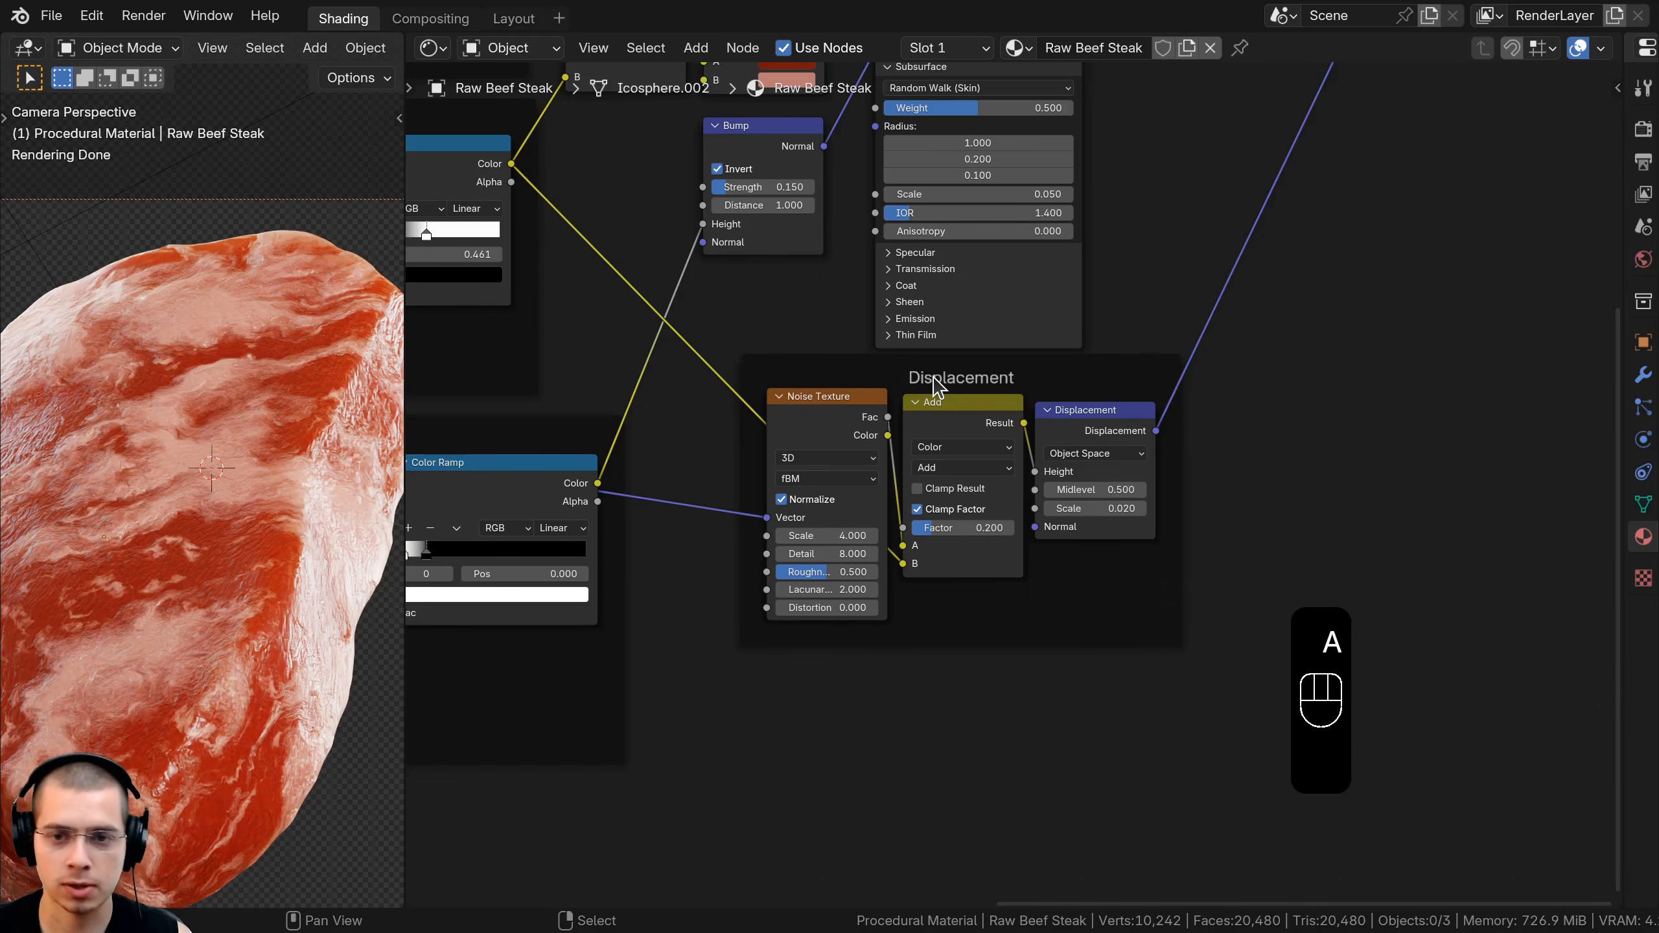
key(a)
click(947, 392)
key(a)
click(783, 368)
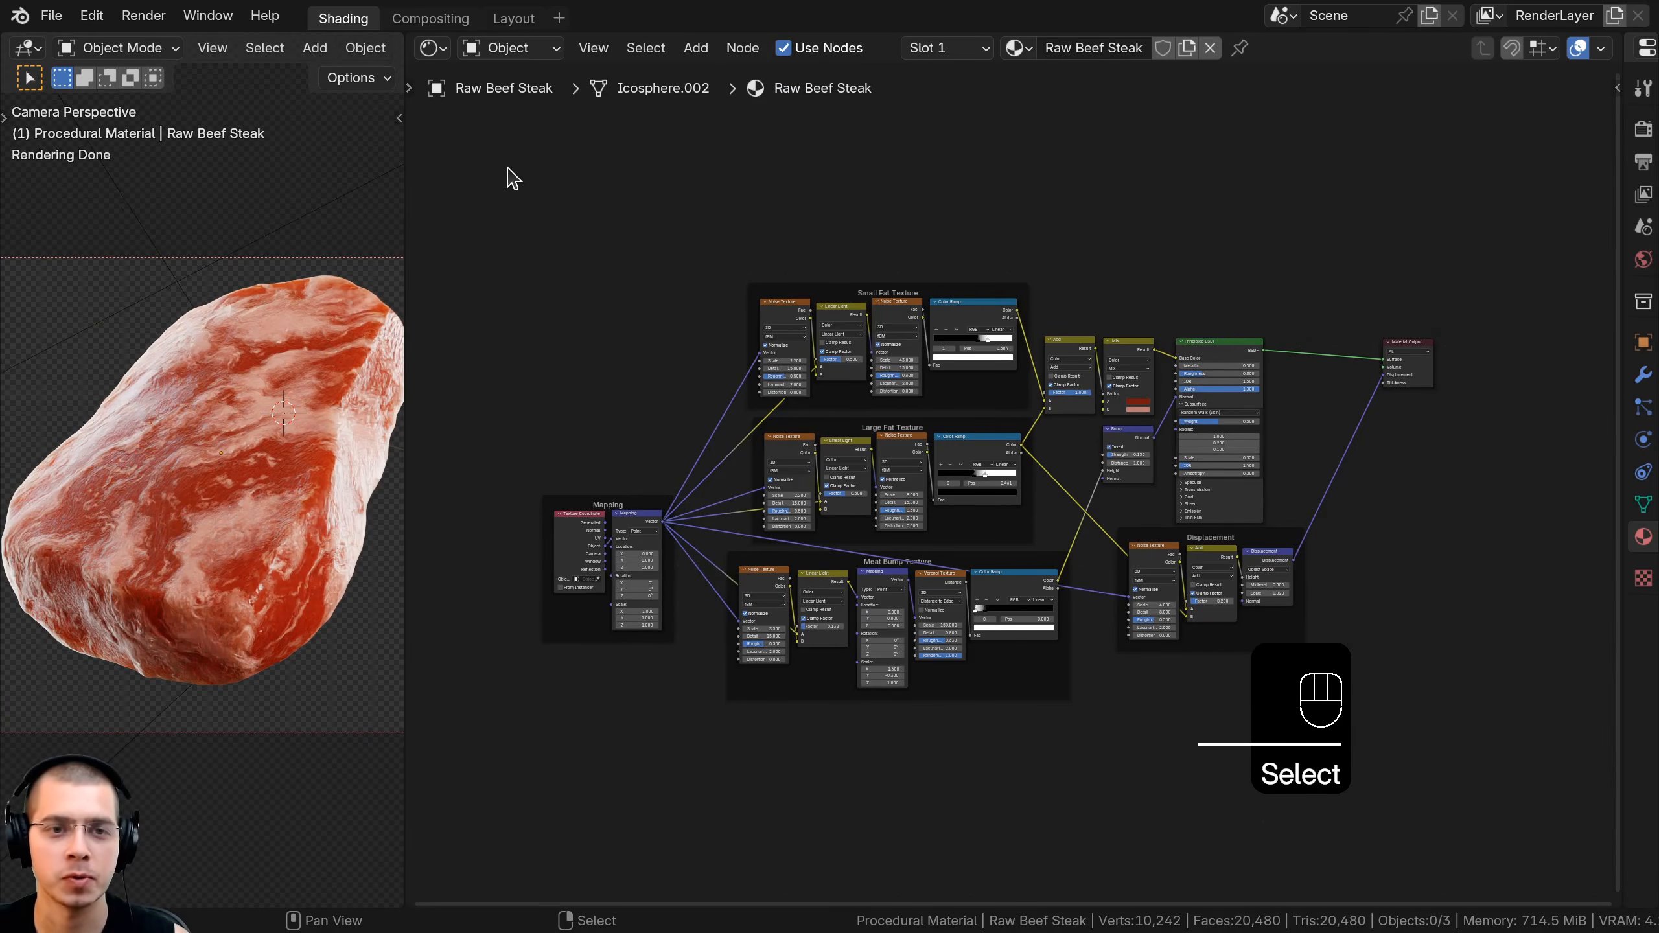
Combine all nodes except the Material Output into one node group and return to the main material tree
drag(508, 167, 1327, 688)
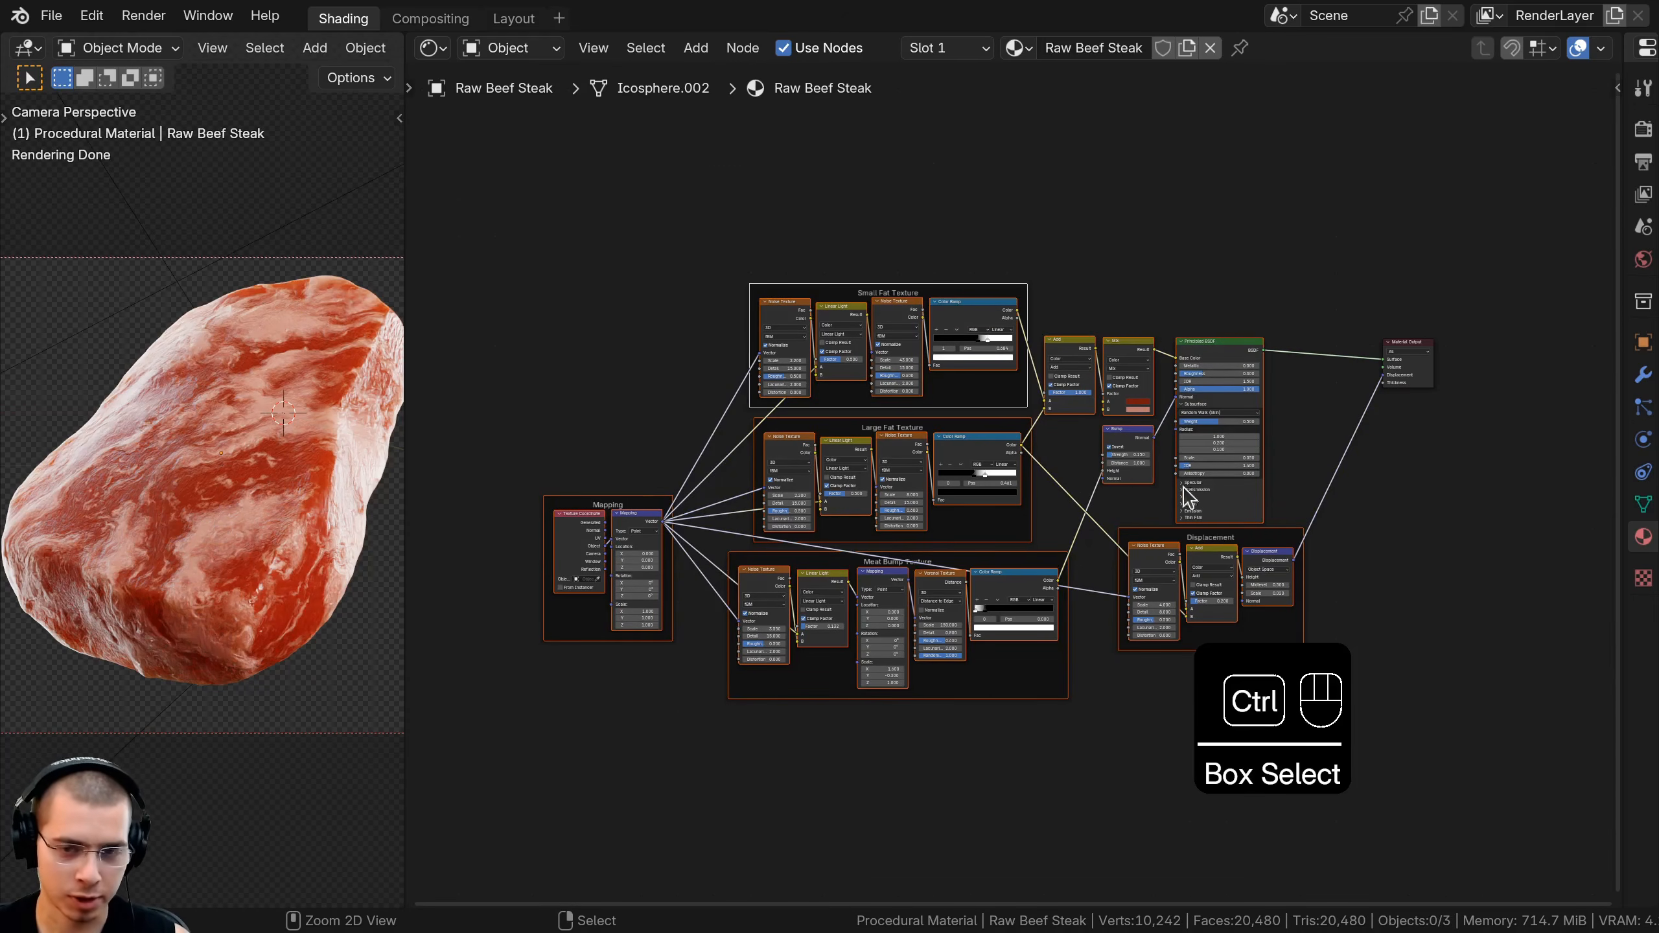
key(ctrl+g)
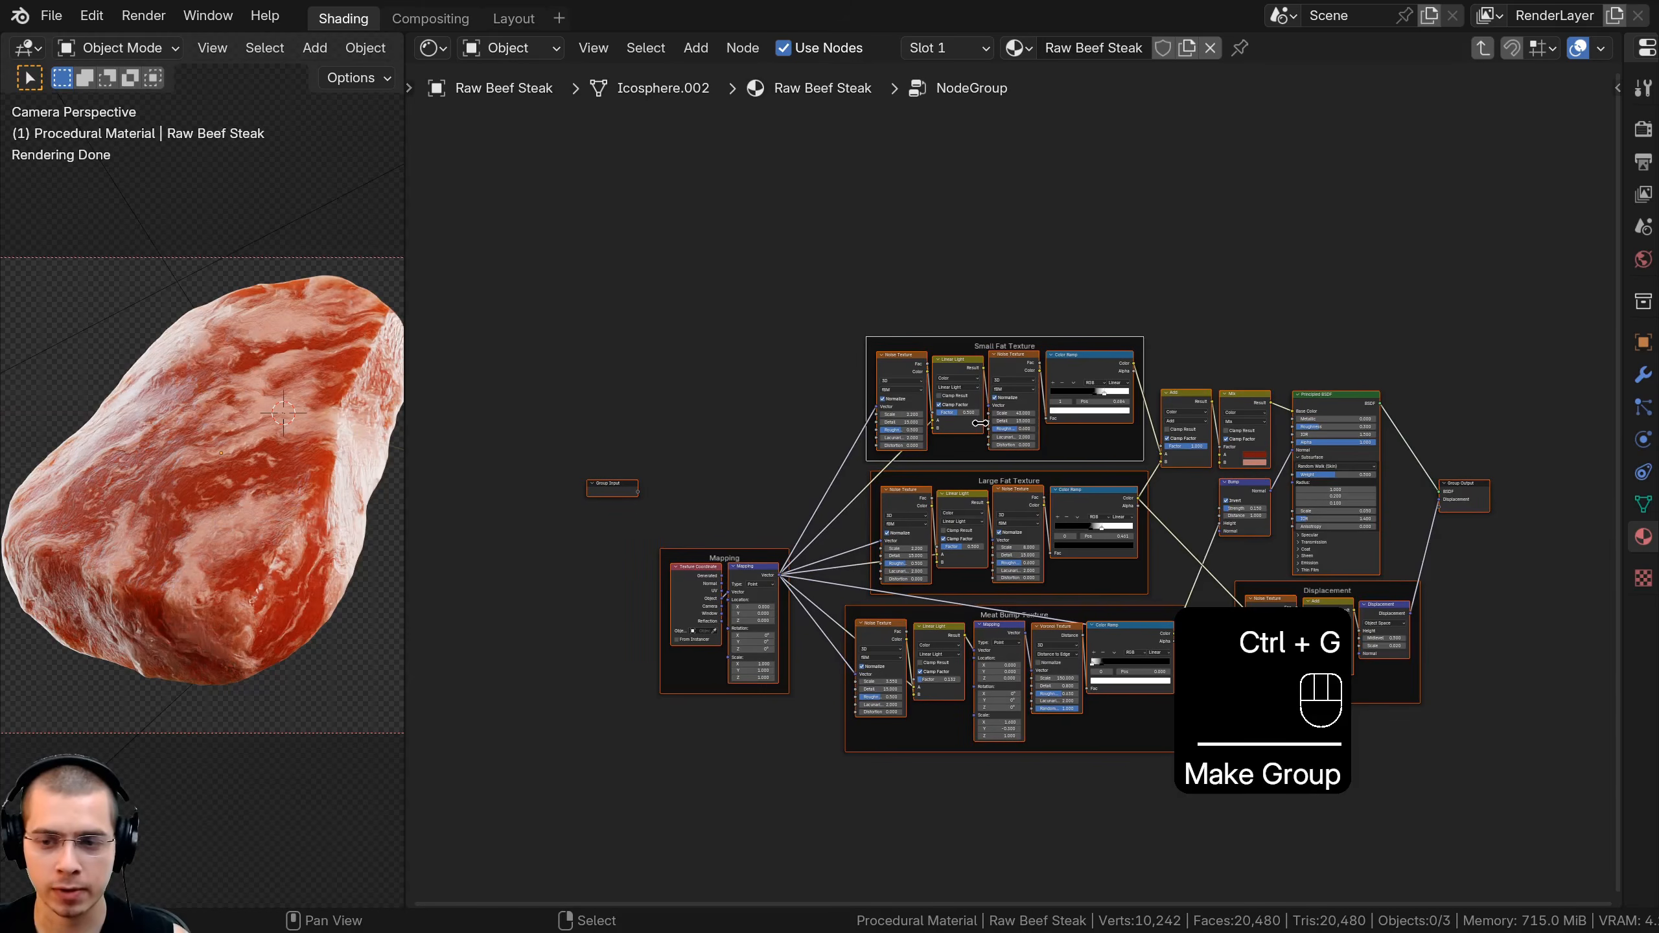
key(Tab)
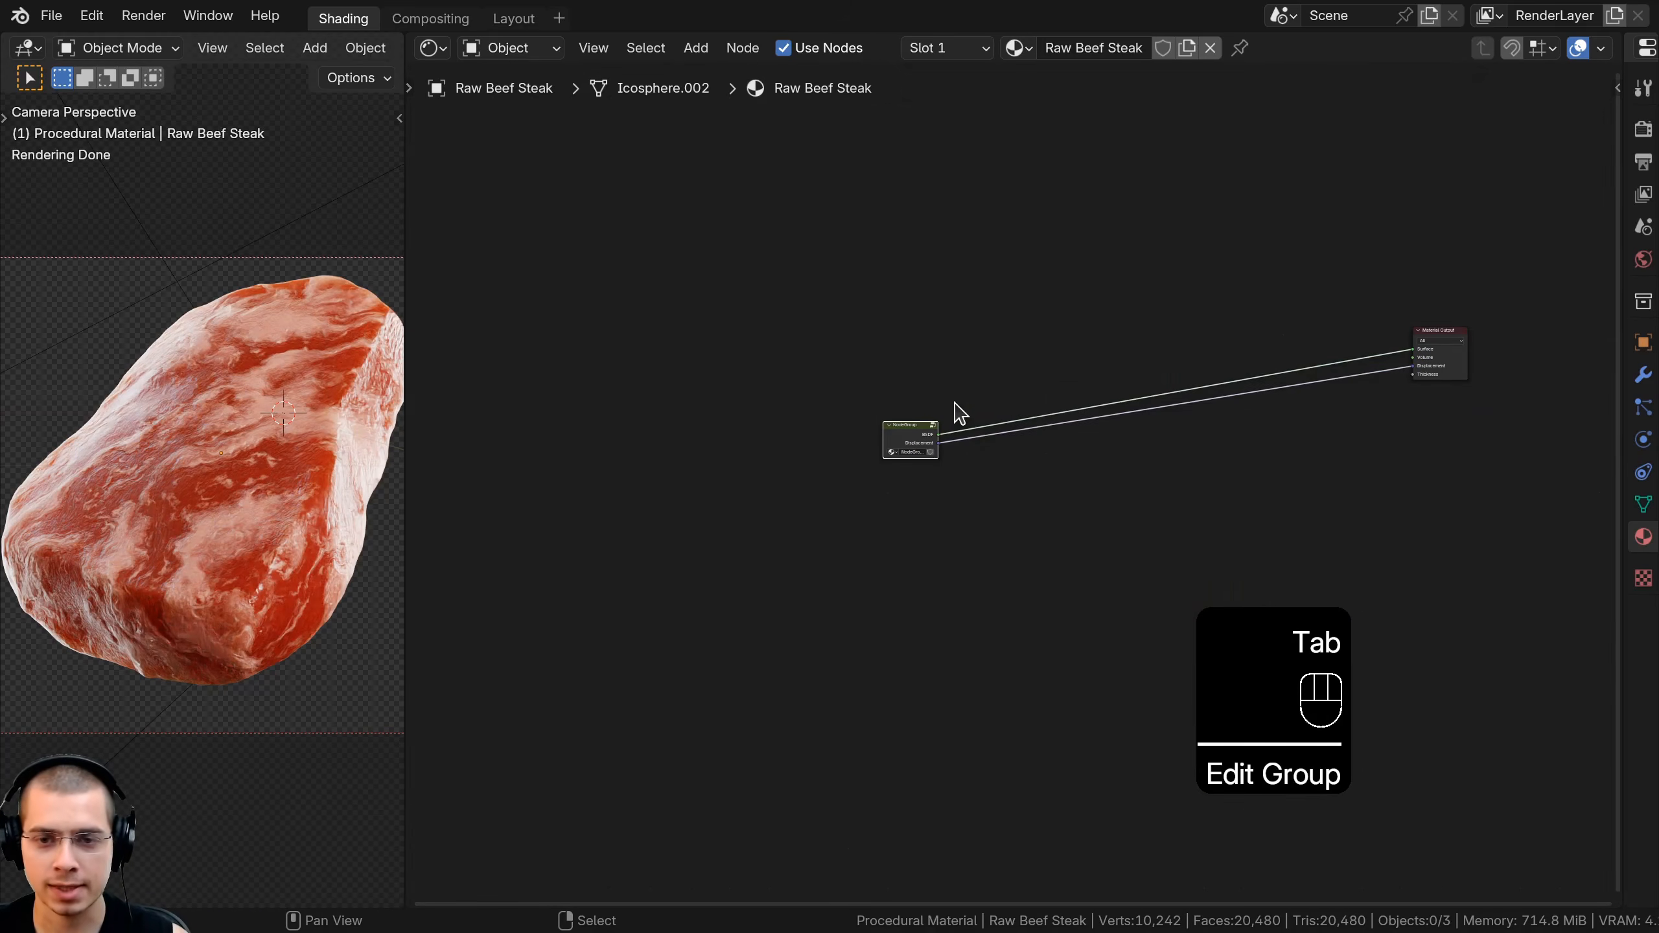
scroll(960, 413, up, 2)
key(Tab)
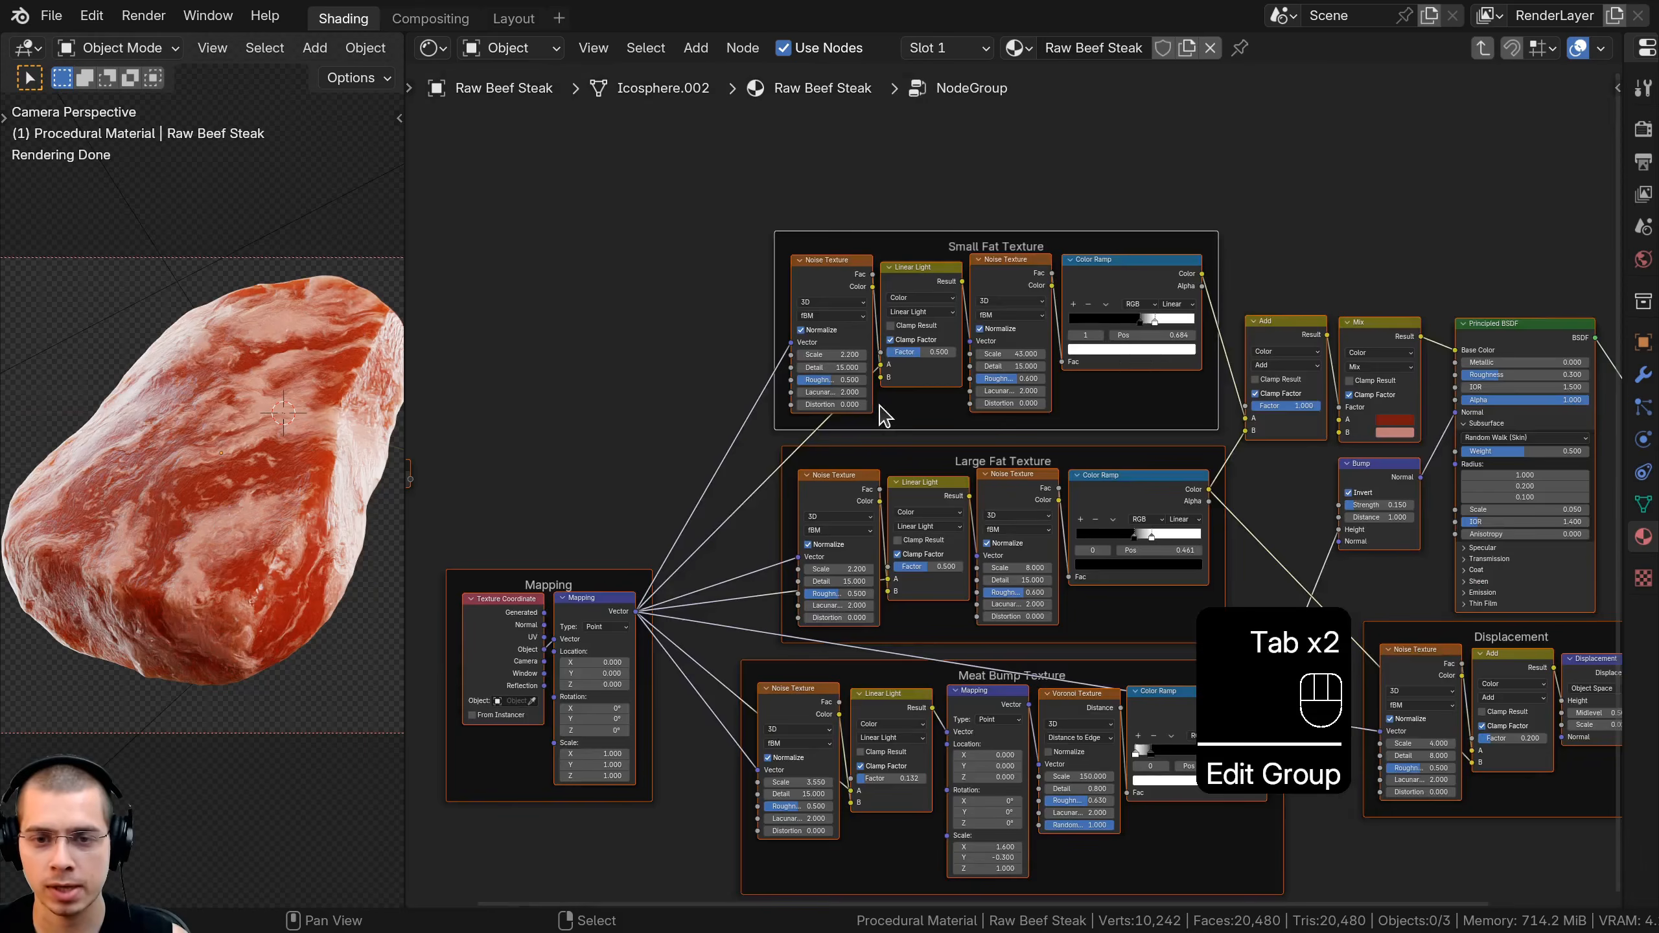
key(Tab)
right_click(878, 404)
Move the node group and the Material Output close together in the main material tree
middle_drag(879, 404, 625, 469)
key(g)
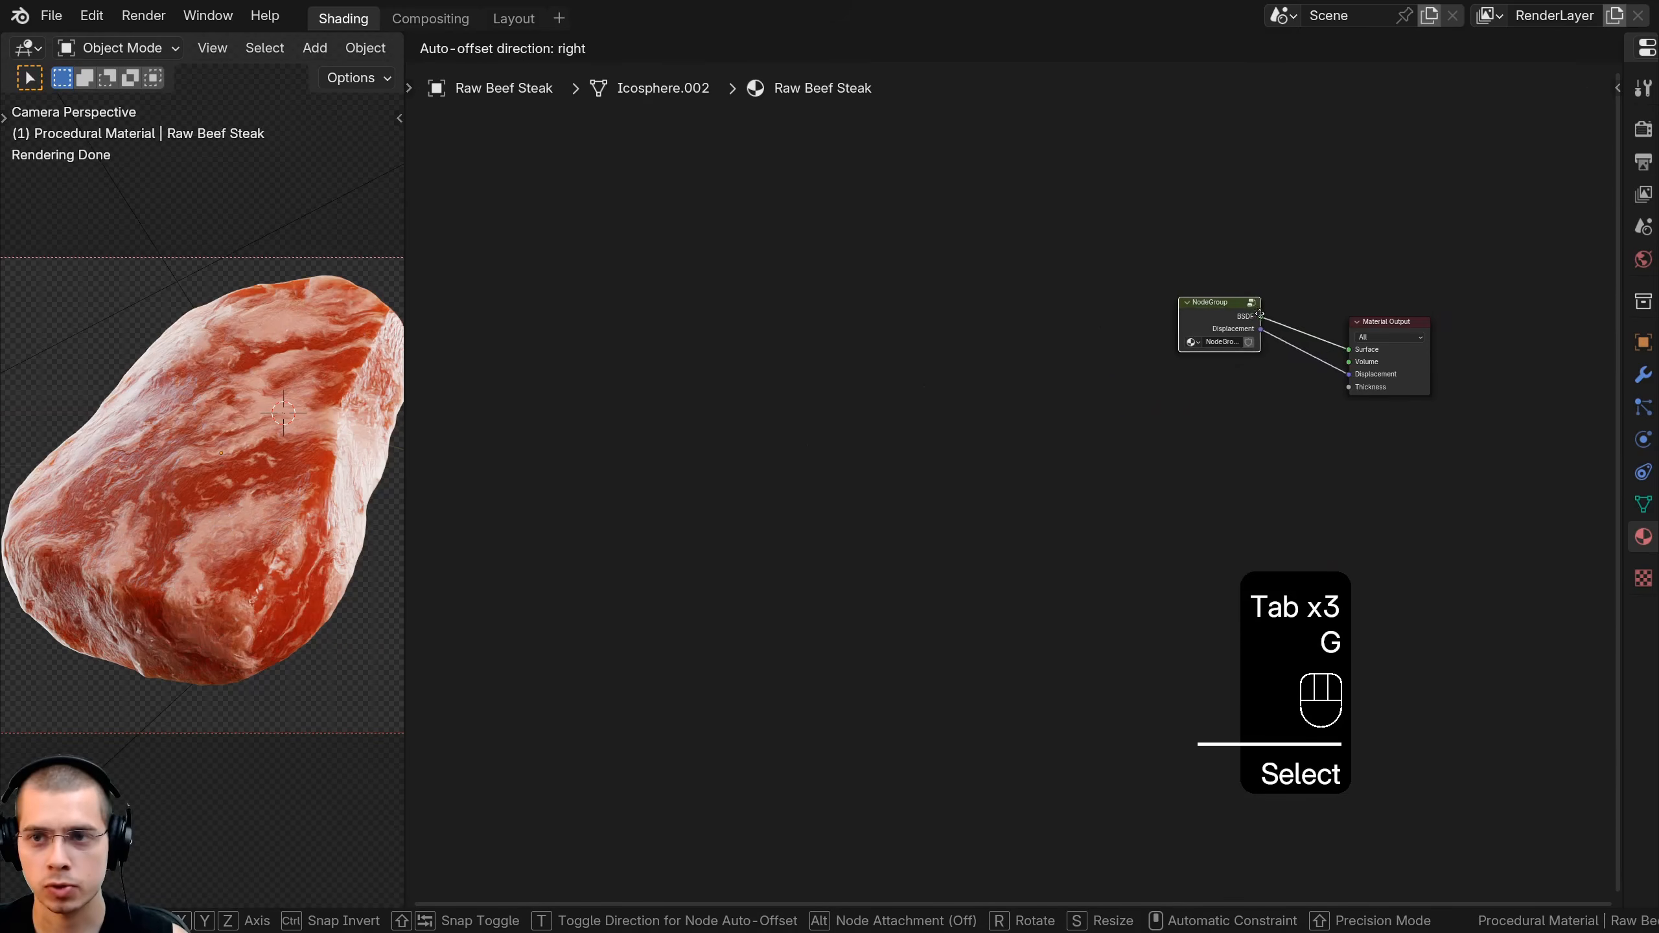
click(1250, 331)
drag(1226, 320, 1138, 331)
middle_drag(1228, 365, 1163, 389)
scroll(1168, 346, up, 5)
drag(1188, 329, 1105, 332)
drag(1262, 332, 1307, 361)
scroll(1192, 365, up, 1)
middle_drag(1192, 365, 759, 427)
scroll(760, 427, up, 3)
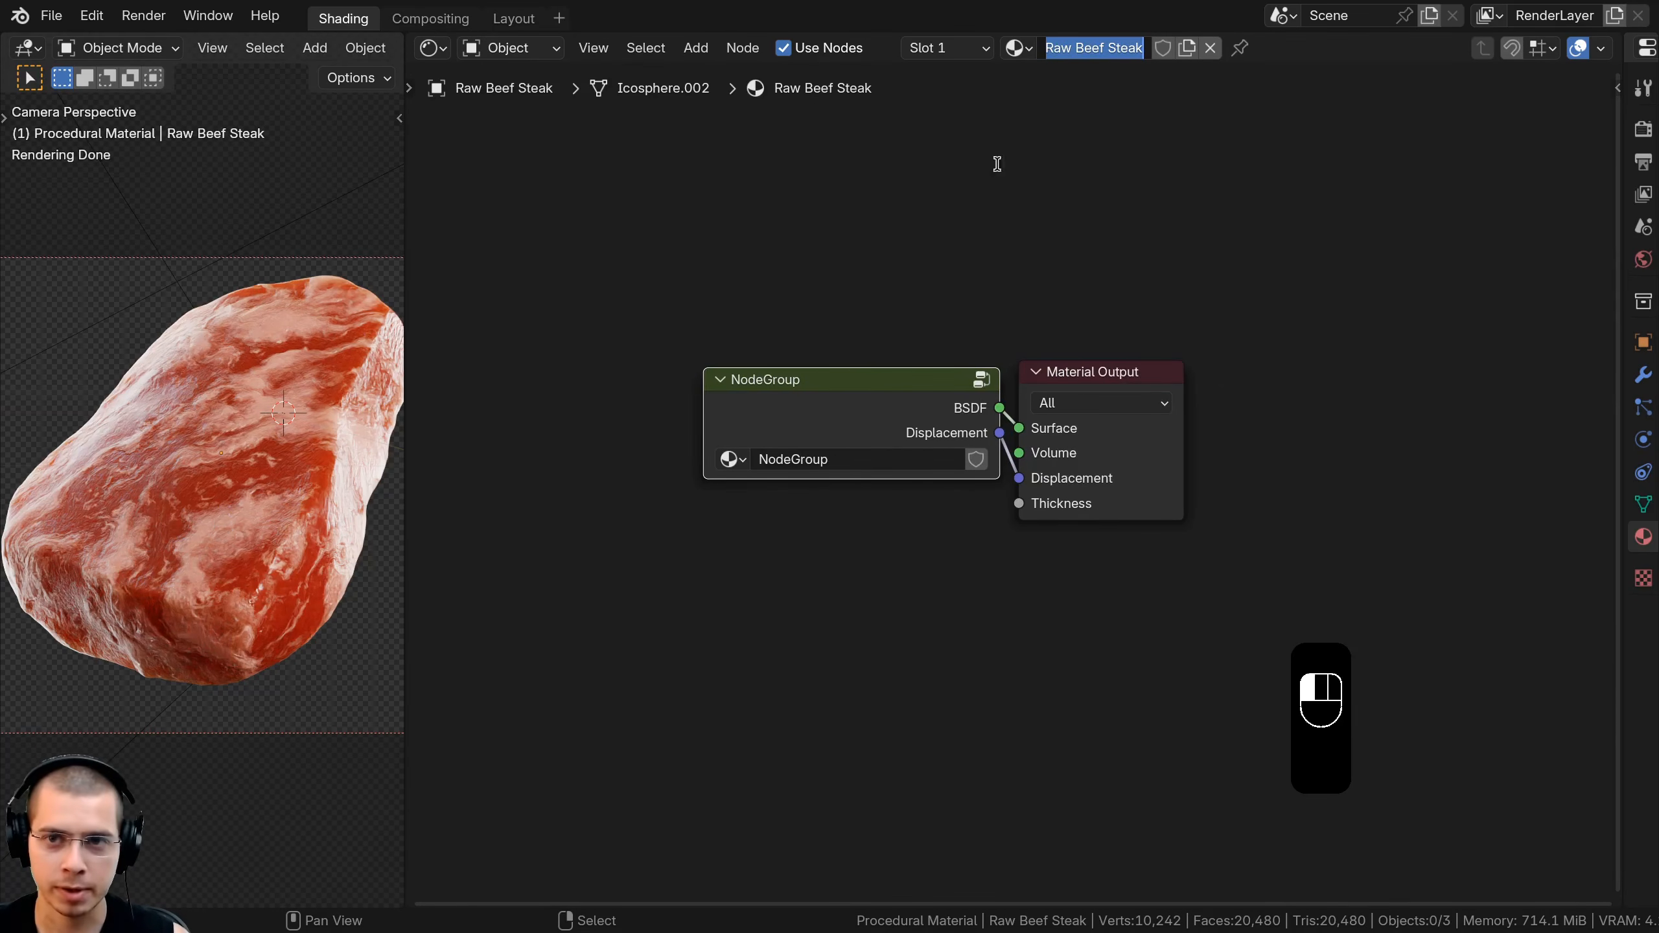
Rename the node group to "Raw Beef Steak" and open it for editing
double_click(808, 458)
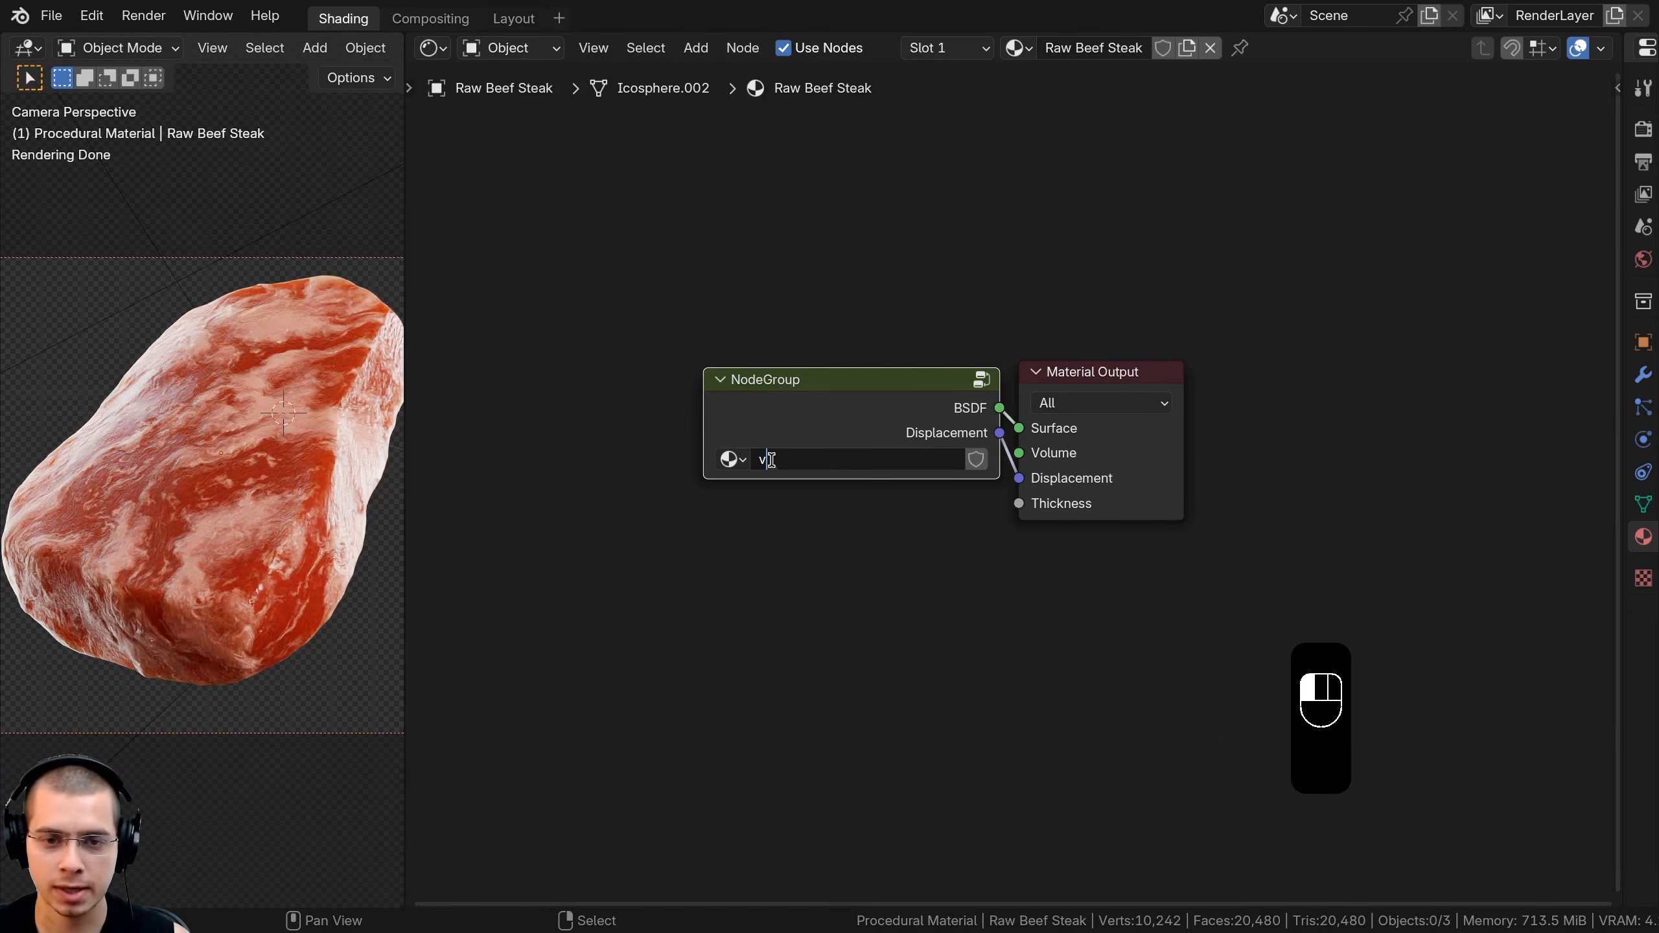
key(BackSpace)
text(Raw Beef Steak)
drag(805, 406, 810, 407)
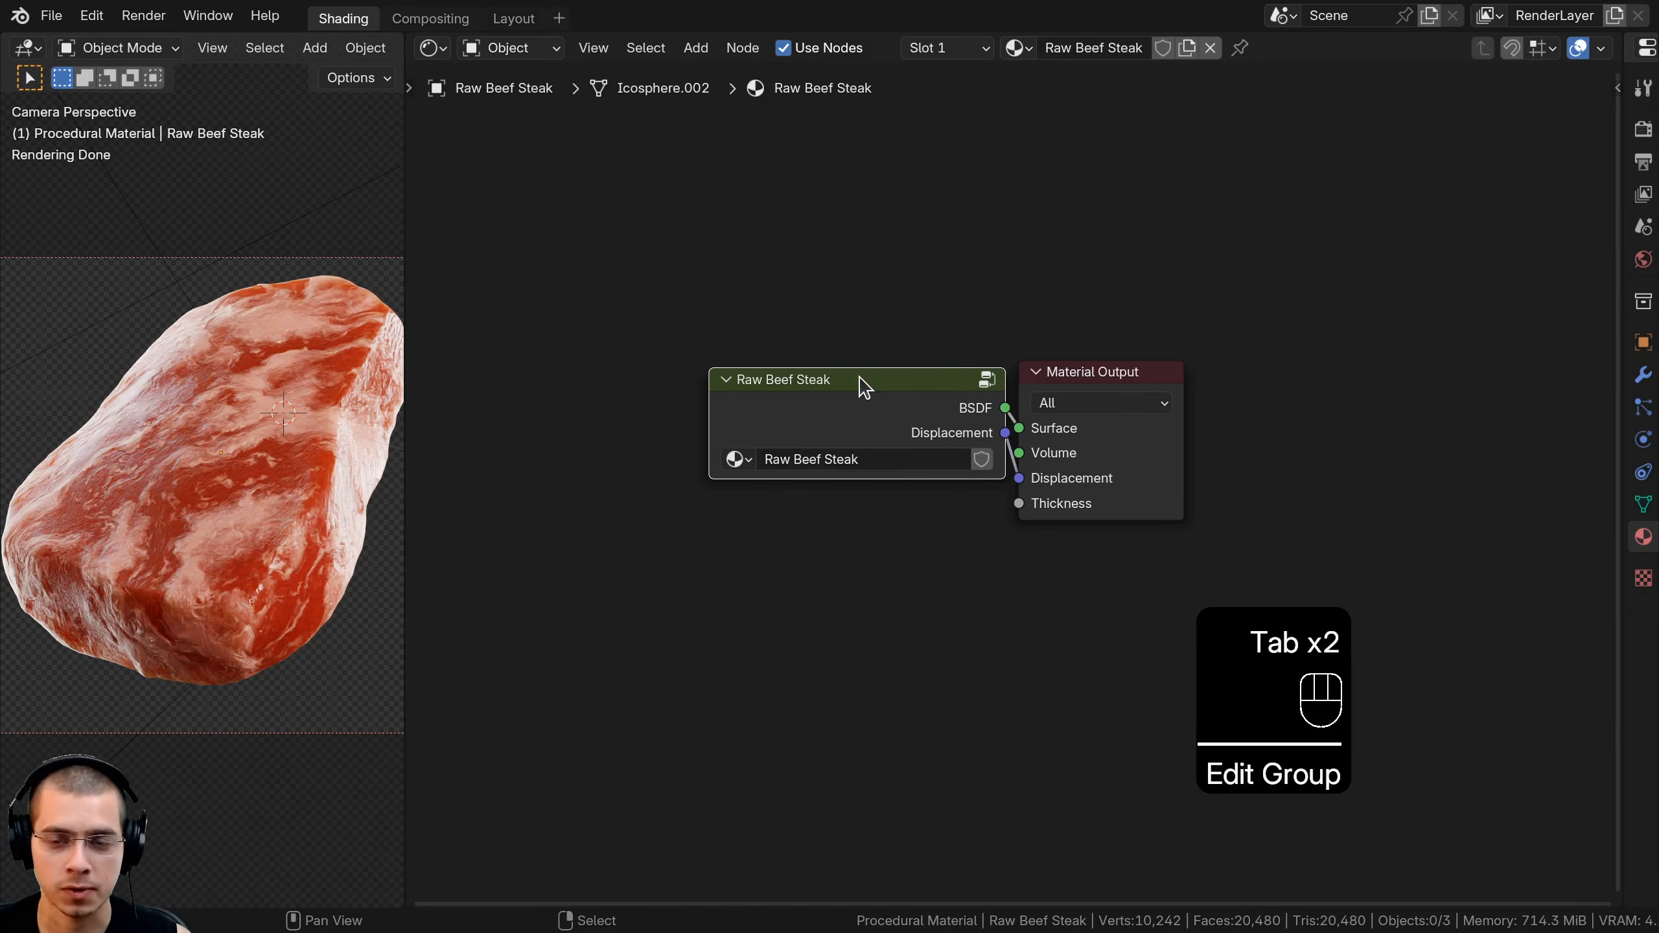
key(Tab)
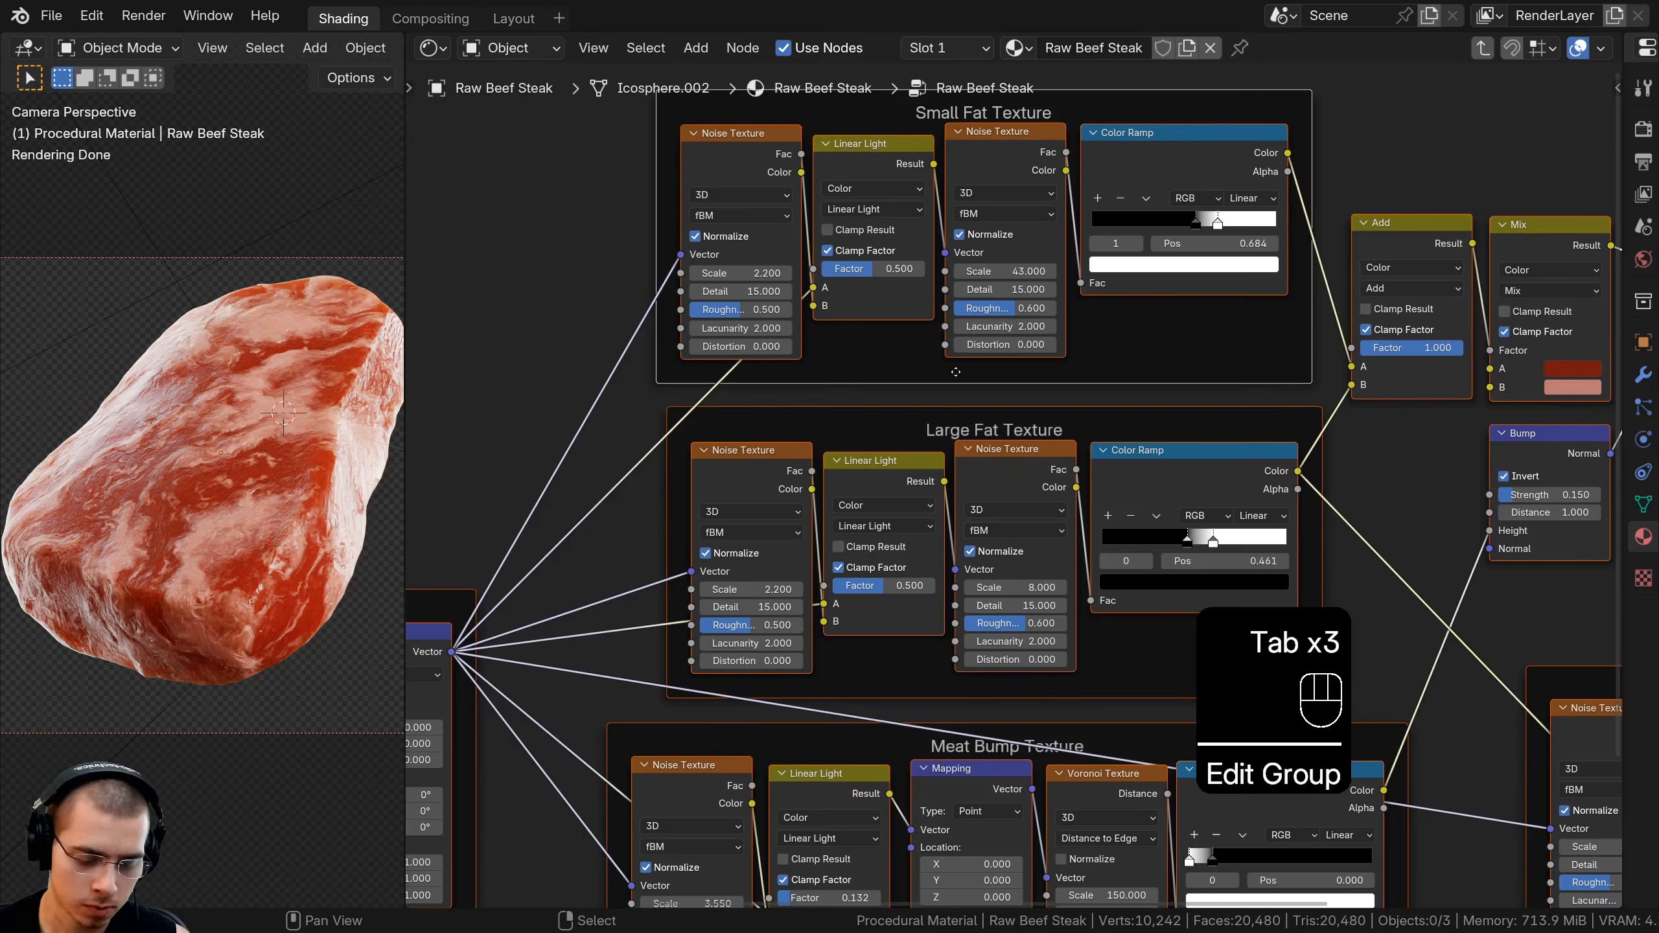
Show the group's socket settings and rename the BSDF output socket to "Shader"
key(n)
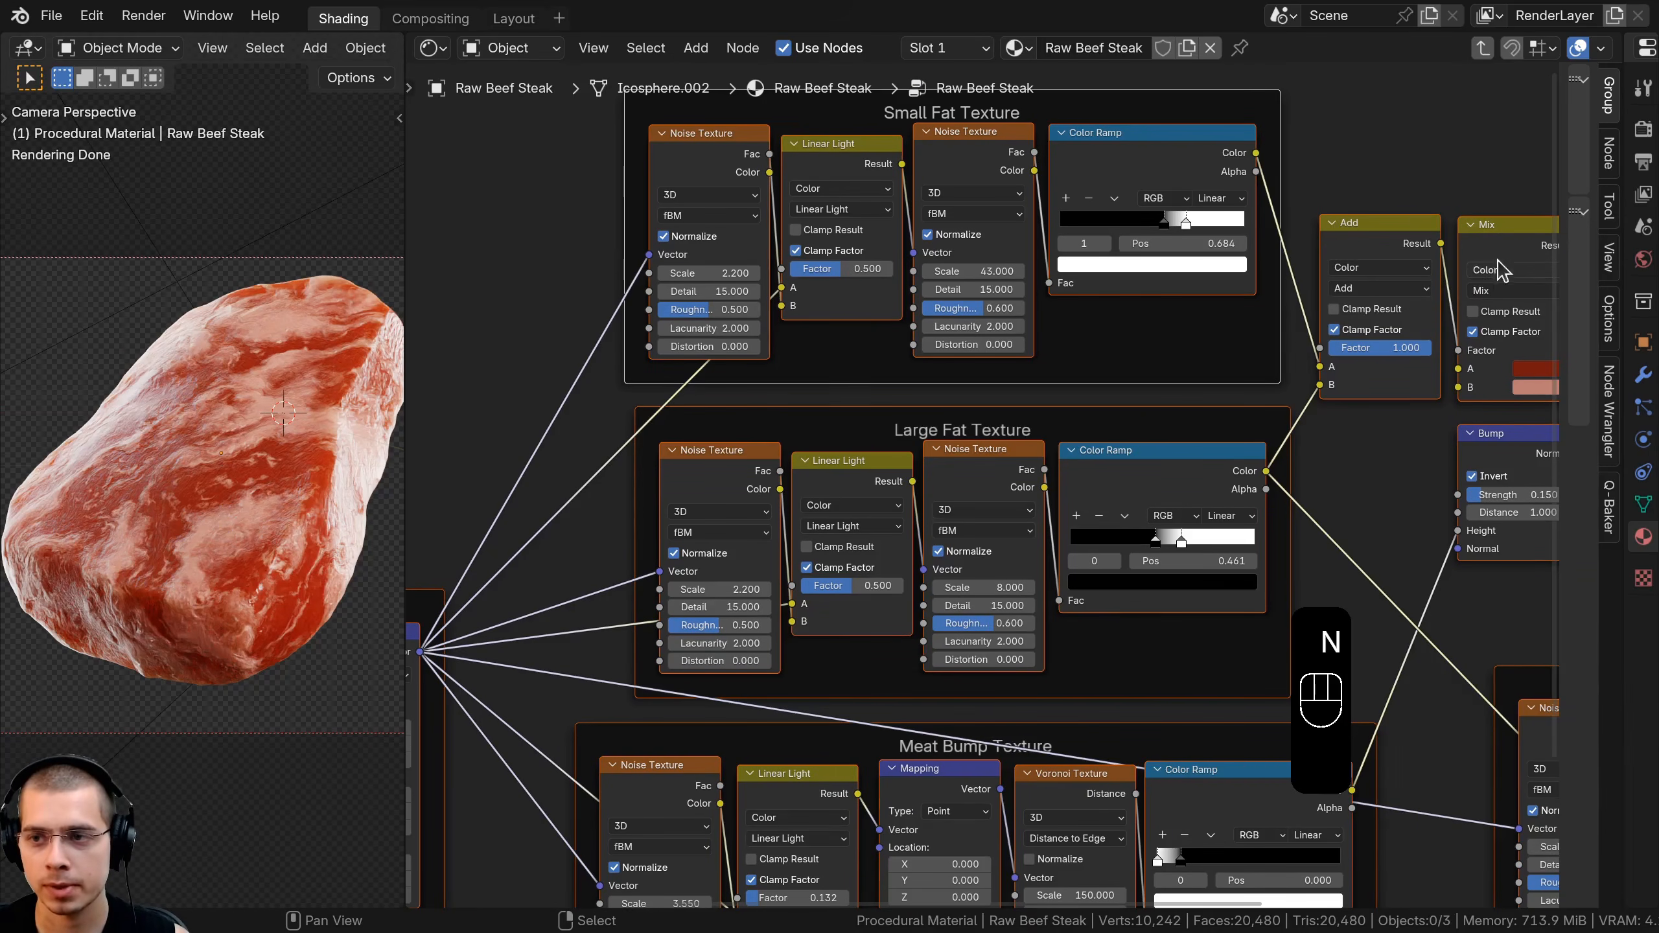
drag(1560, 247, 1321, 257)
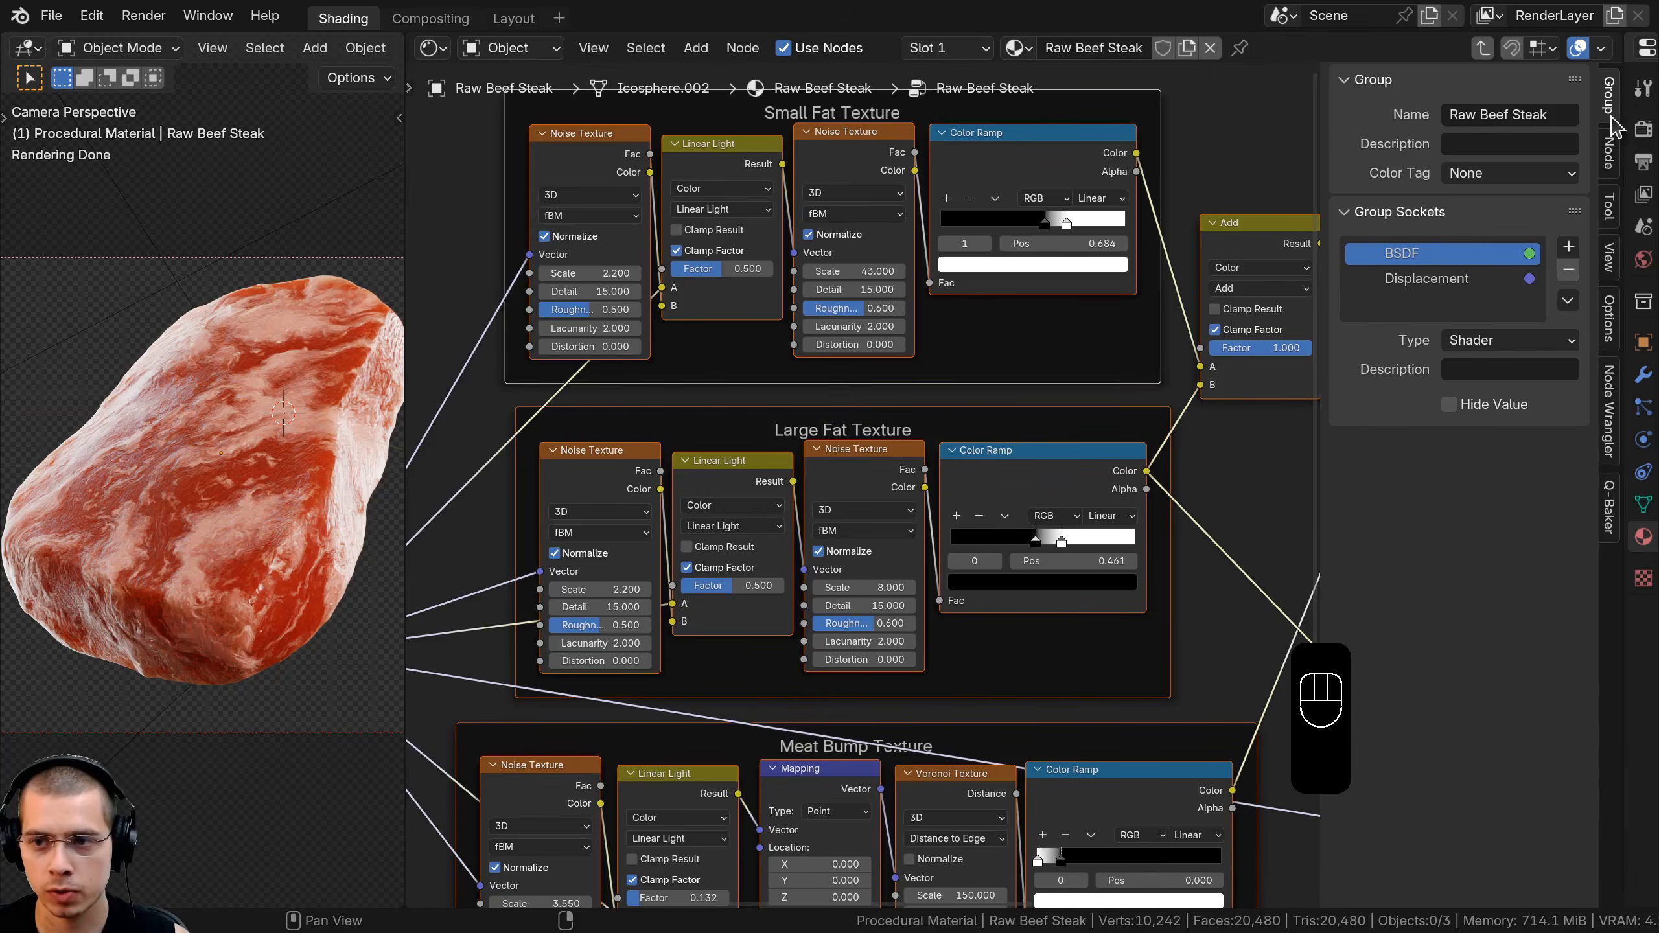
double_click(1399, 252)
text(Shader)
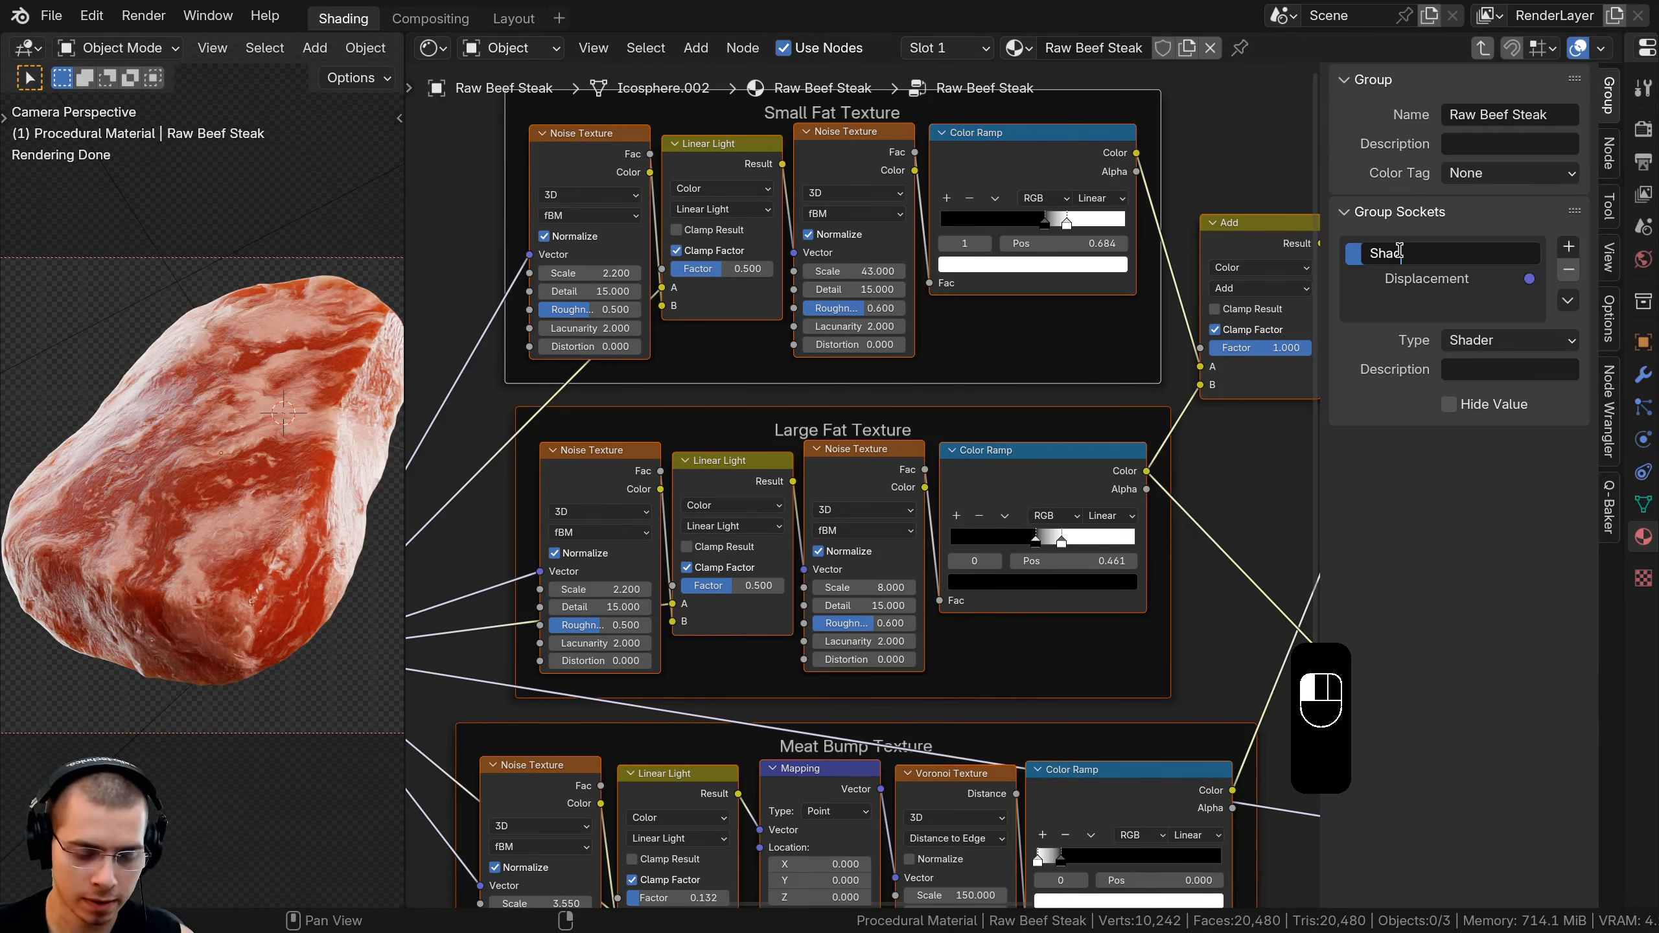
key(Return)
Move the Group Input node down beside the Mapping frame, next to the Texture Coordinate node
scroll(699, 456, down, 3)
middle_drag(699, 457, 809, 440)
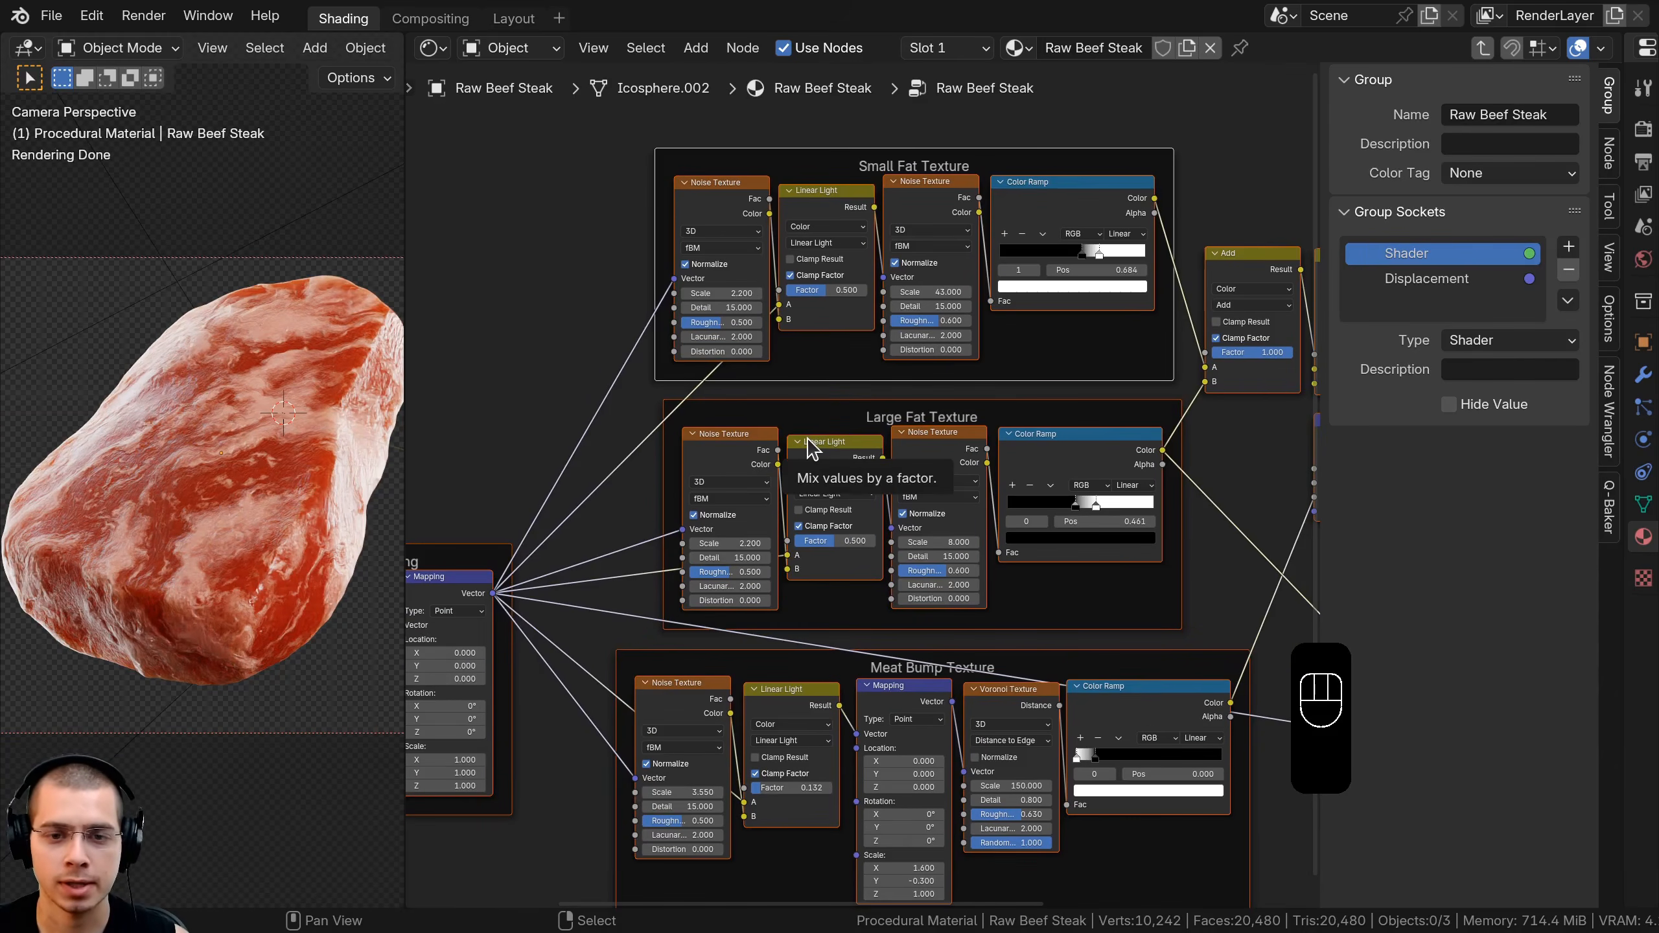
middle_drag(648, 514, 904, 477)
middle_drag(499, 457, 763, 364)
key(a)
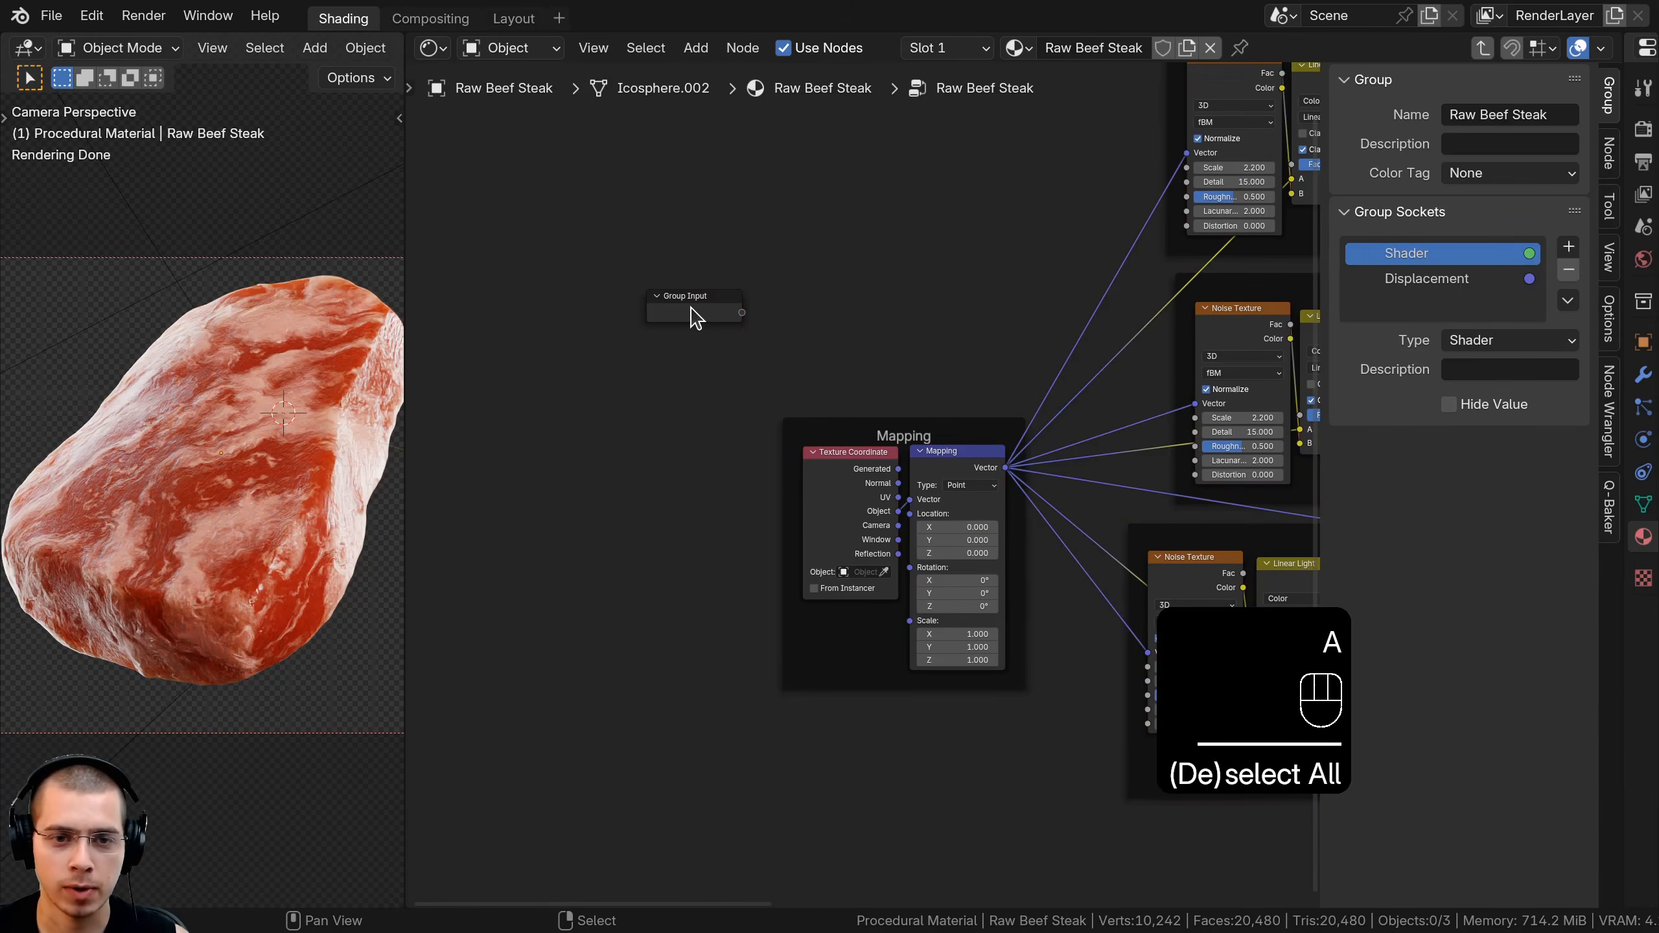
right_click(692, 317)
middle_drag(694, 317, 687, 276)
key(g)
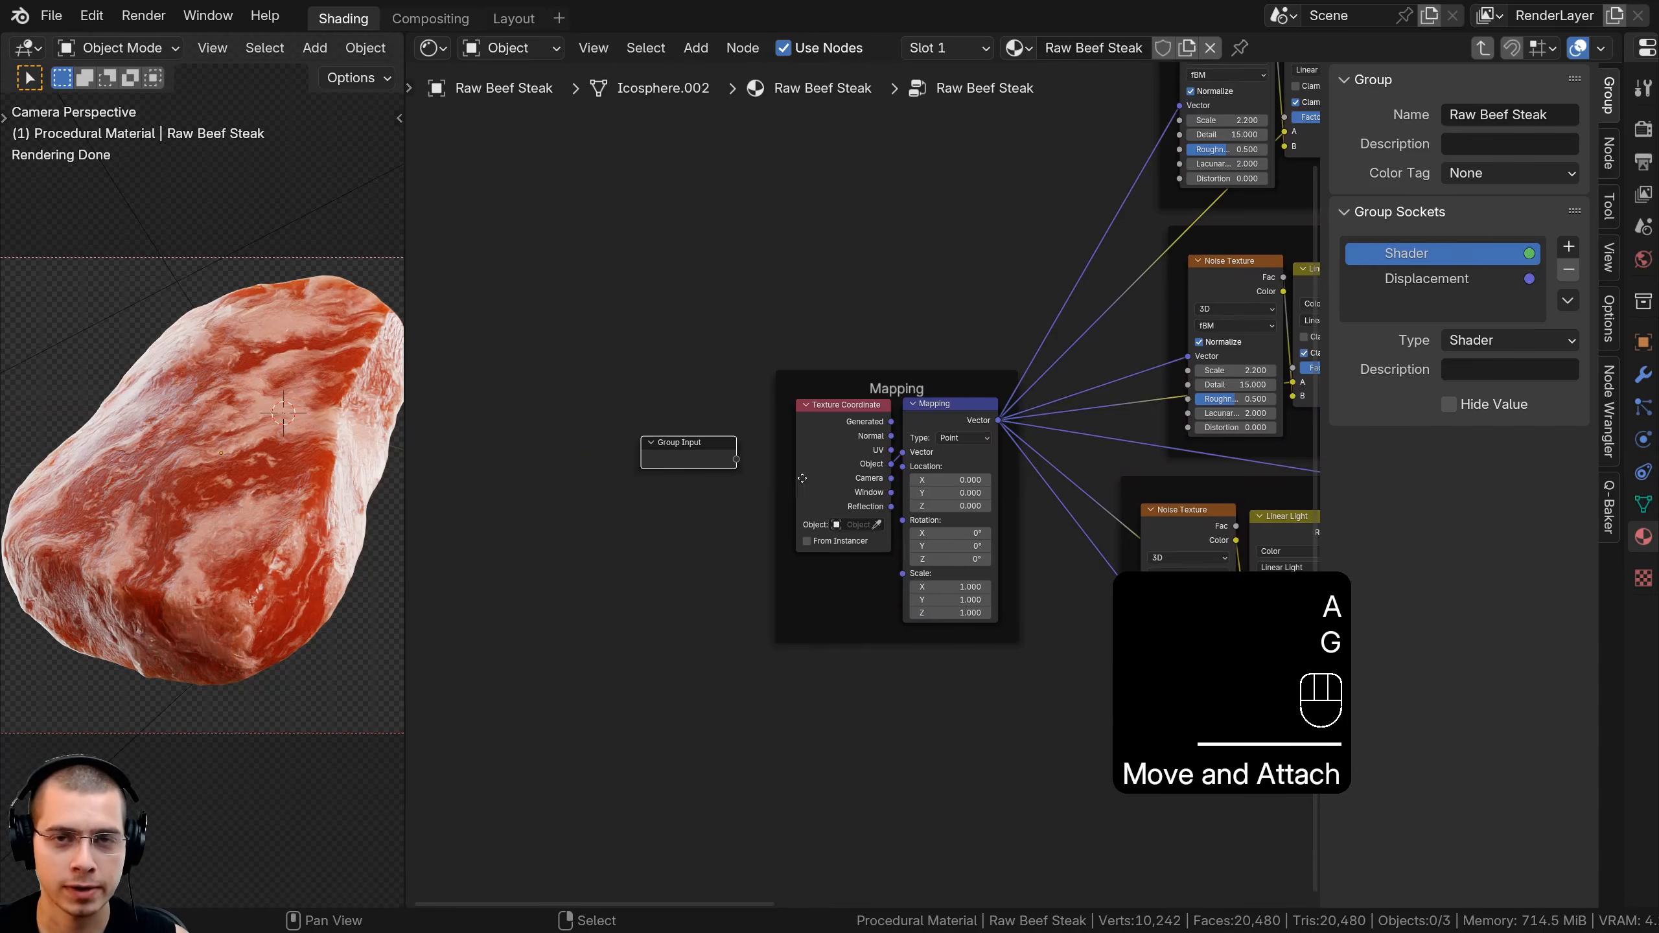
middle_drag(802, 478, 826, 476)
scroll(826, 476, up, 4)
key(g)
click(697, 453)
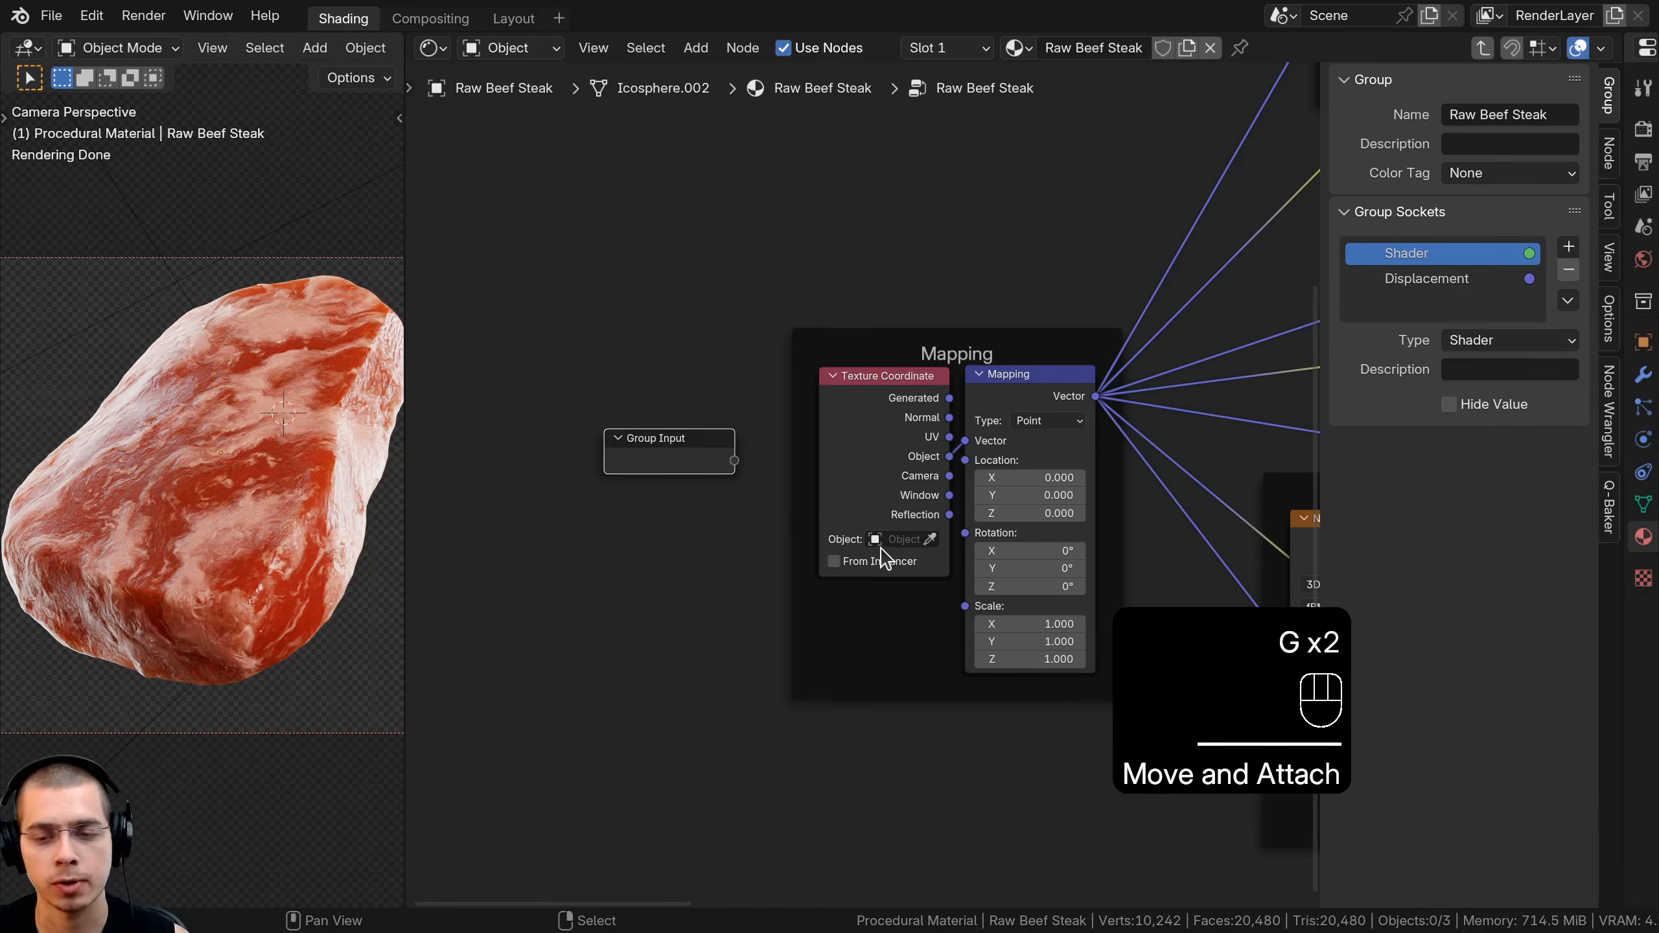
middle_drag(886, 683, 889, 666)
middle_drag(958, 413, 921, 427)
right_click(970, 394)
key(g)
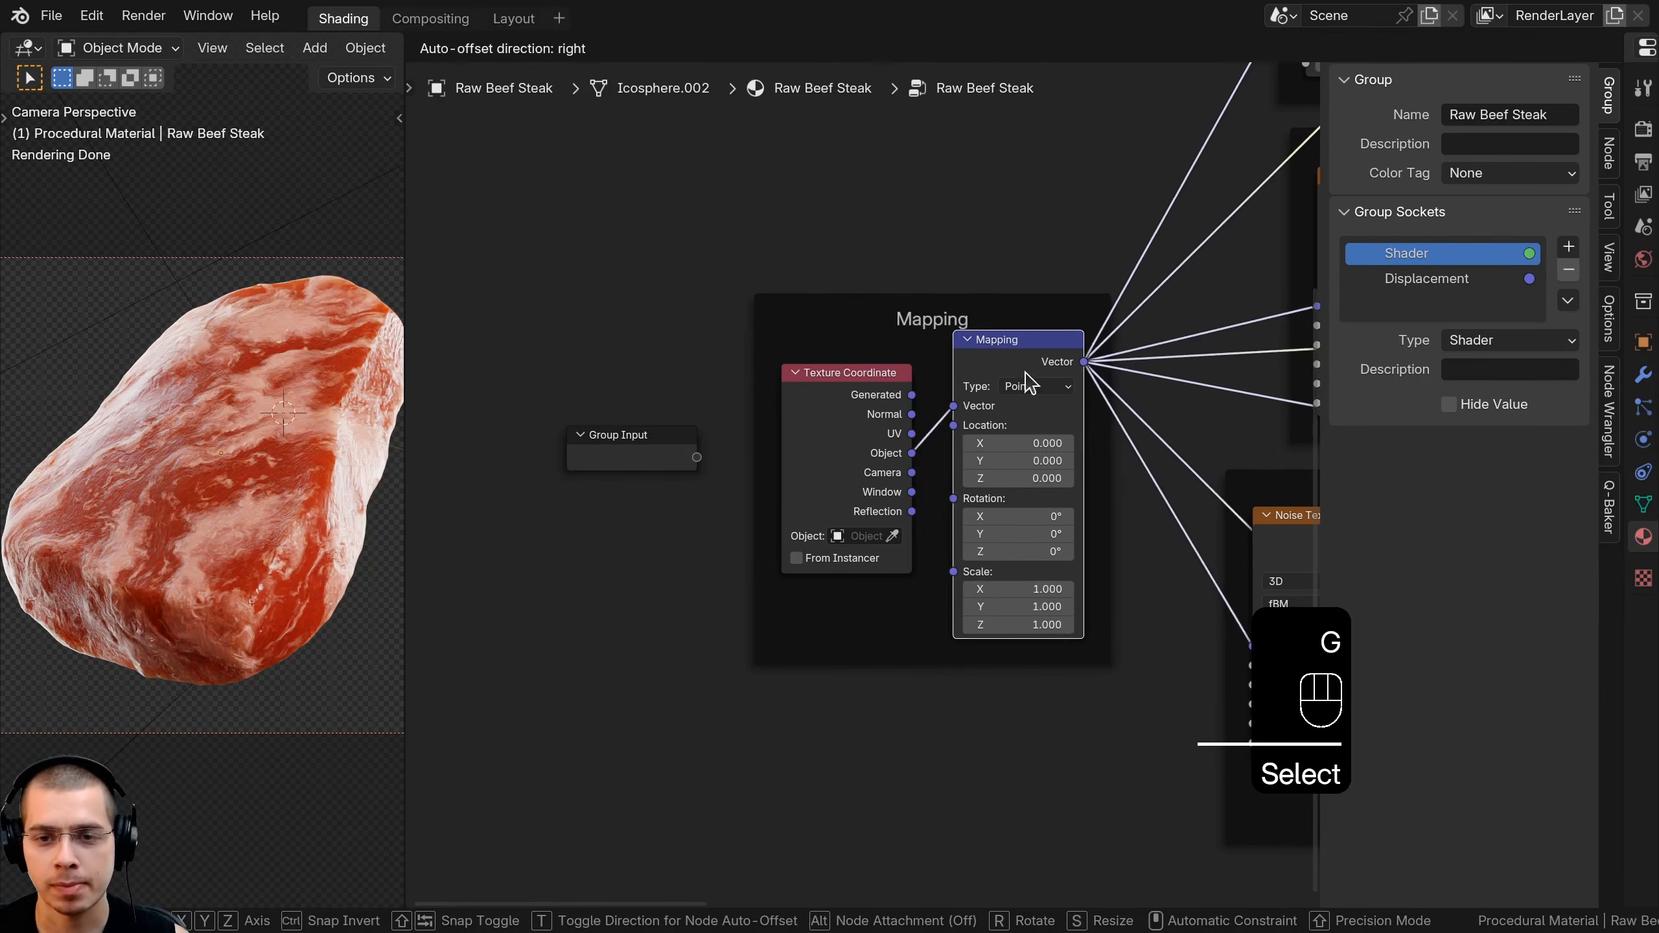
click(1001, 404)
scroll(1161, 395, down, 3)
middle_drag(1160, 395, 969, 458)
key(g)
right_click(898, 404)
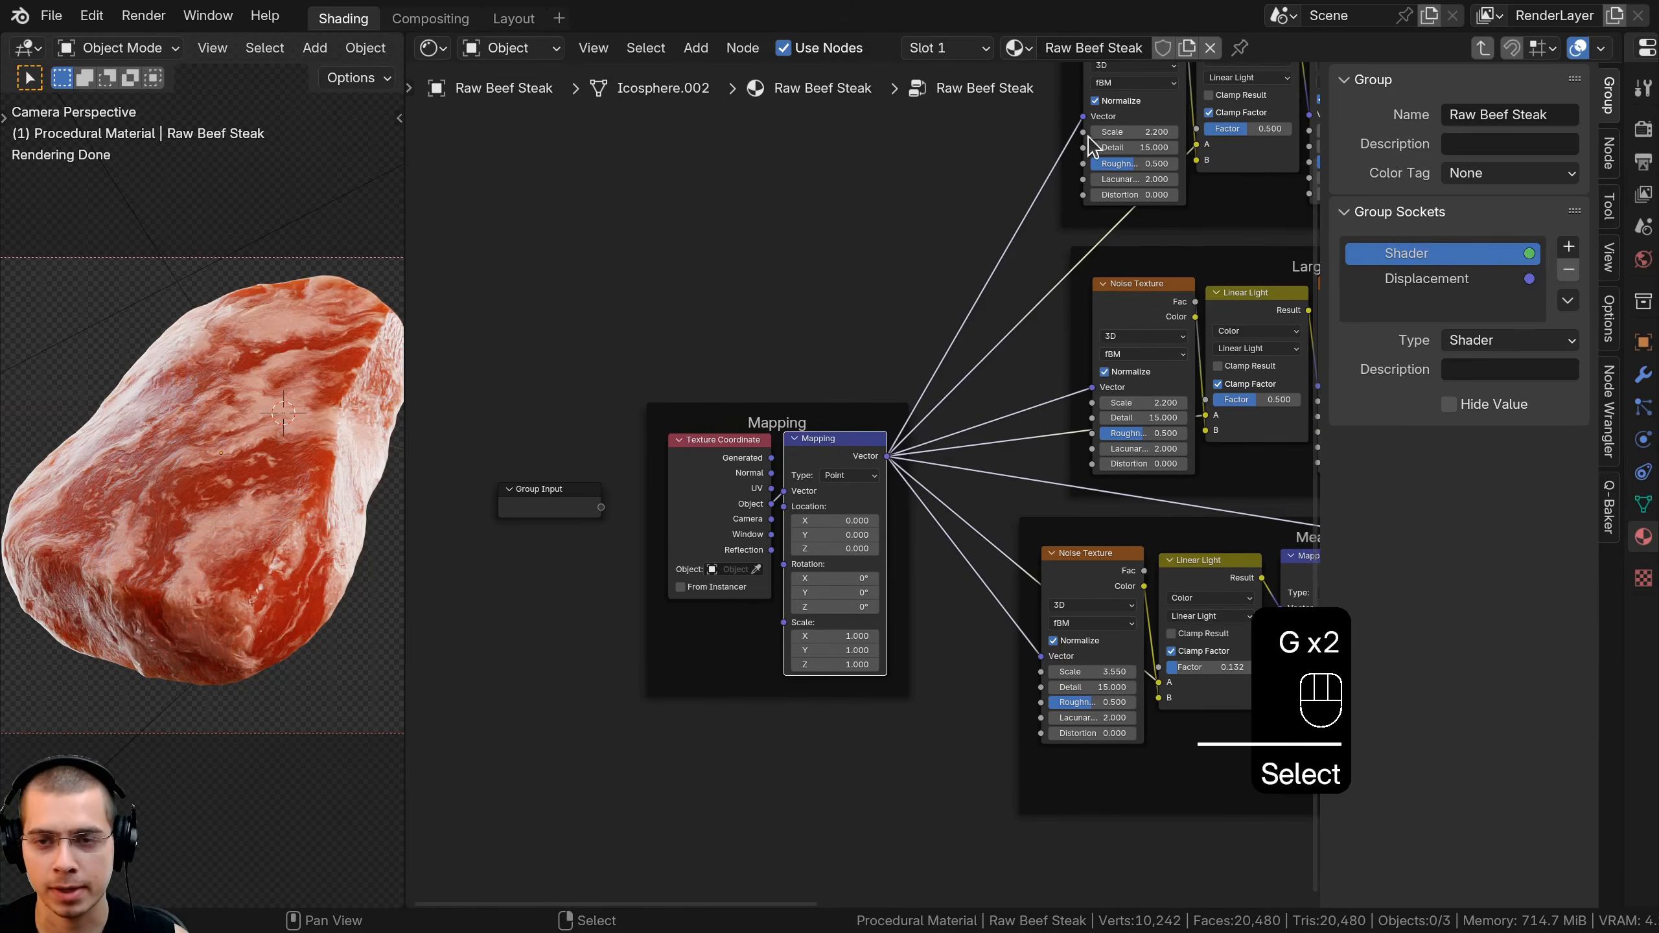
scroll(1022, 566, up, 3)
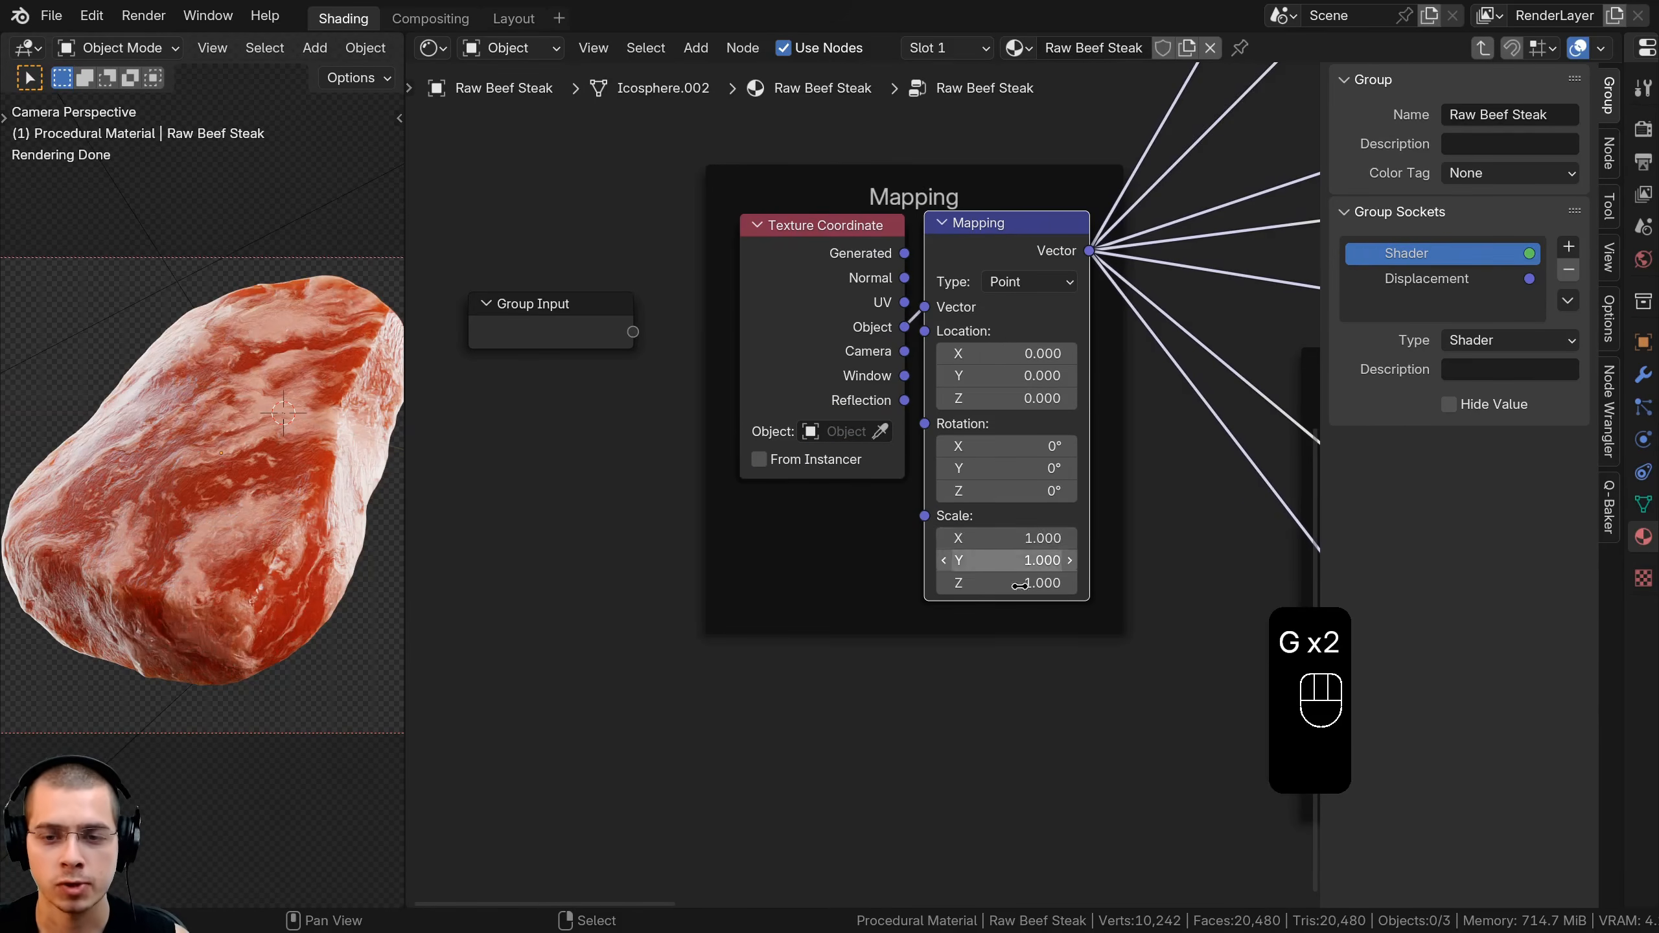
Expose the Mapping node's Scale as a group input by linking it to the Group Input node
scroll(919, 523, down, 4)
middle_drag(914, 523, 974, 572)
scroll(974, 572, up, 2)
drag(989, 575, 827, 399)
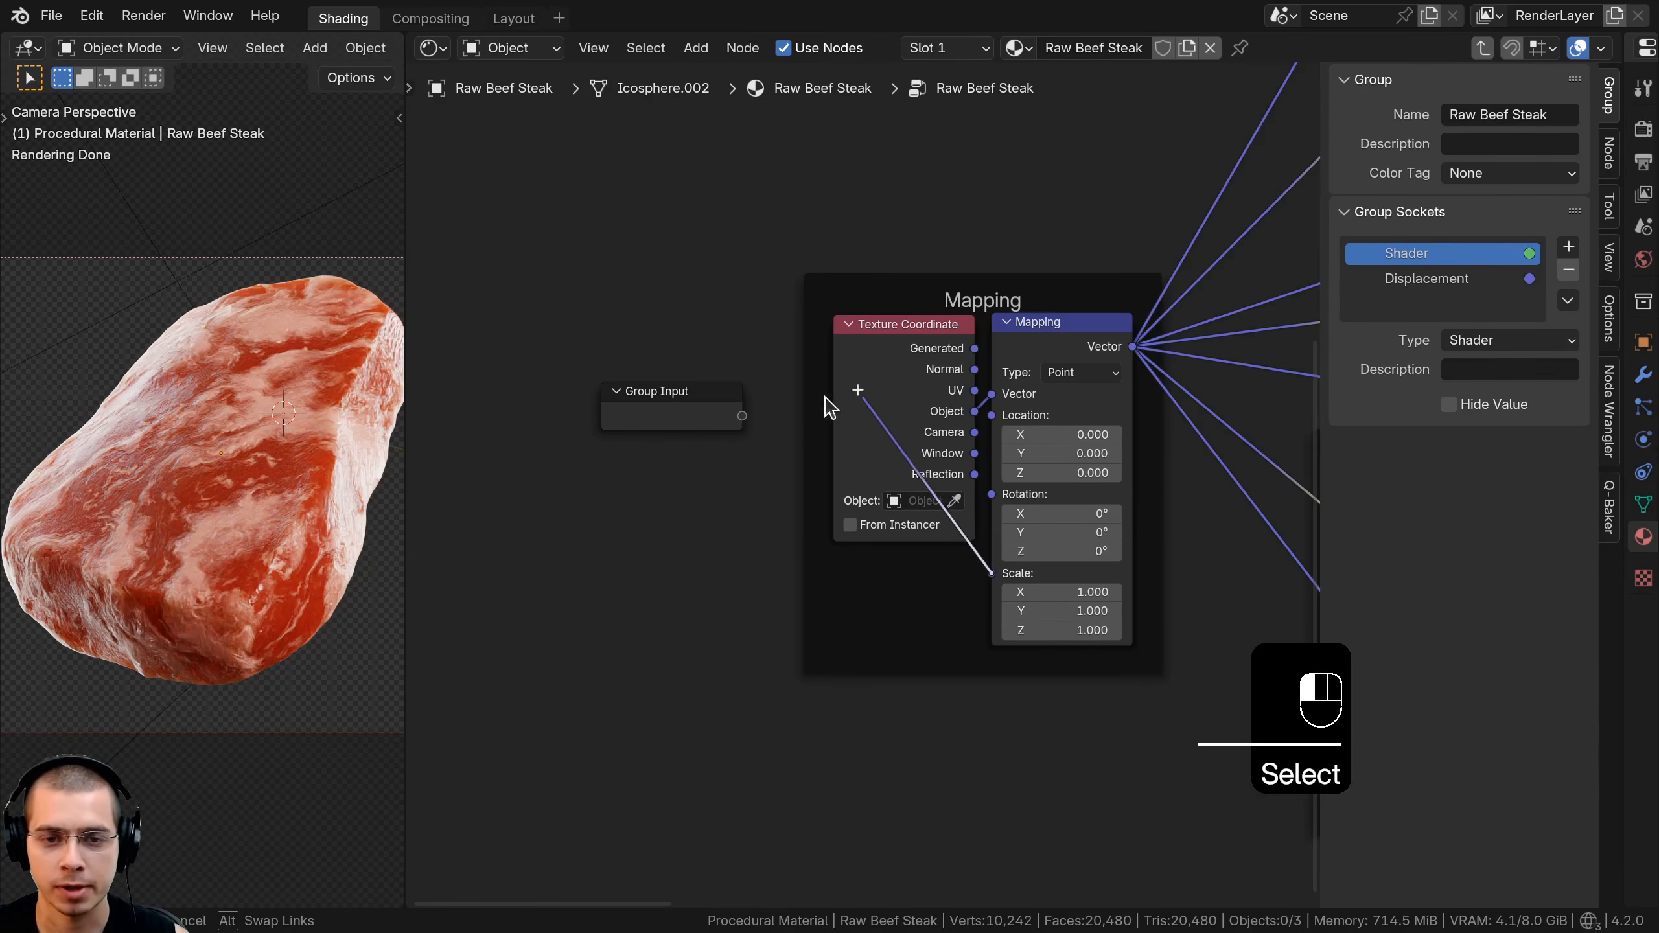
drag(740, 428, 742, 419)
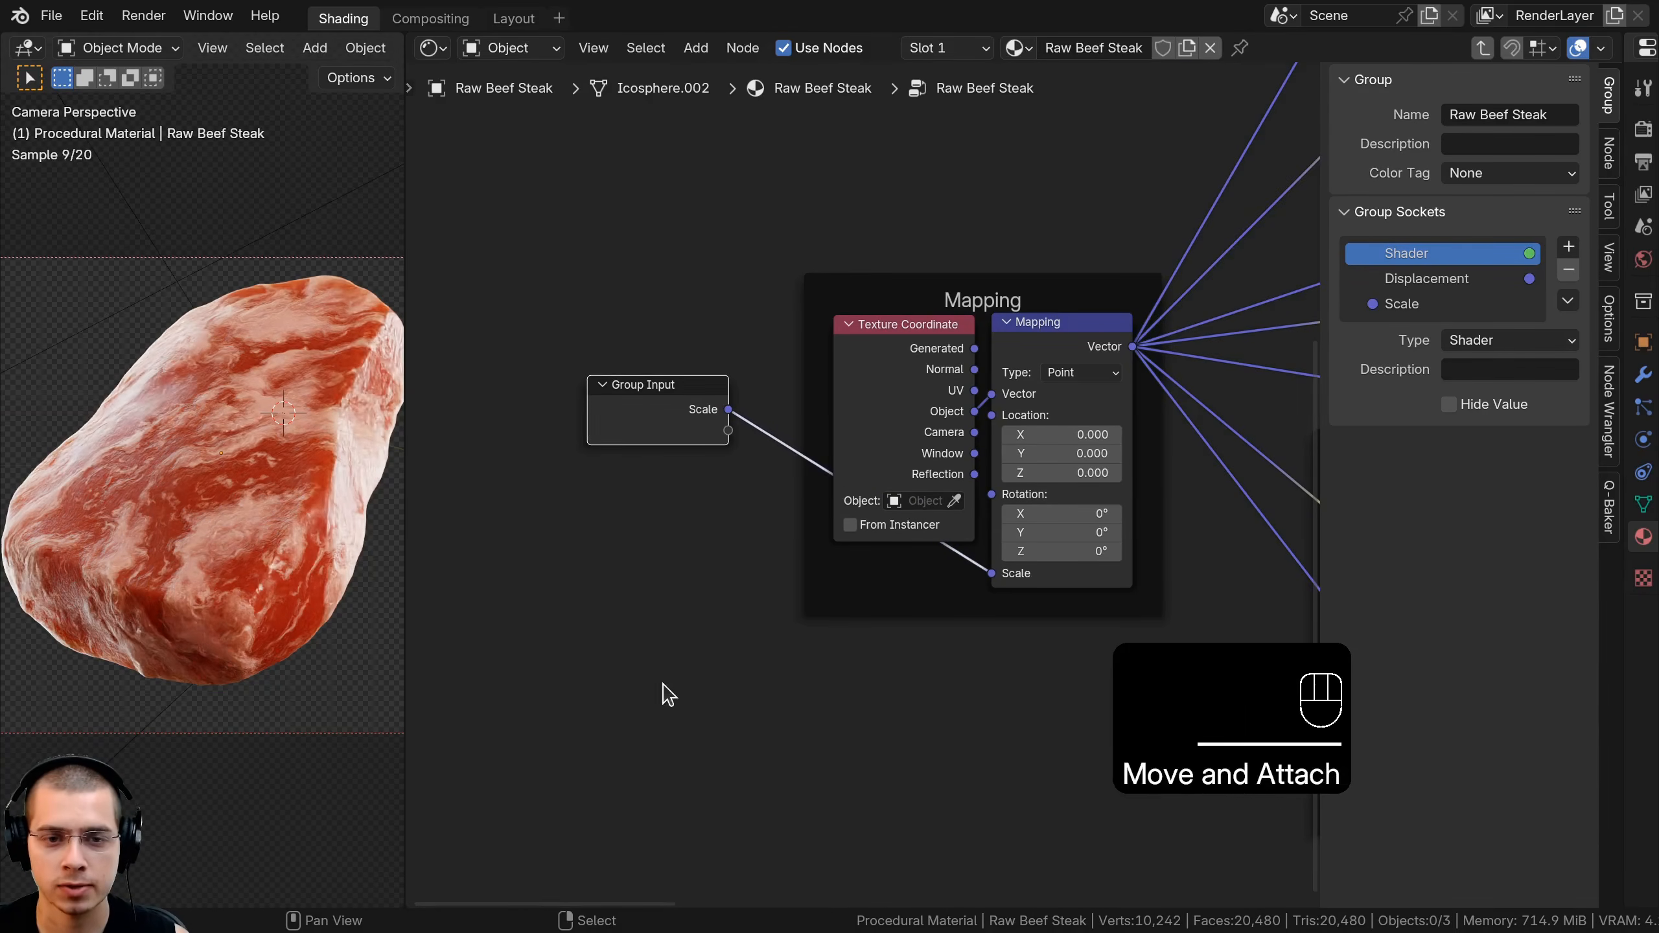
Change the Scale group socket's type to Float and set its default to 1.000
click(1398, 310)
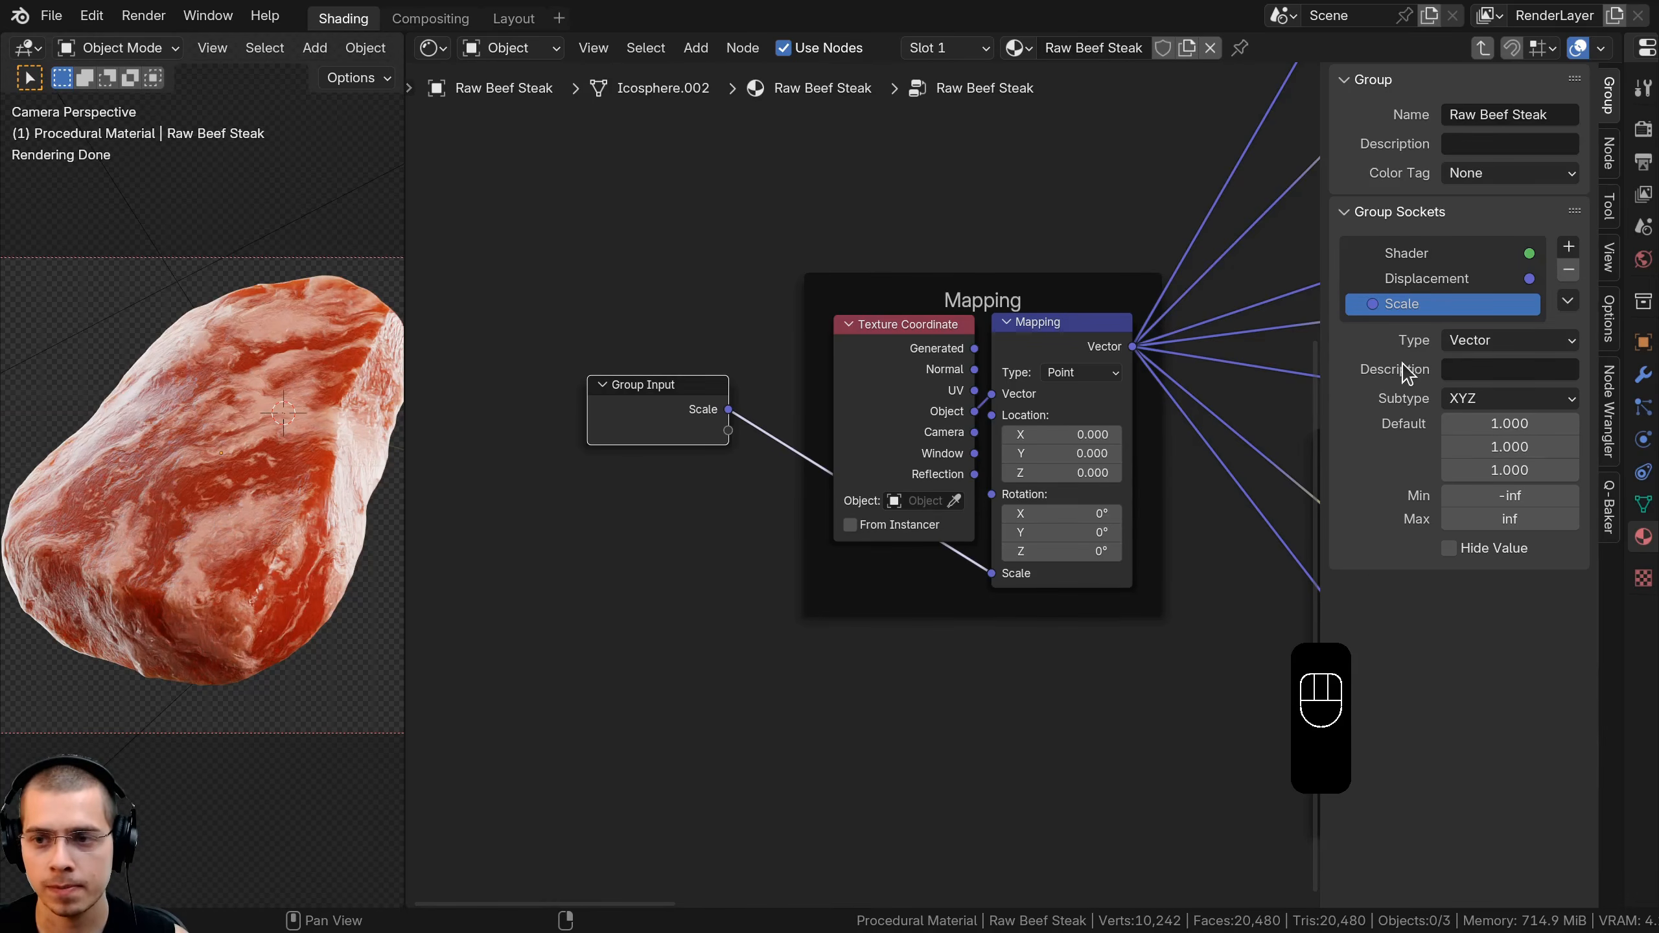
click(1462, 341)
click(1470, 469)
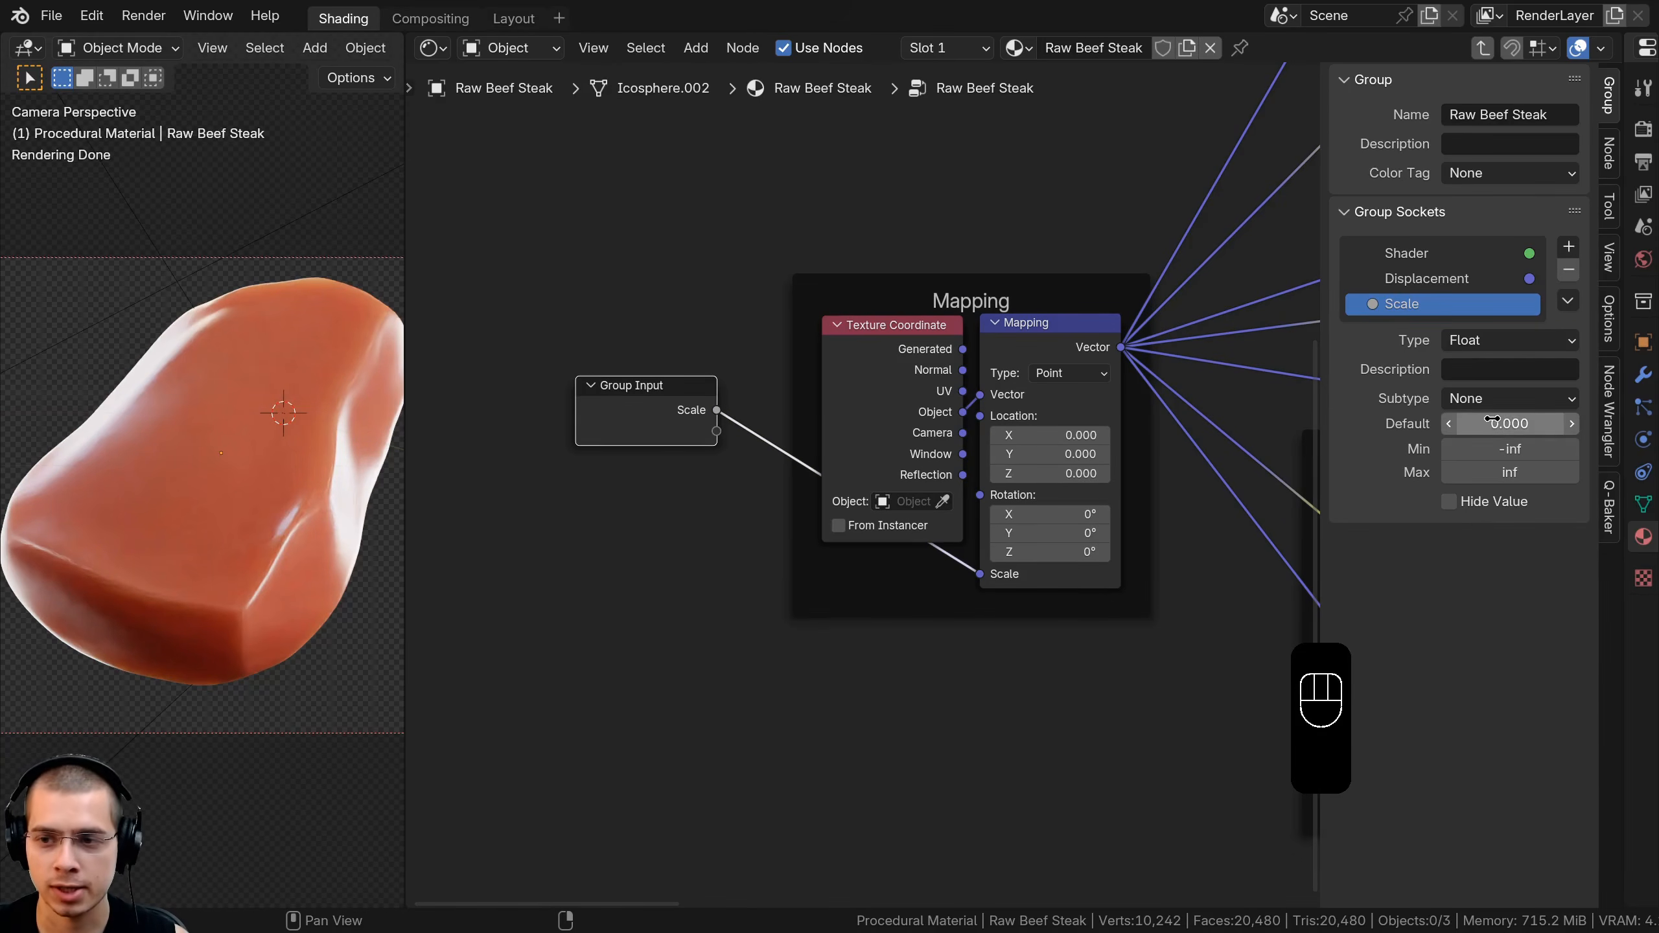
text(1)
key(Return)
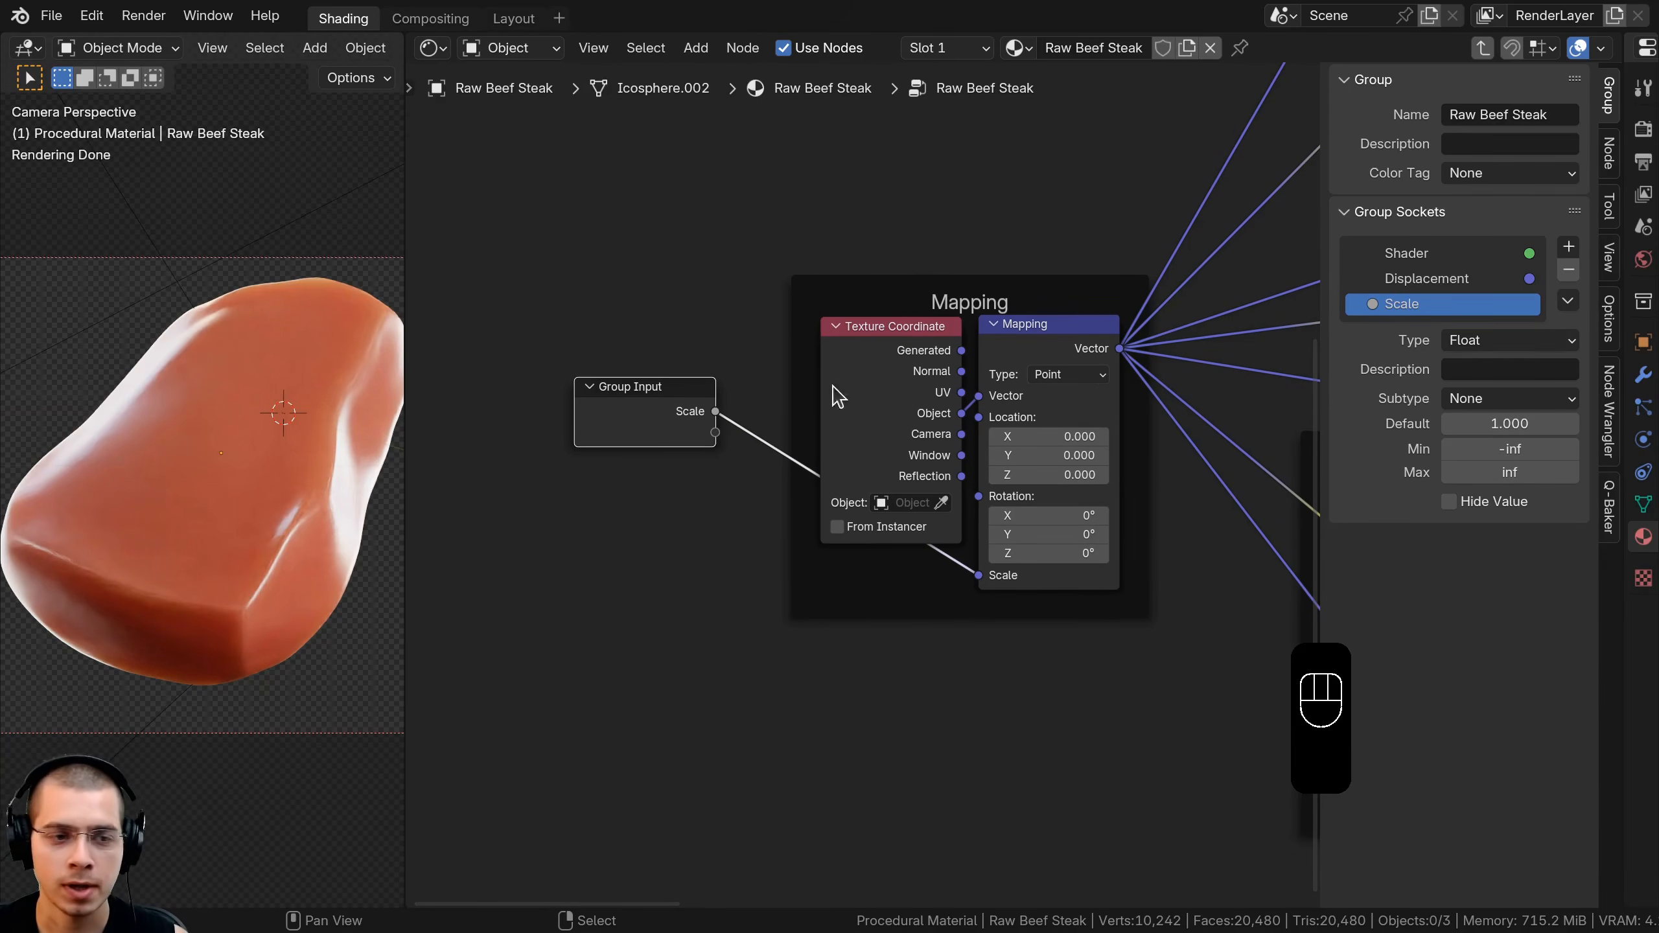
Return to the main material tree and set the Raw Beef Steak group node's Scale to 1.000
key(Tab)
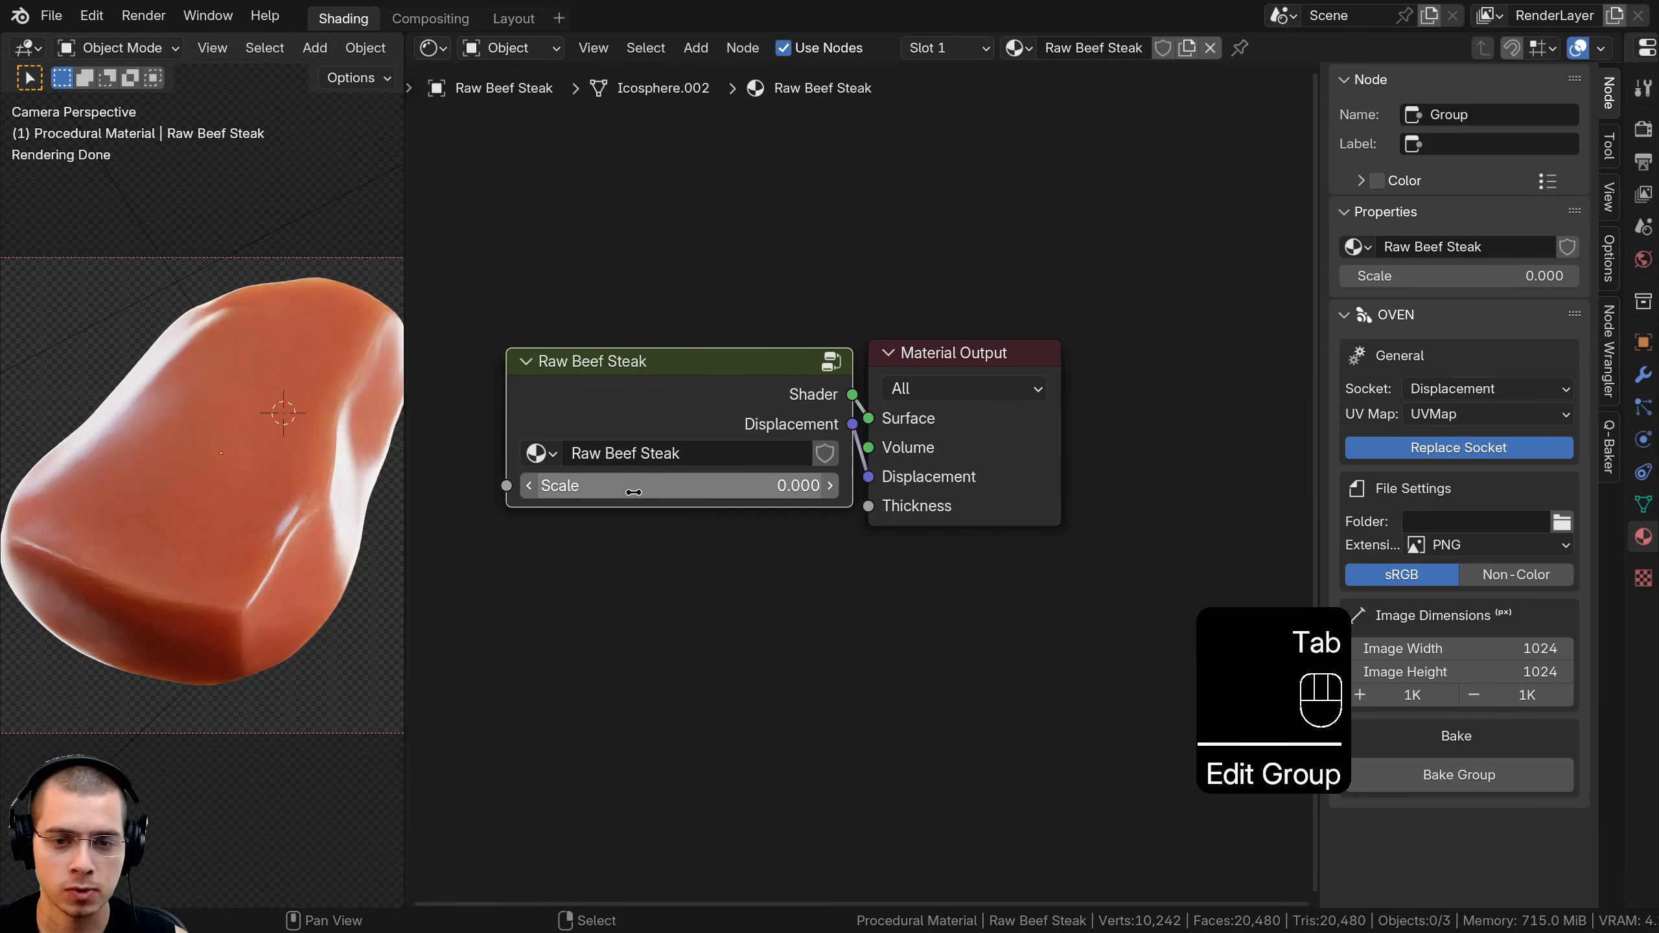
click(640, 485)
text(1)
key(Return)
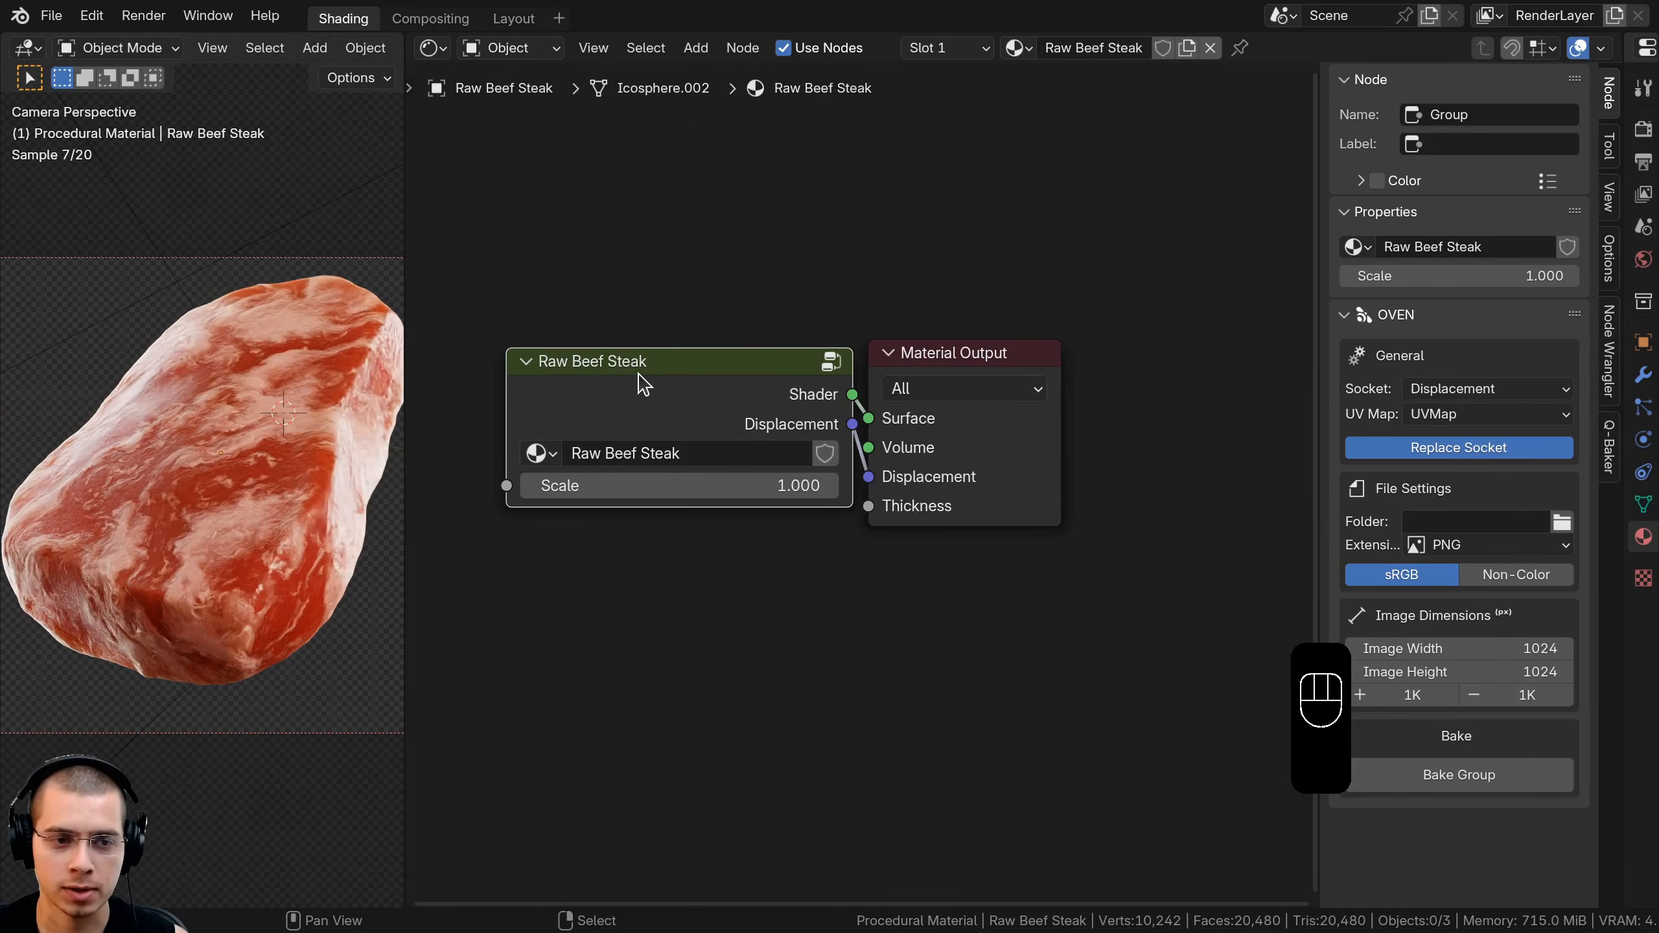
drag(641, 381, 640, 367)
Reopen the Raw Beef Steak group and move the Group Input node above the Mapping frame, near the fat textures
key(Tab)
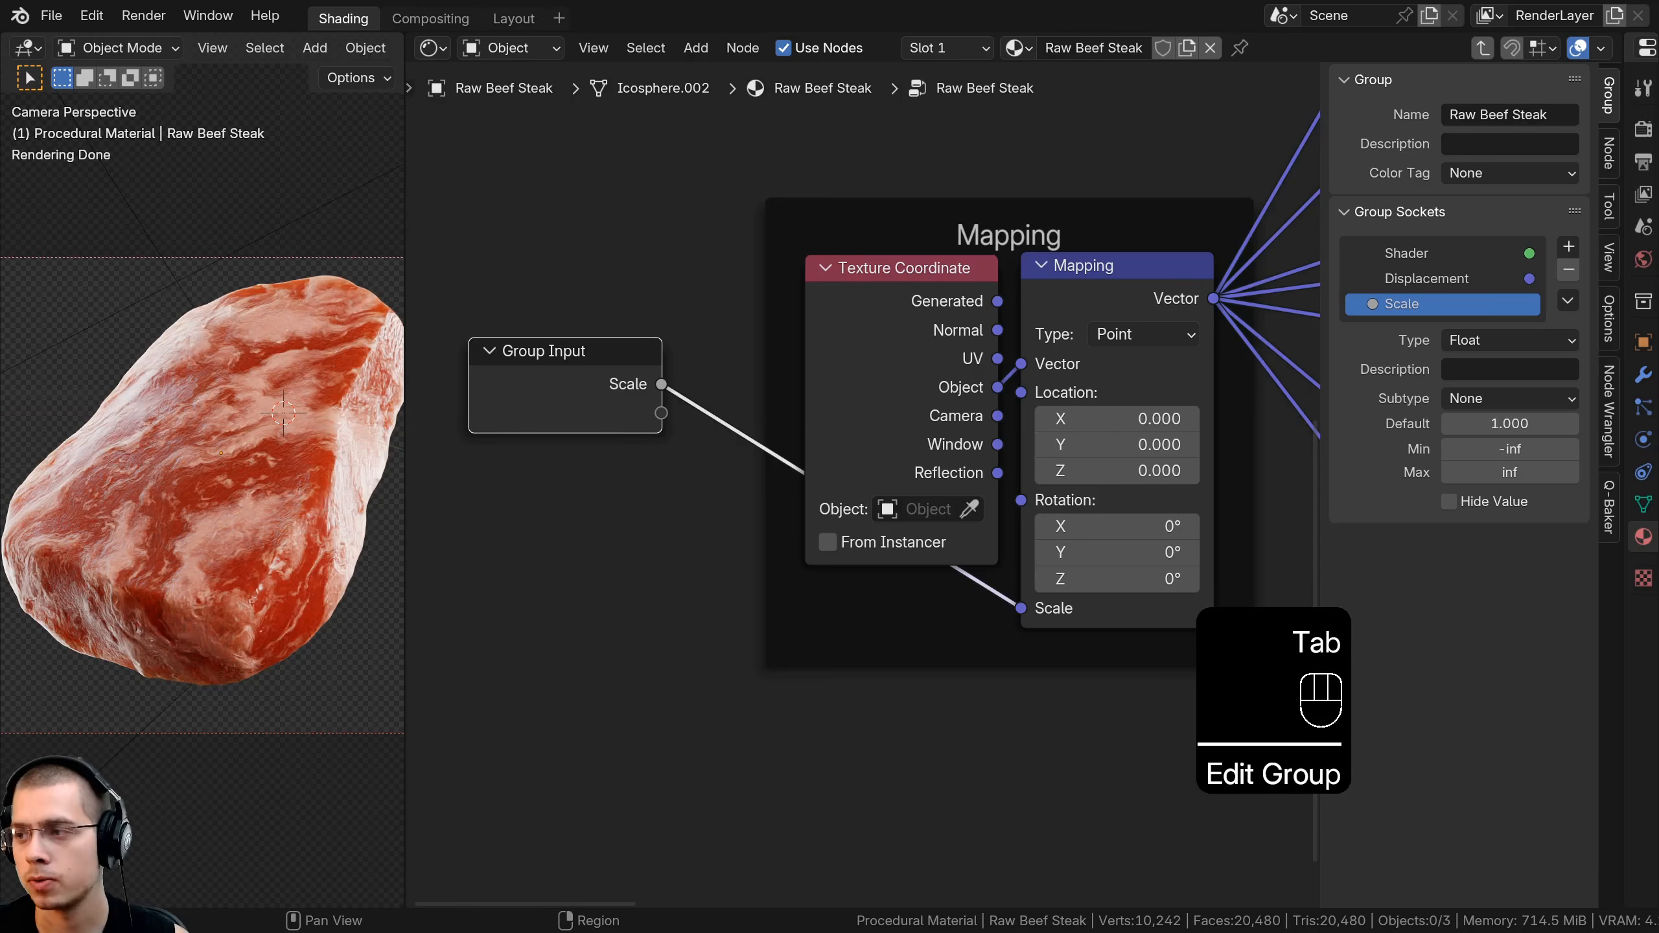
scroll(621, 411, down, 5)
click(679, 452)
key(g)
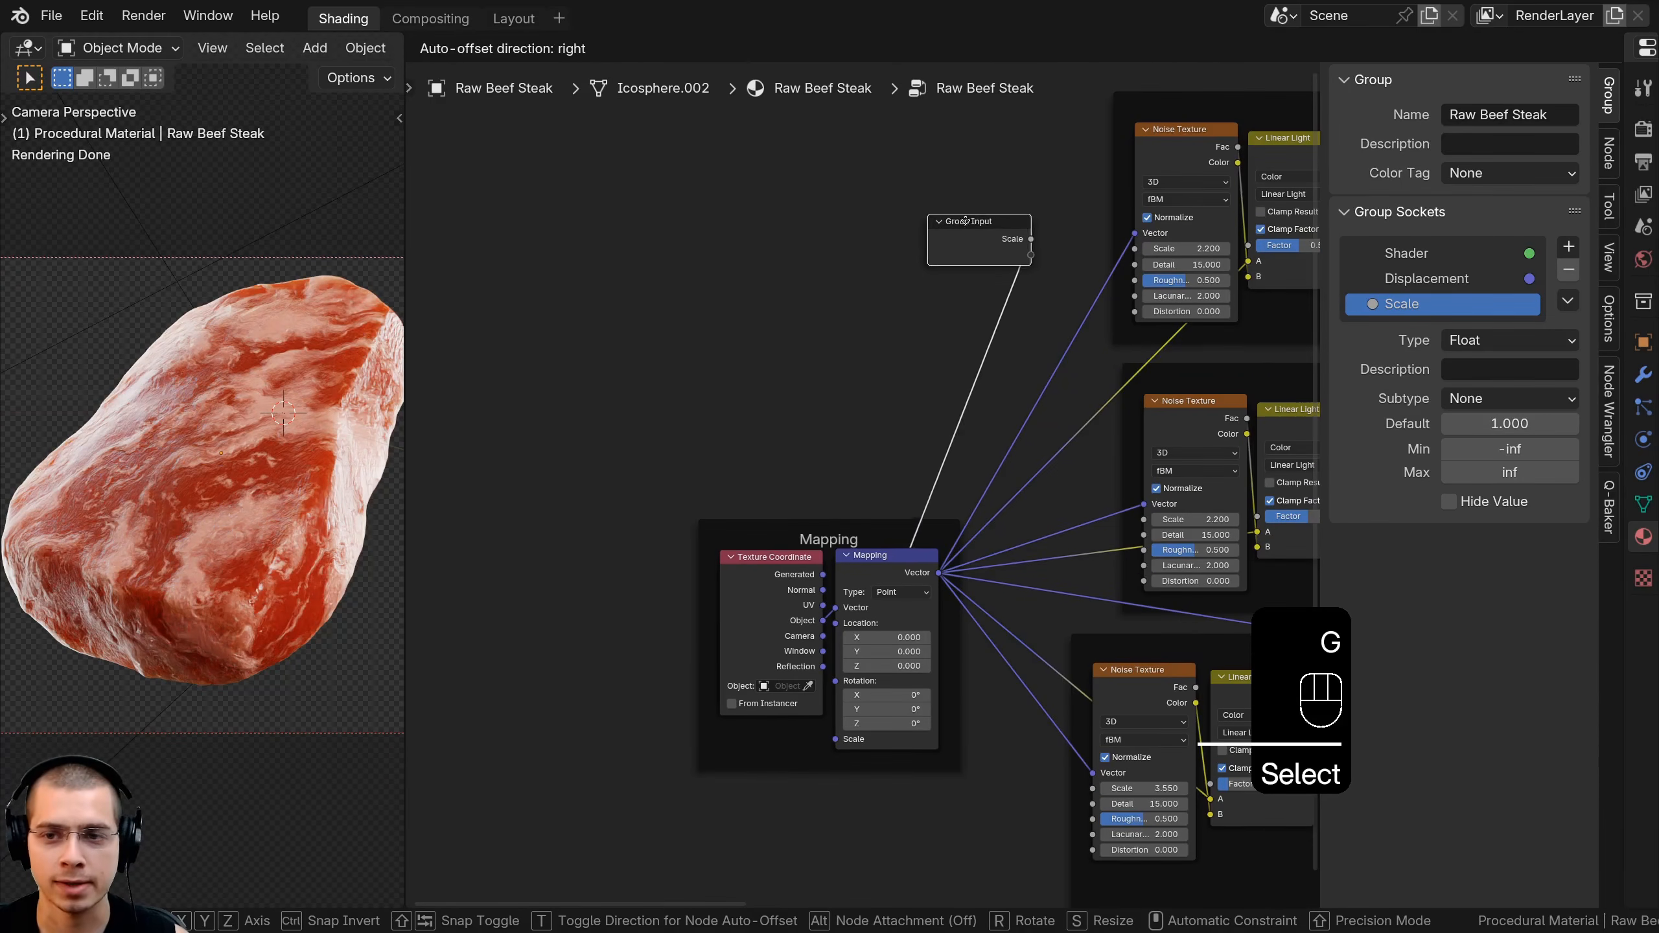
click(889, 262)
scroll(804, 452, up, 3)
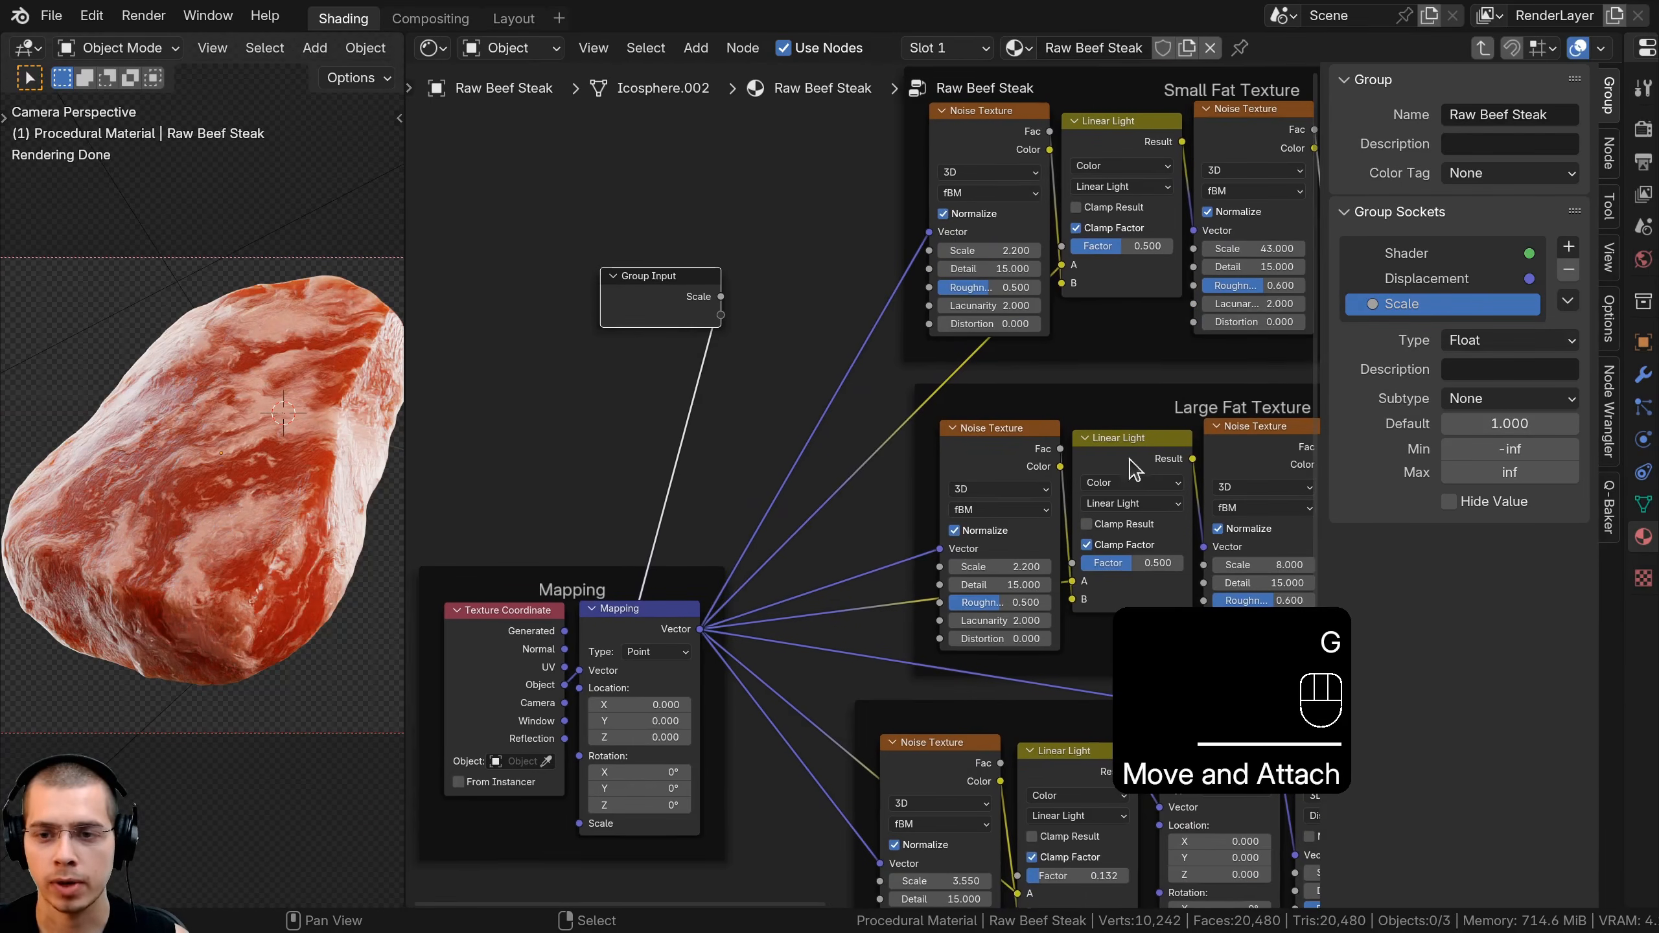
Expose the Scale of the first Noise Texture in the Large Fat Texture frame as a group input named "Large Fat Scale"
drag(939, 566, 906, 429)
drag(735, 323, 720, 316)
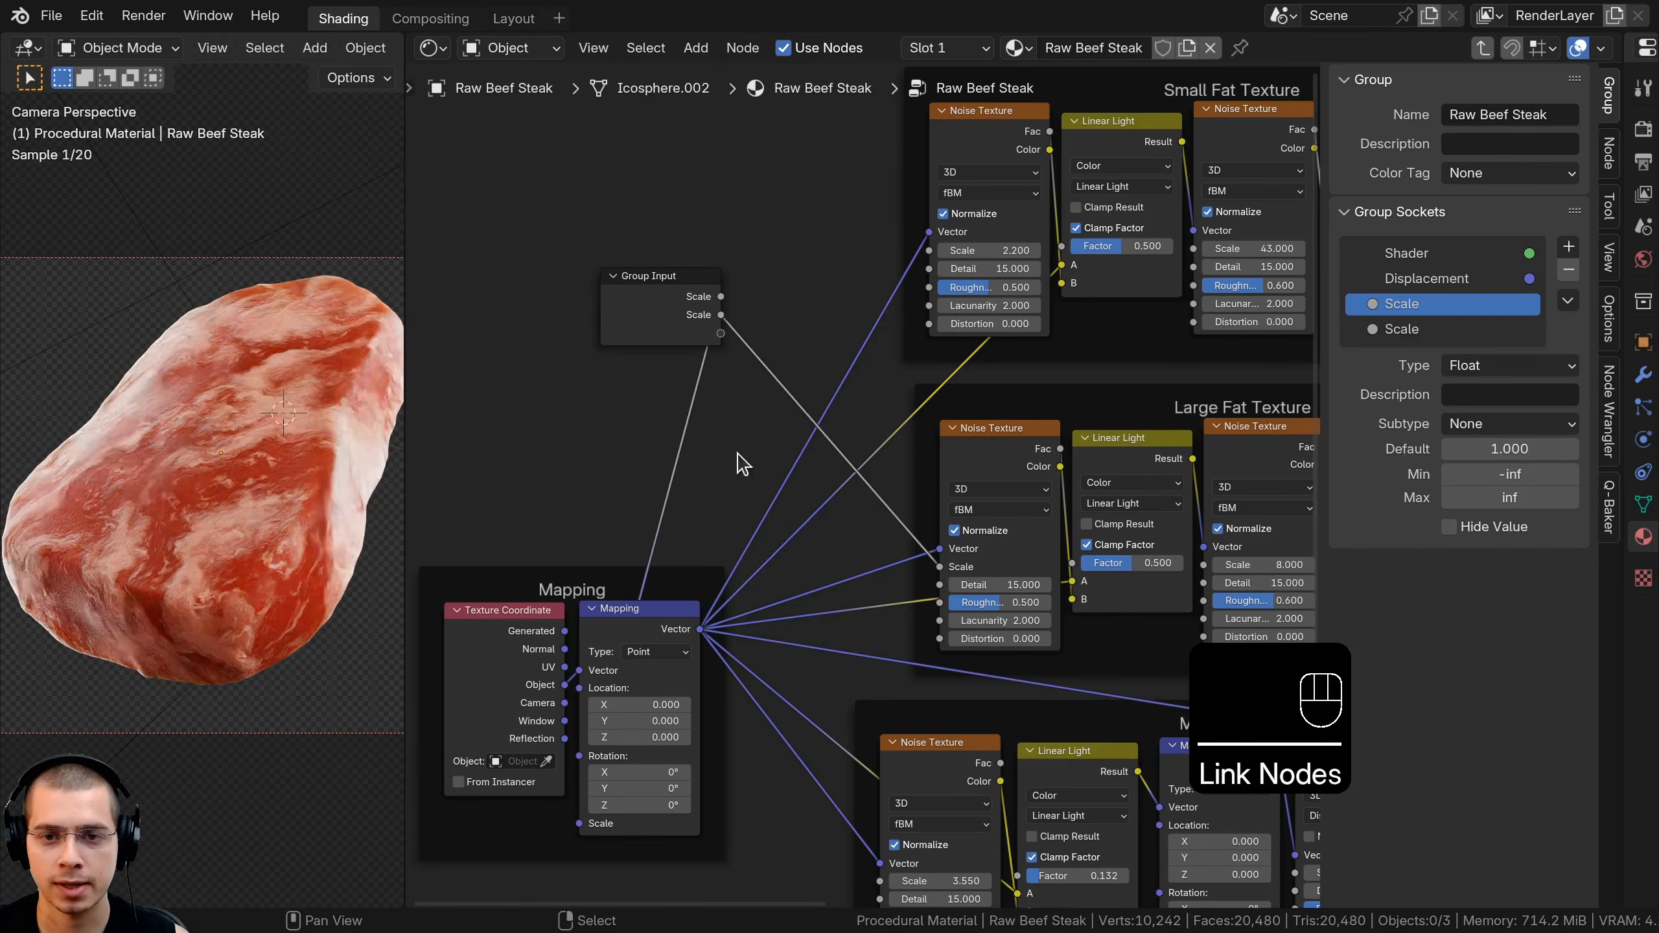
double_click(1387, 329)
text(La)
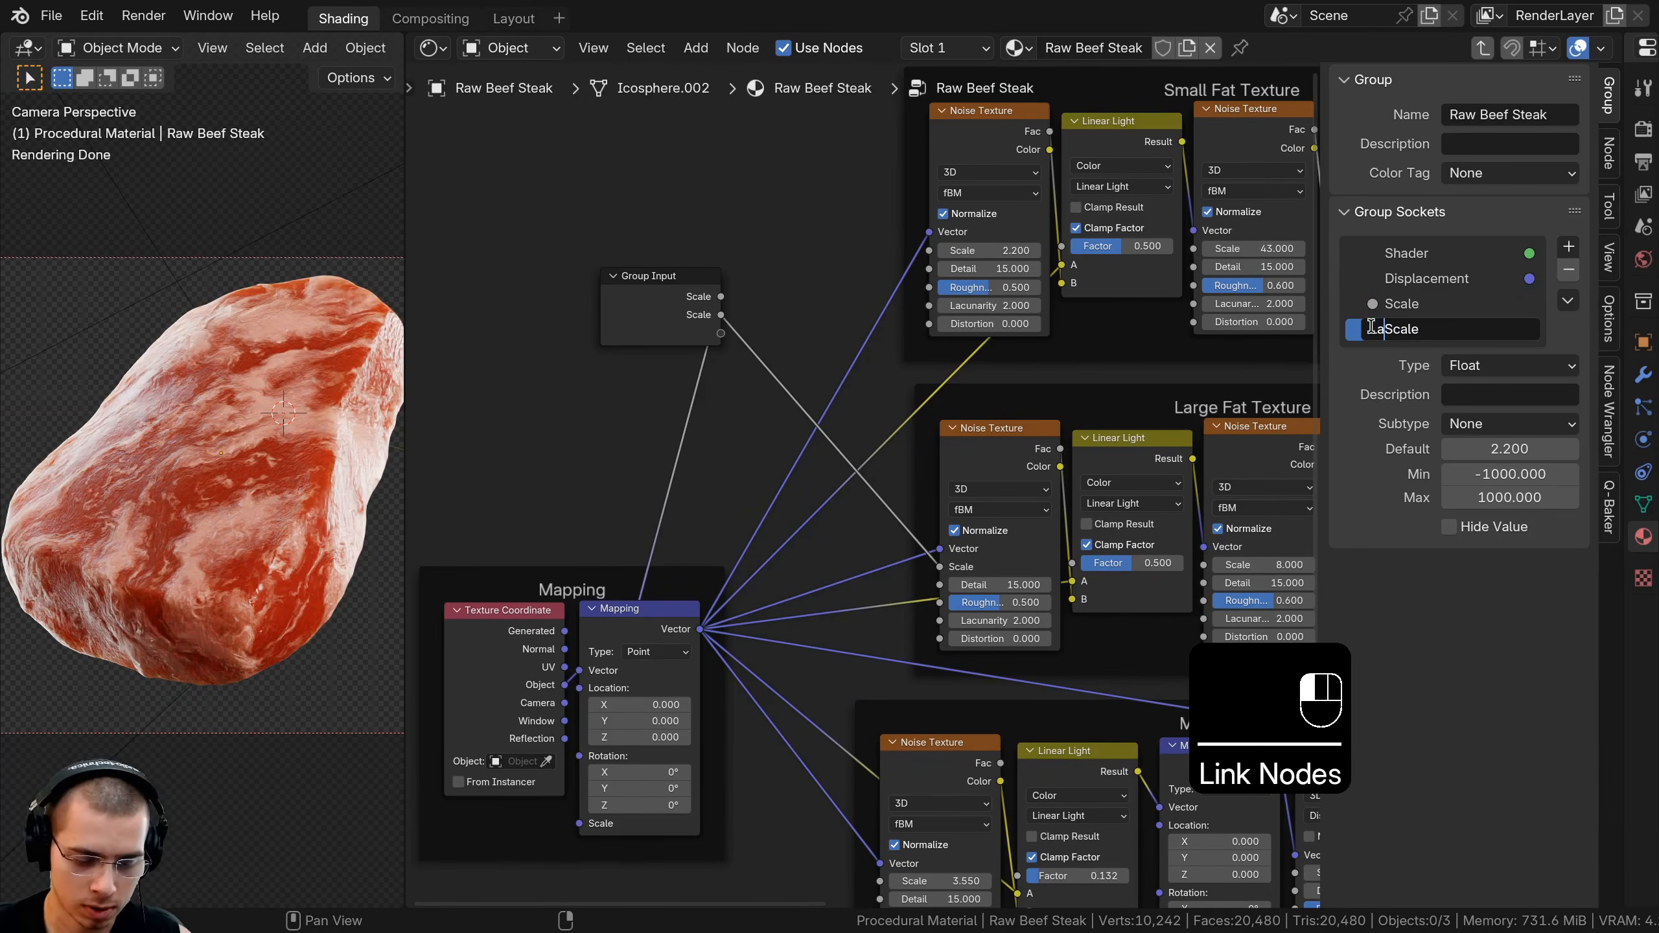
text(rge Fat)
key(Return)
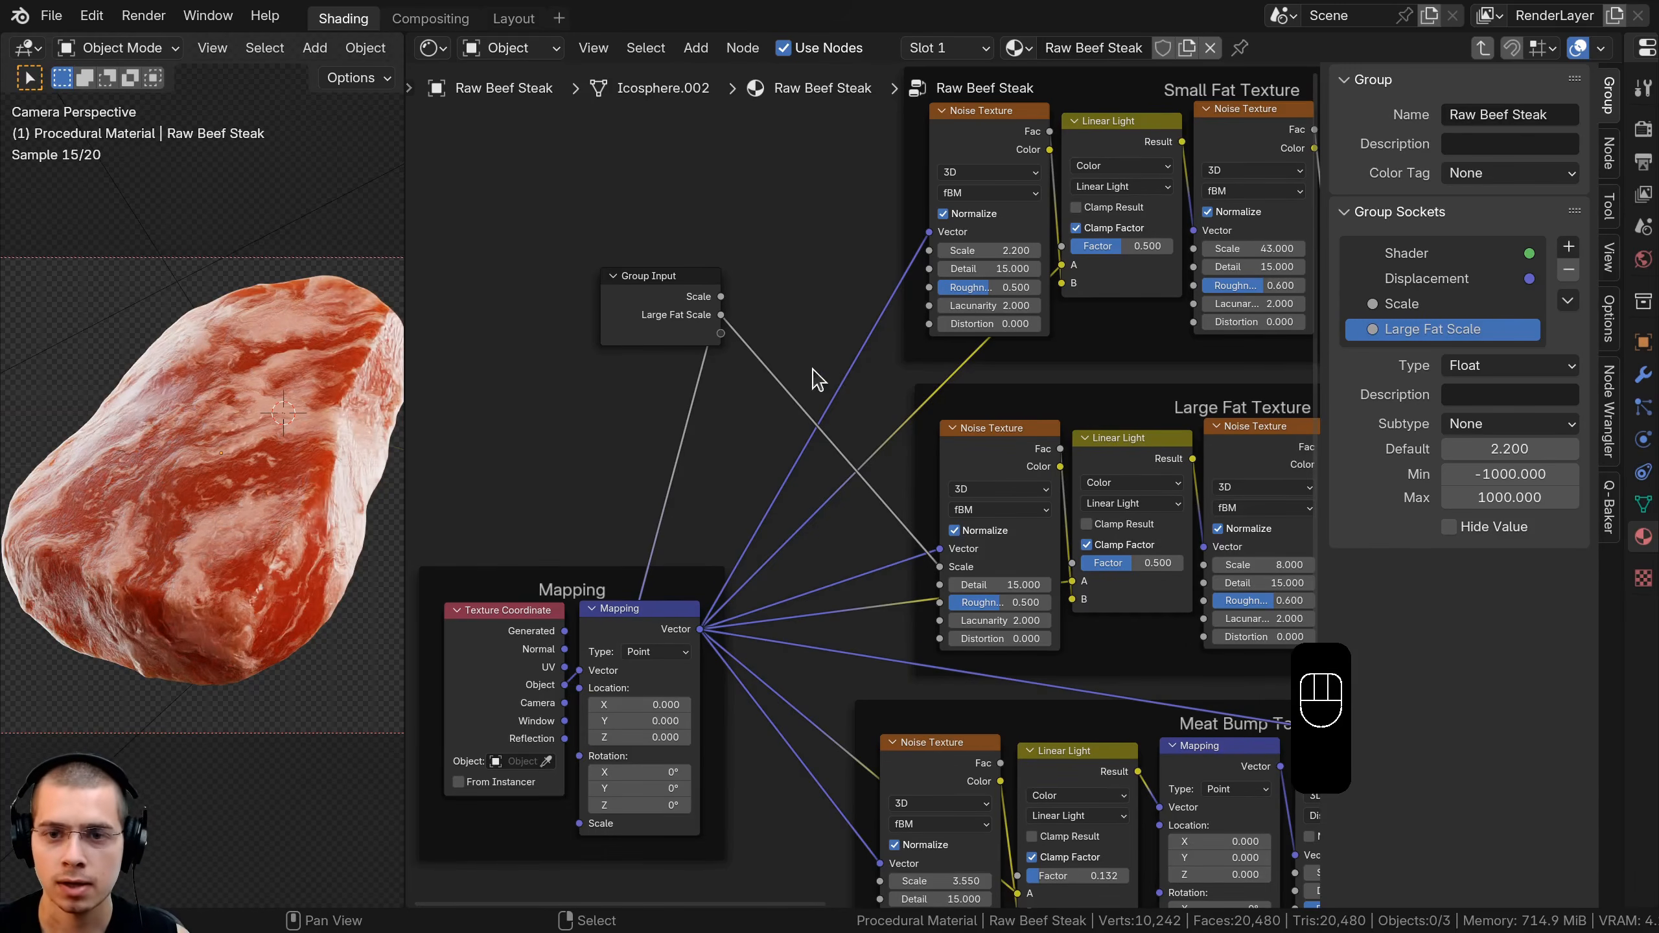
Expose the Scale of the first Noise Texture in the Small Fat Texture frame as a group input named "Small Fat Scale"
scroll(817, 379, up, 2)
drag(1001, 308, 684, 418)
click(1368, 353)
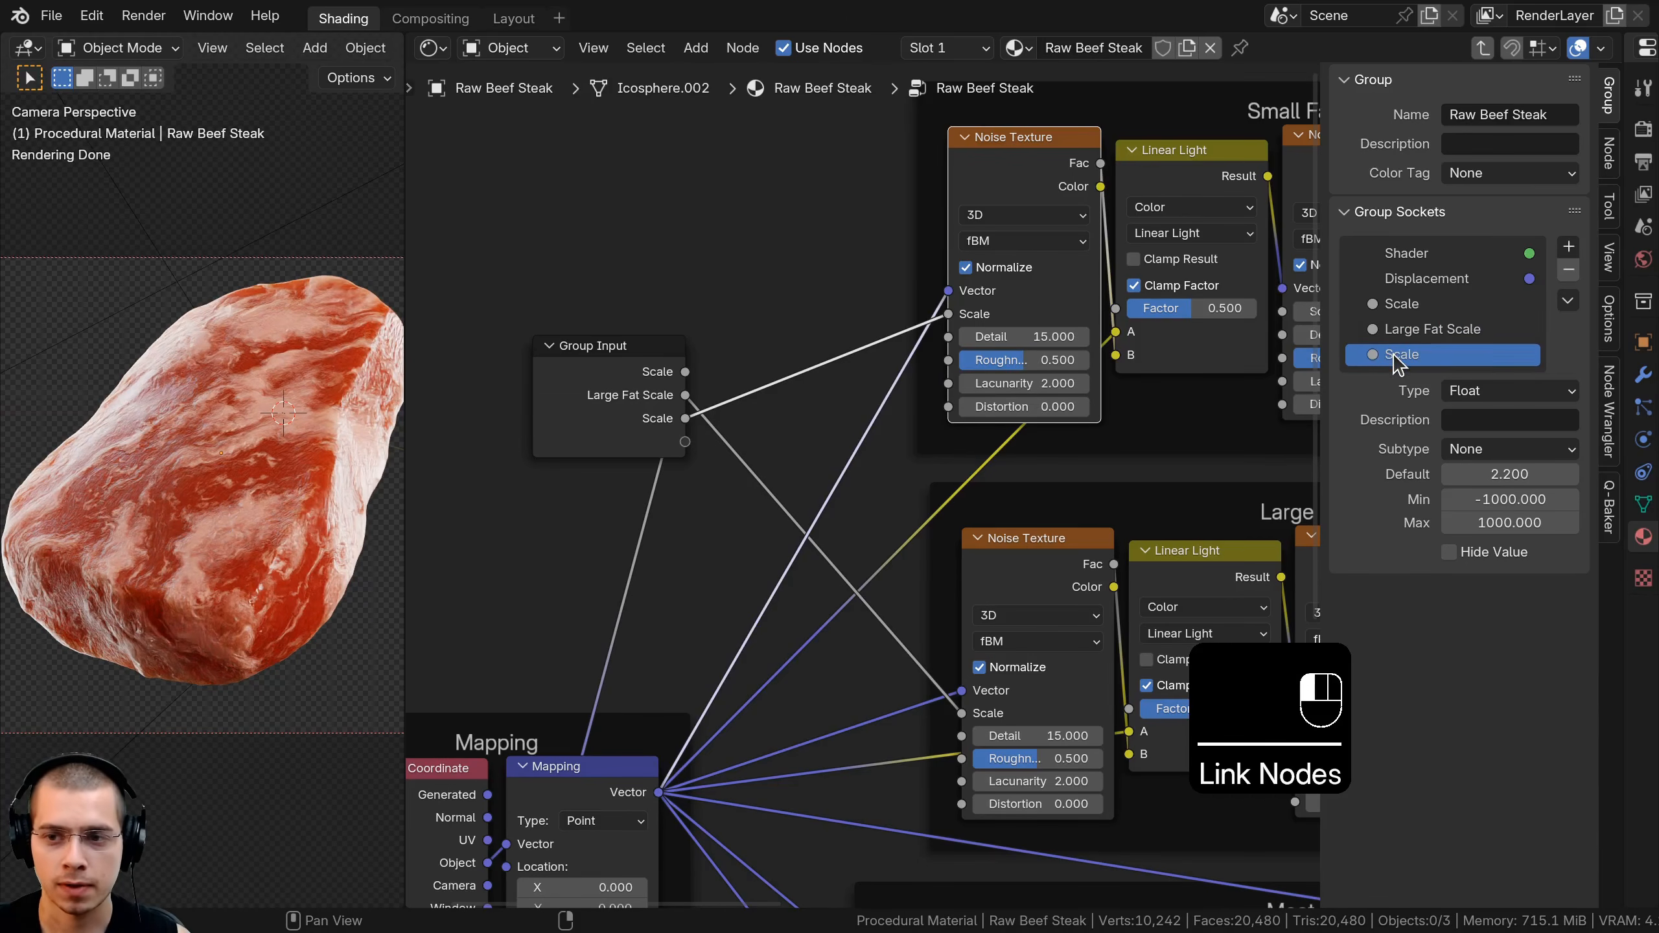
double_click(1374, 353)
text(Small )
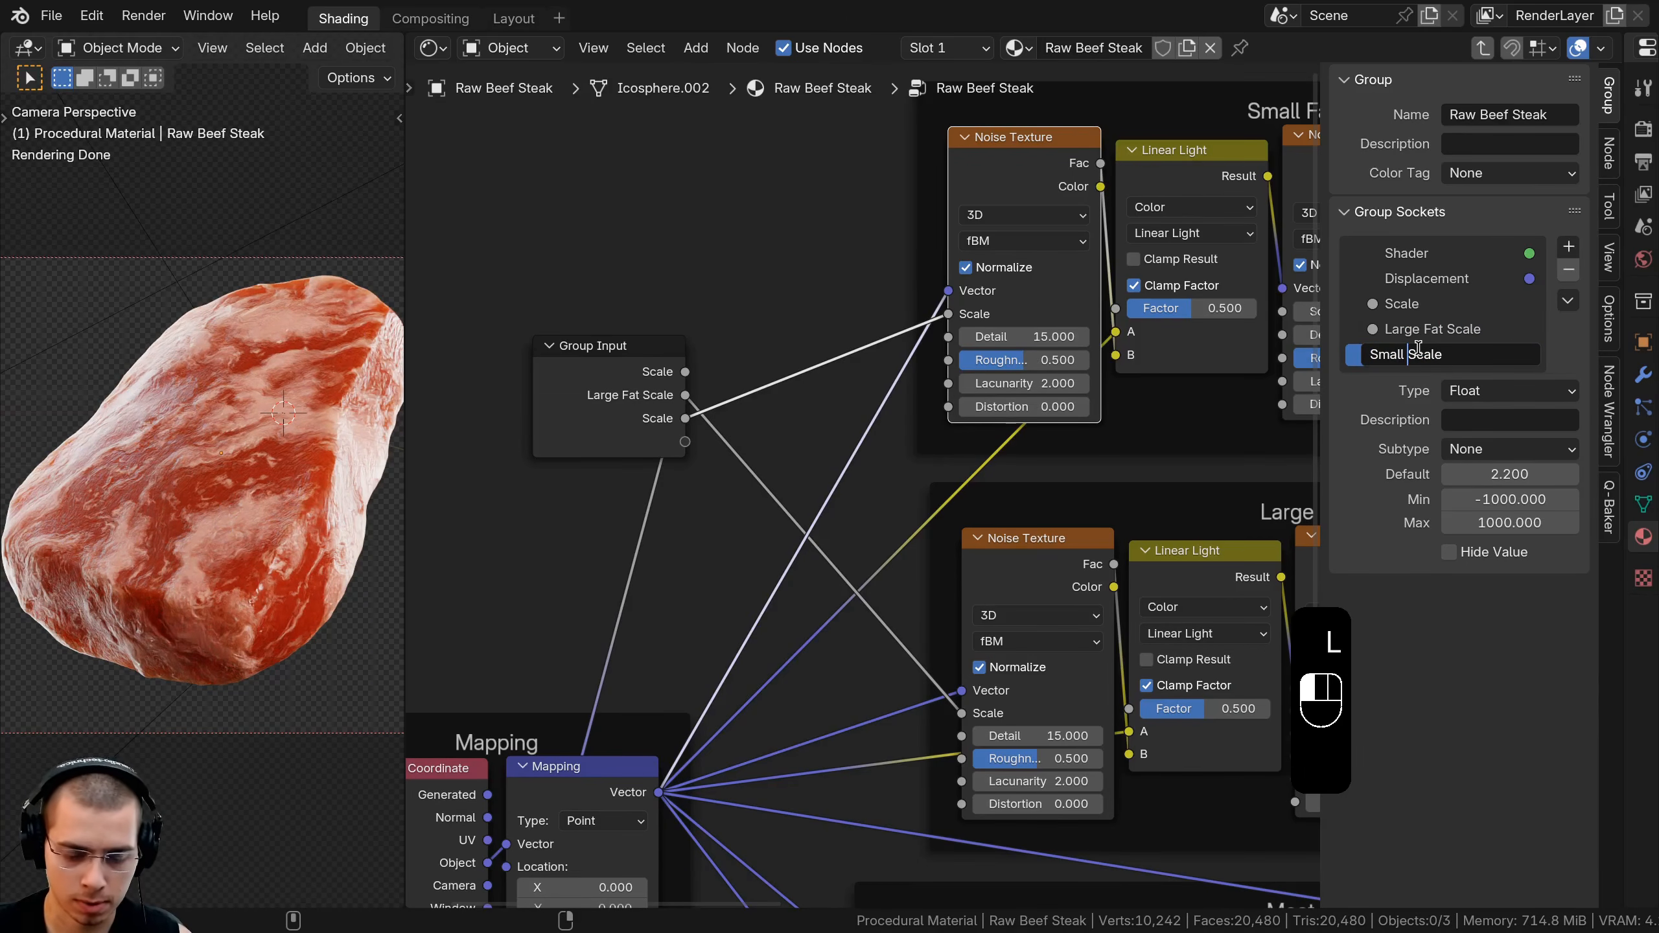
text(Fat)
key(Return)
Move the Group Input node beside the Small Fat Texture frame, just above the Add node
scroll(650, 440, down, 2)
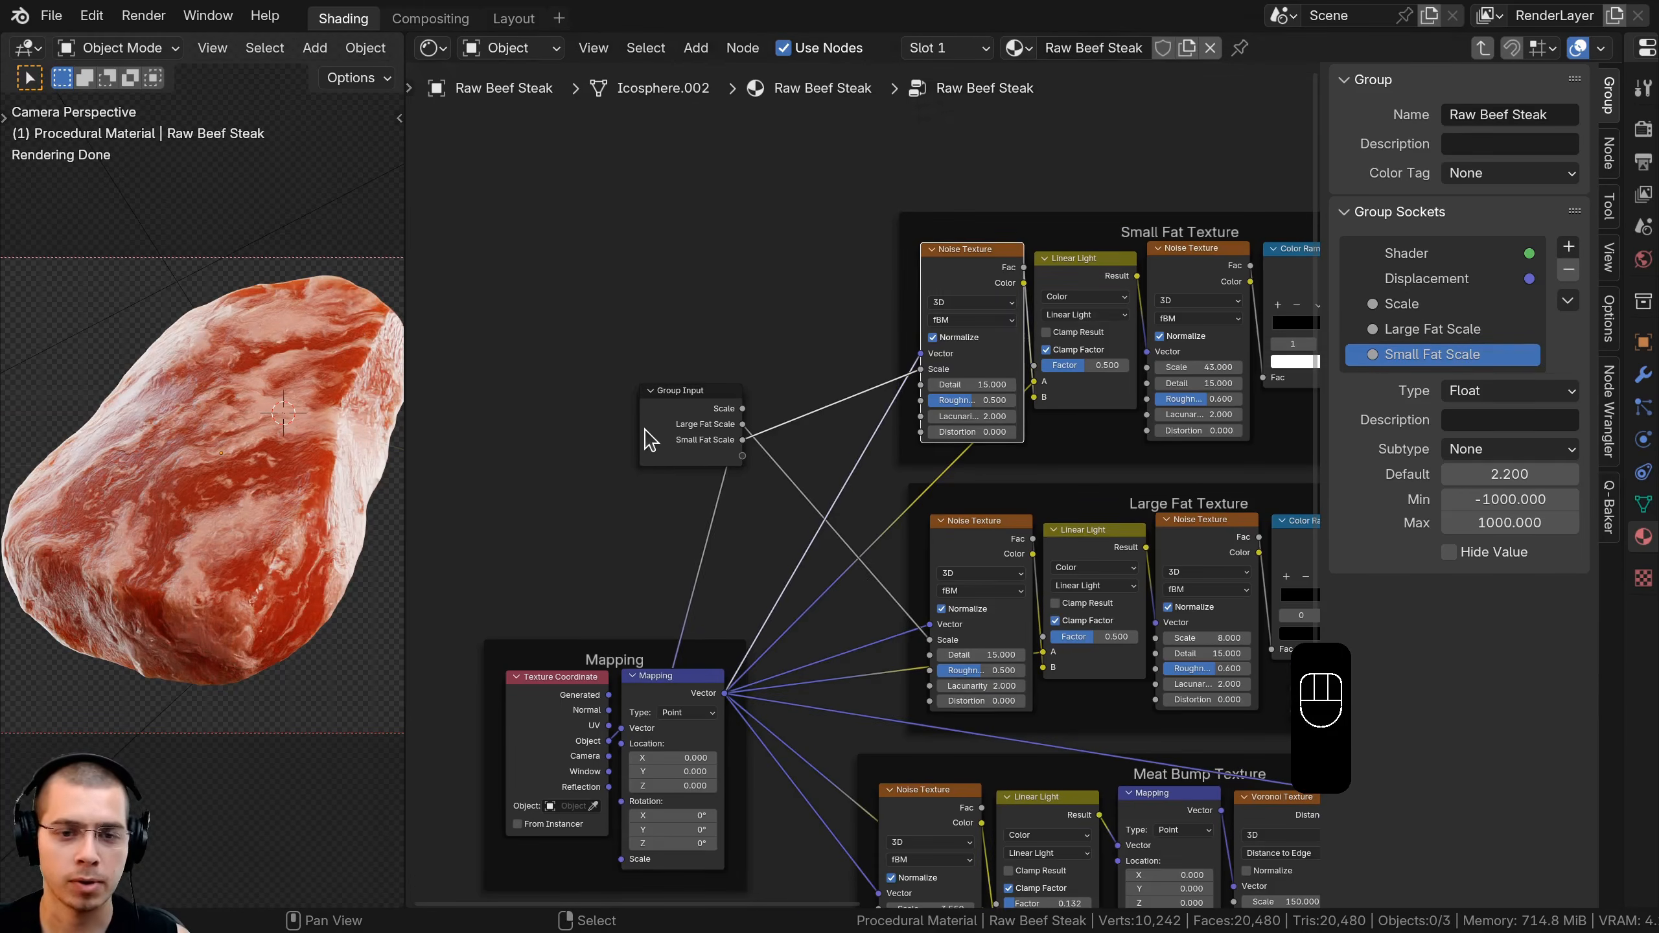
click(651, 440)
scroll(650, 439, down, 3)
key(g)
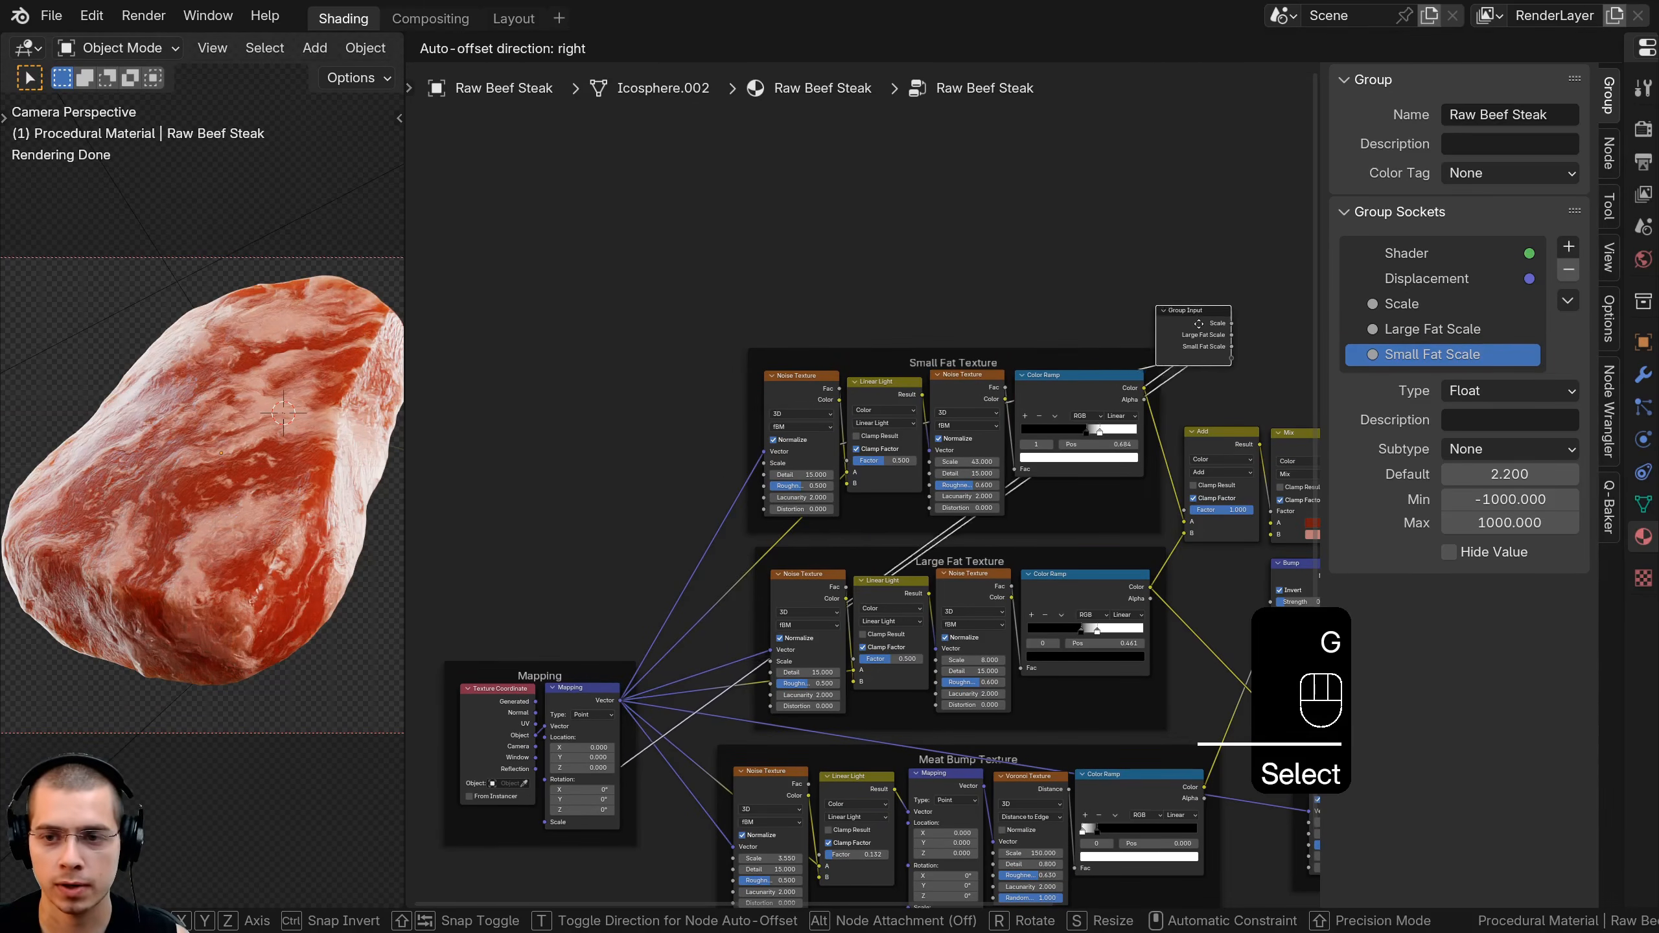
click(1216, 365)
scroll(843, 536, up, 3)
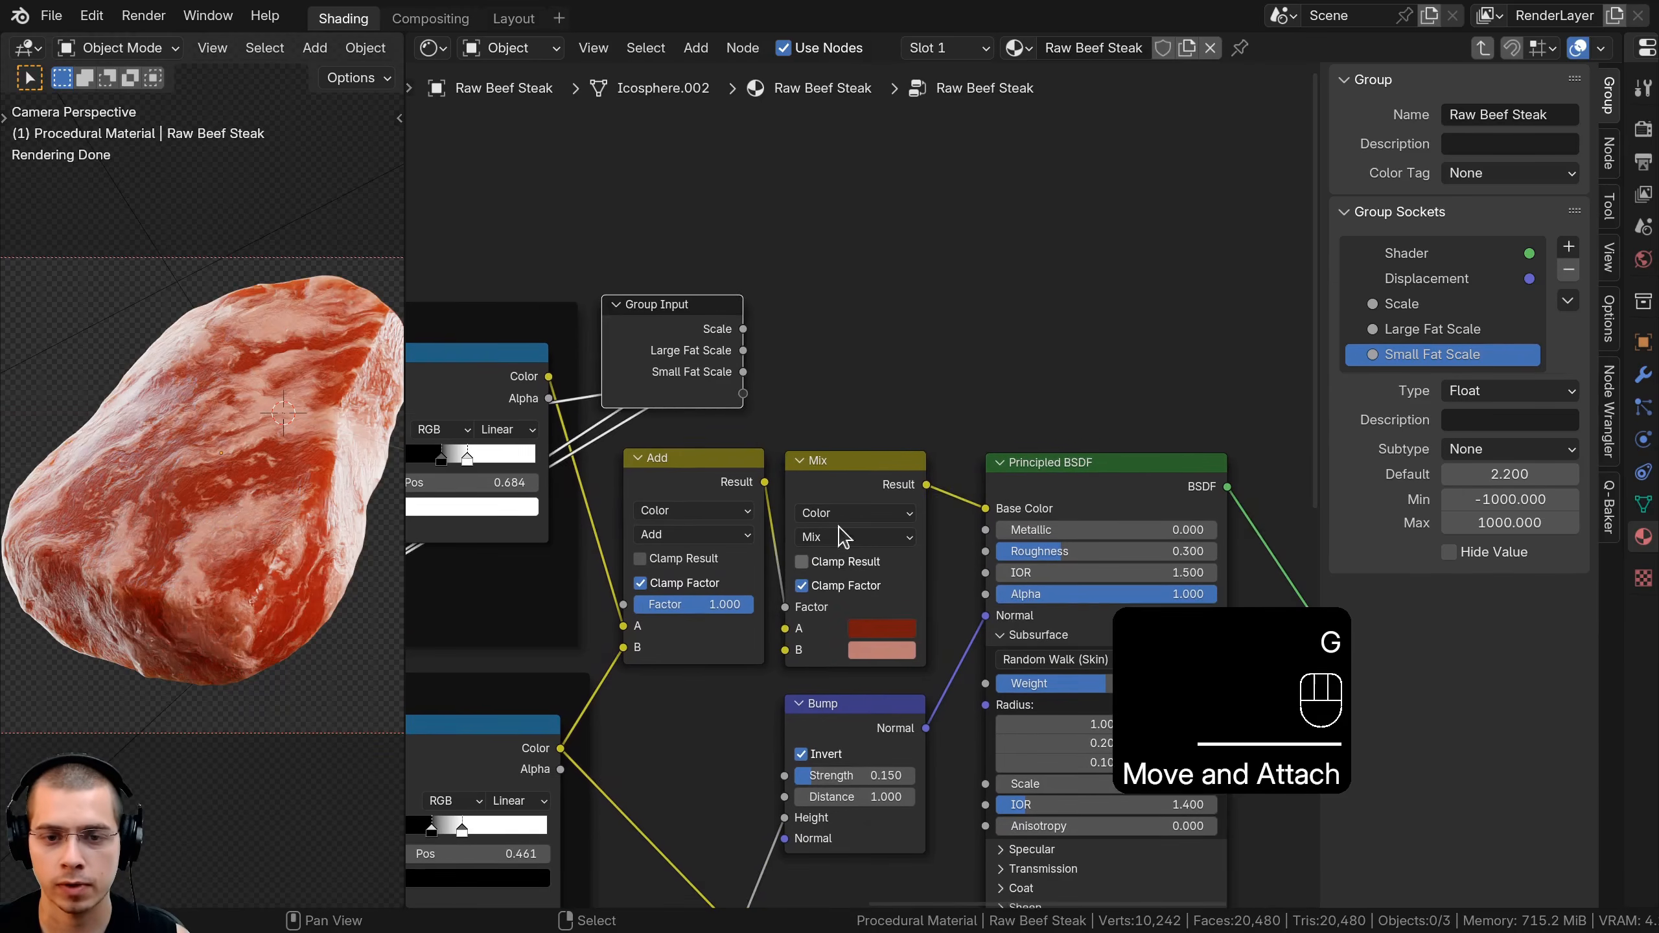
Expose the Mix node's A and B colors as group inputs by linking them to the Group Input node
click(829, 468)
scroll(829, 468, up, 1)
drag(864, 610, 814, 360)
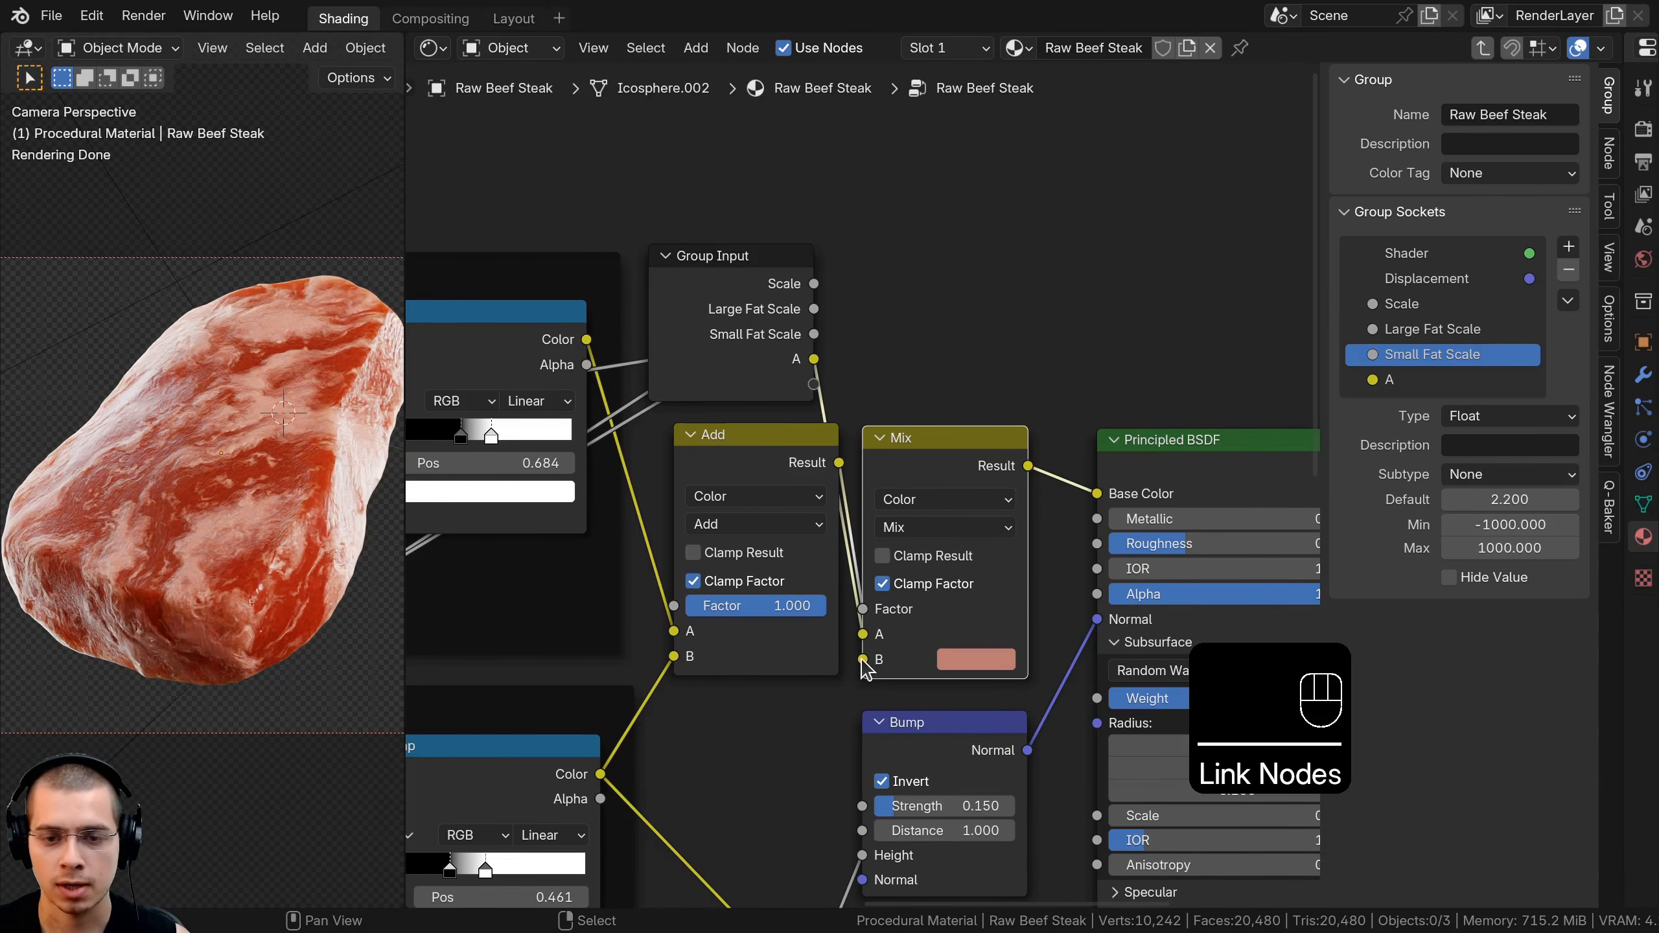
drag(862, 660, 766, 358)
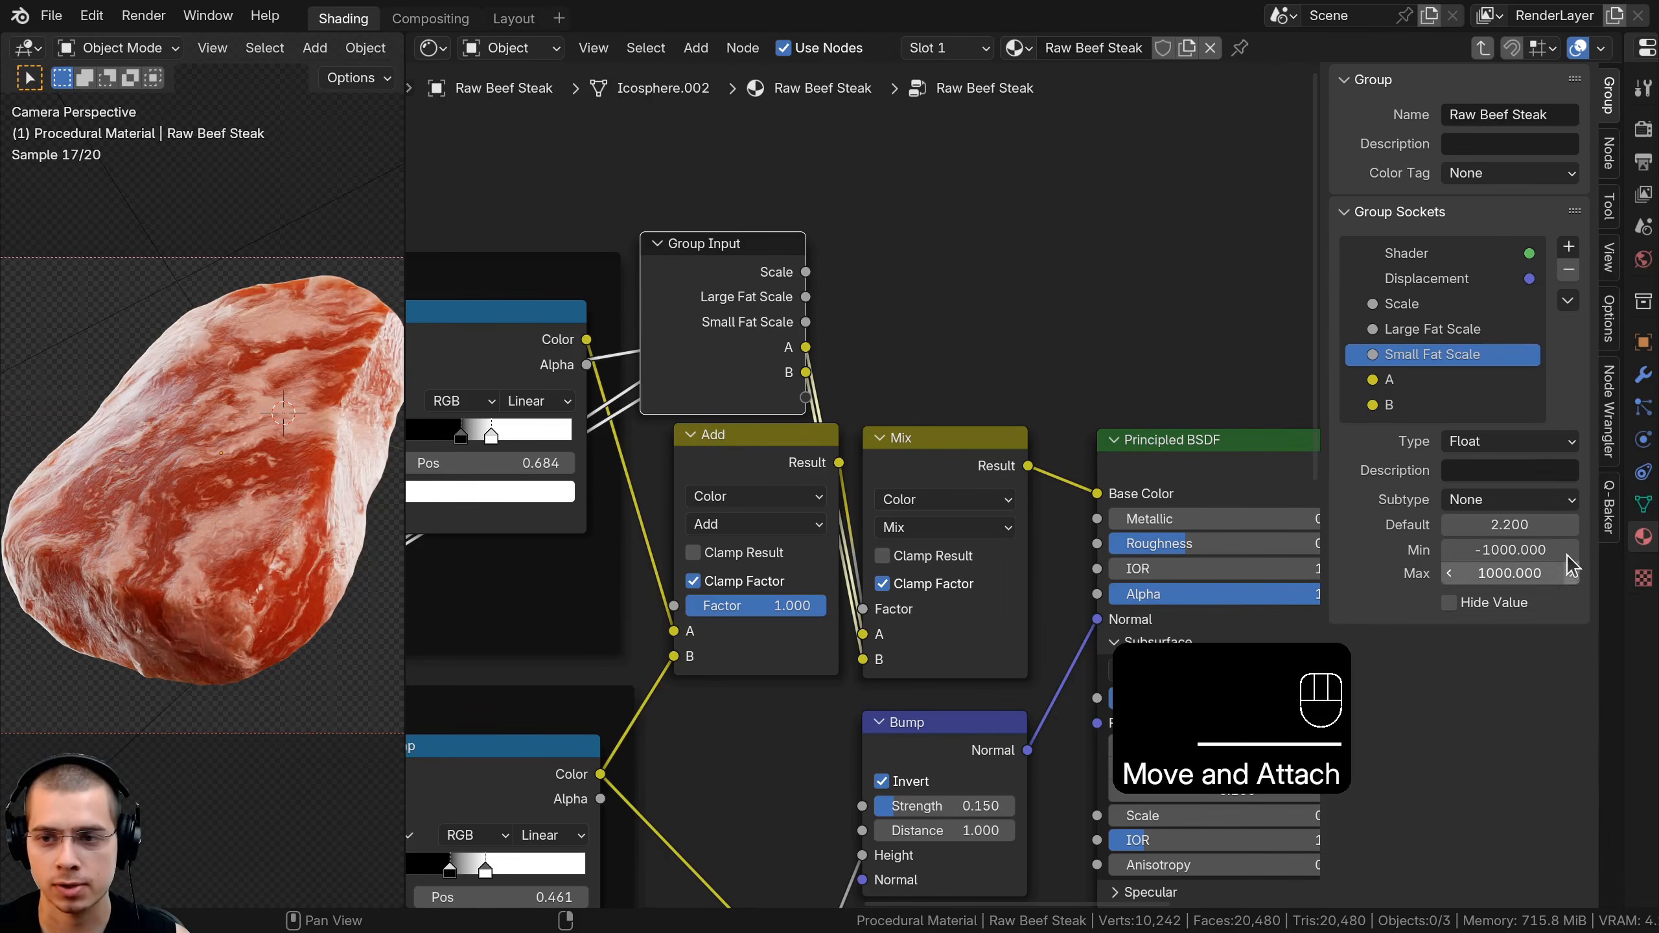
Rename the A group socket to "Meat Color" and the B group socket to "Fat Color"
double_click(1407, 380)
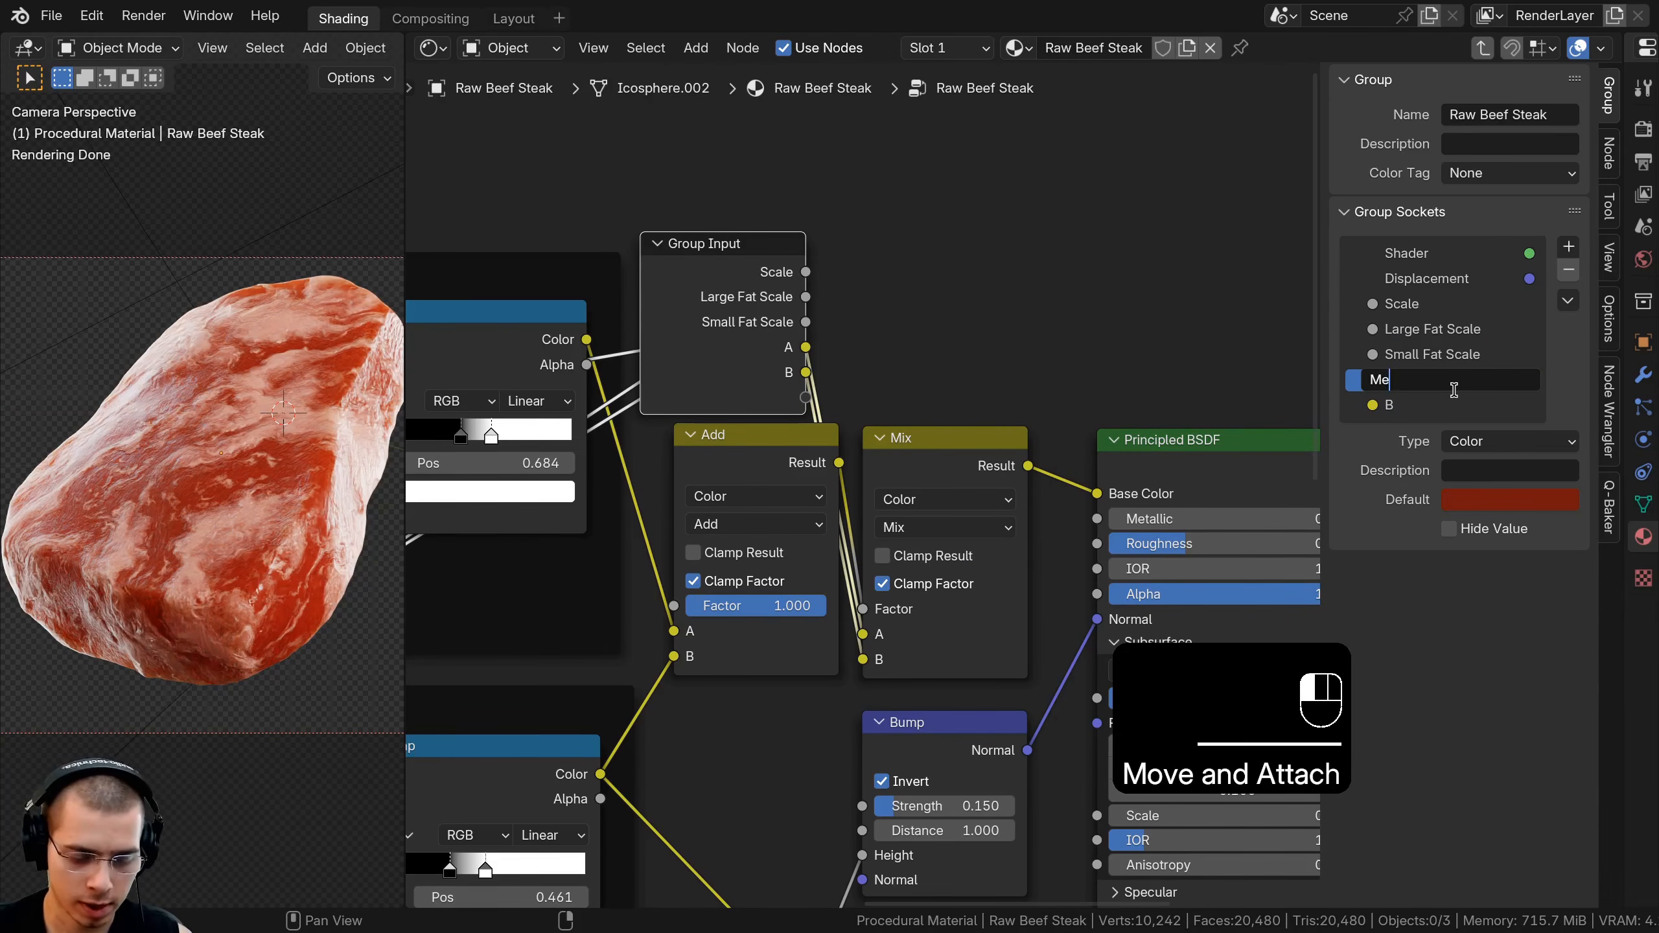
text(Meat Color)
key(Return)
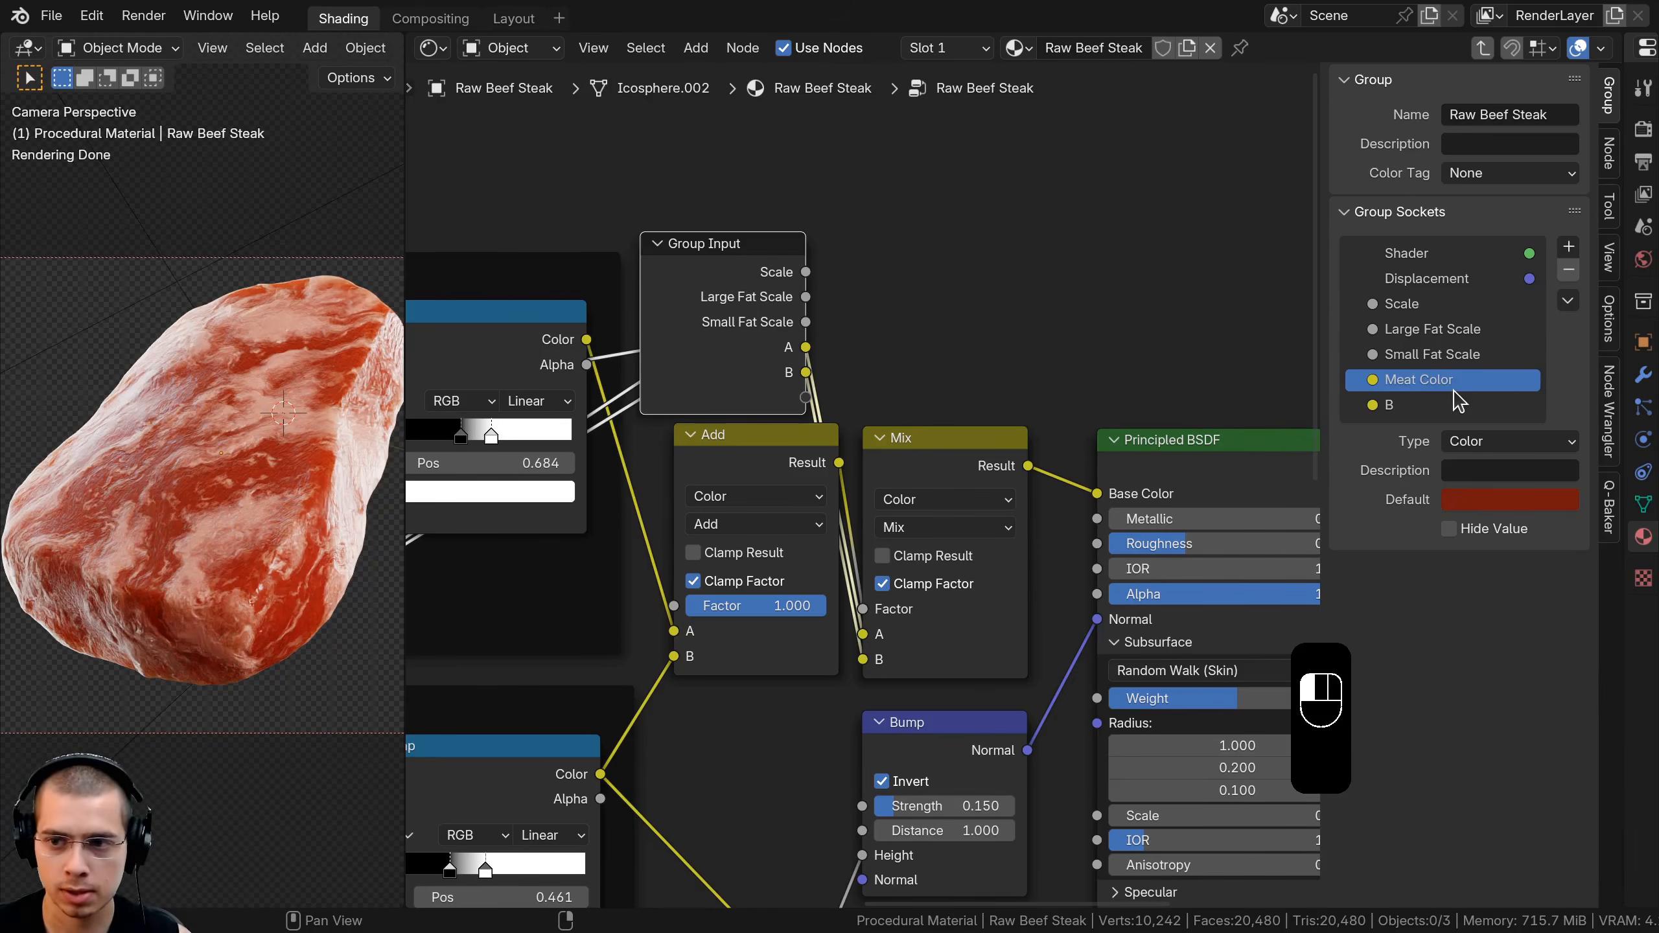
double_click(1475, 382)
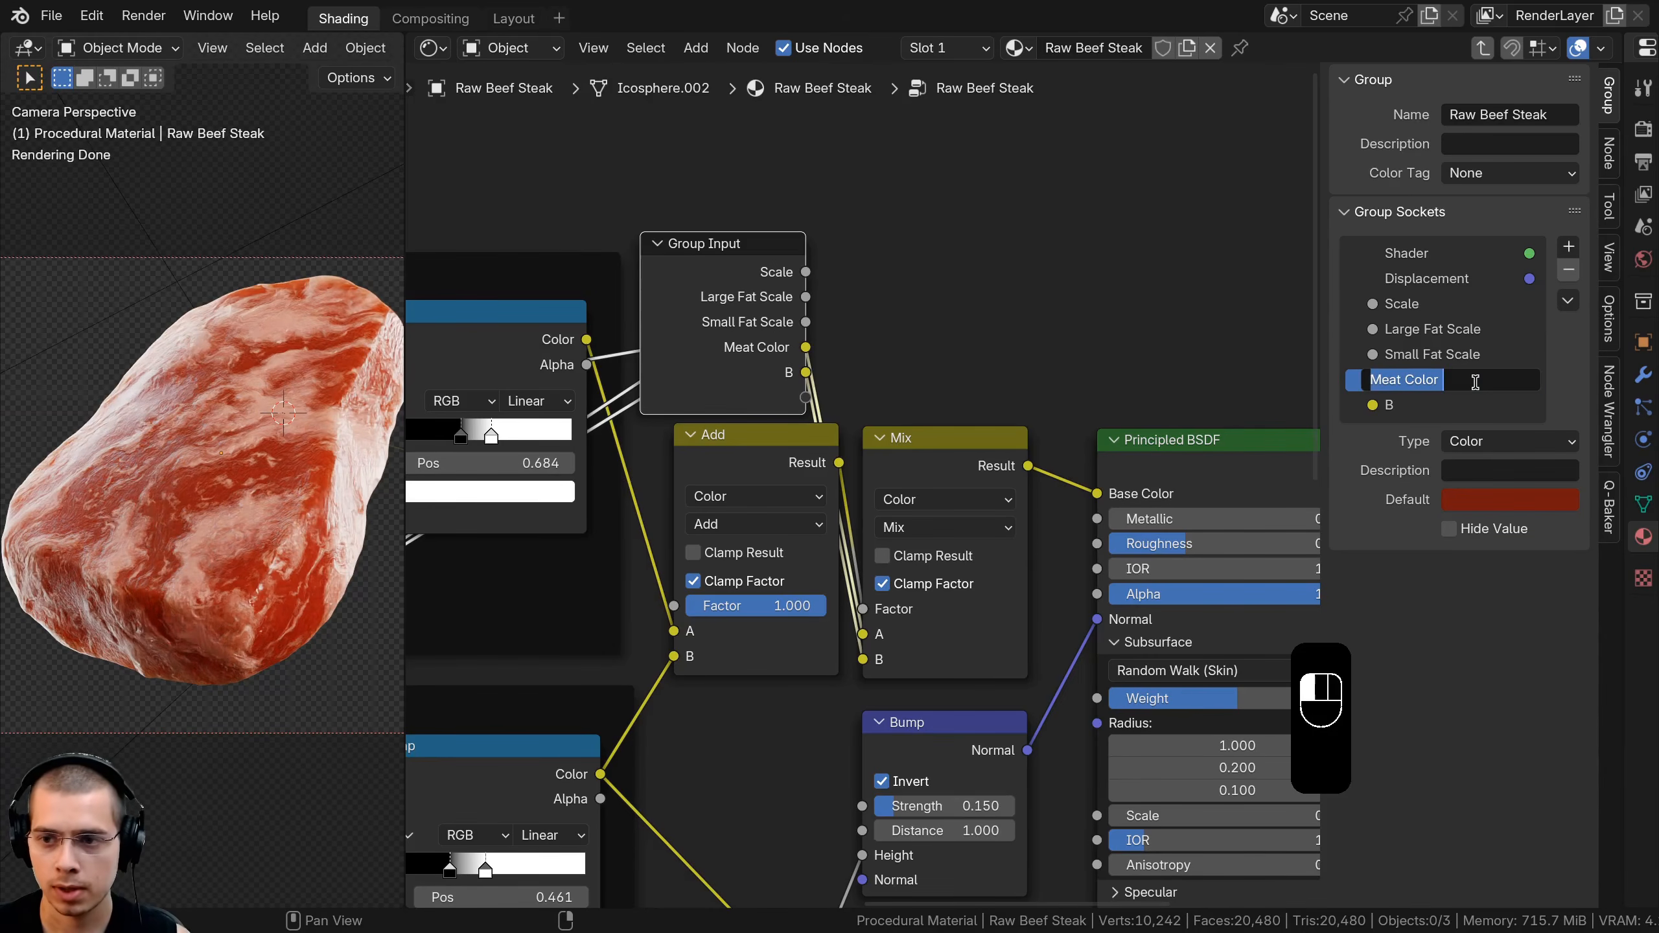
double_click(1408, 406)
text(Fat Col)
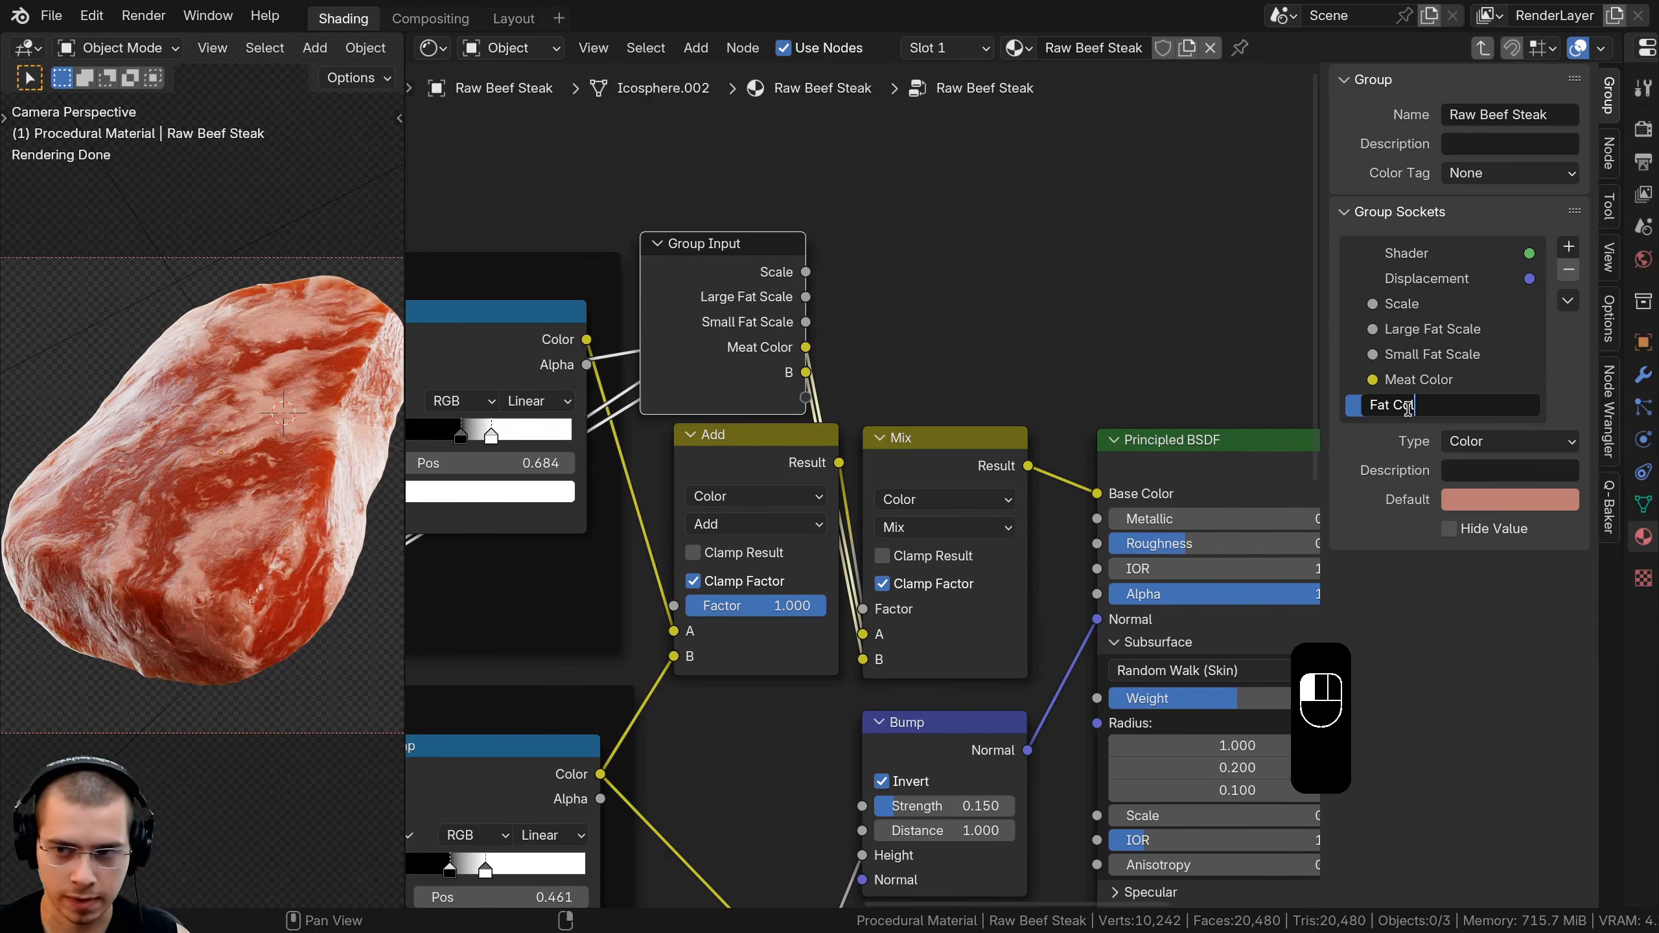
text(or)
key(Return)
key(Home)
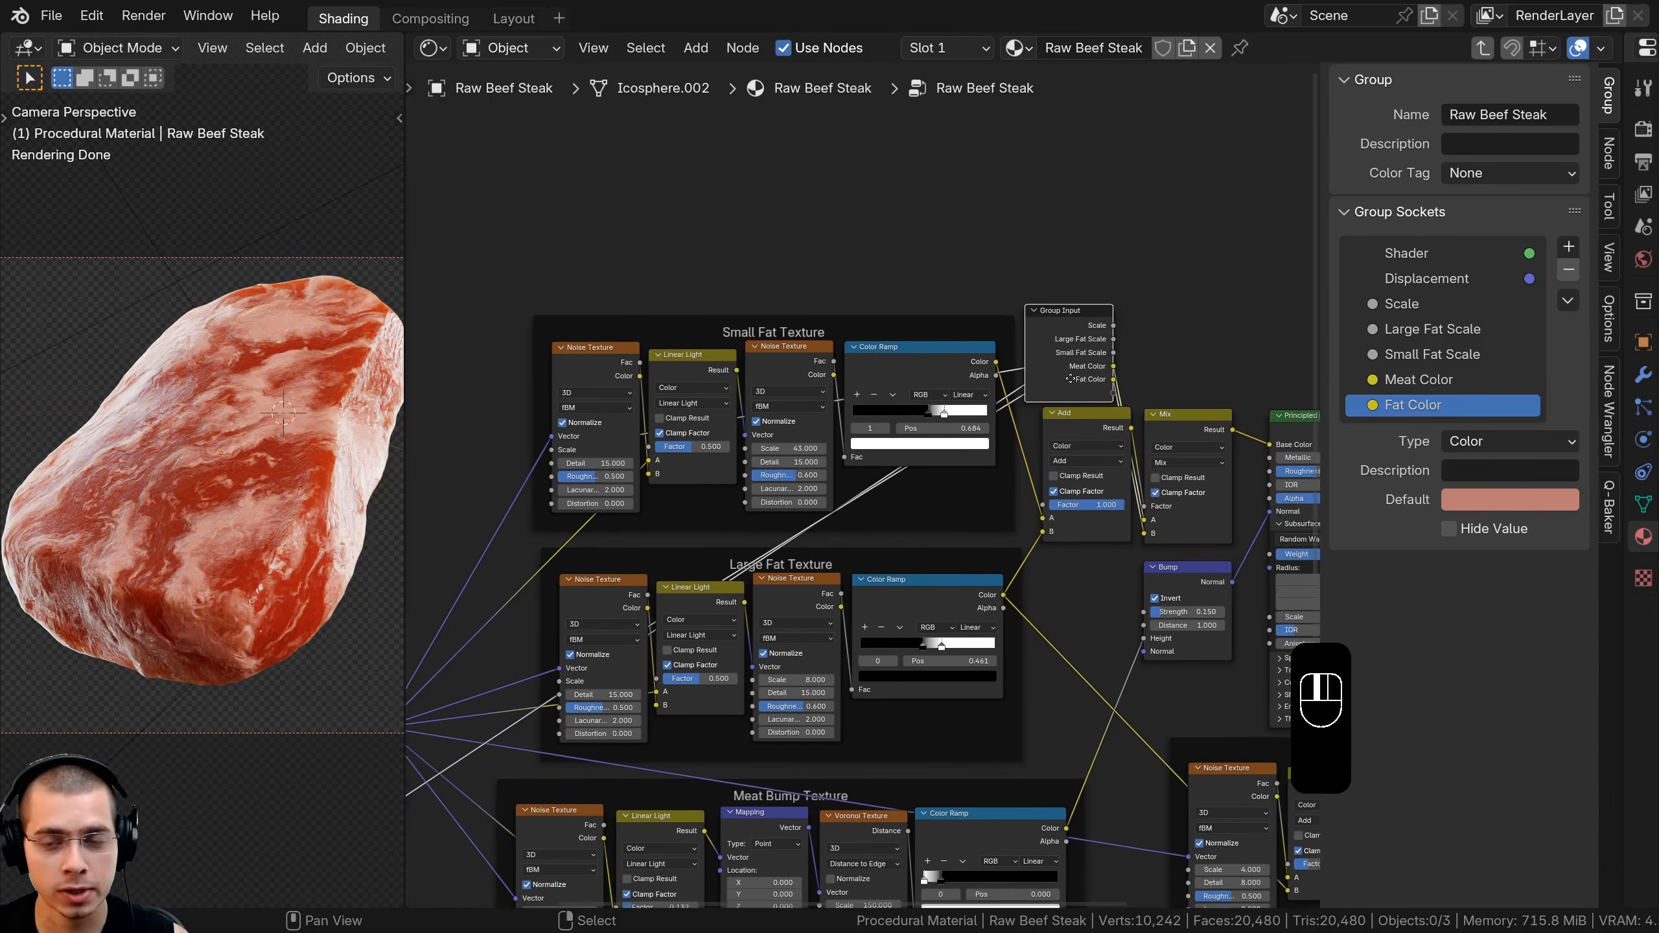
Move the Group Input node to the empty area above the Mapping frame, ahead of the Small Fat Texture frame
middle_drag(1071, 379, 1247, 322)
click(1247, 321)
key(g)
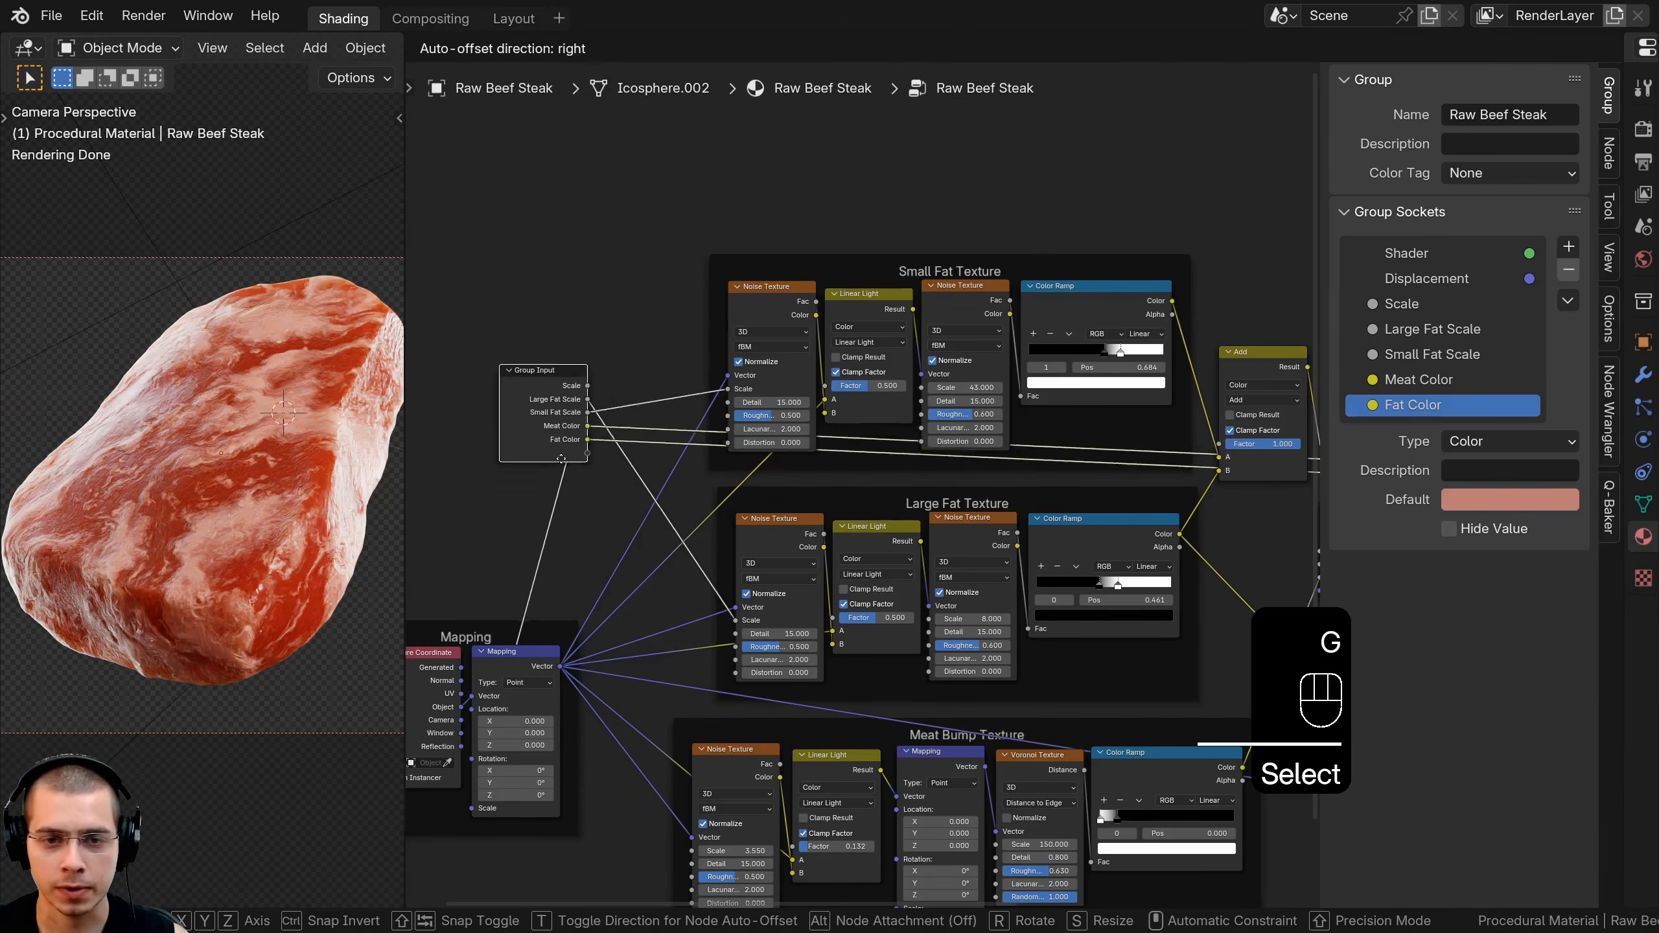
click(597, 485)
middle_drag(868, 379, 951, 380)
scroll(960, 366, up, 3)
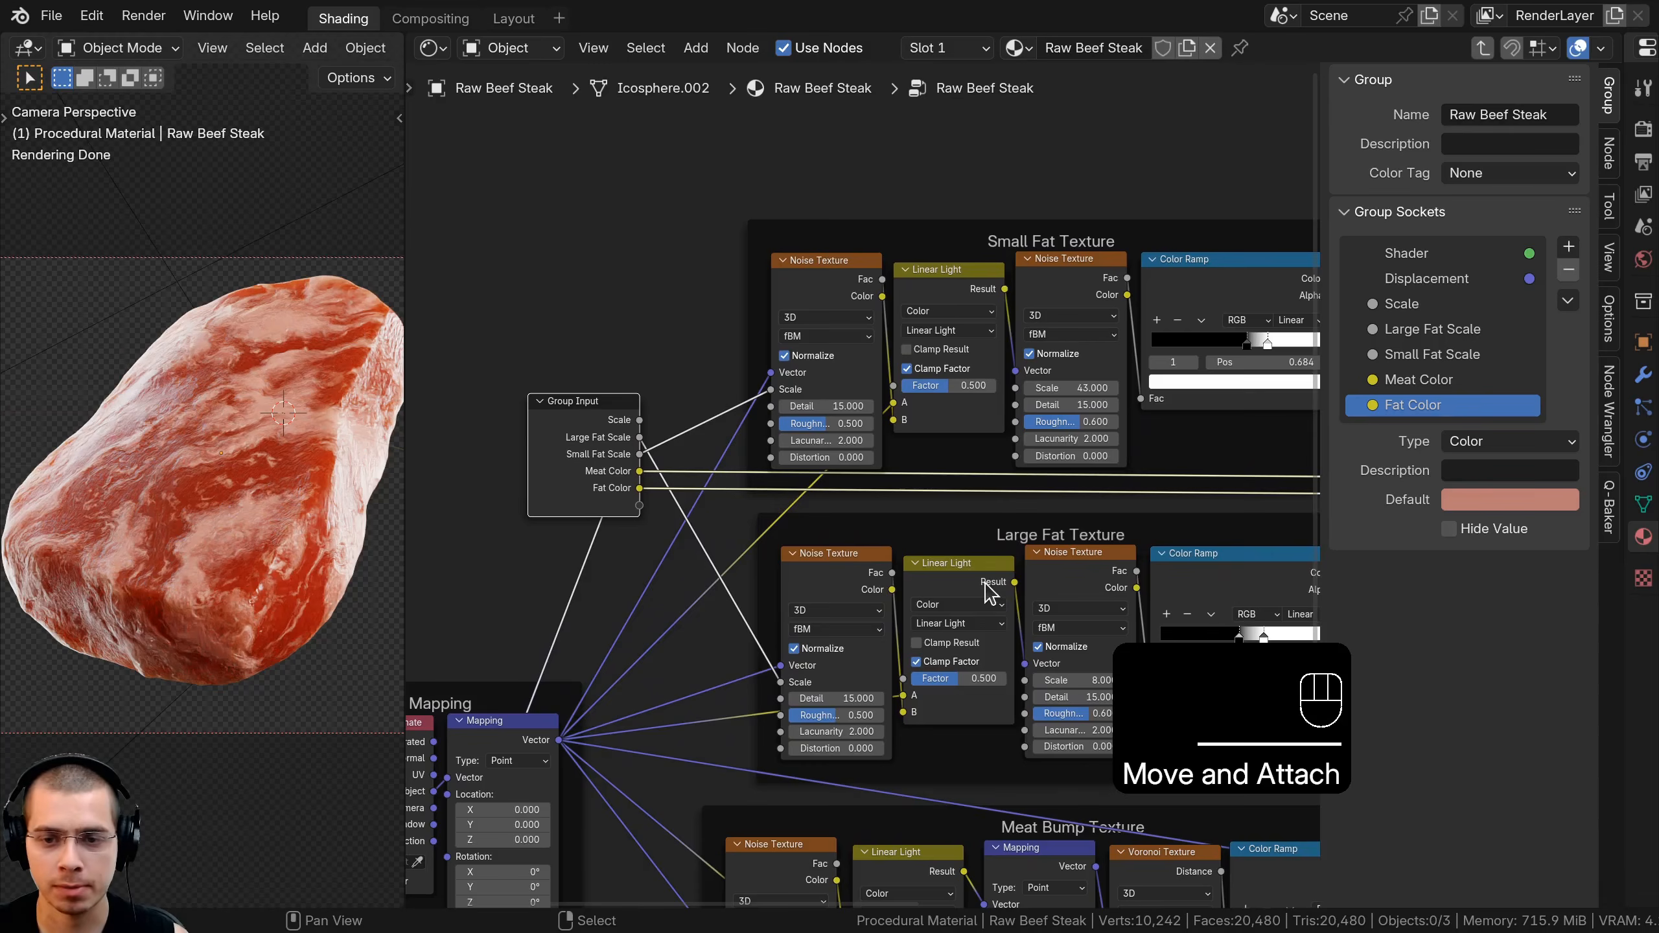
Expose the Factor of the Linear Light nodes in the Large Fat and Small Fat Texture frames through one shared group input
middle_drag(913, 579, 917, 561)
scroll(868, 458, up, 1)
mouse_move(962, 346)
mouse_down()
mouse_move(1020, 346)
mouse_move(940, 346)
mouse_up()
right_click(941, 347)
drag(957, 687, 753, 408)
right_click(933, 691)
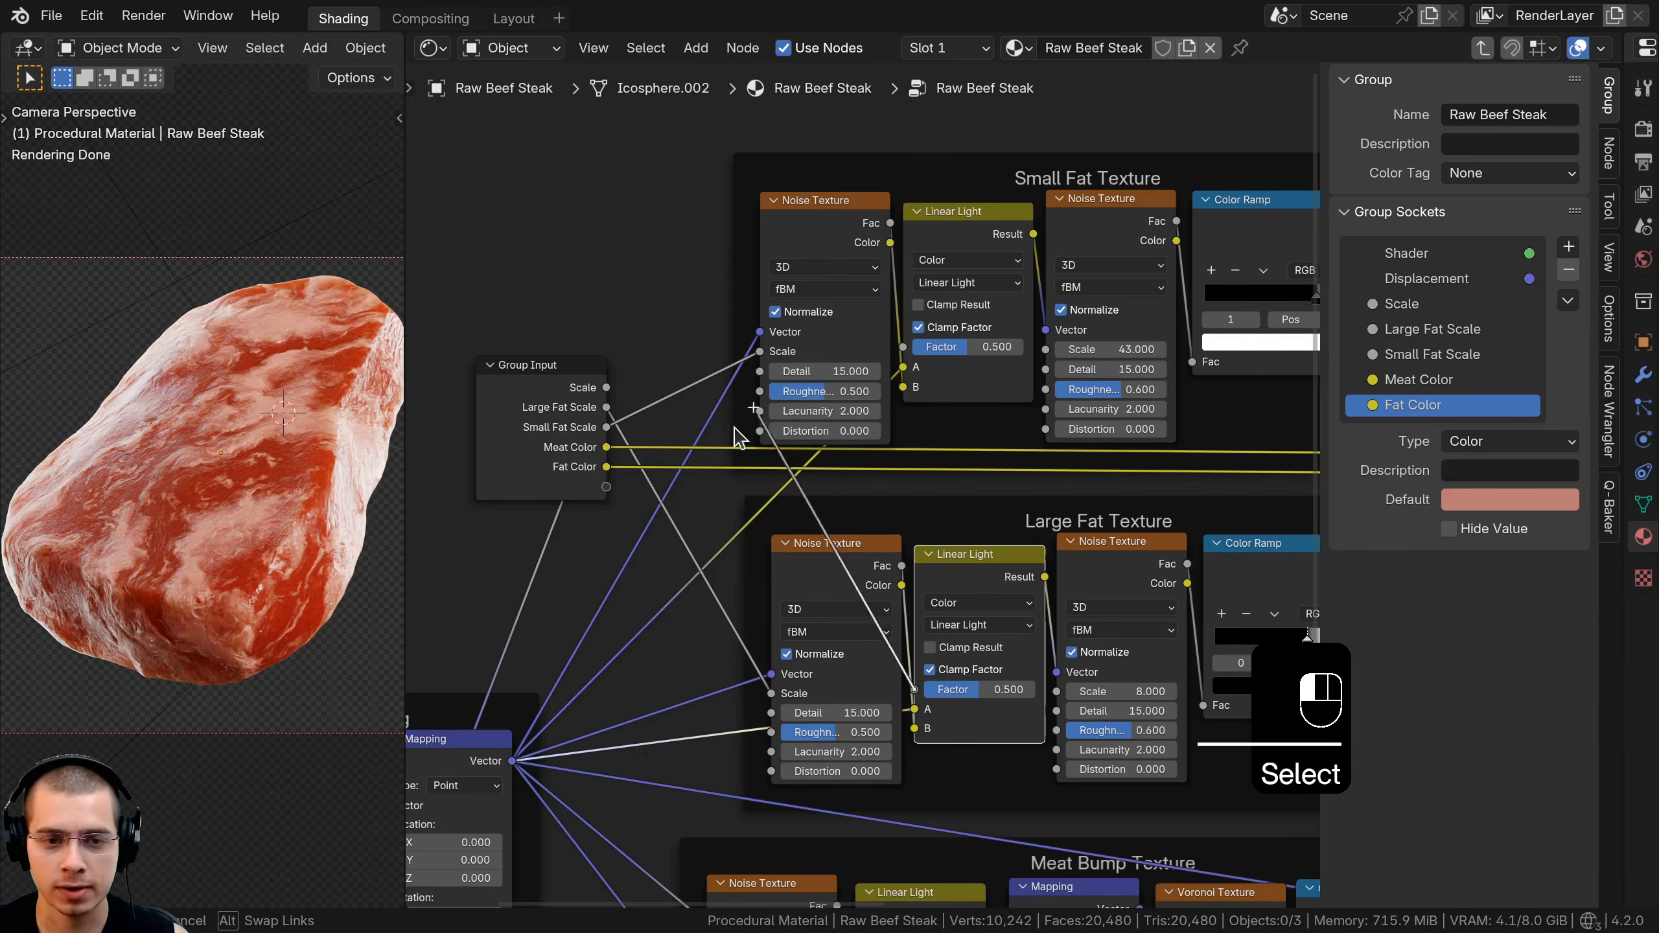
drag(610, 496, 606, 488)
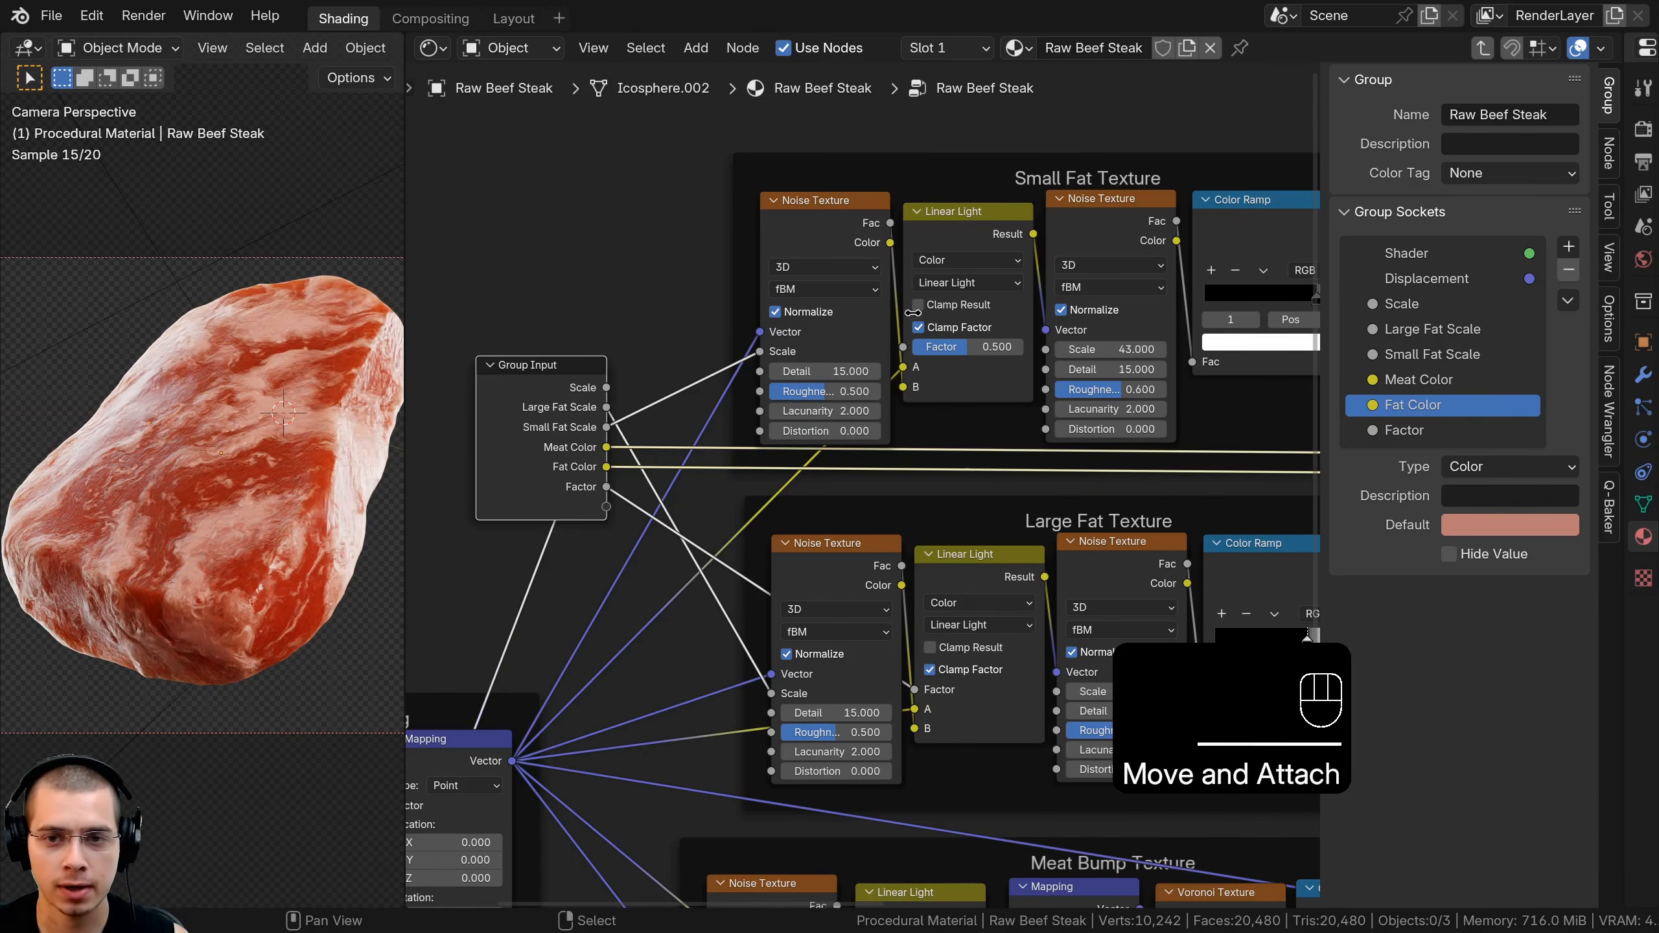
click(983, 225)
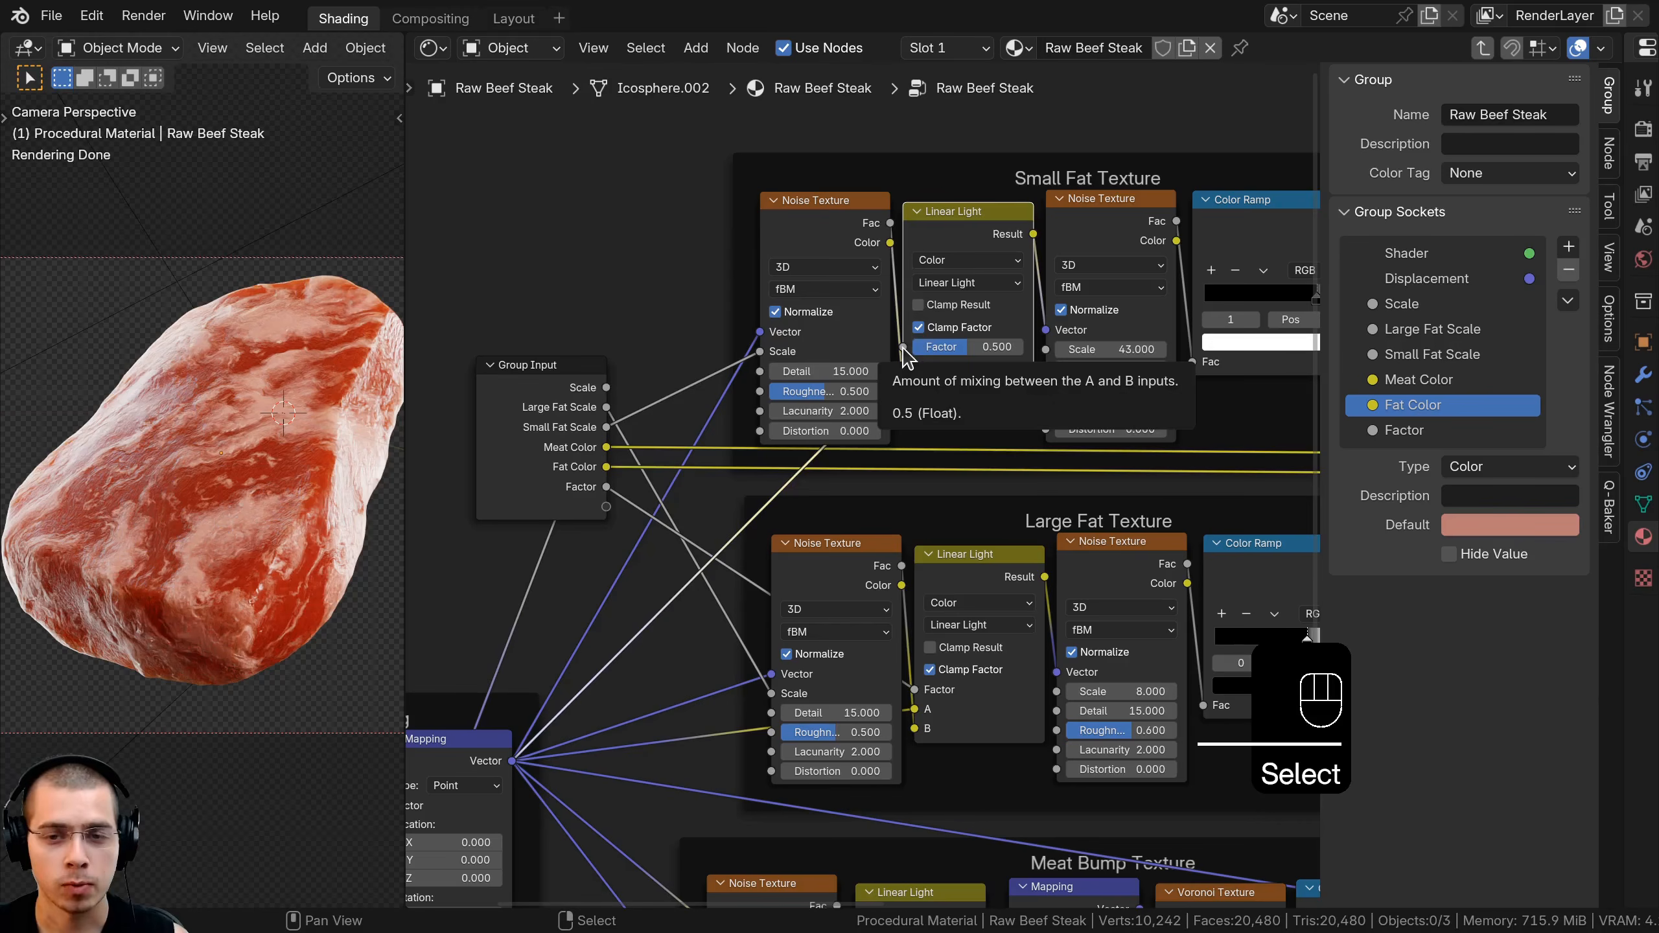
drag(904, 347, 887, 249)
drag(607, 507, 594, 500)
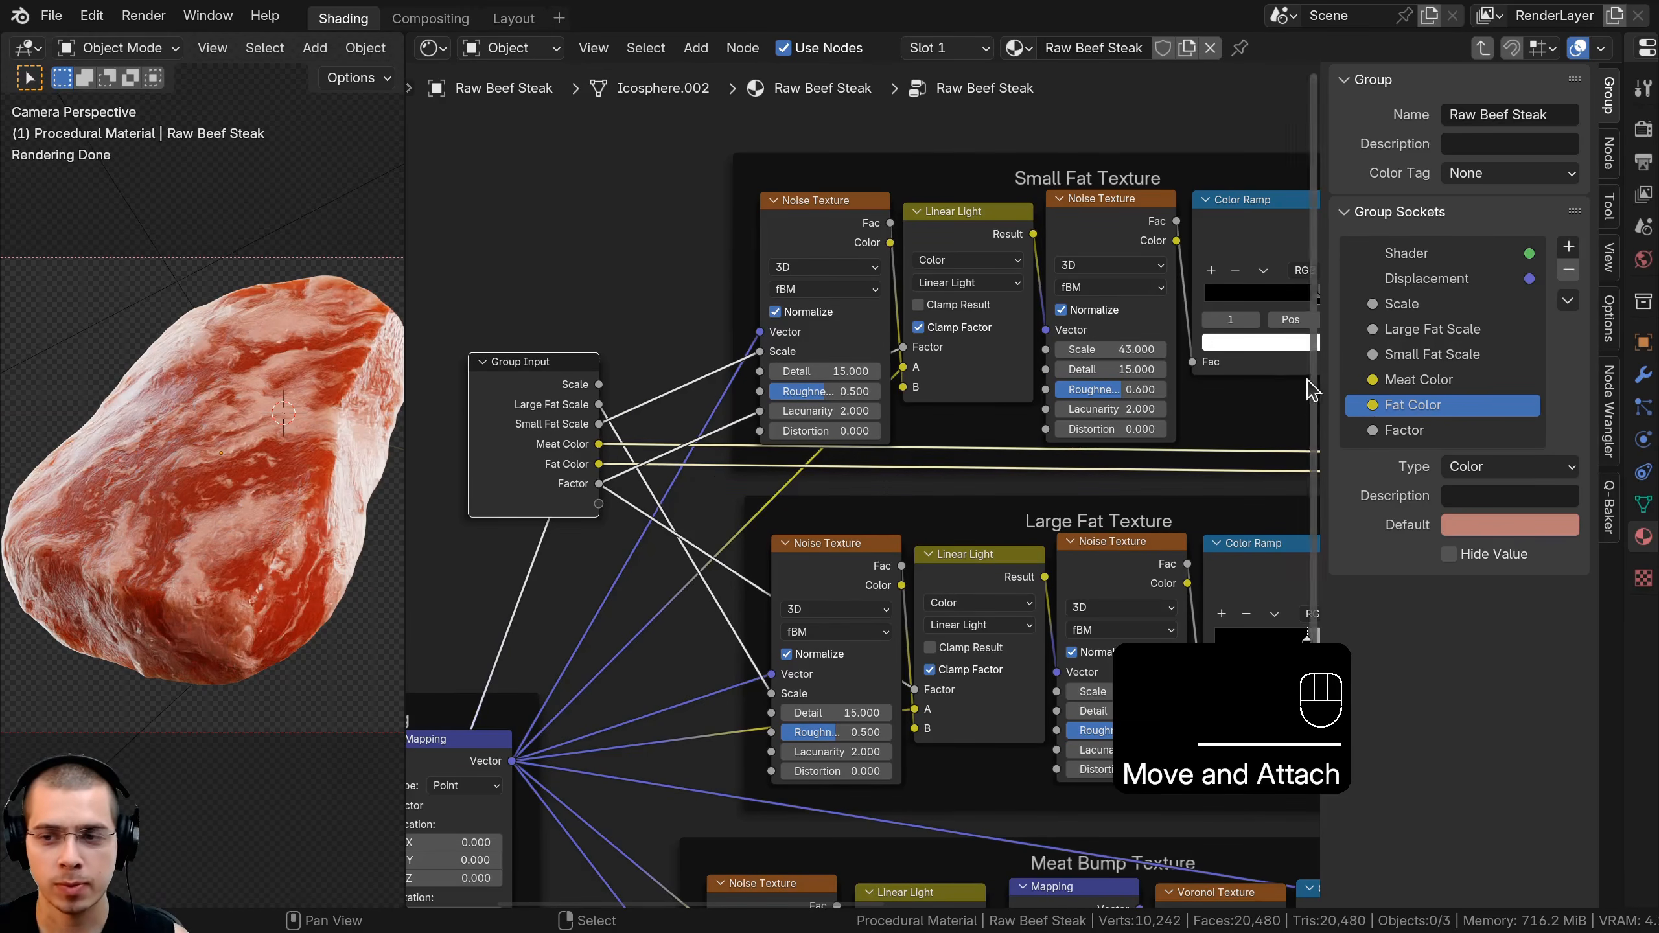
Rename the Factor group socket to "Fat Distortion"
click(1394, 431)
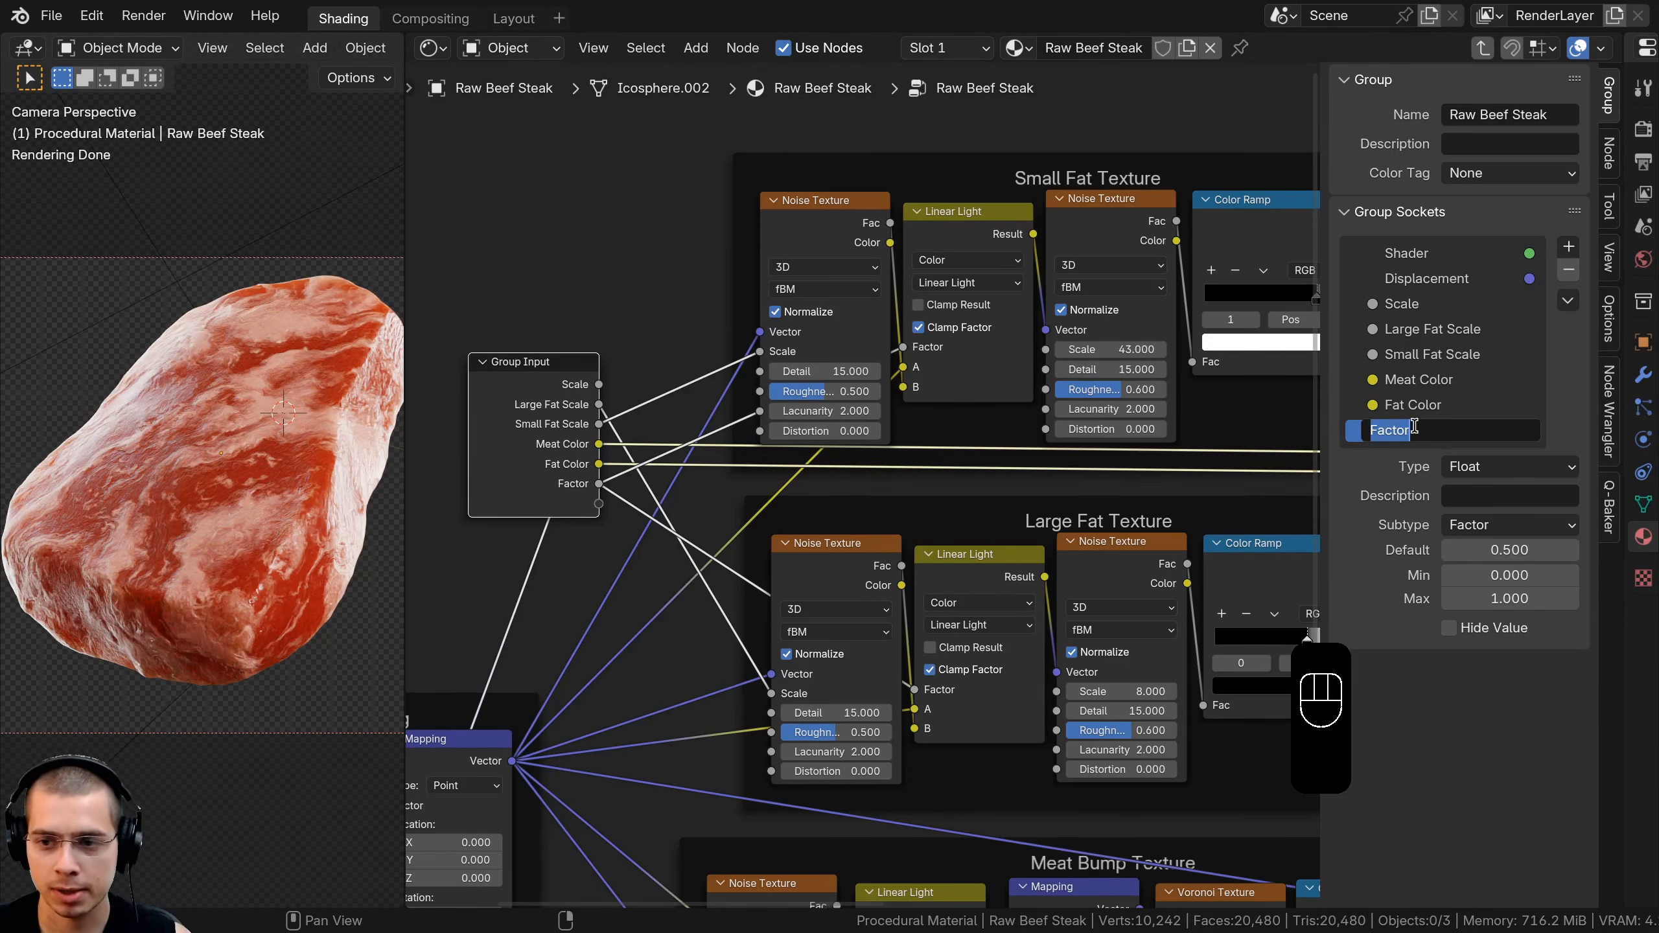
text(Fat Distortion)
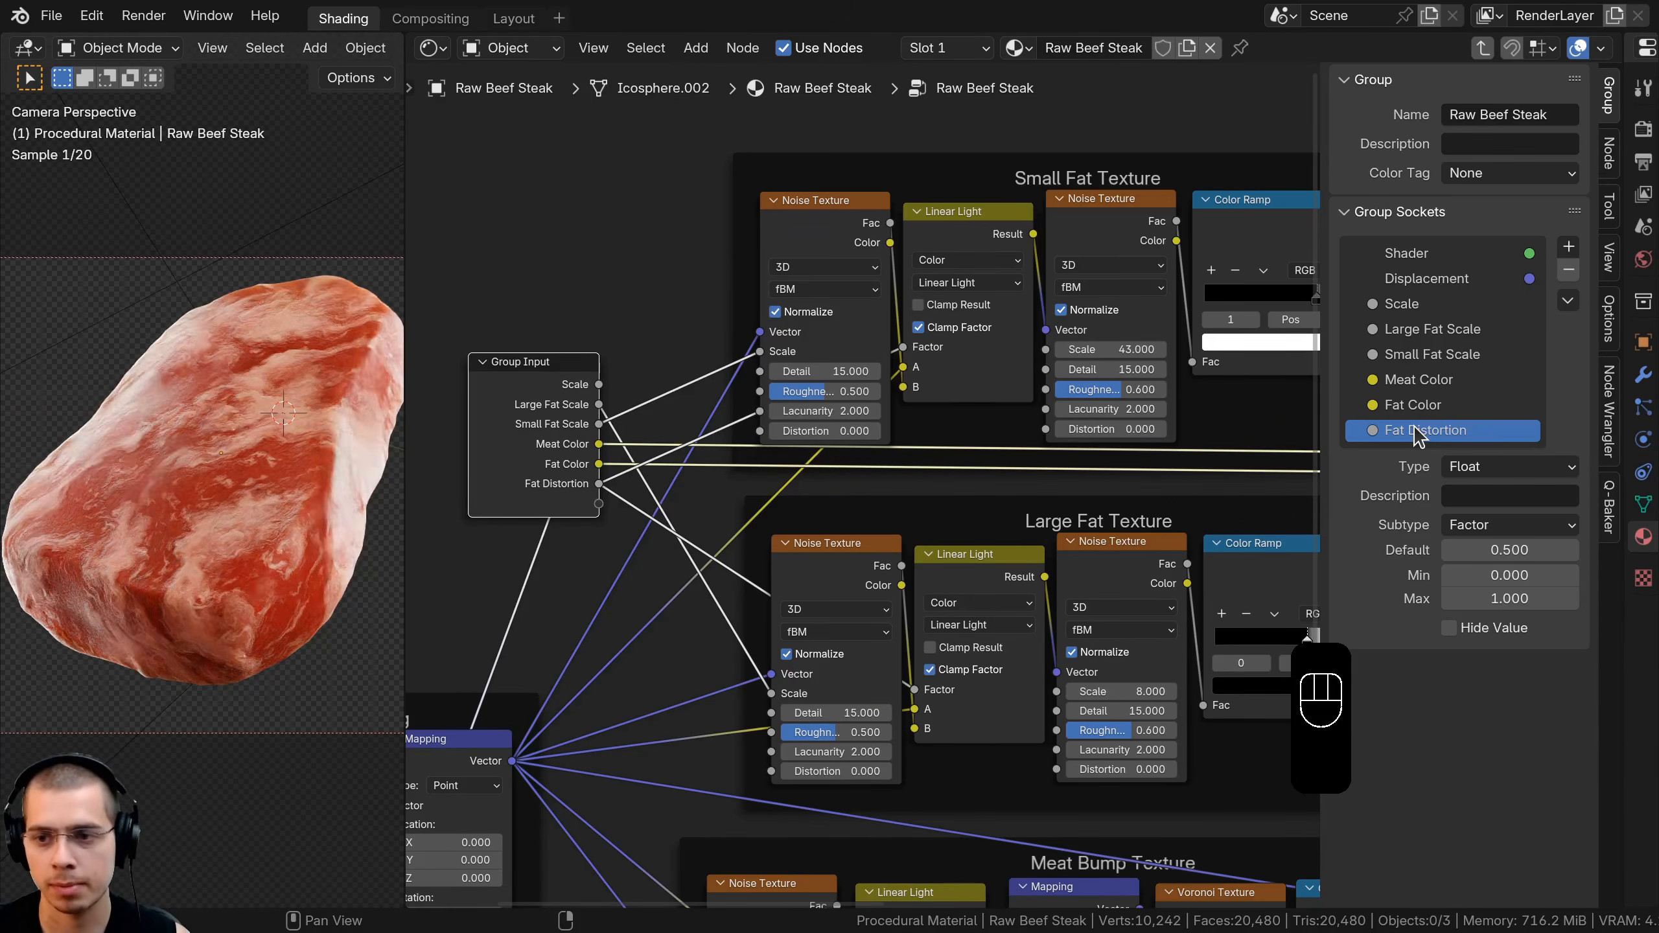
key(Return)
Leave the node group to look at the group node from outside, and return inside it
middle_drag(825, 412, 856, 386)
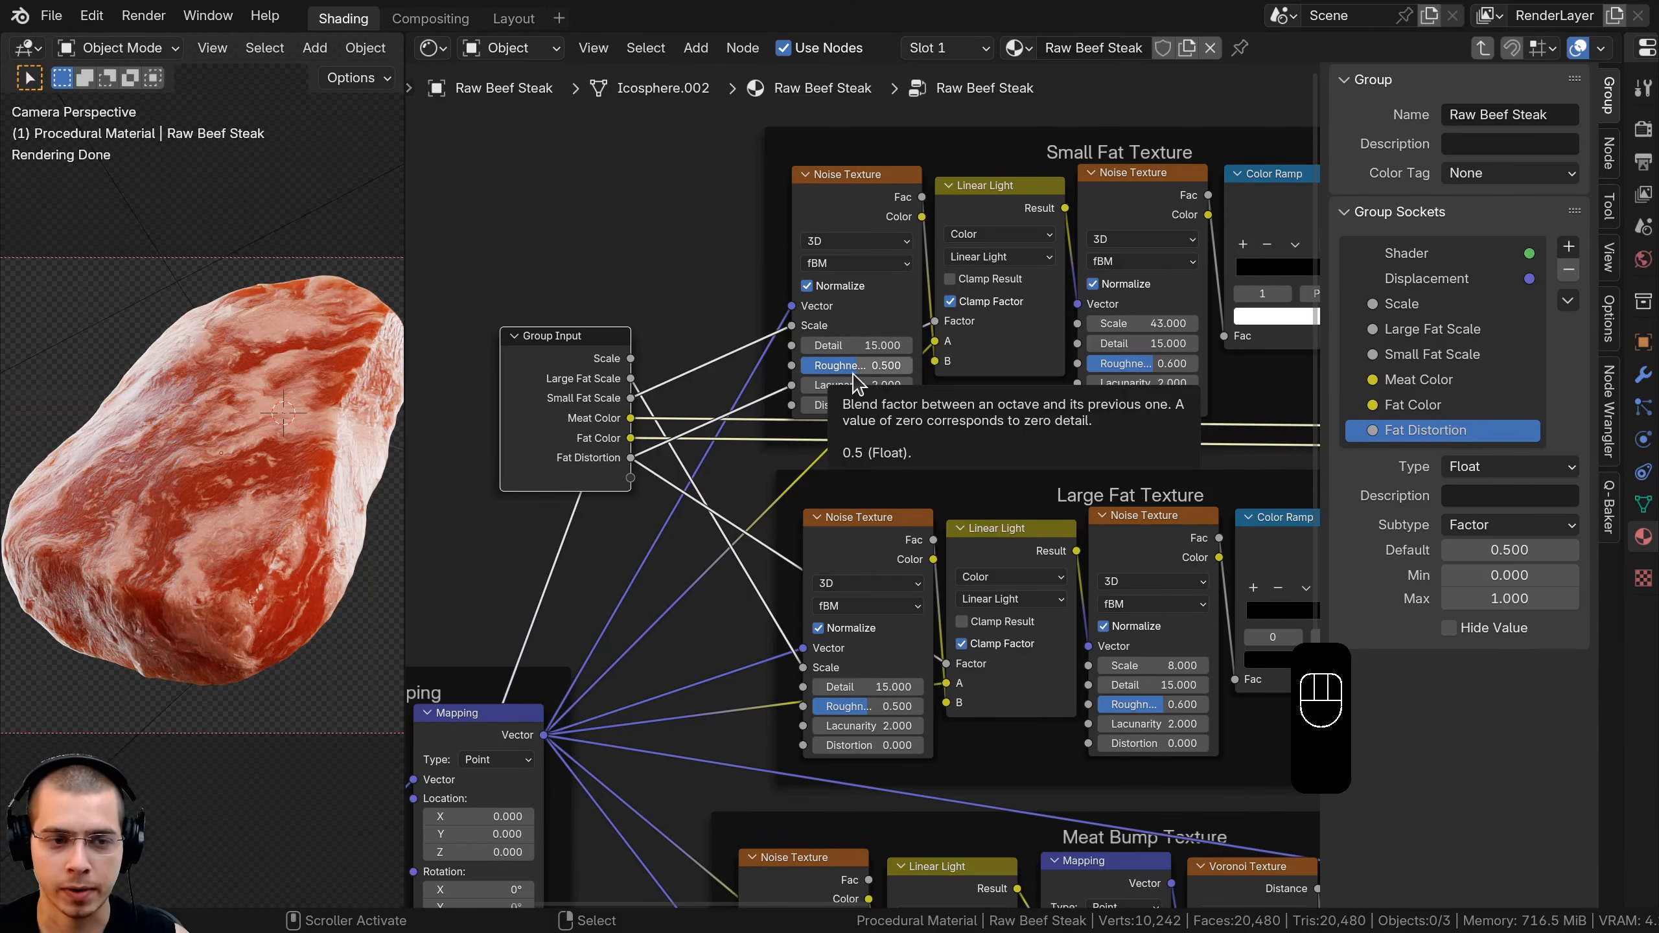
key(Tab)
mouse_move(659, 613)
mouse_down()
mouse_move(708, 609)
mouse_move(652, 608)
mouse_move(692, 608)
mouse_up()
drag(694, 389, 715, 375)
key(Tab)
Move the Group Input node slightly farther away from the fat texture frames
scroll(725, 379, down, 5)
middle_drag(726, 379, 1008, 438)
key(a)
drag(824, 413, 780, 421)
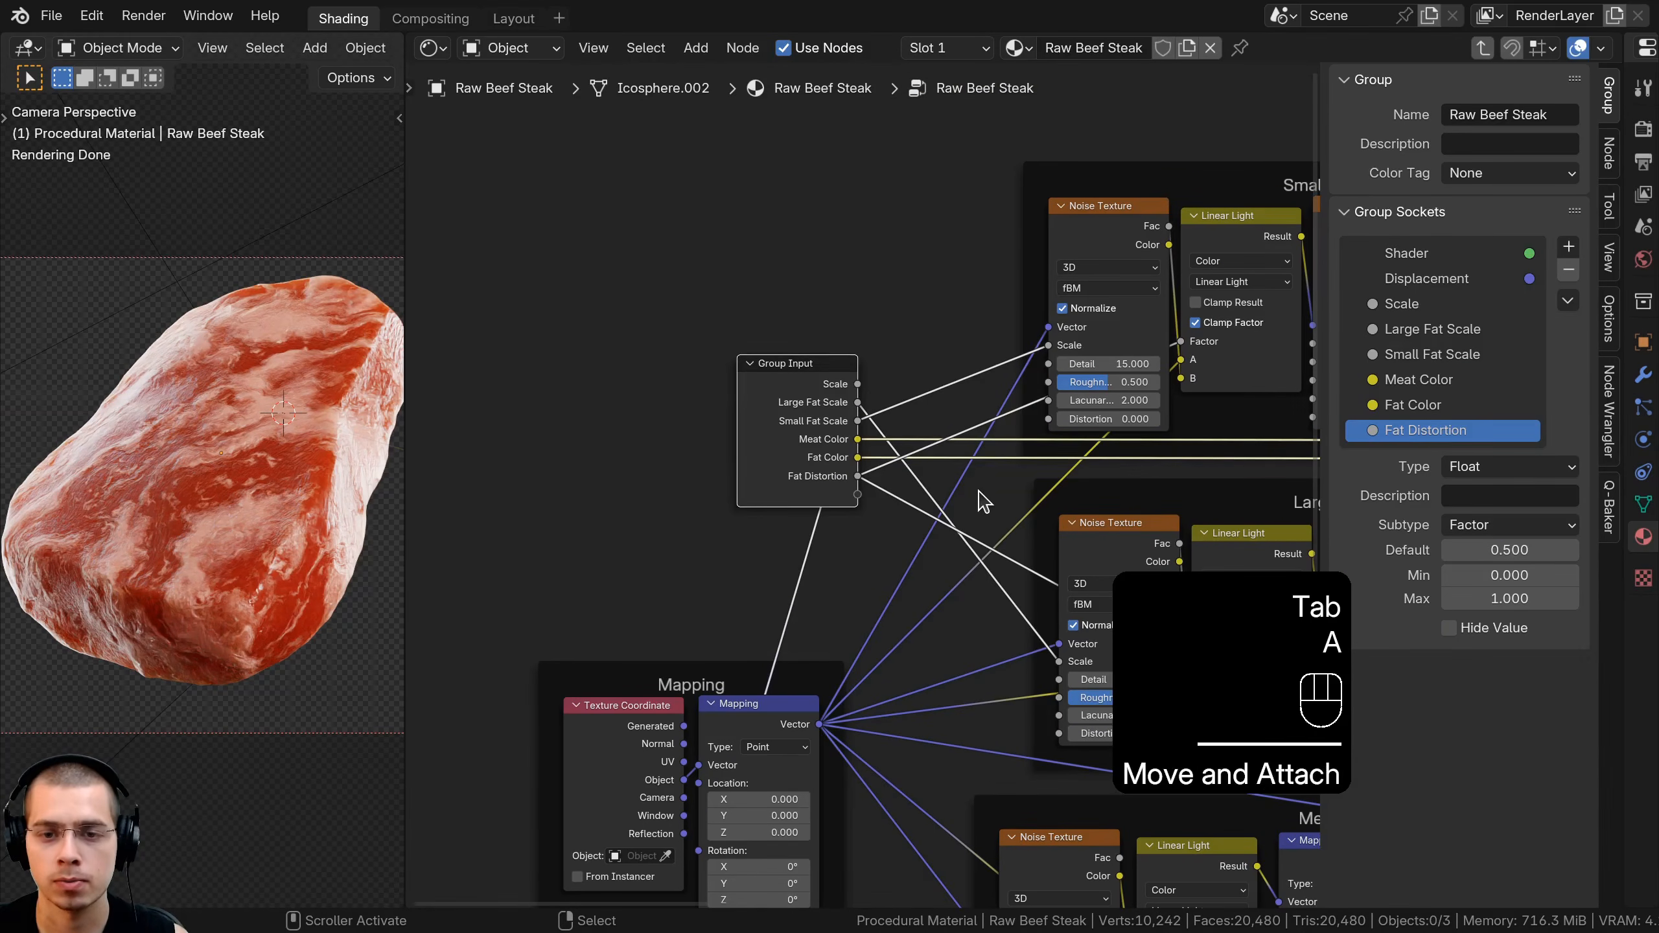
Expose the Detail of all four Noise Textures in the Small Fat and Large Fat Texture frames through one shared group input
middle_drag(1105, 401, 866, 349)
drag(1106, 180, 1099, 180)
click(898, 180)
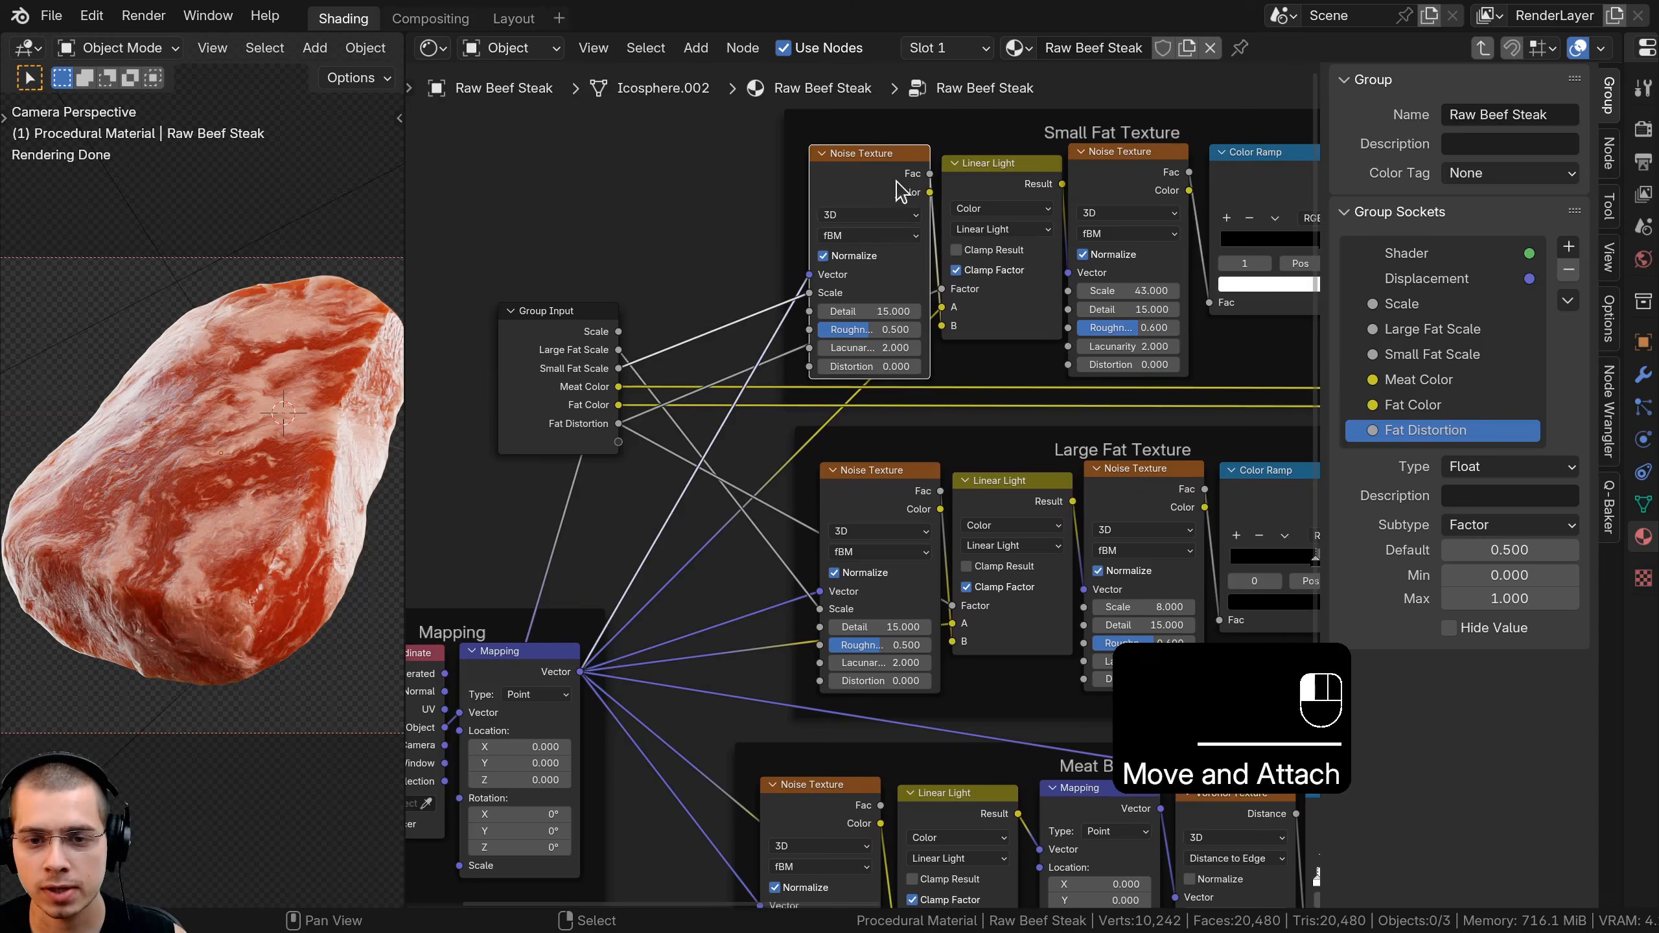
click(883, 482)
click(1125, 474)
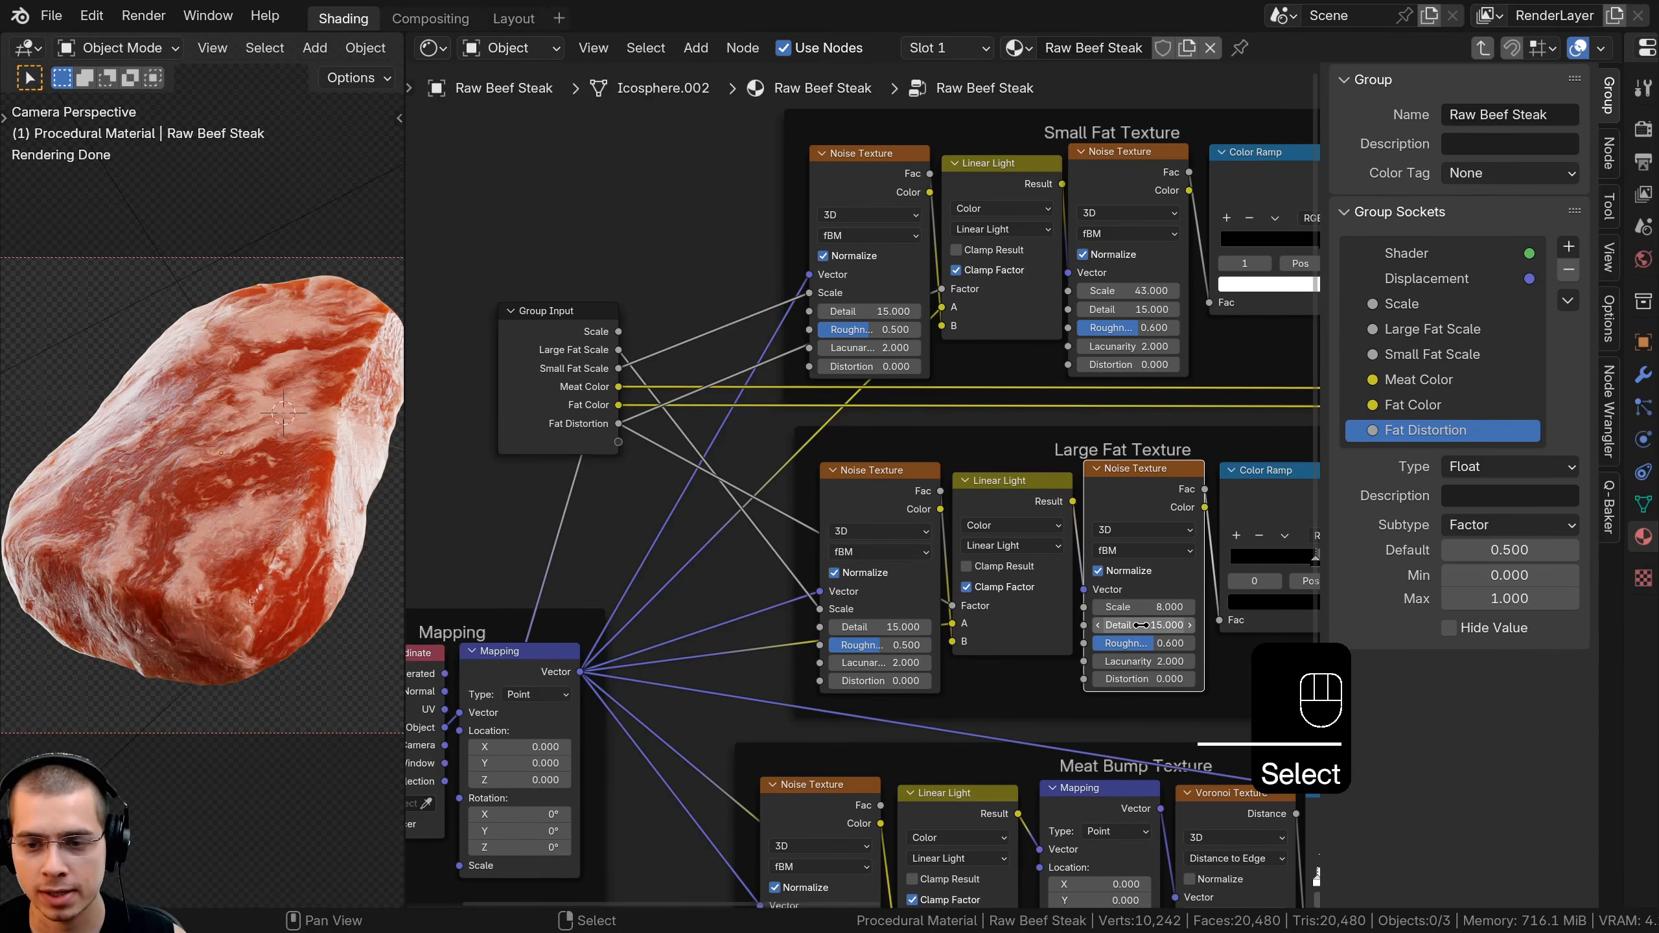
drag(1069, 311, 945, 305)
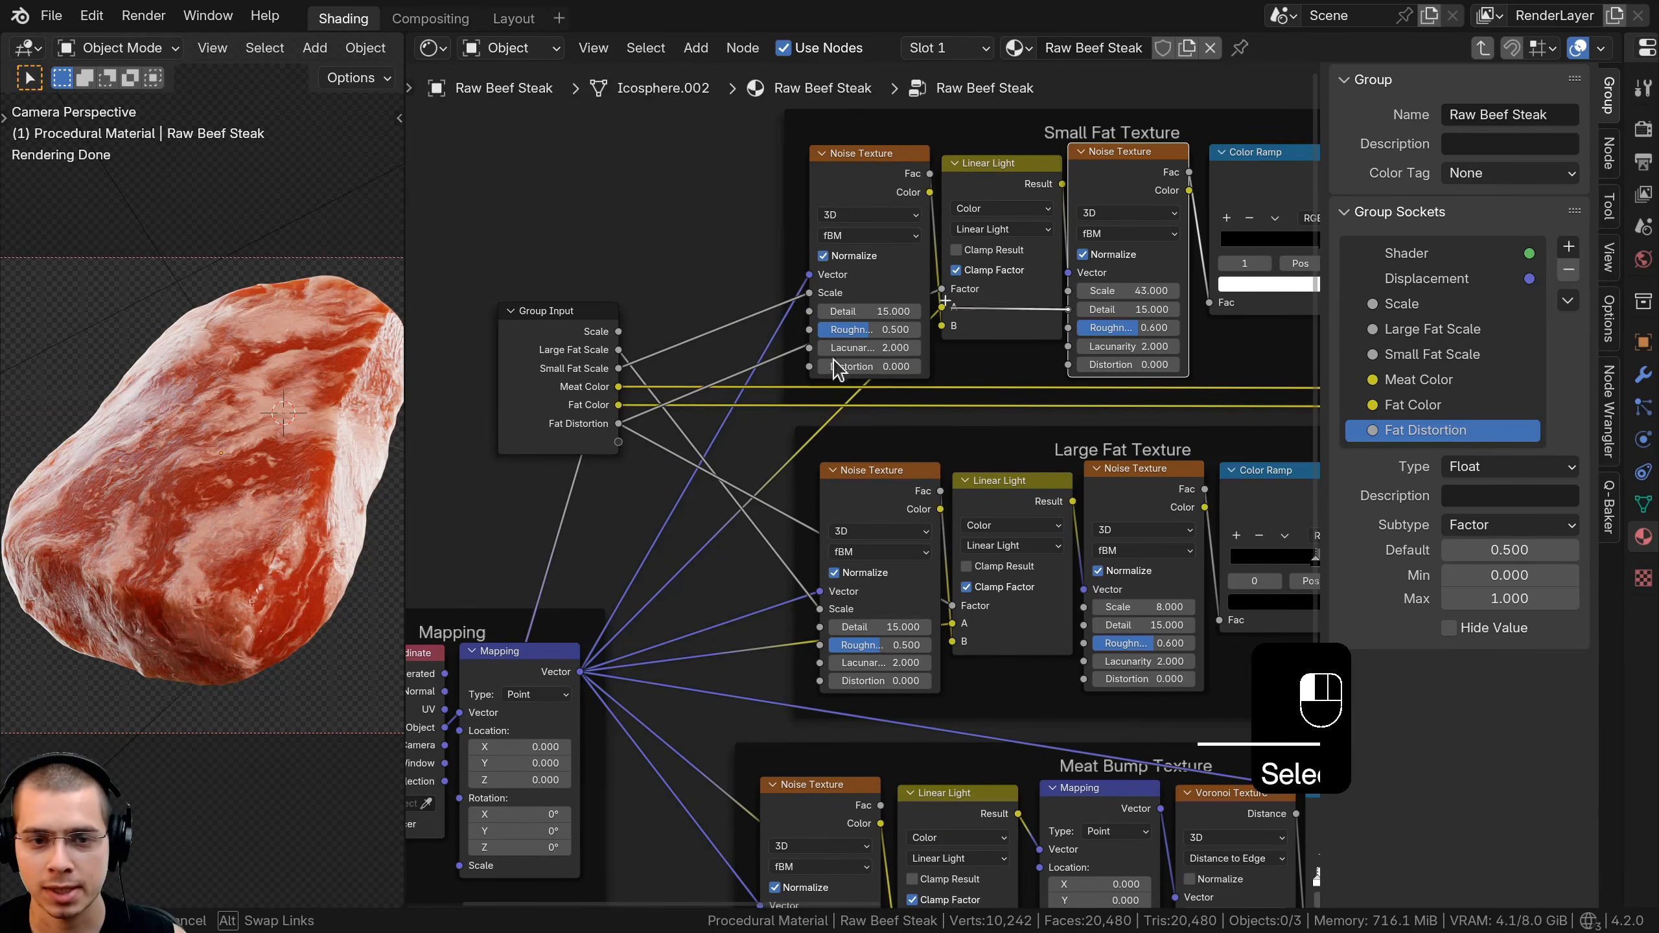
drag(630, 448, 619, 442)
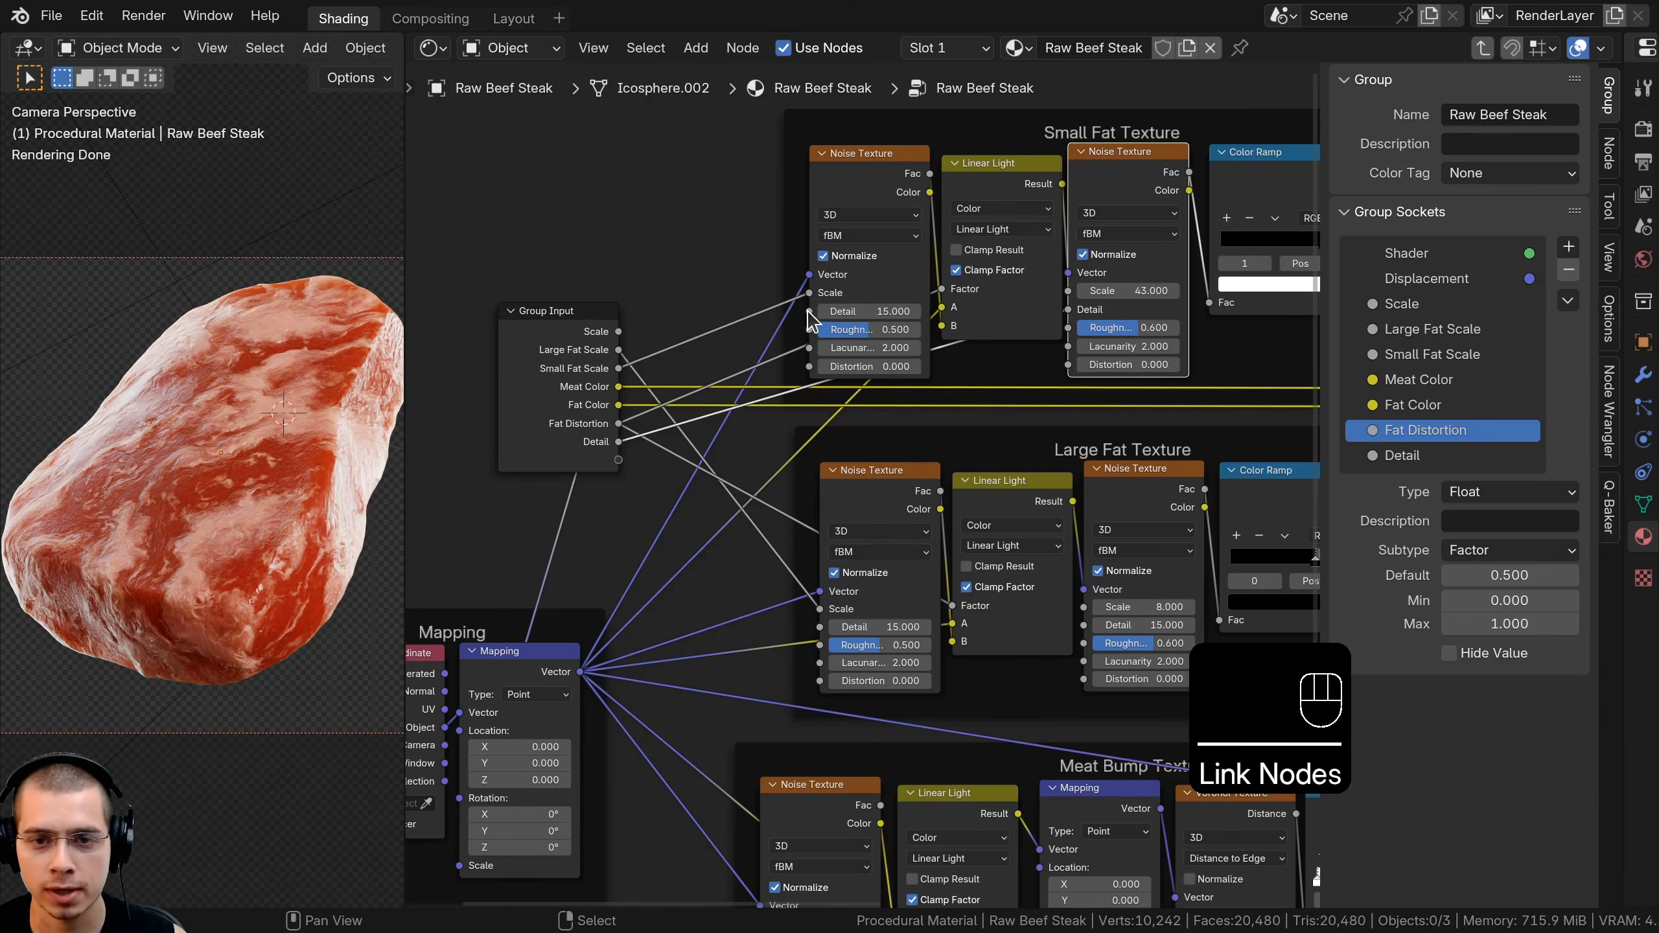
drag(809, 312, 619, 442)
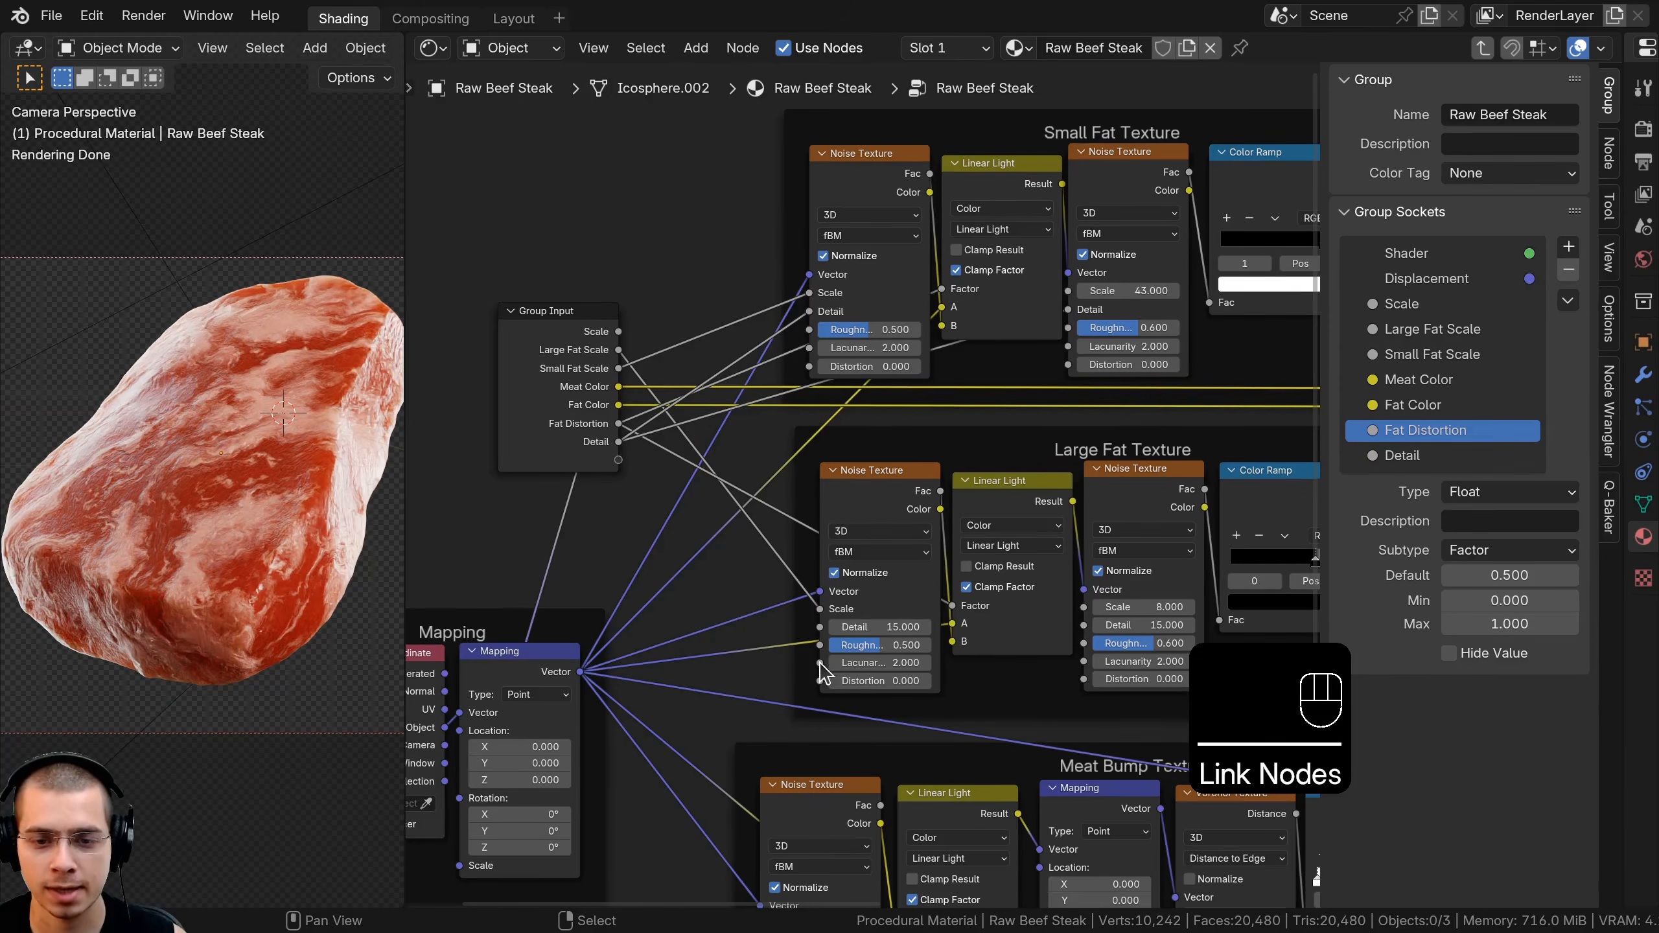
drag(820, 627, 619, 442)
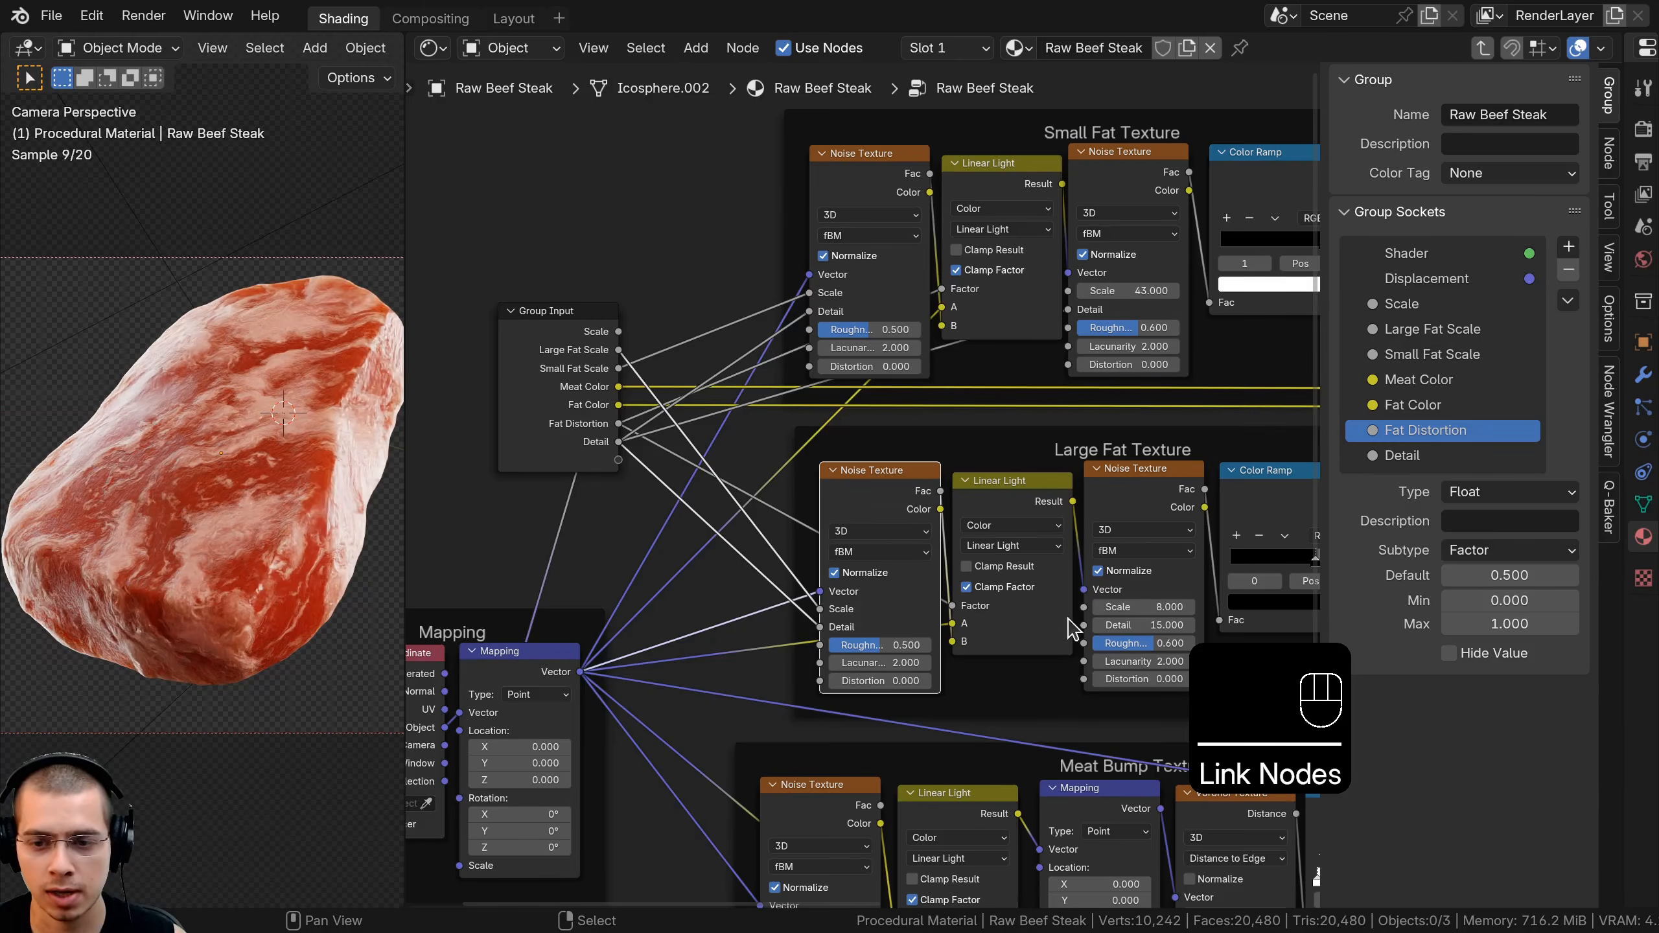
drag(1085, 626, 641, 458)
drag(876, 451, 619, 442)
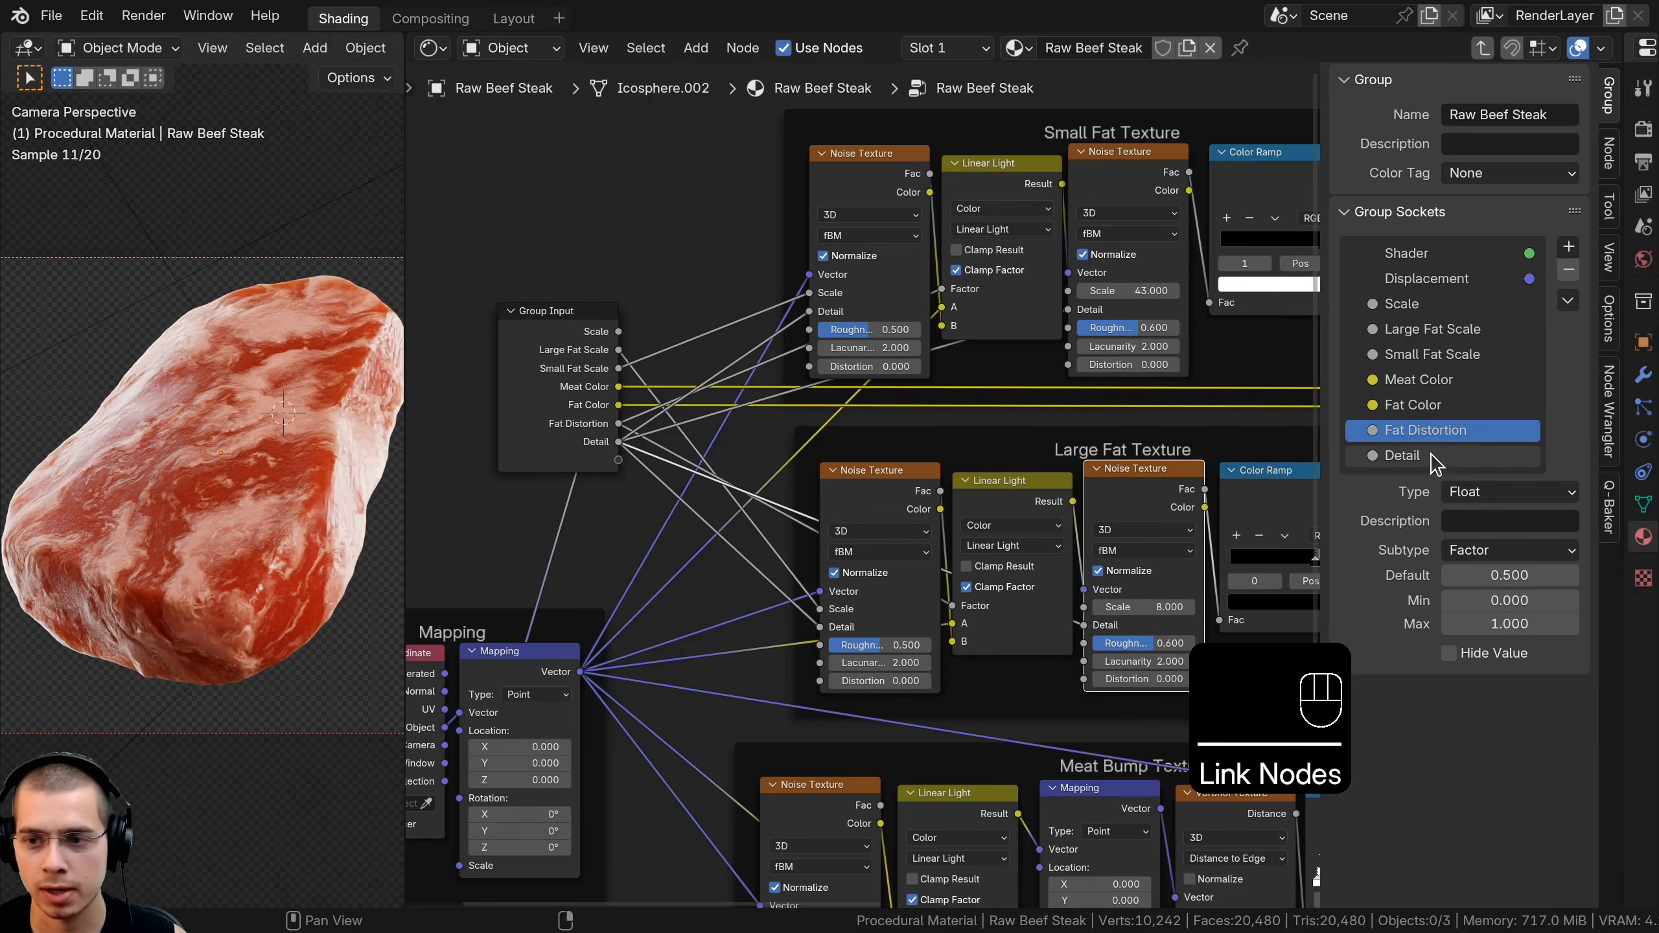
Rename the Detail group socket to "Fat Detail 1"
double_click(1387, 455)
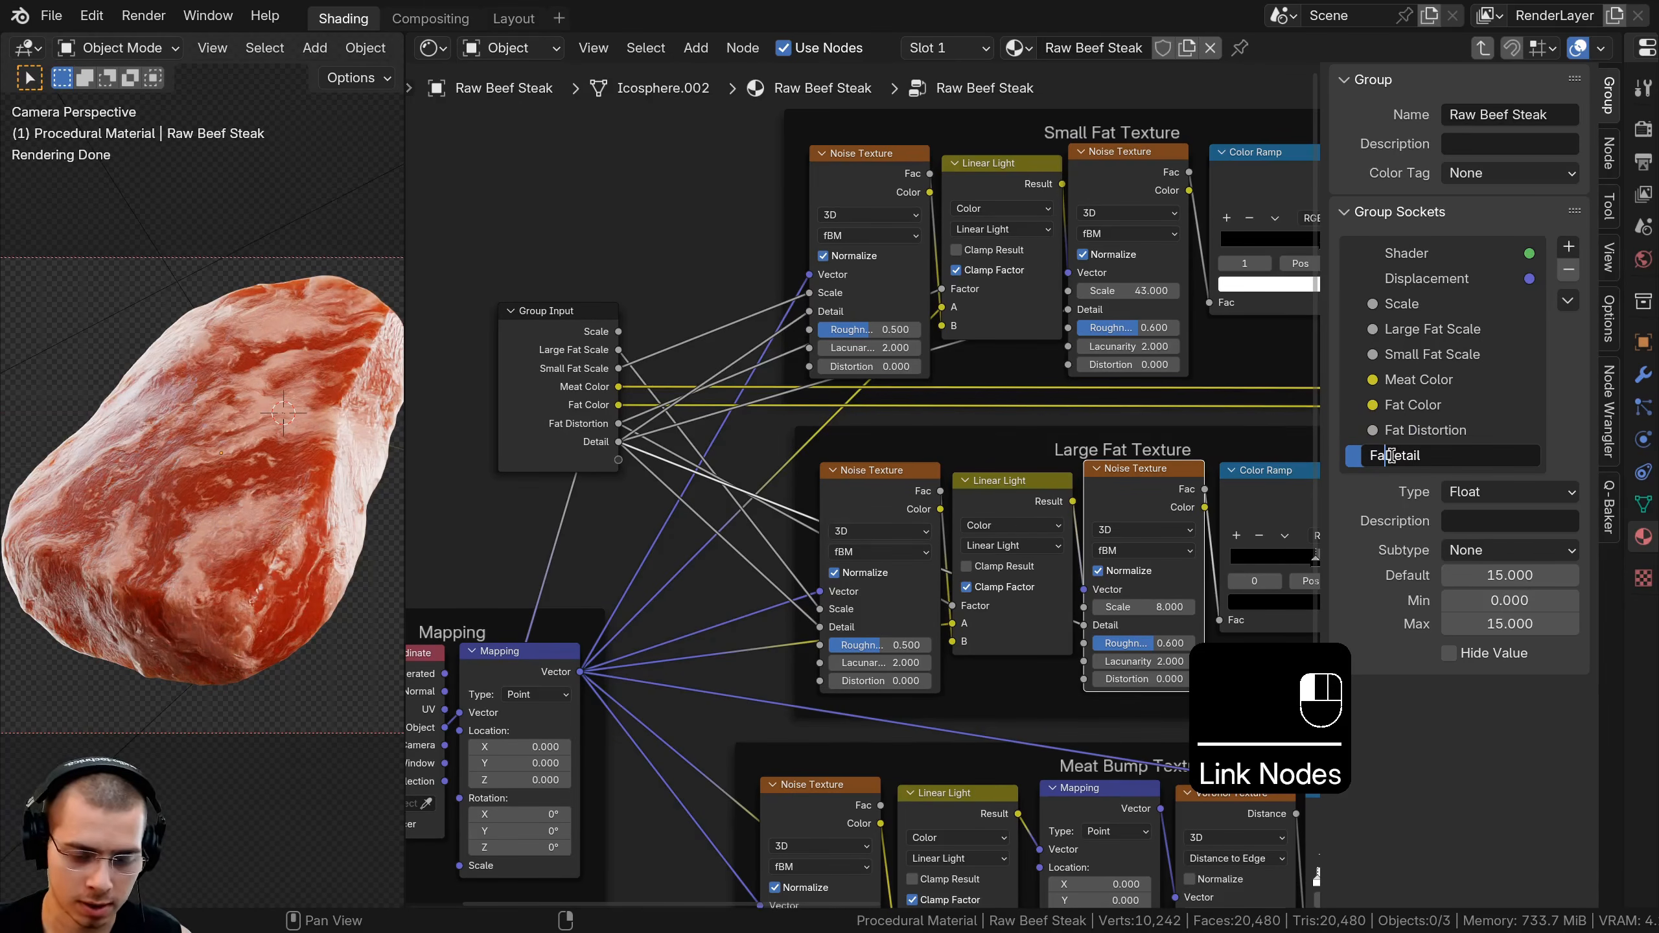
text(Fat)
click(1440, 460)
text(1)
click(822, 421)
Expose the Roughness of the first Noise Texture in both fat texture frames through one shared group input
scroll(861, 480, up, 2)
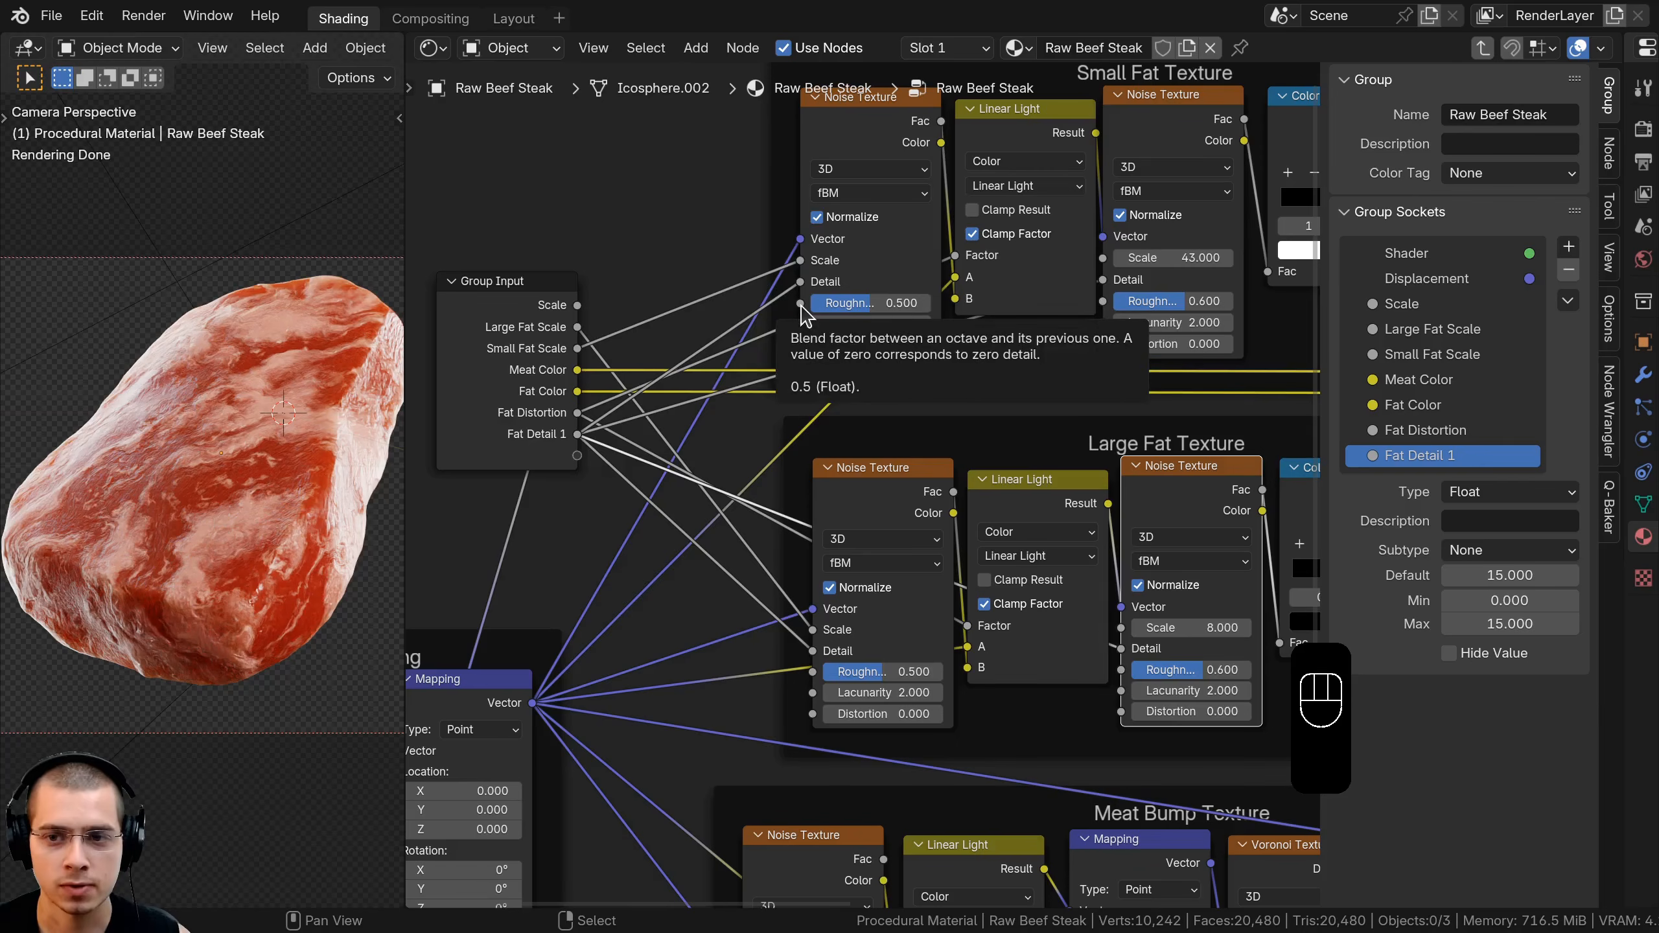
drag(801, 305, 768, 400)
drag(580, 461, 578, 457)
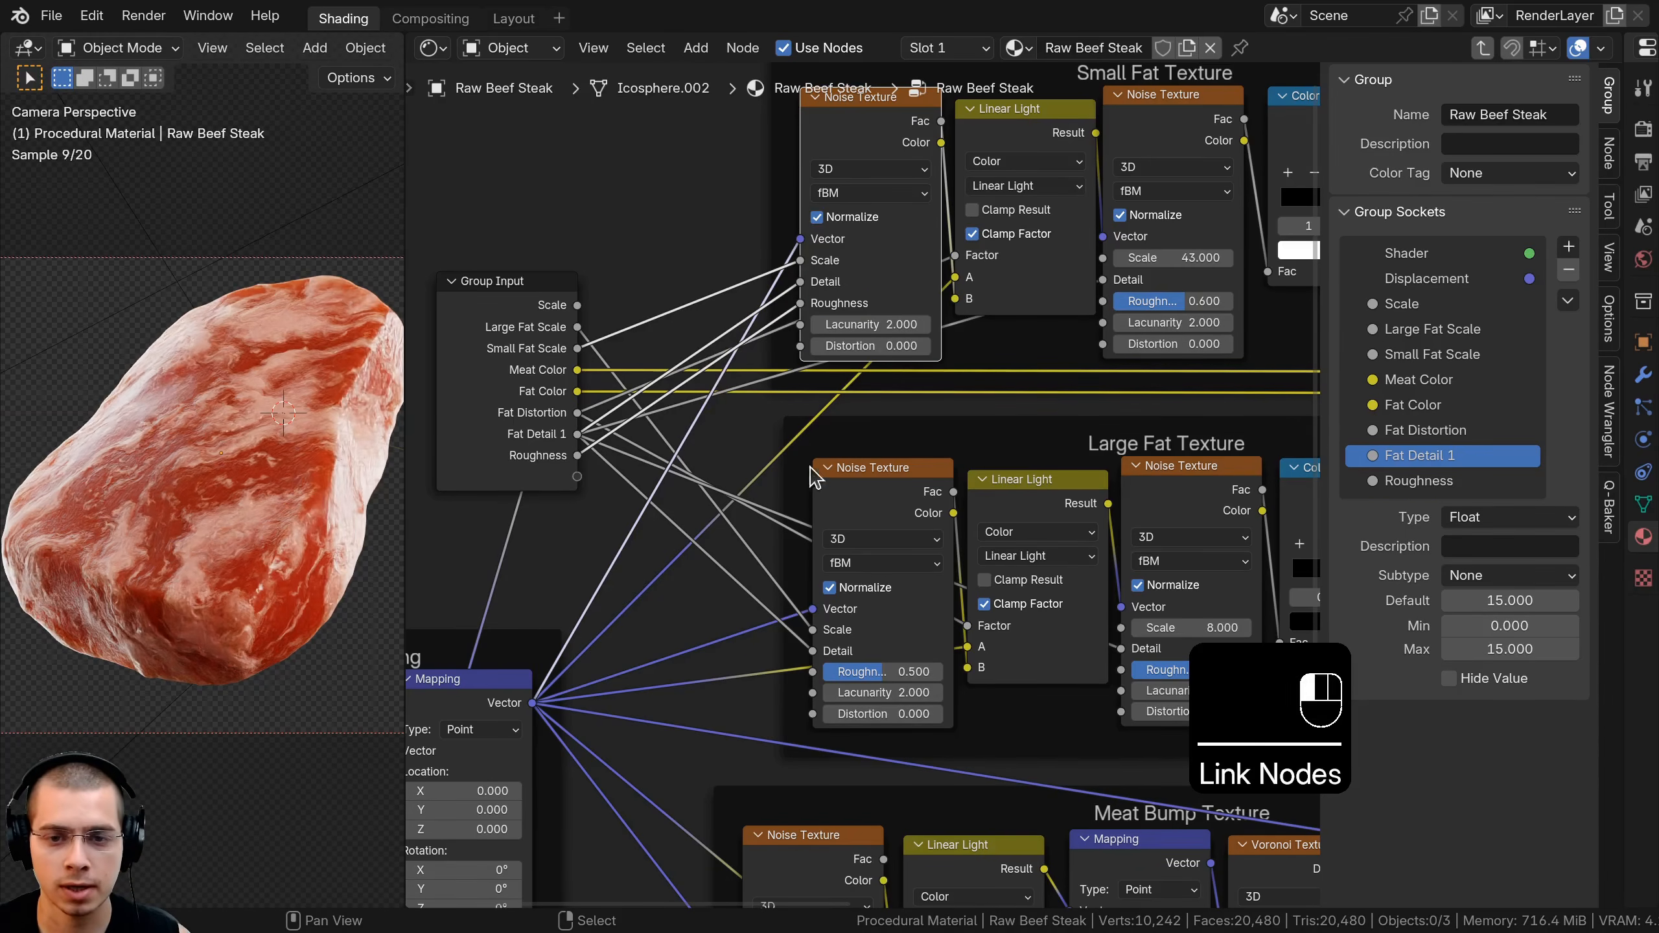
click(814, 467)
drag(813, 672, 578, 457)
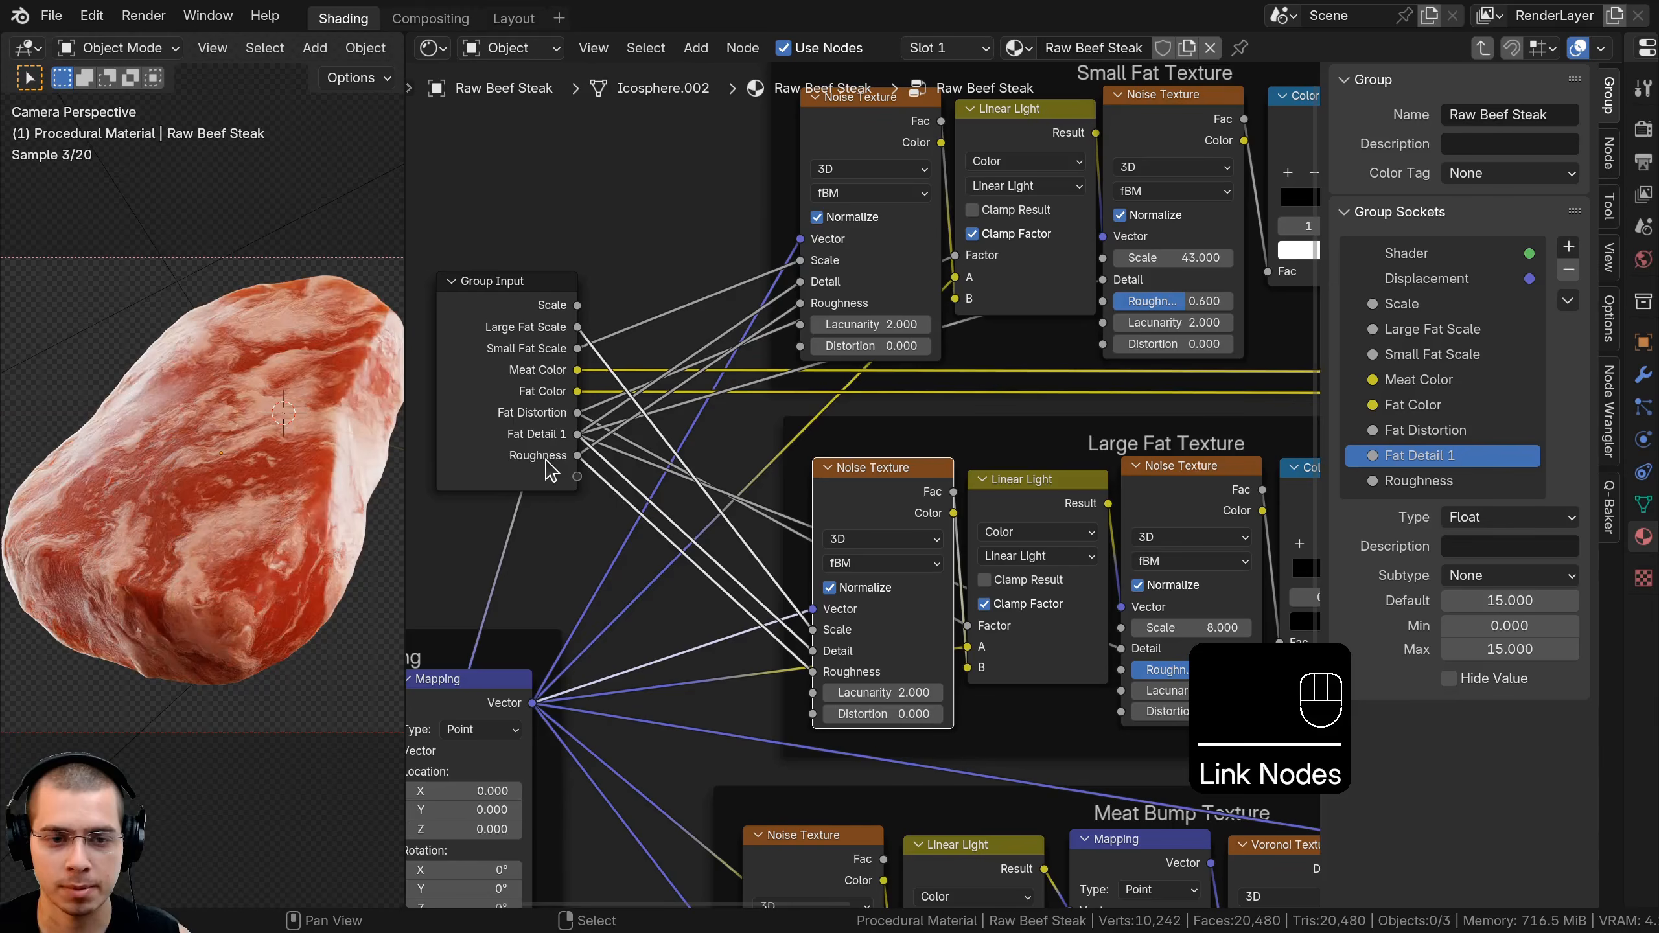
Rename the Roughness group socket to "Fat Detail 2", reusing the copied name of the Fat Detail 1 socket
double_click(1435, 457)
key(ctrl+c)
key(Return)
double_click(1491, 480)
key(ctrl+v)
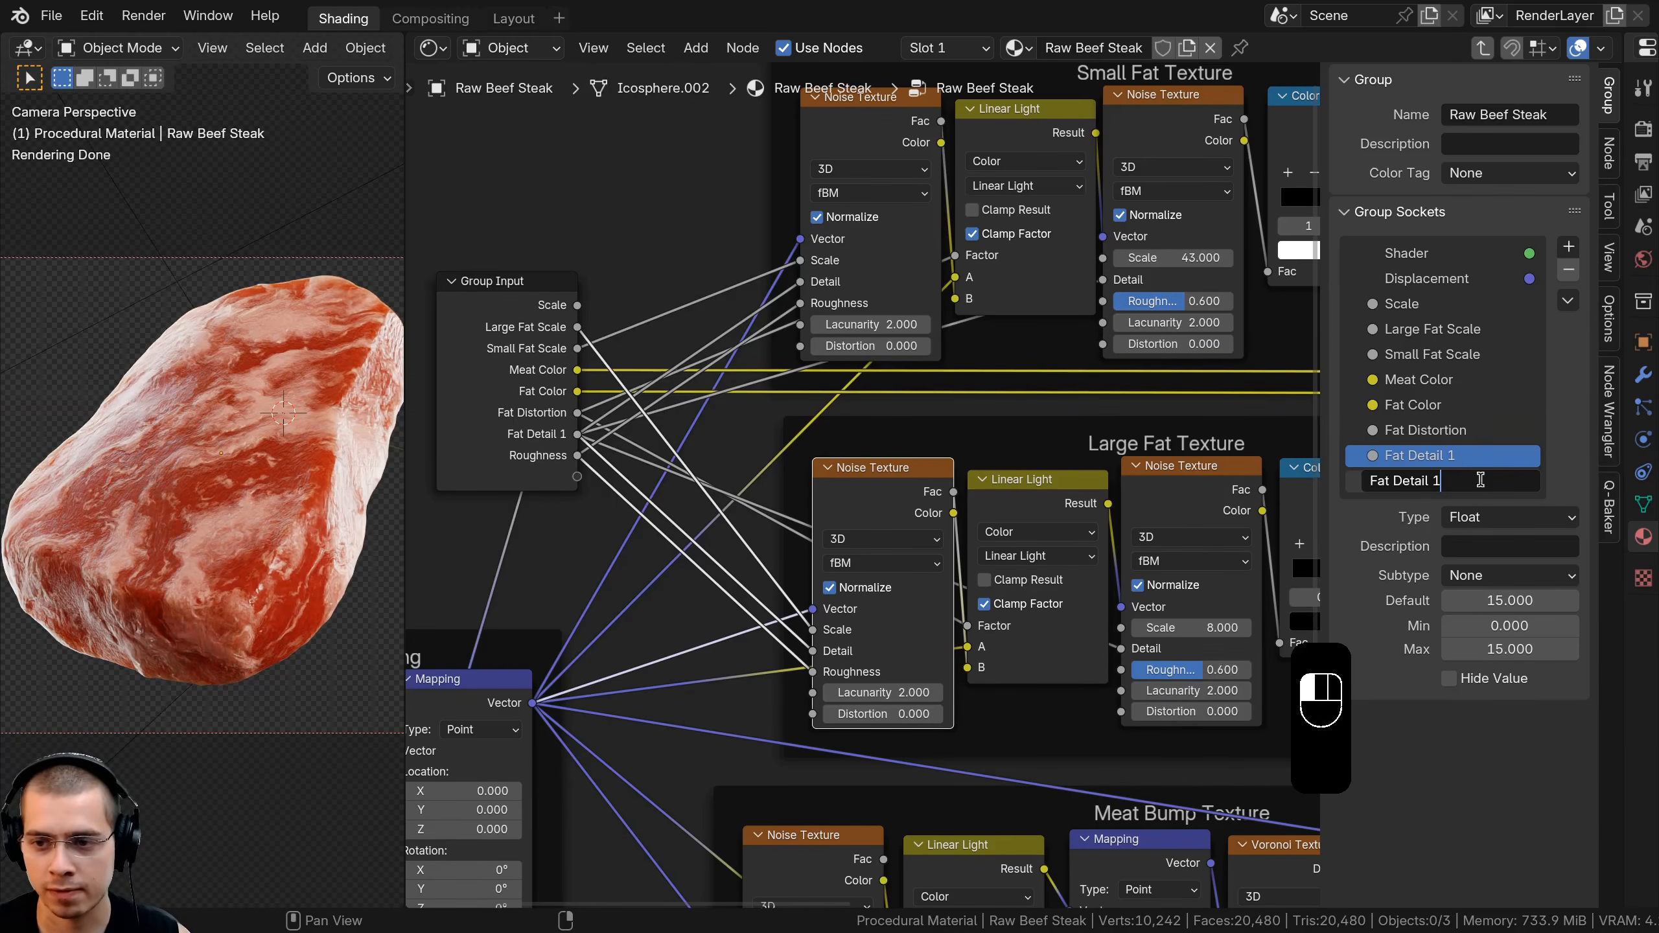
key(BackSpace)
text(2)
key(Return)
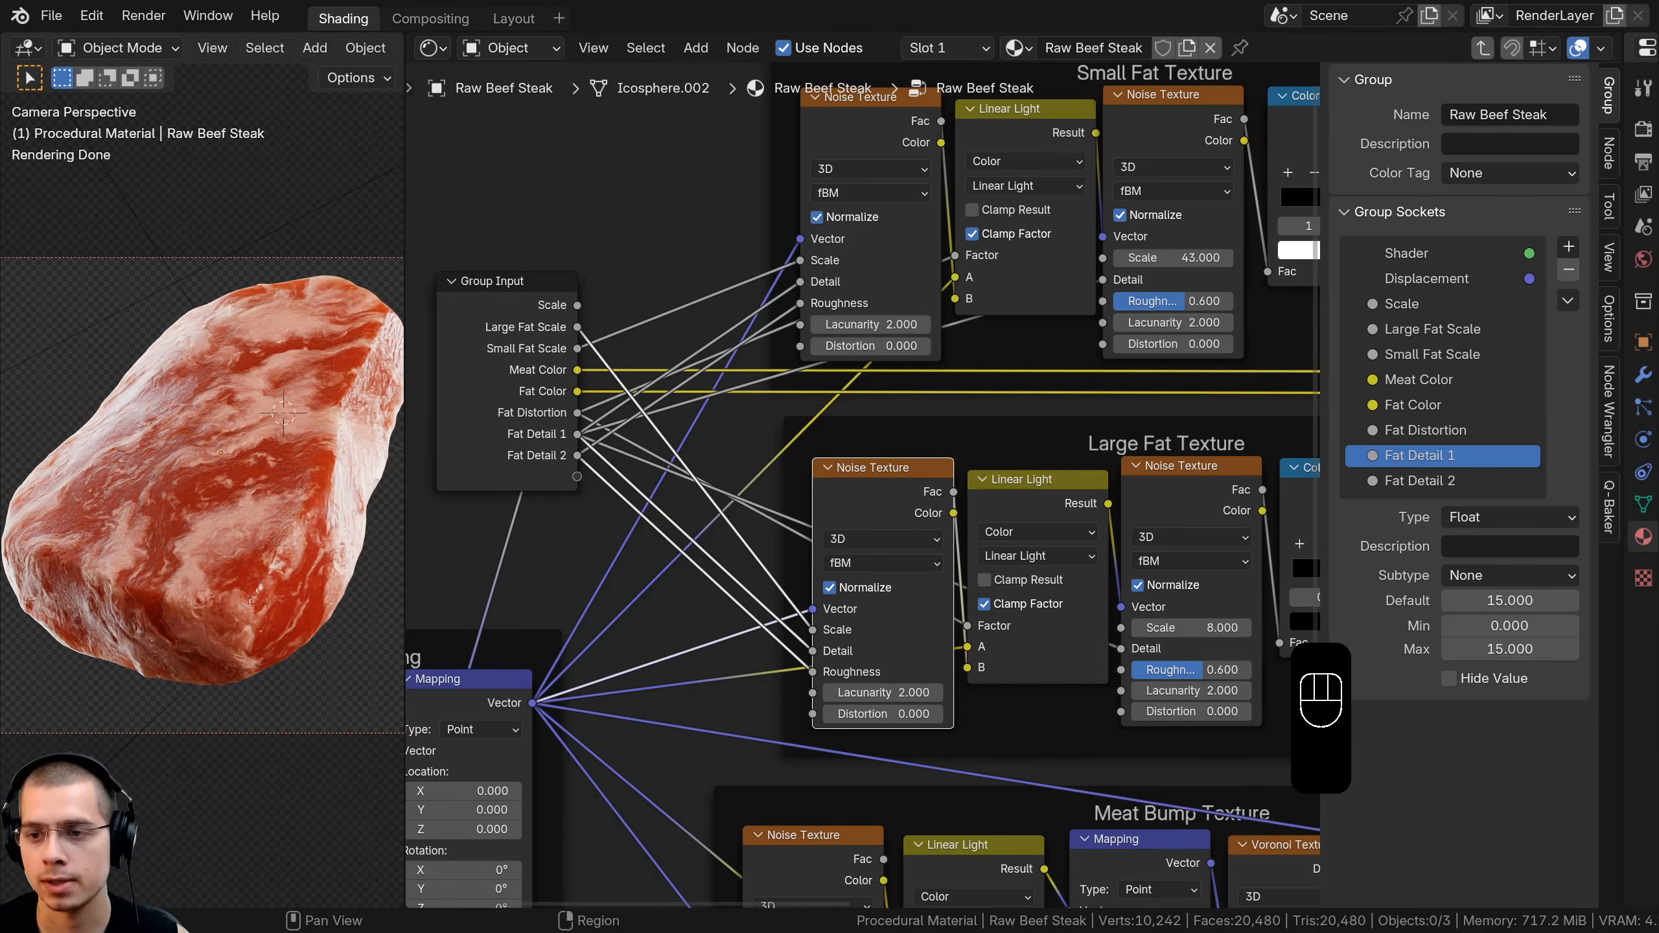
Move the Group Input node beside the Small Fat Texture frame, above the Add and Mix nodes
scroll(568, 329, down, 3)
click(607, 368)
scroll(627, 386, down, 4)
middle_drag(784, 450, 553, 484)
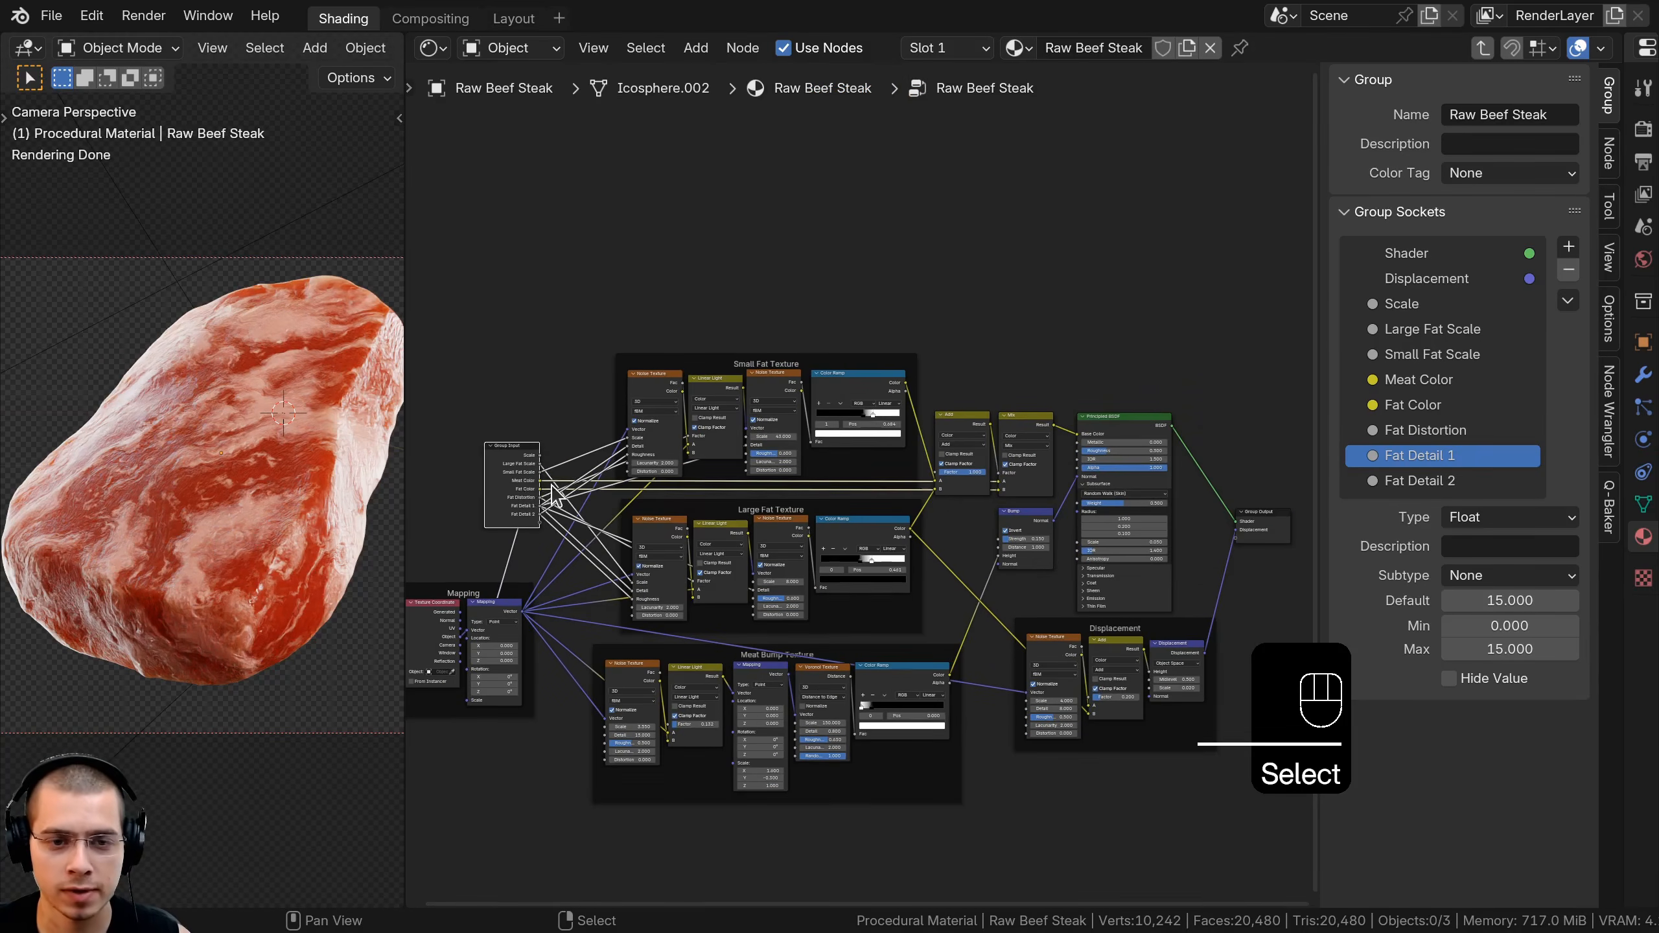
key(g)
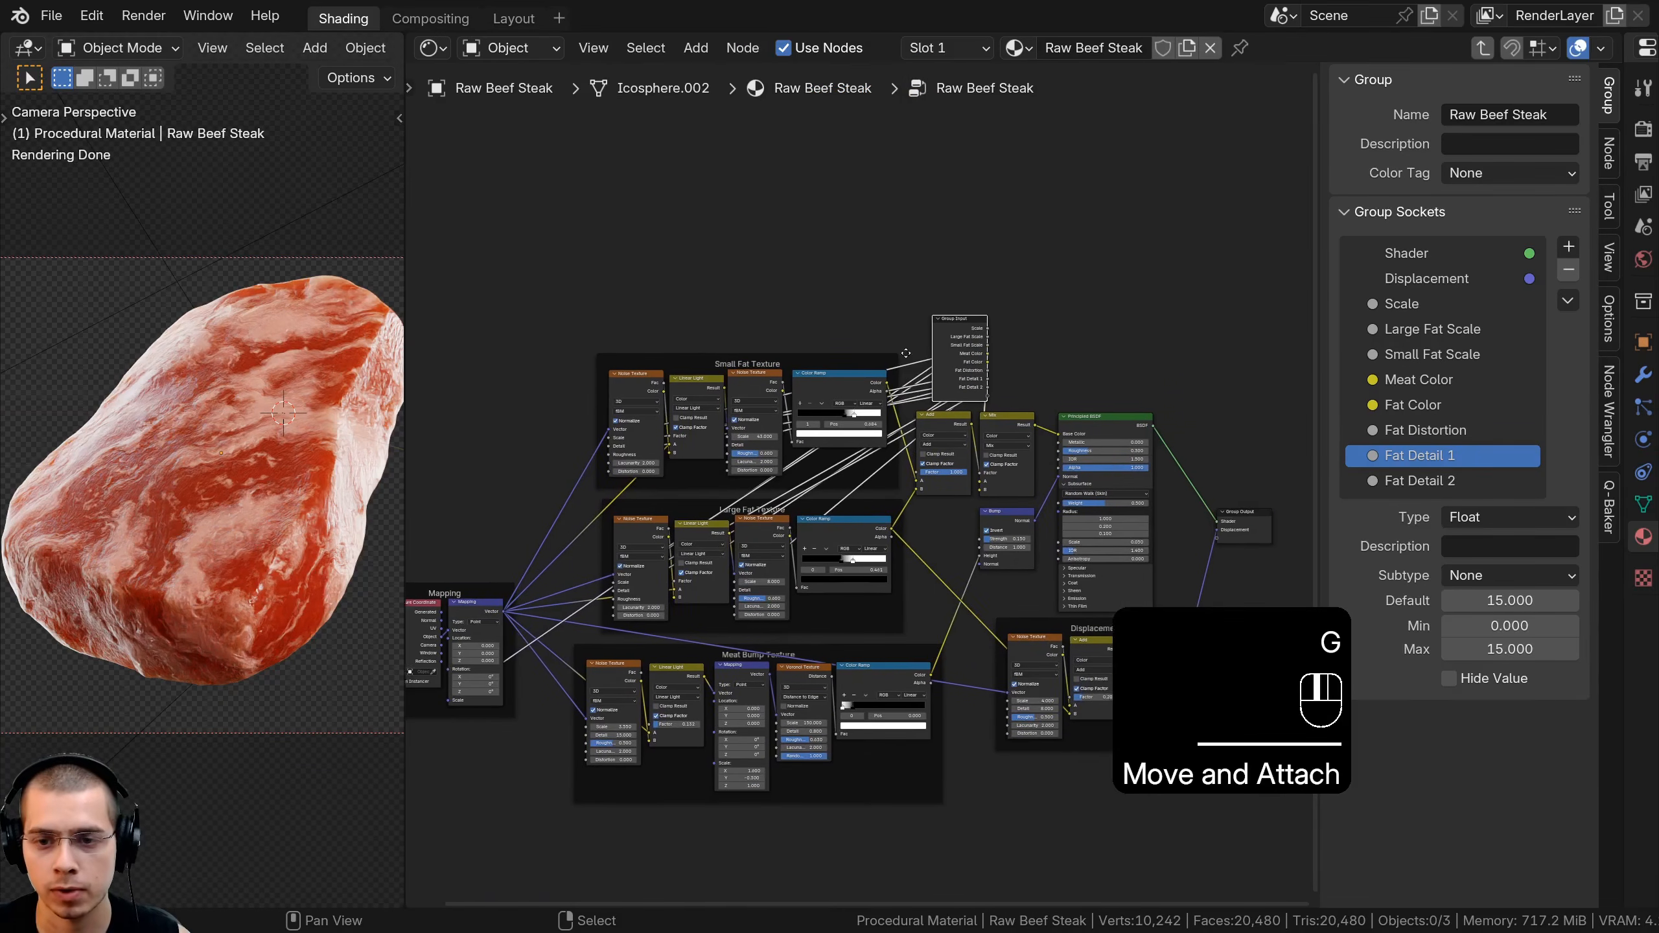
middle_drag(906, 353, 879, 301)
Expose the Principled BSDF's Subsurface Weight as a group input and rename its socket to "Subsurface"
scroll(879, 301, up, 8)
middle_drag(1189, 680, 898, 636)
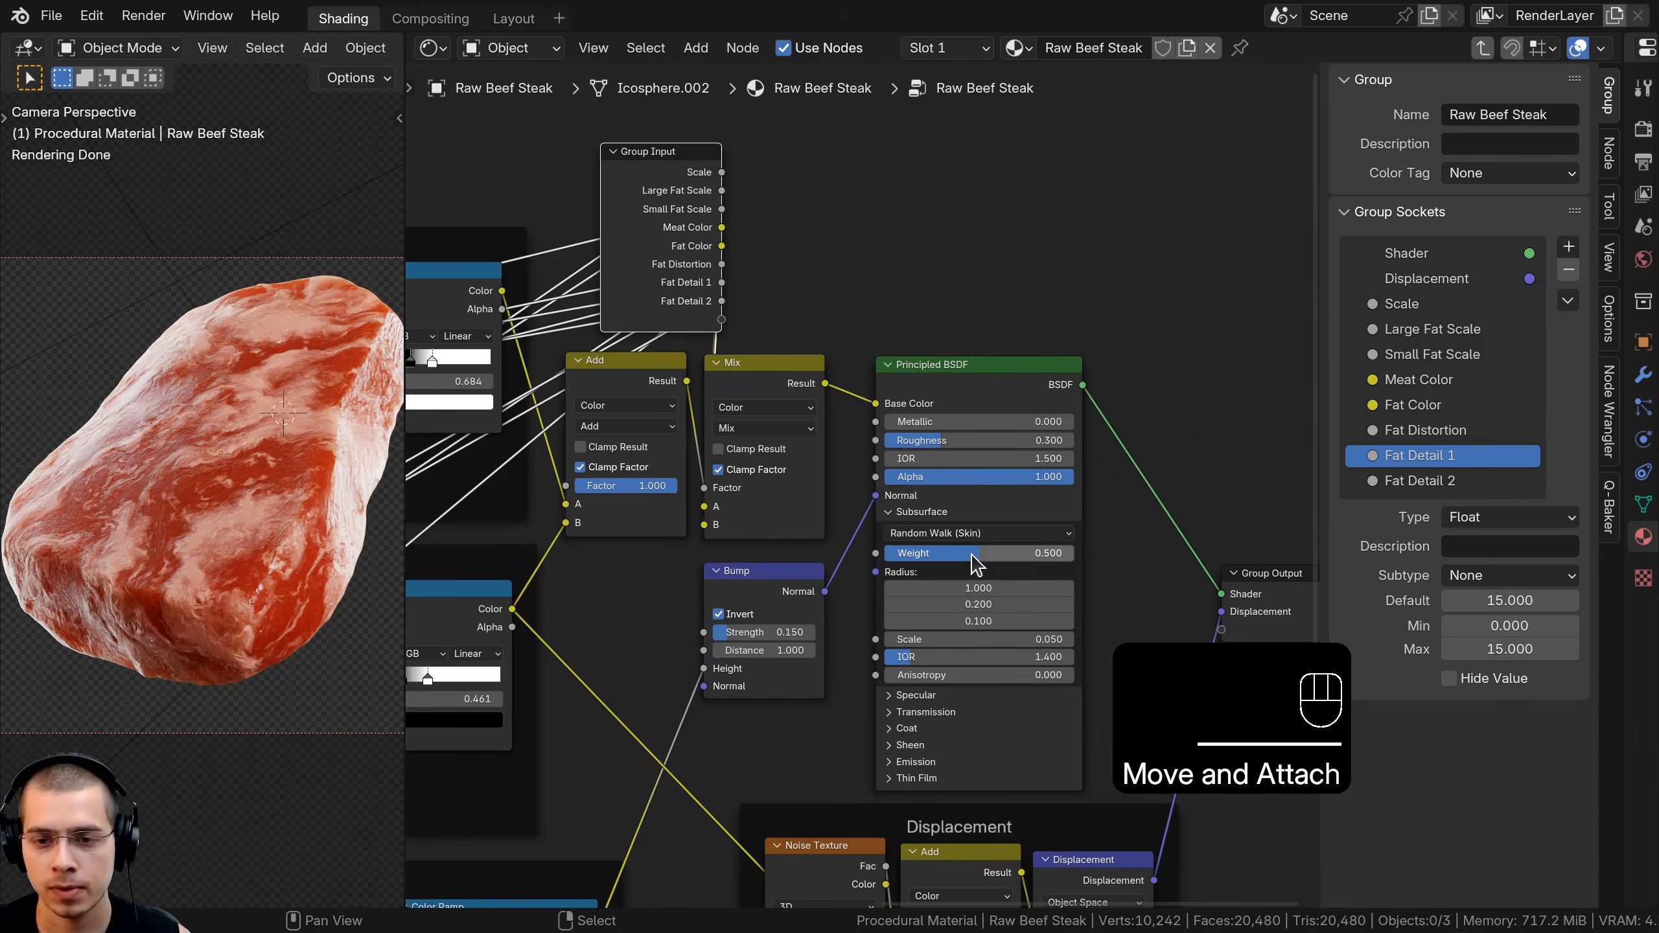
drag(876, 553, 721, 319)
double_click(1503, 505)
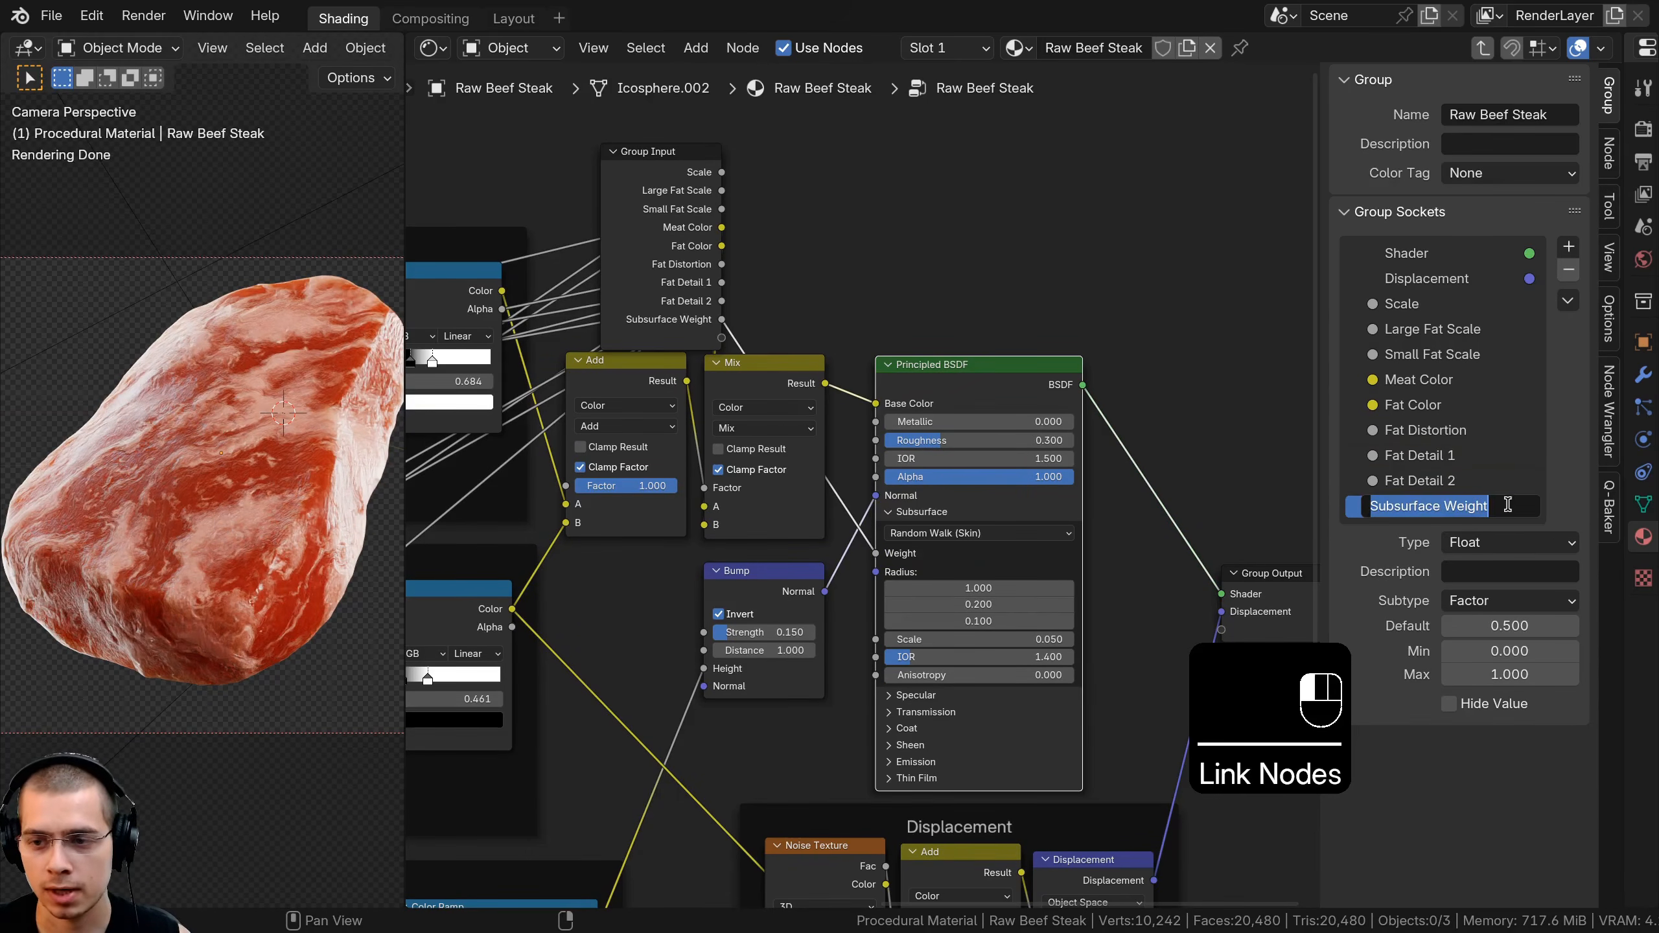
key(BackSpace)
key(BackSpace)
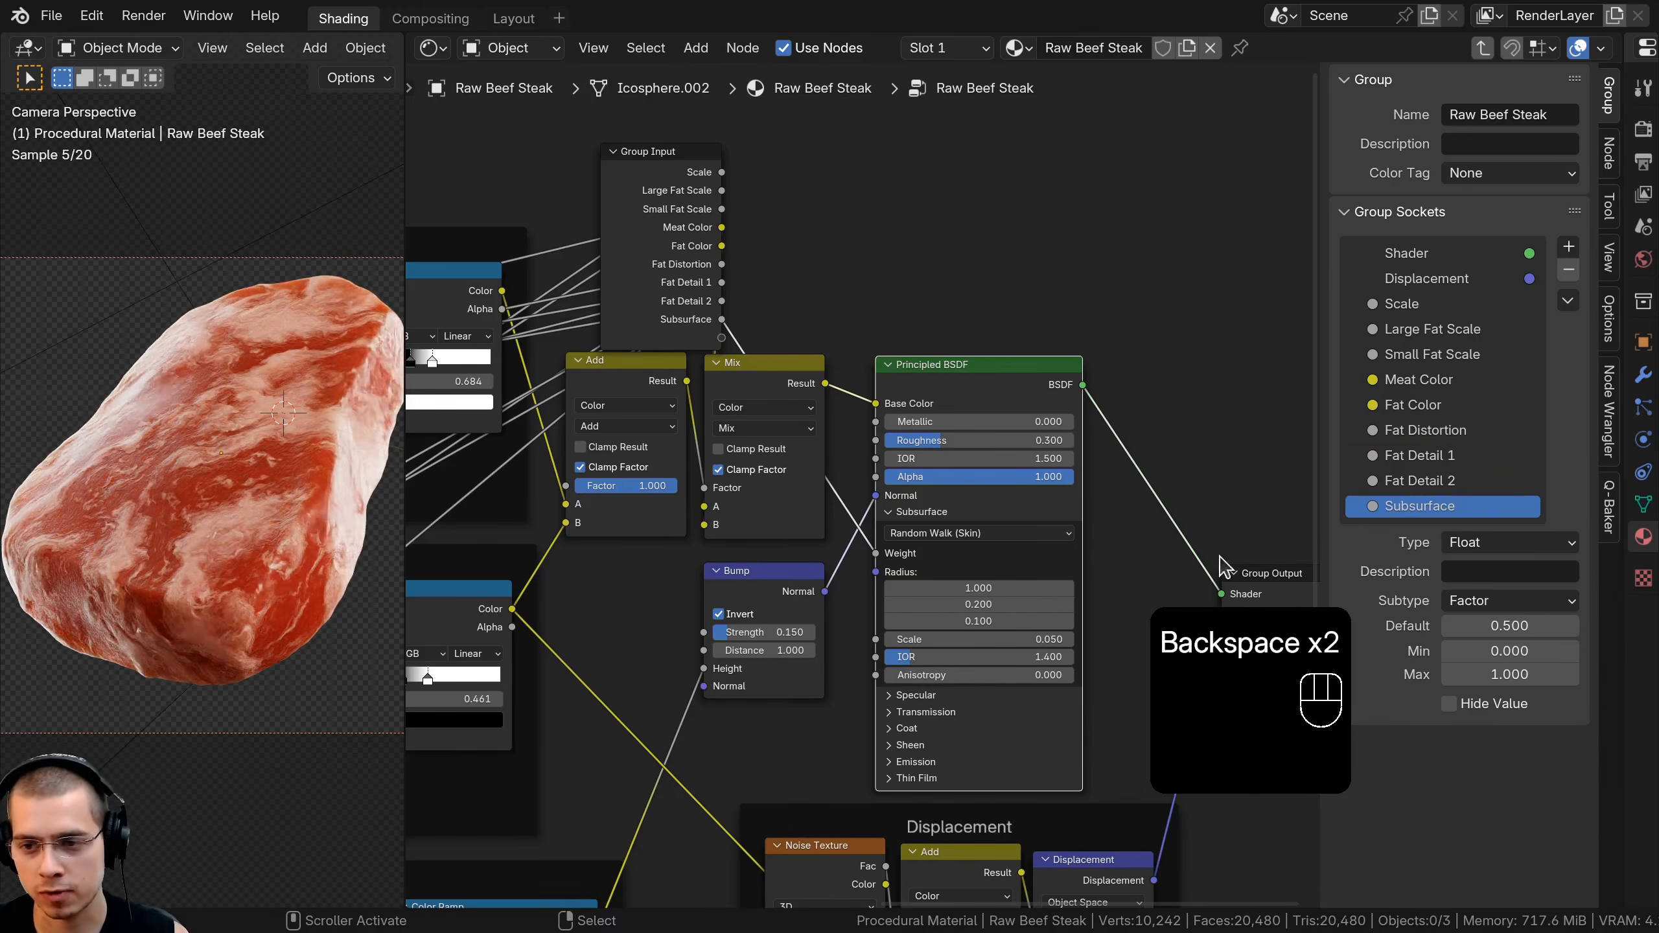
Expose the Principled BSDF's Roughness as a group input
scroll(778, 396, down, 1)
middle_drag(804, 386, 881, 424)
right_click(726, 318)
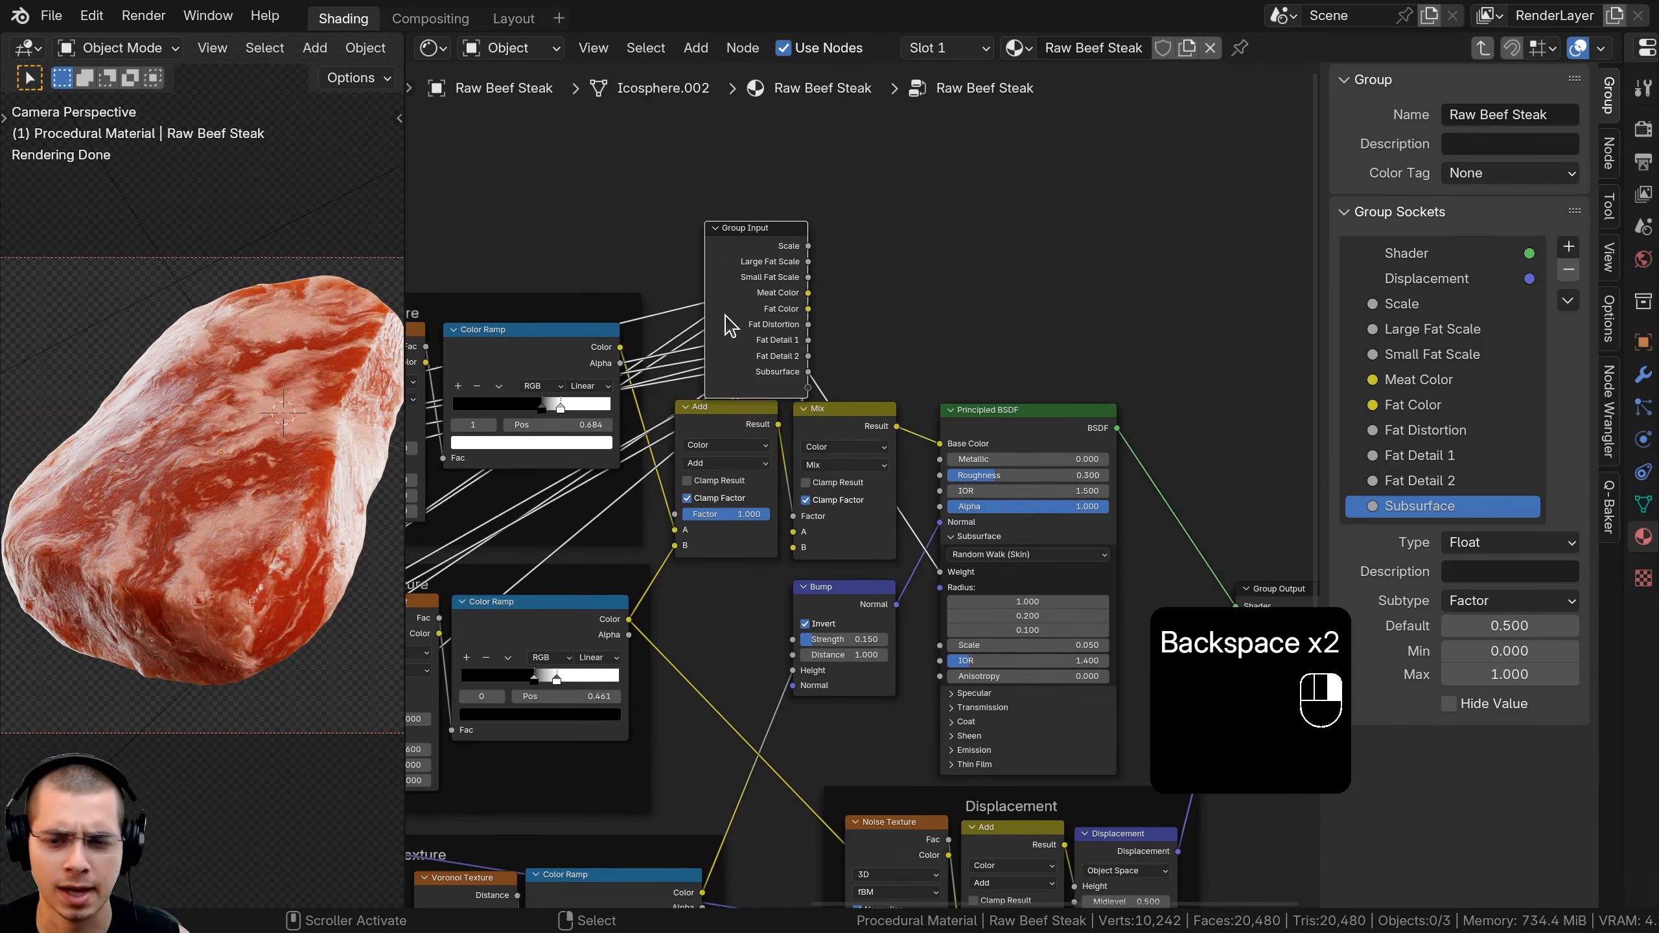
scroll(856, 340, down, 1)
middle_drag(866, 341, 887, 341)
scroll(915, 405, up, 1)
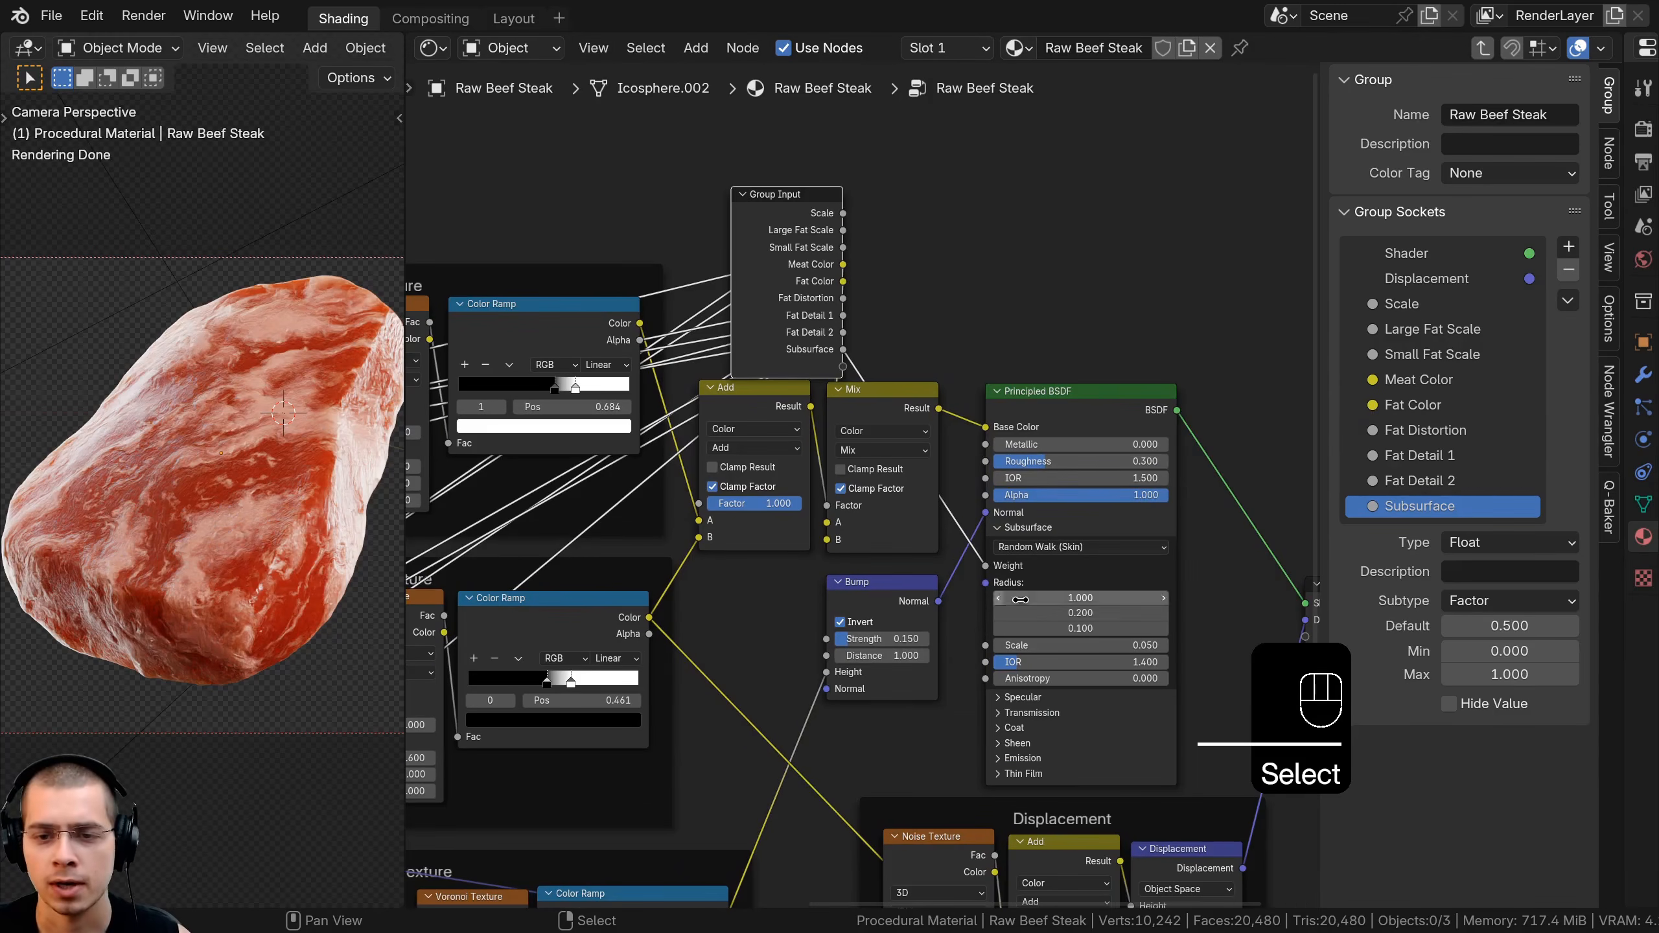
drag(988, 462, 966, 186)
drag(843, 362, 796, 310)
Move the Group Input node below the Add node, between the Large Fat Texture frame and the Bump node
scroll(849, 319, down, 1)
middle_drag(845, 317, 901, 183)
key(g)
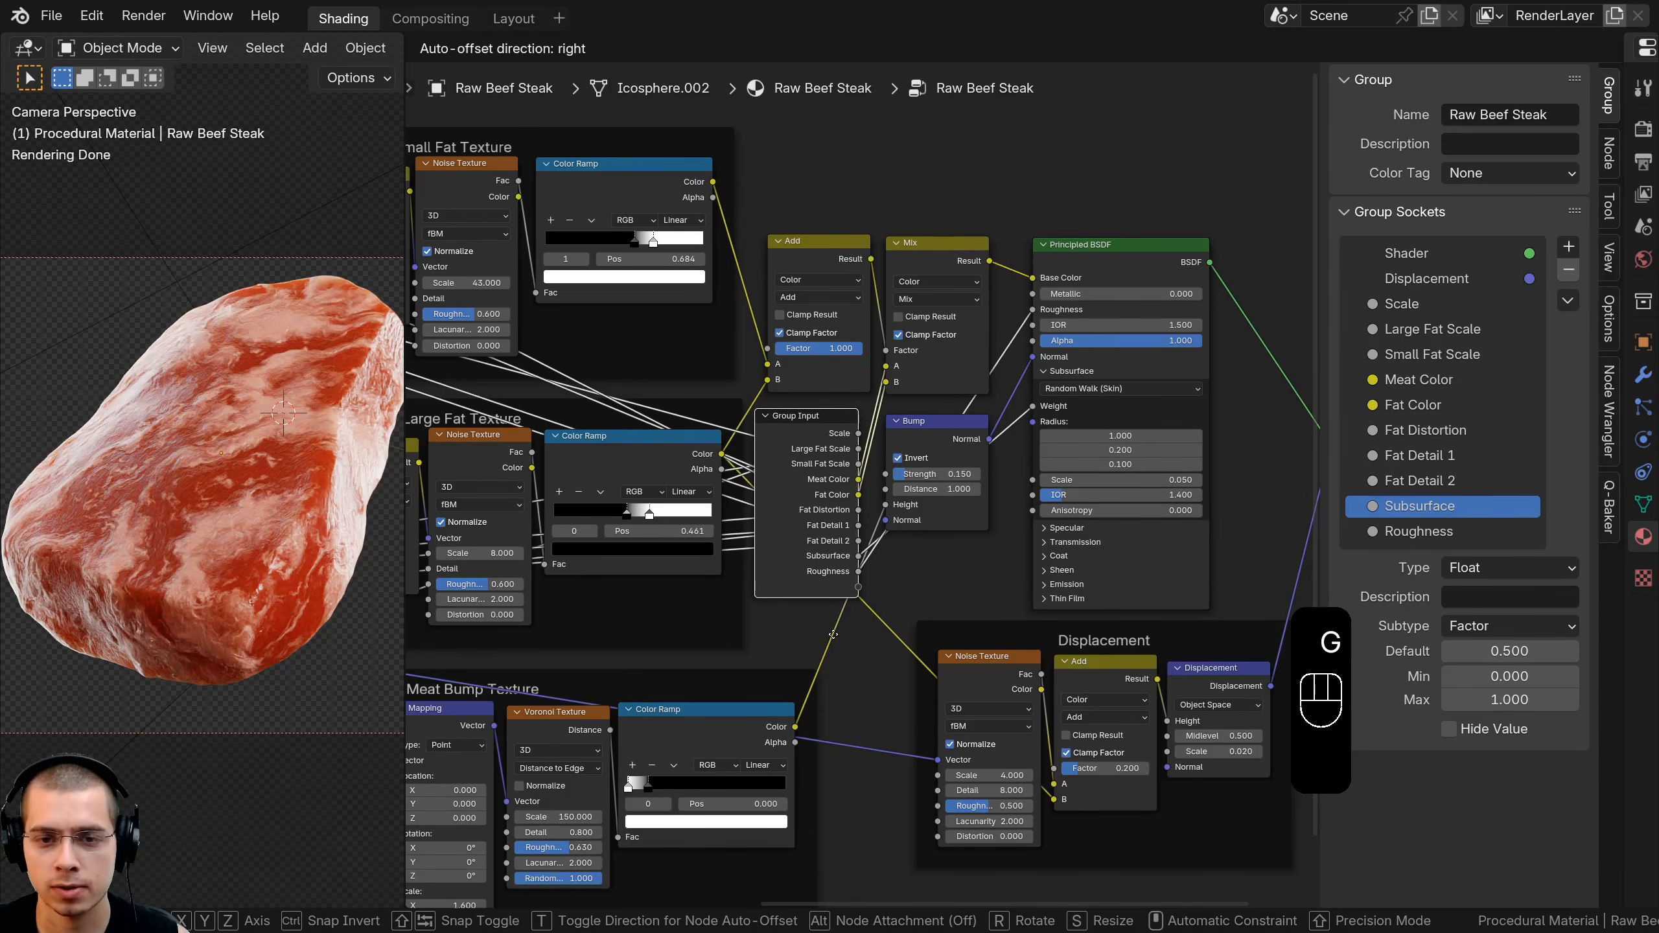
click(837, 639)
Expose the Bump node's Strength as a group input and rename its socket to "Bump Strength"
scroll(865, 485, up, 2)
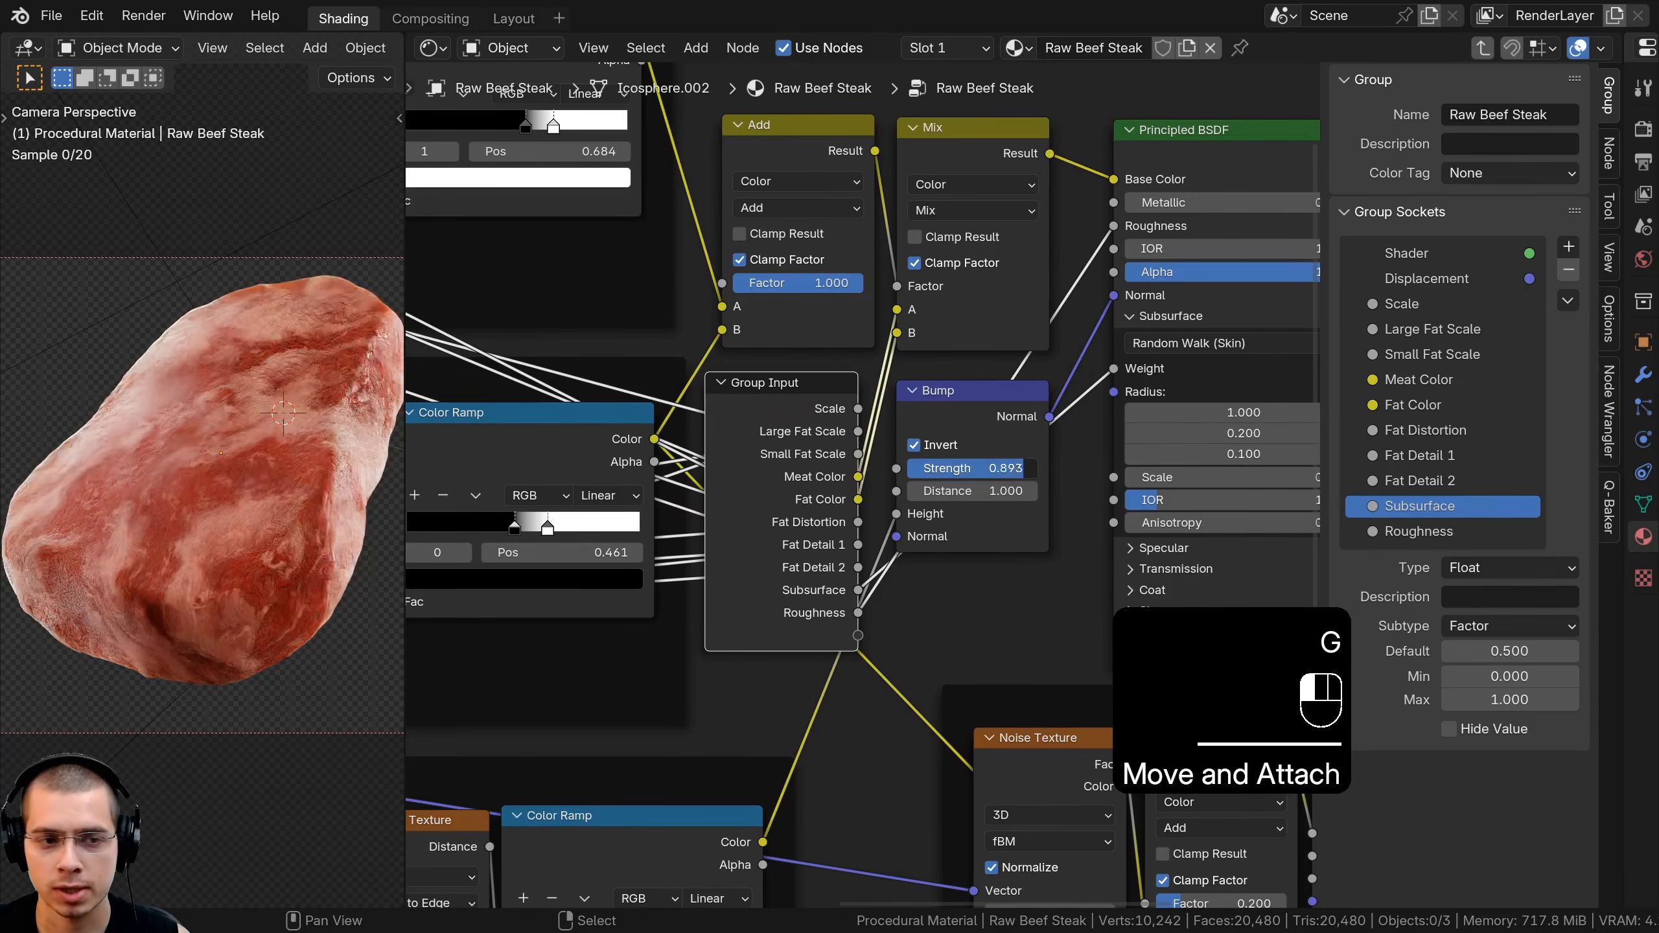
drag(896, 469, 859, 635)
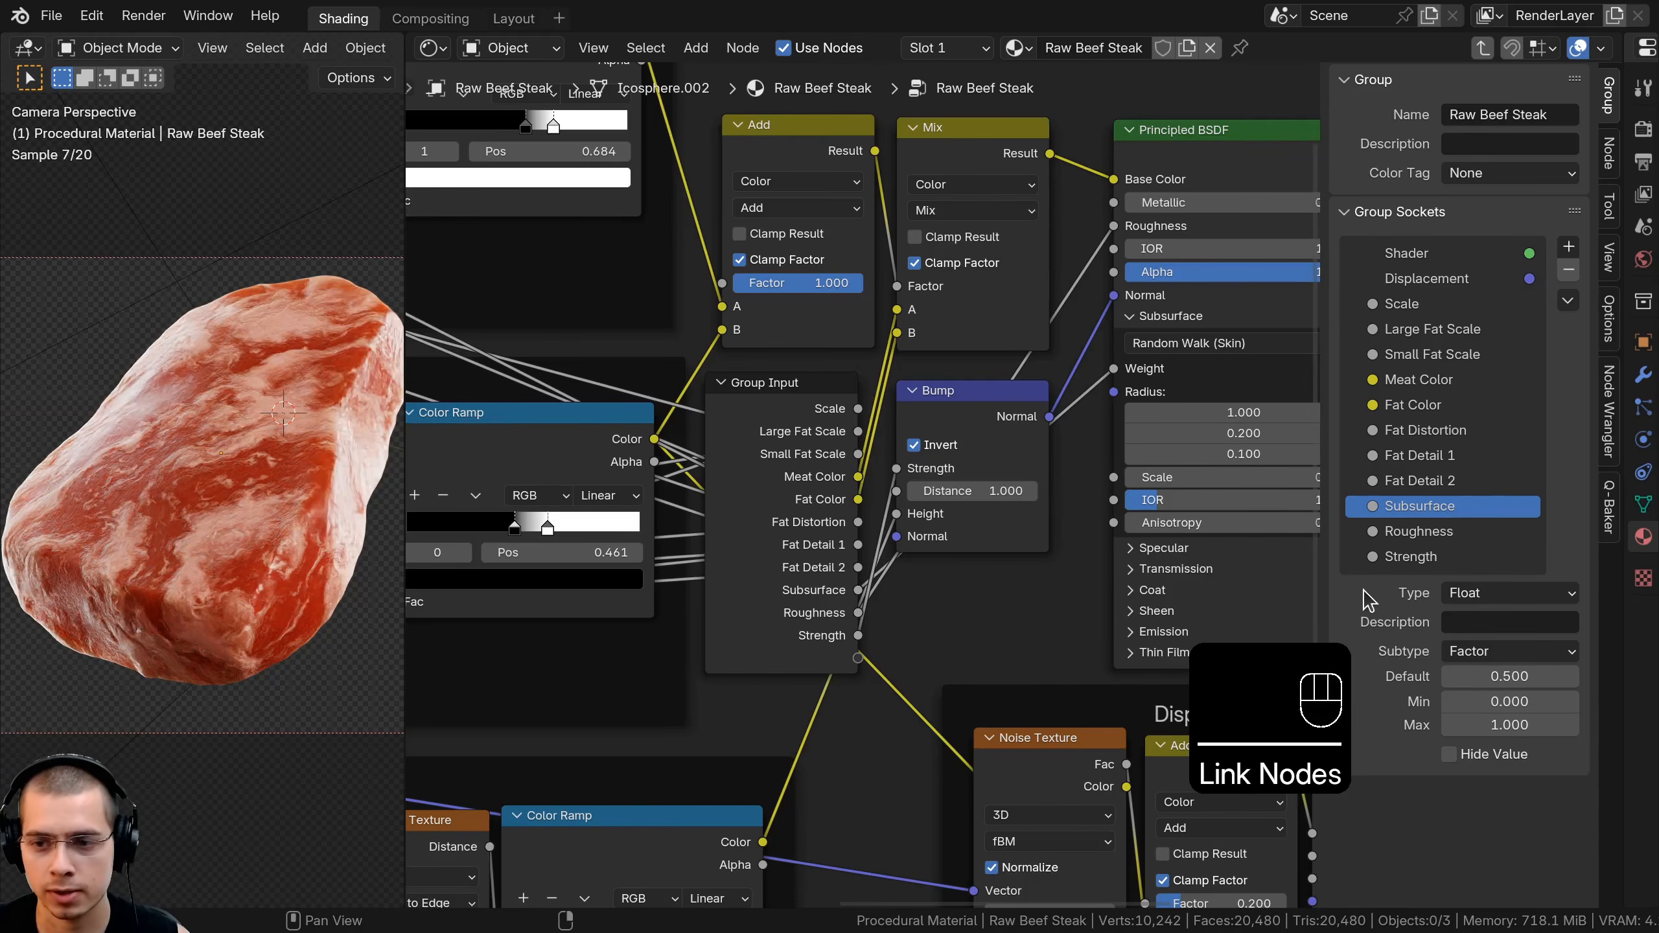
double_click(1367, 557)
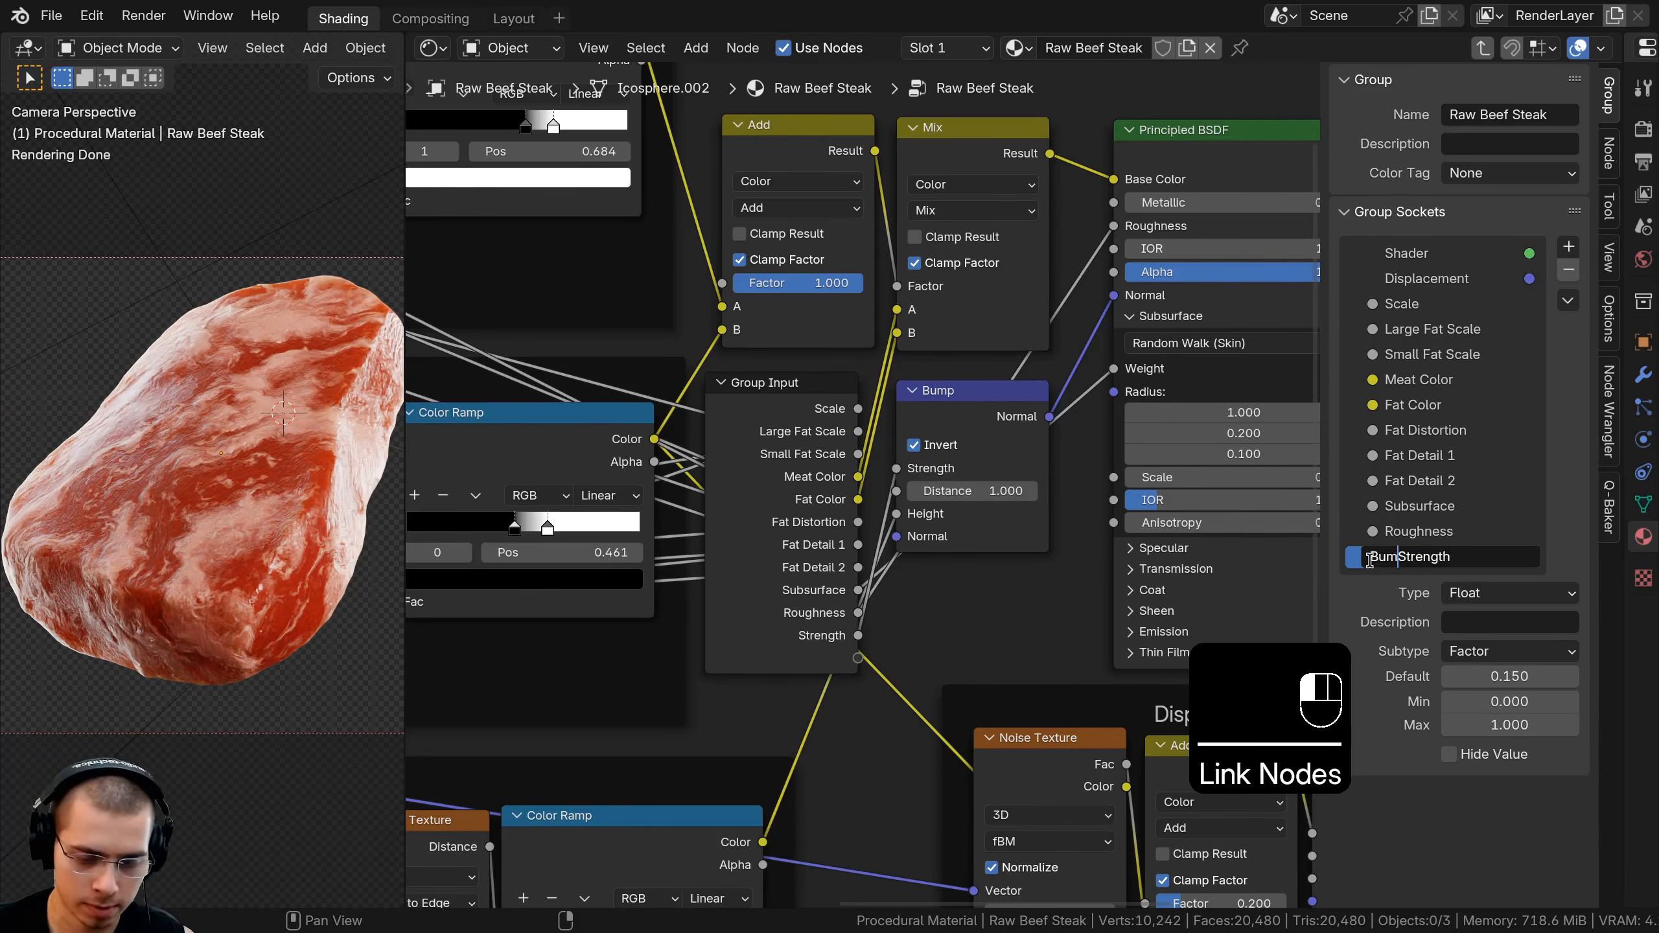
text(Bump)
key(Return)
scroll(843, 516, down, 6)
middle_drag(825, 521, 819, 285)
right_click(819, 284)
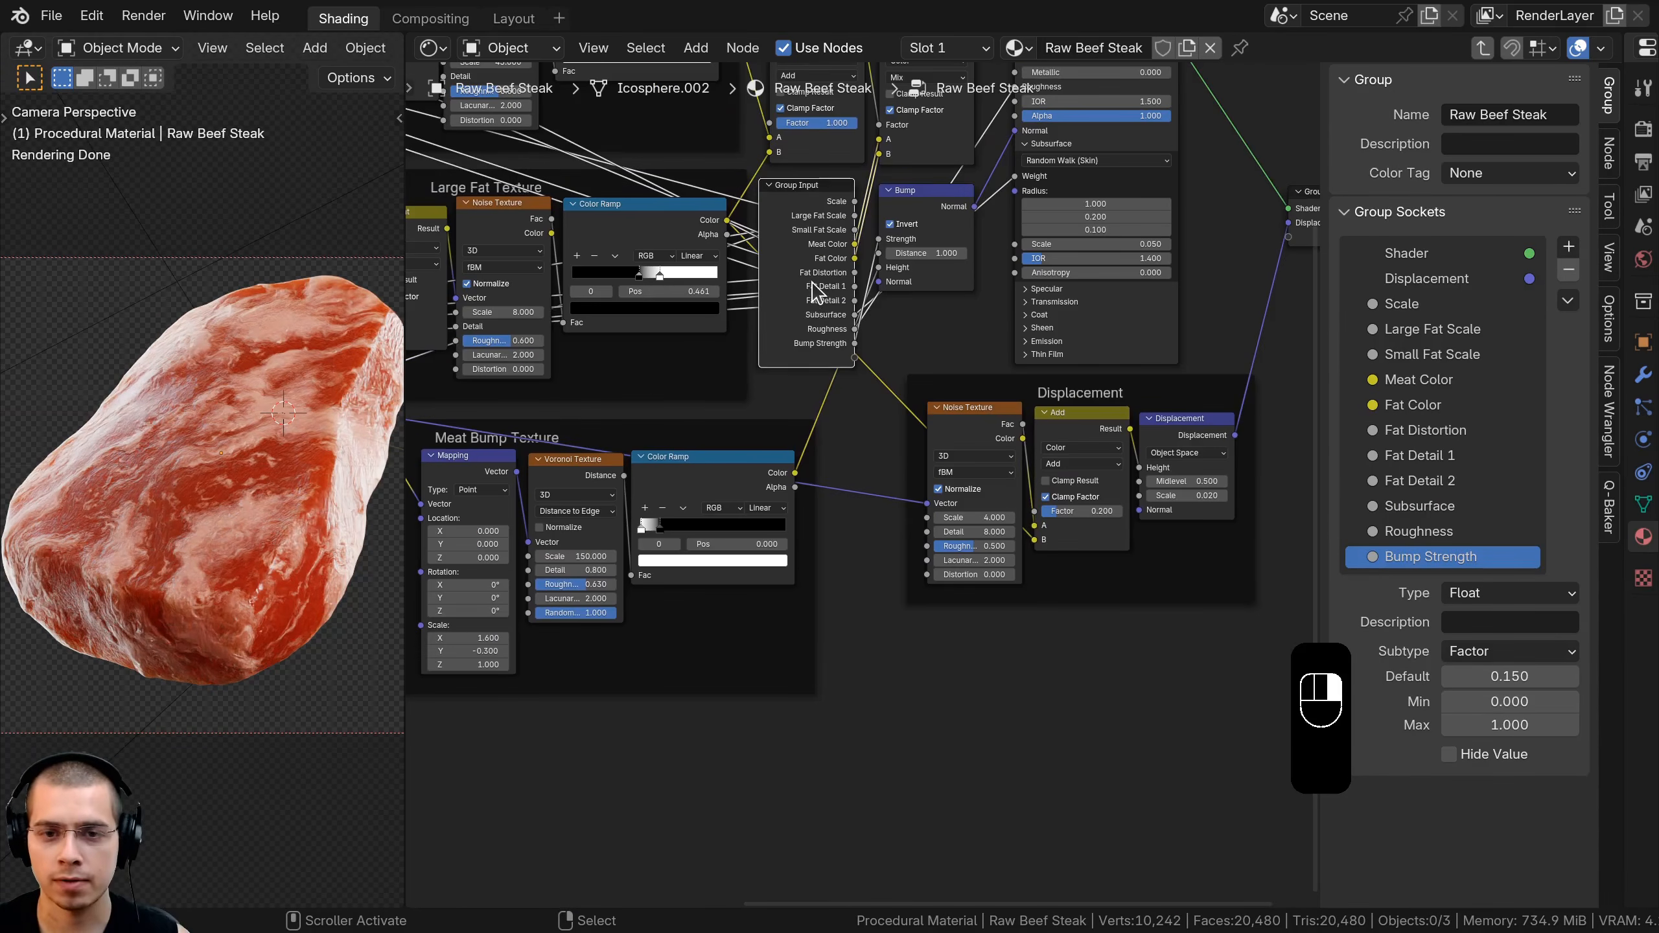
Move the Group Input node below the Noise Texture in the Displacement frame
key(g)
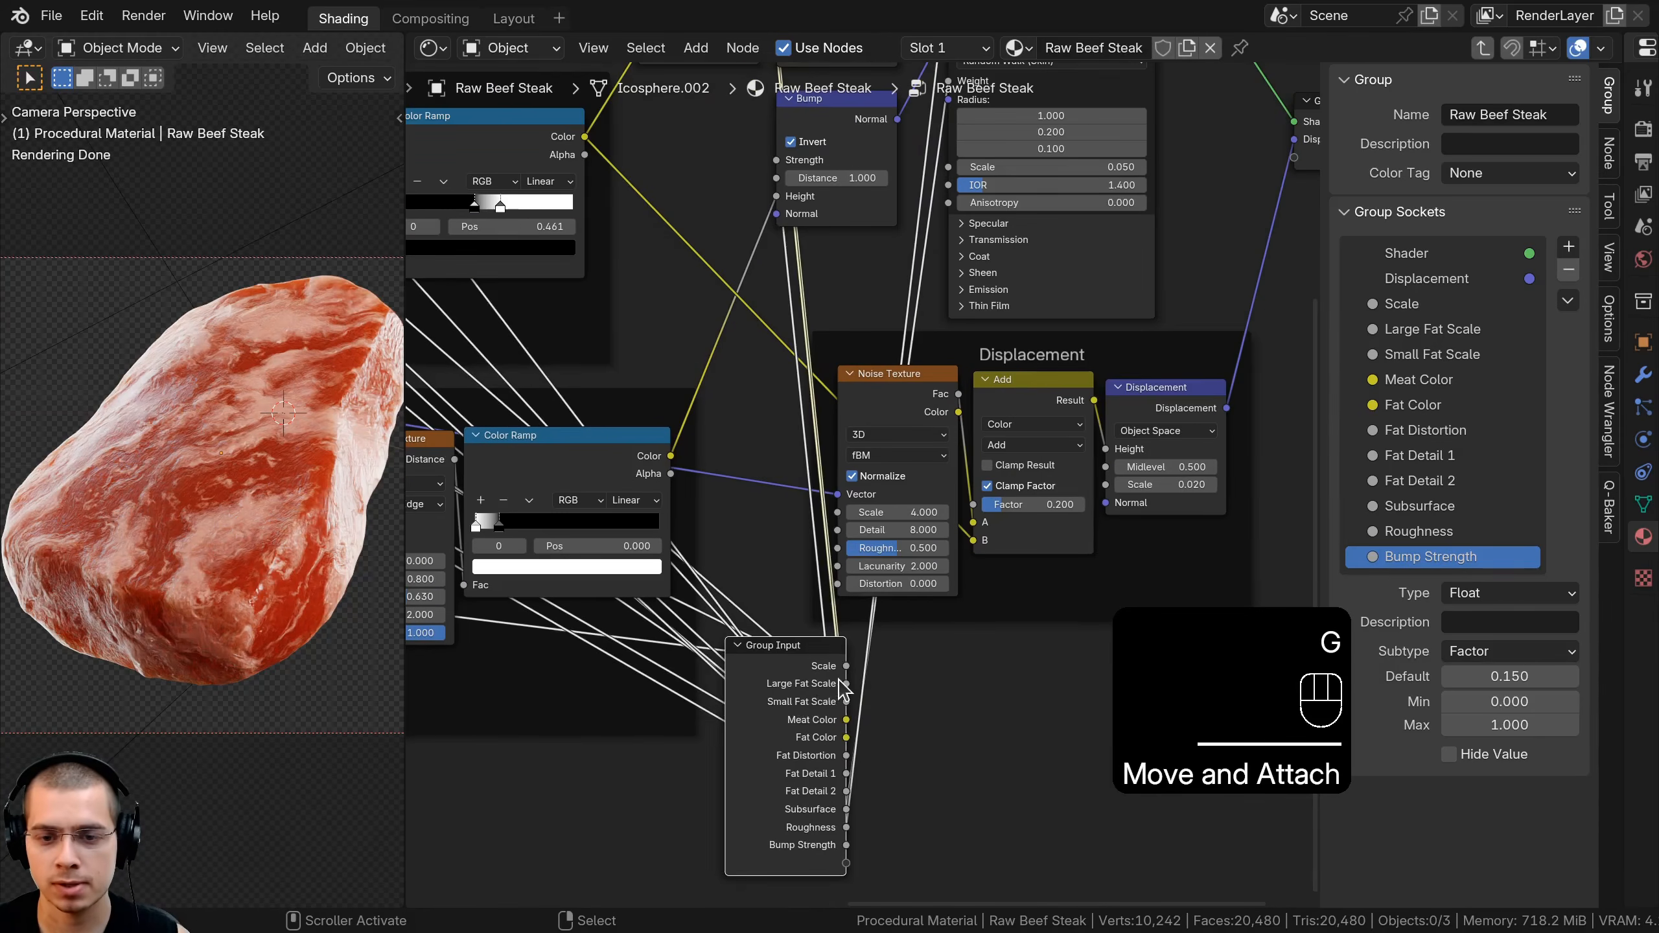
key(g)
middle_drag(873, 623, 859, 528)
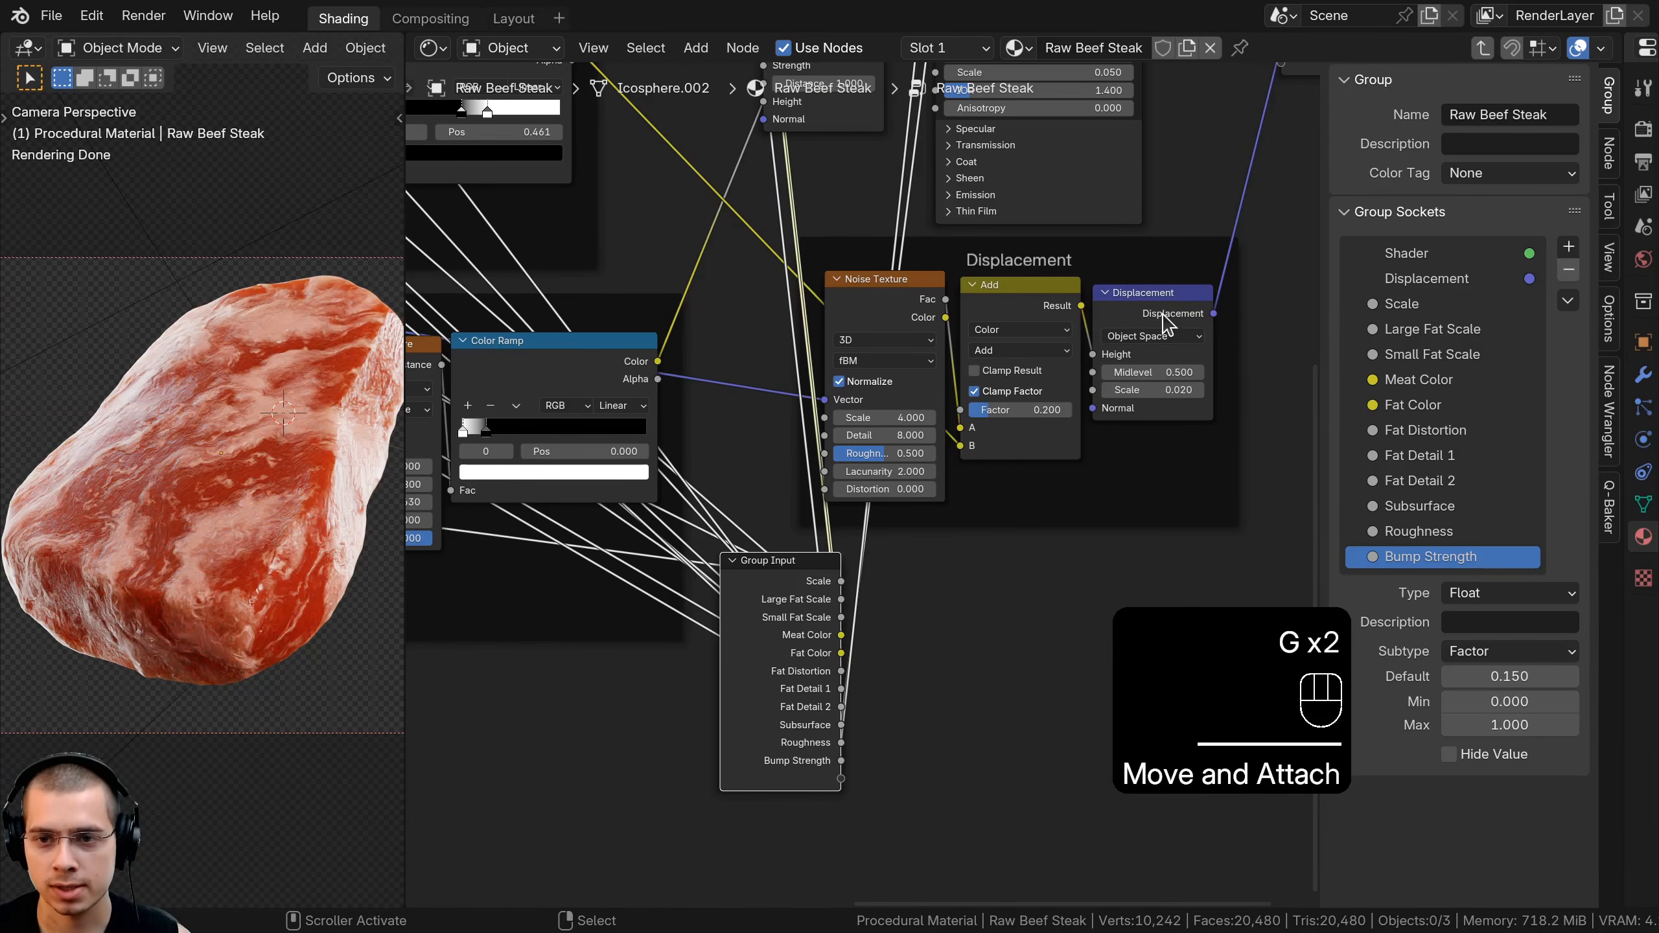
Expose the Displacement node's Scale as a group input, rename its socket to "Displacement Strength" and shift the Group Input node slightly
drag(1093, 391, 841, 779)
double_click(1413, 581)
text(DIsplacement Strength)
key(Return)
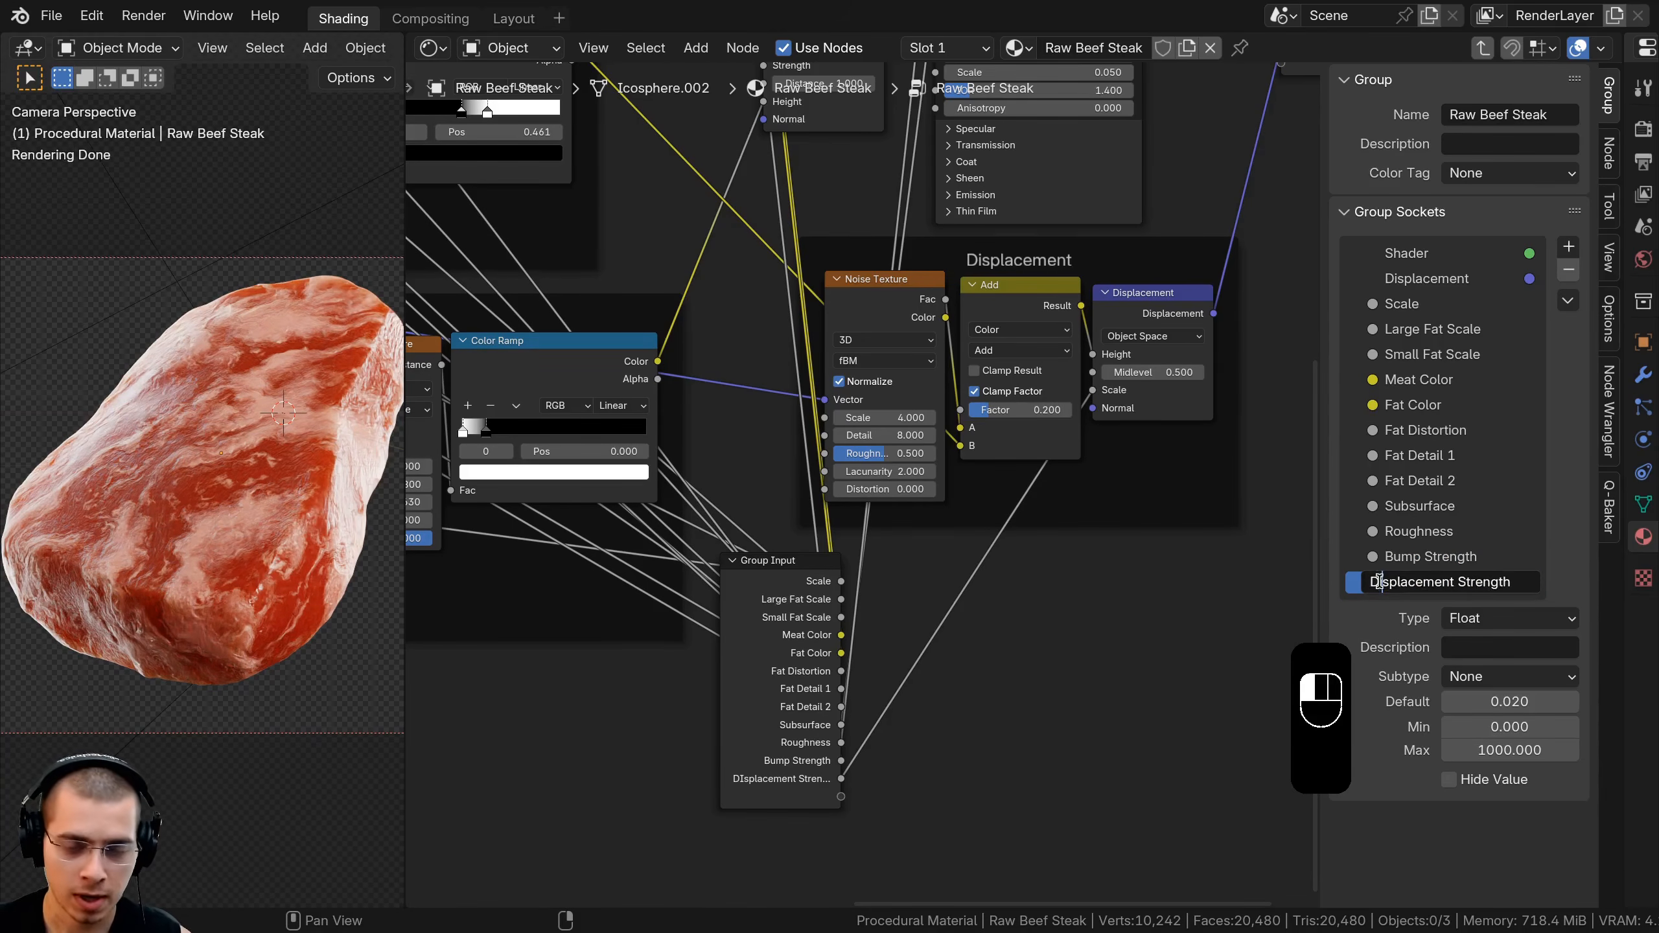
key(Return)
click(796, 642)
key(g)
click(777, 642)
scroll(893, 594, up, 3)
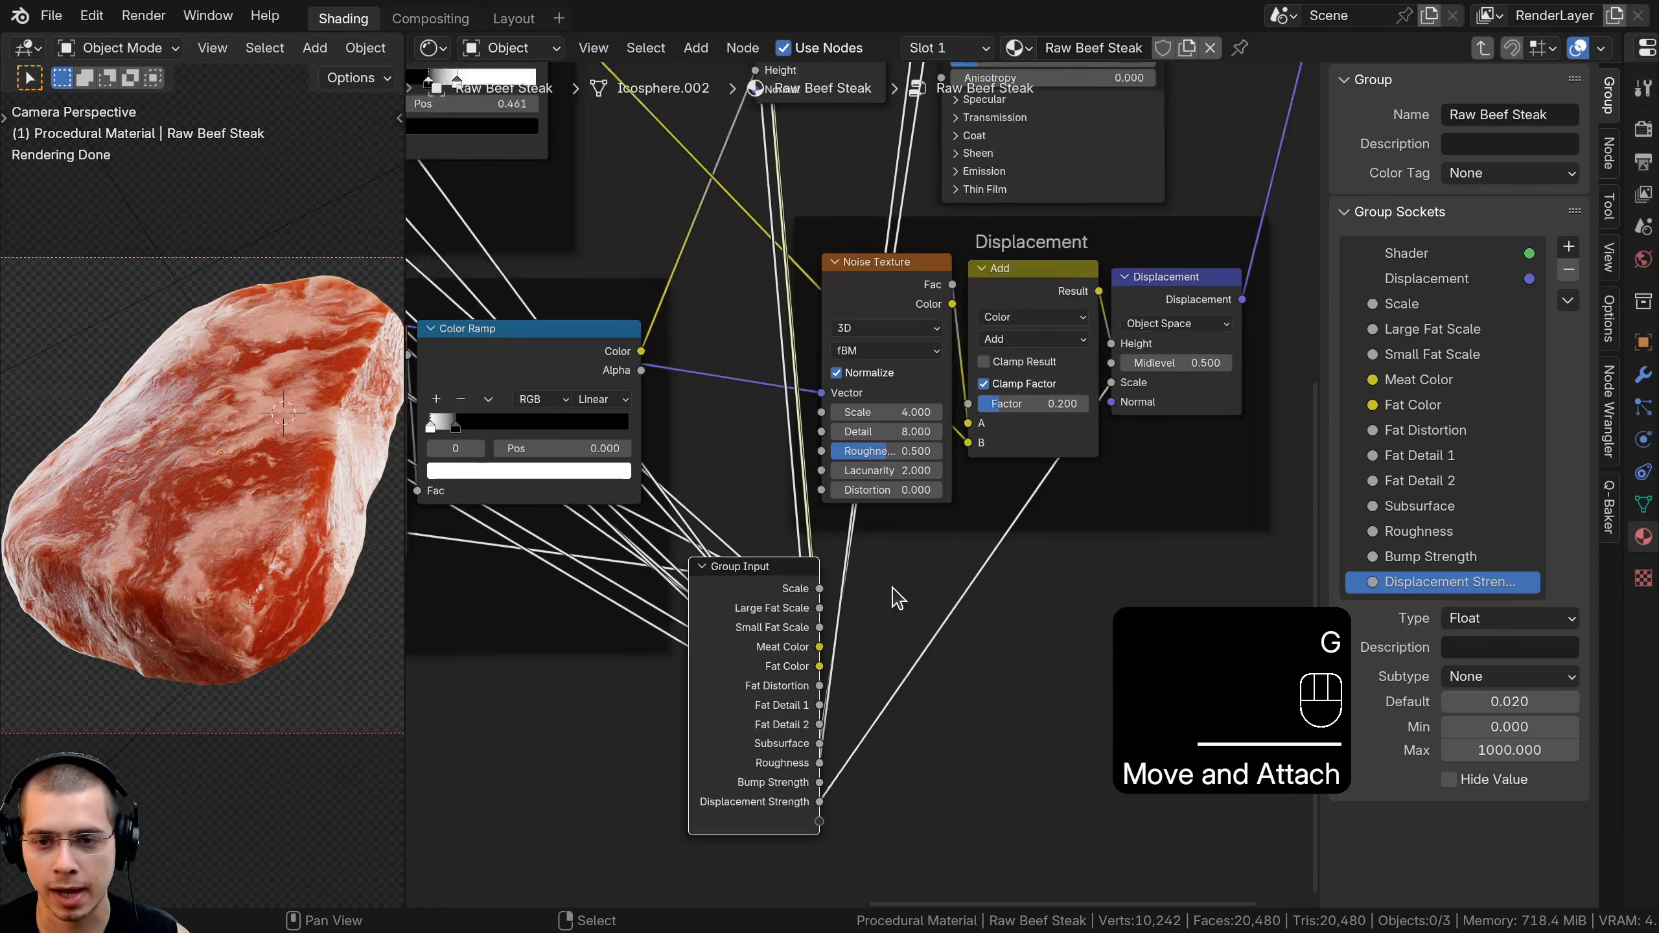
Try a different Factor on the Add node in the Displacement frame and undo the change
click(1036, 260)
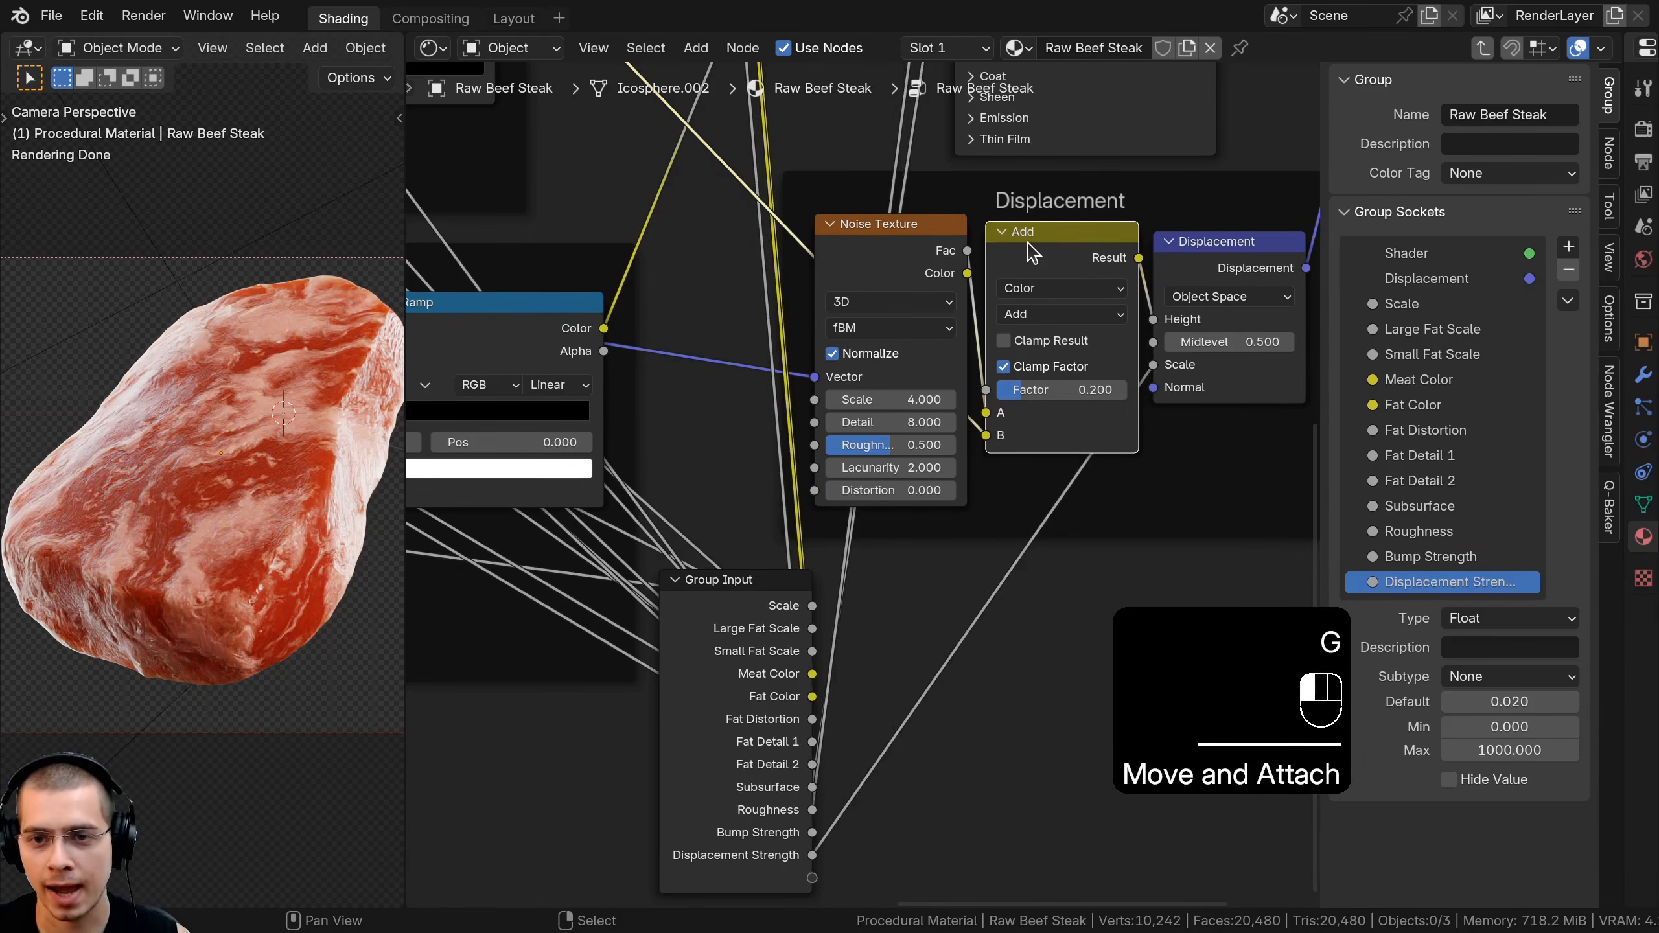
drag(1037, 398, 1090, 396)
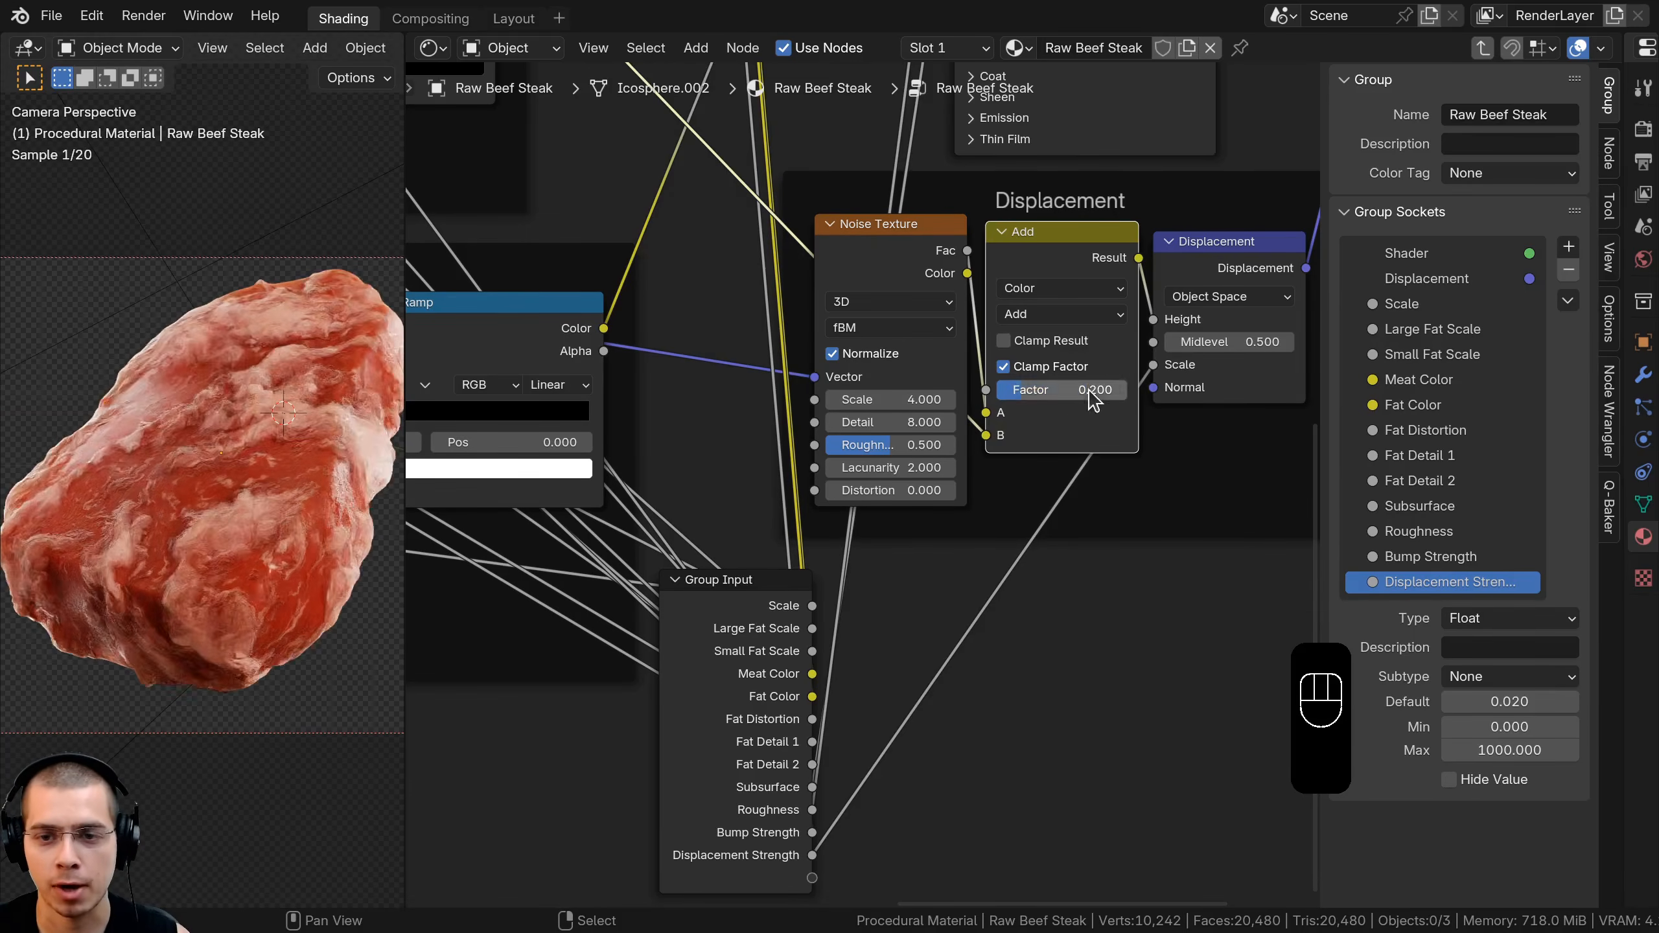
key(ctrl+z)
Expose the Add node's Factor in the Displacement frame as a group input and rename its socket to "Fat Displacement Strength"
drag(986, 391, 812, 701)
double_click(1393, 587)
key(ctrl+c)
double_click(1405, 607)
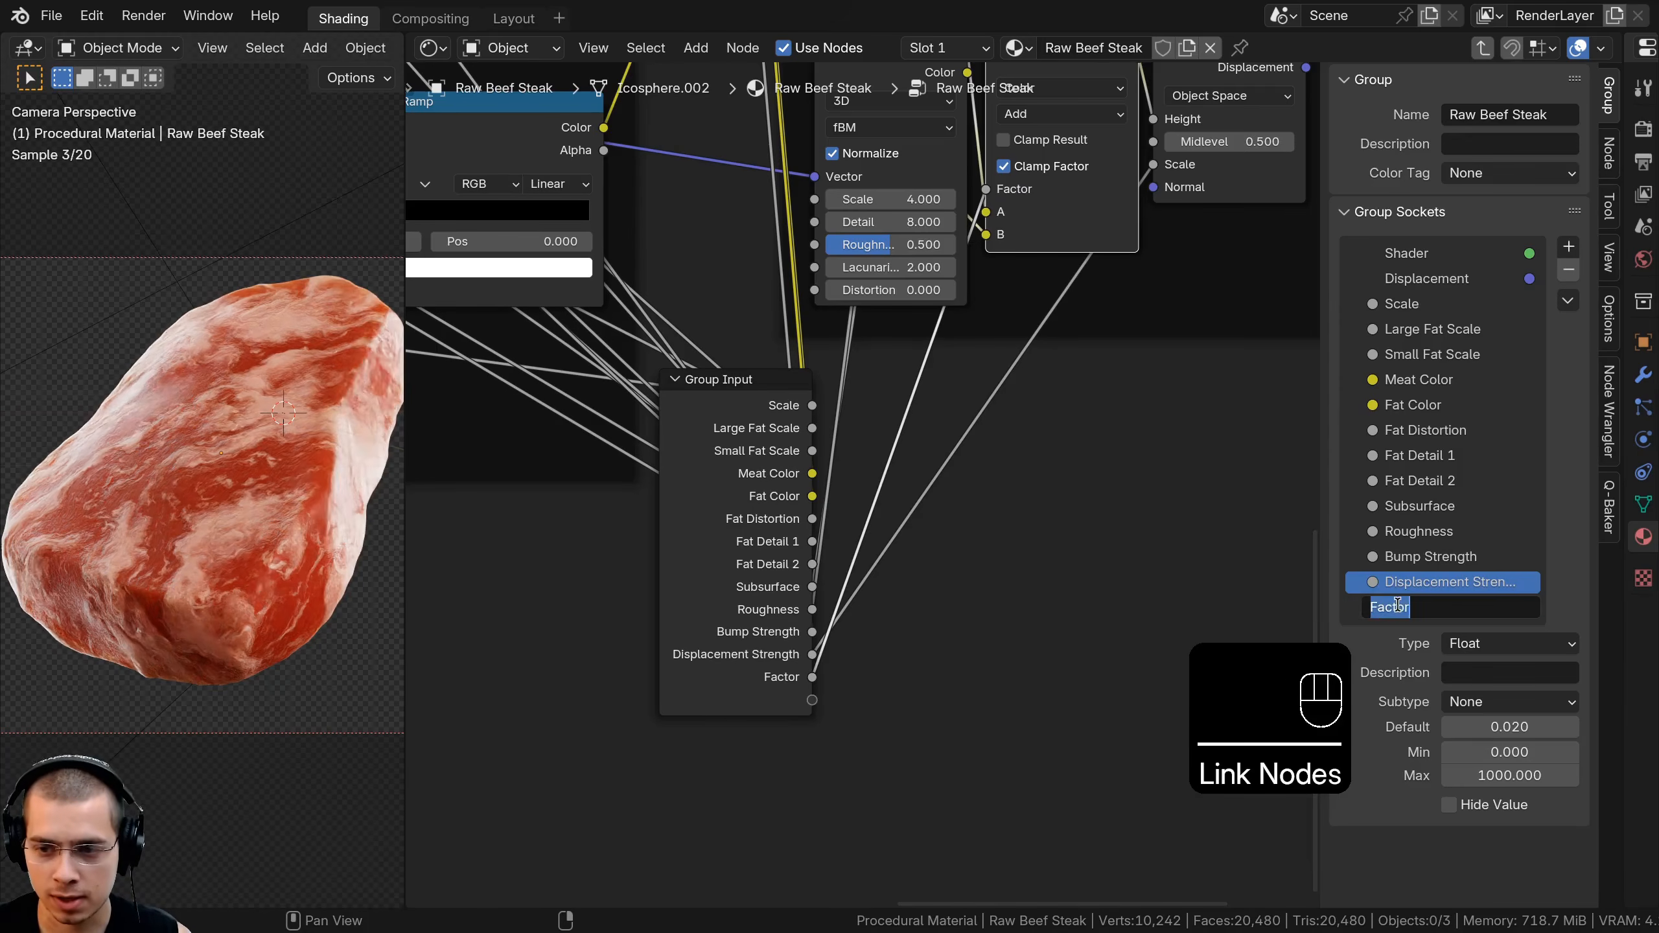
key(ctrl+v)
text(Fat)
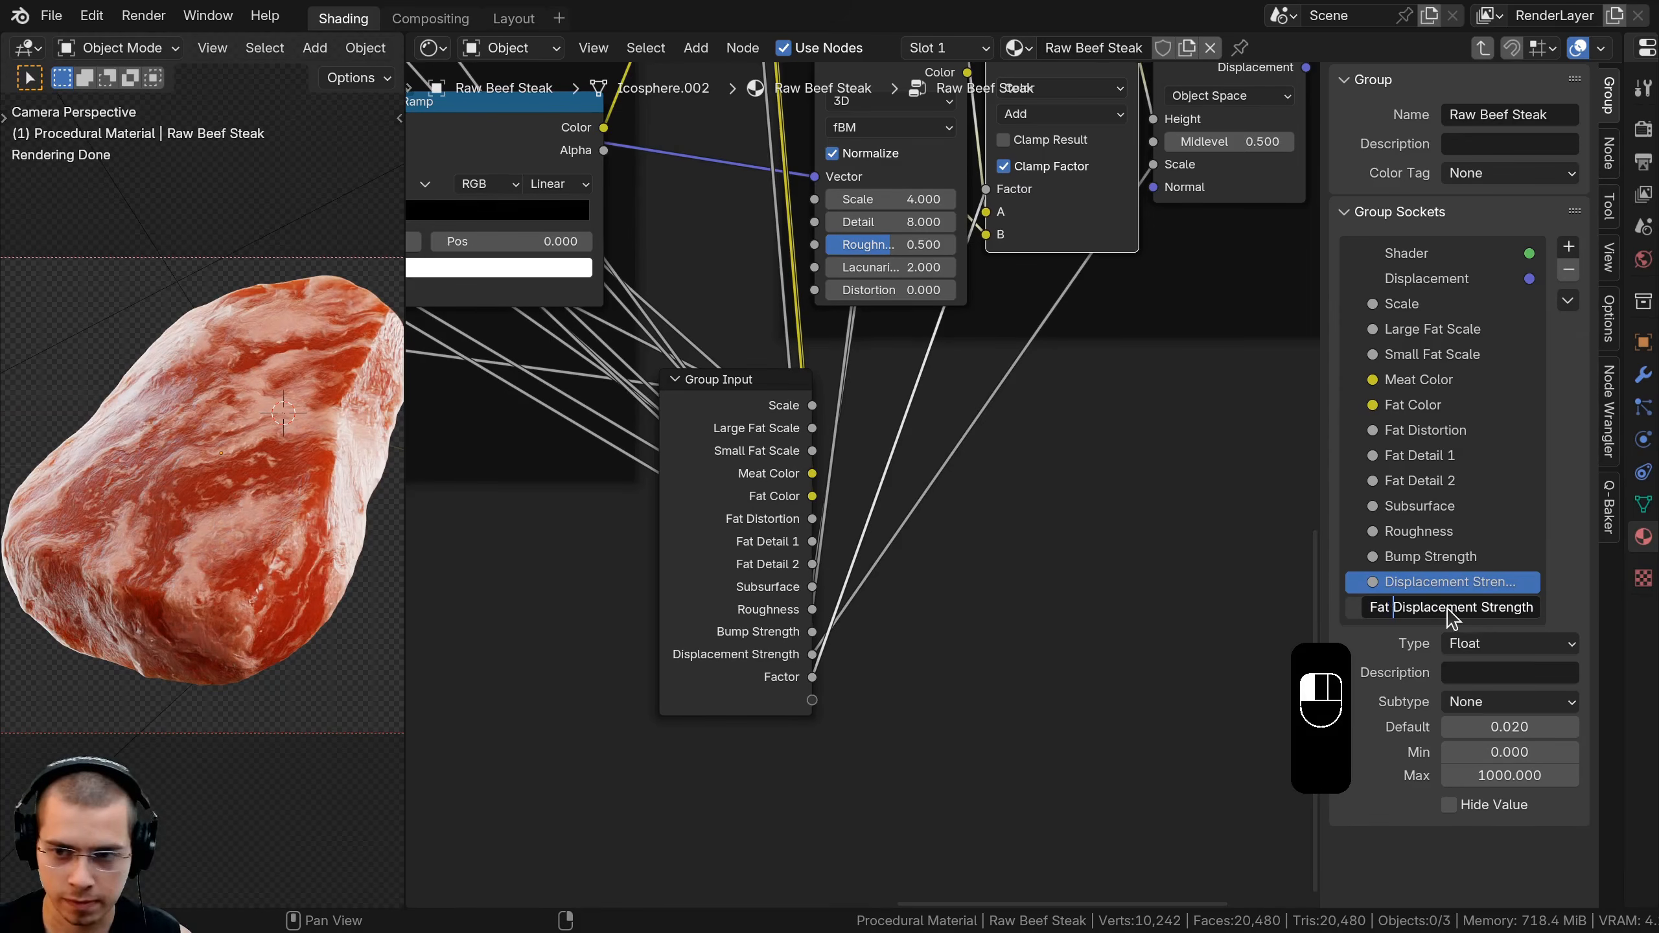
key(Return)
Hide the node editor's sidebar and move the Group Input node to the left of the Mapping frame
scroll(1121, 525, down, 2)
middle_drag(1120, 525, 1188, 527)
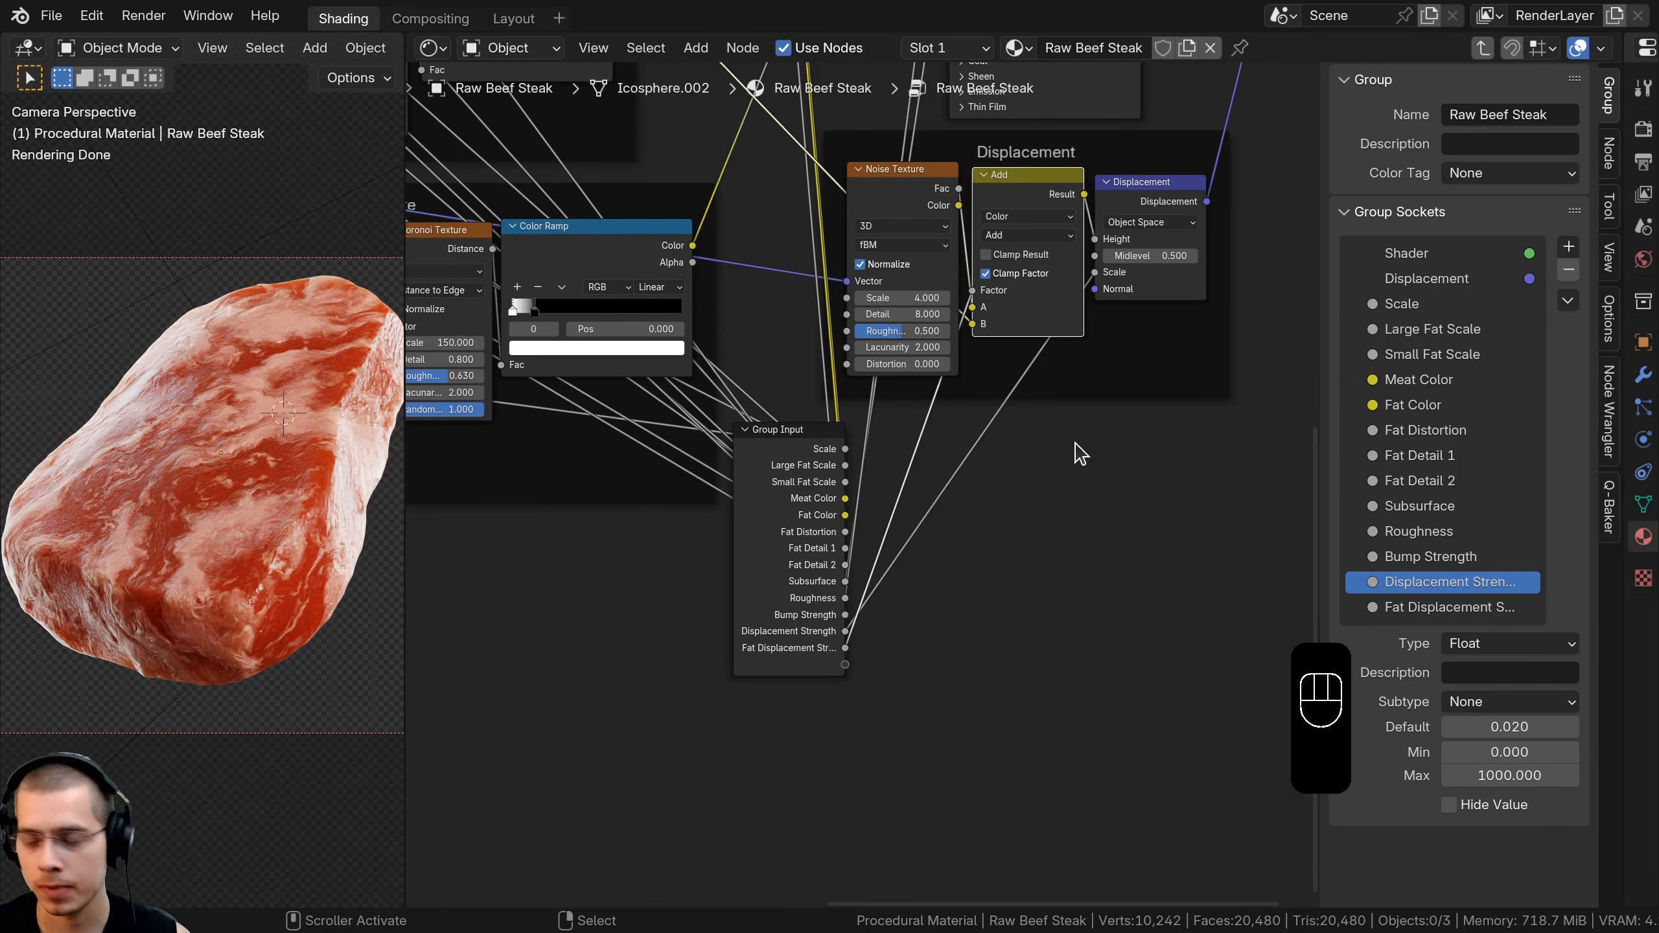
middle_drag(1145, 336, 1127, 412)
key(n)
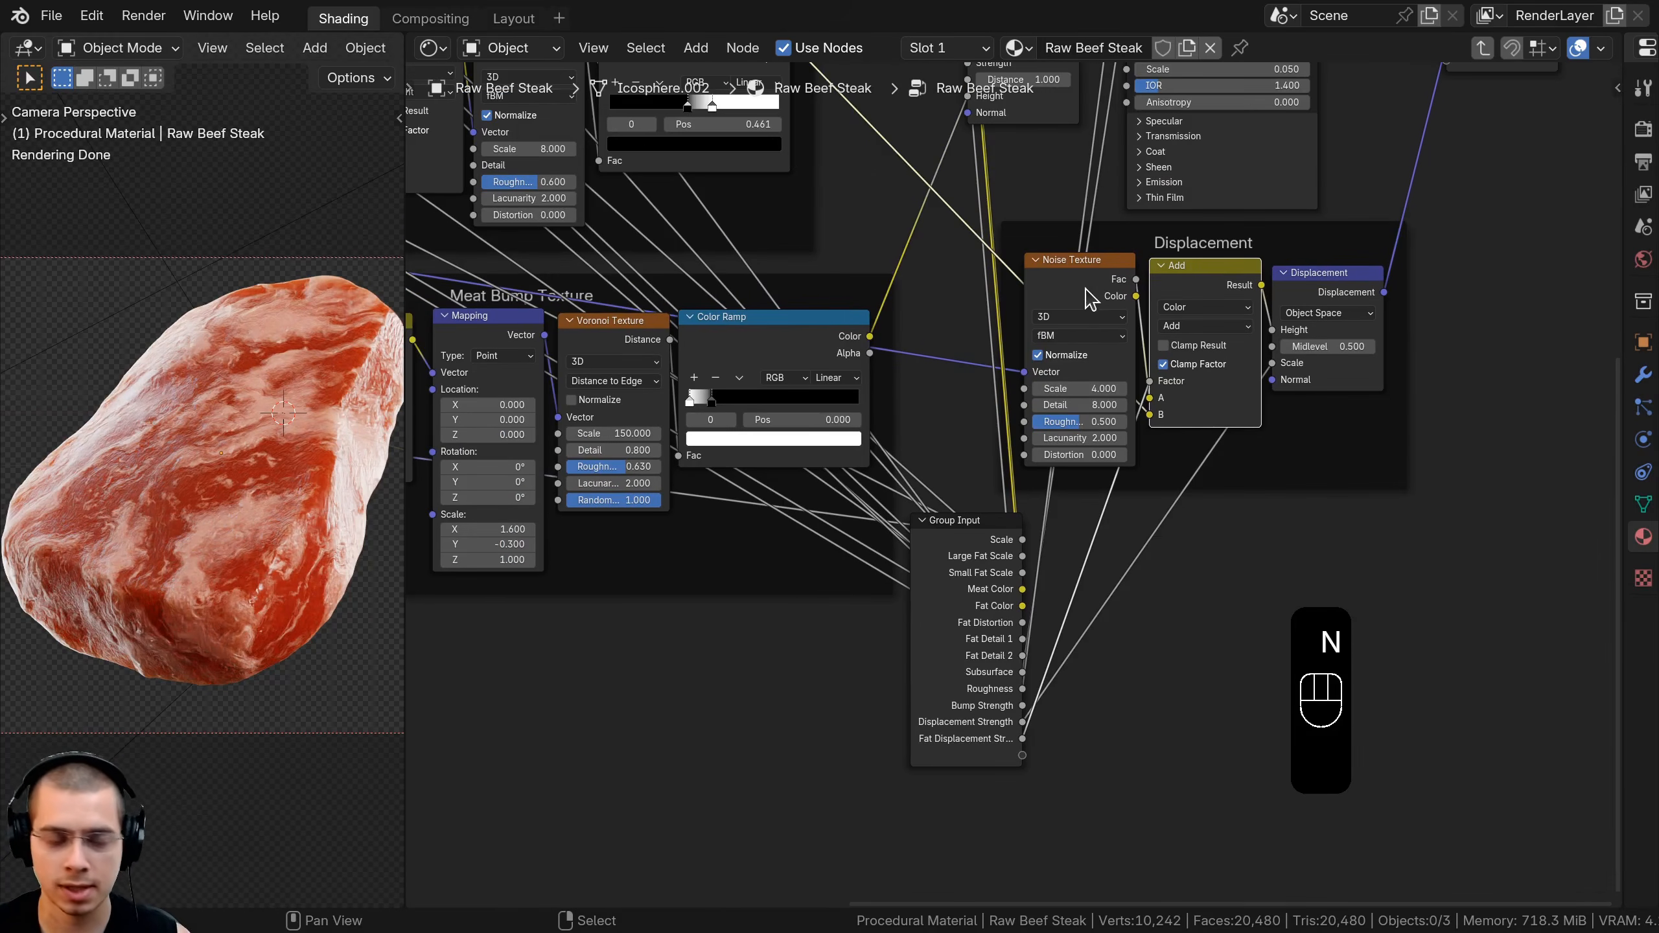
middle_drag(1069, 291, 1064, 318)
scroll(1017, 486, down, 4)
right_click(995, 573)
scroll(995, 573, down, 4)
middle_drag(994, 573, 1253, 589)
key(g)
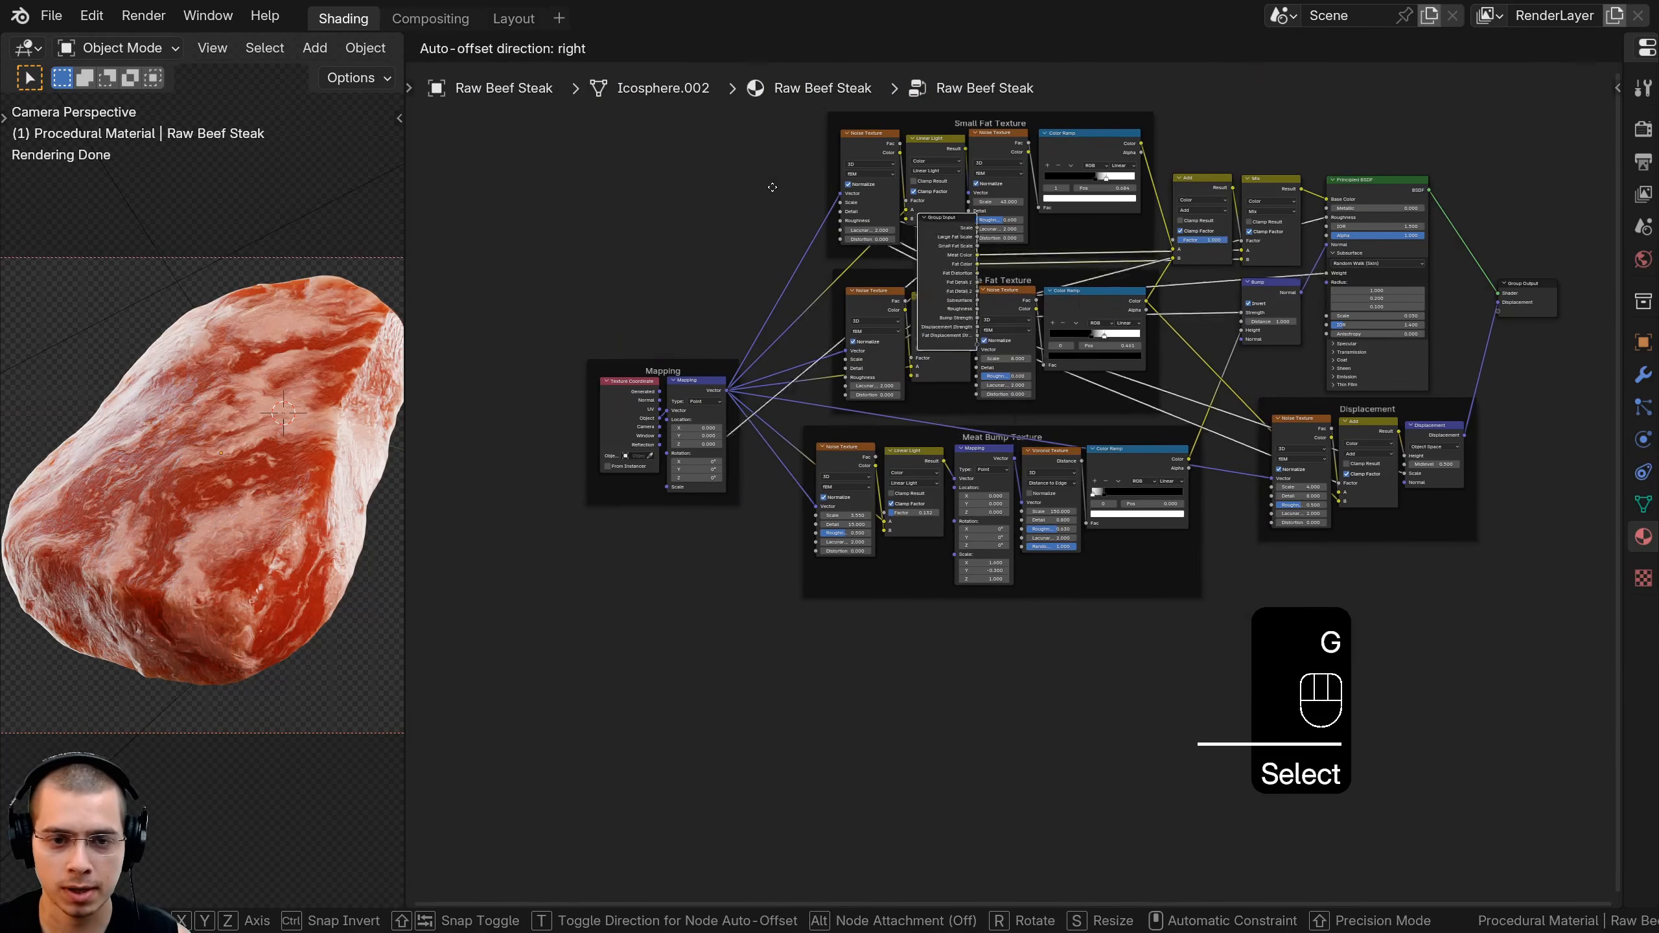
click(536, 381)
scroll(1070, 378, up, 2)
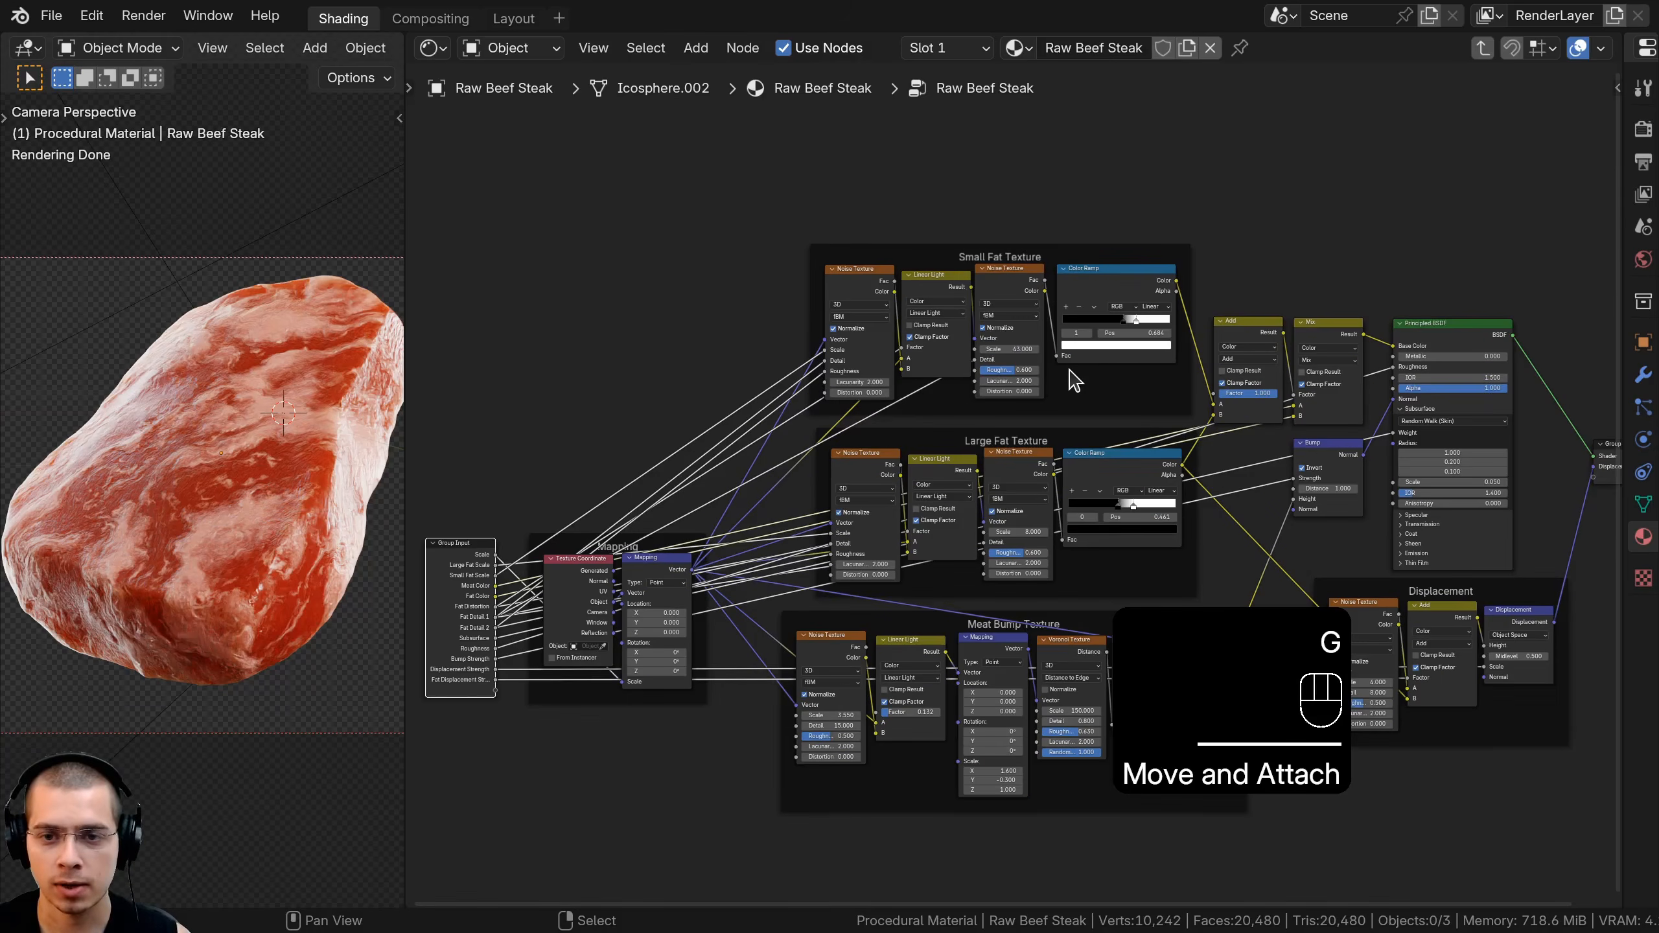
Leave the Raw Beef Steak node group and widen the 3D viewport beside the node editor
key(Tab)
scroll(1070, 400, up, 6)
middle_drag(1071, 417, 1135, 352)
scroll(1110, 346, up, 1)
key(a)
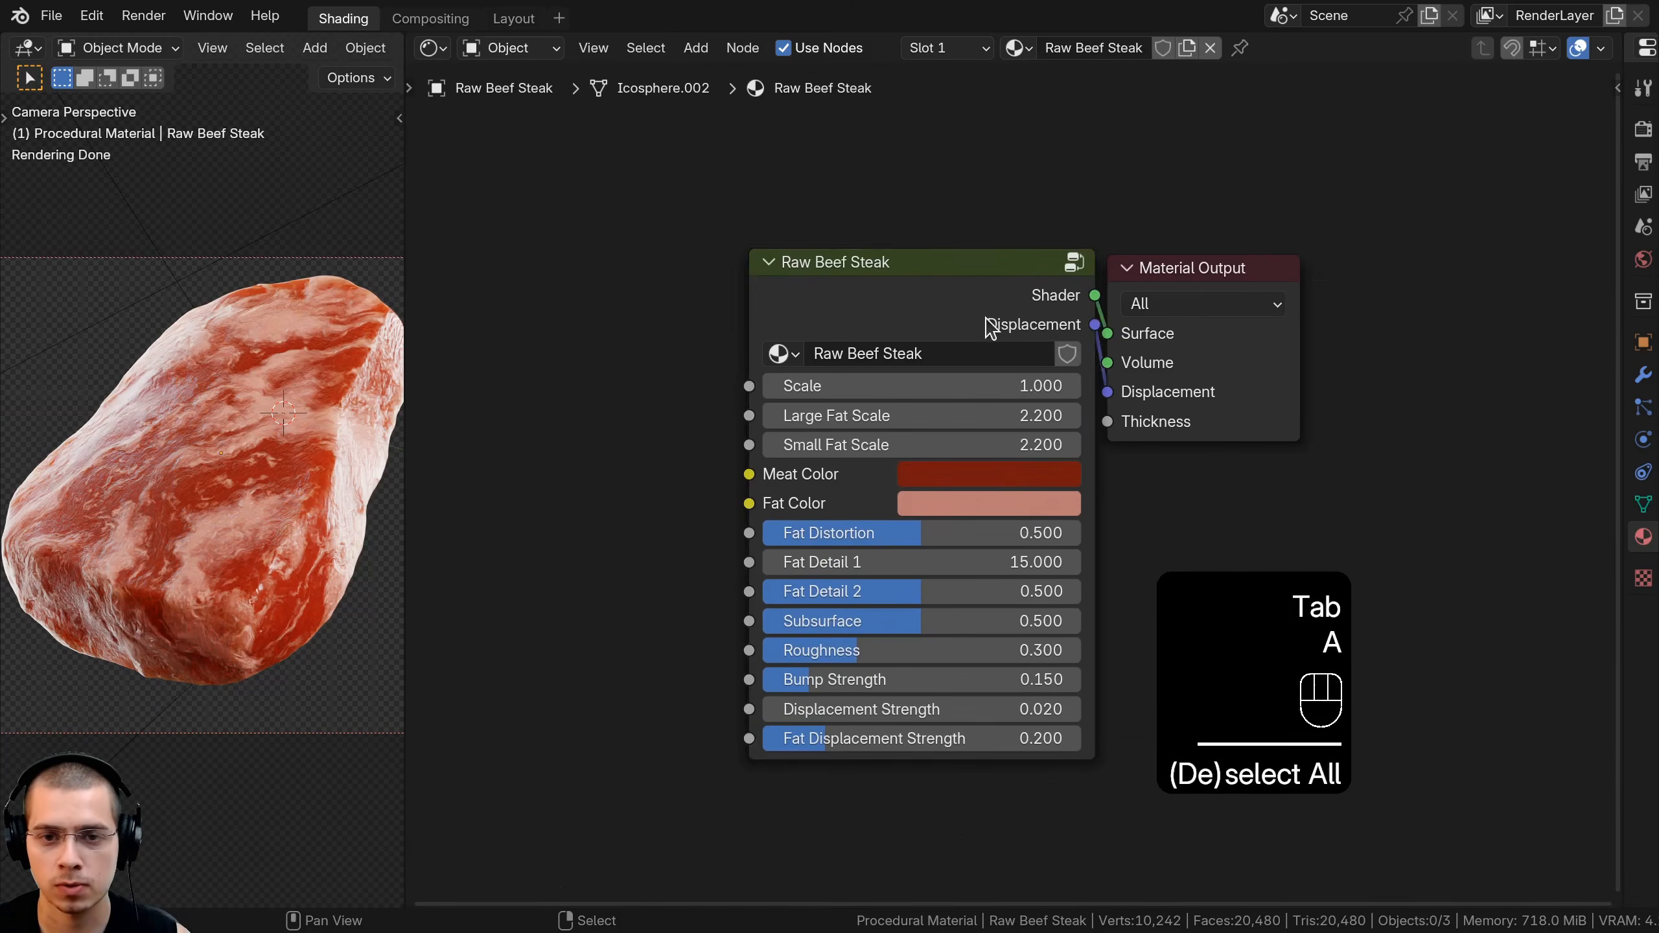
right_click(990, 325)
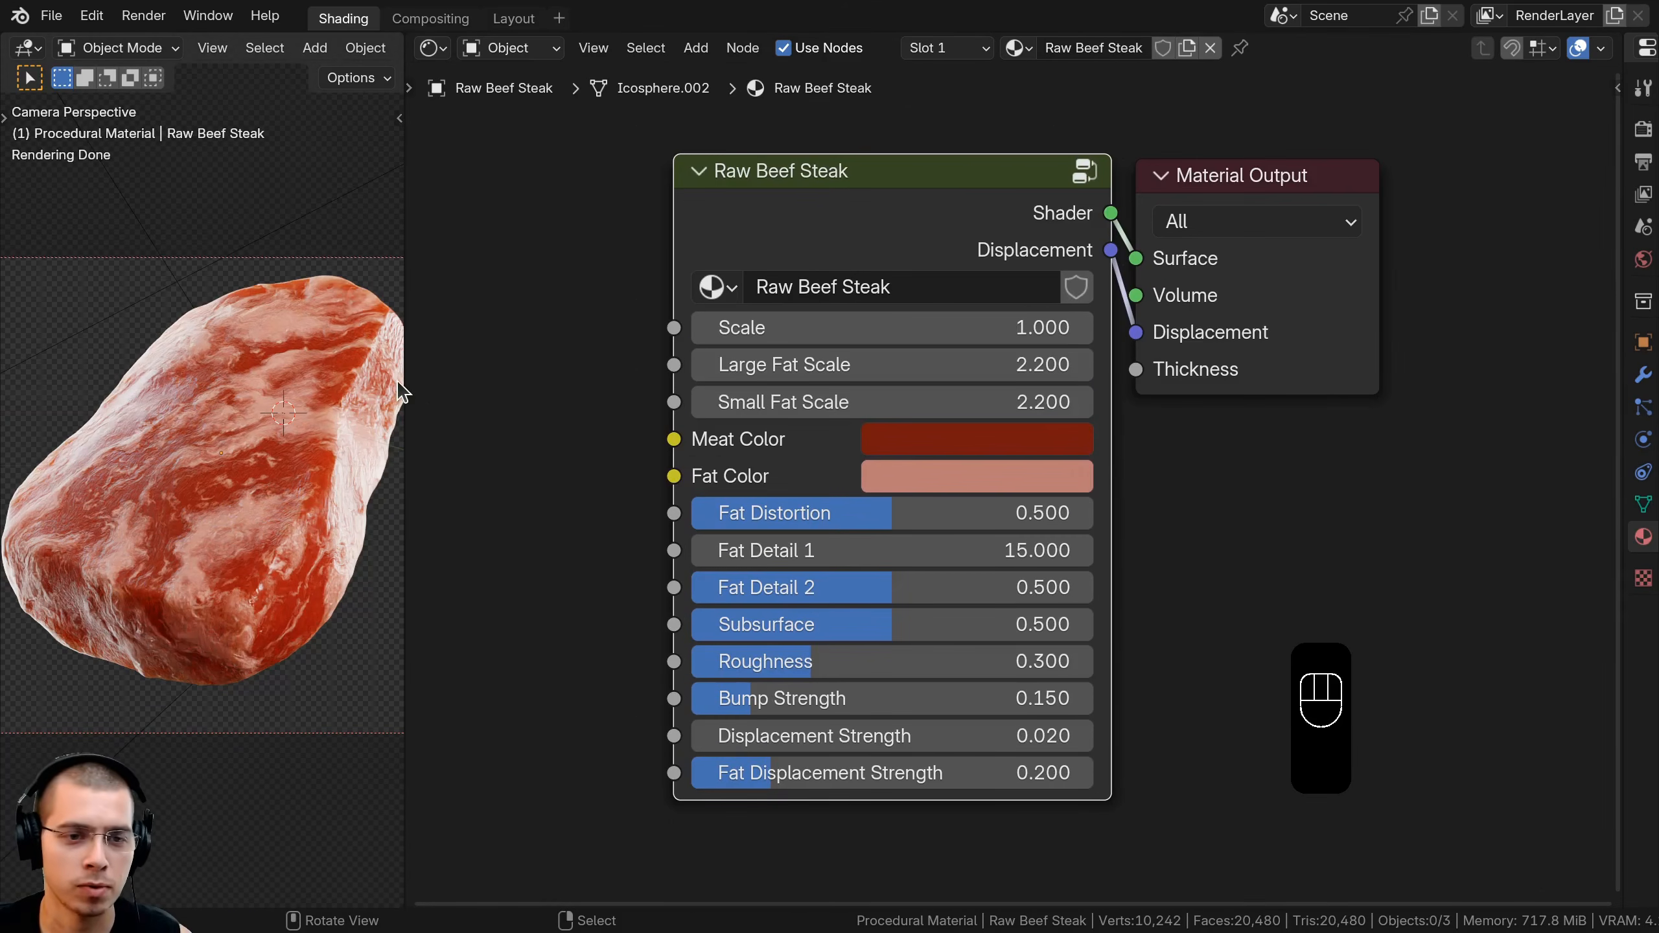
drag(402, 391, 671, 392)
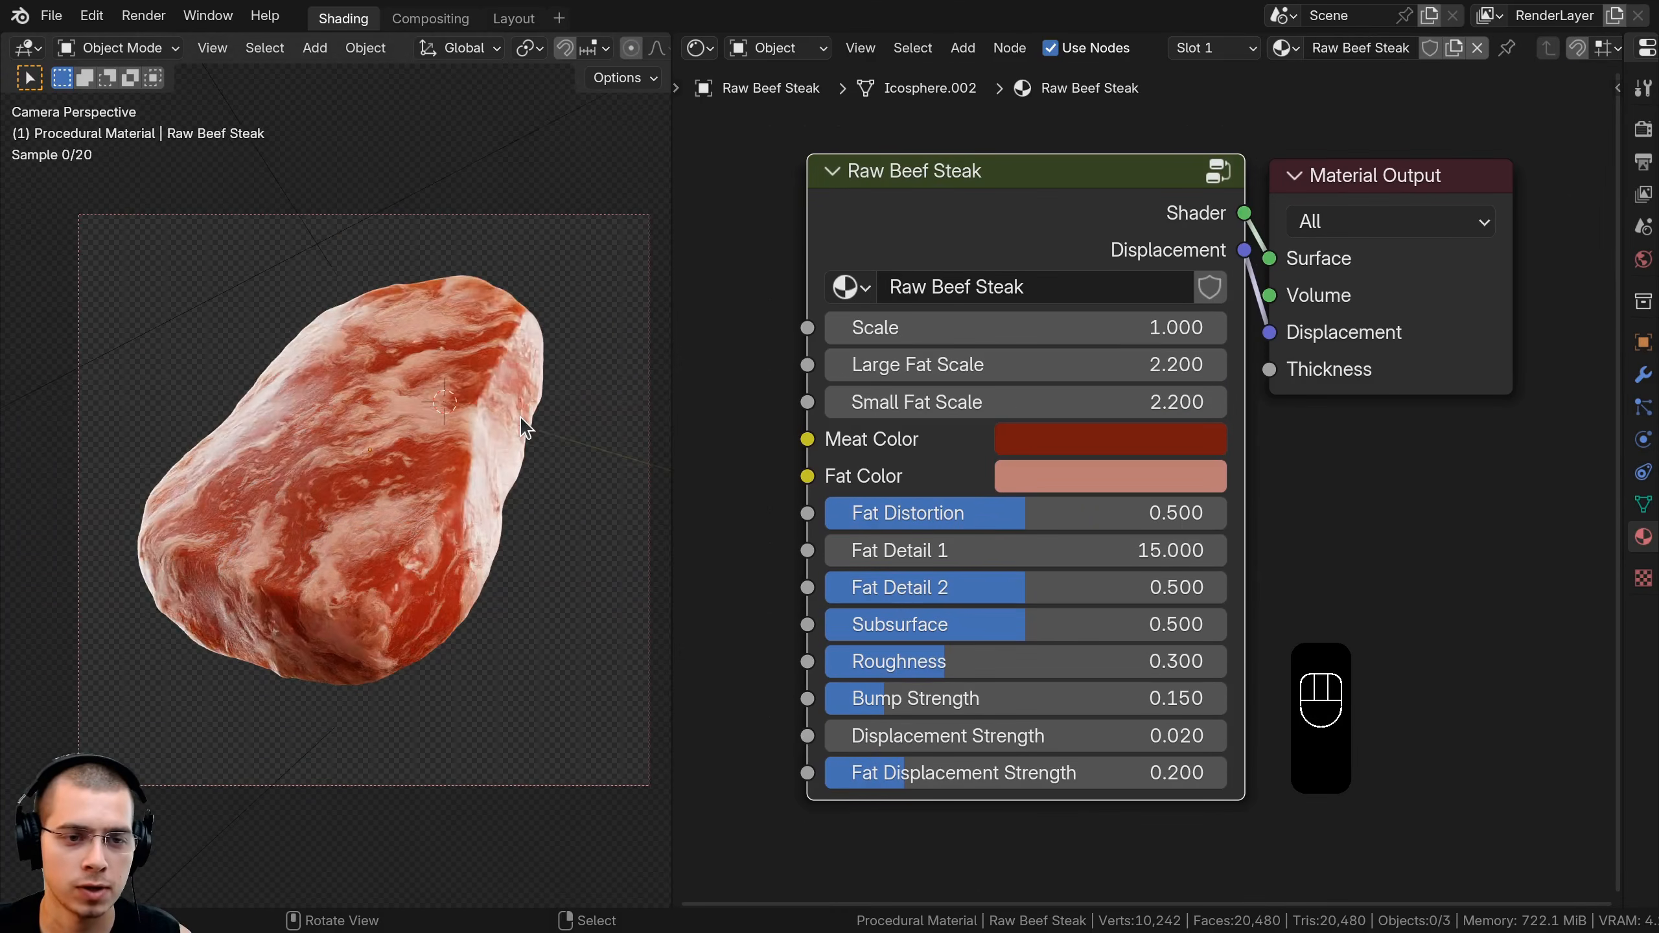
Try other Scale, Meat Color and Fat Color settings on the Raw Beef Steak group and restore the originals
drag(940, 328, 938, 396)
scroll(1121, 456, down, 1)
drag(1153, 229, 1122, 260)
click(1053, 478)
drag(1090, 508, 998, 551)
right_click(1009, 509)
shift+middle_drag(374, 442, 440, 468)
scroll(266, 288, up, 1)
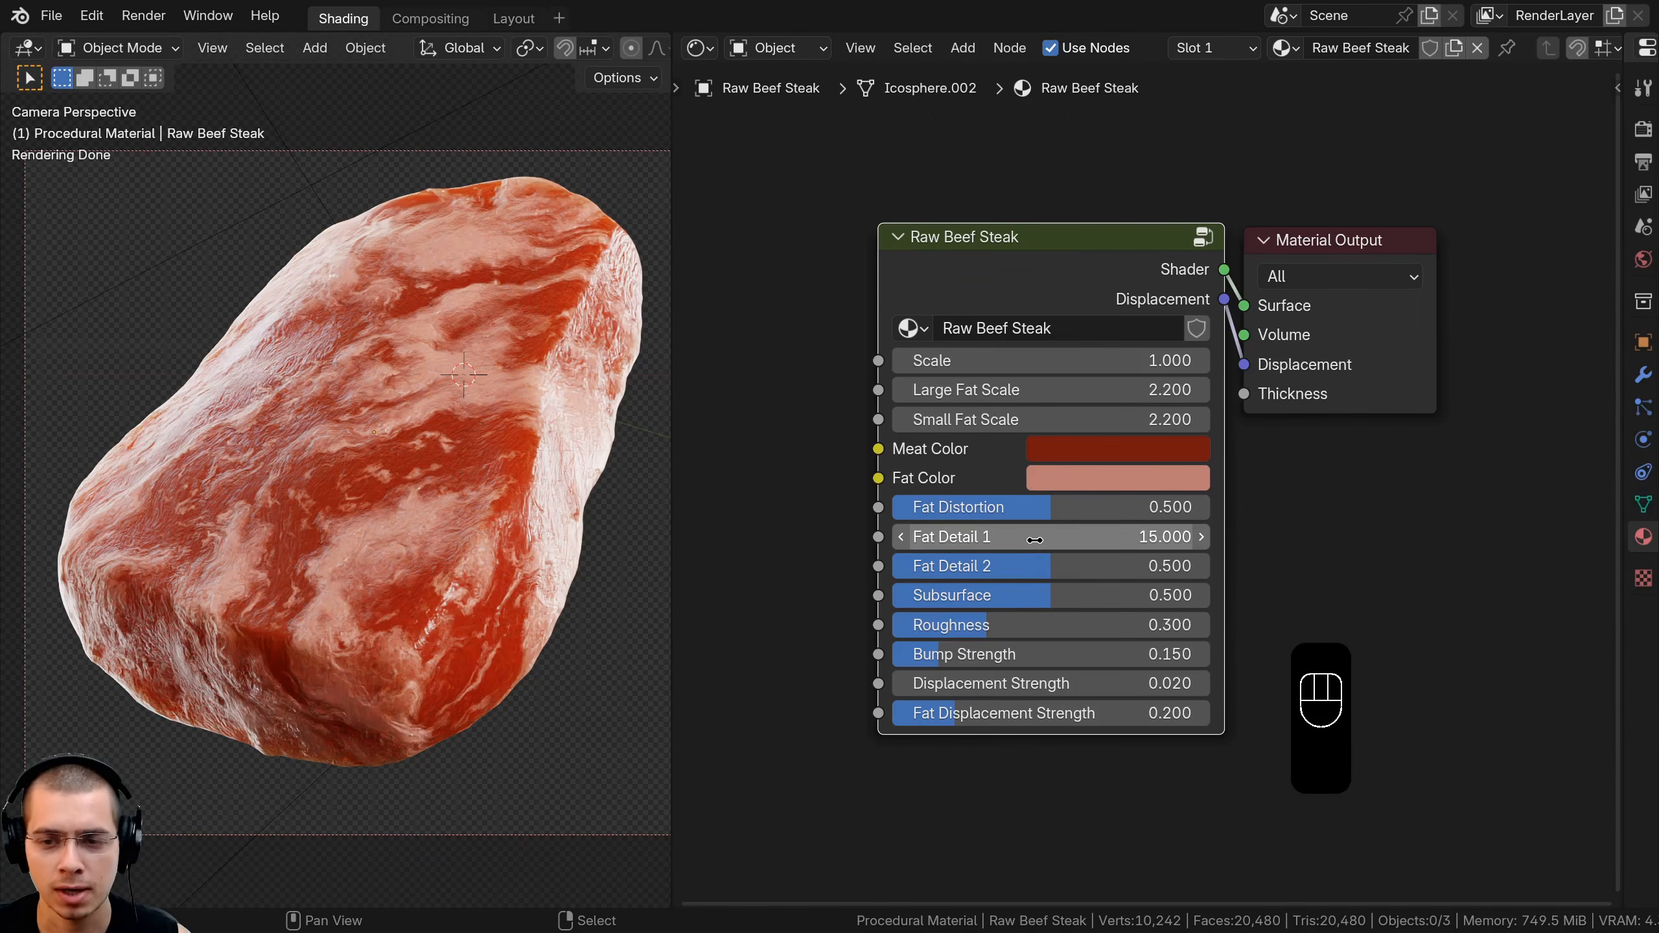
Try the Raw Beef Steak group with Fat Detail 1 at 2 and Bump Strength at 0, checking the steak in camera view
drag(1034, 540, 938, 540)
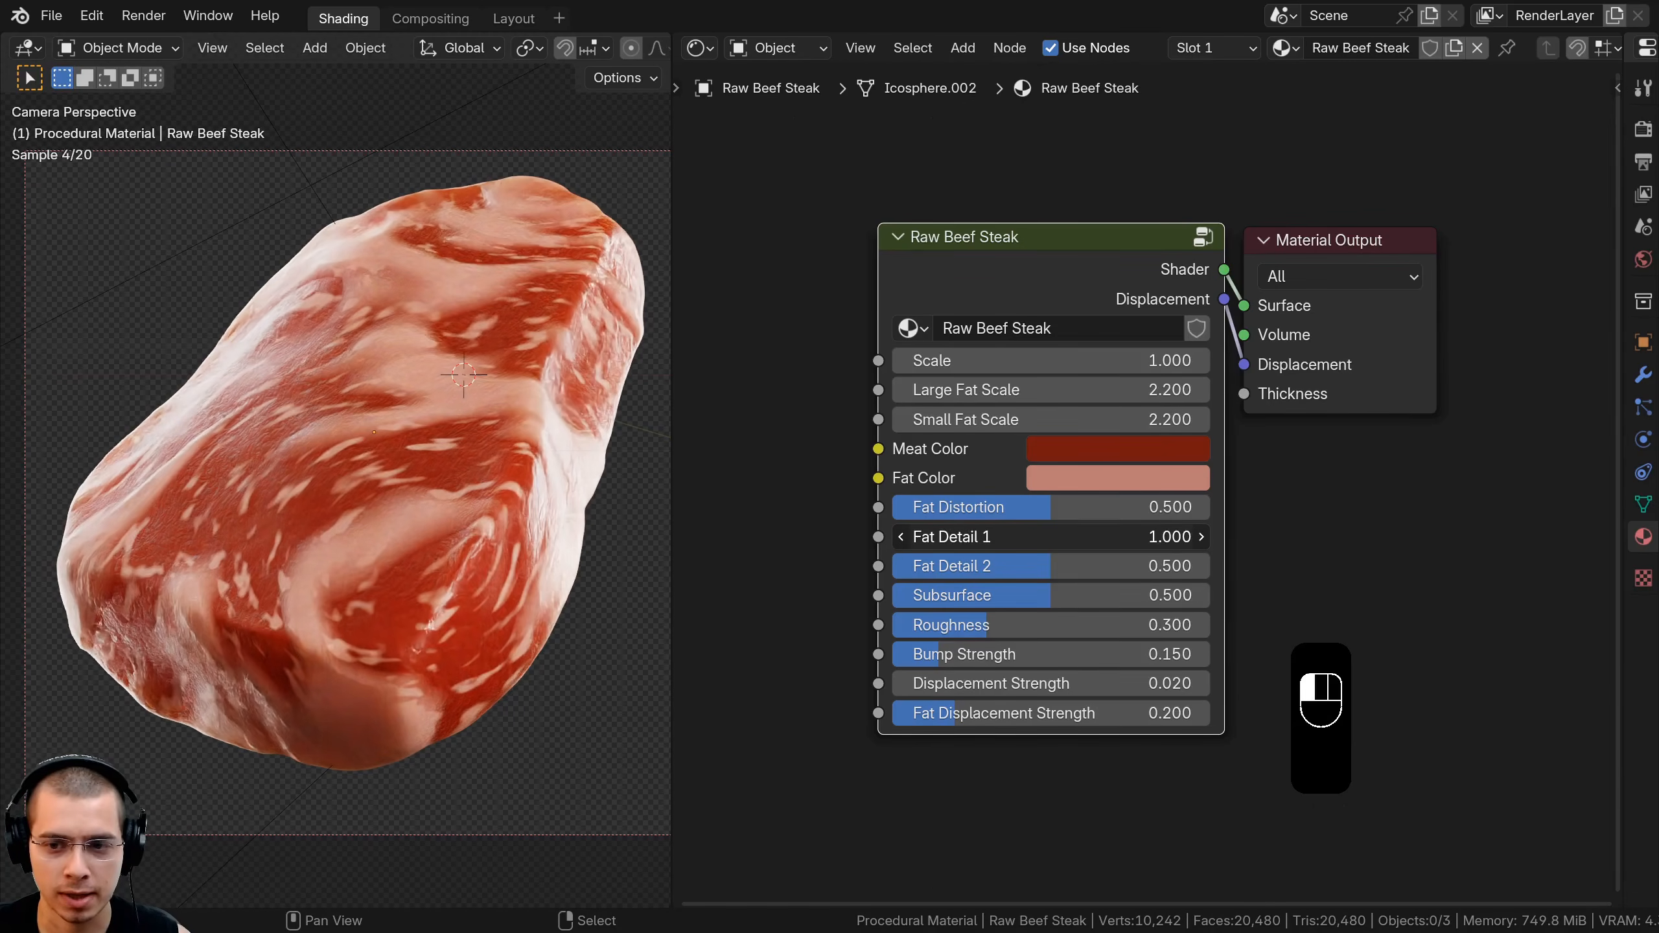
text(2)
key(Return)
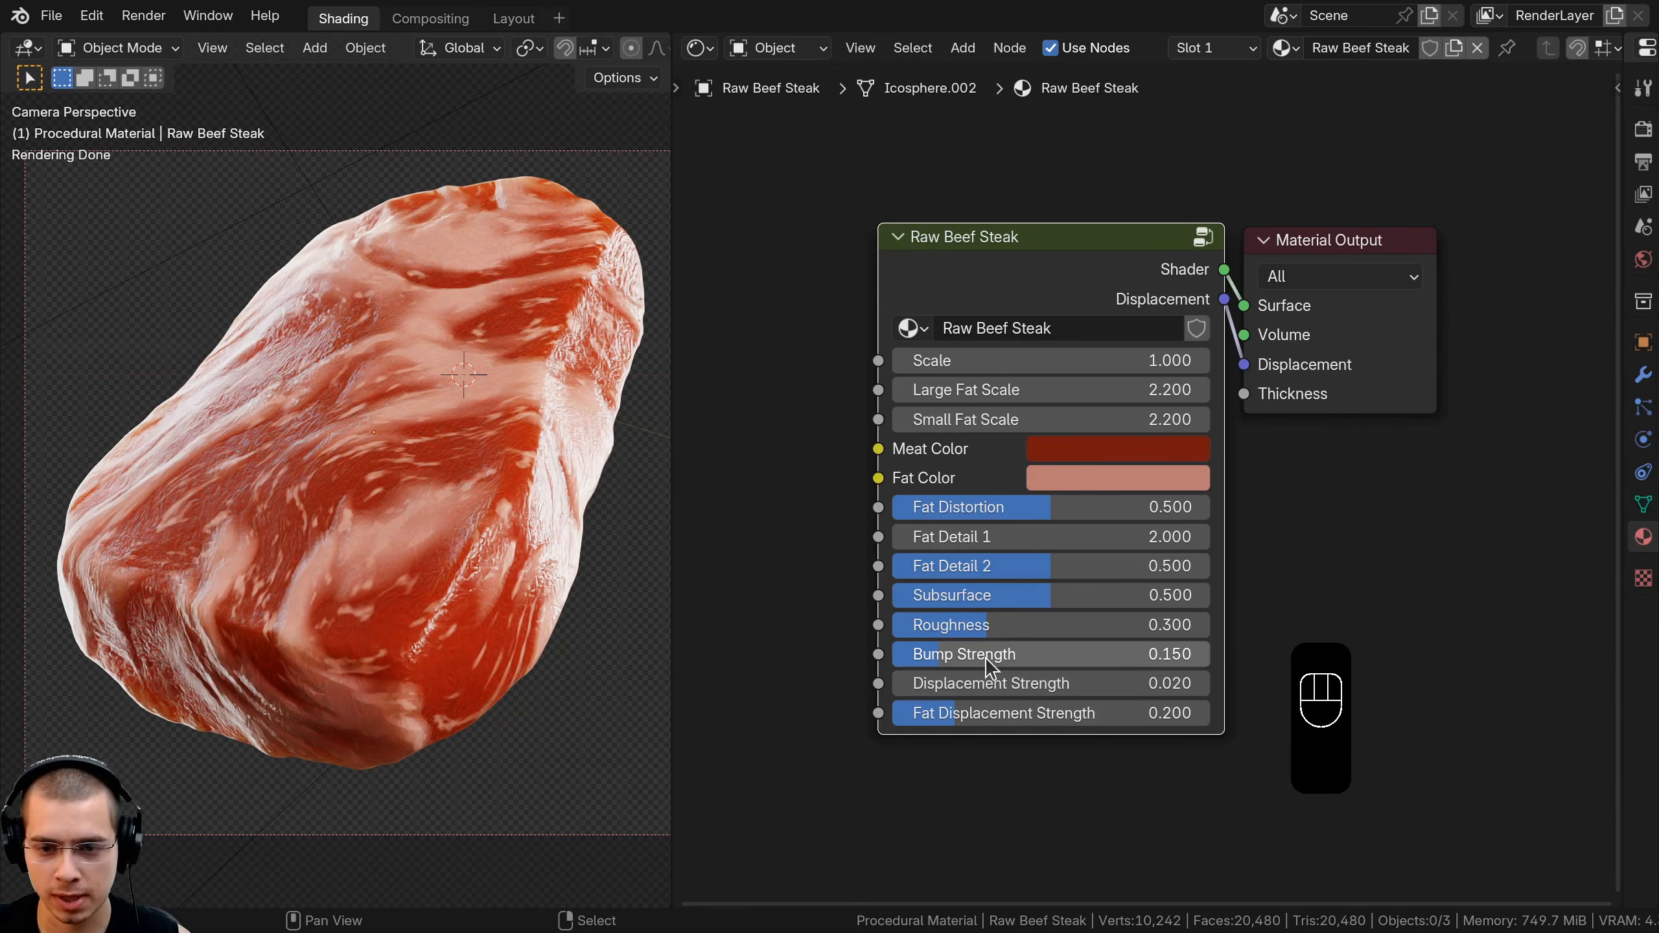
drag(967, 654, 947, 654)
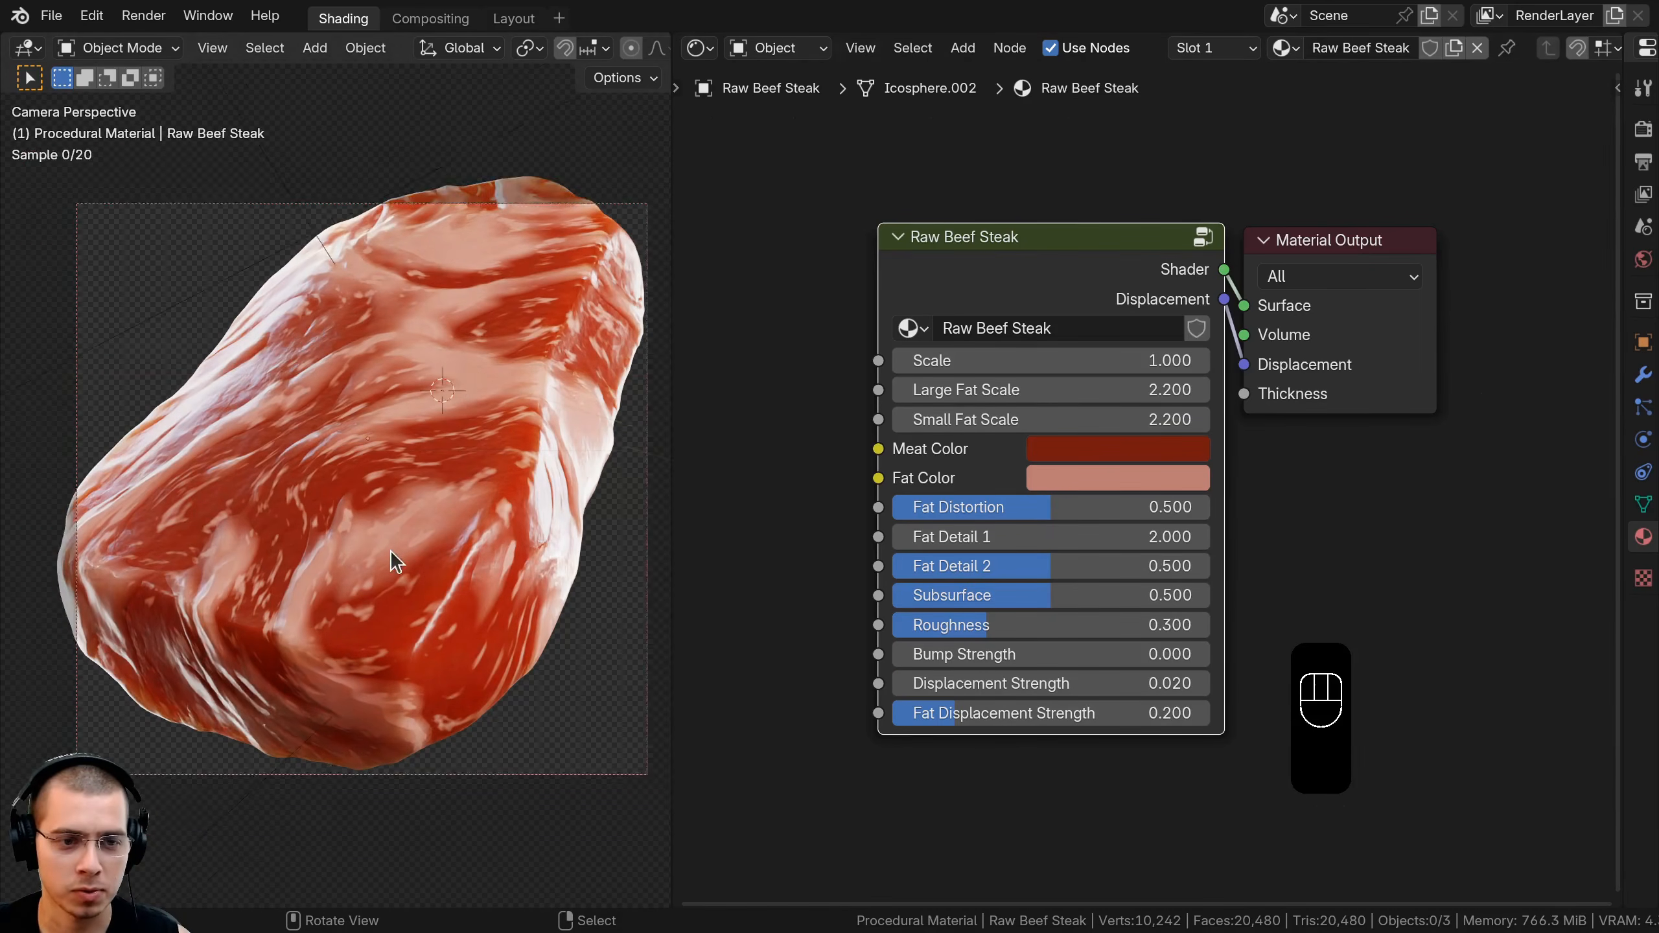
mouse_move(396, 563)
middle_down()
mouse_move(519, 582)
mouse_move(415, 586)
middle_up()
key(KP_0)
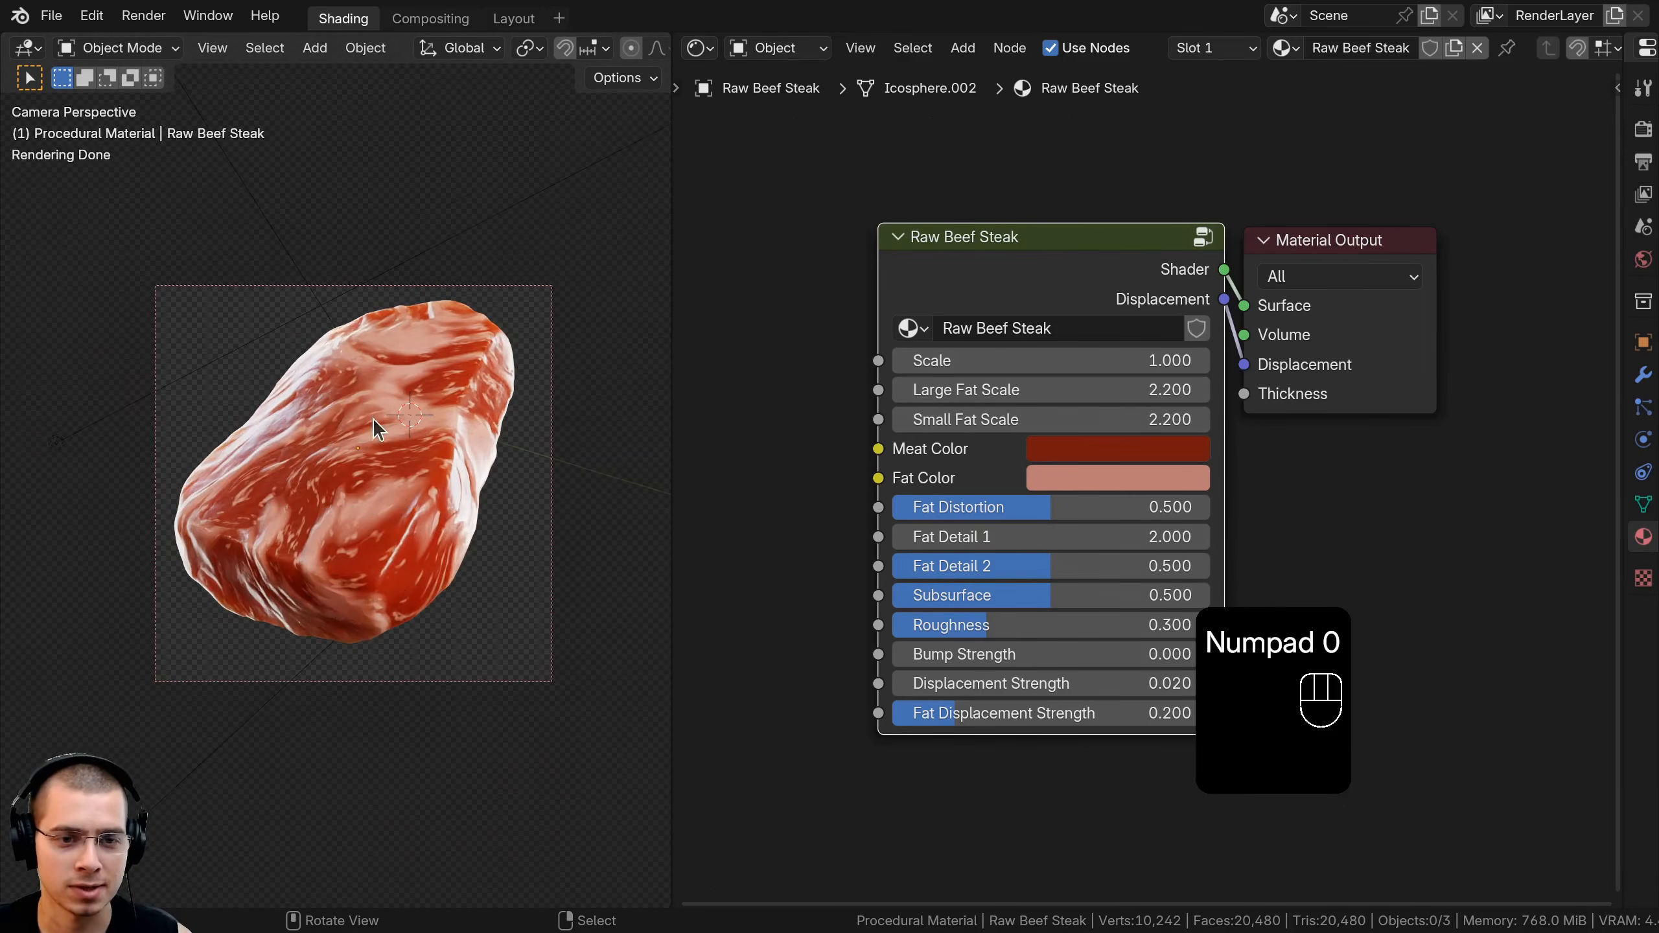
Undo the Bump Strength test and reset Fat Detail 1 to its default of 15
key(ctrl+z)
key(ctrl+z)
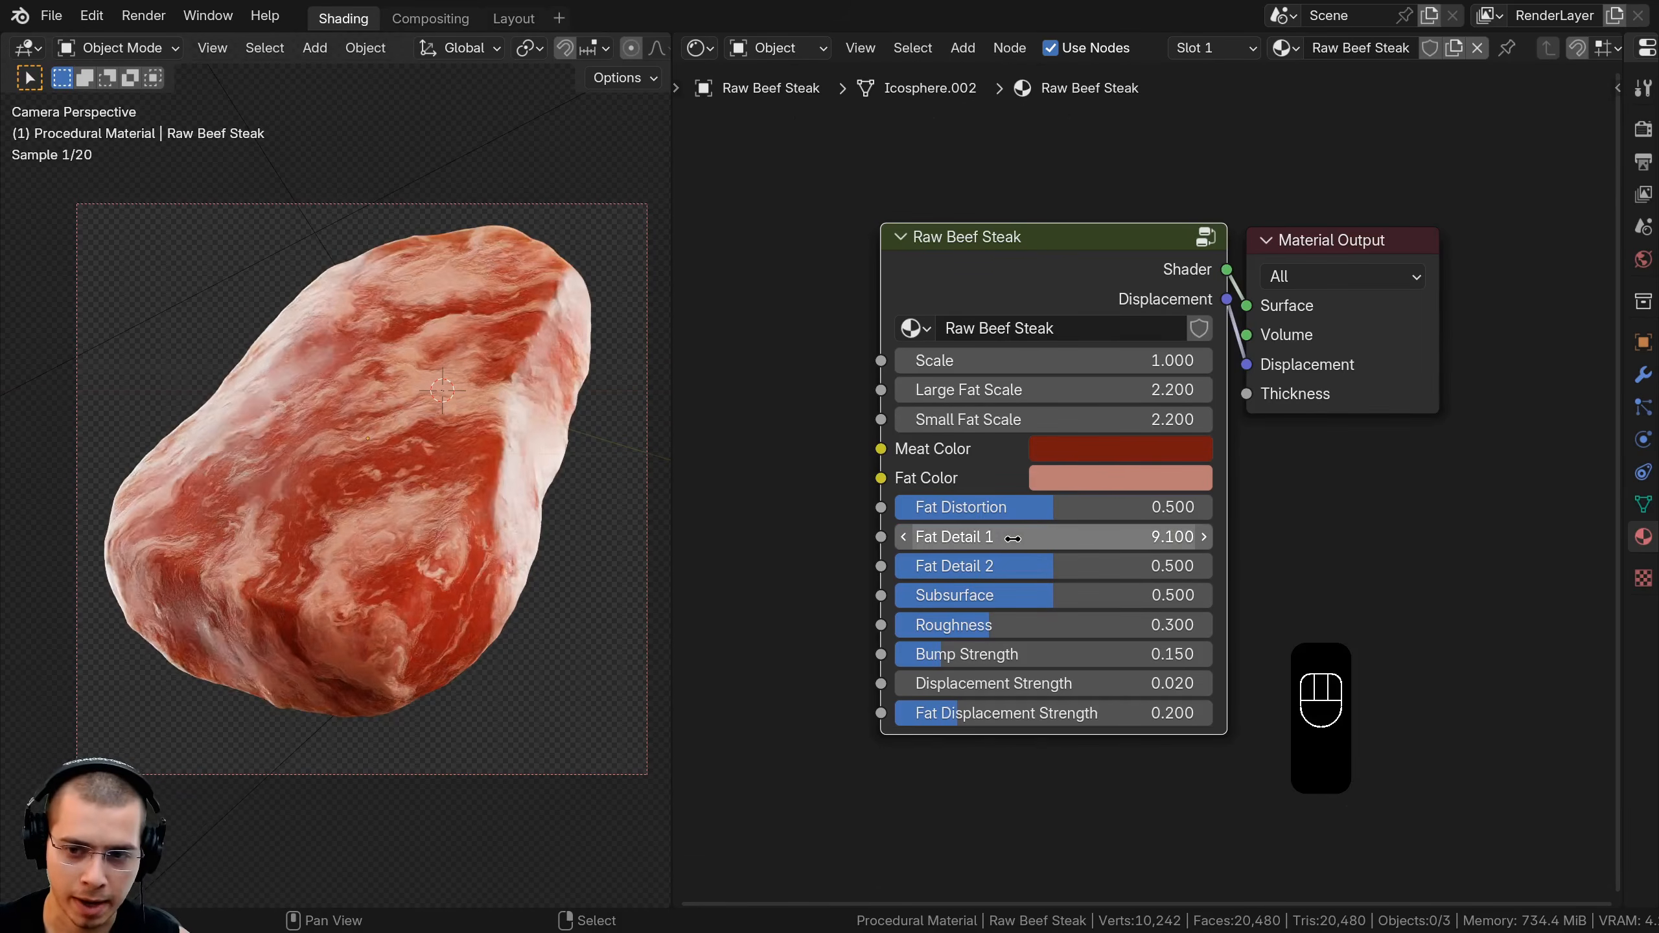
key(BackSpace)
key(BackSpace)
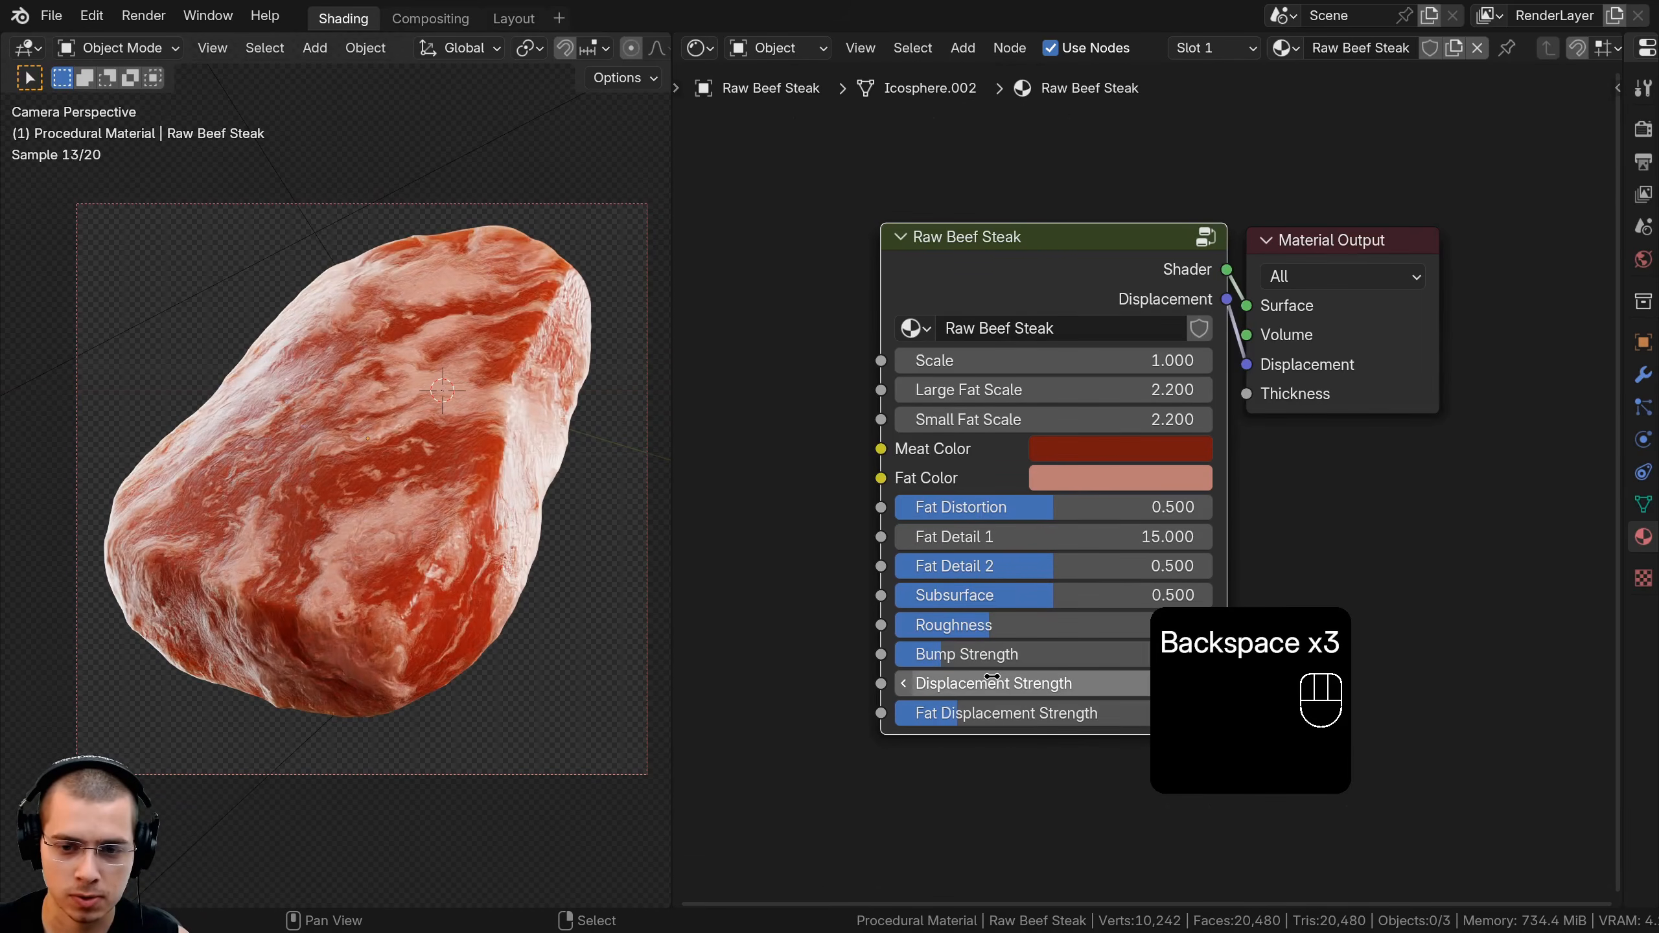
middle_drag(970, 629, 947, 579)
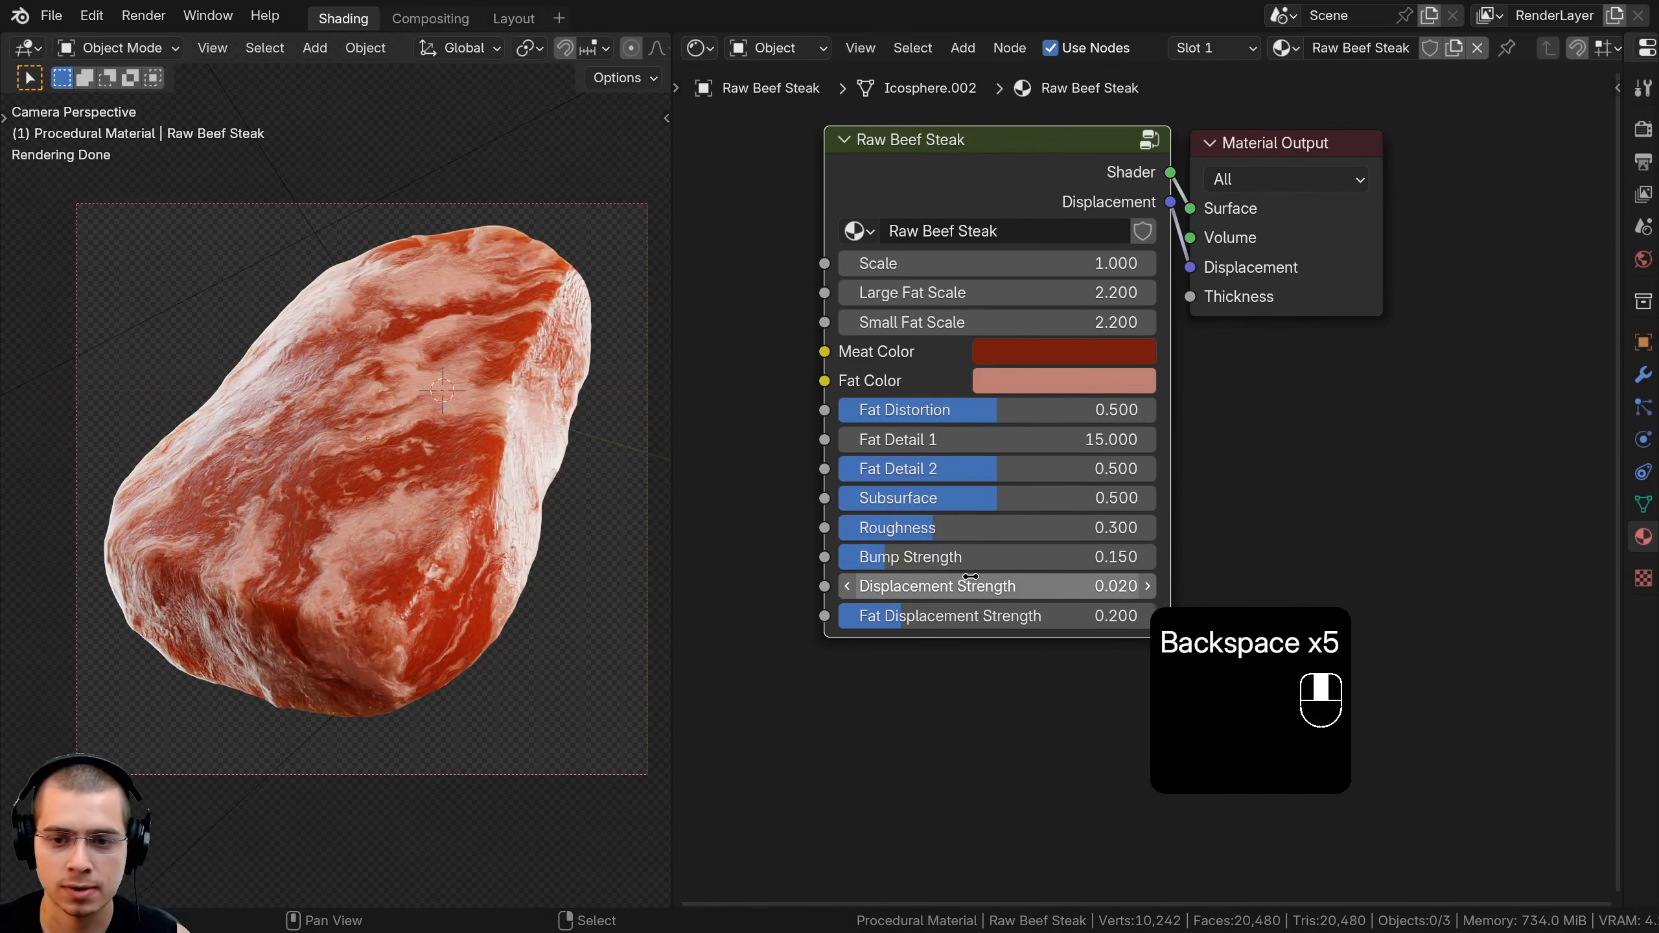
Try other Fat Detail 2, Bump Strength and Fat Displacement Strength values on the group and restore the originals
drag(986, 469, 890, 470)
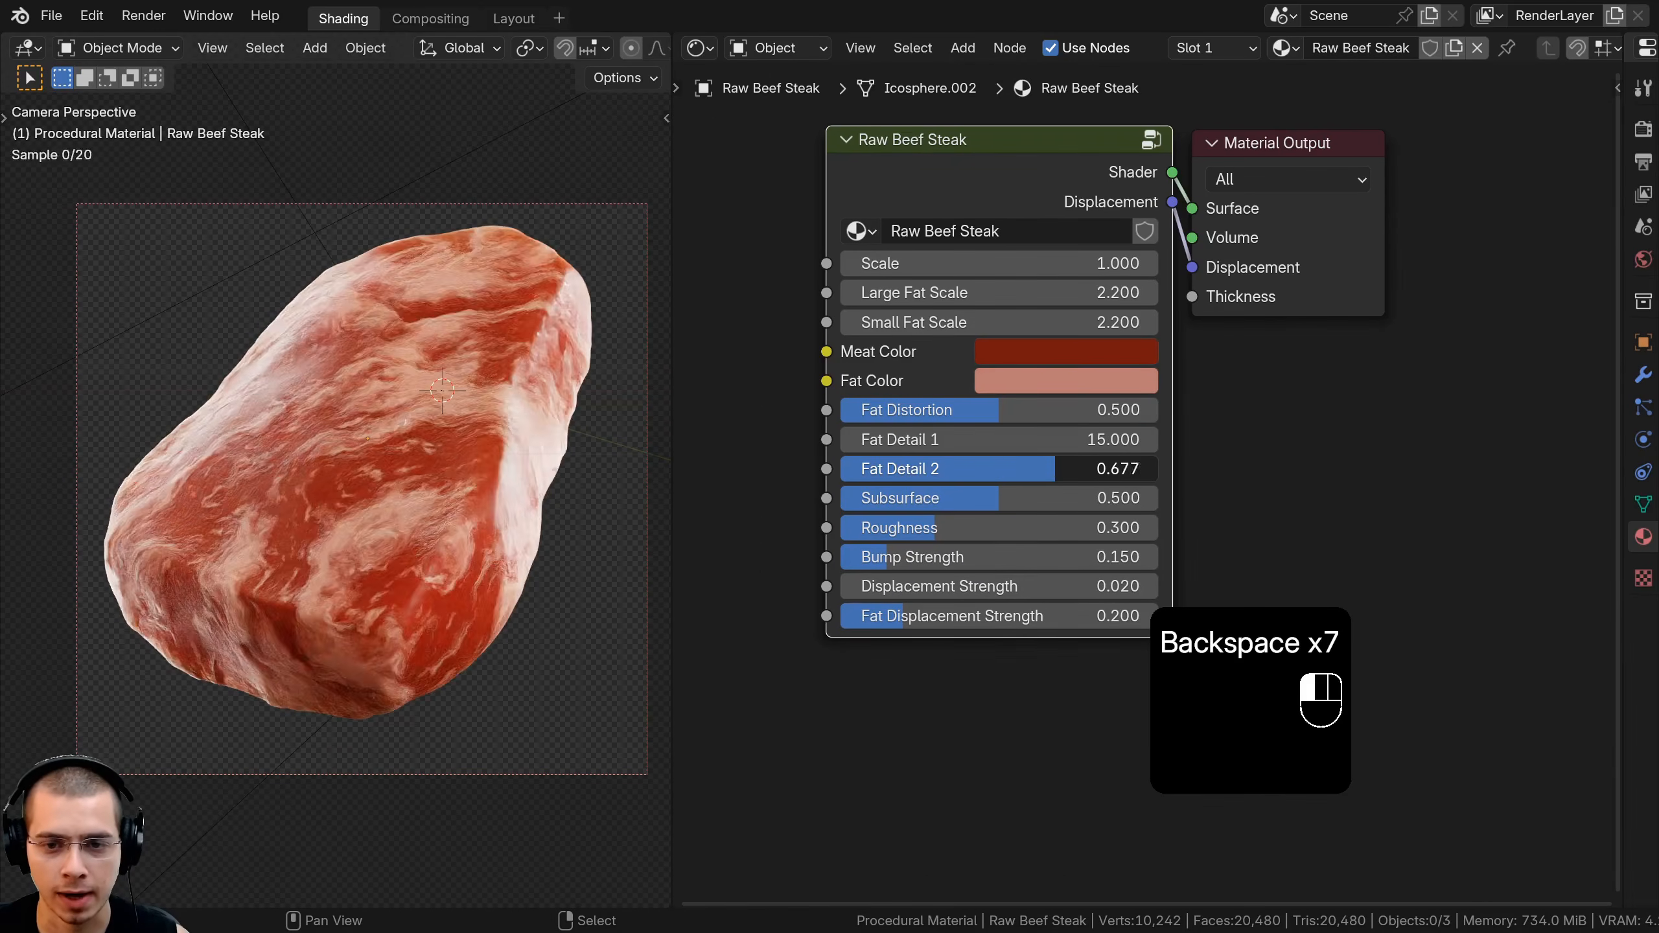
drag(1055, 469, 1001, 471)
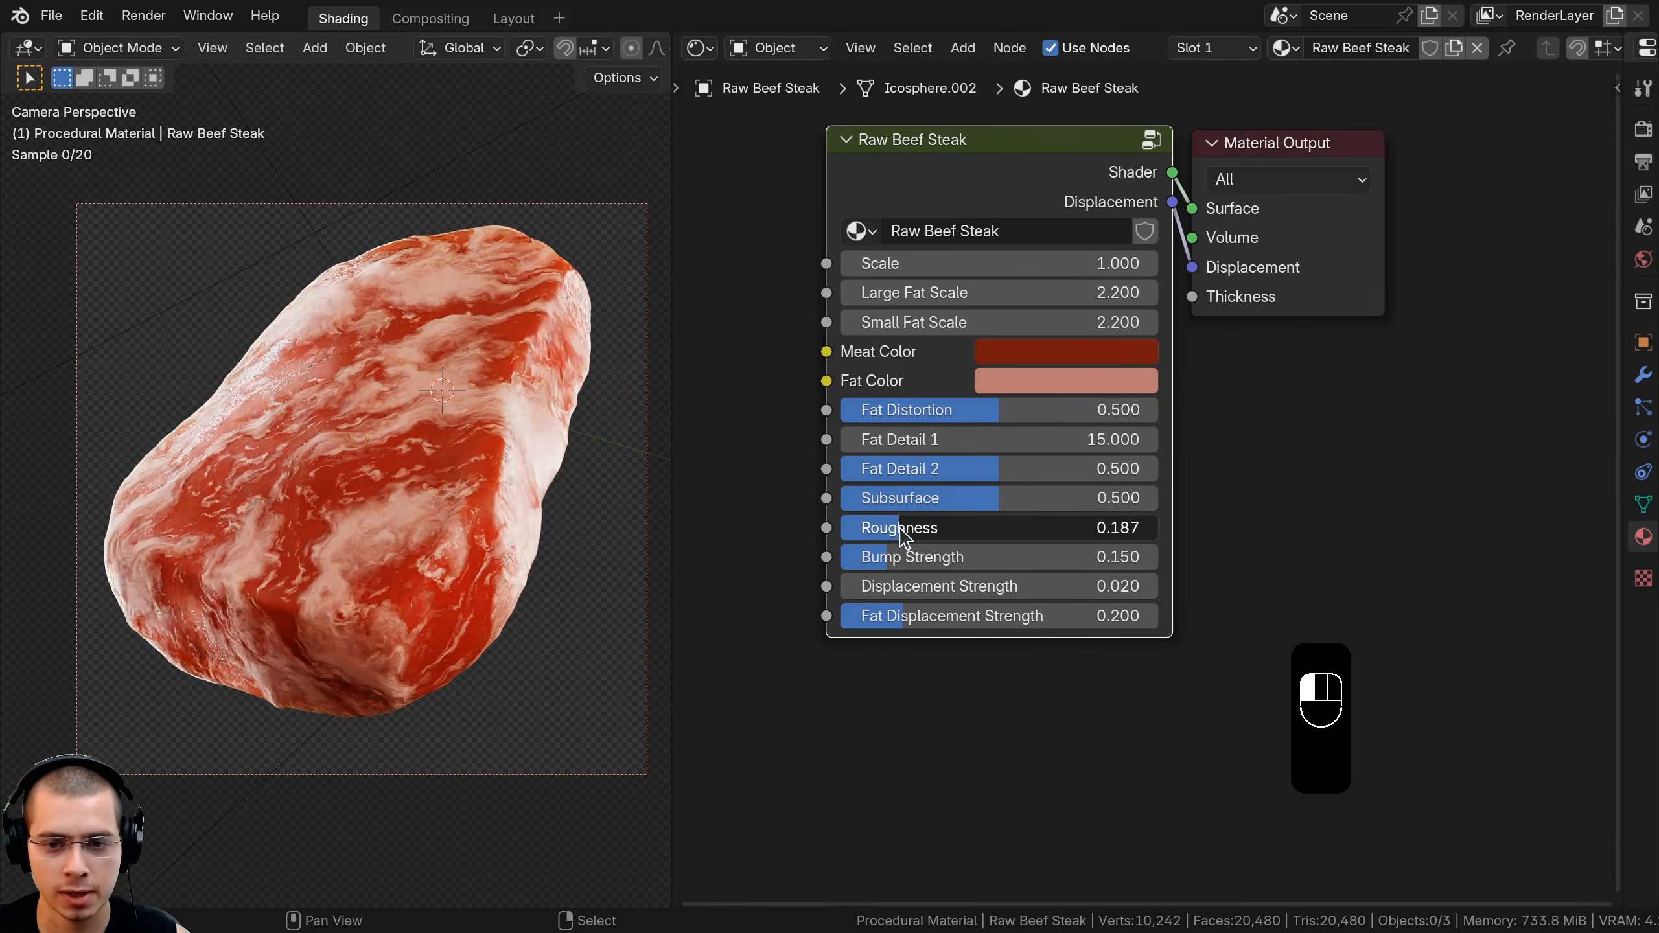
mouse_move(889, 557)
mouse_down()
mouse_move(1001, 557)
mouse_move(887, 556)
mouse_up()
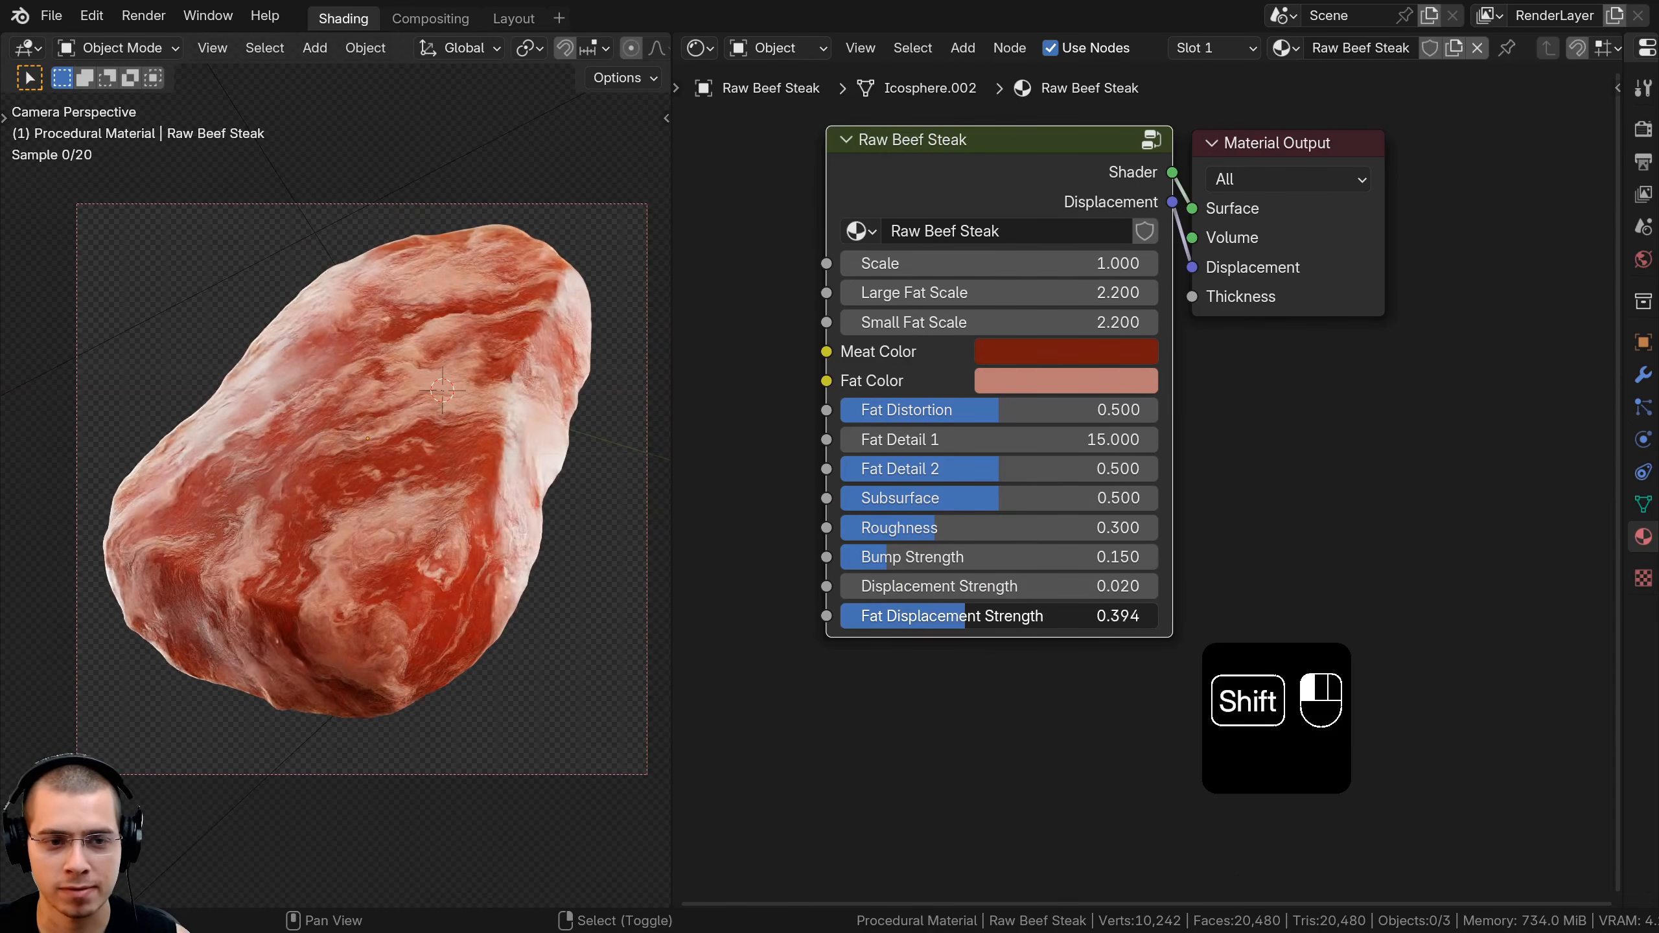
shift+drag(966, 616, 904, 617)
scroll(1006, 212, up, 3)
middle_drag(1006, 212, 971, 315)
scroll(1006, 294, up, 1)
key(a)
middle_drag(1017, 292, 1080, 236)
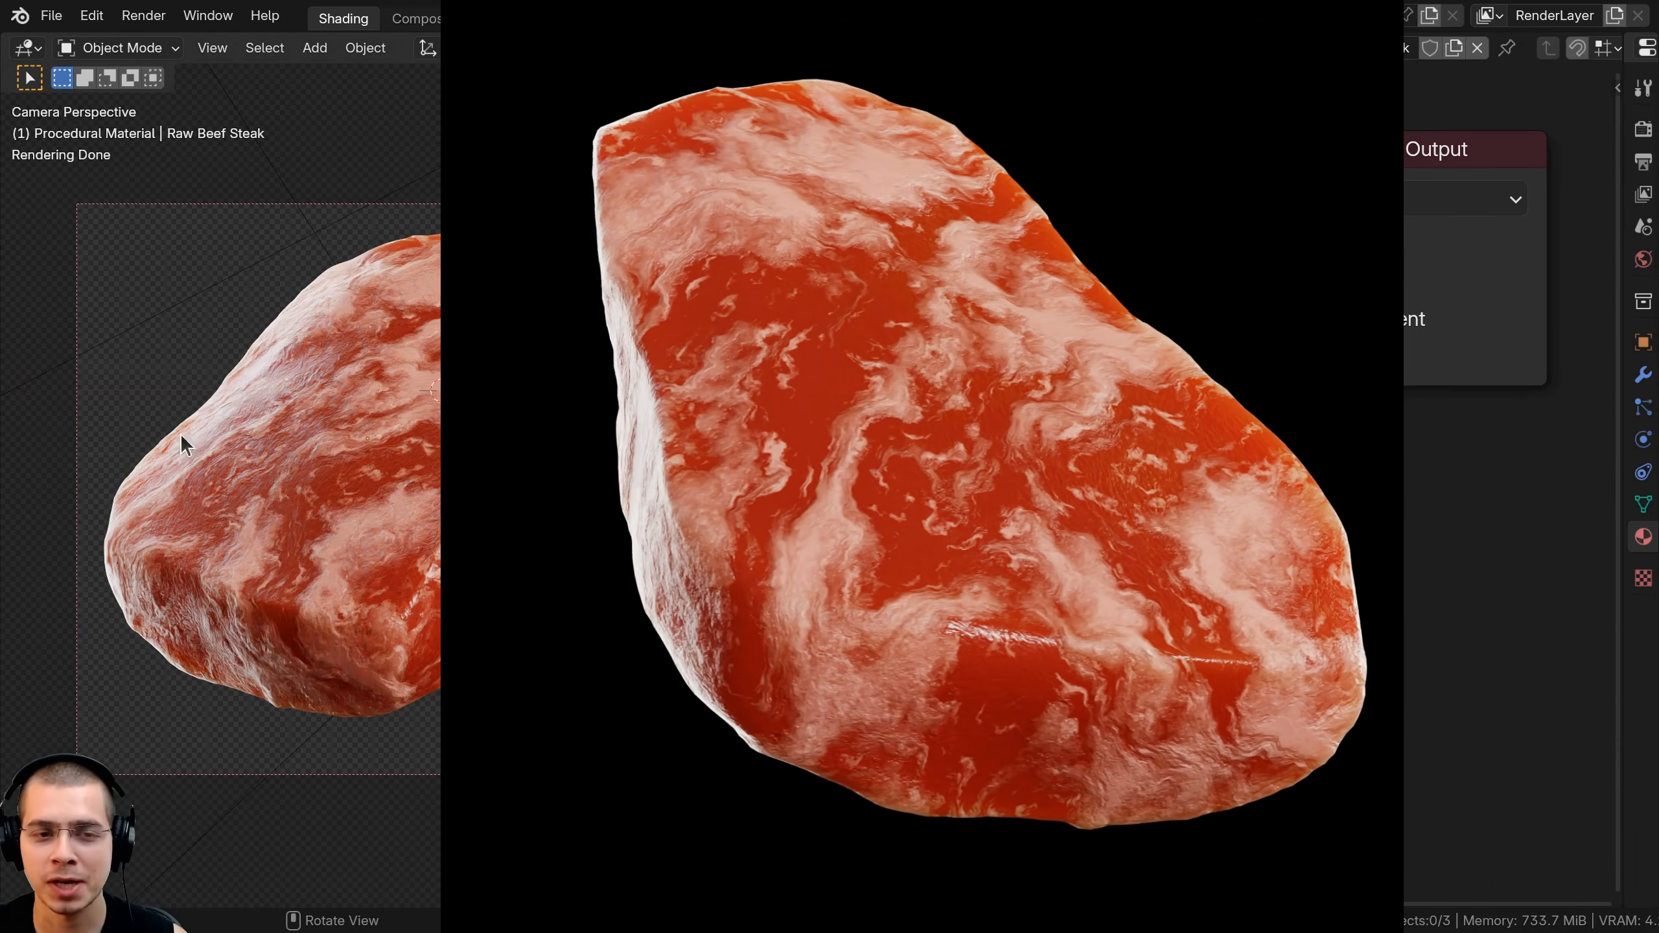
scroll(186, 447, up, 1)
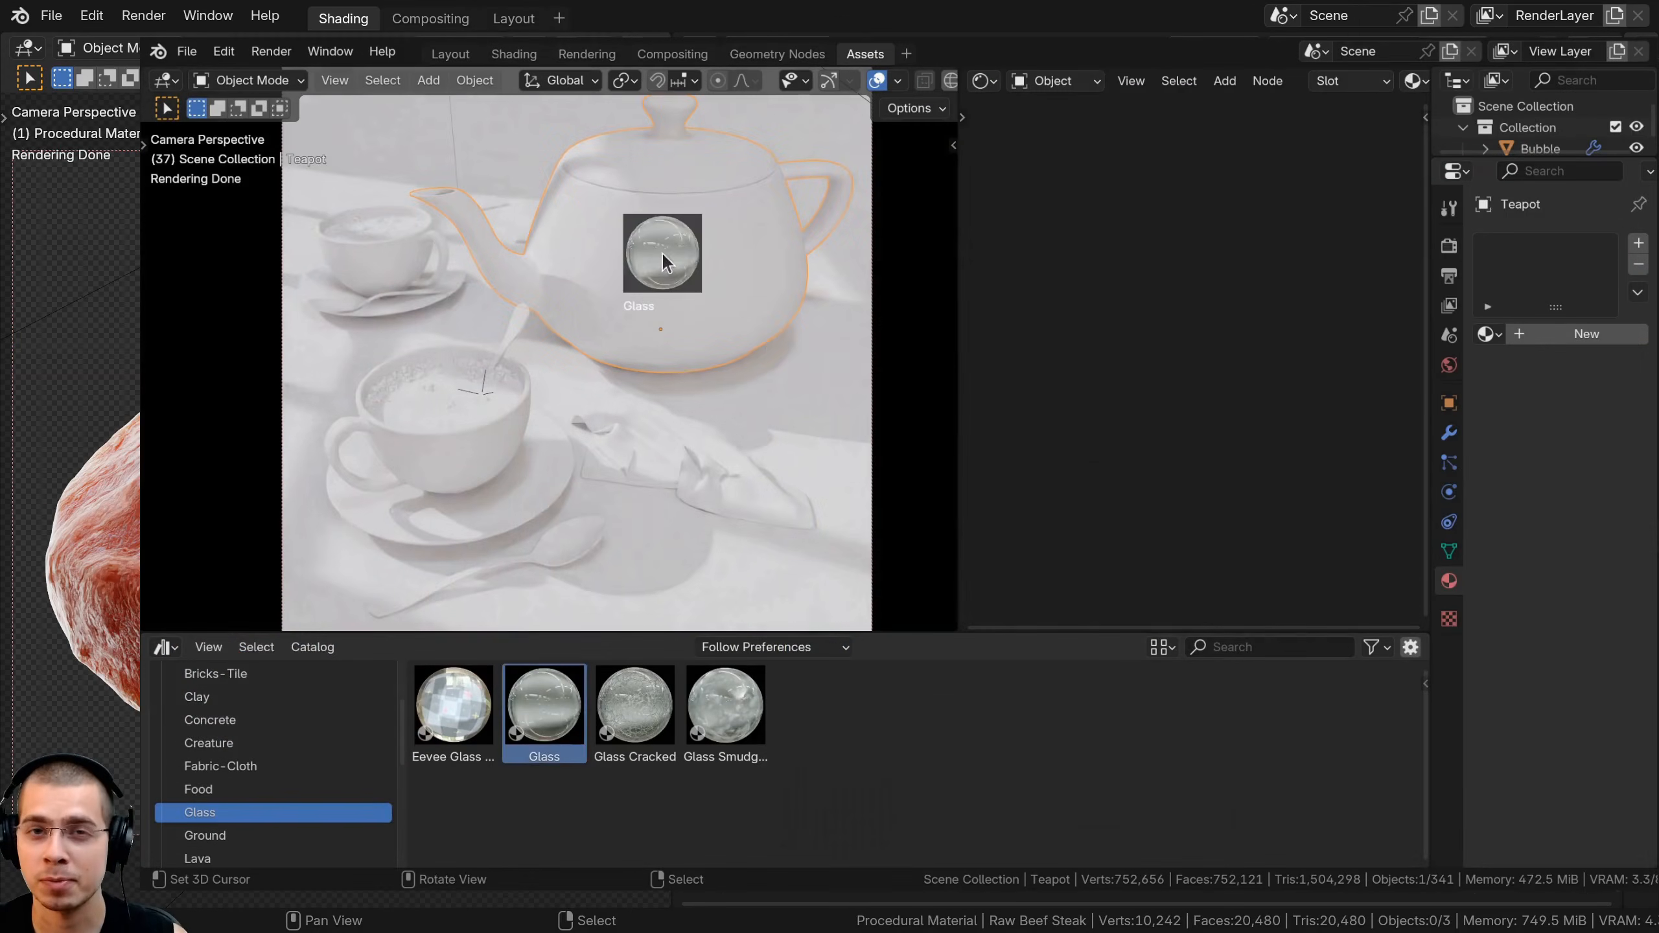
In the teapot scene, apply the Glass asset material to the teapot and the cup set
drag(664, 261, 664, 261)
drag(547, 698, 376, 327)
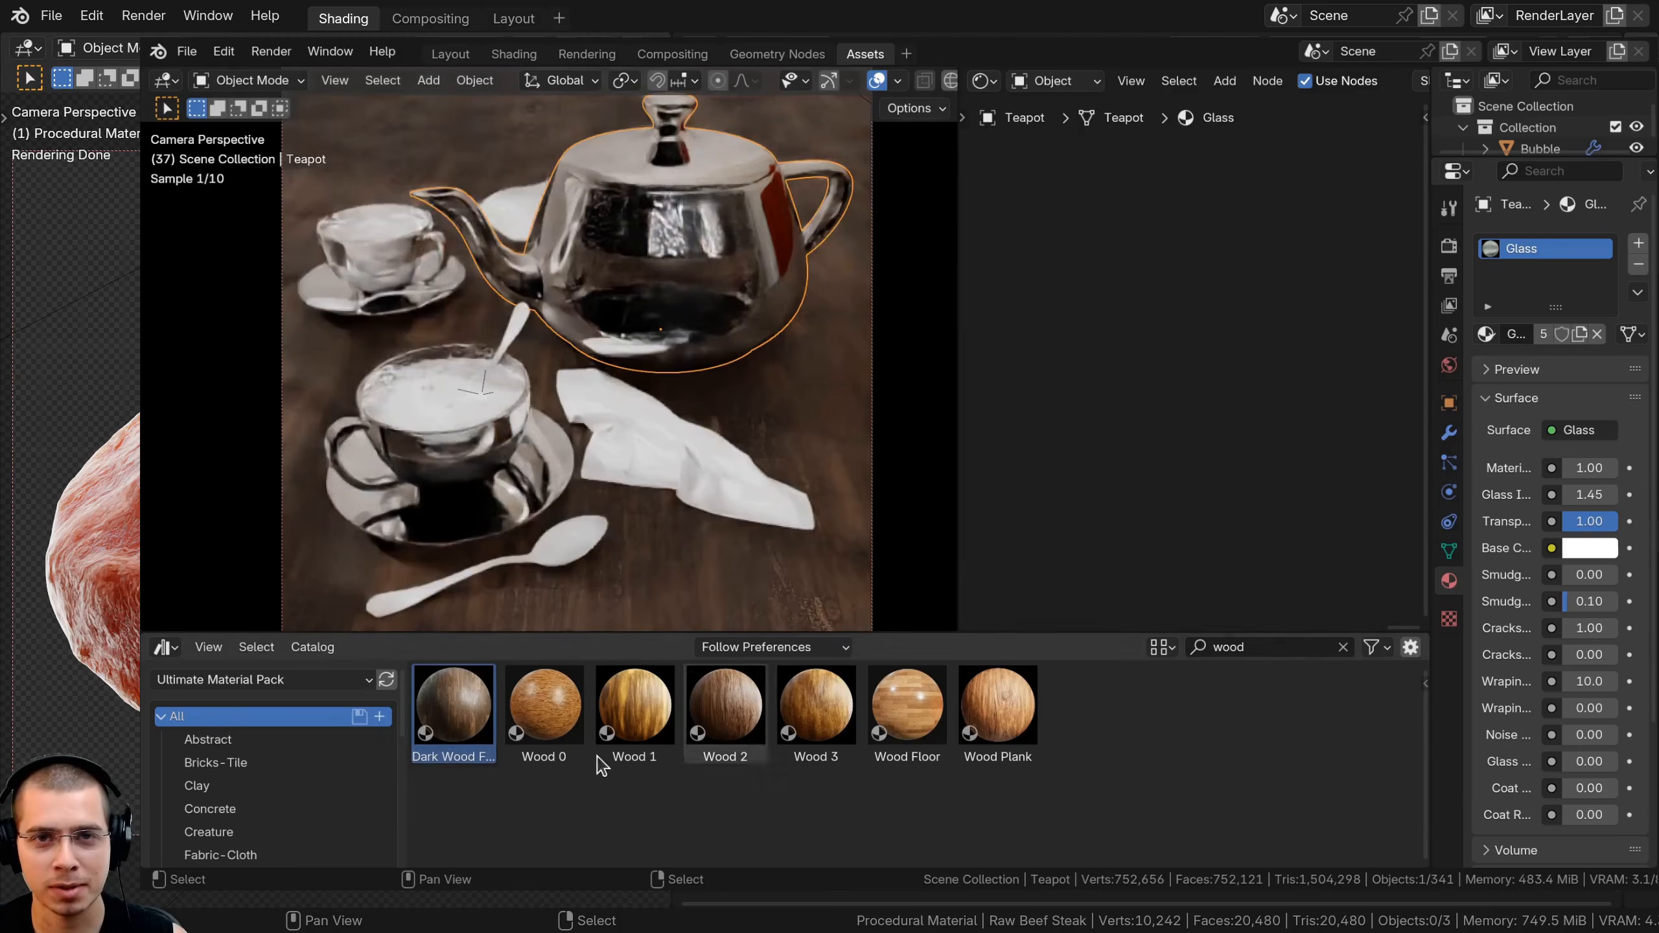
Try the Wood 1, Wood 3 and Wood Floor asset materials on the table, with Wood 3 at a Scale of 3.1
drag(545, 706, 829, 417)
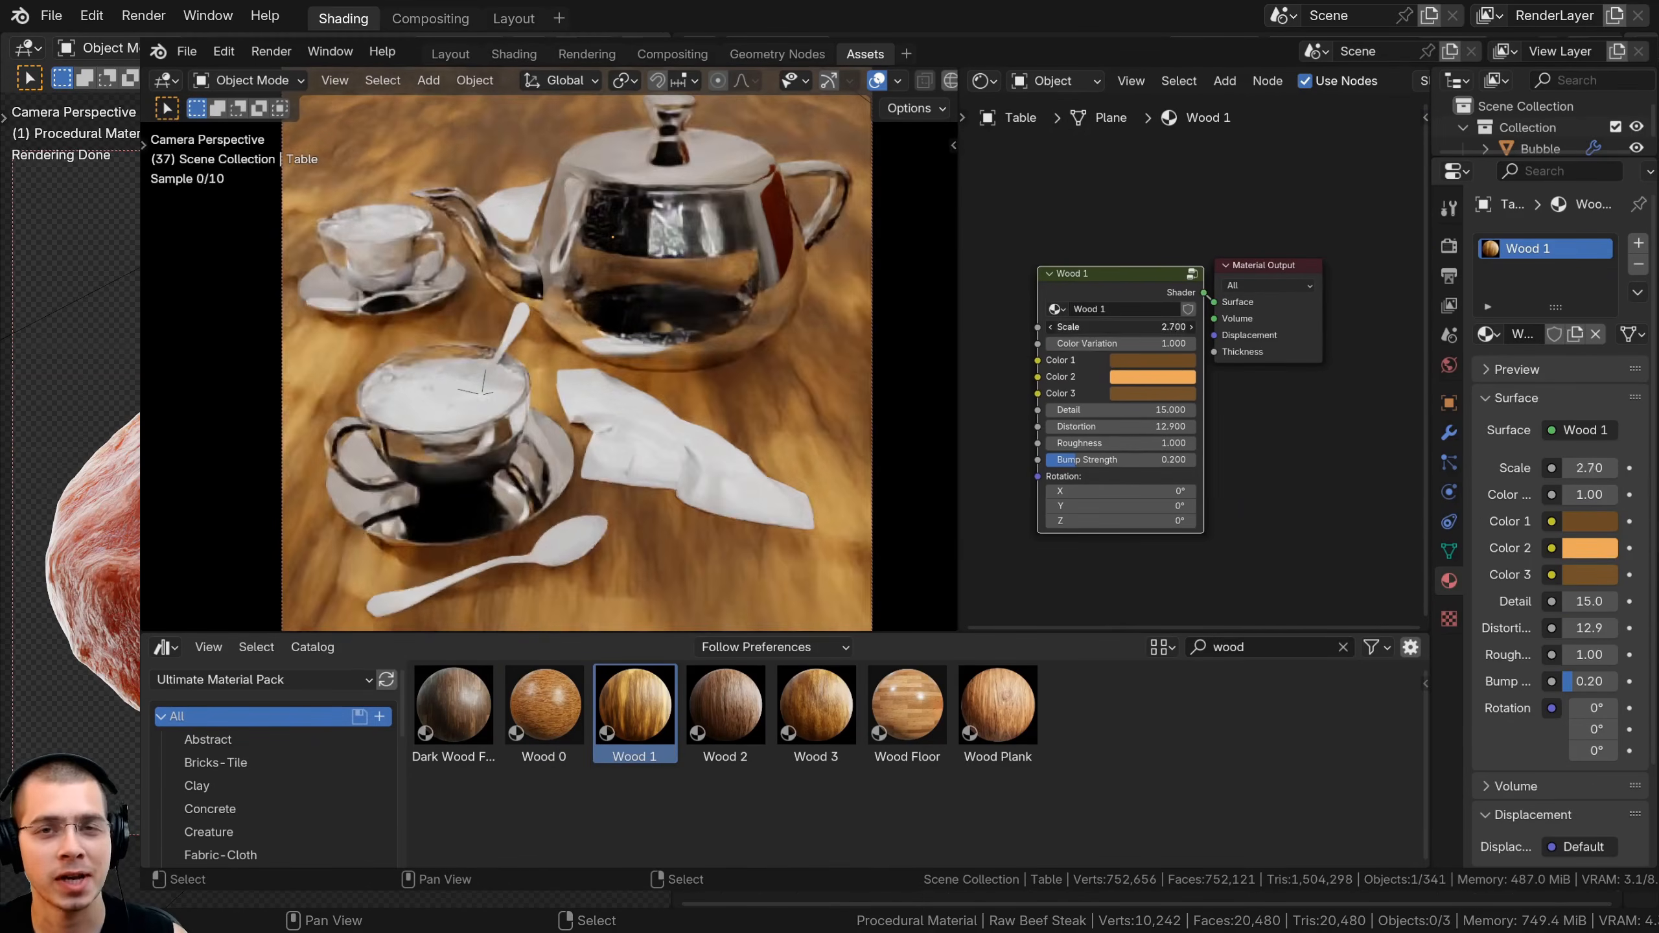
drag(1121, 327, 1176, 326)
drag(816, 706, 826, 619)
drag(1143, 333, 1209, 333)
scroll(1154, 327, up, 3)
drag(1143, 535, 1145, 535)
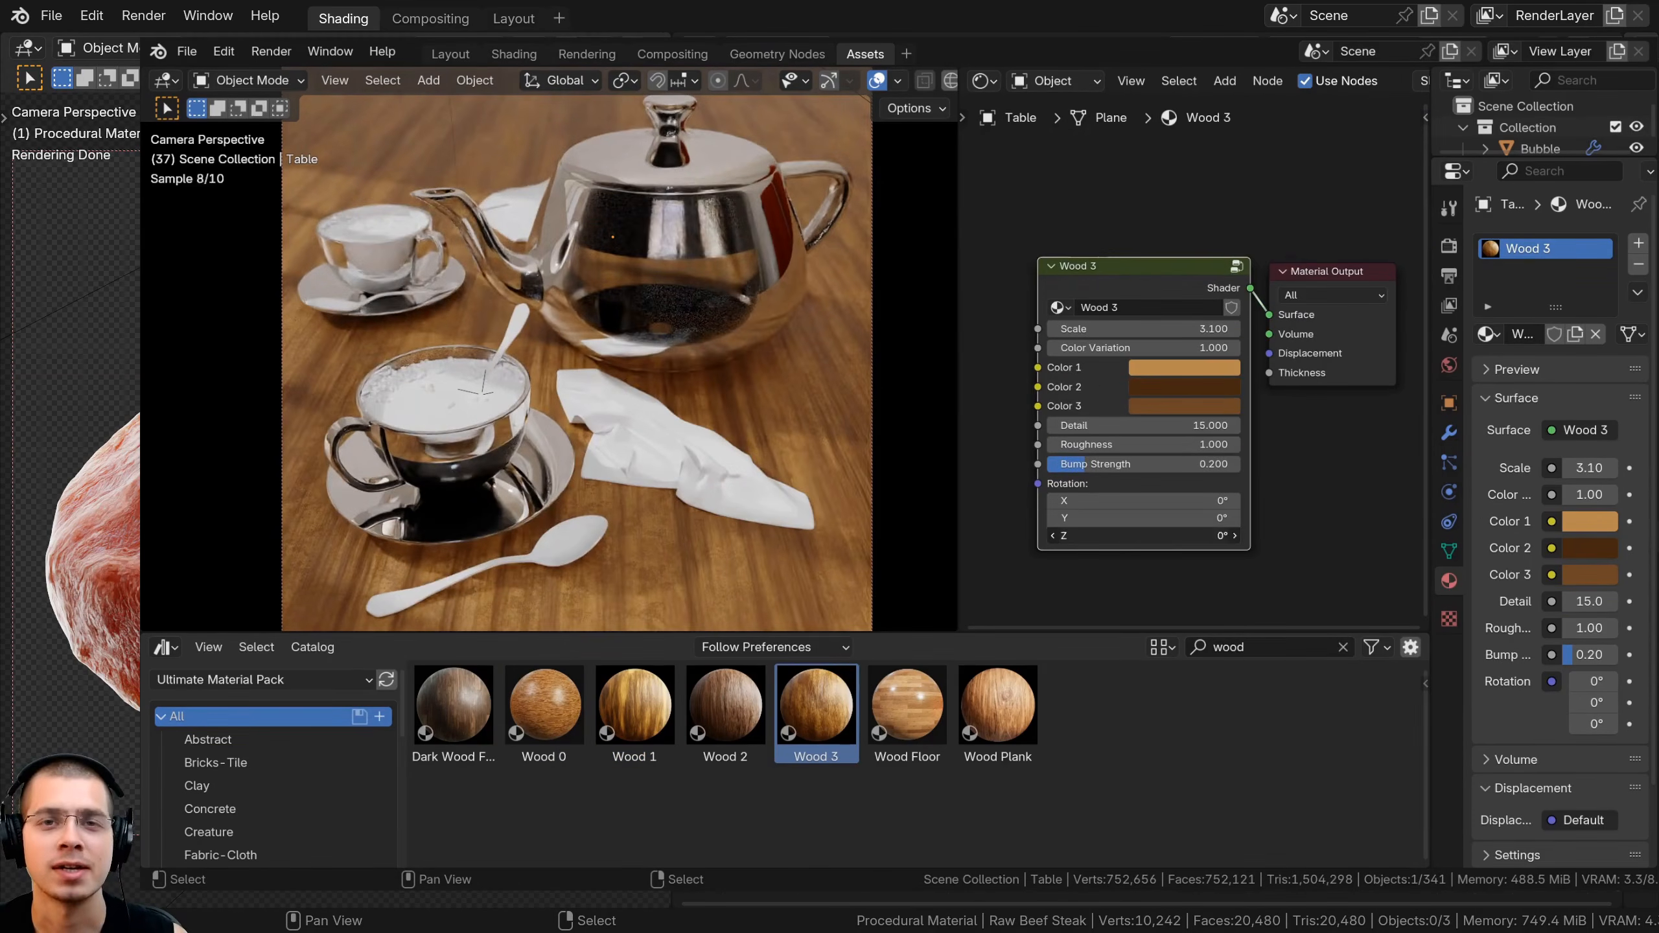
drag(907, 706, 830, 418)
Apply Wood Plank to the table with Noise Scale 1 at 3.5, Noise Scale 2 at 2.5, Texture Variation 1 at 7 and a darker Color 1
drag(997, 706, 832, 407)
middle_drag(1182, 500, 1350, 474)
scroll(1307, 327, up, 3)
mouse_move(1160, 294)
mouse_down()
mouse_move(1195, 294)
mouse_move(1159, 294)
mouse_up()
mouse_move(1160, 318)
mouse_down()
mouse_move(1208, 318)
mouse_move(1160, 318)
mouse_up()
mouse_move(1159, 342)
mouse_down()
mouse_move(1216, 343)
mouse_move(1160, 343)
mouse_move(1172, 367)
mouse_up()
scroll(783, 385, down, 1)
click(1251, 248)
drag(1369, 297, 1369, 380)
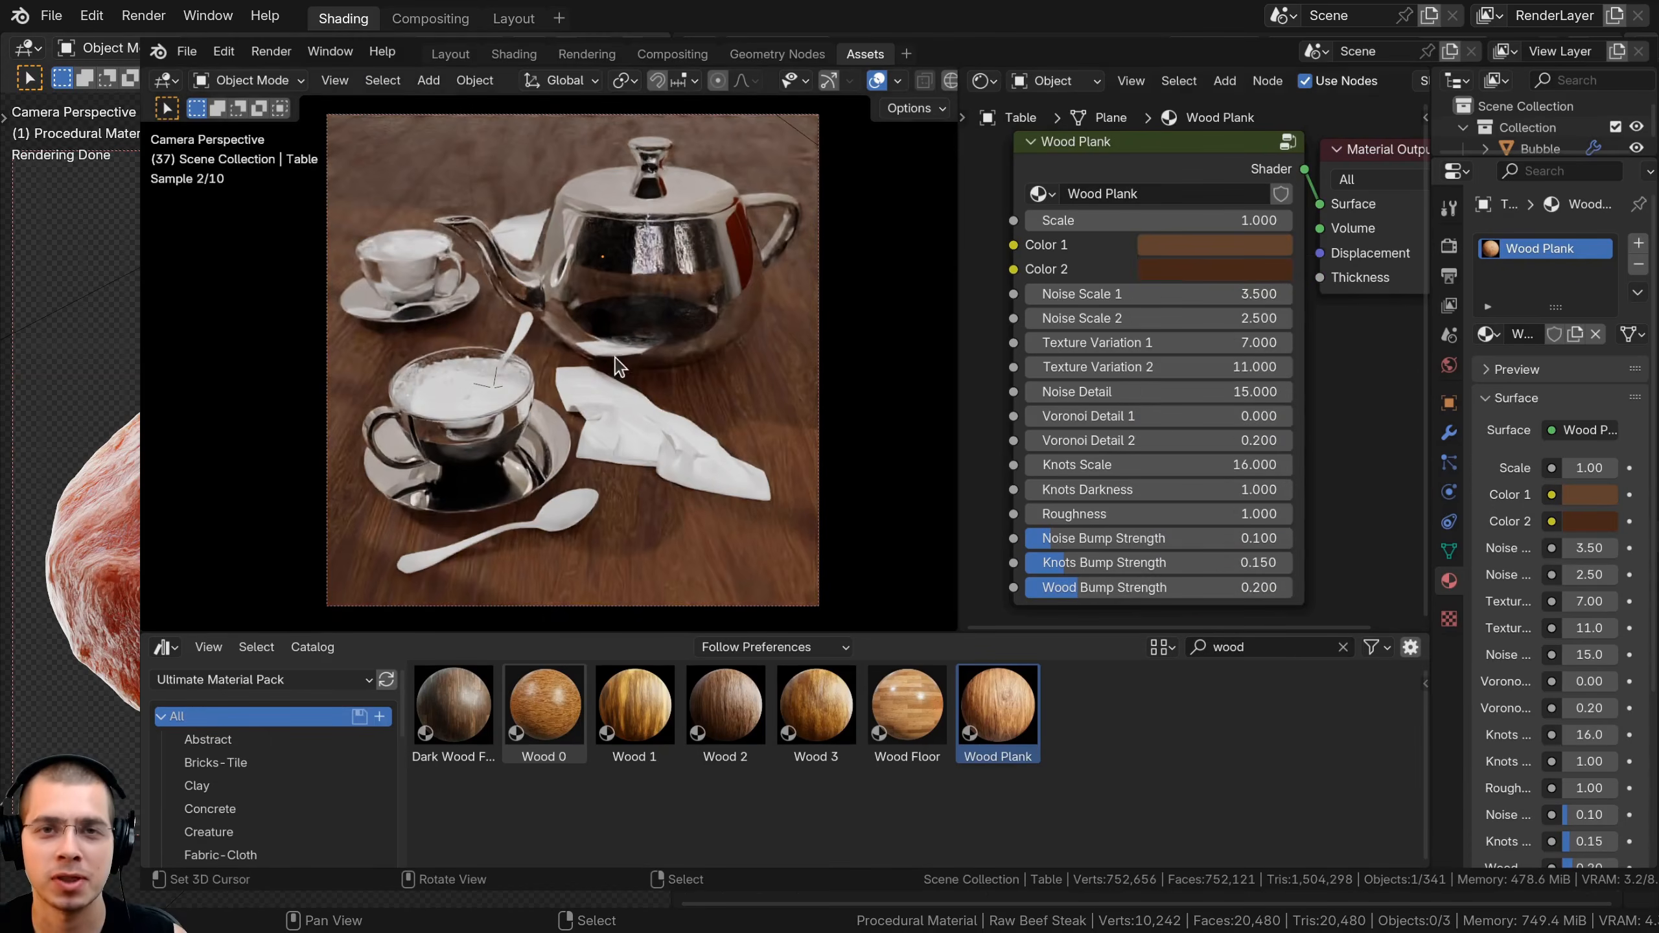
Search the assets for "fab" and apply the Fabric material to the napkin on the table
click(1268, 647)
text(fab)
drag(545, 706, 628, 458)
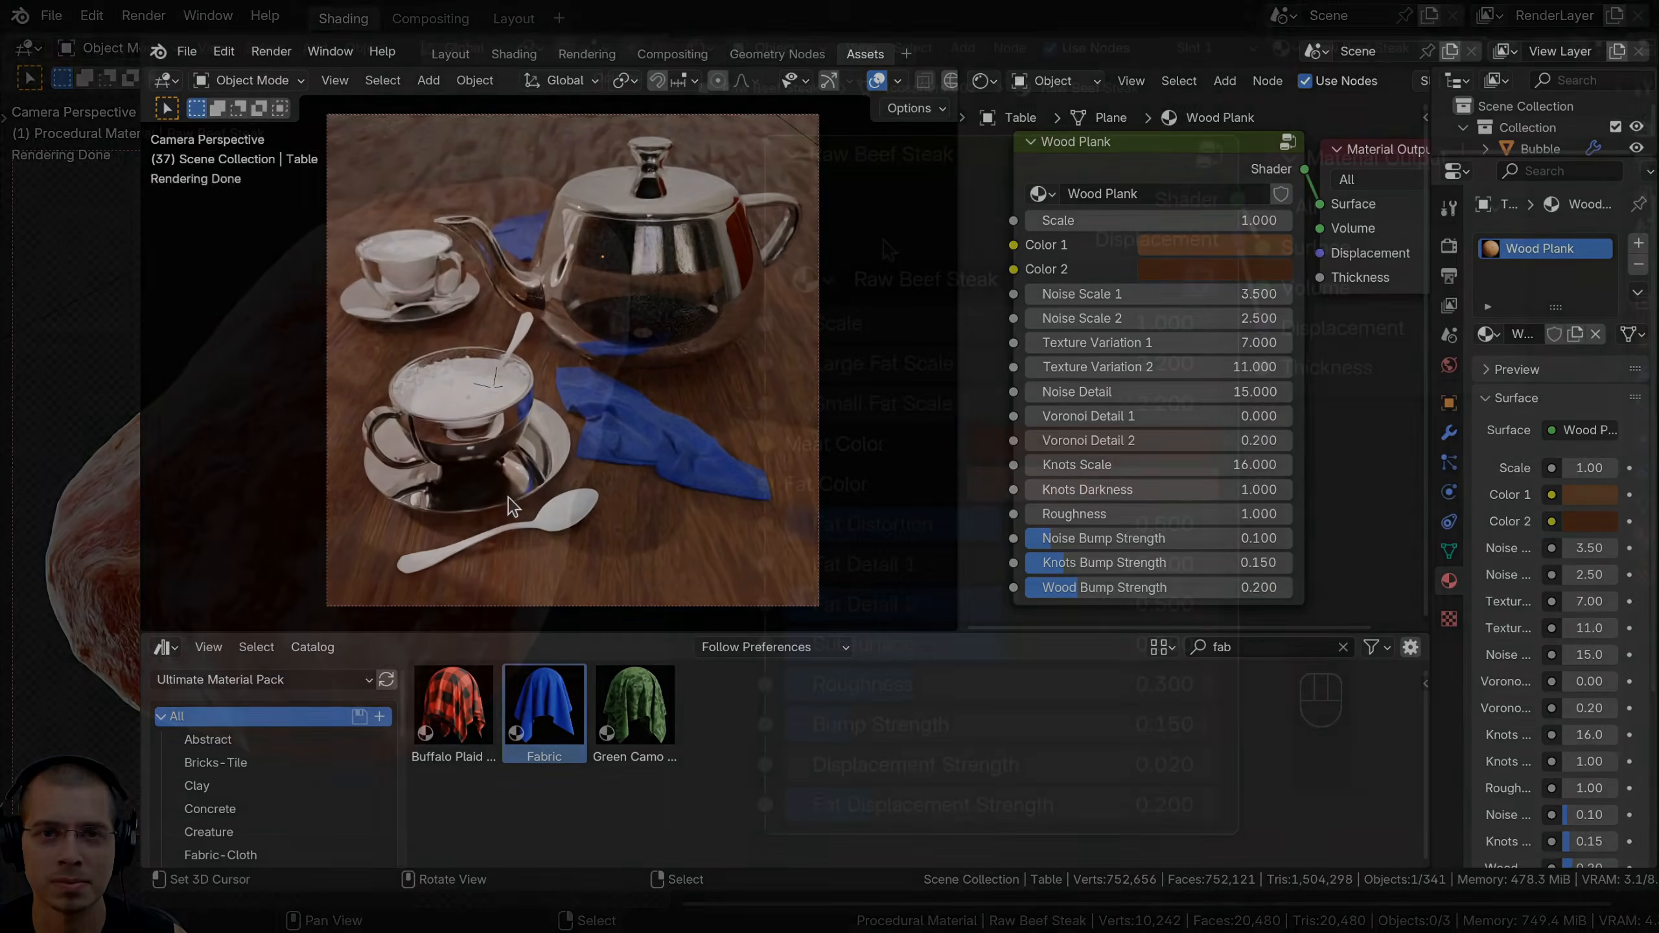